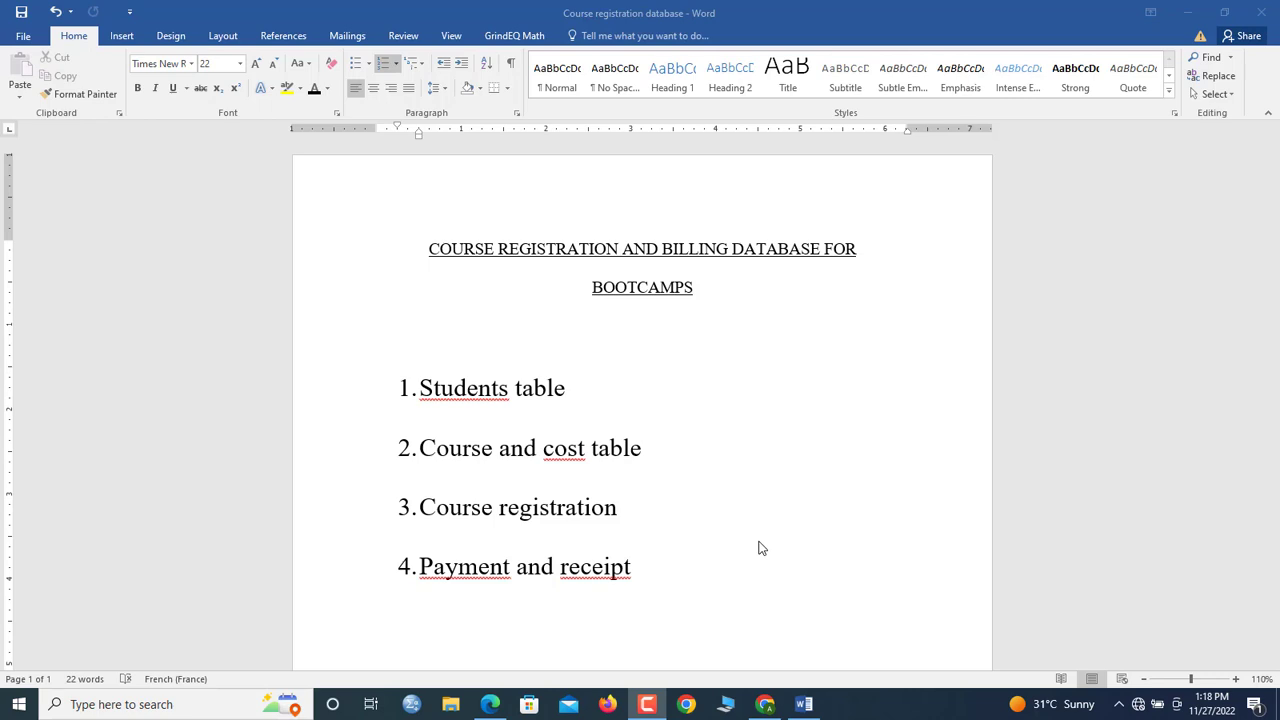
# Step: Minimize the Word course registration outline with Win+D so the desktop shows
pyautogui.press('super+d')
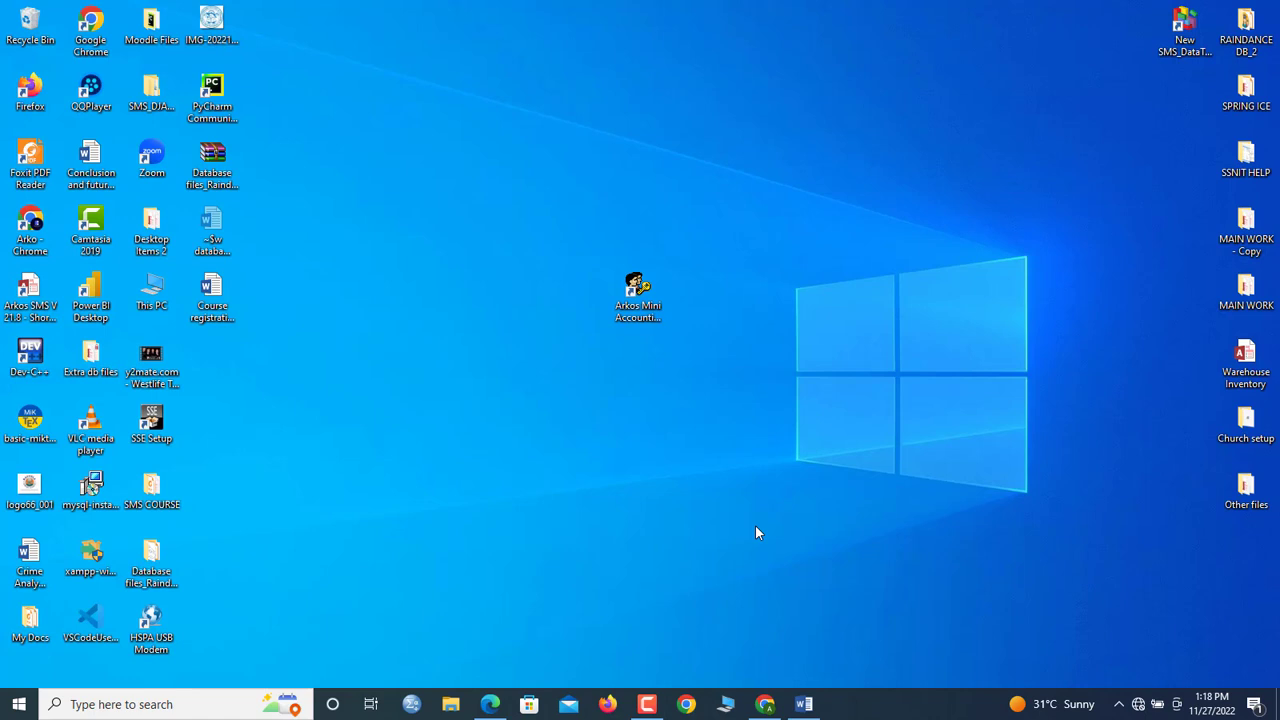
# Step: Create a new Access database on the desktop named 'Bootcamp databse'
pyautogui.rightClick(604, 381)
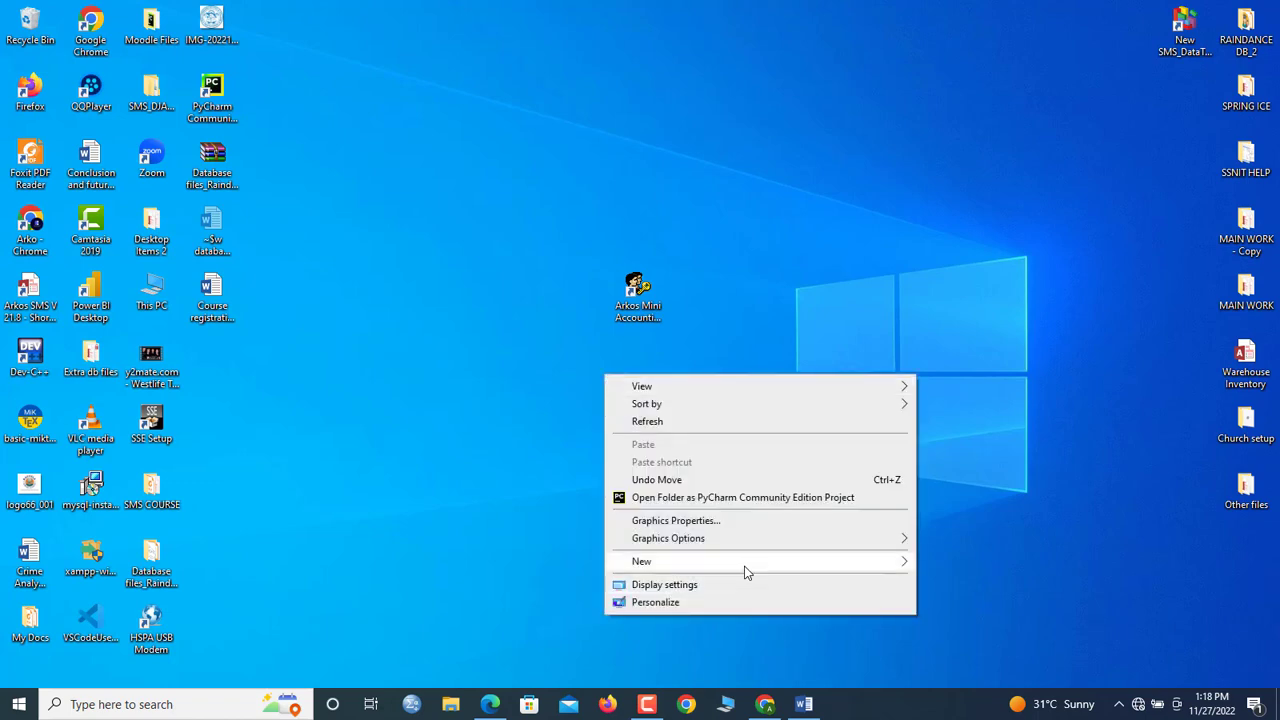
pyautogui.moveTo(748, 568)
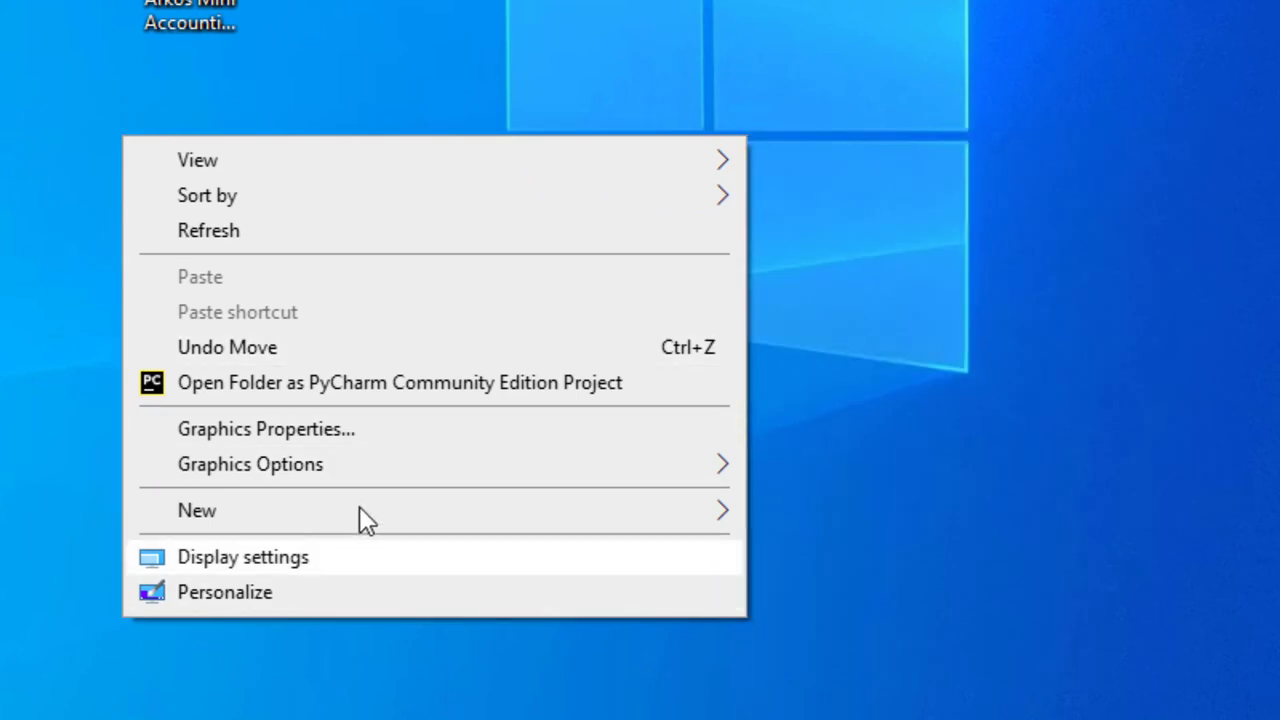
pyautogui.moveTo(525, 518)
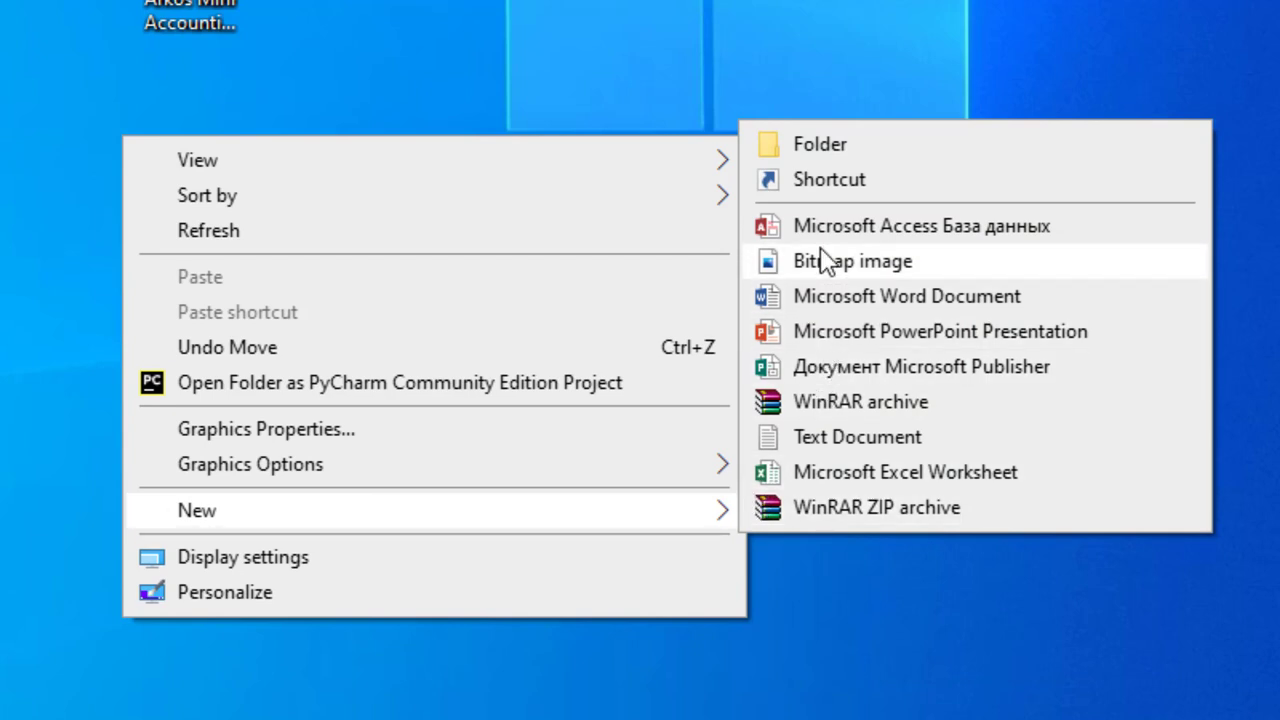
pyautogui.click(819, 232)
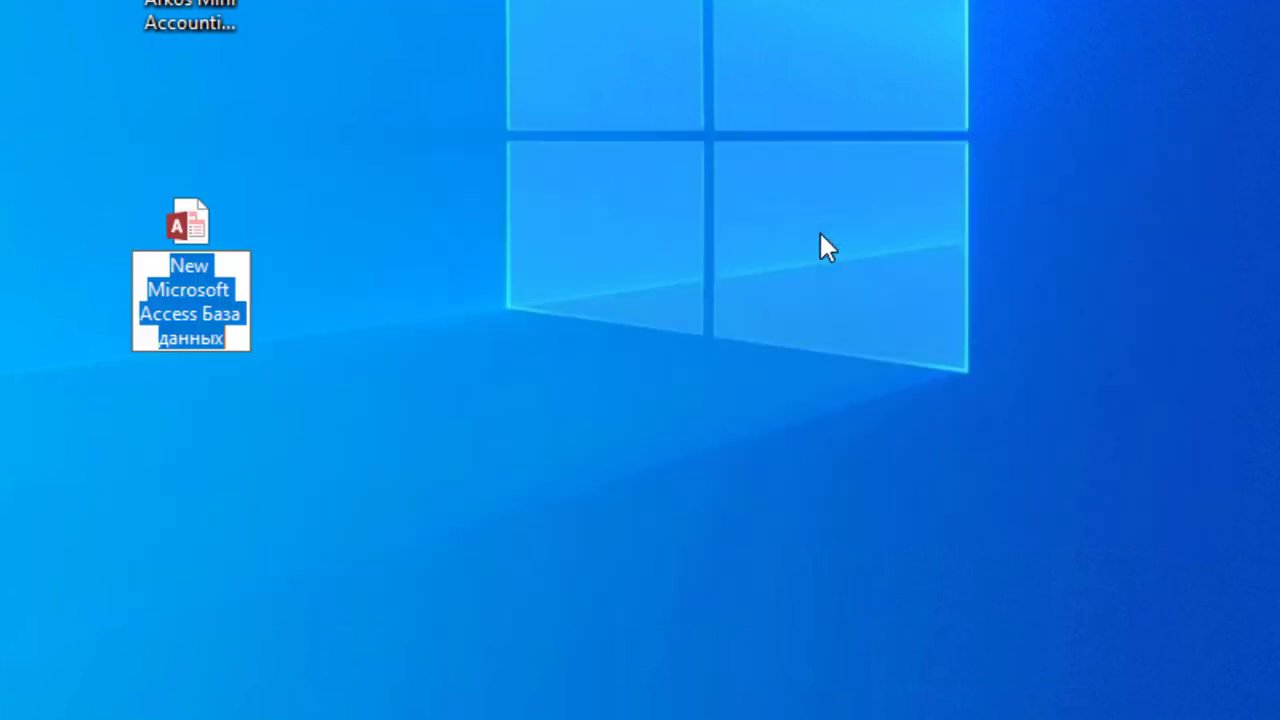
pyautogui.write('b')
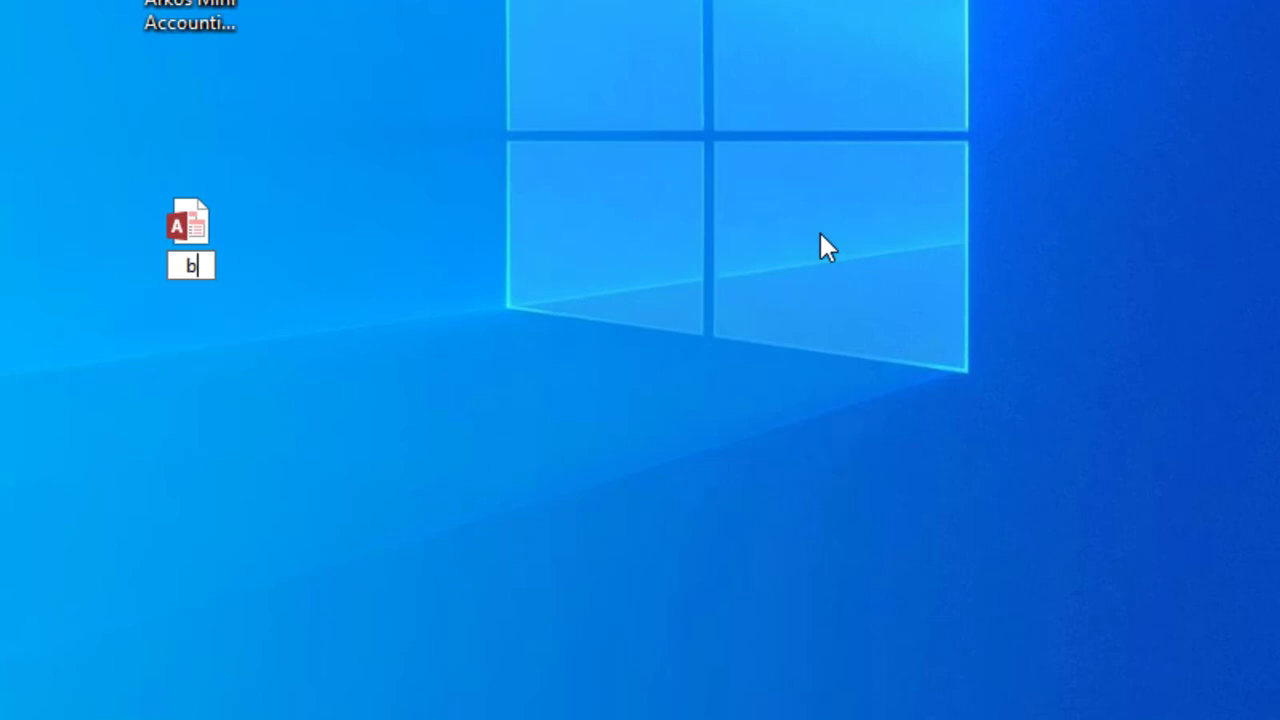
pyautogui.press('BackSpace')
pyautogui.write('Bootcamp databse')
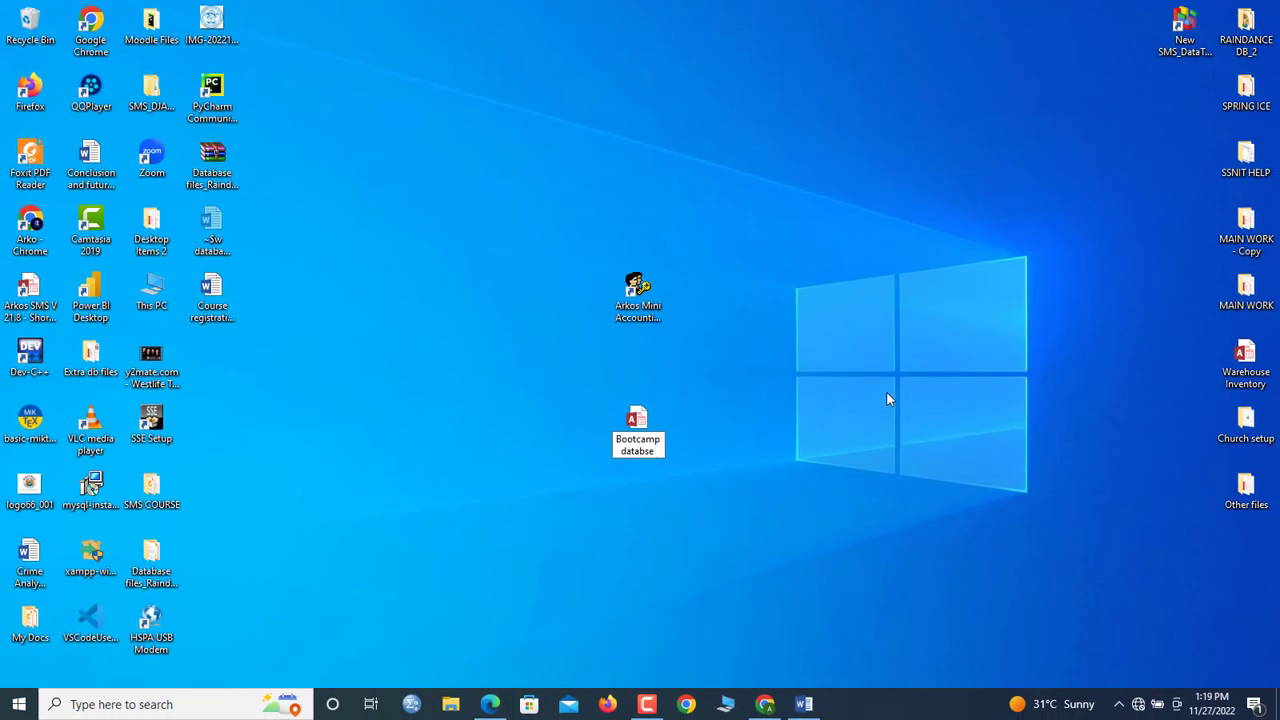
pyautogui.press('Return')
# Step: Review the Word outline's Course and cost table through Payment and receipt items, then minimize it
pyautogui.click(804, 704)
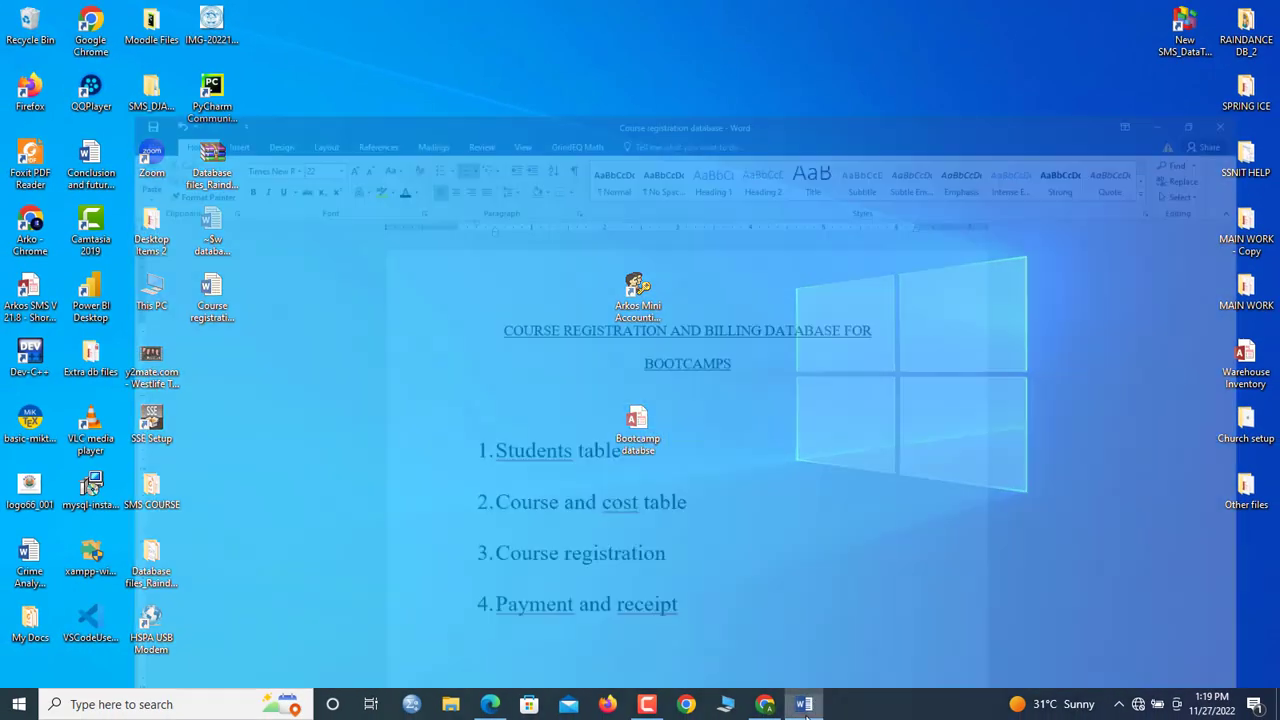
pyautogui.moveTo(662, 588); pyautogui.dragTo(717, 566)
pyautogui.click(1187, 12)
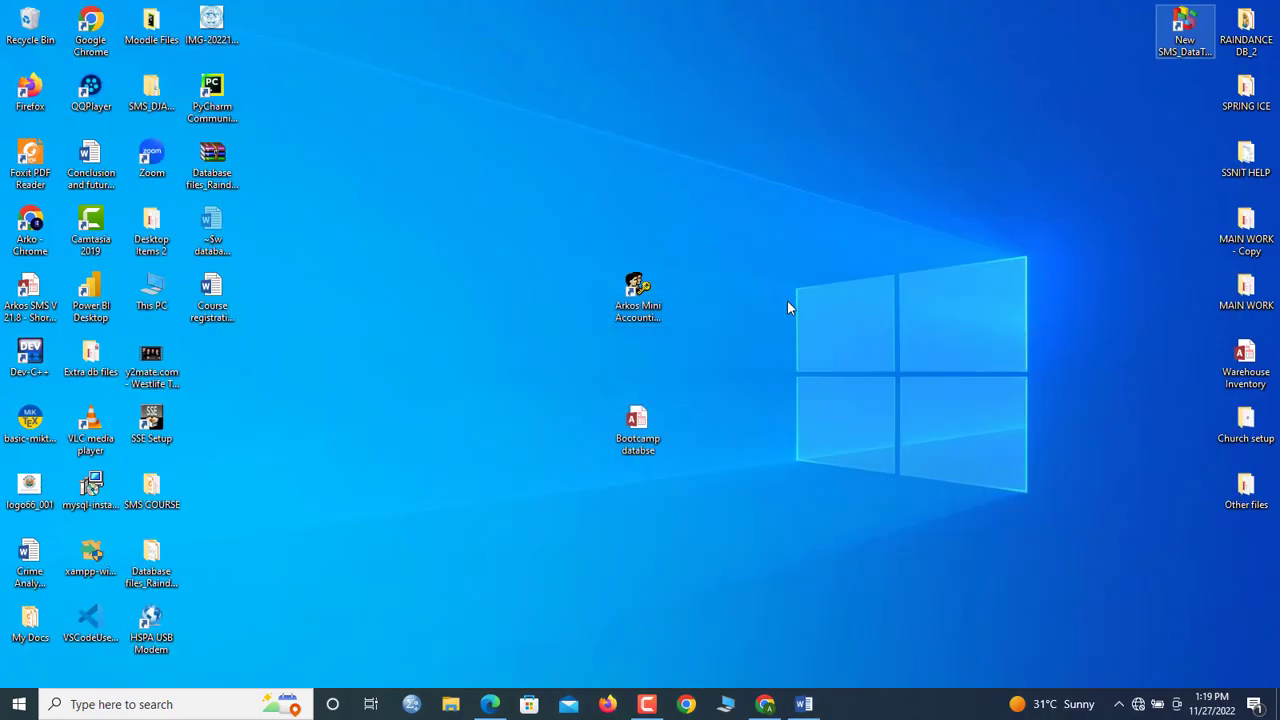
# Step: Open Bootcamp databse in Access and enable its disabled content
pyautogui.doubleClick(640, 430)
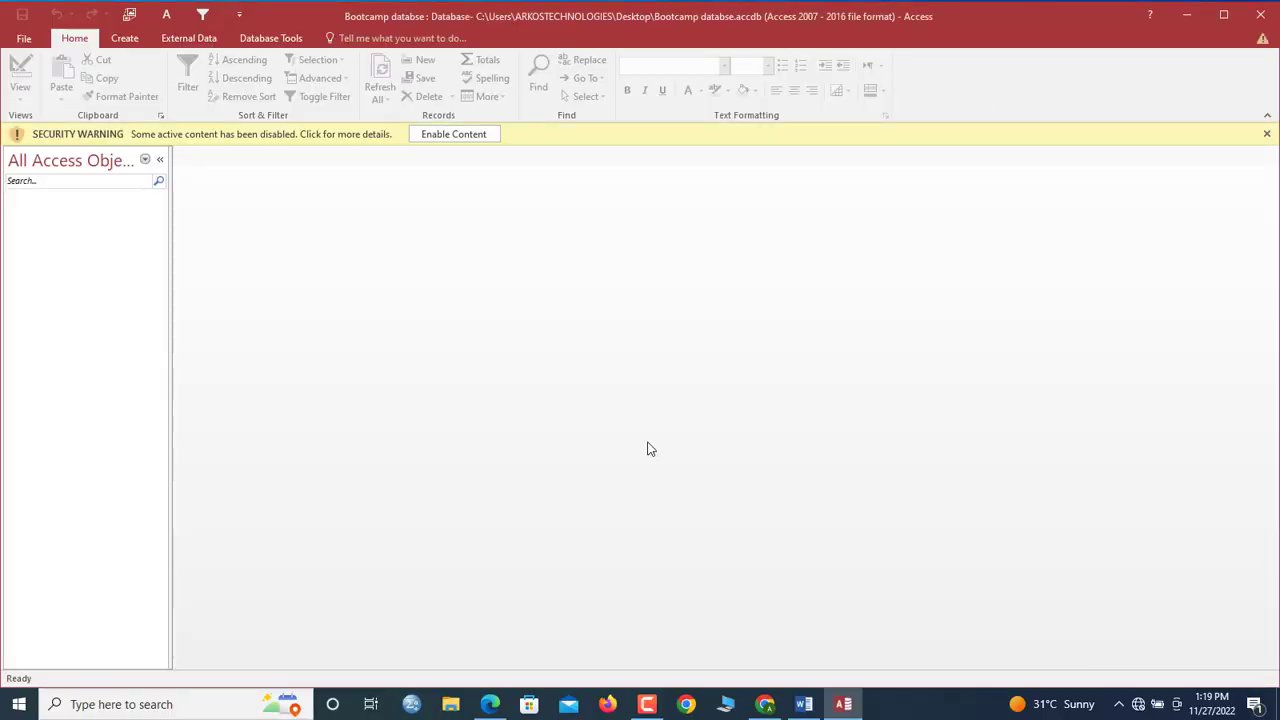
pyautogui.click(455, 134)
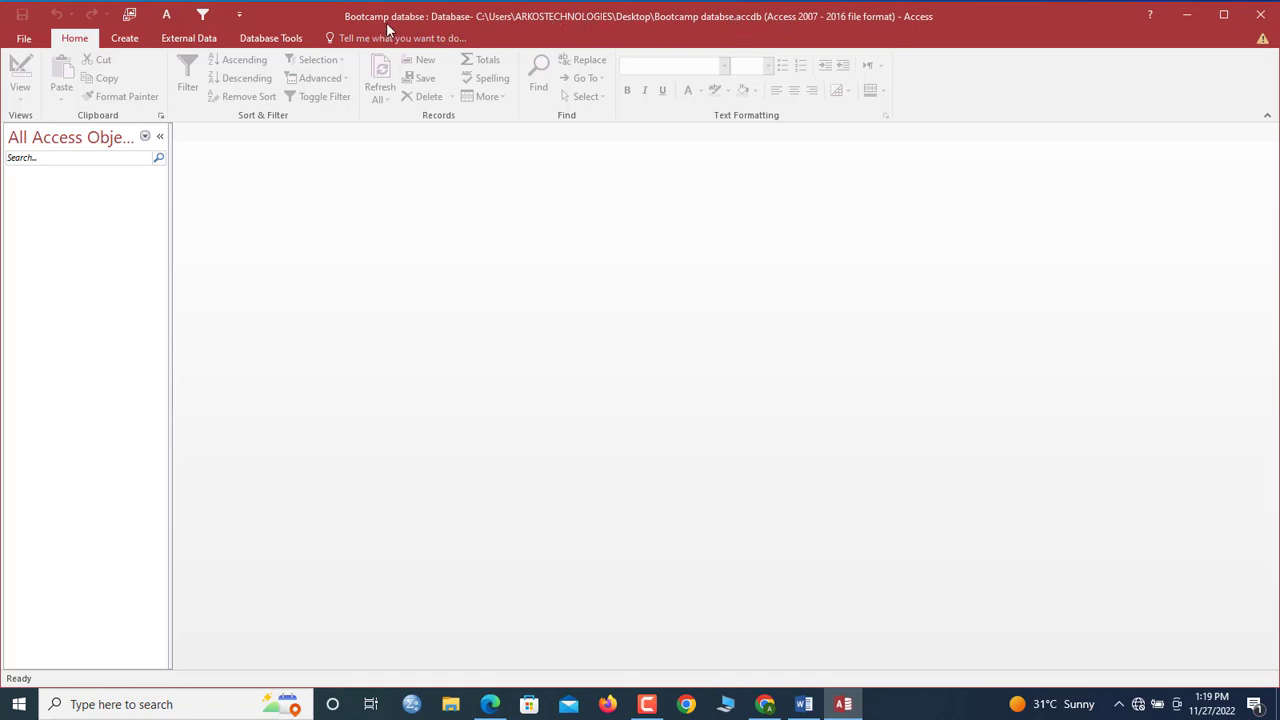
# Step: Enter 'Course registration DB System' as the Application Title under Current Database options and confirm
pyautogui.click(30, 40)
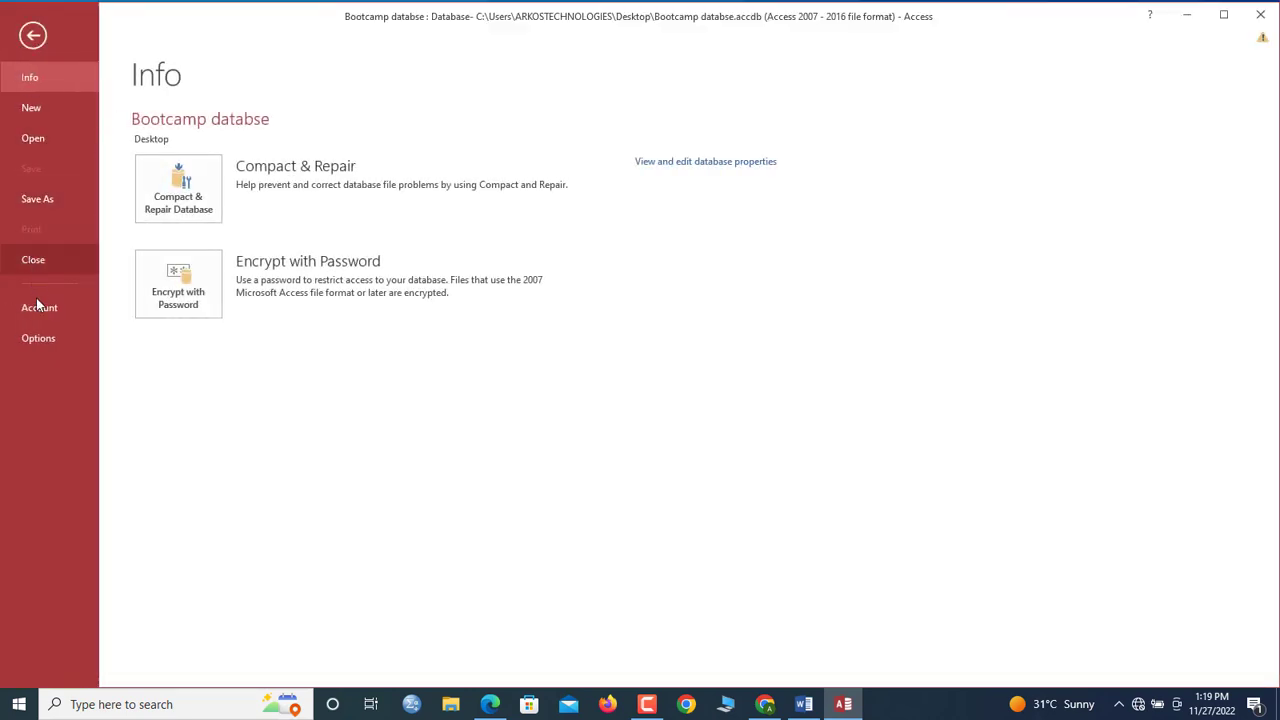
pyautogui.click(38, 339)
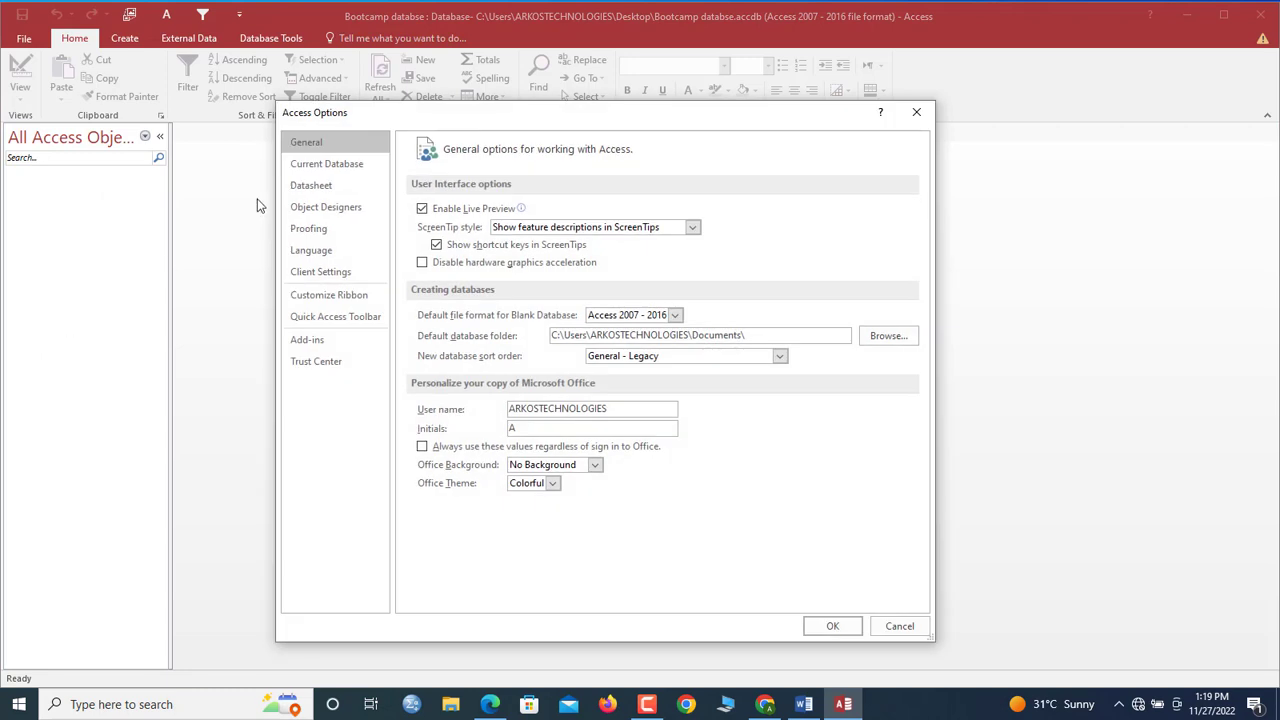
pyautogui.click(319, 167)
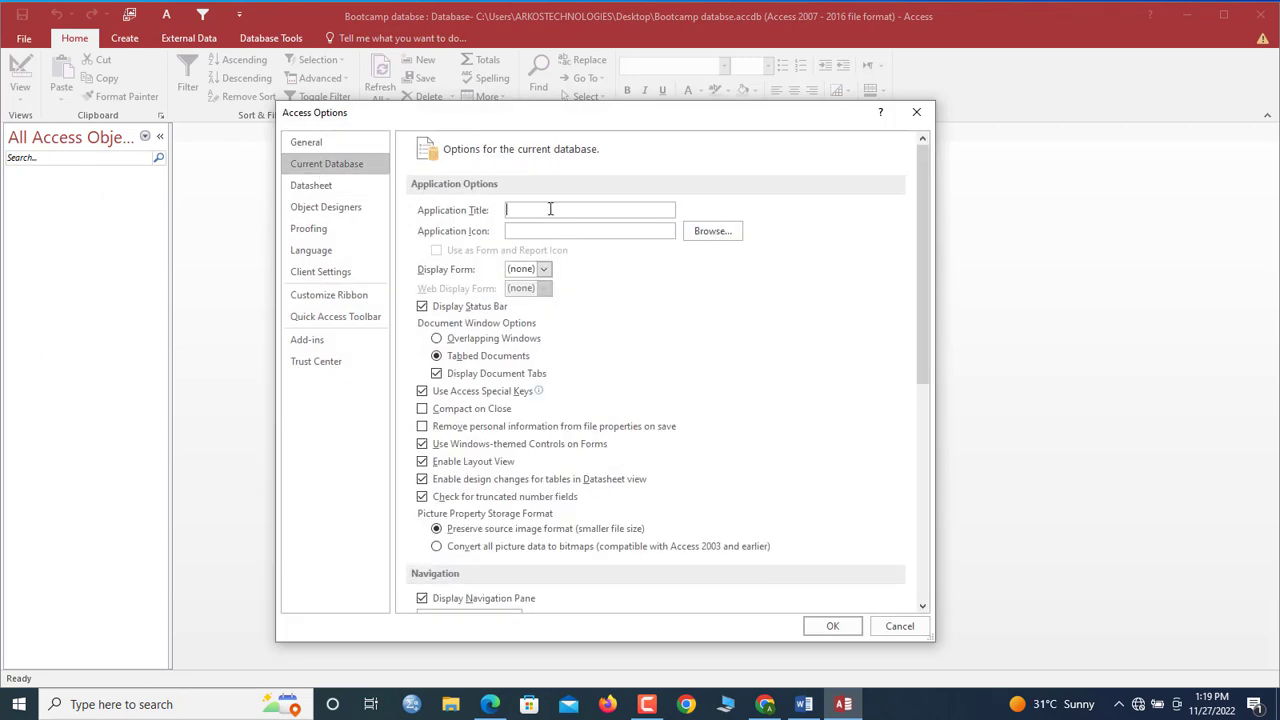
pyautogui.write('Course registration DB Syste')
pyautogui.write('m')
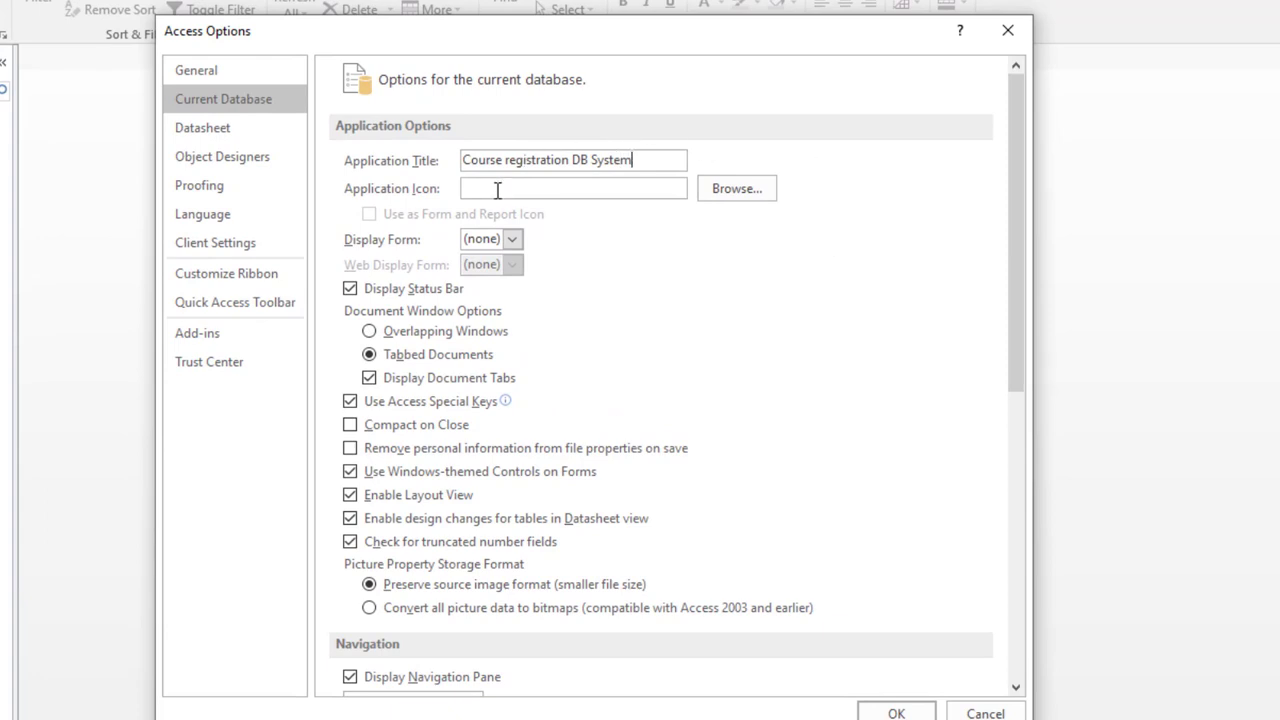
pyautogui.moveTo(551, 44); pyautogui.dragTo(609, 52)
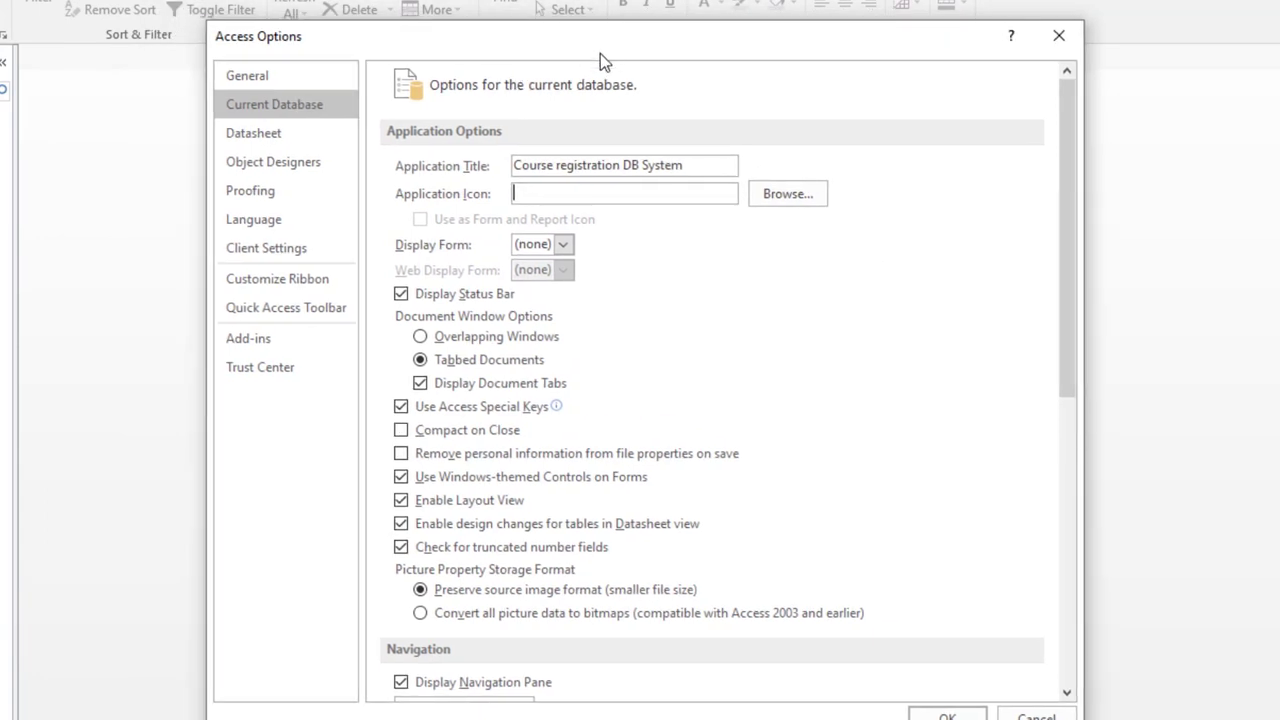
pyautogui.click(537, 196)
pyautogui.click(948, 714)
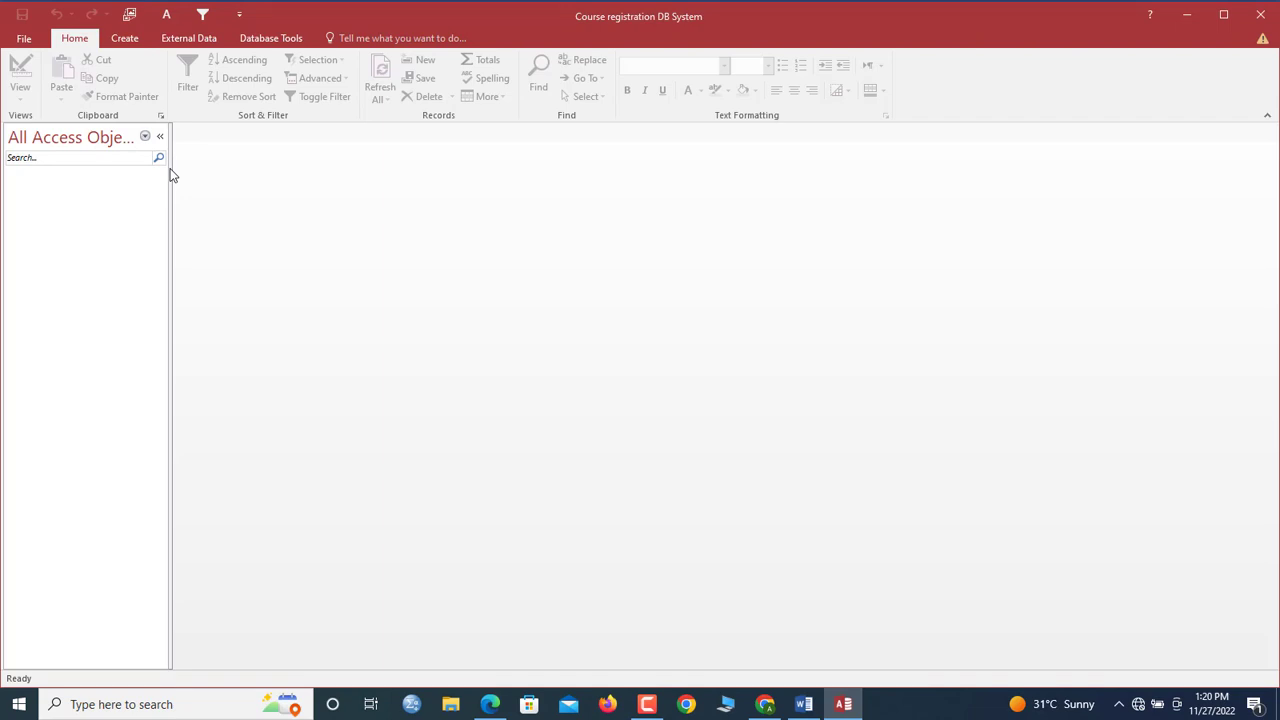
# Step: Start a new table design with StudentID as an AutoNumber primary key
pyautogui.click(127, 41)
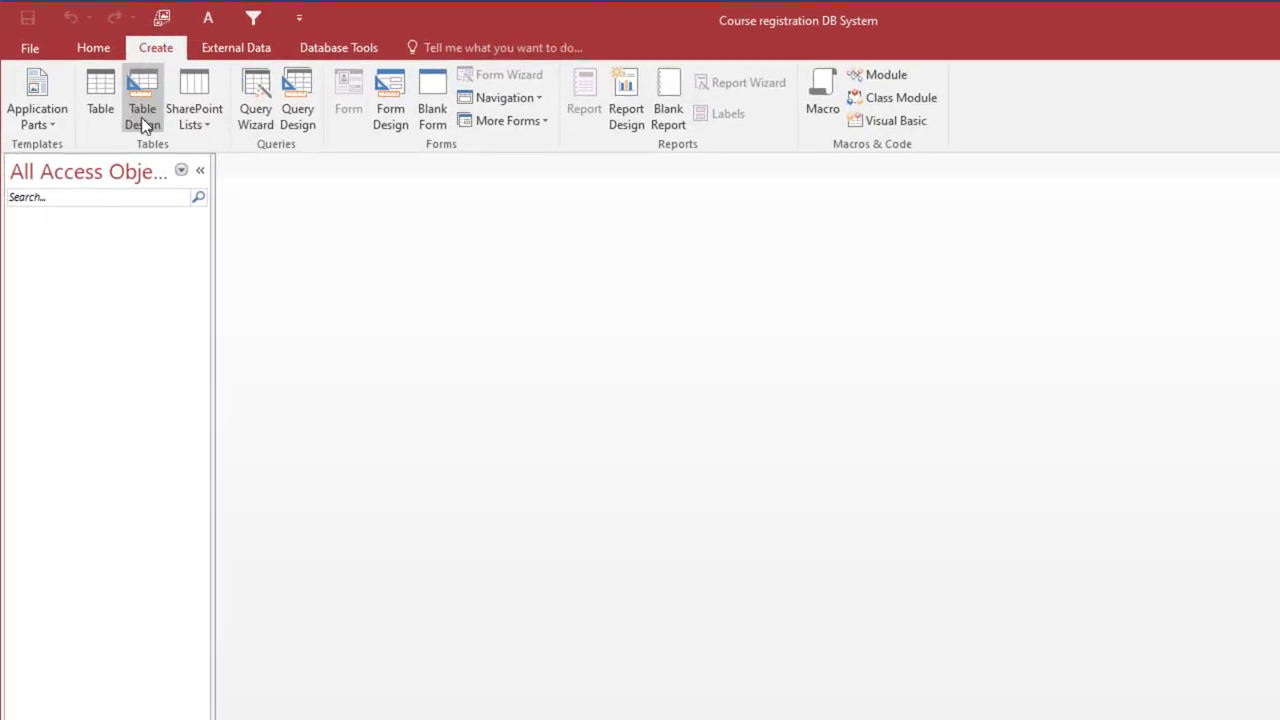
pyautogui.click(143, 122)
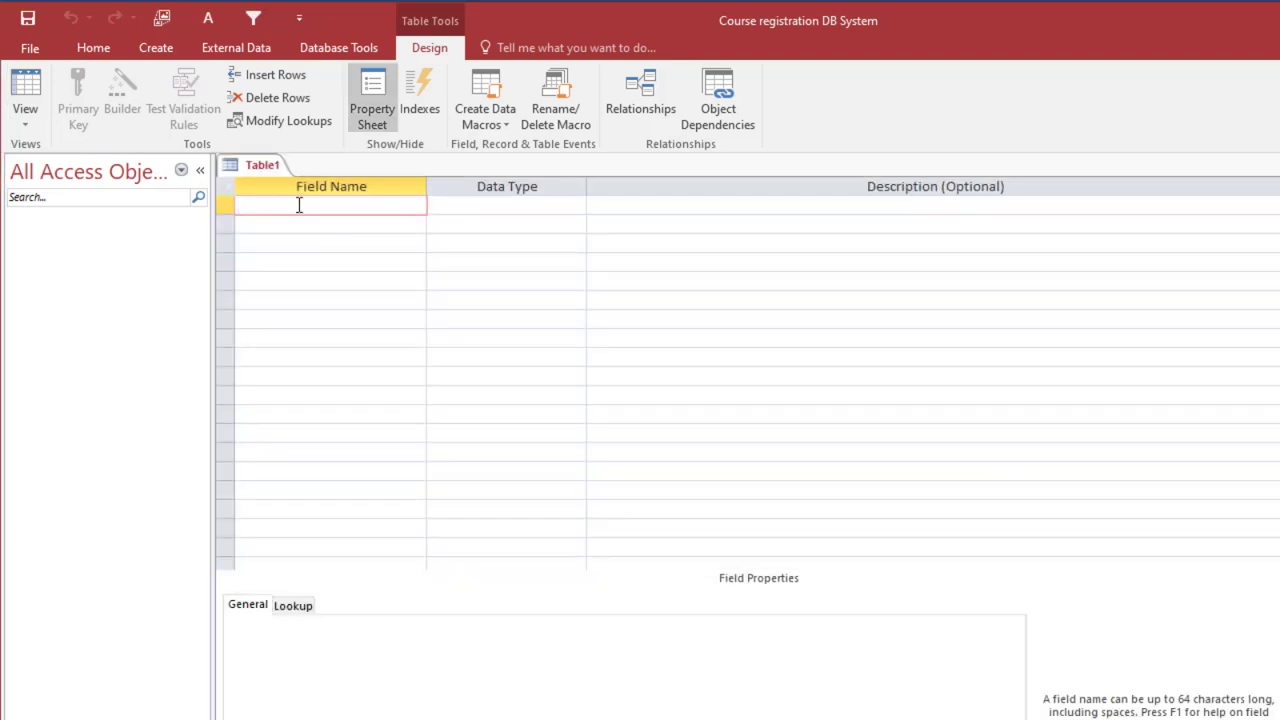
pyautogui.write('StudentiD')
pyautogui.press('BackSpace')
pyautogui.press('BackSpace')
pyautogui.write('ID')
pyautogui.press('Tab')
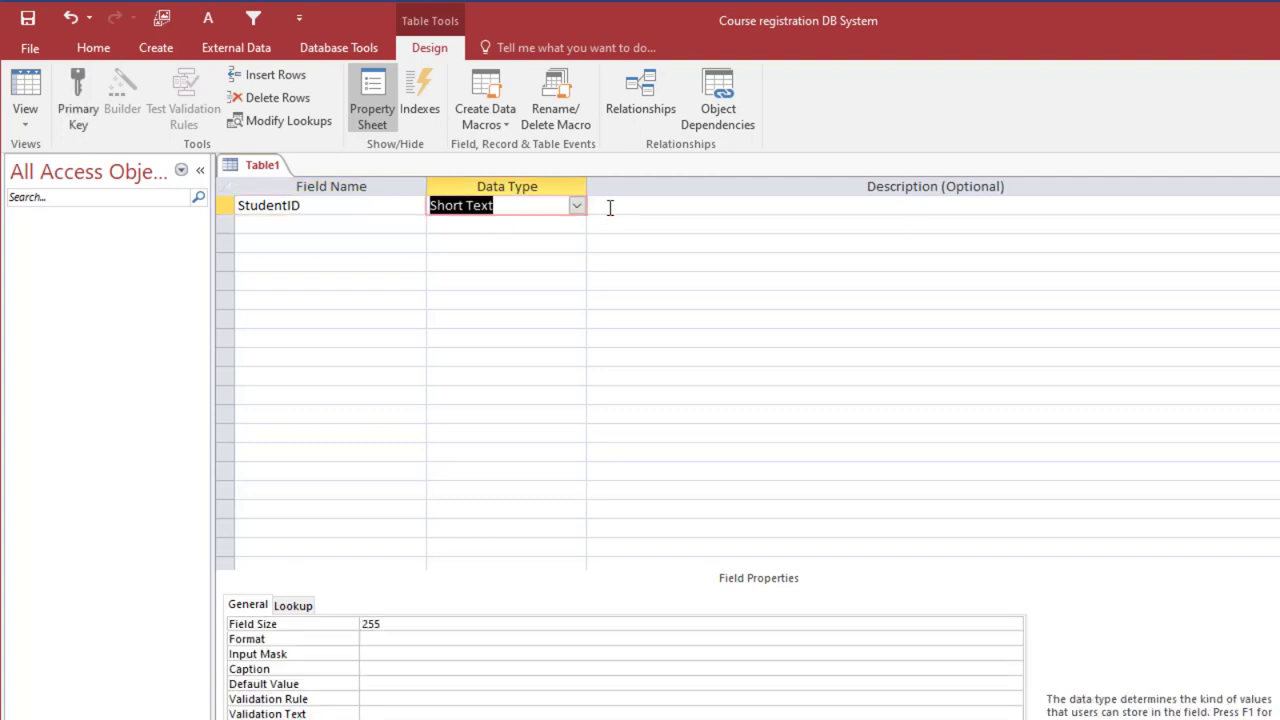
pyautogui.click(578, 207)
pyautogui.click(499, 322)
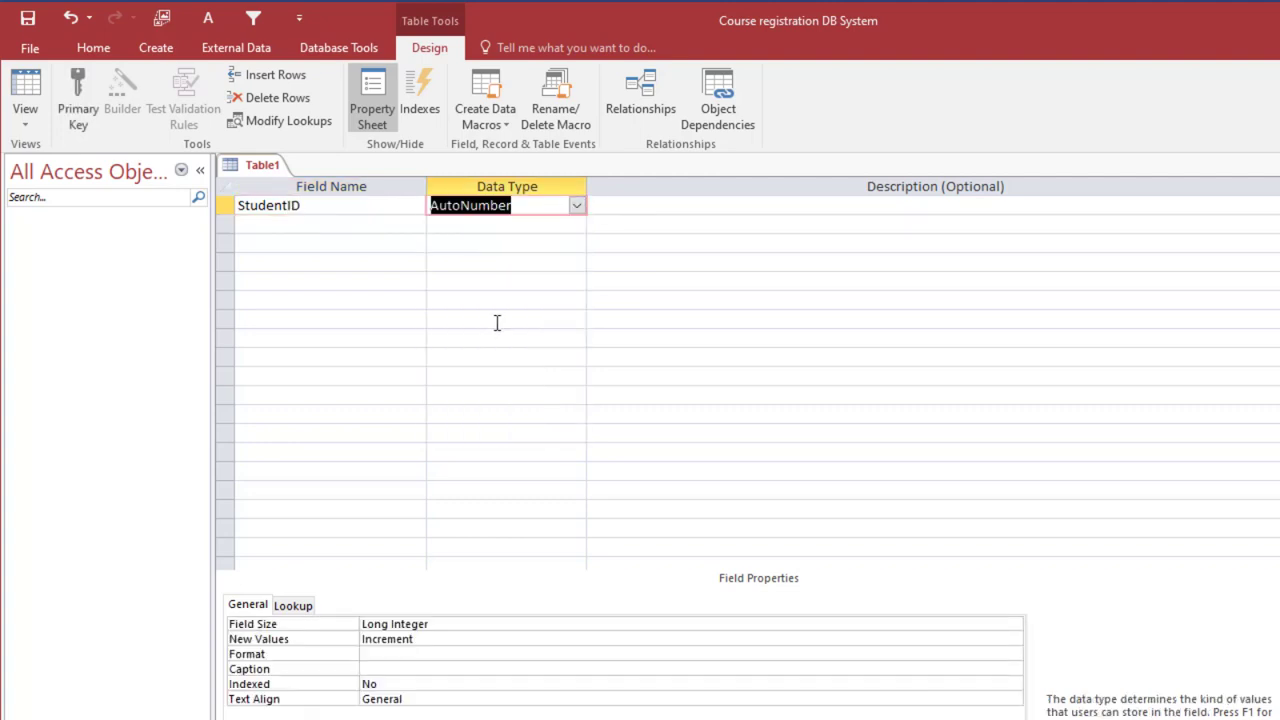
pyautogui.click(257, 210)
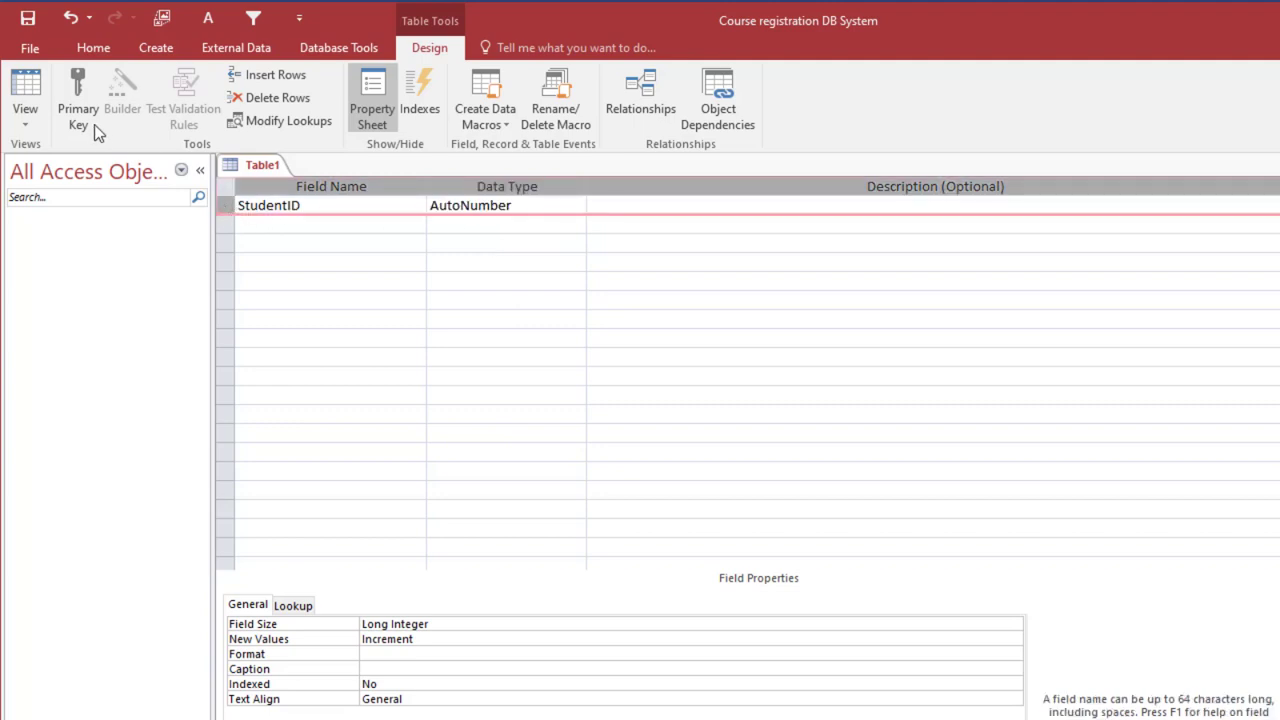
pyautogui.click(94, 124)
# Step: Add a StudentName Short Text field with field size 50
pyautogui.click(272, 222)
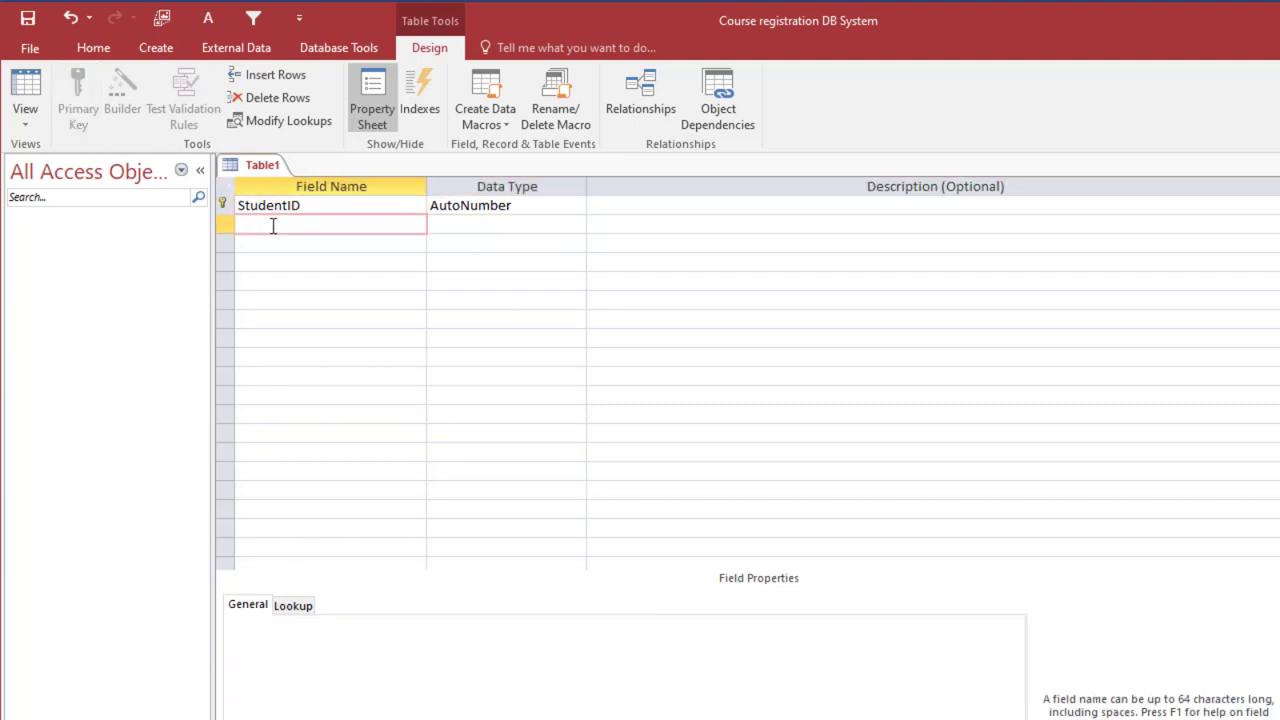
pyautogui.write('StudentName')
pyautogui.press('Tab')
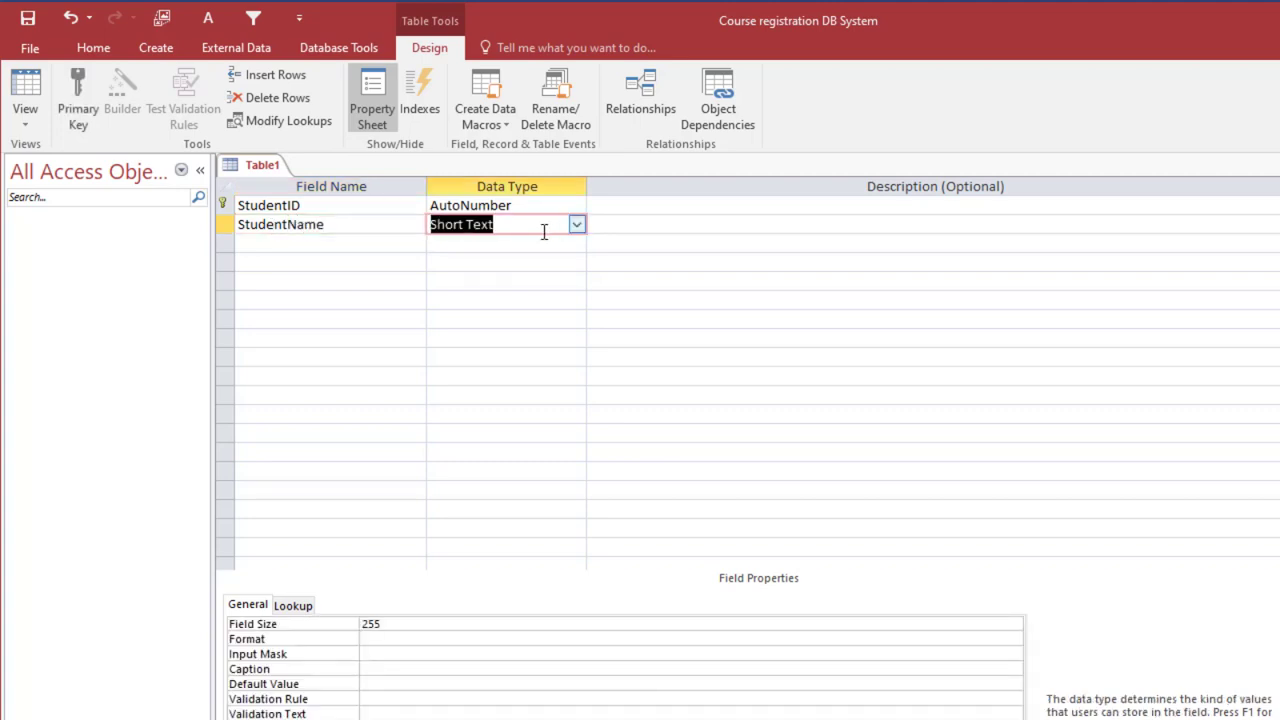
pyautogui.click(388, 227)
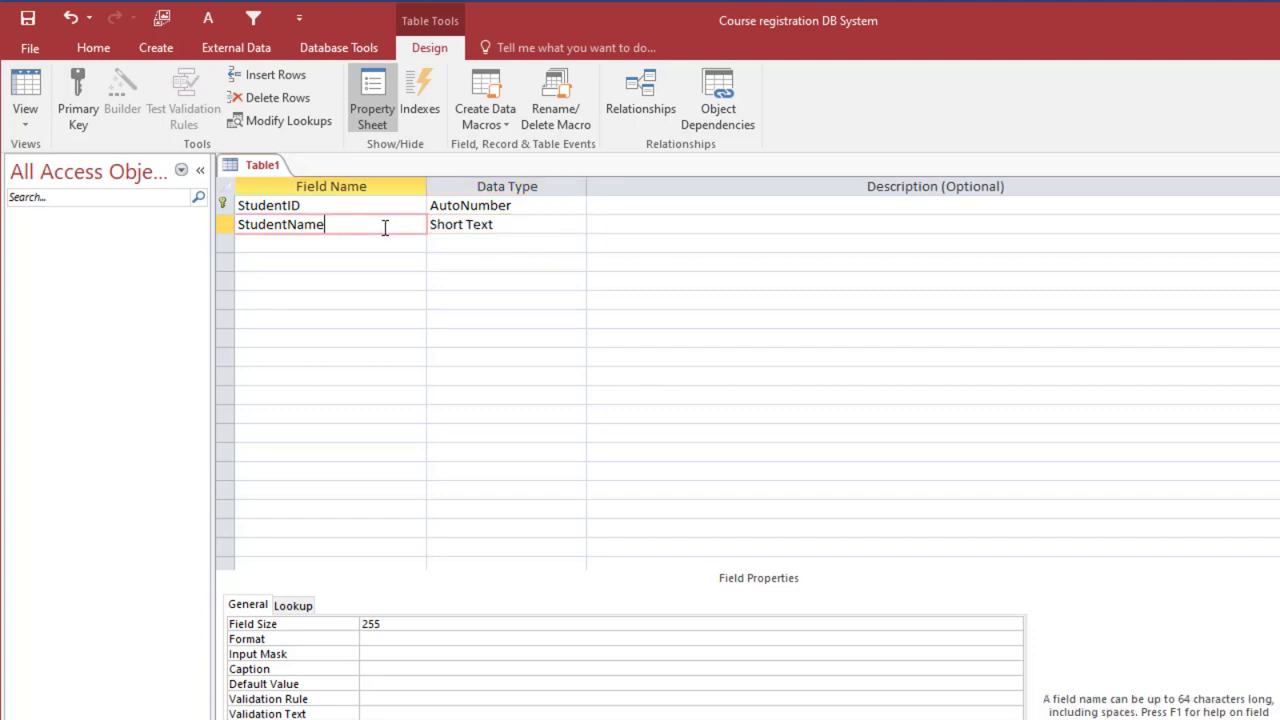
pyautogui.click(508, 227)
pyautogui.click(324, 620)
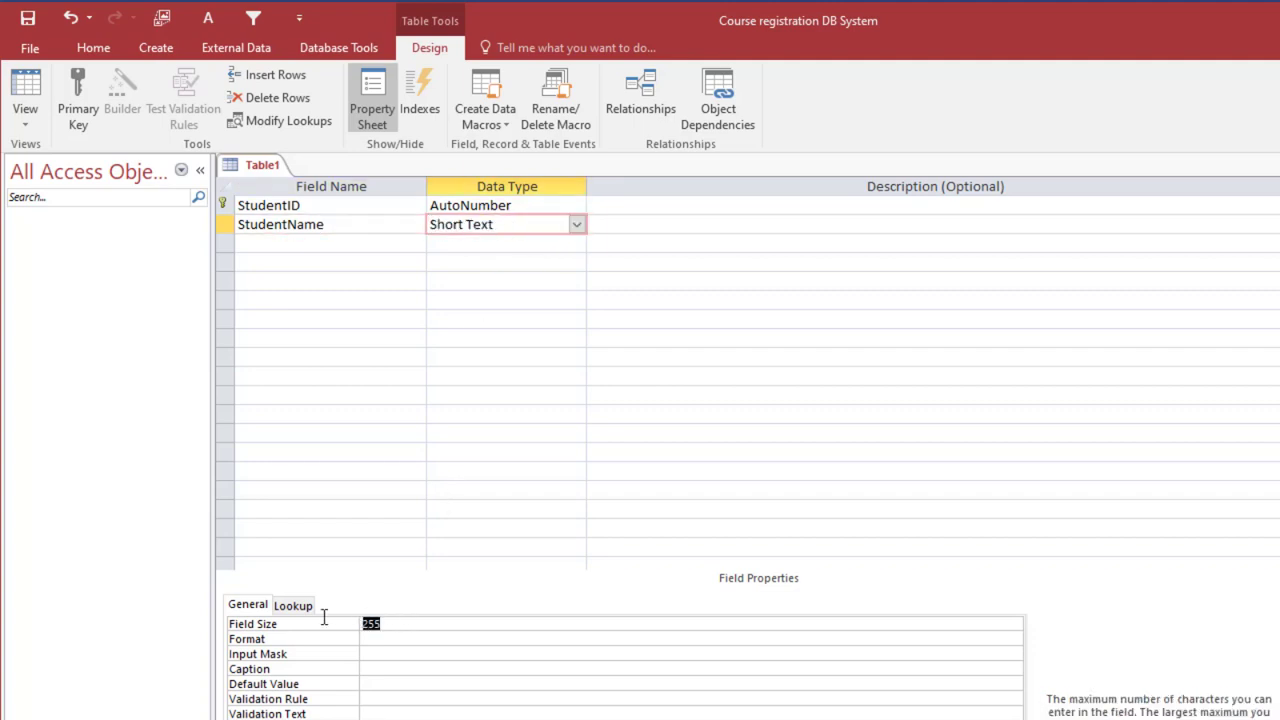
pyautogui.write('50')
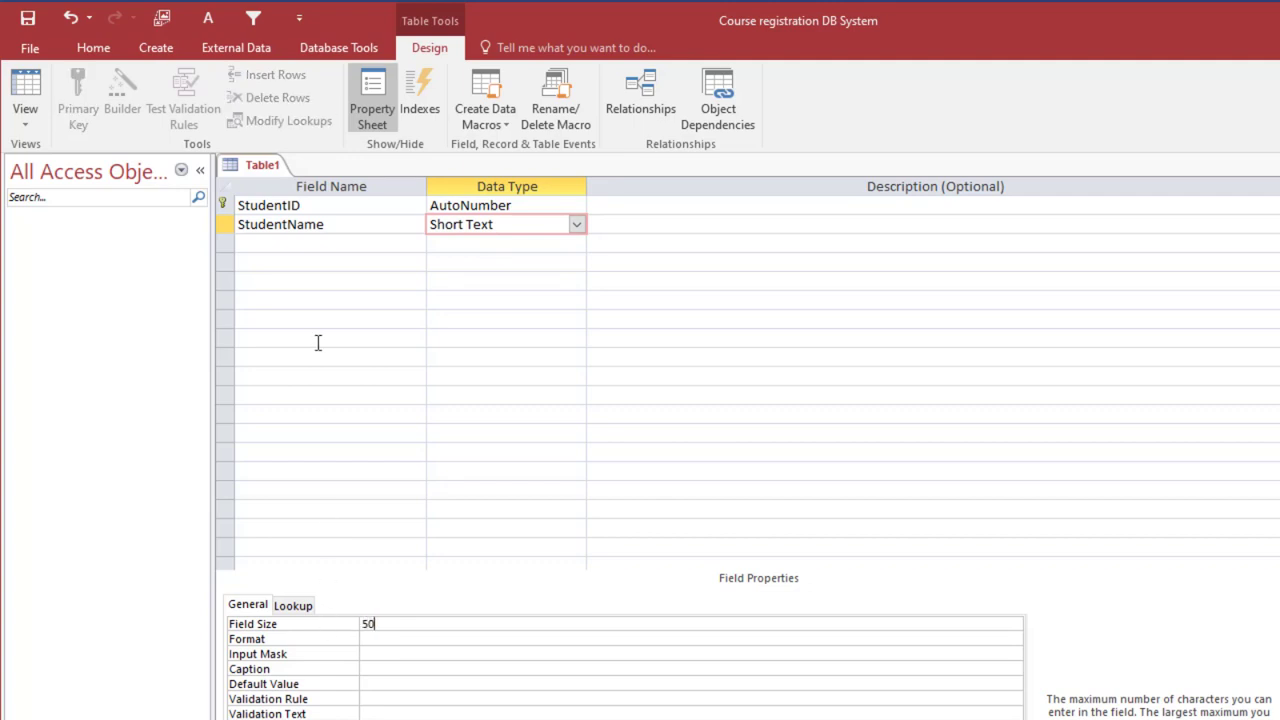
pyautogui.click(267, 227)
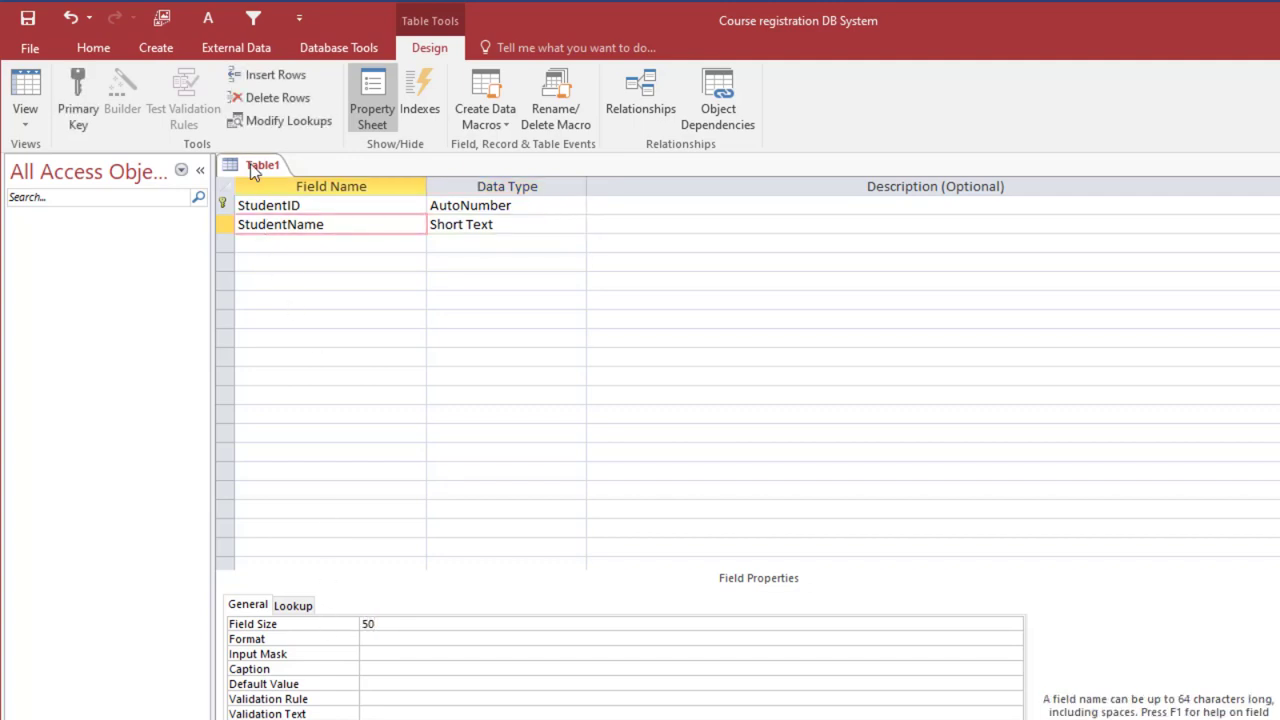
# Step: Save the new table as 'Students'
pyautogui.rightClick(252, 165)
pyautogui.click(270, 178)
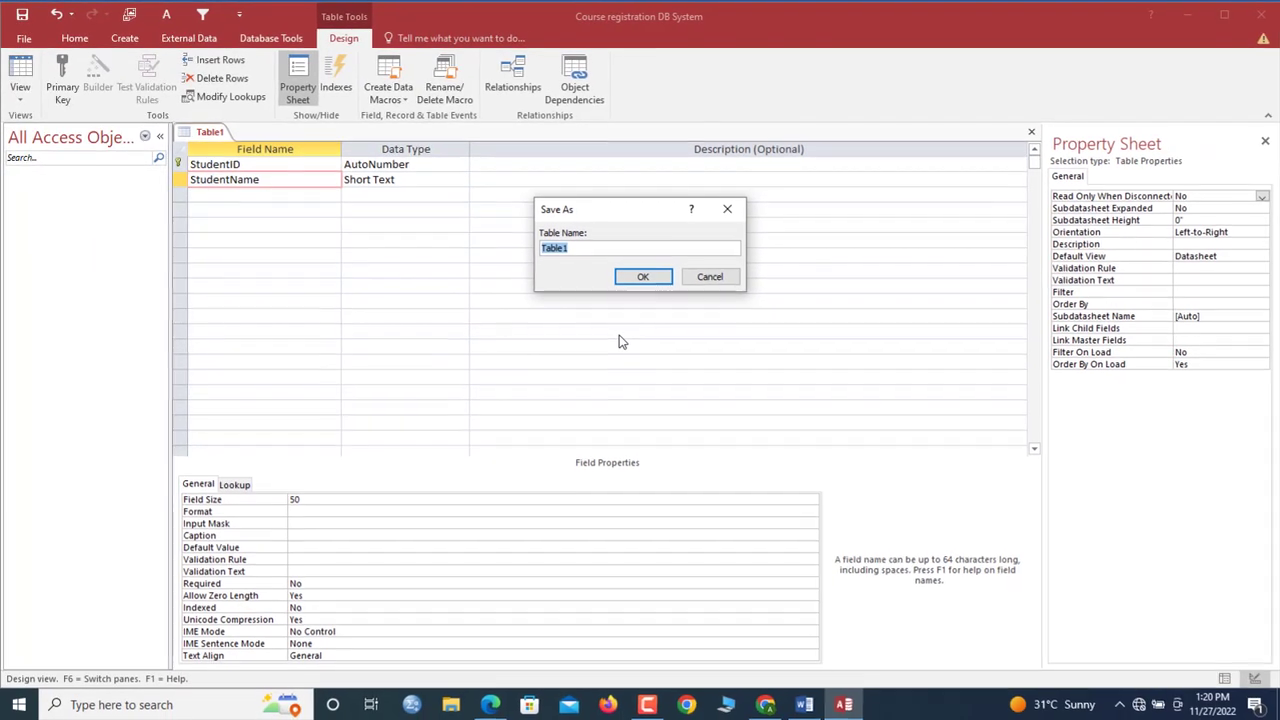
pyautogui.write('Studentsa')
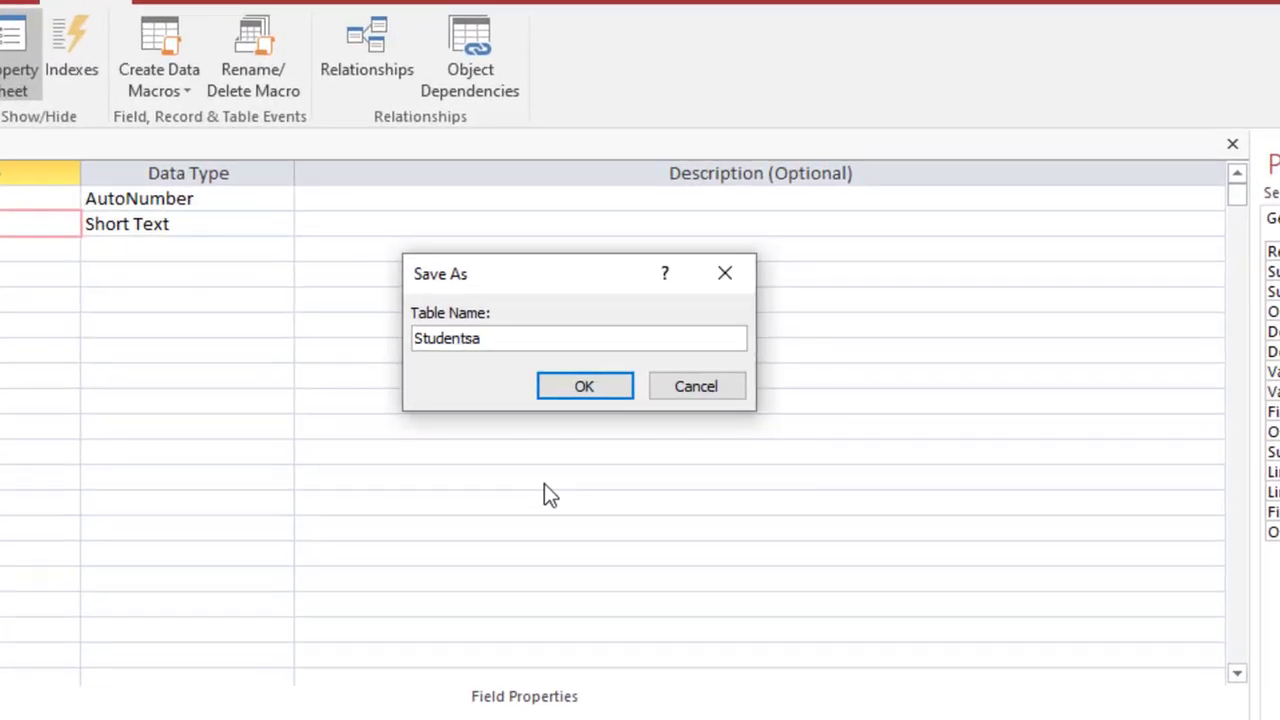
pyautogui.press('BackSpace')
pyautogui.press('Return')
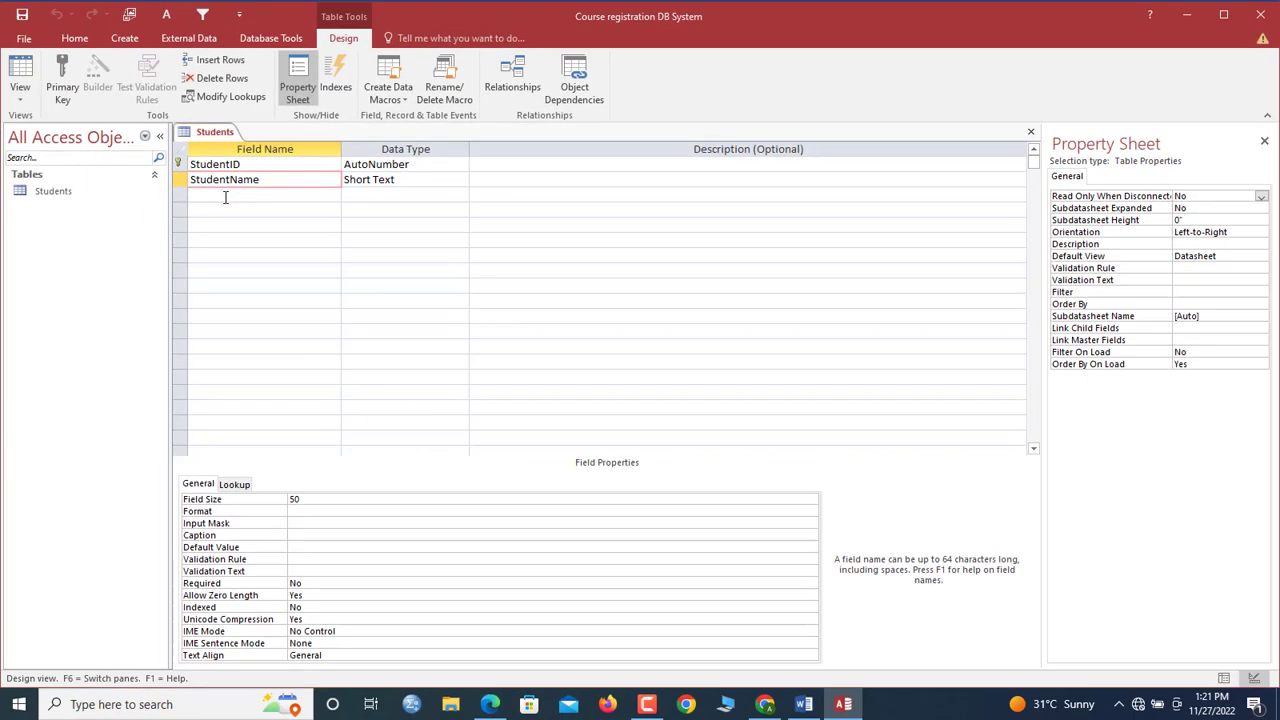
# Step: Add a Birthdate field with the Date/Time data type
pyautogui.click(225, 196)
pyautogui.write('Birthdate')
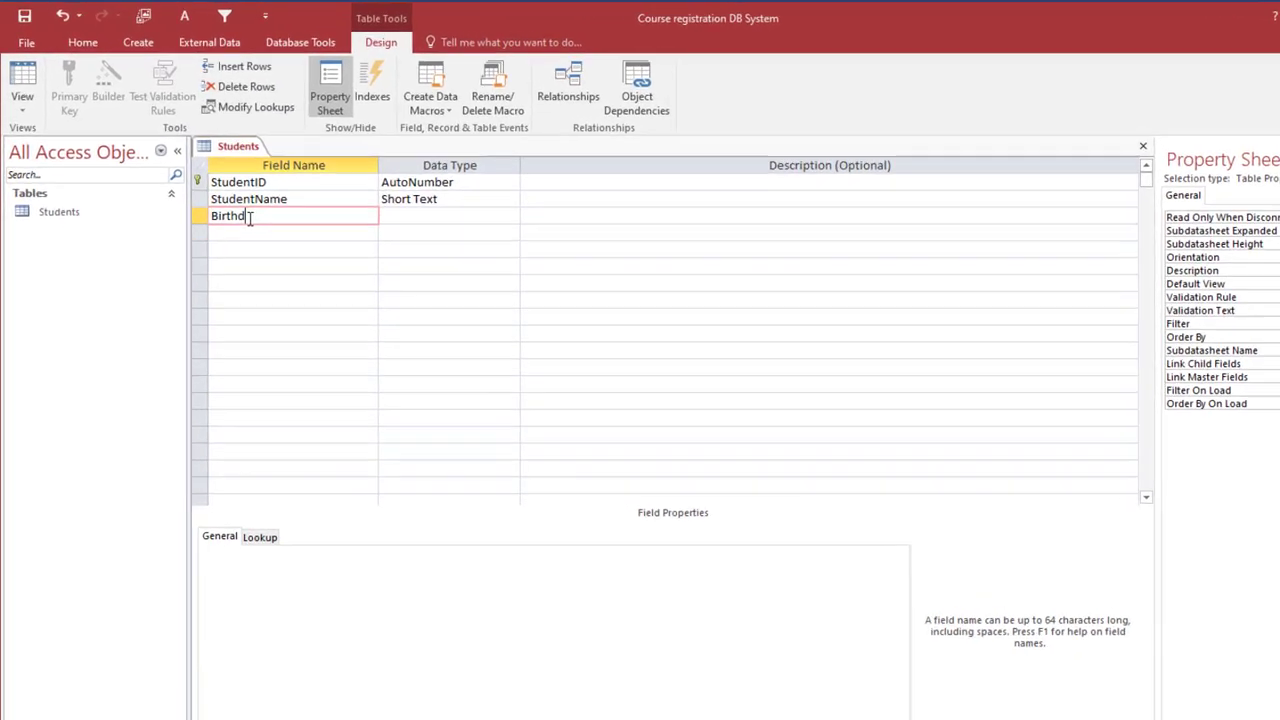
pyautogui.press('Tab')
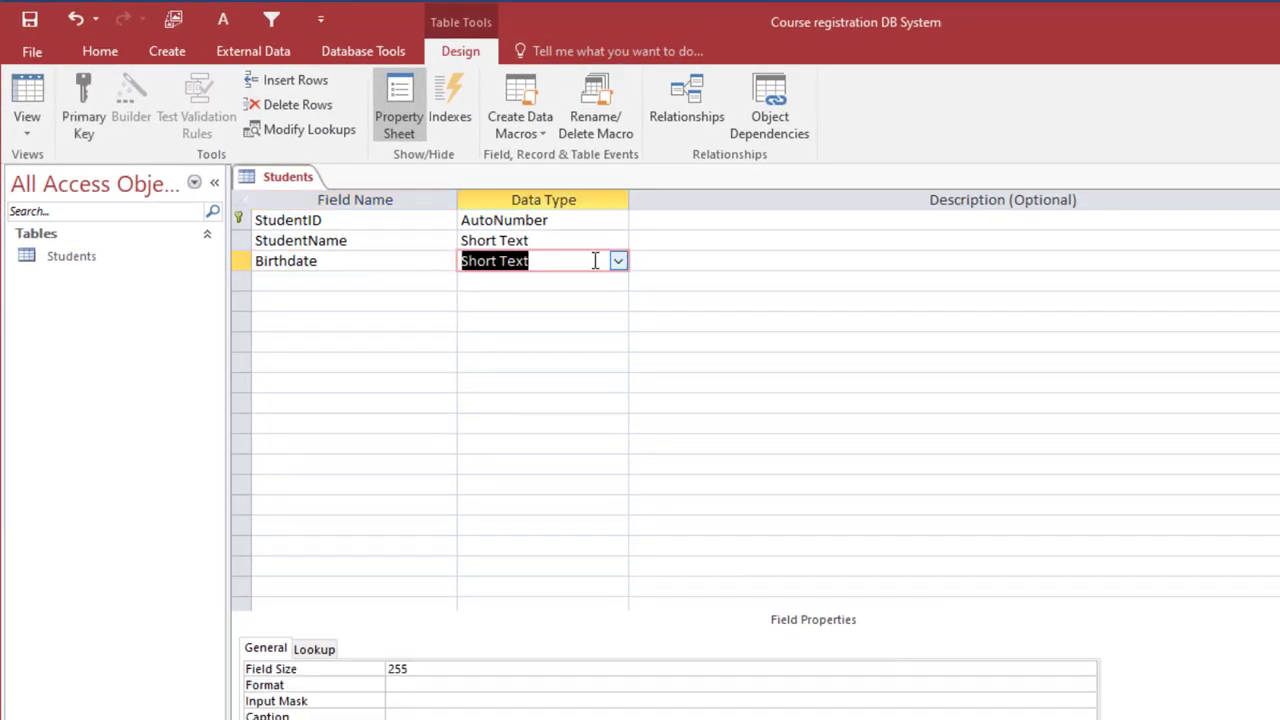
pyautogui.click(618, 260)
pyautogui.click(552, 345)
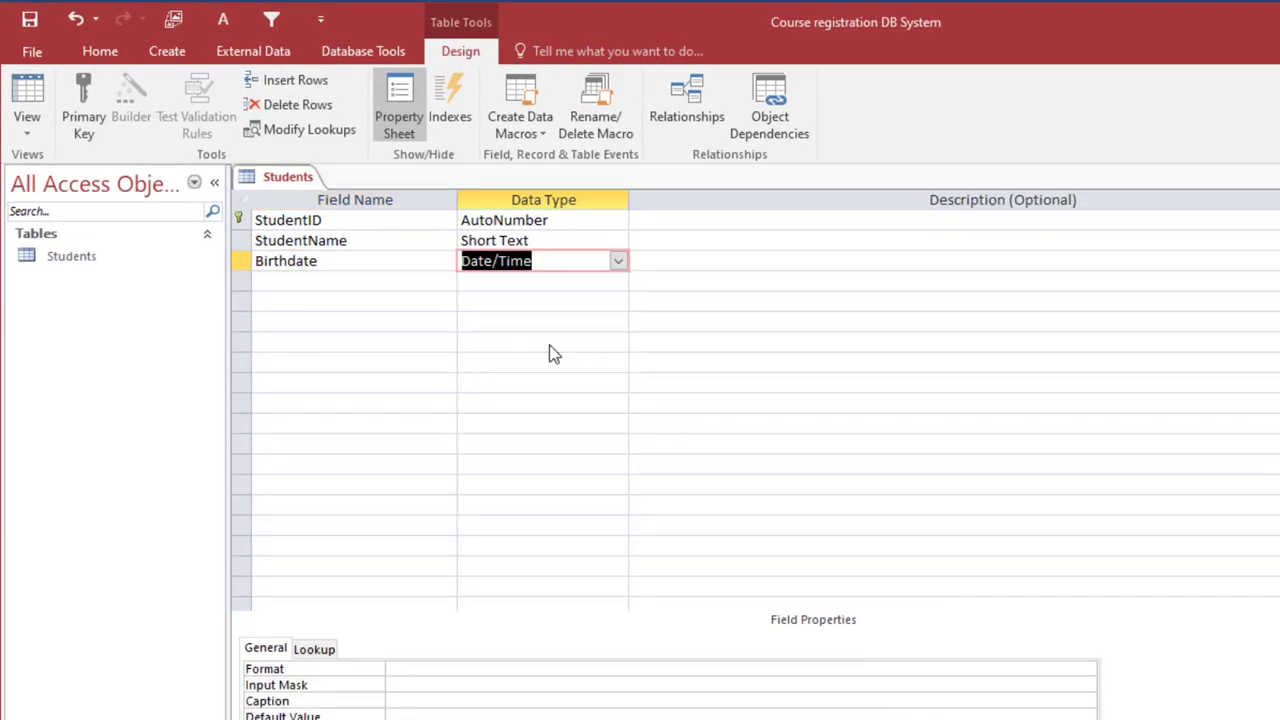
pyautogui.click(557, 262)
# Step: Add a Telephone Short Text field with field size 10
pyautogui.click(335, 281)
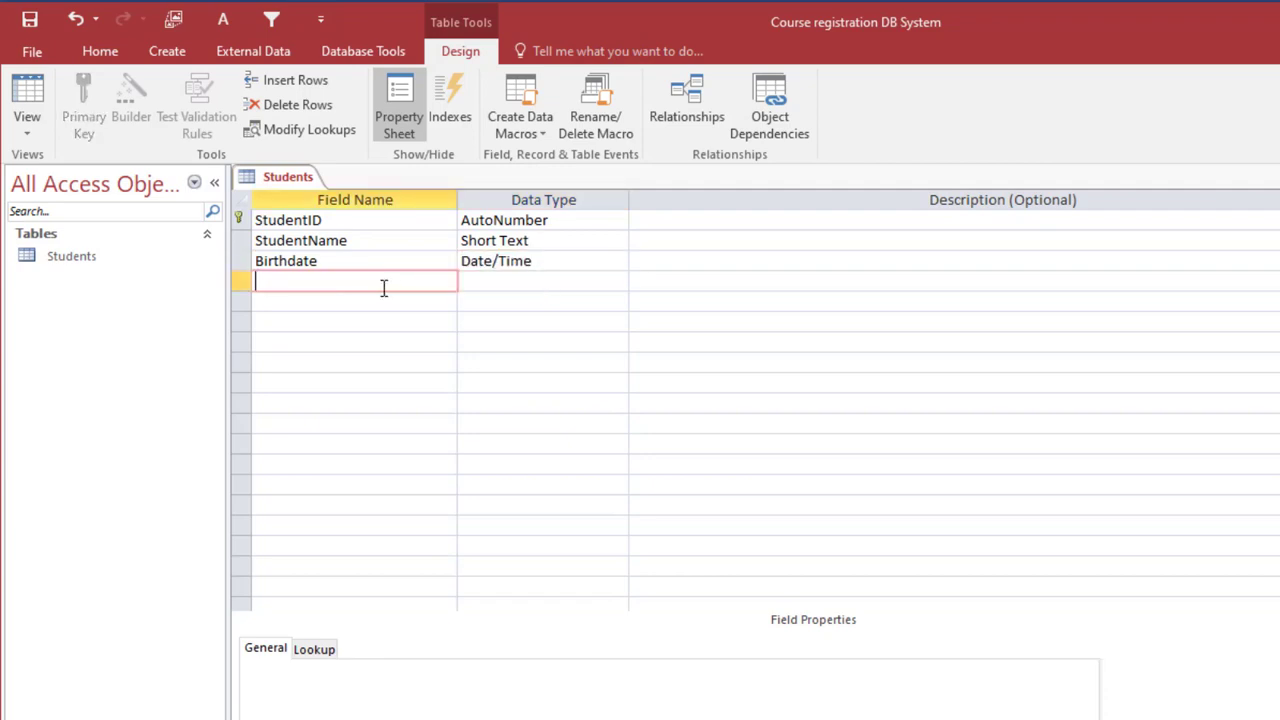
pyautogui.write('Telephone')
pyautogui.press('Tab')
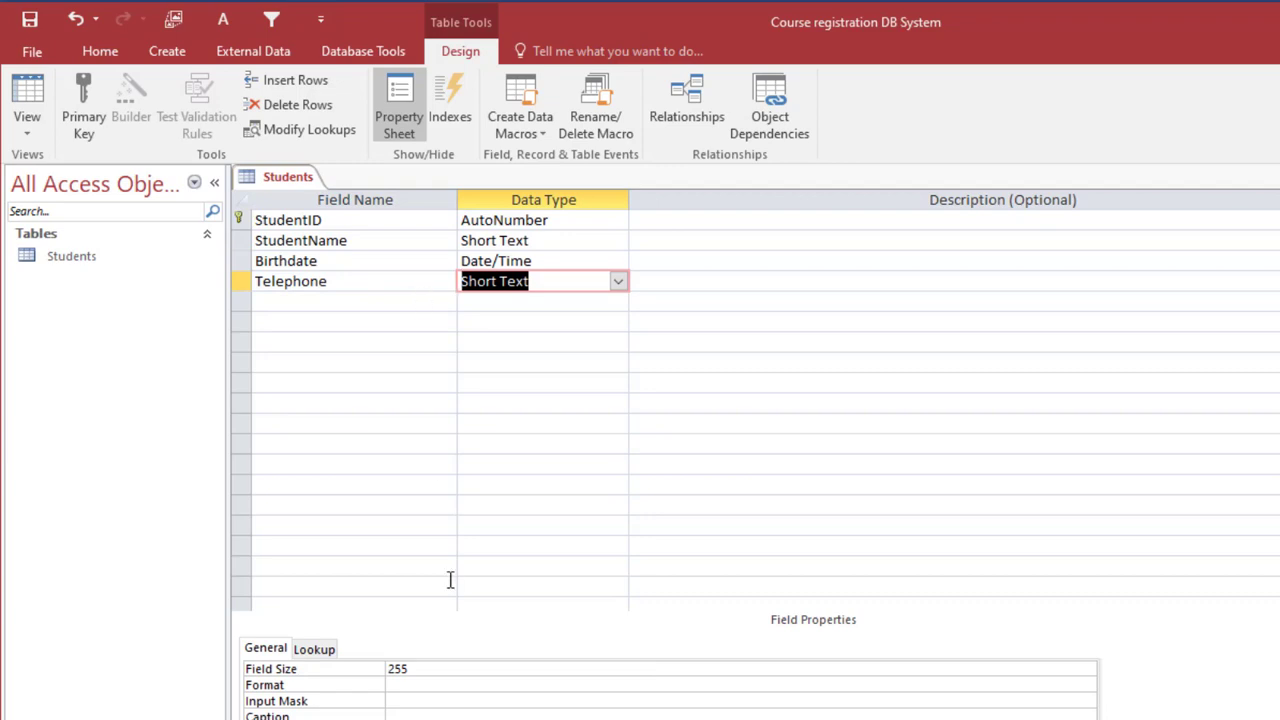
pyautogui.click(340, 667)
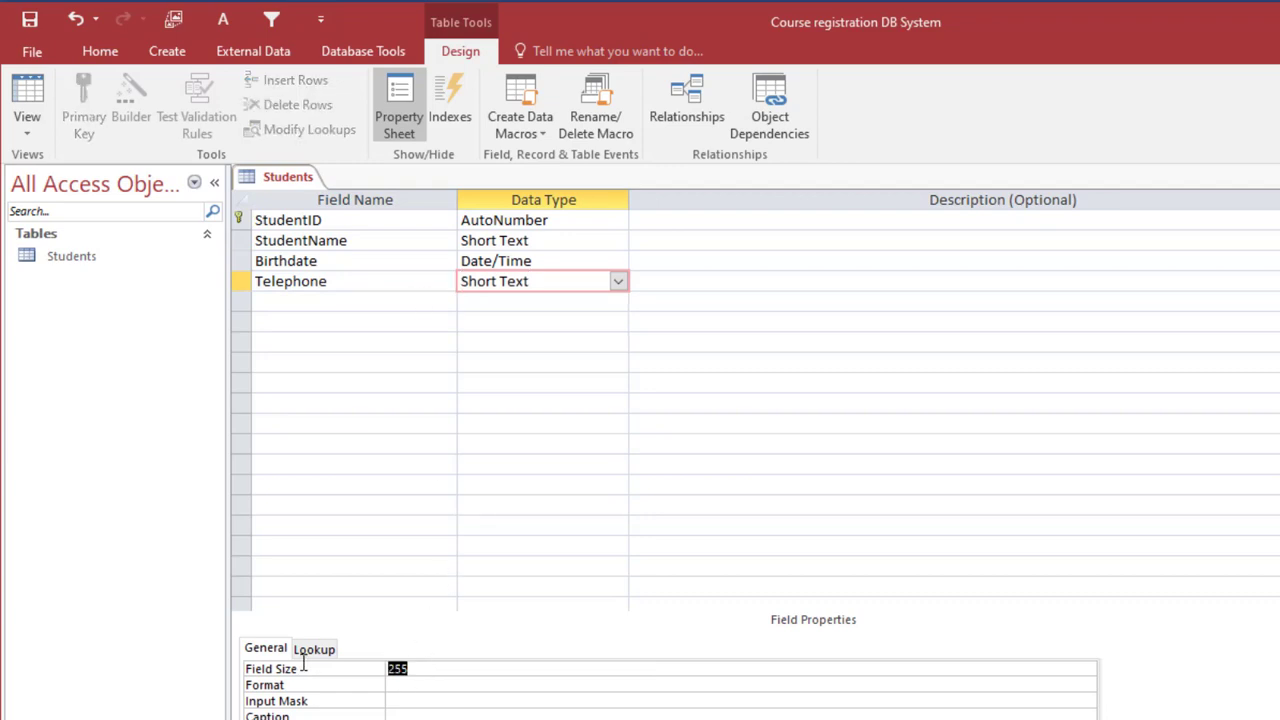
pyautogui.write('10')
# Step: Add an EmailAddresses field as Short Text
pyautogui.click(390, 299)
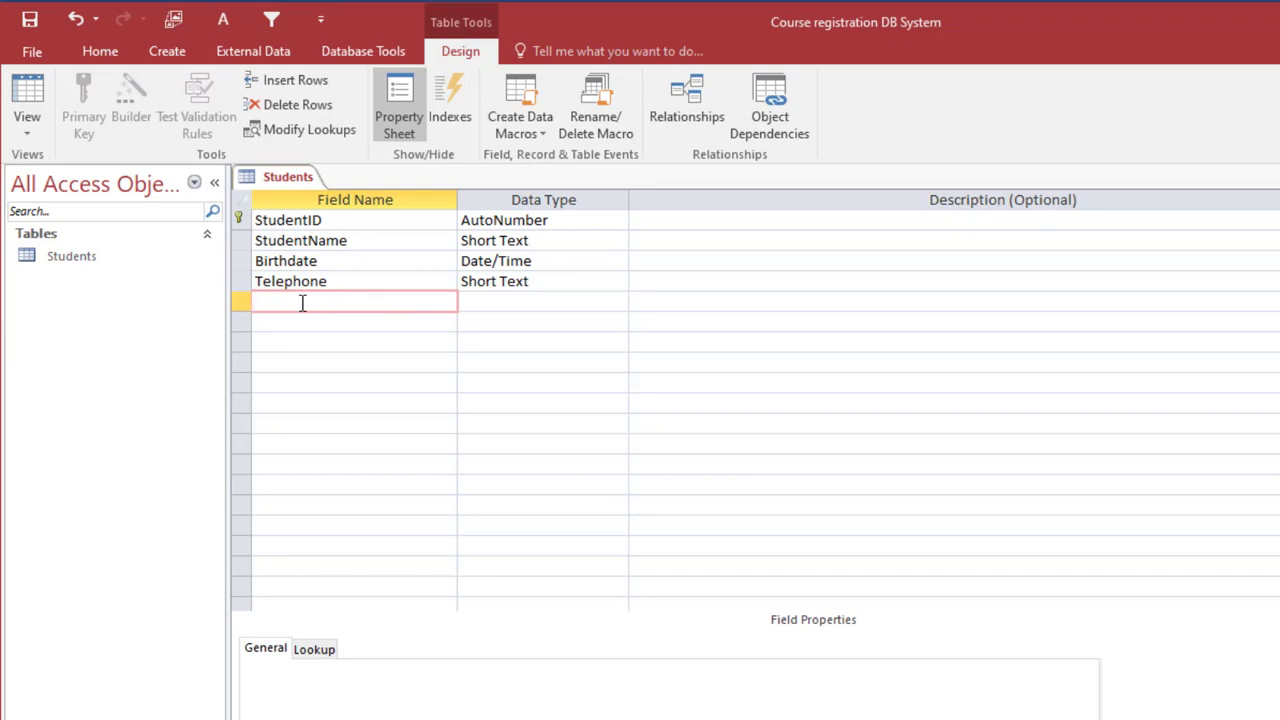
pyautogui.write('EmailAddresses')
pyautogui.press('Tab')
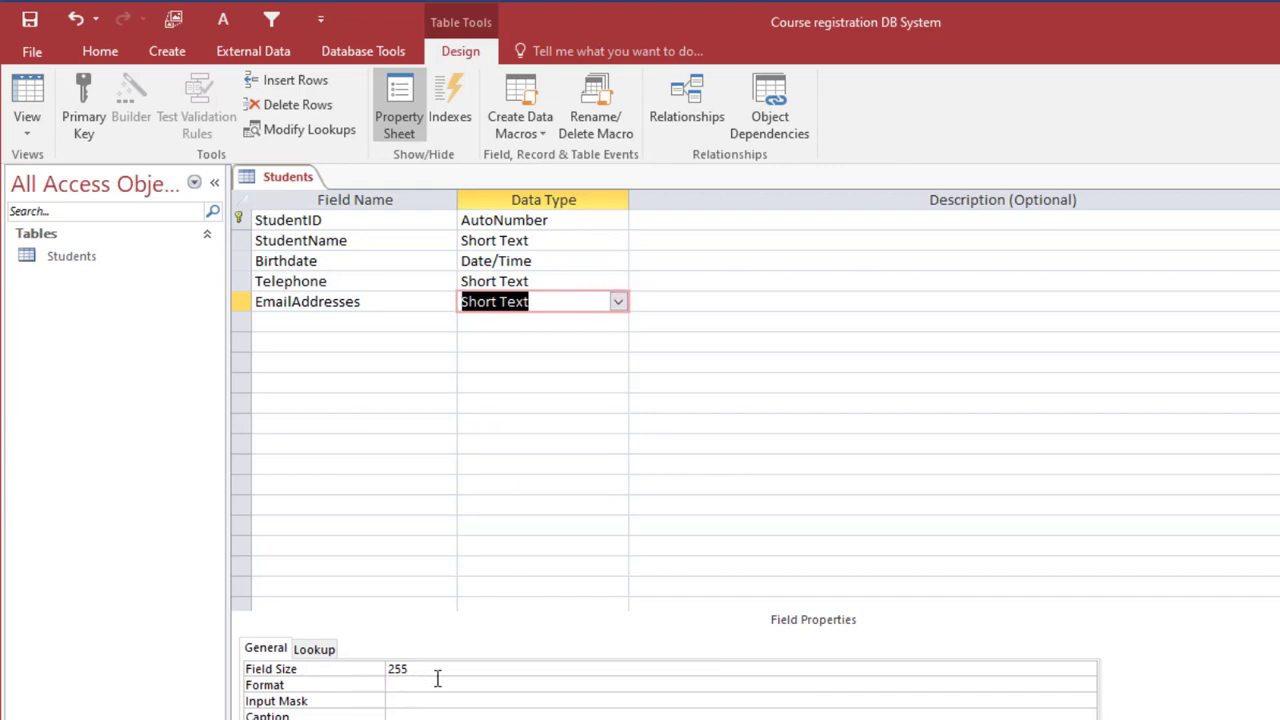
# Step: Set EmailAddresses field size to 50 and add Home_Address as a Short Text field
pyautogui.click(362, 672)
pyautogui.write('50')
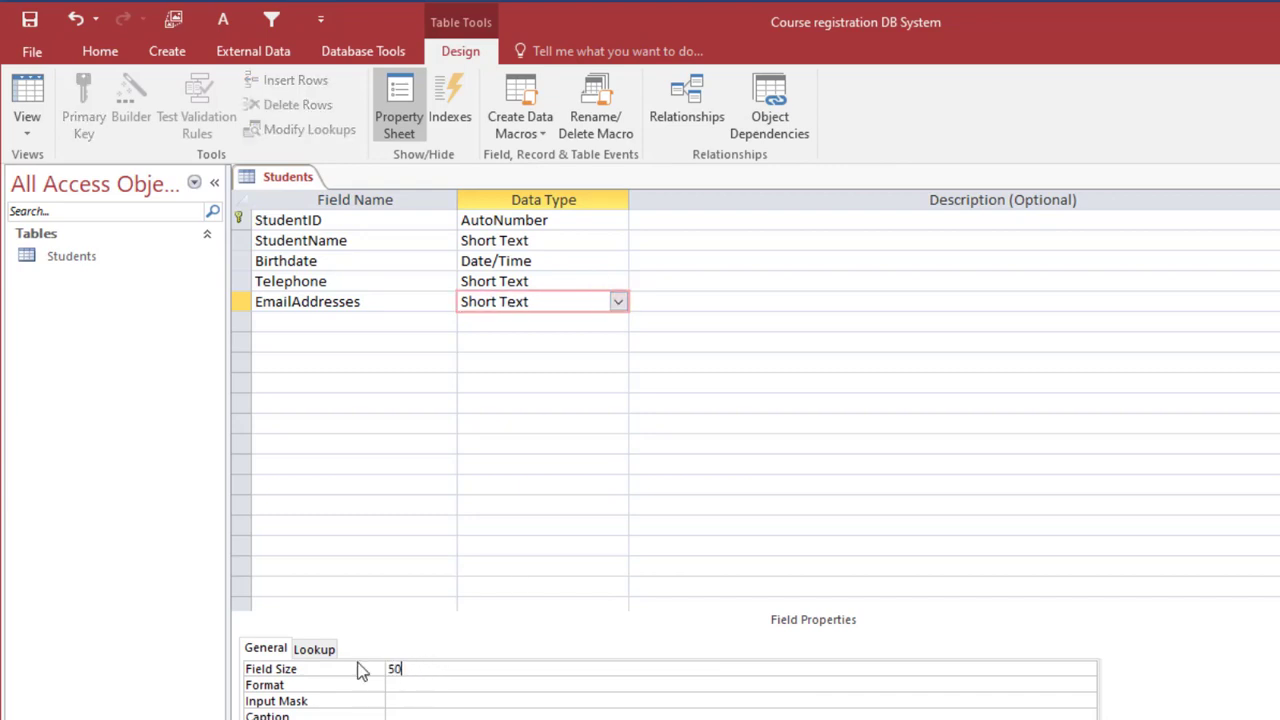
pyautogui.click(310, 318)
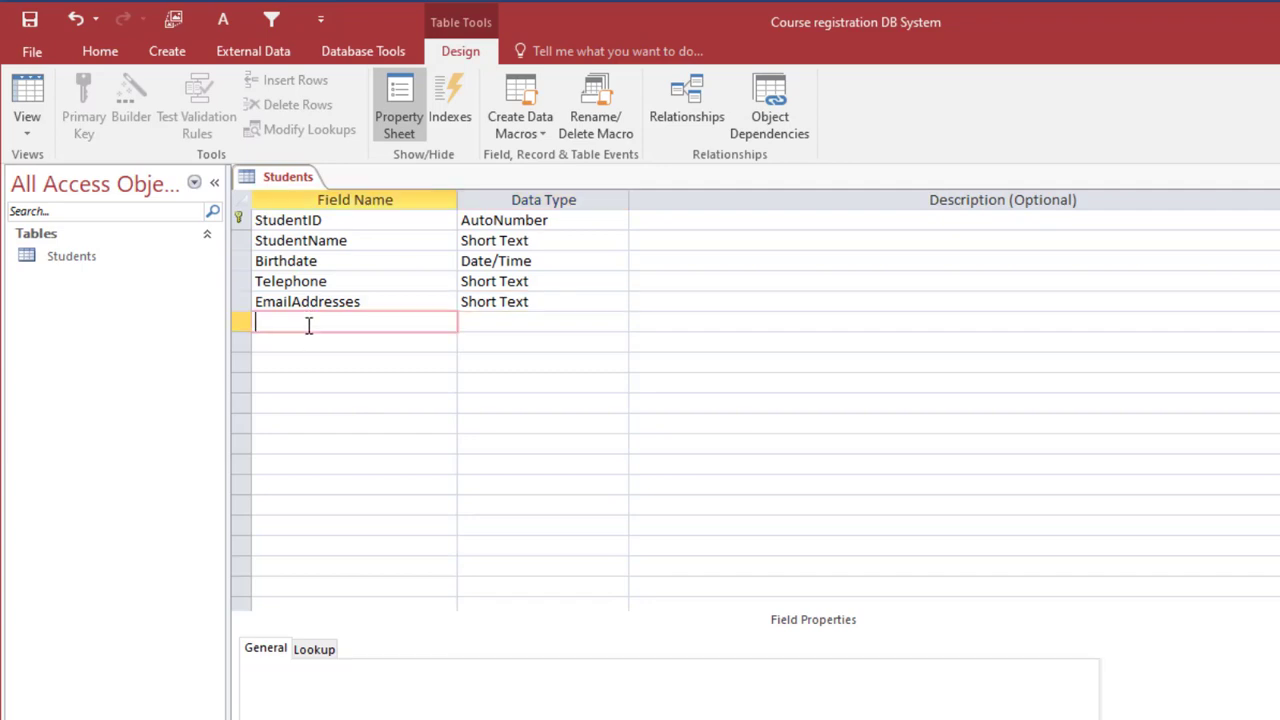
pyautogui.write('Home')
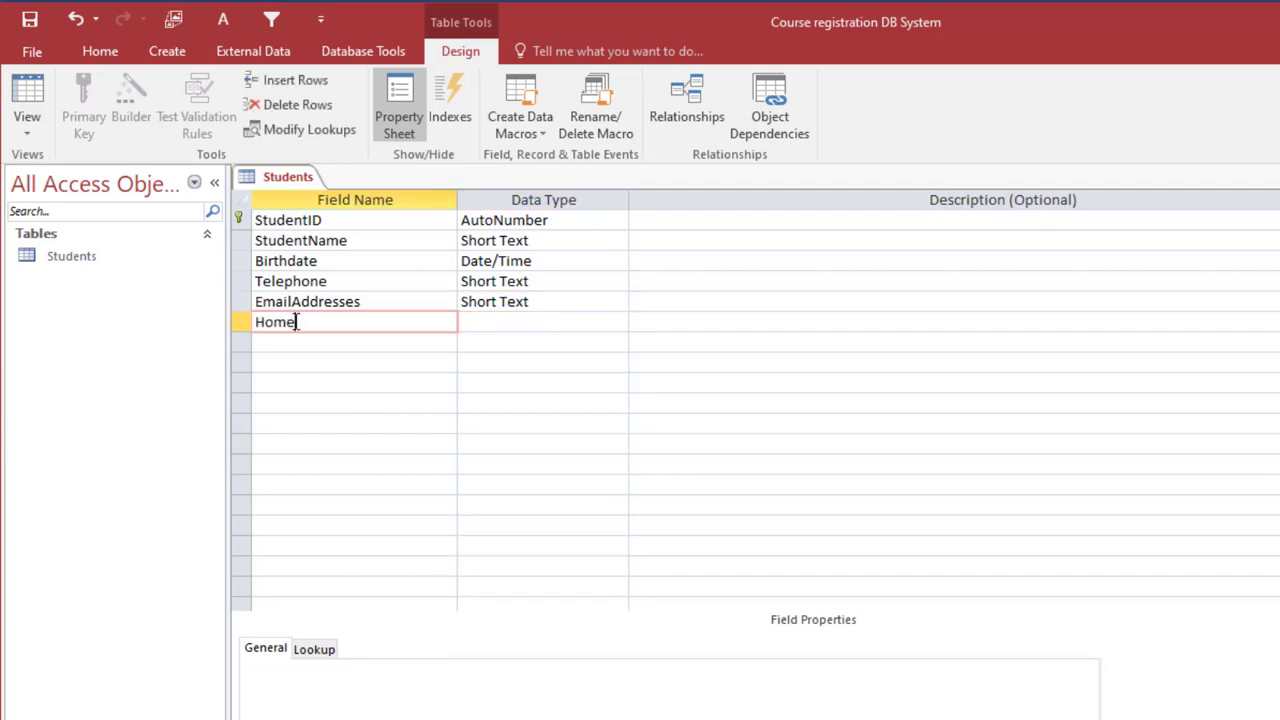
pyautogui.write('_Address')
pyautogui.press('Tab')
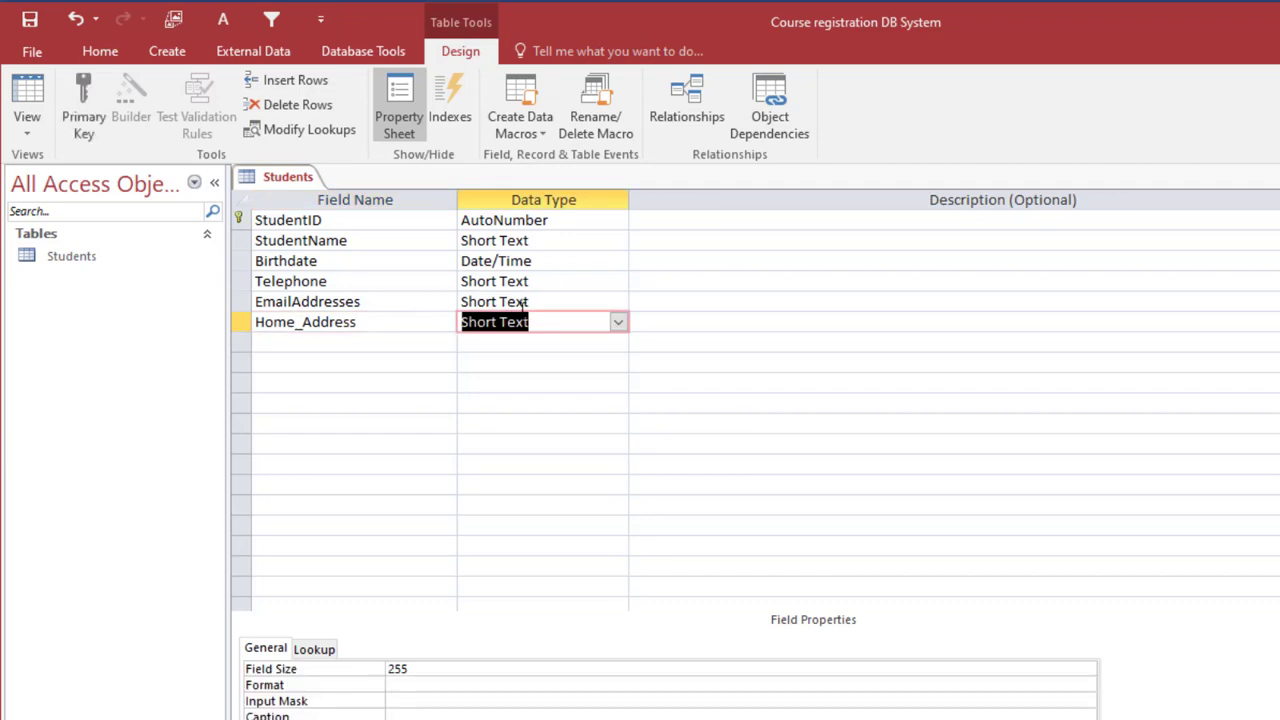
# Step: Select the Caption property of the EmailAddresses field
pyautogui.click(380, 320)
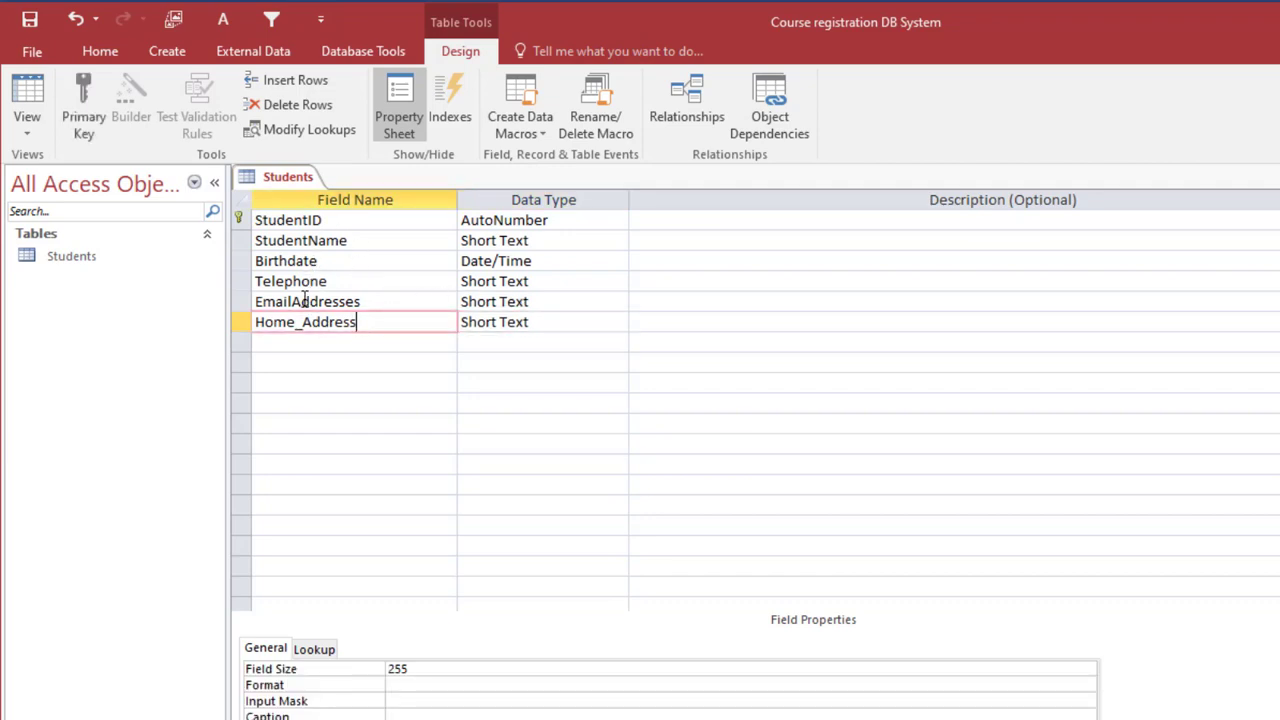
pyautogui.click(304, 301)
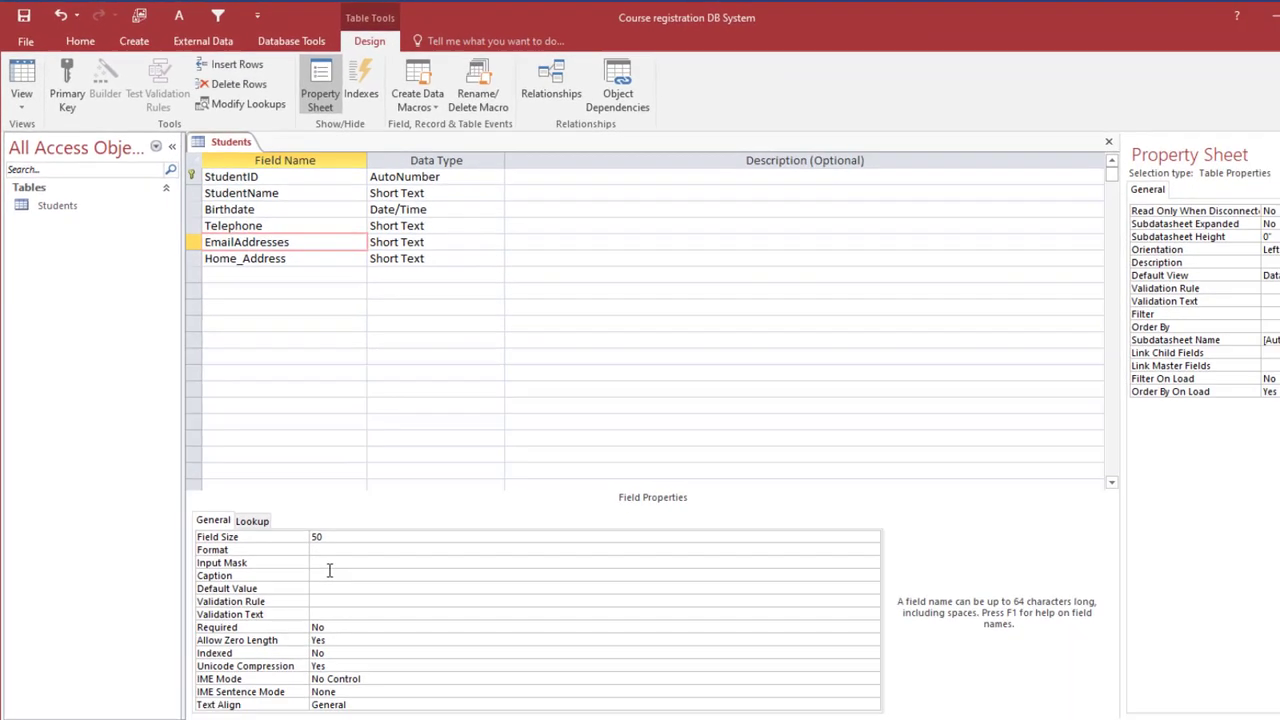
pyautogui.click(329, 570)
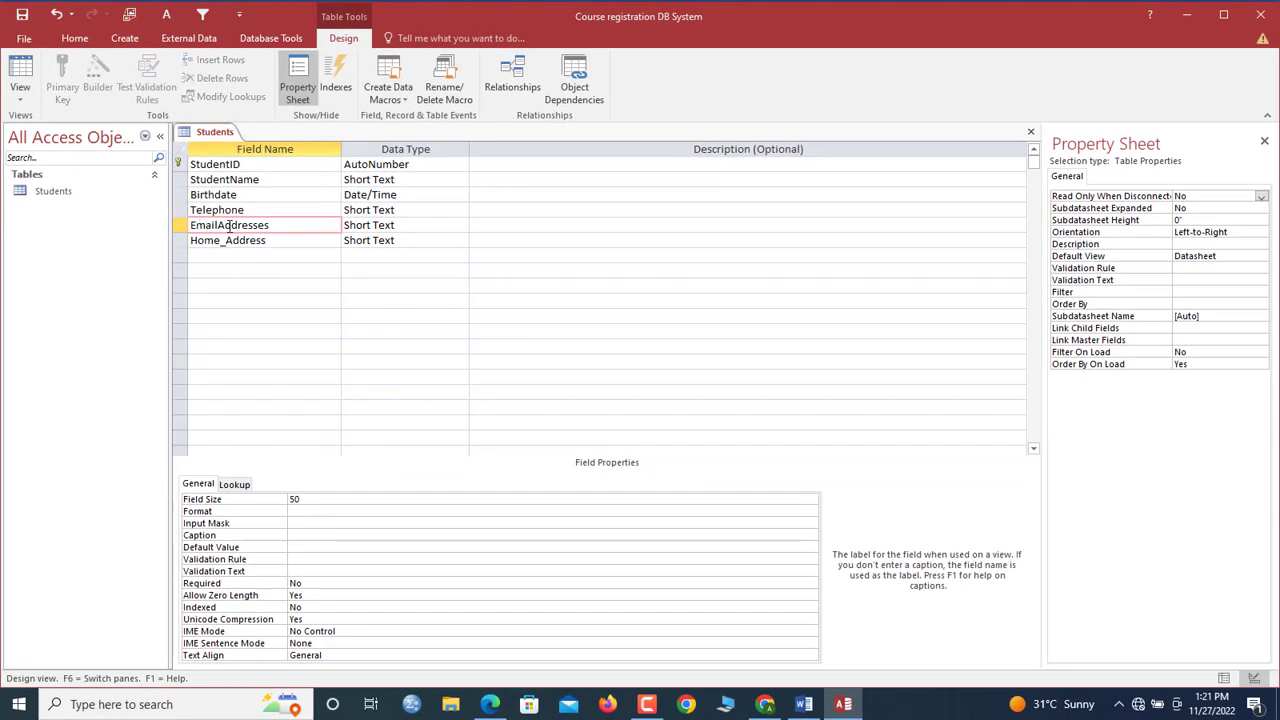
# Step: Save Students, auto-fit EmailAddresses and Home_Address columns in Datasheet view, then return to Design view
pyautogui.click(20, 72)
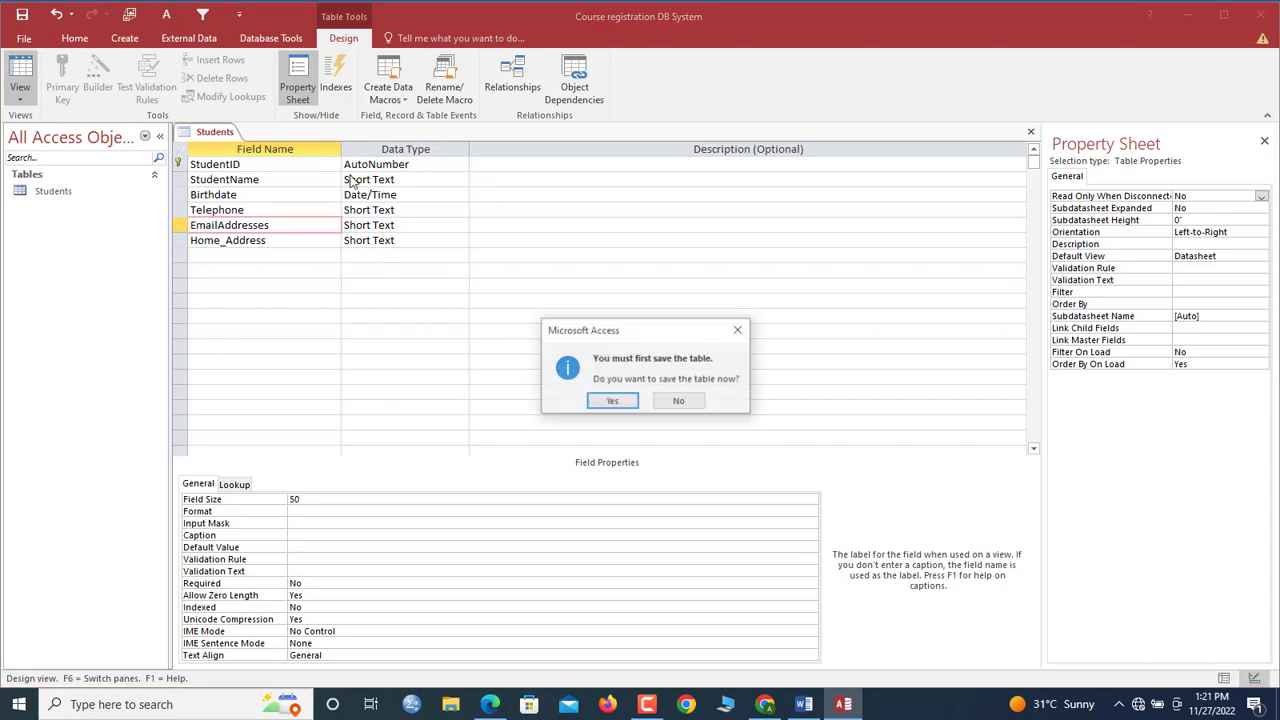
pyautogui.click(612, 400)
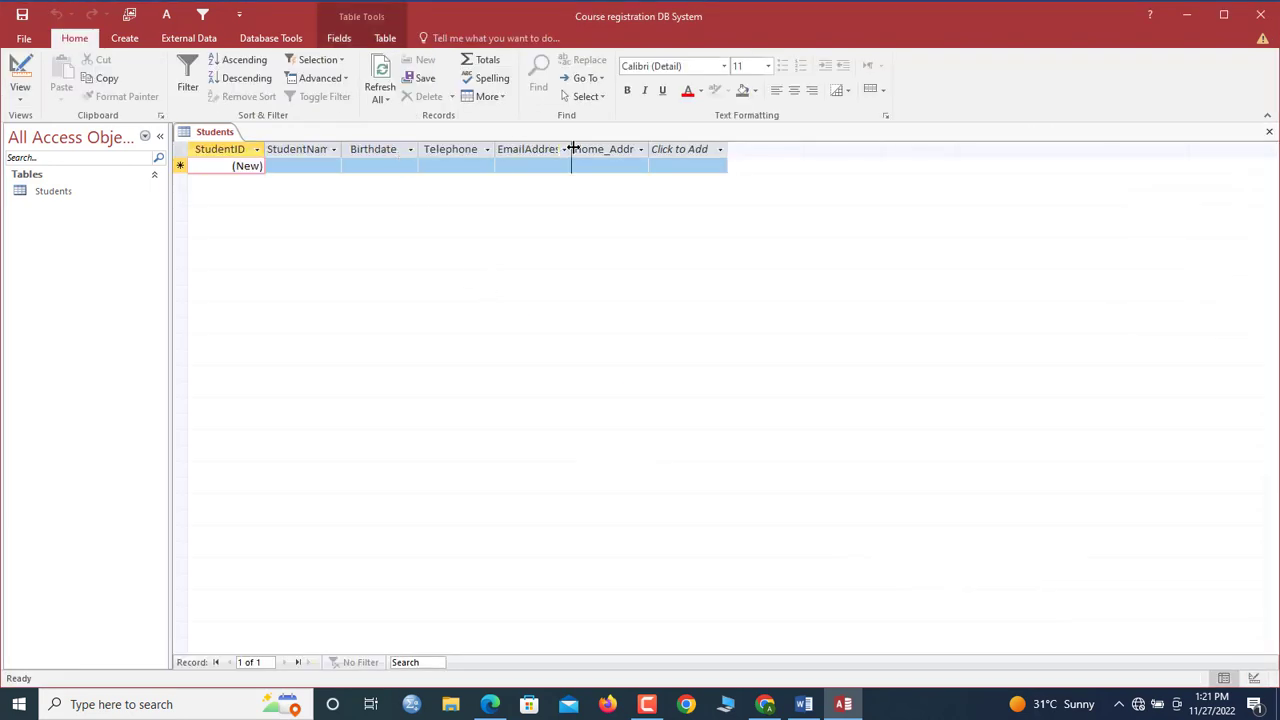
pyautogui.doubleClick(571, 149)
pyautogui.doubleClick(672, 149)
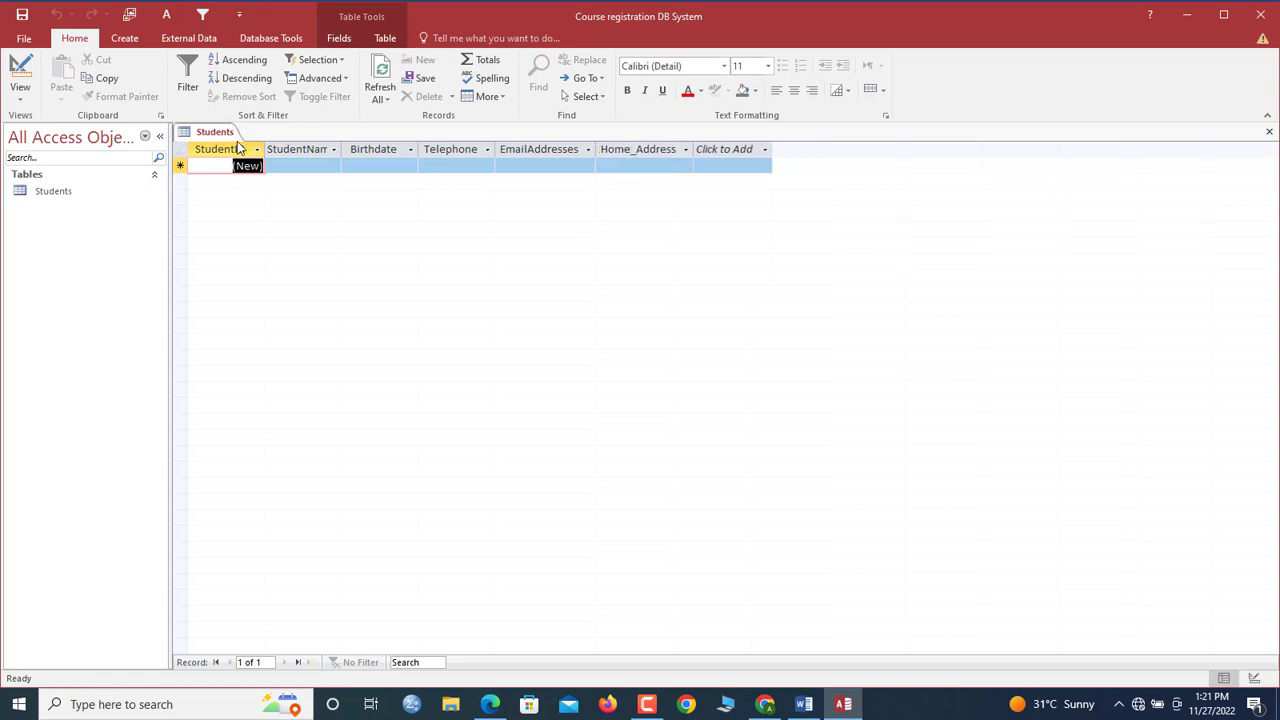
pyautogui.rightClick(200, 140)
pyautogui.click(250, 205)
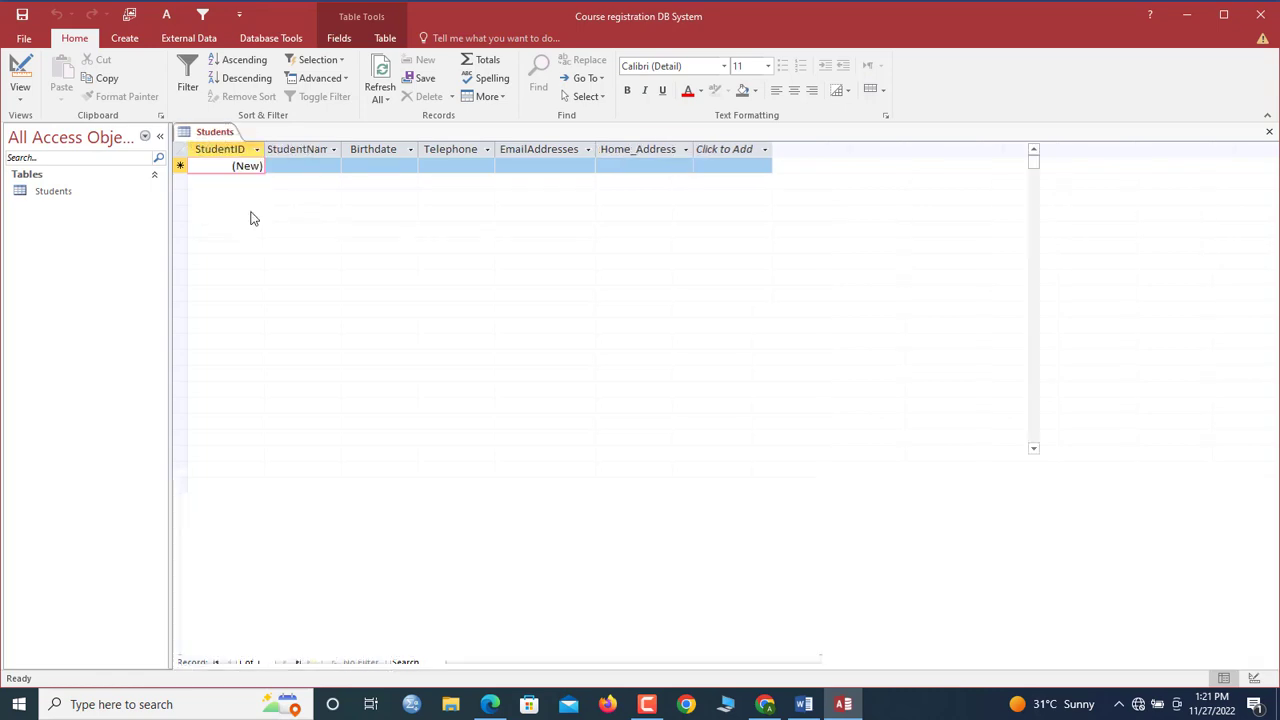
# Step: Paste the field name as the EmailAddresses caption
pyautogui.click(390, 229)
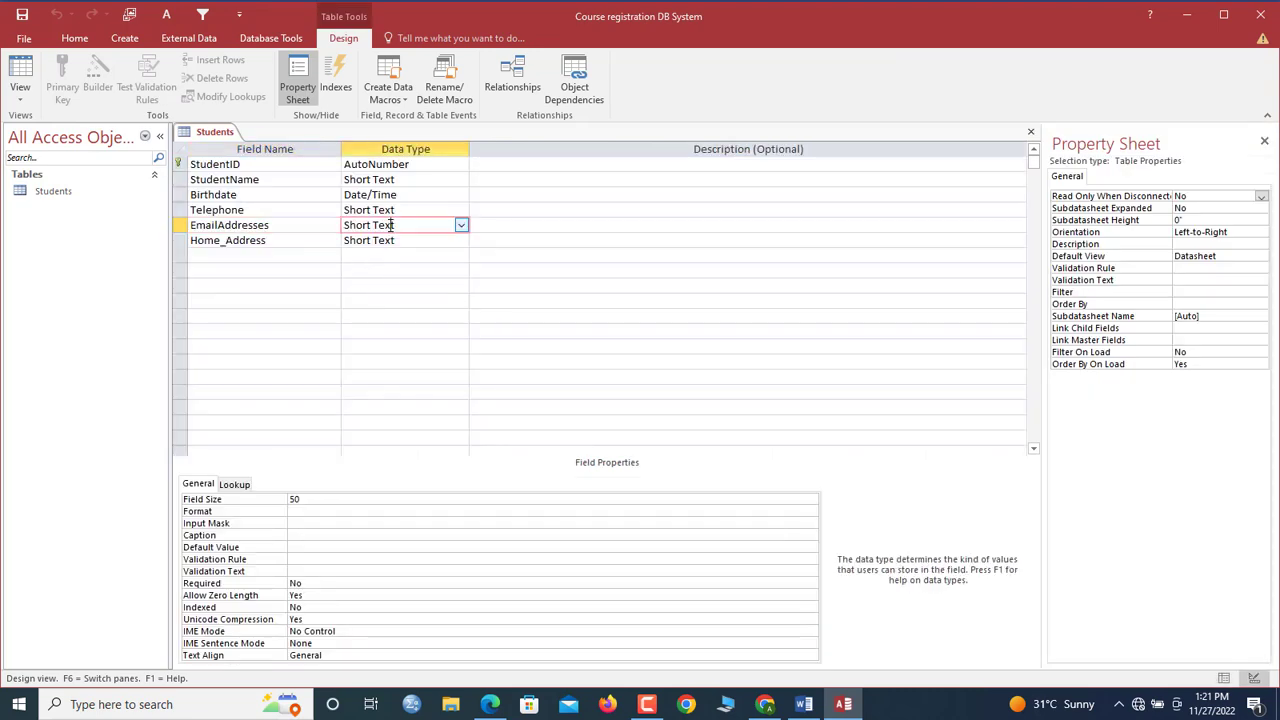
pyautogui.click(297, 535)
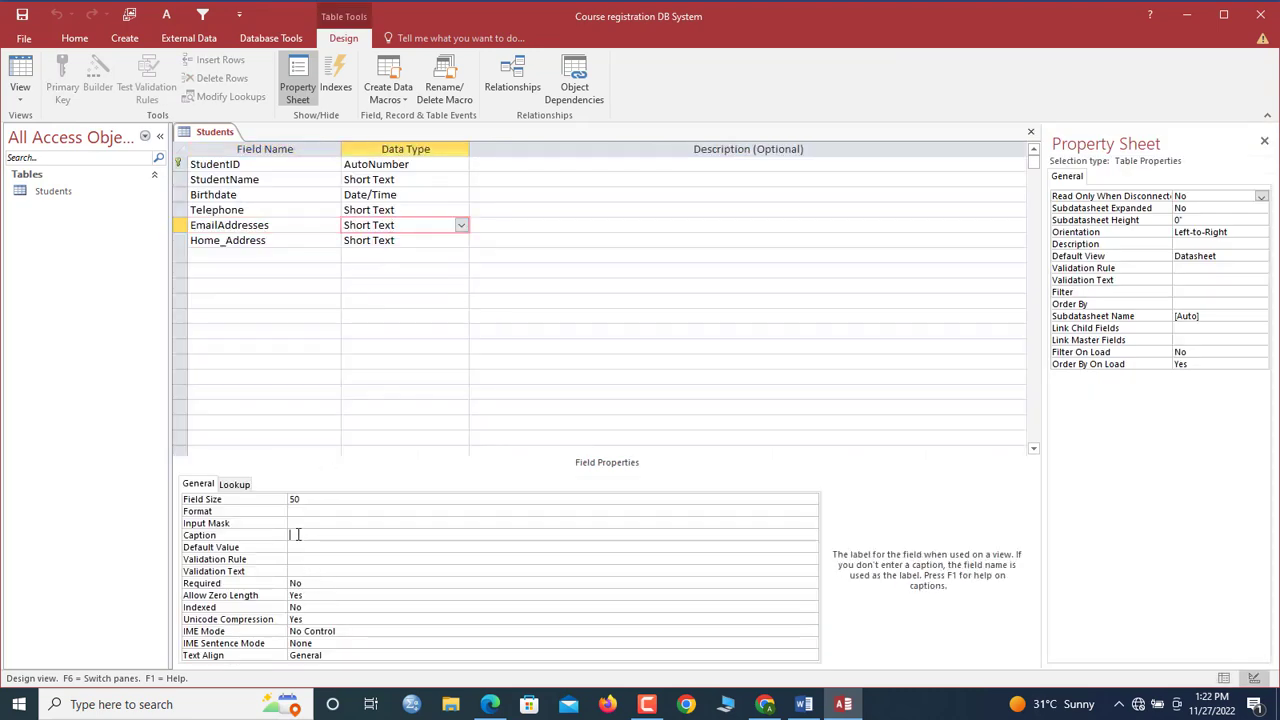
pyautogui.moveTo(277, 225); pyautogui.dragTo(121, 227)
pyautogui.hotkey('ctrl', 'c')
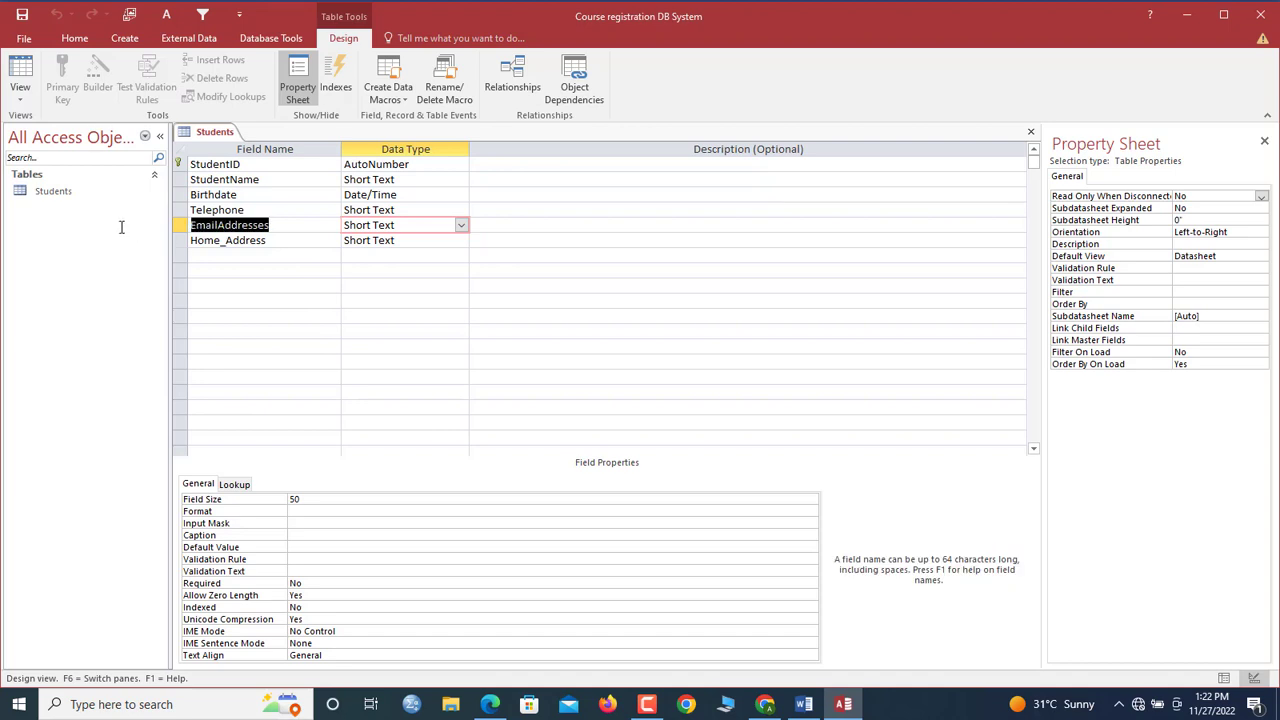
pyautogui.click(321, 535)
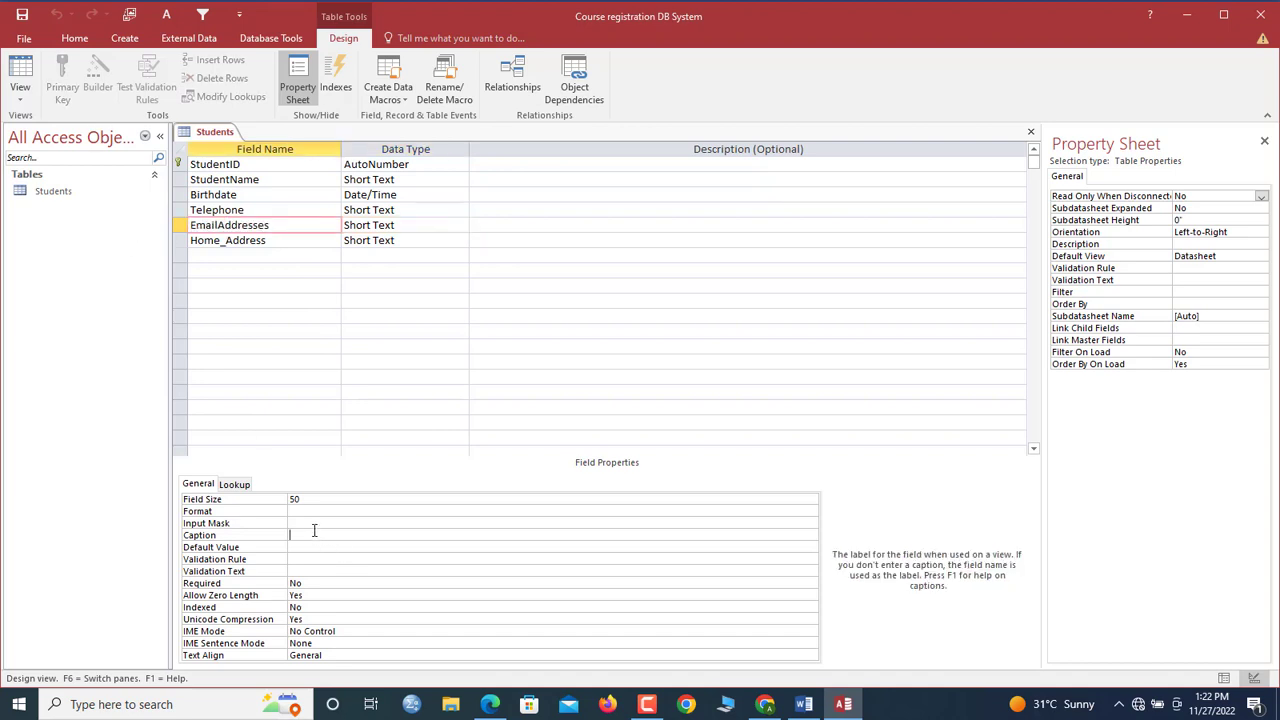
pyautogui.hotkey('ctrl', 'v')
# Step: Set the Home_Address caption to 'Home address'
pyautogui.click(288, 241)
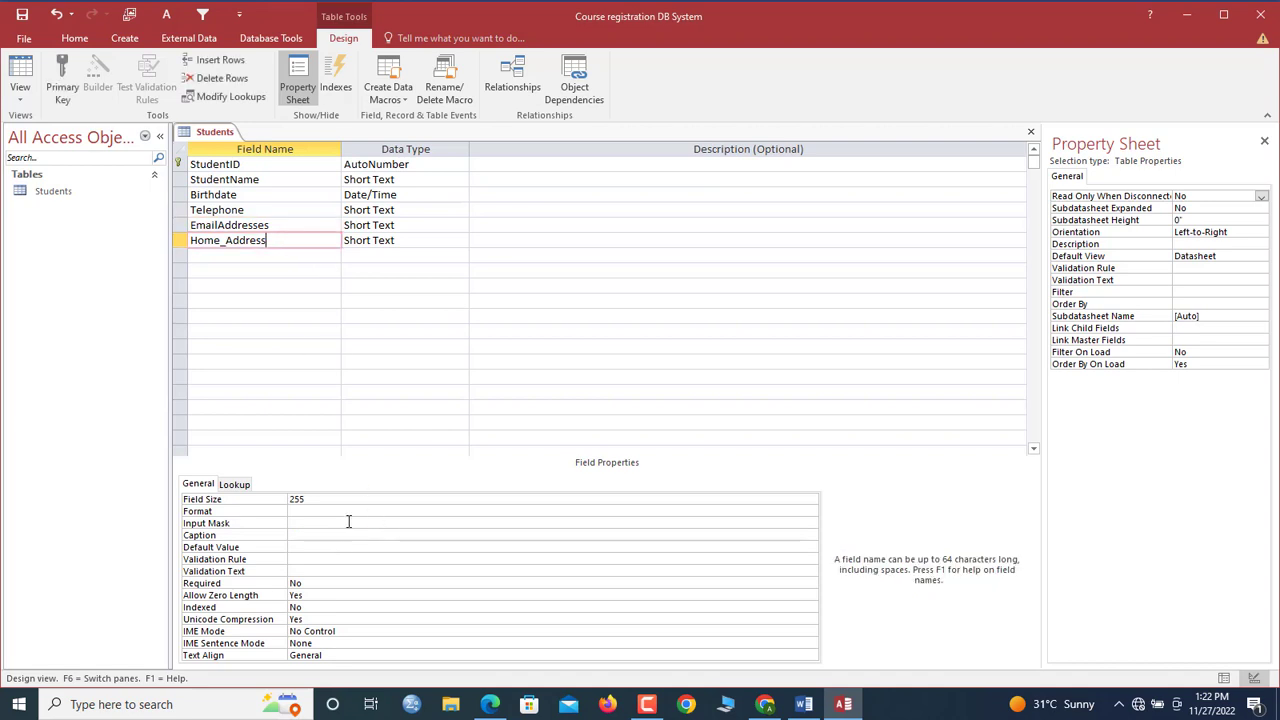
pyautogui.click(302, 535)
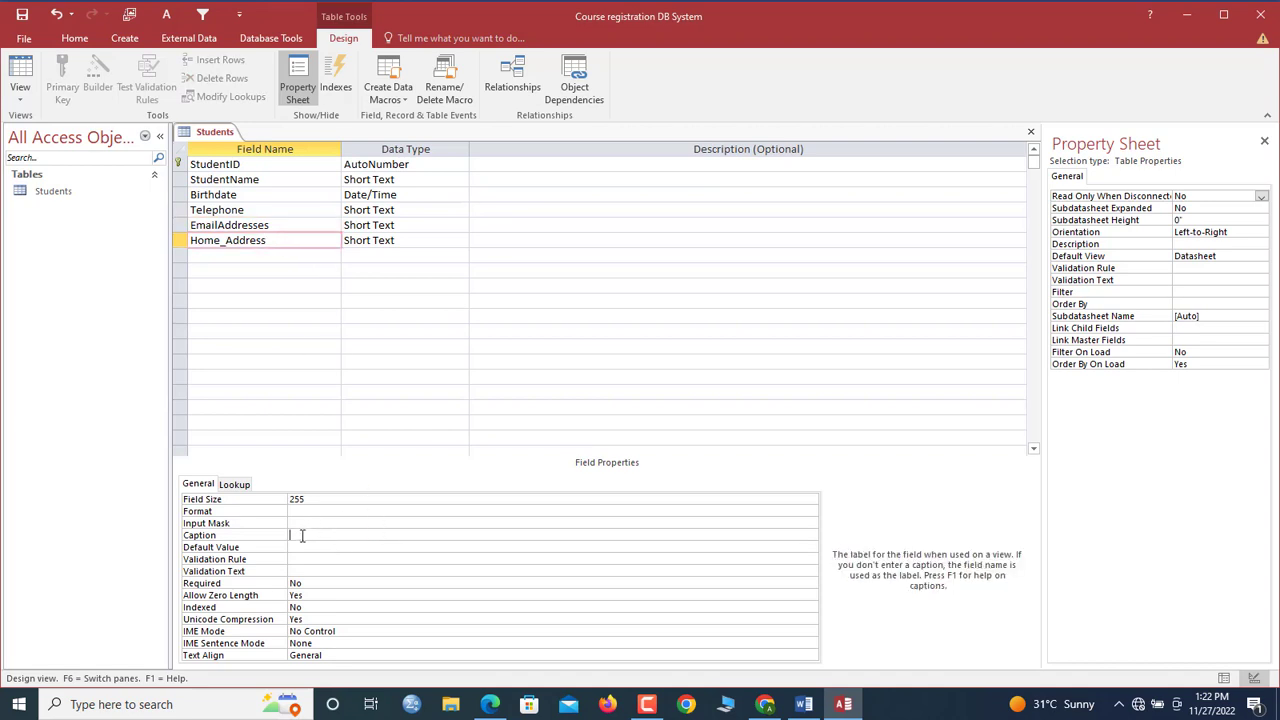
pyautogui.hotkey('ctrl', 'v')
pyautogui.moveTo(354, 535); pyautogui.dragTo(243, 523)
pyautogui.write('Hom')
# Step: Give StudentName the caption 'Stuednt name'
pyautogui.click(226, 179)
pyautogui.click(299, 535)
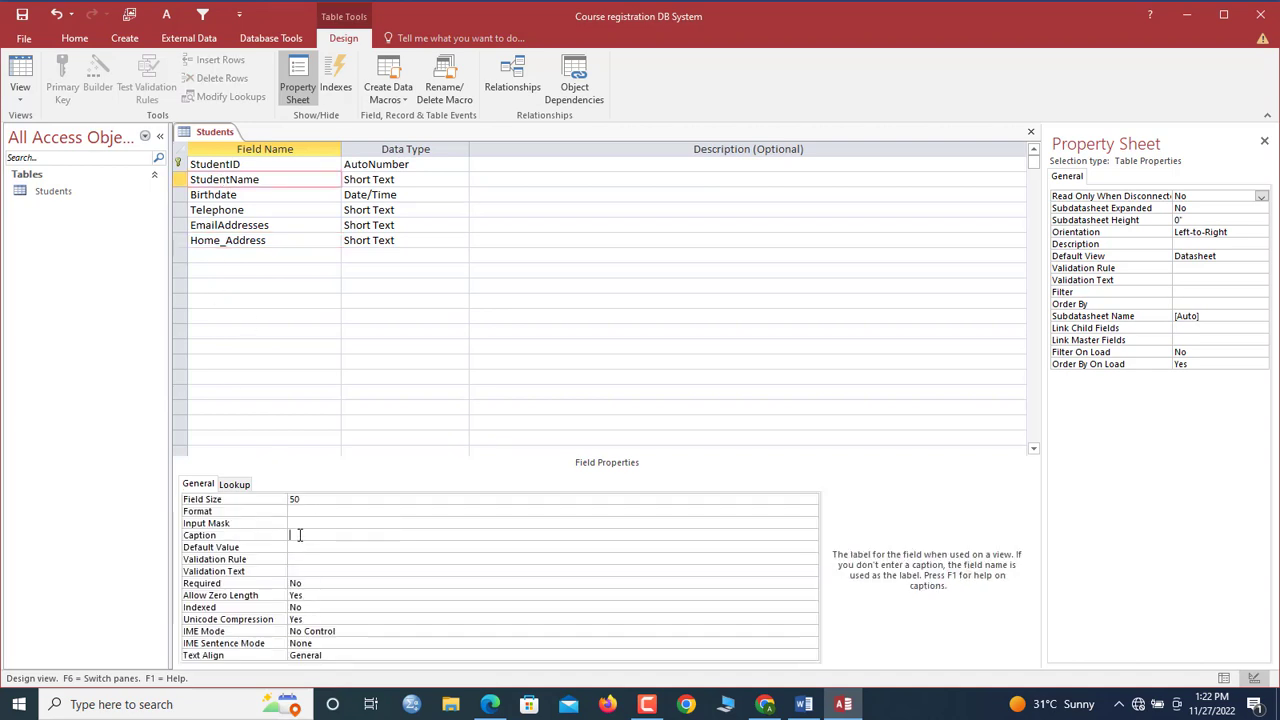
pyautogui.write('Stud')
pyautogui.click(215, 134)
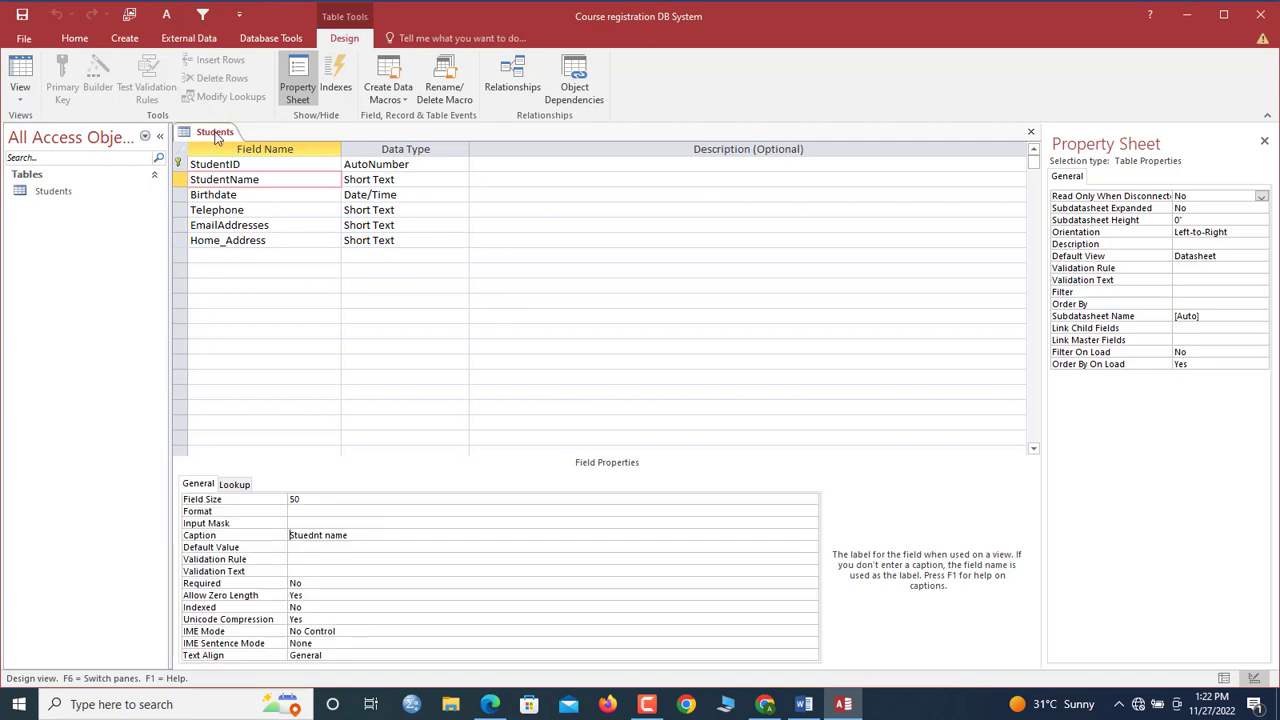
# Step: Show Students in Datasheet view and auto-fit the Stuednt name column
pyautogui.rightClick(215, 137)
pyautogui.click(278, 226)
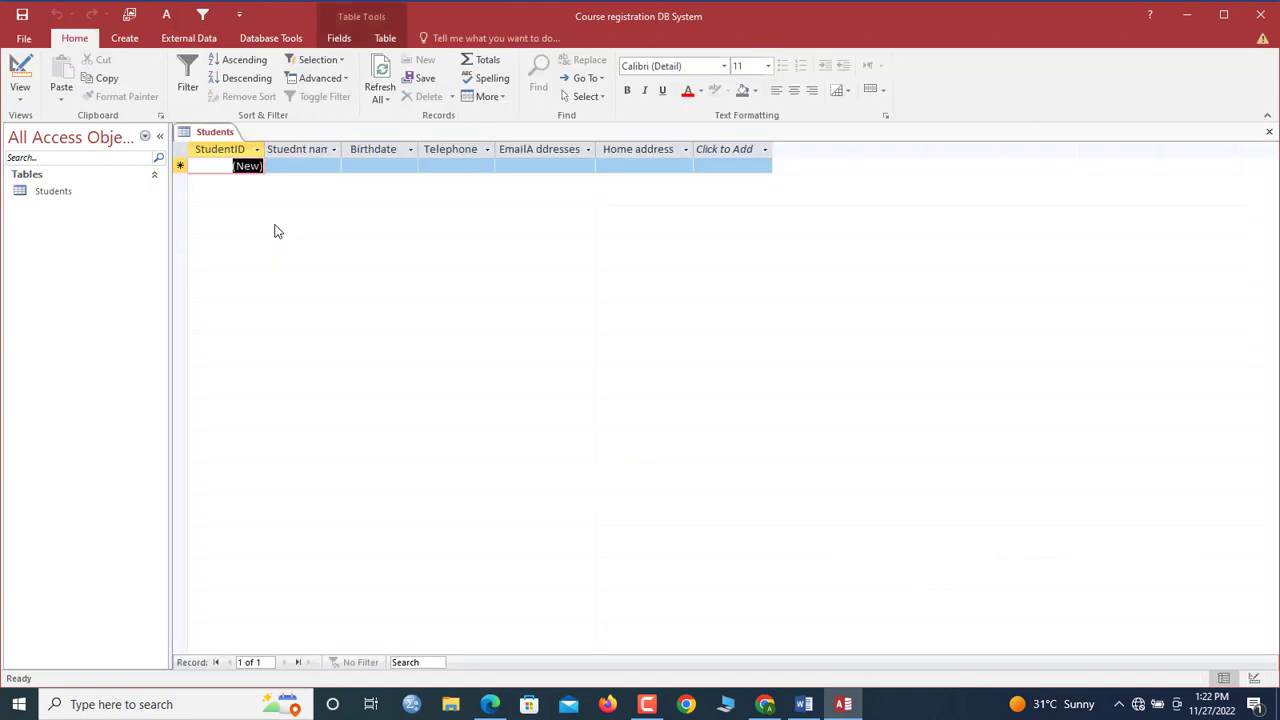
pyautogui.doubleClick(342, 149)
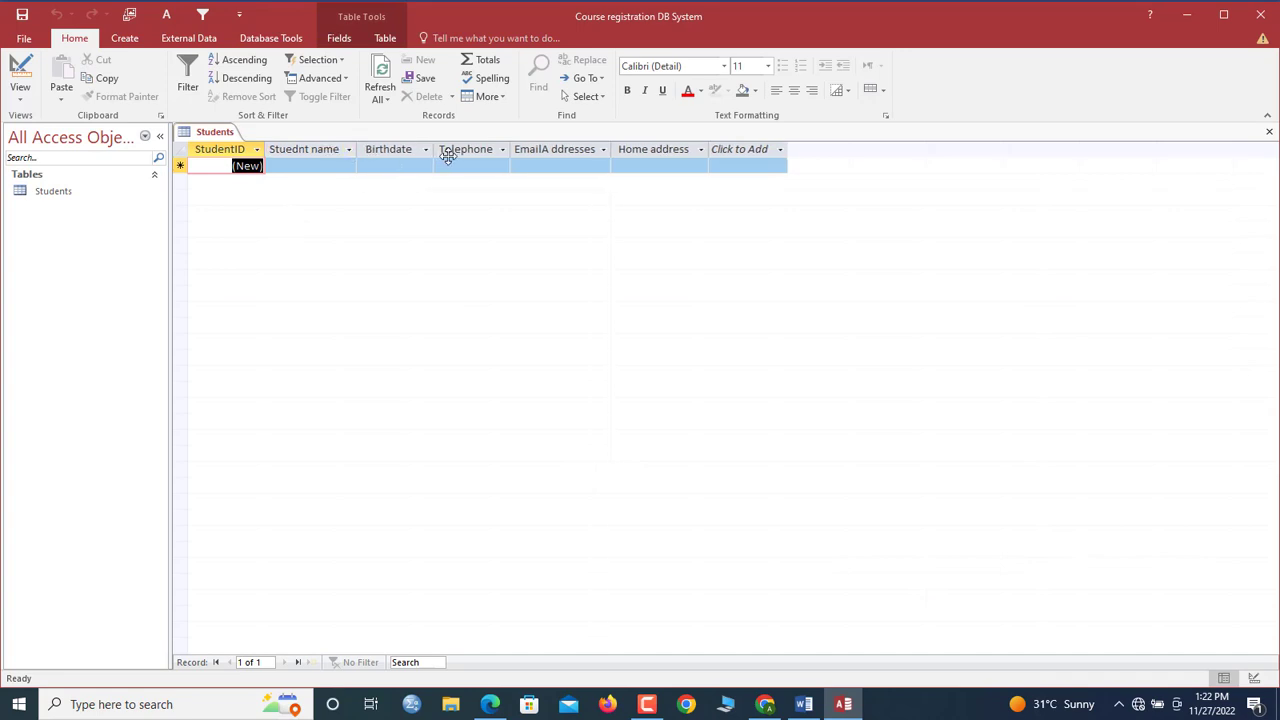
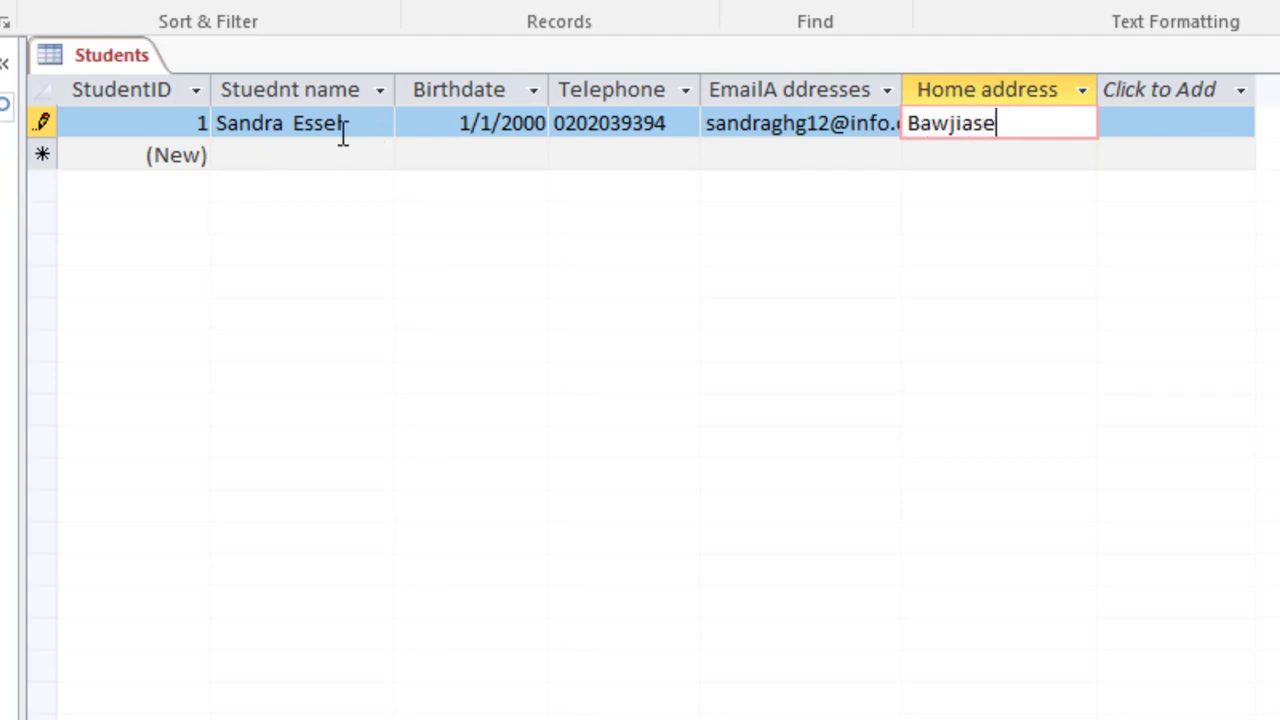
# Step: Enter the second student's name, birthdate, telephone, e-mail and home town, widening the e-mail column
pyautogui.click(251, 156)
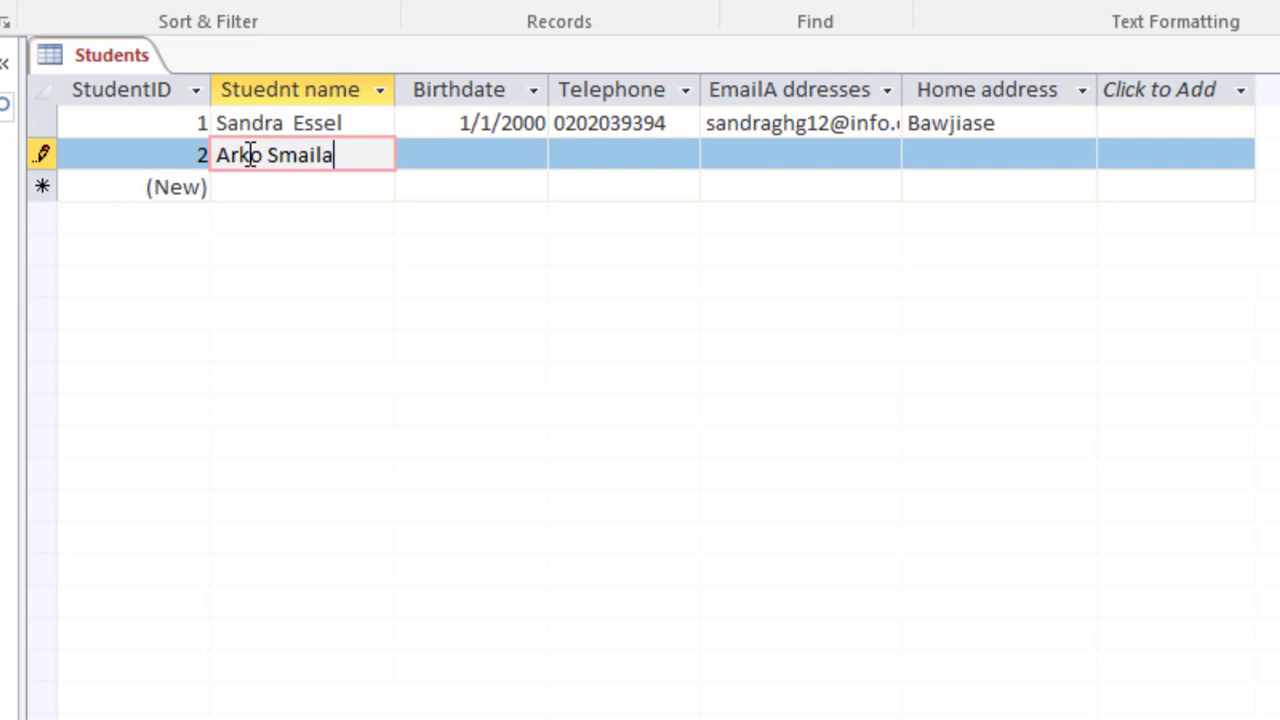
pyautogui.press('Tab')
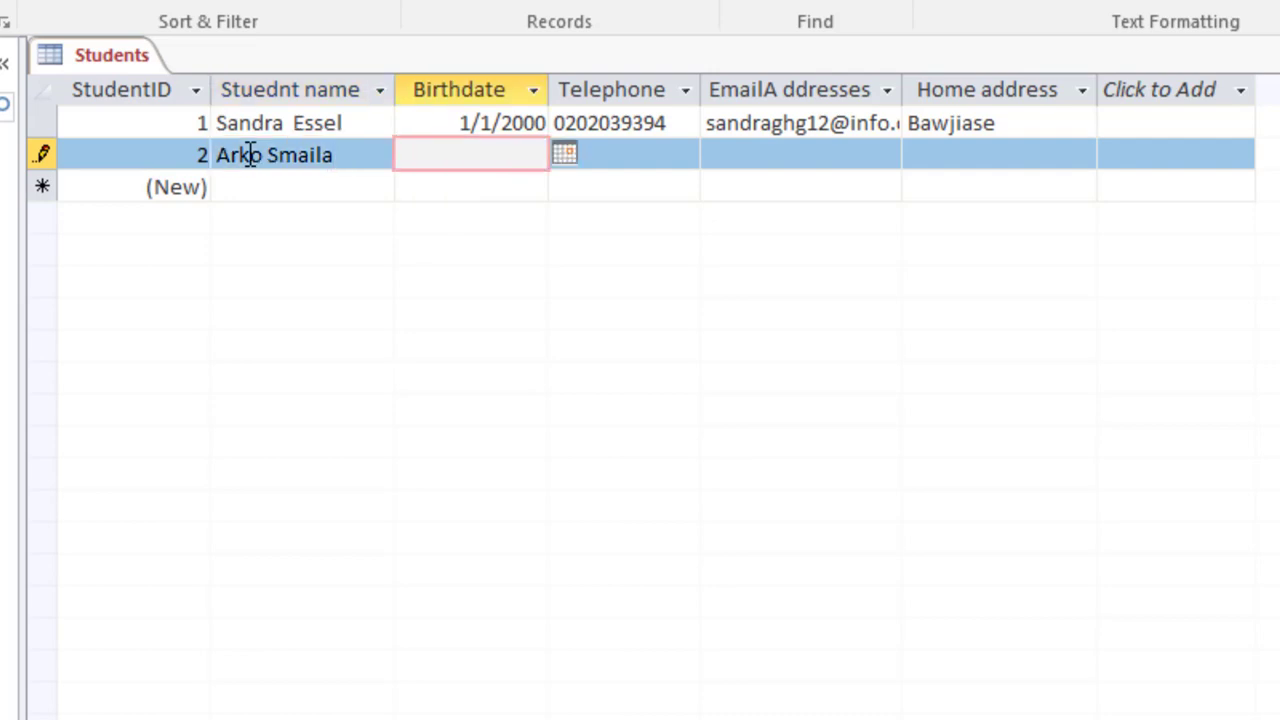
pyautogui.write('1/2/1993')
pyautogui.press('Tab')
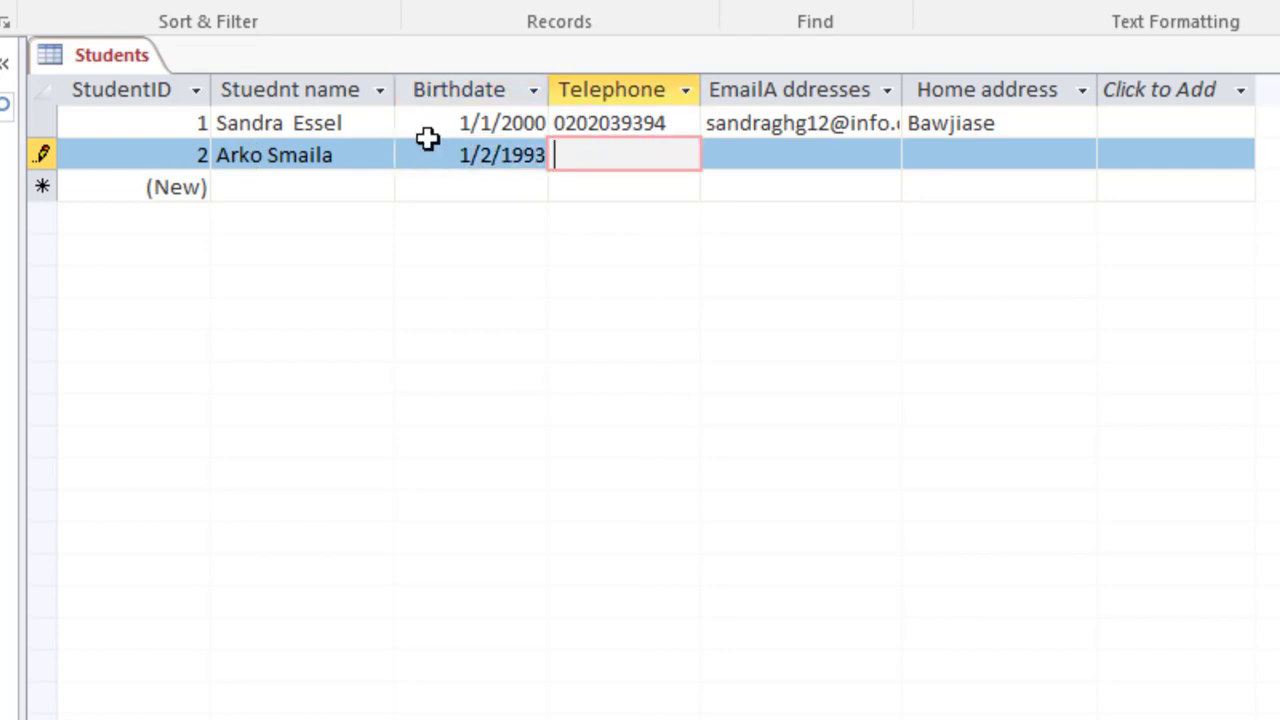
pyautogui.press('Tab')
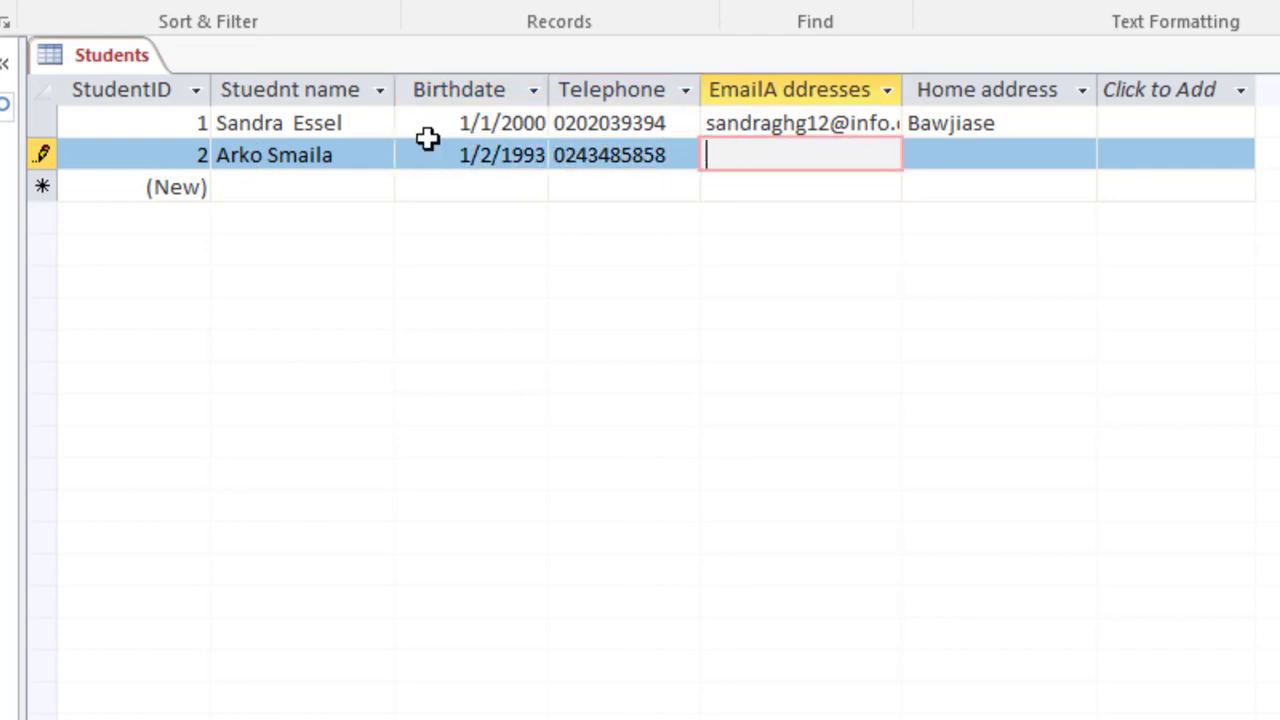
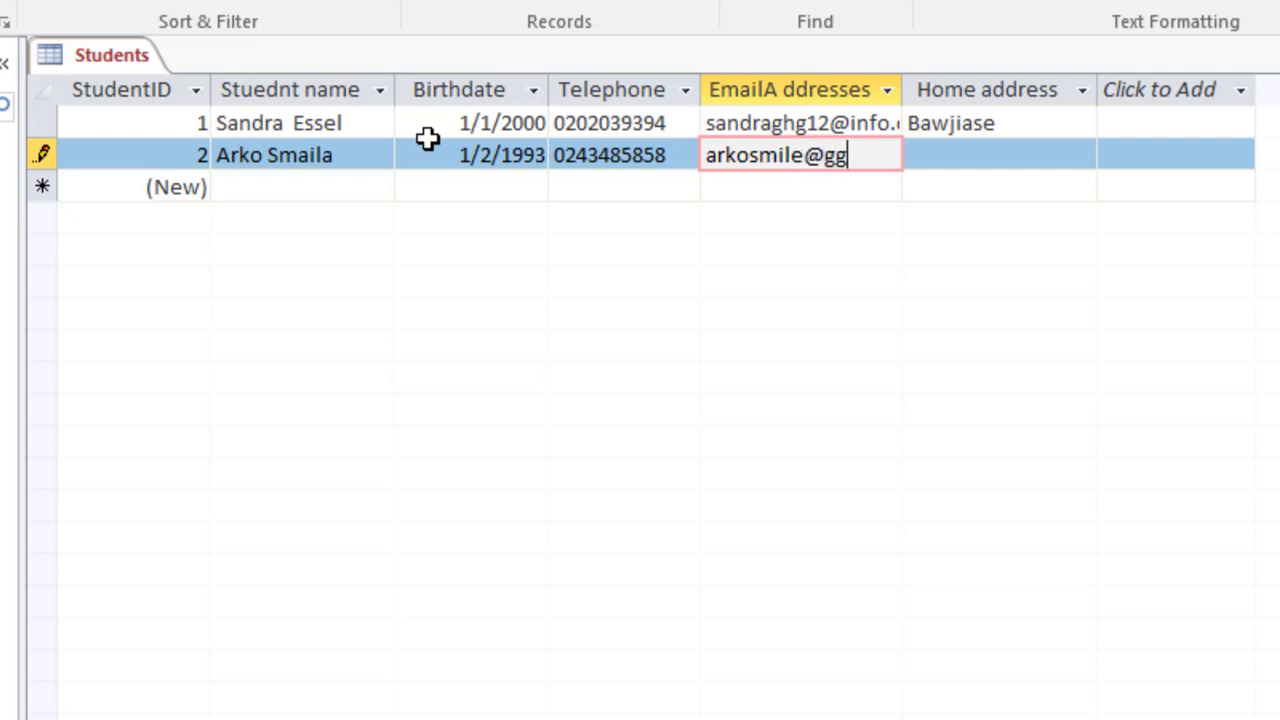
pyautogui.press('Tab')
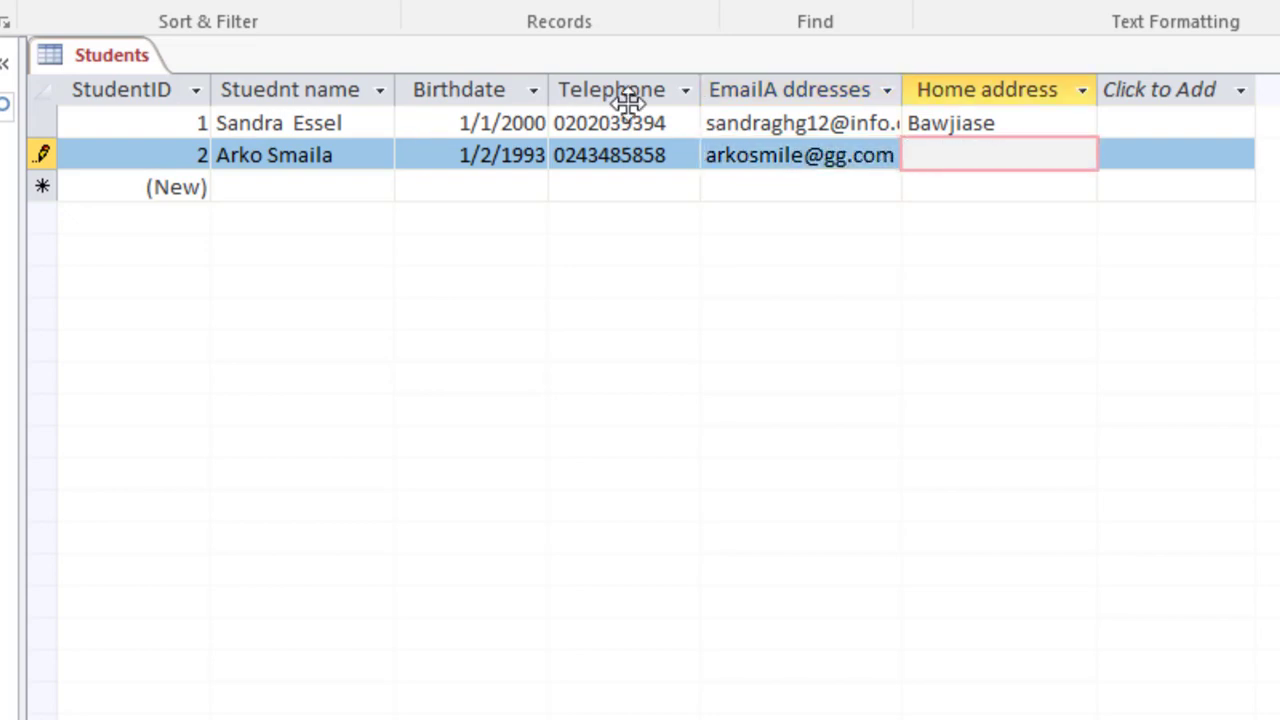
pyautogui.doubleClick(902, 88)
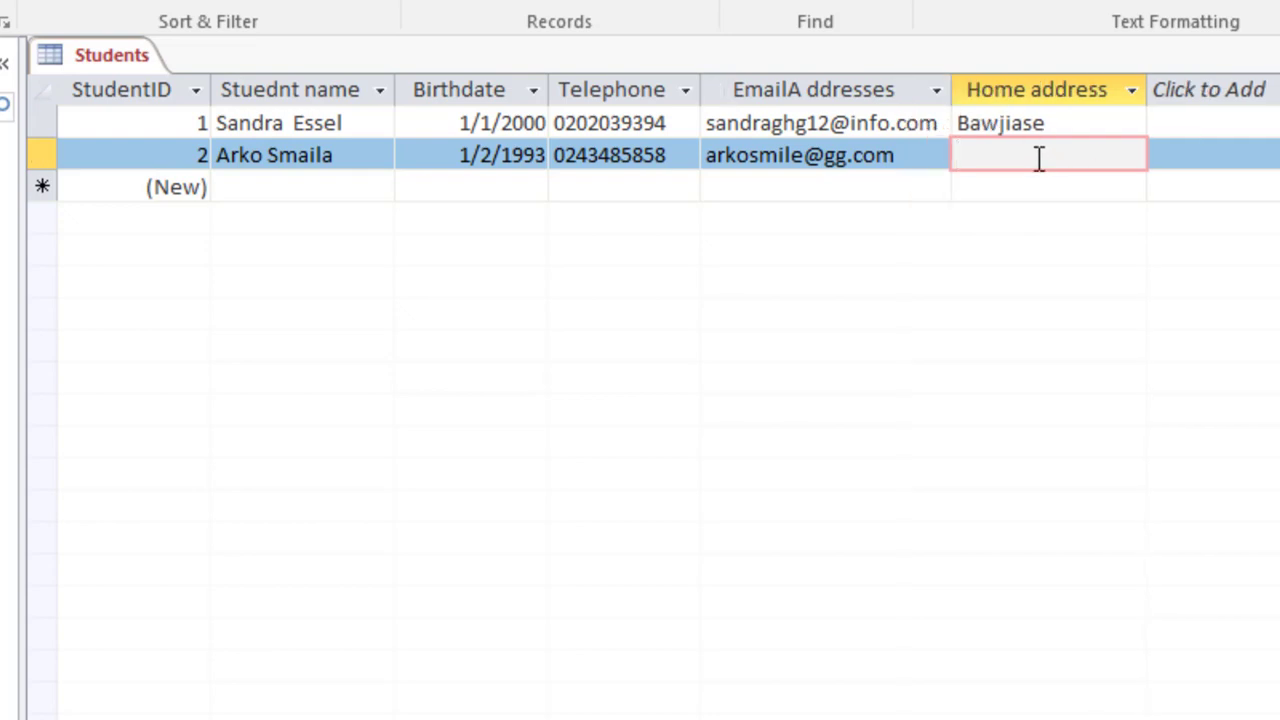
pyautogui.write('Kasoa')
# Step: Enter the third student's name, home town, e-mail and telephone, then refresh to save the records
pyautogui.click(286, 186)
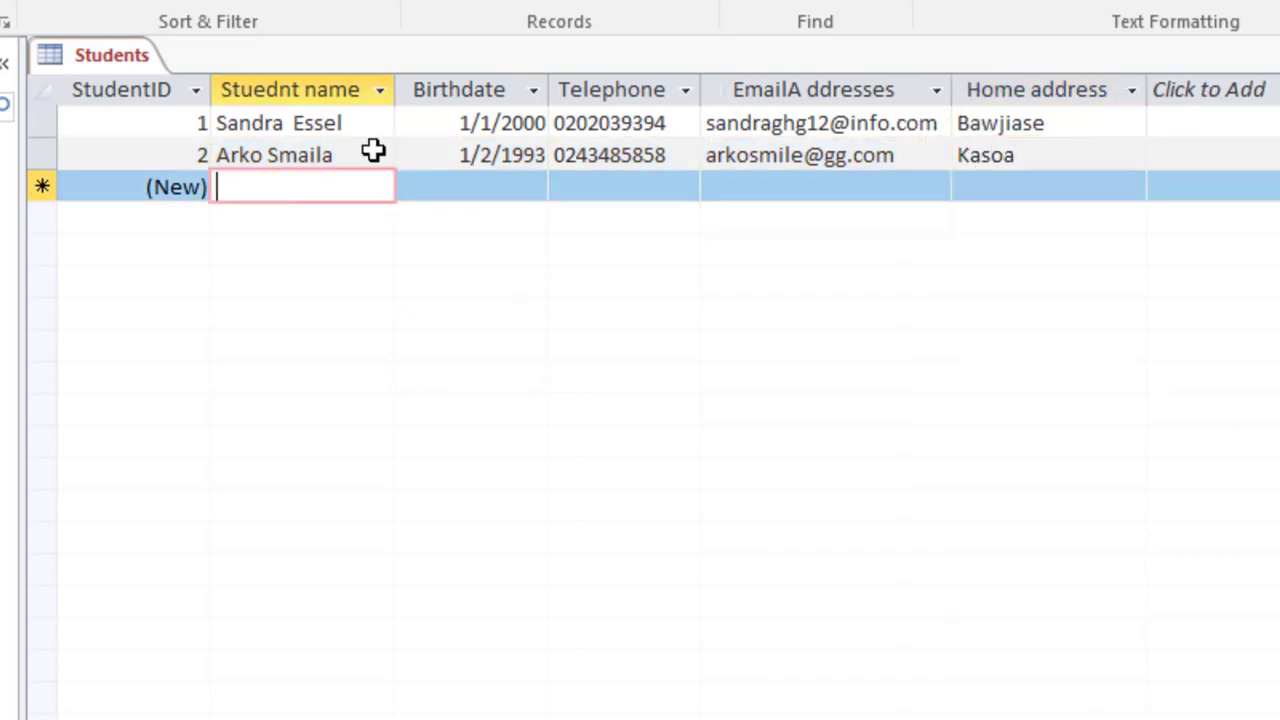
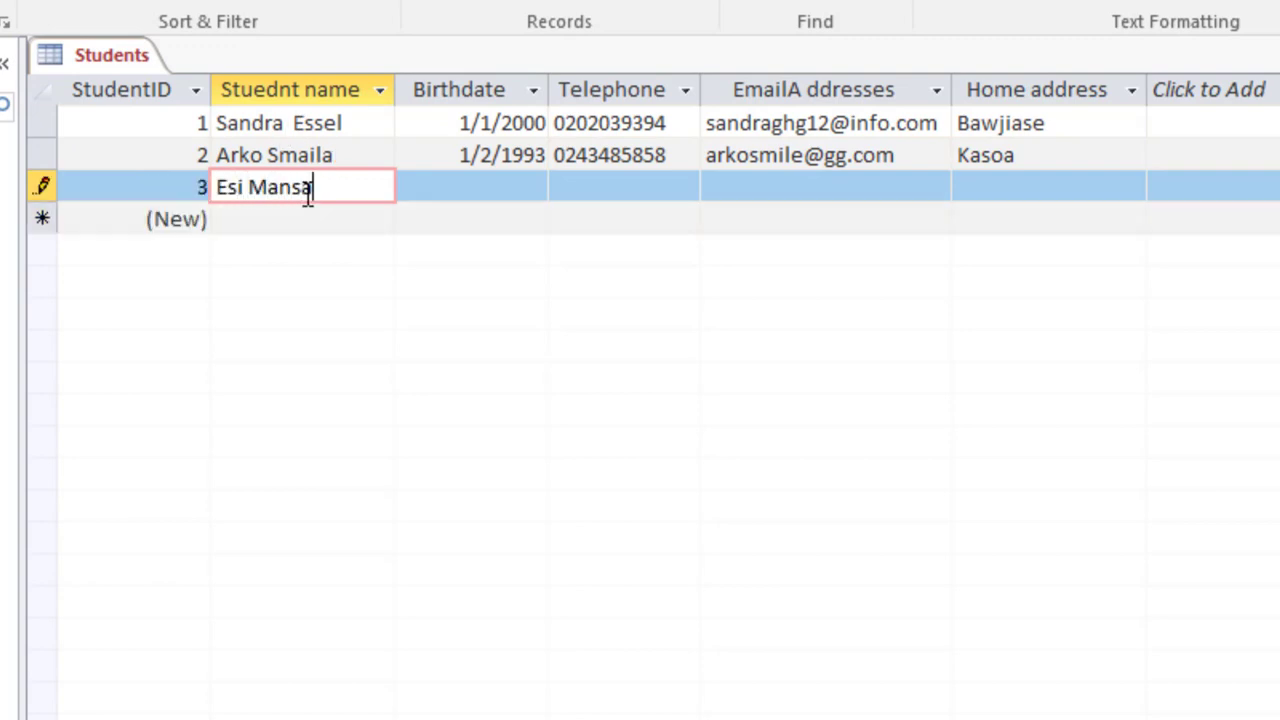
pyautogui.press('Tab')
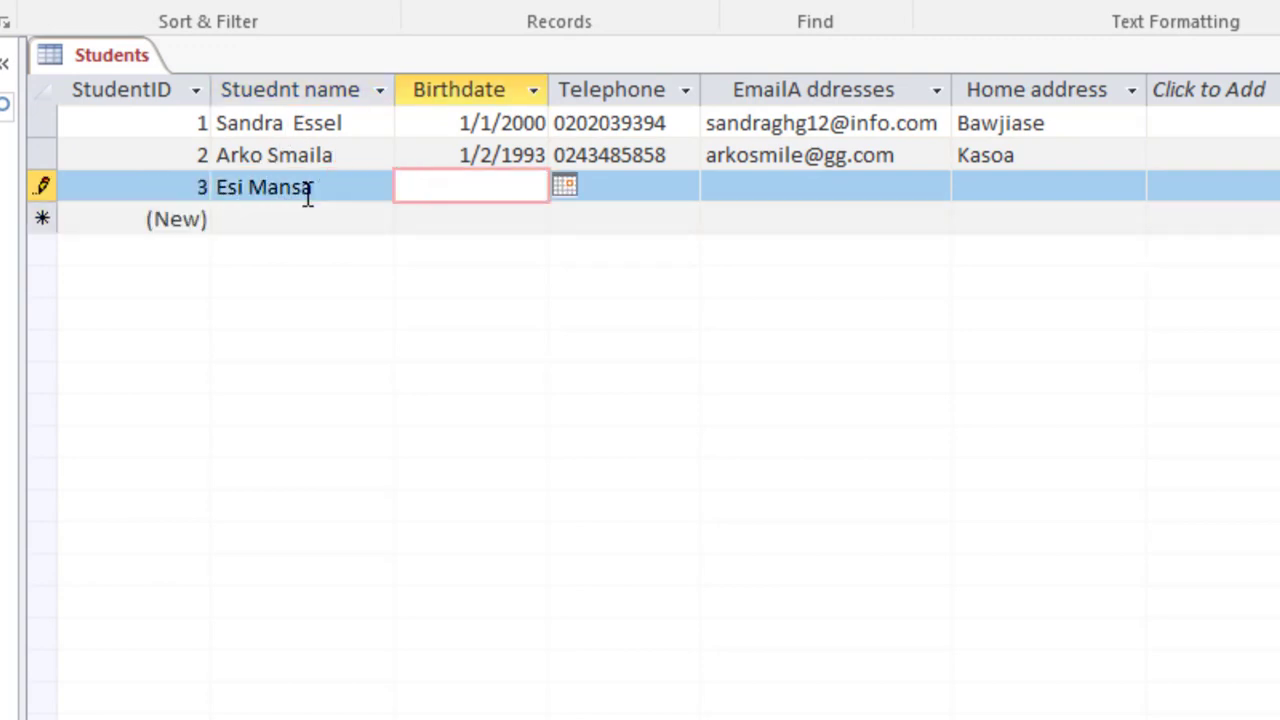
pyautogui.press('Tab')
pyautogui.press('Tab')
pyautogui.press('Tab')
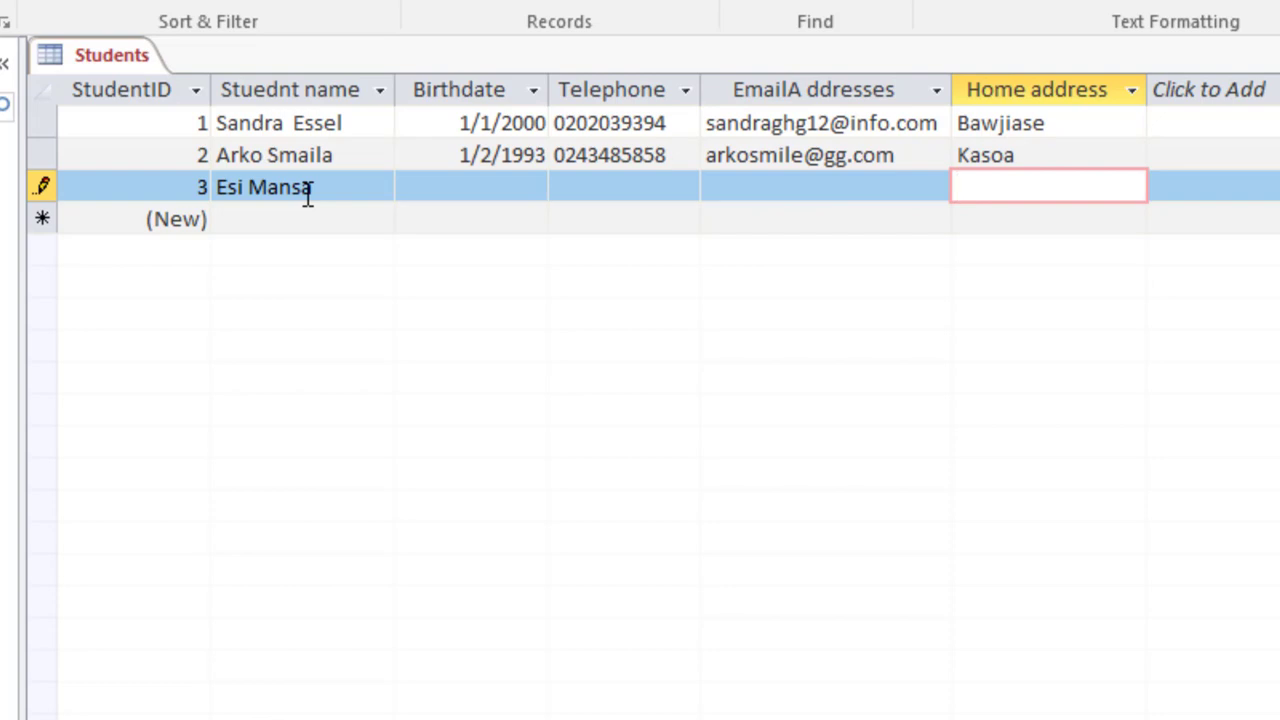
pyautogui.write('Accra')
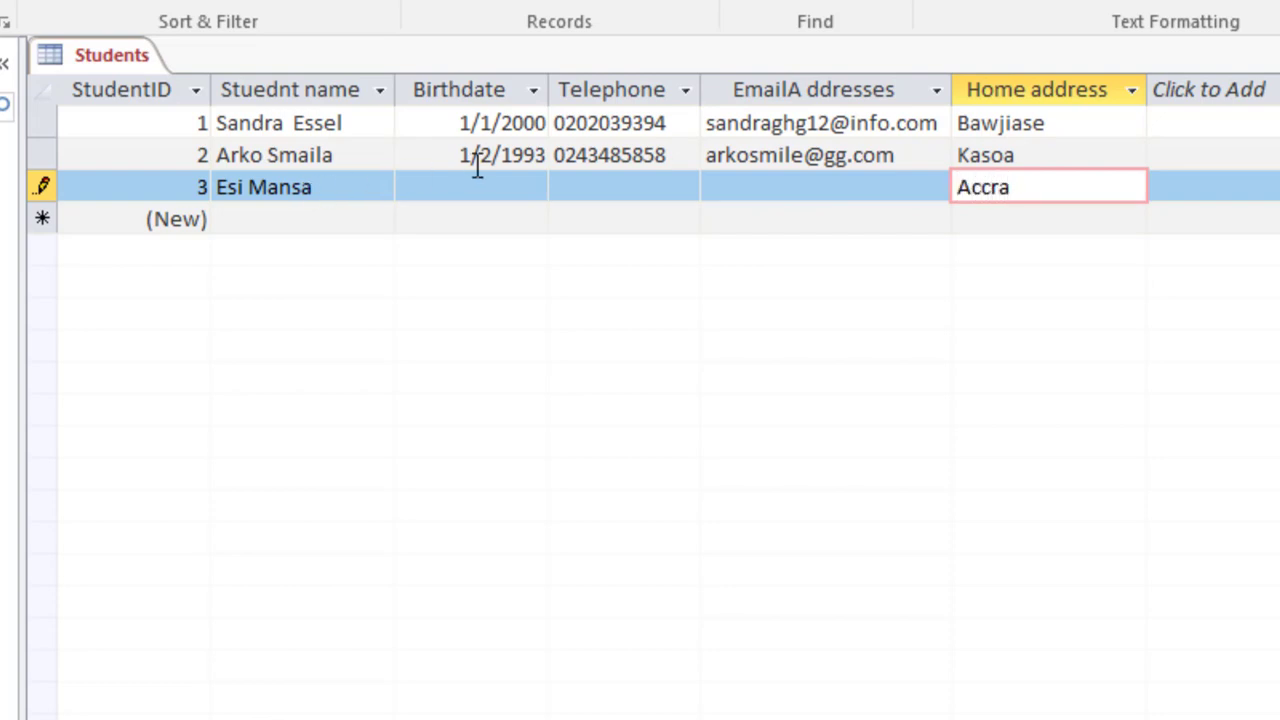
pyautogui.click(817, 185)
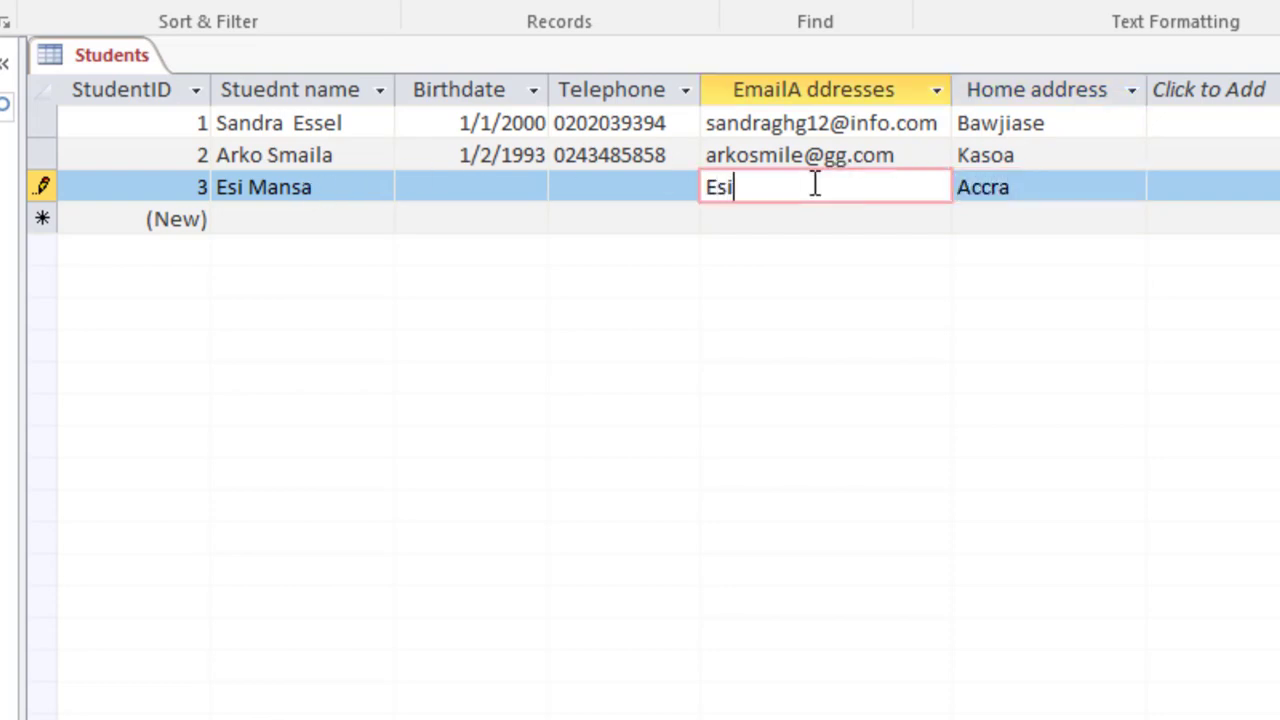
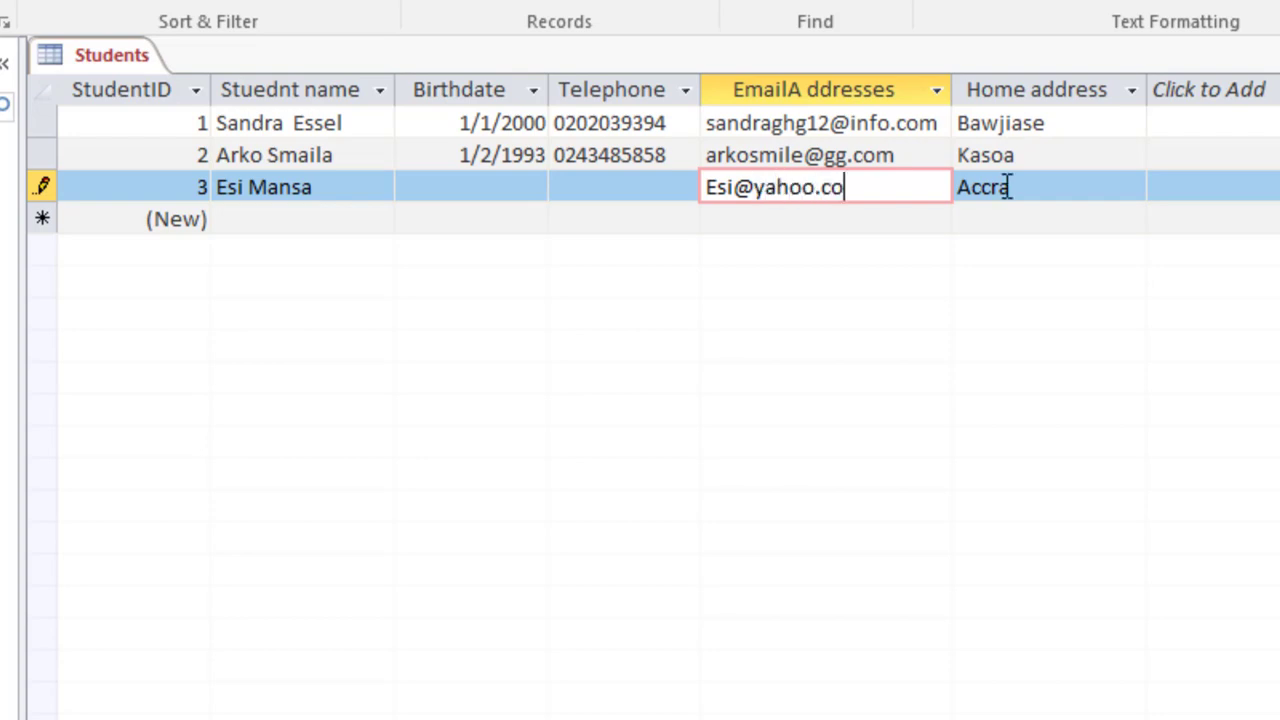
pyautogui.press('Tab')
pyautogui.click(730, 185)
pyautogui.click(740, 185)
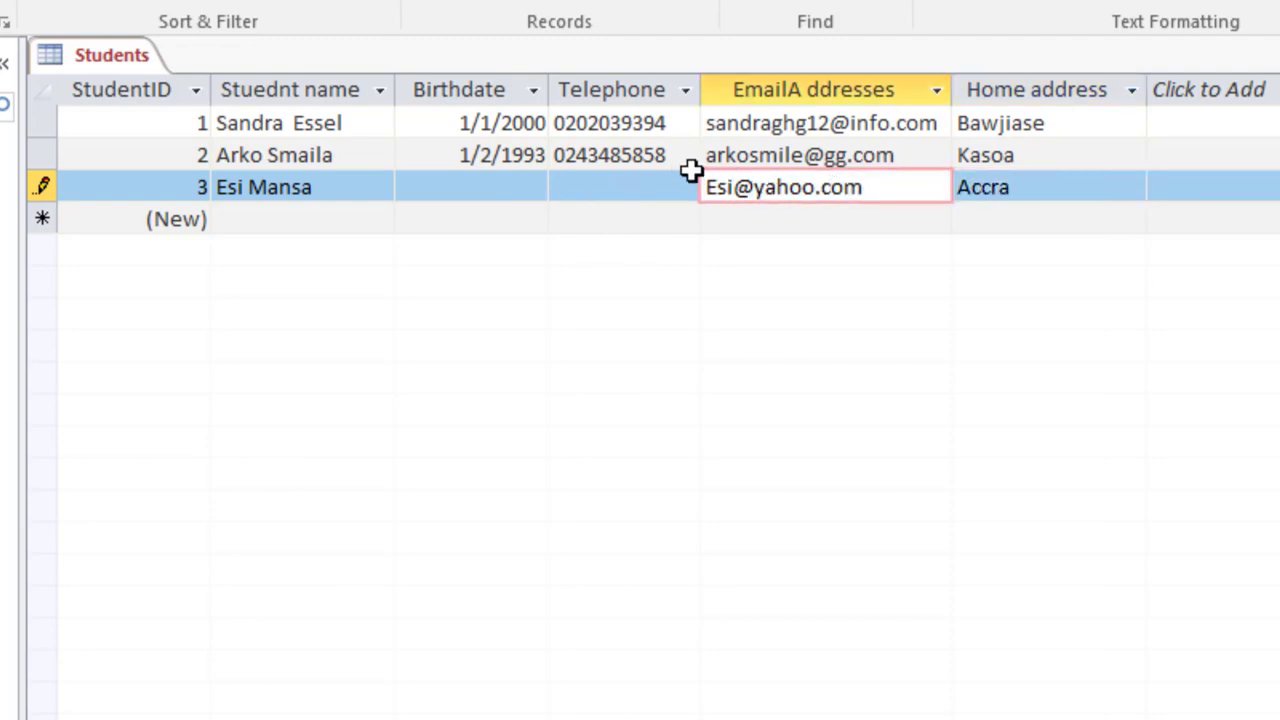
pyautogui.click(643, 186)
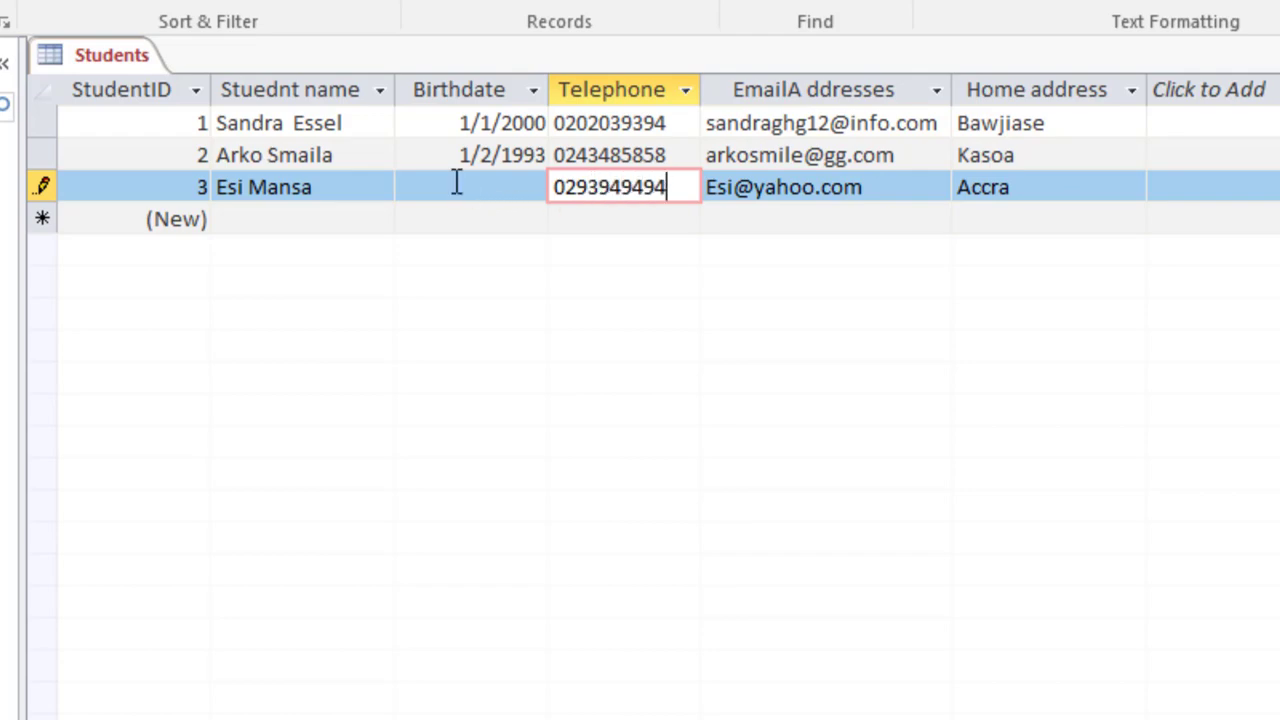
pyautogui.click(456, 186)
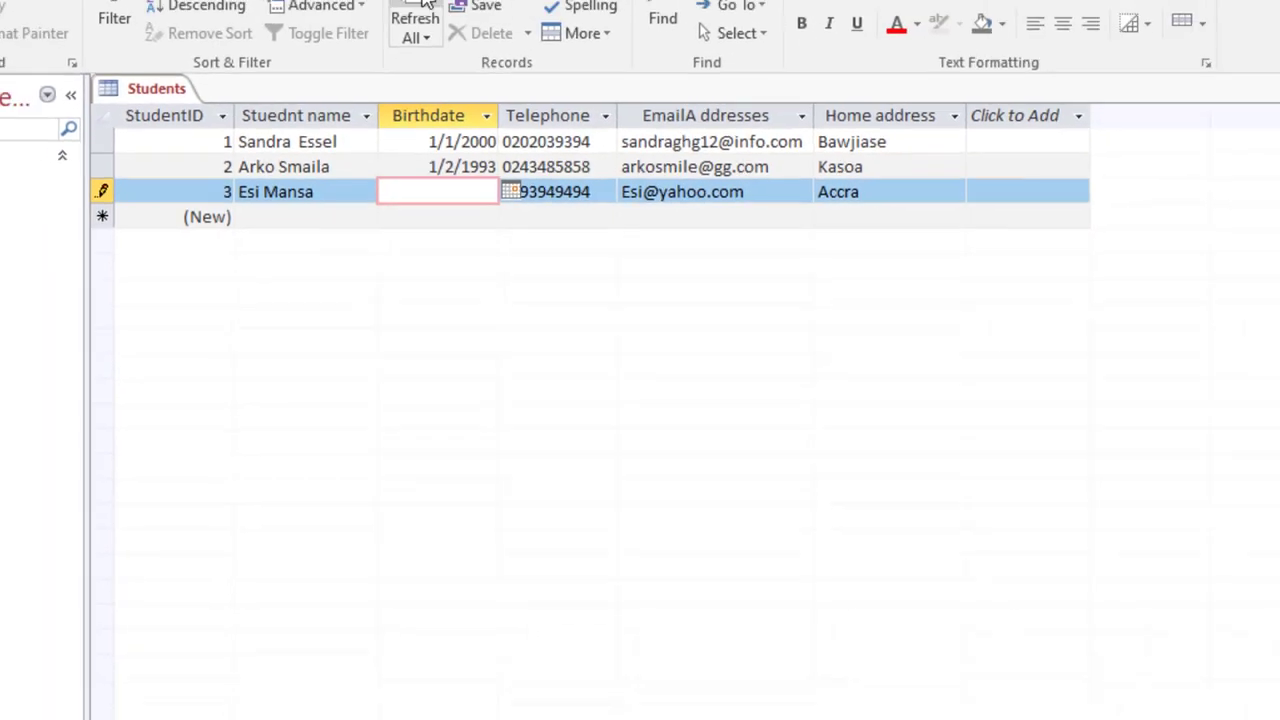
pyautogui.click(425, 8)
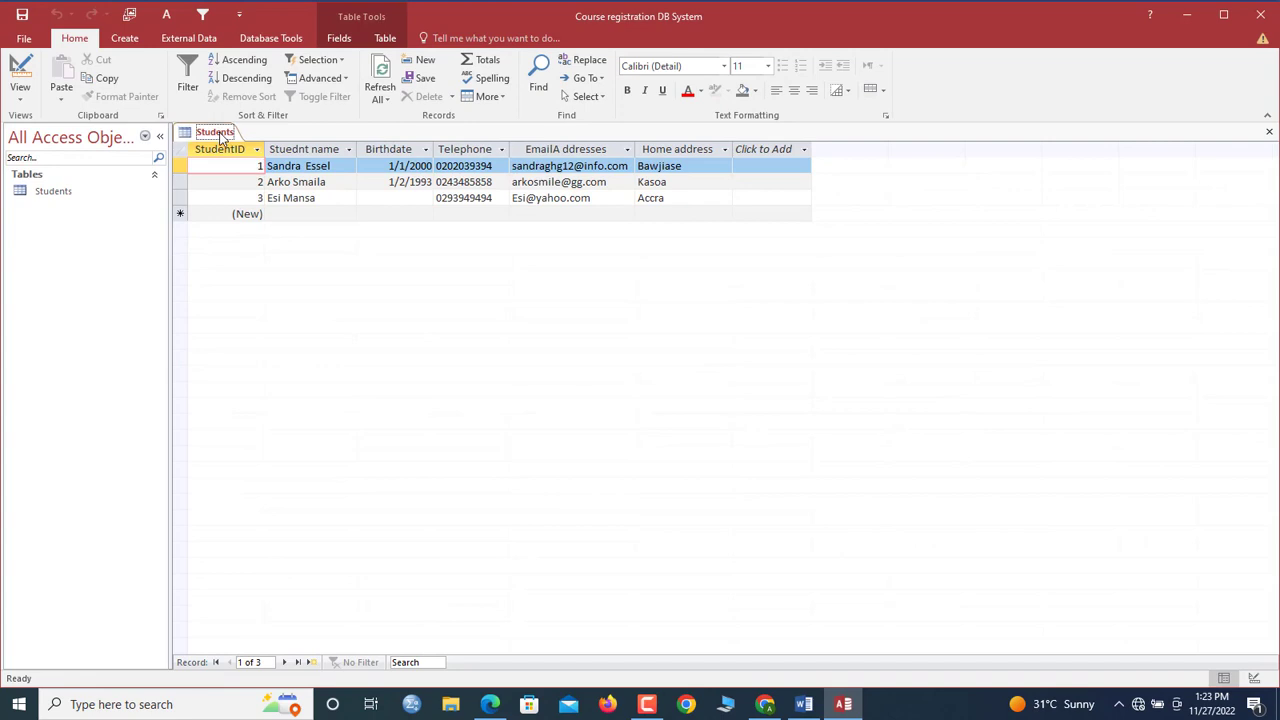
# Step: Close the Students table, saving its layout changes
pyautogui.rightClick(222, 138)
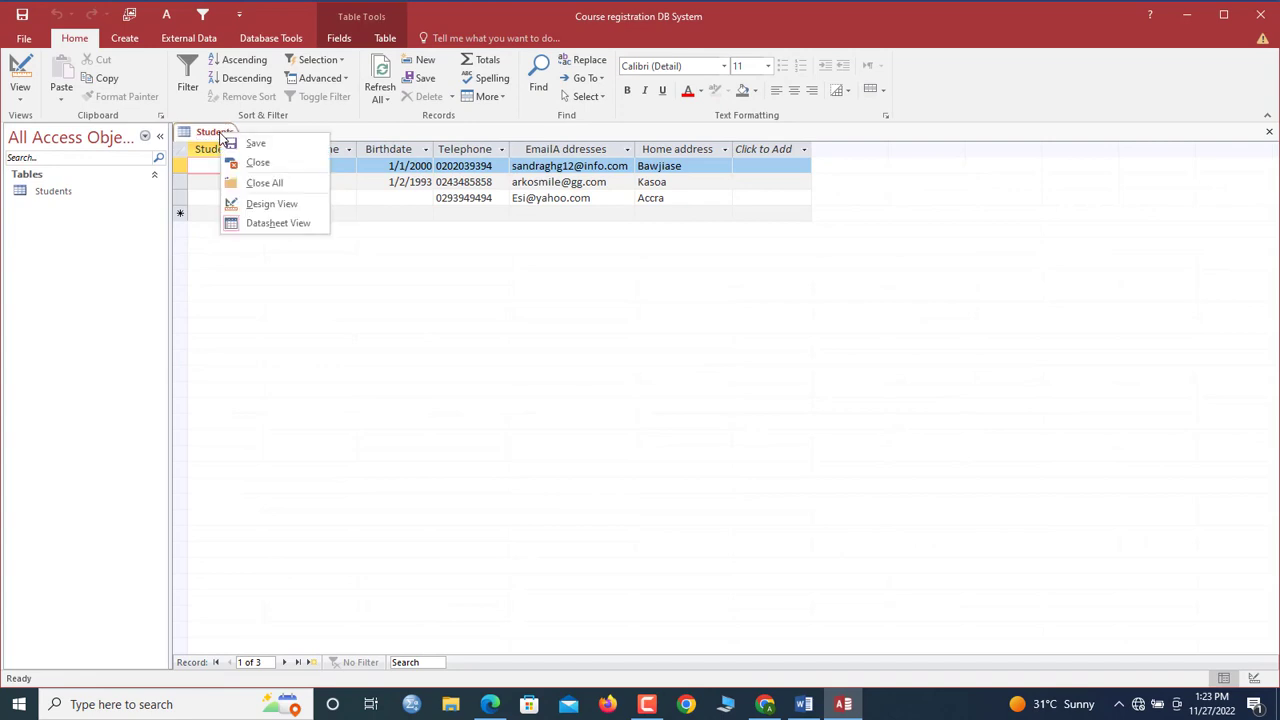
pyautogui.click(255, 163)
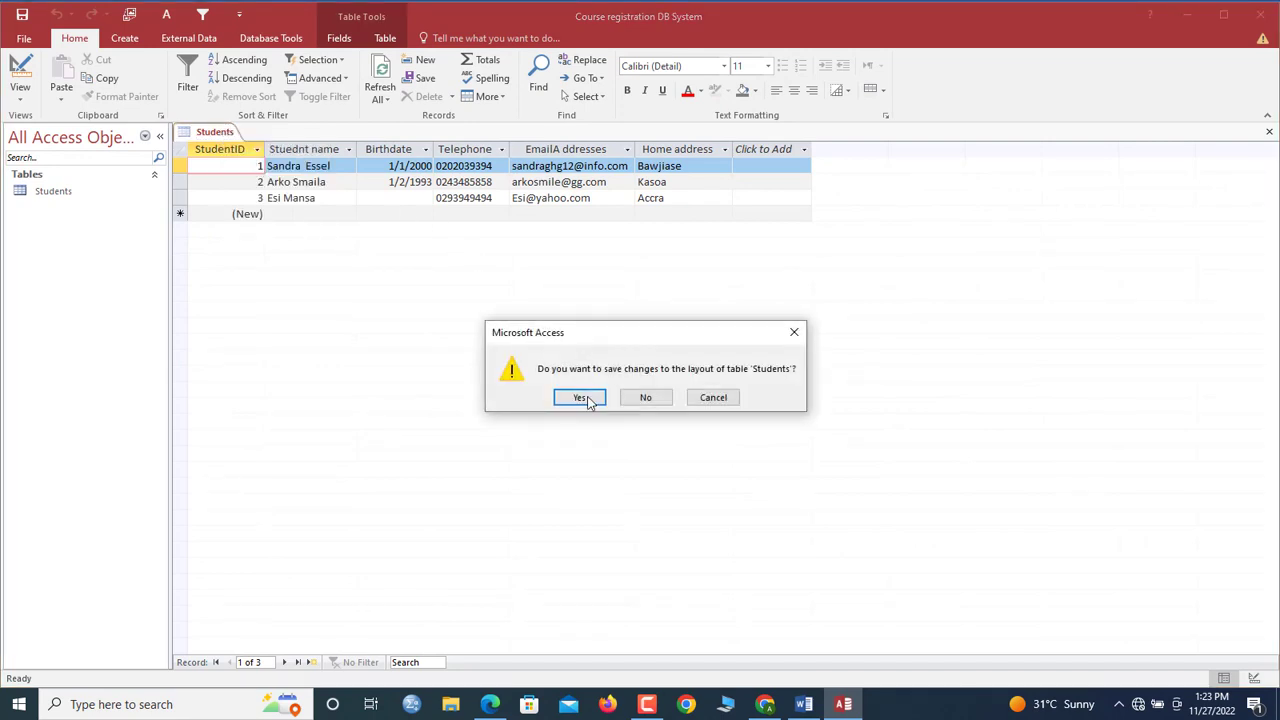
pyautogui.click(580, 397)
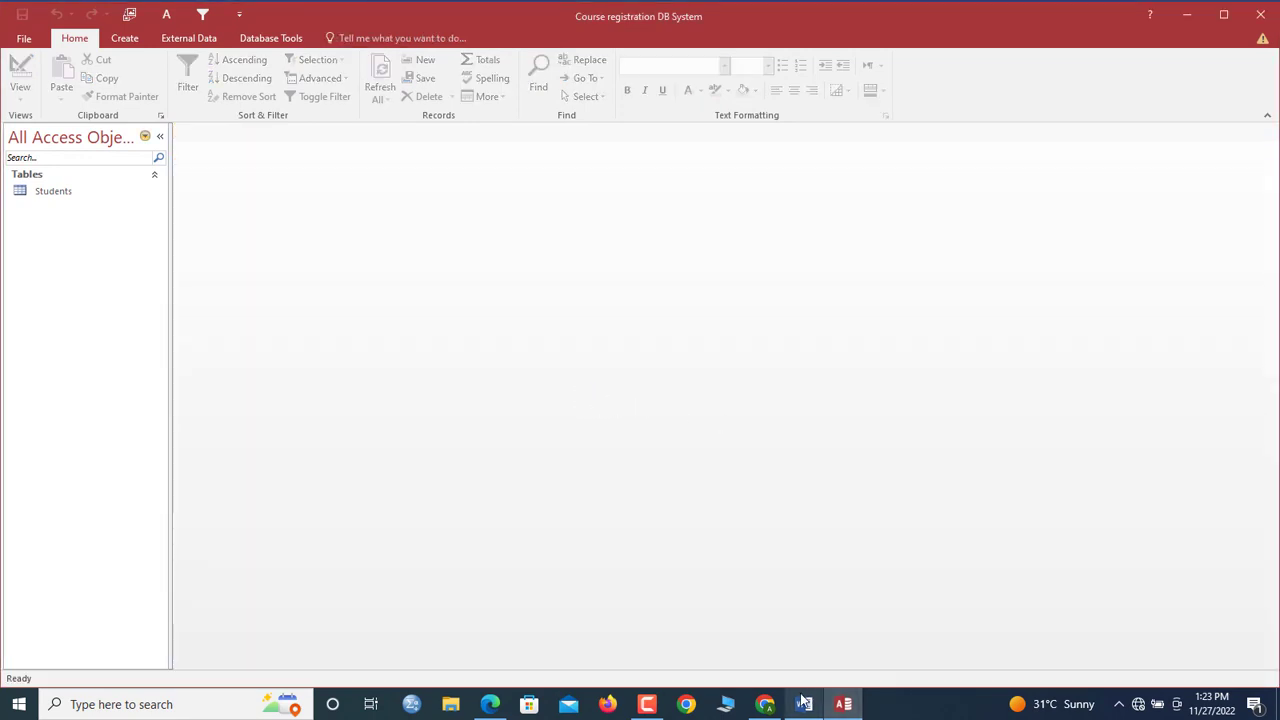
# Step: Check the Course and cost table item in the Word plan, then return to Access
pyautogui.click(804, 704)
pyautogui.click(493, 448)
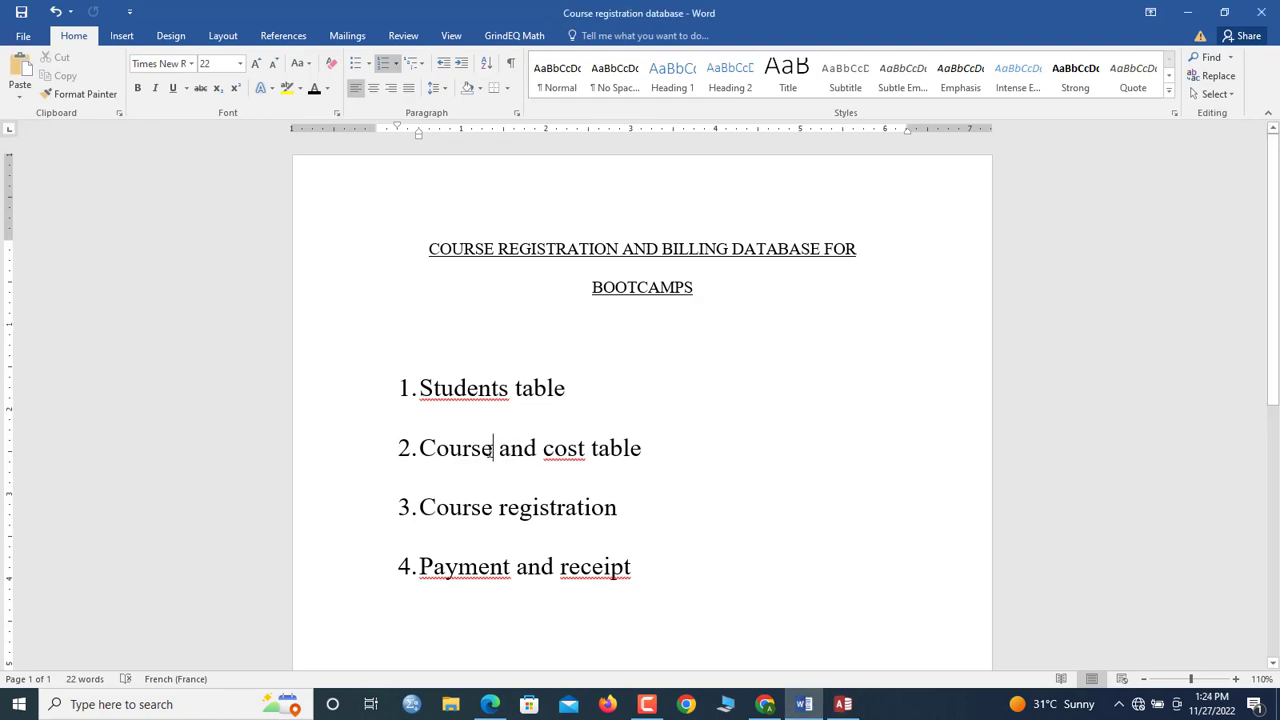
pyautogui.click(845, 700)
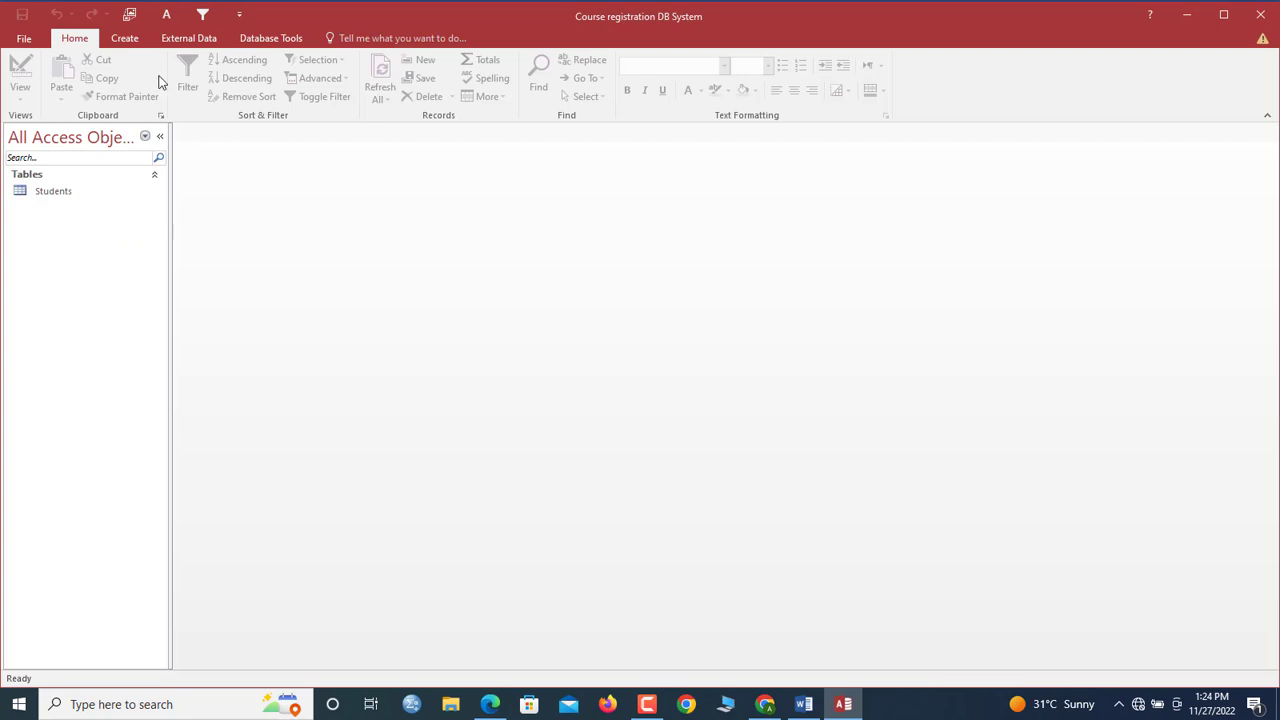
pyautogui.click(130, 40)
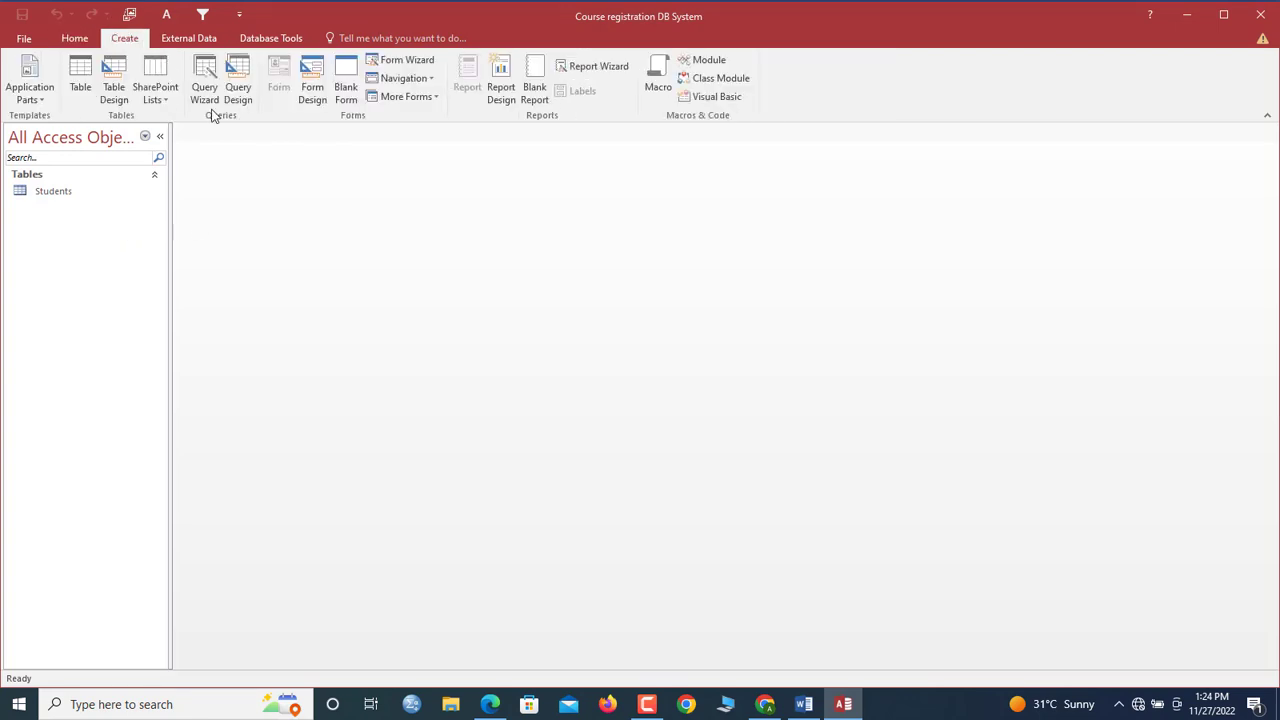
# Step: Start a new table design with CourseID as an AutoNumber field
pyautogui.click(117, 95)
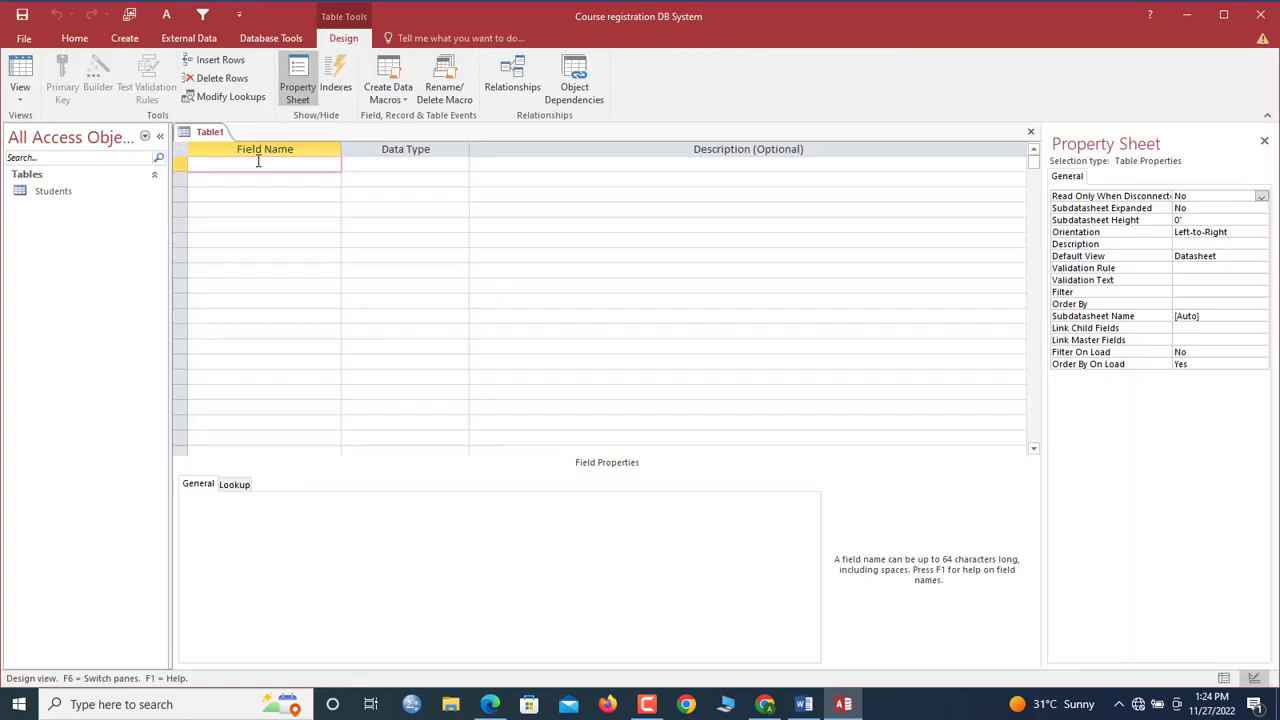
pyautogui.write('CourseID')
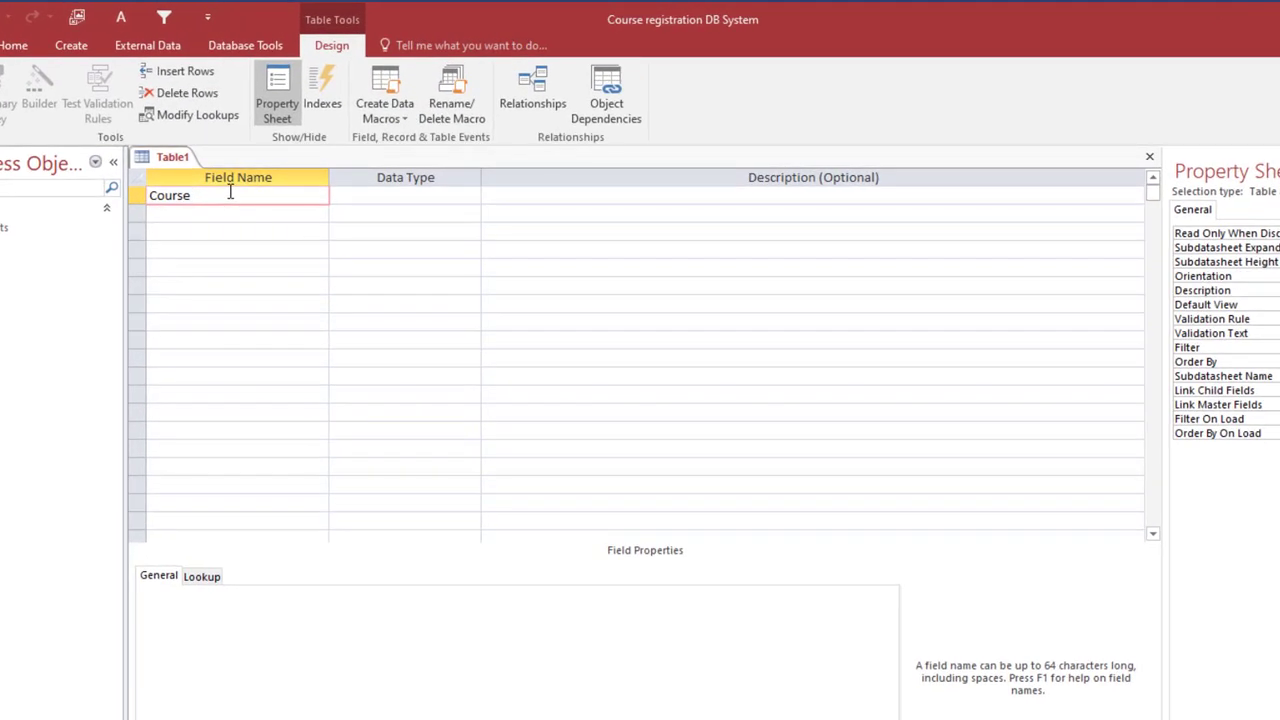
pyautogui.press('Tab')
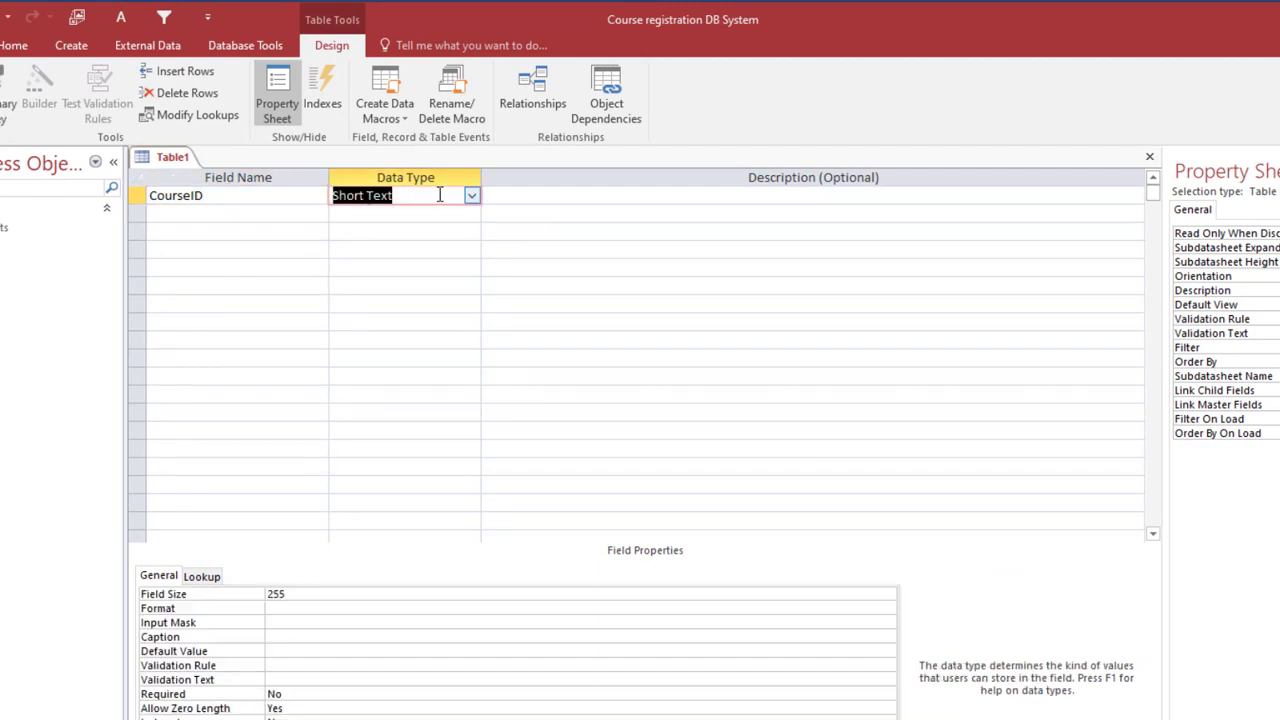
pyautogui.write('autoNumber')
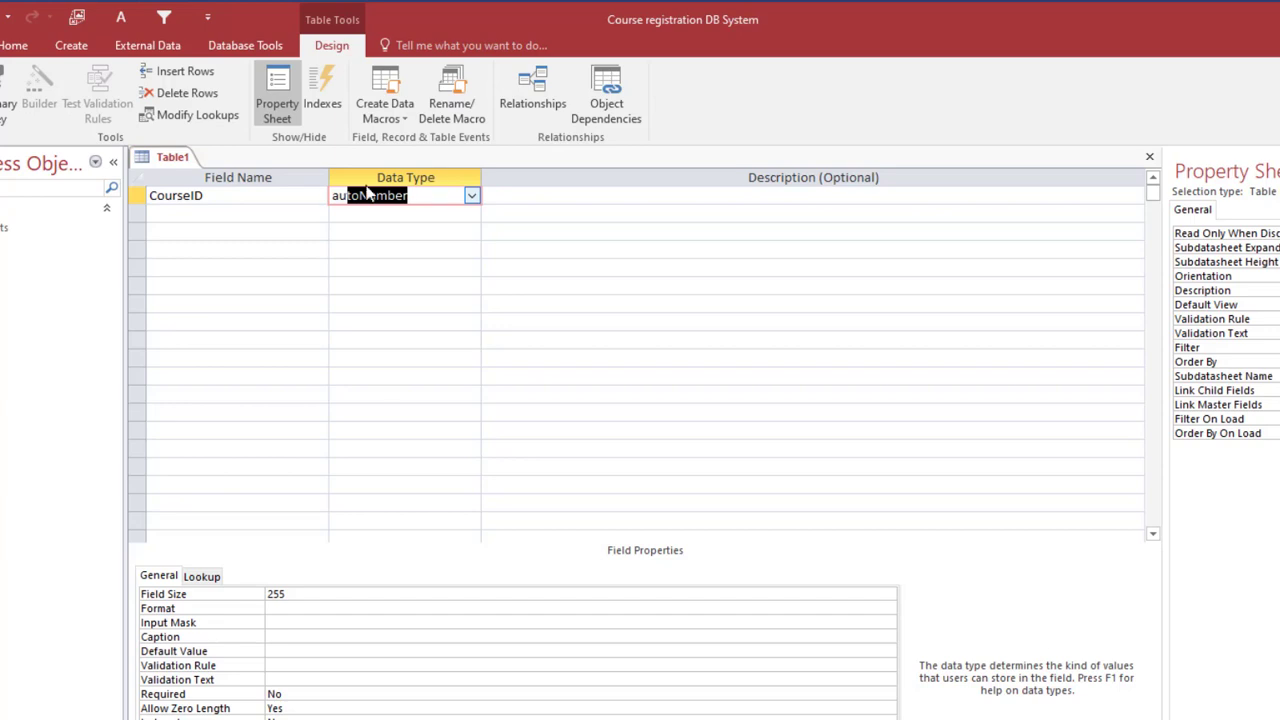
pyautogui.click(128, 198)
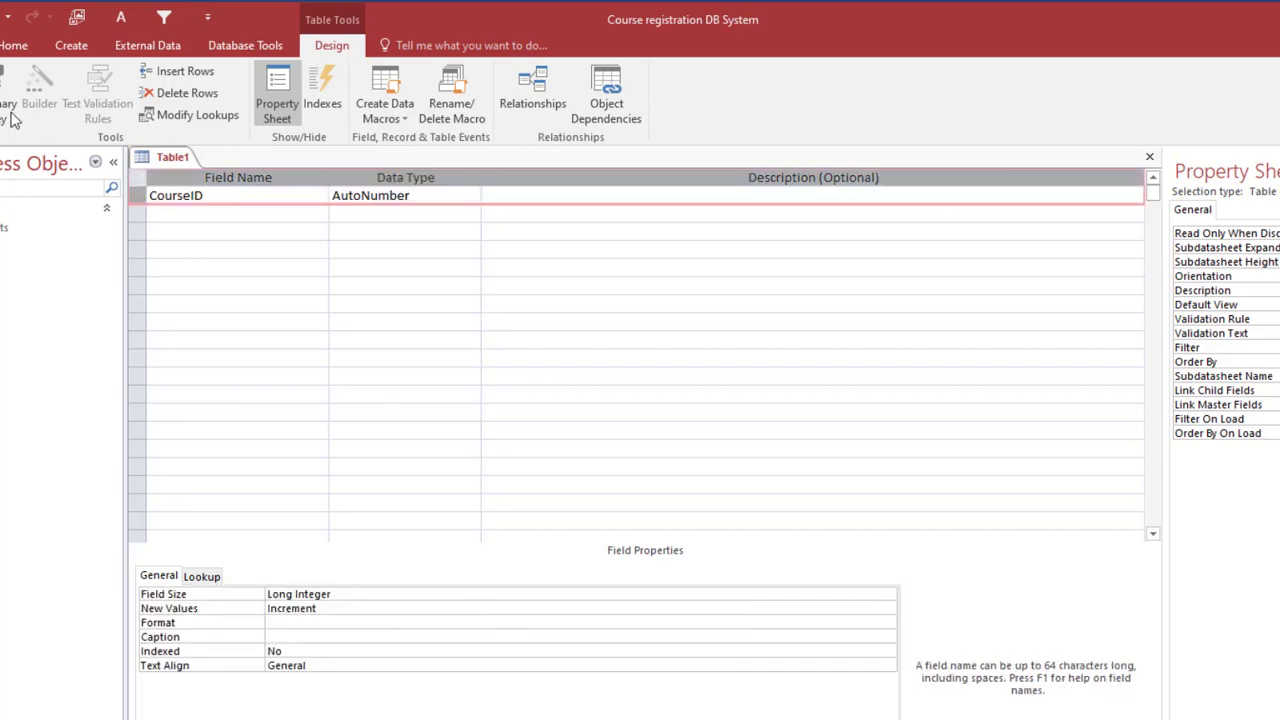
# Step: Add a Course_Title Short Text field with field size 40 and save the design
pyautogui.click(168, 213)
pyautogui.write('Co')
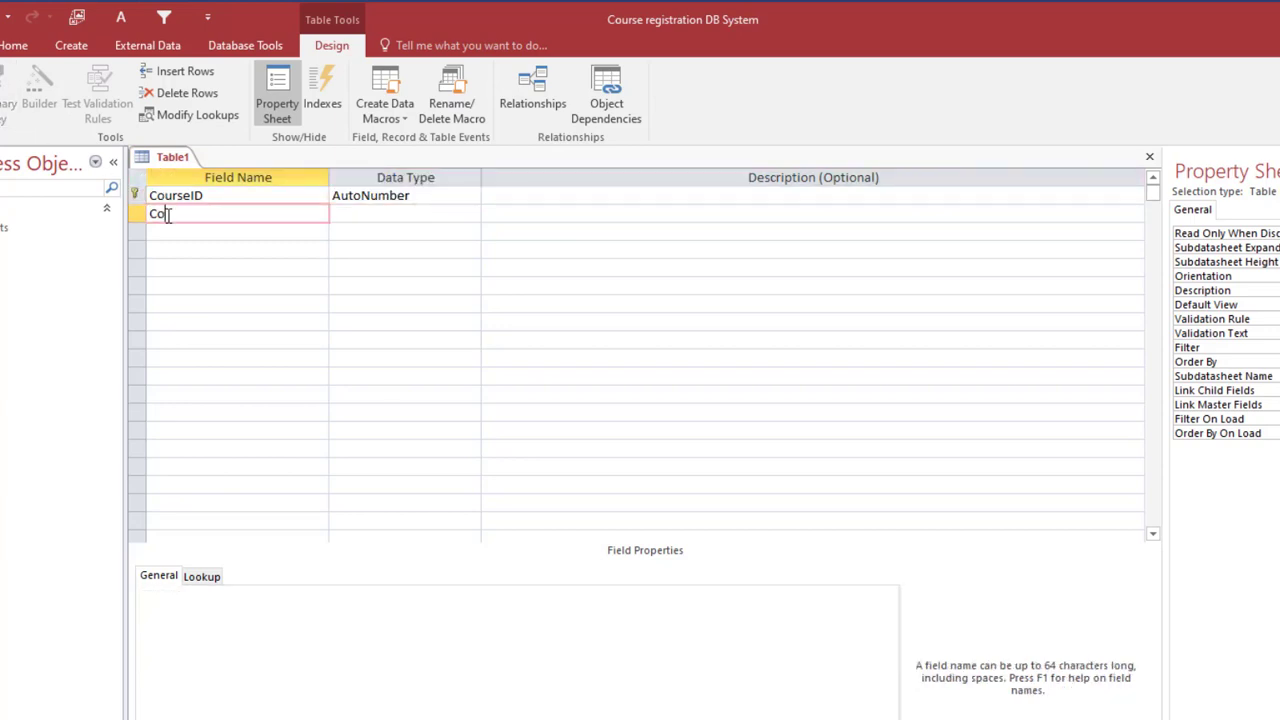
pyautogui.write('urse_TY')
pyautogui.write('itle')
pyautogui.press('Tab')
pyautogui.click(300, 593)
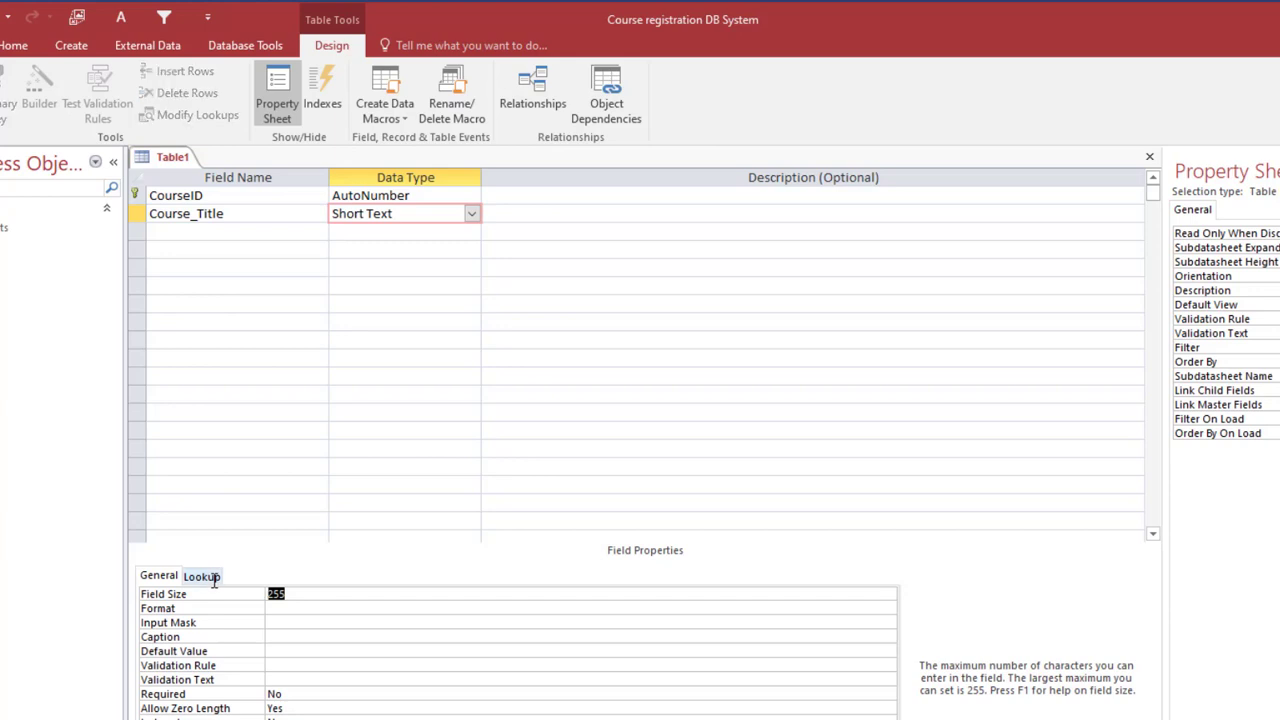
pyautogui.write('40')
pyautogui.hotkey('ctrl', 's')
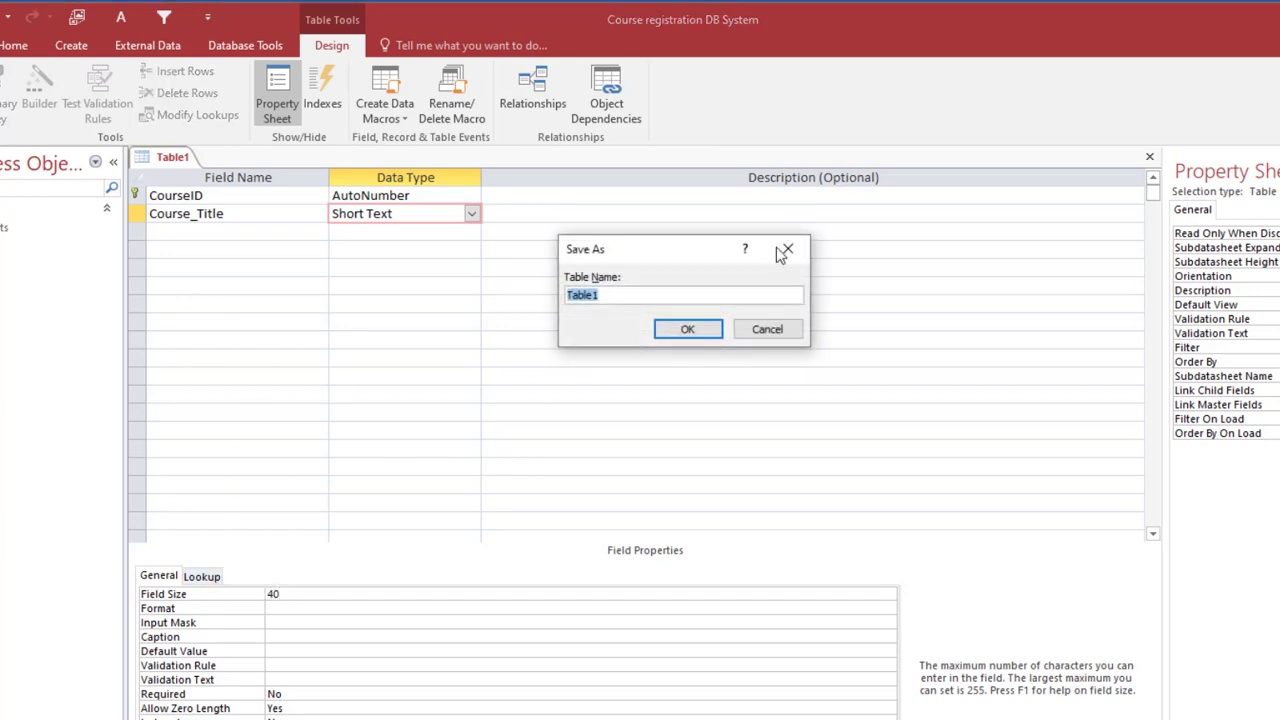
# Step: Save the new table under the name Courses
pyautogui.click(788, 249)
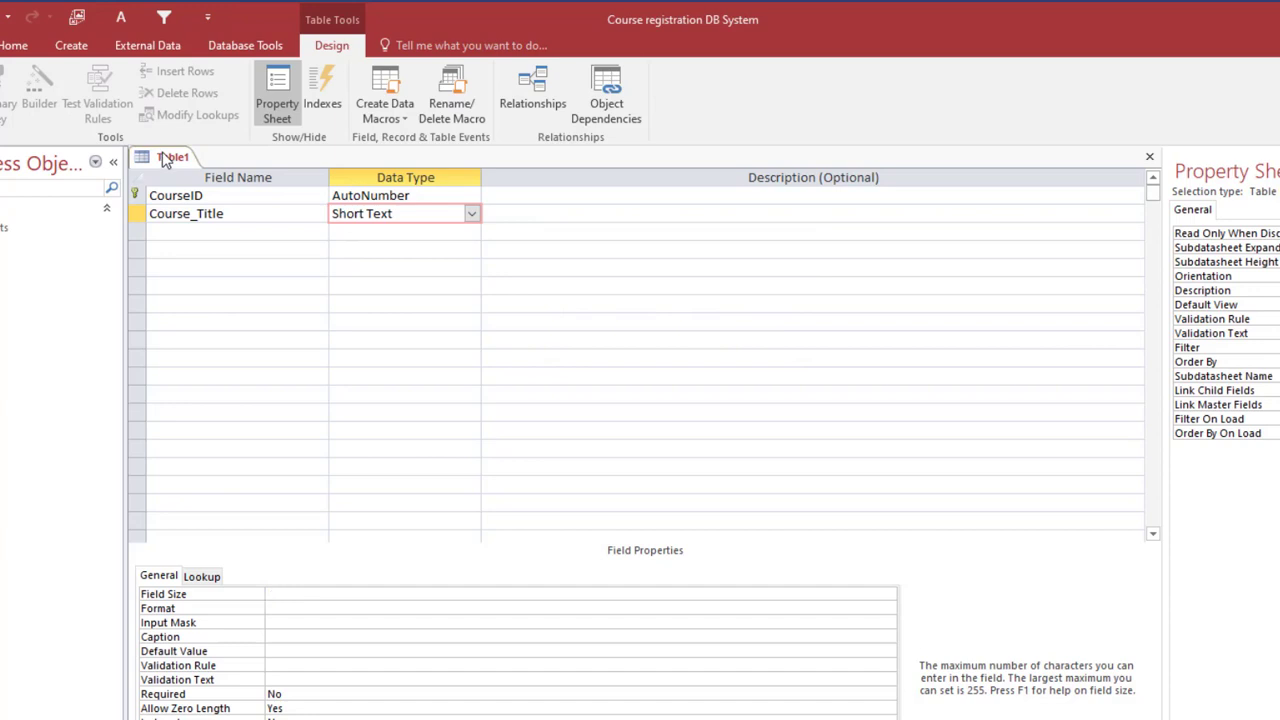
pyautogui.rightClick(163, 152)
pyautogui.click(200, 161)
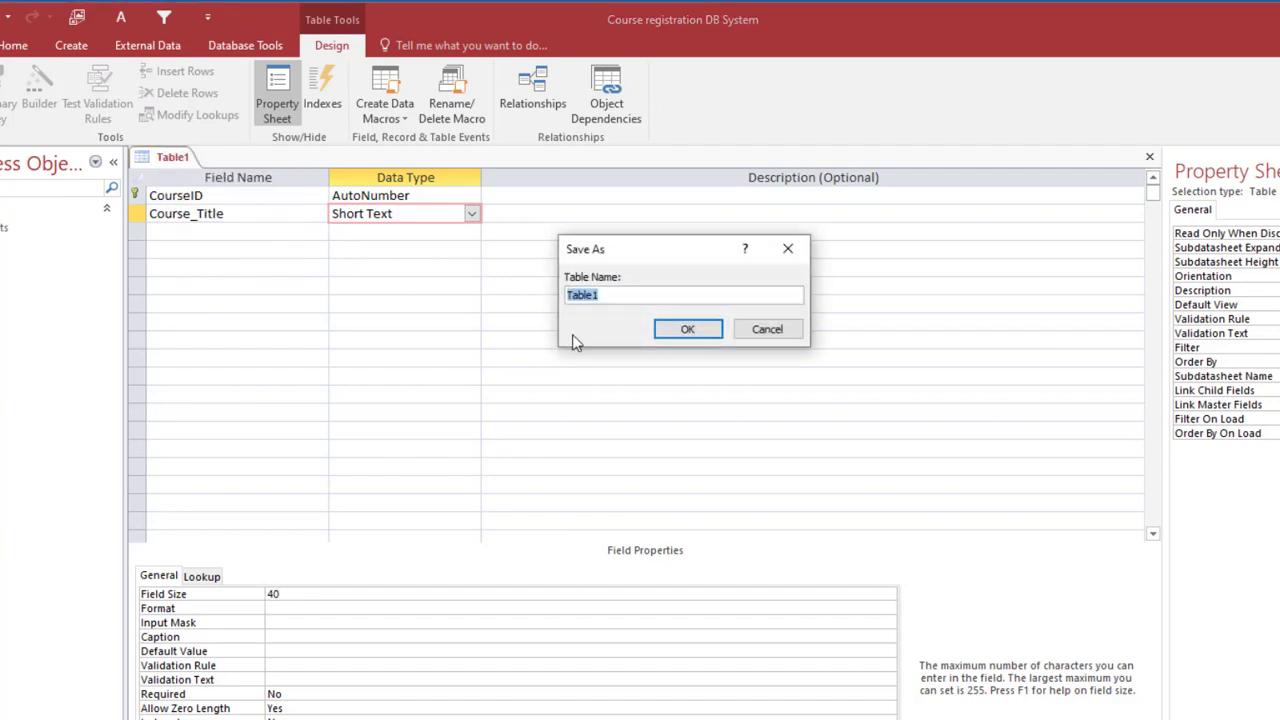
pyautogui.write('Courses')
pyautogui.press('Return')
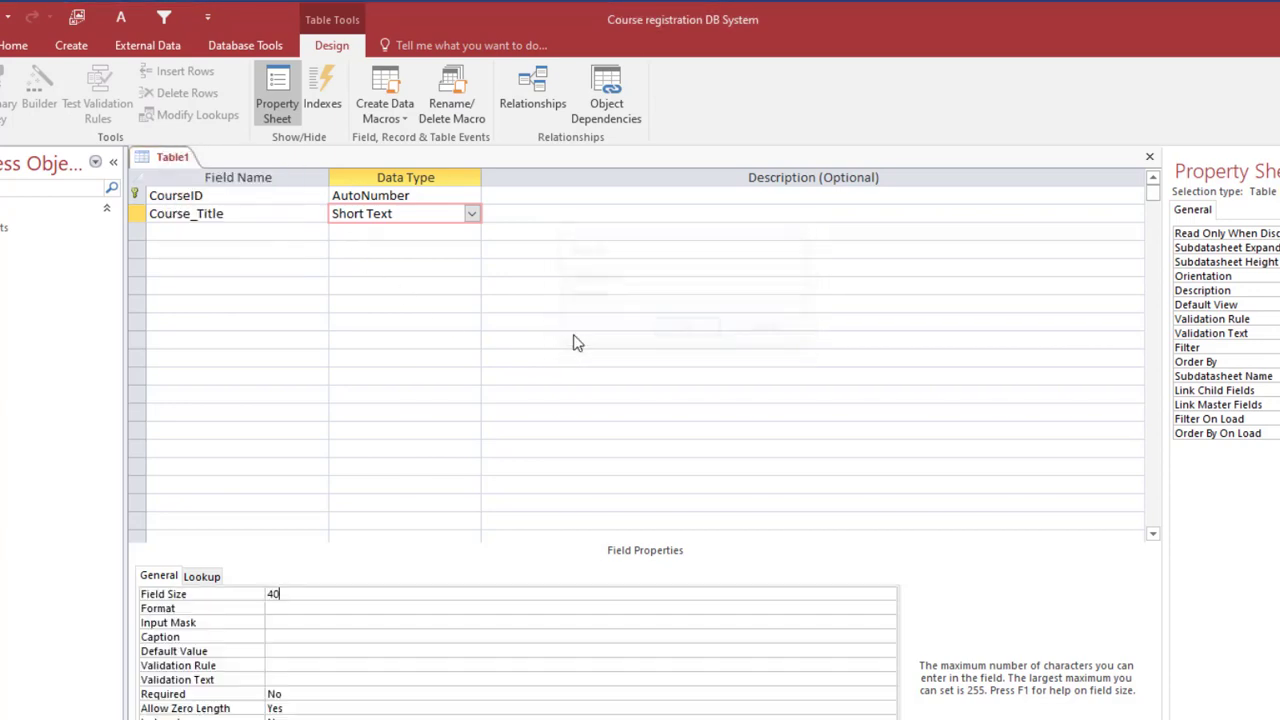
# Step: Add a Course_Price field with the Currency data type
pyautogui.click(204, 231)
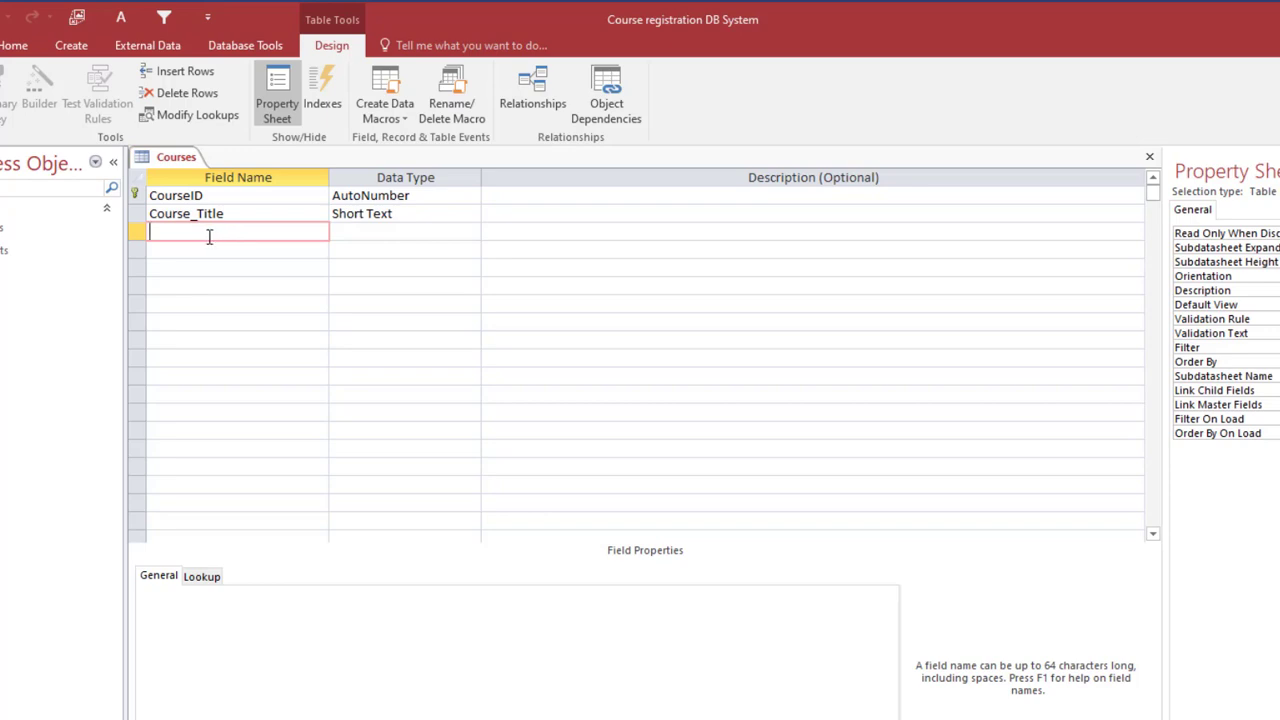
pyautogui.write('Course_coPrice')
pyautogui.press('Tab')
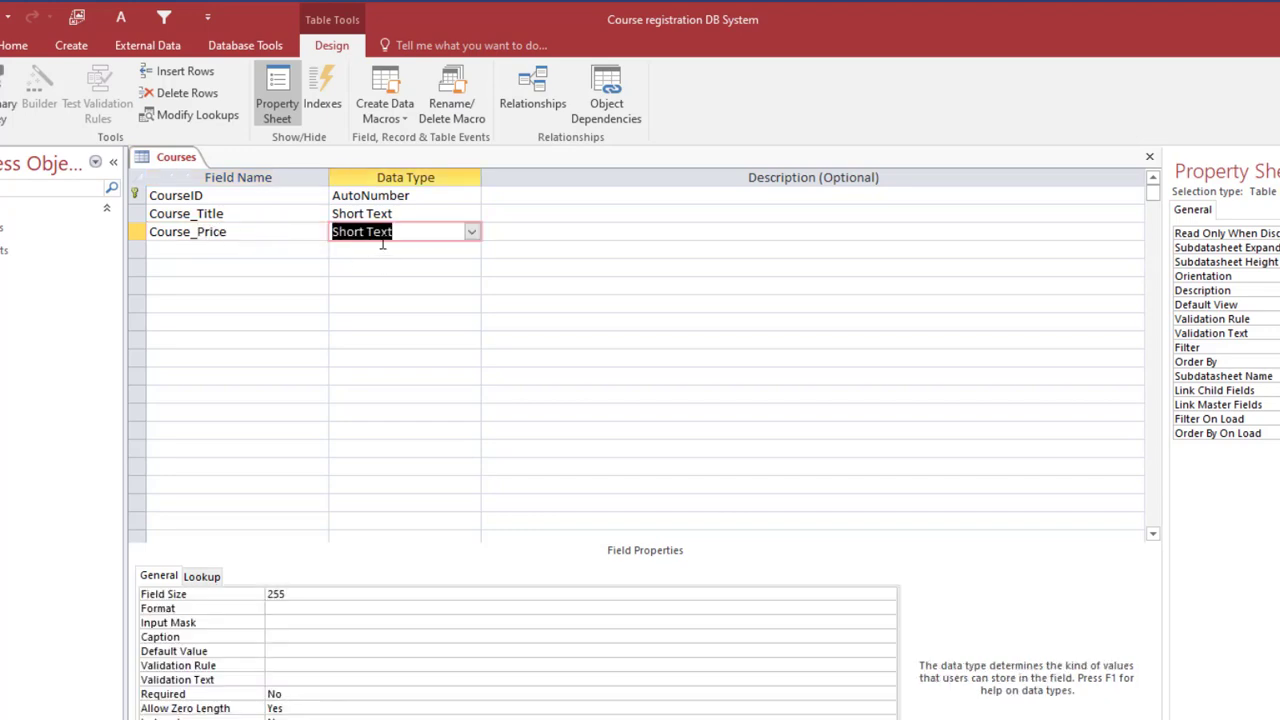
pyautogui.write('currency')
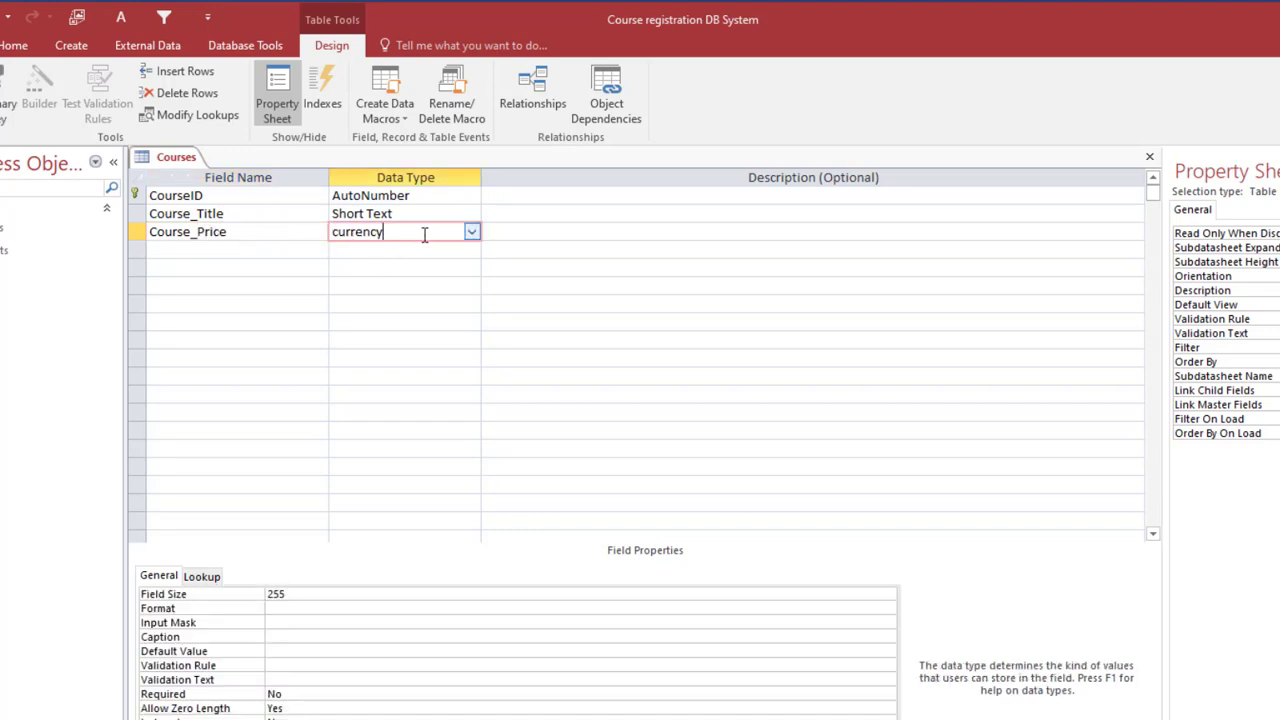
# Step: Give Course_Price validation rule >=0 and text 'Invalid amount entered. Please Enter again.'
pyautogui.click(293, 651)
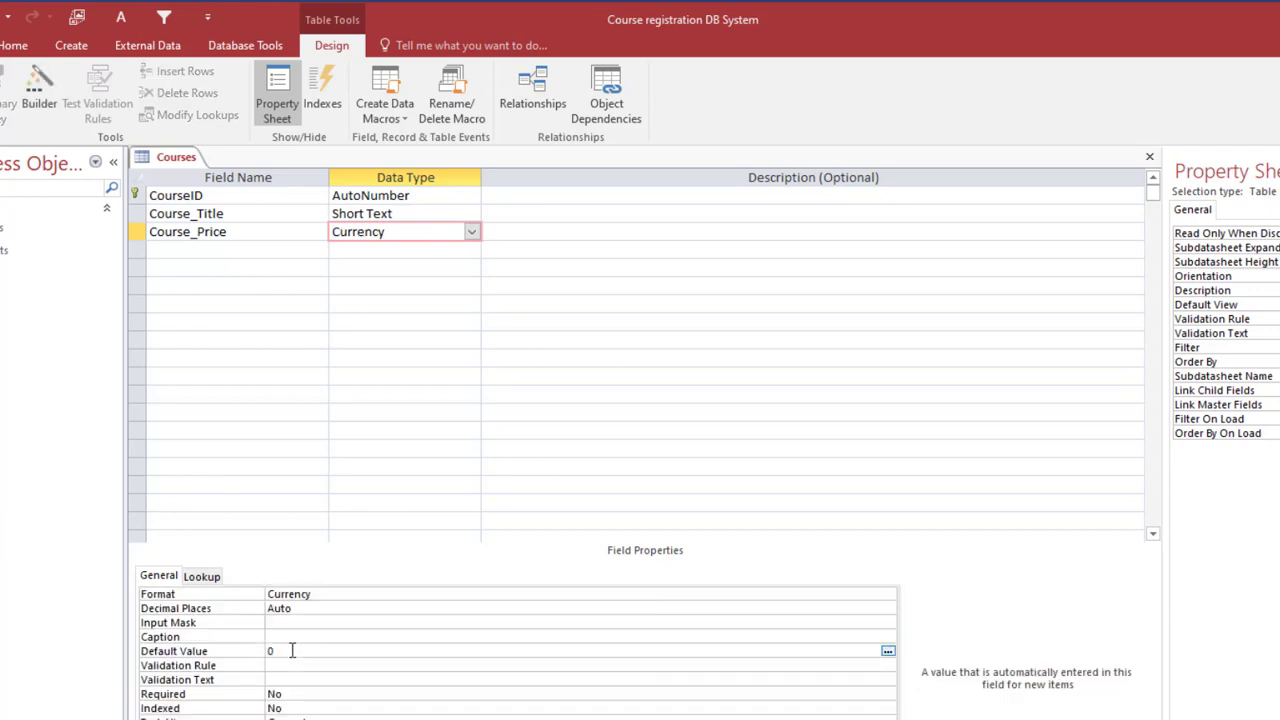
pyautogui.click(283, 664)
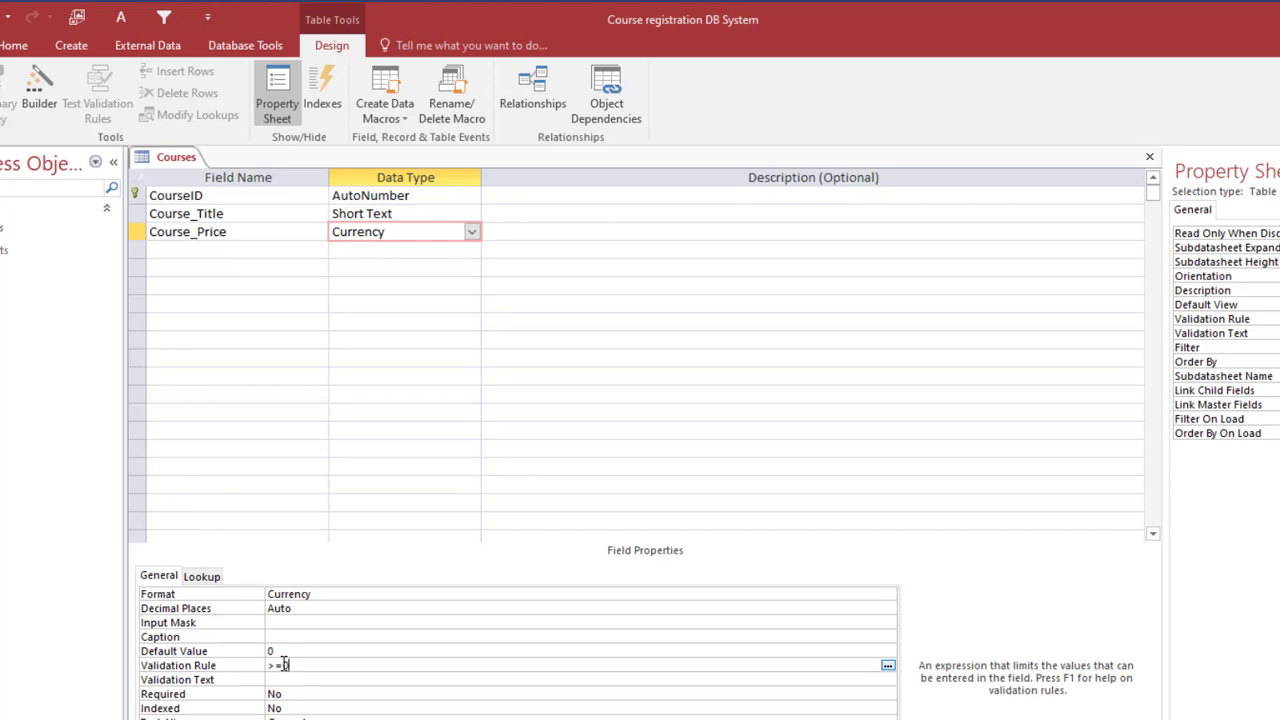
pyautogui.click(284, 679)
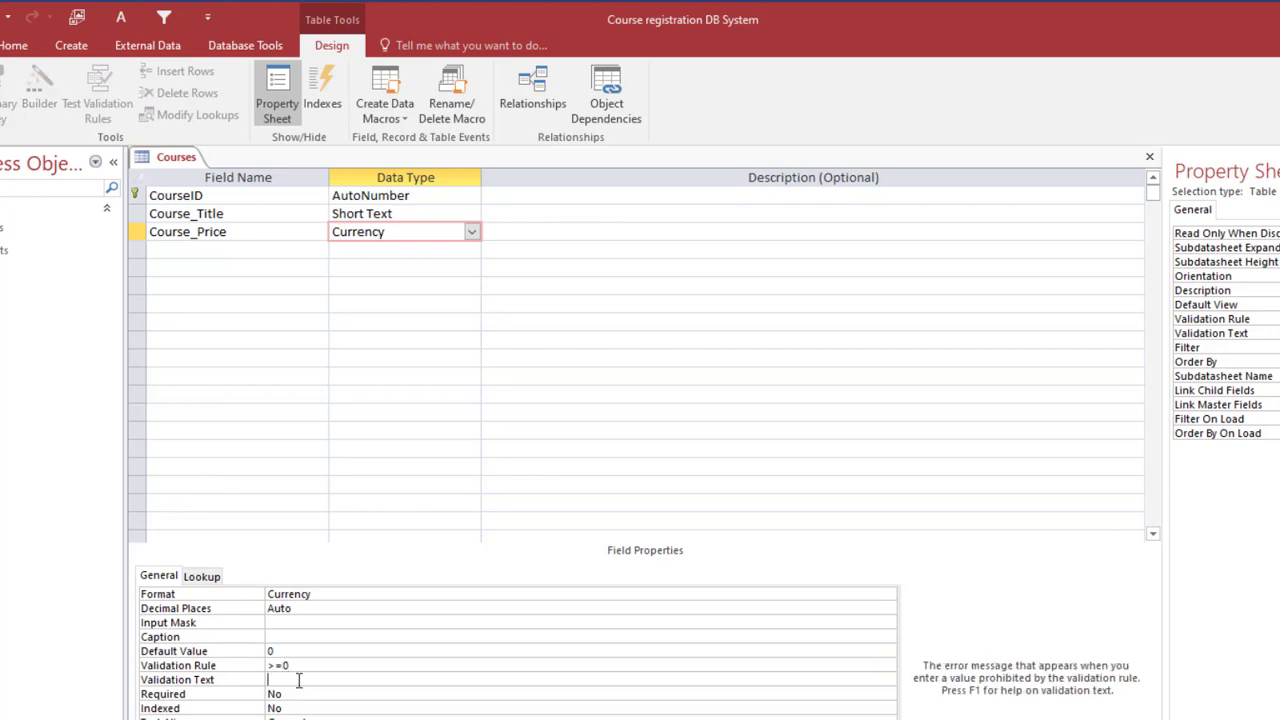
pyautogui.write('Invalid amount entered.')
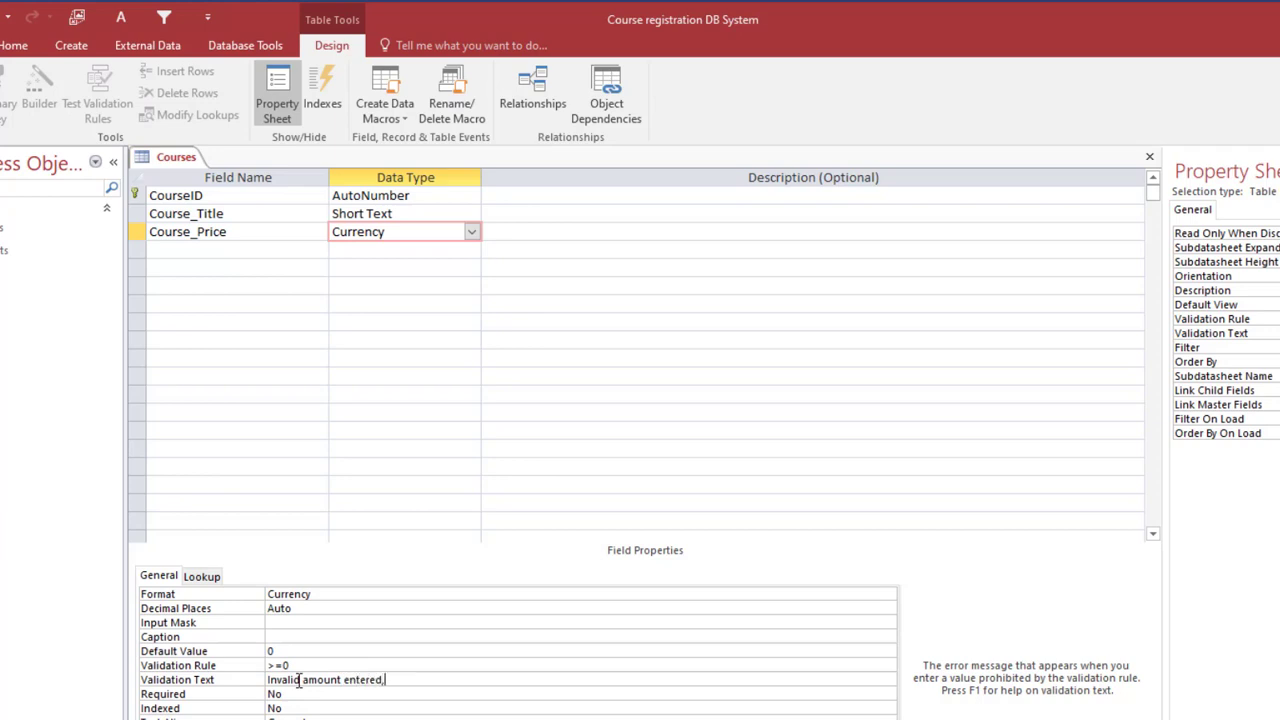
pyautogui.write(' Please Enter again.')
pyautogui.moveTo(320, 665); pyautogui.dragTo(210, 645)
pyautogui.click(397, 232)
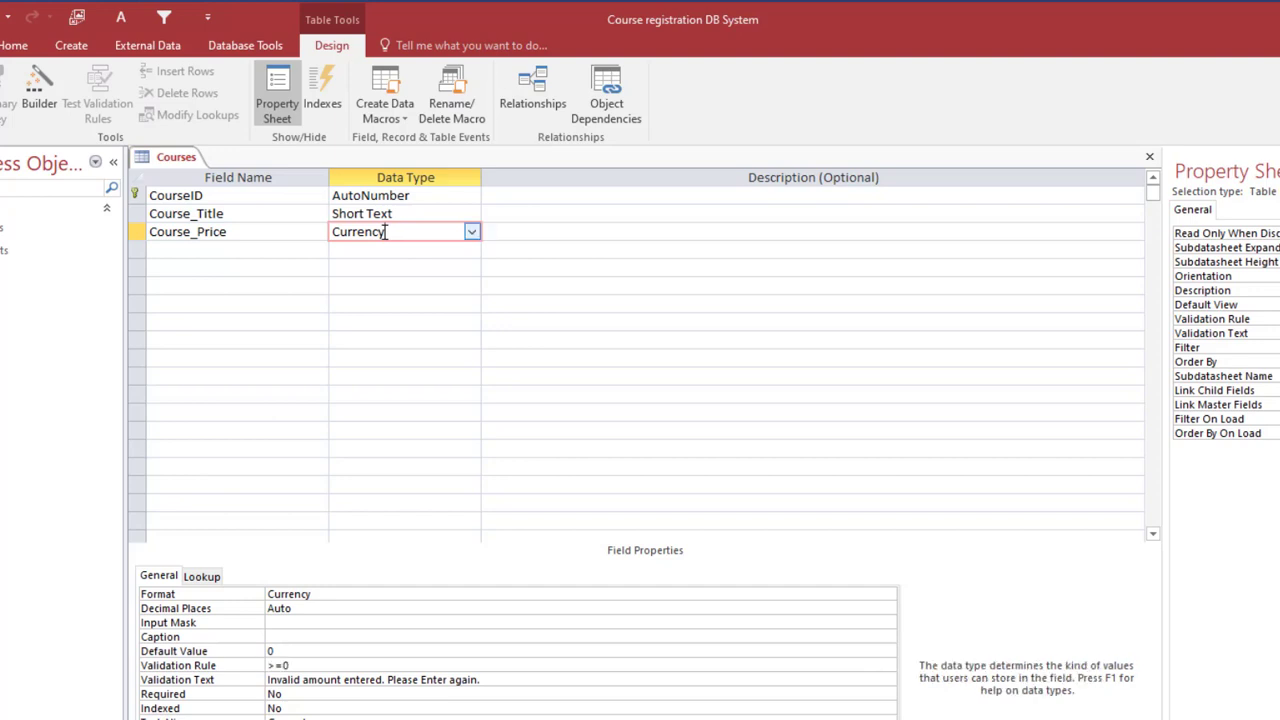
# Step: Add a CourseLength field with the description 'Course length is in years'
pyautogui.click(212, 250)
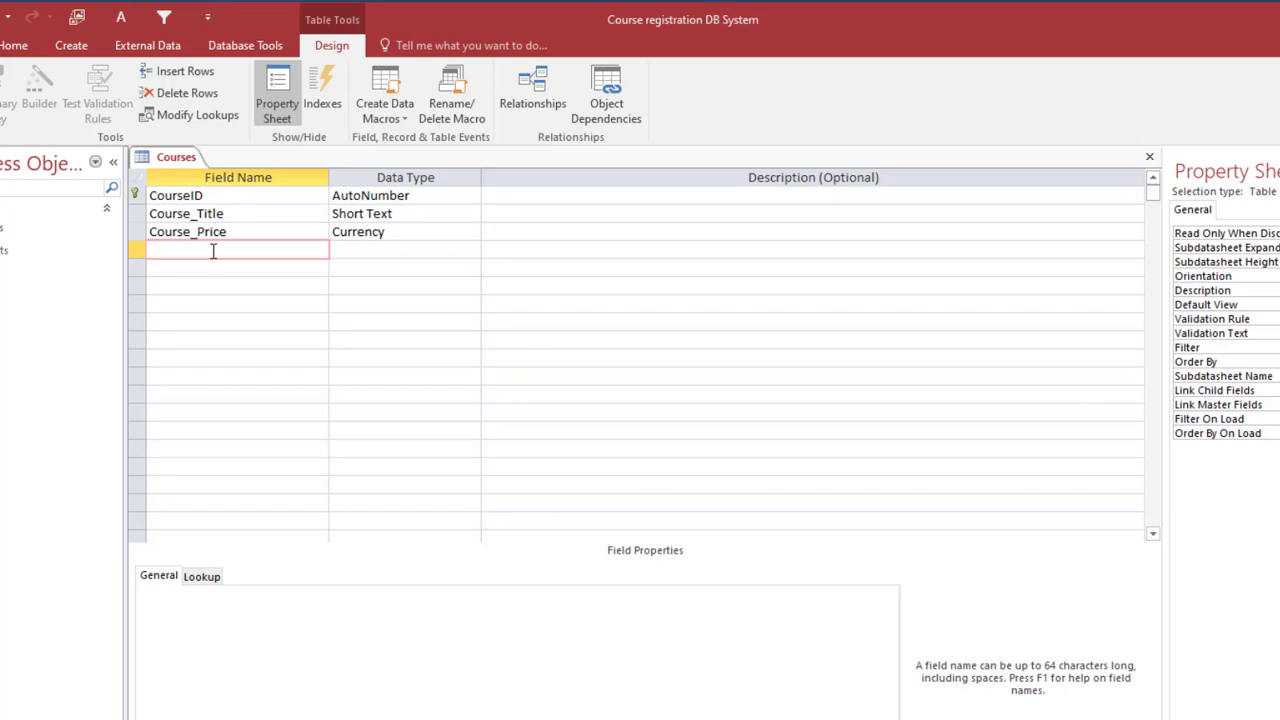
pyautogui.write('CourseLength')
pyautogui.press('Tab')
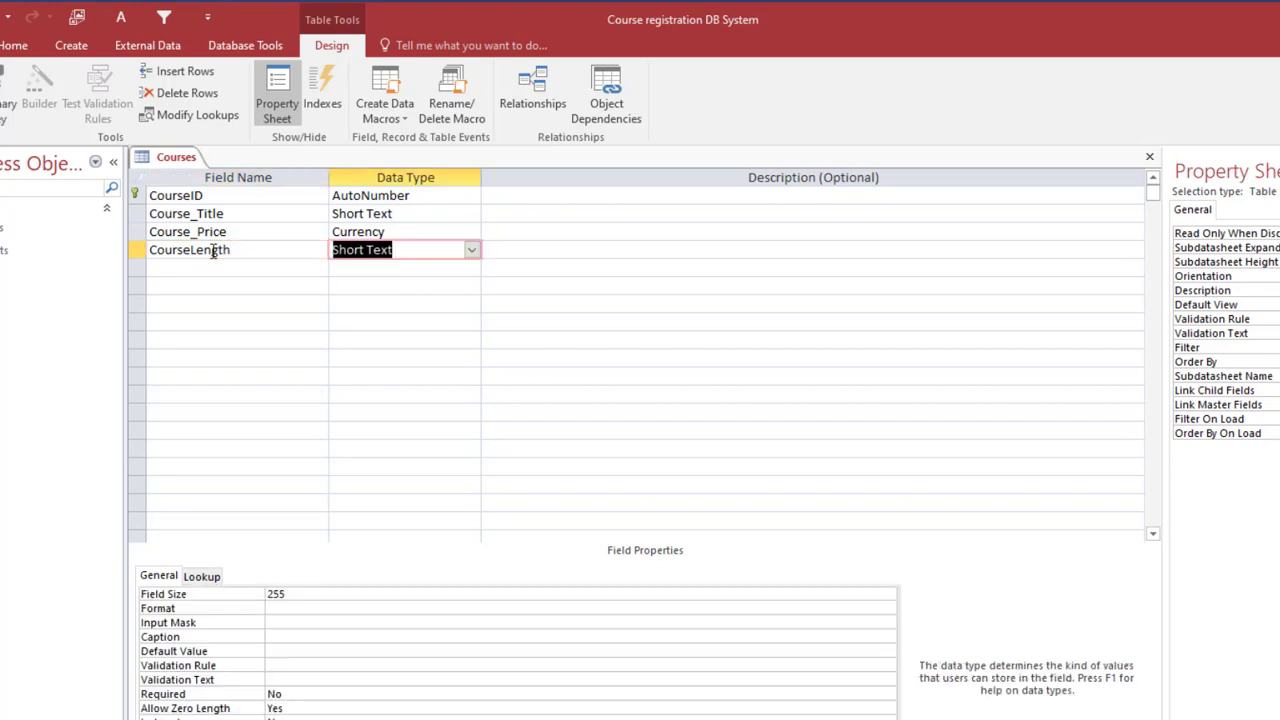
pyautogui.press('Tab')
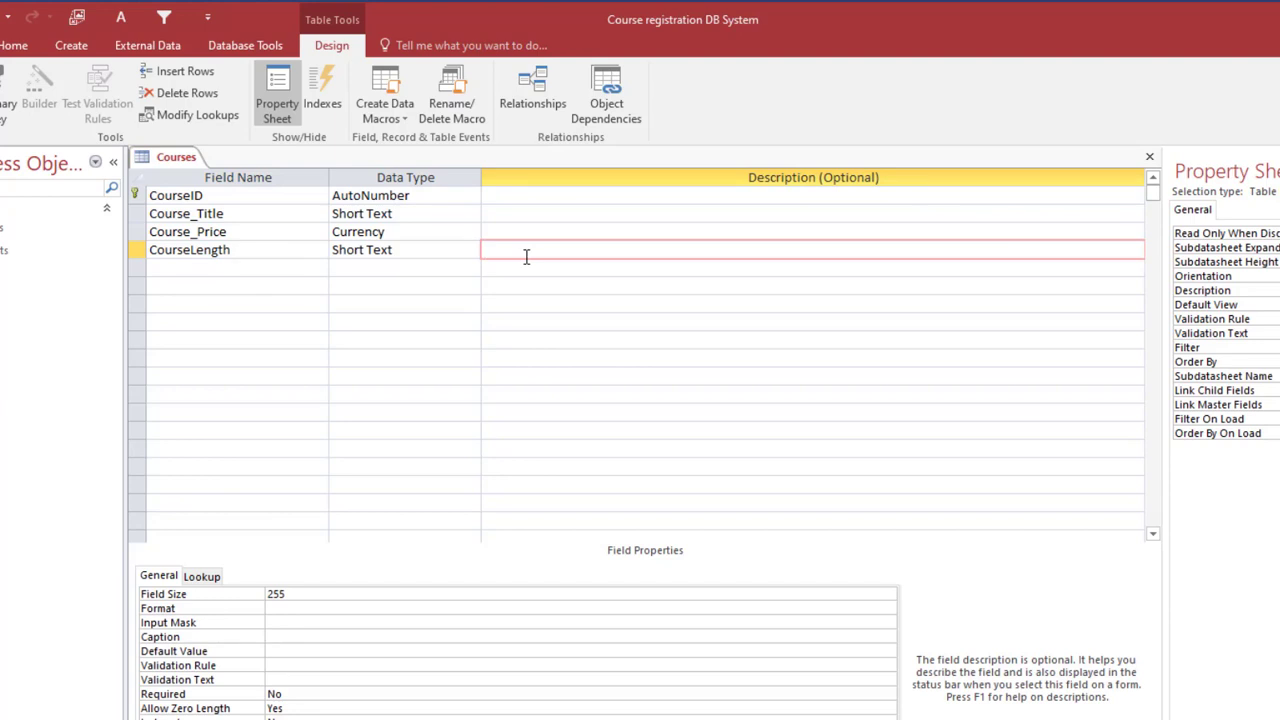
pyautogui.write('Course legn')
pyautogui.press('BackSpace')
pyautogui.press('BackSpace')
pyautogui.write('nthght')
pyautogui.press('BackSpace')
pyautogui.press('BackSpace')
pyautogui.write('th is in')
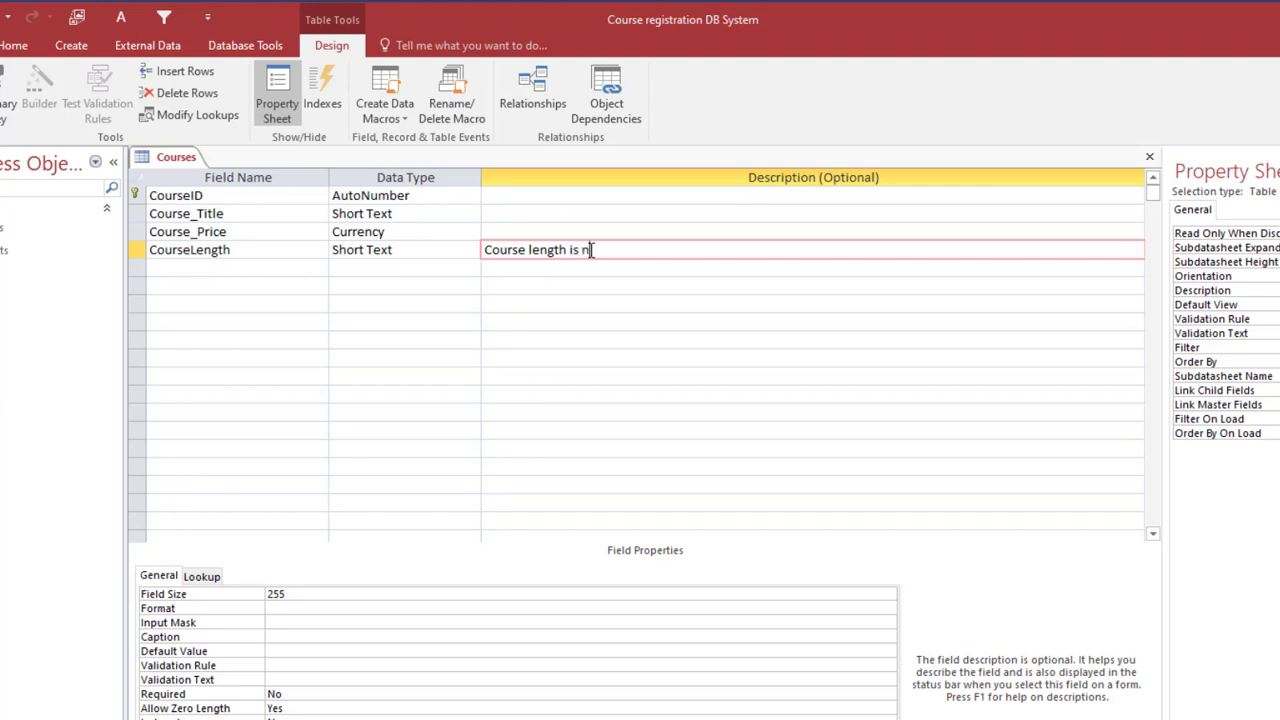
pyautogui.press('BackSpace')
pyautogui.write('in years')
# Step: Change CourseLength's data type to Number
pyautogui.click(416, 250)
pyautogui.hotkey('shift', 'Home')
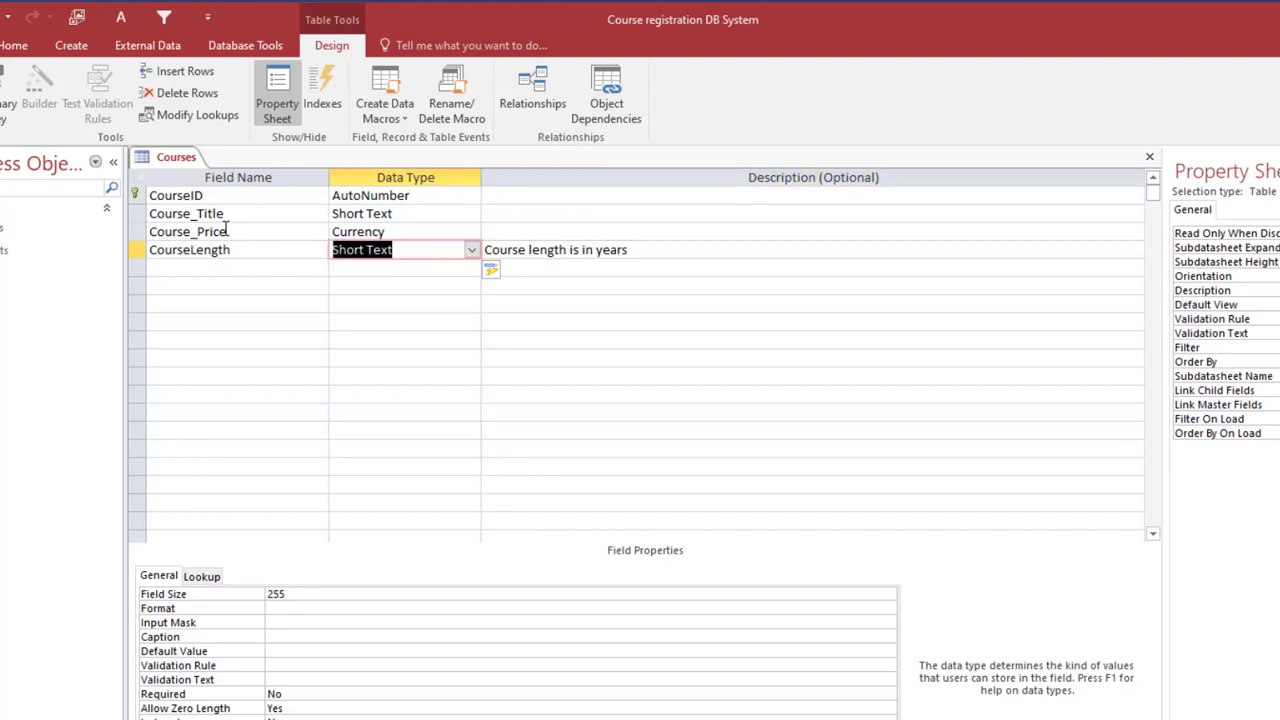
pyautogui.write('Nu')
pyautogui.press('Tab')
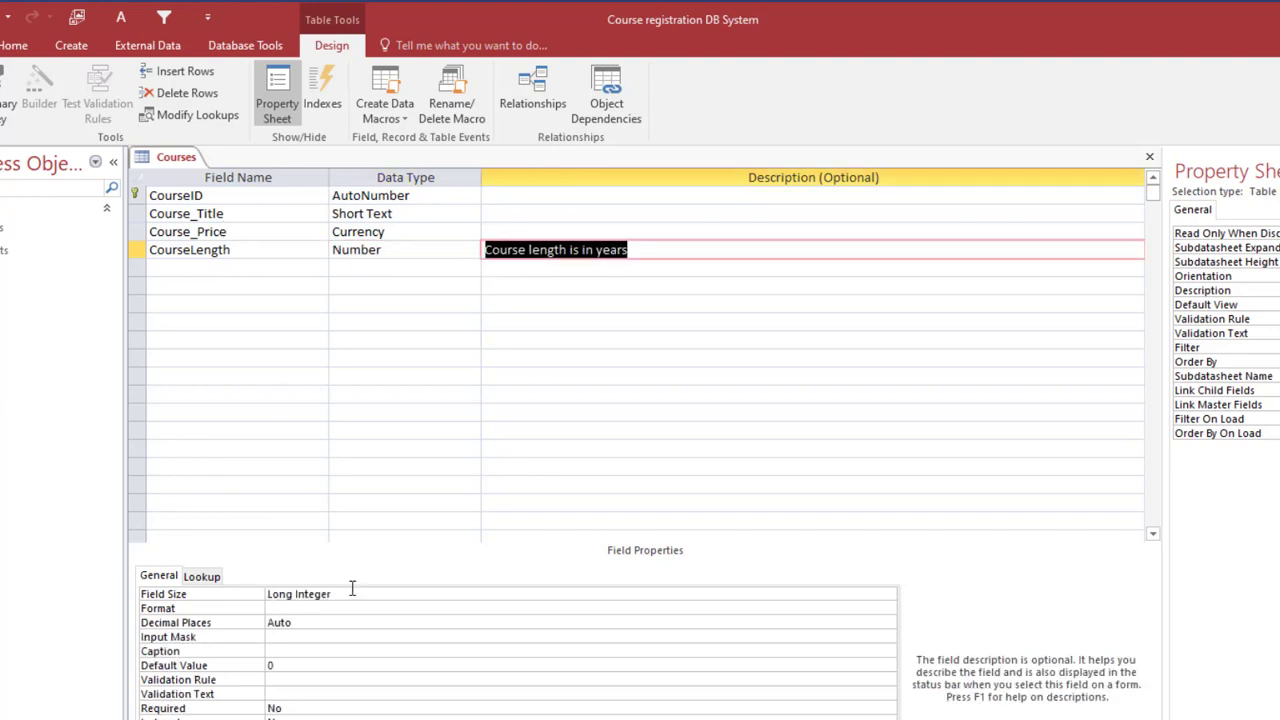
# Step: Set CourseLength's field size to Integer and change its description from years to months
pyautogui.moveTo(351, 594); pyautogui.dragTo(243, 580)
pyautogui.write('sh')
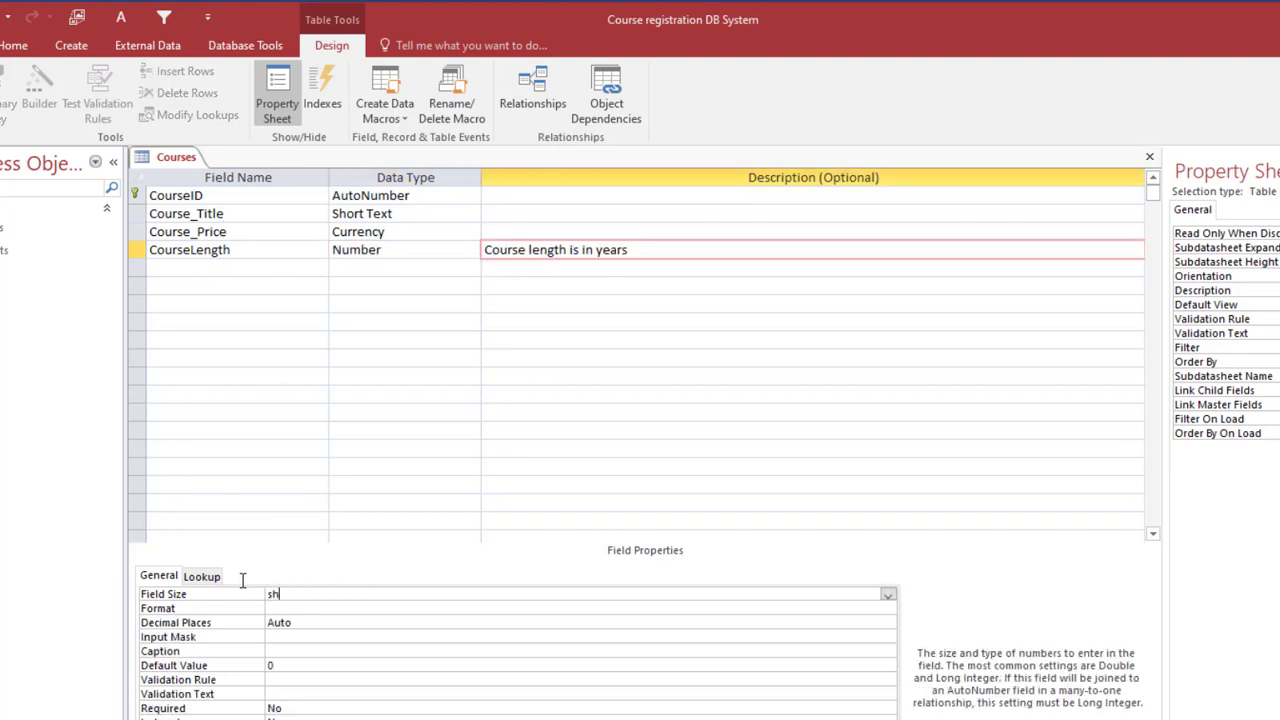
pyautogui.click(888, 595)
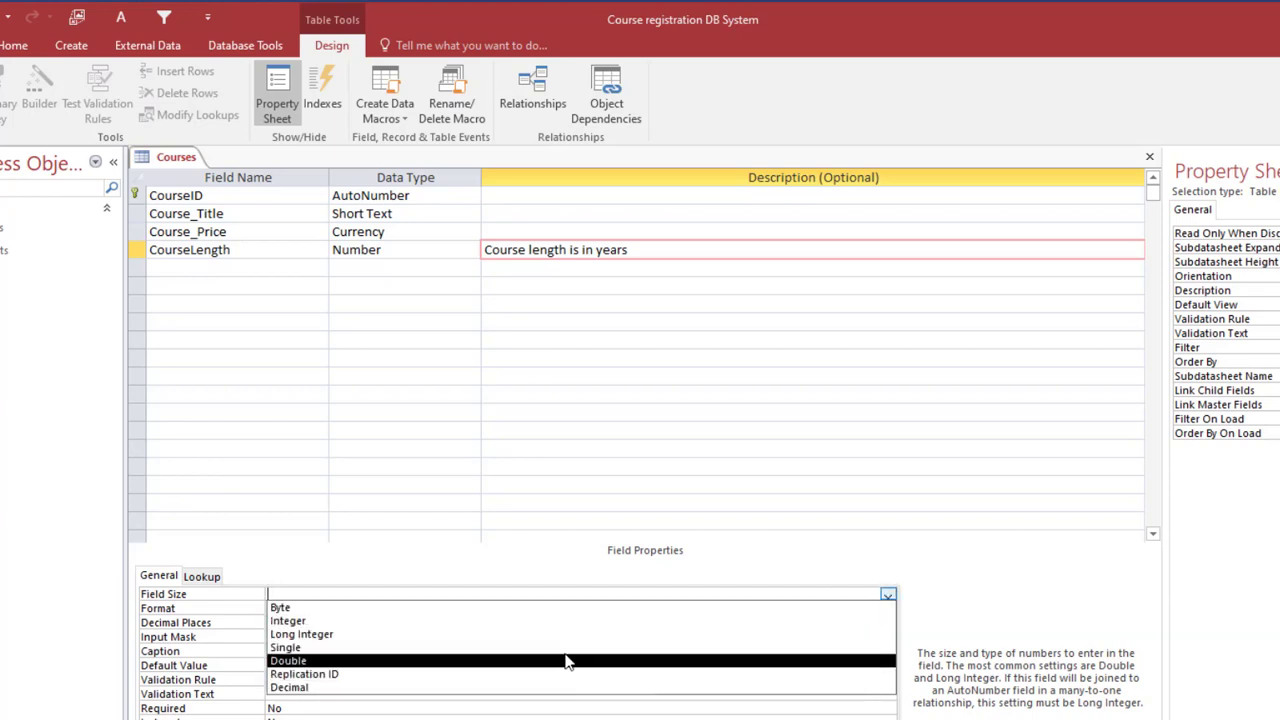
pyautogui.click(552, 621)
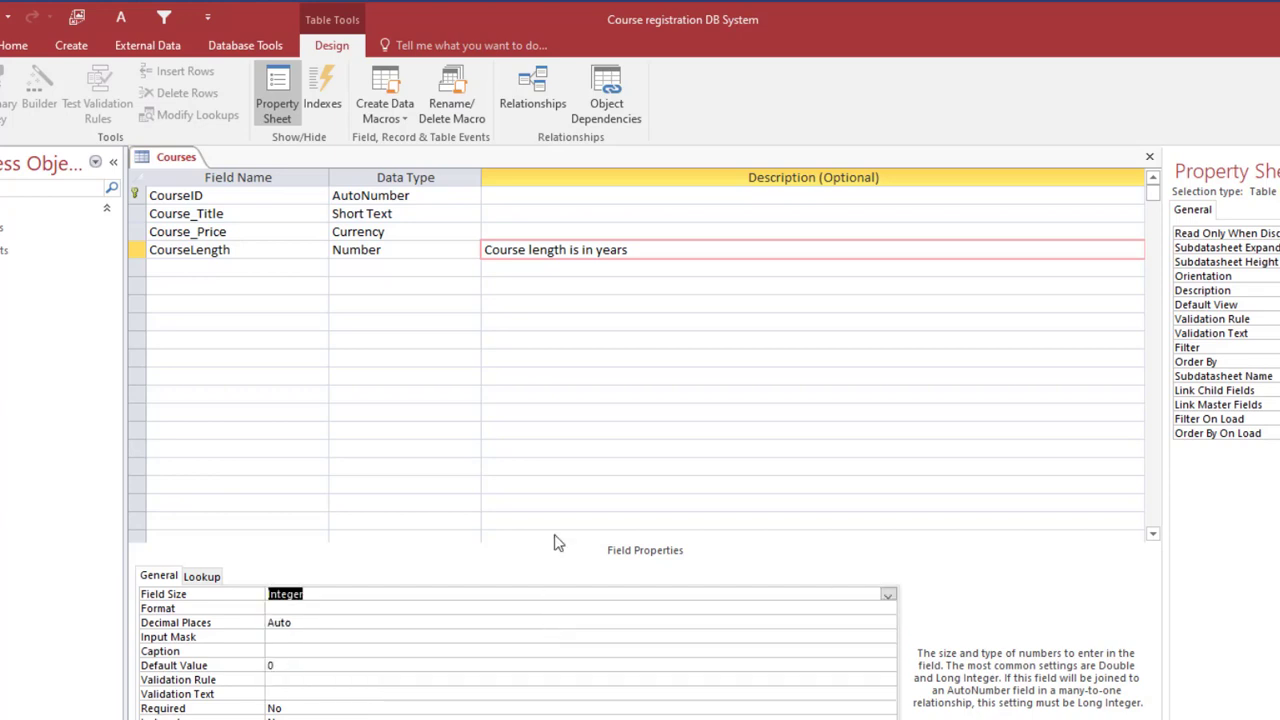
pyautogui.click(280, 665)
pyautogui.click(232, 663)
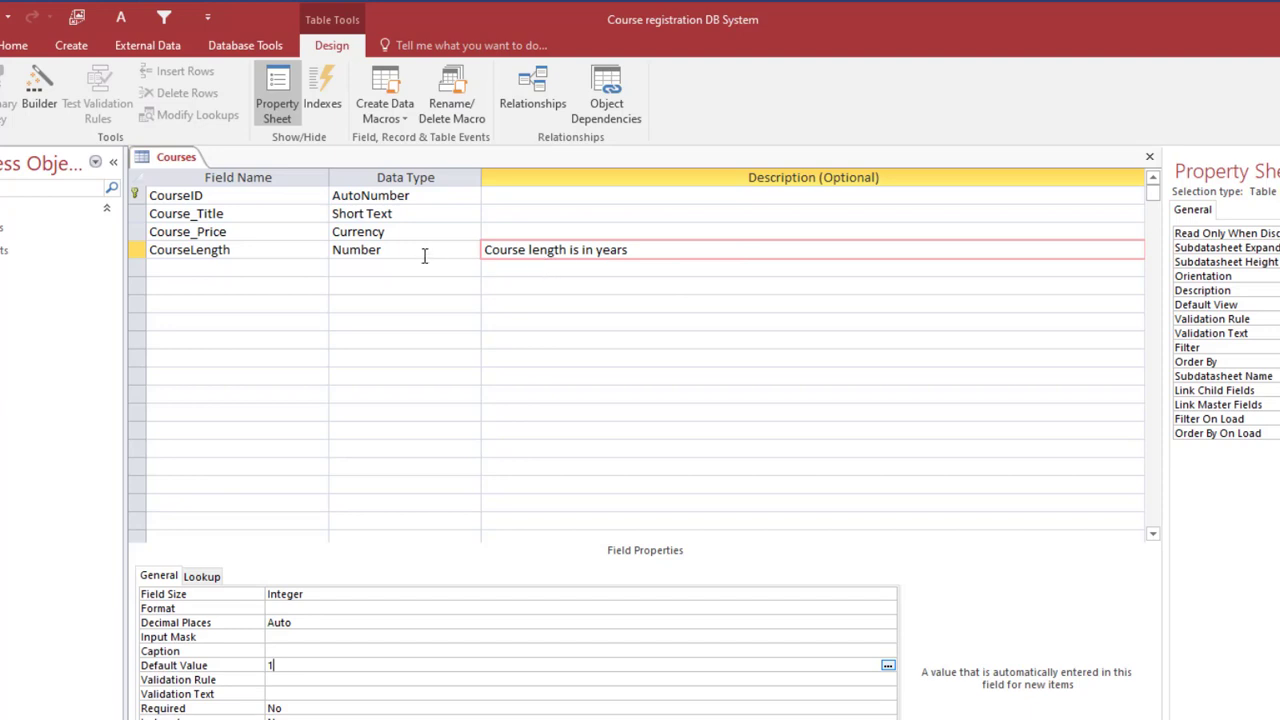
pyautogui.doubleClick(612, 250)
pyautogui.write('mo')
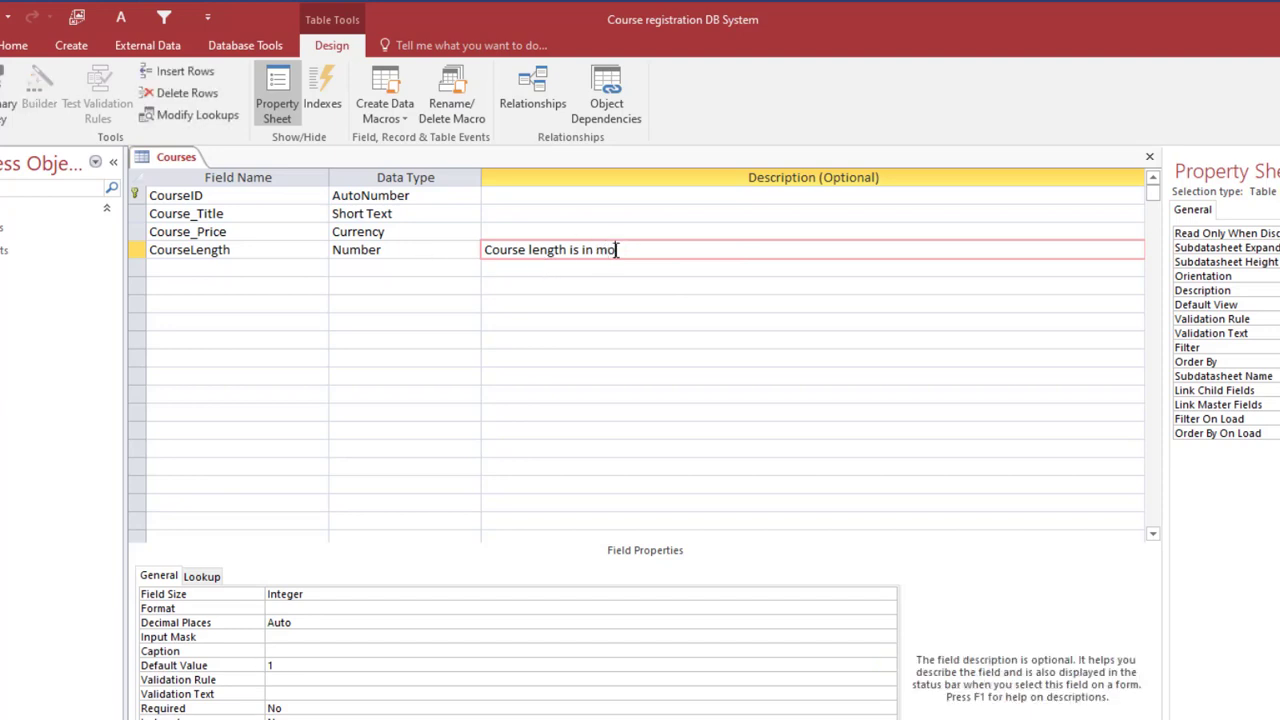
pyautogui.write('nth')
# Step: Give CourseLength default 1, rule >=1 and text 'Value is incorrect as course length. It should be at least 1 month'
pyautogui.click(278, 670)
pyautogui.doubleClick(273, 667)
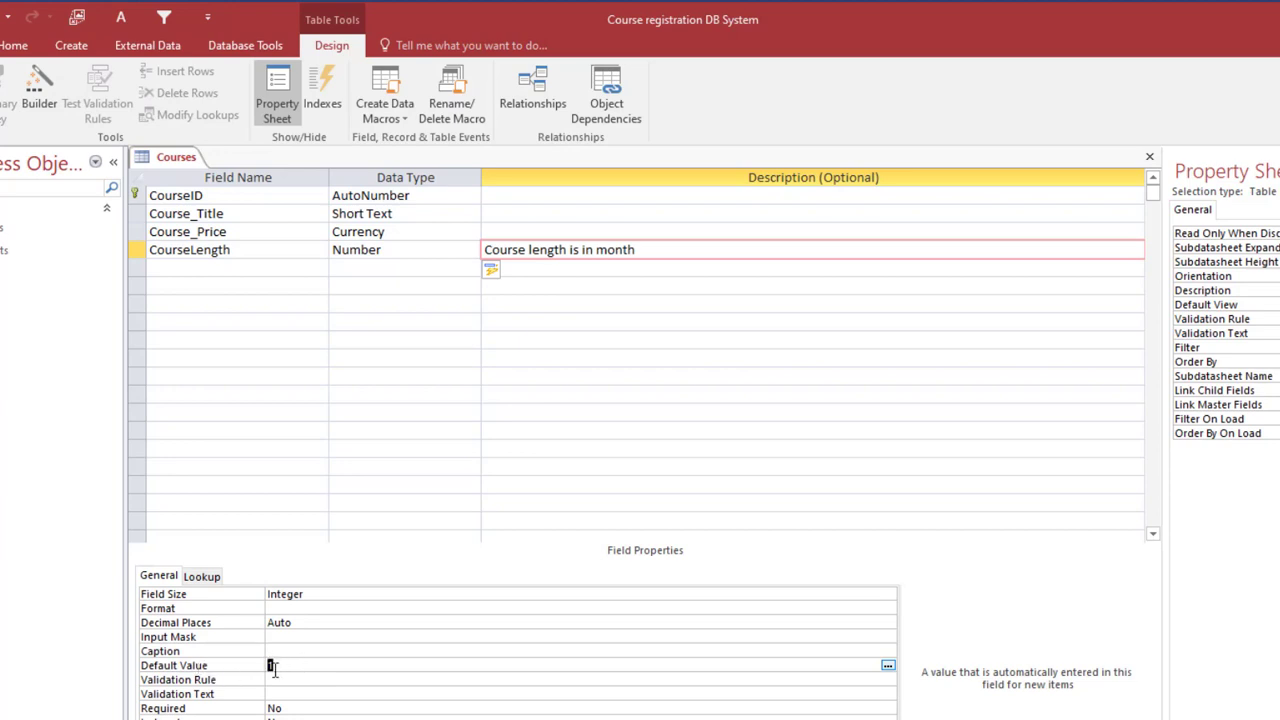
pyautogui.click(280, 679)
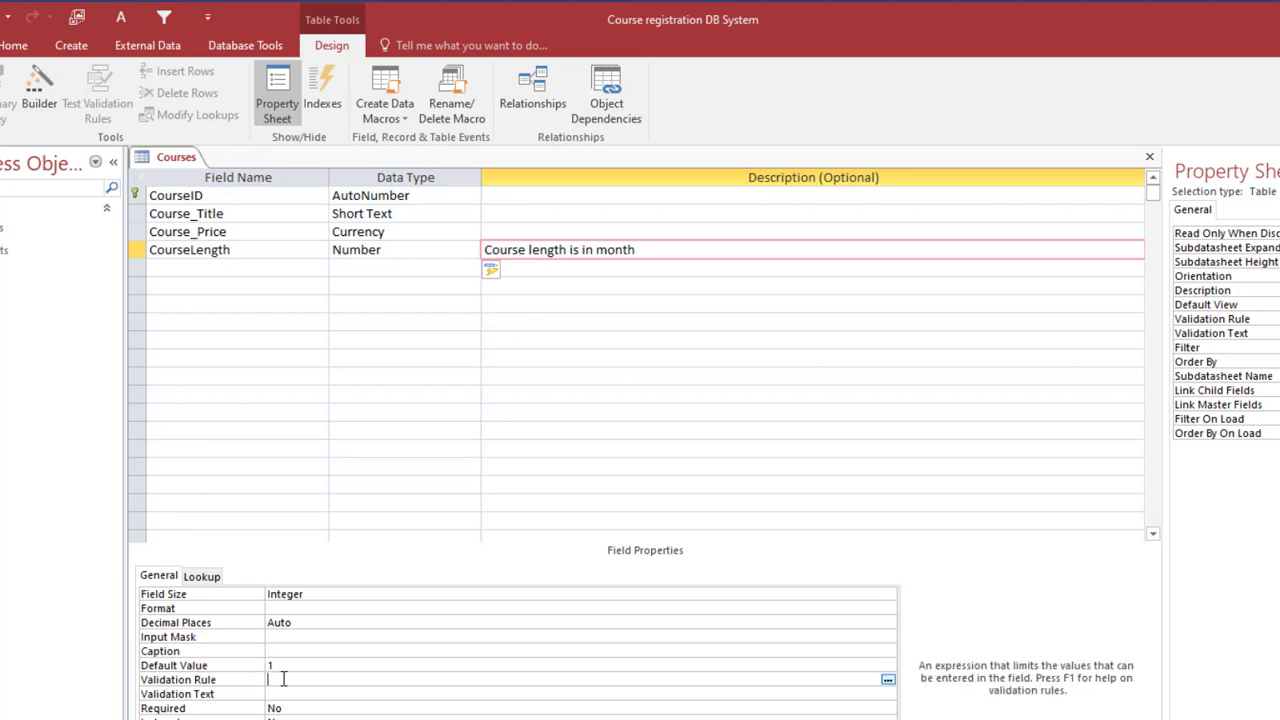
pyautogui.click(282, 665)
pyautogui.click(279, 680)
pyautogui.write('>=1')
pyautogui.click(284, 693)
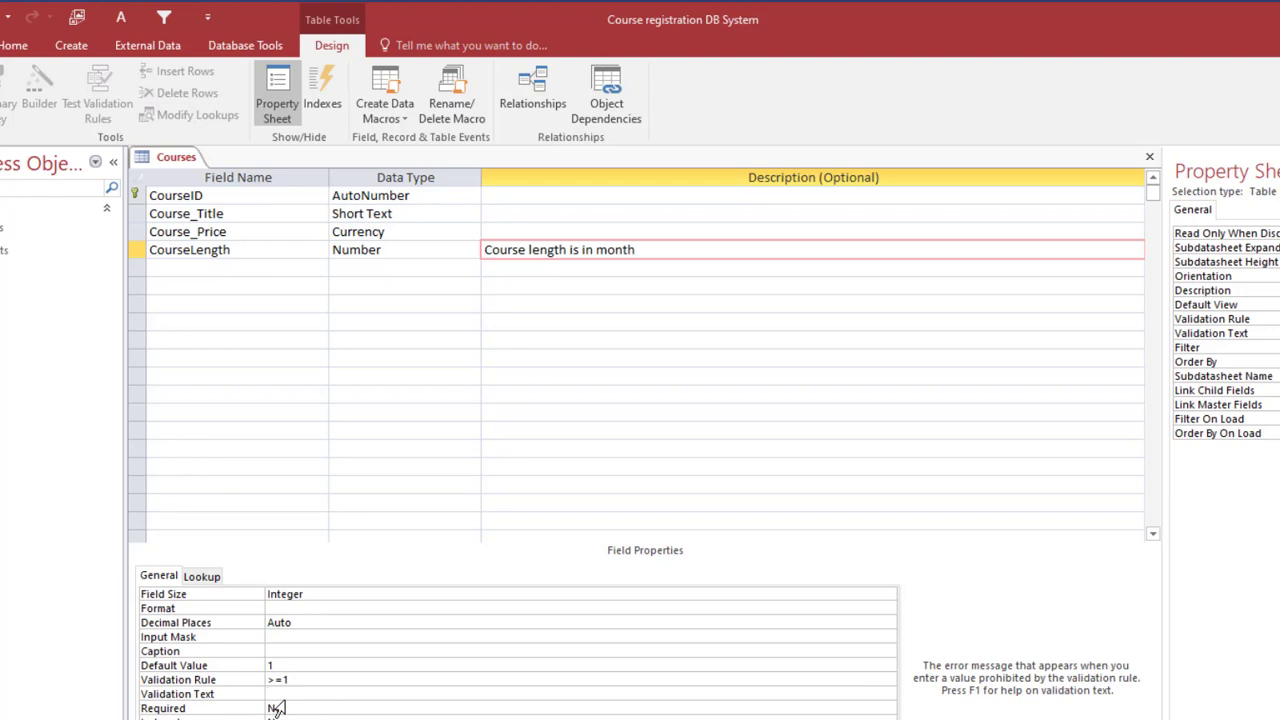
pyautogui.write('Value is inco')
pyautogui.write('rre')
pyautogui.write('ct for')
pyautogui.press('BackSpace')
pyautogui.press('BackSpace')
pyautogui.press('BackSpace')
pyautogui.write('as courses')
pyautogui.press('BackSpace')
pyautogui.press('BackSpace')
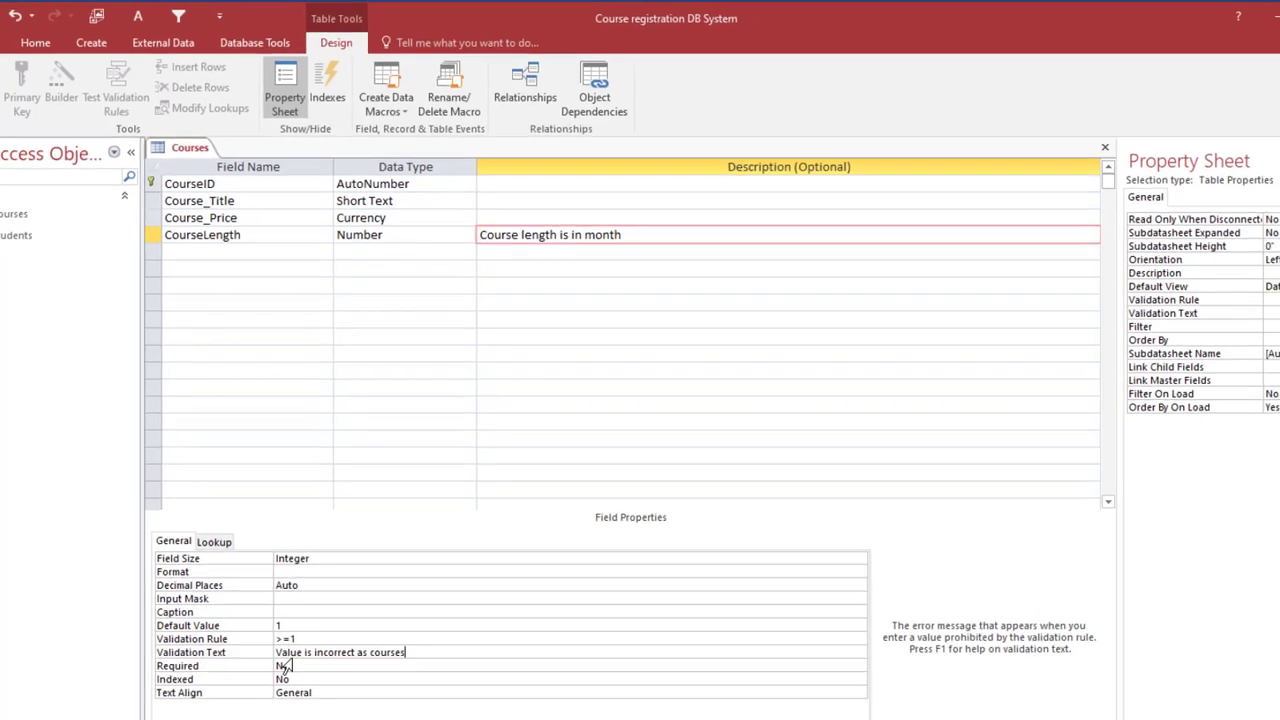
pyautogui.write('len')
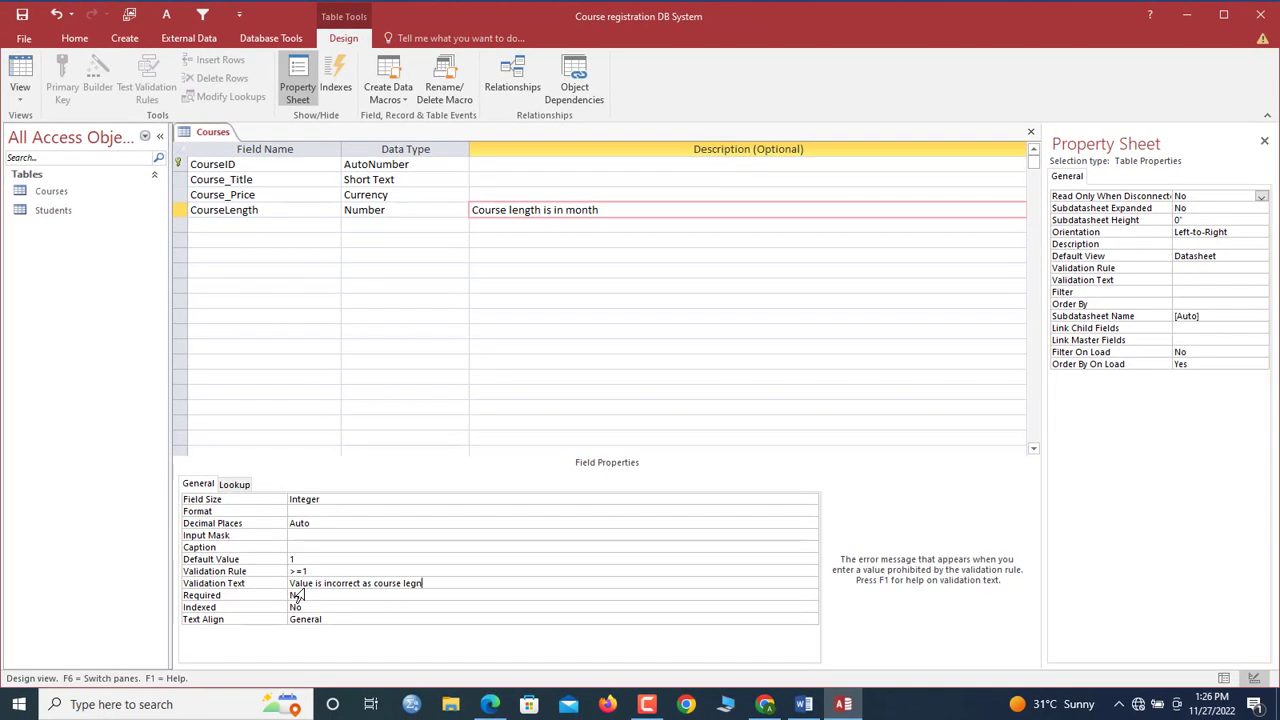
pyautogui.press('BackSpace')
pyautogui.press('BackSpace')
pyautogui.write('ngth. It should be at least 1 month')
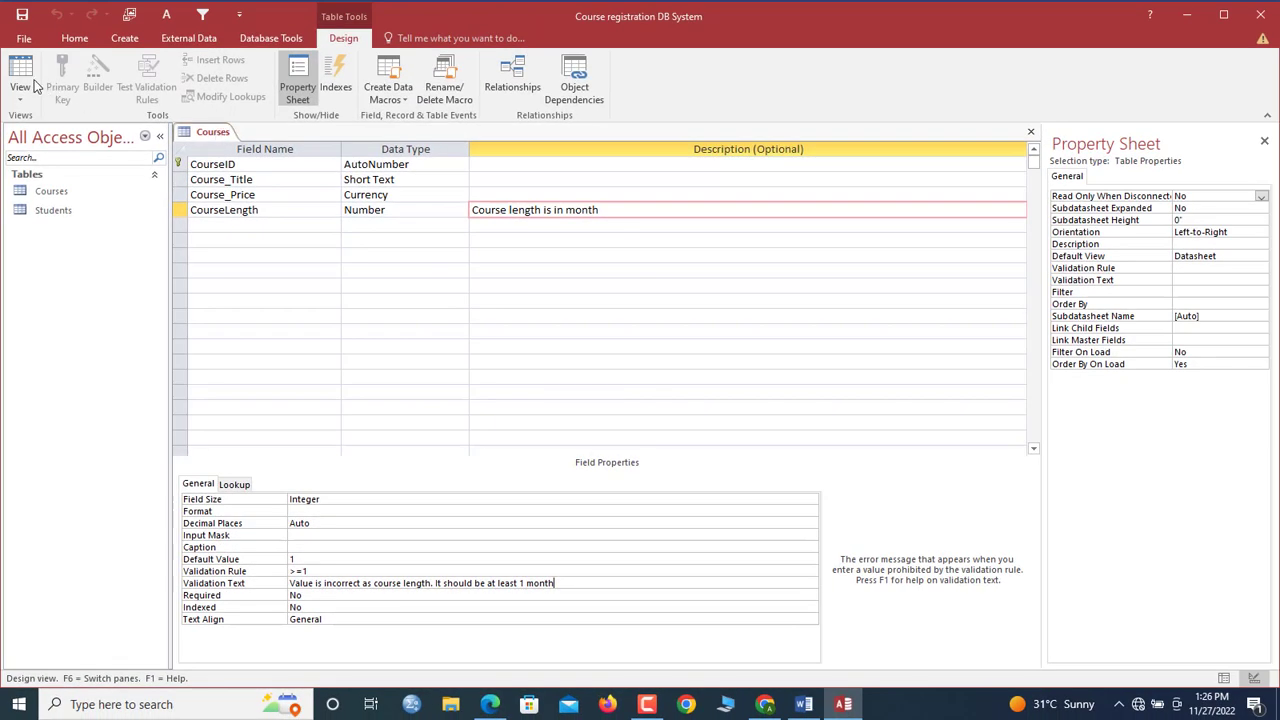
# Step: Switch Courses to Datasheet view and auto-fit the Course_Title, Course_Price and CourseLength columns
pyautogui.click(24, 78)
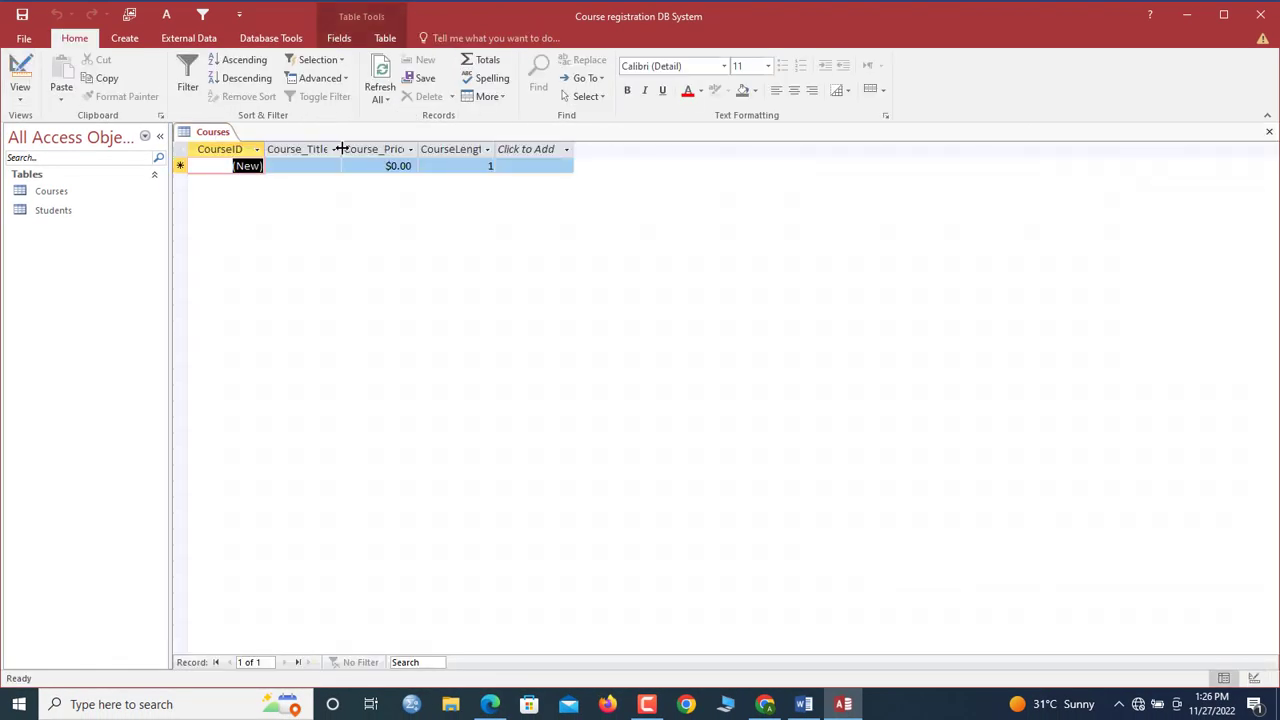
pyautogui.doubleClick(343, 149)
pyautogui.doubleClick(426, 150)
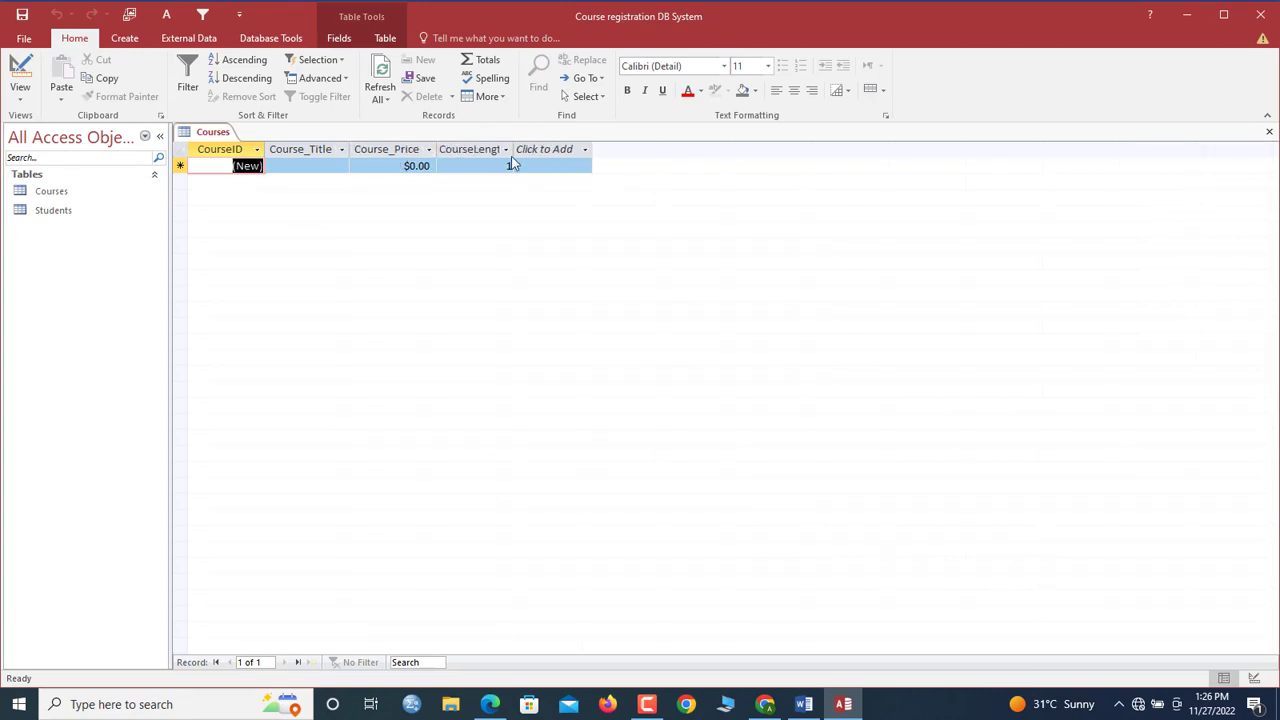
pyautogui.doubleClick(513, 150)
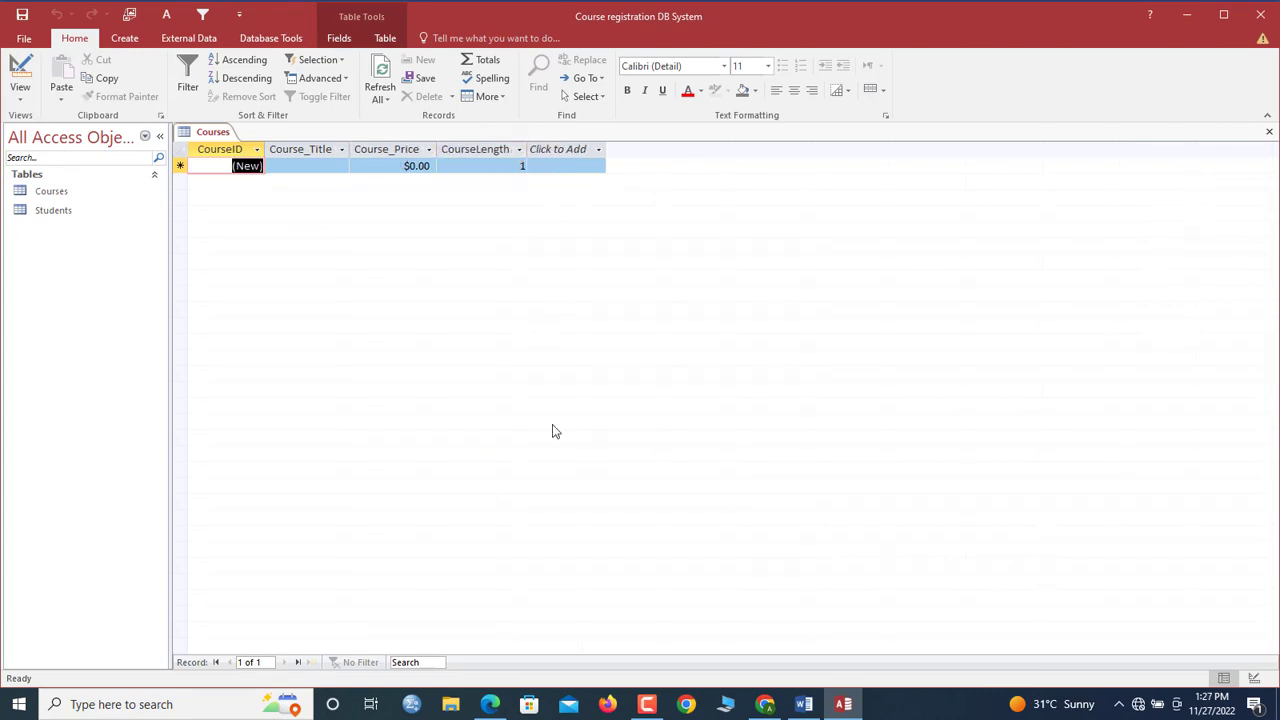
pyautogui.click(329, 167)
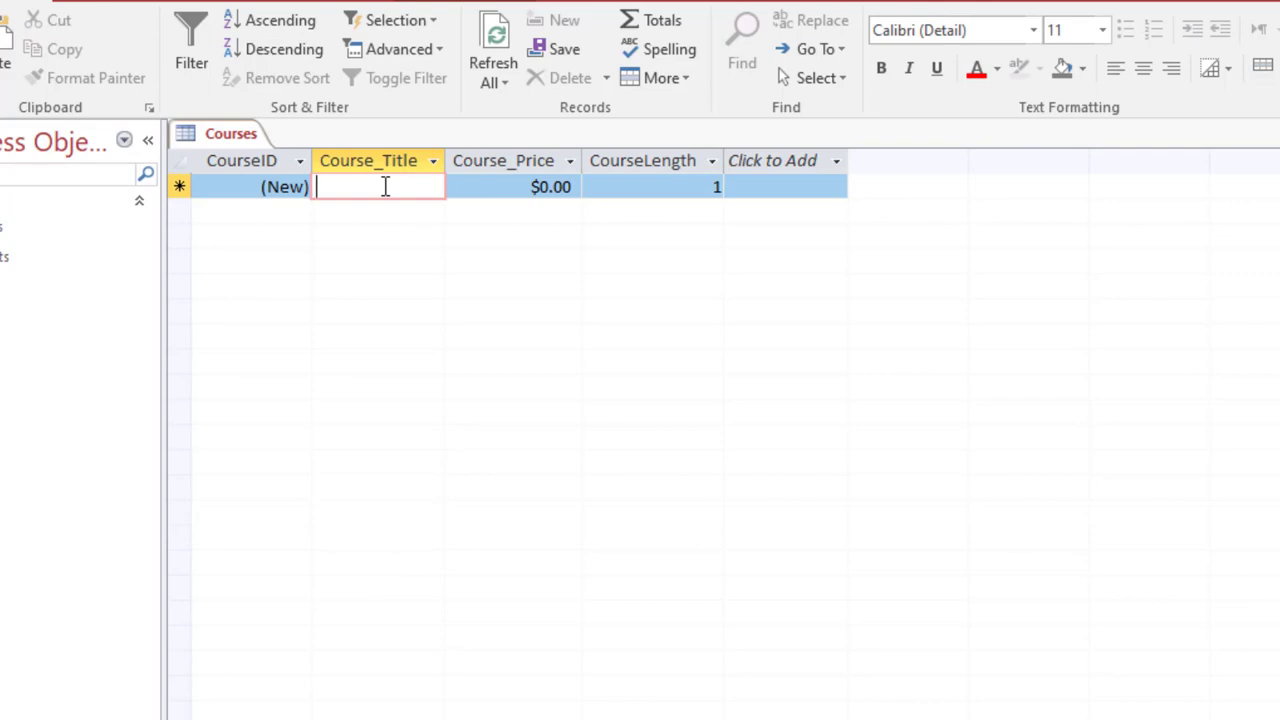
# Step: Add courses: Web development with WordPress $300/12, Web designing $200/24, Database development $400/6
pyautogui.write('Web deve')
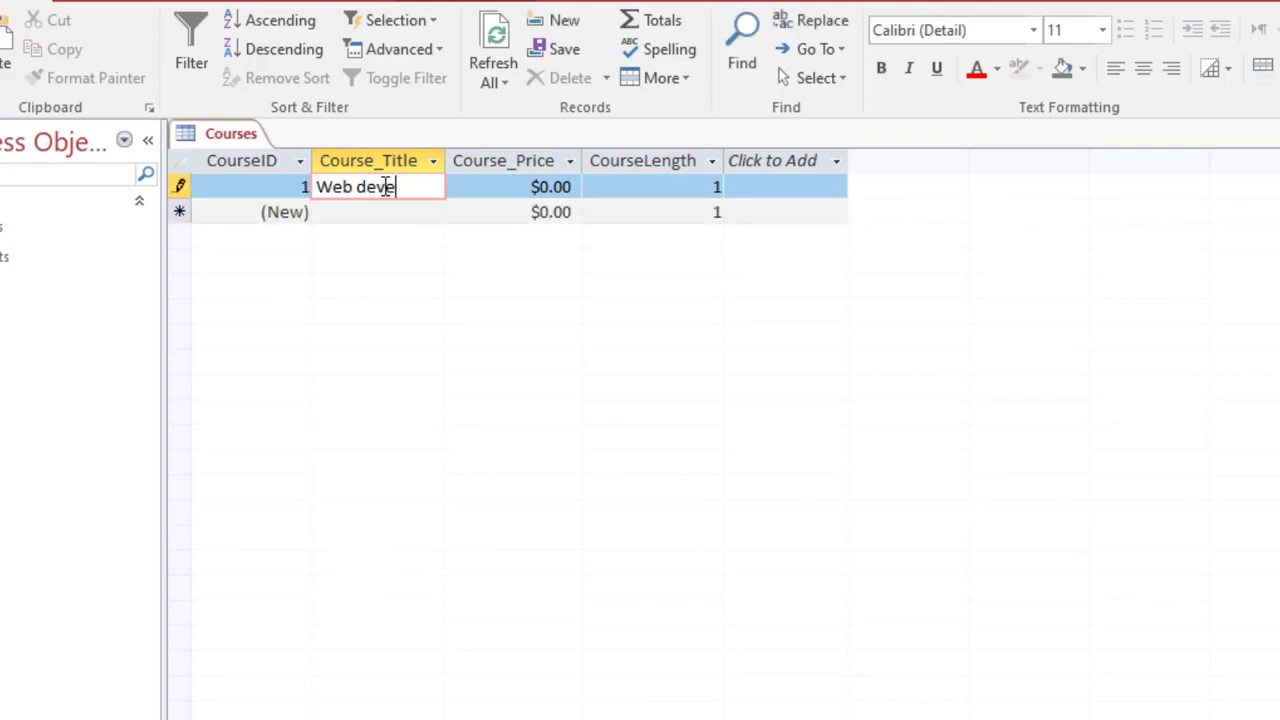
pyautogui.write('lopment with ')
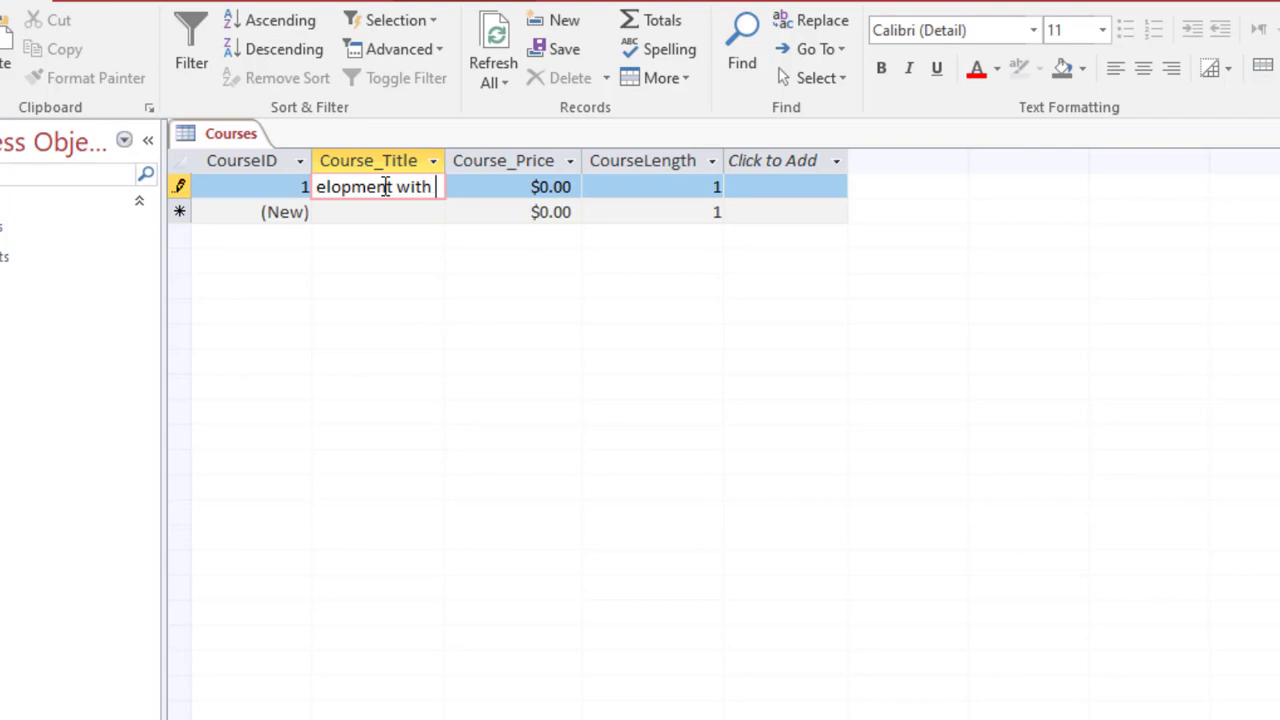
pyautogui.write('Wor')
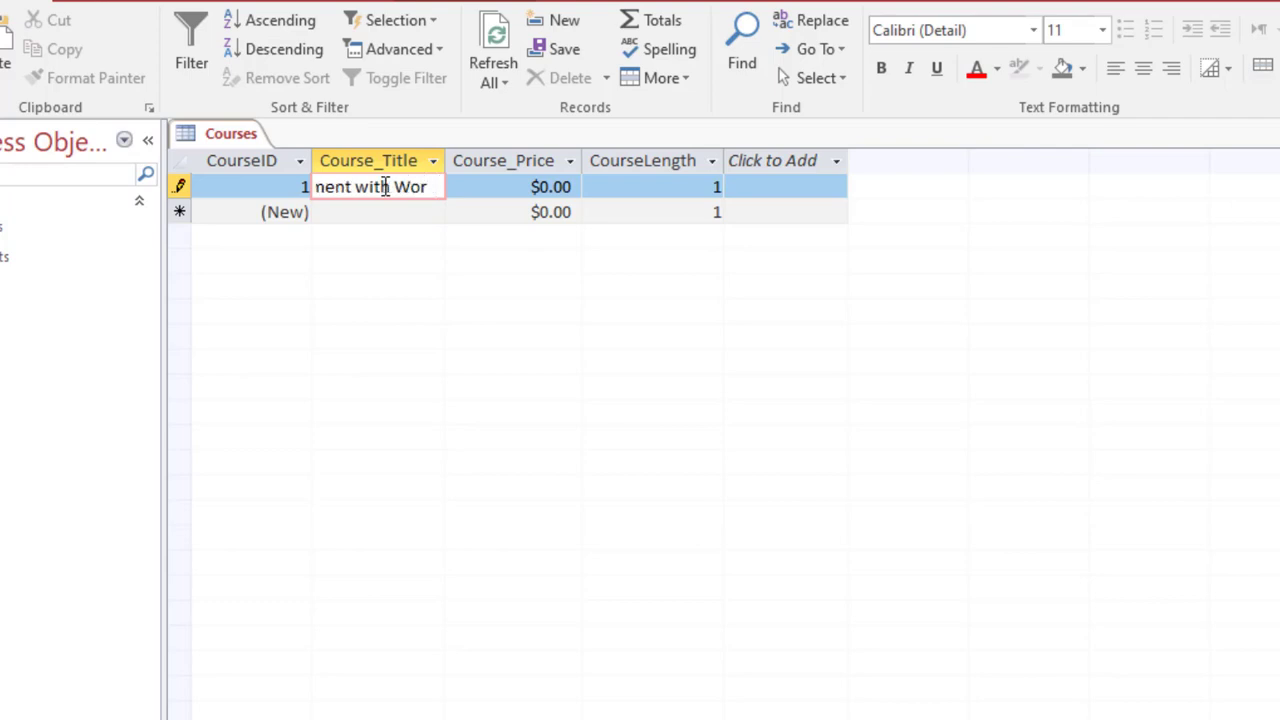
pyautogui.write('dPress')
pyautogui.press('Tab')
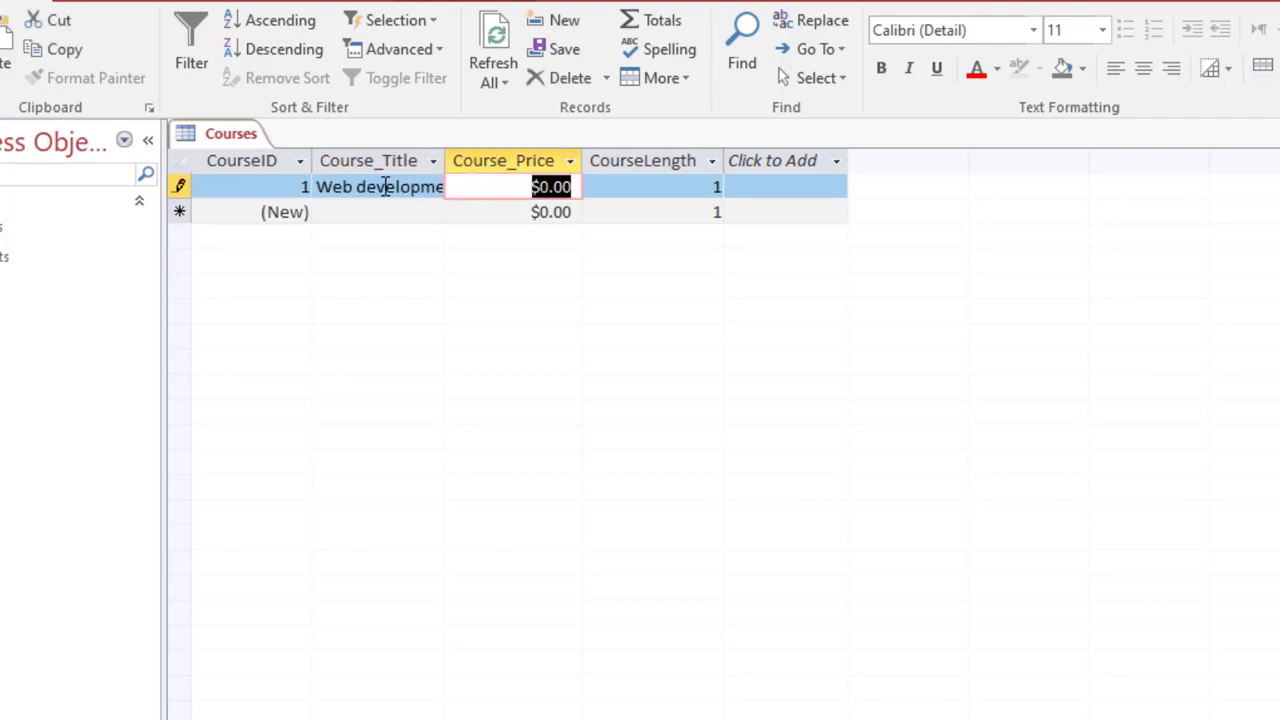
pyautogui.write('300')
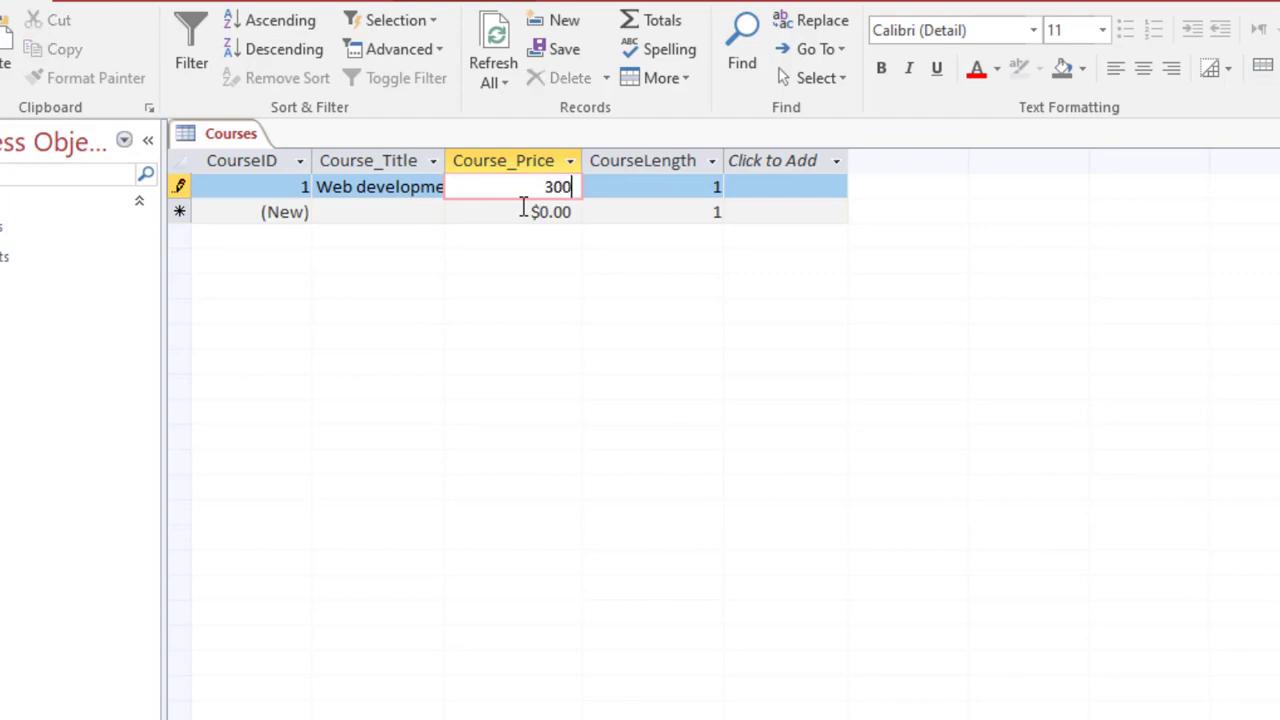
pyautogui.press('Tab')
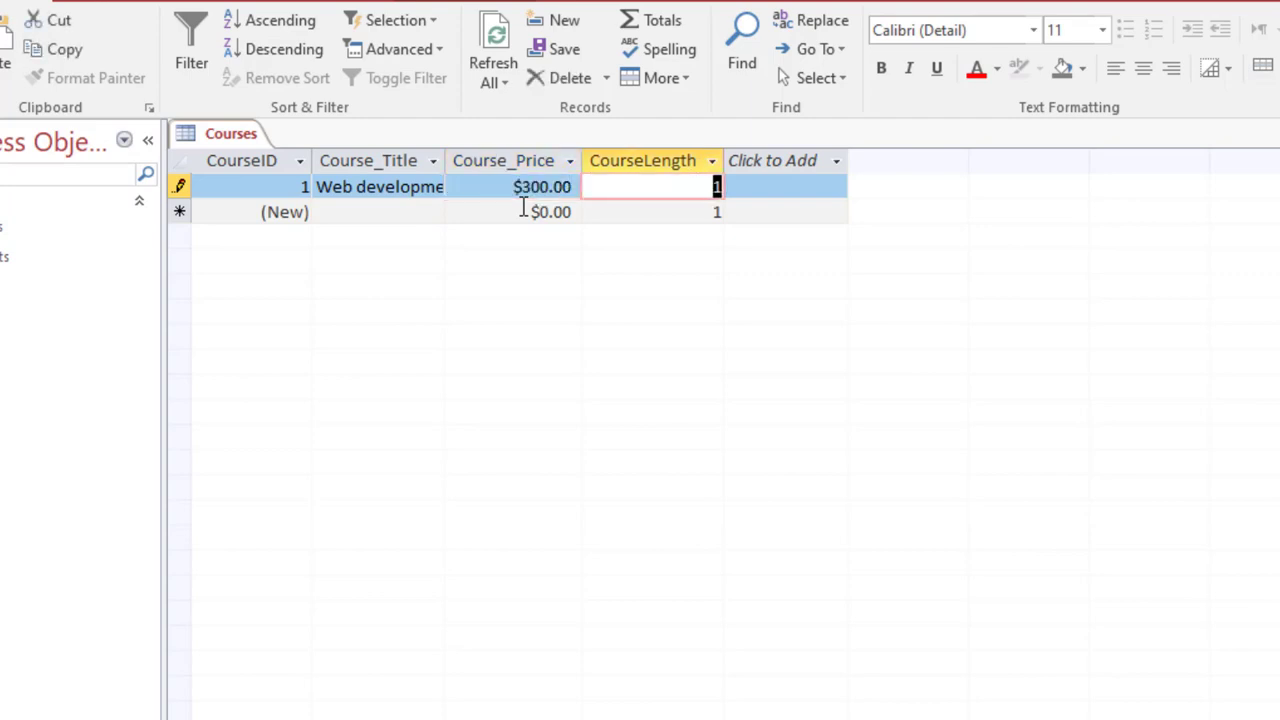
pyautogui.write('12')
pyautogui.click(375, 213)
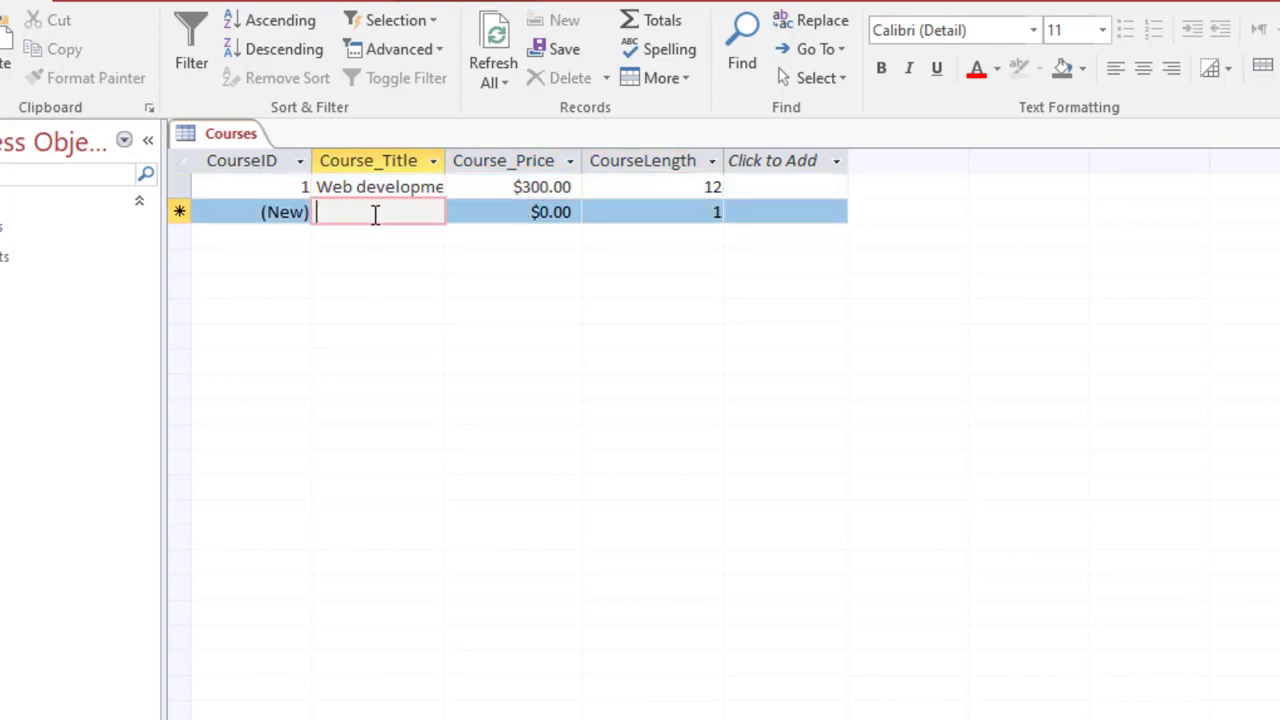
pyautogui.write('Web ')
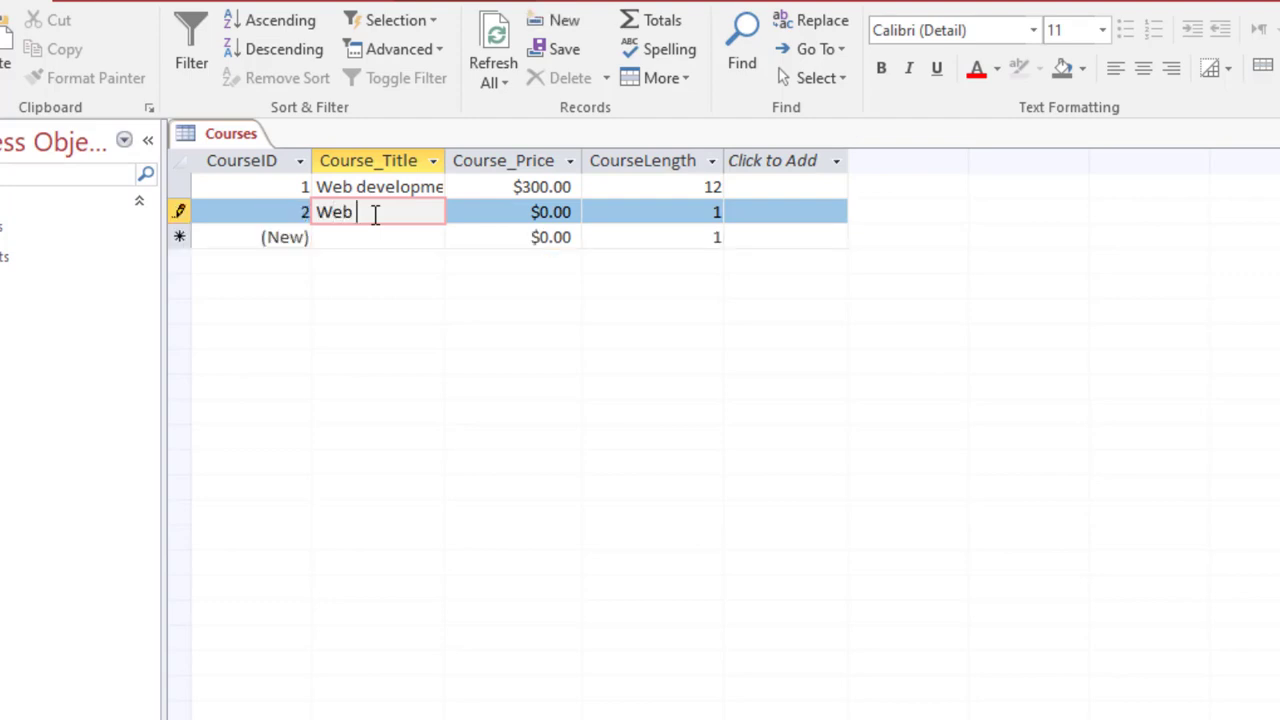
pyautogui.write('designing')
pyautogui.press('Tab')
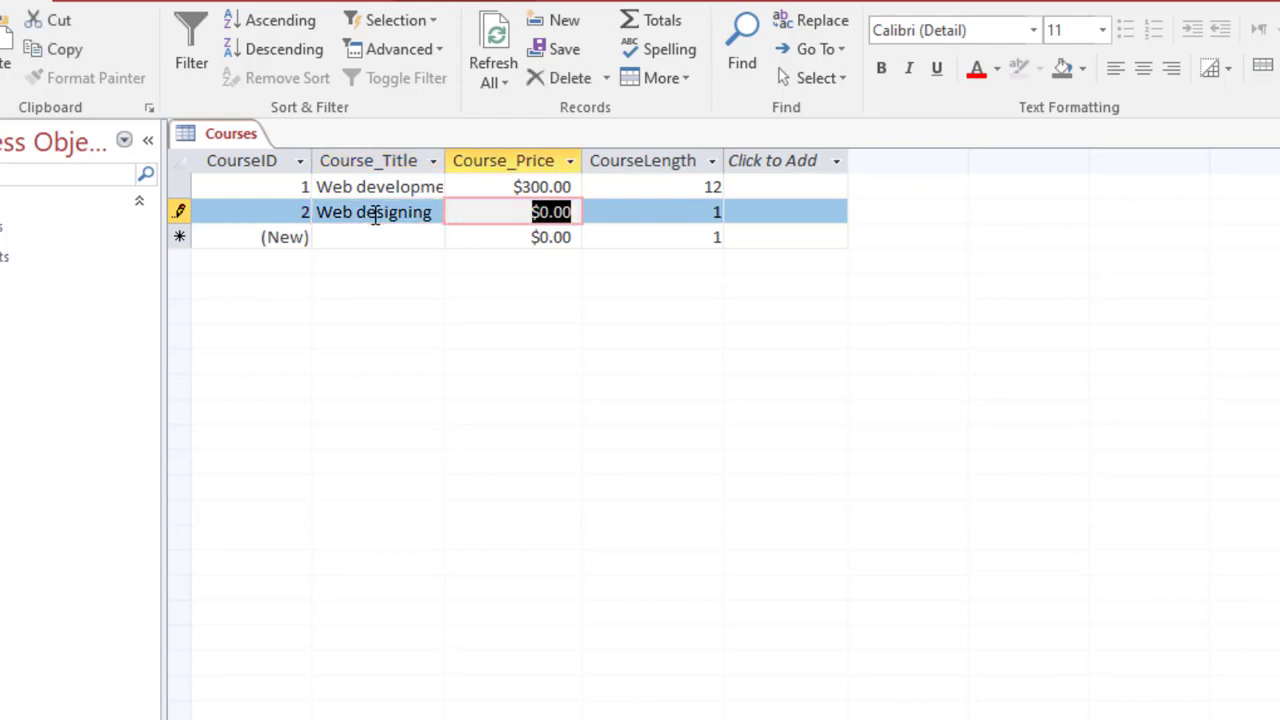
pyautogui.write('200')
pyautogui.press('Tab')
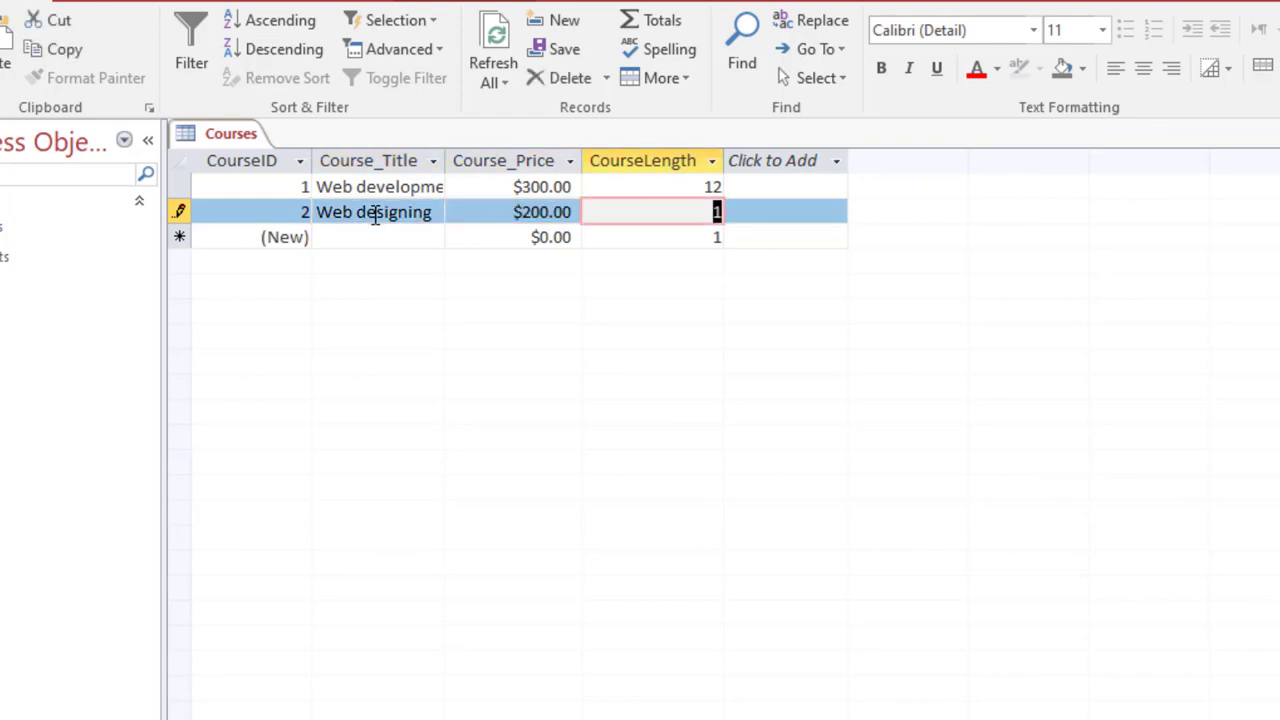
pyautogui.write('24')
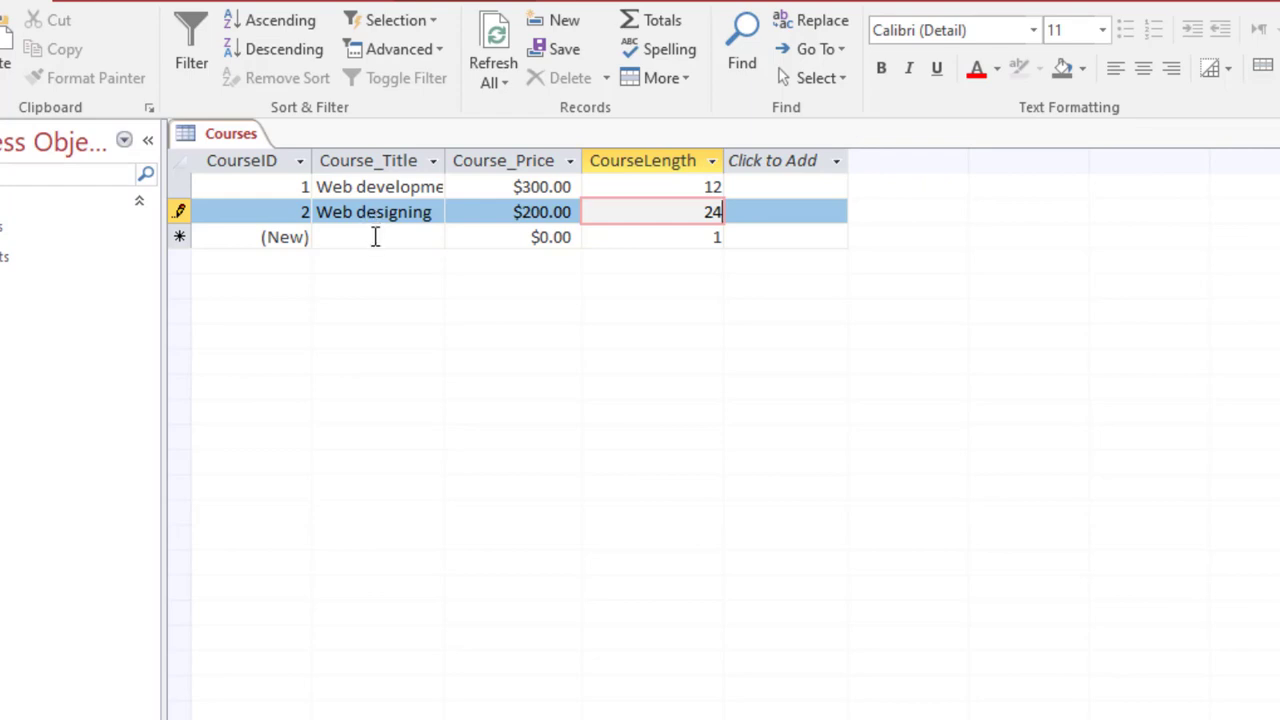
pyautogui.click(375, 237)
pyautogui.write('Database')
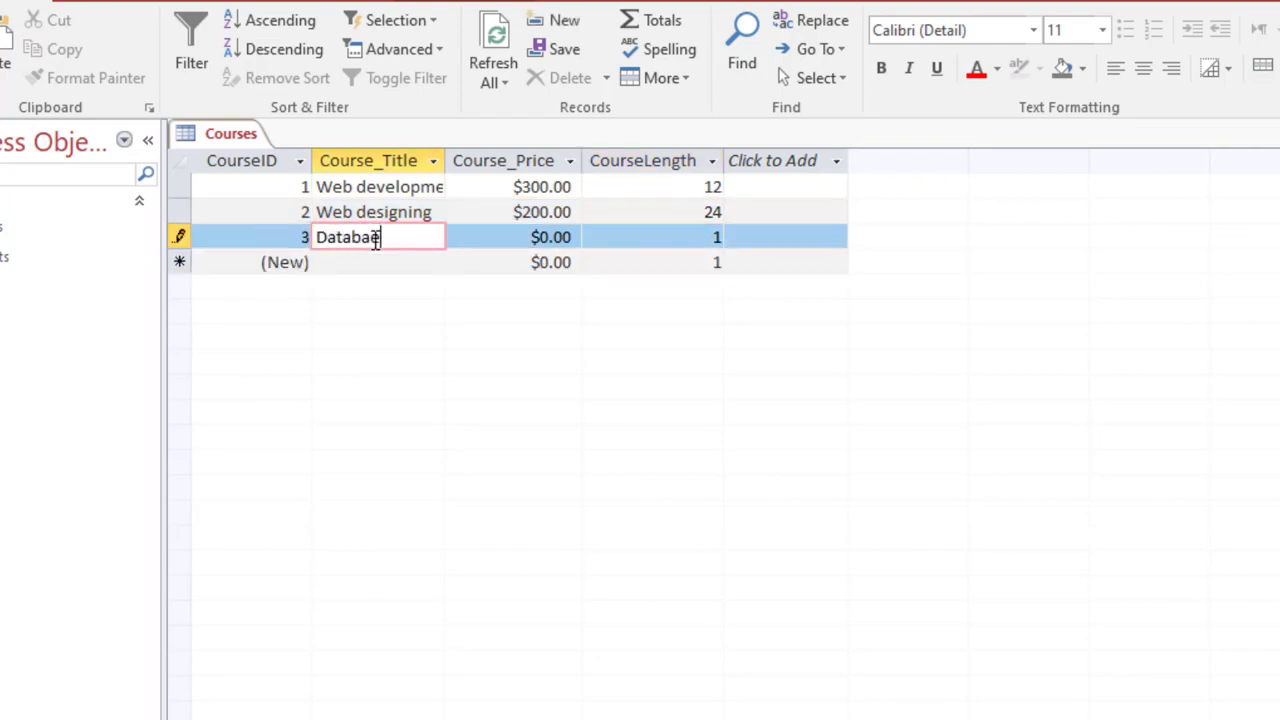
pyautogui.write(' a')
pyautogui.press('BackSpace')
pyautogui.write('development')
pyautogui.press('Tab')
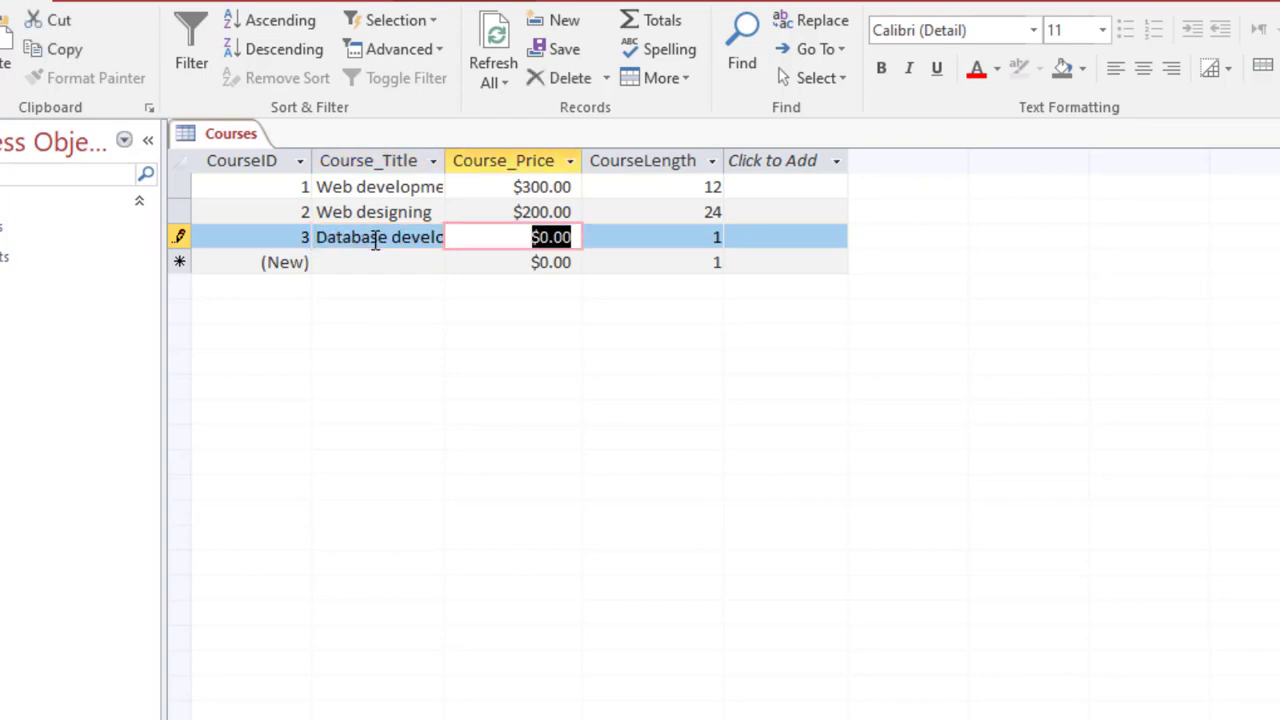
pyautogui.write('400')
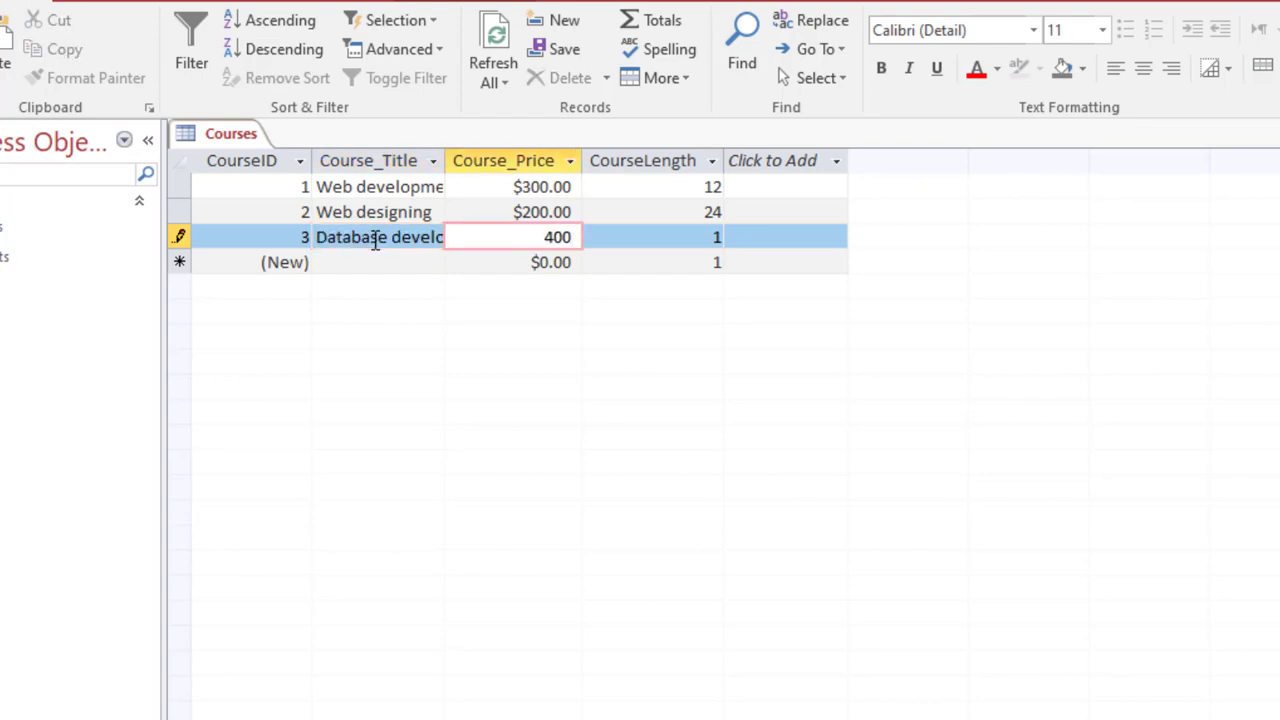
pyautogui.press('Tab')
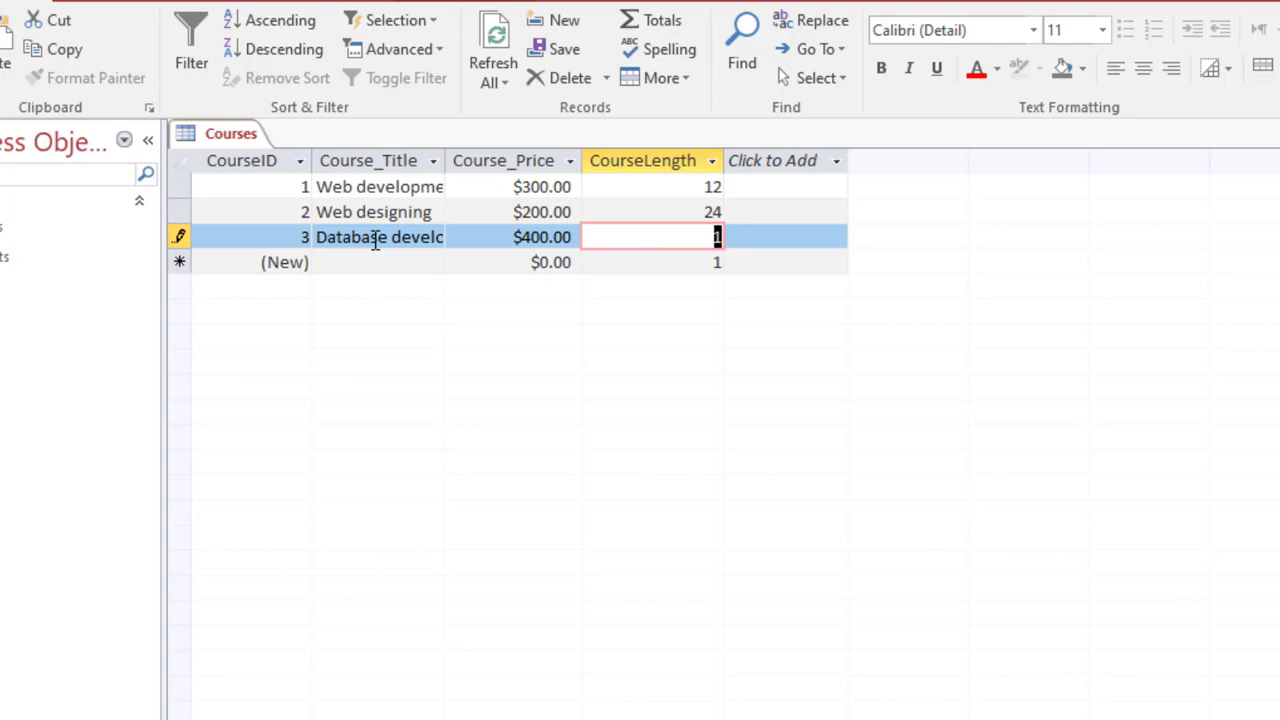
pyautogui.write('6')
pyautogui.click(369, 266)
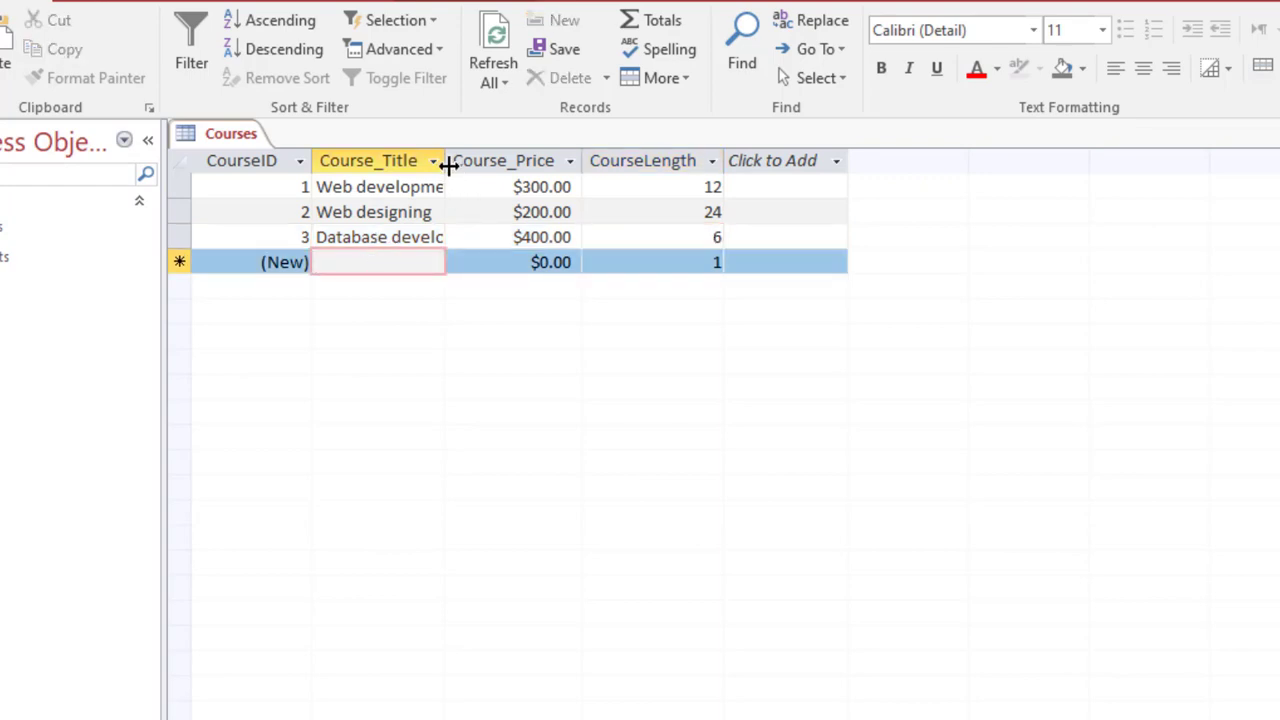
# Step: Add a Digital Marketing course priced at $1,000.00, widening the Course_Title column
pyautogui.doubleClick(446, 166)
pyautogui.write('Digit')
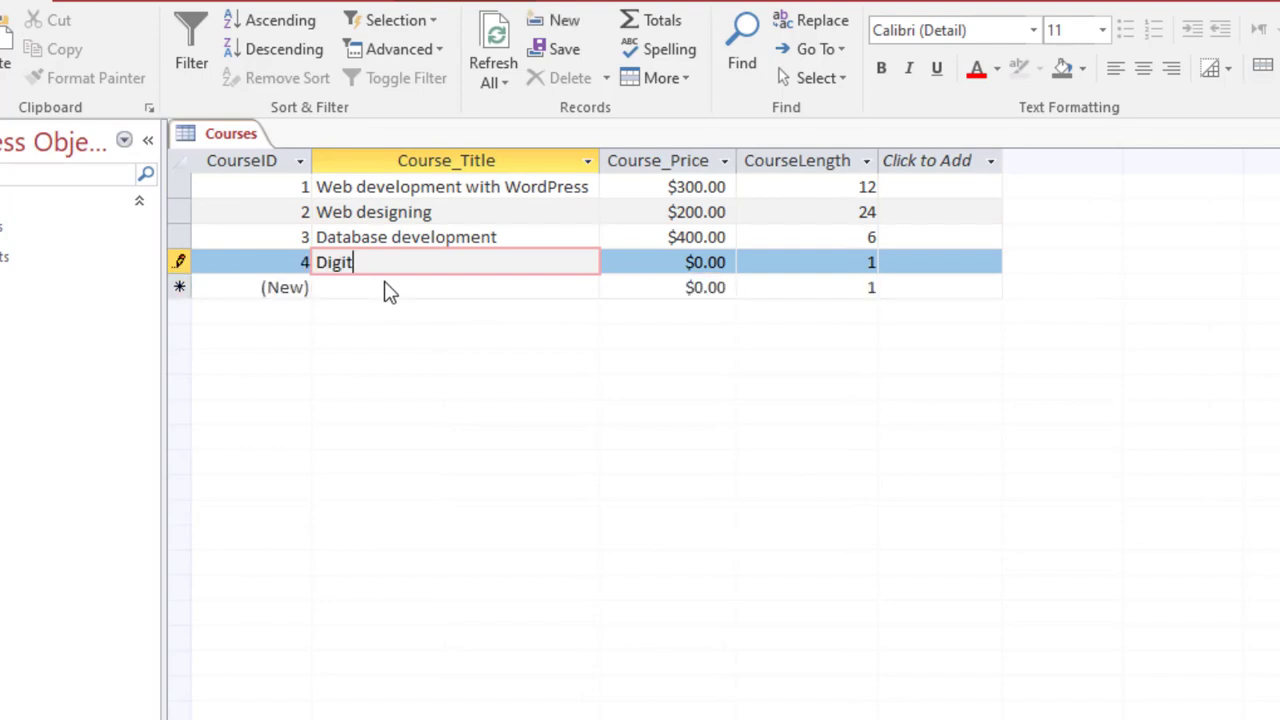
pyautogui.write('al Marketing')
pyautogui.press('Tab')
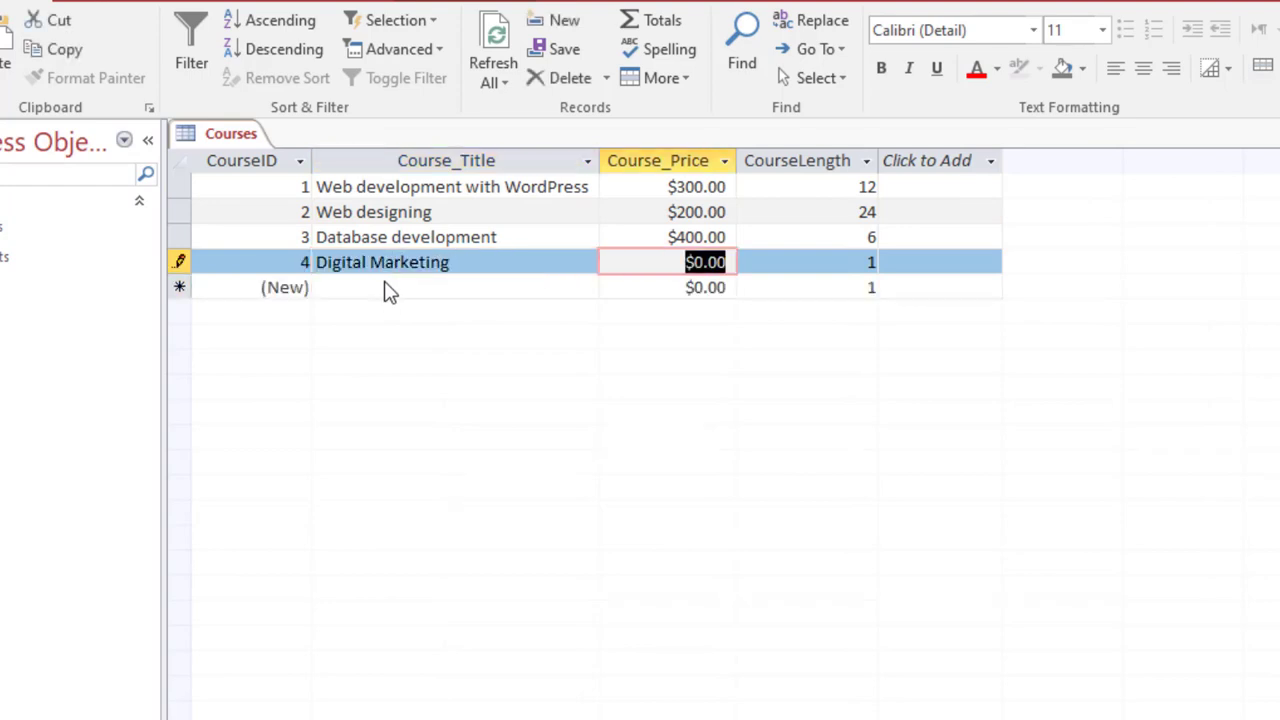
pyautogui.write('130.9')
pyautogui.press('Tab')
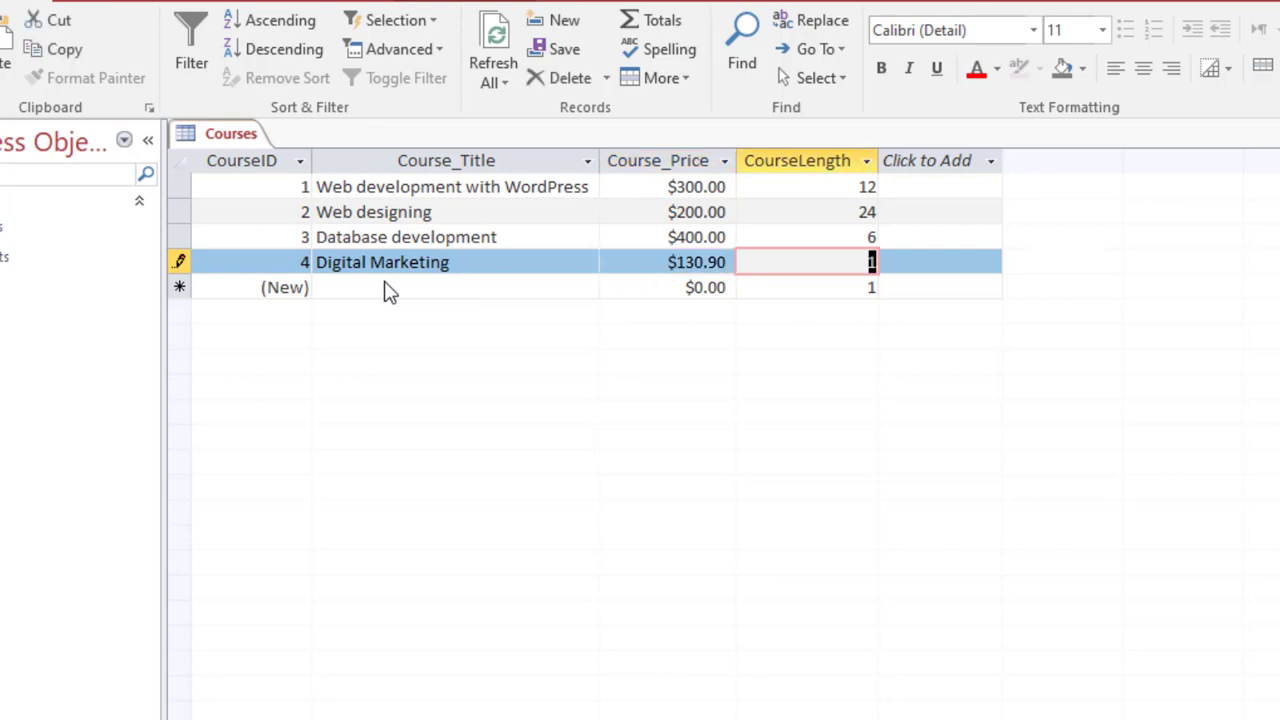
pyautogui.click(670, 262)
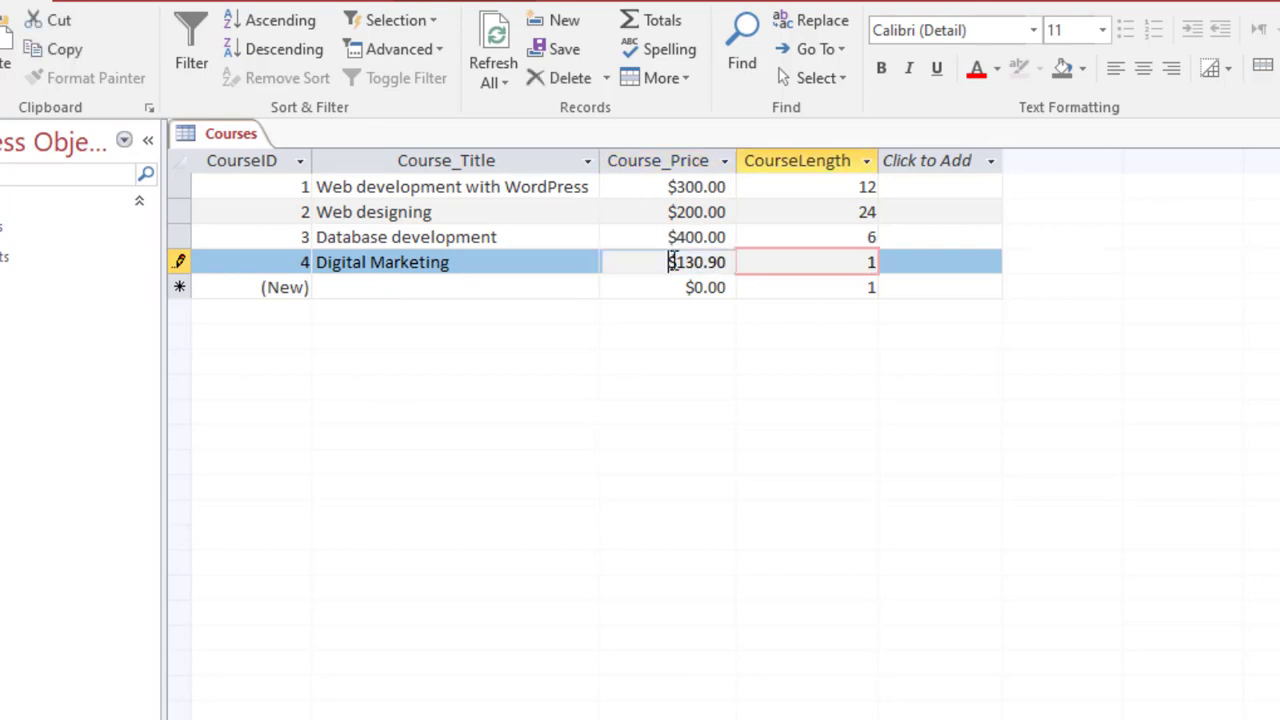
pyautogui.moveTo(670, 262); pyautogui.dragTo(814, 249)
pyautogui.write('1000')
pyautogui.press('Tab')
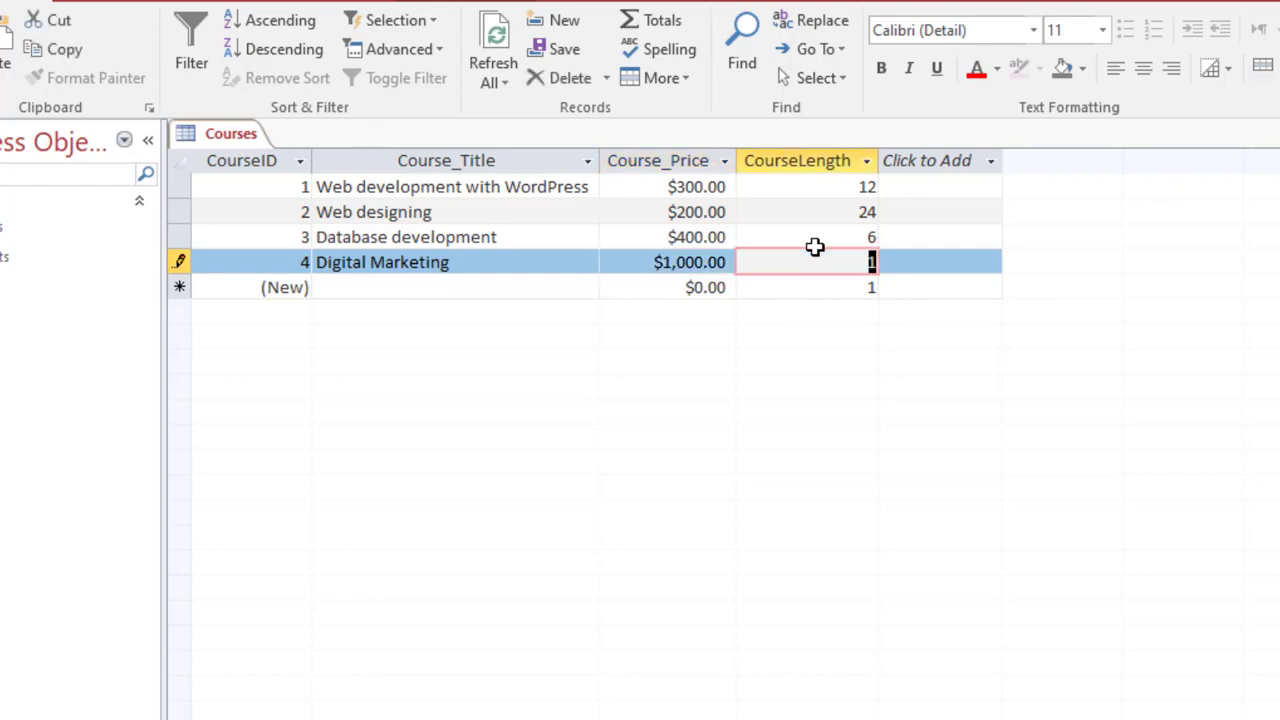
# Step: Change Web designing's price to $1,200.00 and Digital Marketing's length to 7, then refresh
pyautogui.moveTo(662, 212); pyautogui.dragTo(863, 186)
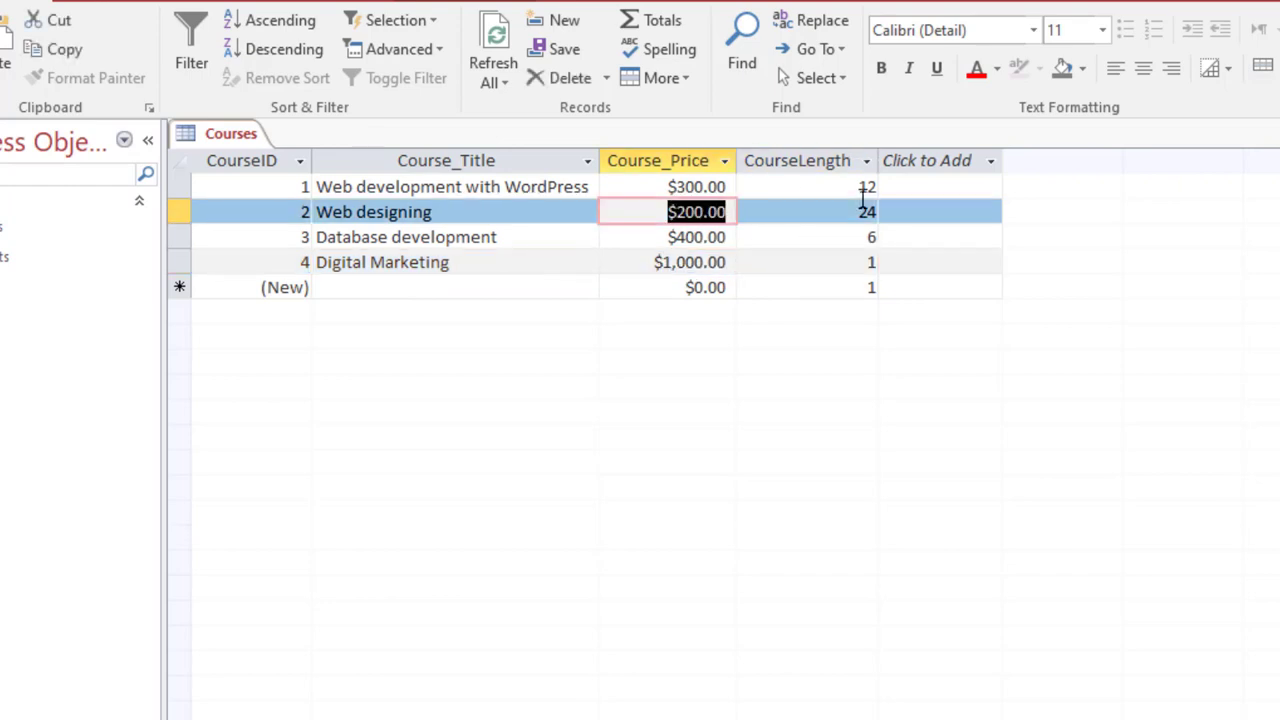
pyautogui.write('1200')
pyautogui.press('Tab')
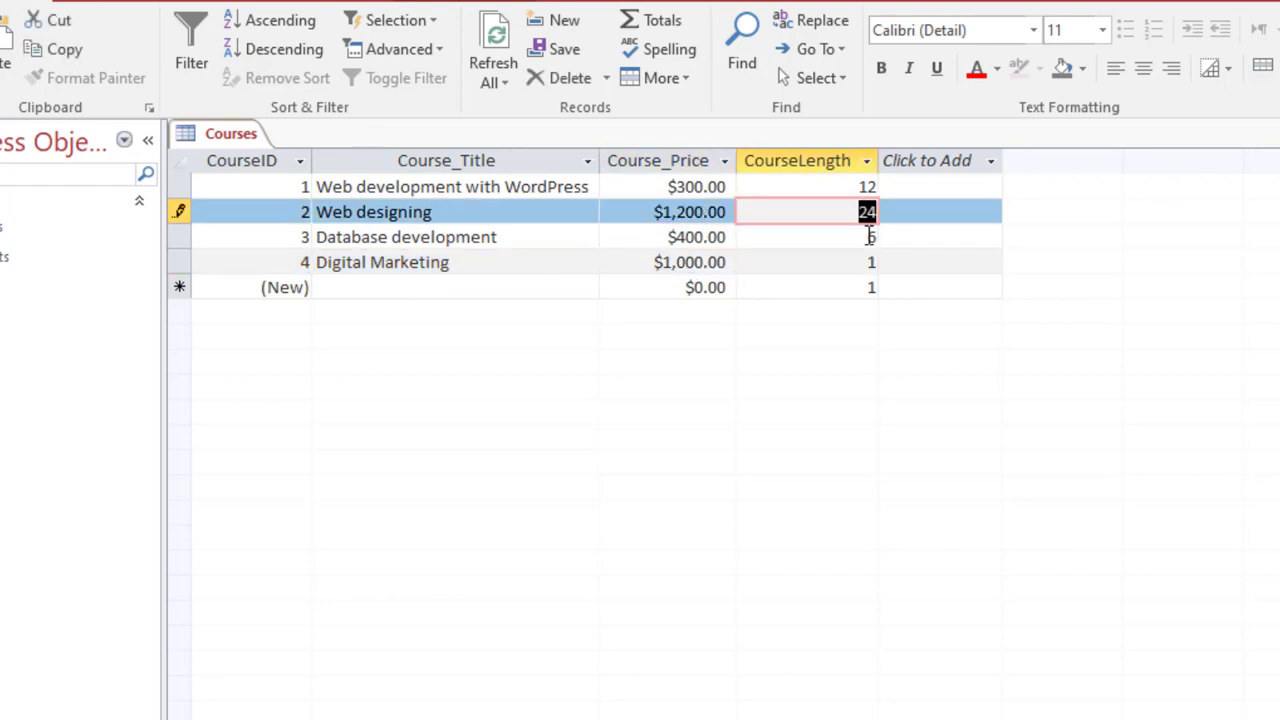
pyautogui.click(866, 262)
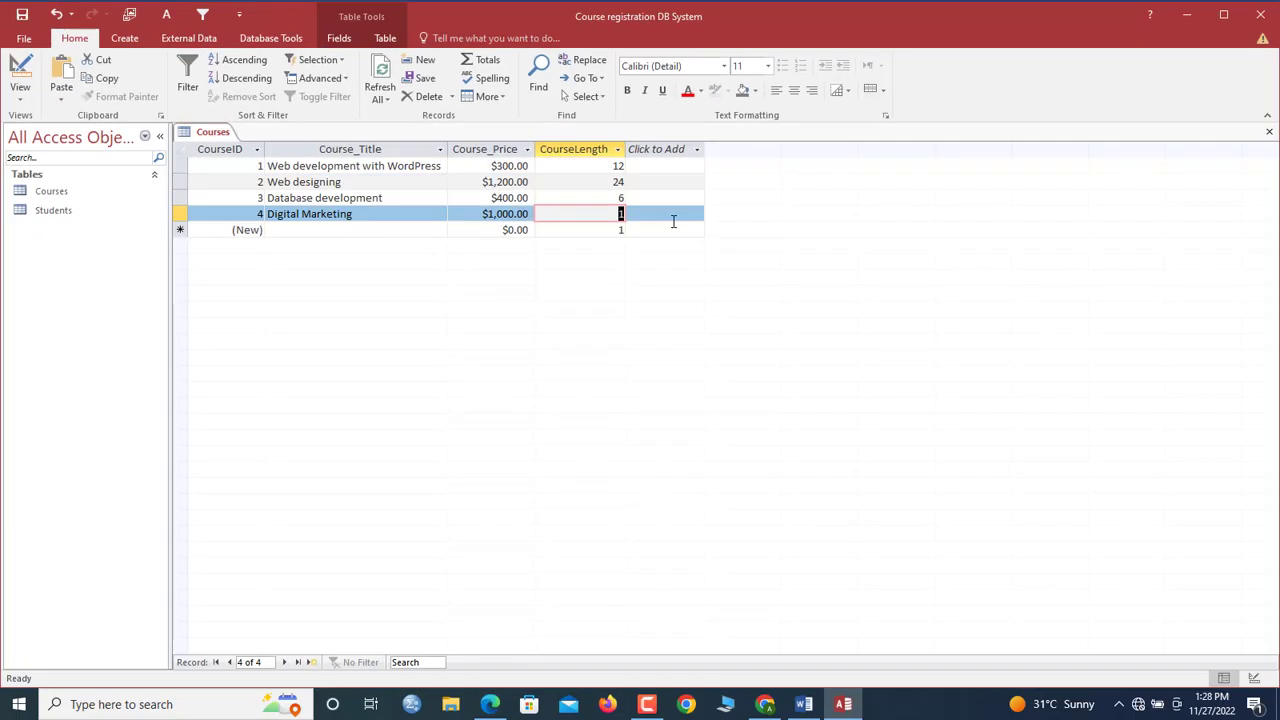
pyautogui.write('7')
pyautogui.click(370, 230)
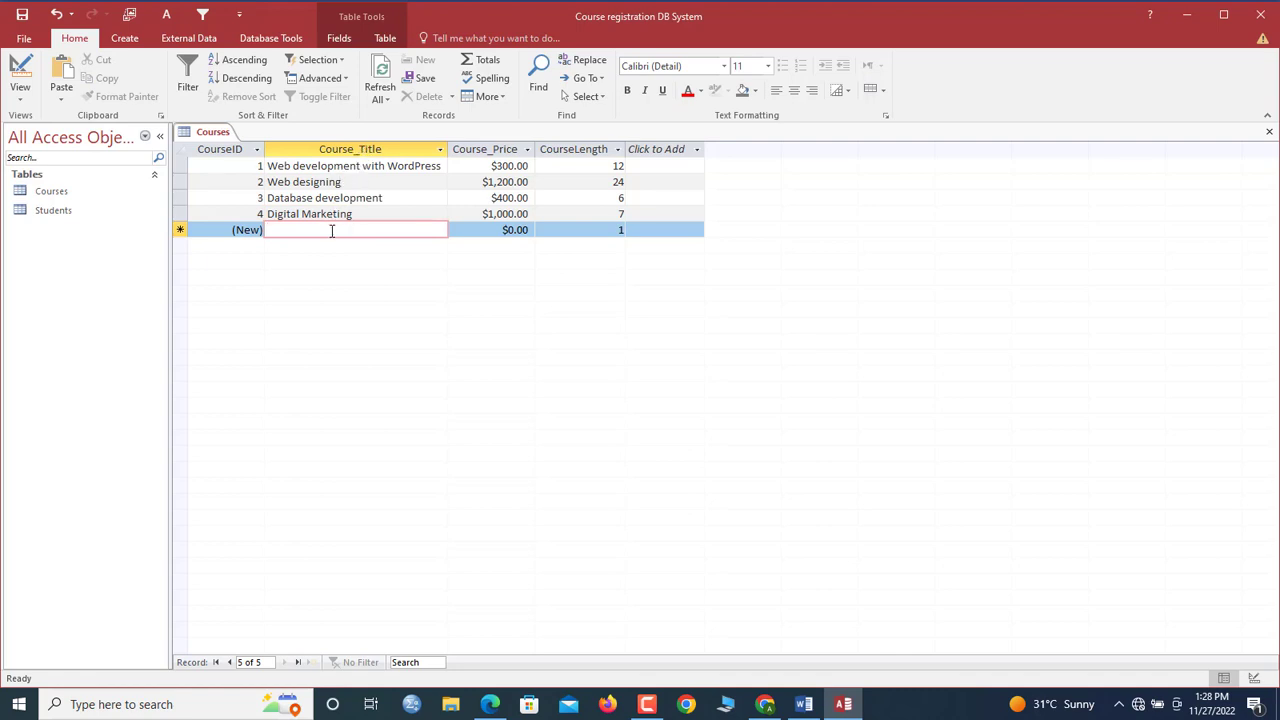
pyautogui.click(381, 70)
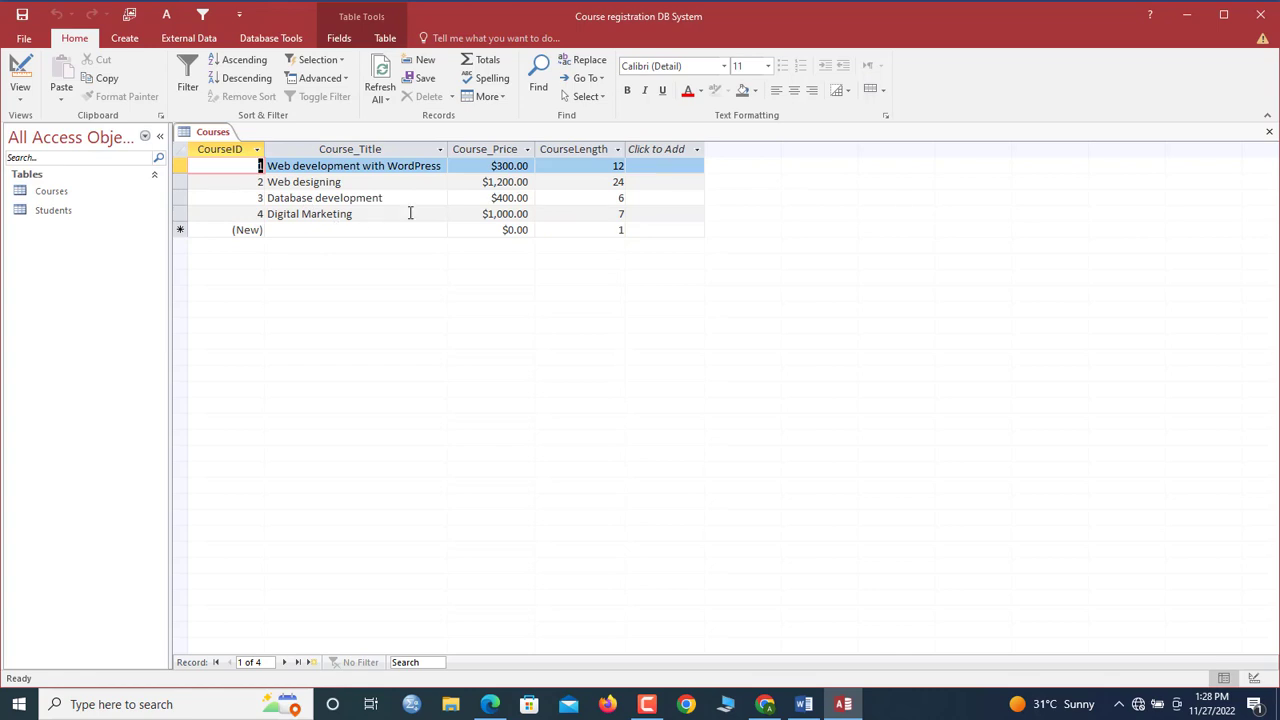
# Step: Save and close the Courses table
pyautogui.rightClick(210, 132)
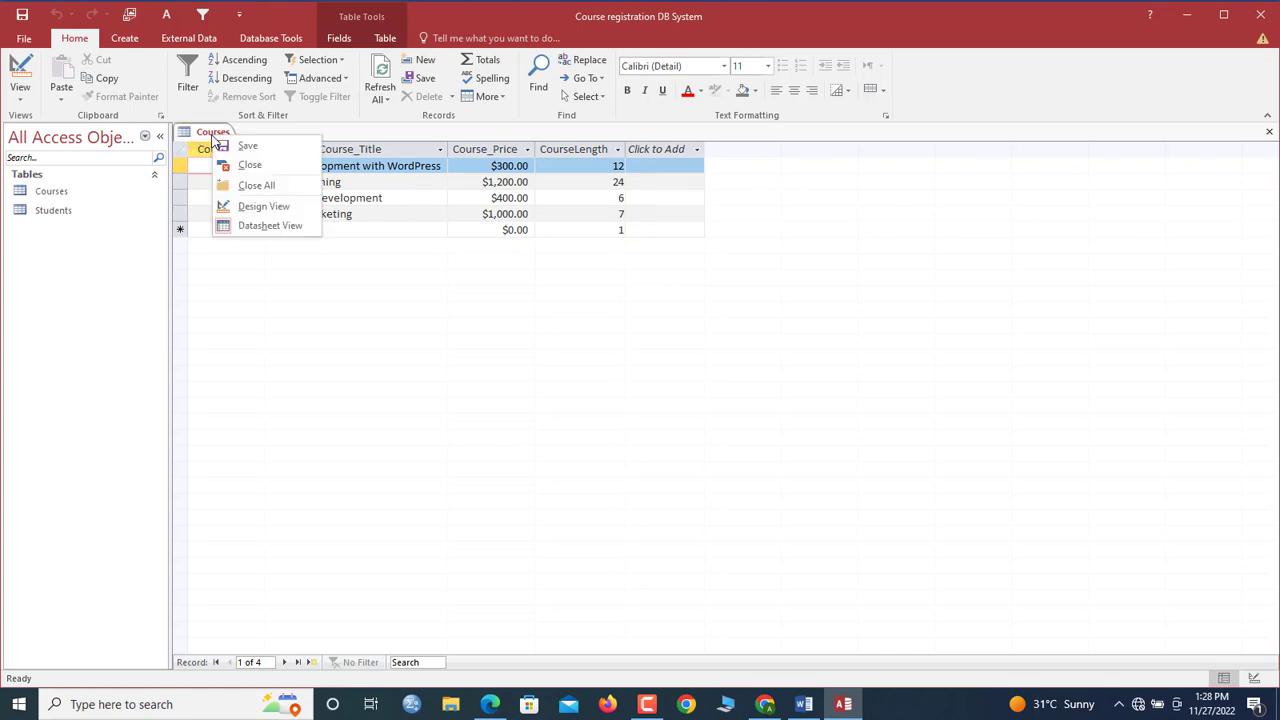
pyautogui.click(221, 142)
pyautogui.rightClick(214, 136)
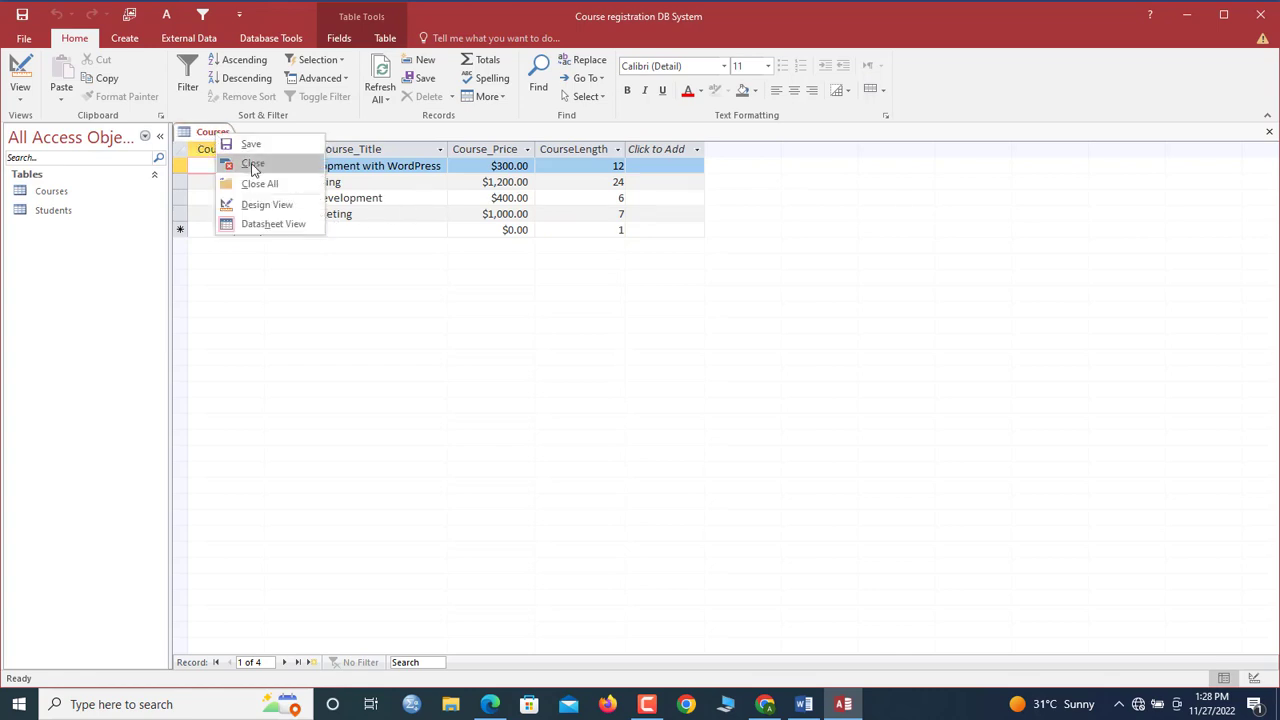
pyautogui.click(253, 165)
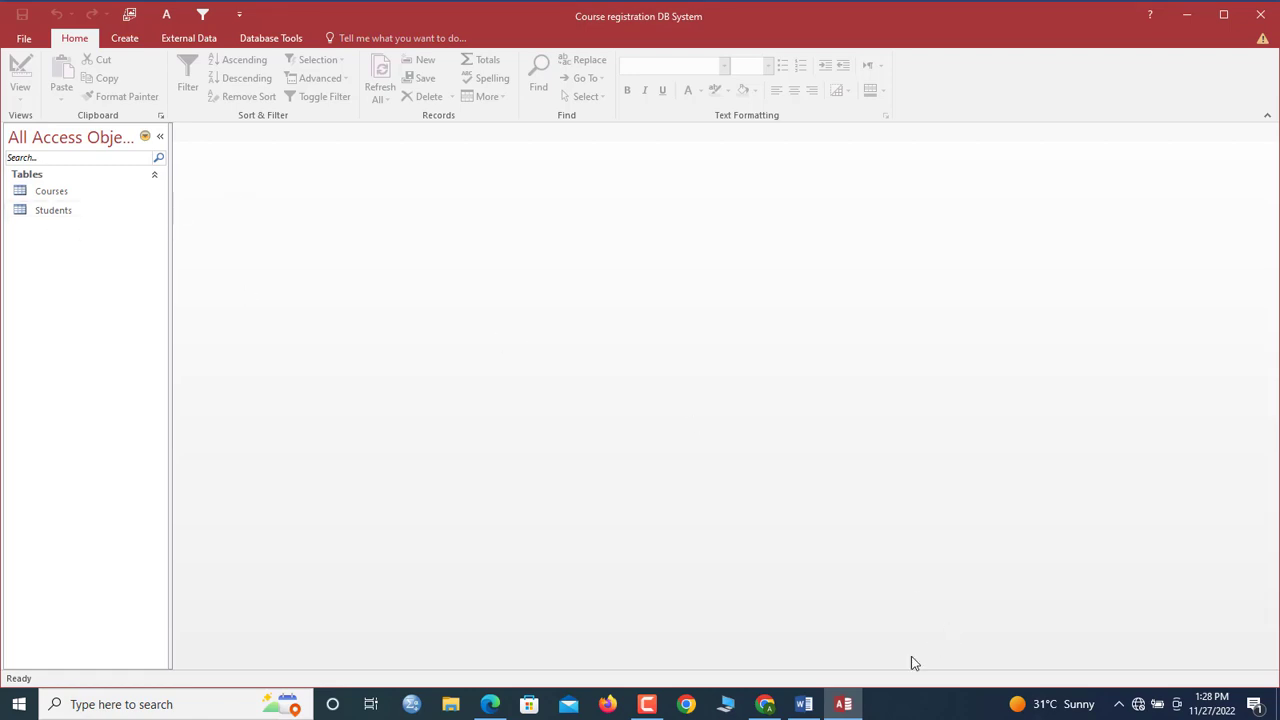
# Step: Review the planned-tables outline in Word, then return to Access
pyautogui.click(806, 705)
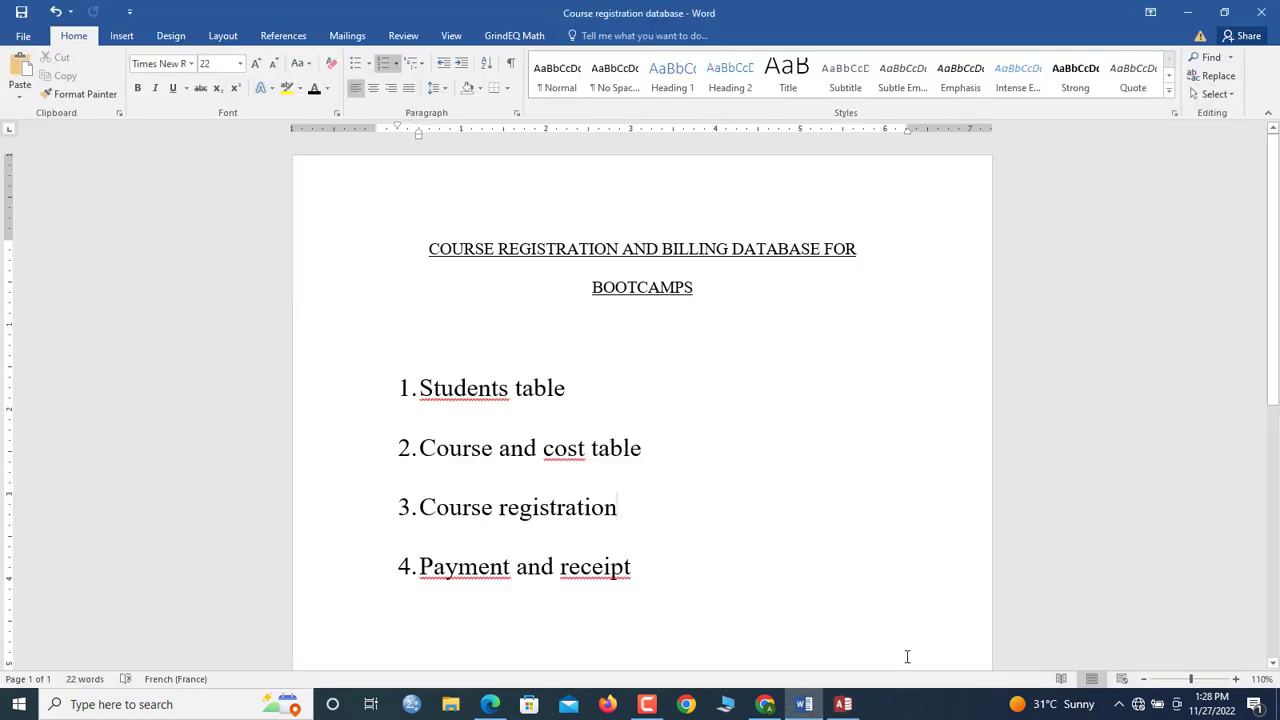
pyautogui.moveTo(857, 712)
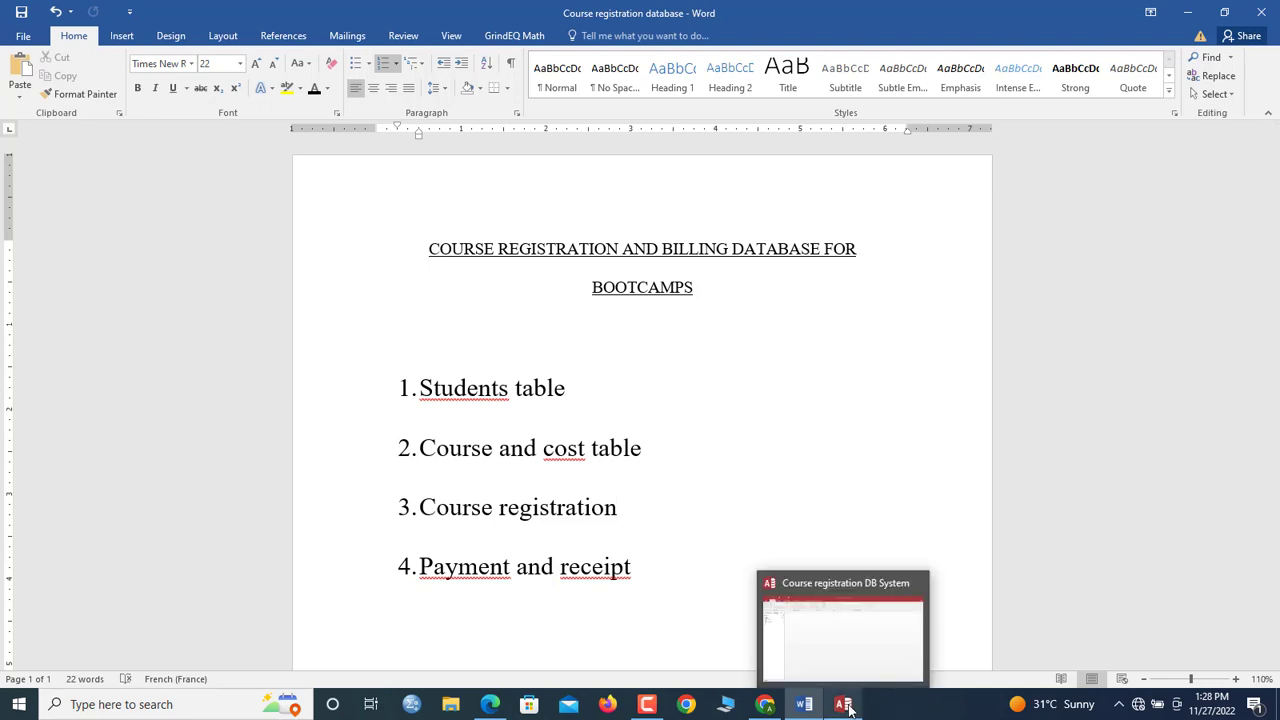
pyautogui.click(831, 662)
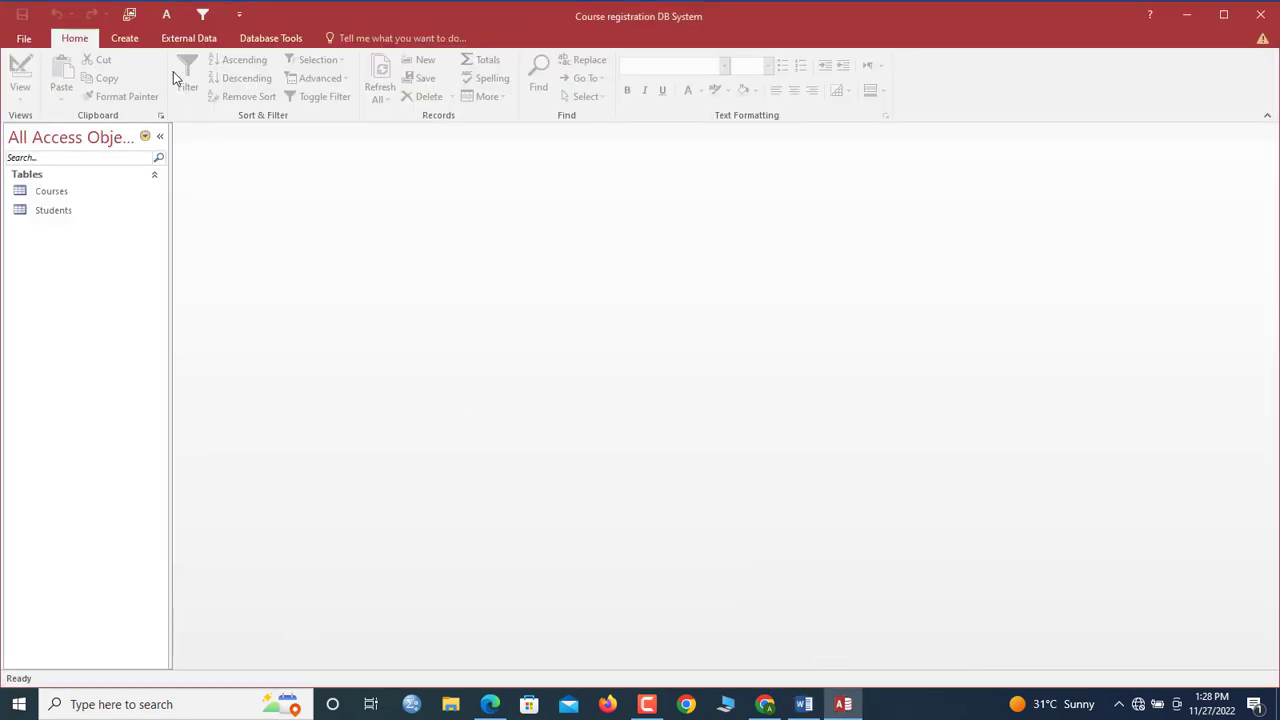
pyautogui.click(134, 42)
# Step: In a new Table Design, add Registration_ID as an AutoNumber field and make it the primary key
pyautogui.click(118, 88)
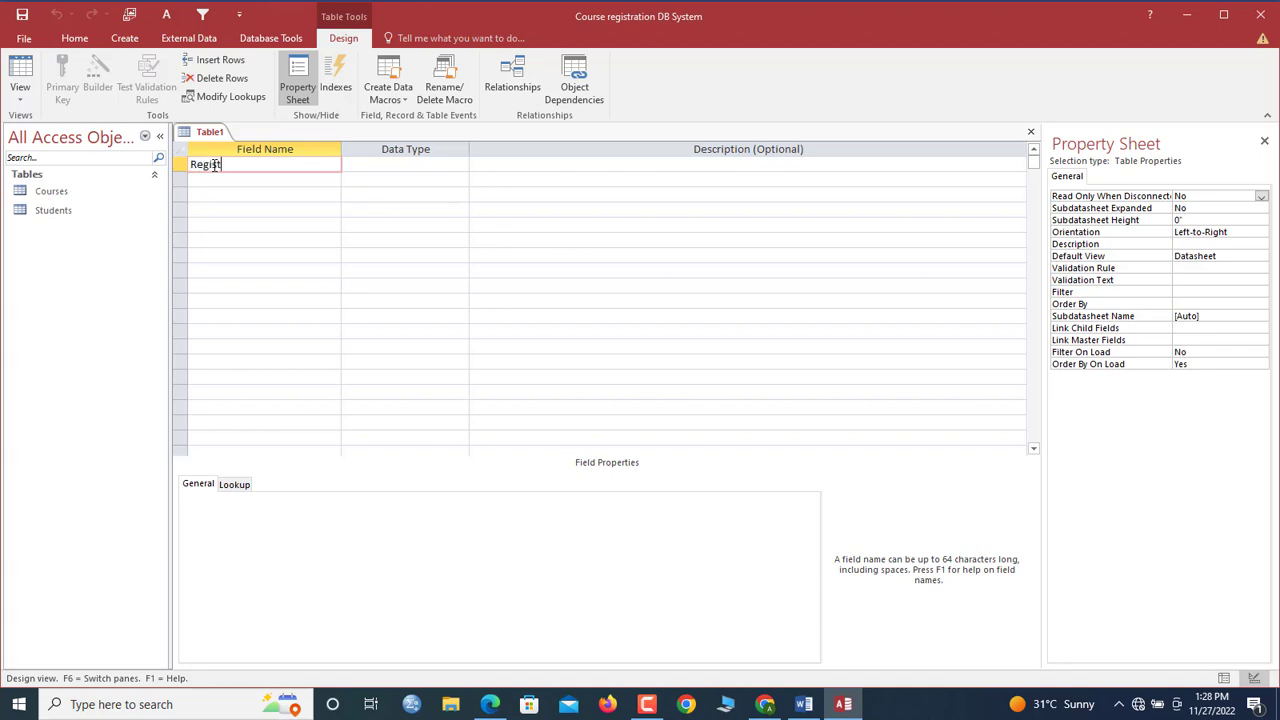
pyautogui.write('Registration_ID')
pyautogui.press('Tab')
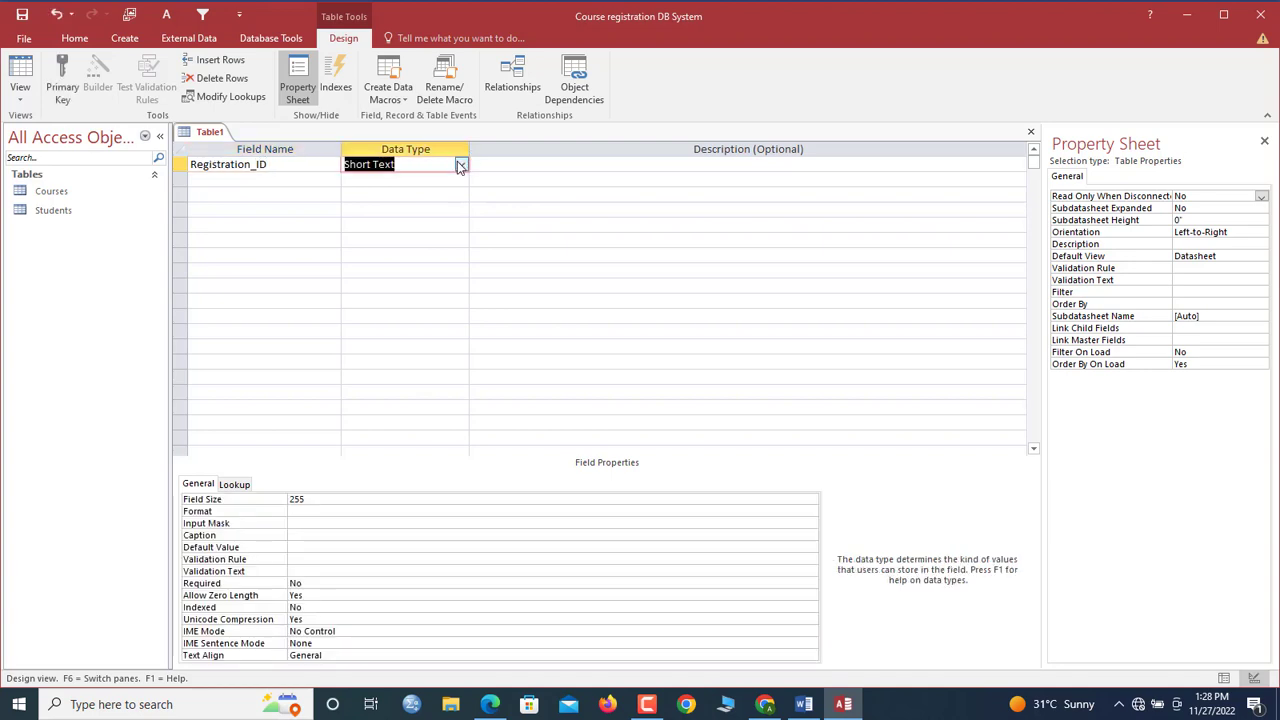
pyautogui.click(461, 165)
pyautogui.write('au')
pyautogui.press('Tab')
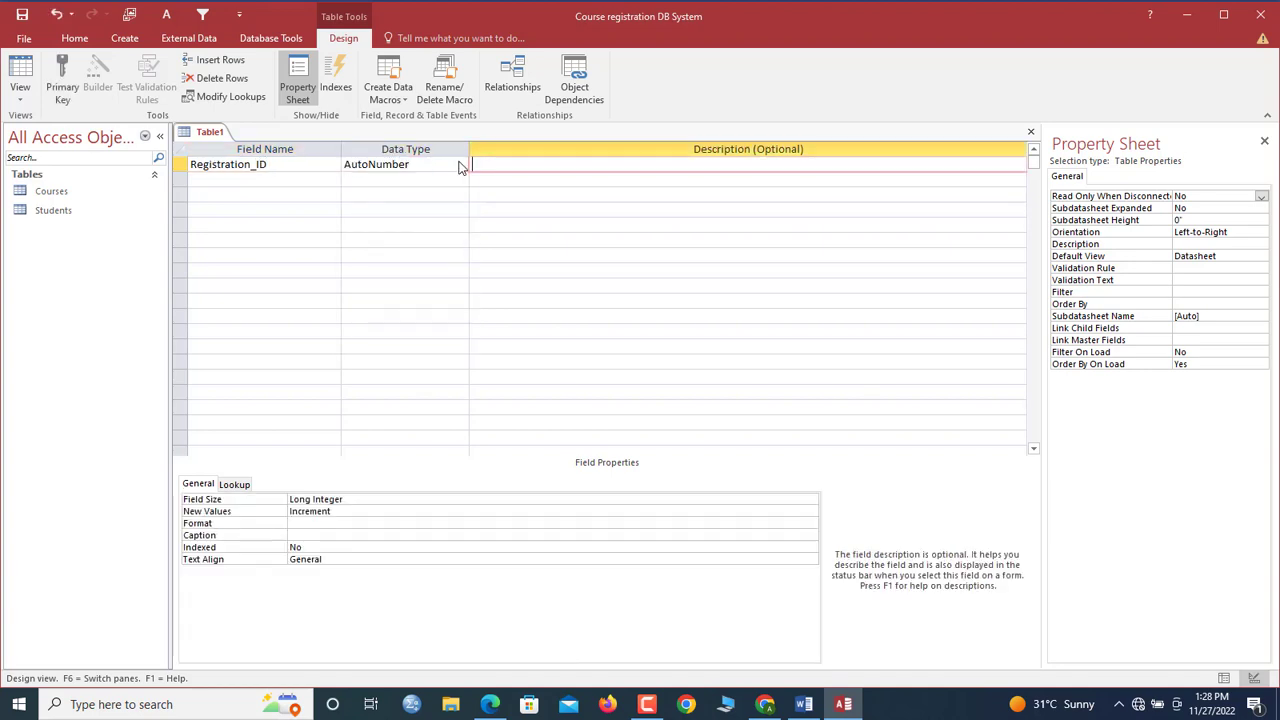
pyautogui.click(177, 164)
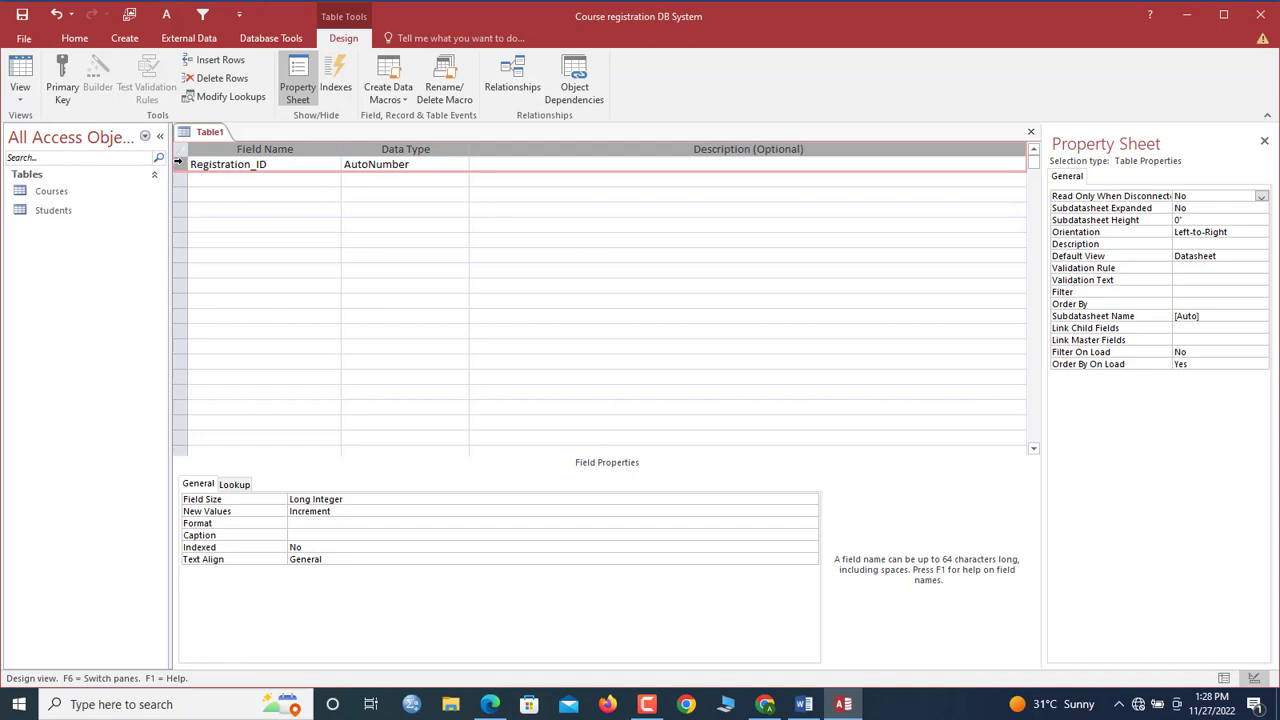
pyautogui.click(58, 87)
pyautogui.click(227, 180)
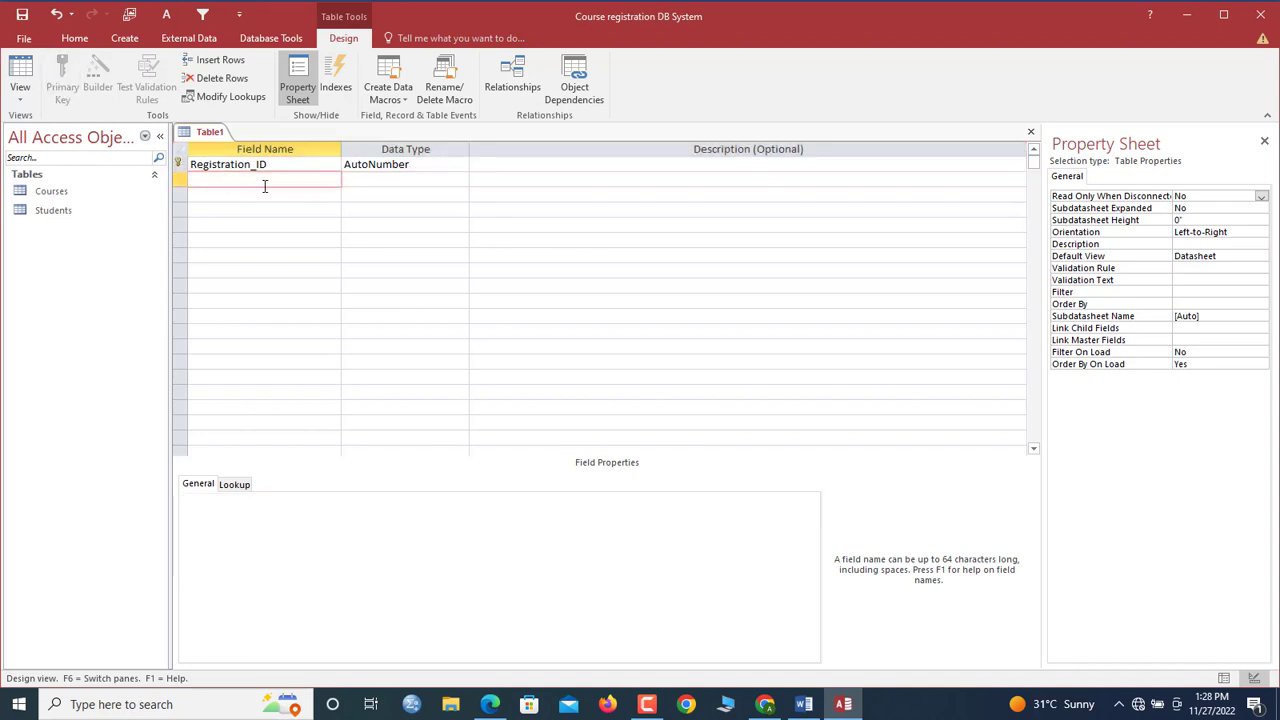
pyautogui.click(80, 212)
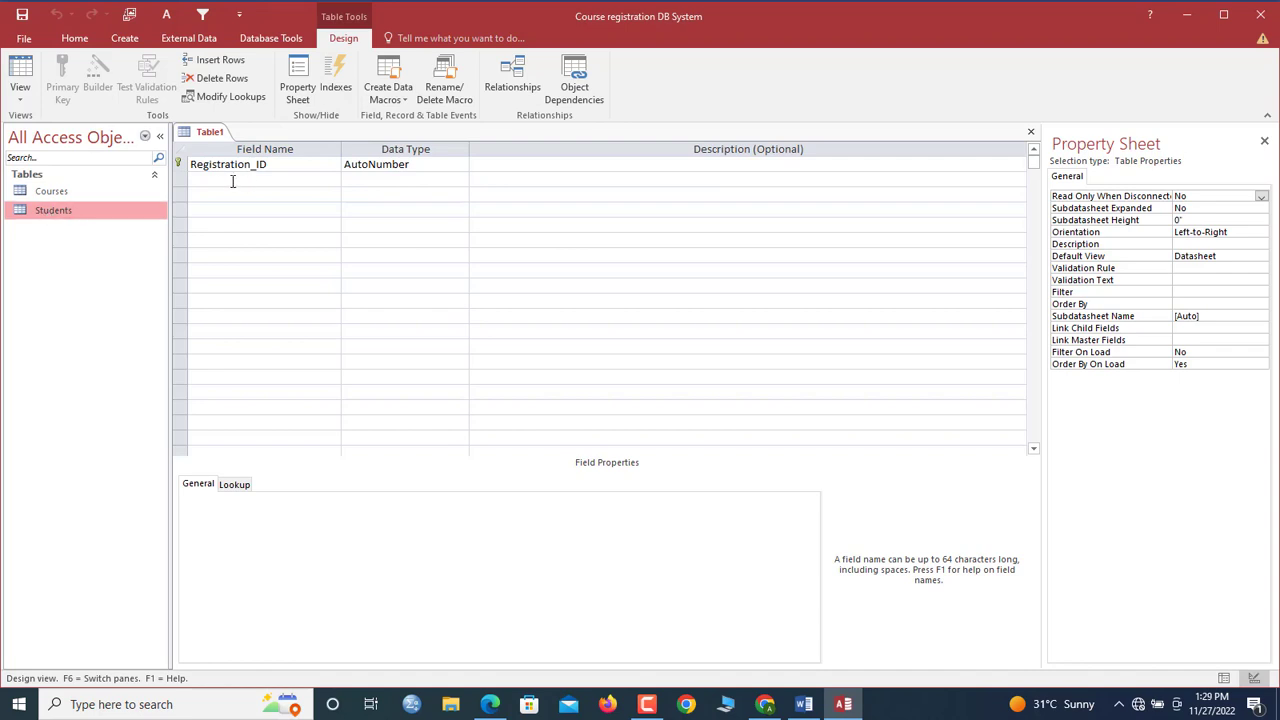
# Step: Open the Students table to check its StudentID column, then close it
pyautogui.click(229, 178)
pyautogui.click(113, 210)
pyautogui.doubleClick(113, 210)
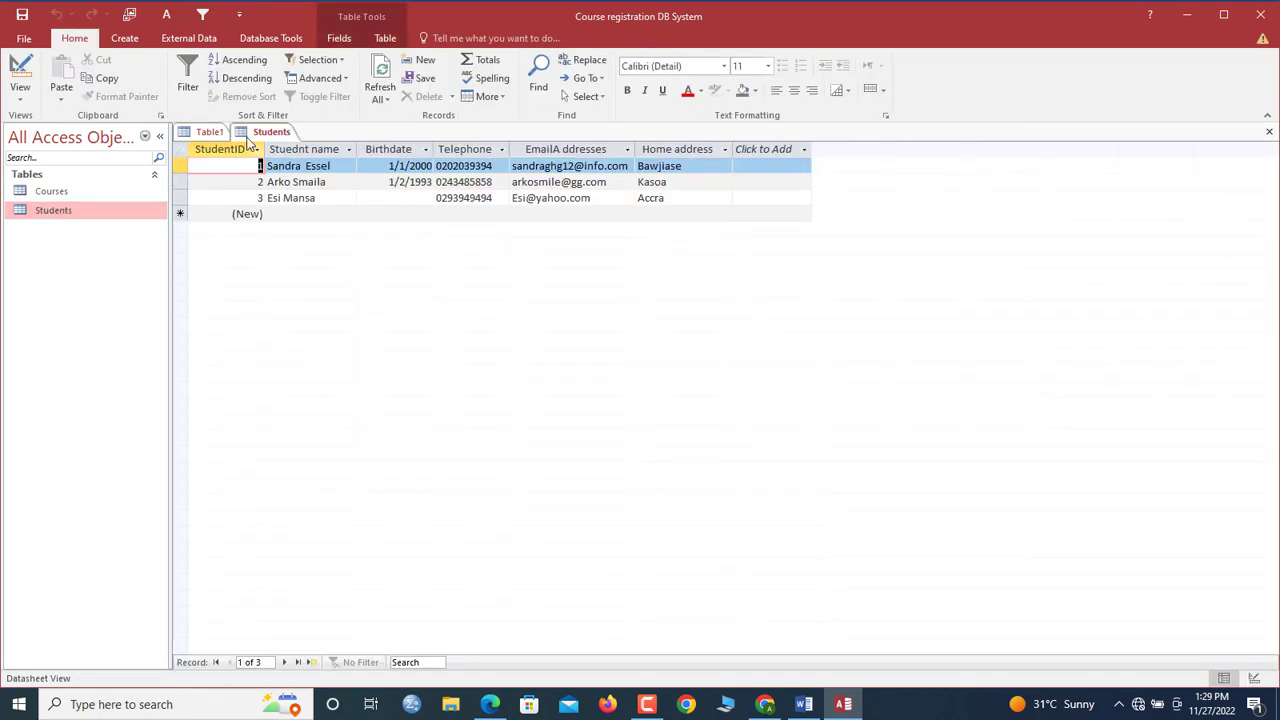
pyautogui.click(227, 150)
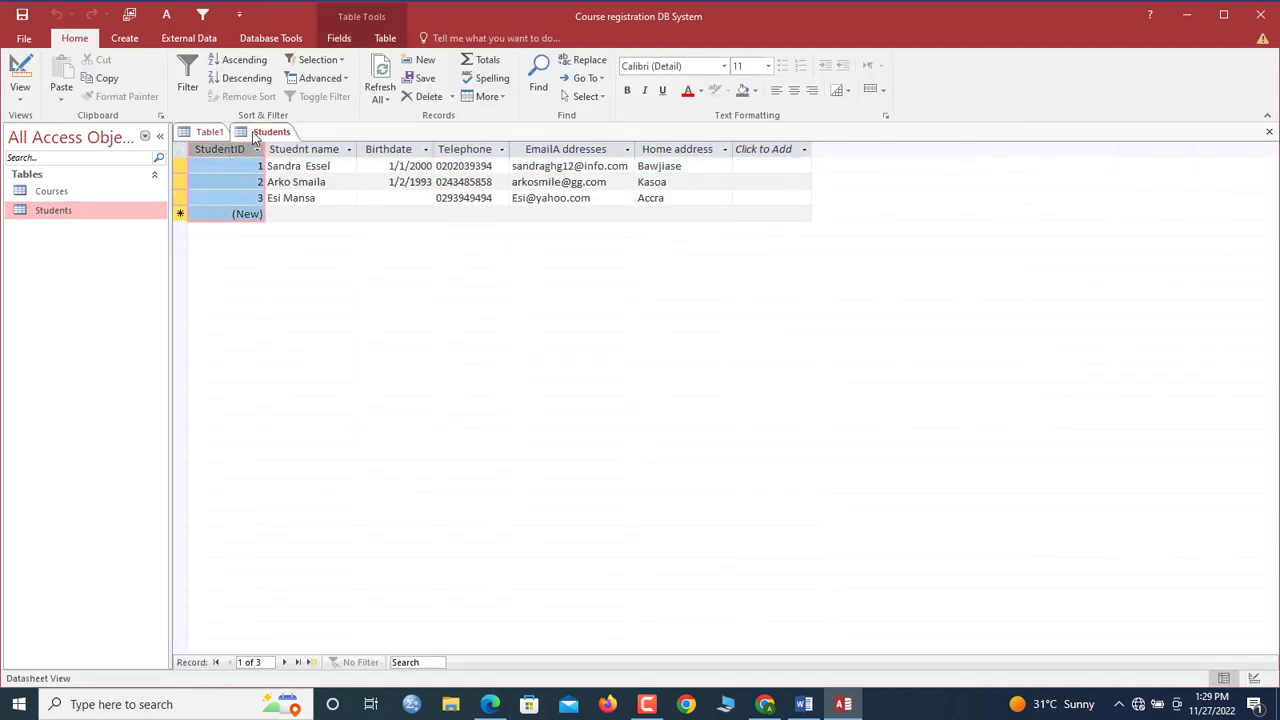
pyautogui.rightClick(257, 132)
pyautogui.click(280, 164)
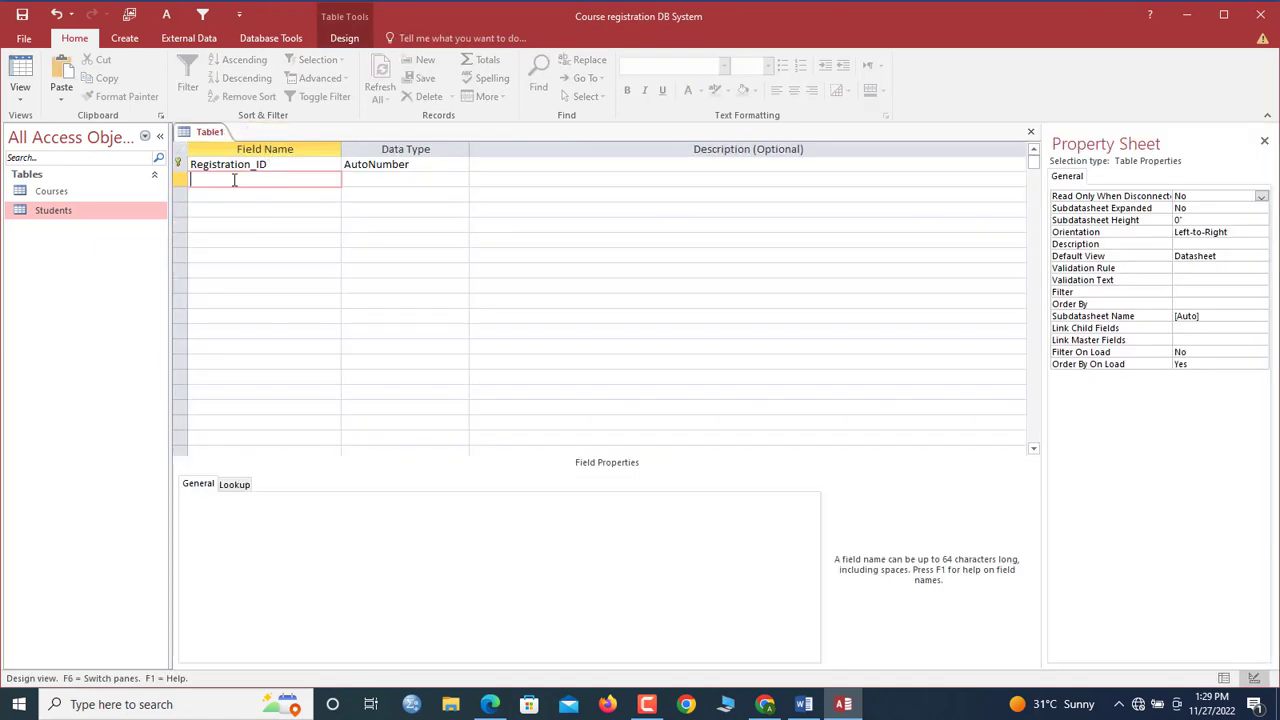
# Step: Begin the second field name 'Student' and recheck StudentID values in Students
pyautogui.write('Student')
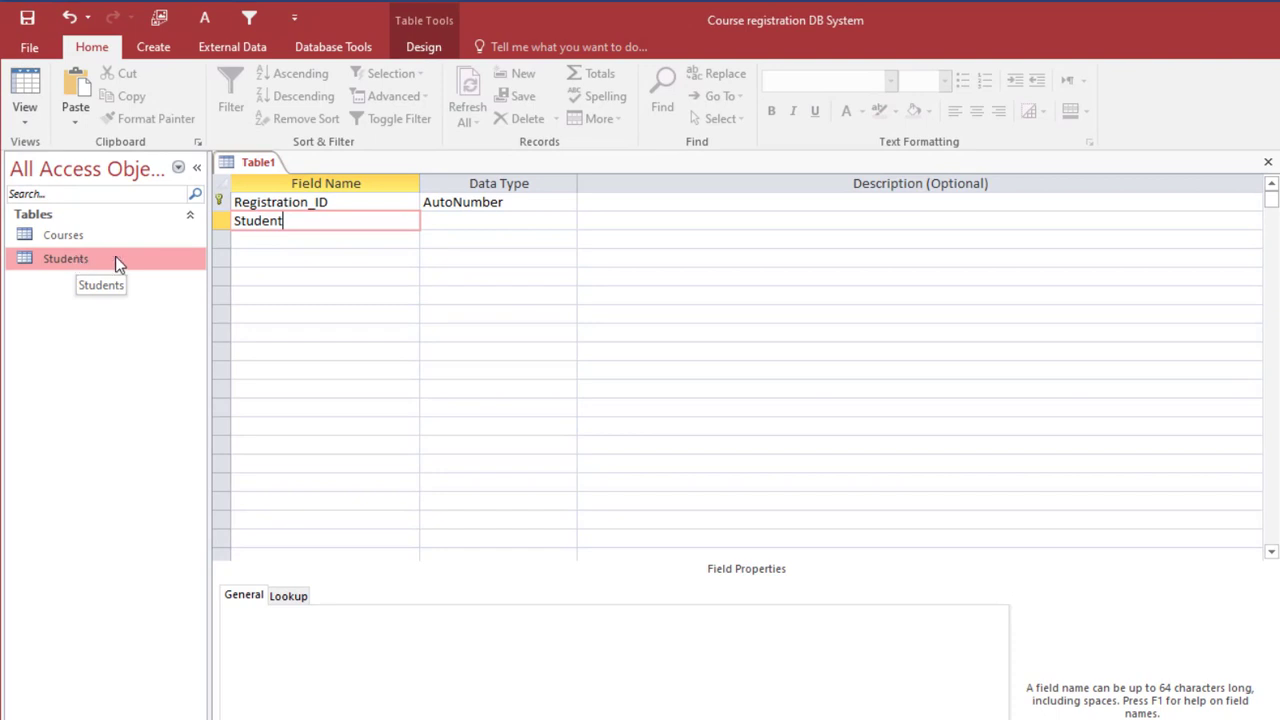
pyautogui.doubleClick(111, 264)
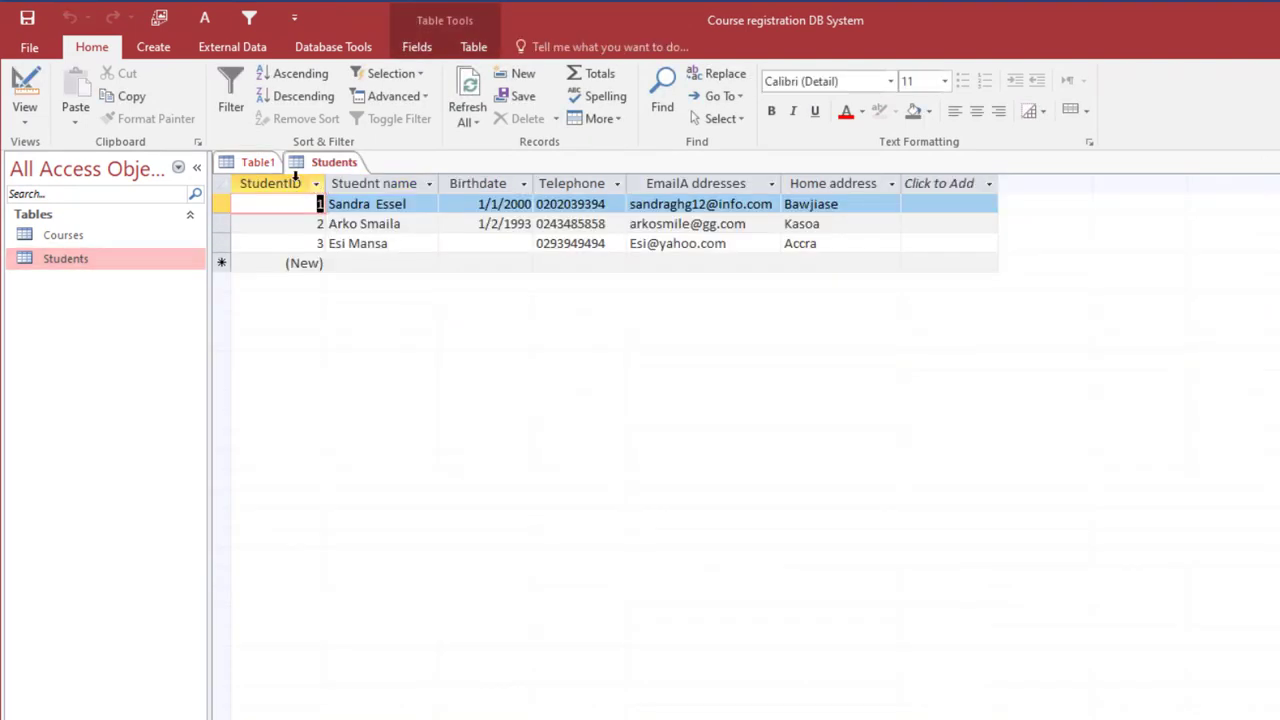
pyautogui.click(275, 184)
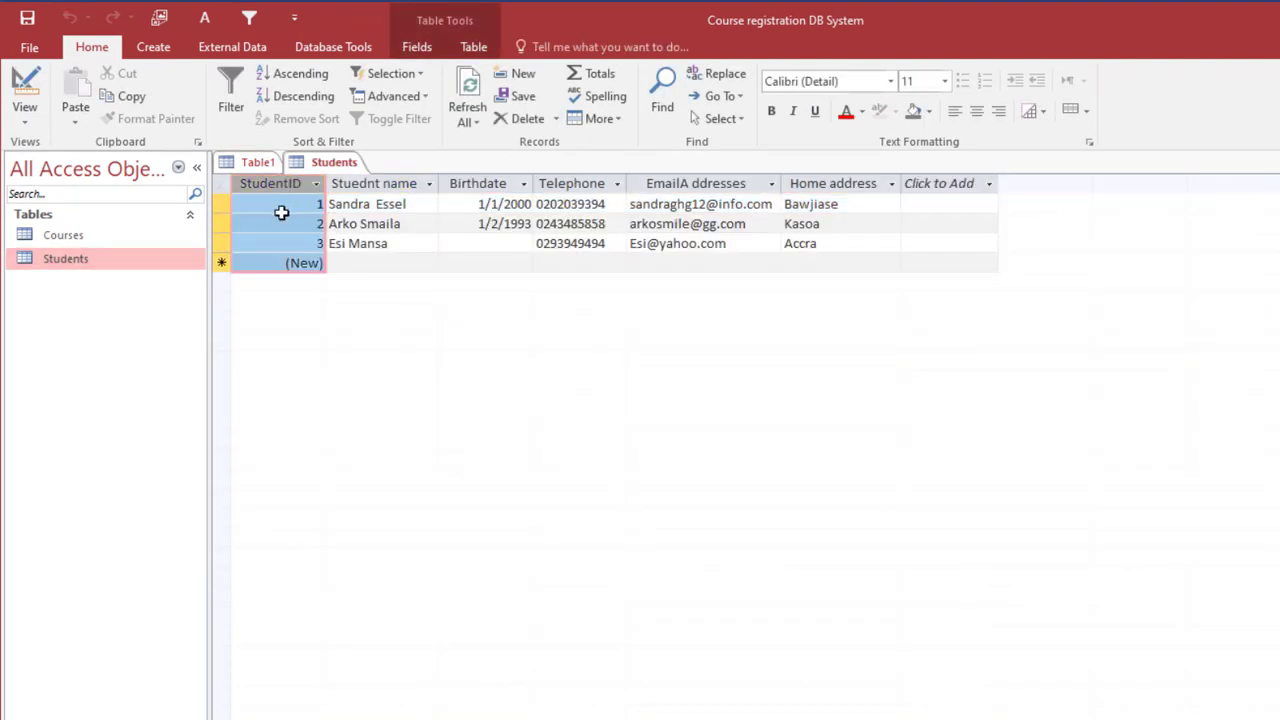
pyautogui.click(283, 204)
pyautogui.click(257, 162)
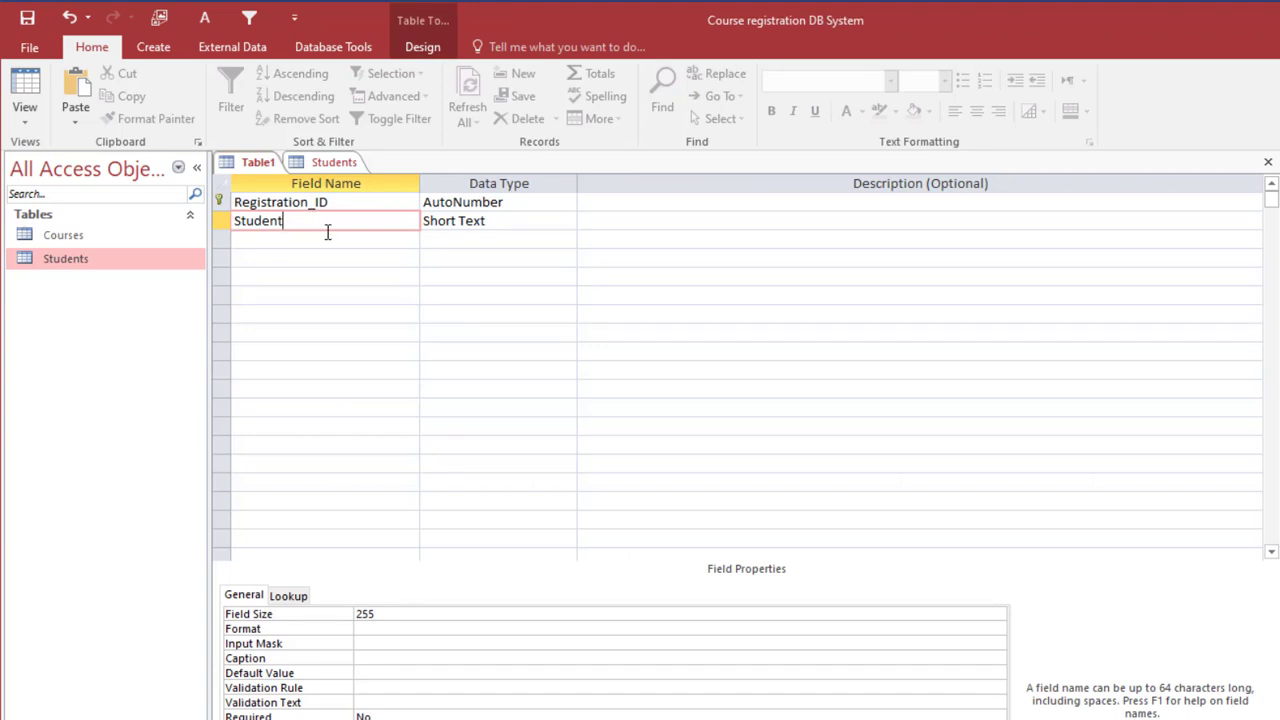
# Step: Complete the second field as StudentID with Number data type and close Students
pyautogui.write('D')
pyautogui.press('Tab')
pyautogui.click(567, 221)
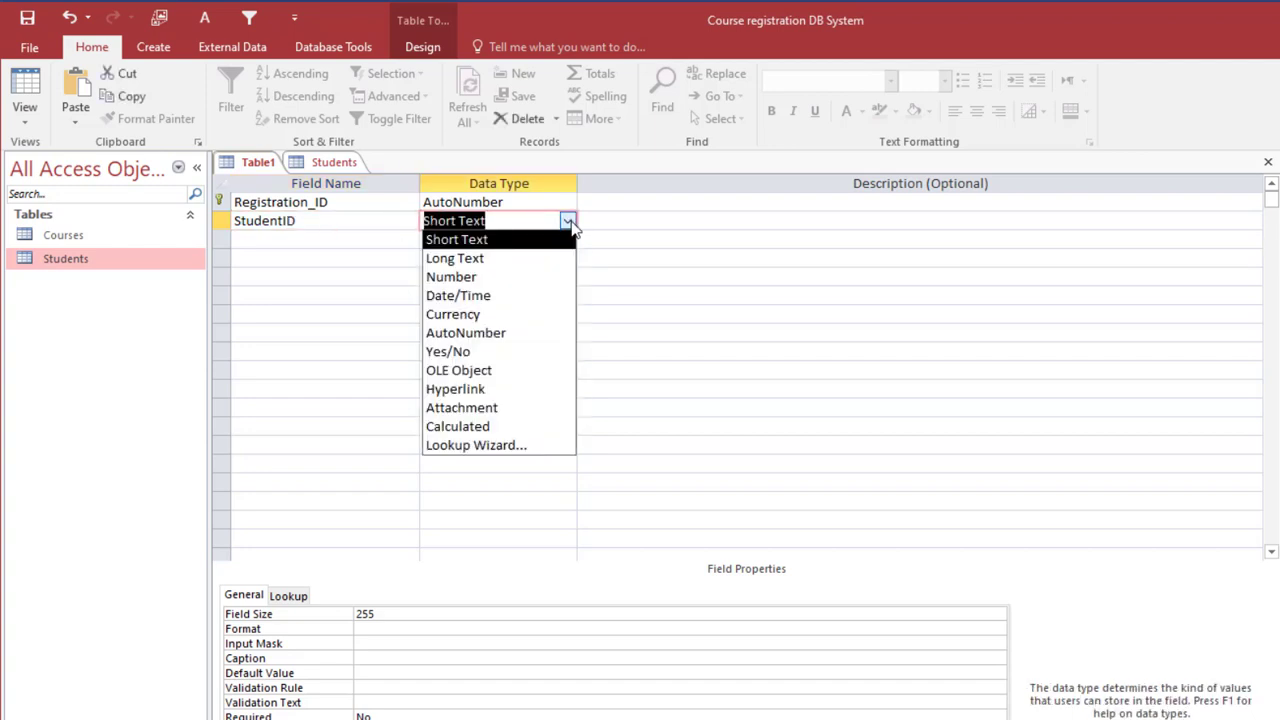
pyautogui.click(494, 280)
pyautogui.click(335, 163)
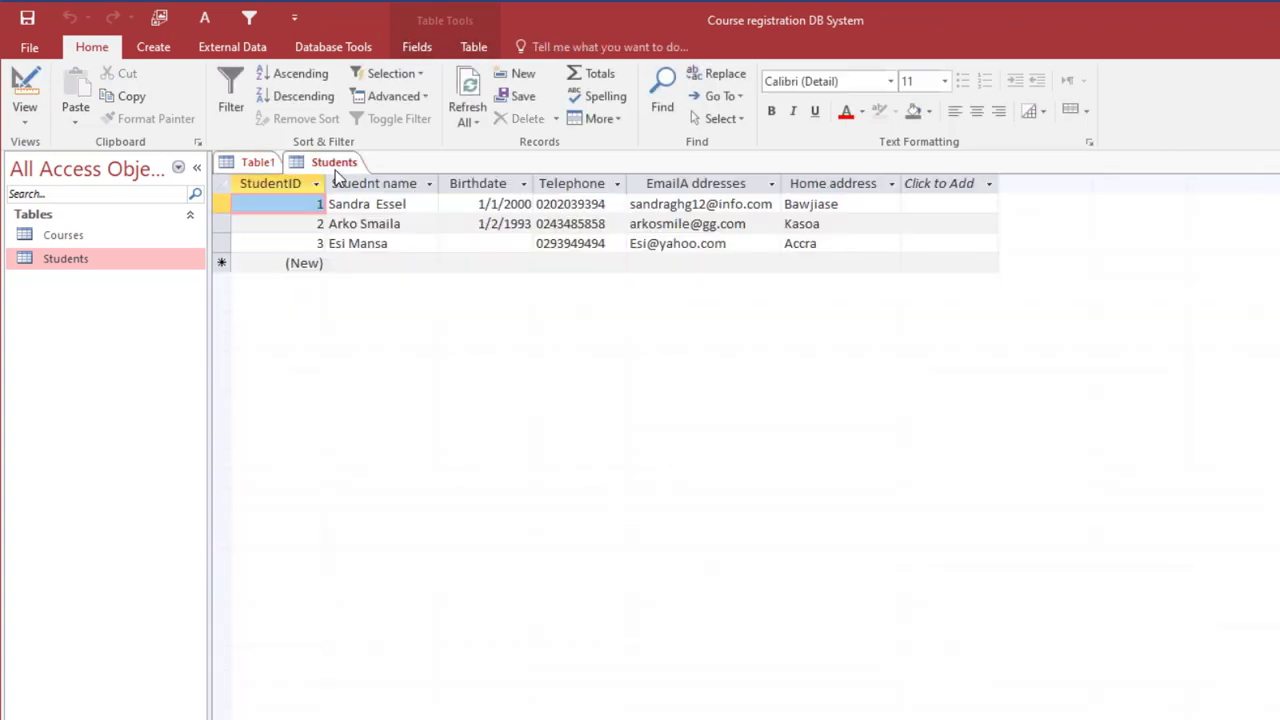
pyautogui.rightClick(336, 166)
pyautogui.click(368, 208)
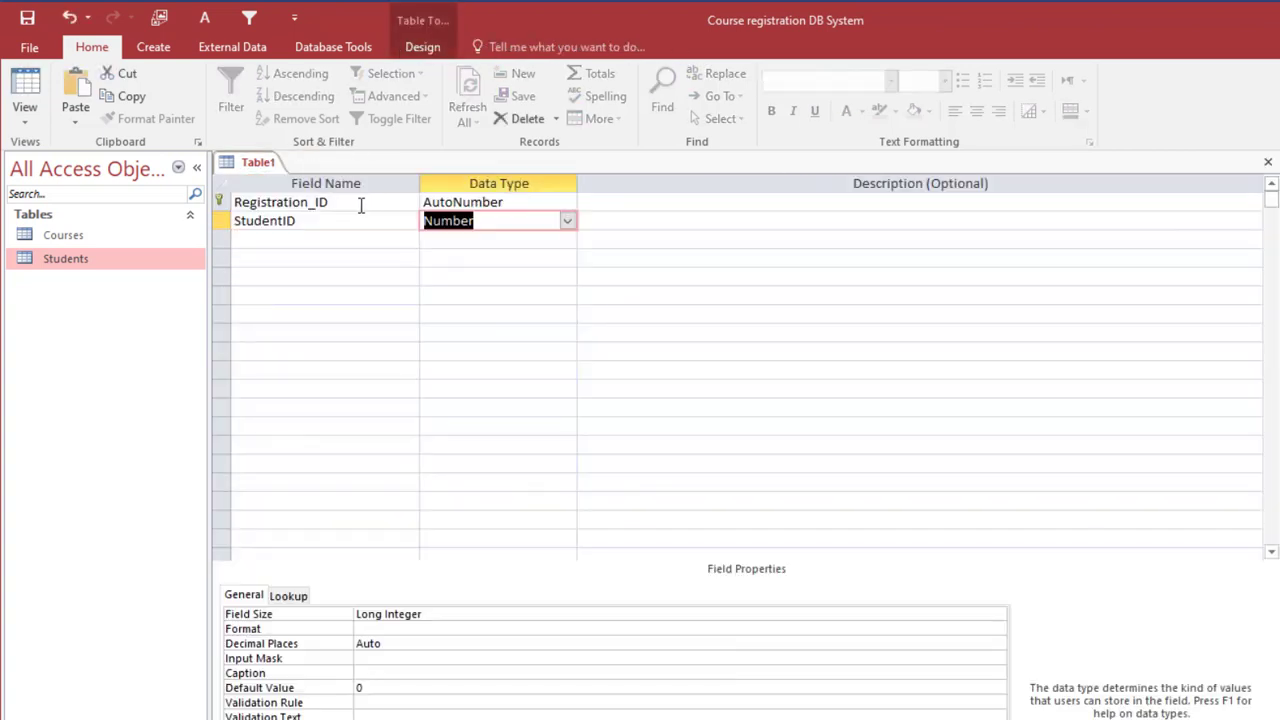
pyautogui.click(259, 238)
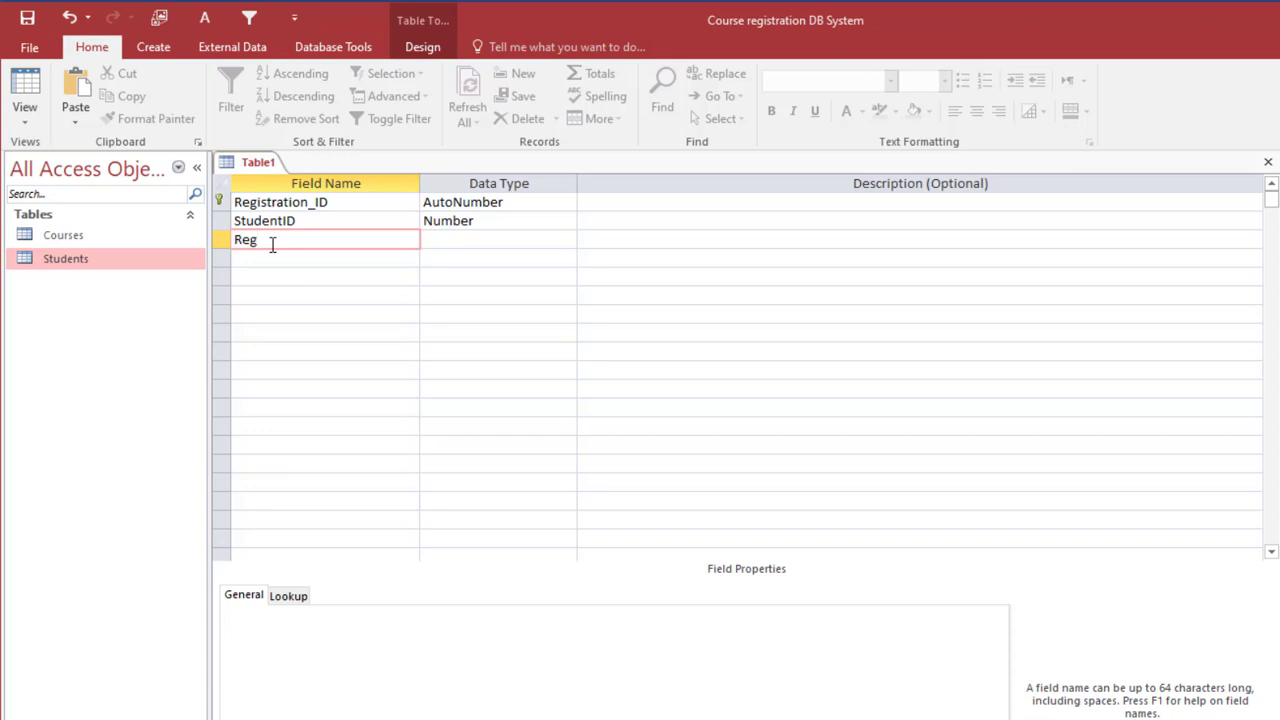
# Step: Add a Reg_Date Date/Time field with a Date() default value
pyautogui.write('Date')
pyautogui.press('Tab')
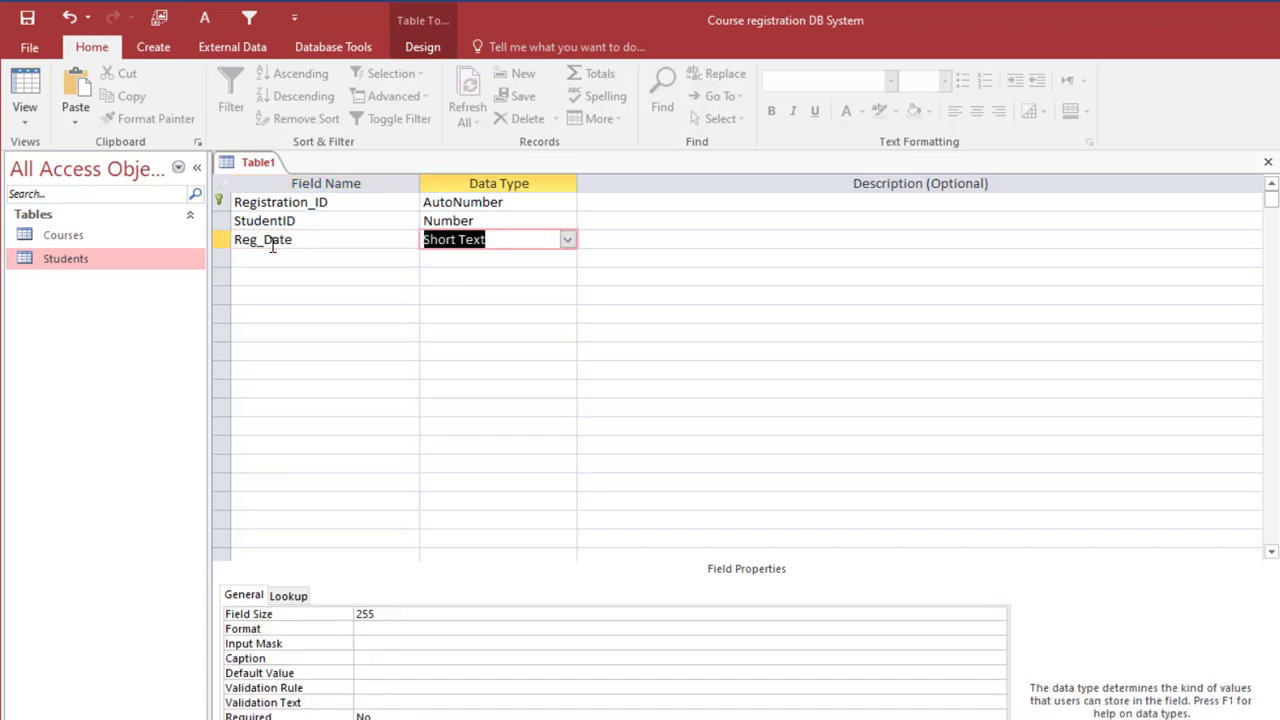
pyautogui.write('date/Time')
pyautogui.press('Tab')
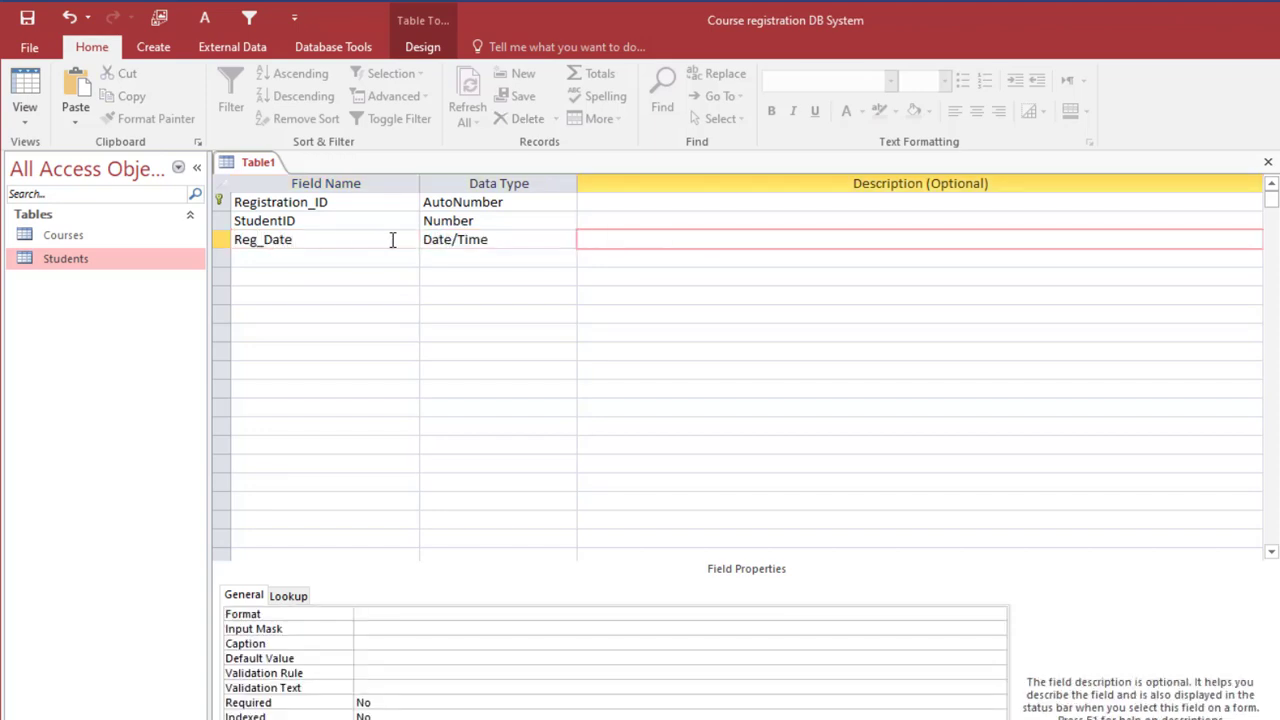
pyautogui.click(457, 239)
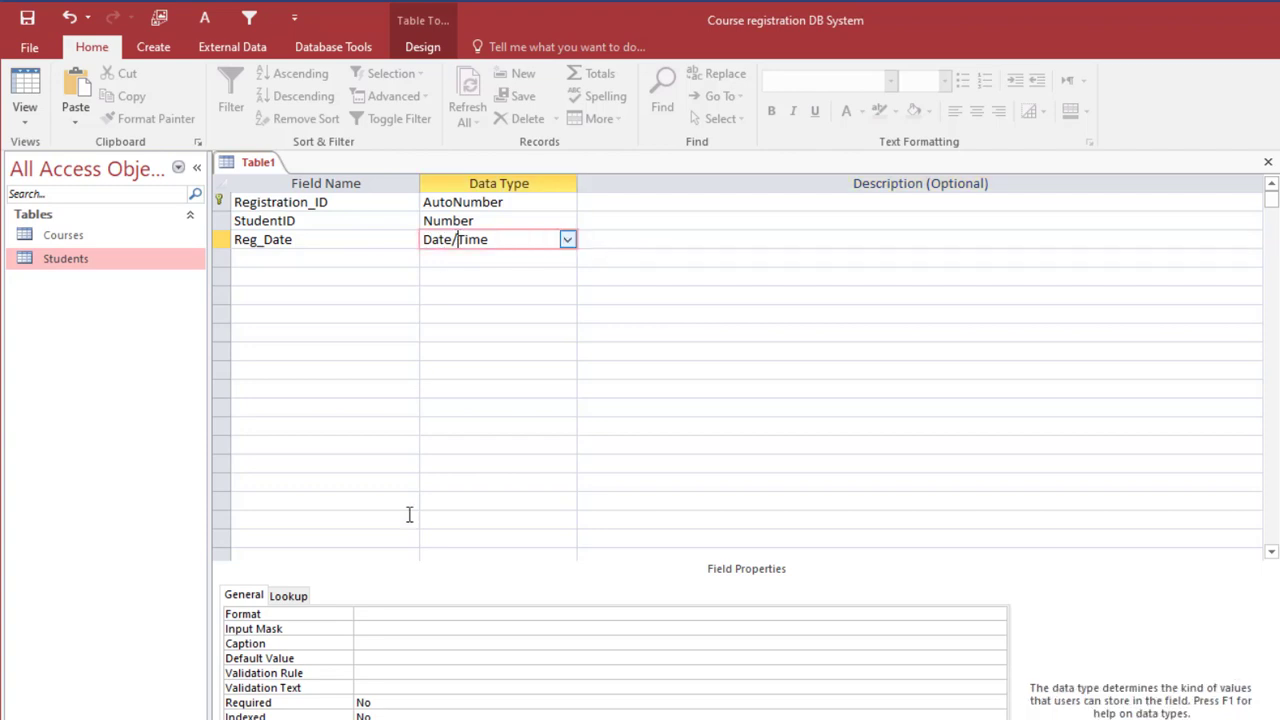
pyautogui.click(371, 655)
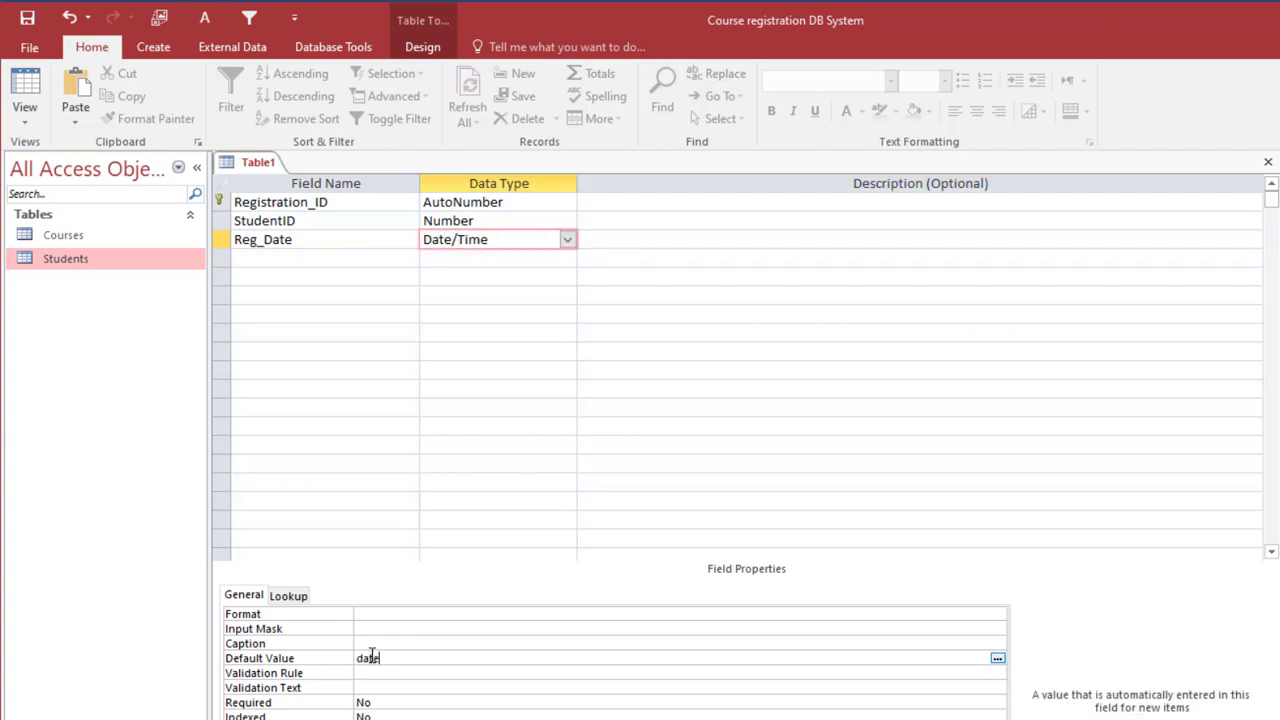
pyautogui.moveTo(413, 659); pyautogui.dragTo(293, 656)
pyautogui.moveTo(420, 663); pyautogui.dragTo(314, 660)
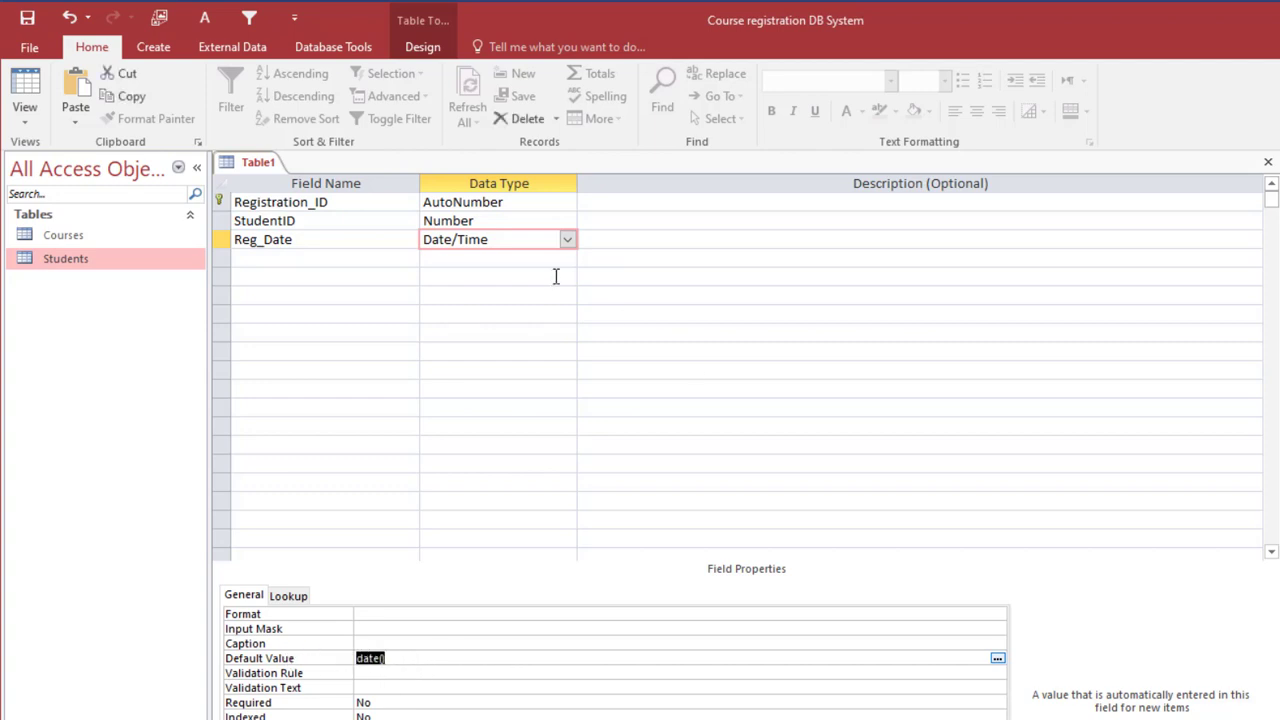
pyautogui.click(449, 258)
pyautogui.click(514, 244)
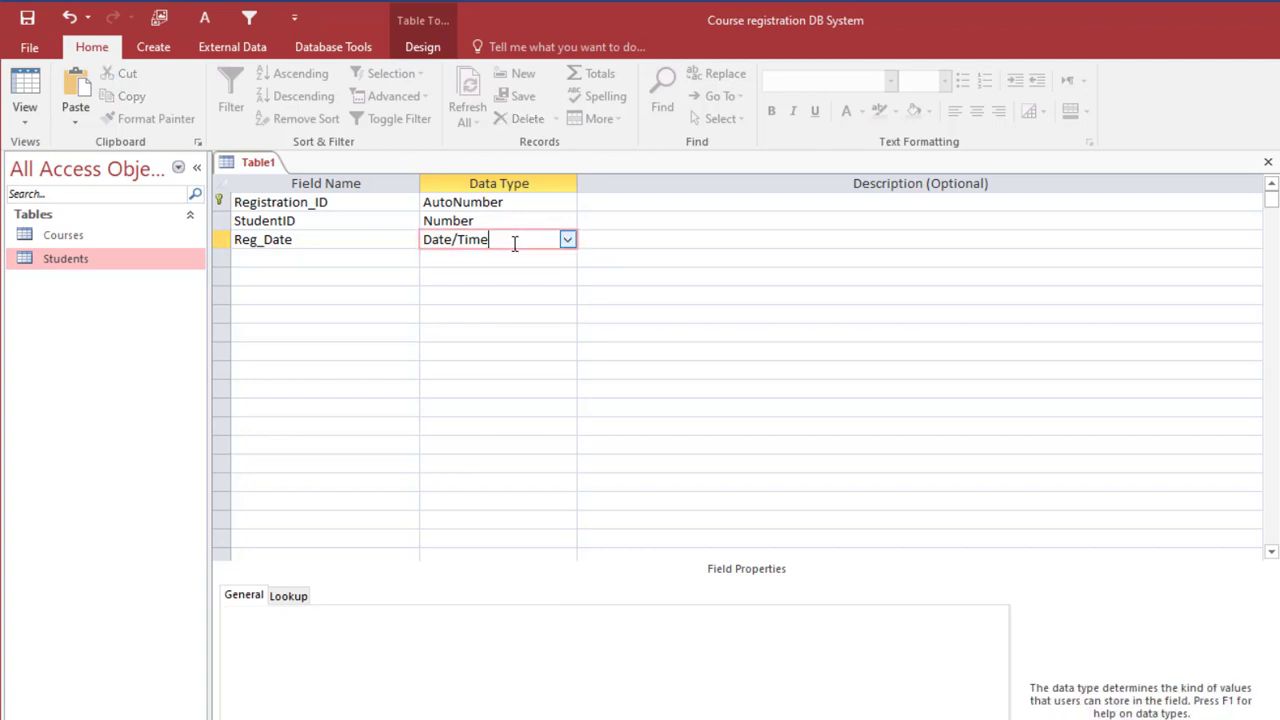
# Step: Add a Reg_time Date/Time field with default value =Time()
pyautogui.click(291, 259)
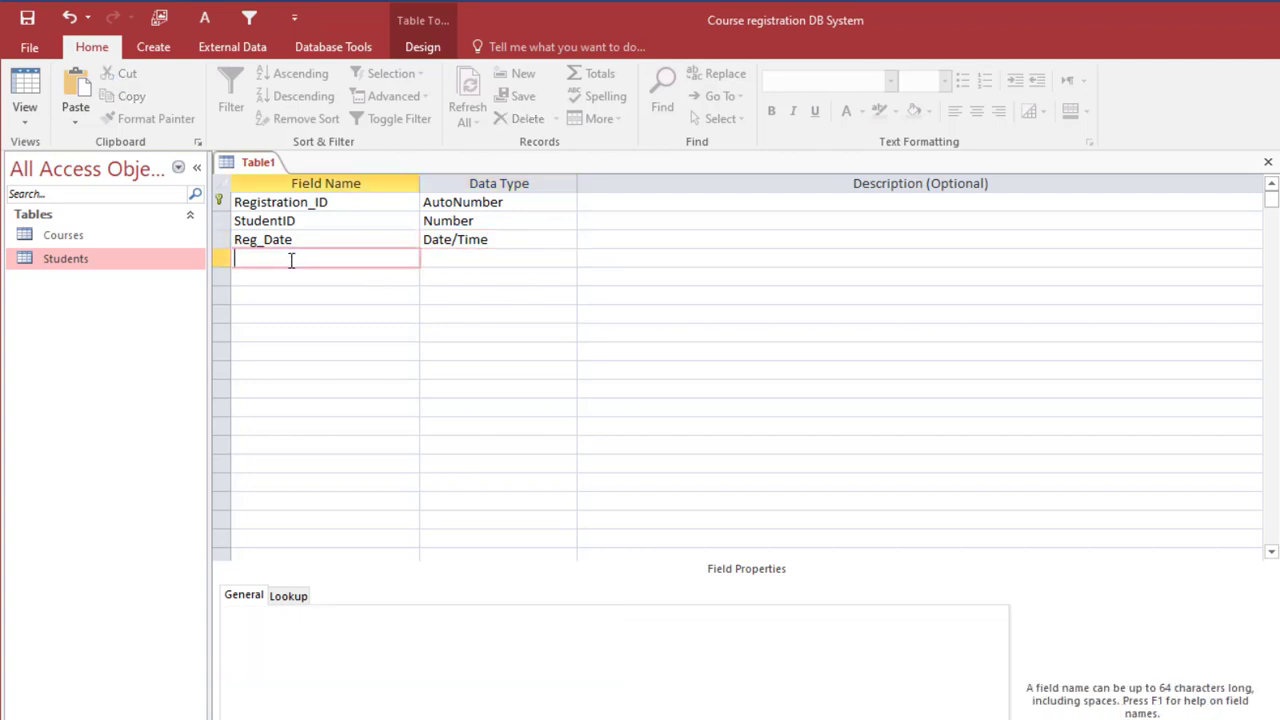
pyautogui.write('Reg_time')
pyautogui.press('Tab')
pyautogui.write('da')
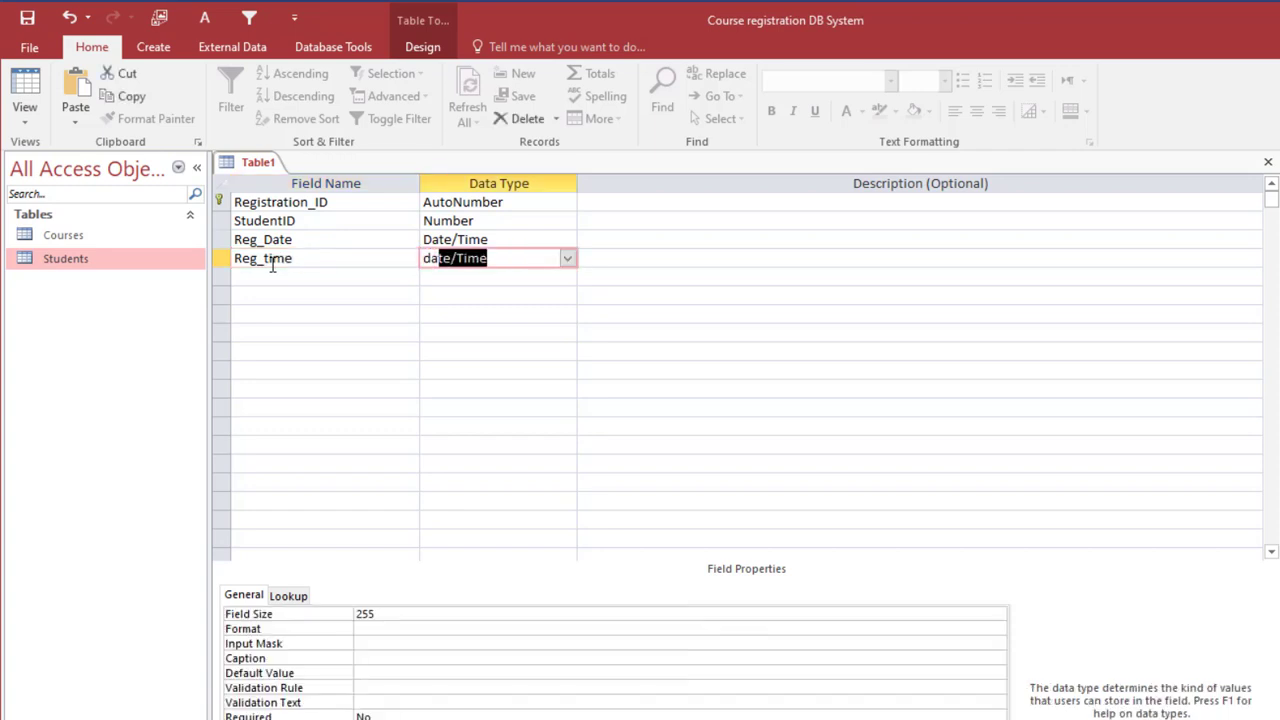
pyautogui.write('te/')
pyautogui.press('Tab')
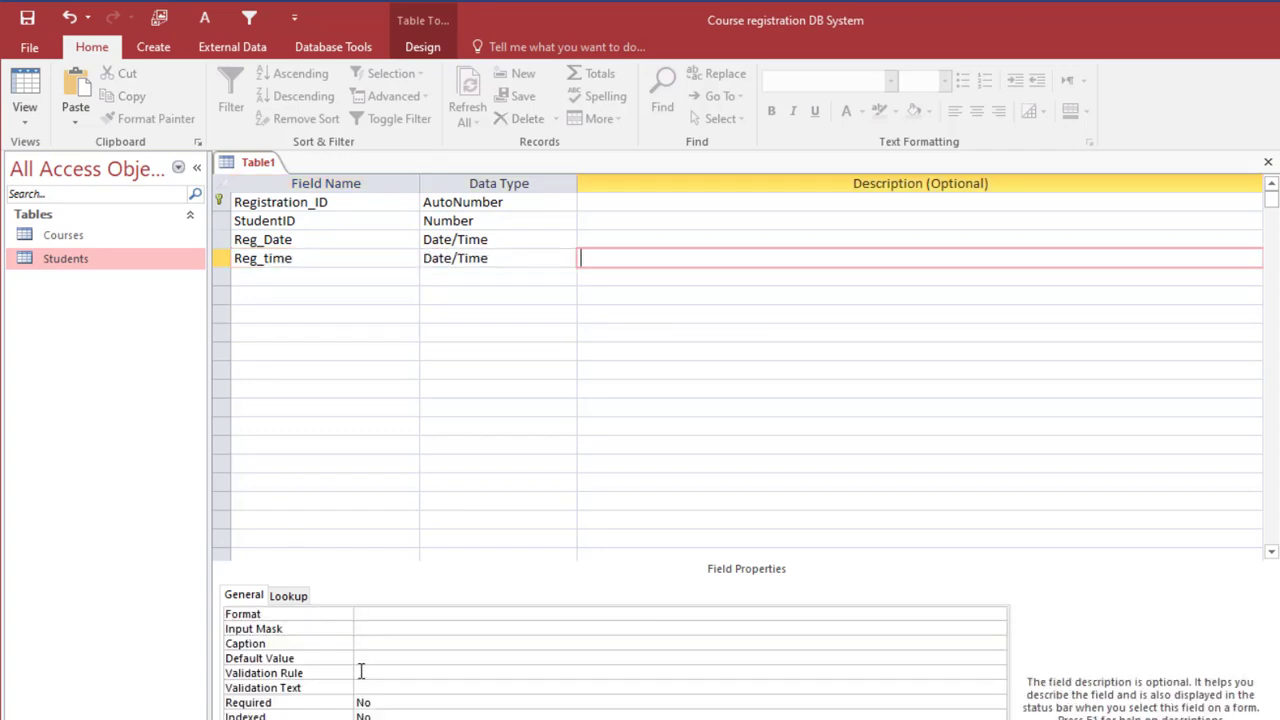
pyautogui.click(364, 658)
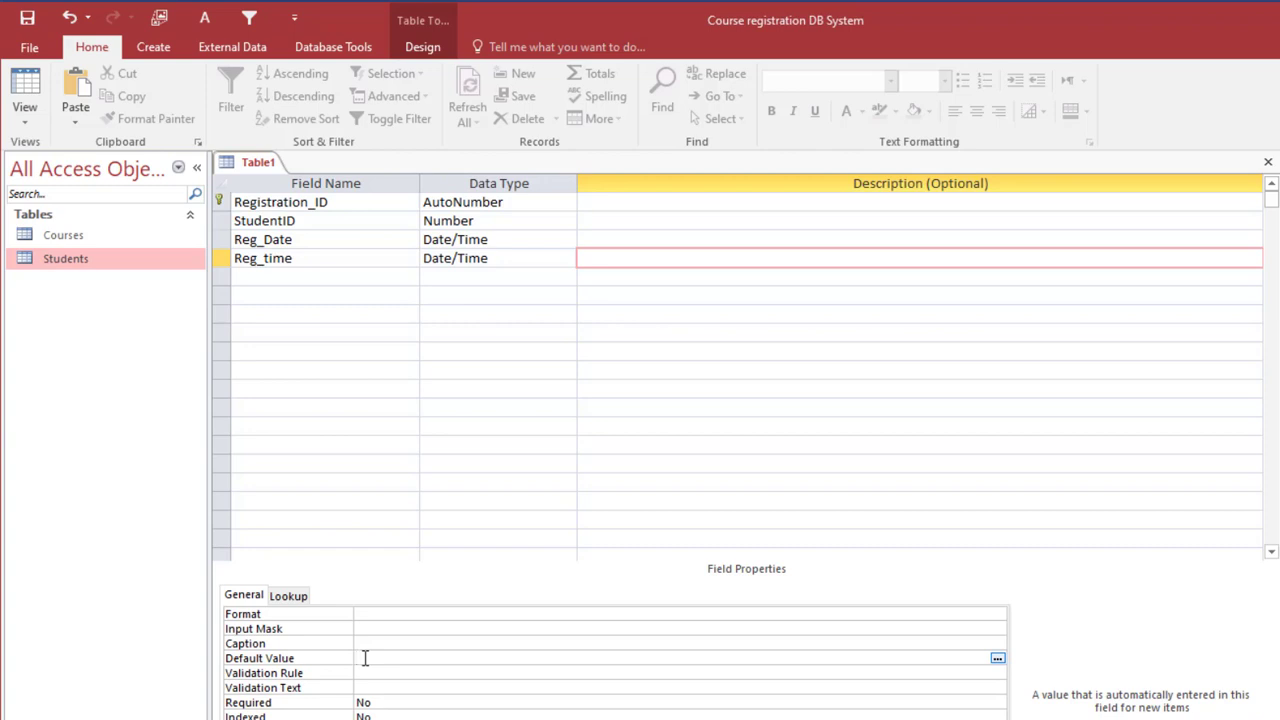
pyautogui.write('=Time()')
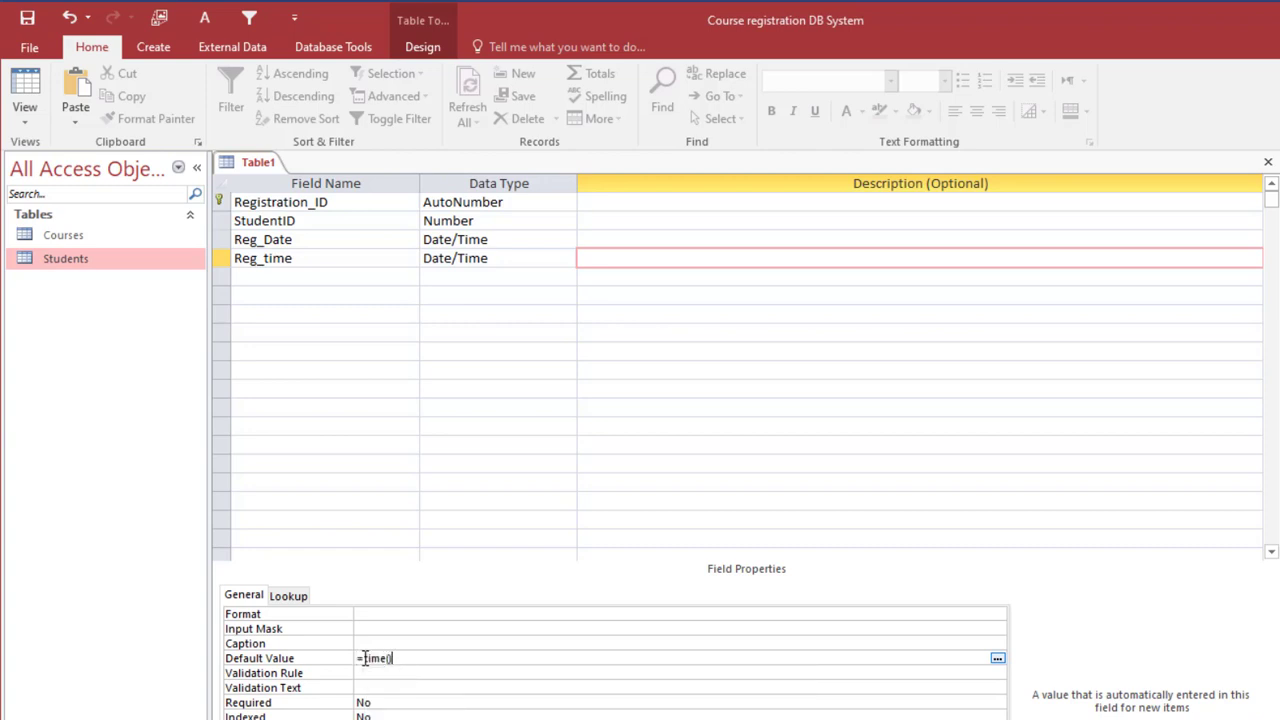
# Step: Save the new table as 'Registration tb'
pyautogui.hotkey('ctrl', 's')
pyautogui.click(856, 340)
pyautogui.rightClick(249, 165)
pyautogui.click(280, 177)
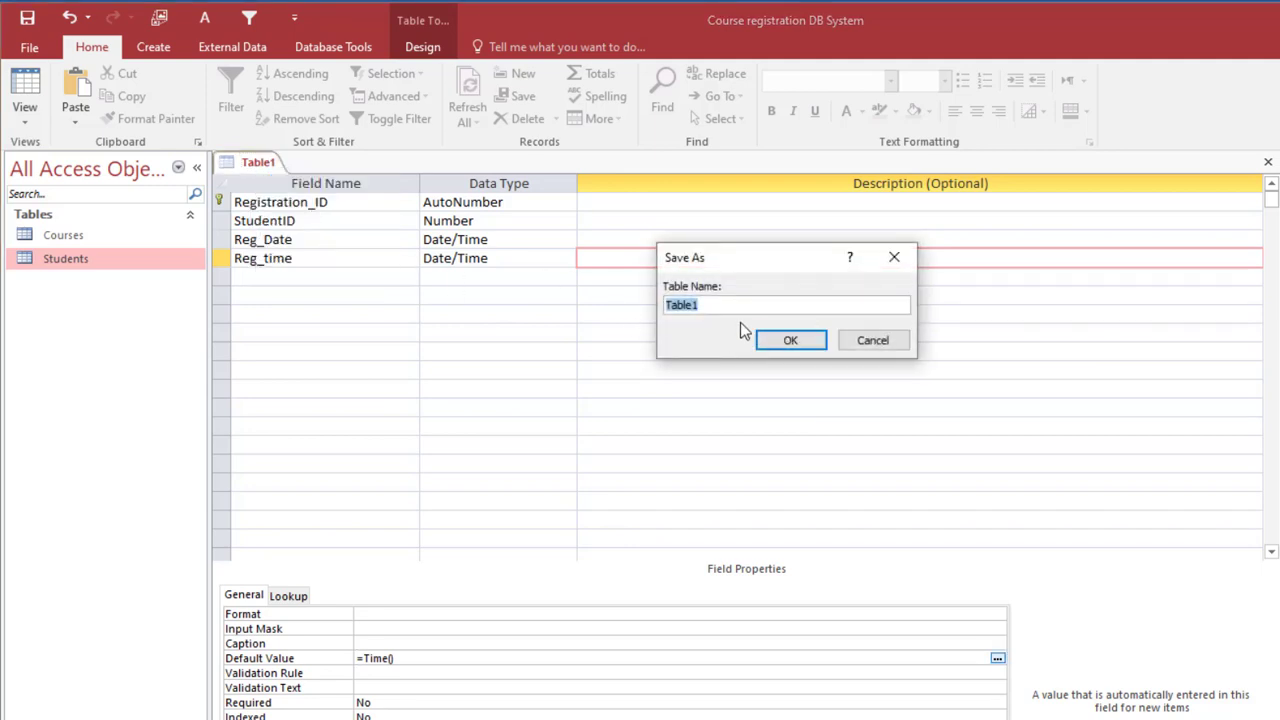
pyautogui.write('Registration tb')
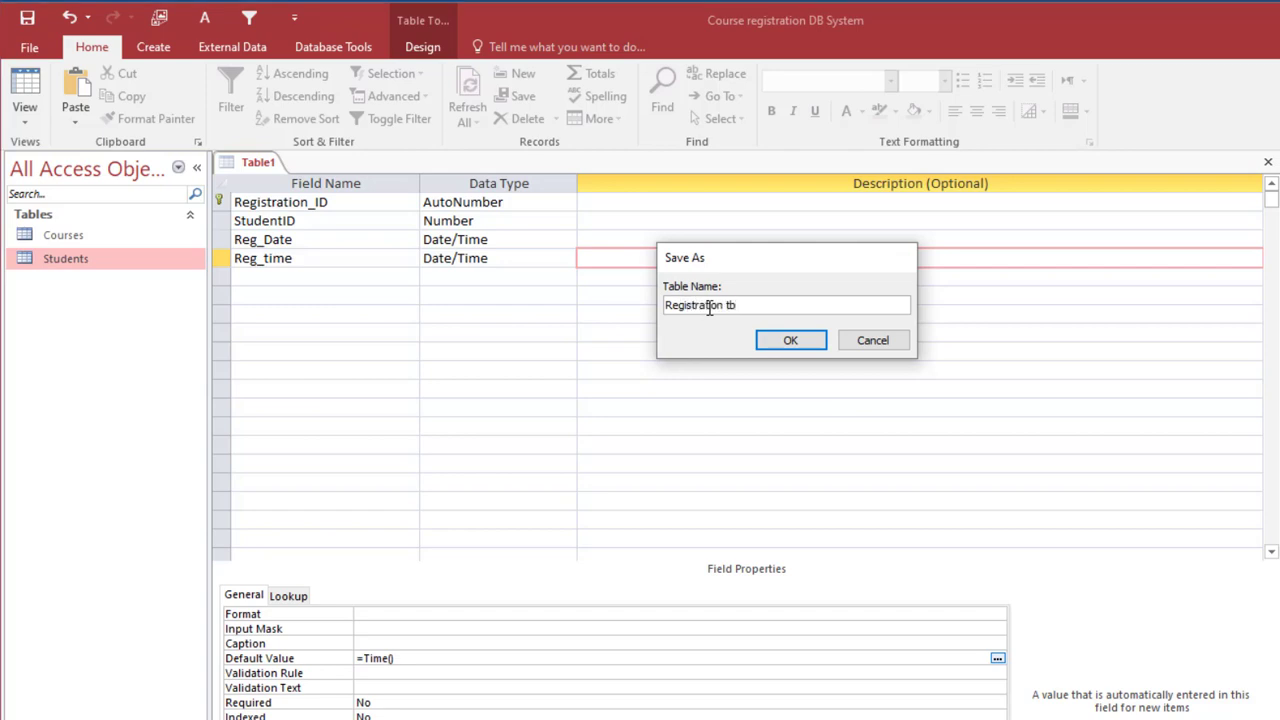
pyautogui.press('Return')
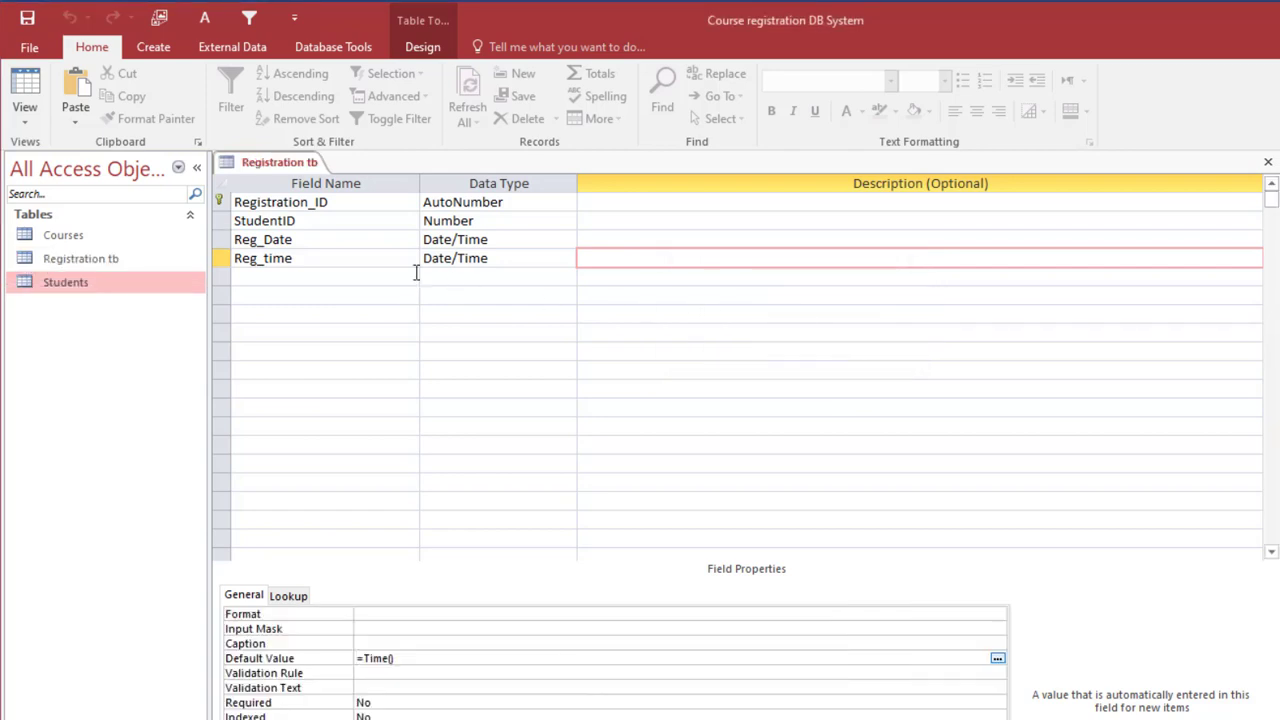
pyautogui.click(260, 281)
# Step: Add a Course field, glance at the Courses table, and choose Lookup Wizard as its data type
pyautogui.write('Course')
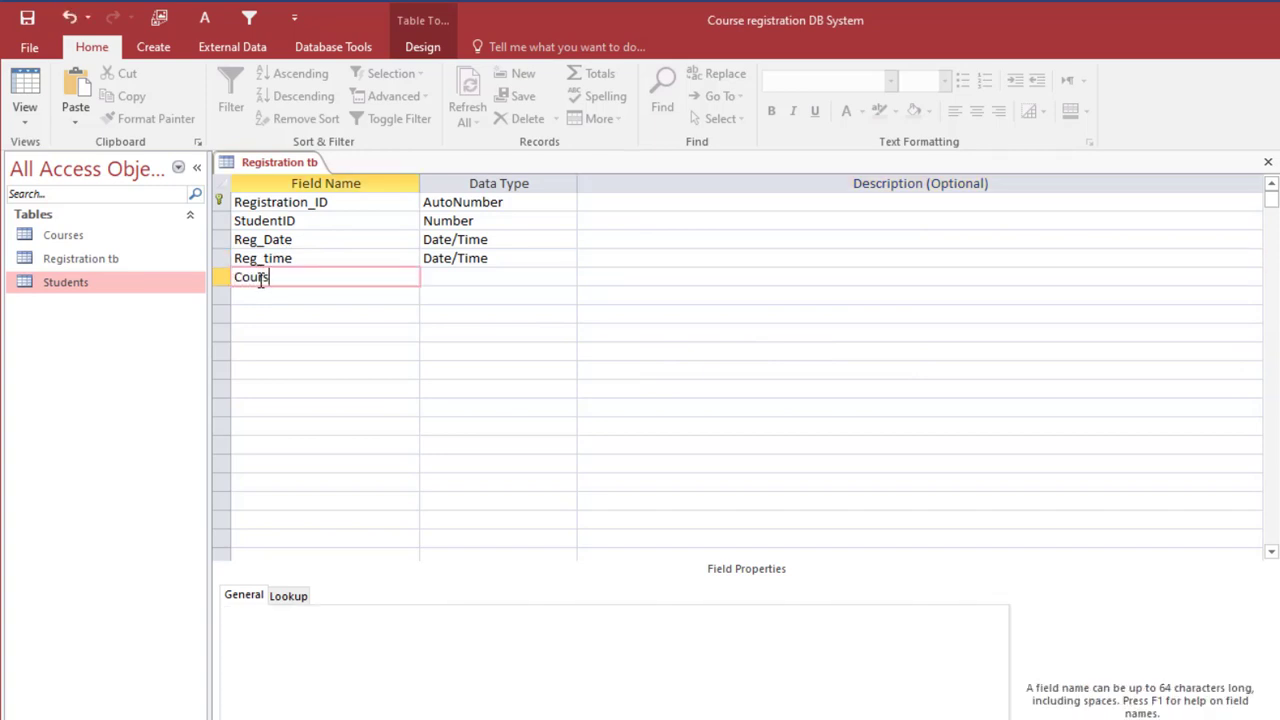
pyautogui.press('Tab')
pyautogui.doubleClick(71, 241)
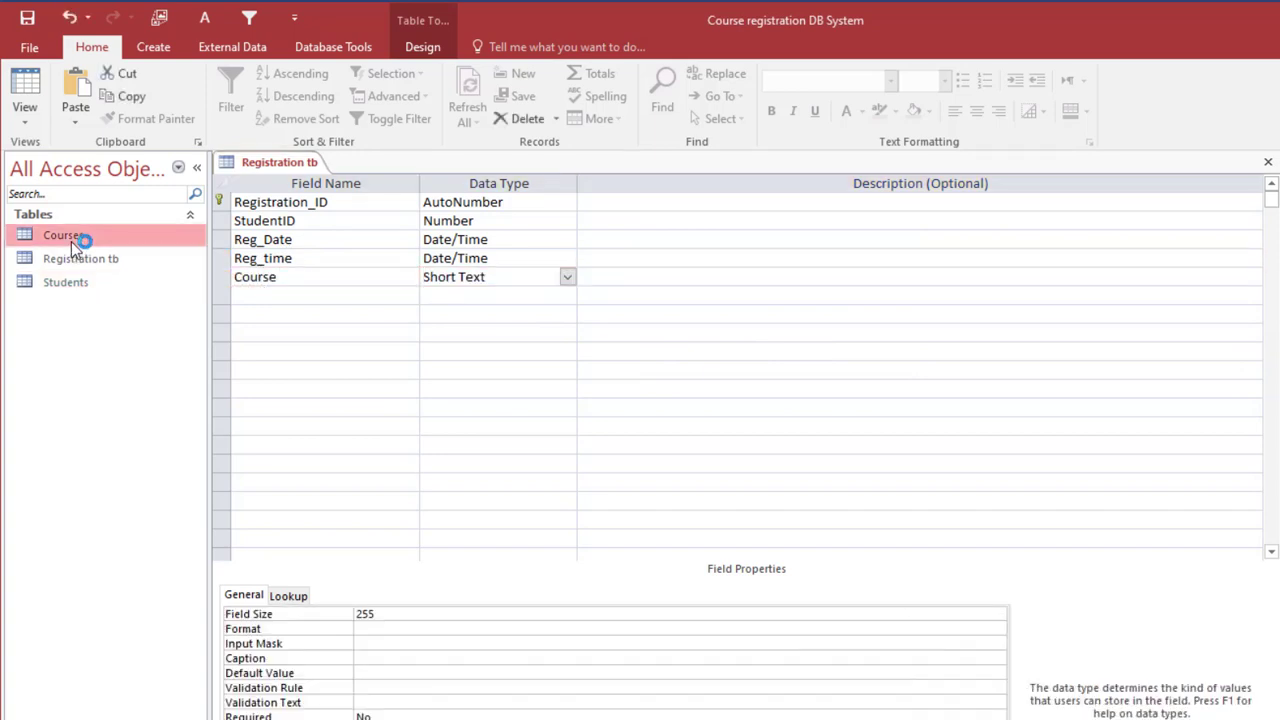
pyautogui.rightClick(386, 166)
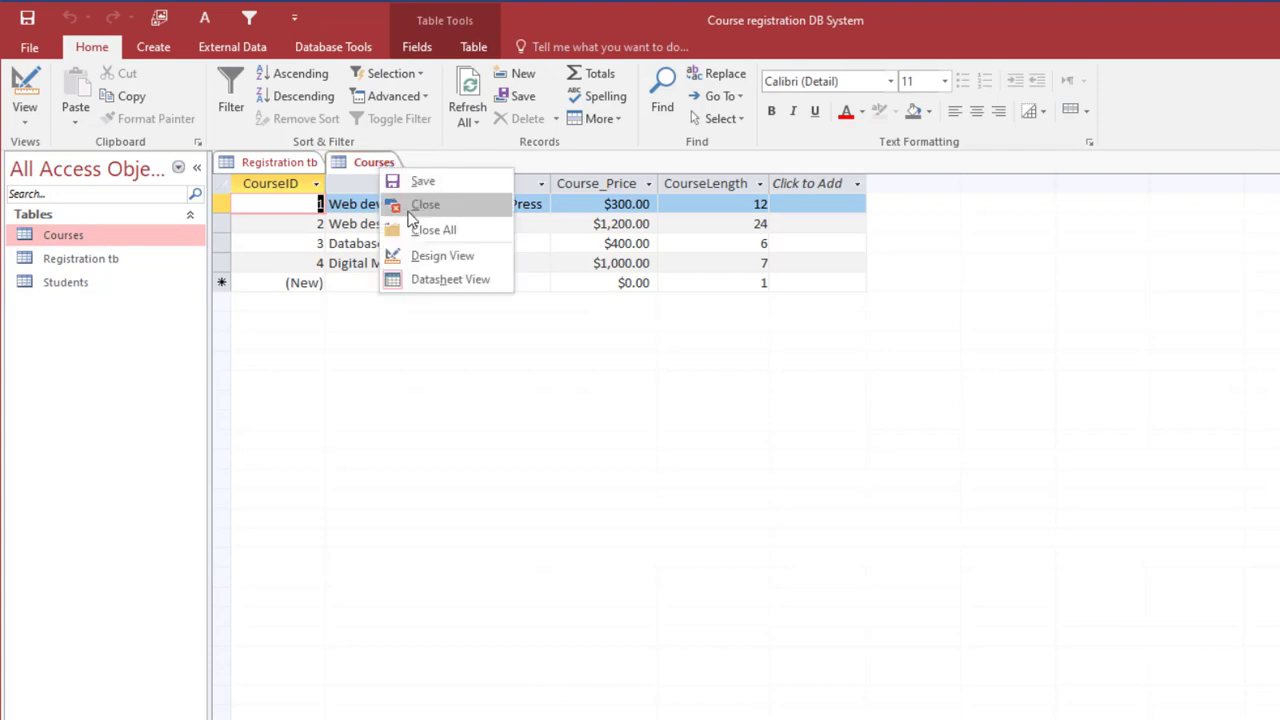
pyautogui.click(409, 210)
pyautogui.click(567, 277)
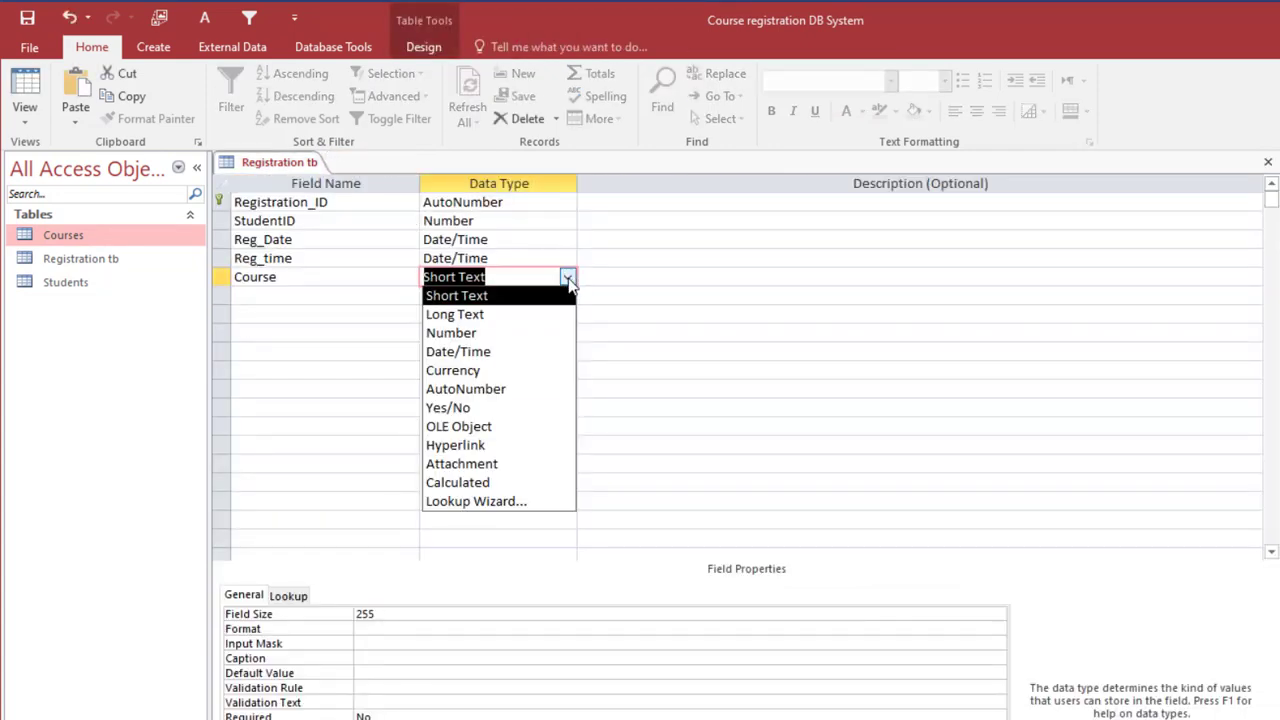
pyautogui.click(500, 500)
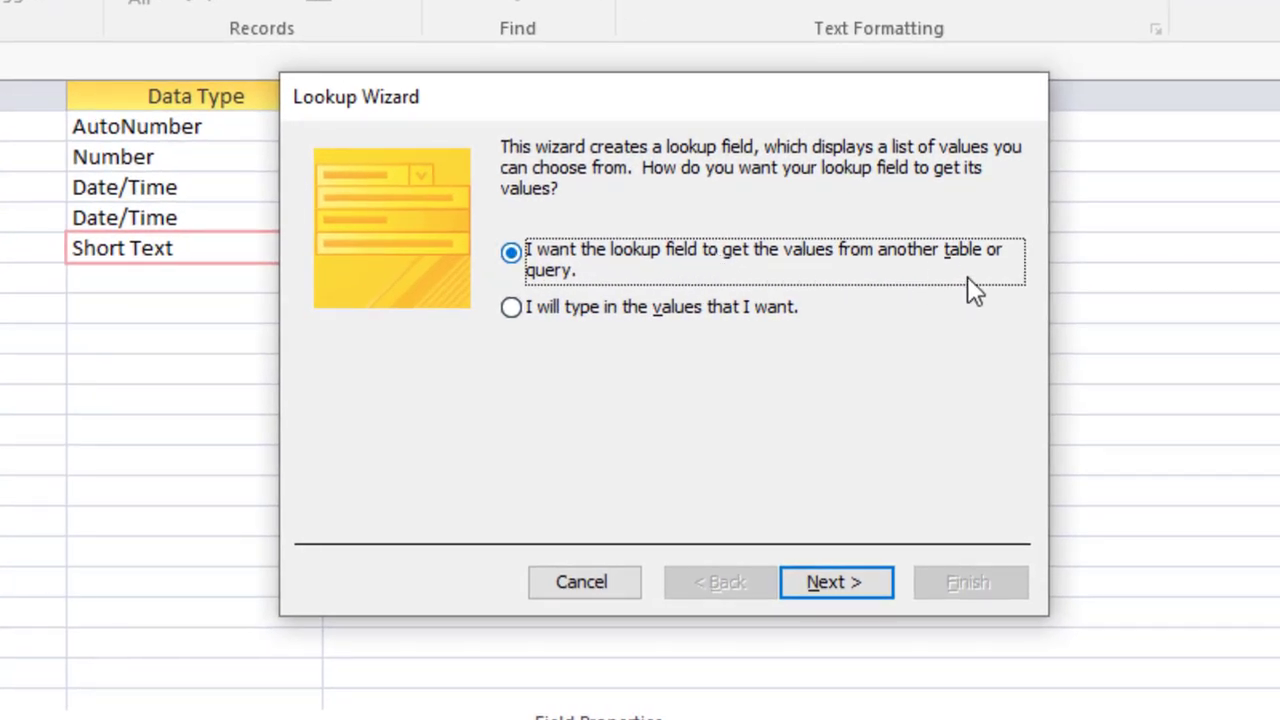
# Step: Base the lookup on the Courses table, selecting only the Course_Title field
pyautogui.click(822, 583)
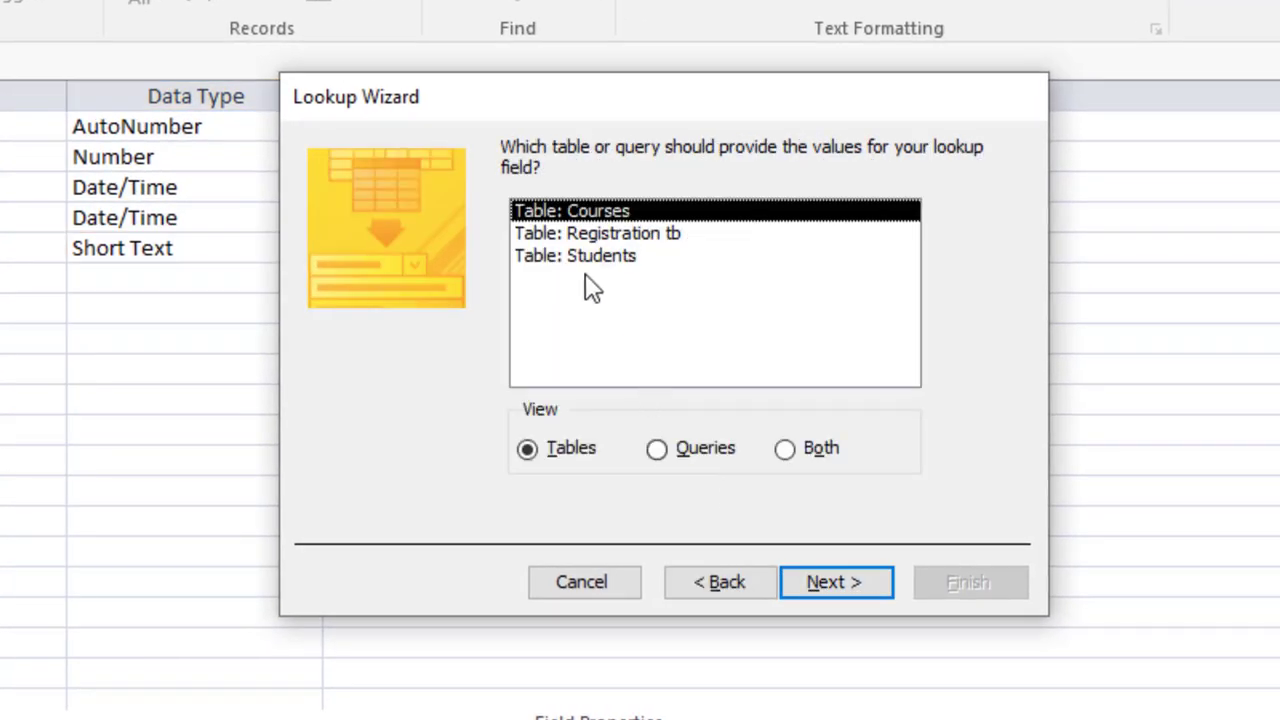
pyautogui.click(602, 216)
pyautogui.doubleClick(601, 213)
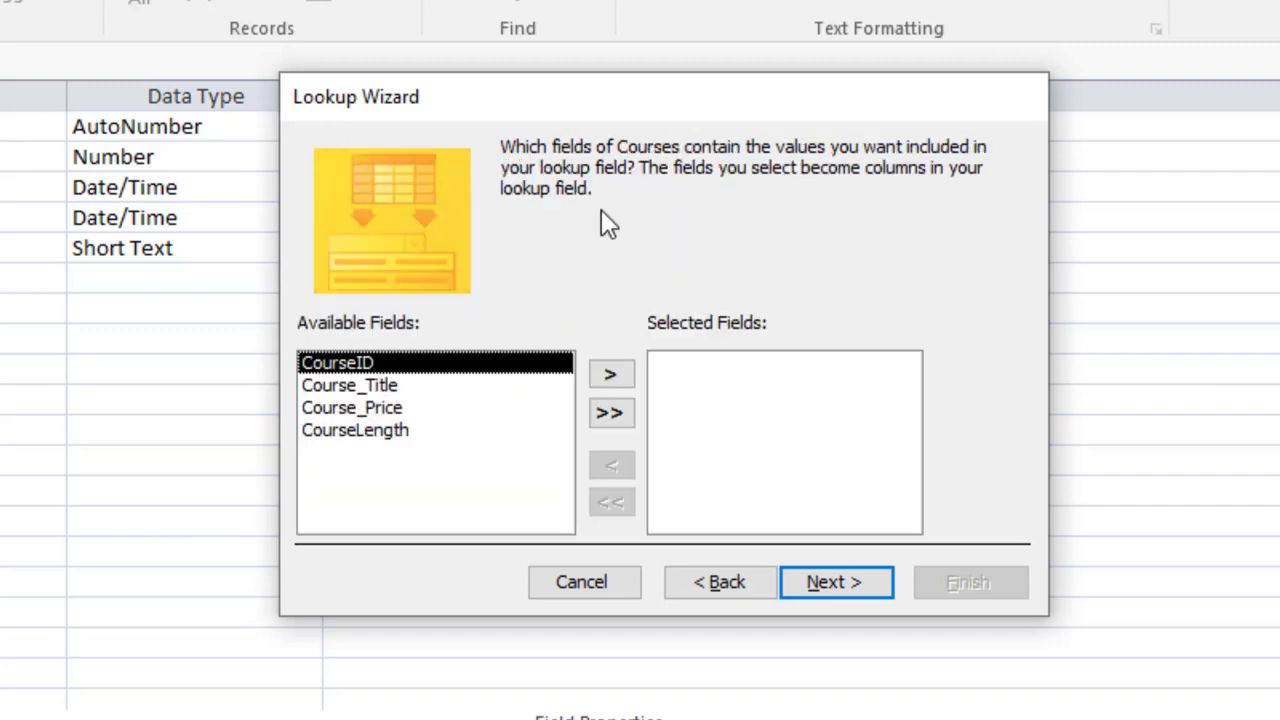
pyautogui.click(378, 388)
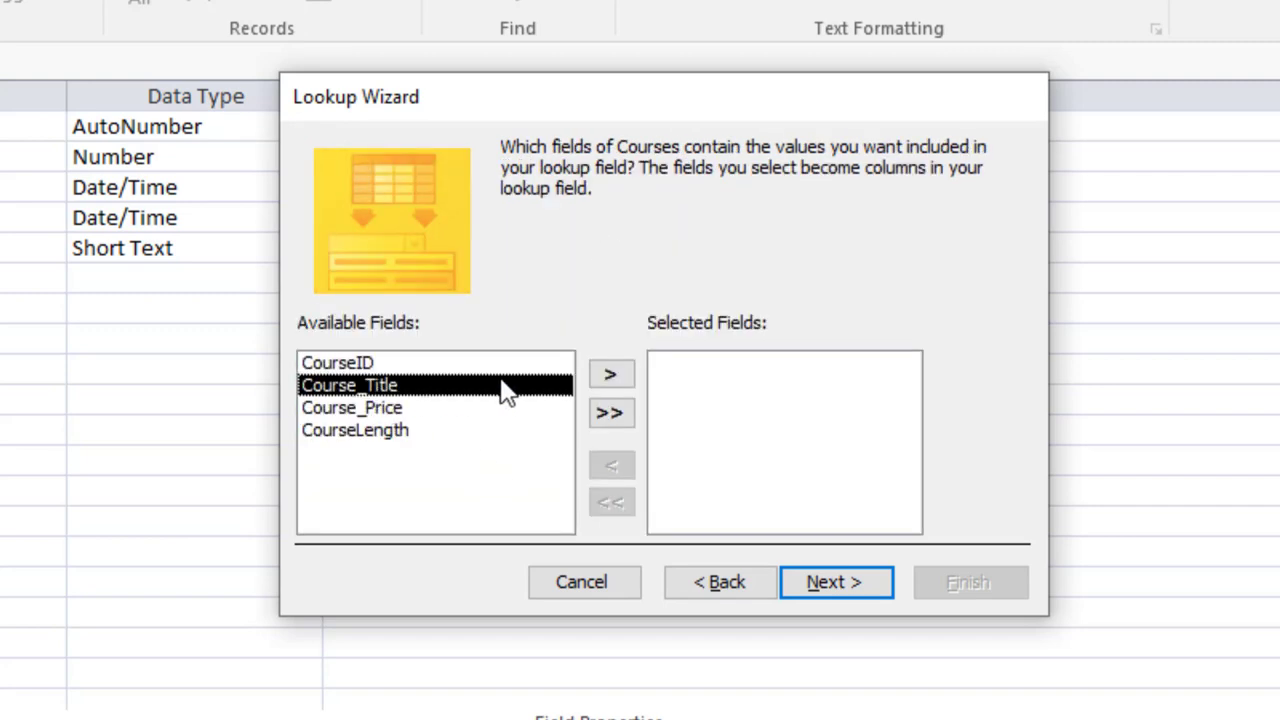
pyautogui.click(611, 373)
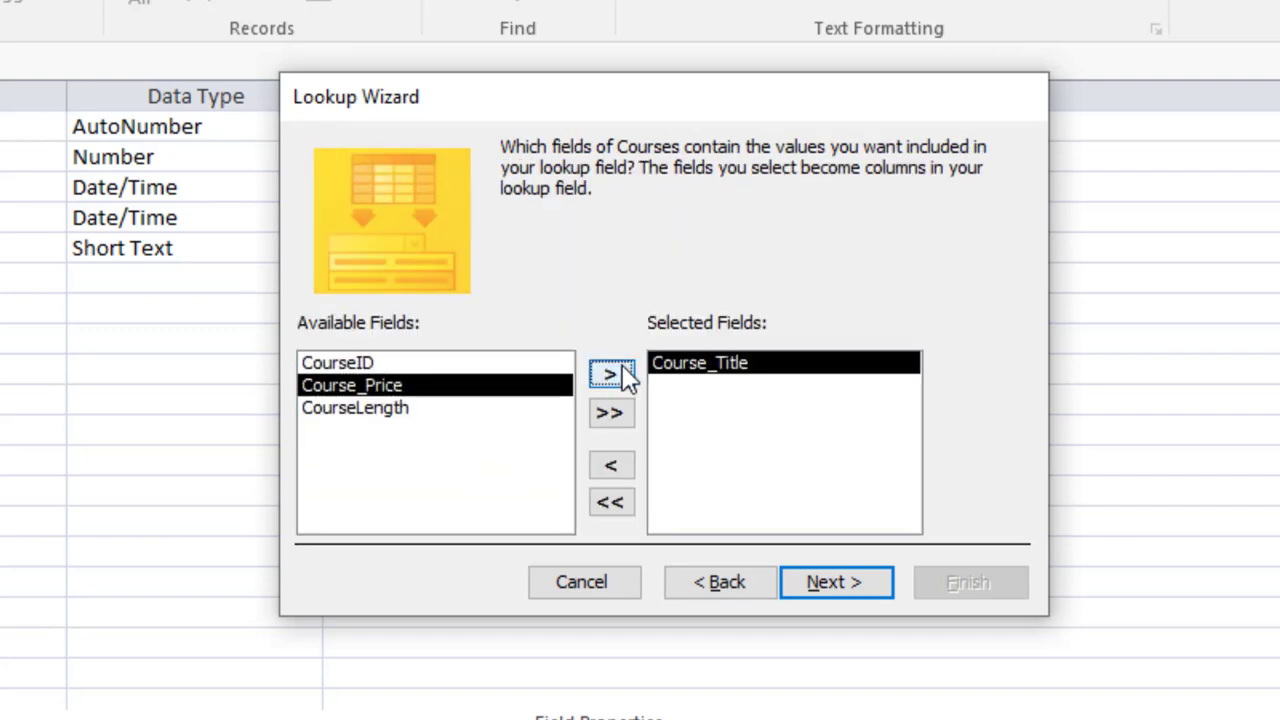
pyautogui.click(830, 579)
pyautogui.click(705, 582)
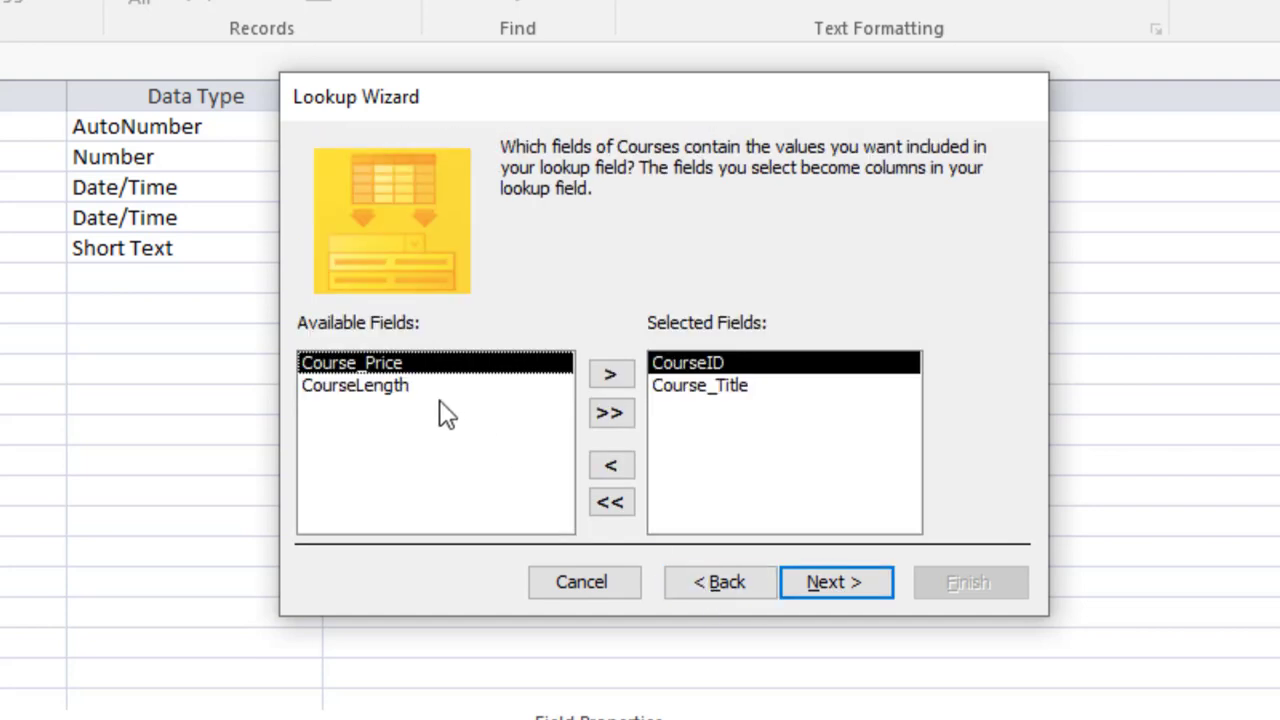
pyautogui.click(609, 502)
pyautogui.click(340, 403)
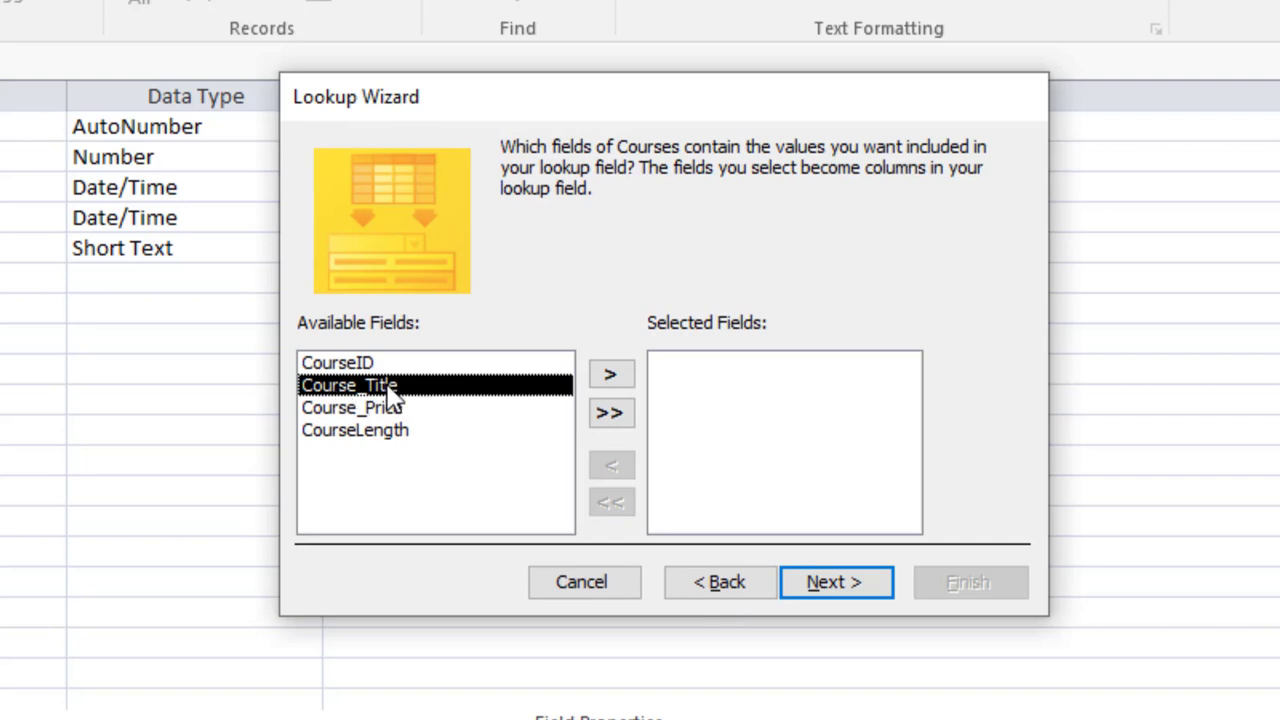
pyautogui.click(610, 374)
pyautogui.click(850, 577)
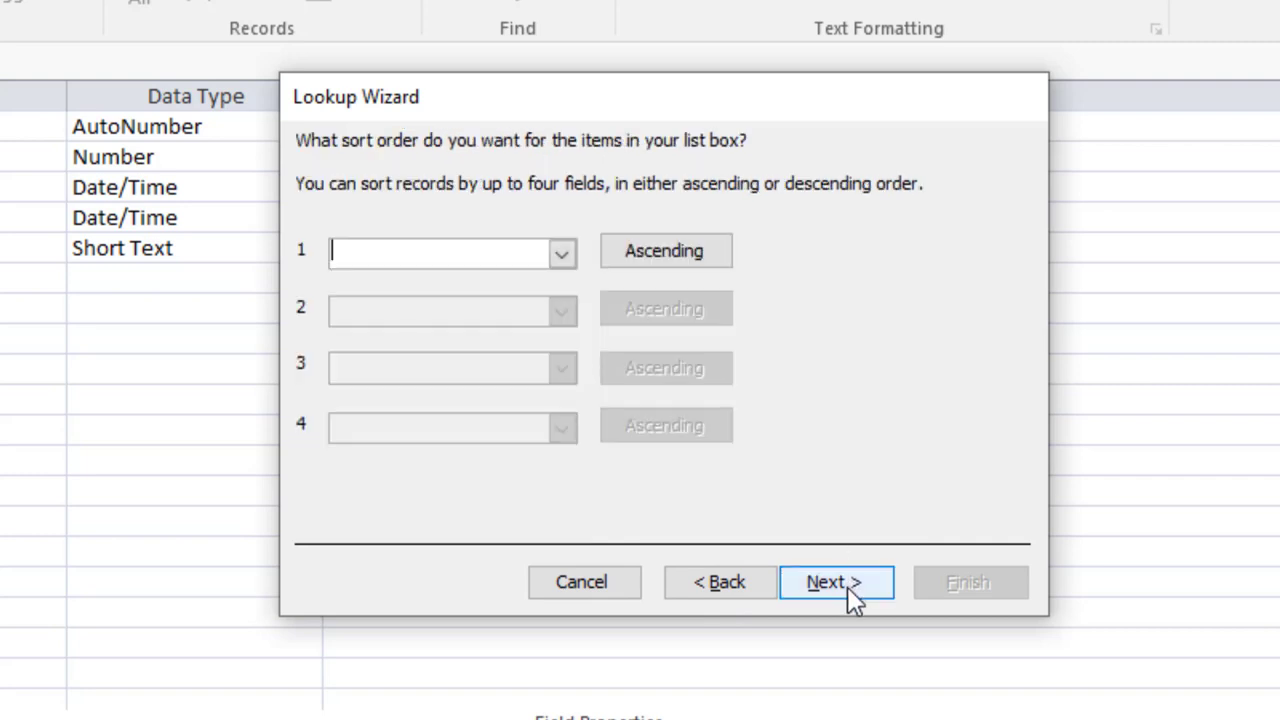
# Step: Sort the lookup by CourseID ascending and widen the Course_Title column
pyautogui.click(562, 250)
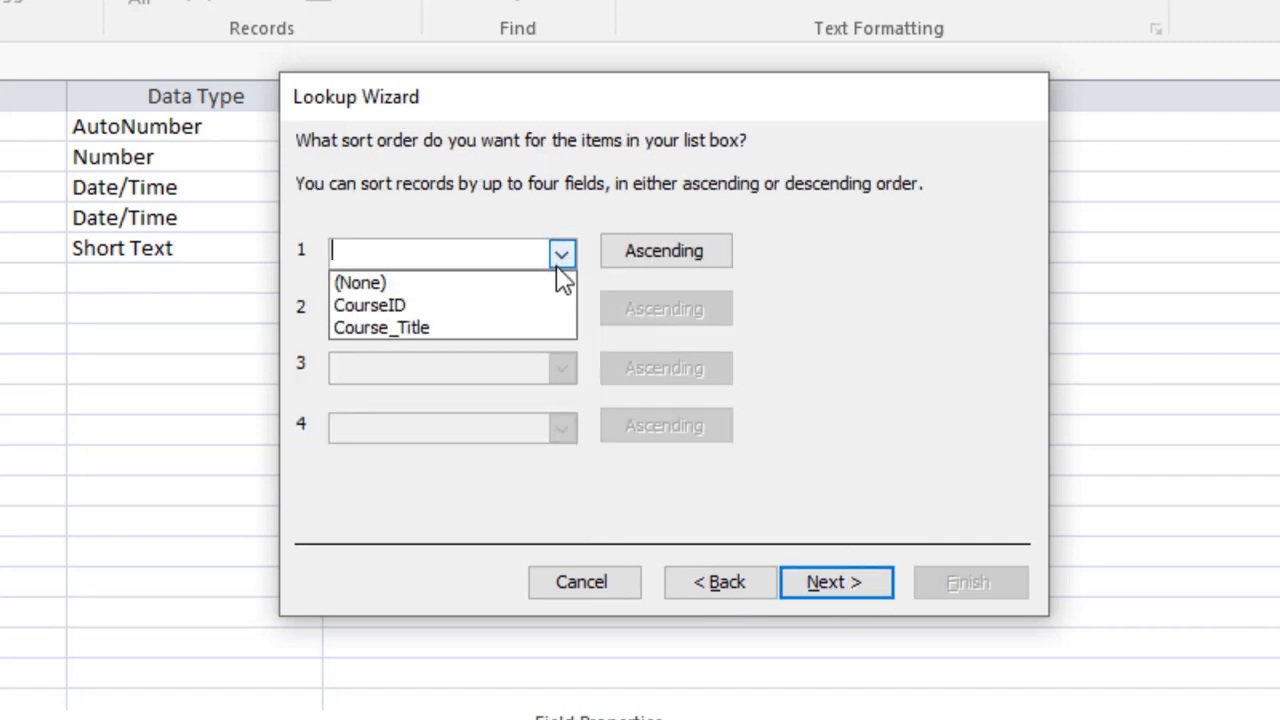
pyautogui.click(449, 317)
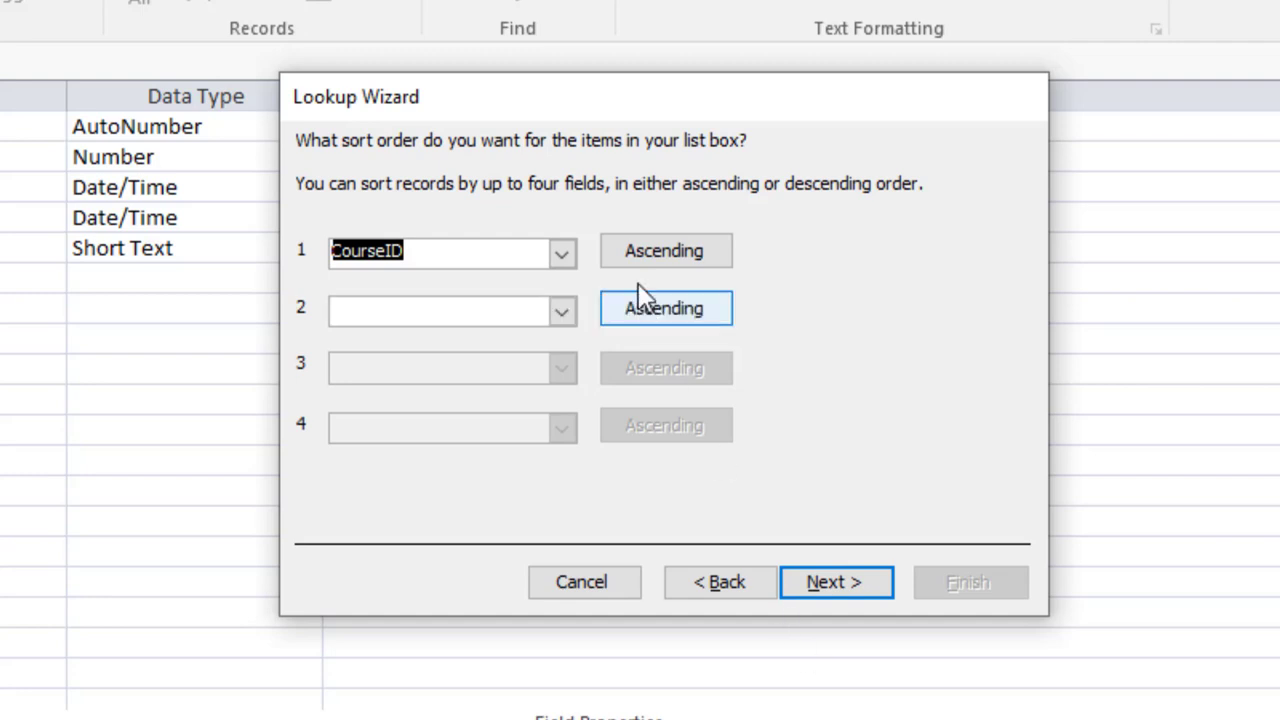
pyautogui.click(638, 251)
pyautogui.click(638, 251)
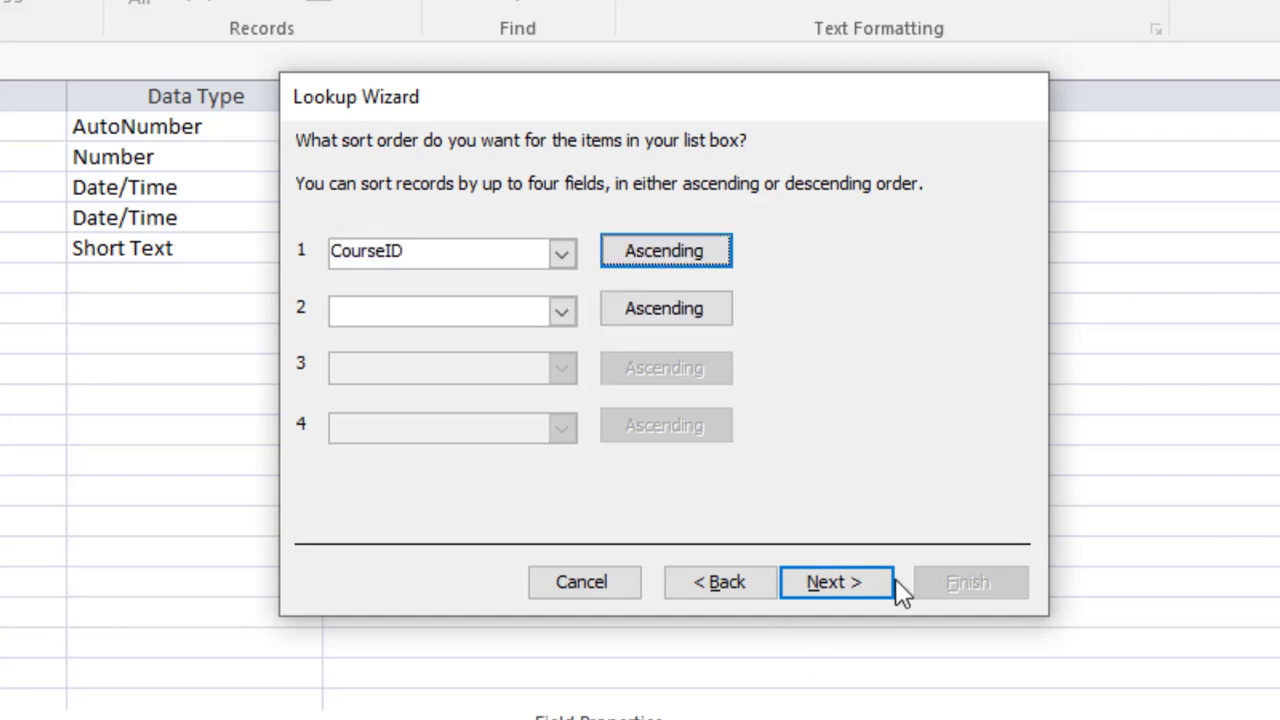
pyautogui.click(852, 579)
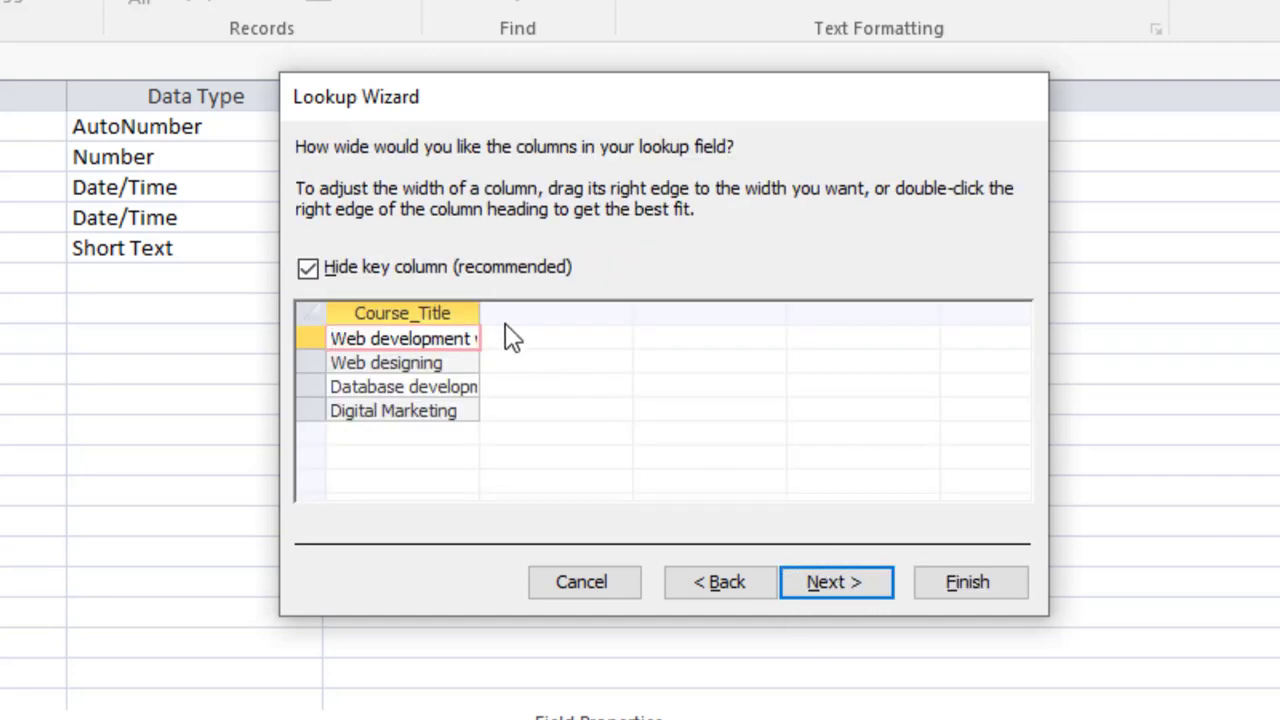
pyautogui.moveTo(486, 306); pyautogui.dragTo(678, 310)
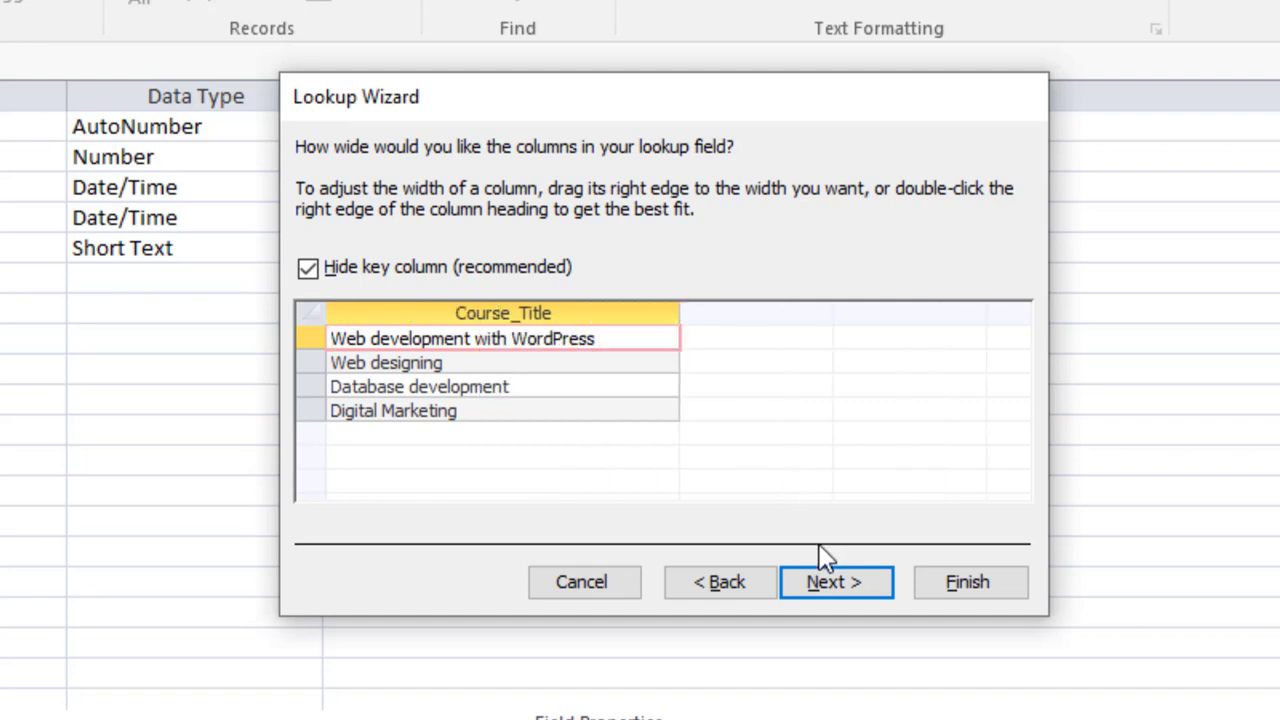
pyautogui.click(840, 578)
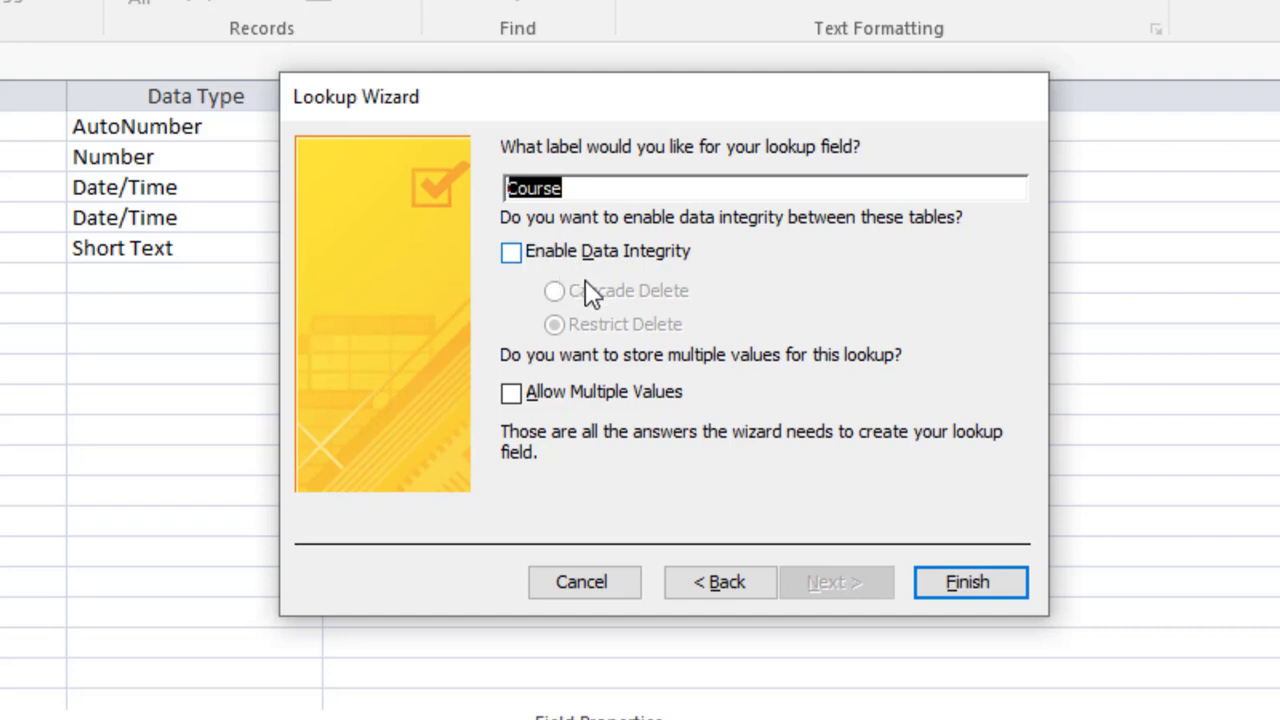
# Step: Enable data integrity with Restrict Delete and finish the Course lookup wizard
pyautogui.click(558, 254)
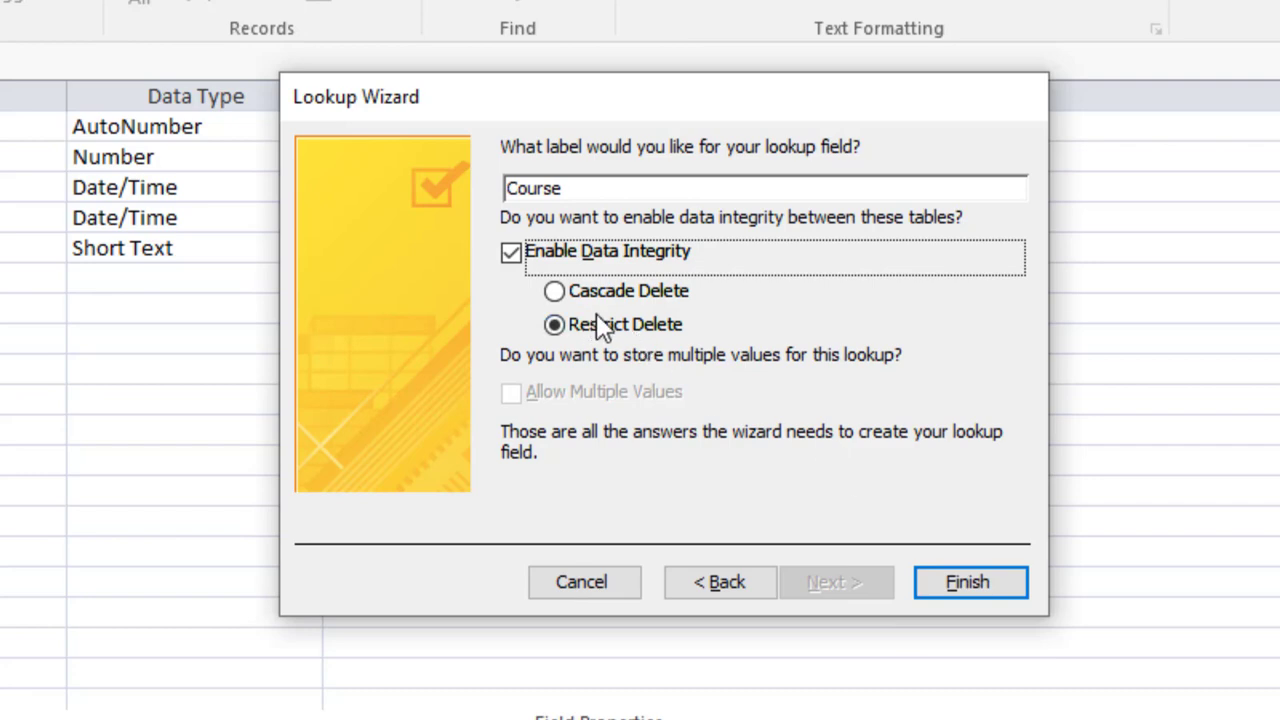
pyautogui.click(967, 590)
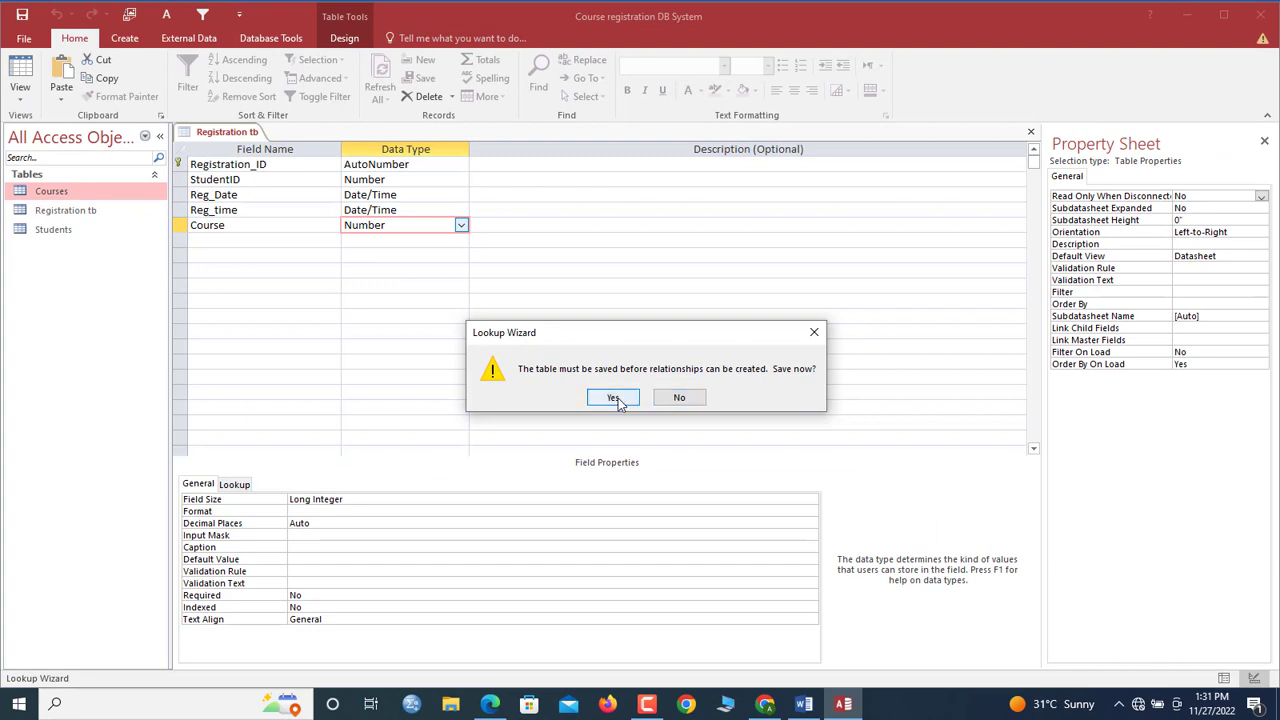
# Step: Confirm saving Registration tb, then review Registration_ID, StudentID, Reg_Date, Reg_time and Course fields
pyautogui.click(616, 398)
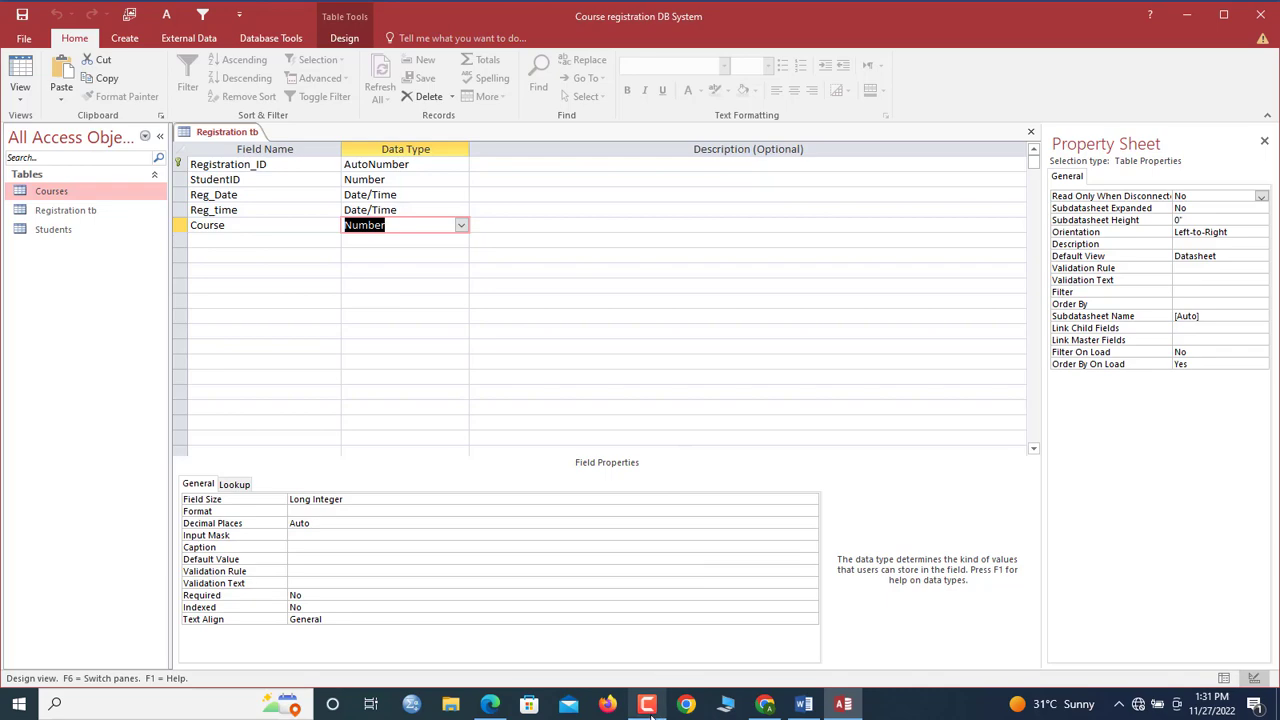
pyautogui.moveTo(650, 710)
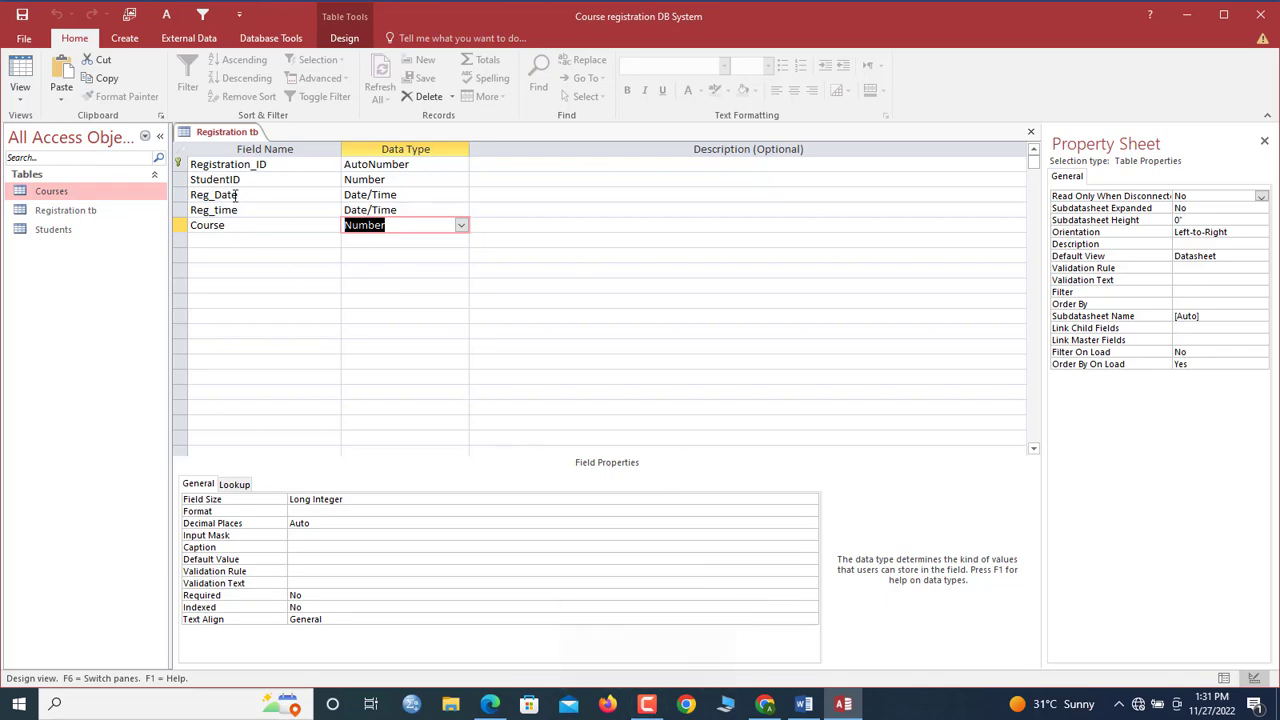
pyautogui.click(236, 164)
pyautogui.click(237, 179)
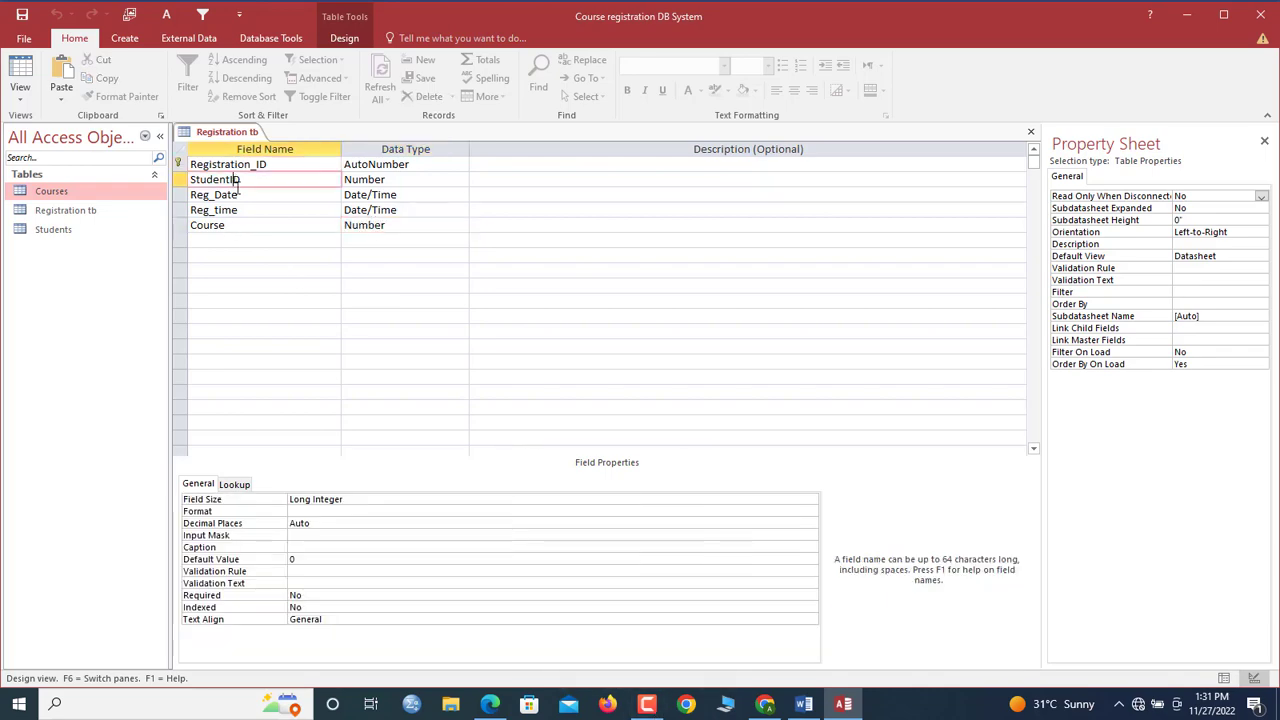
pyautogui.press('Down')
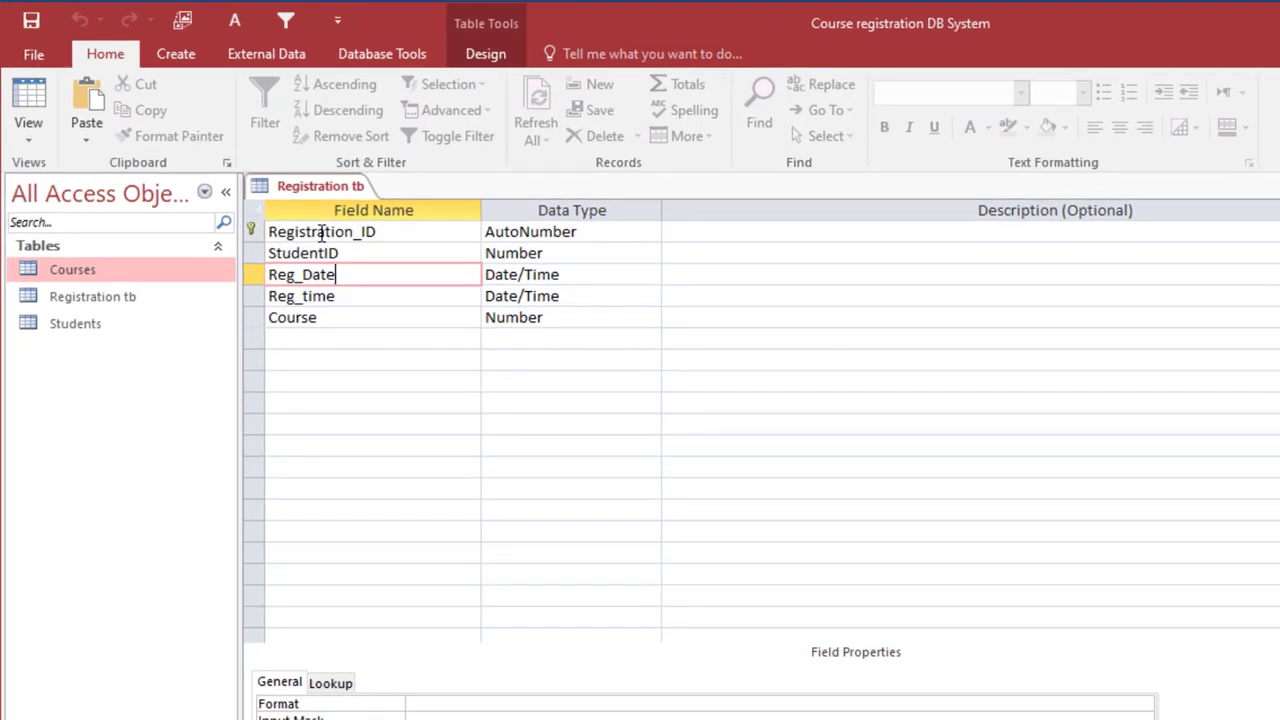
pyautogui.click(321, 232)
pyautogui.click(334, 252)
pyautogui.click(335, 278)
pyautogui.click(336, 297)
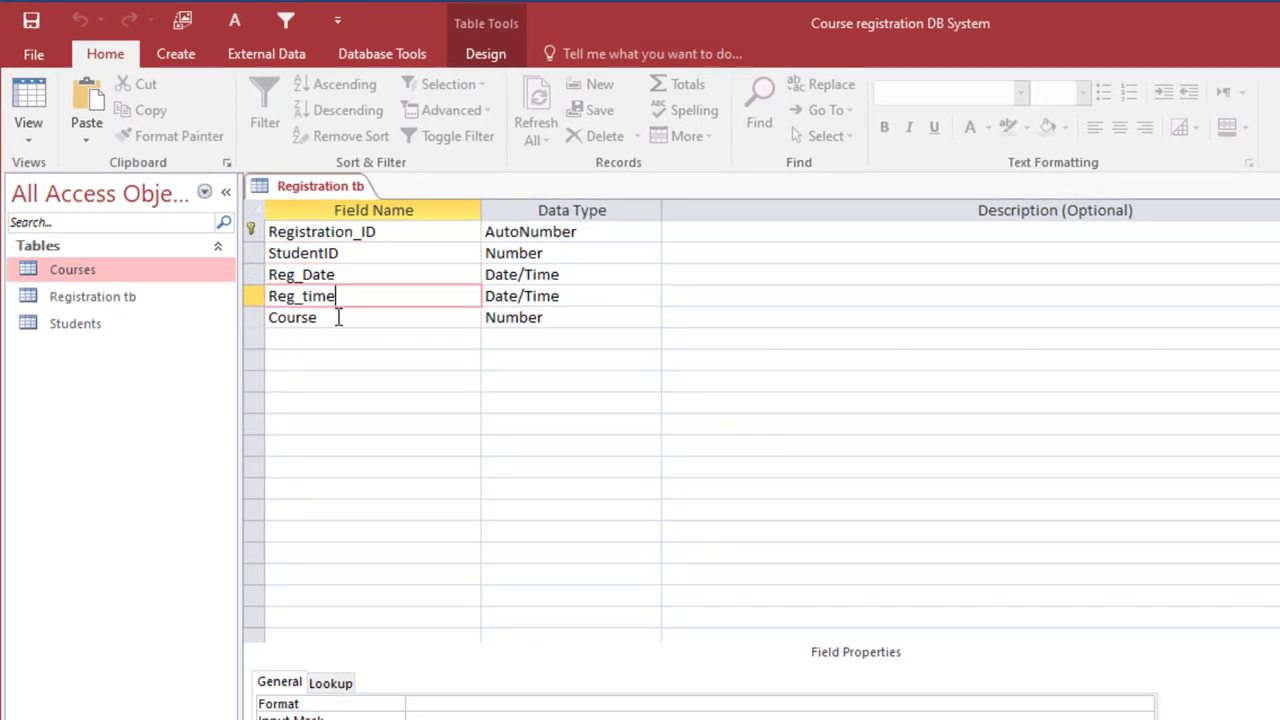
pyautogui.click(341, 318)
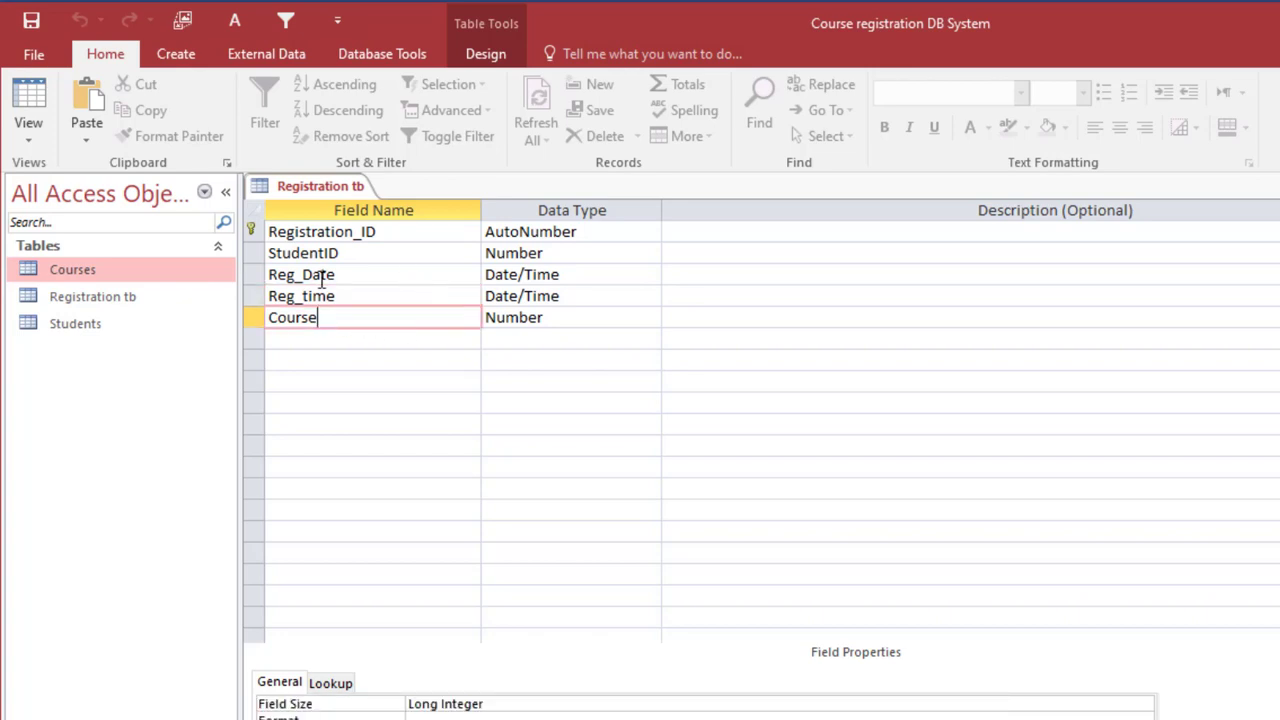
pyautogui.click(290, 340)
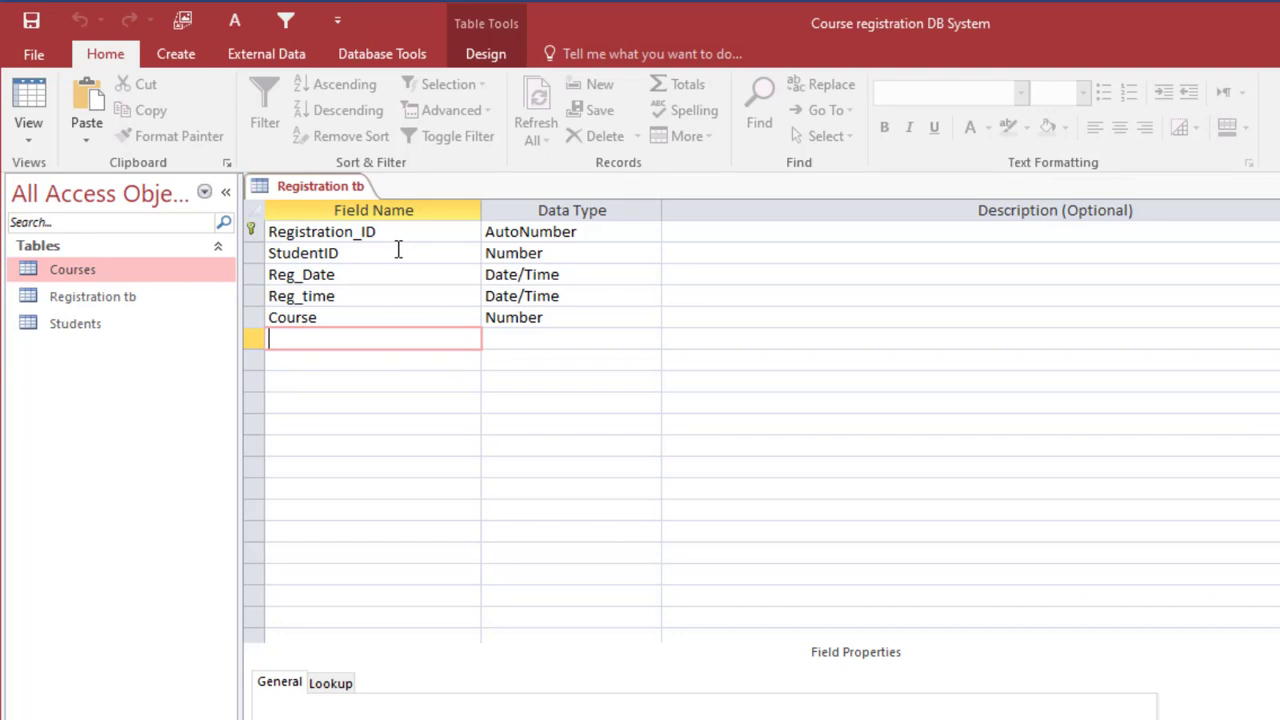
pyautogui.rightClick(322, 187)
# Step: In Datasheet View, enter a record for StudentID 1 with course Web development with WordPress
pyautogui.click(401, 310)
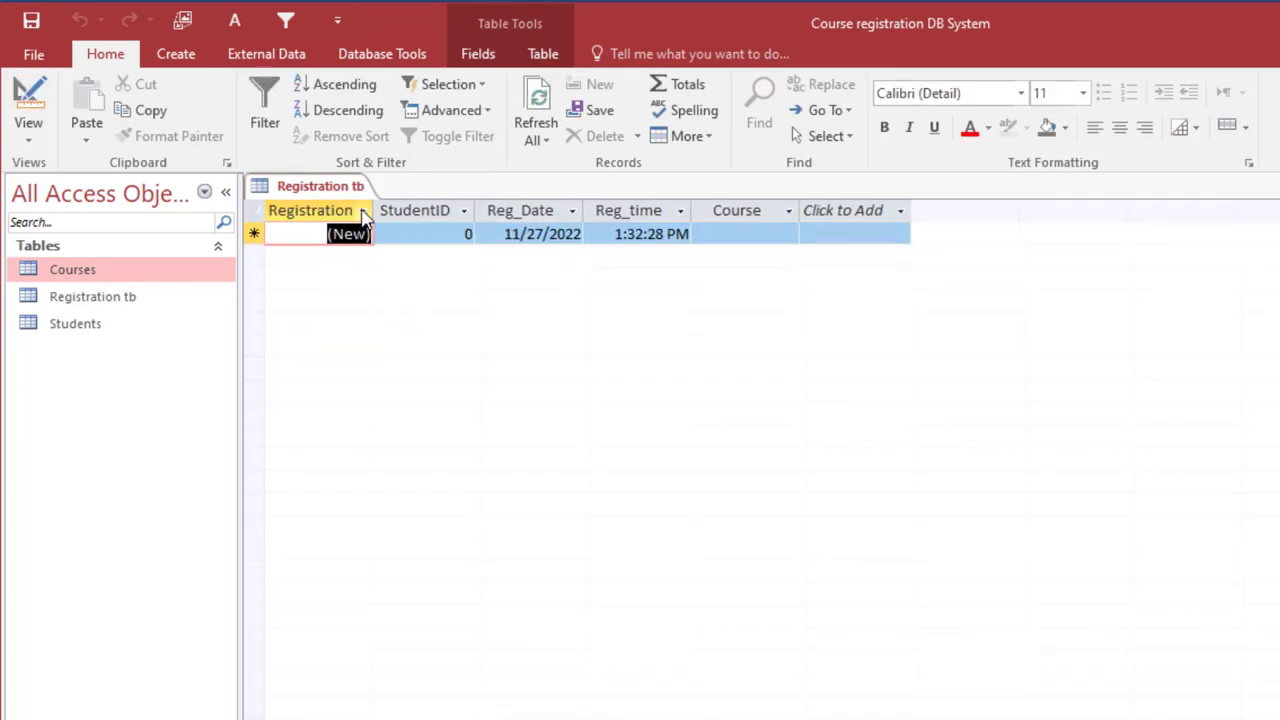
pyautogui.doubleClick(114, 328)
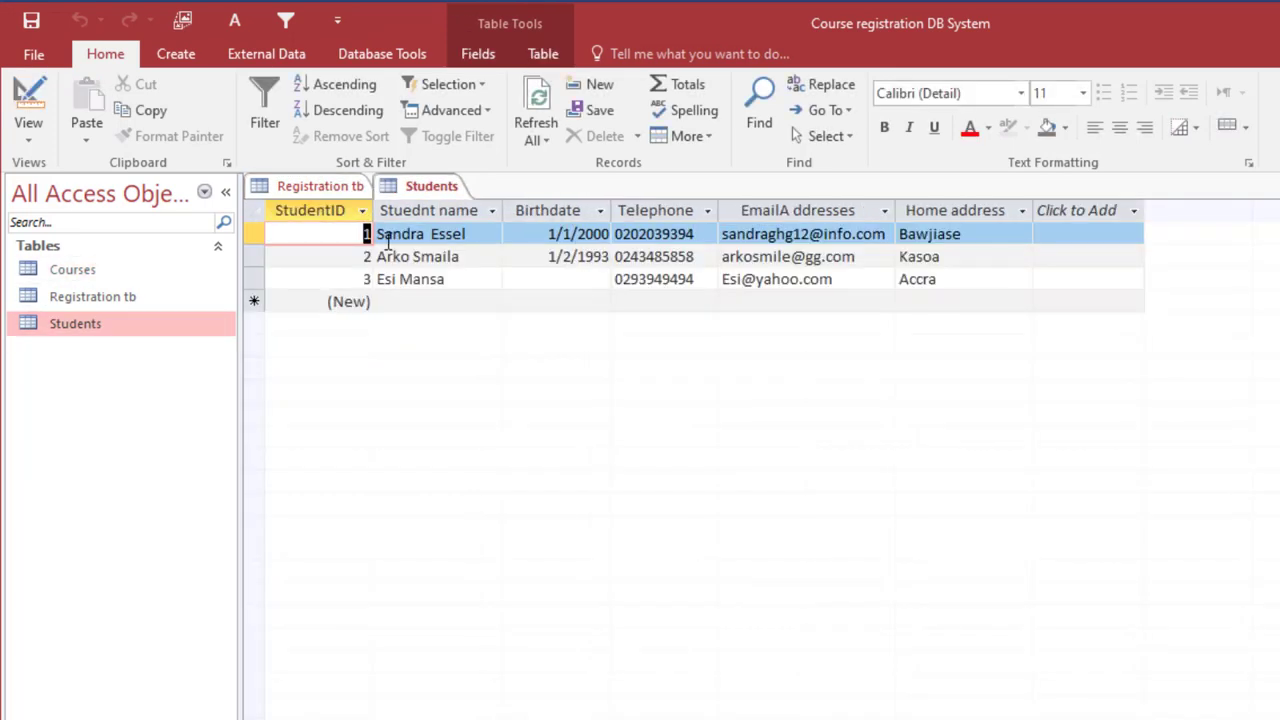
pyautogui.click(316, 187)
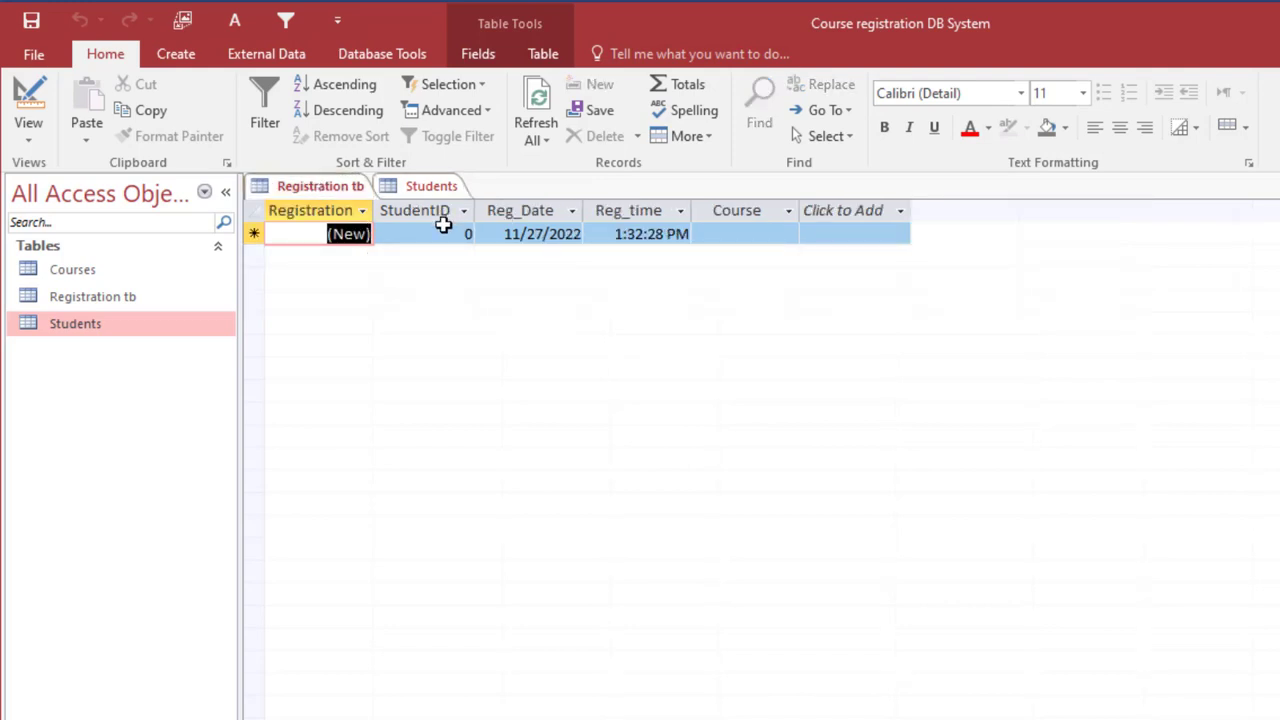
pyautogui.press('Tab')
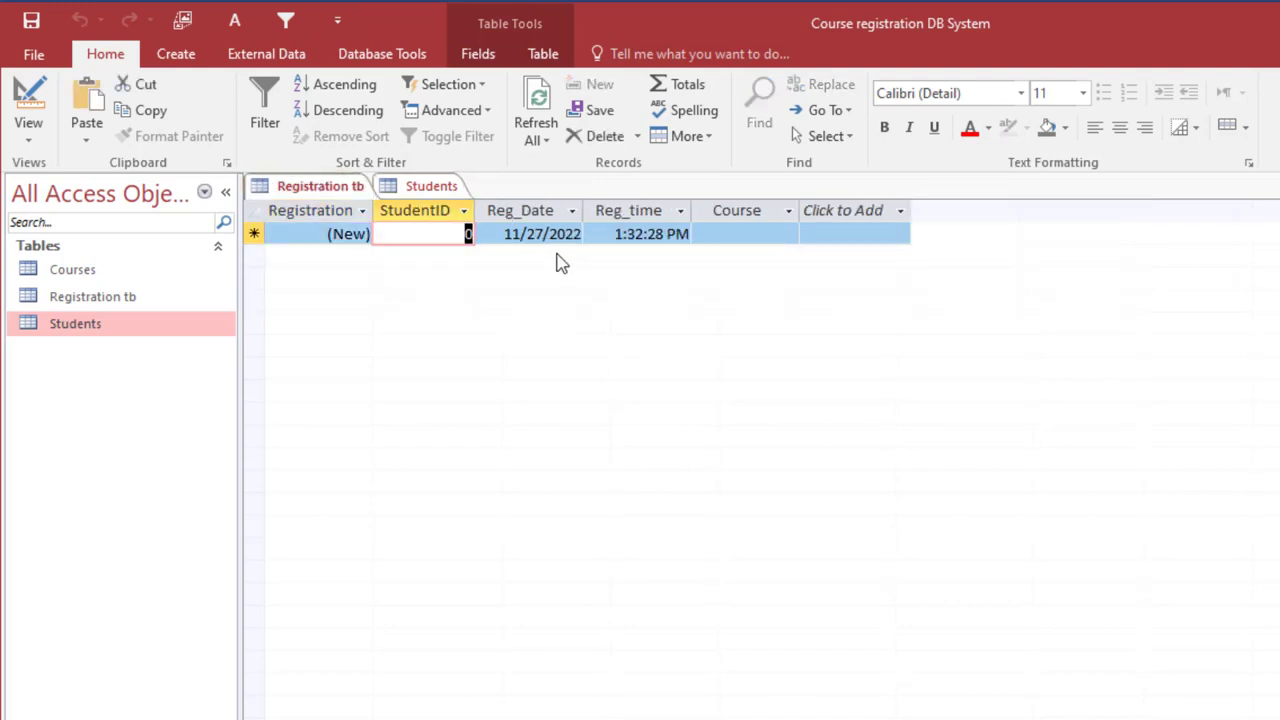
pyautogui.write('1')
pyautogui.press('Tab')
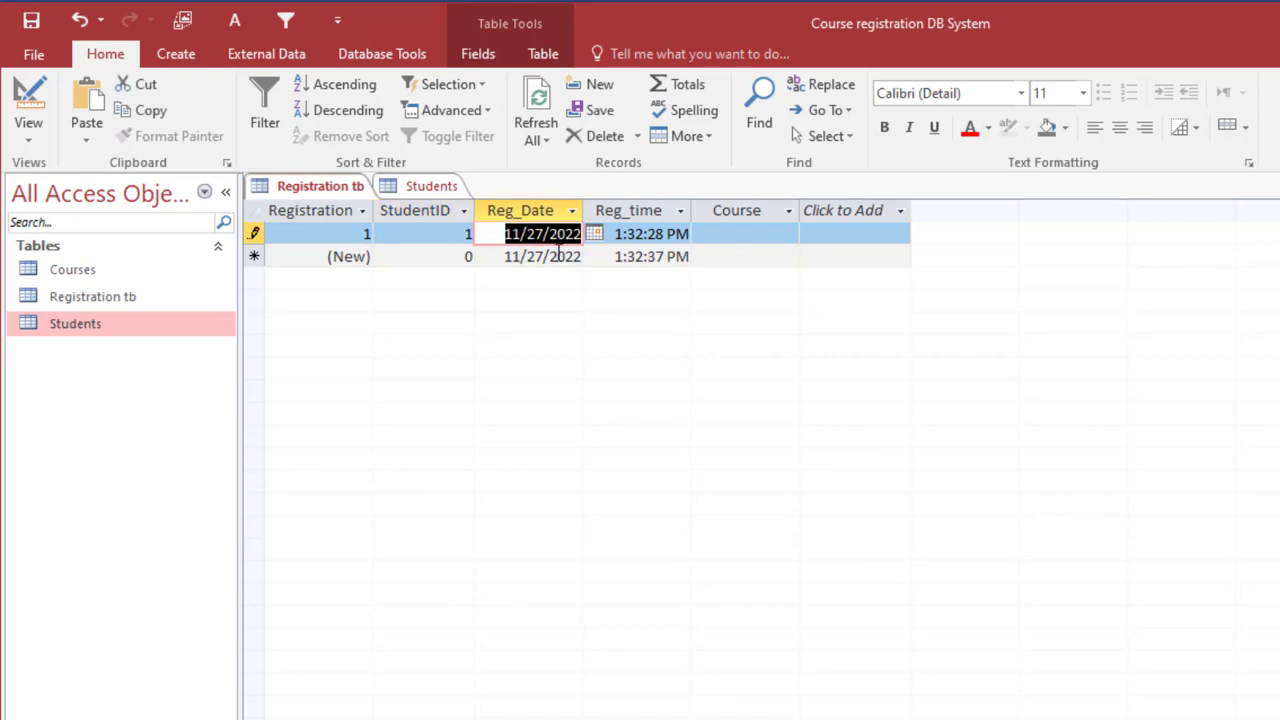
pyautogui.click(745, 233)
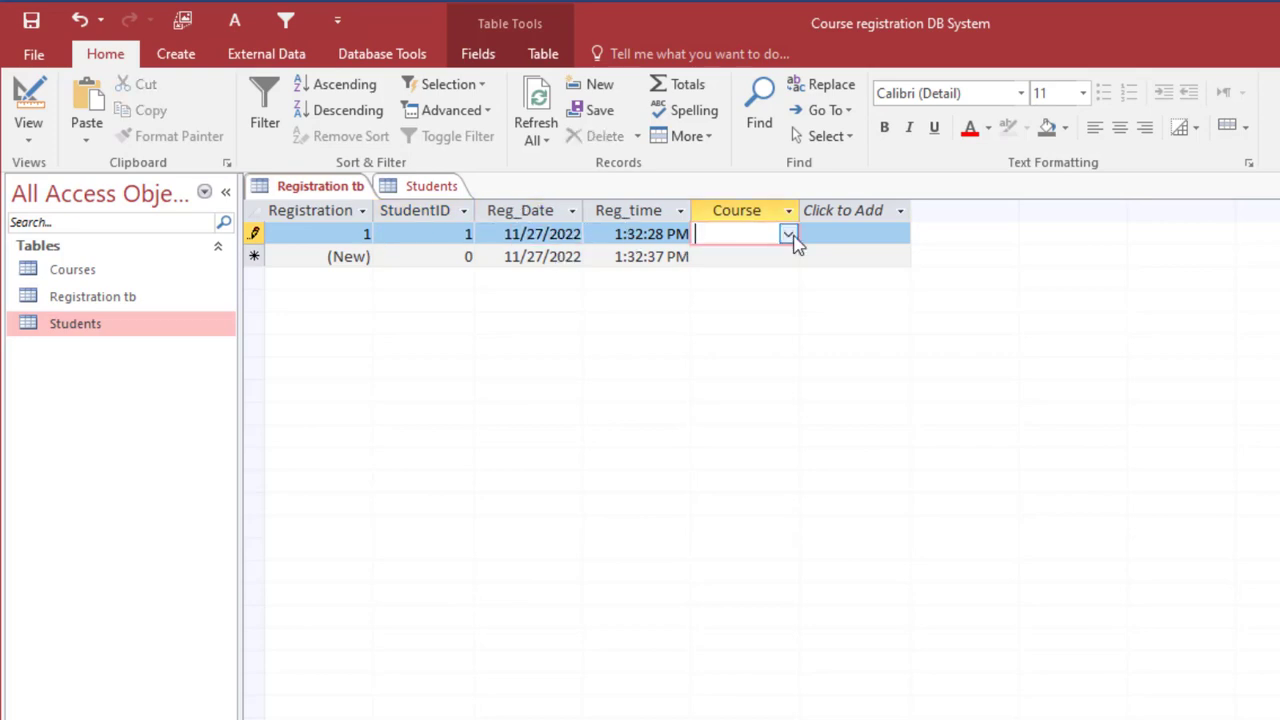
pyautogui.click(787, 235)
pyautogui.click(786, 258)
pyautogui.click(822, 234)
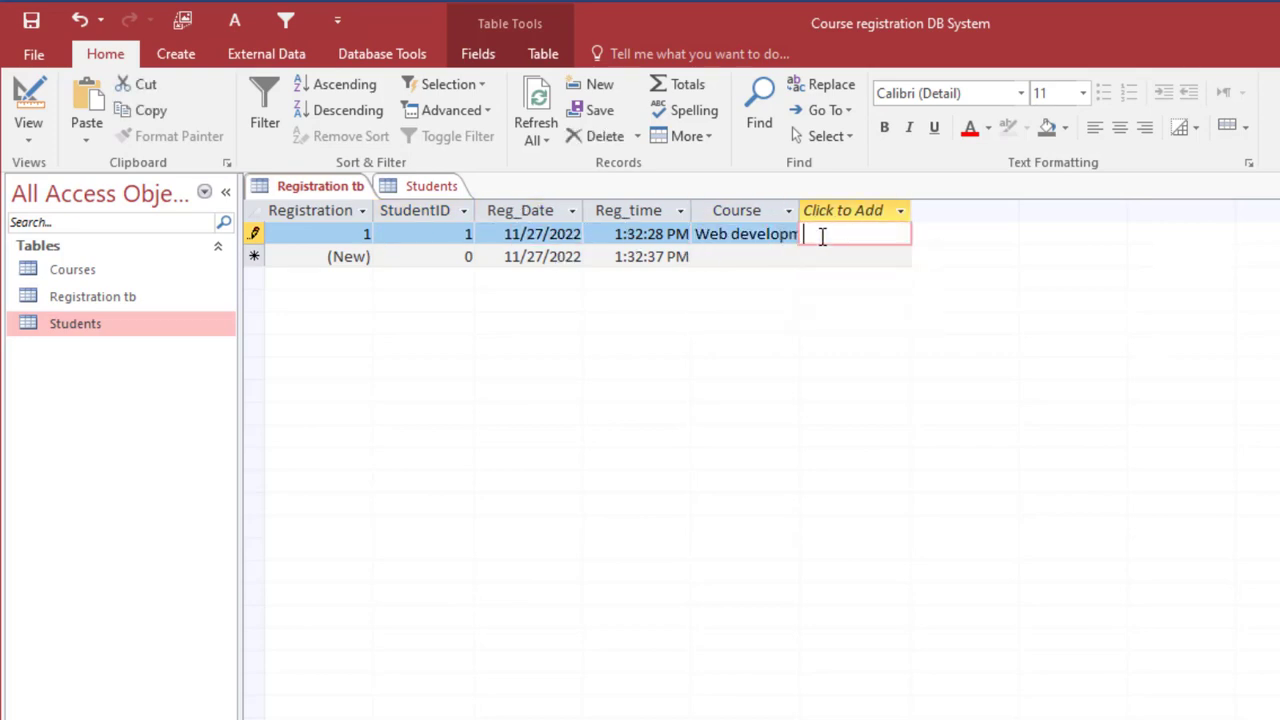
# Step: Add a second StudentID 1 record with course Web designing and widen the Course column
pyautogui.click(460, 256)
pyautogui.write('1')
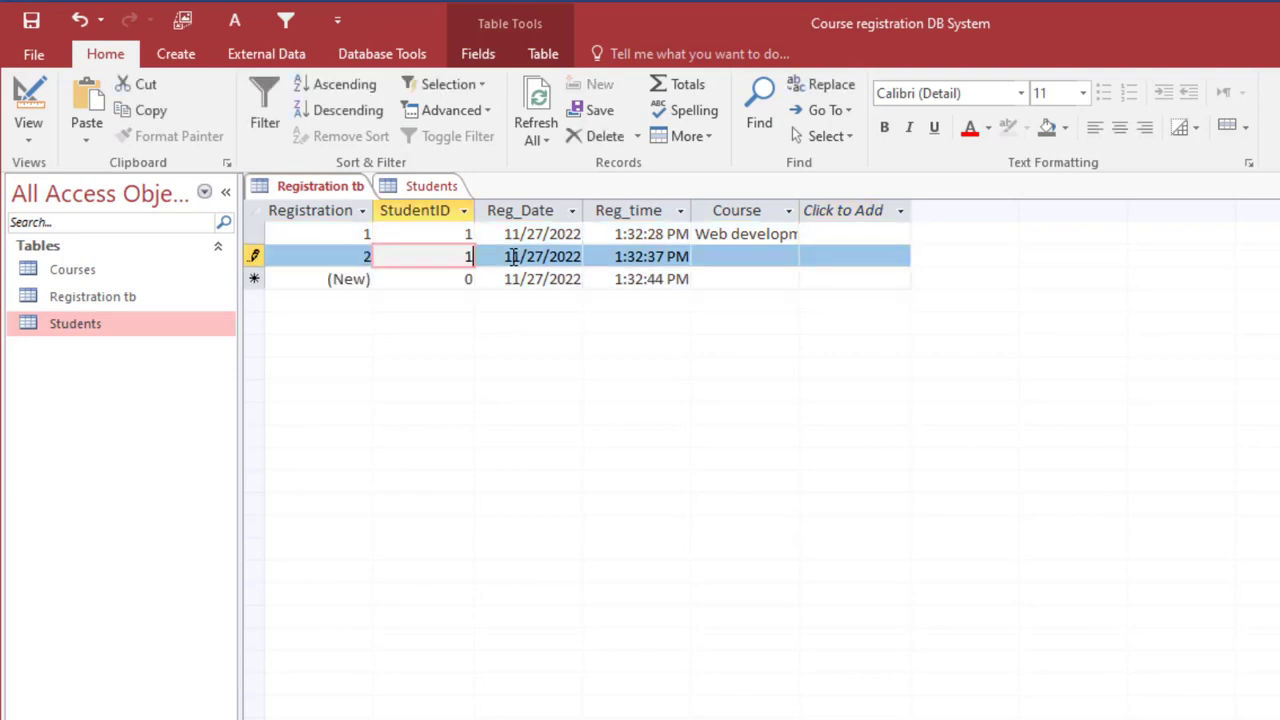
pyautogui.press('Tab')
pyautogui.press('Tab')
pyautogui.click(743, 257)
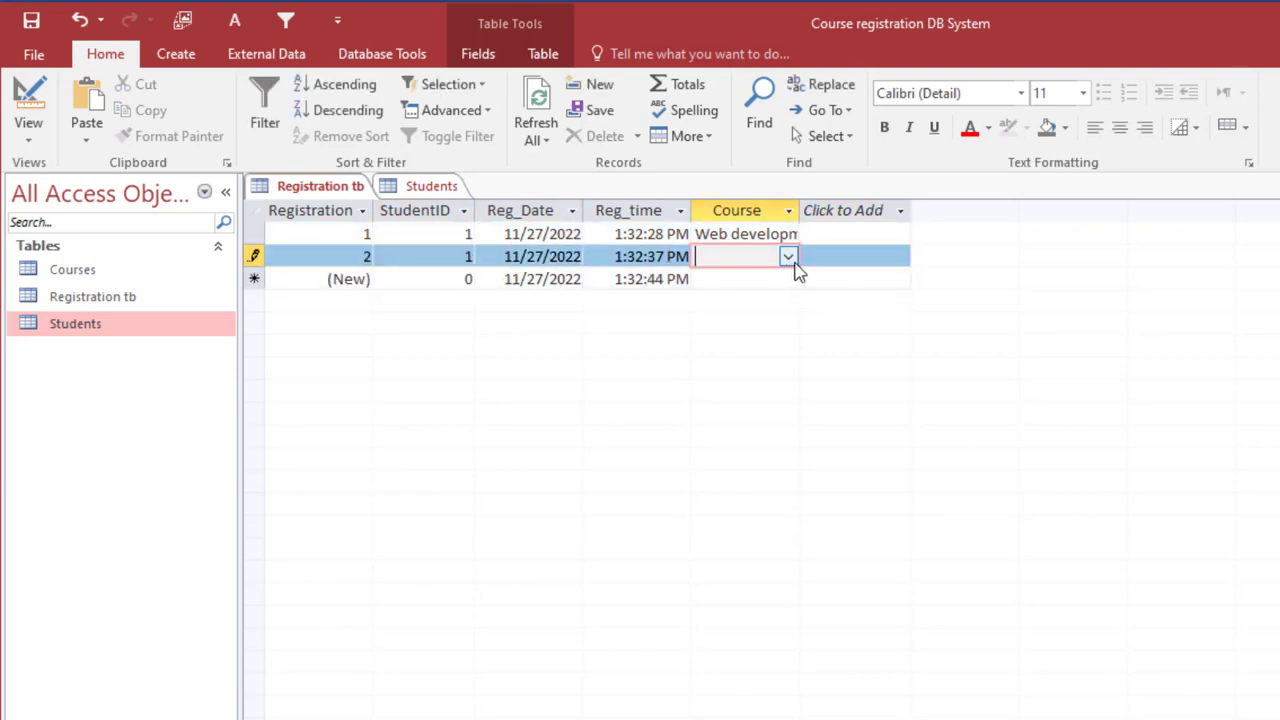
pyautogui.click(788, 258)
pyautogui.click(771, 299)
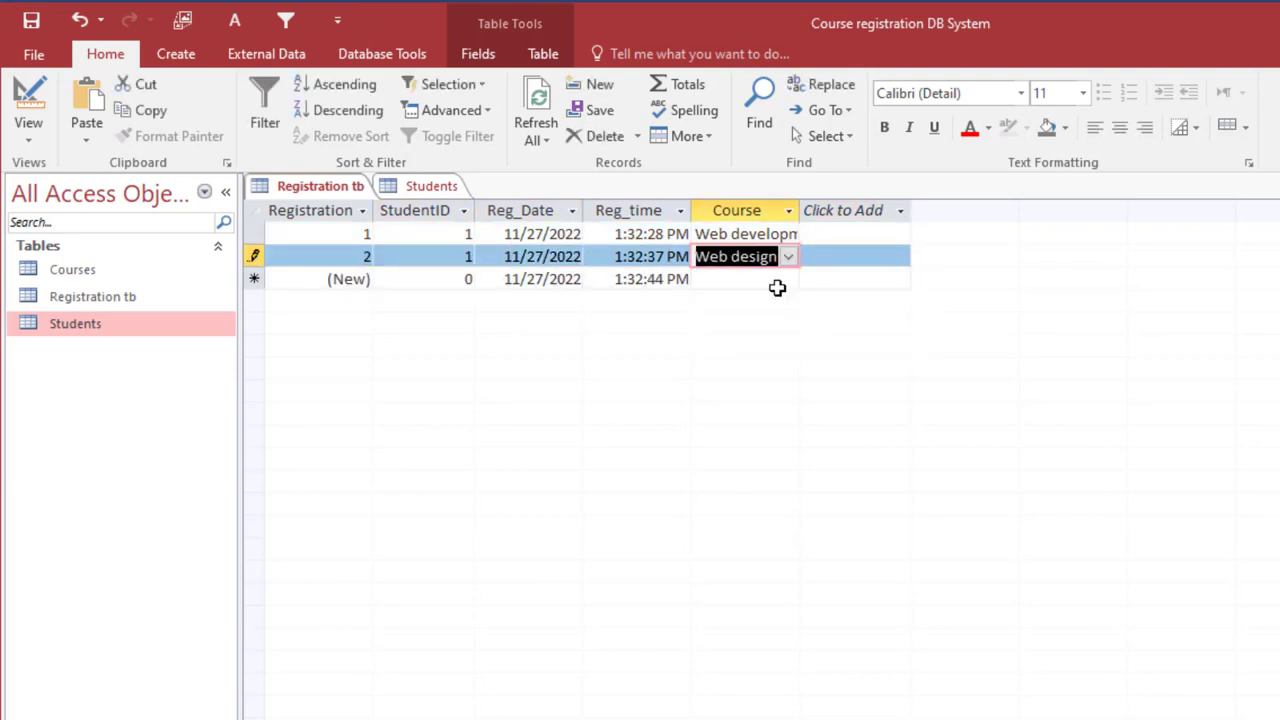
pyautogui.doubleClick(799, 210)
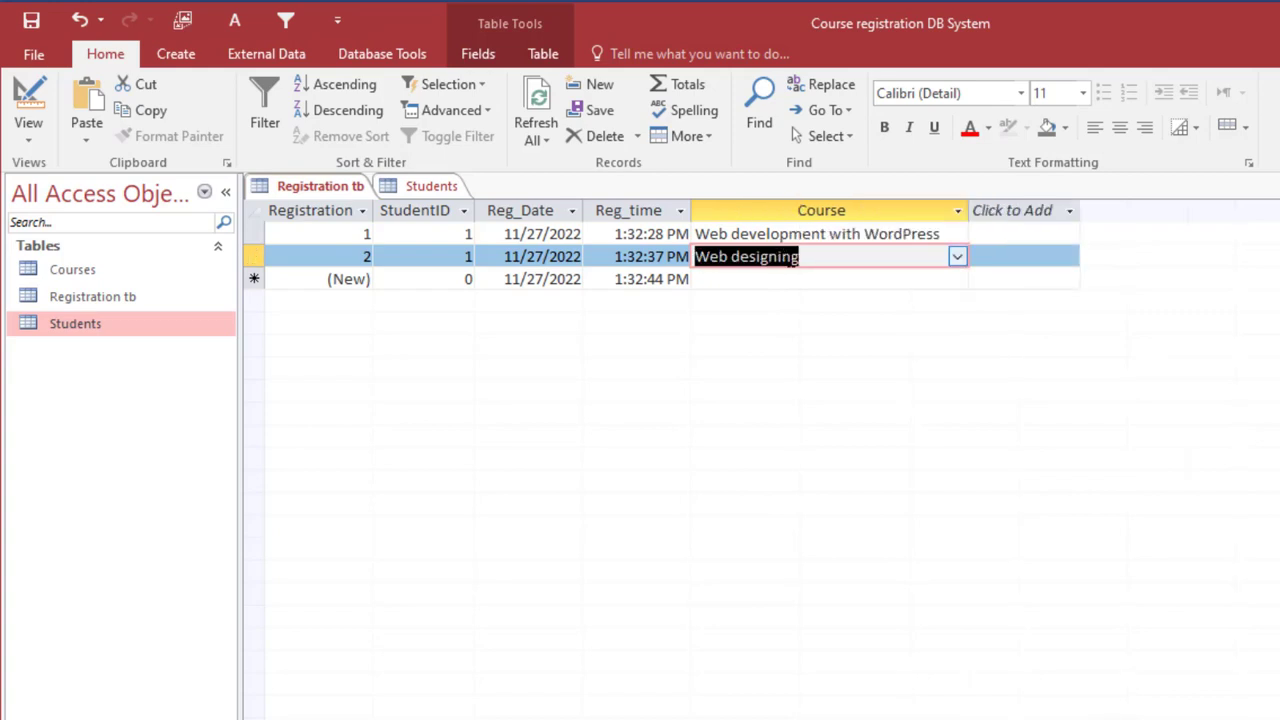
pyautogui.click(830, 258)
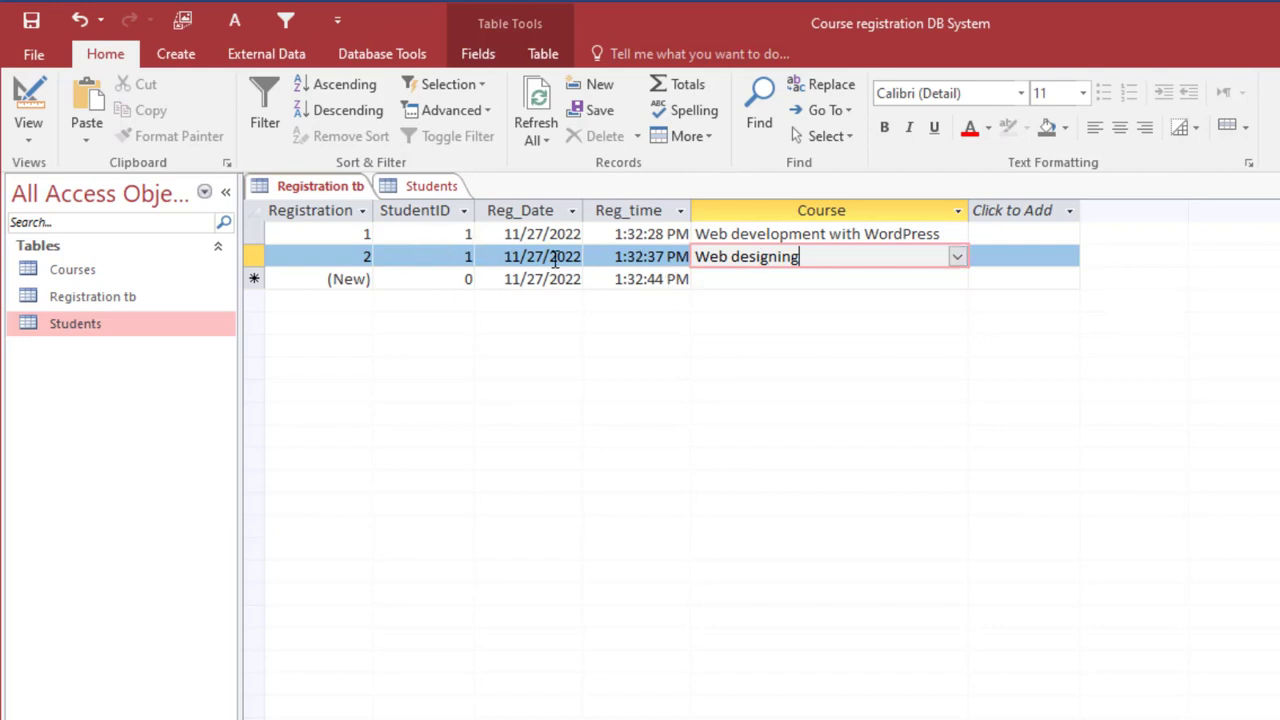
# Step: Inspect the StudentID column's field settings and row 2's values
pyautogui.click(422, 210)
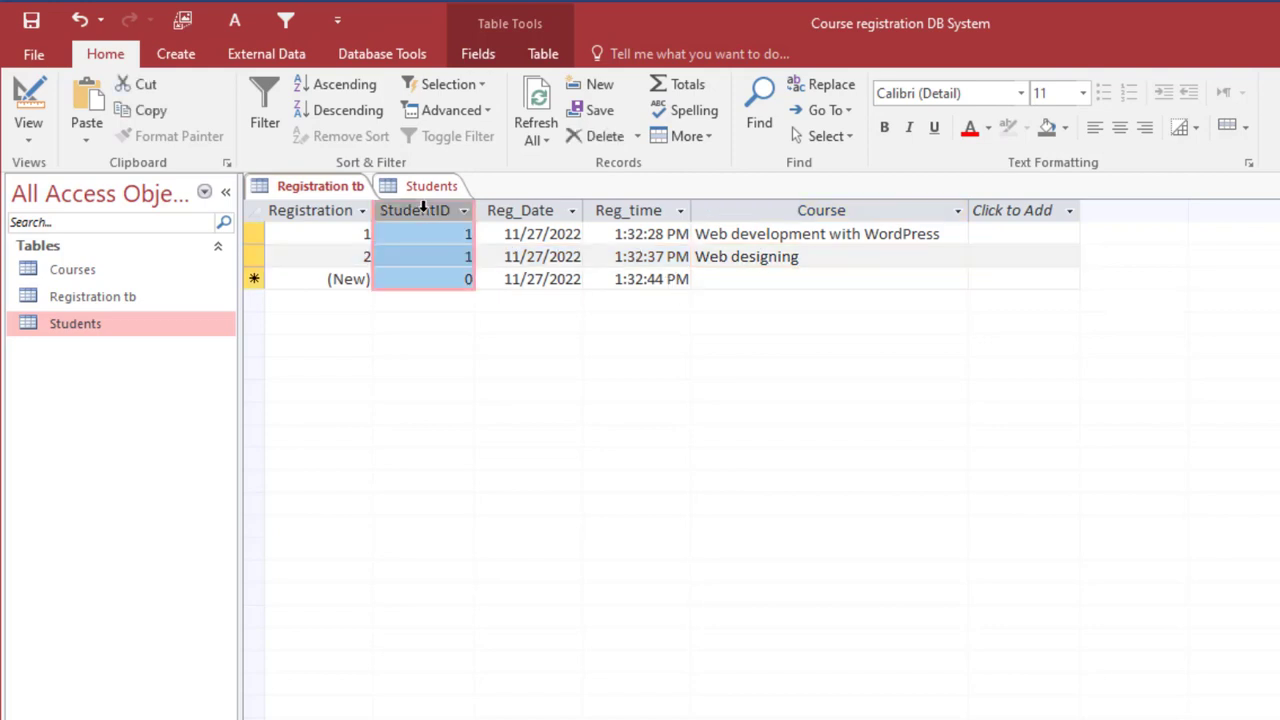
pyautogui.click(465, 258)
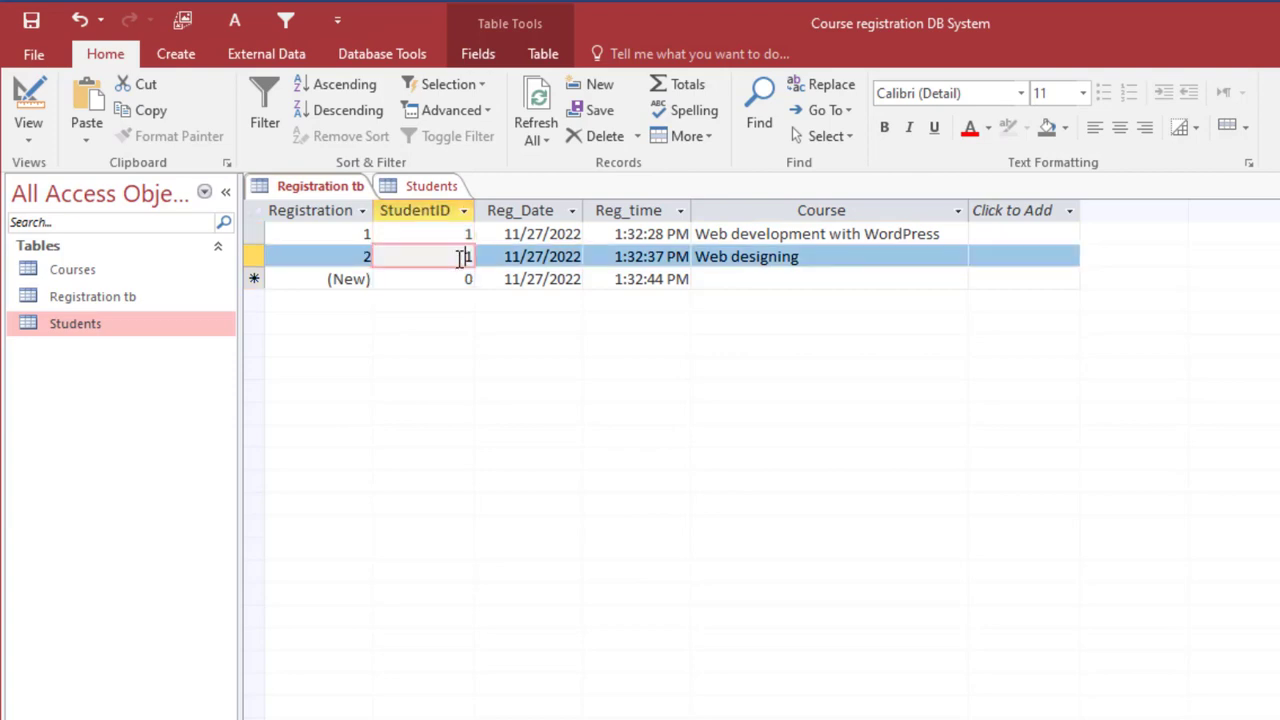
pyautogui.click(414, 210)
pyautogui.click(477, 56)
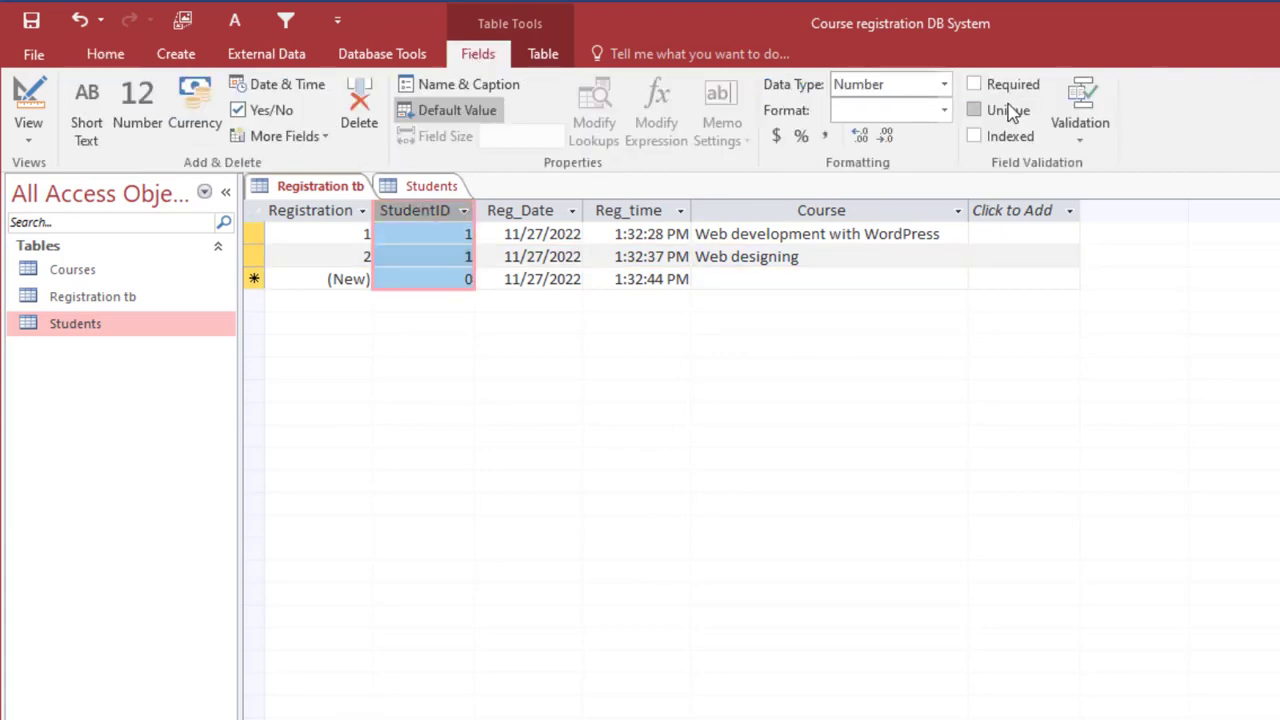
pyautogui.click(570, 257)
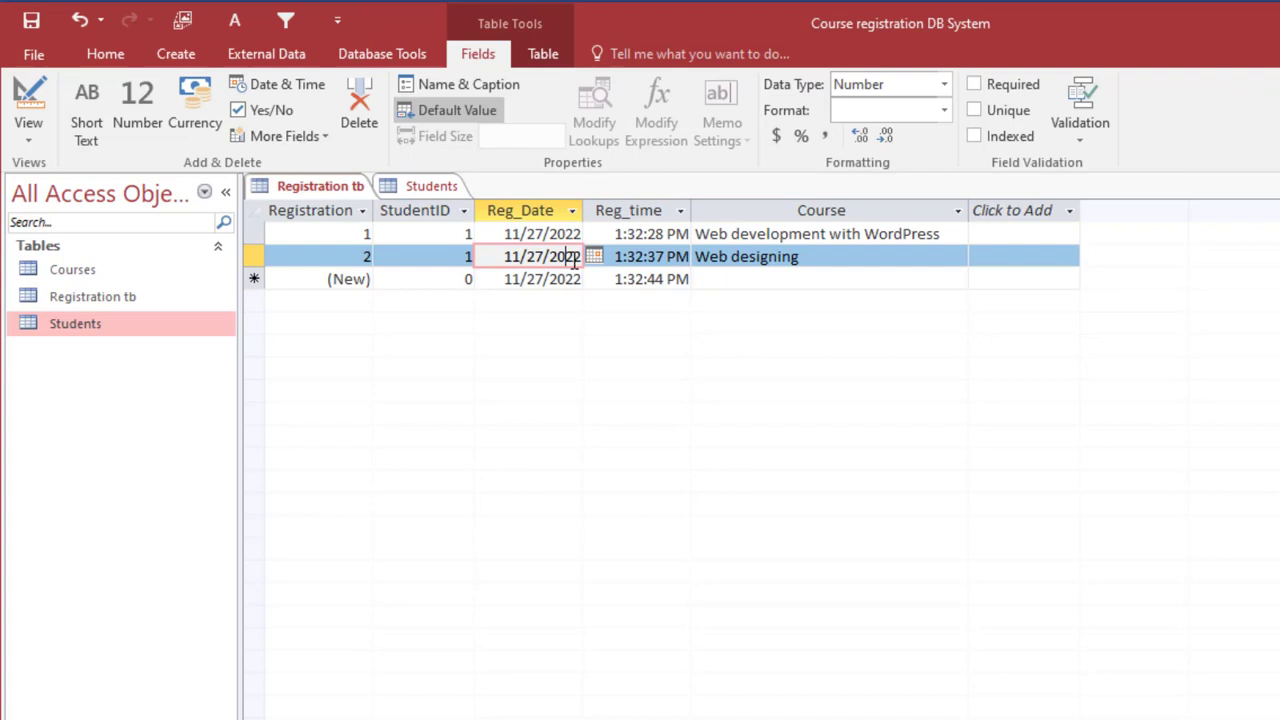
pyautogui.click(838, 262)
pyautogui.click(800, 256)
pyautogui.click(815, 256)
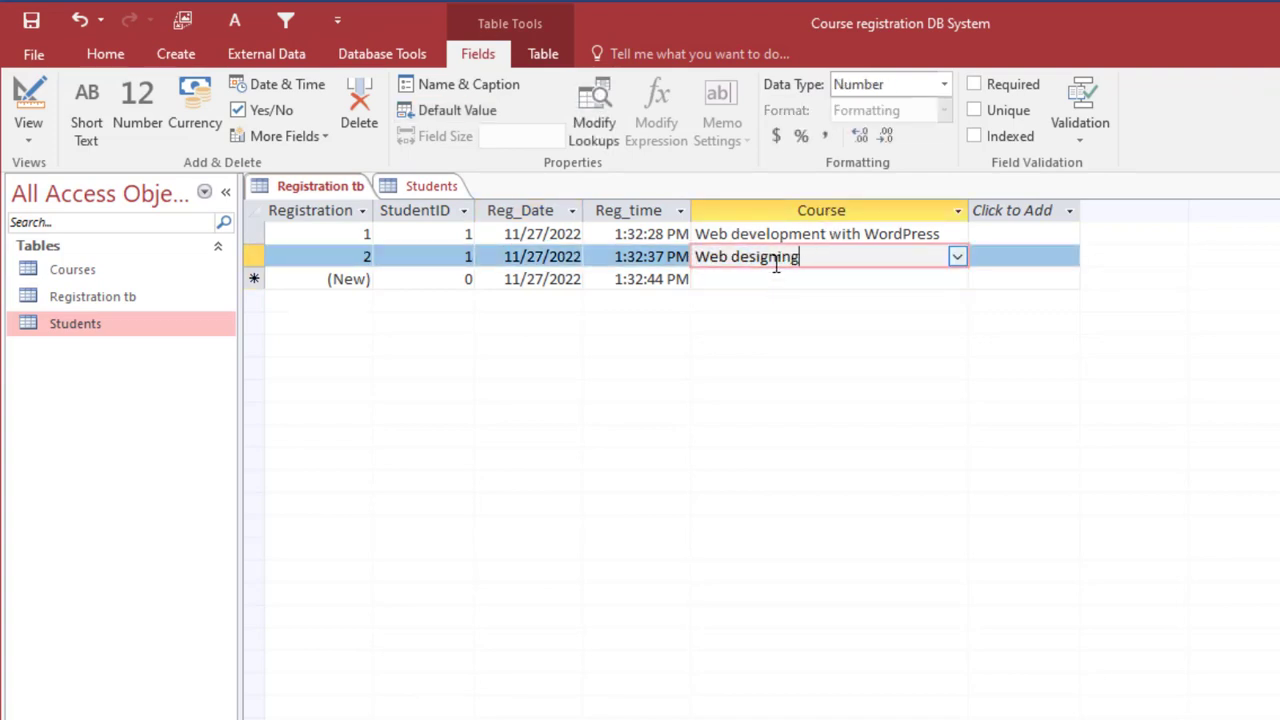
pyautogui.rightClick(321, 192)
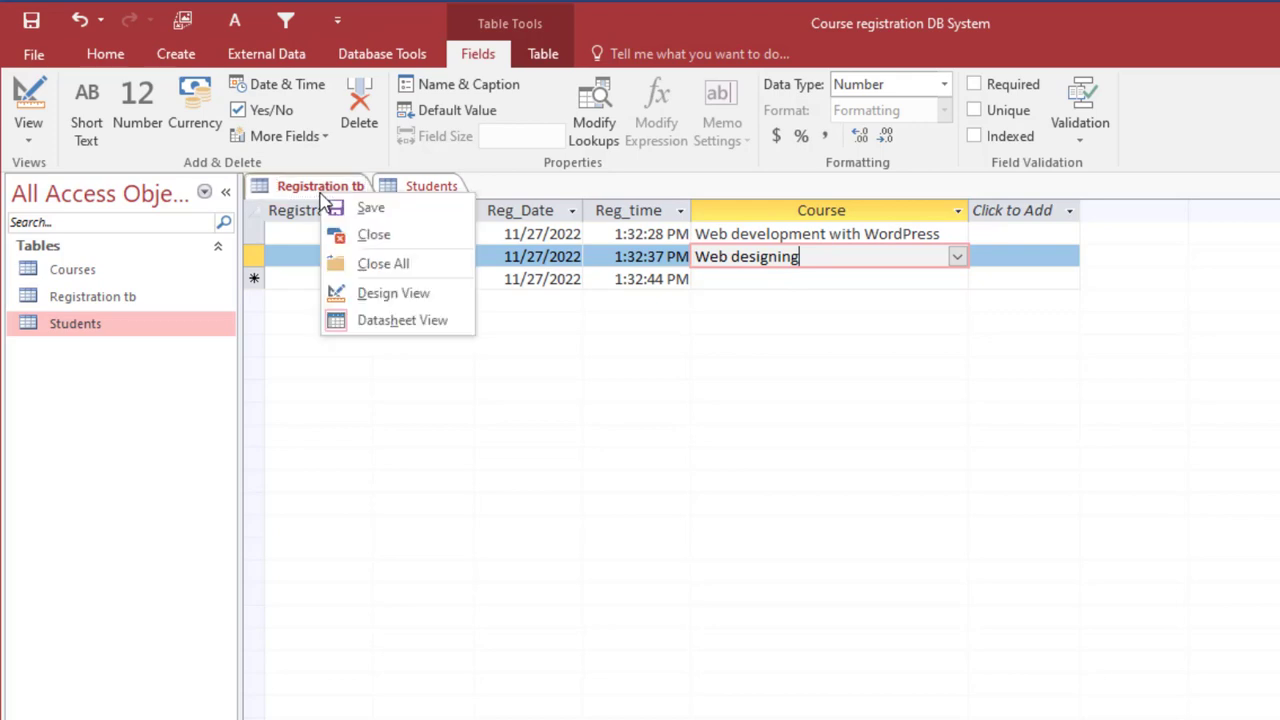
# Step: Save Registration tb, then add a record with StudentID 2 and course Database development
pyautogui.click(368, 208)
pyautogui.click(400, 188)
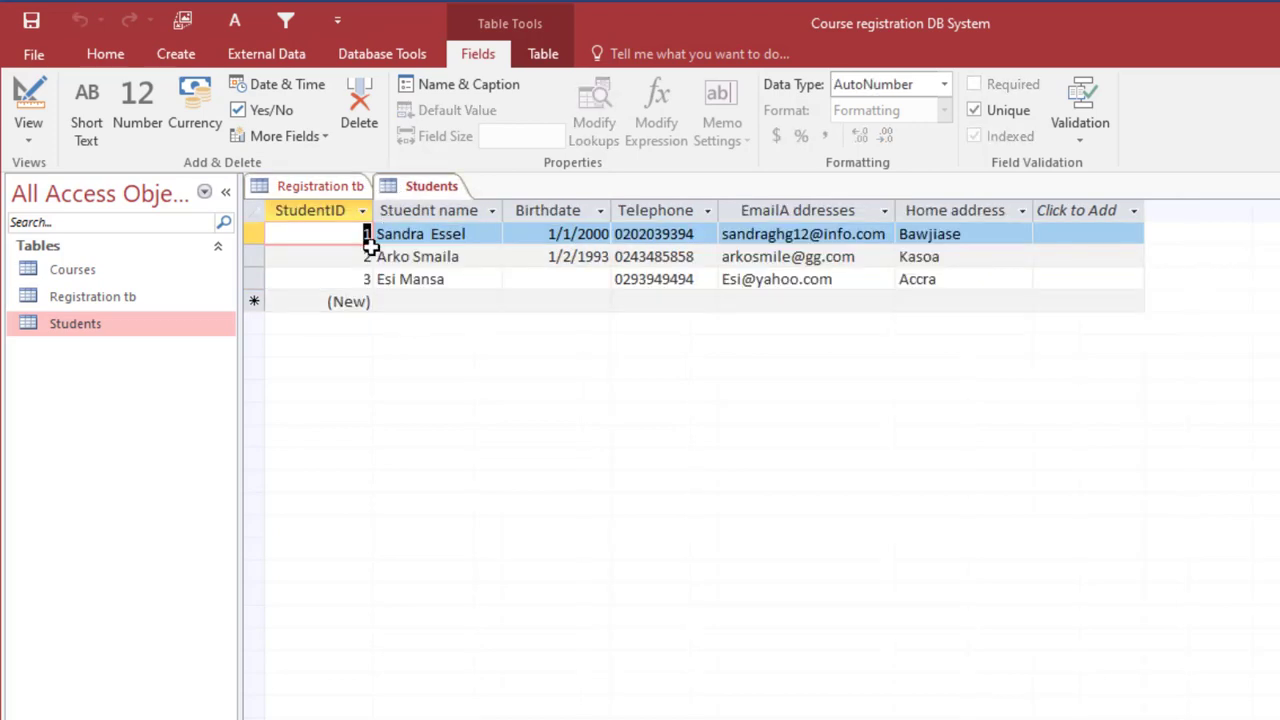
pyautogui.click(330, 192)
pyautogui.click(423, 280)
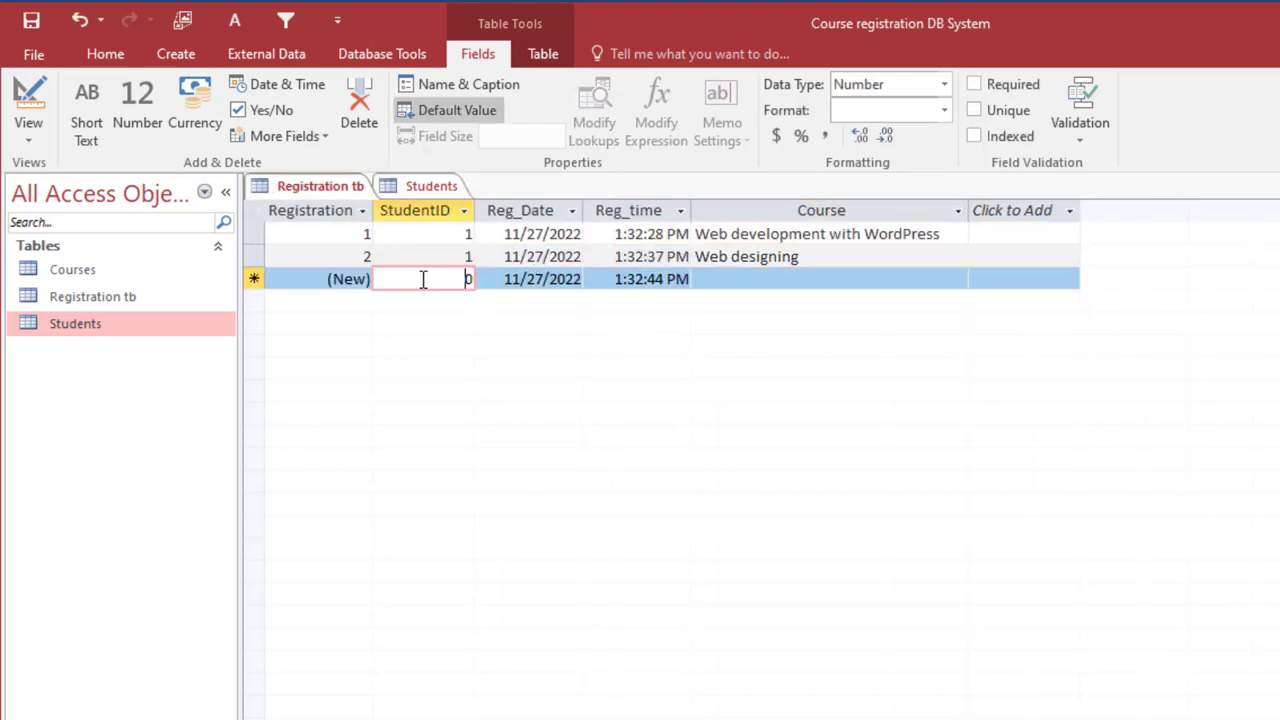
pyautogui.moveTo(423, 280); pyautogui.dragTo(520, 283)
pyautogui.write('2')
pyautogui.press('Tab')
pyautogui.press('Tab')
pyautogui.press('Tab')
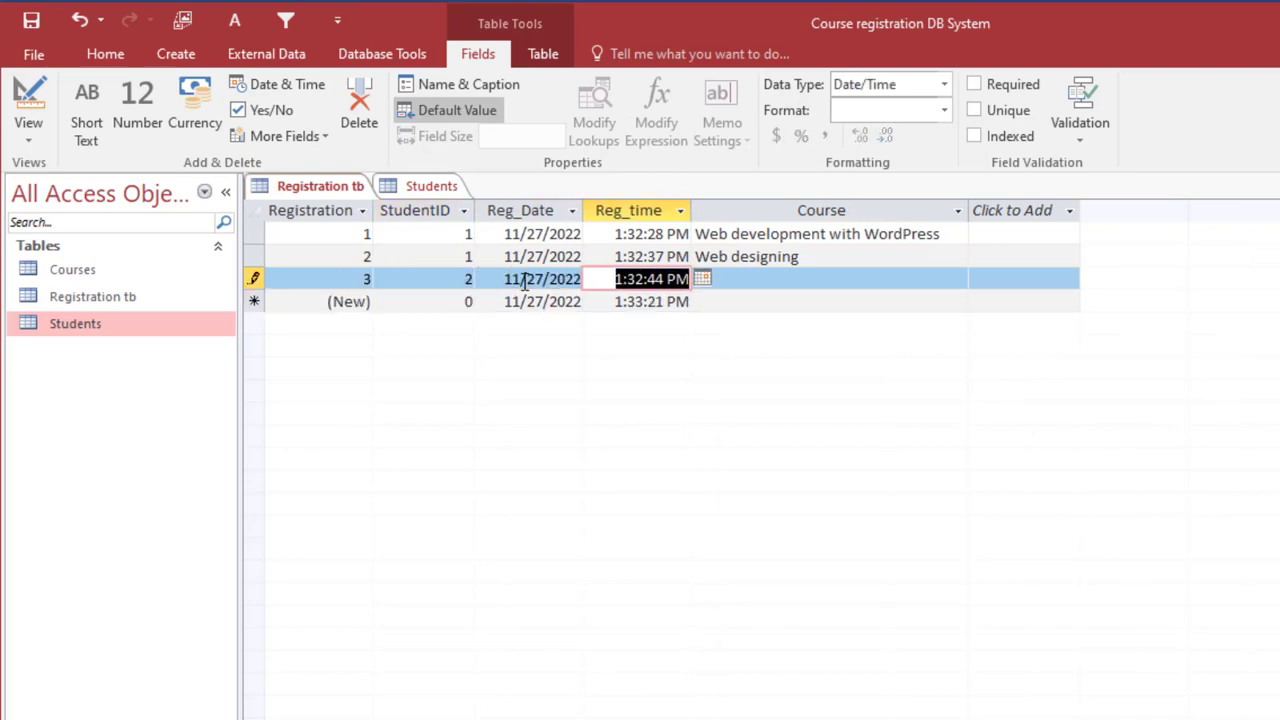
pyautogui.write('database development')
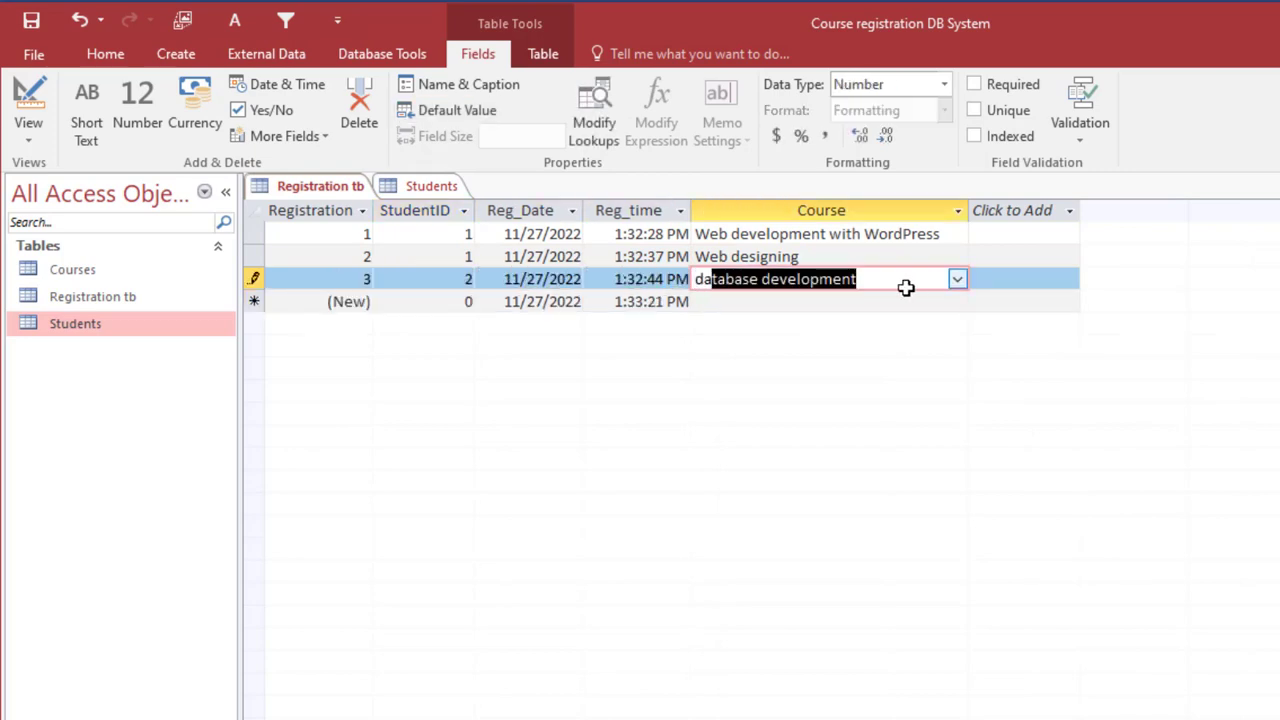
pyautogui.hotkey('shift', 'Return')
pyautogui.click(925, 280)
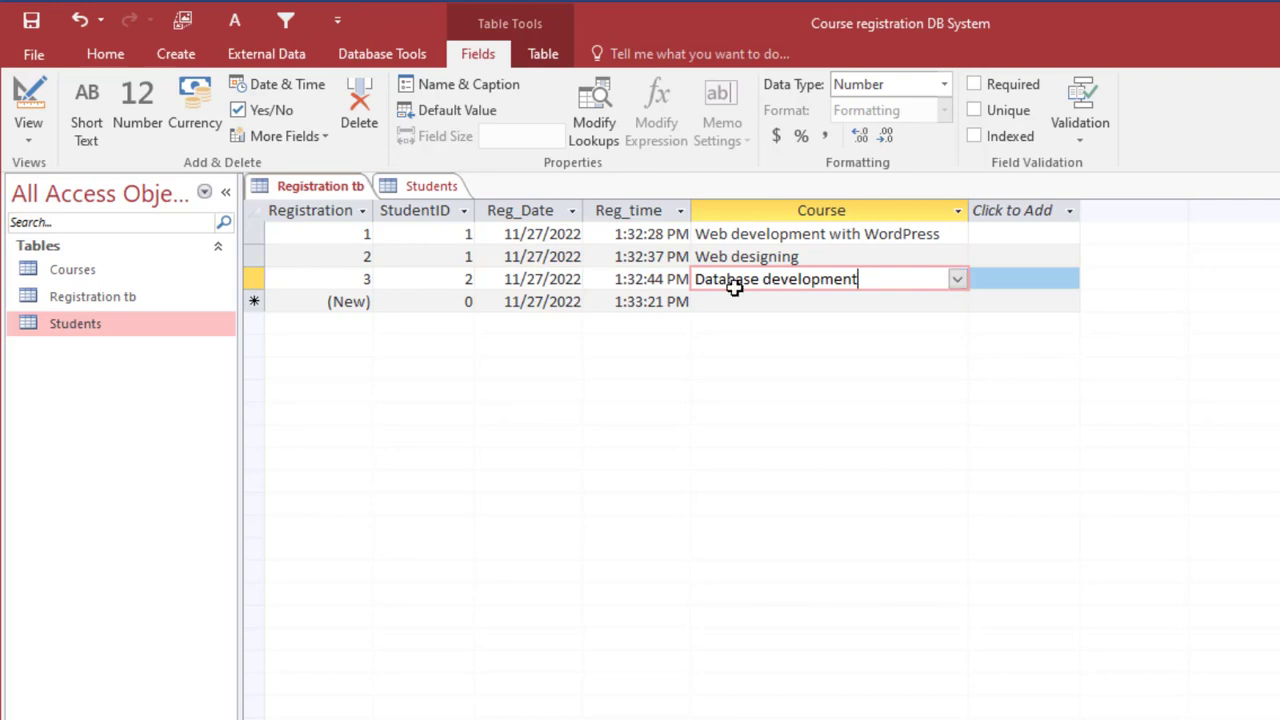
# Step: Save the Registration tb table and close all open tables
pyautogui.rightClick(330, 190)
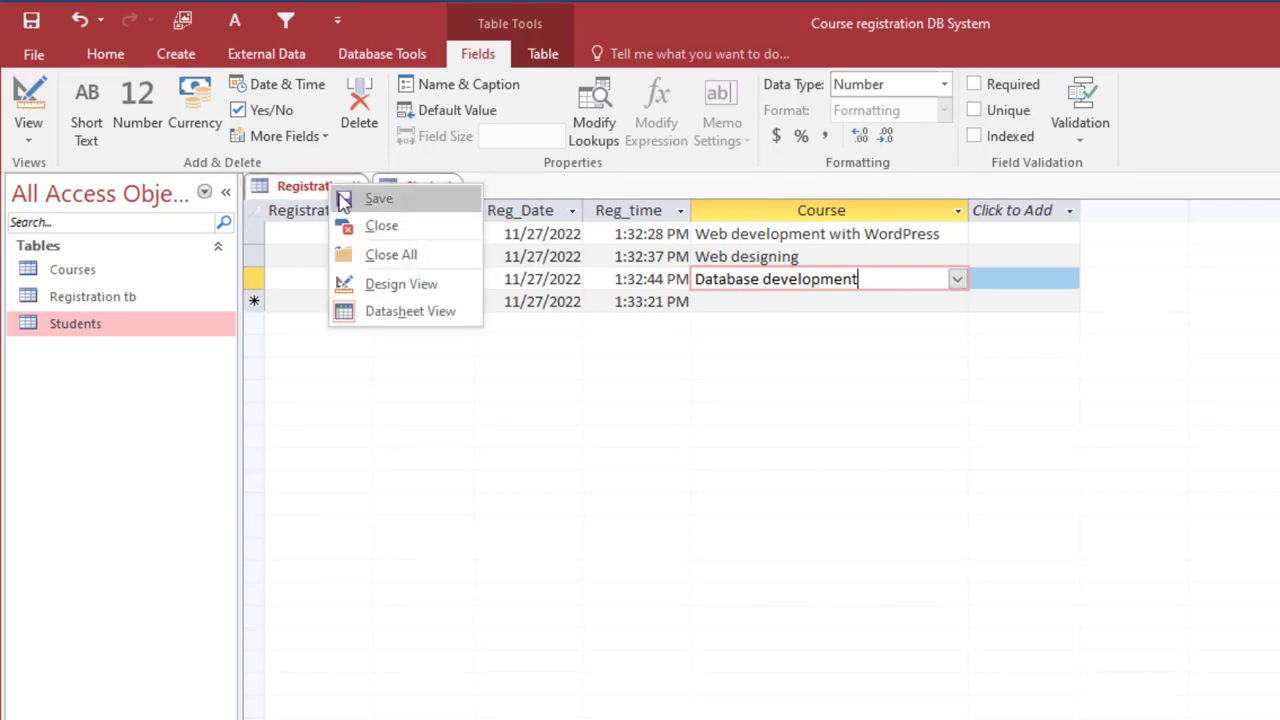
pyautogui.click(360, 198)
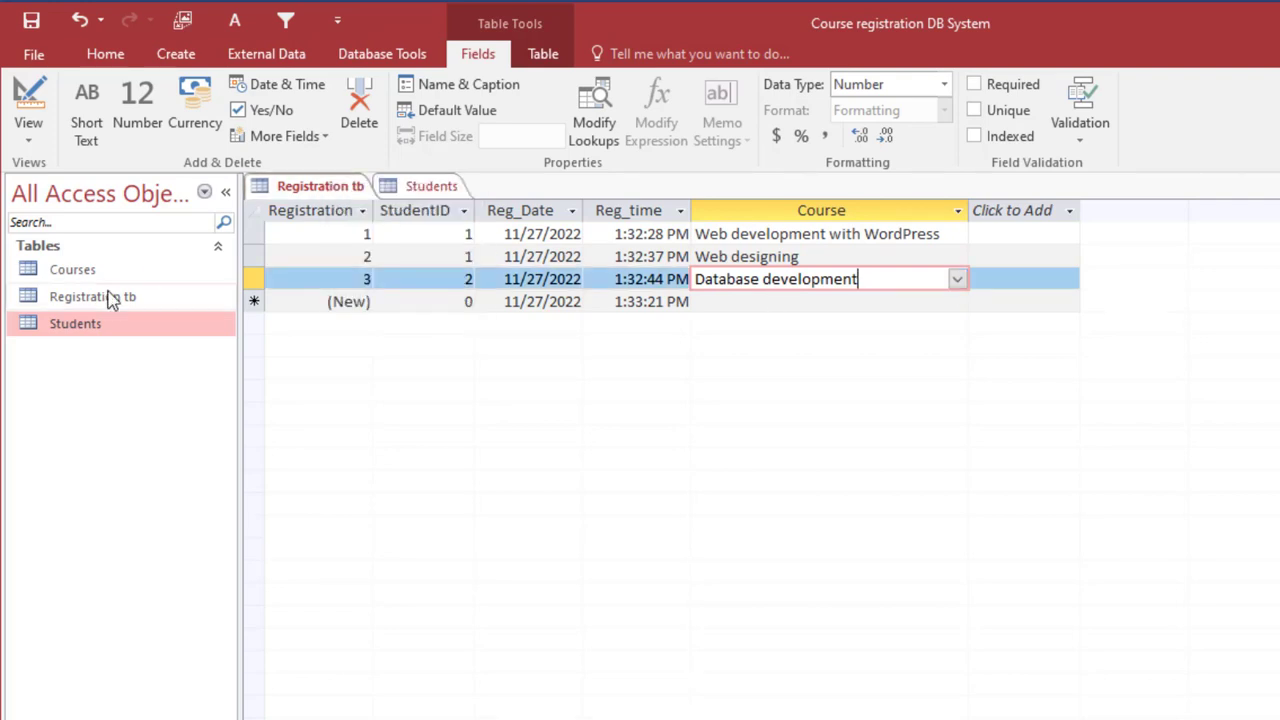
pyautogui.doubleClick(75, 330)
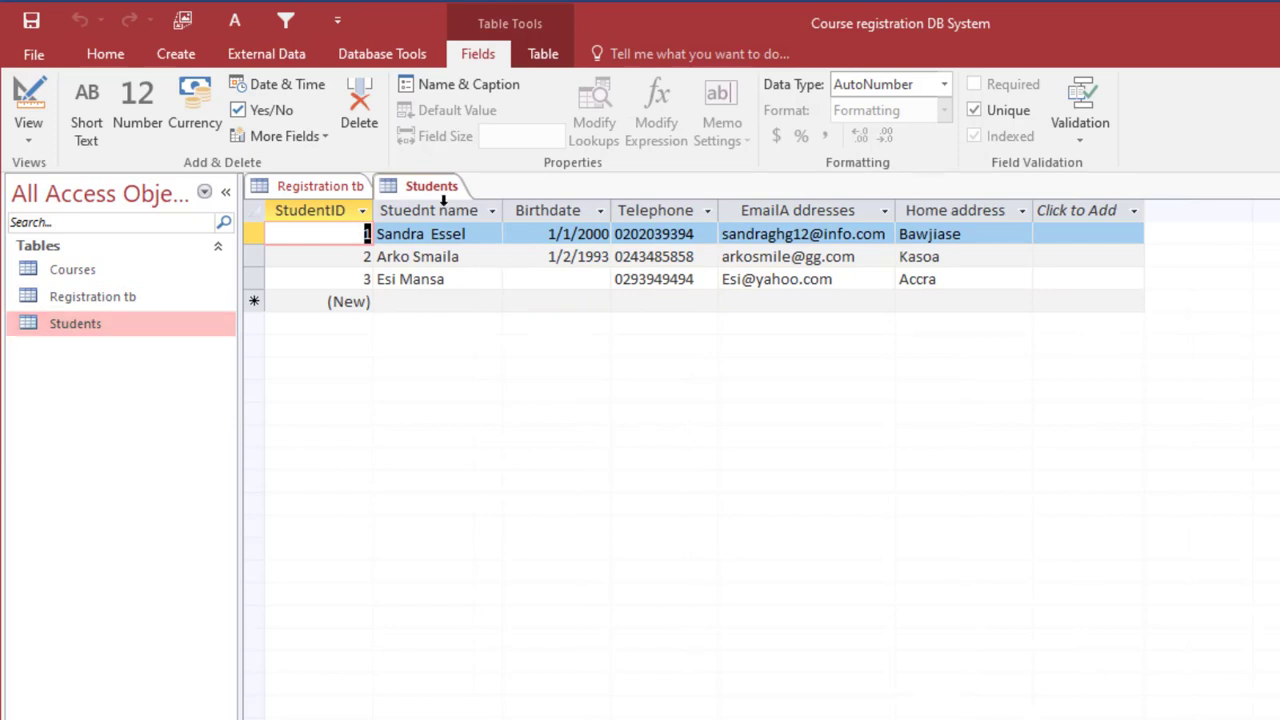
pyautogui.click(299, 192)
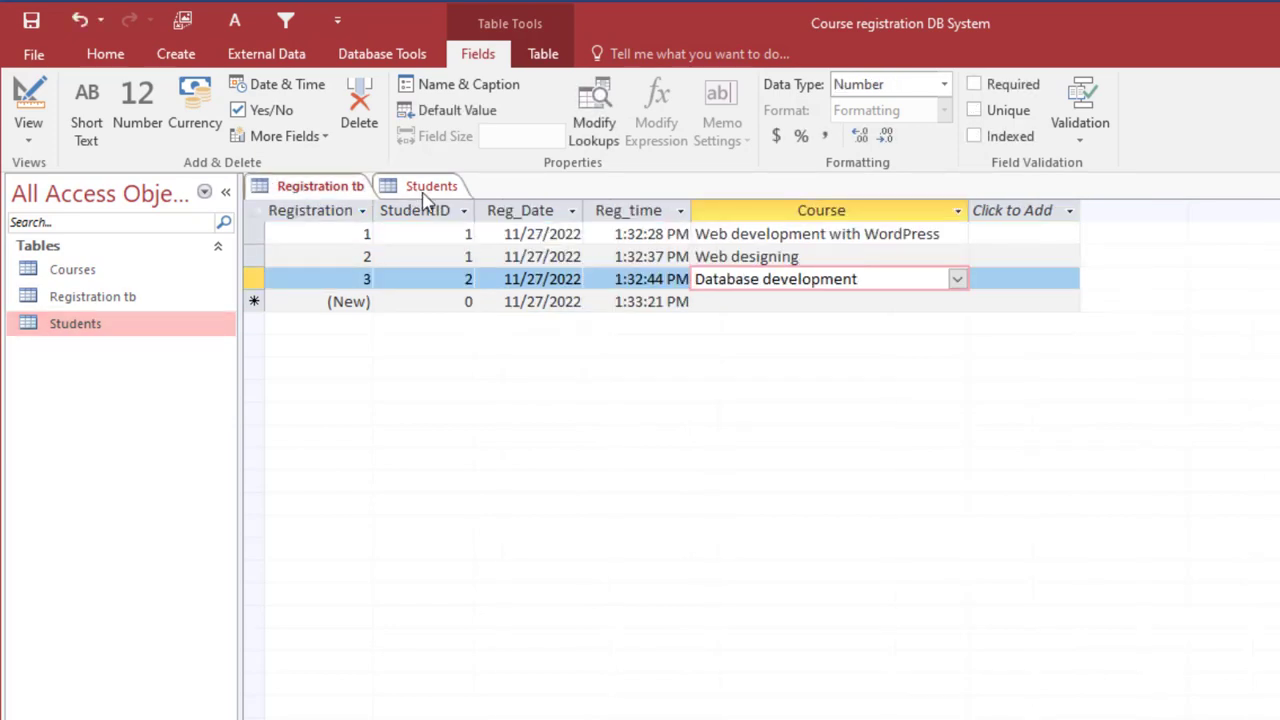
pyautogui.rightClick(331, 194)
pyautogui.click(393, 266)
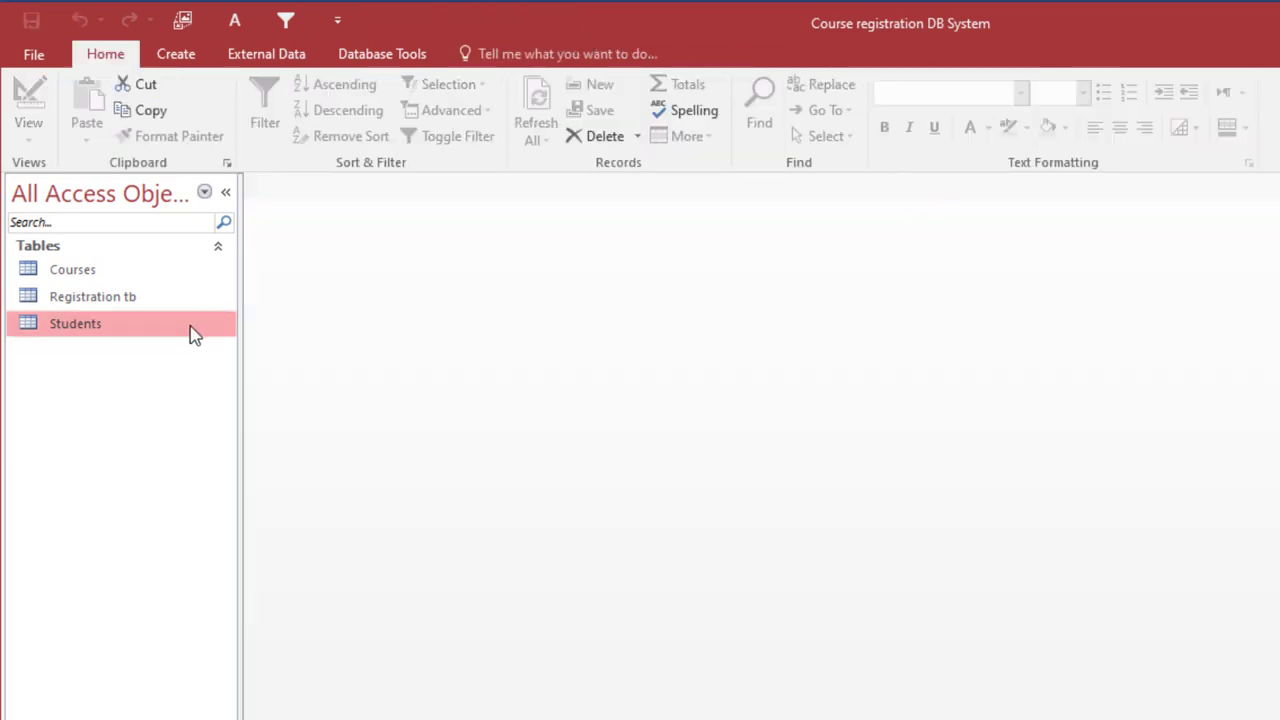
# Step: Reopen Registration tb and autofit the Registration_ID column to its full header
pyautogui.doubleClick(140, 300)
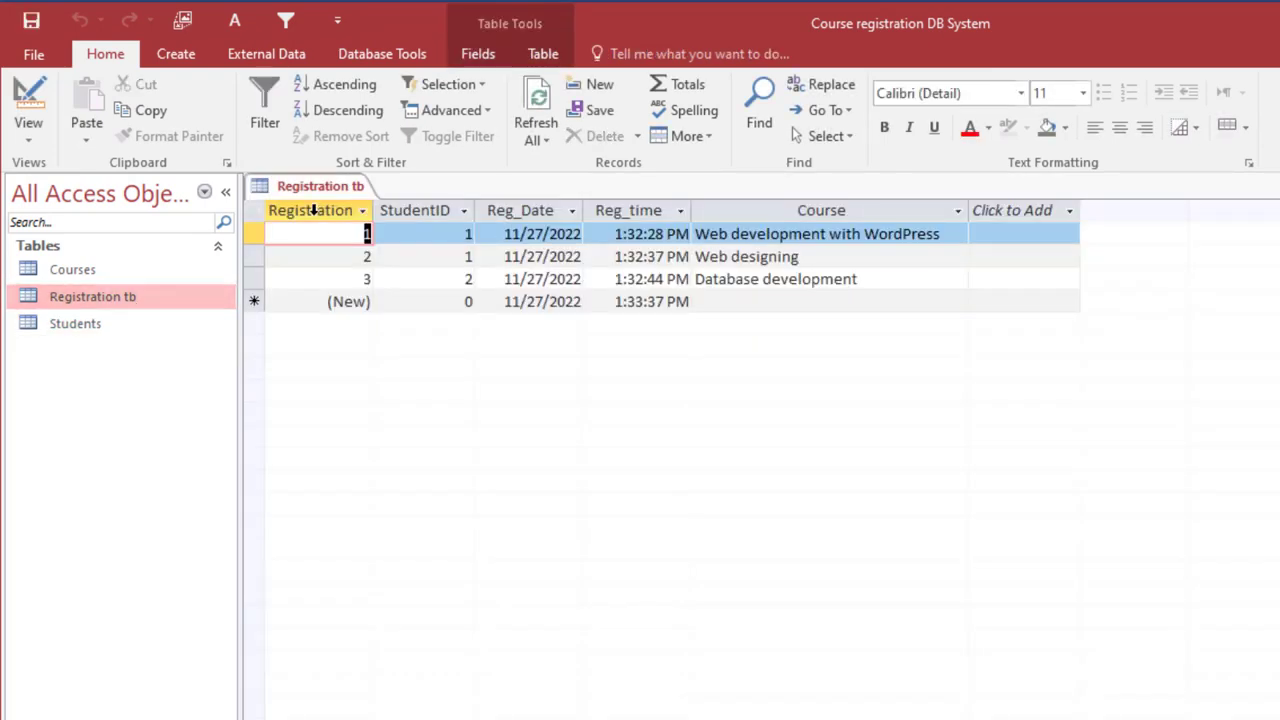
pyautogui.doubleClick(372, 212)
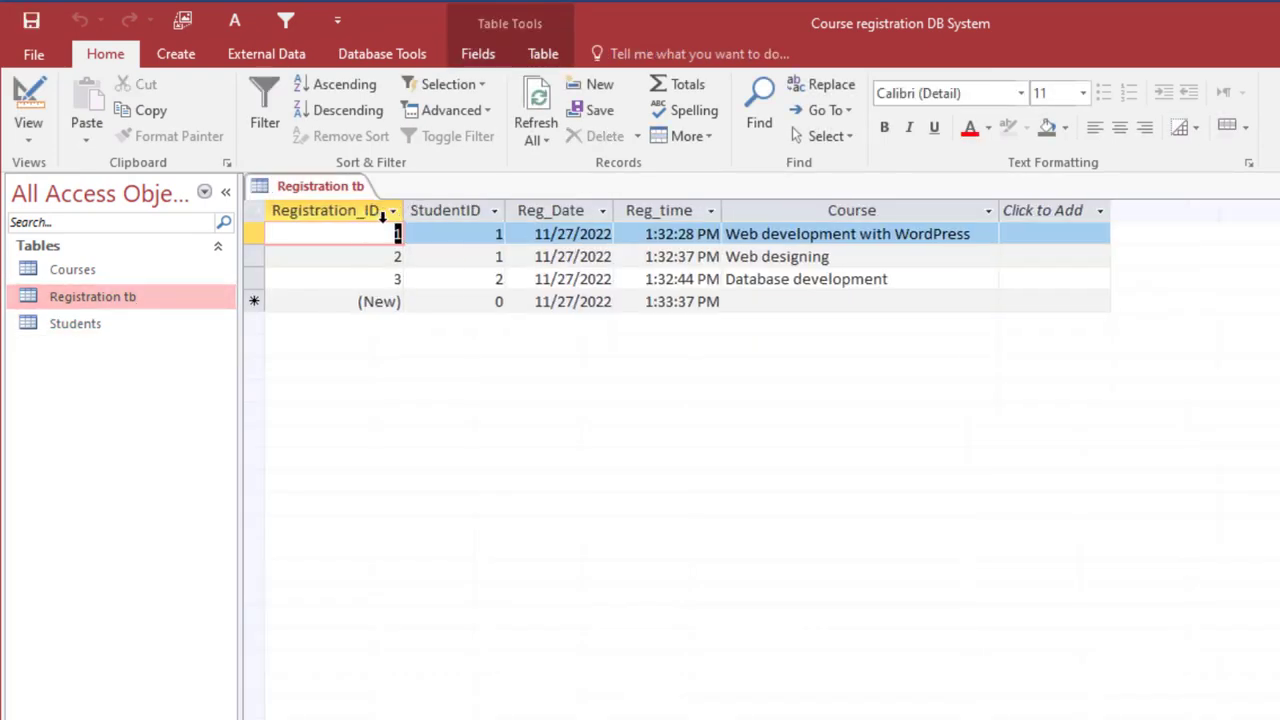
pyautogui.click(884, 210)
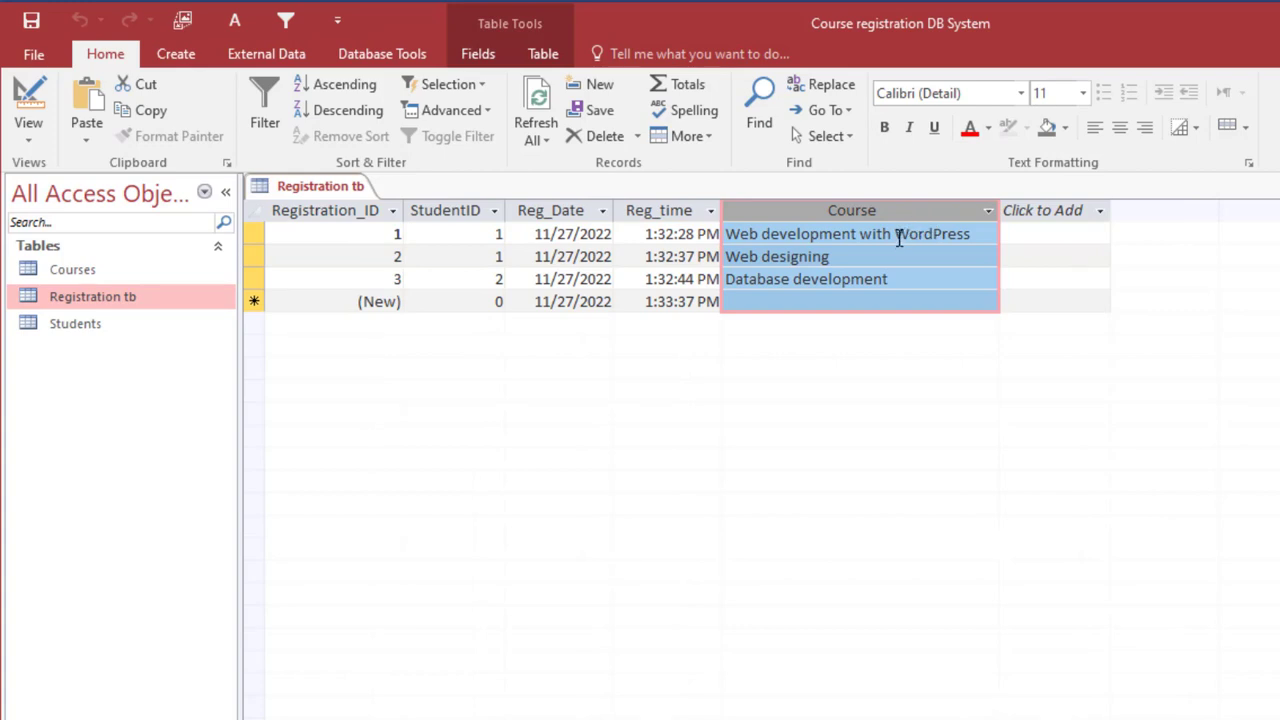
pyautogui.click(866, 238)
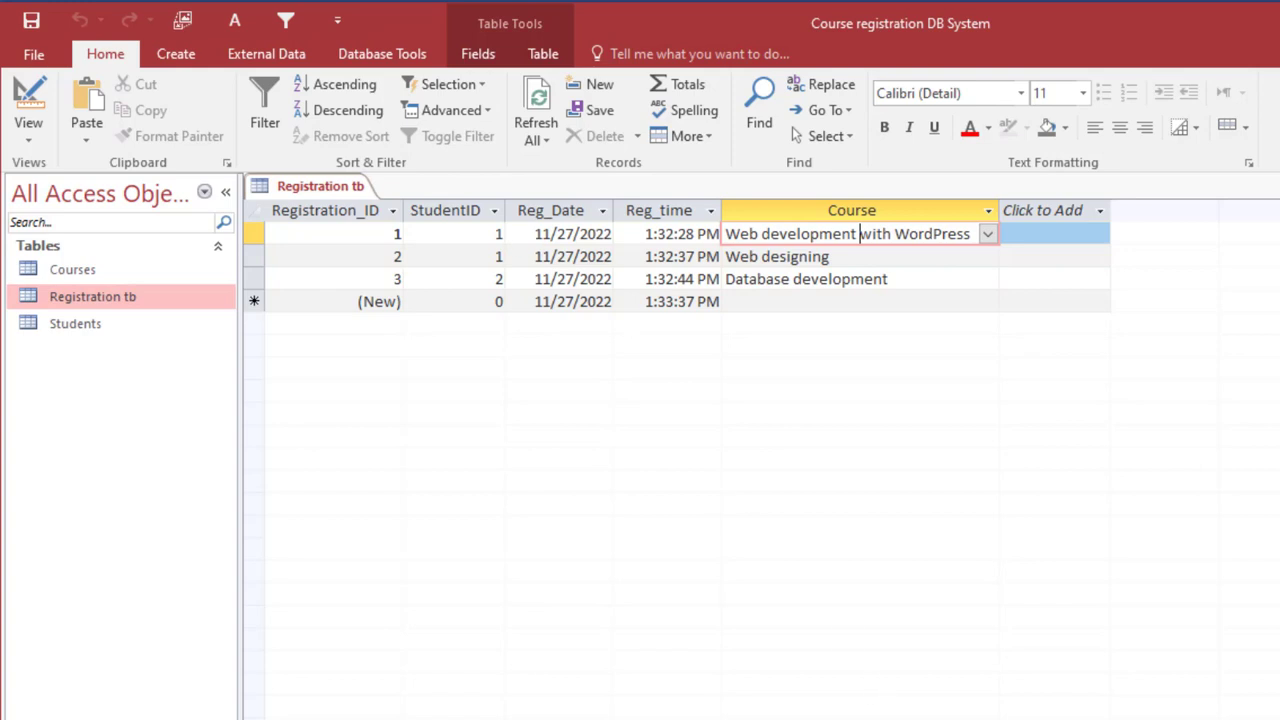
# Step: Close Registration tb, saving the changed column layout
pyautogui.rightClick(322, 189)
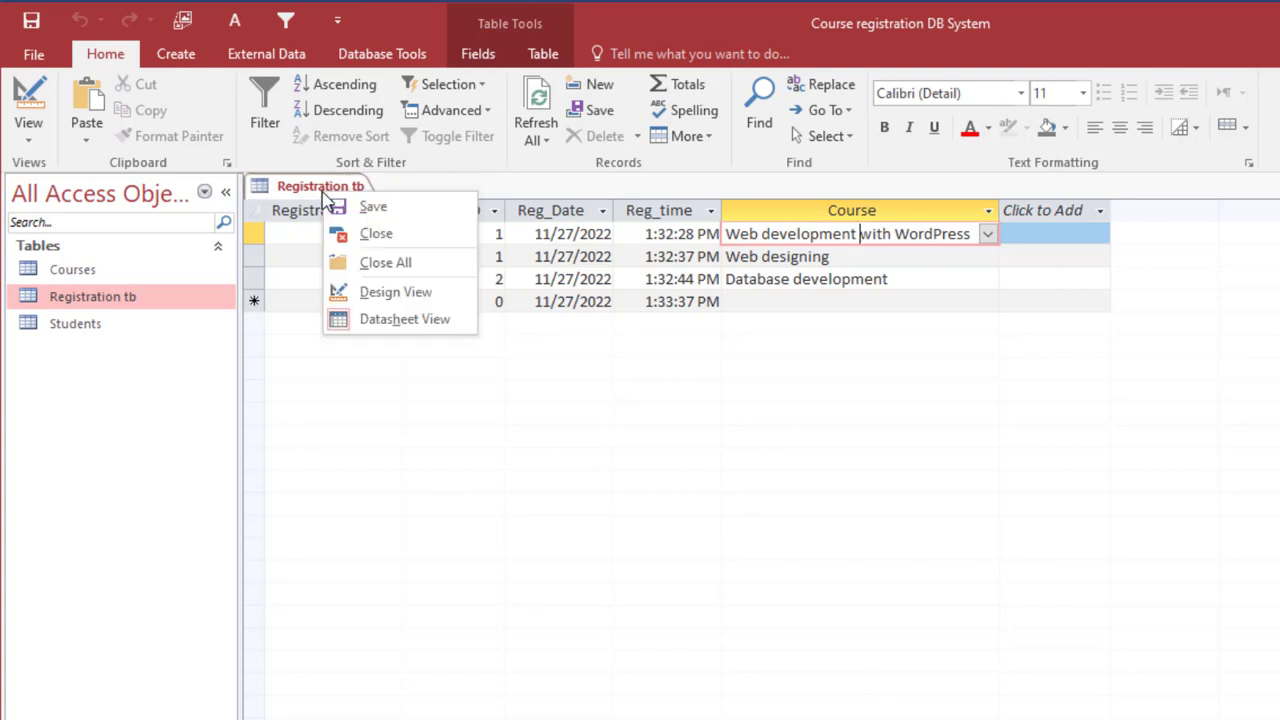
pyautogui.click(362, 231)
pyautogui.click(817, 560)
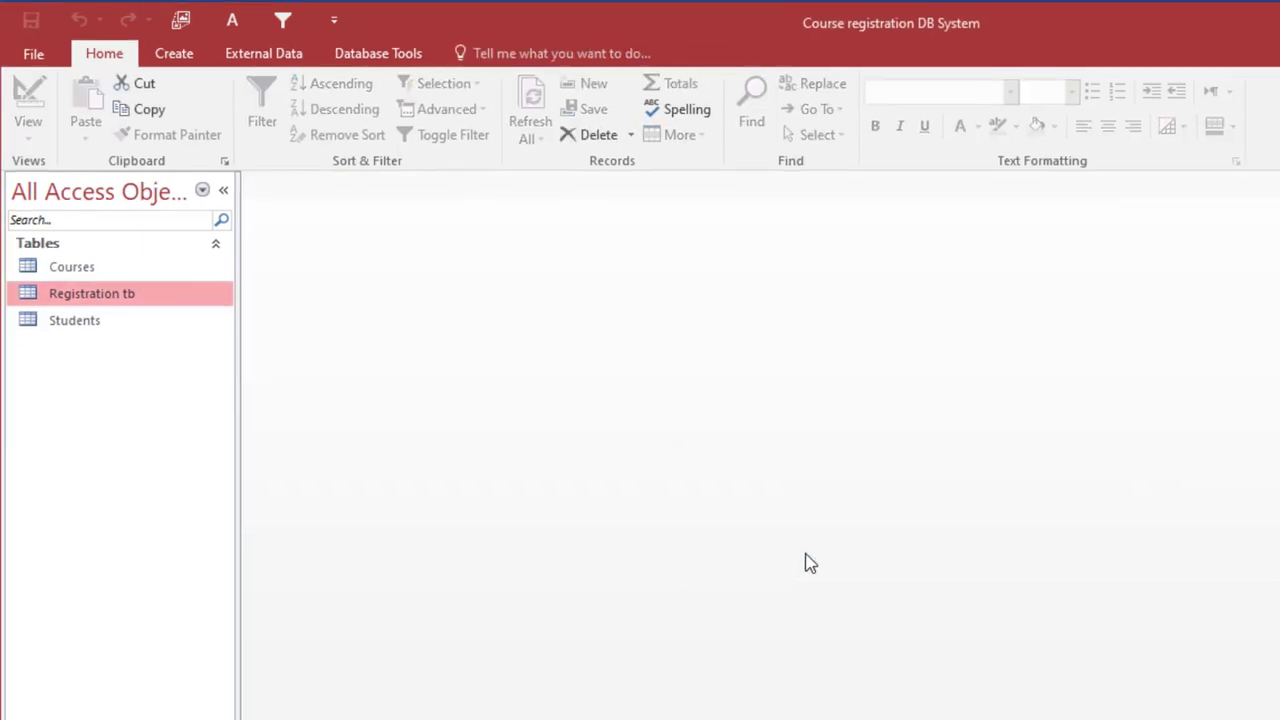
# Step: Open the Relationships window and move the Registration tb box right and down
pyautogui.click(70, 260)
pyautogui.click(70, 237)
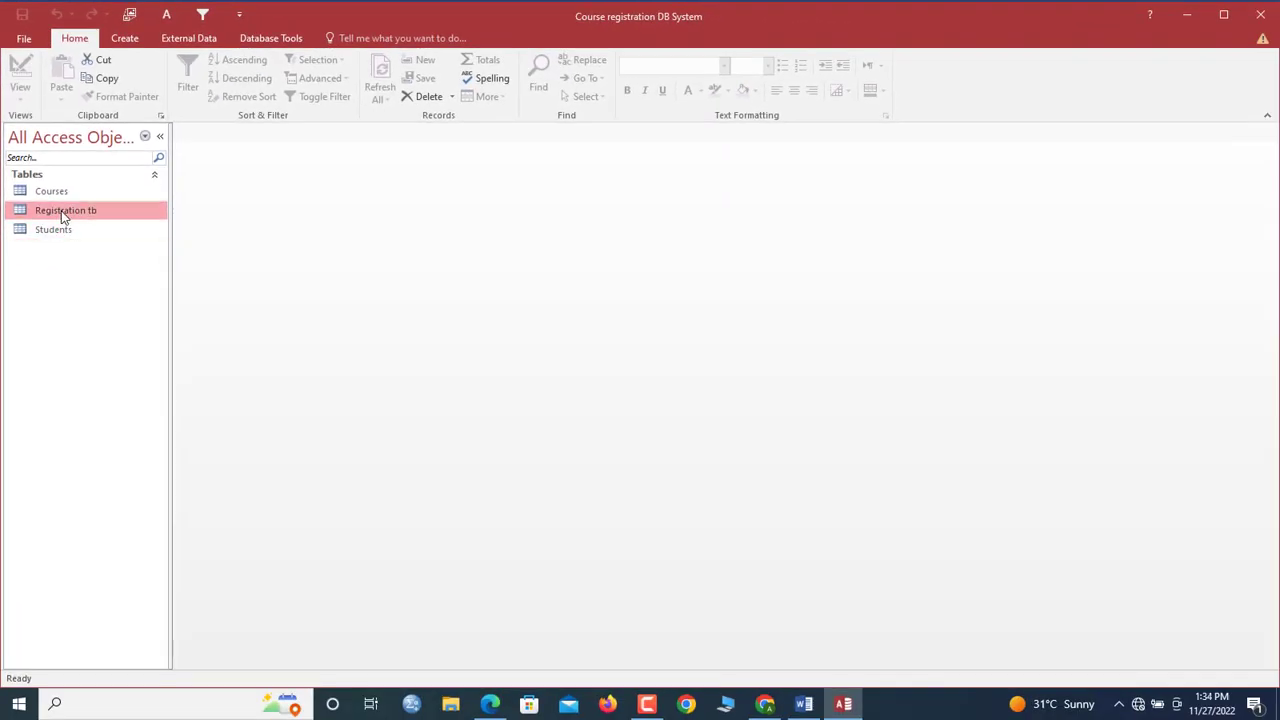
pyautogui.click(282, 38)
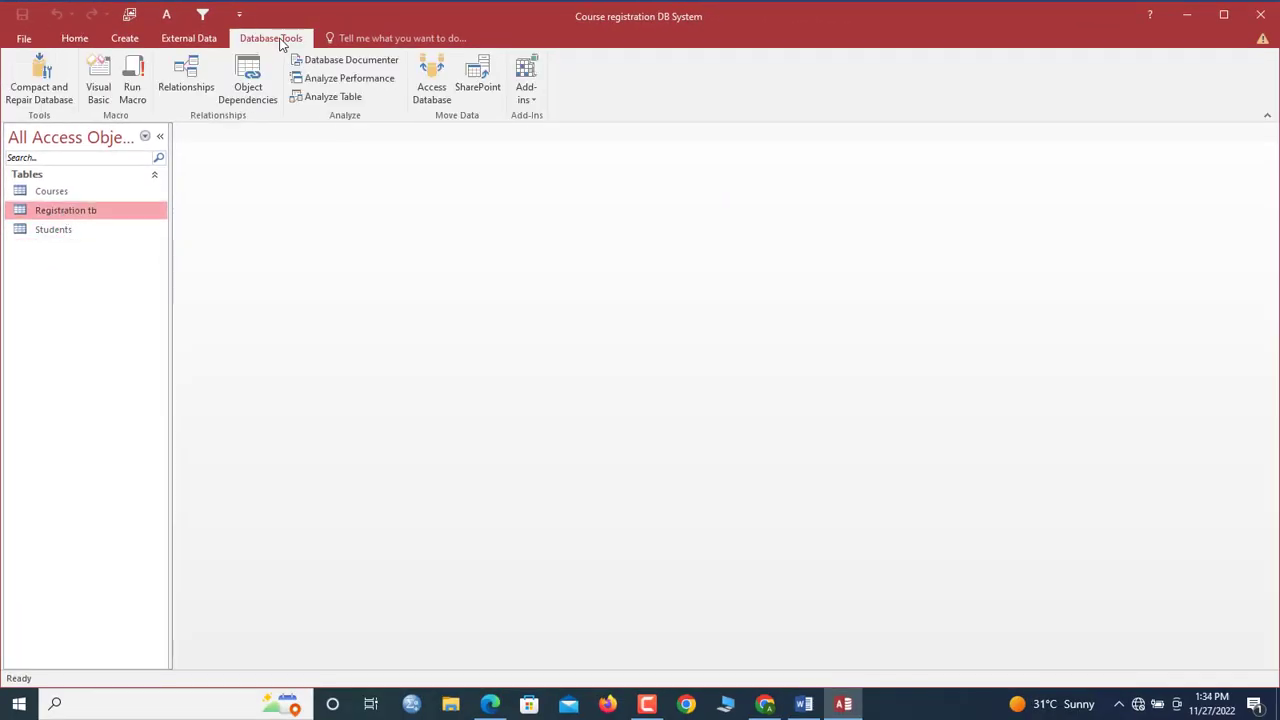
pyautogui.click(190, 72)
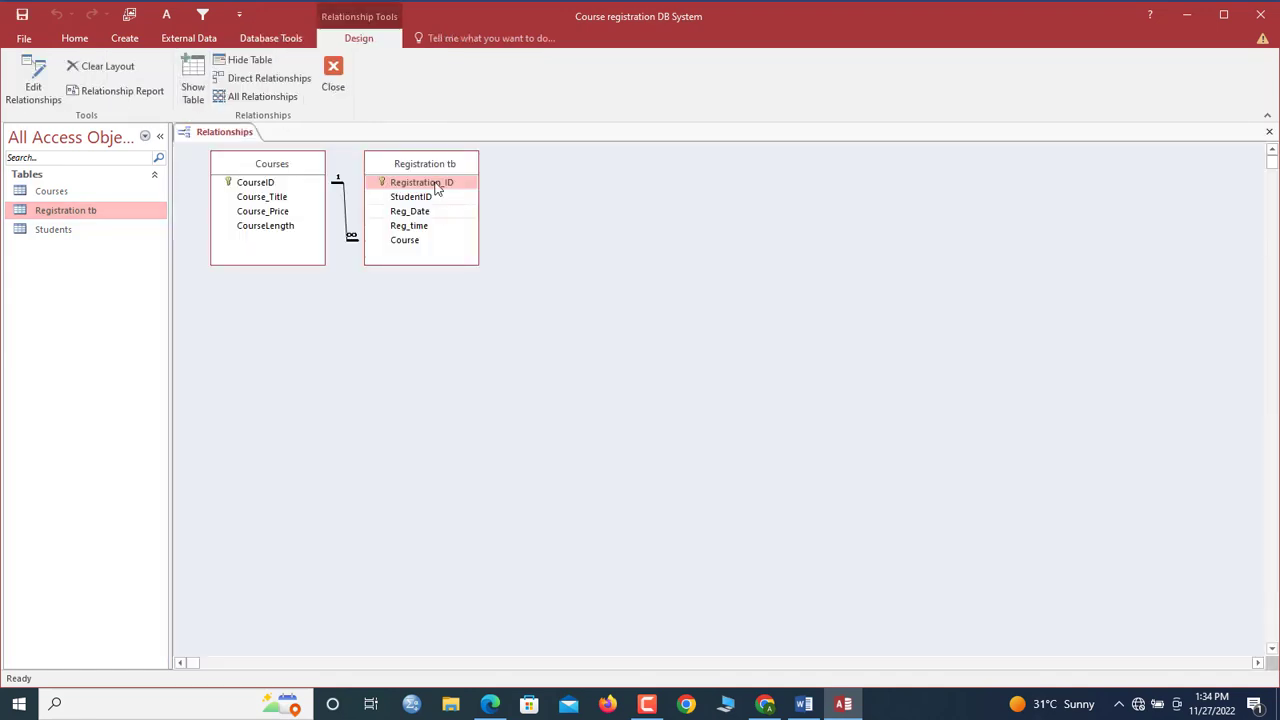
pyautogui.moveTo(425, 167); pyautogui.dragTo(532, 184)
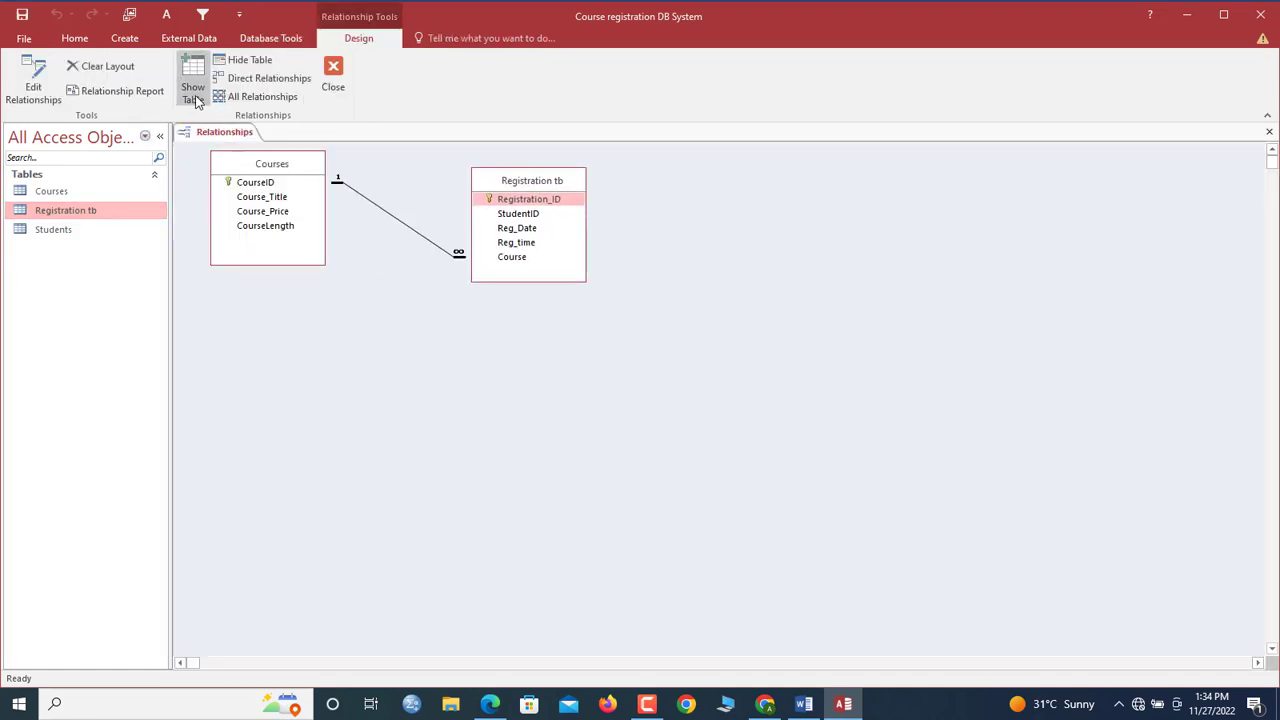
# Step: Add the Students table to the layout via Show Table, then select Registration tb's StudentID field
pyautogui.click(195, 95)
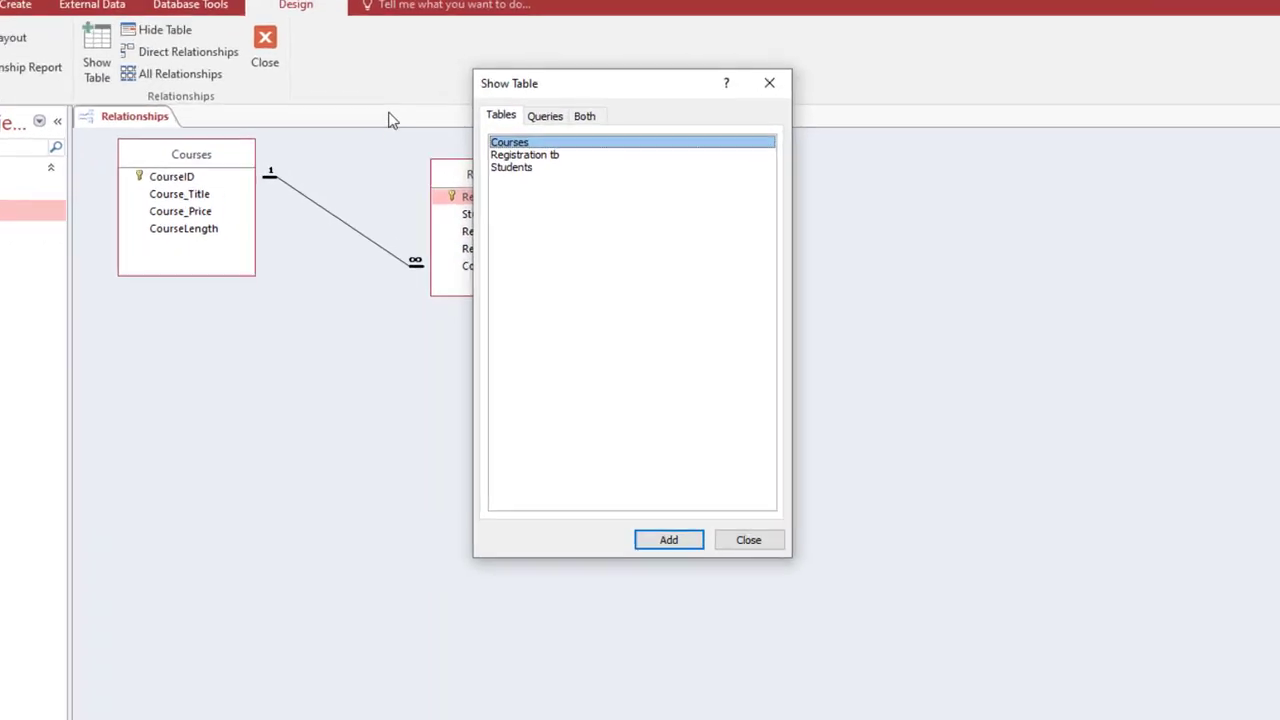
pyautogui.click(525, 167)
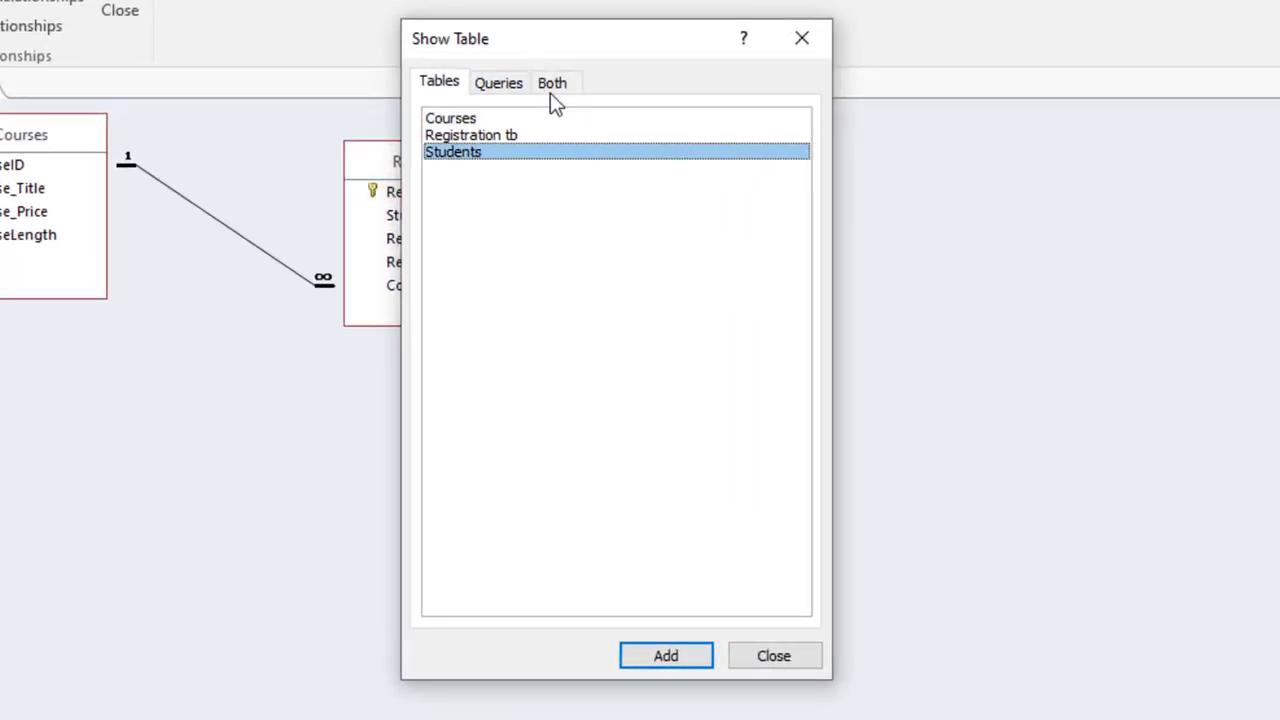
pyautogui.press('Return')
pyautogui.moveTo(529, 47); pyautogui.dragTo(572, 380)
pyautogui.click(844, 371)
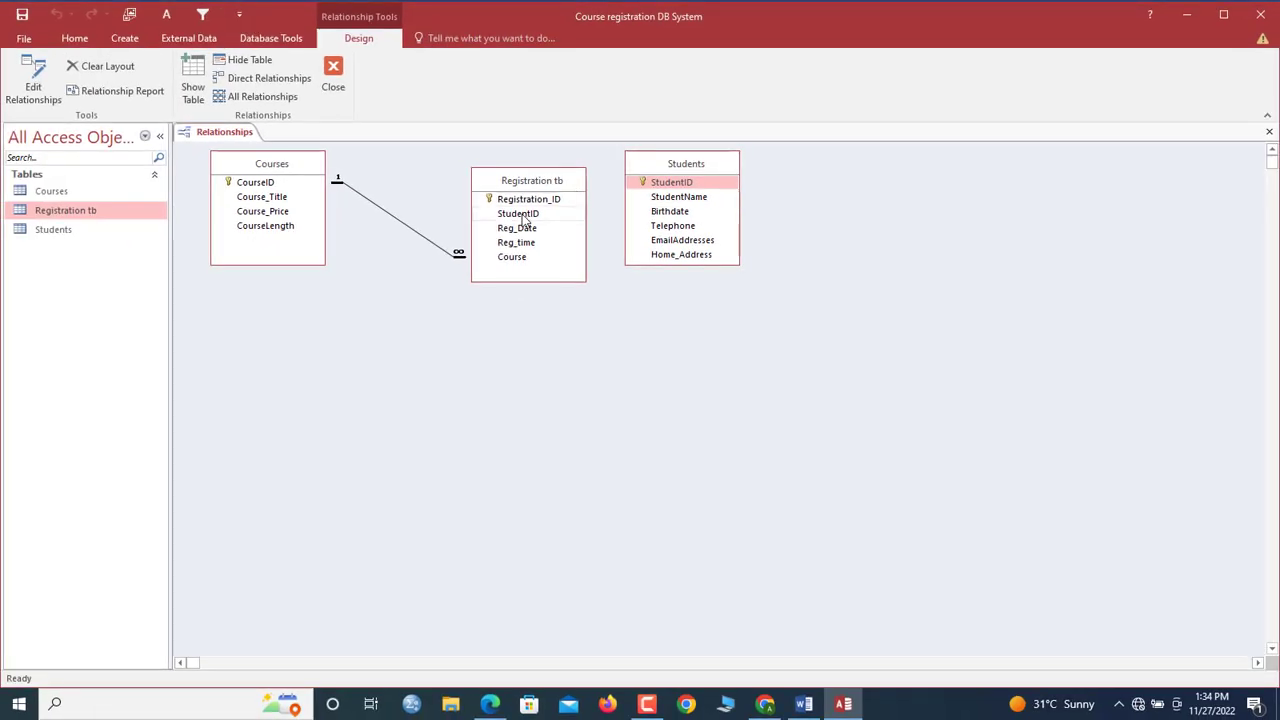
pyautogui.click(520, 214)
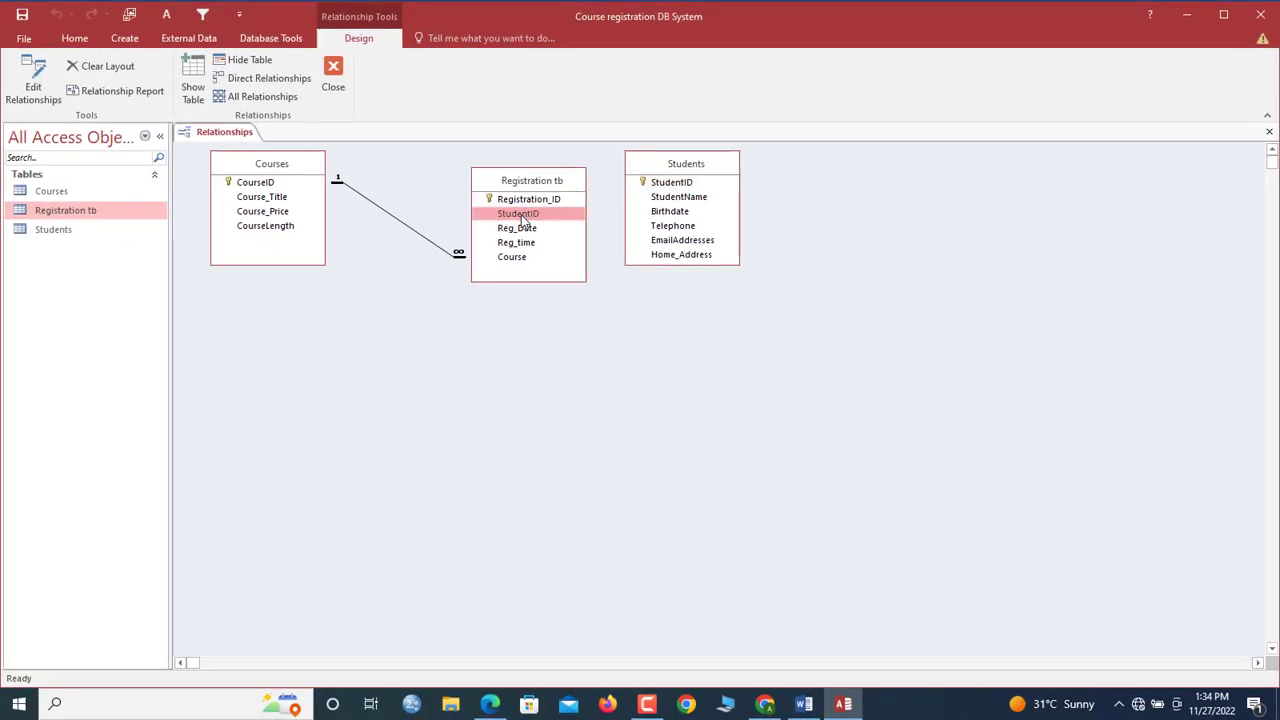
# Step: Join StudentID to Students with referential integrity and cascade update, then start a Relationship Report
pyautogui.moveTo(522, 216); pyautogui.dragTo(588, 333)
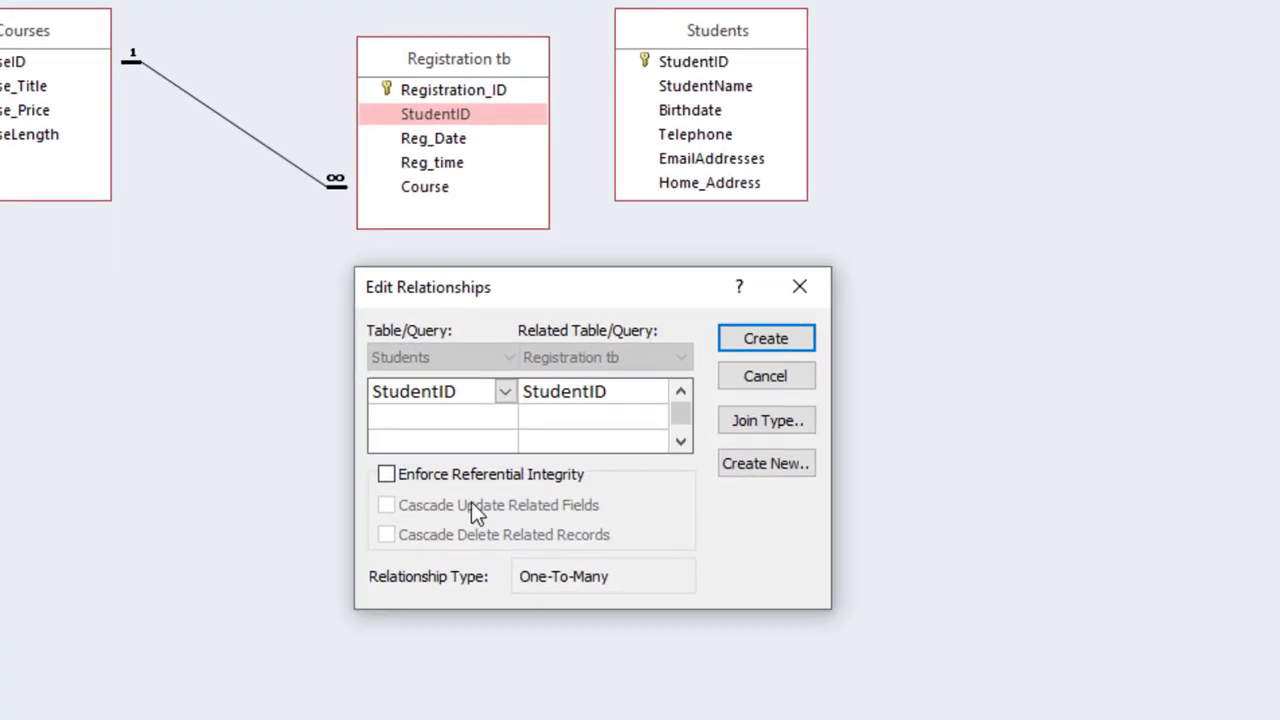
pyautogui.click(456, 482)
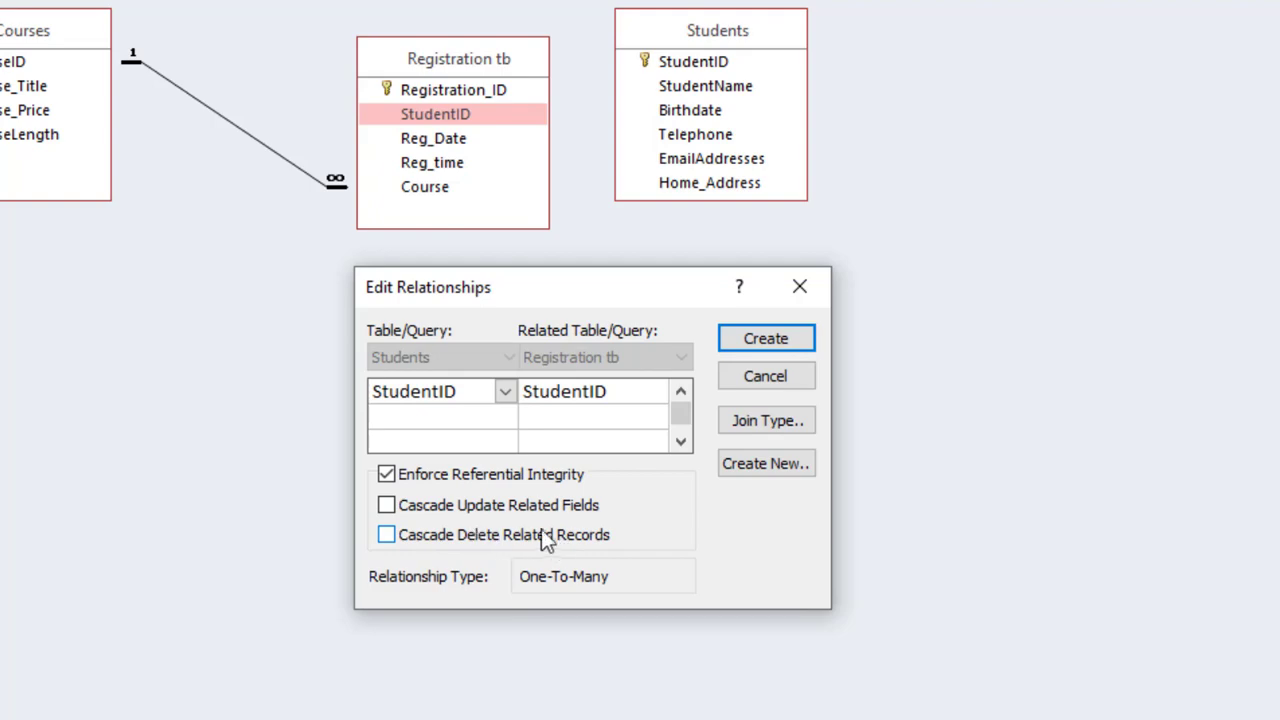
pyautogui.click(490, 507)
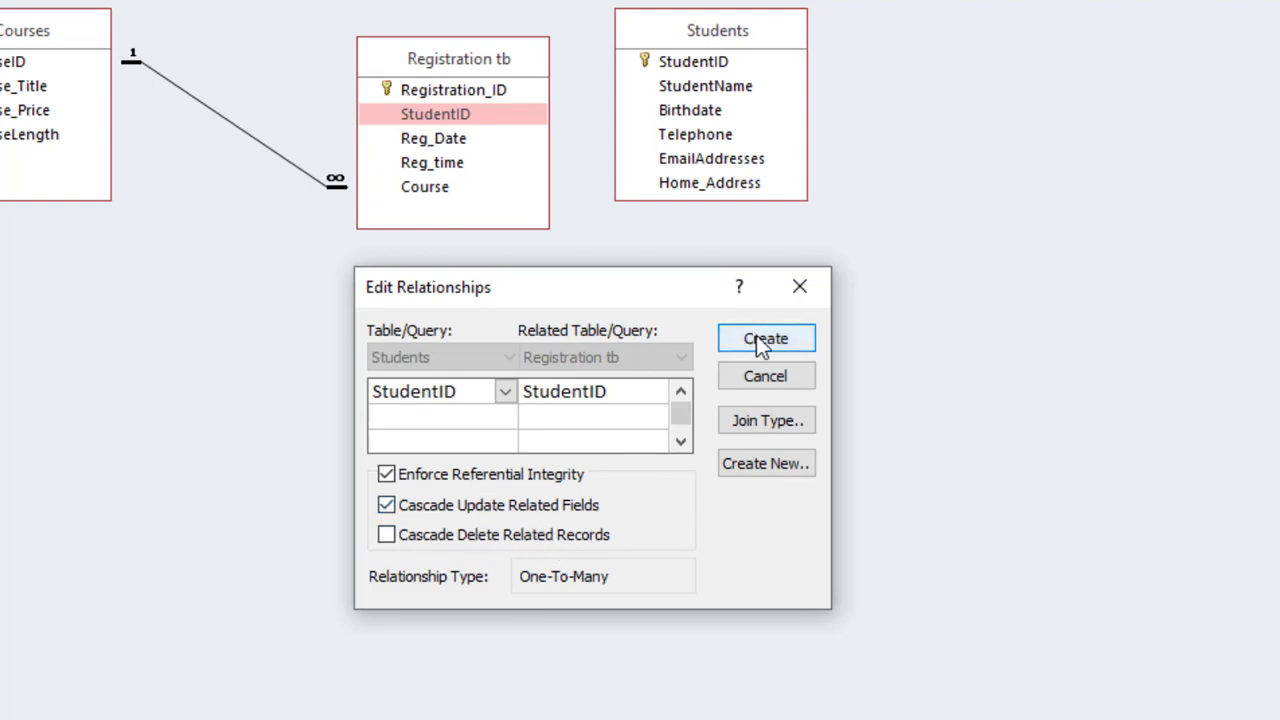
pyautogui.click(765, 340)
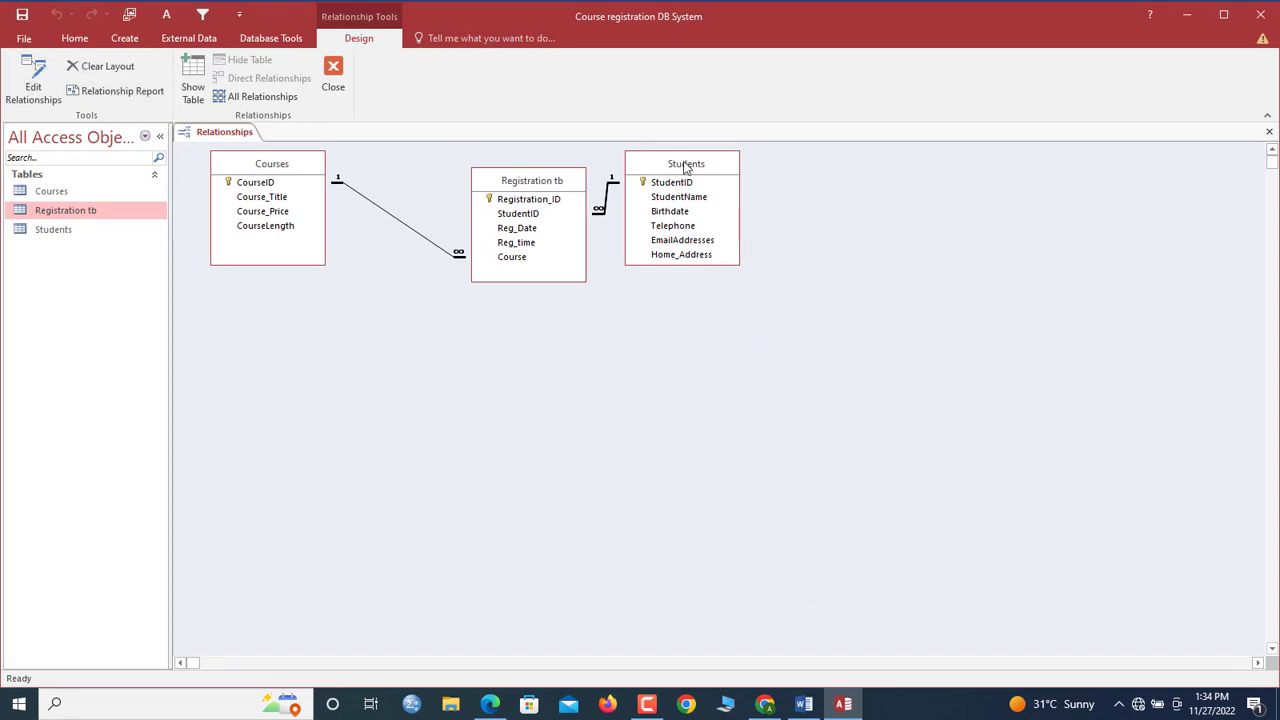
pyautogui.moveTo(702, 172); pyautogui.dragTo(696, 386)
pyautogui.click(132, 92)
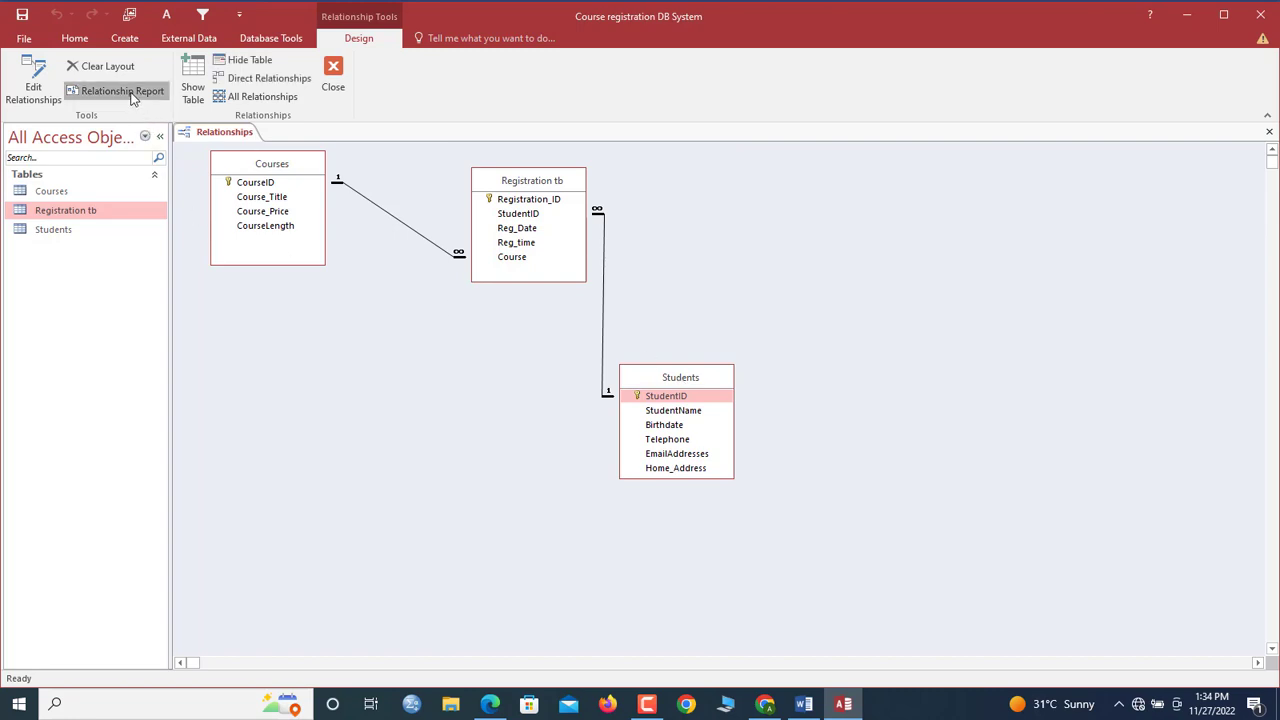
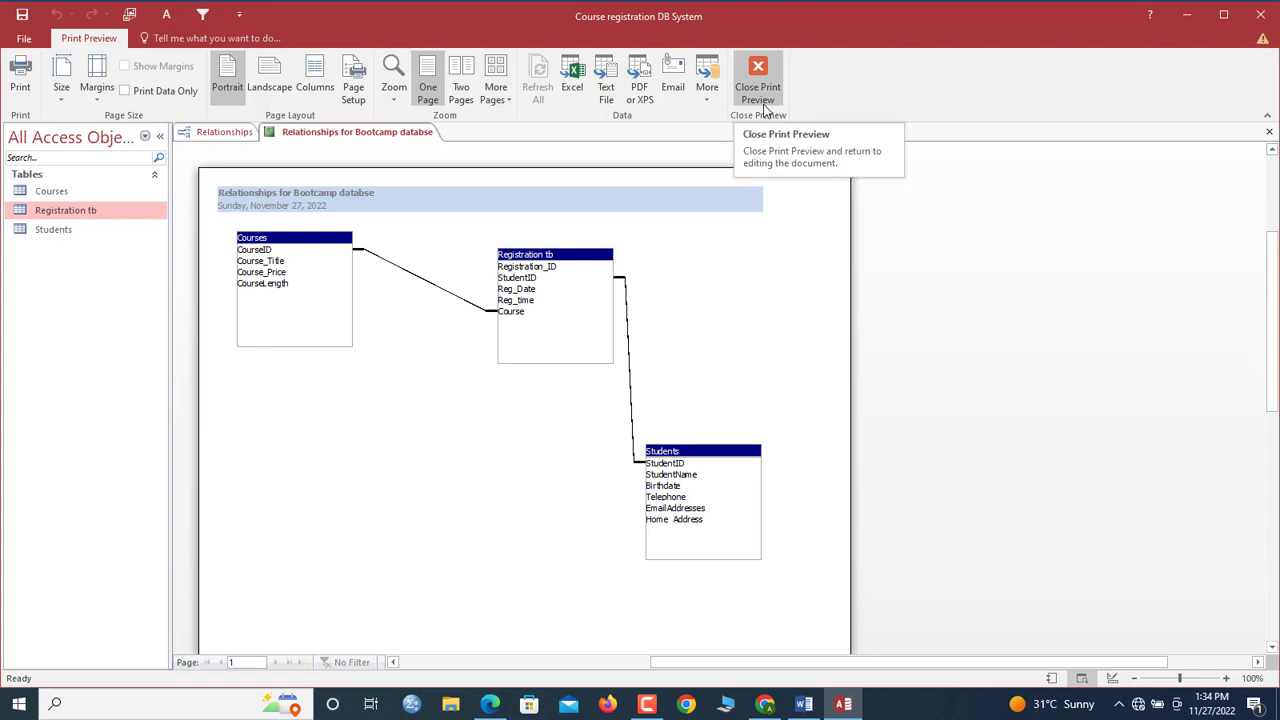
# Step: Close the relationships report's print preview and discard the report without saving
pyautogui.click(760, 90)
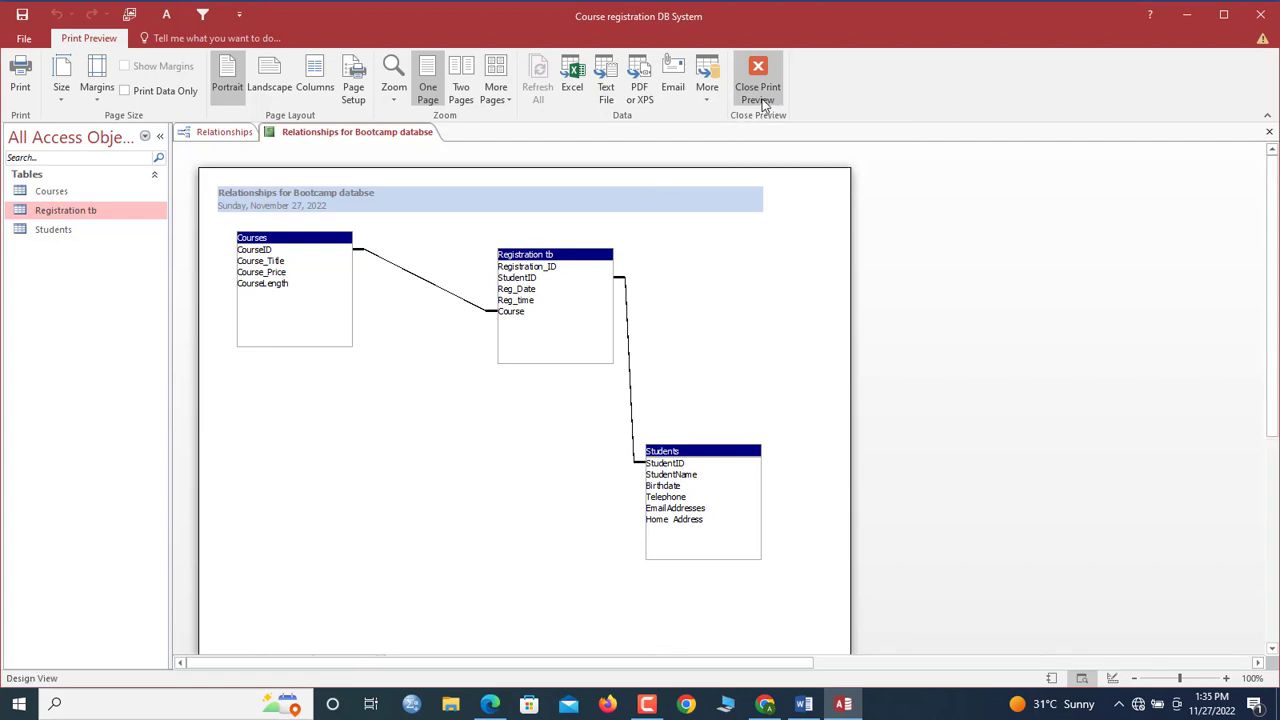
pyautogui.rightClick(275, 138)
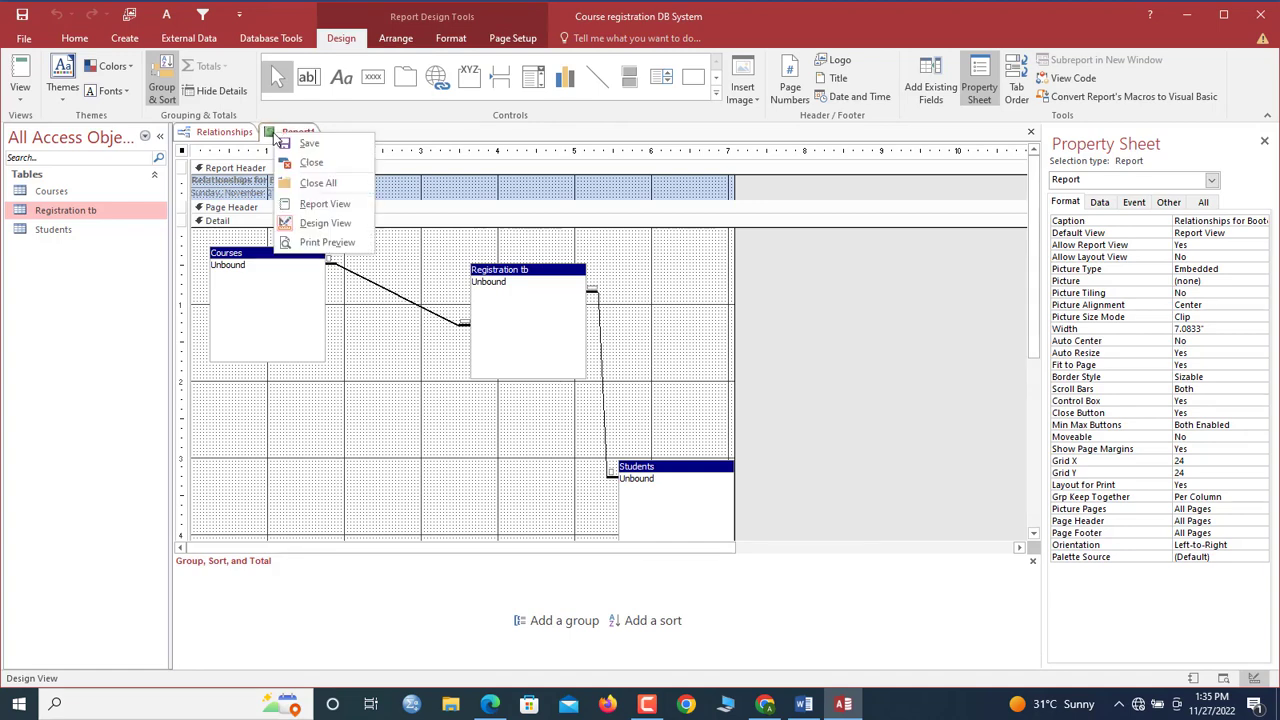
pyautogui.click(285, 164)
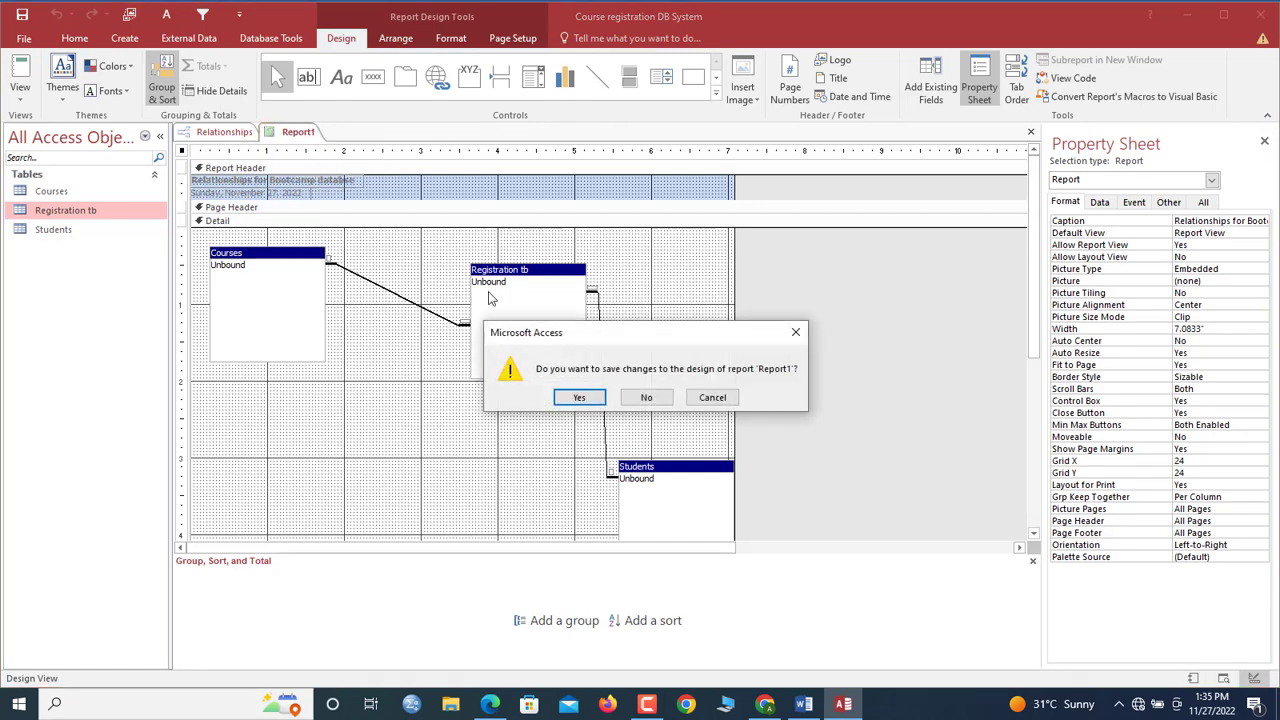
pyautogui.click(646, 397)
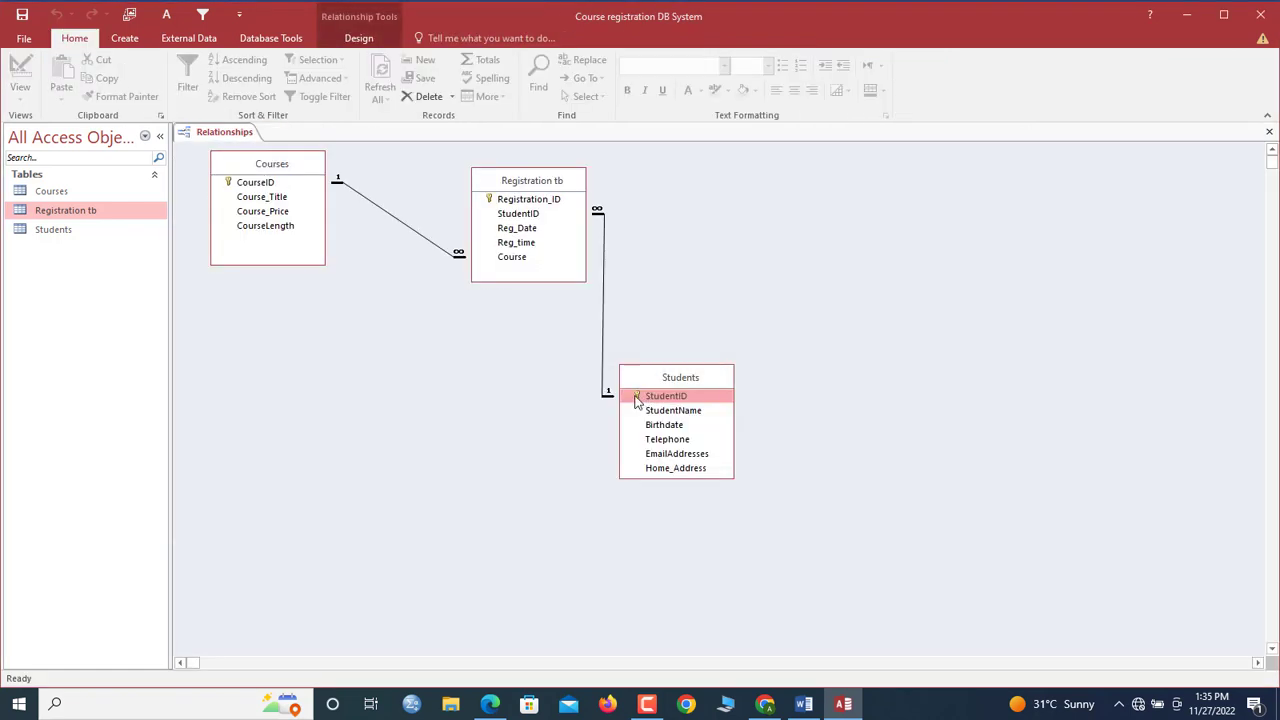
# Step: Close the Relationships window, then open and close the Registration tb table
pyautogui.rightClick(207, 137)
pyautogui.click(235, 173)
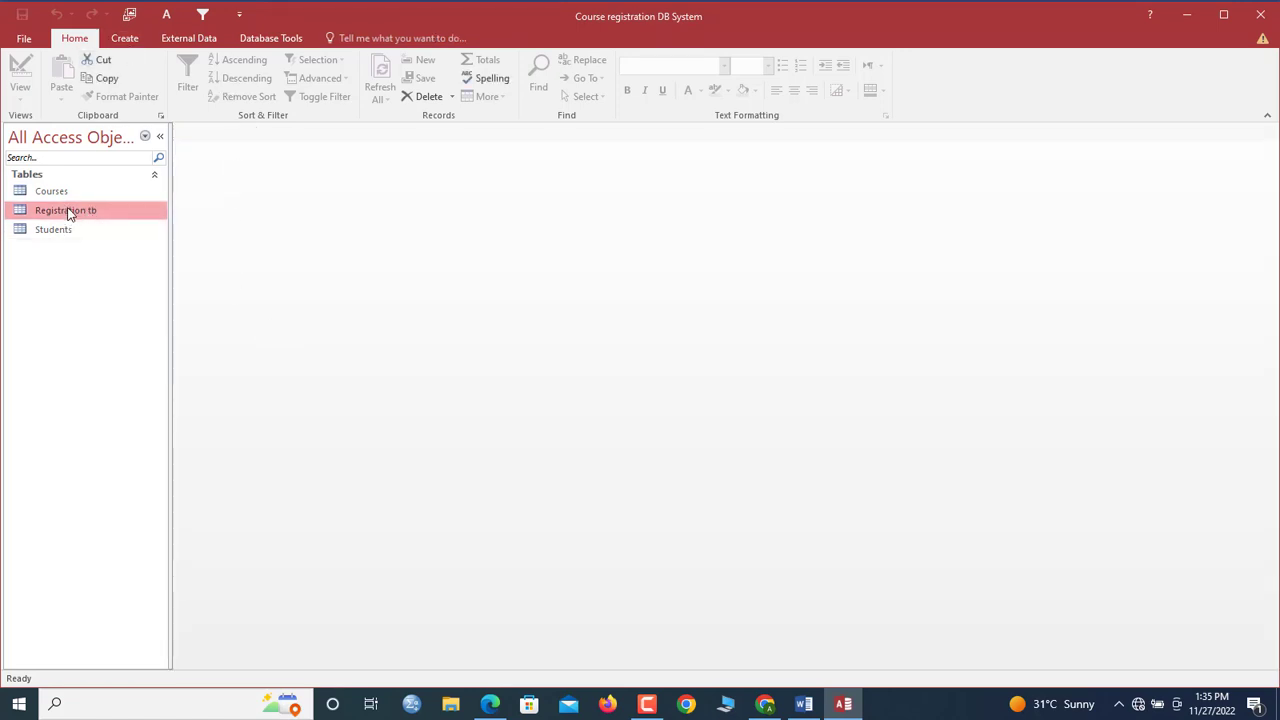
pyautogui.doubleClick(105, 208)
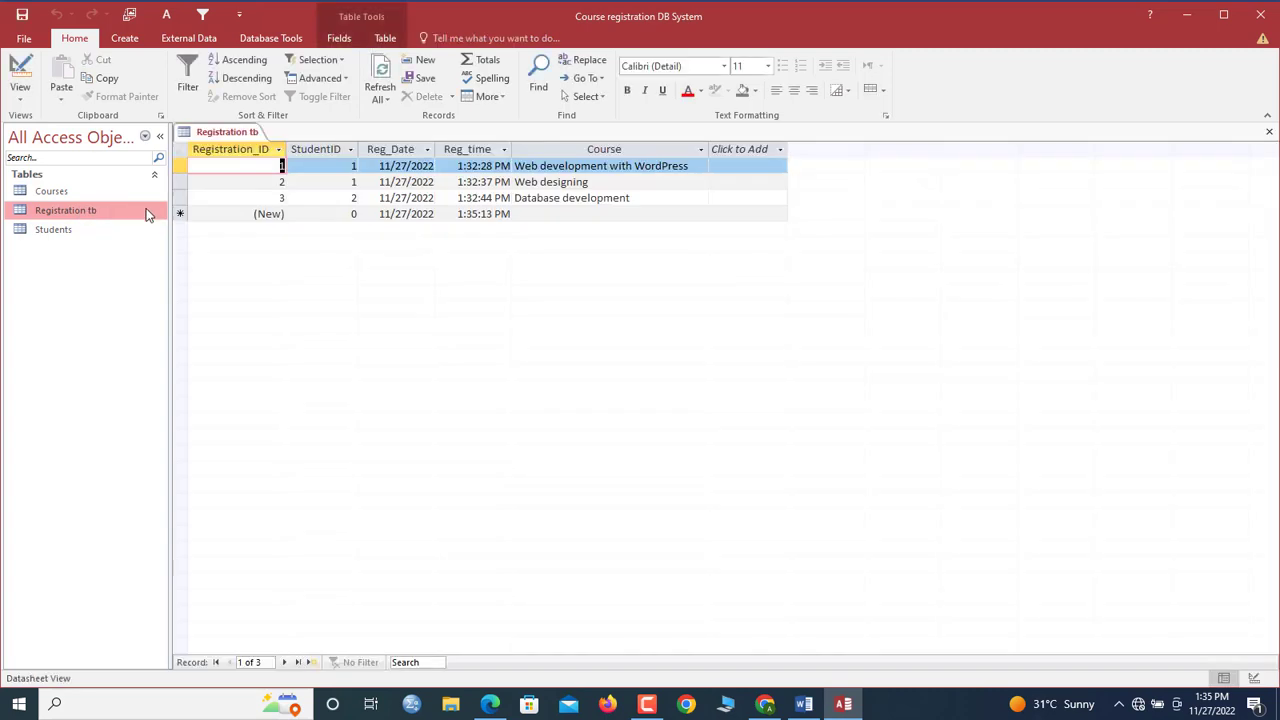
pyautogui.rightClick(224, 136)
pyautogui.click(252, 162)
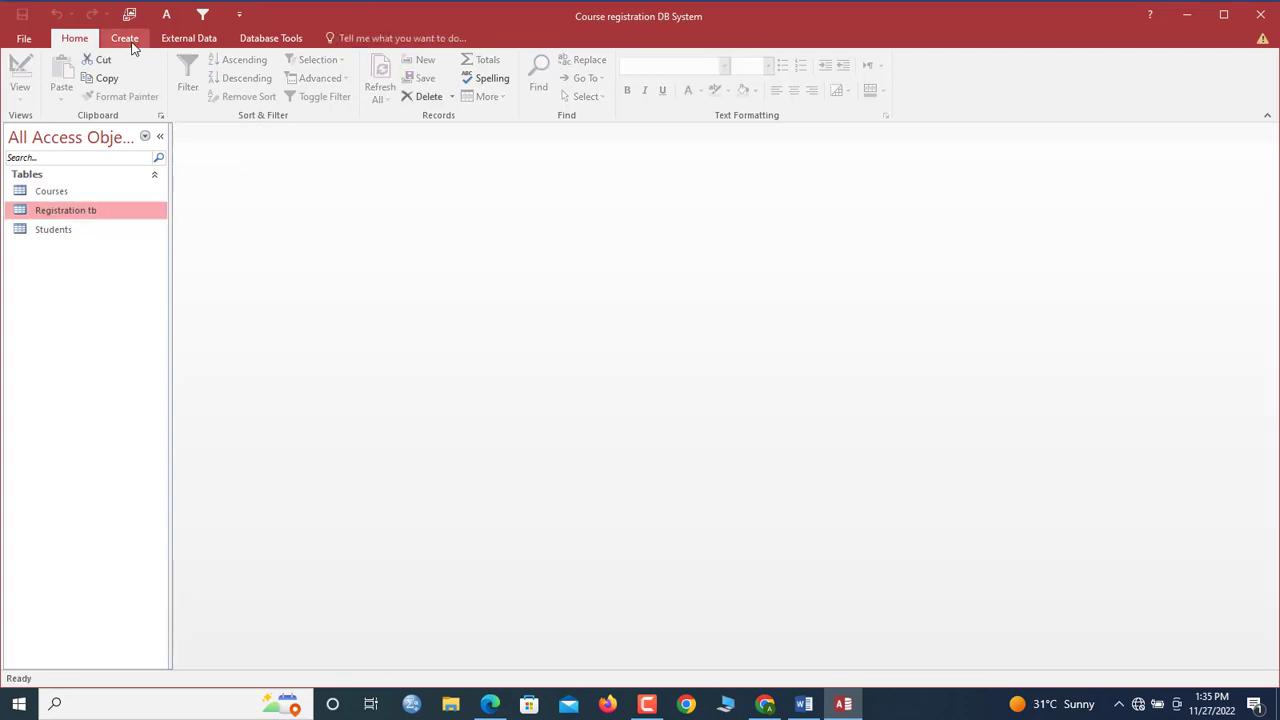
pyautogui.click(128, 44)
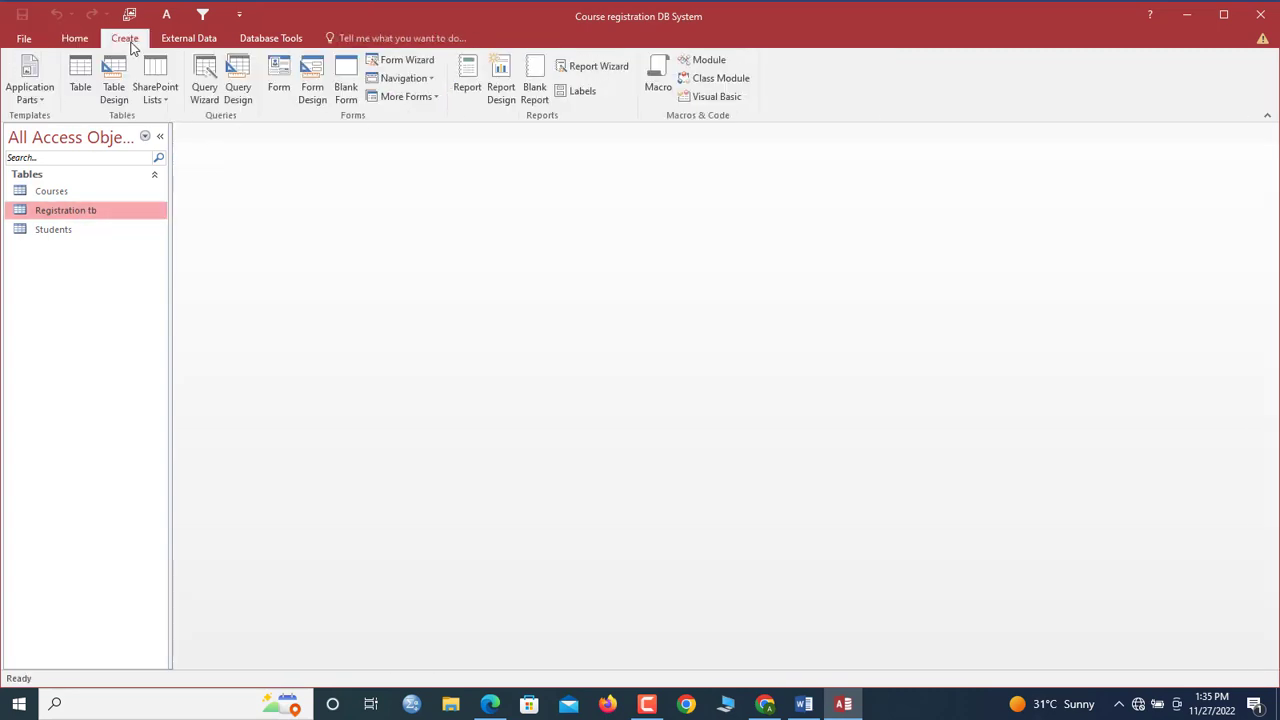
# Step: Design a query on Registration tb and Courses with all Registration tb fields, and run it
pyautogui.click(243, 100)
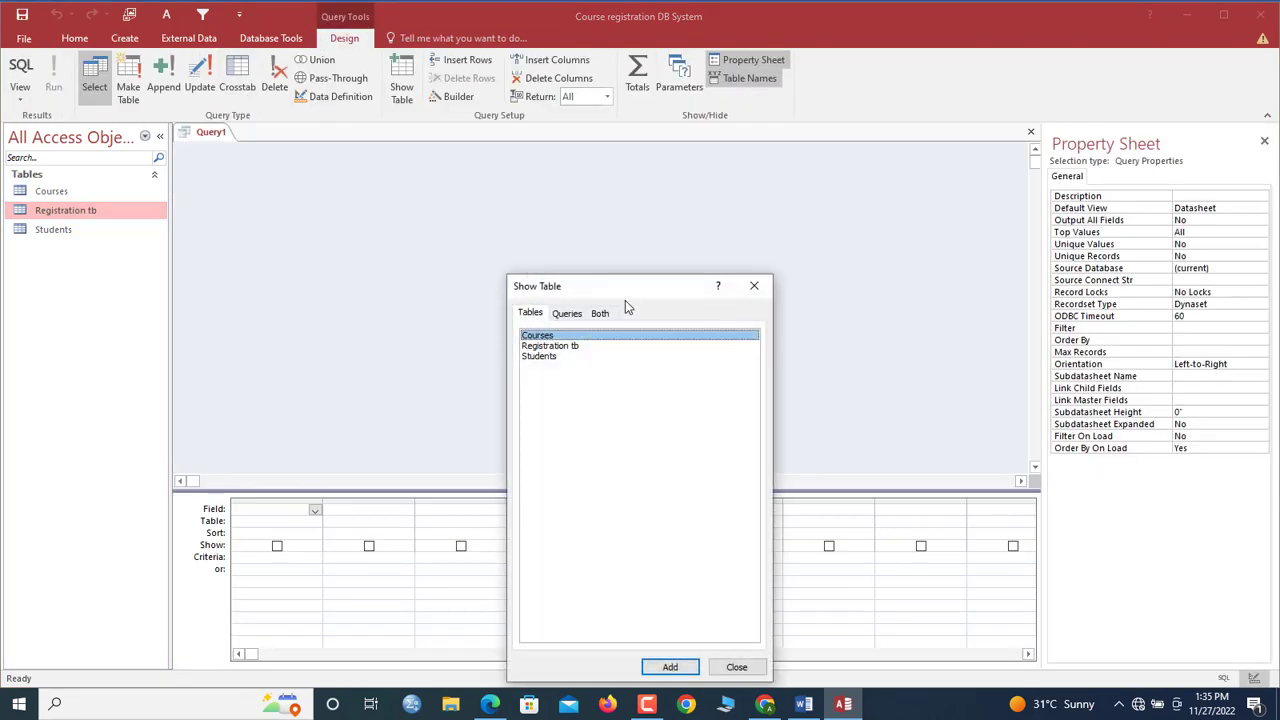
pyautogui.moveTo(623, 291); pyautogui.dragTo(625, 189)
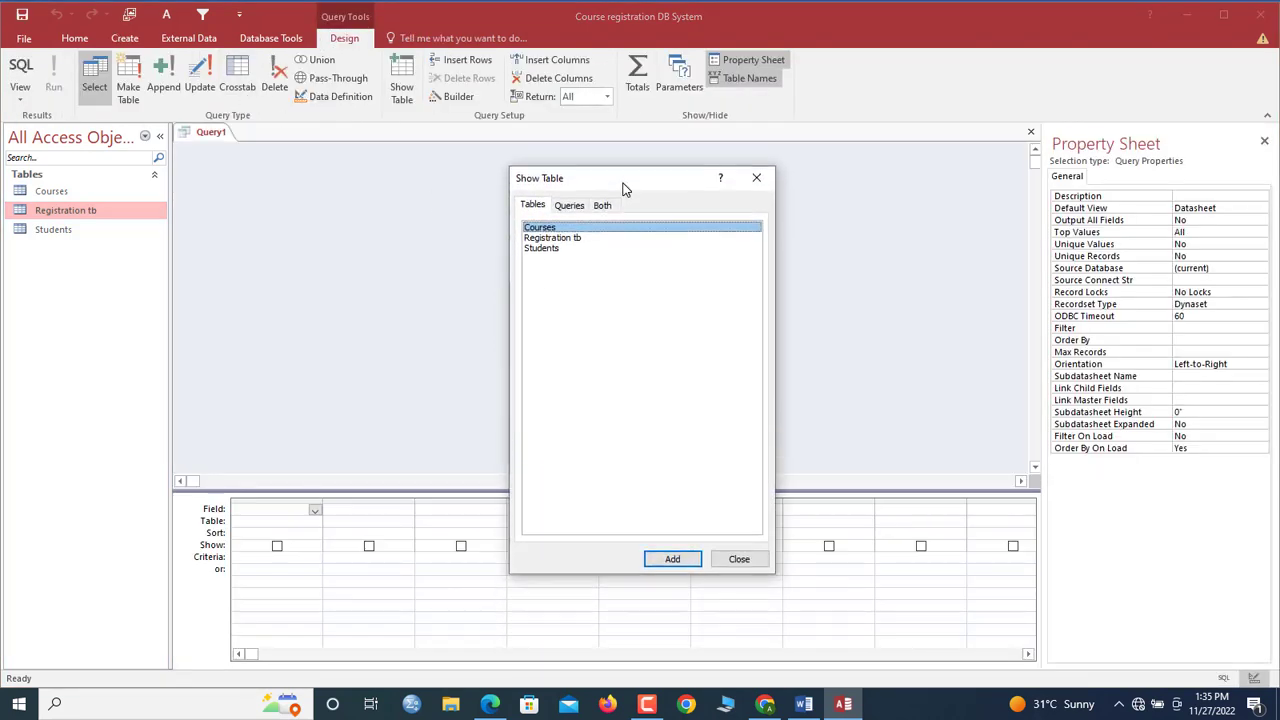
pyautogui.doubleClick(575, 242)
pyautogui.doubleClick(545, 228)
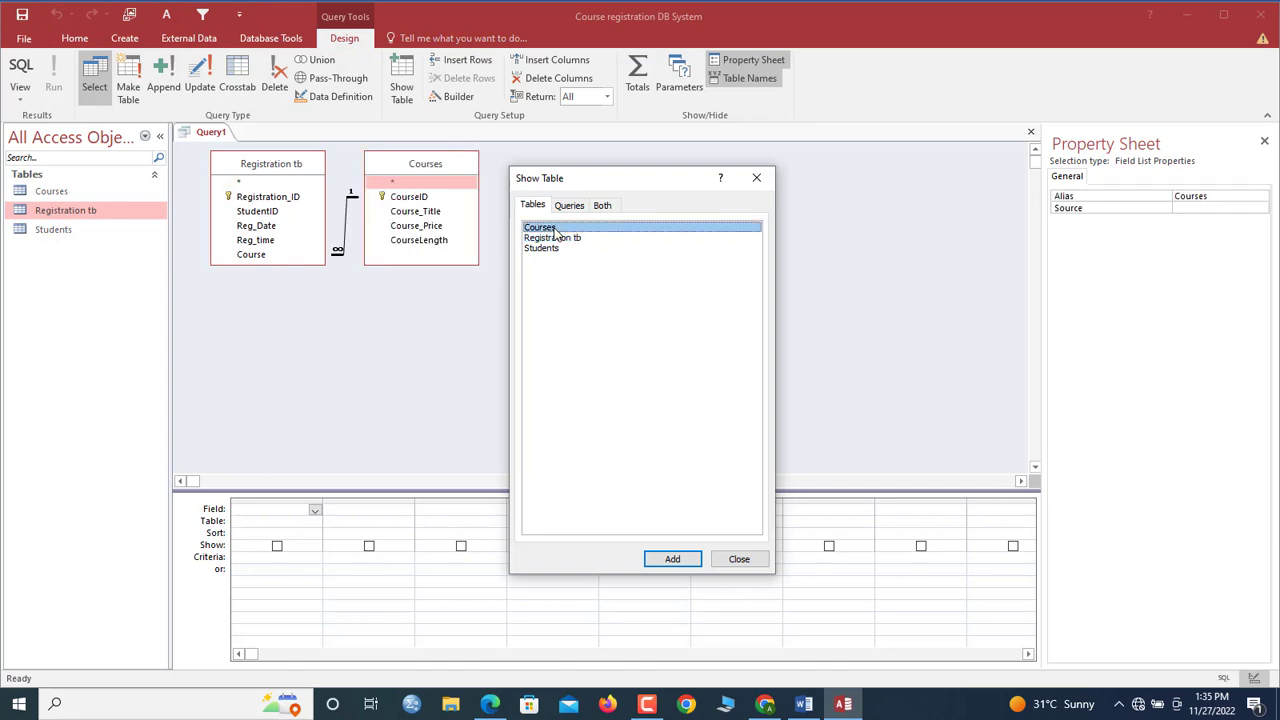
pyautogui.click(757, 178)
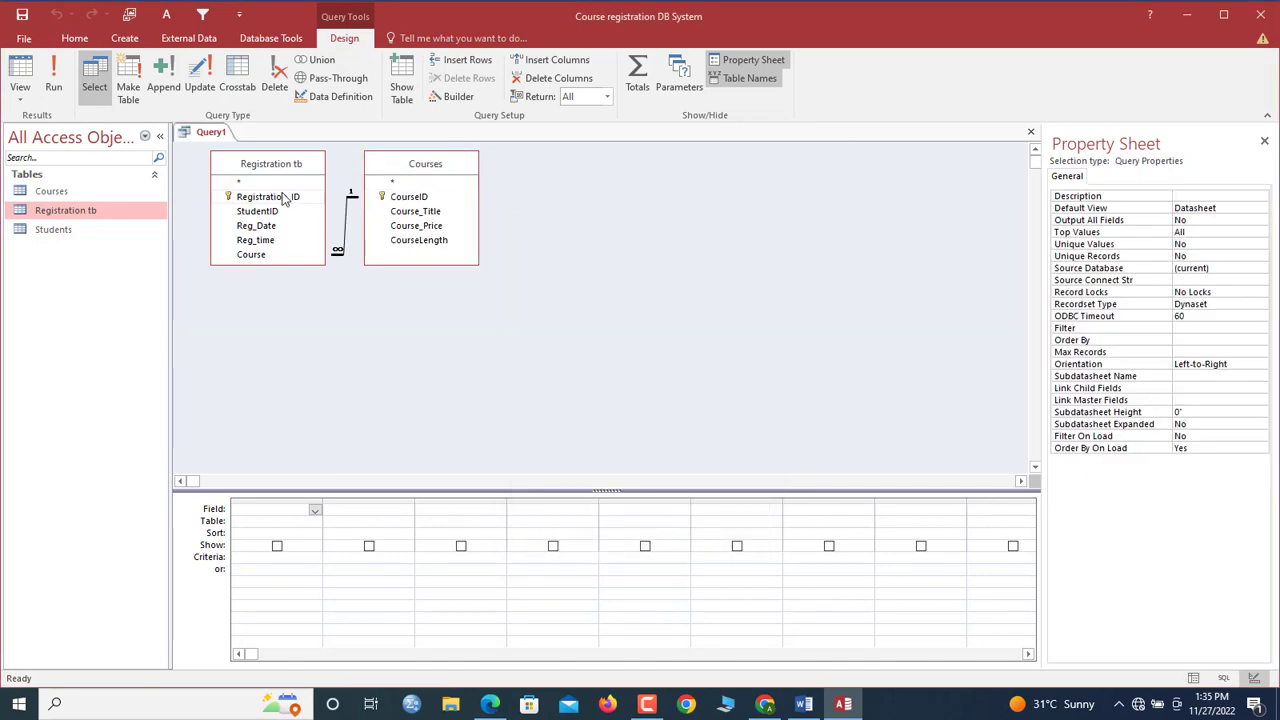
pyautogui.doubleClick(250, 183)
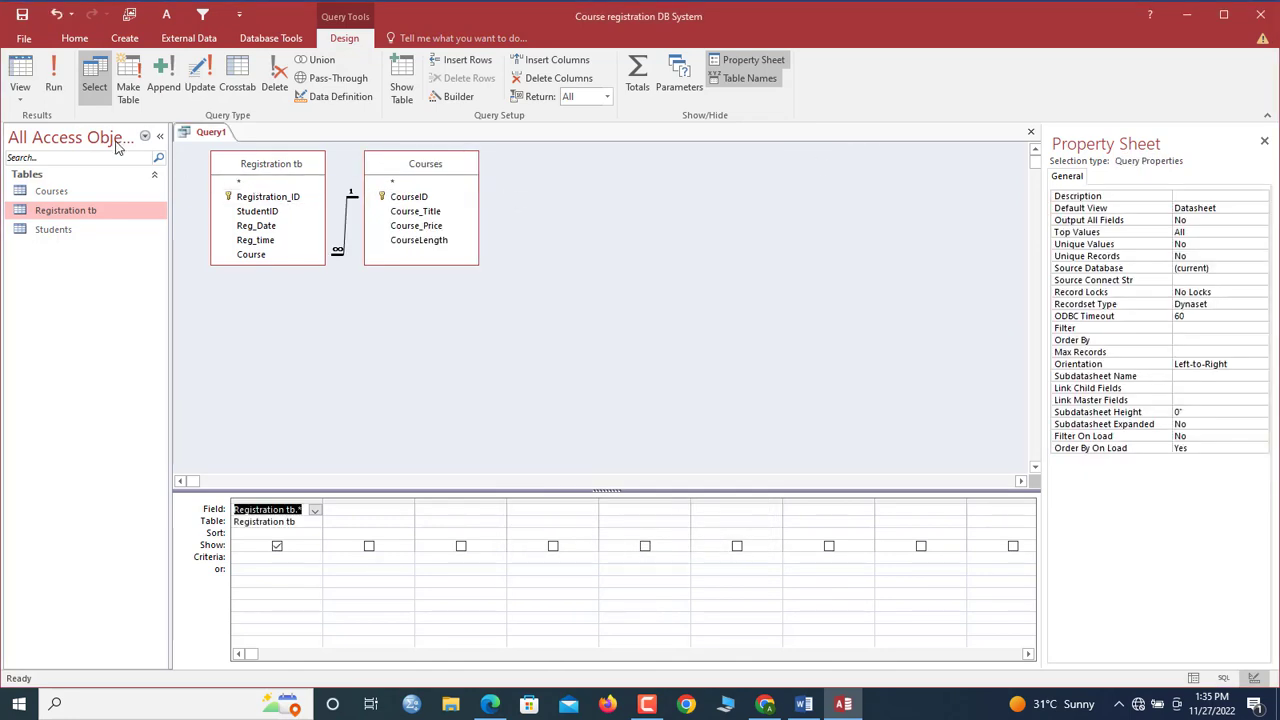
pyautogui.click(54, 80)
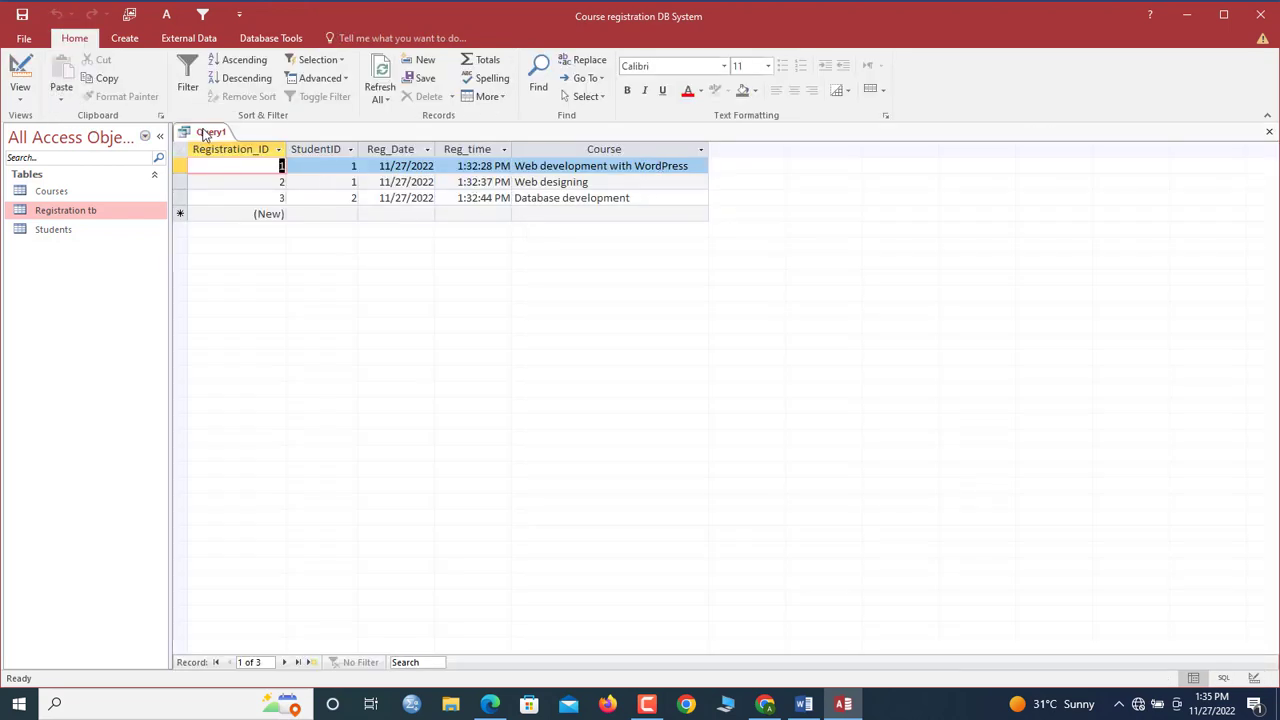
# Step: Add Course_Price and CourseLength to the query in design view and rerun it
pyautogui.rightClick(205, 133)
pyautogui.click(240, 198)
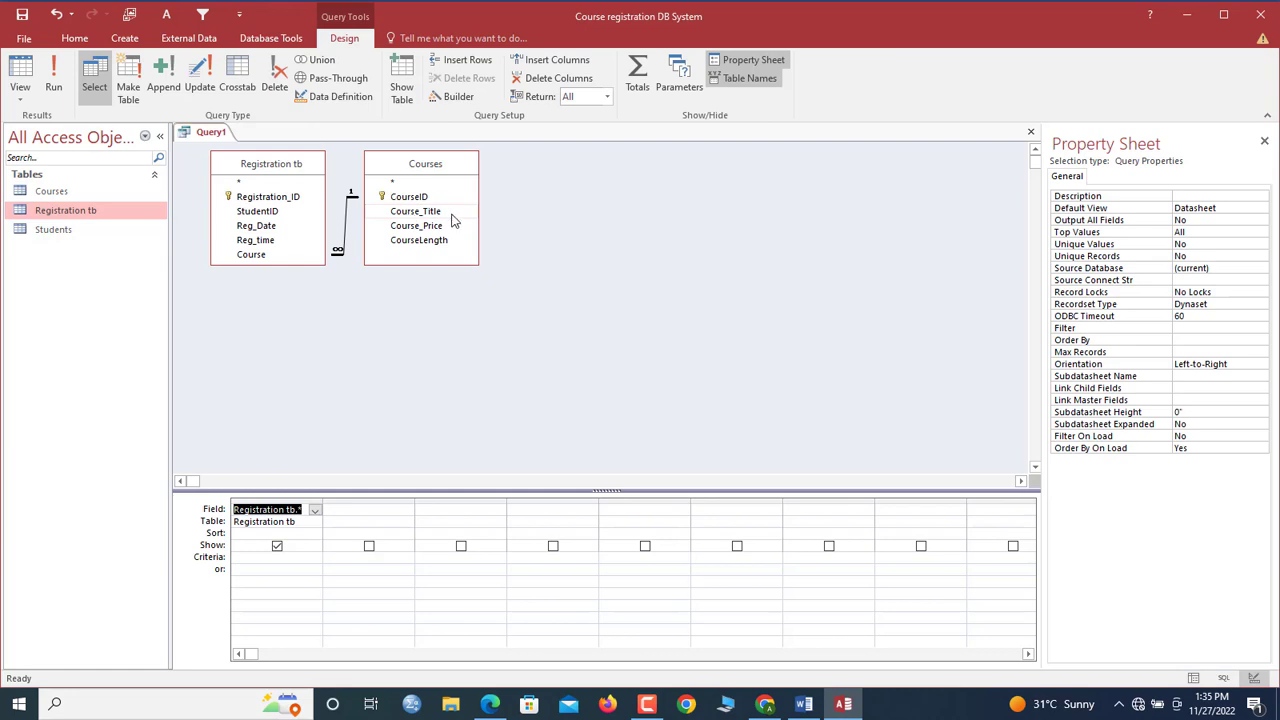
pyautogui.doubleClick(425, 227)
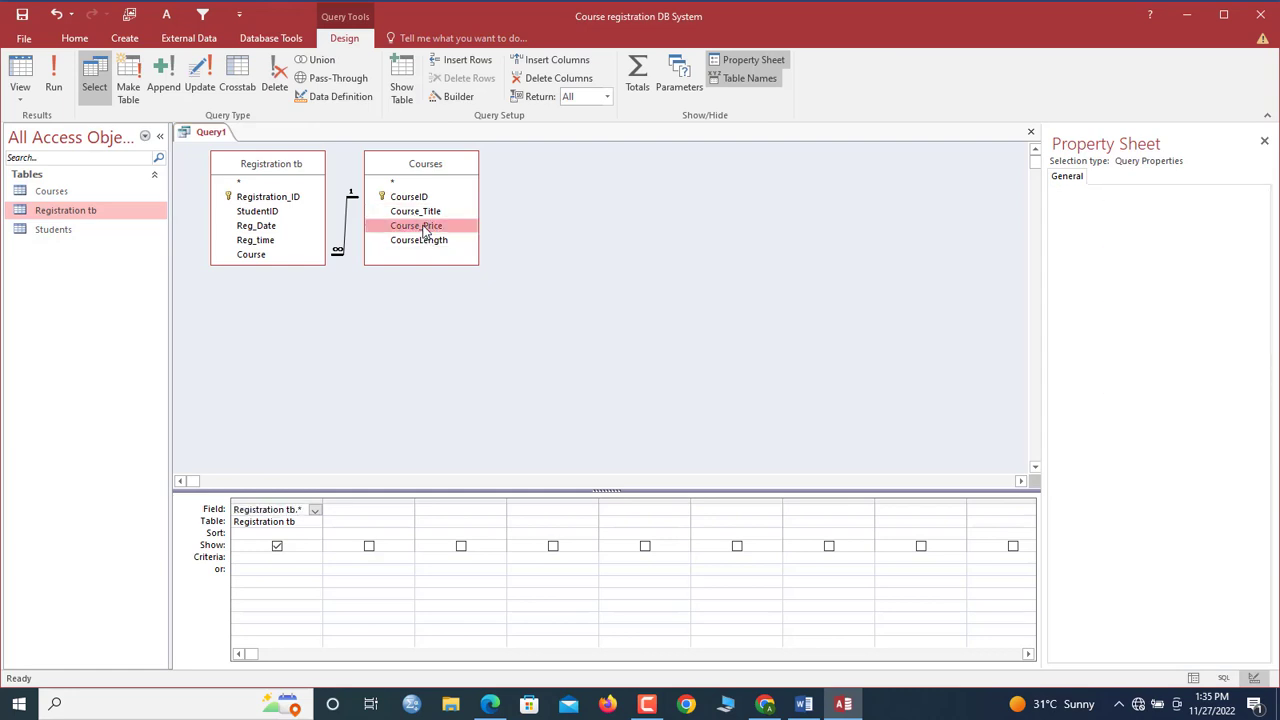
pyautogui.click(427, 241)
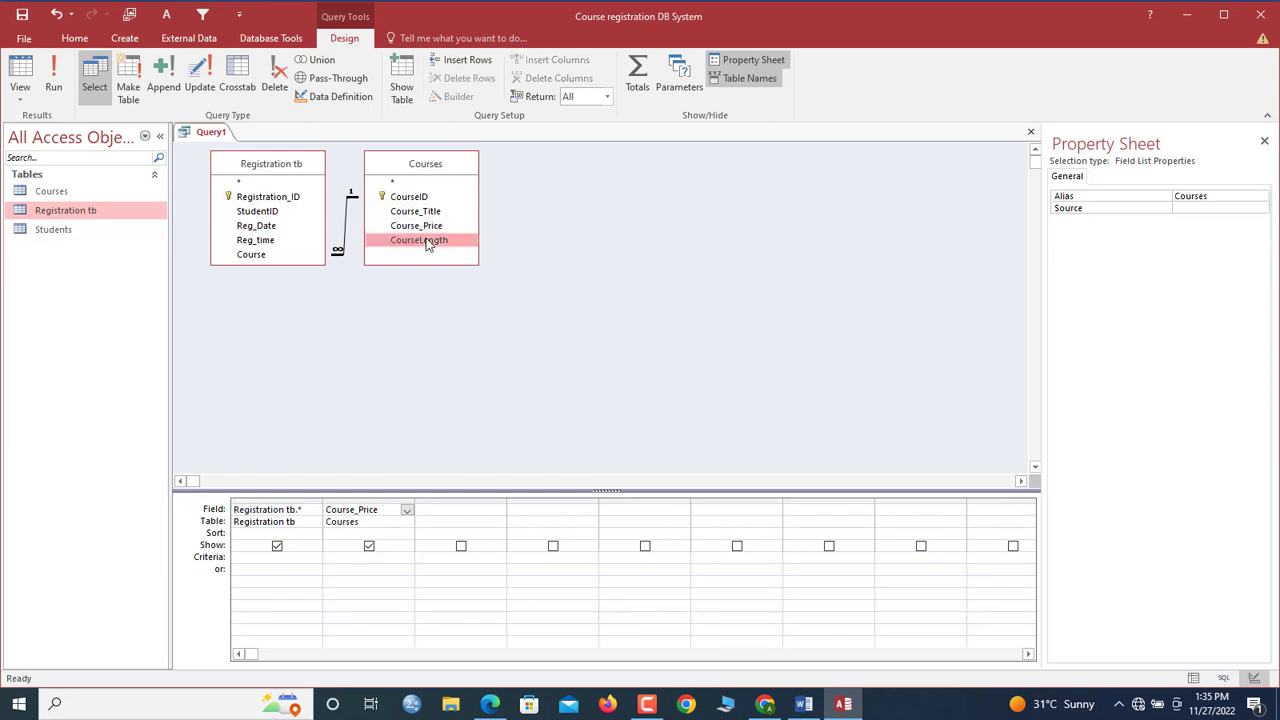
pyautogui.doubleClick(427, 241)
pyautogui.click(56, 88)
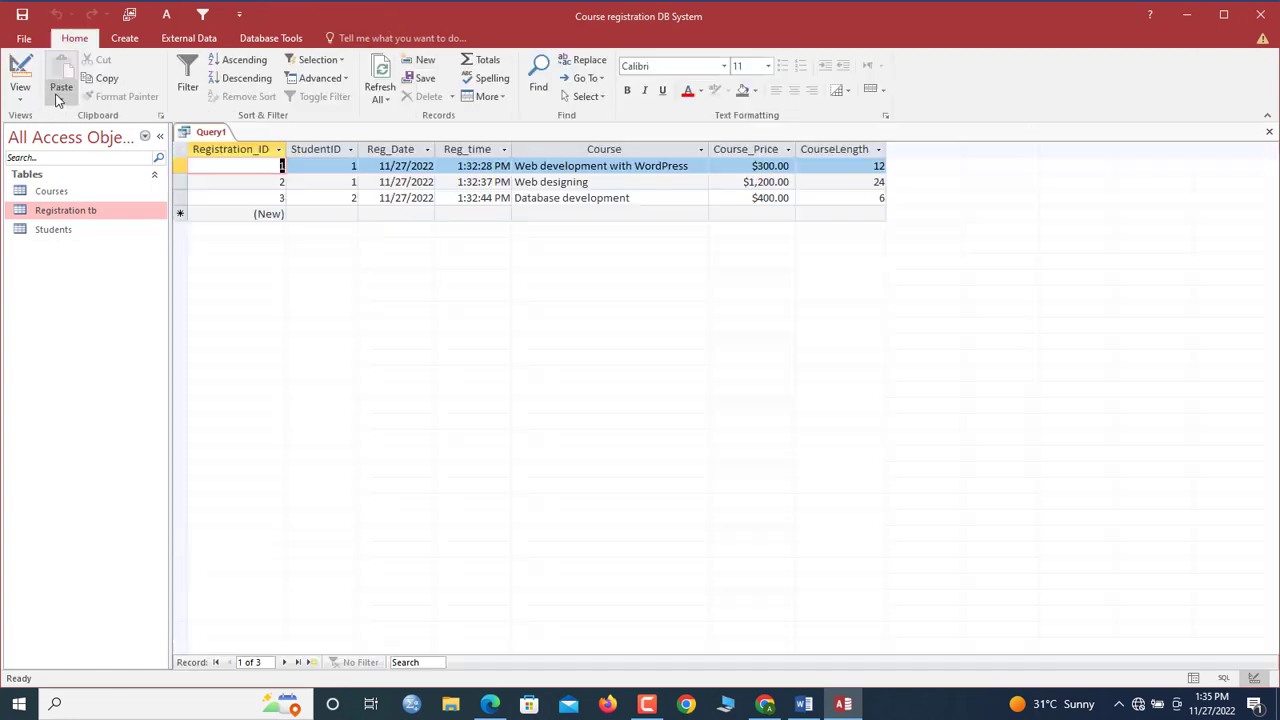
# Step: Select registration 3 and the Course, Course_Price and CourseLength columns in the datasheet
pyautogui.click(853, 197)
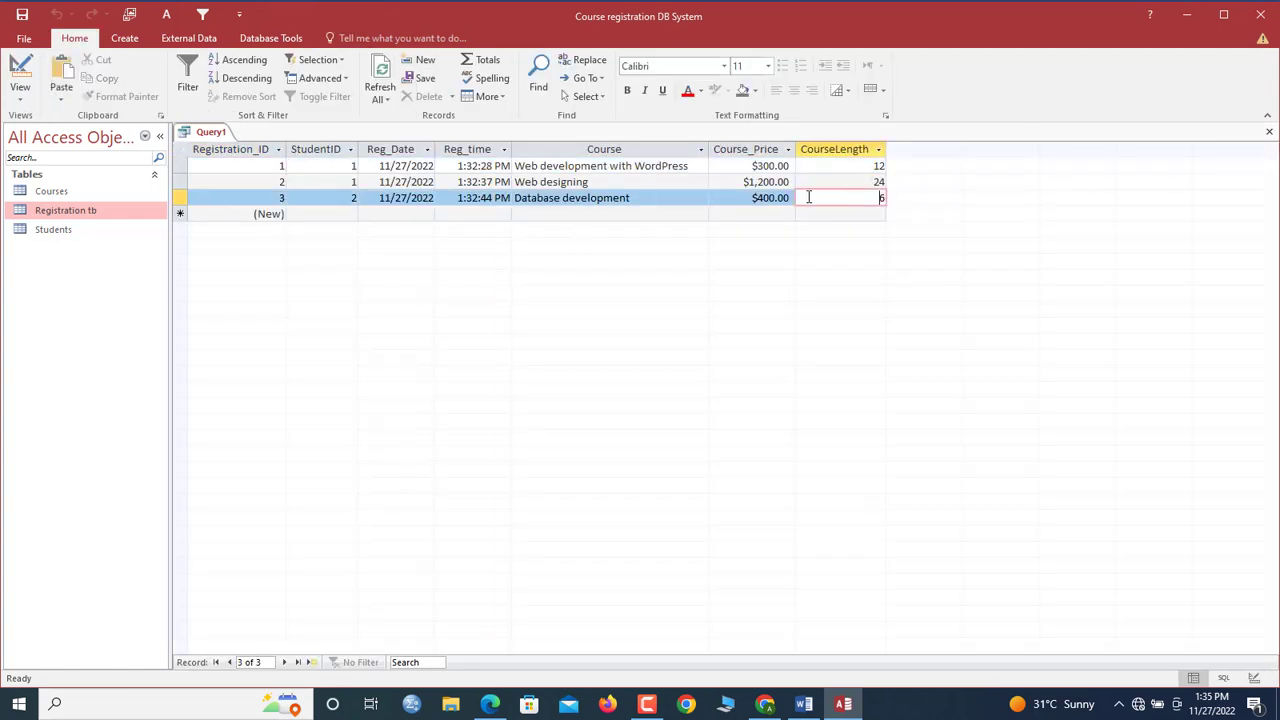
pyautogui.click(603, 149)
pyautogui.click(768, 149)
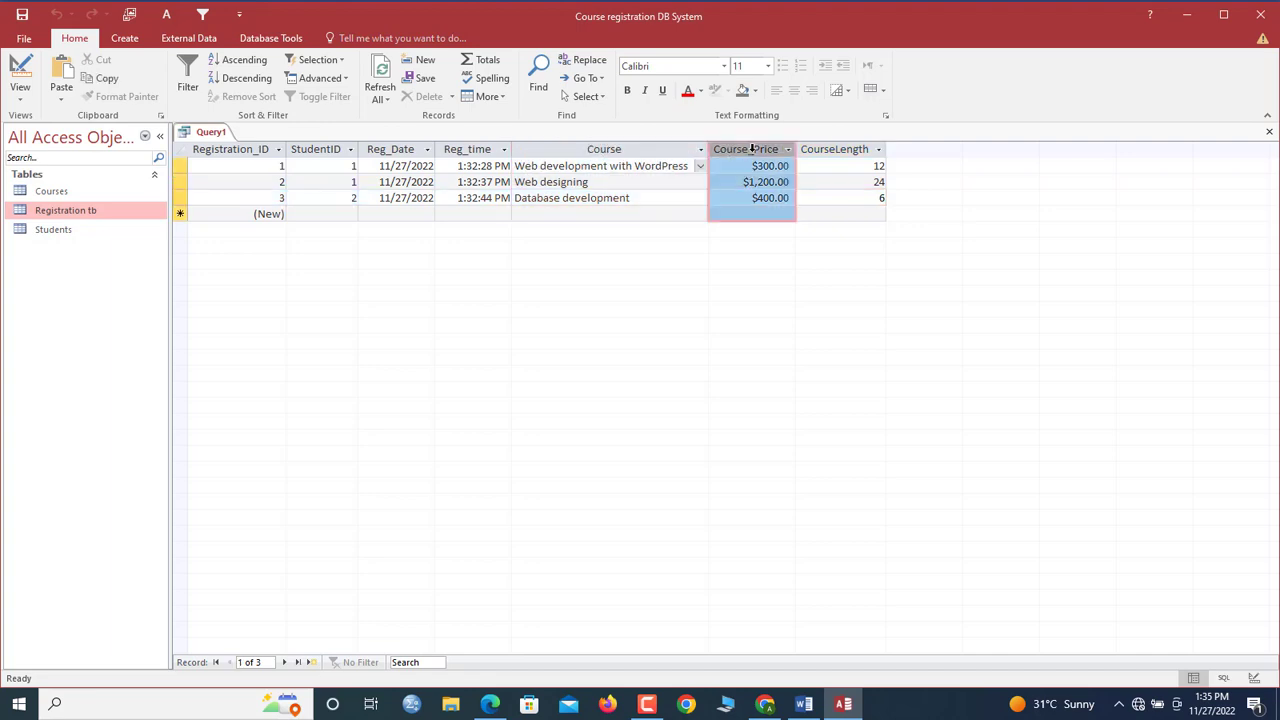
pyautogui.click(847, 149)
# Step: Switch registration 3's course to Digital Marketing and back to Database development, then save the query
pyautogui.click(643, 197)
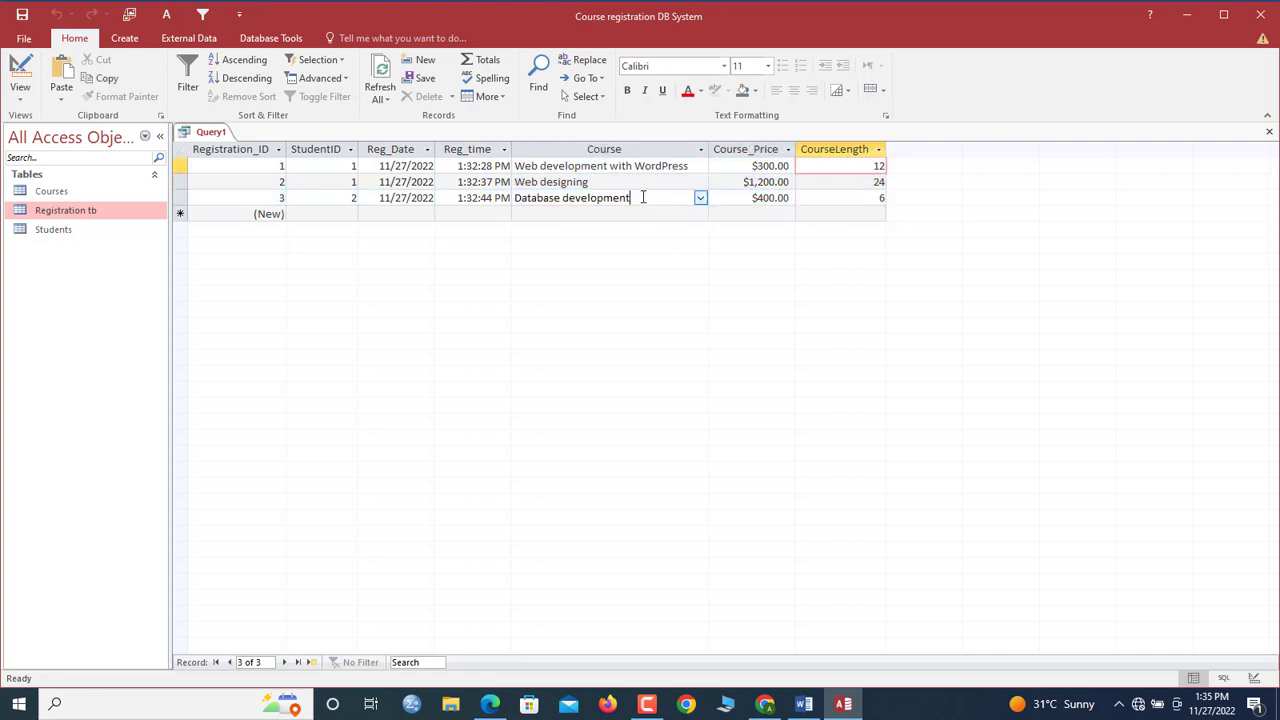
pyautogui.click(700, 198)
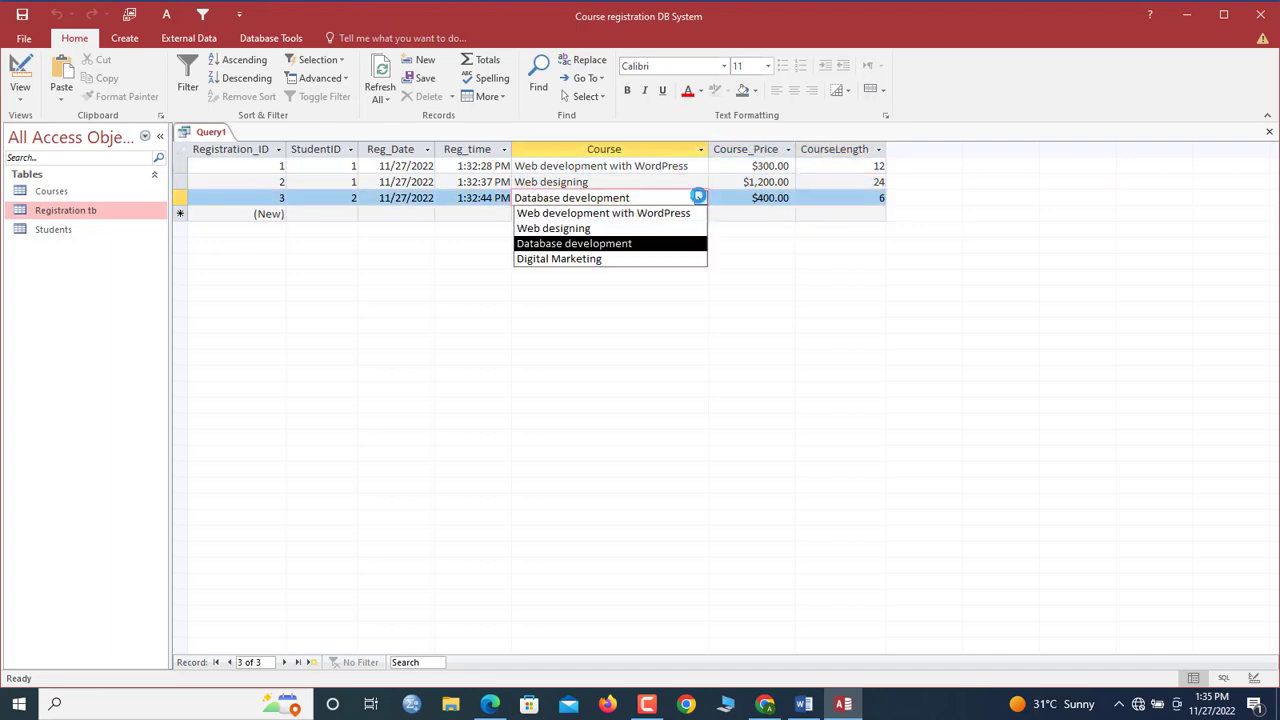
pyautogui.click(628, 258)
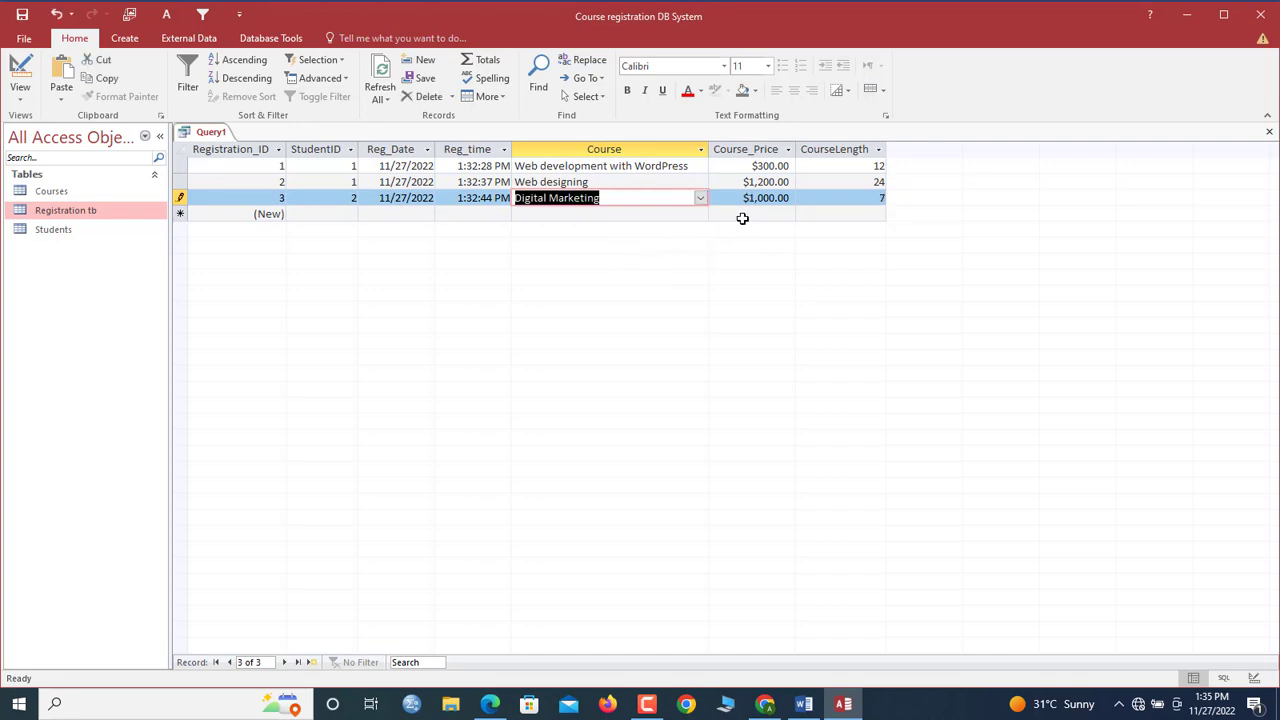
pyautogui.click(703, 200)
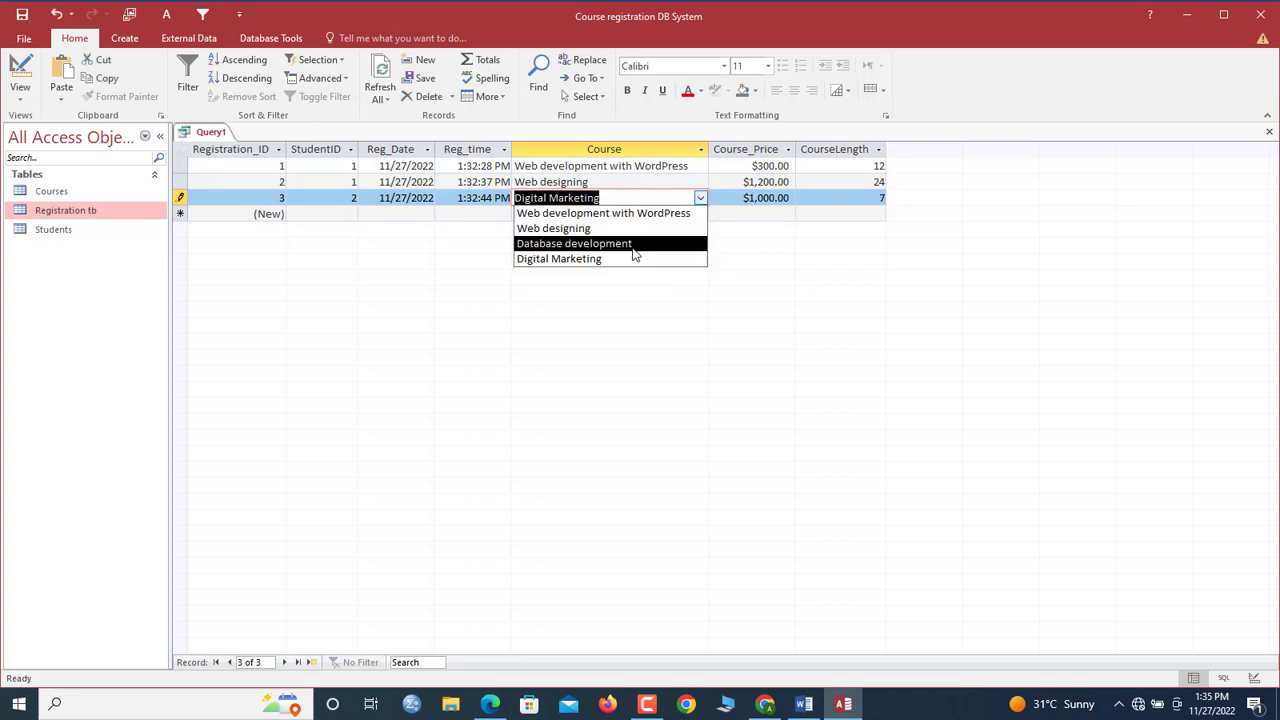
pyautogui.click(630, 250)
pyautogui.click(607, 181)
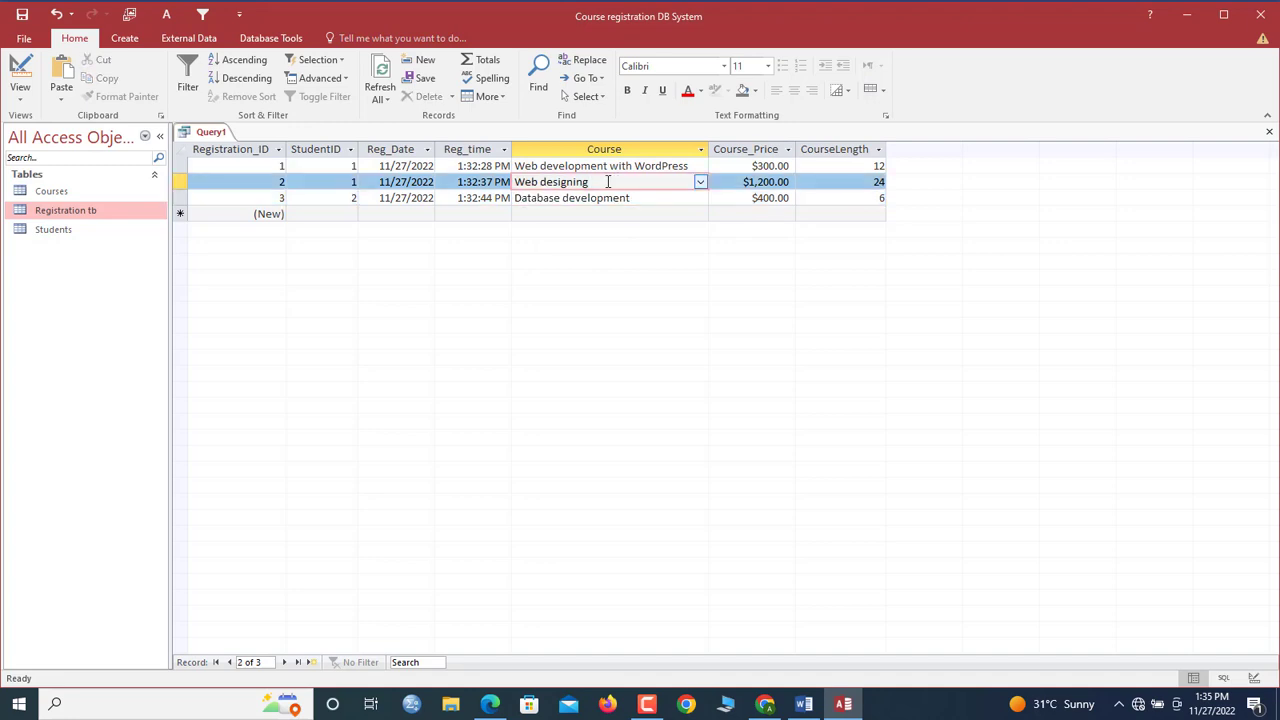
pyautogui.hotkey('ctrl', 's')
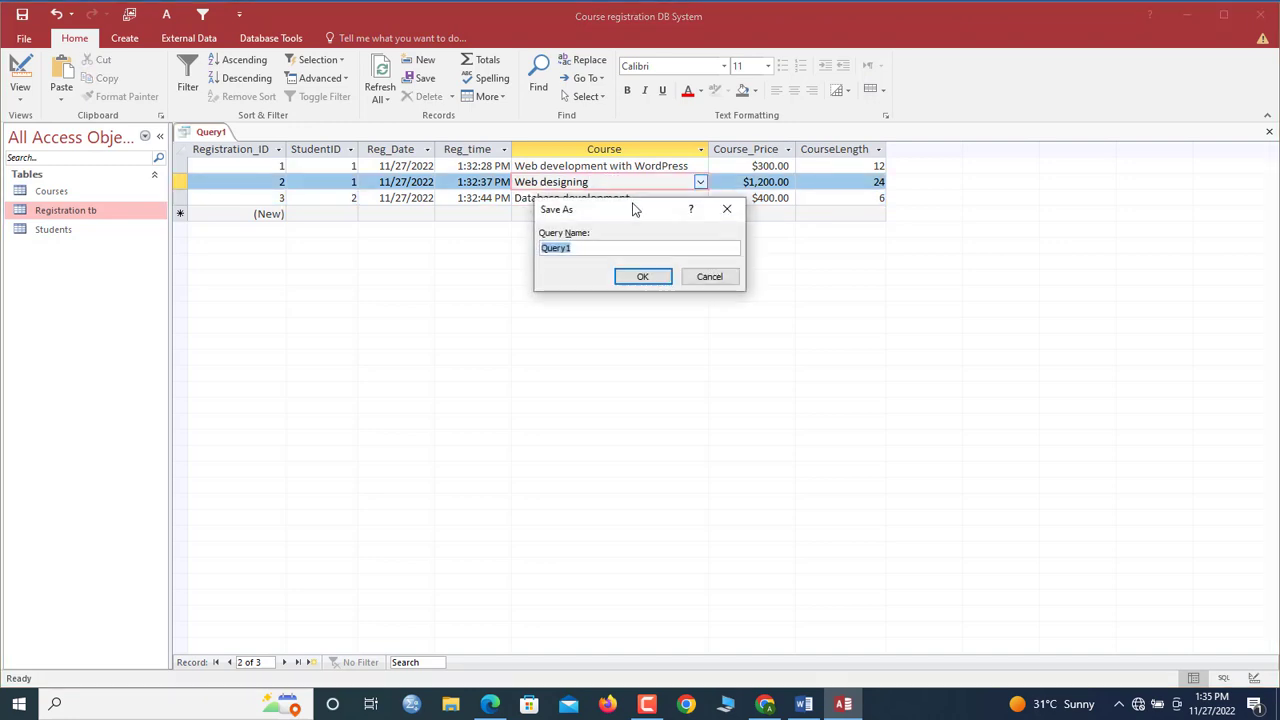
# Step: Save the new query as Registration extended
pyautogui.moveTo(633, 209); pyautogui.dragTo(608, 215)
pyautogui.write('Registration extended')
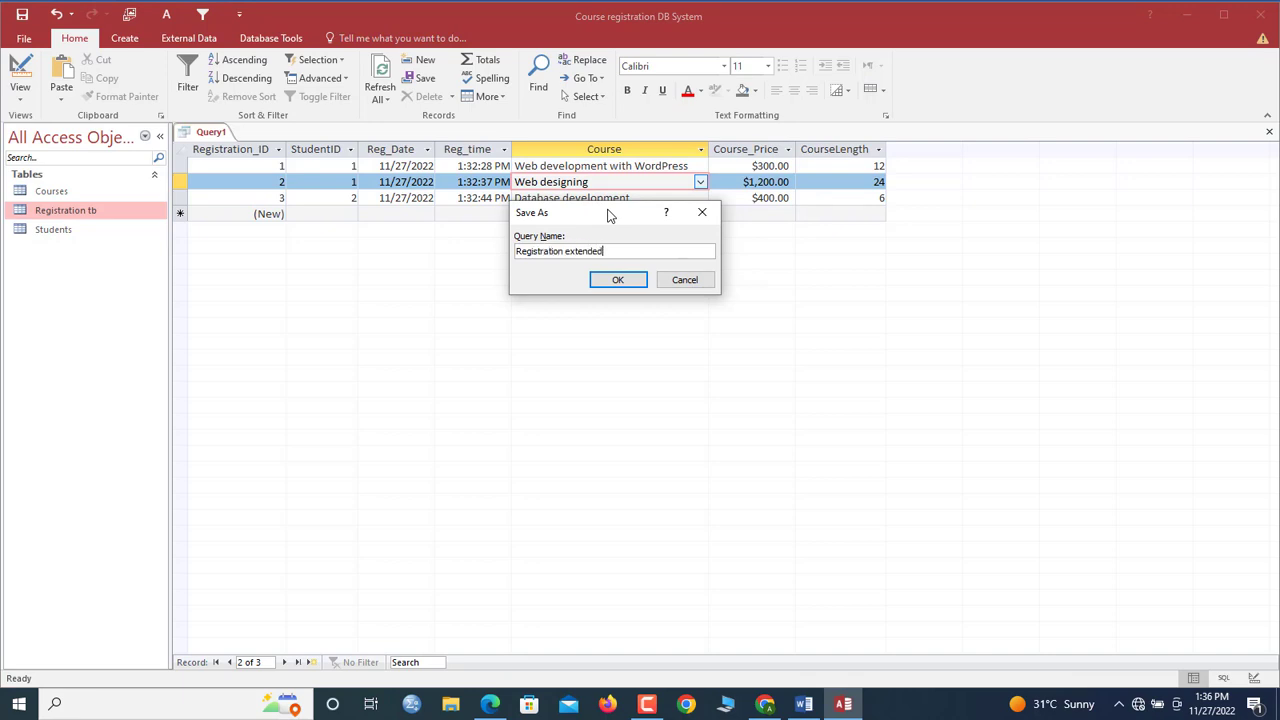
pyautogui.press('Return')
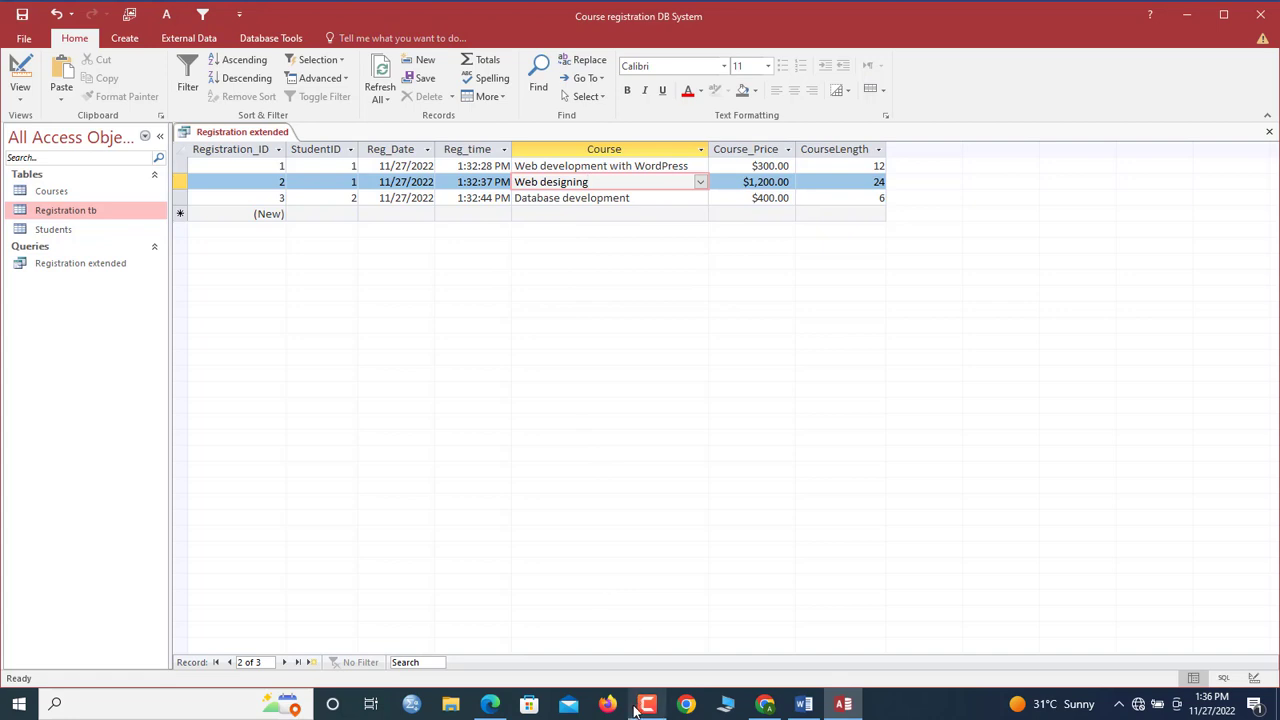
# Step: Close all open objects from the Registration extended tab's menu
pyautogui.rightClick(245, 134)
pyautogui.press('Escape')
pyautogui.rightClick(249, 138)
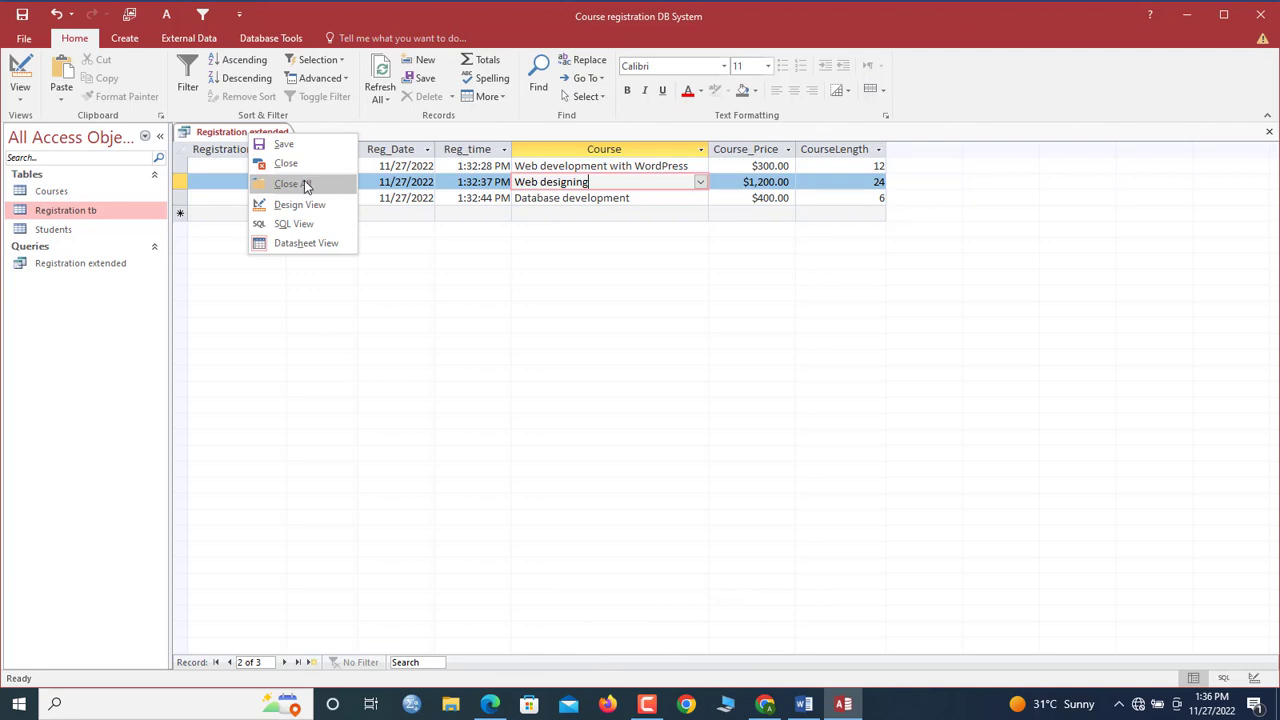
pyautogui.click(292, 184)
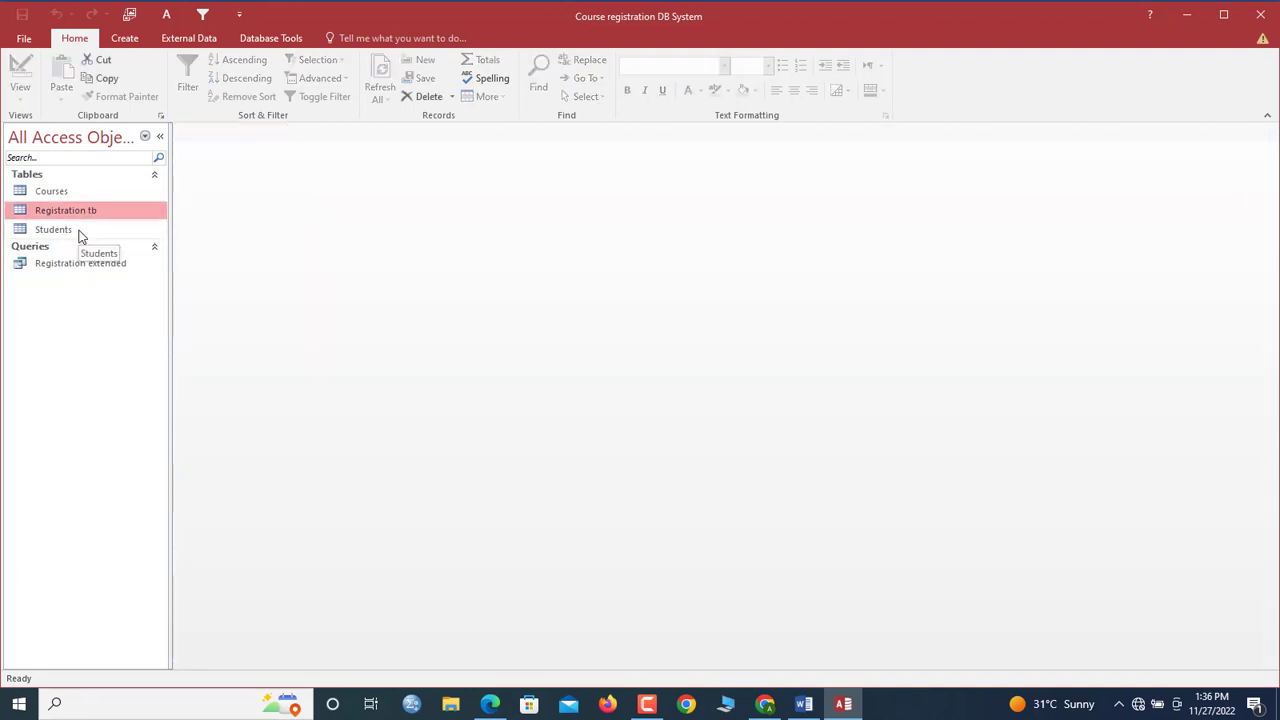
# Step: Open the Students table to check its records, then close it
pyautogui.click(52, 192)
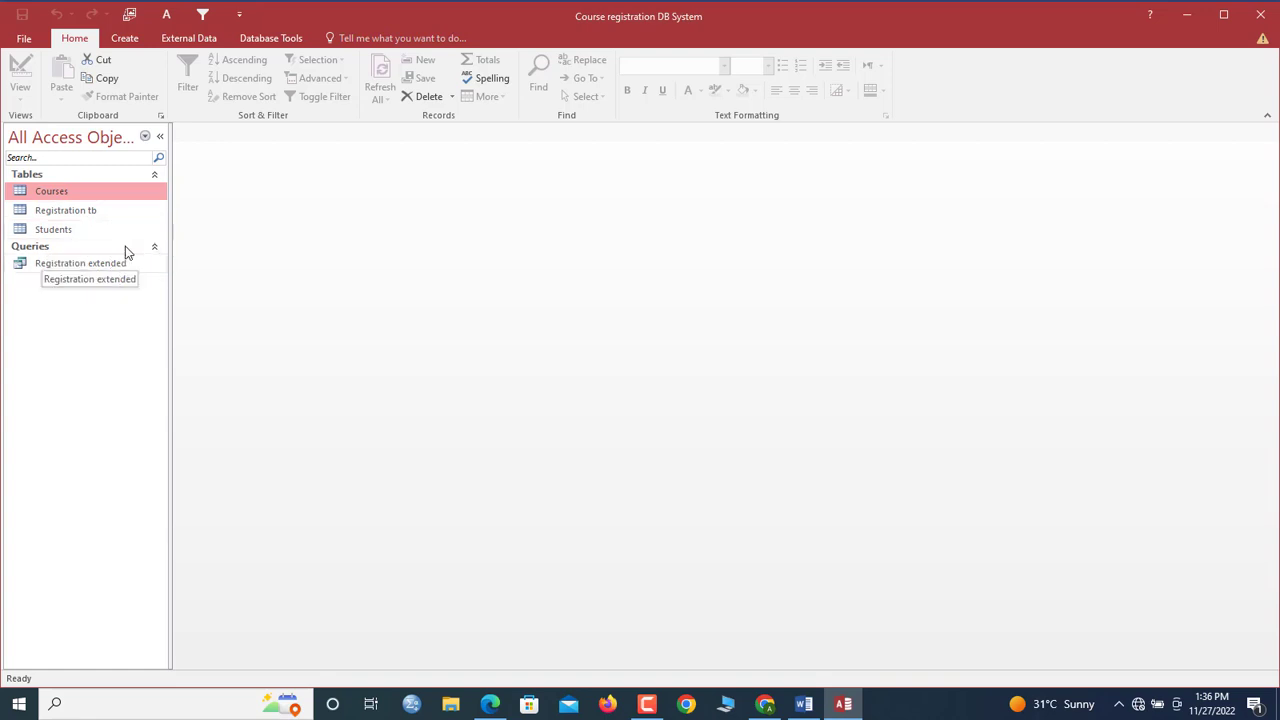
pyautogui.click(87, 215)
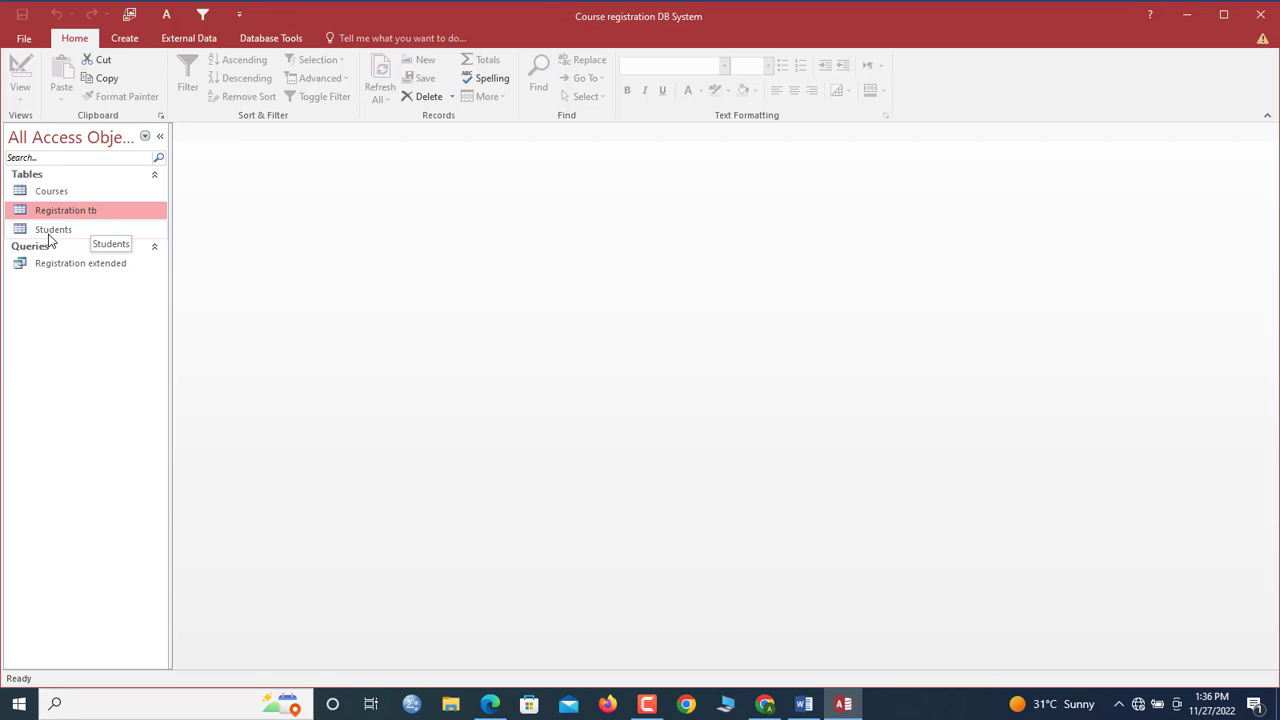
pyautogui.doubleClick(50, 230)
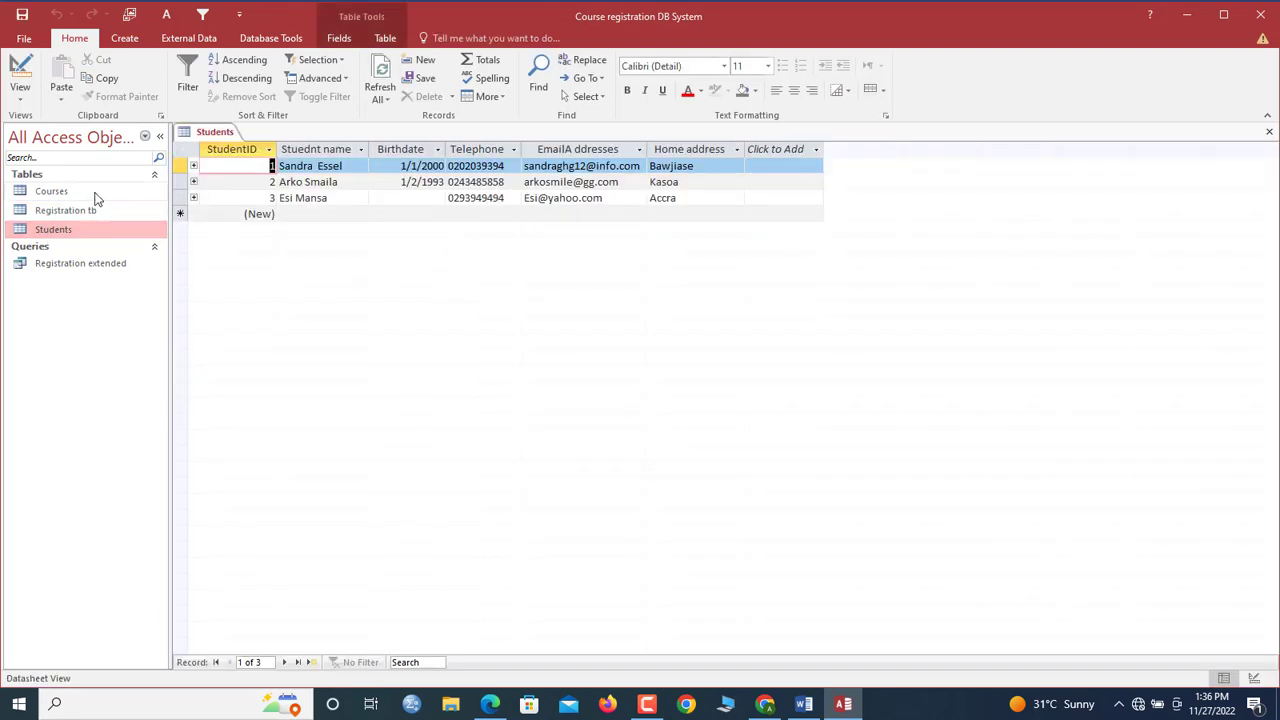
pyautogui.rightClick(222, 134)
pyautogui.click(247, 166)
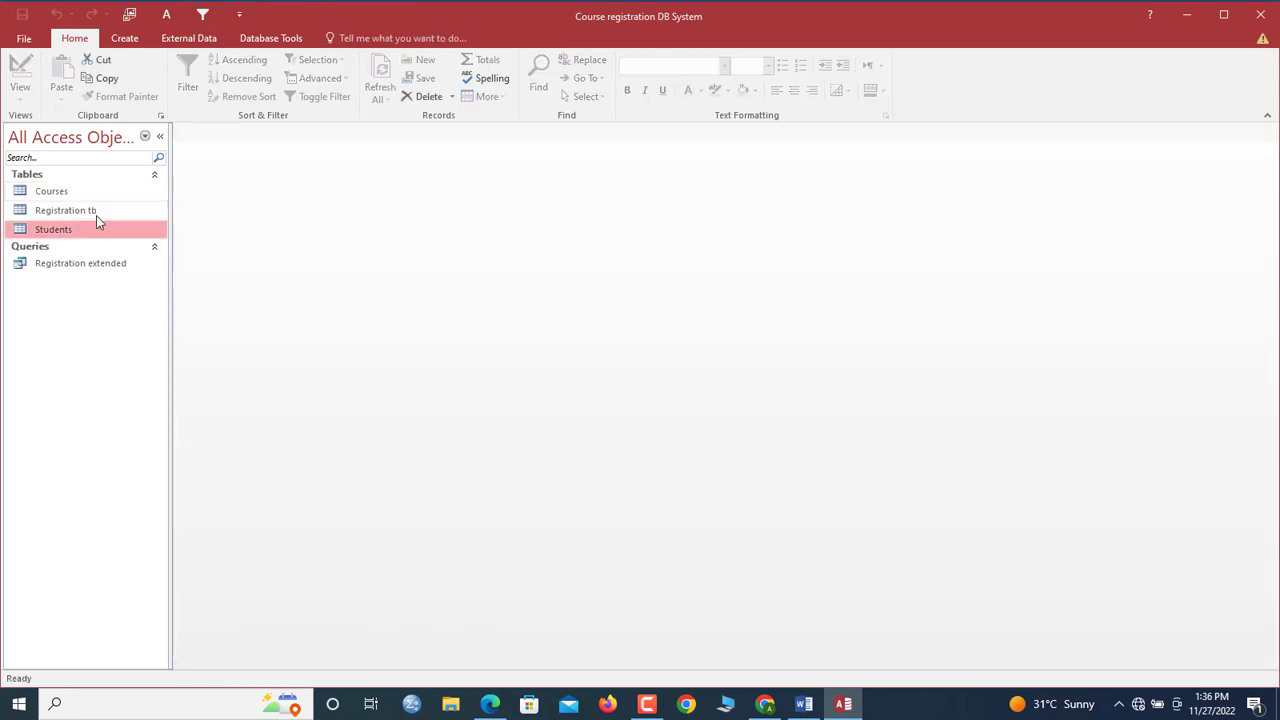
# Step: Open the Registration tb table from the Navigation Pane
pyautogui.click(78, 214)
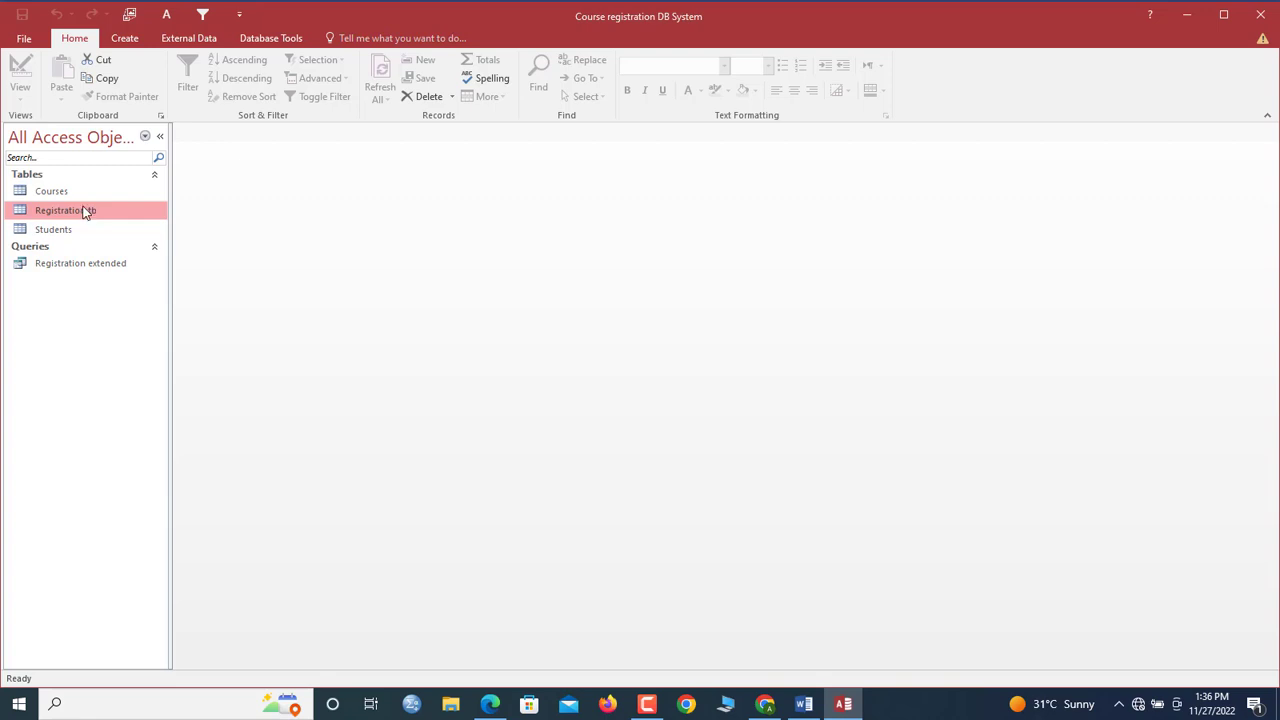
pyautogui.click(68, 196)
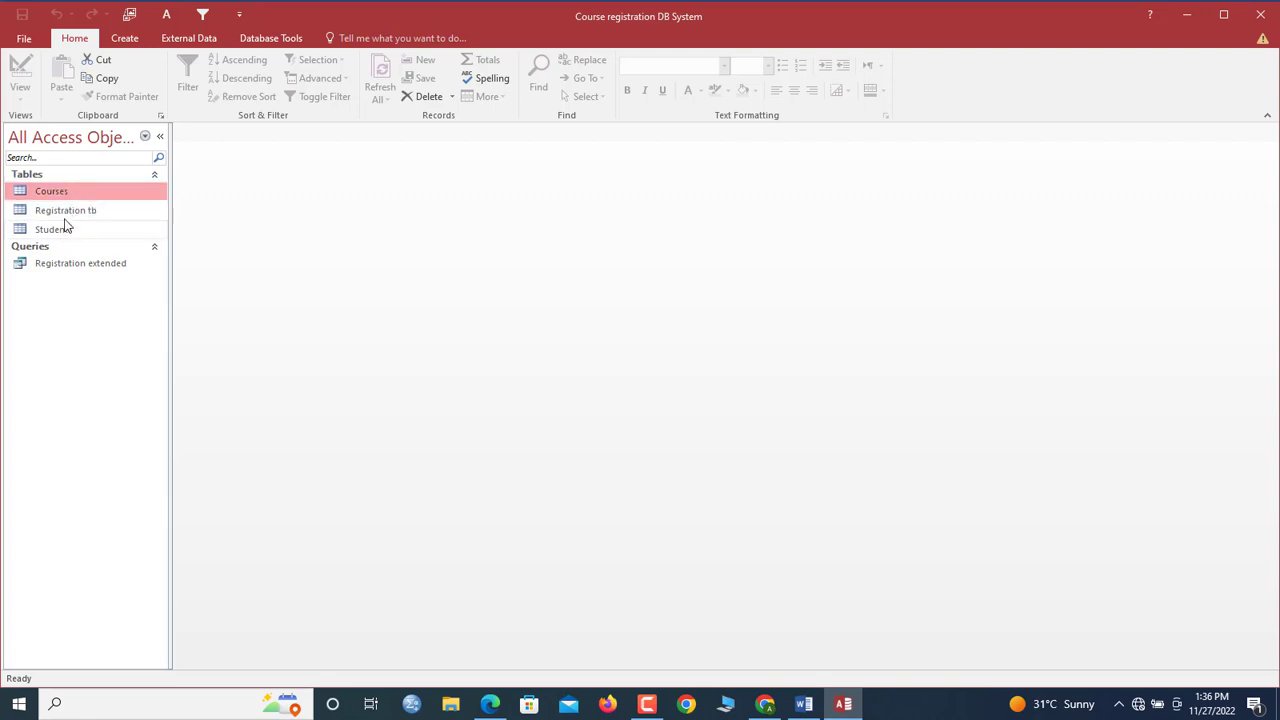
pyautogui.click(64, 213)
pyautogui.doubleClick(70, 214)
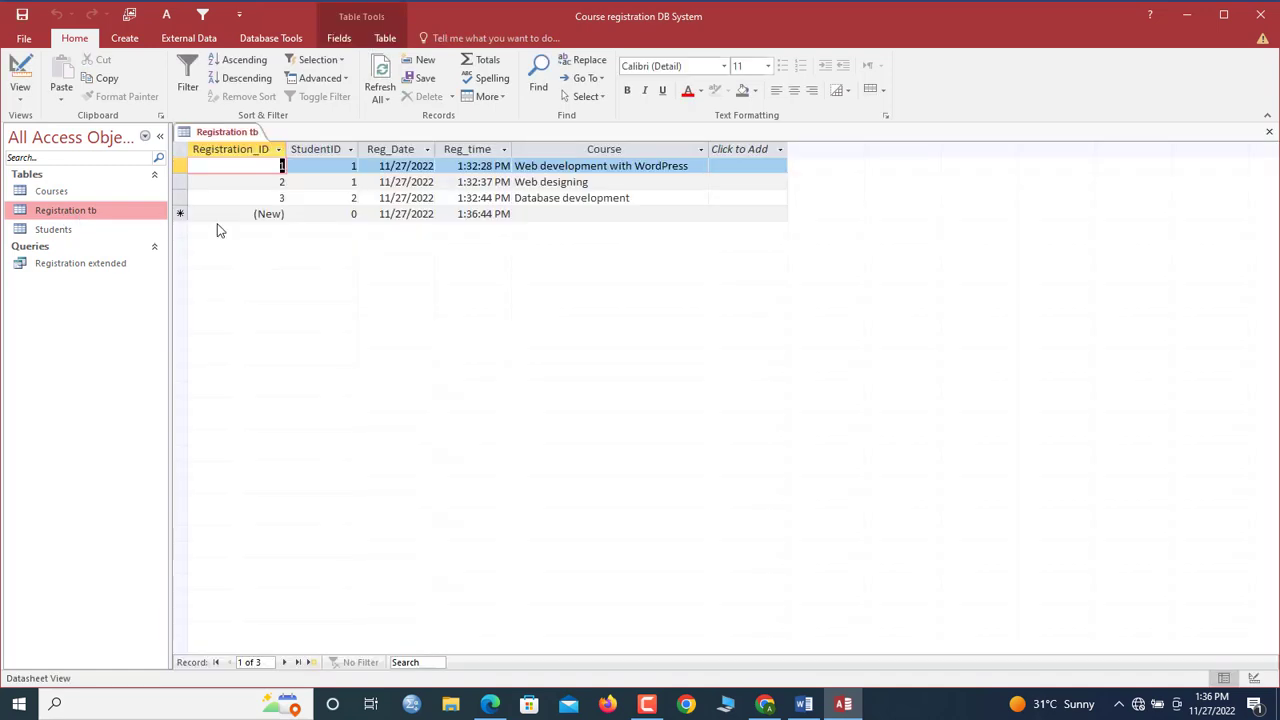
# Step: Start a Form Wizard with all Registration tb fields, cancel it, and close the table
pyautogui.click(125, 38)
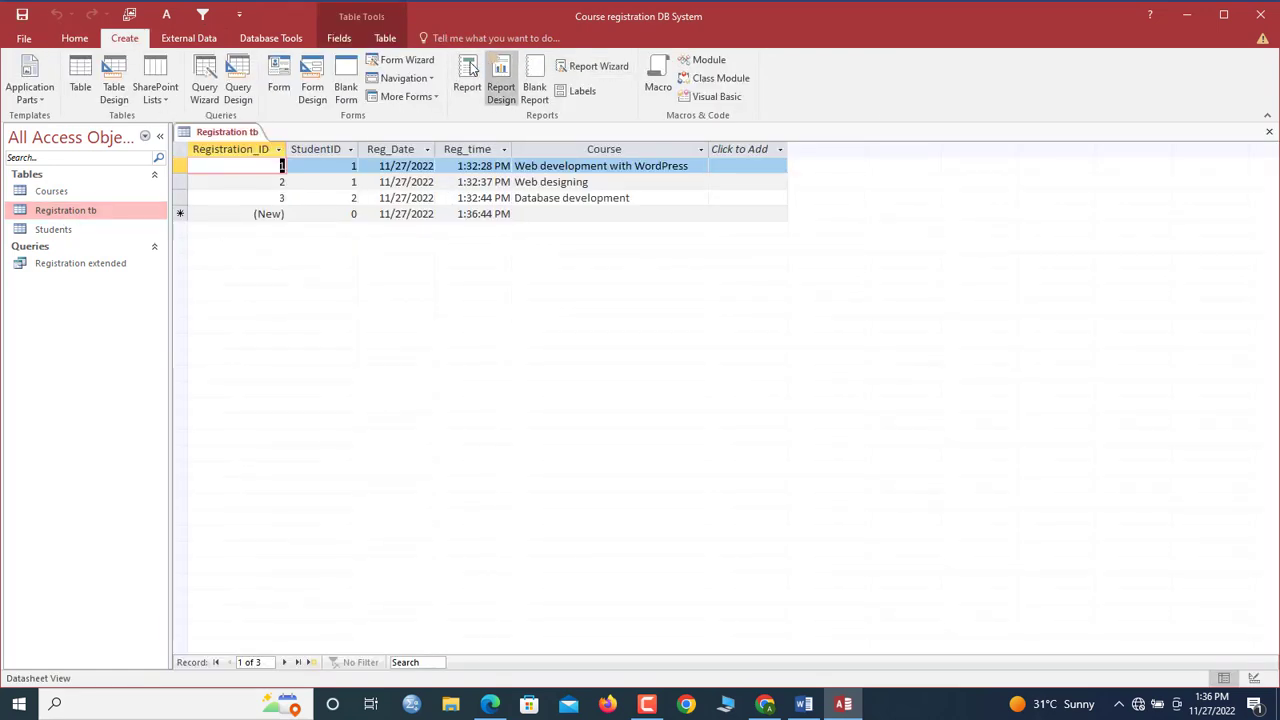
pyautogui.click(418, 62)
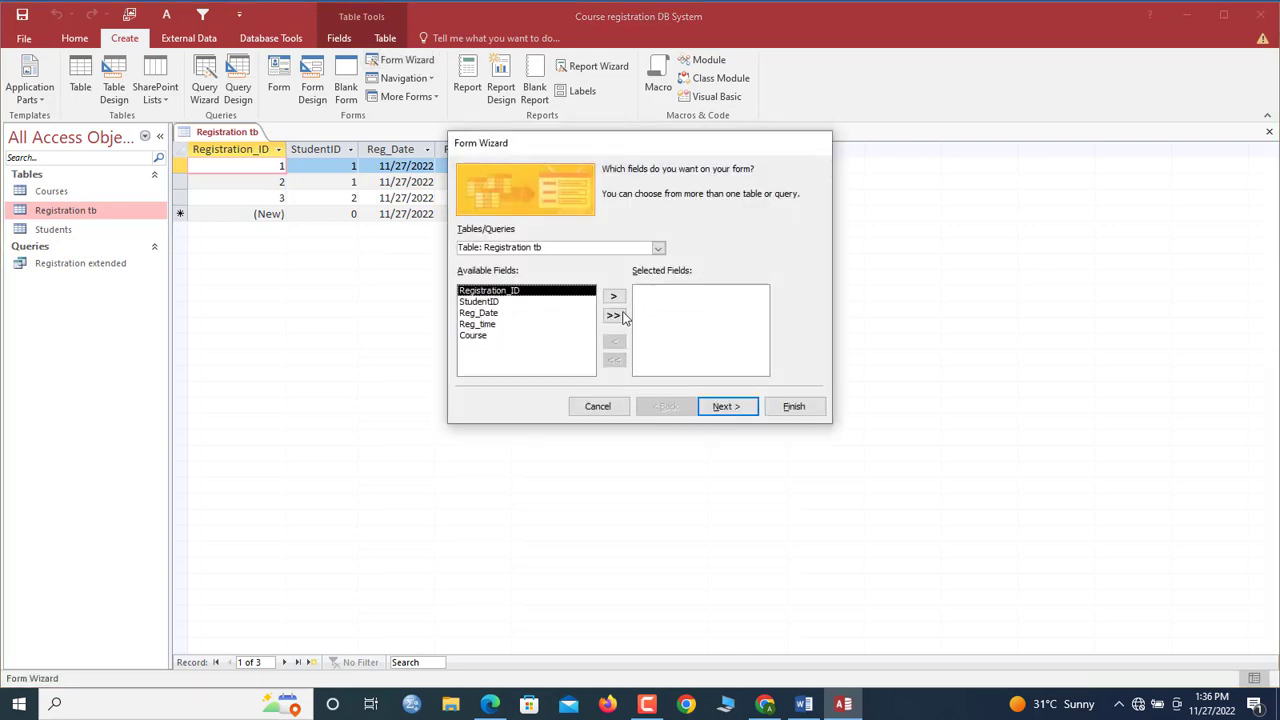
pyautogui.click(613, 316)
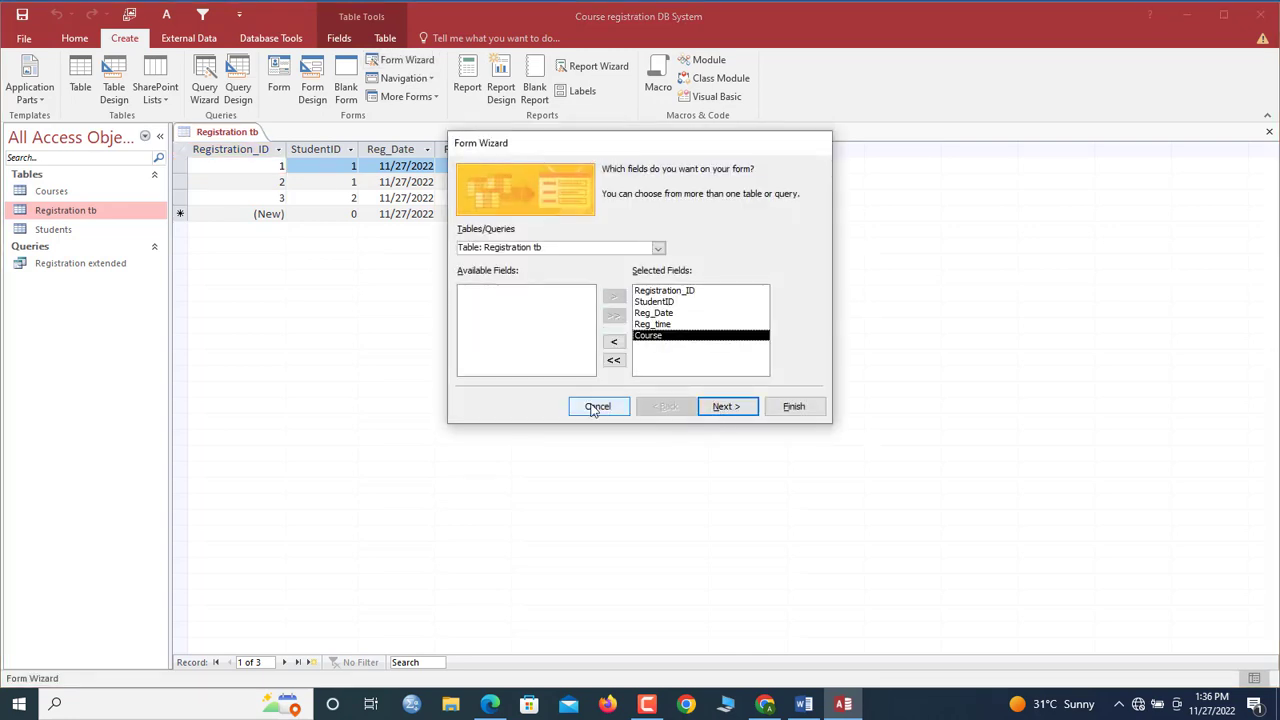
pyautogui.click(597, 406)
pyautogui.rightClick(215, 133)
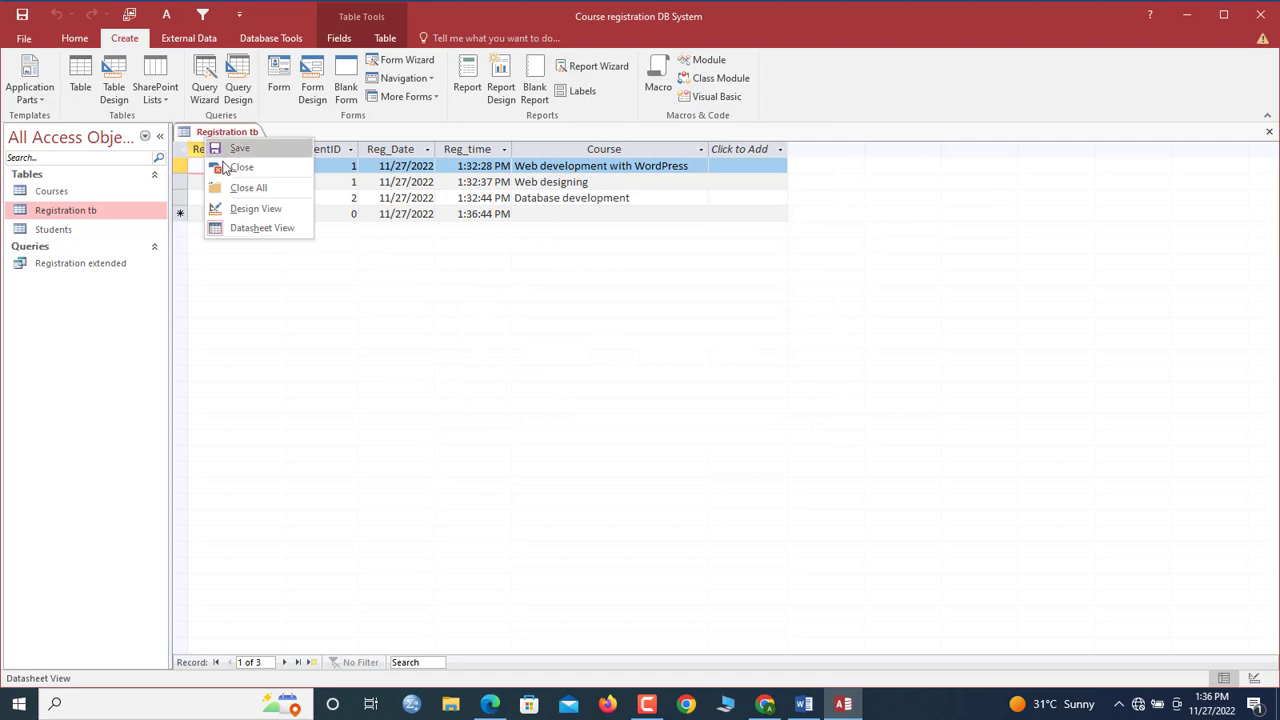
pyautogui.click(240, 168)
# Step: Open the Registration extended query, then start and cancel the Form Wizard again
pyautogui.doubleClick(92, 267)
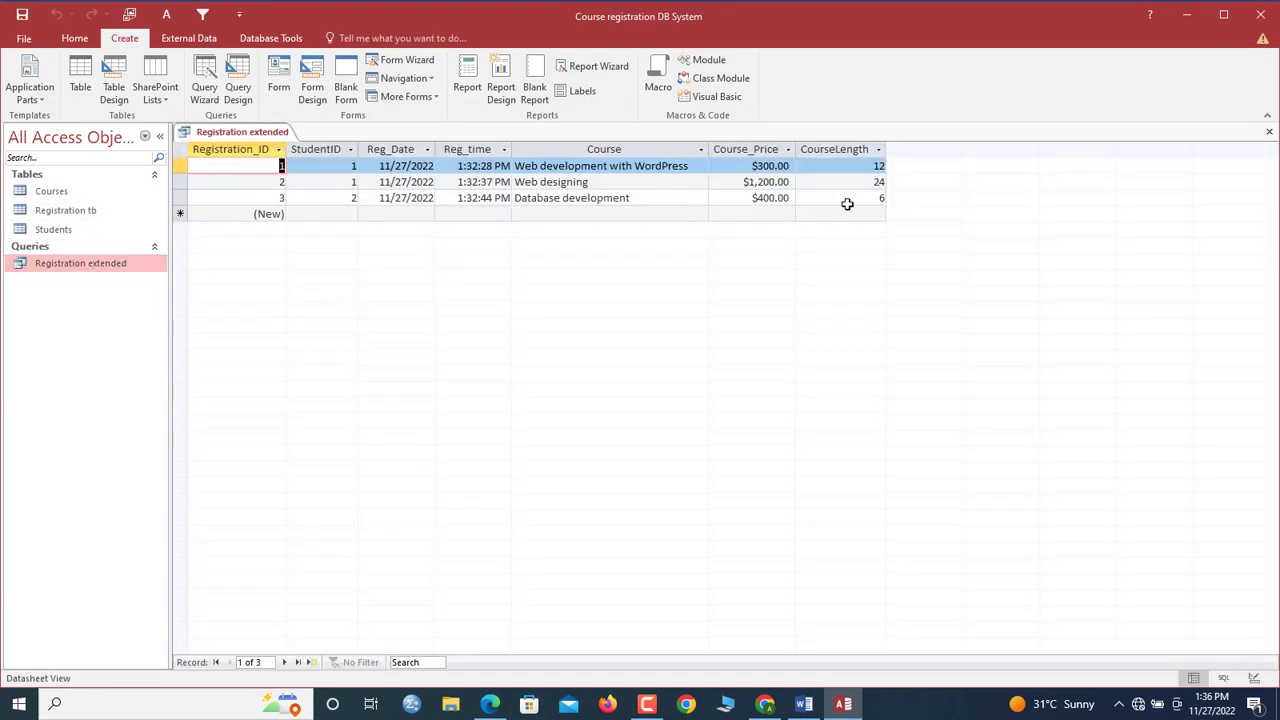
pyautogui.click(403, 60)
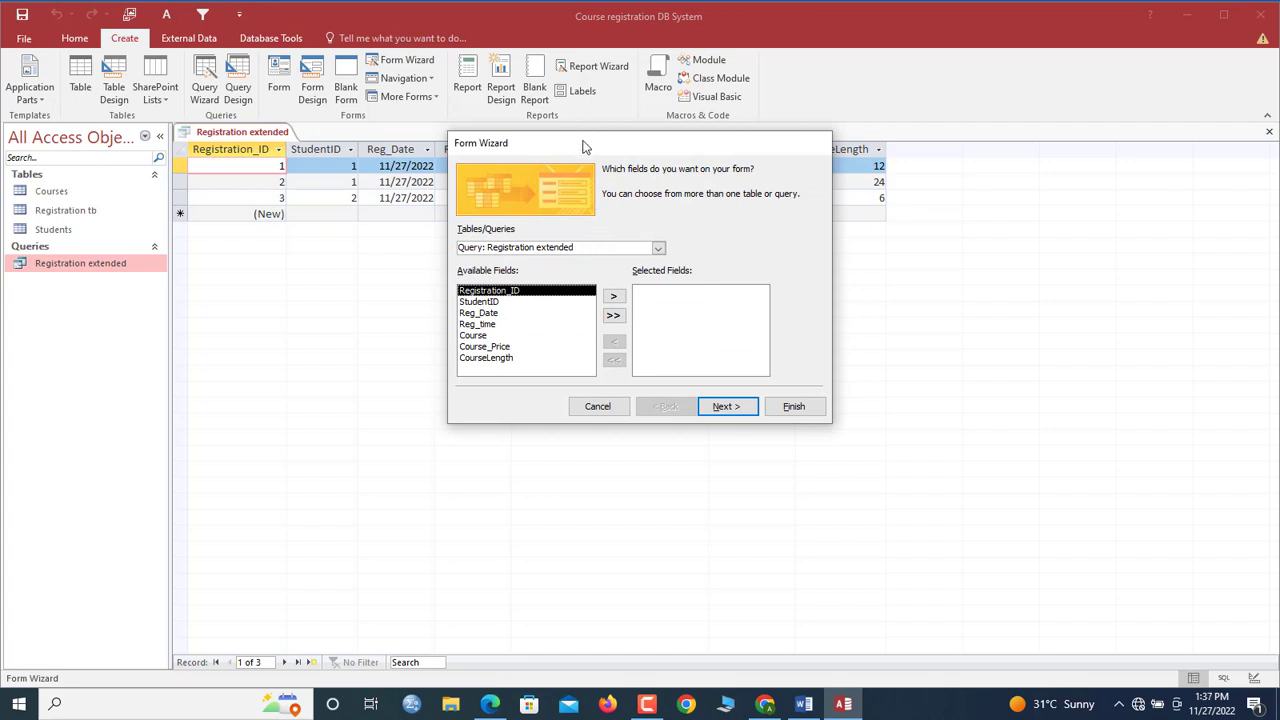
pyautogui.moveTo(585, 147); pyautogui.dragTo(557, 174)
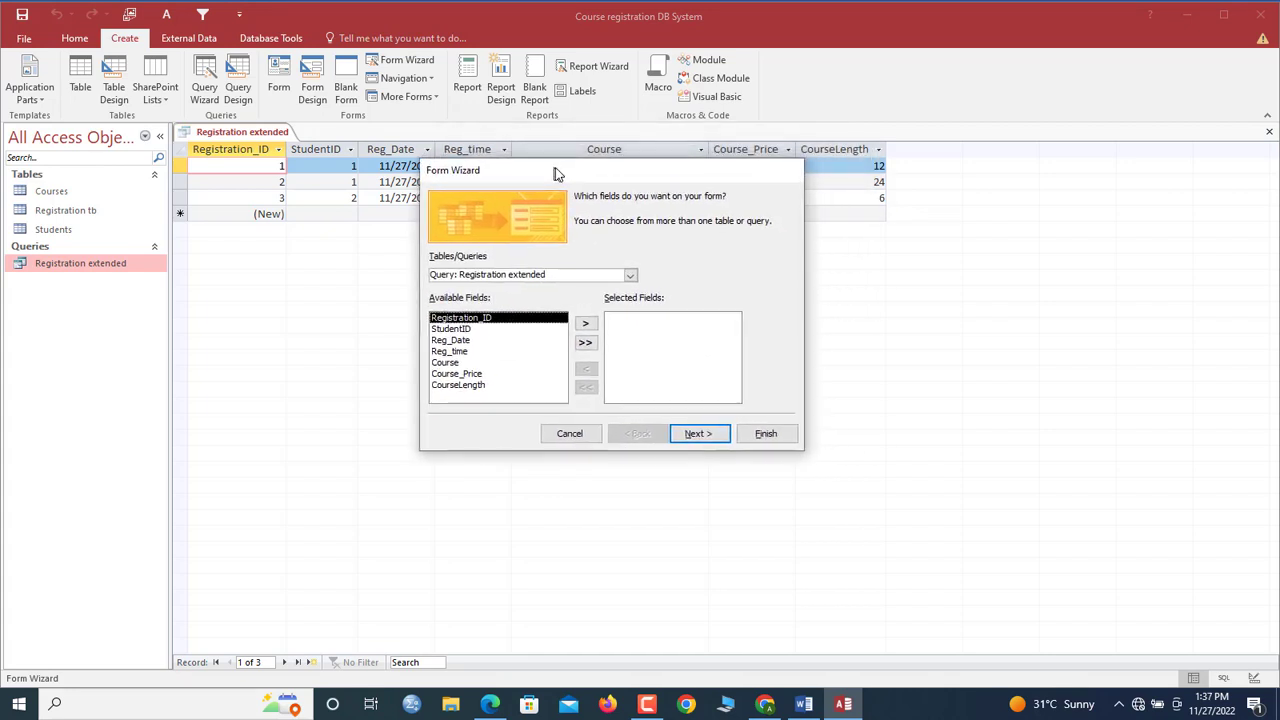
pyautogui.click(577, 434)
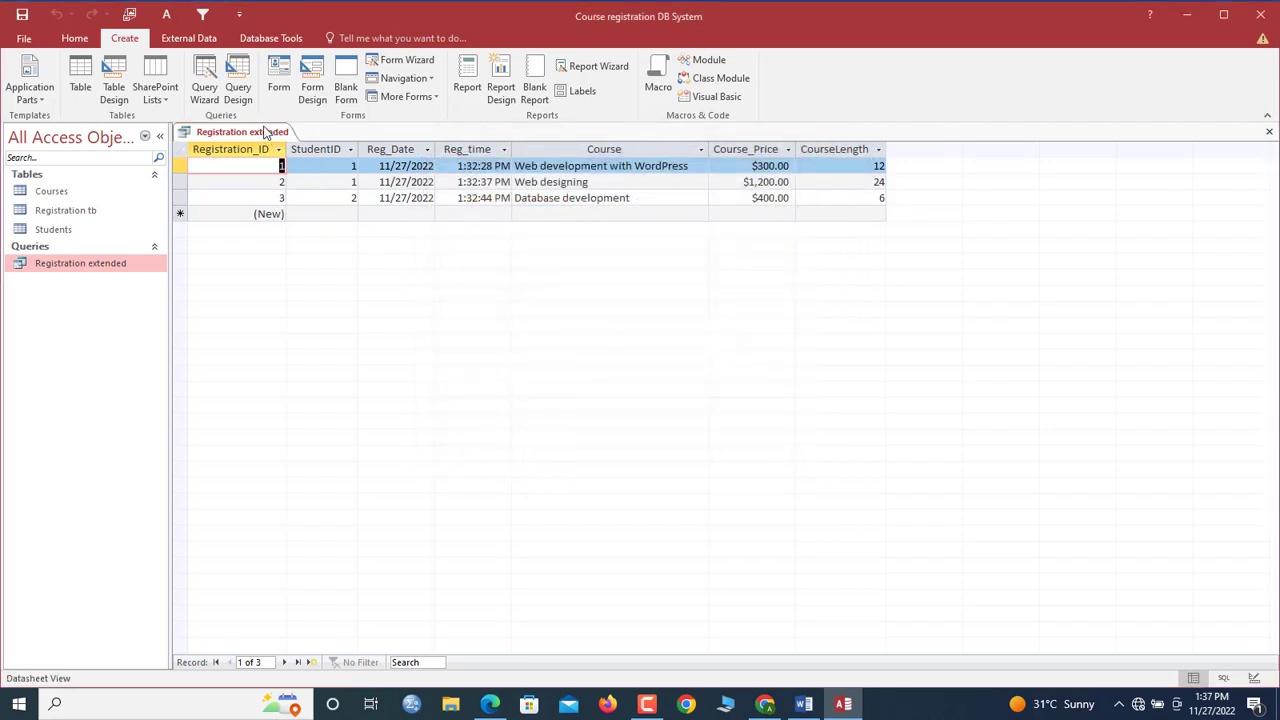
pyautogui.click(326, 150)
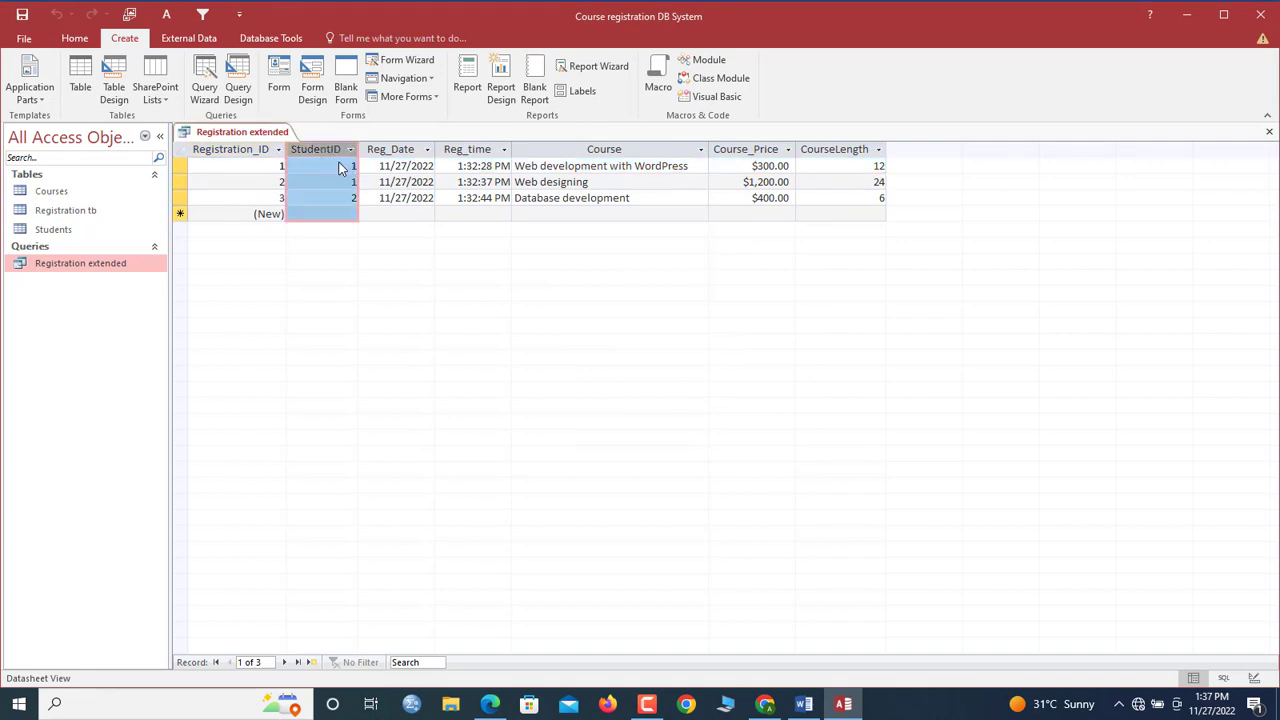
pyautogui.rightClick(257, 140)
# Step: Add Students' StudentName, Birthdate, Telephone, EmailAddresses and Home_Address fields to the query and run it
pyautogui.click(296, 210)
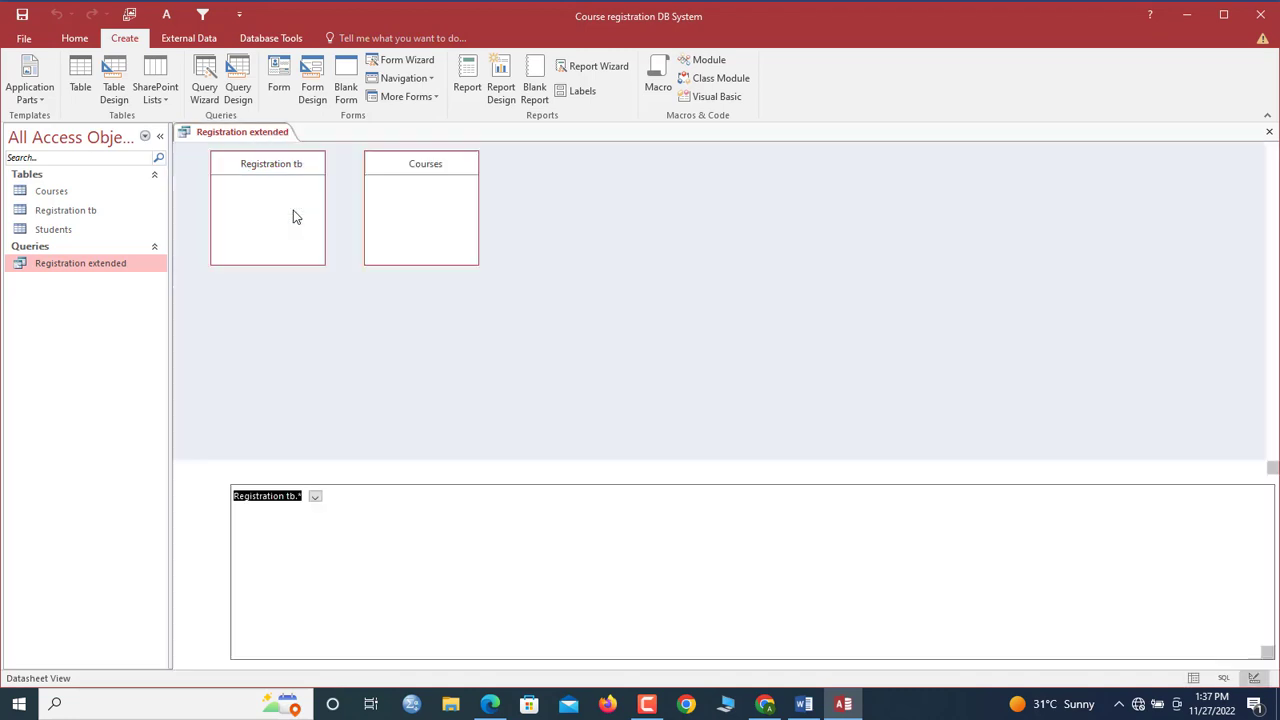
pyautogui.click(405, 95)
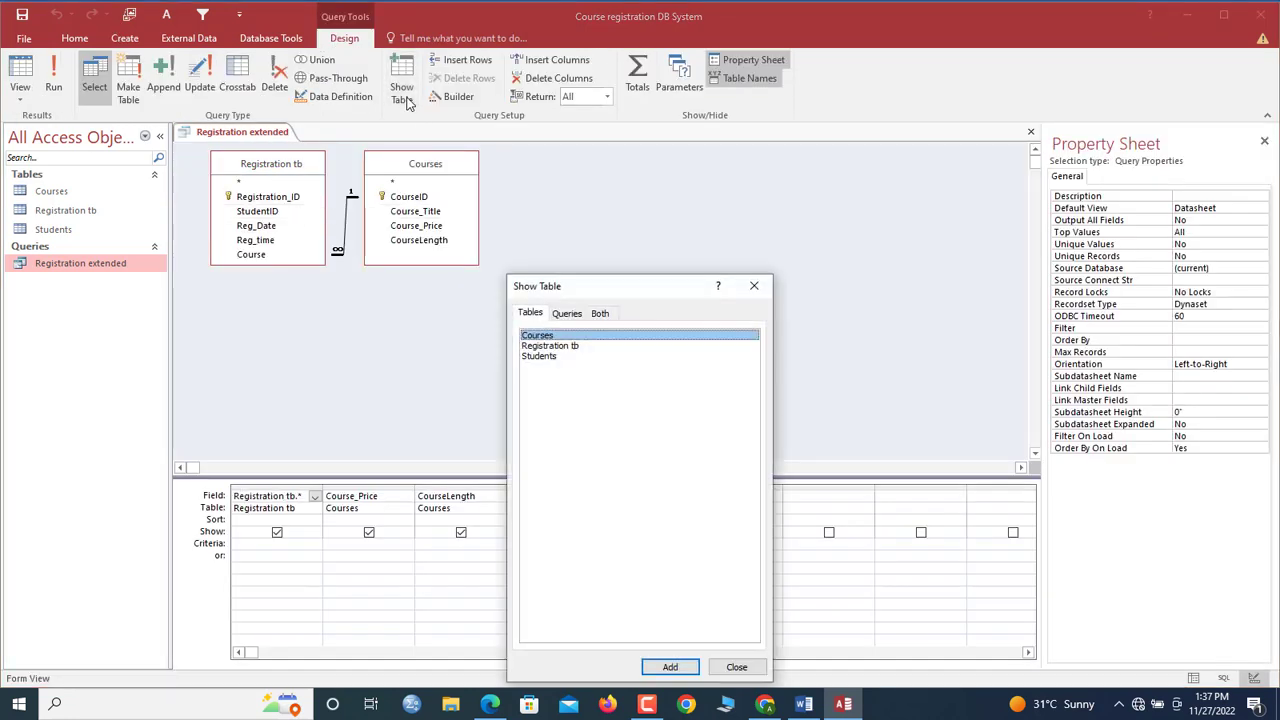
pyautogui.doubleClick(556, 357)
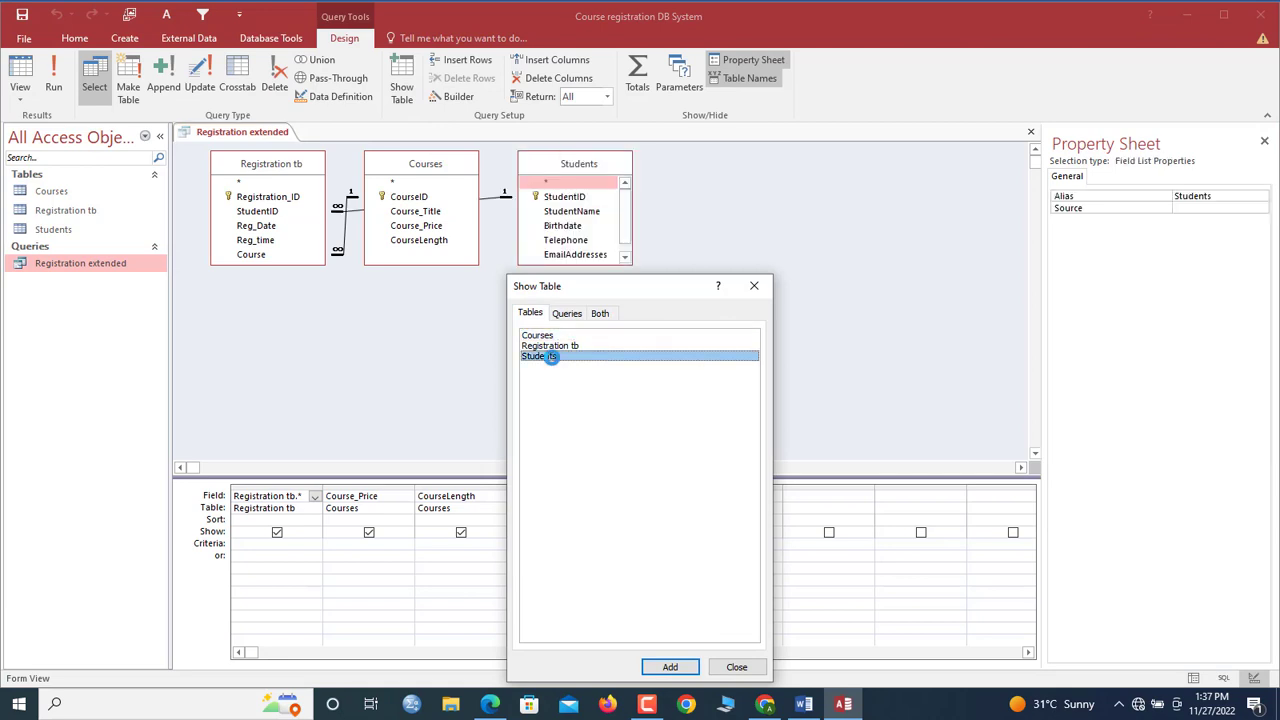
pyautogui.click(754, 287)
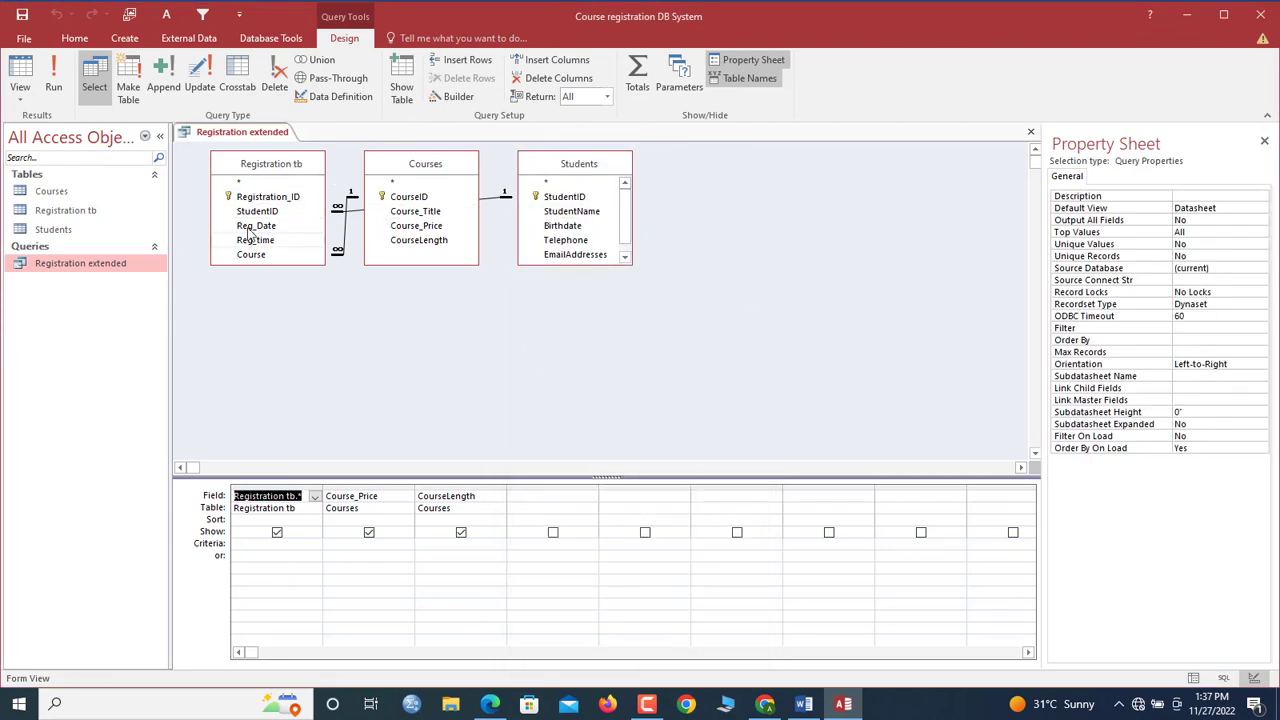
pyautogui.doubleClick(582, 212)
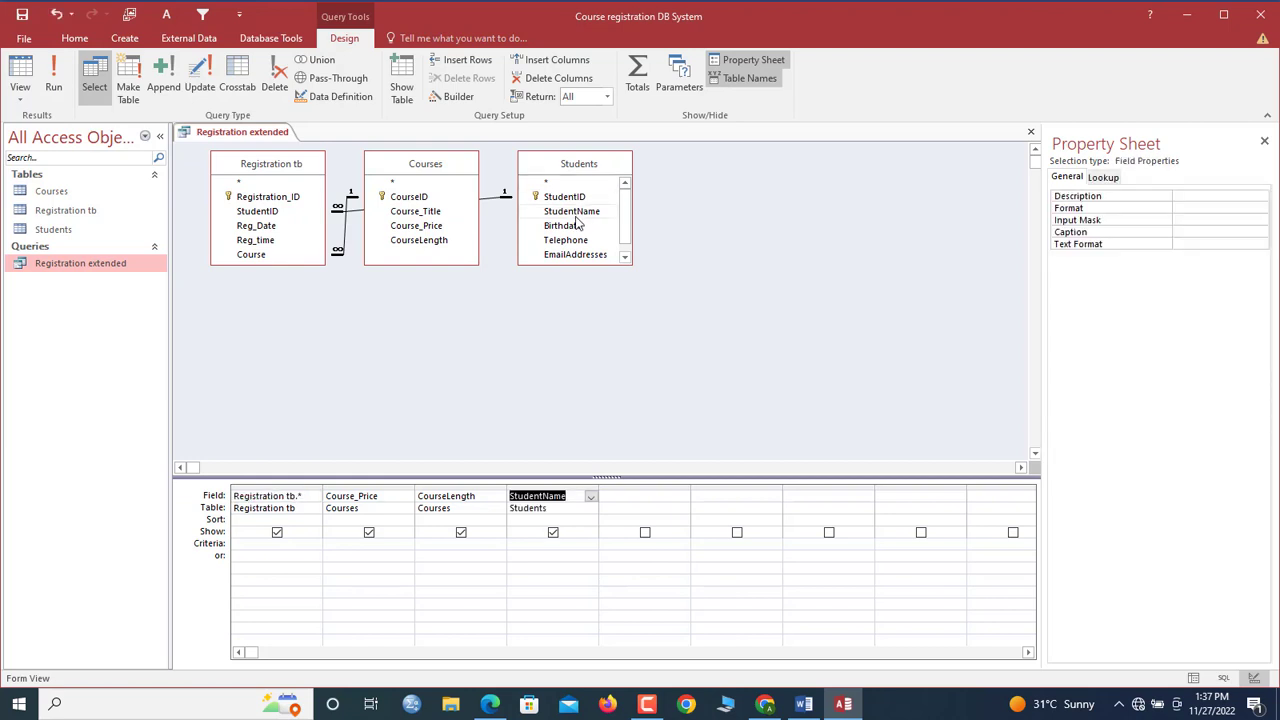
pyautogui.doubleClick(563, 226)
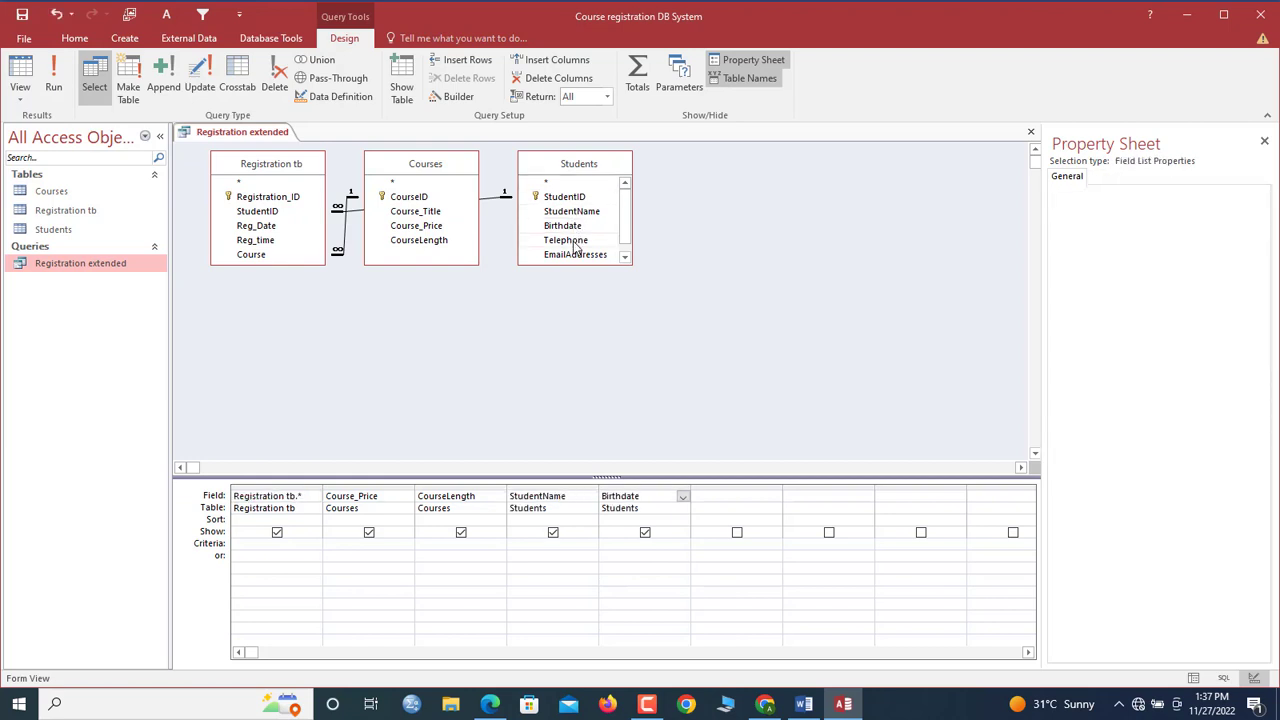
pyautogui.doubleClick(572, 242)
pyautogui.doubleClick(584, 254)
pyautogui.scroll(-1, 590, 256)
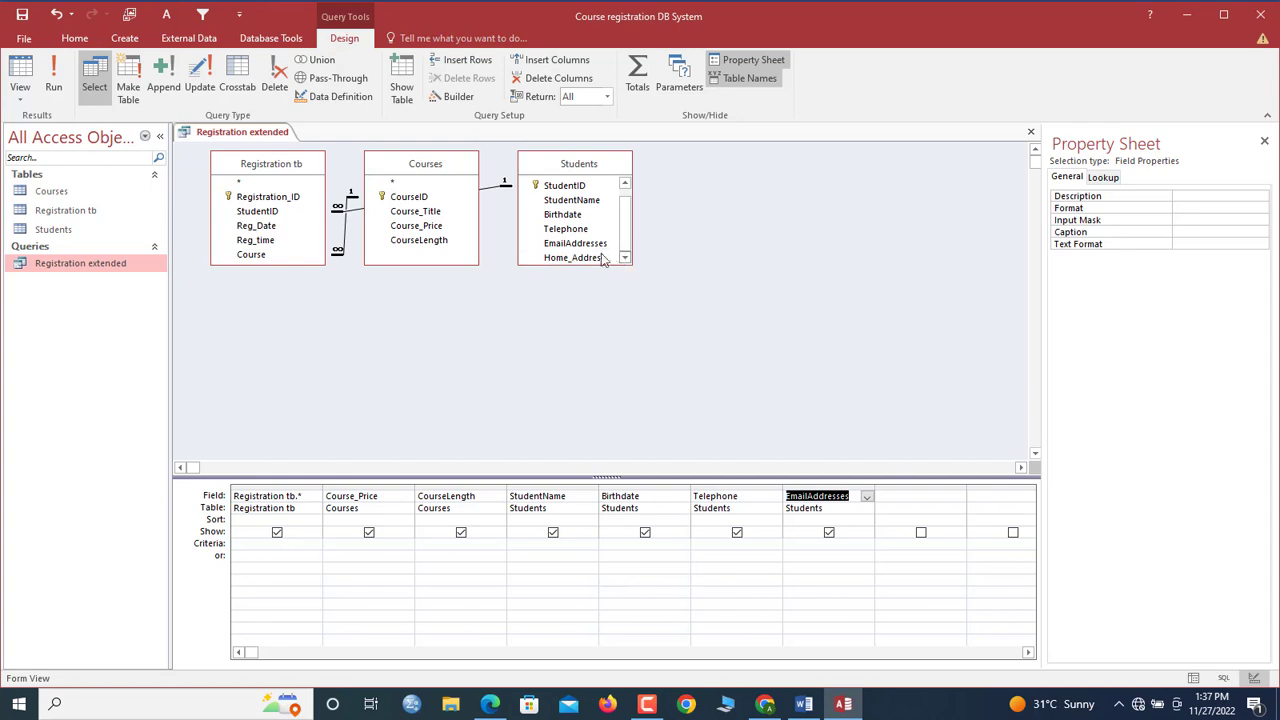
pyautogui.doubleClick(585, 258)
pyautogui.click(55, 90)
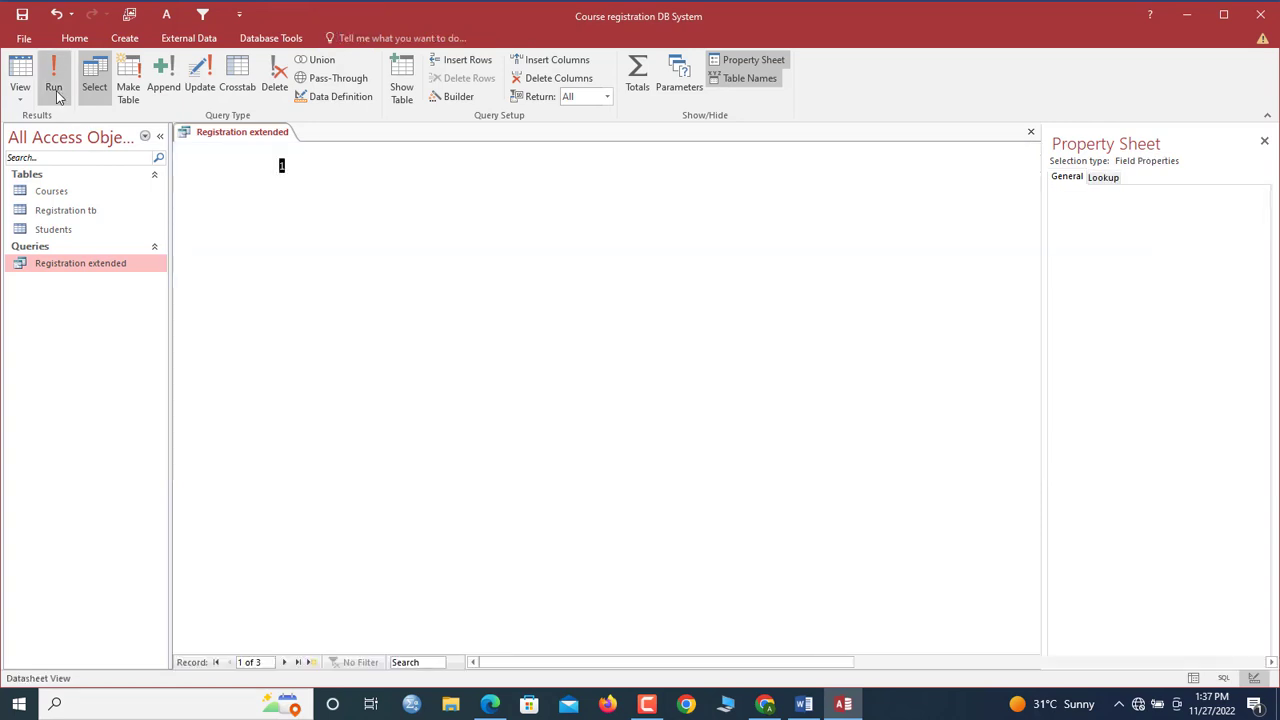
# Step: Review the new student columns in the datasheet and select the Web designing record
pyautogui.moveTo(646, 663); pyautogui.dragTo(578, 640)
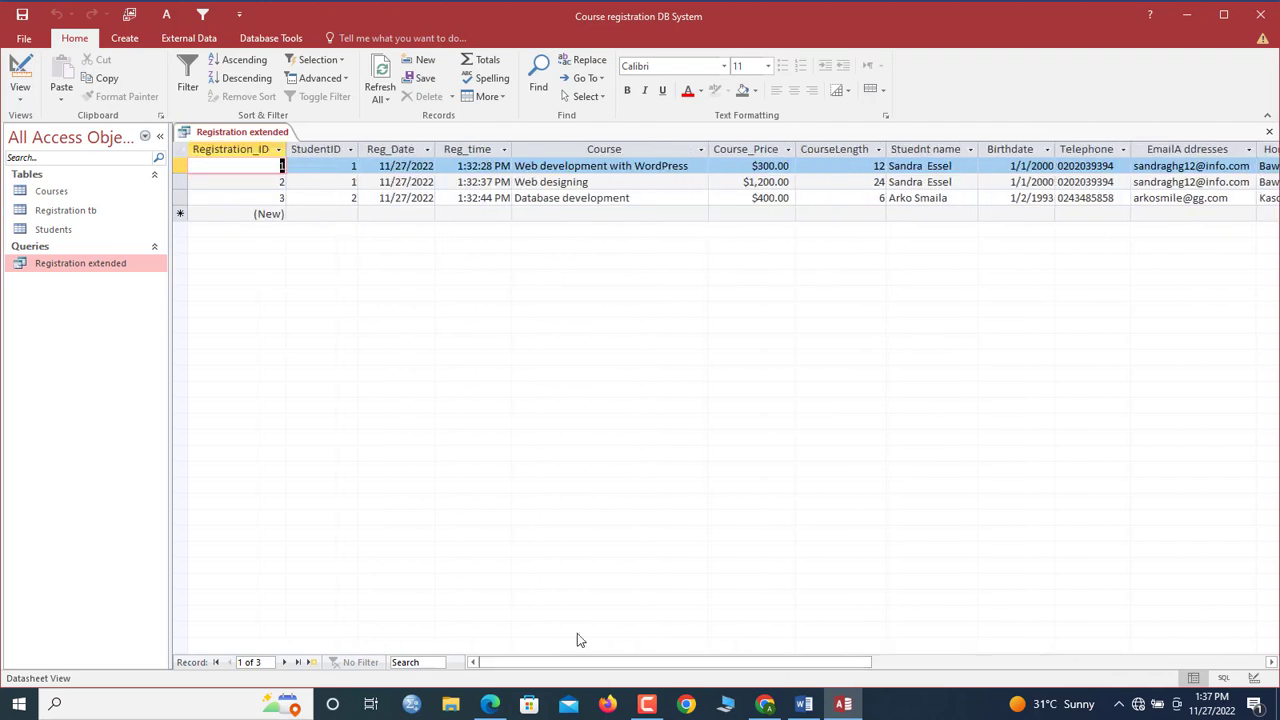
pyautogui.click(335, 166)
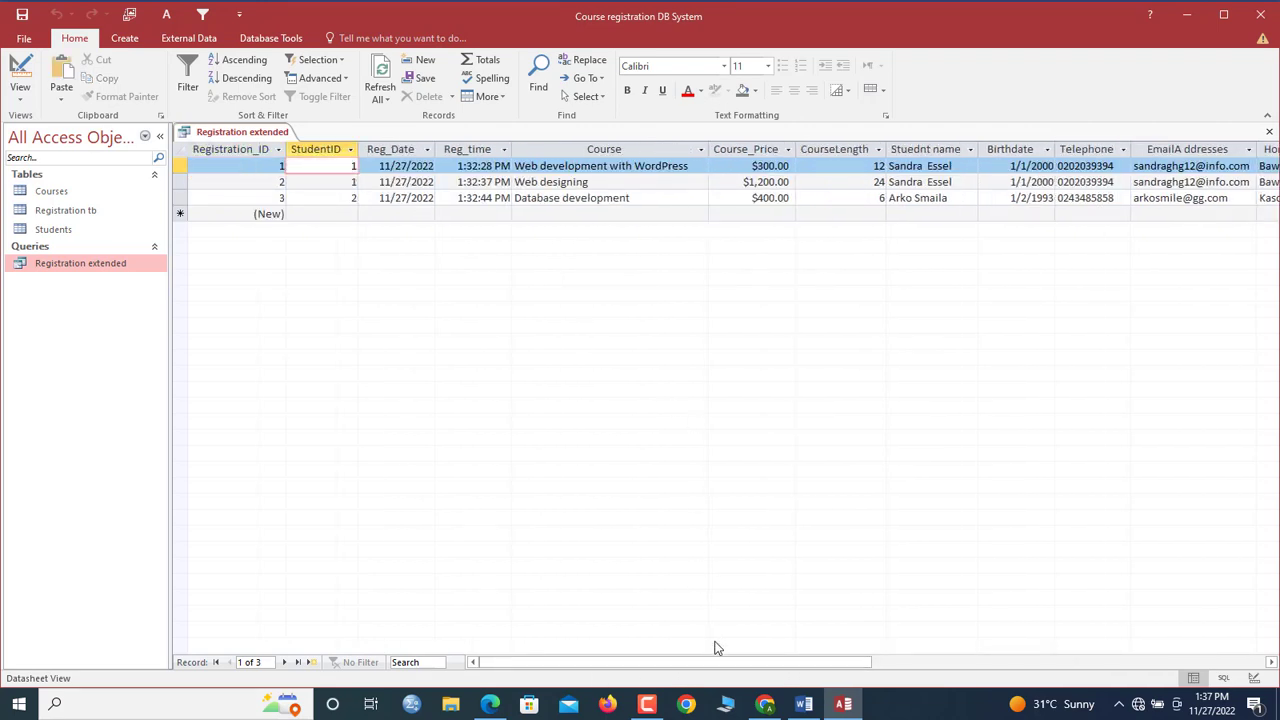
pyautogui.moveTo(785, 660); pyautogui.dragTo(930, 662)
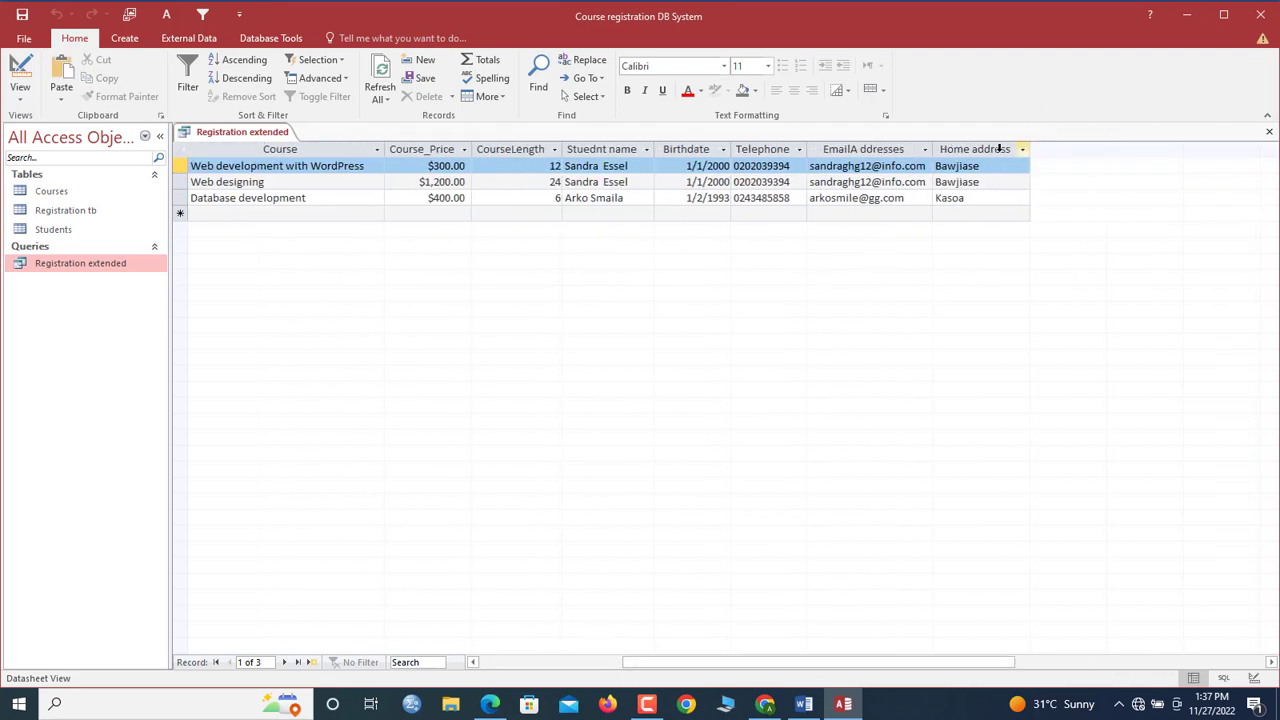
pyautogui.moveTo(999, 148); pyautogui.dragTo(600, 149)
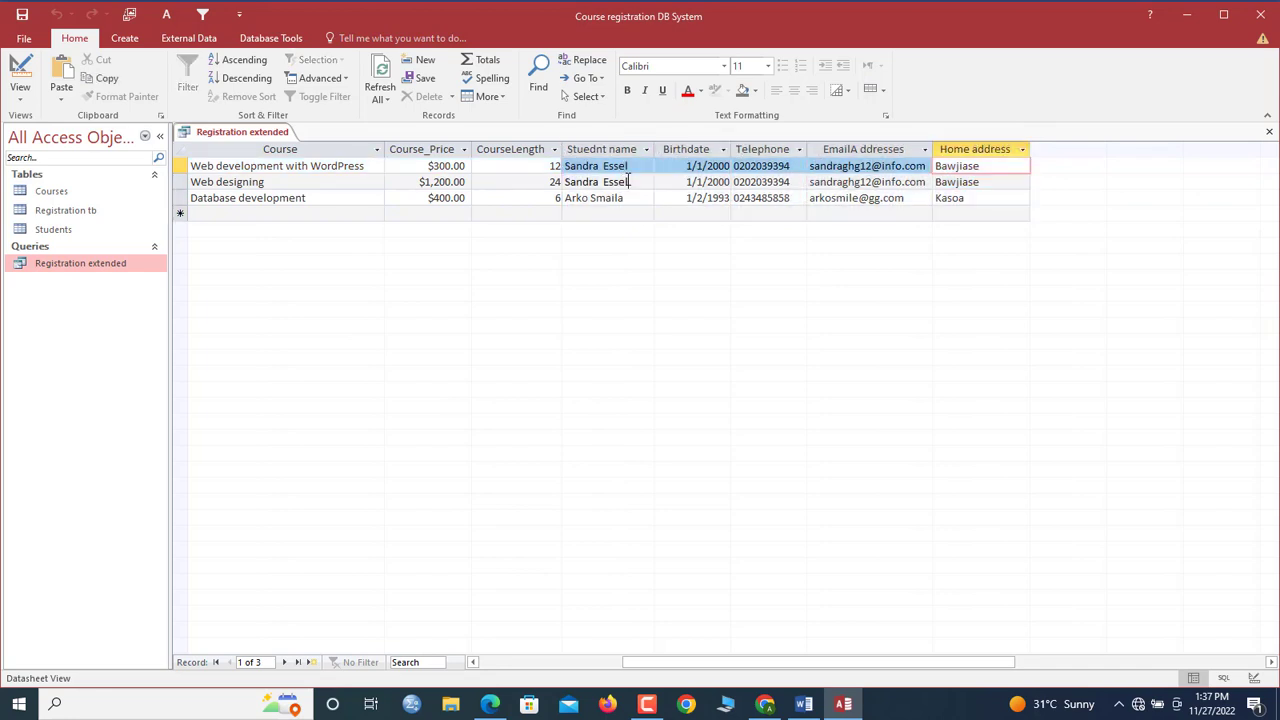
pyautogui.click(629, 181)
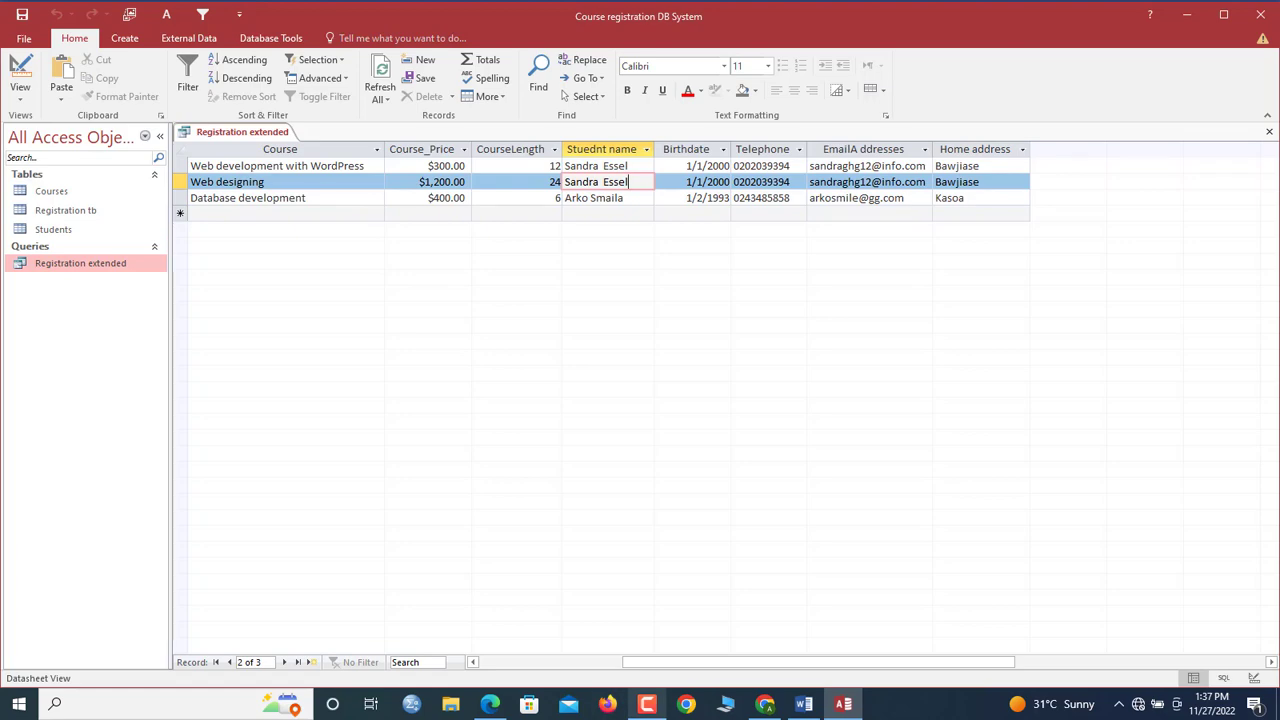
pyautogui.click(125, 39)
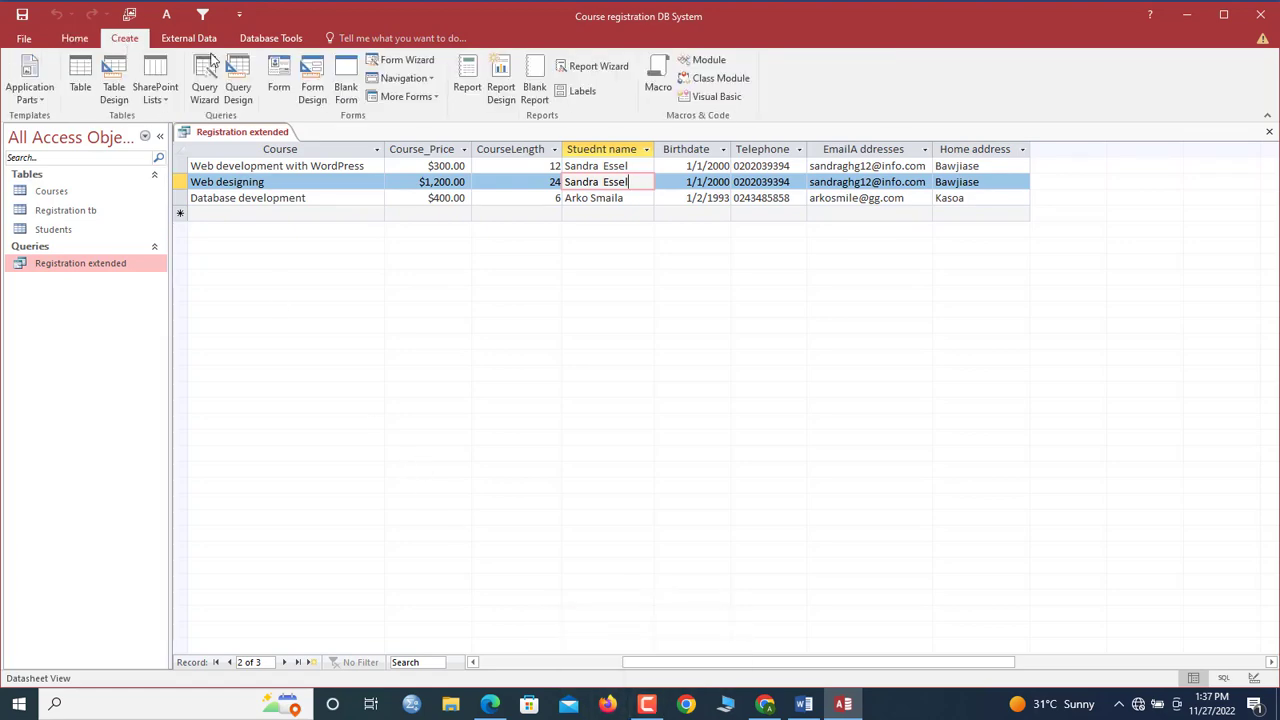
# Step: Build a columnar form of all Registration extended fields, viewed by Registration tb, opening in design
pyautogui.click(400, 60)
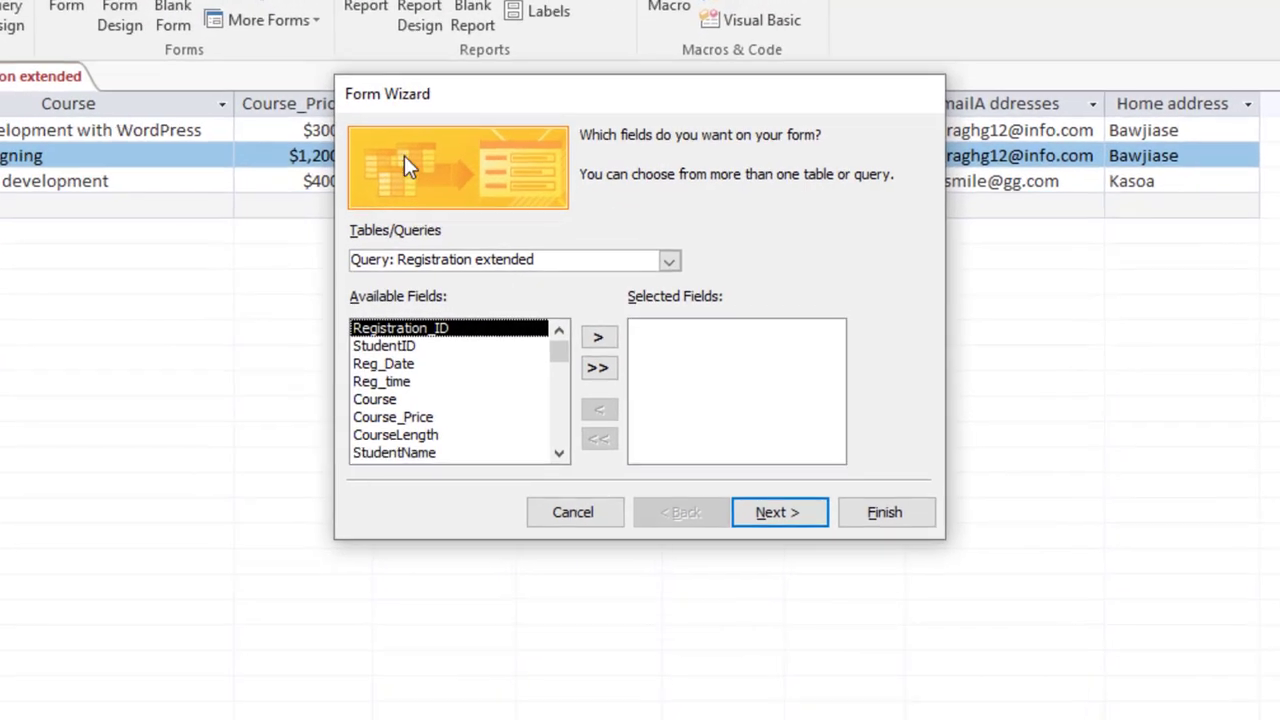
pyautogui.click(598, 372)
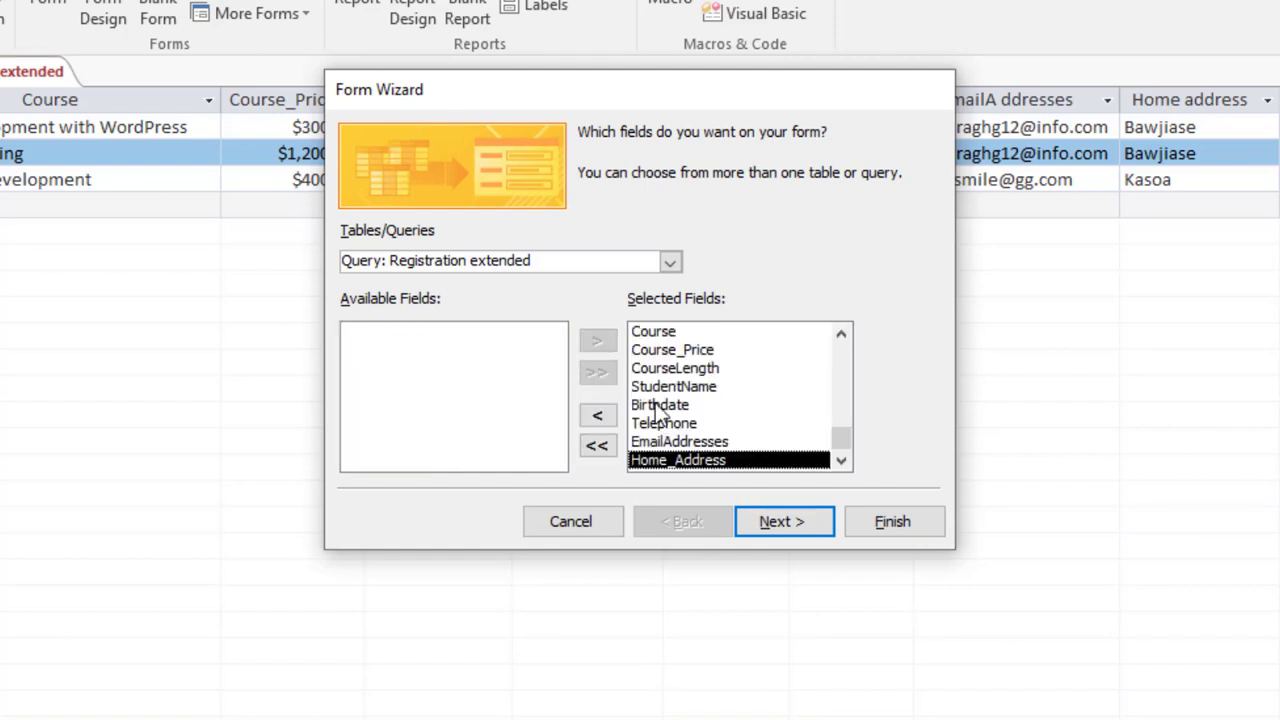
pyautogui.click(770, 521)
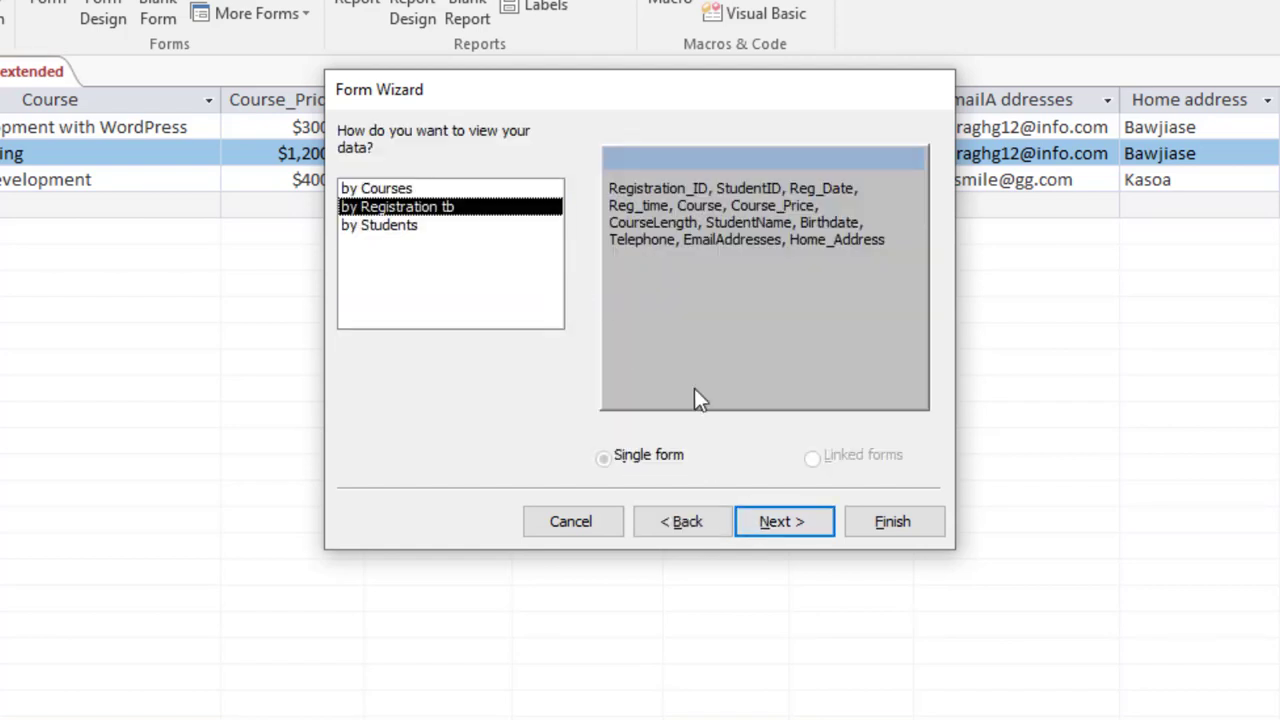
pyautogui.click(796, 525)
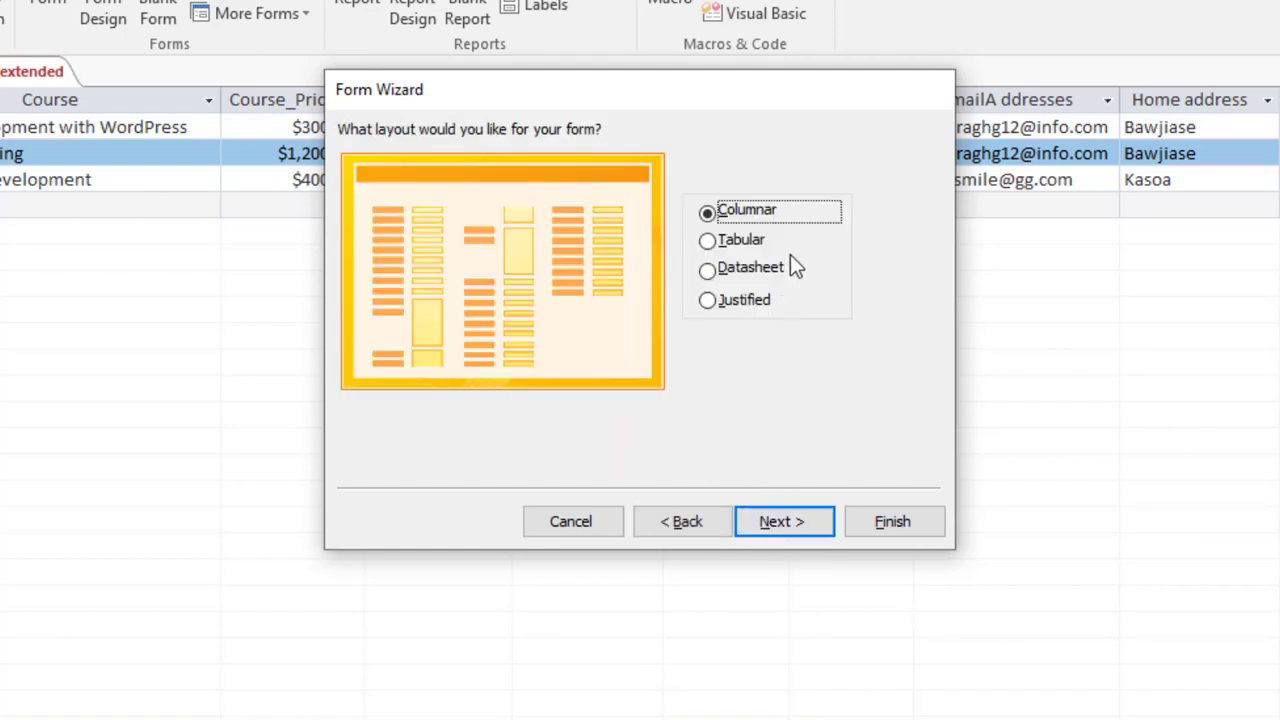
pyautogui.click(777, 529)
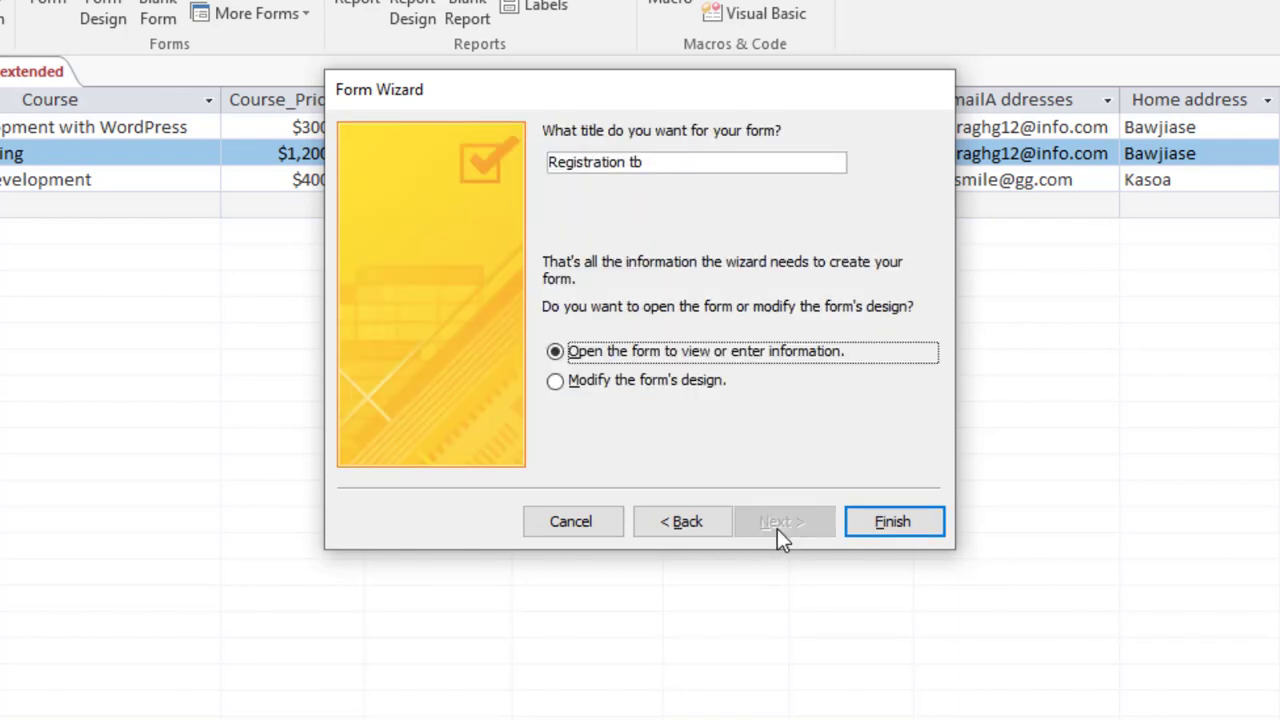
pyautogui.click(617, 379)
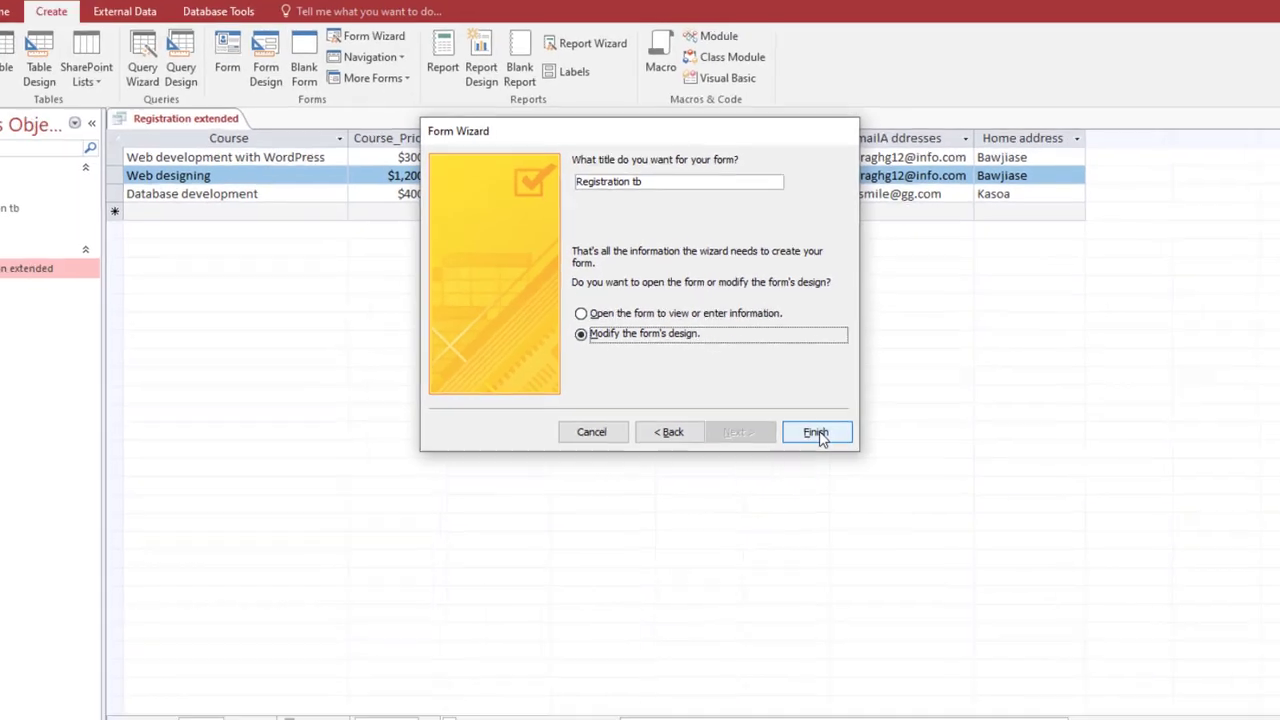
pyautogui.click(816, 433)
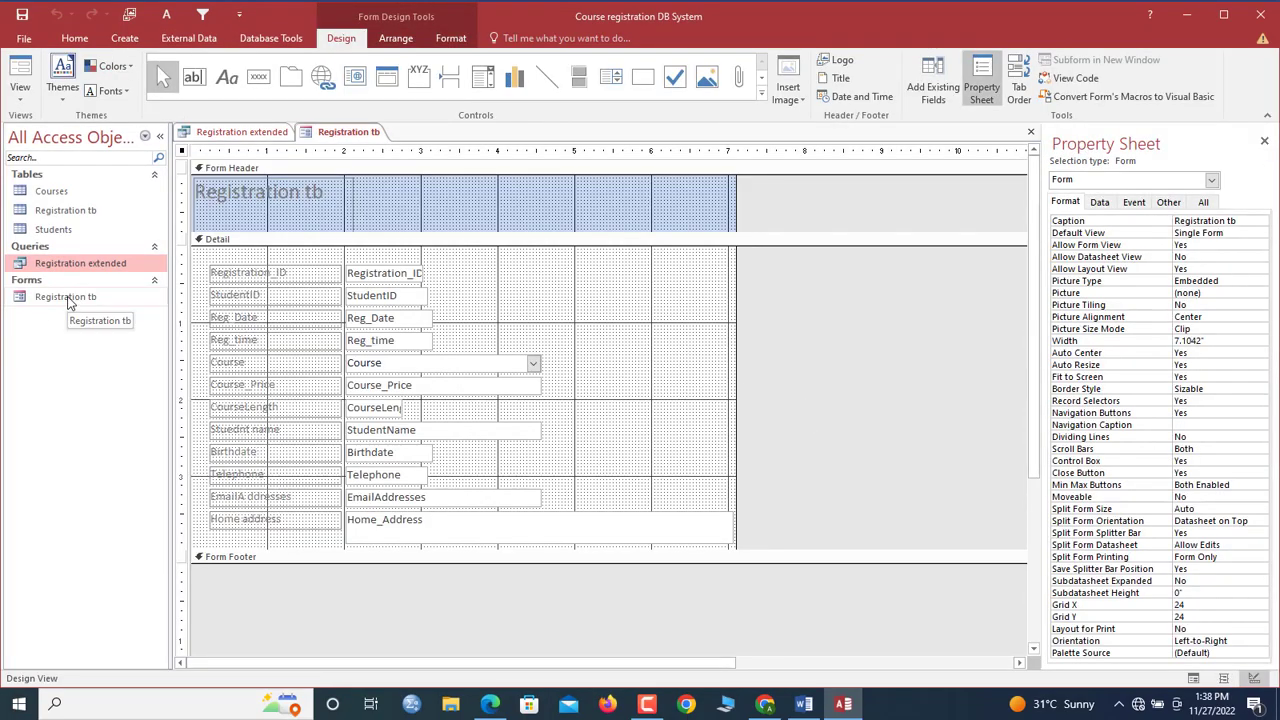
# Step: Size all text boxes to the widest, narrow them to 2.8125 inches, and widen the form
pyautogui.click(70, 298)
pyautogui.moveTo(452, 257); pyautogui.dragTo(400, 530)
pyautogui.rightClick(400, 530)
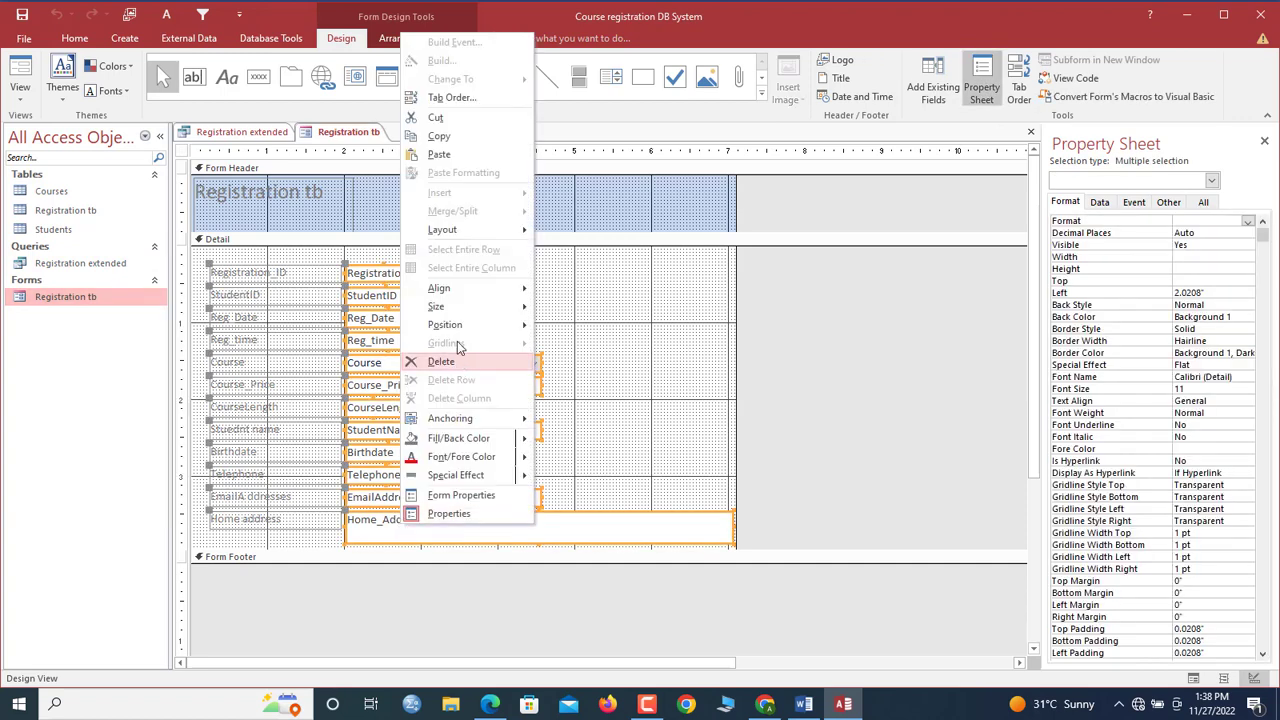
pyautogui.moveTo(460, 310)
pyautogui.click(585, 382)
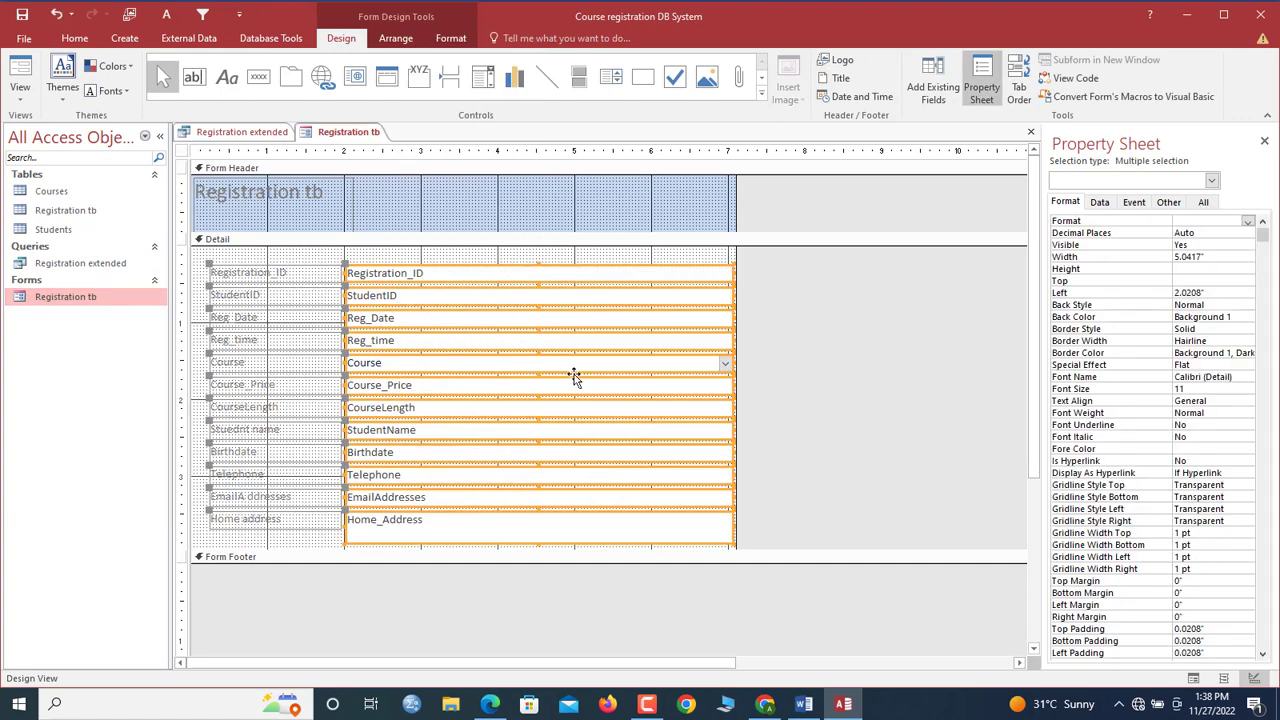
pyautogui.moveTo(733, 340); pyautogui.dragTo(563, 336)
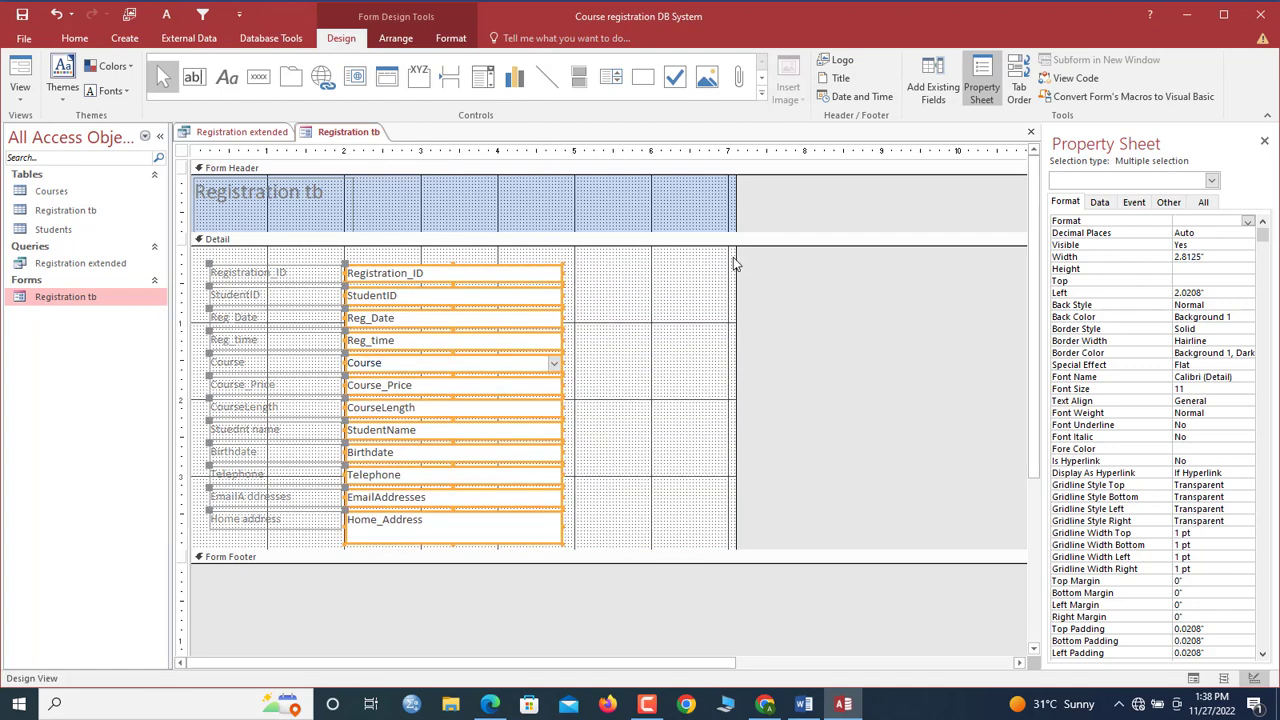
pyautogui.moveTo(736, 257); pyautogui.dragTo(872, 262)
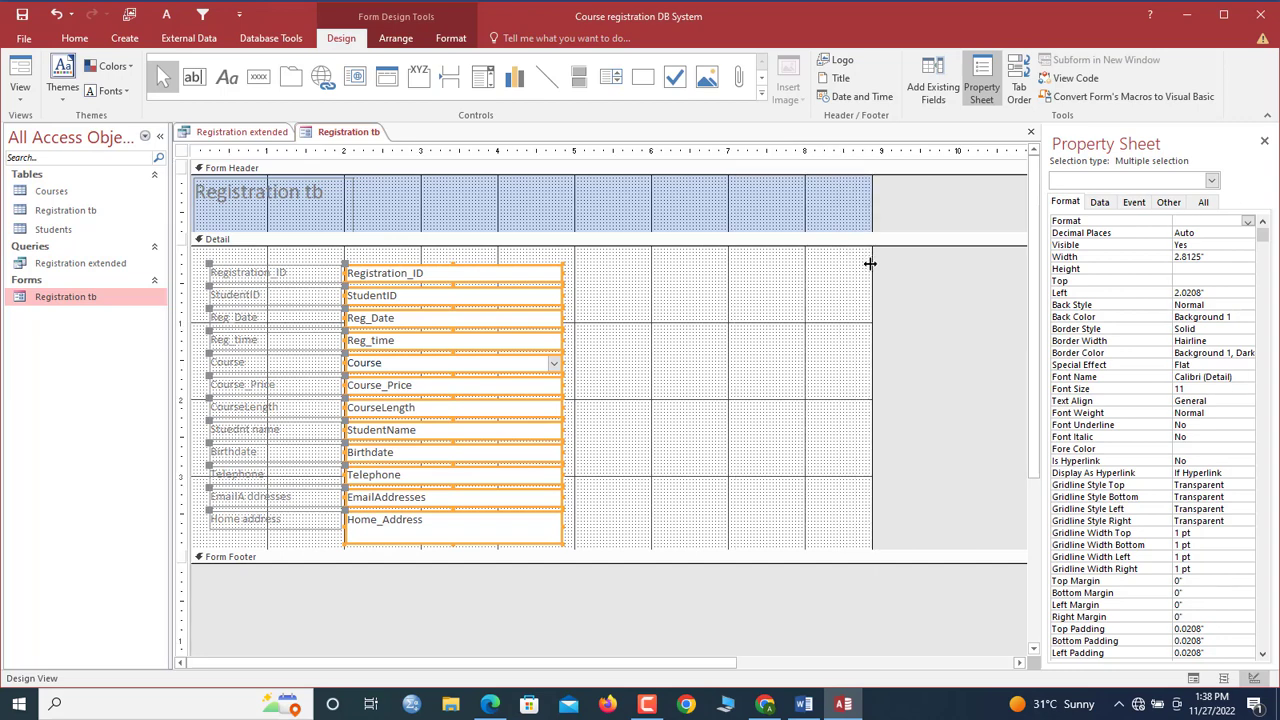
pyautogui.click(622, 440)
# Step: Move the last five fields into a right-hand column aligned with the first row
pyautogui.click(630, 393)
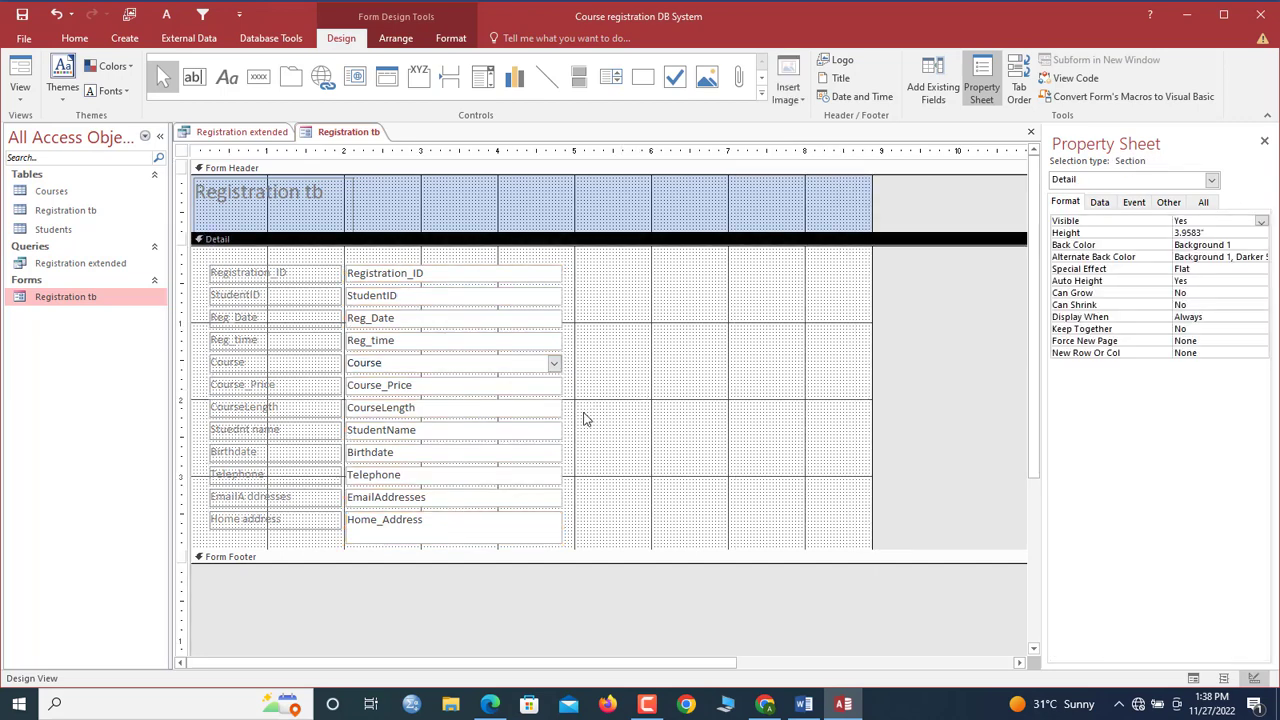
pyautogui.moveTo(586, 437); pyautogui.dragTo(667, 388)
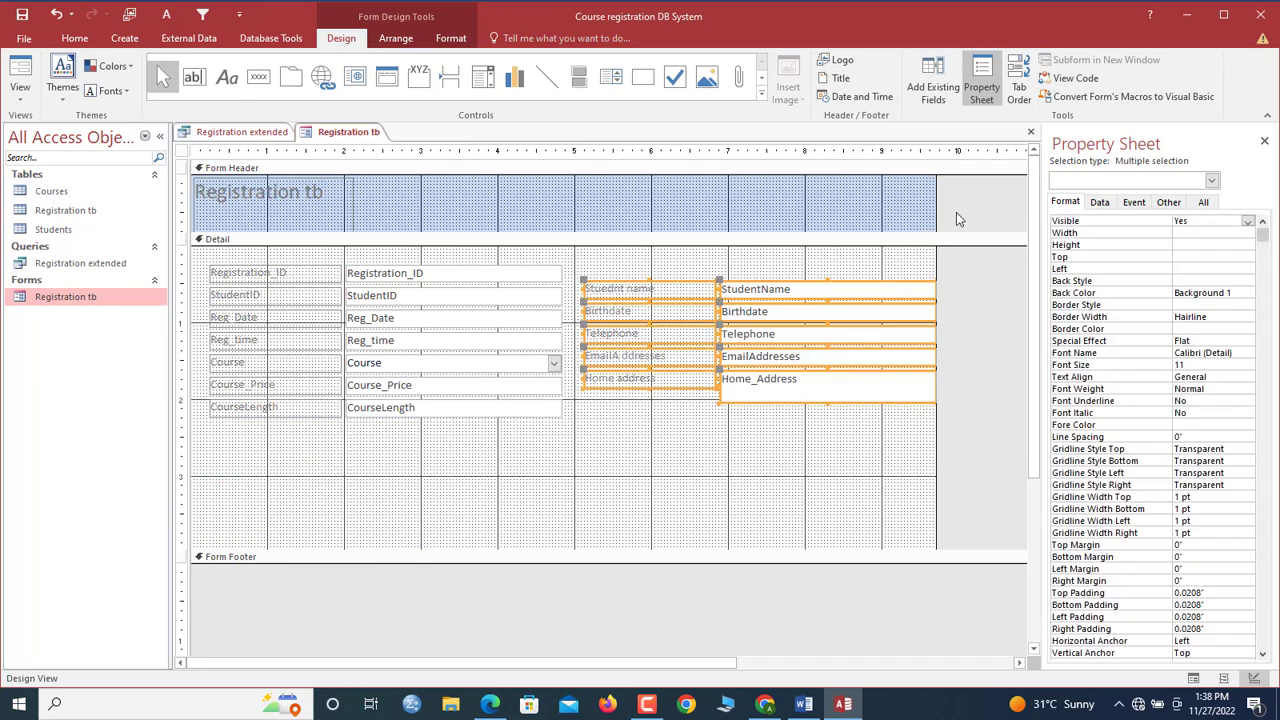
pyautogui.moveTo(936, 212); pyautogui.dragTo(958, 212)
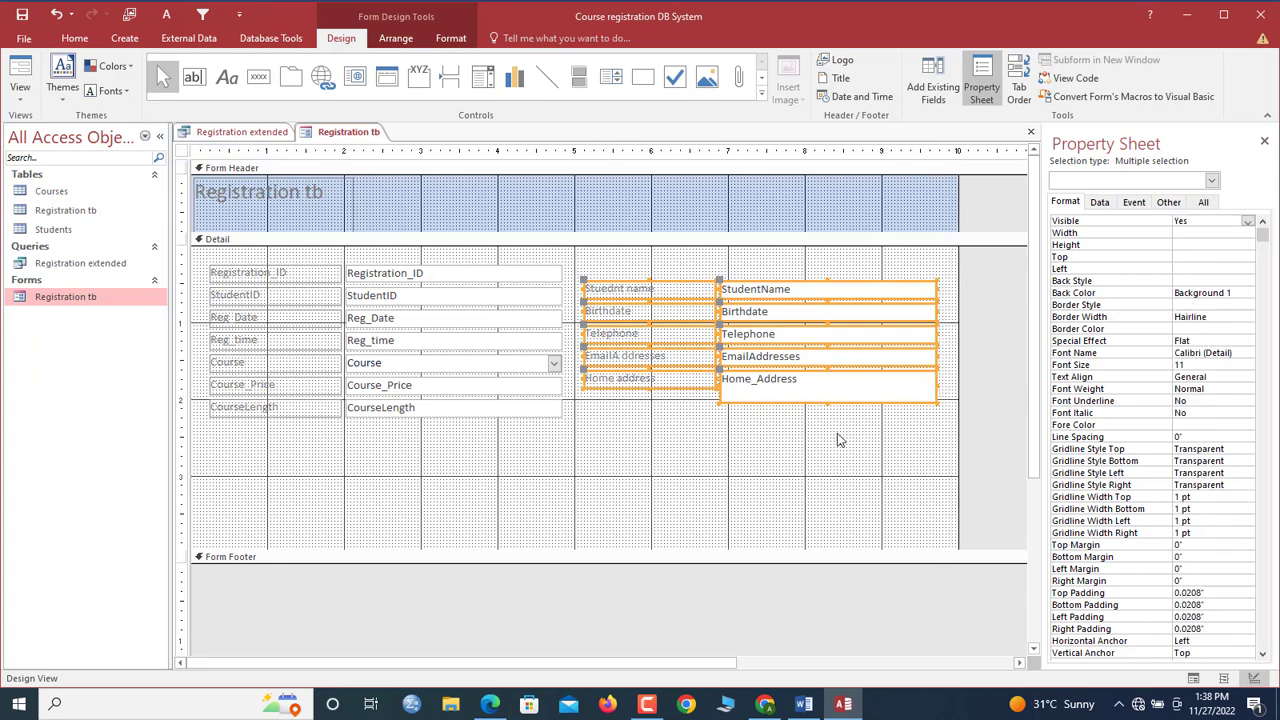
pyautogui.moveTo(837, 436); pyautogui.dragTo(668, 290)
pyautogui.press('Up')
pyautogui.press('Up')
pyautogui.press('Up')
pyautogui.press('Up')
pyautogui.press('Up')
pyautogui.press('Up')
pyautogui.press('Up')
pyautogui.press('Up')
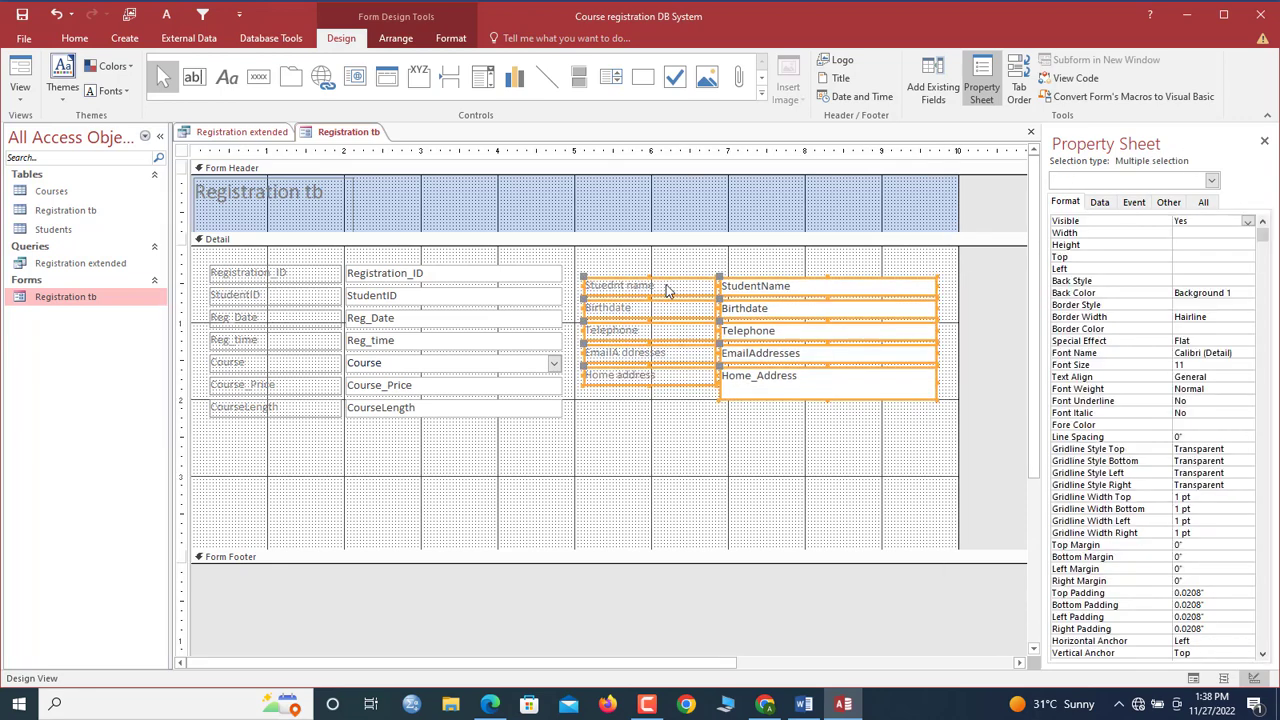
pyautogui.press('Right')
pyautogui.press('Right')
pyautogui.press('Right')
pyautogui.press('Right')
pyautogui.press('Right')
pyautogui.press('Right')
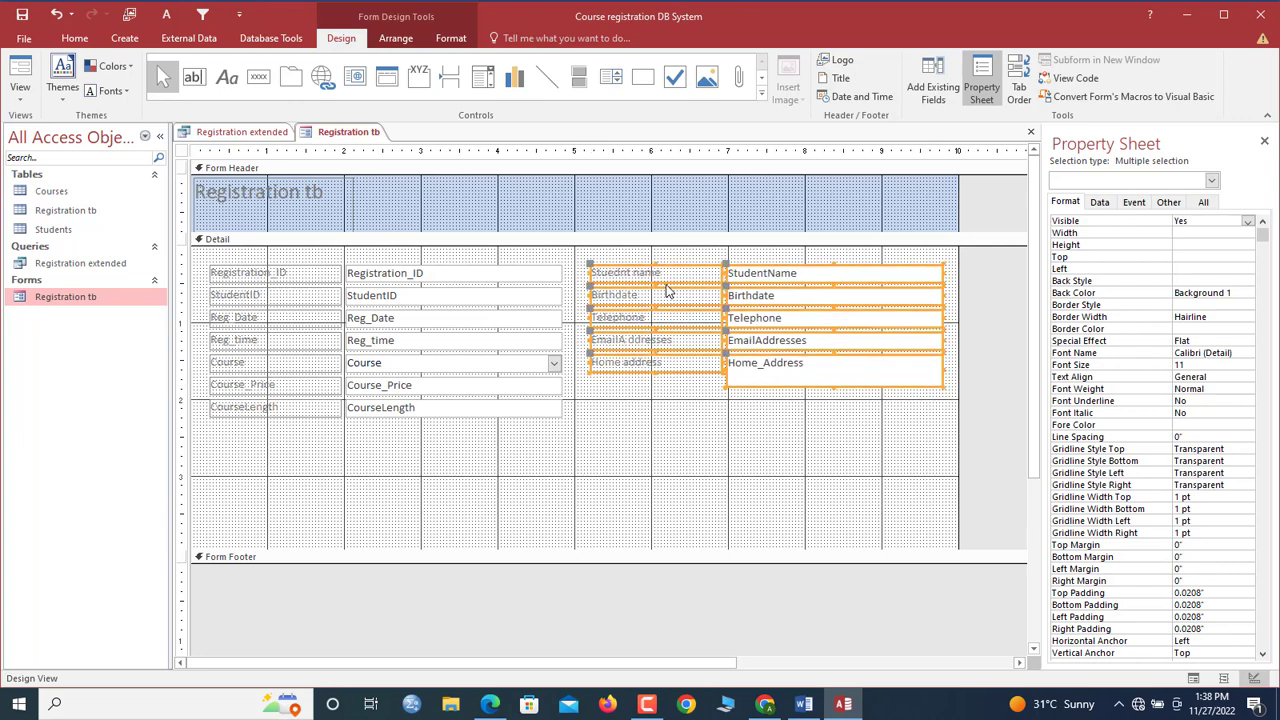
pyautogui.press('Down')
pyautogui.press('Down')
pyautogui.press('Down')
pyautogui.press('Up')
pyautogui.press('Up')
pyautogui.press('Up')
pyautogui.click(697, 480)
pyautogui.moveTo(806, 494); pyautogui.dragTo(252, 260)
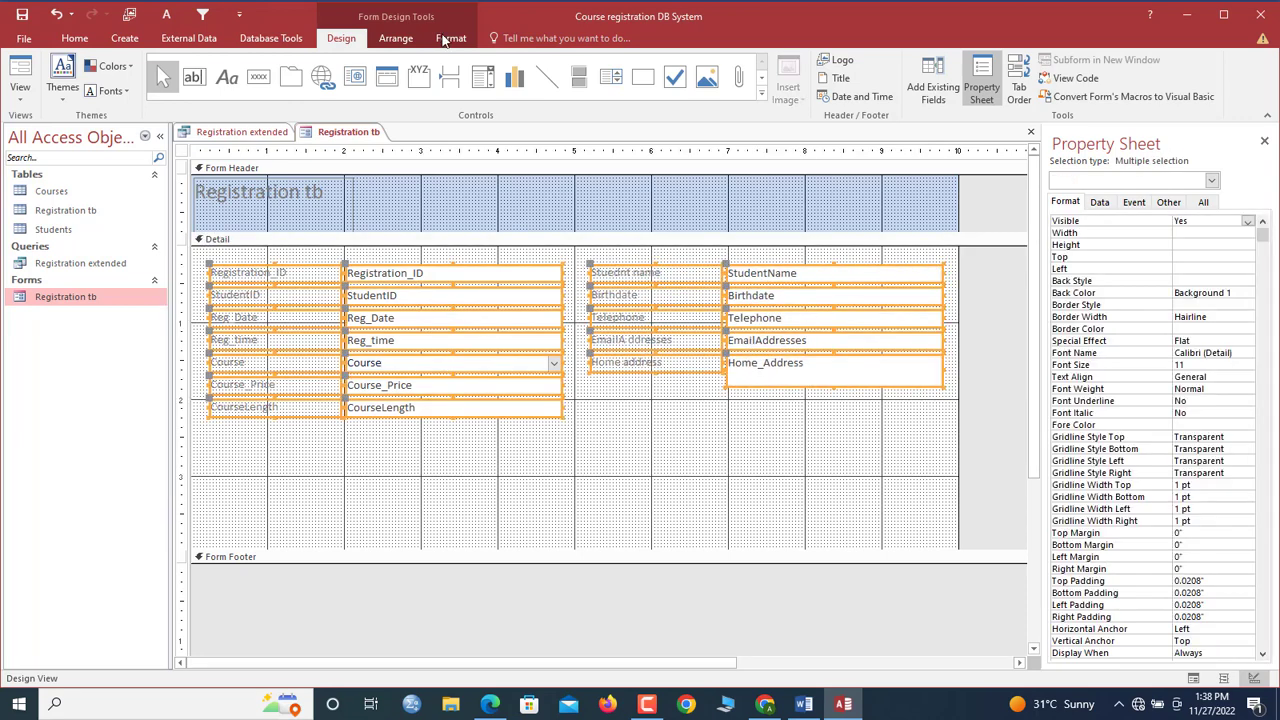
# Step: Set the controls to 12-point black text and shorten the Detail section to 3.2083 inches
pyautogui.click(445, 40)
pyautogui.click(255, 66)
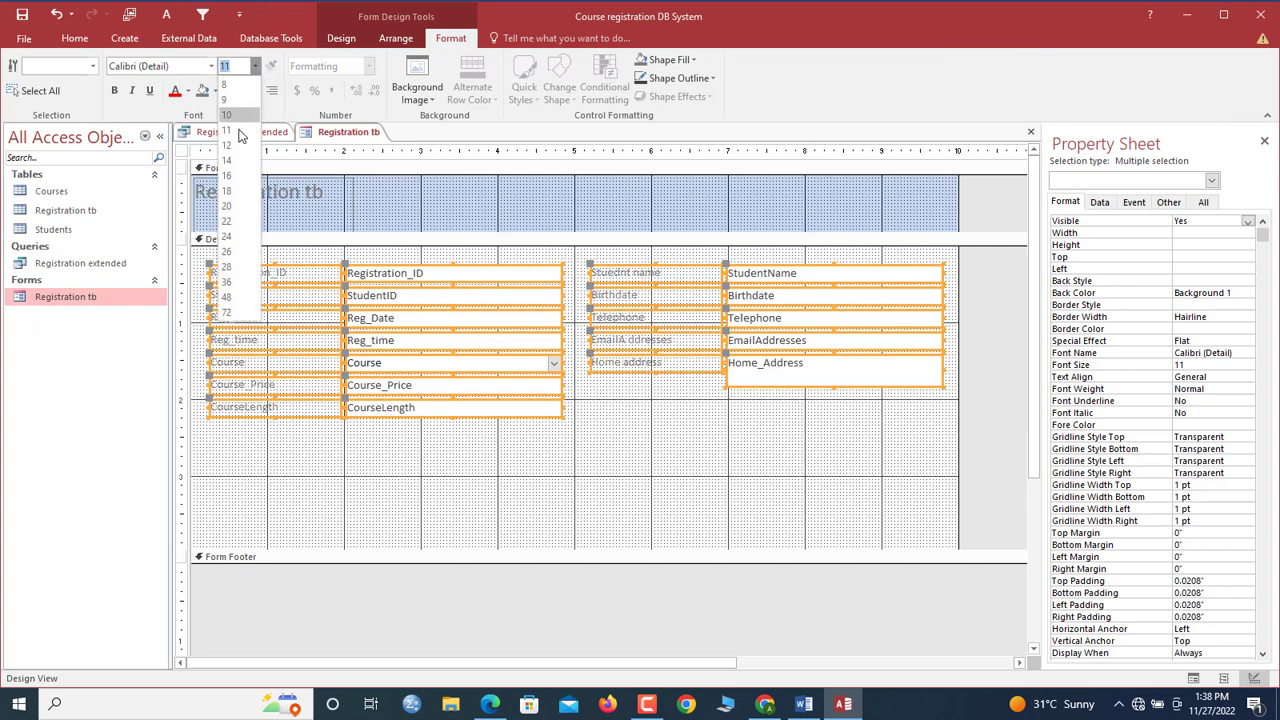
pyautogui.click(237, 145)
pyautogui.click(211, 66)
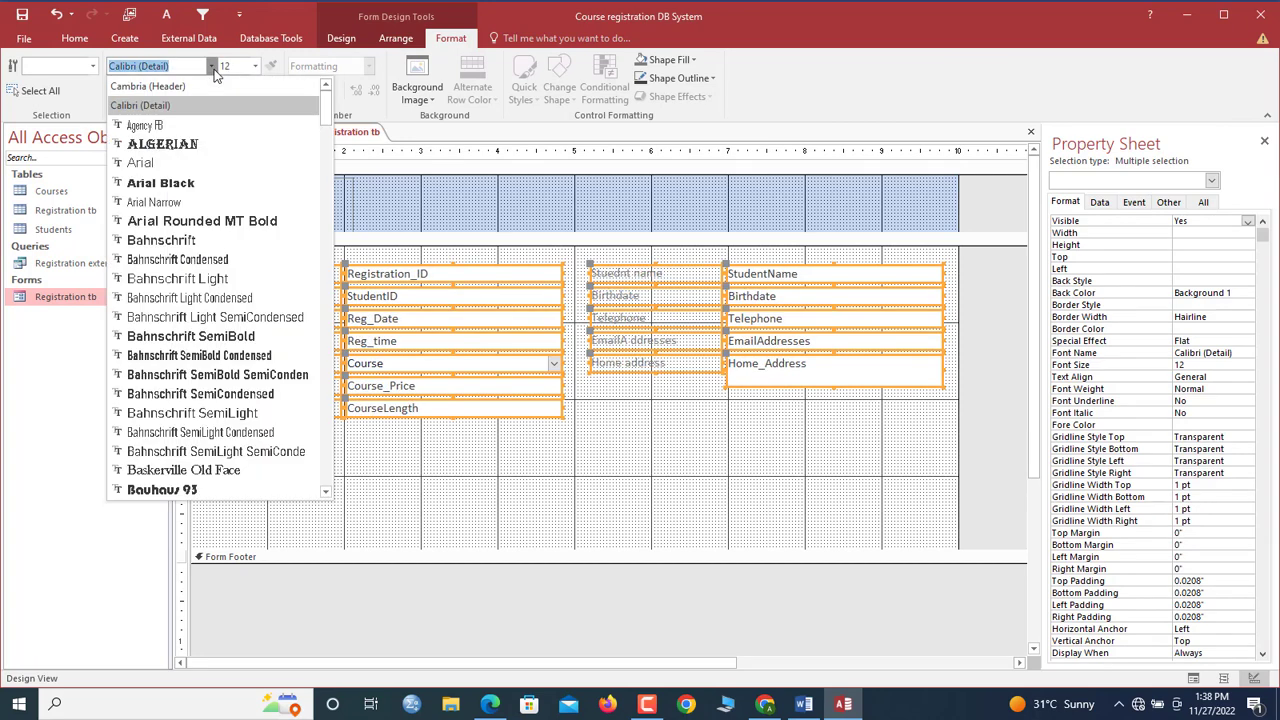
pyautogui.click(211, 66)
pyautogui.click(187, 91)
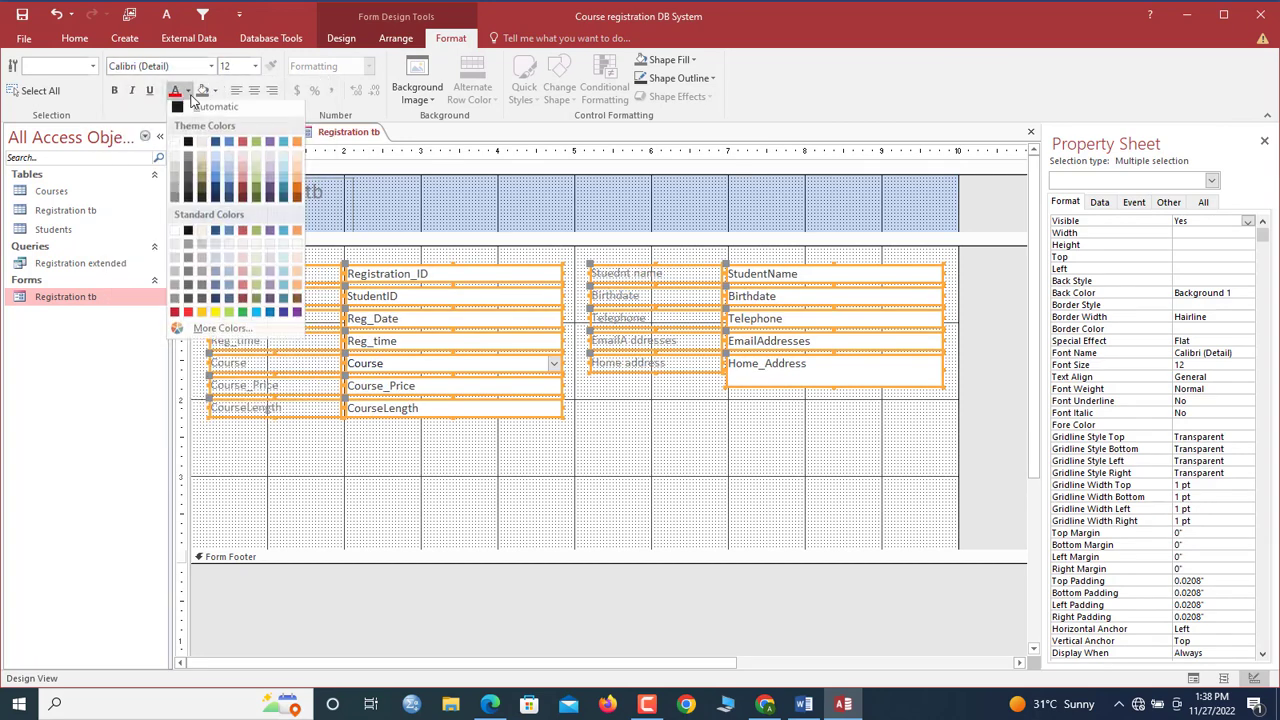
pyautogui.click(187, 148)
pyautogui.click(504, 473)
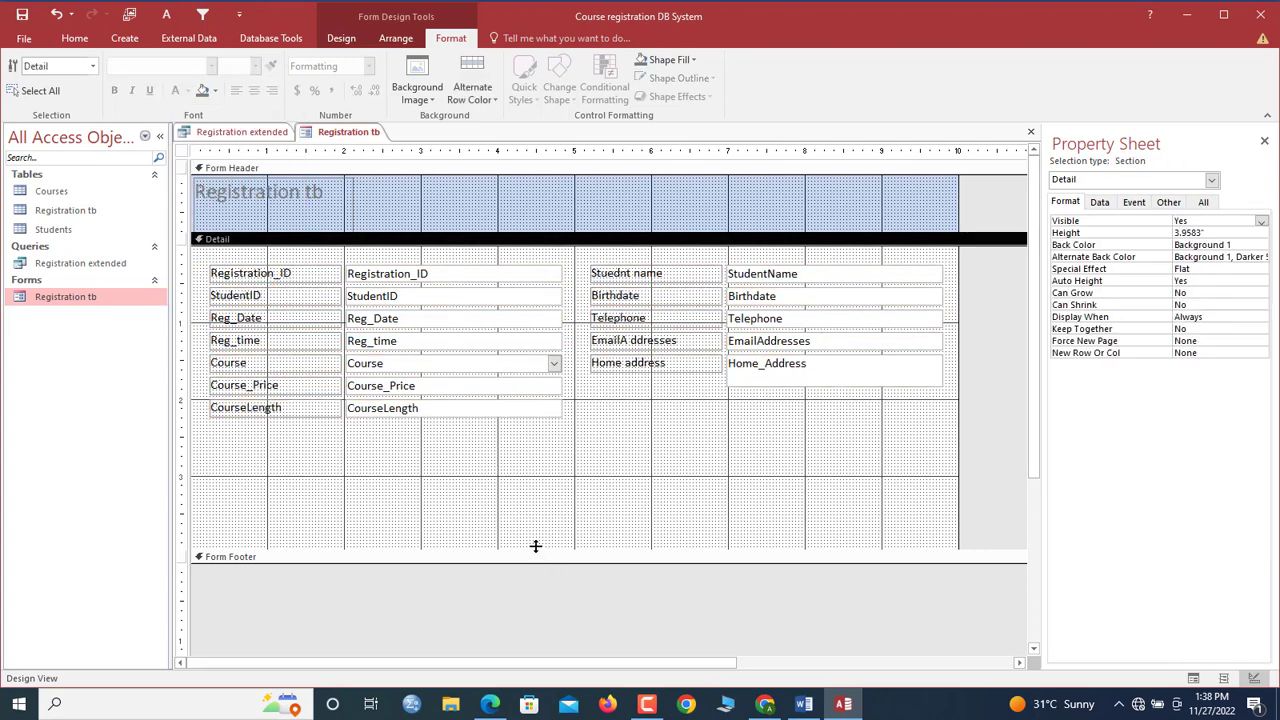
pyautogui.moveTo(535, 546); pyautogui.dragTo(533, 490)
# Step: Relabel the StudentID, Reg_Date and Reg_time labels as Student ID, Date and Time
pyautogui.click(248, 297)
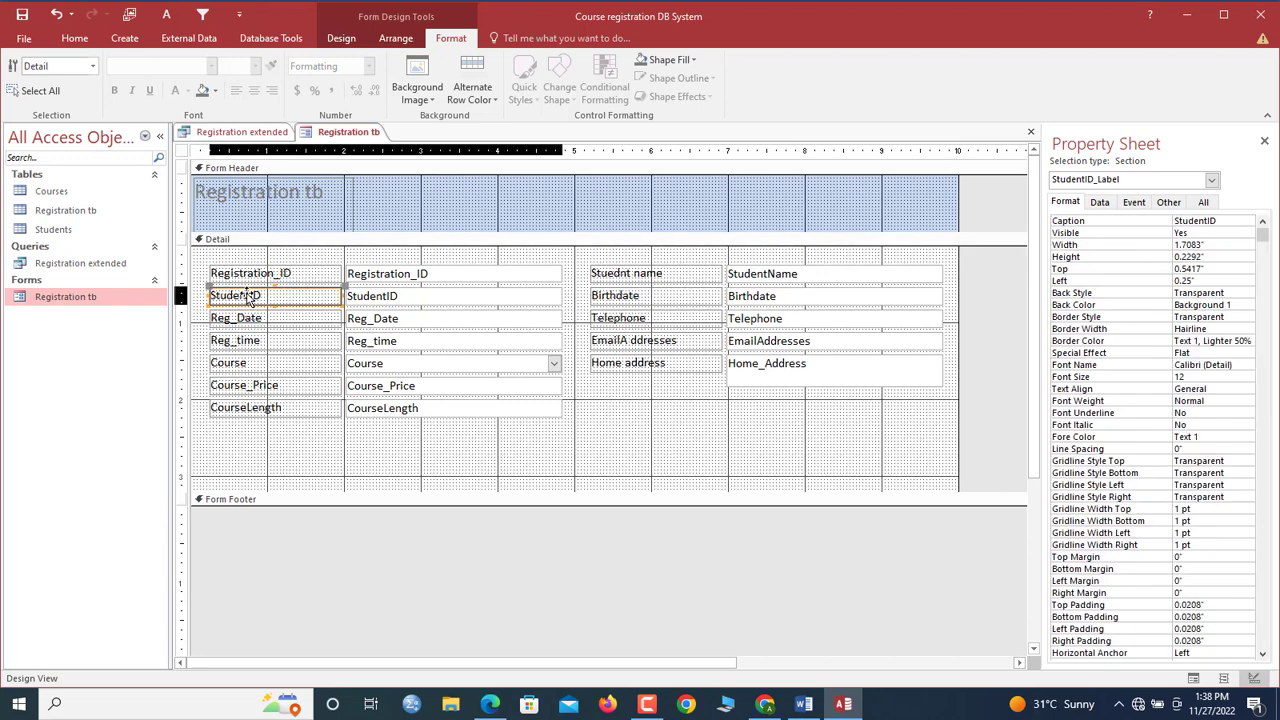
pyautogui.click(238, 322)
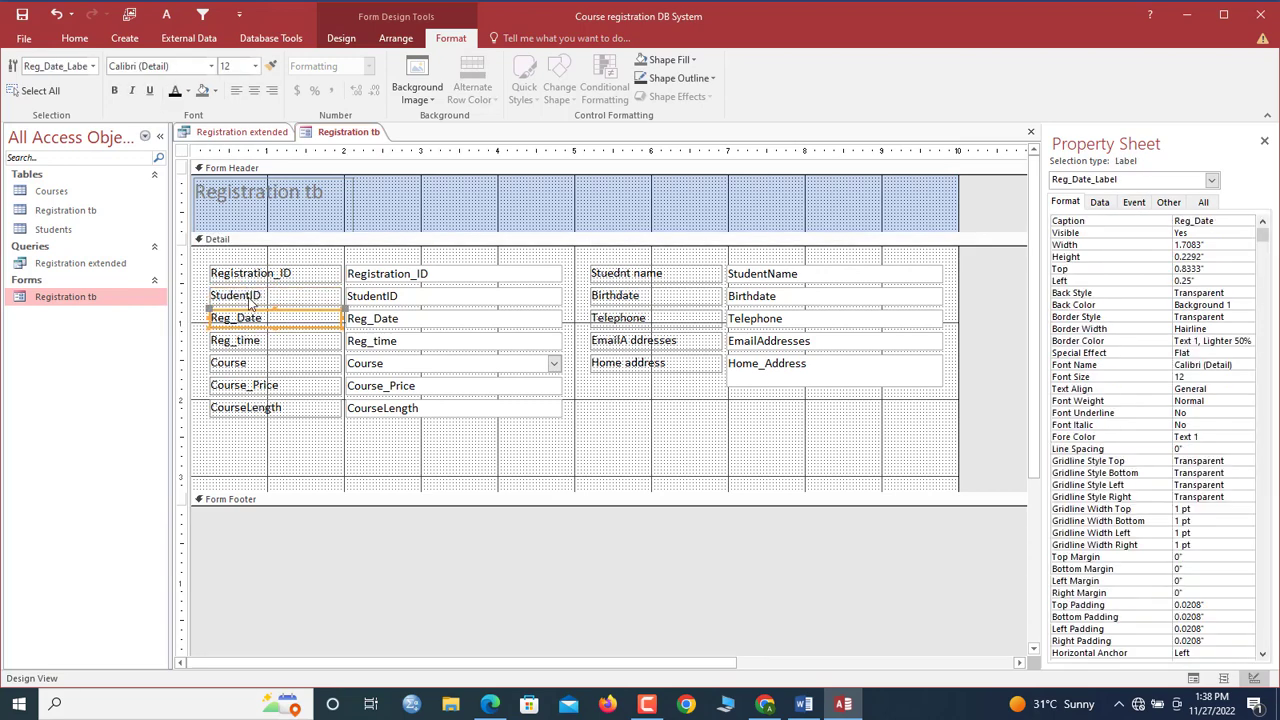
pyautogui.click(252, 298)
pyautogui.click(252, 296)
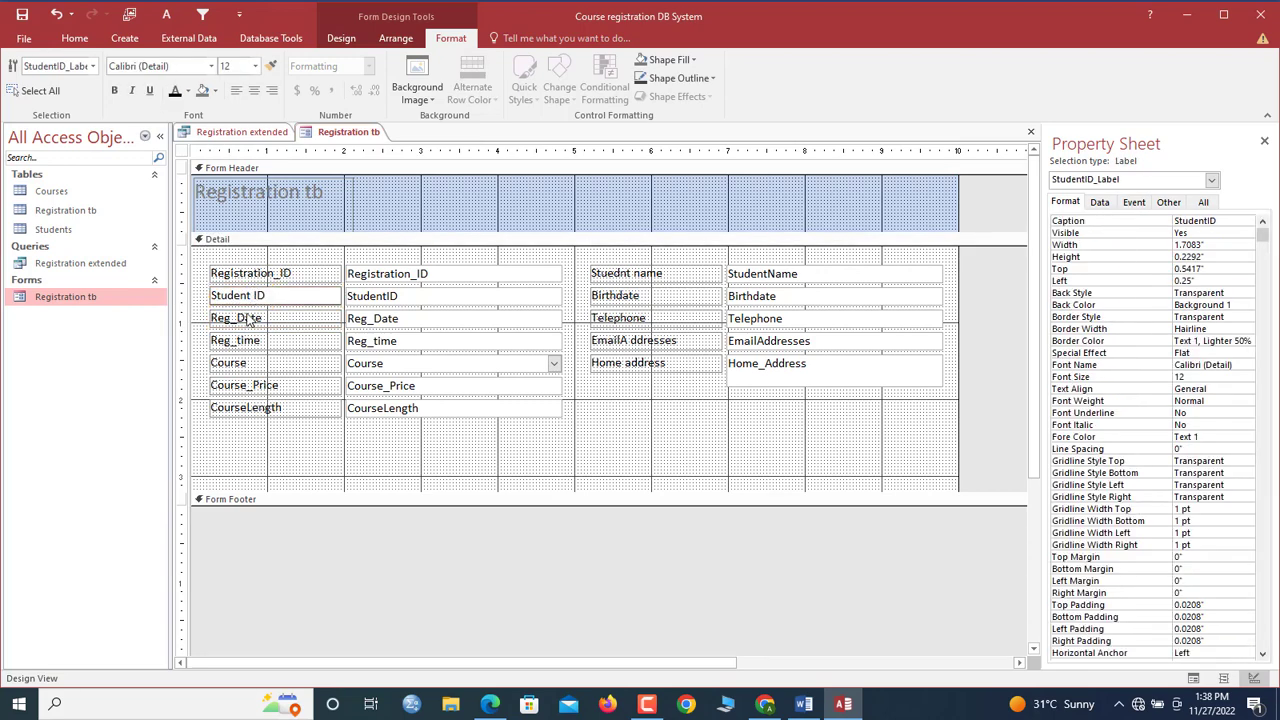
pyautogui.click(248, 318)
pyautogui.click(236, 318)
pyautogui.moveTo(232, 318); pyautogui.dragTo(191, 334)
pyautogui.press('BackSpace')
pyautogui.click(237, 345)
pyautogui.click(237, 343)
pyautogui.press('BackSpace')
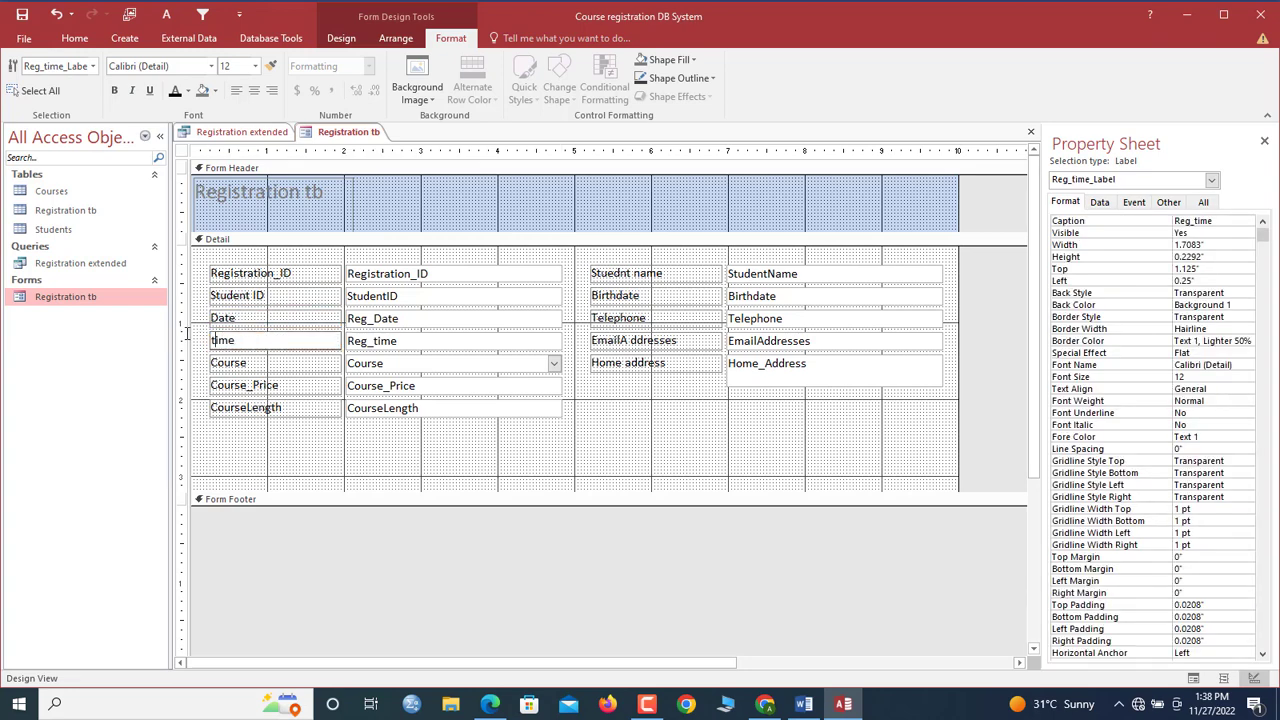
pyautogui.click(236, 372)
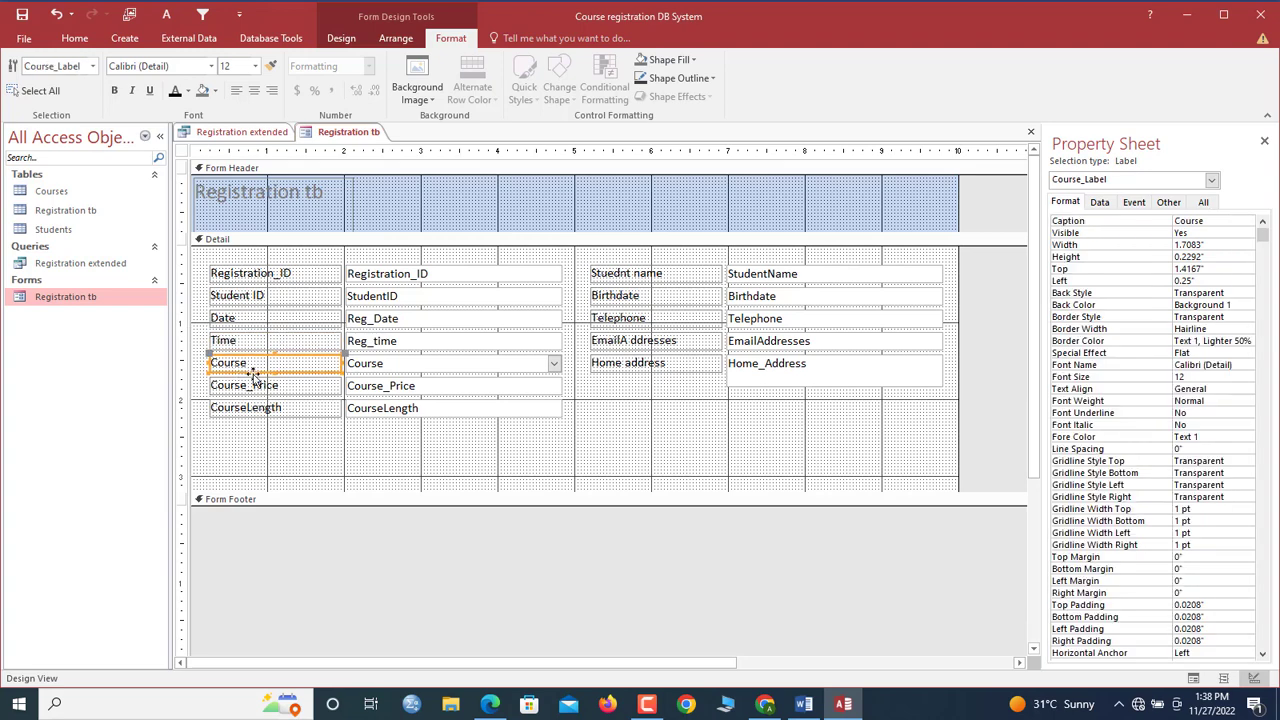
pyautogui.moveTo(290, 436); pyautogui.dragTo(276, 275)
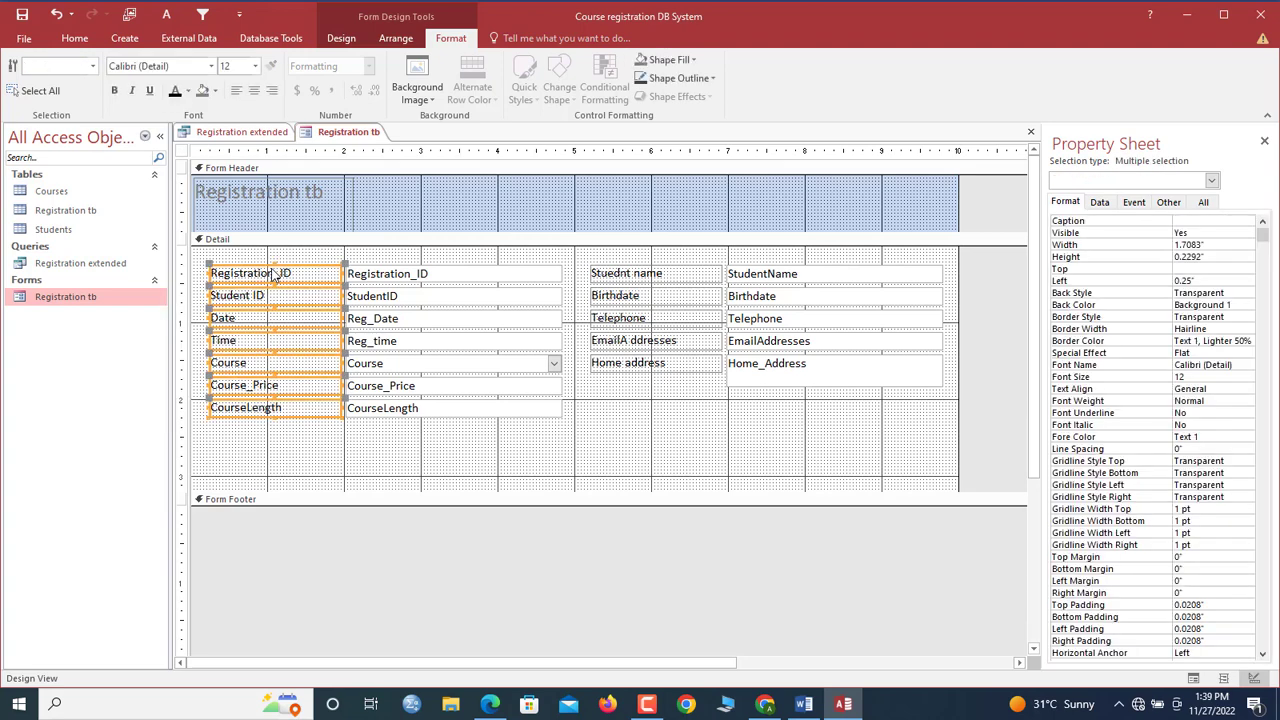
# Step: Right-align the field labels in both the left and right columns
pyautogui.hotkey('ctrl', 'r')
pyautogui.moveTo(652, 402); pyautogui.dragTo(628, 273)
pyautogui.hotkey('ctrl', 'r')
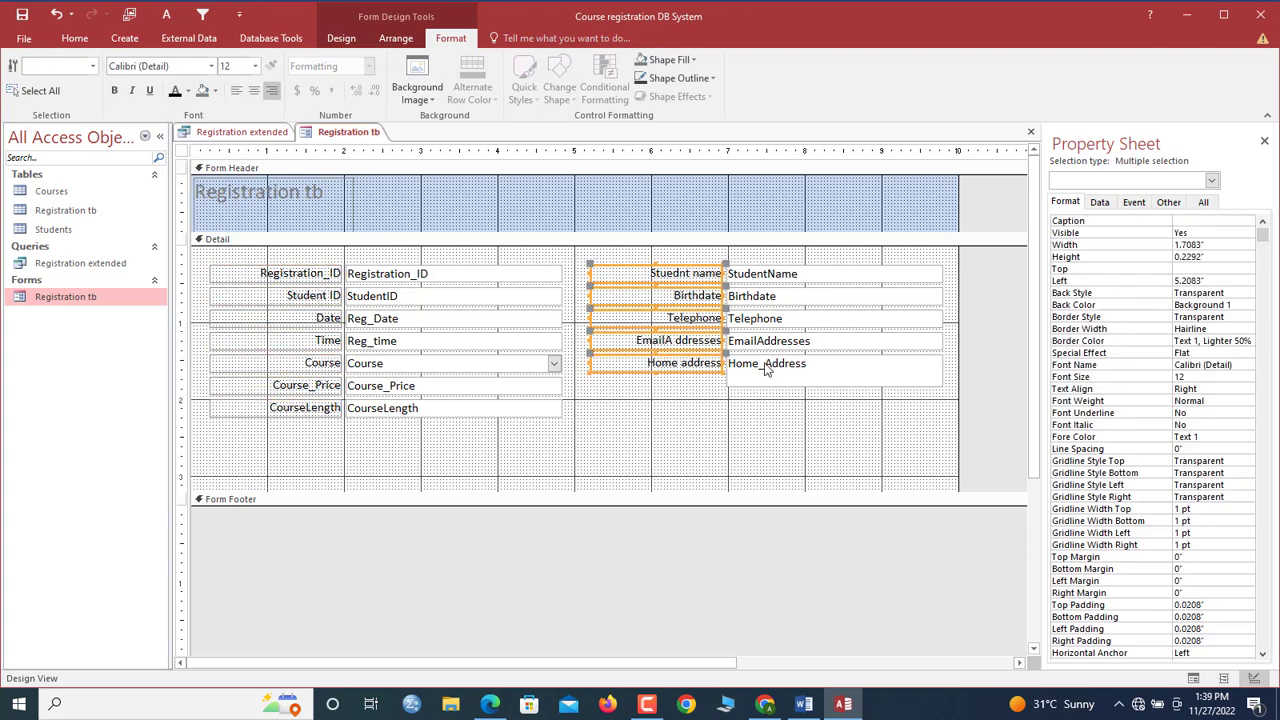
# Step: Give all the form's text boxes a blue Accent 1 border
pyautogui.moveTo(838, 408); pyautogui.dragTo(786, 268)
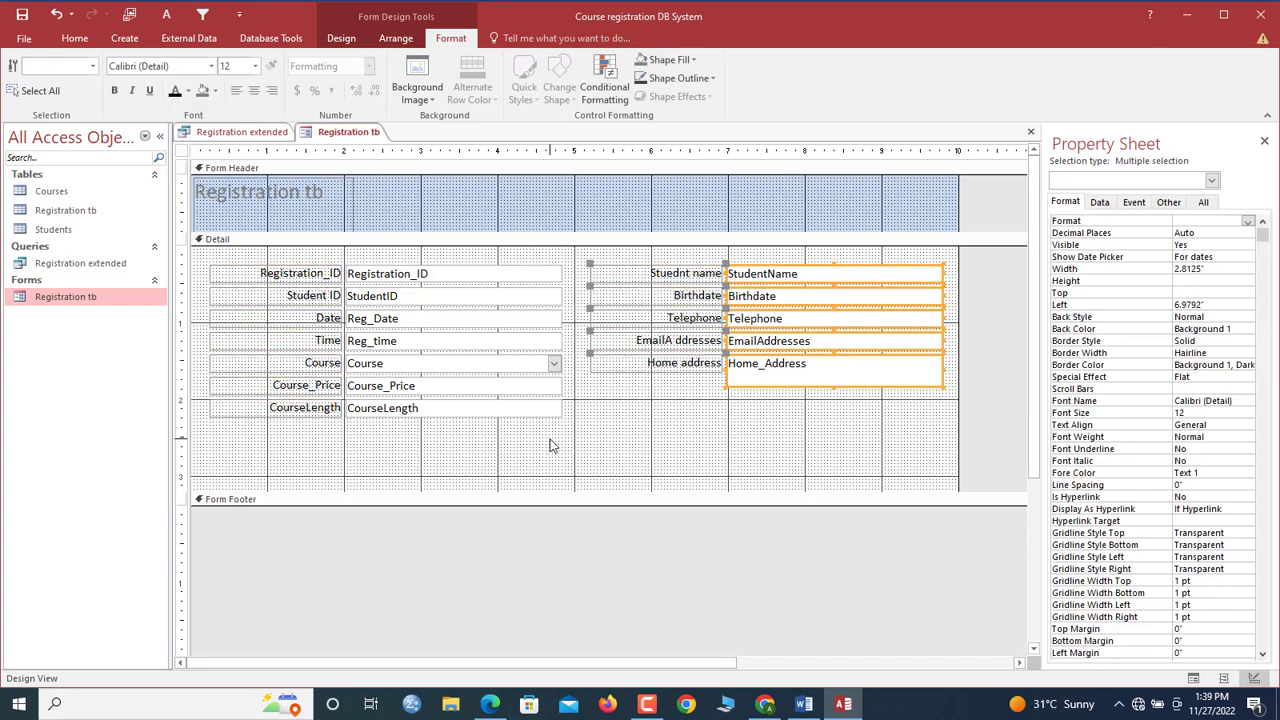
pyautogui.moveTo(548, 439); pyautogui.dragTo(539, 274)
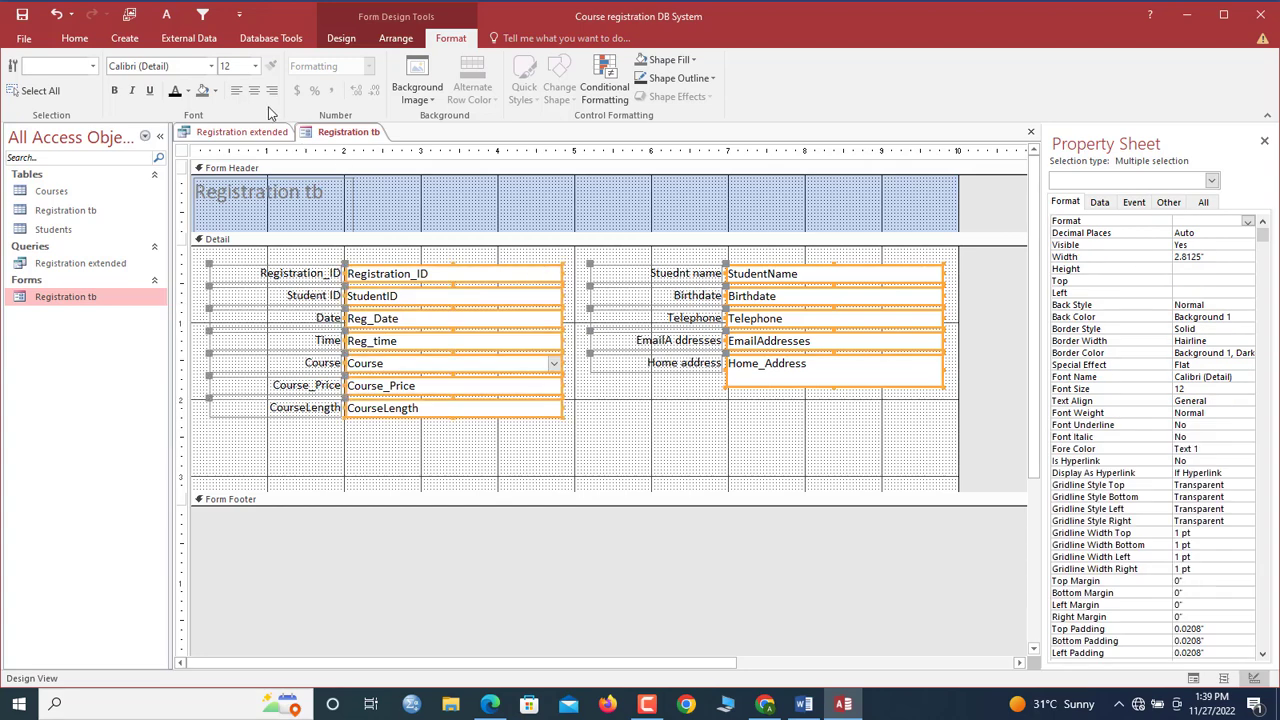
pyautogui.click(672, 80)
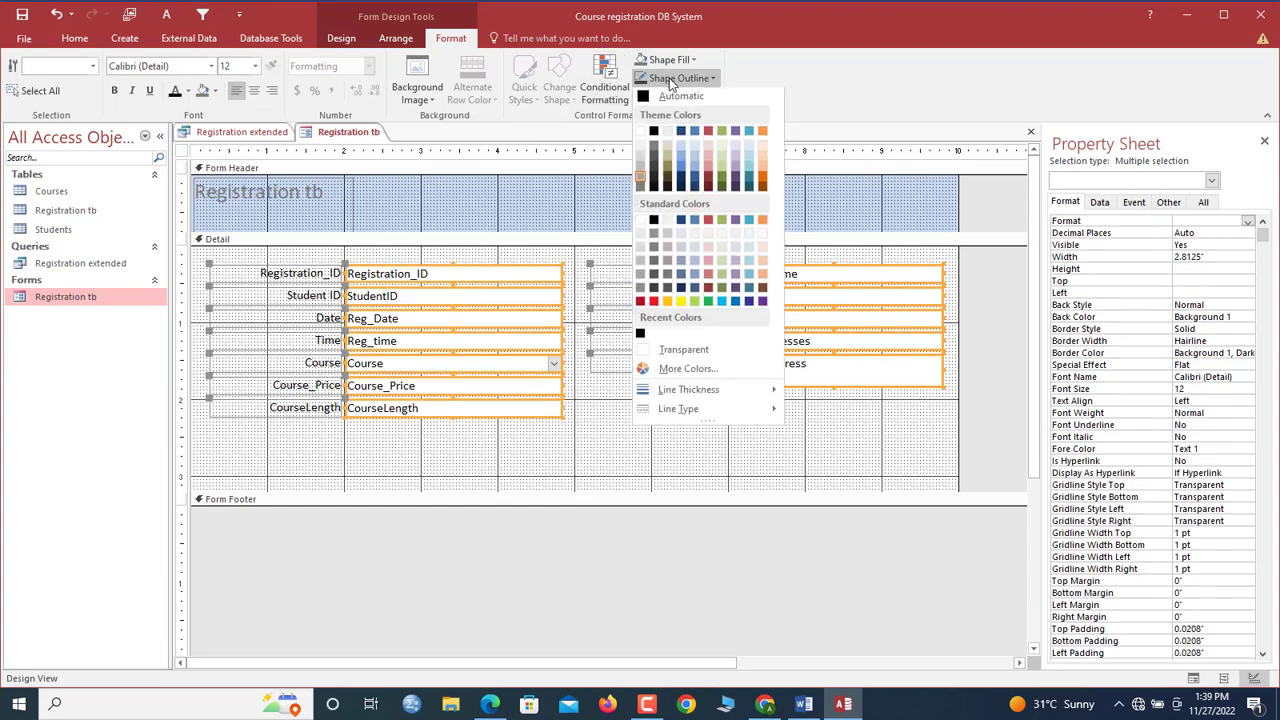
pyautogui.click(695, 137)
pyautogui.click(358, 132)
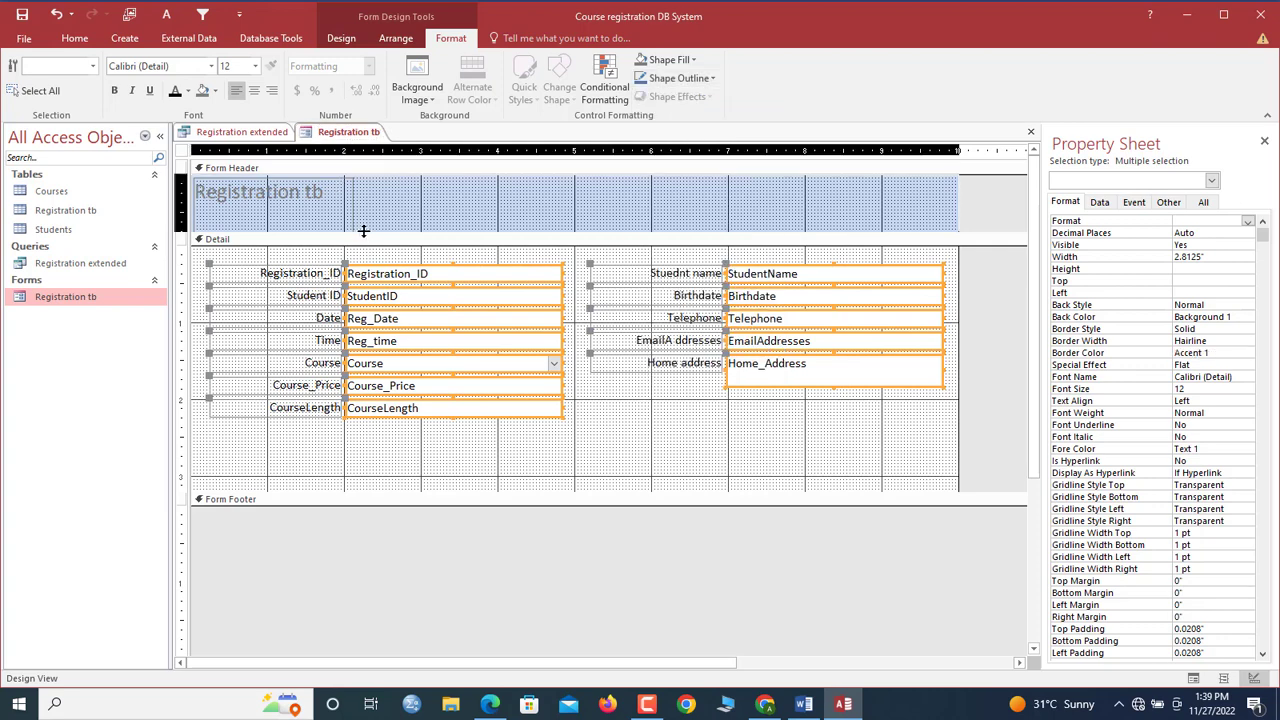
# Step: Centre the header title label and retype its text as 'Course Registration'
pyautogui.moveTo(362, 238); pyautogui.dragTo(363, 240)
pyautogui.click(367, 237)
pyautogui.click(312, 210)
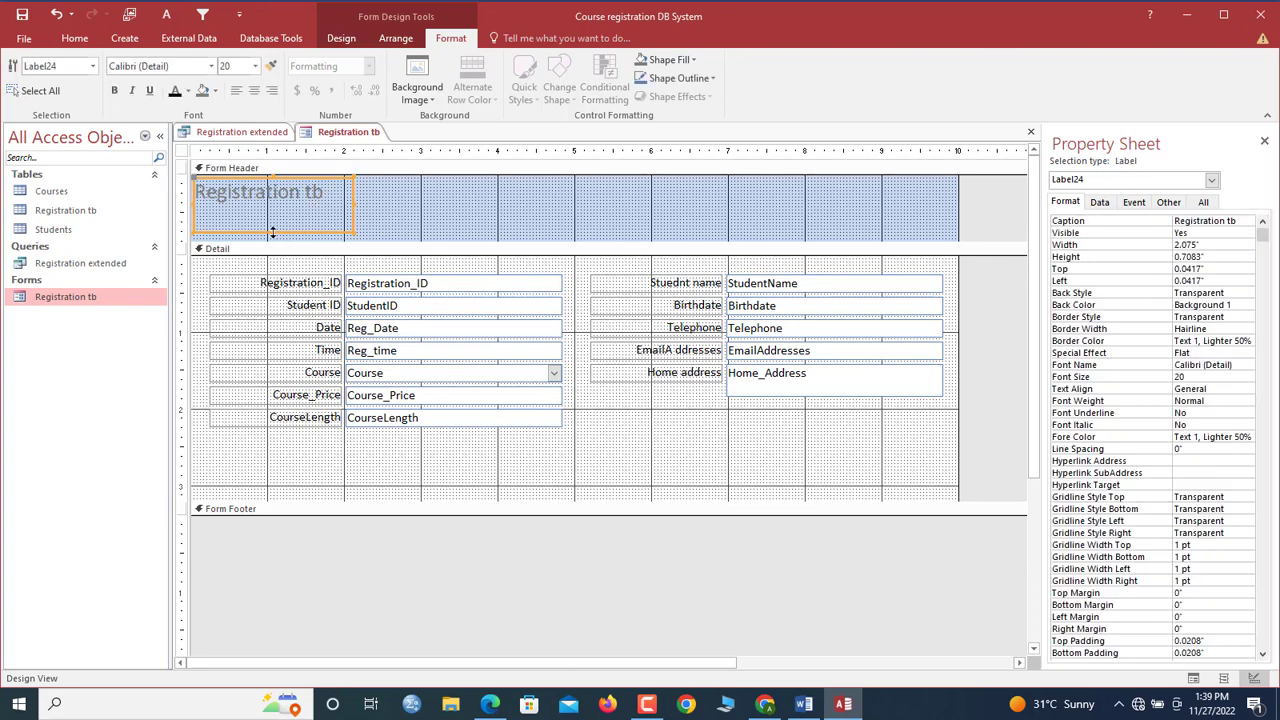
pyautogui.moveTo(272, 232); pyautogui.dragTo(422, 194)
pyautogui.click(586, 201)
pyautogui.write('Course')
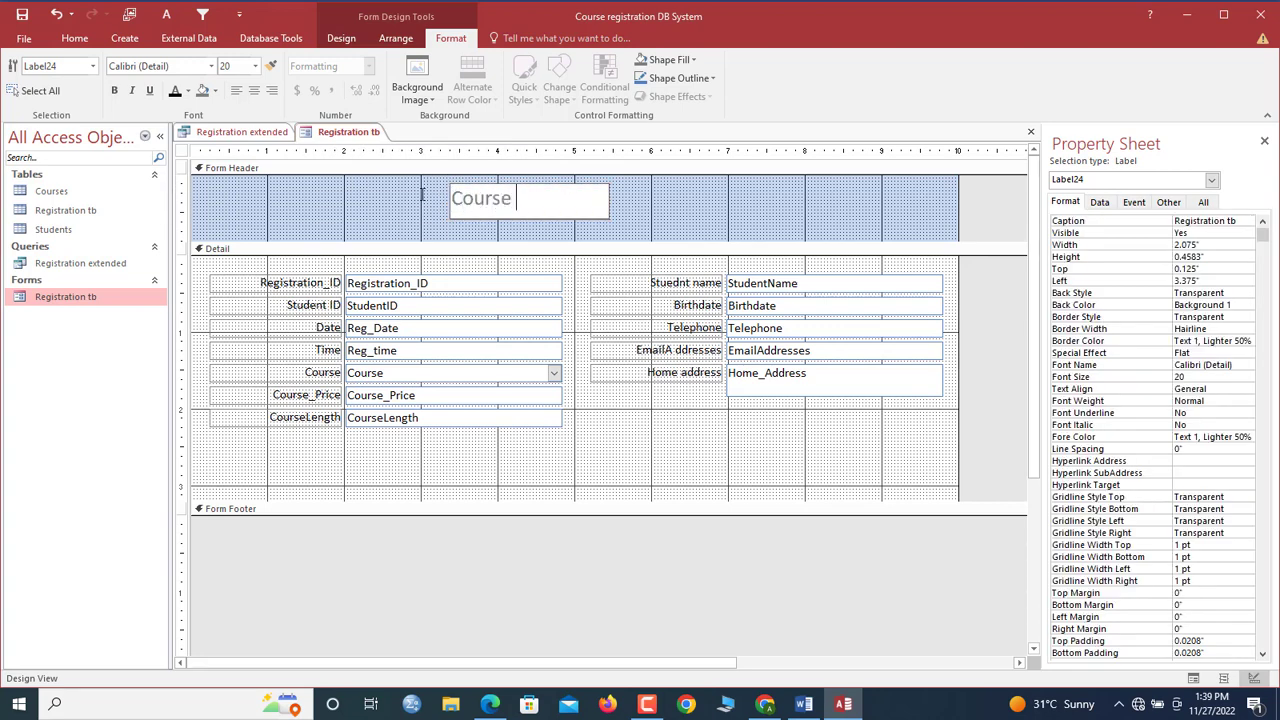
pyautogui.write(' Registration')
# Step: Shorten the form header and enlarge the title to 22-point font
pyautogui.click(633, 242)
pyautogui.moveTo(633, 240); pyautogui.dragTo(632, 220)
pyautogui.click(627, 214)
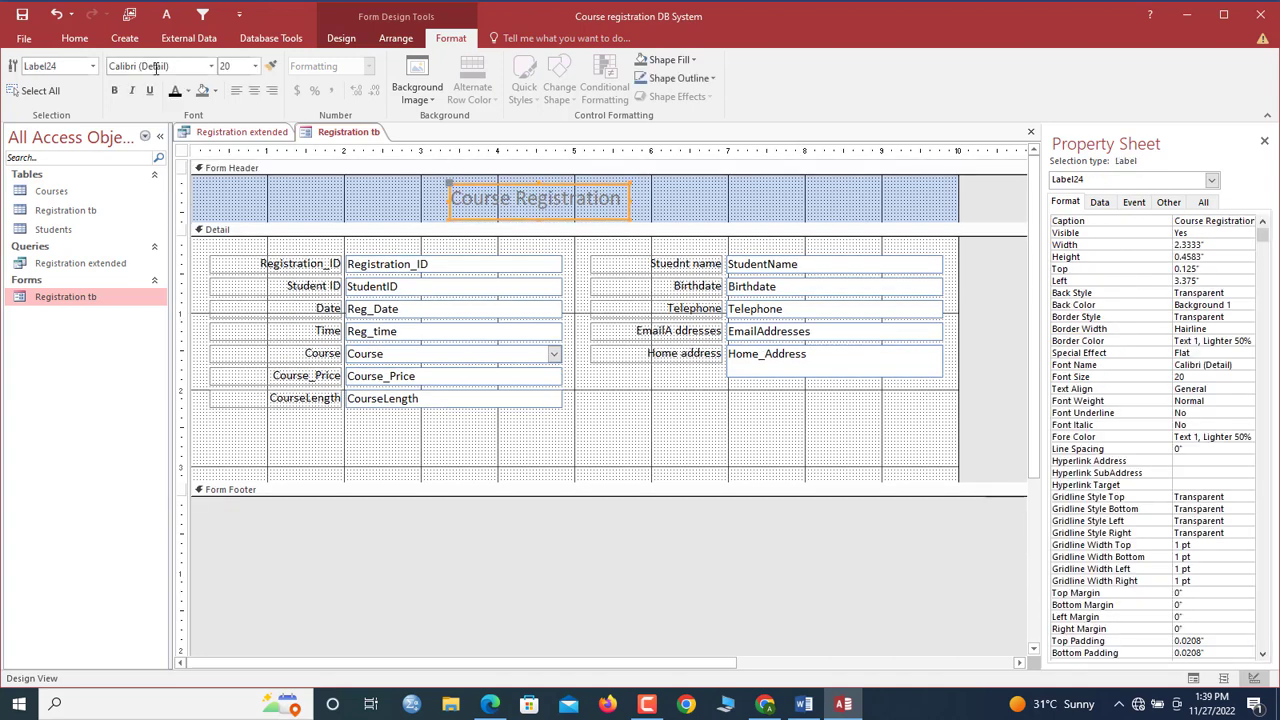
pyautogui.click(255, 66)
pyautogui.click(238, 221)
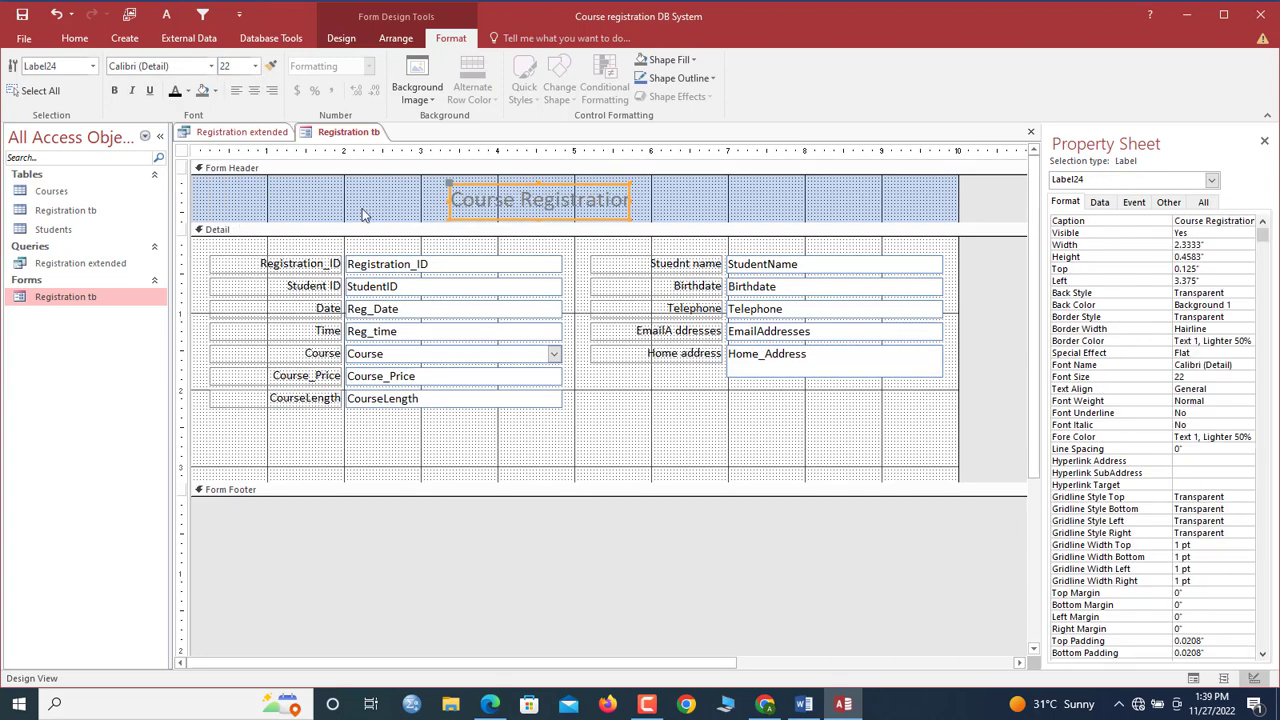
pyautogui.press('Up')
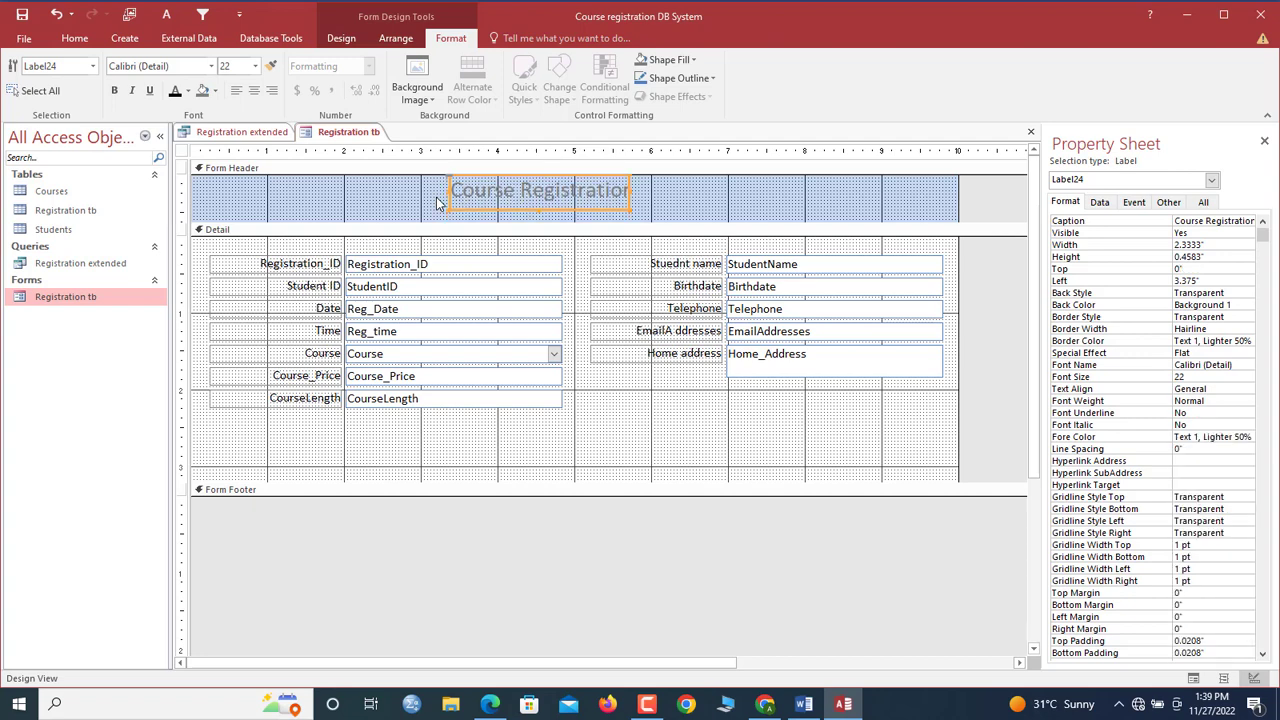
pyautogui.press('Down')
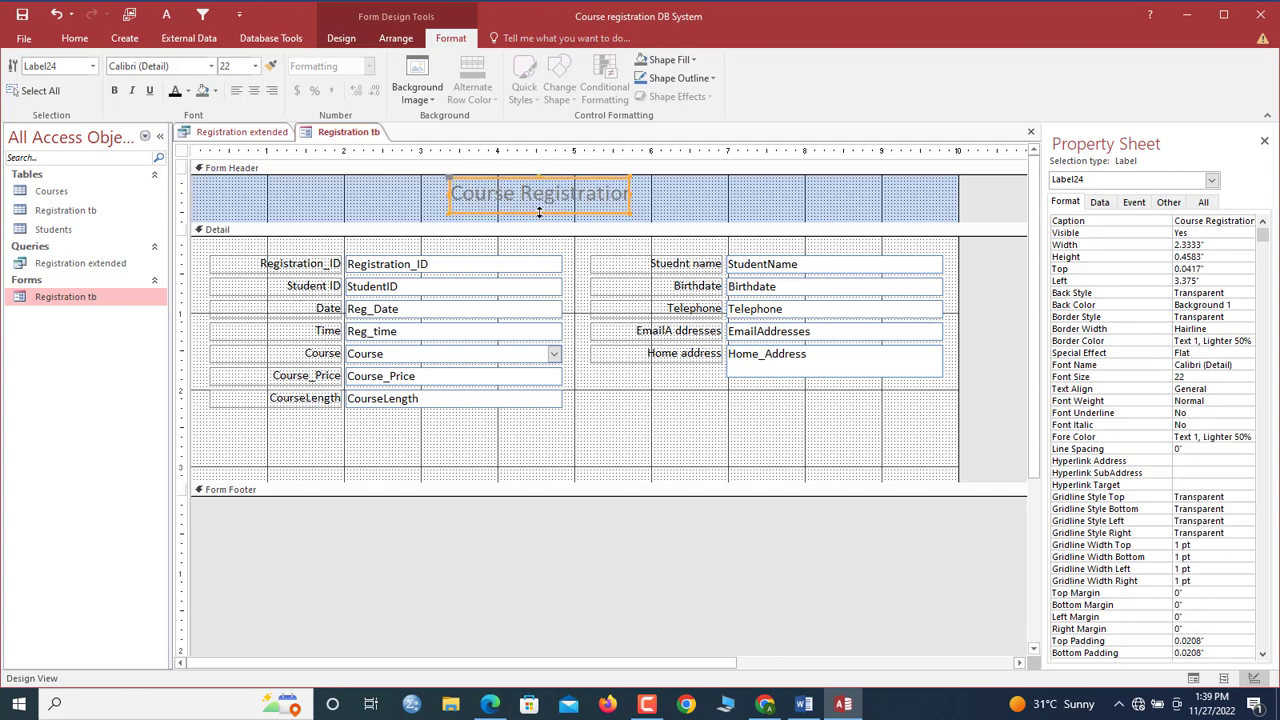
pyautogui.moveTo(539, 212); pyautogui.dragTo(540, 208)
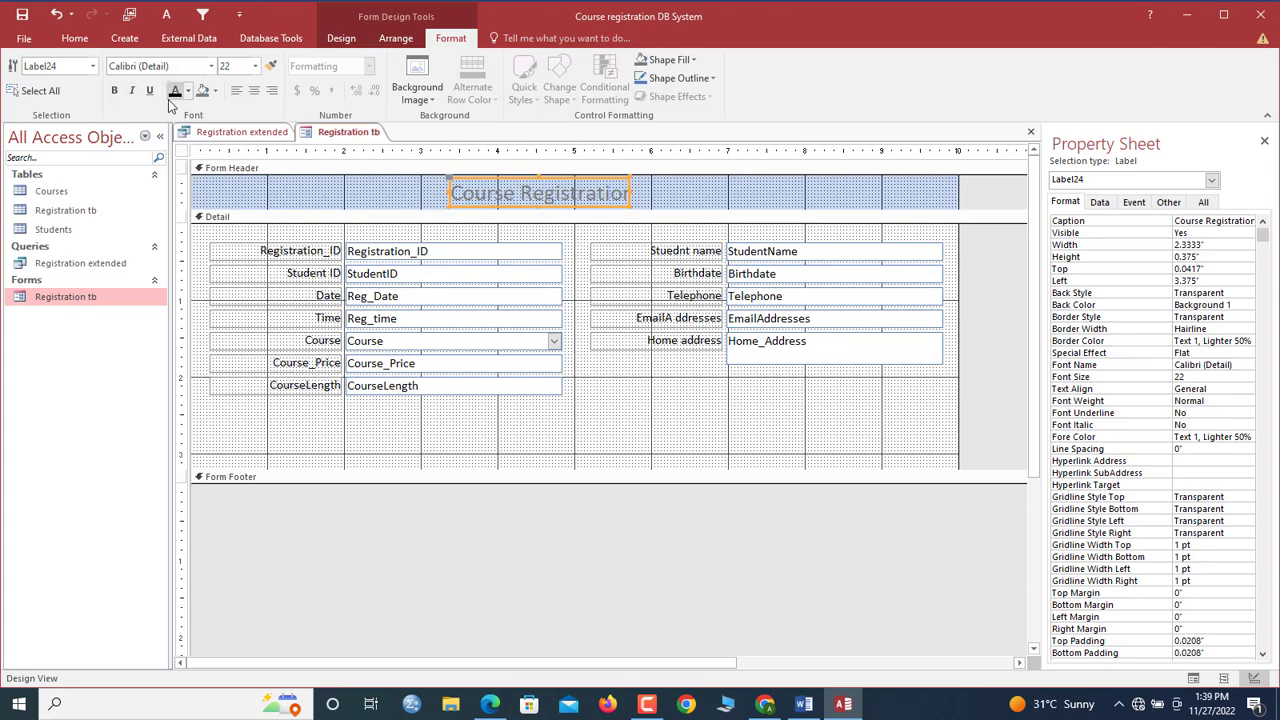
# Step: Fill the form header and Detail section with Accent 6, Lighter 80% orange
pyautogui.click(699, 194)
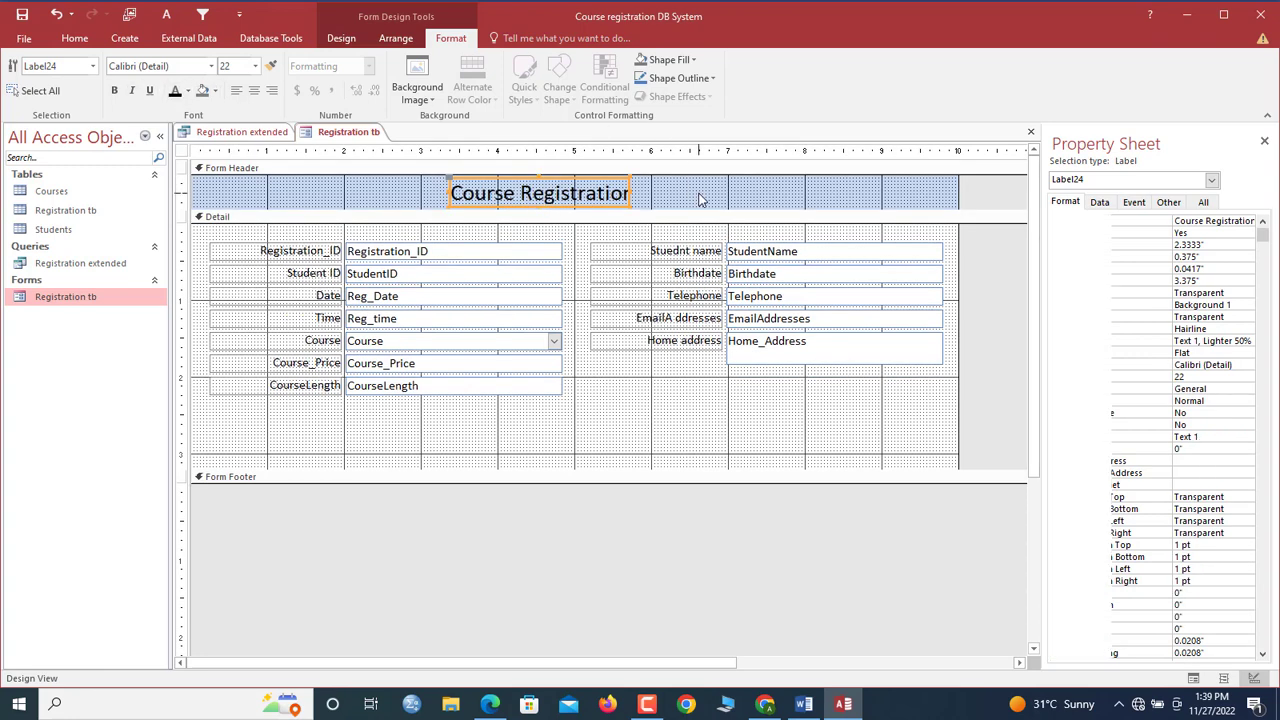
pyautogui.click(660, 62)
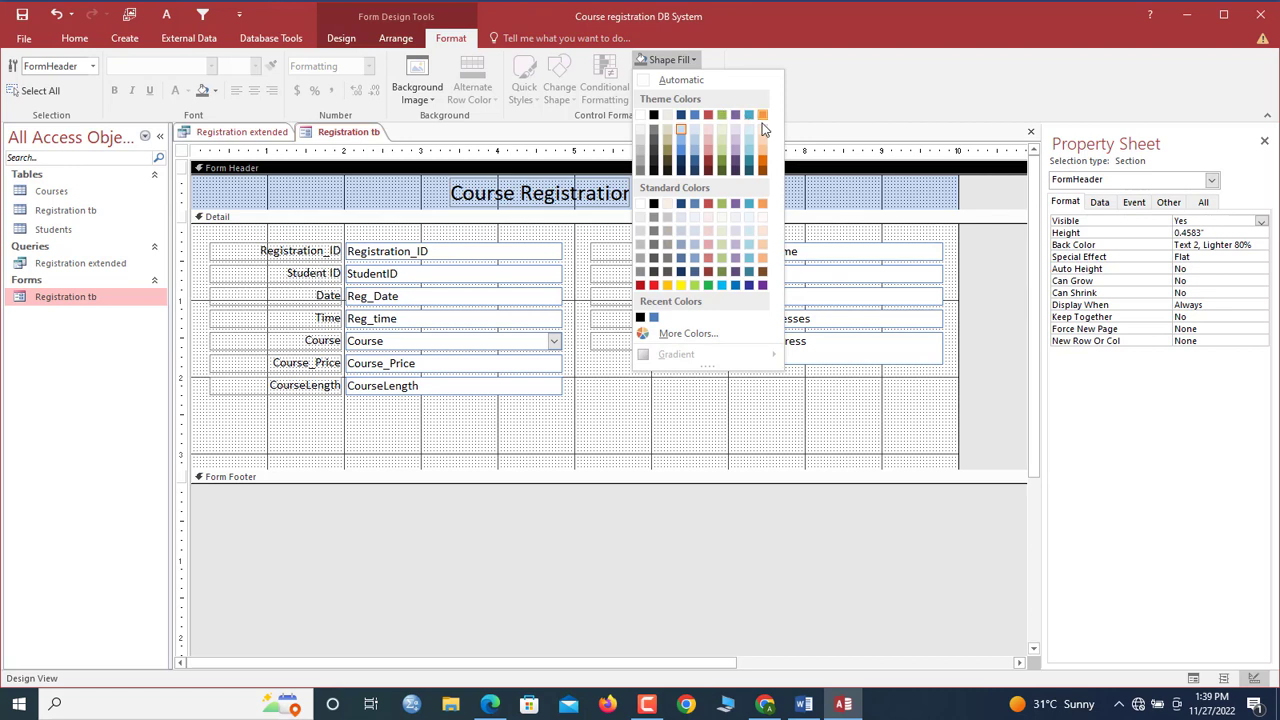
pyautogui.click(763, 129)
pyautogui.click(572, 235)
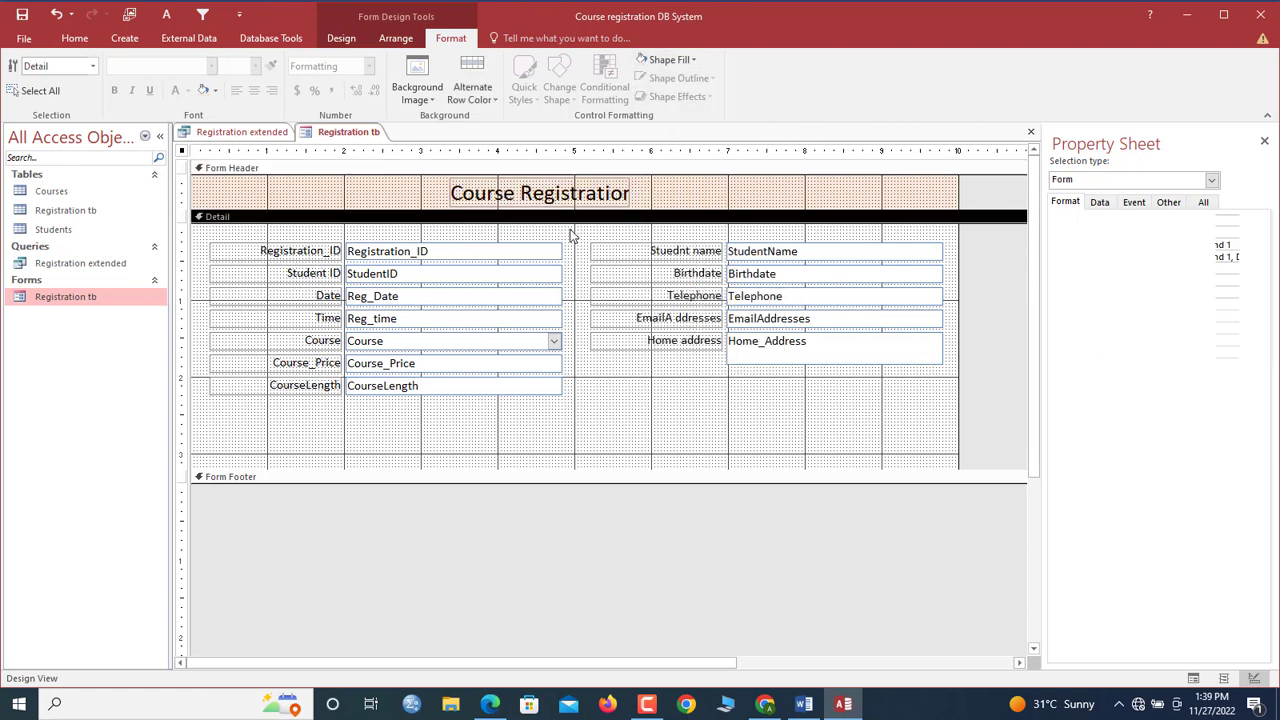
pyautogui.click(203, 92)
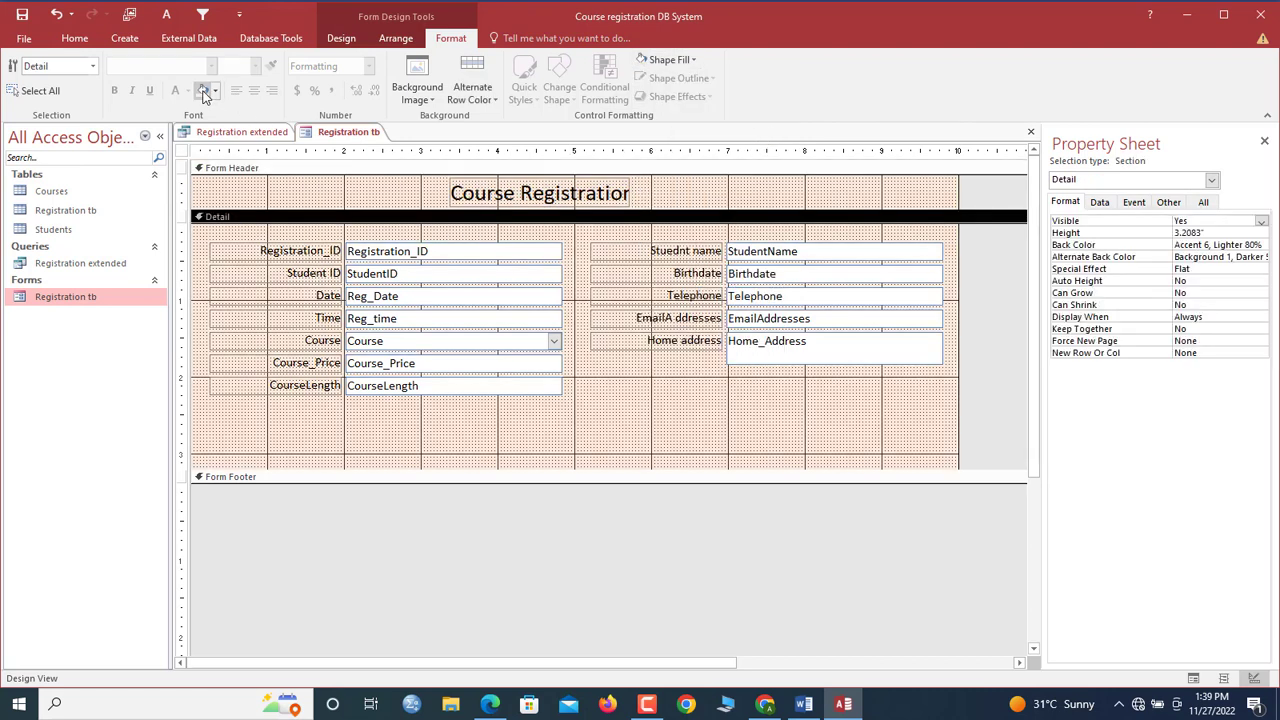
# Step: Preview the Registration tb form in Form View, then return to Design View
pyautogui.rightClick(320, 133)
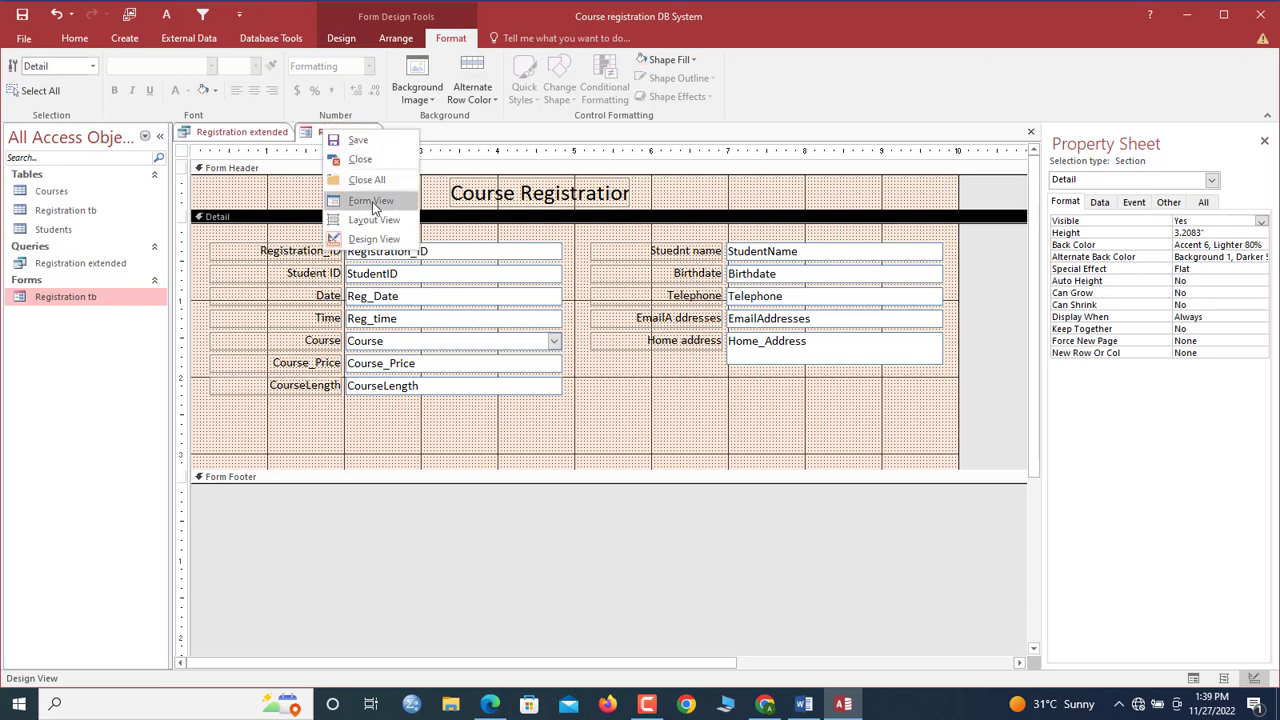
pyautogui.click(368, 200)
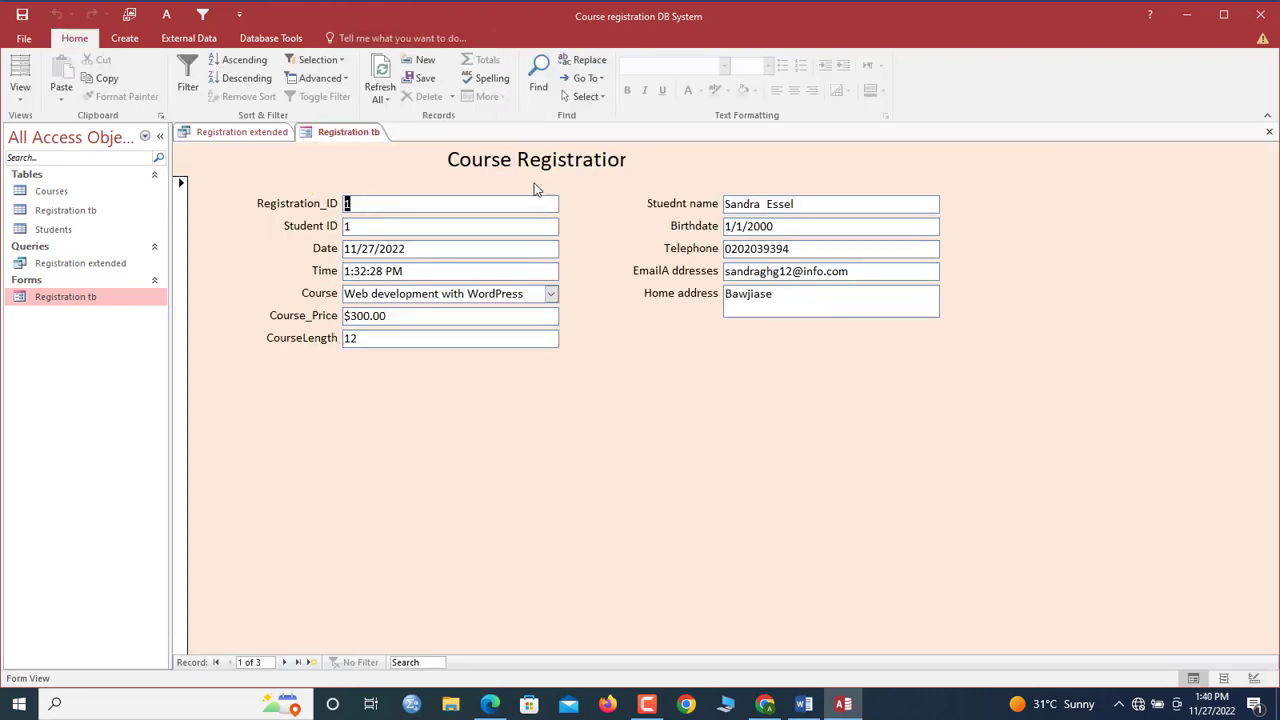
pyautogui.rightClick(472, 163)
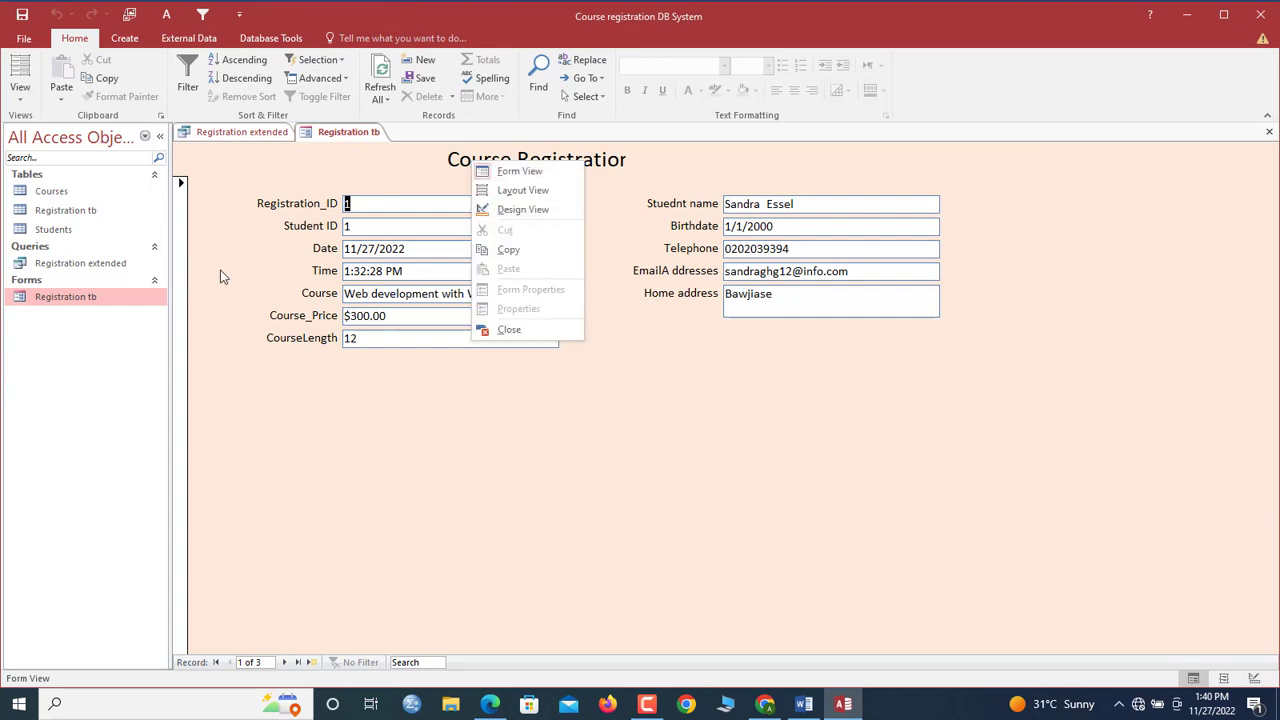
pyautogui.click(183, 270)
pyautogui.click(179, 267)
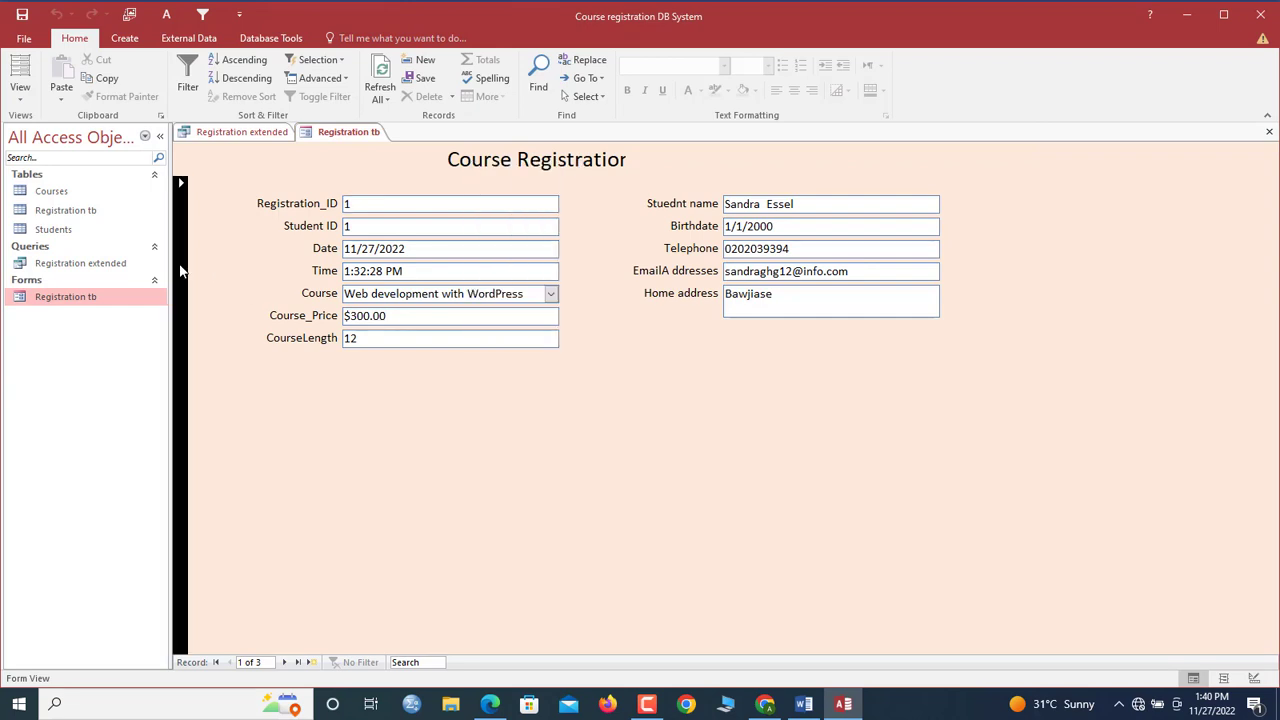
pyautogui.rightClick(230, 175)
pyautogui.click(275, 225)
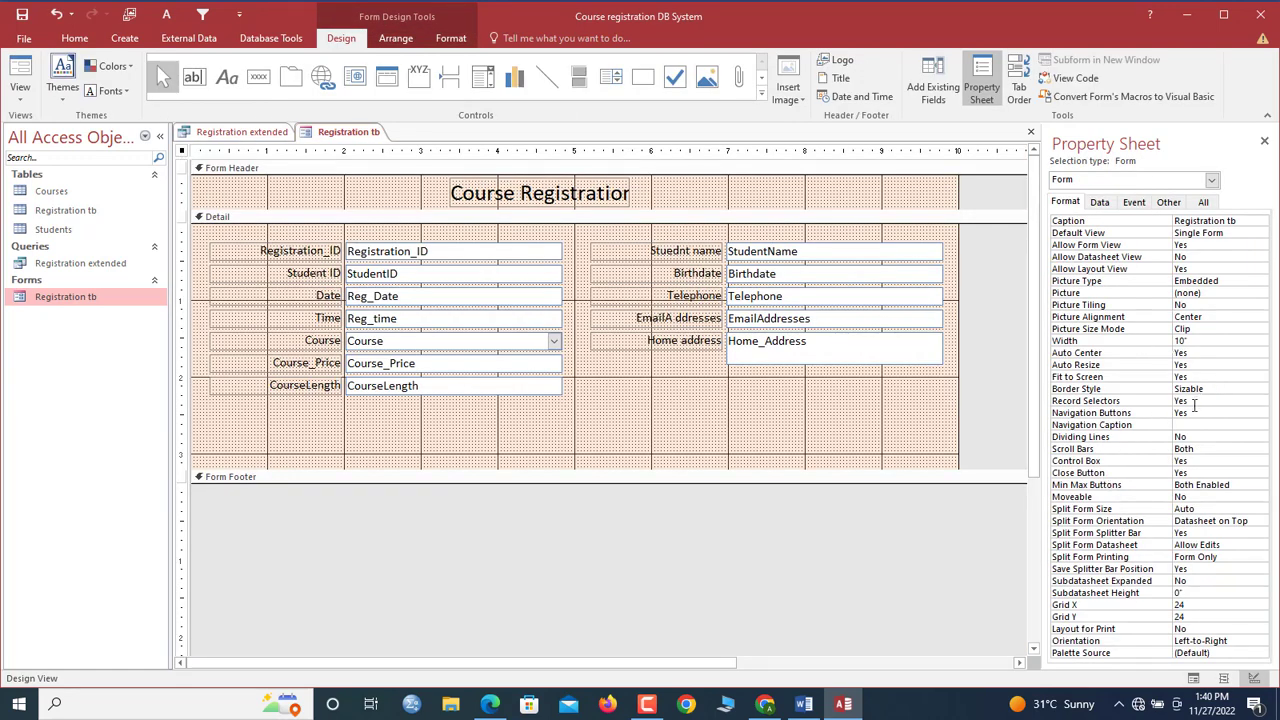
# Step: Turn off the form's record selectors and bring up its Pop Up settings
pyautogui.doubleClick(1196, 411)
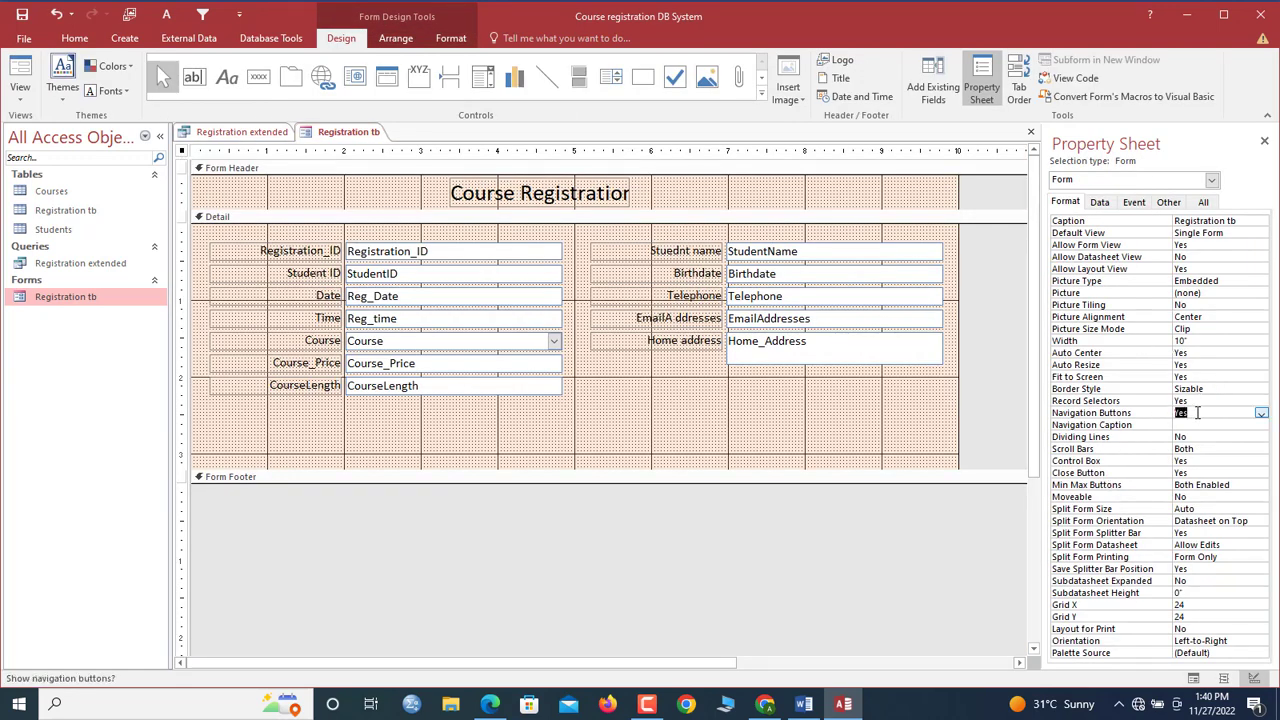
pyautogui.doubleClick(1194, 401)
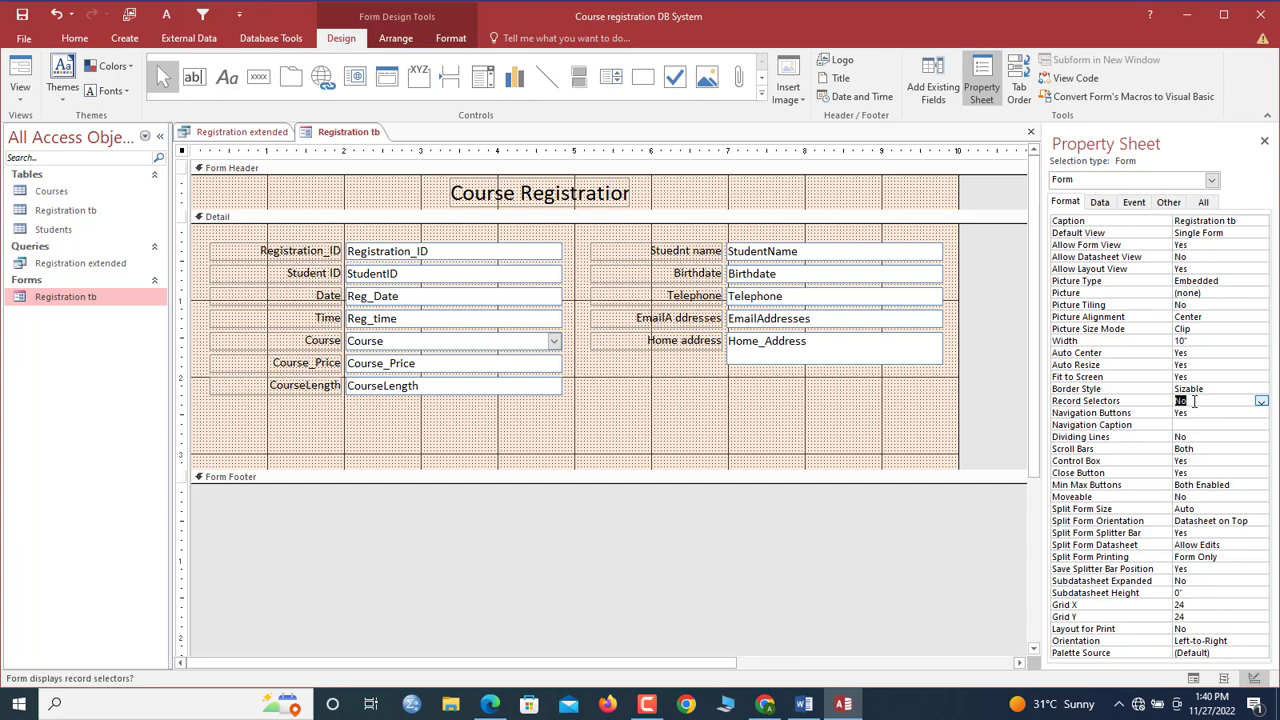
pyautogui.click(1168, 203)
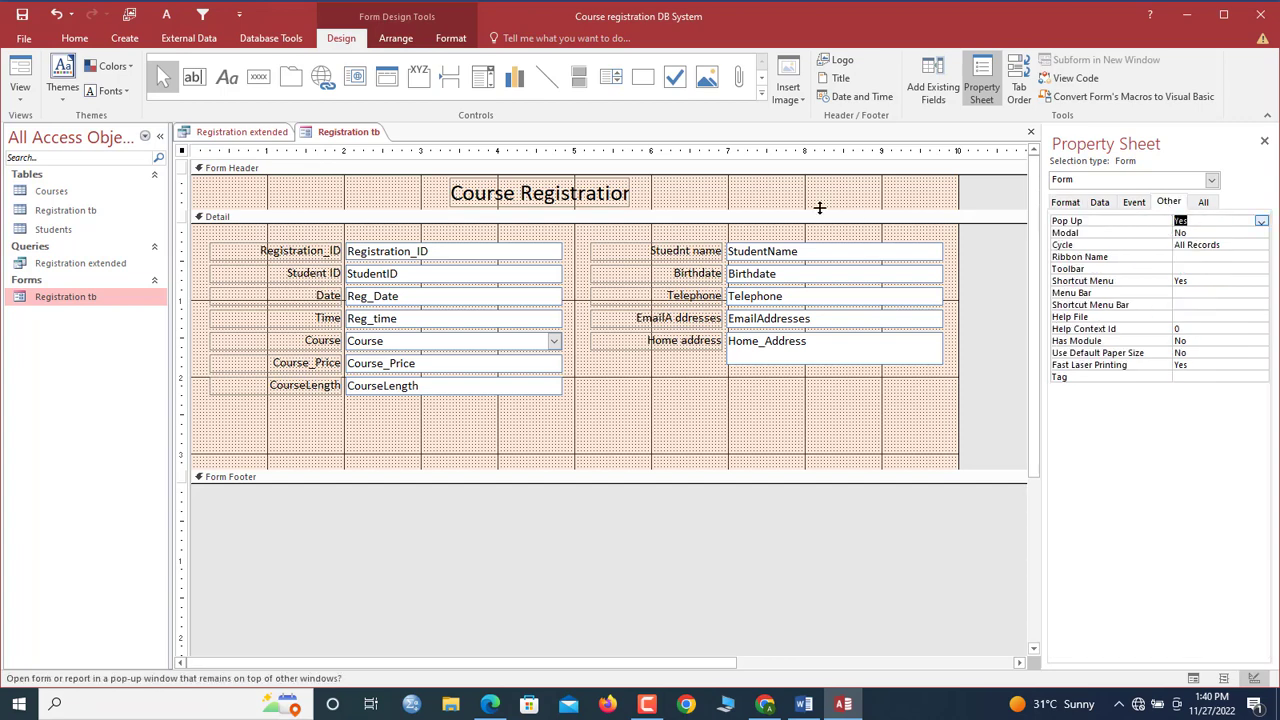
# Step: Set the form's Caption property to 'Course registration'
pyautogui.click(182, 156)
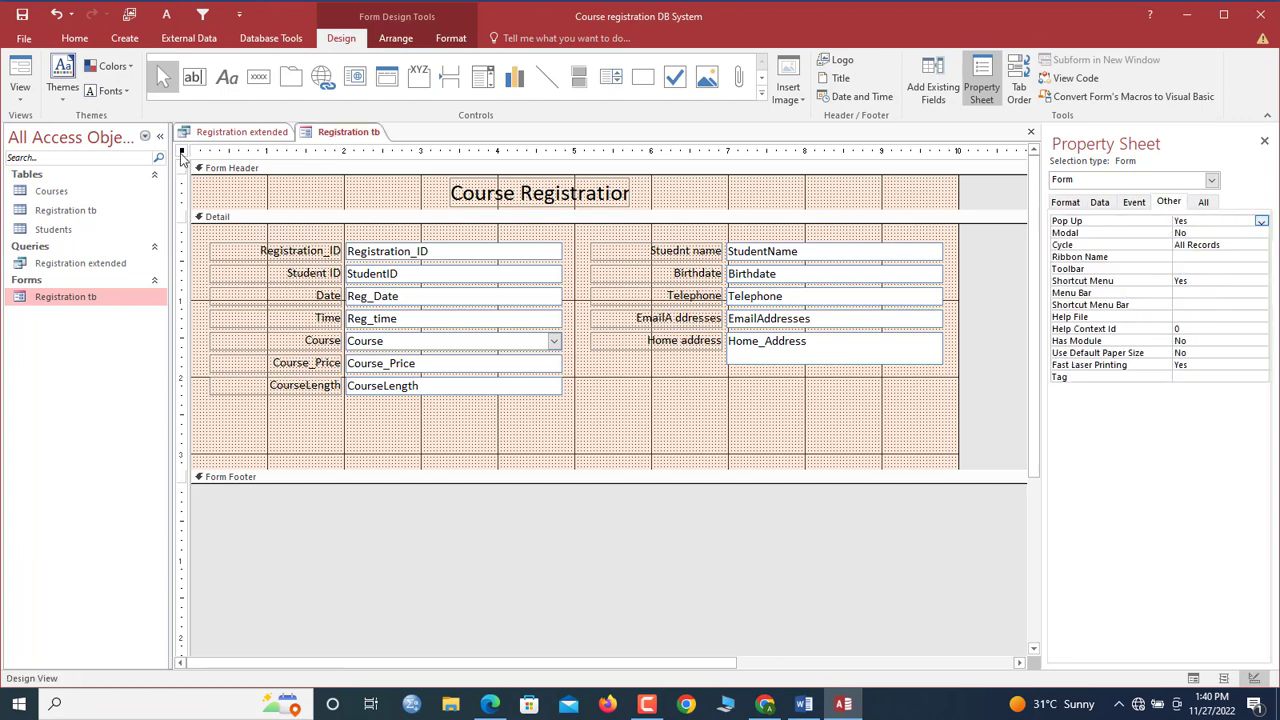
pyautogui.click(1060, 203)
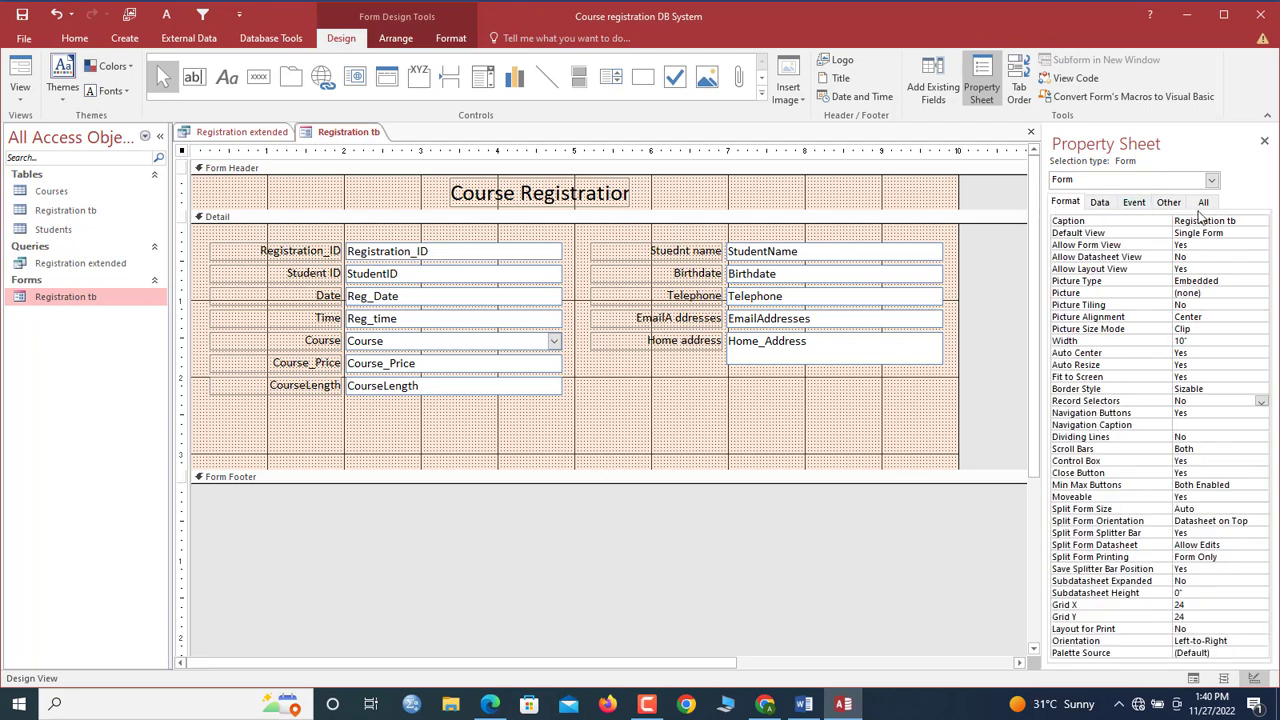
pyautogui.click(1160, 222)
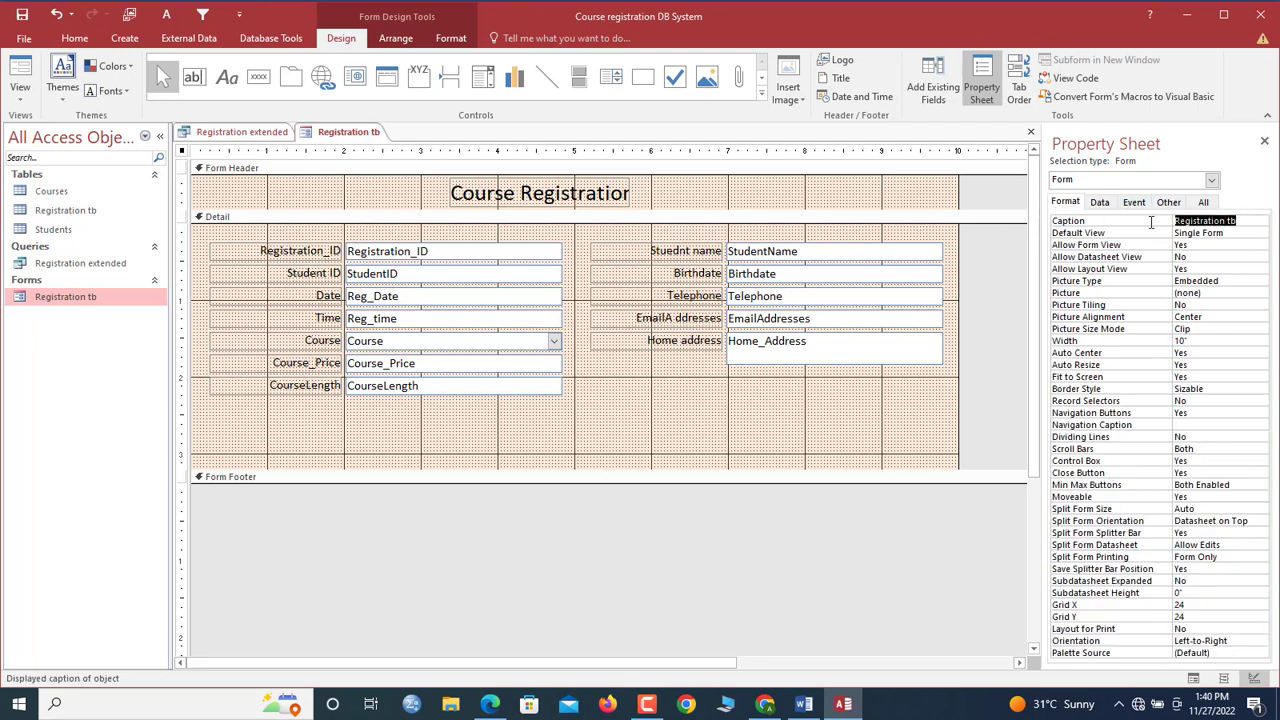
pyautogui.write('Course r')
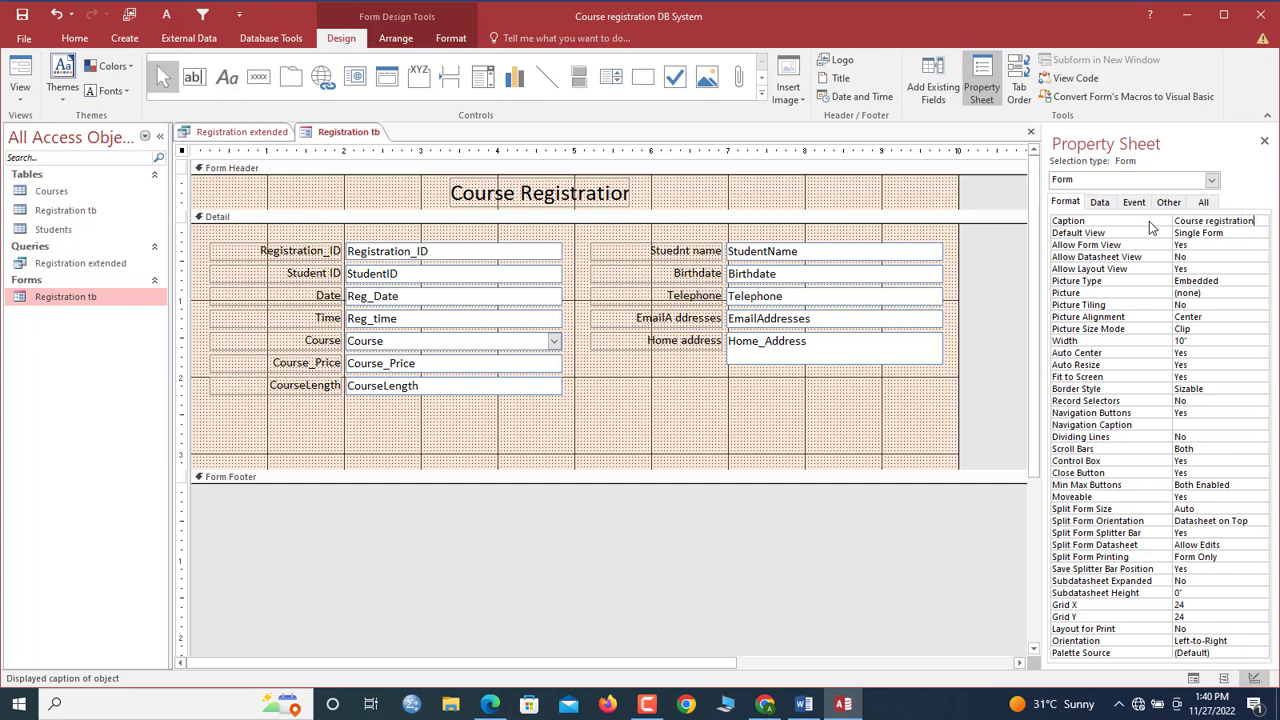
pyautogui.rightClick(360, 136)
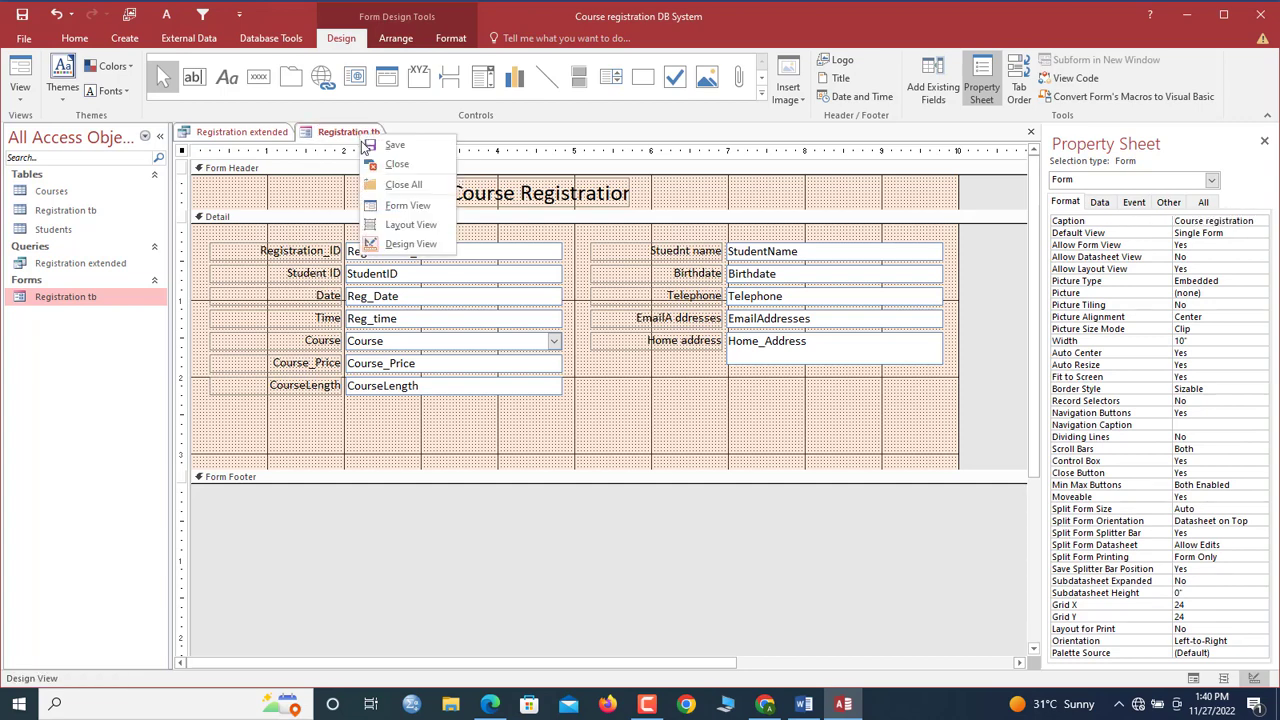
pyautogui.click(395, 203)
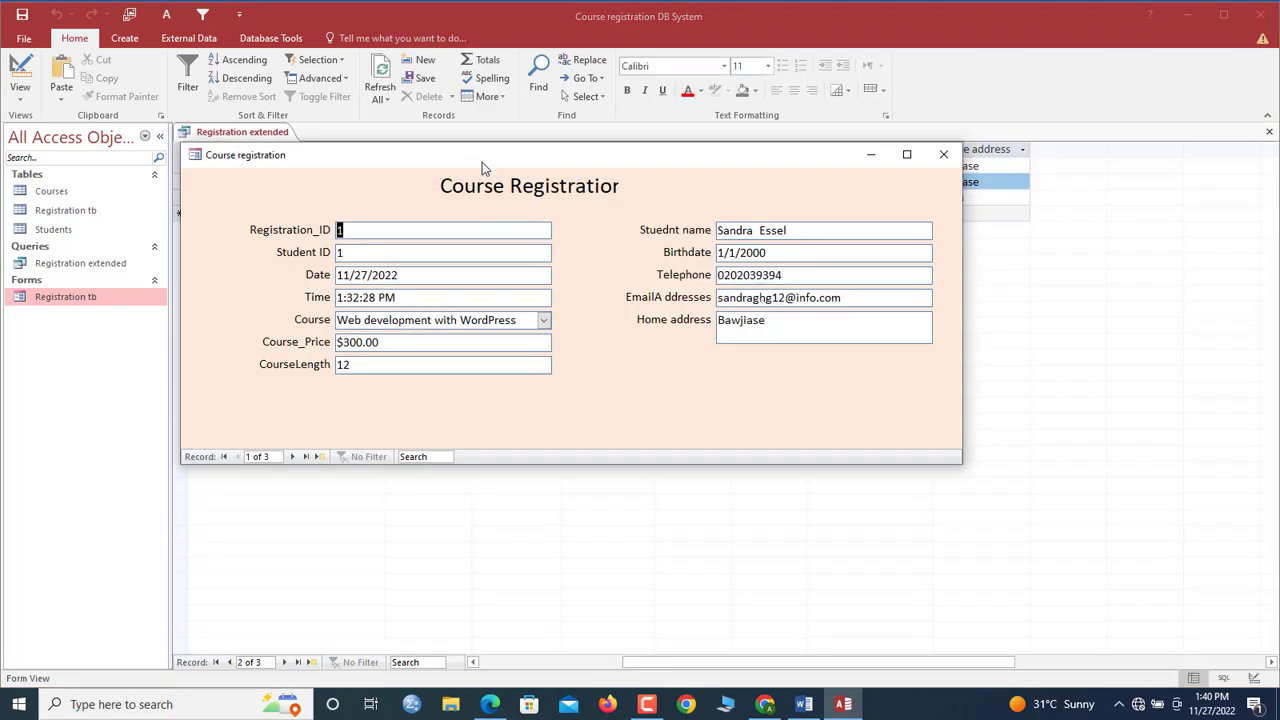
pyautogui.moveTo(482, 162); pyautogui.dragTo(598, 154)
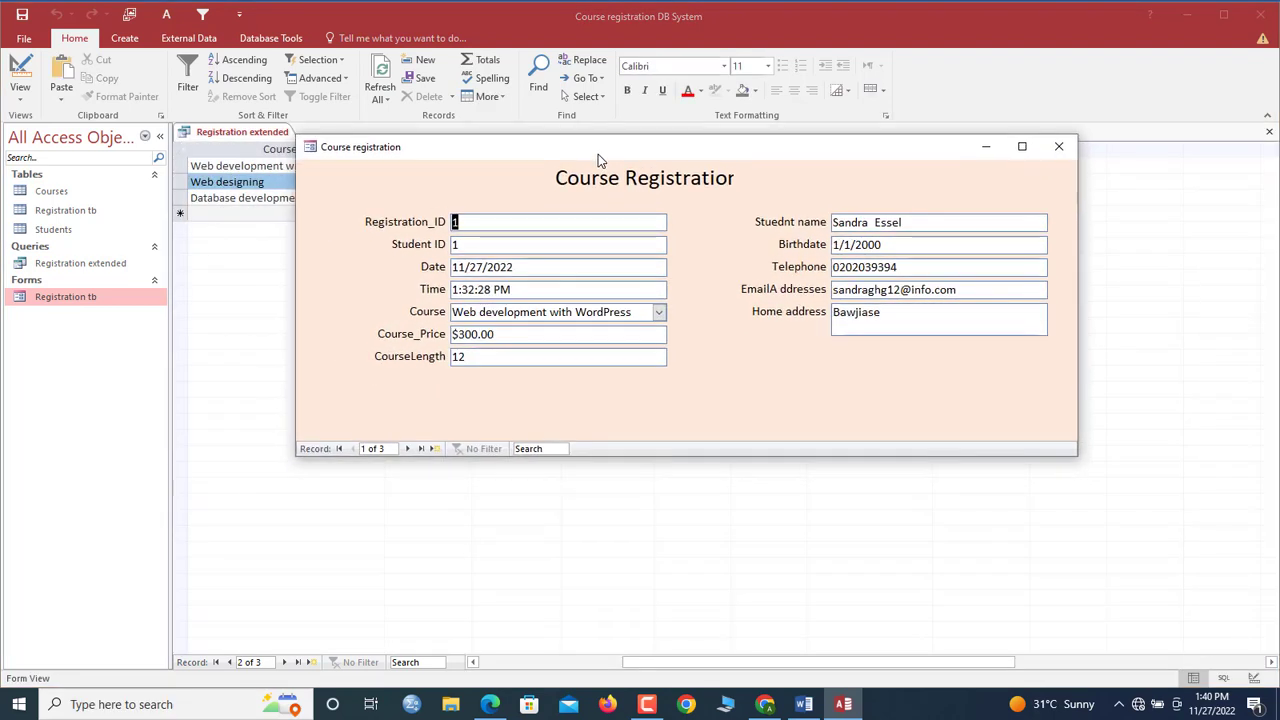
pyautogui.click(408, 448)
pyautogui.click(408, 448)
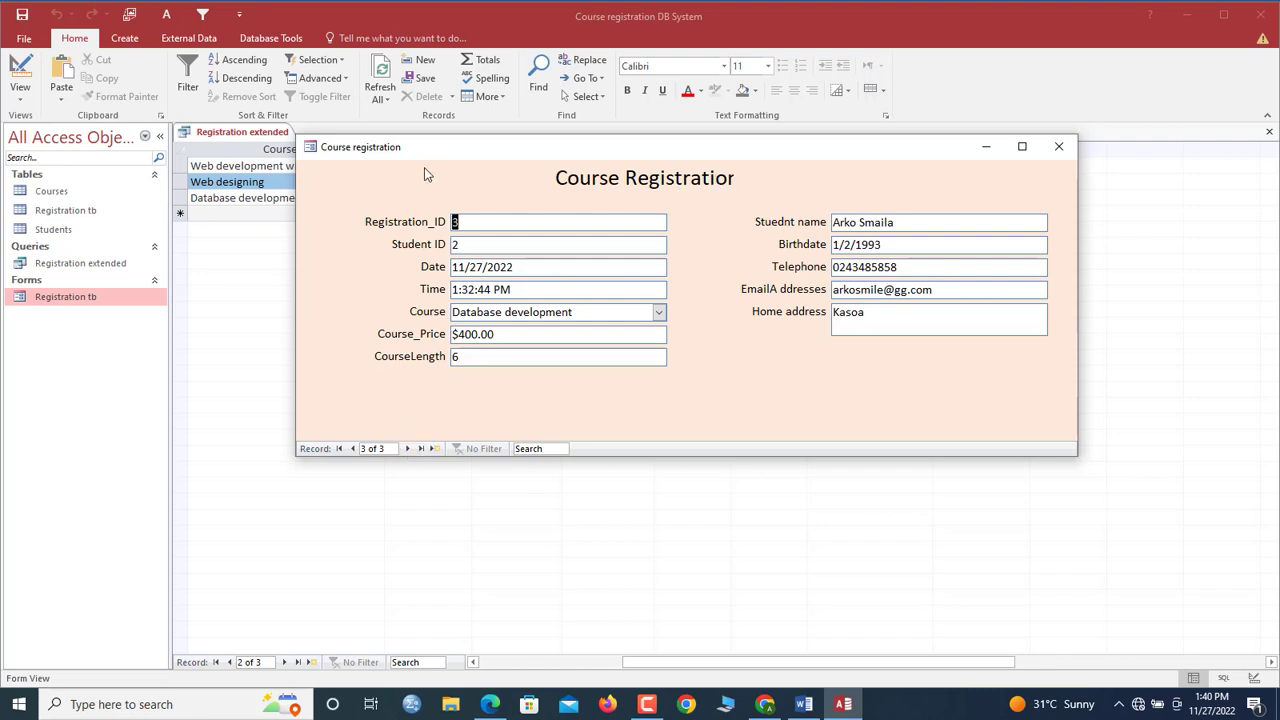
pyautogui.moveTo(352, 152); pyautogui.dragTo(339, 145)
pyautogui.rightClick(339, 146)
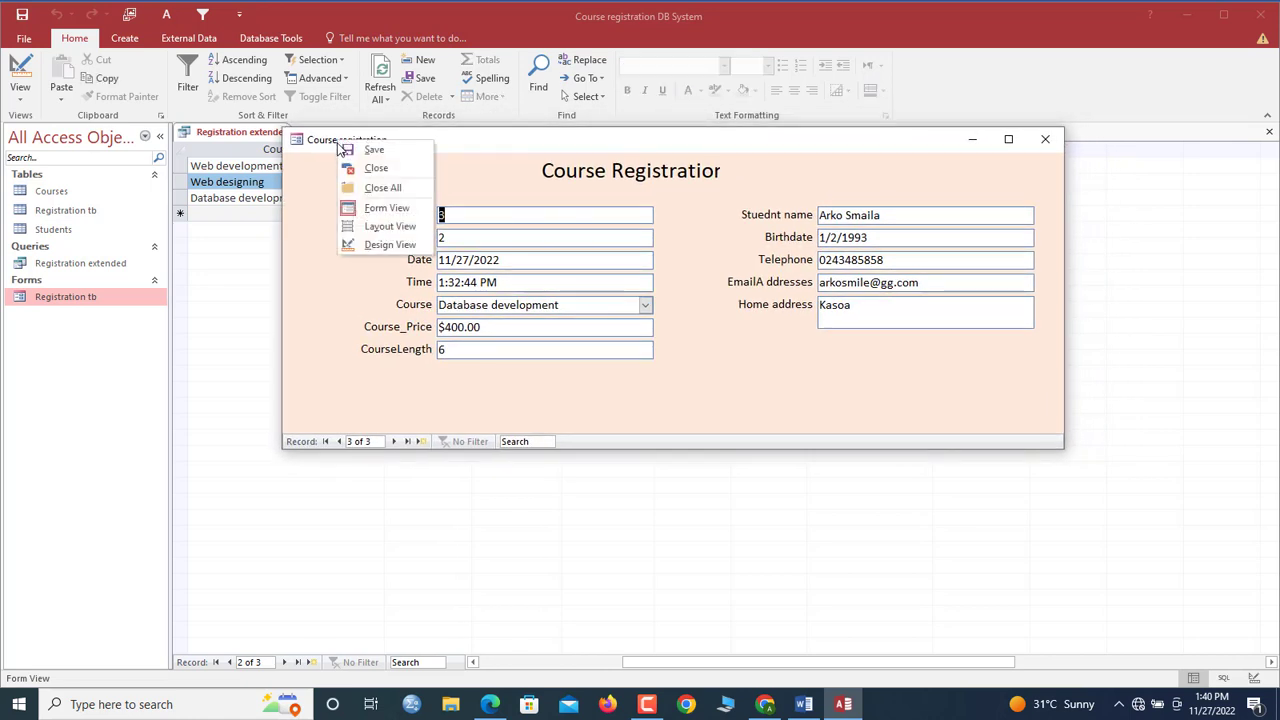
pyautogui.click(356, 248)
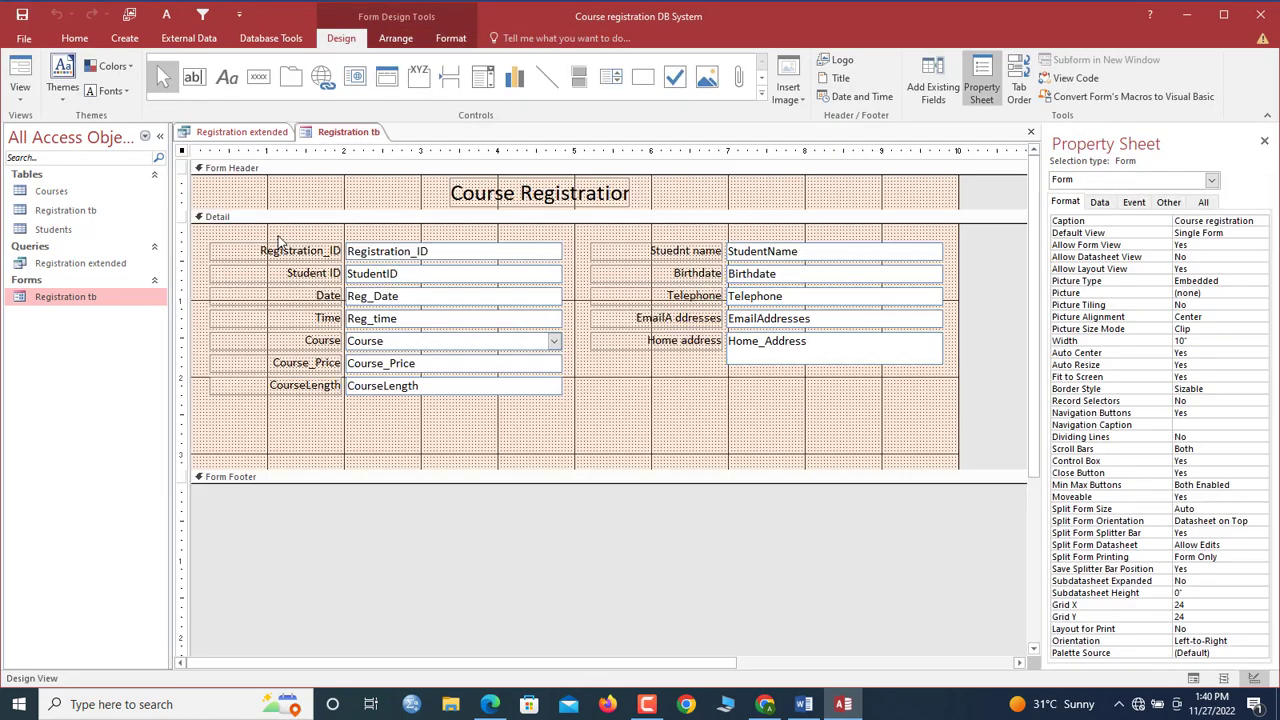
# Step: Draw a rectangle enclosing all the Detail section fields
pyautogui.click(280, 243)
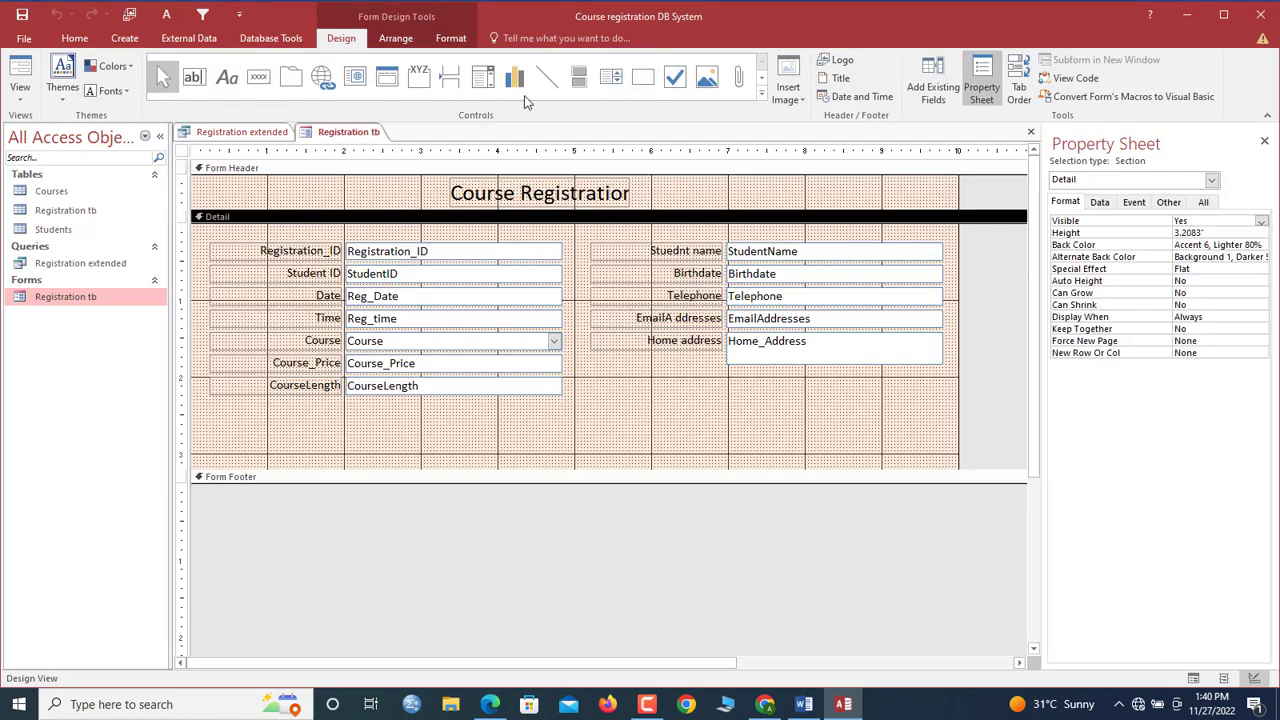
pyautogui.click(643, 77)
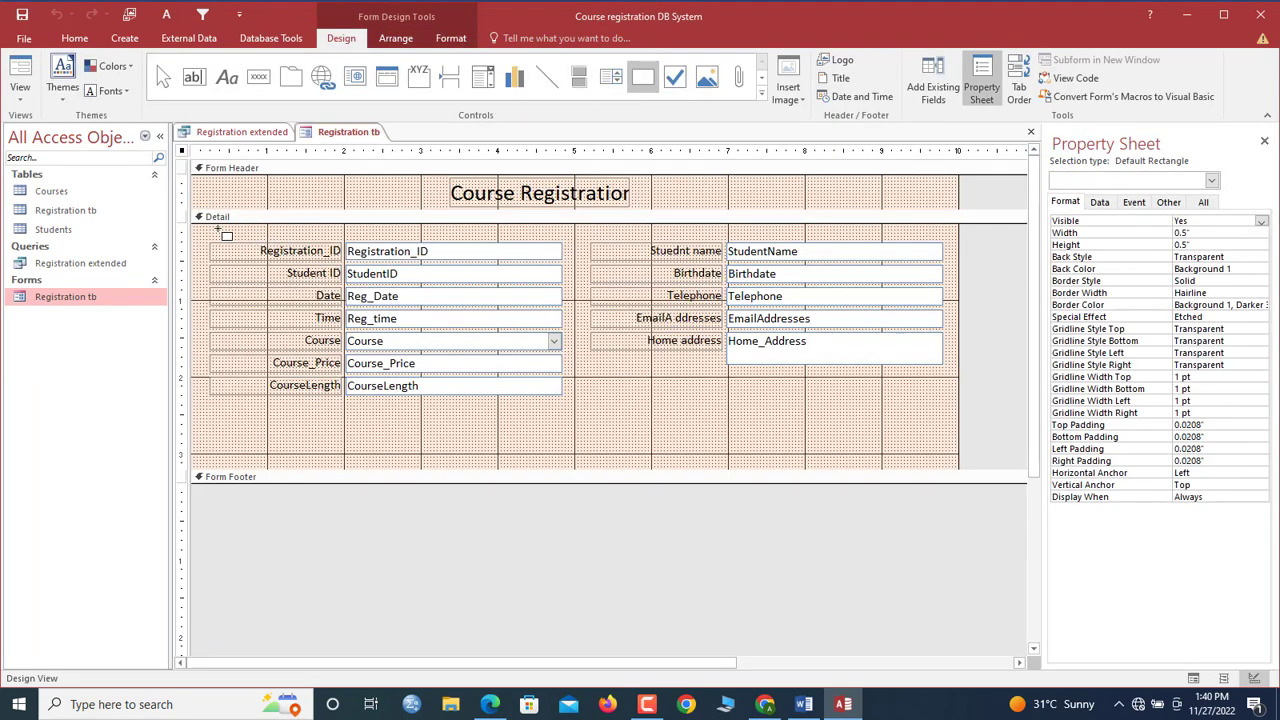
pyautogui.moveTo(198, 228); pyautogui.dragTo(950, 426)
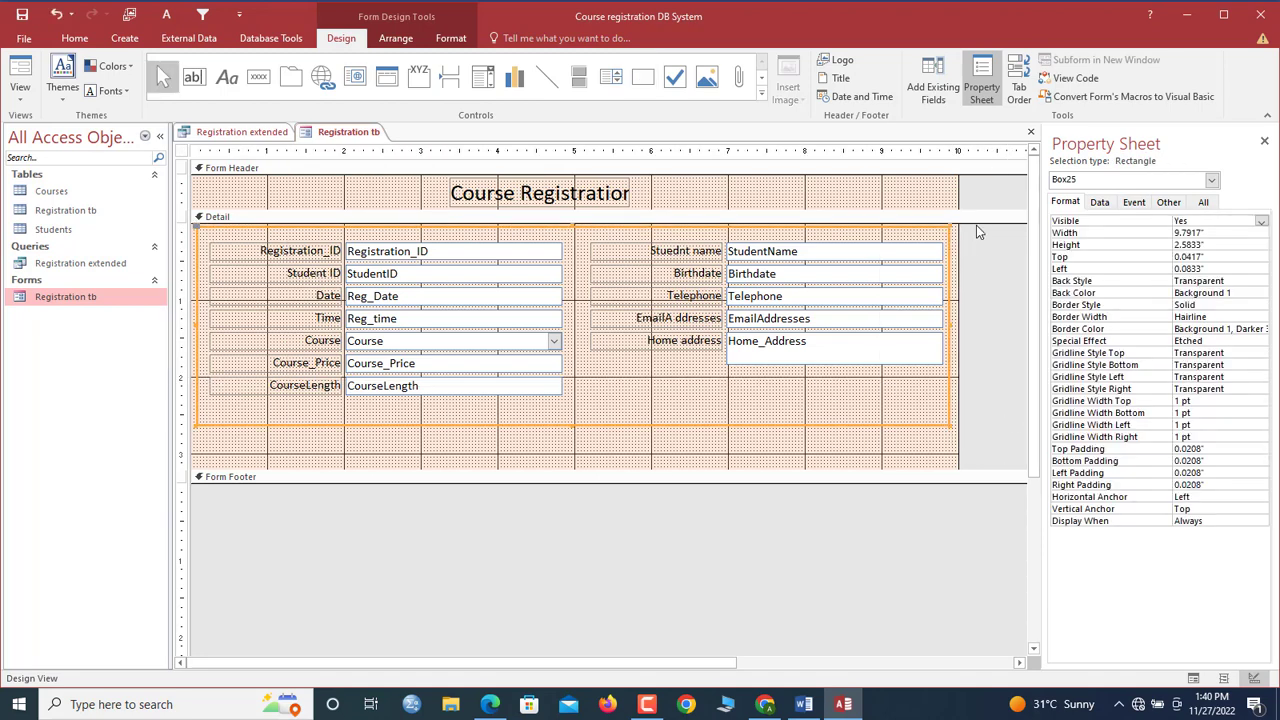
pyautogui.moveTo(959, 229); pyautogui.dragTo(999, 233)
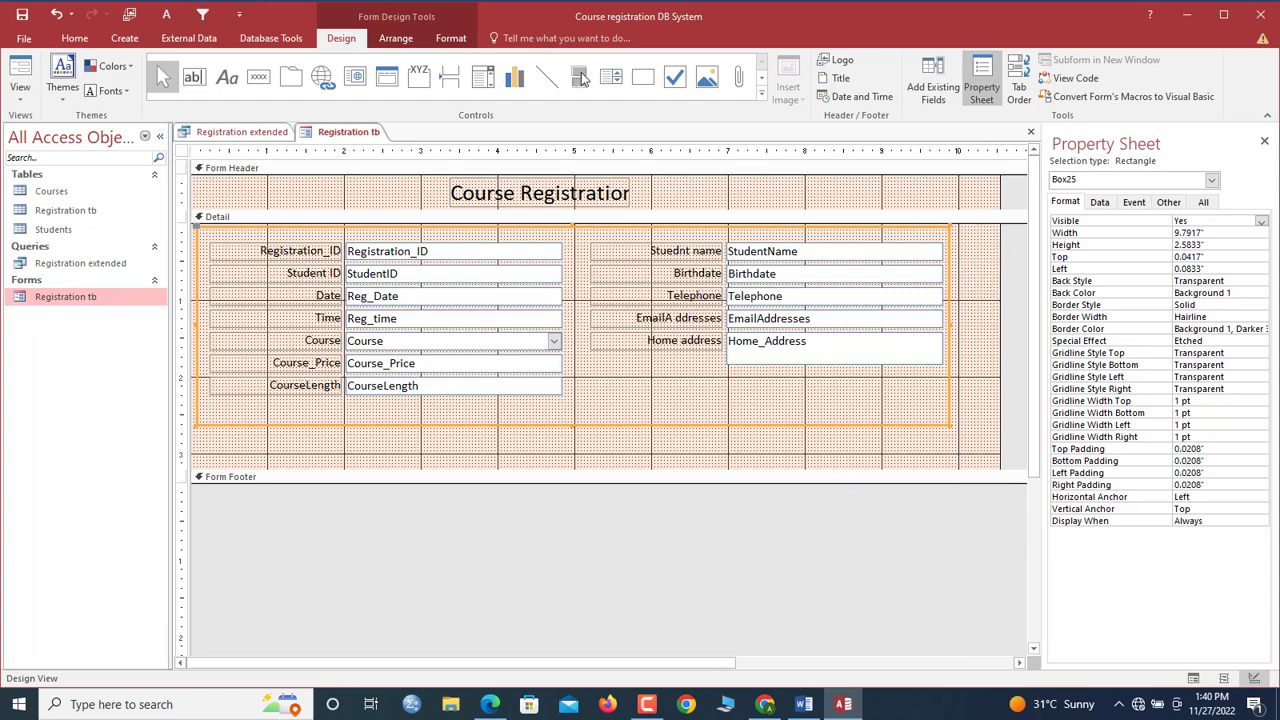
# Step: Fill the rectangle with Accent 1 blue
pyautogui.click(450, 38)
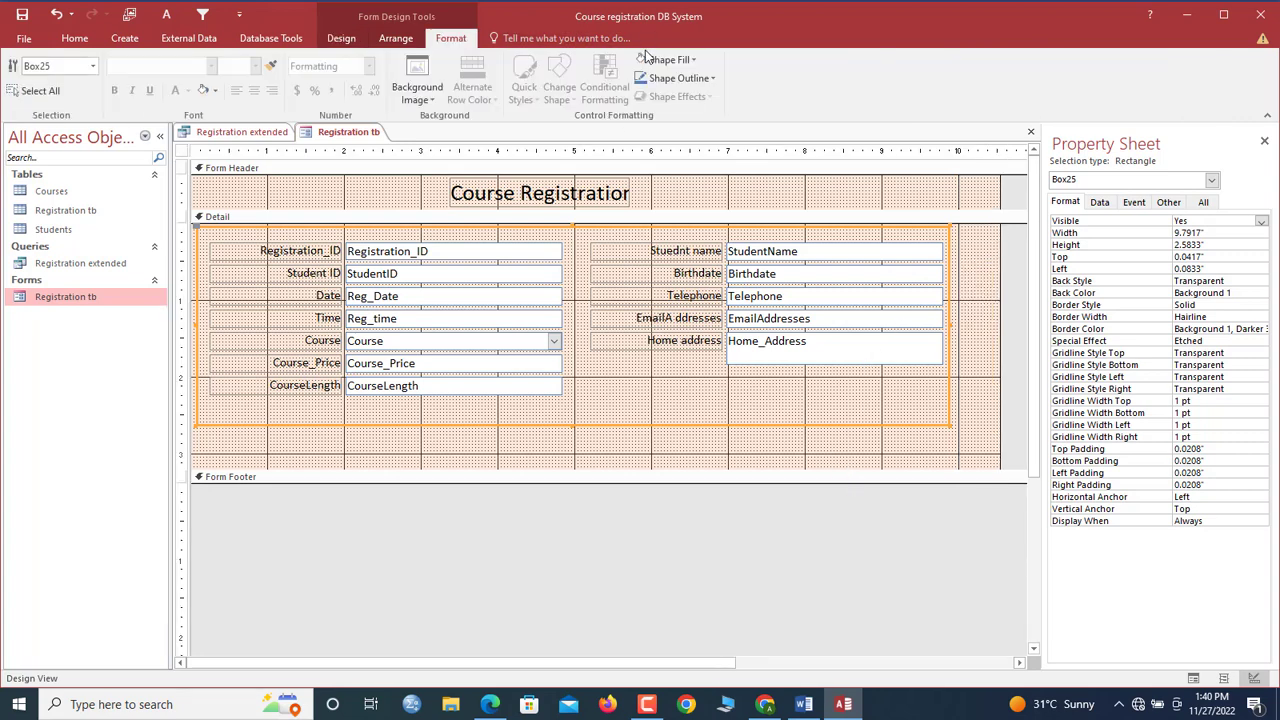
pyautogui.click(668, 59)
pyautogui.click(750, 127)
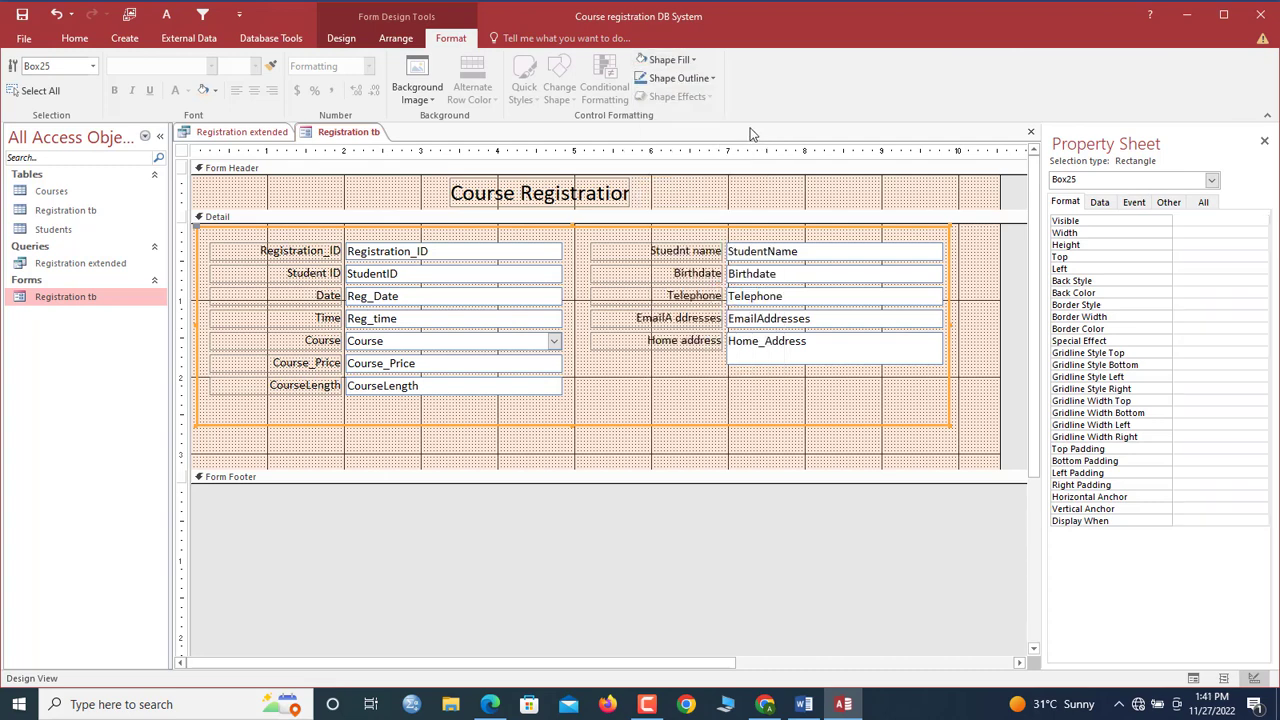
pyautogui.click(697, 62)
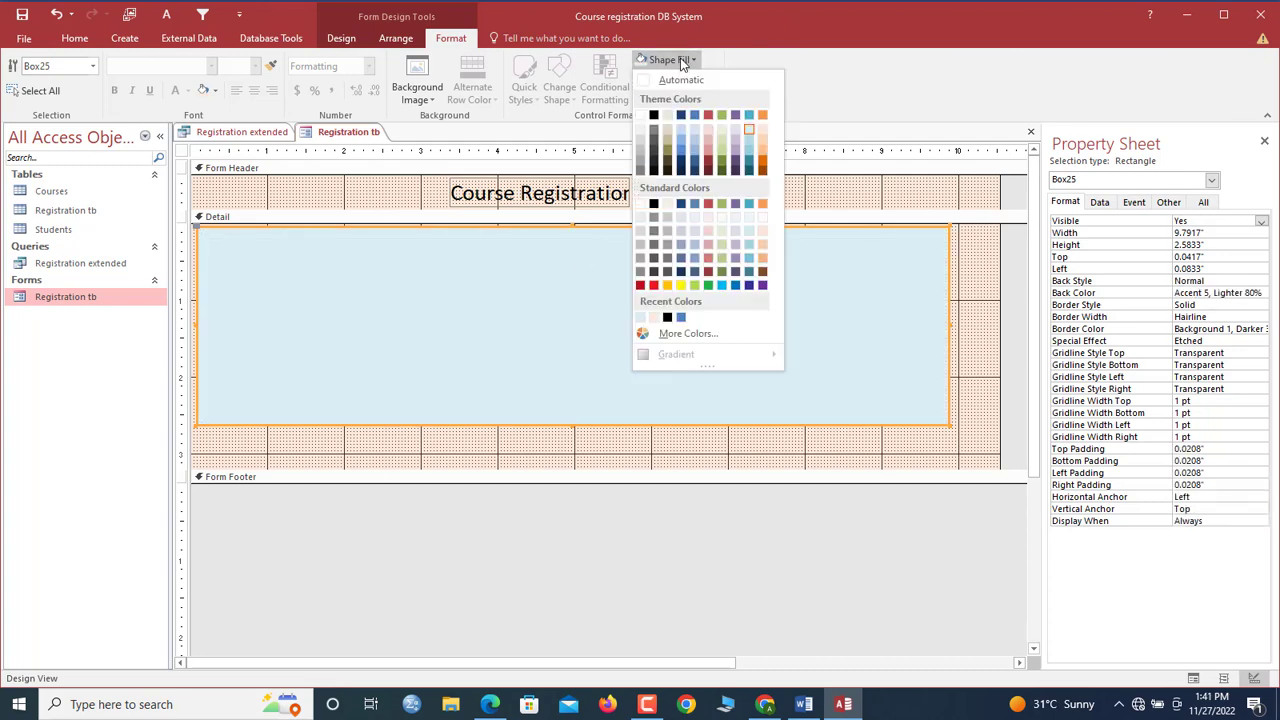
pyautogui.click(698, 120)
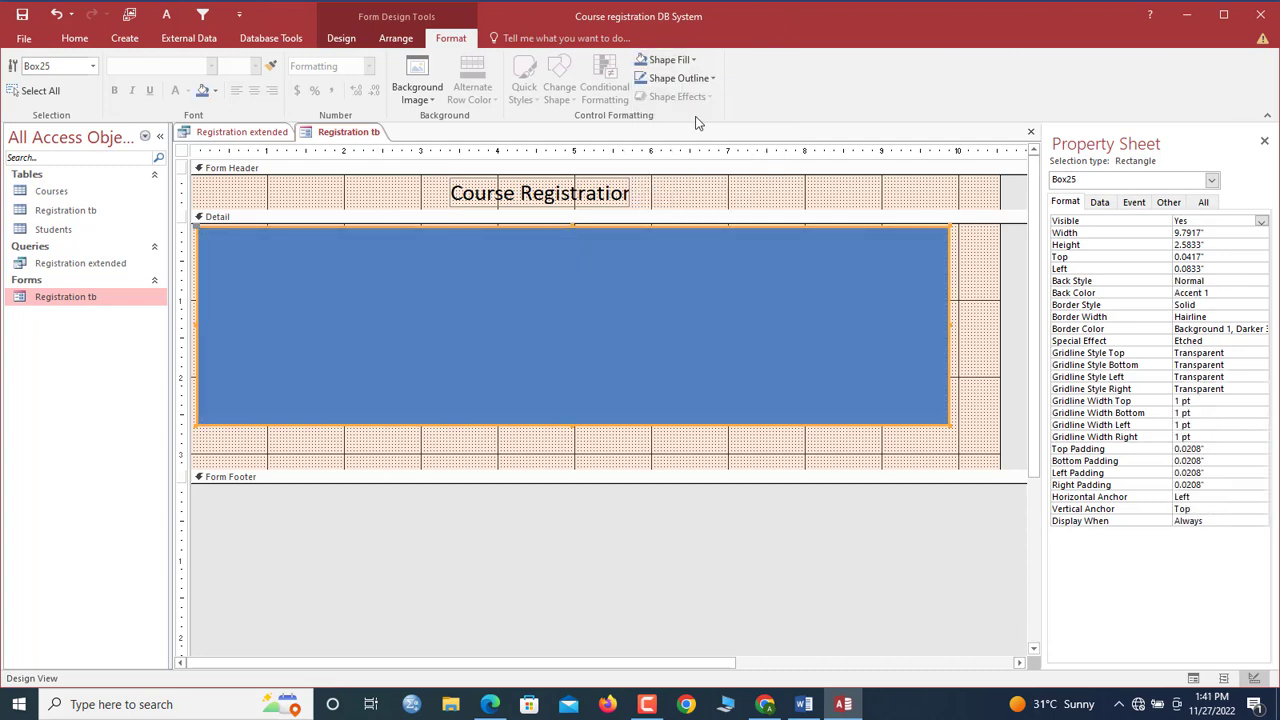
# Step: Send the blue rectangle behind the form fields
pyautogui.rightClick(555, 263)
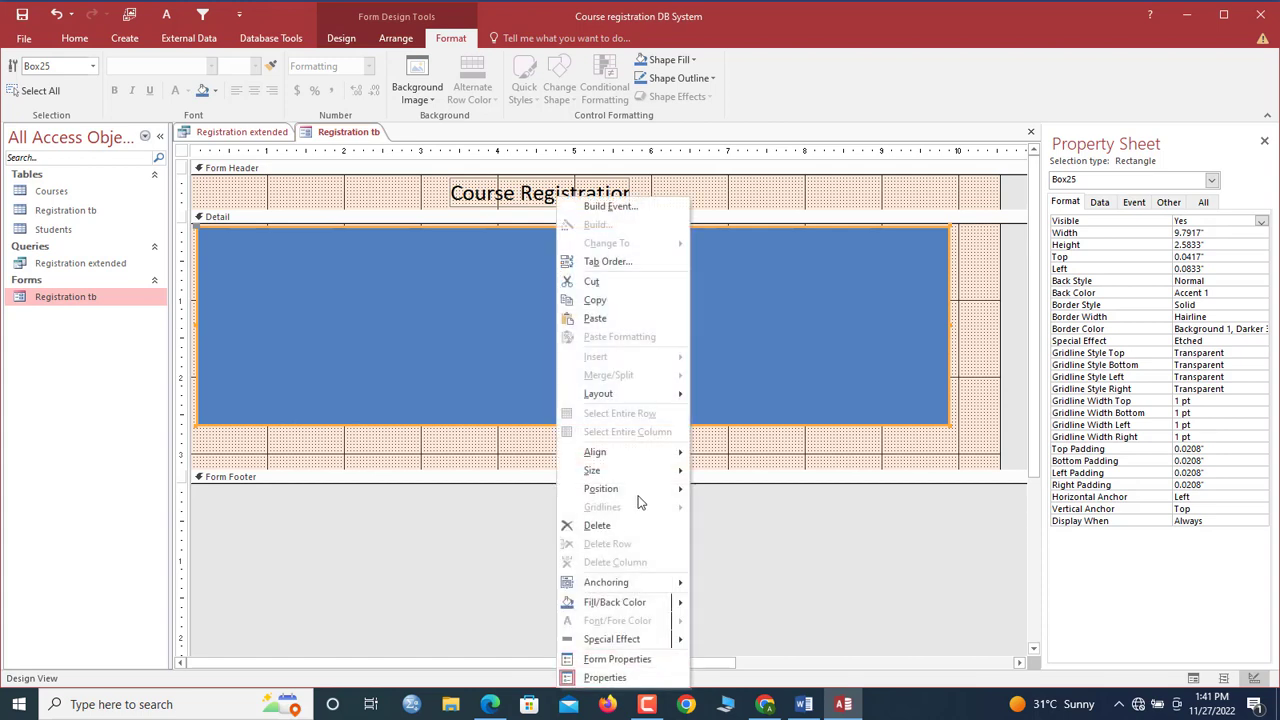
pyautogui.moveTo(636, 484)
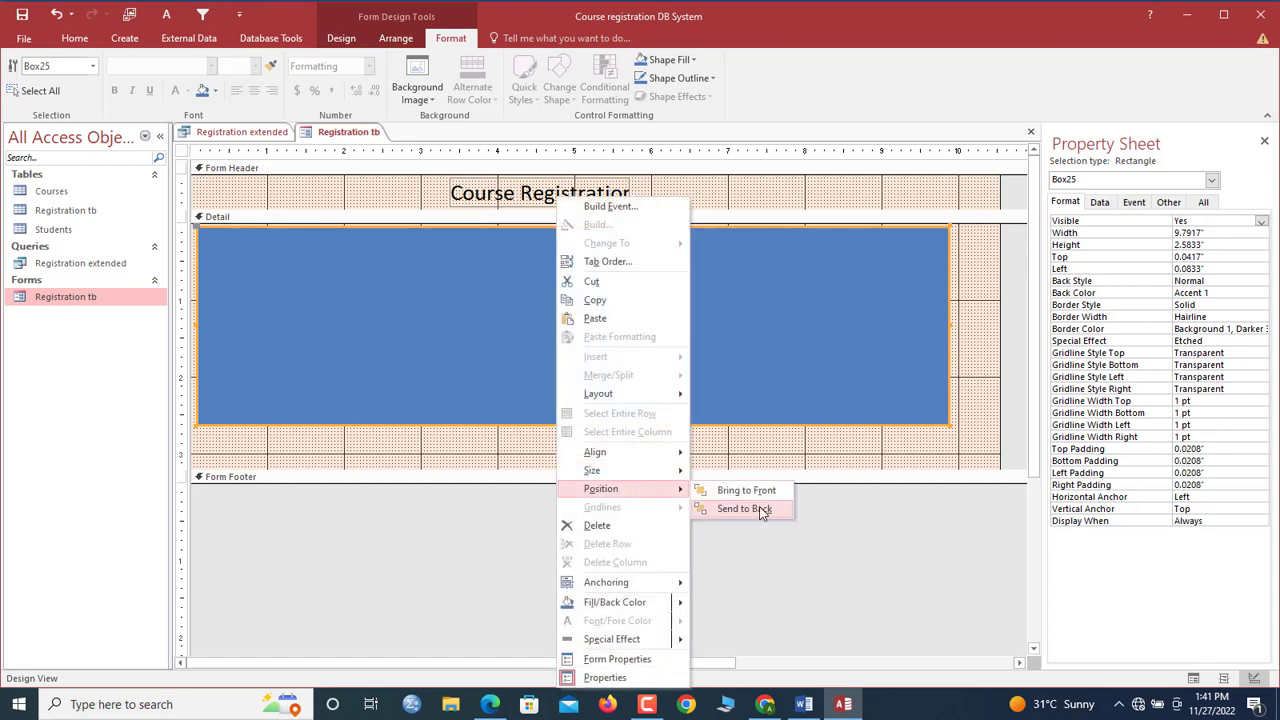
pyautogui.click(745, 509)
pyautogui.click(636, 452)
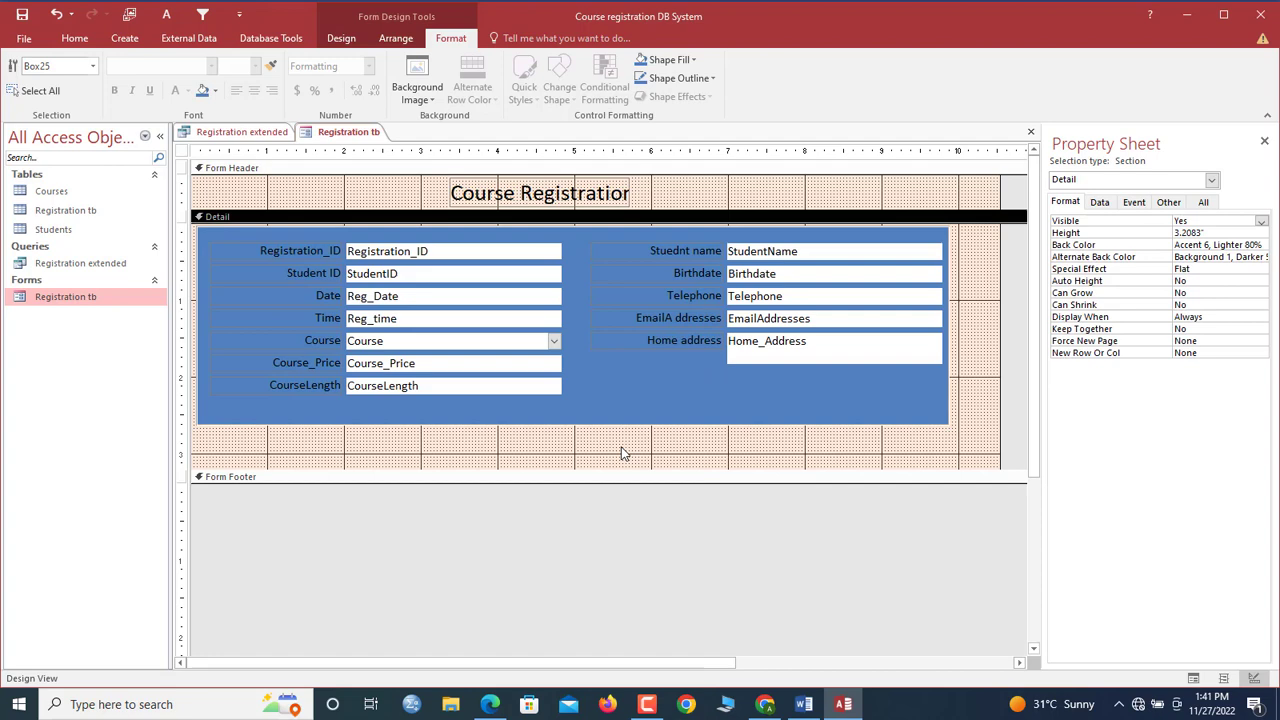
# Step: Select all twelve field labels, from Registration_ID to Studednt name, and make their text White (Background 1)
pyautogui.click(302, 387)
pyautogui.keyDown('shift'); pyautogui.click(297, 364); pyautogui.keyUp('shift')
pyautogui.keyDown('shift'); pyautogui.click(288, 340); pyautogui.keyUp('shift')
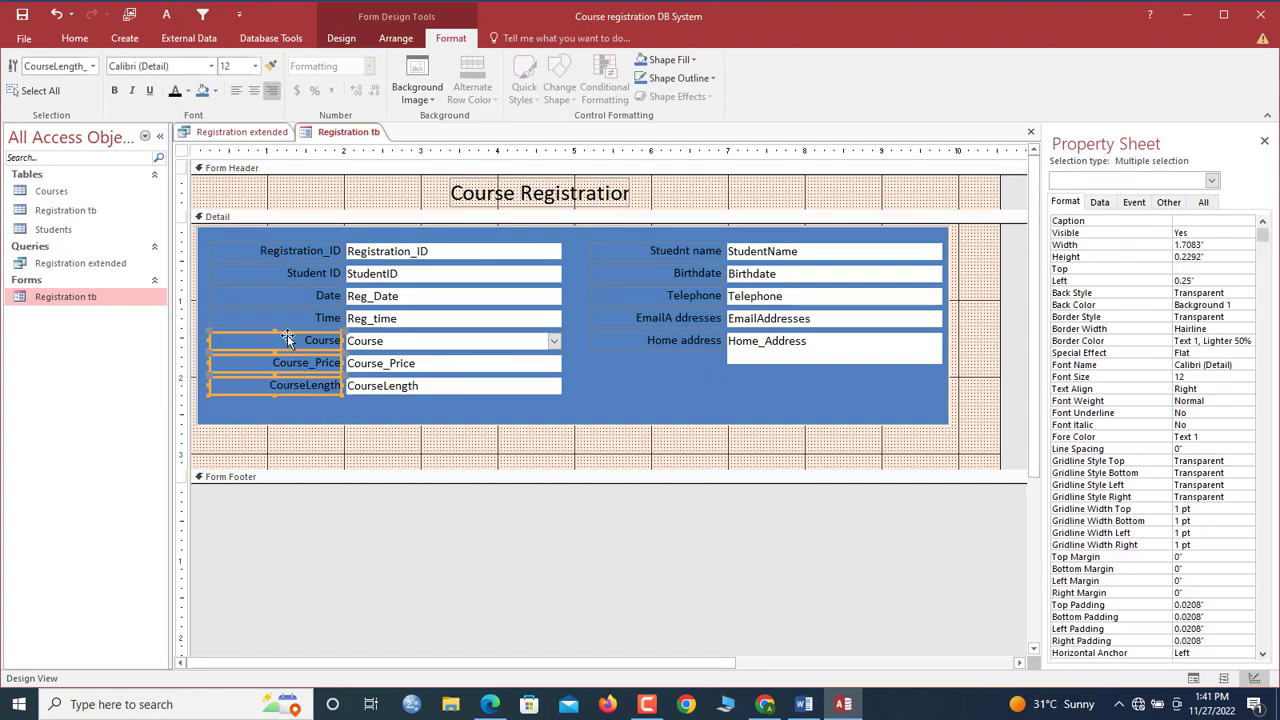
pyautogui.keyDown('shift'); pyautogui.click(282, 316); pyautogui.keyUp('shift')
pyautogui.keyDown('shift'); pyautogui.click(277, 294); pyautogui.keyUp('shift')
pyautogui.keyDown('shift'); pyautogui.click(274, 271); pyautogui.keyUp('shift')
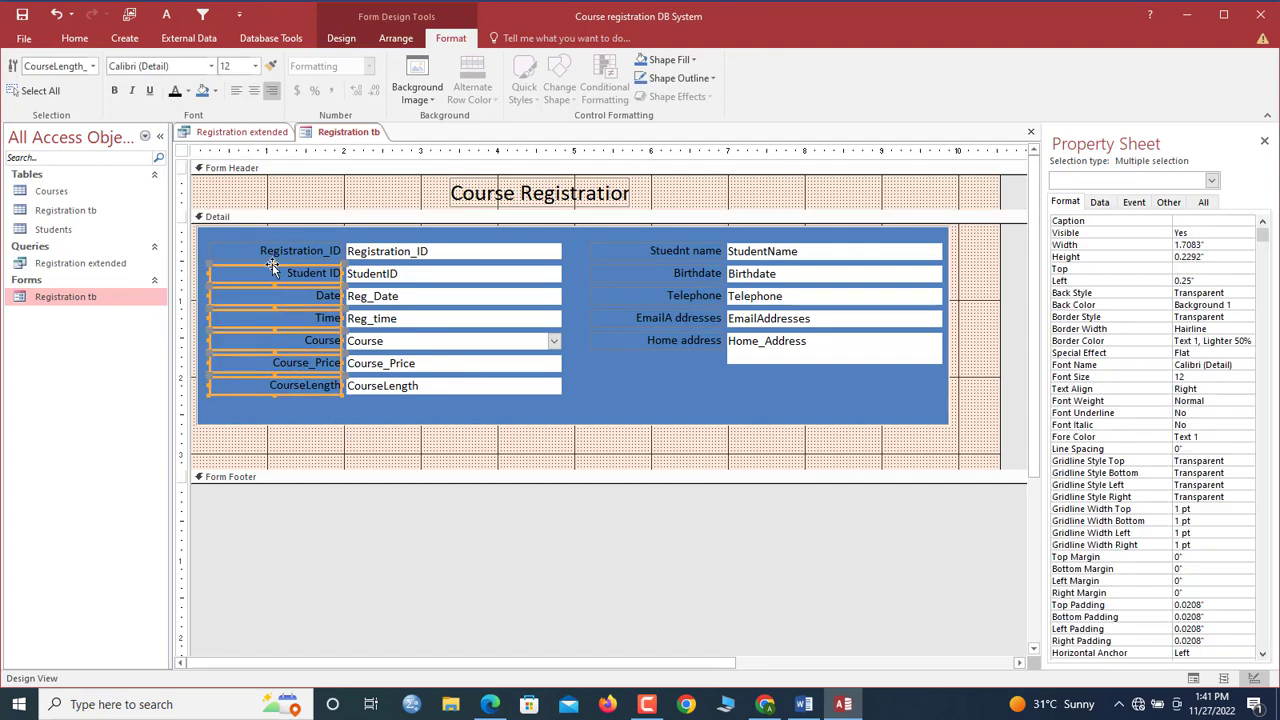
pyautogui.keyDown('shift'); pyautogui.click(270, 251); pyautogui.keyUp('shift')
pyautogui.keyDown('shift'); pyautogui.click(691, 321); pyautogui.keyUp('shift')
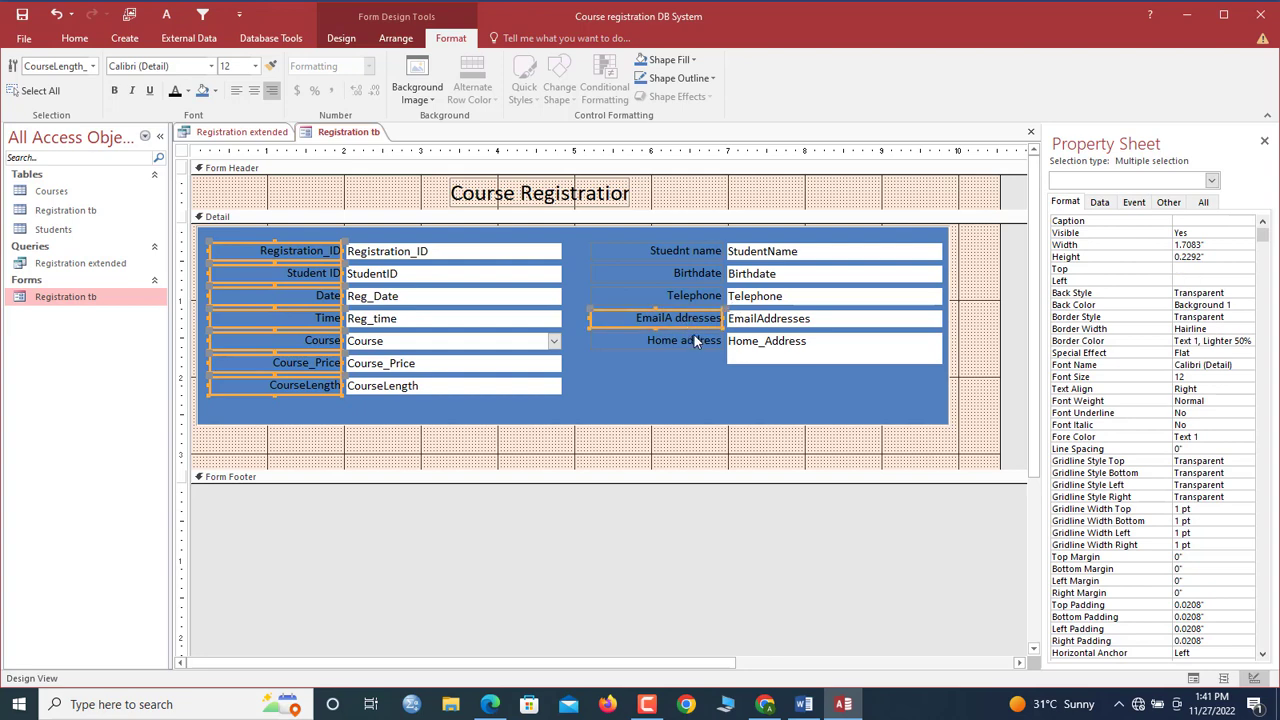
pyautogui.keyDown('shift'); pyautogui.click(694, 337); pyautogui.keyUp('shift')
pyautogui.keyDown('shift'); pyautogui.click(679, 302); pyautogui.keyUp('shift')
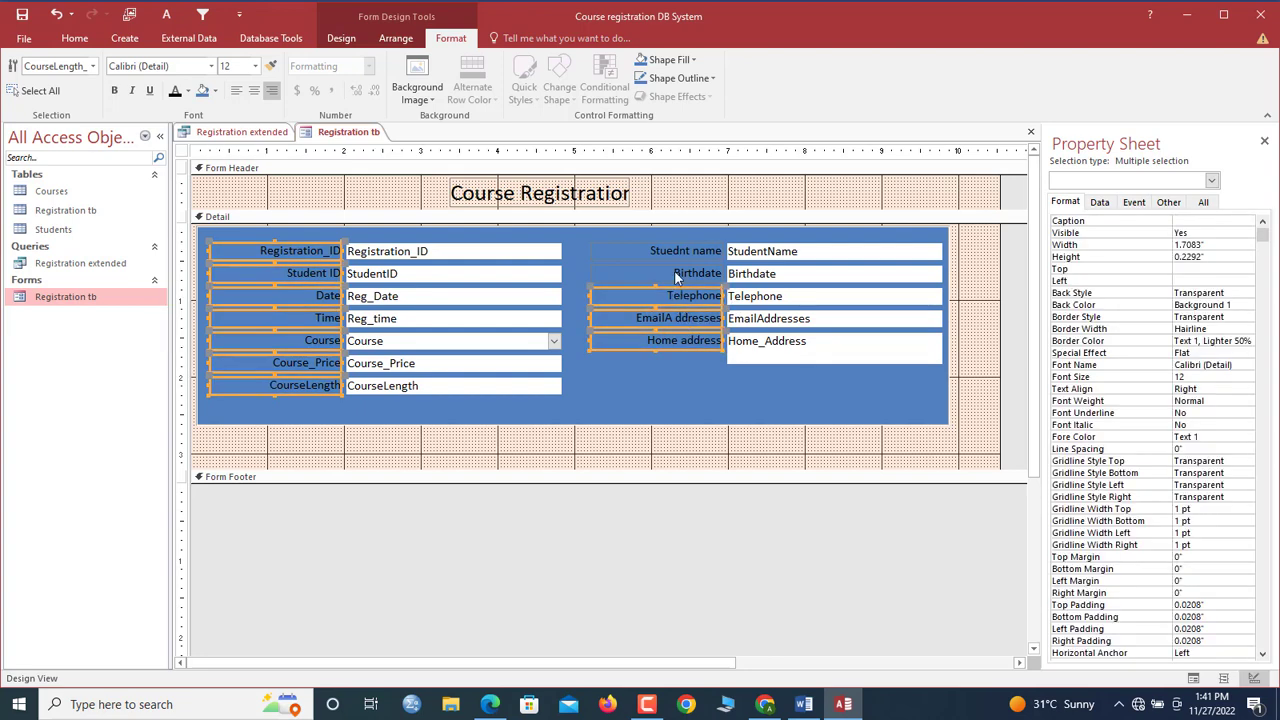
pyautogui.keyDown('shift'); pyautogui.click(674, 271); pyautogui.keyUp('shift')
pyautogui.keyDown('shift'); pyautogui.click(664, 250); pyautogui.keyUp('shift')
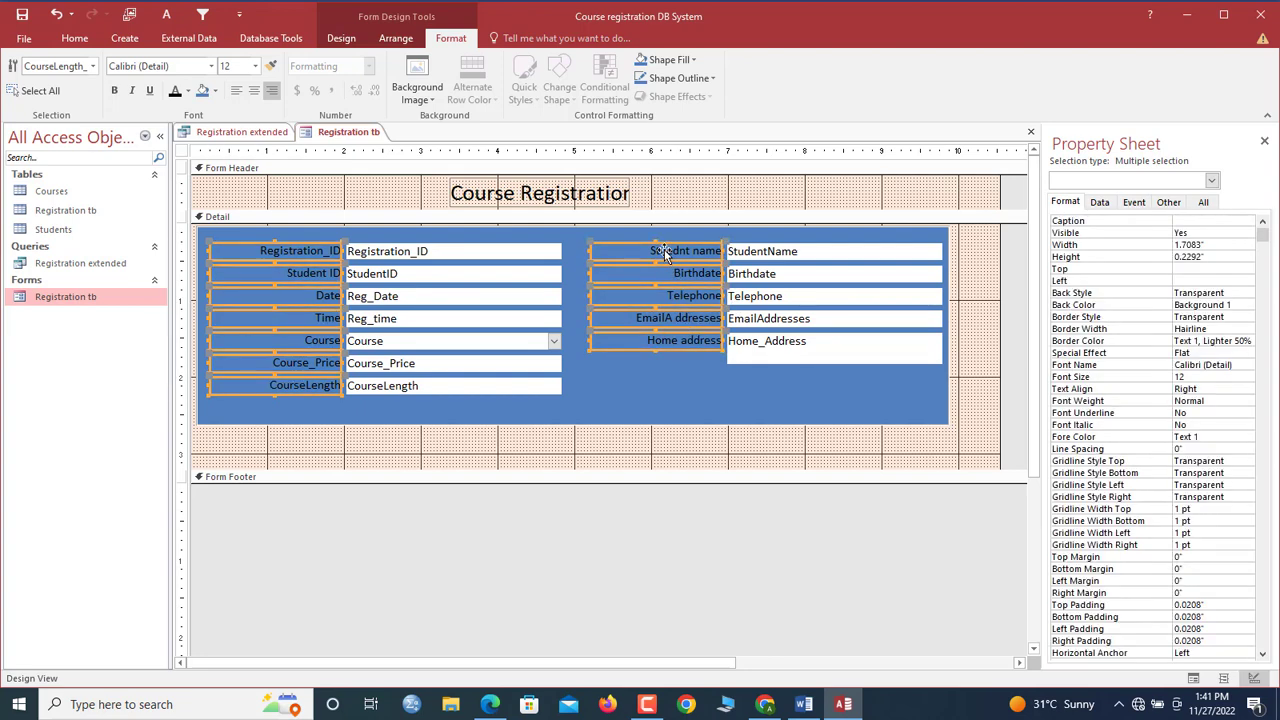
pyautogui.click(187, 91)
pyautogui.click(177, 147)
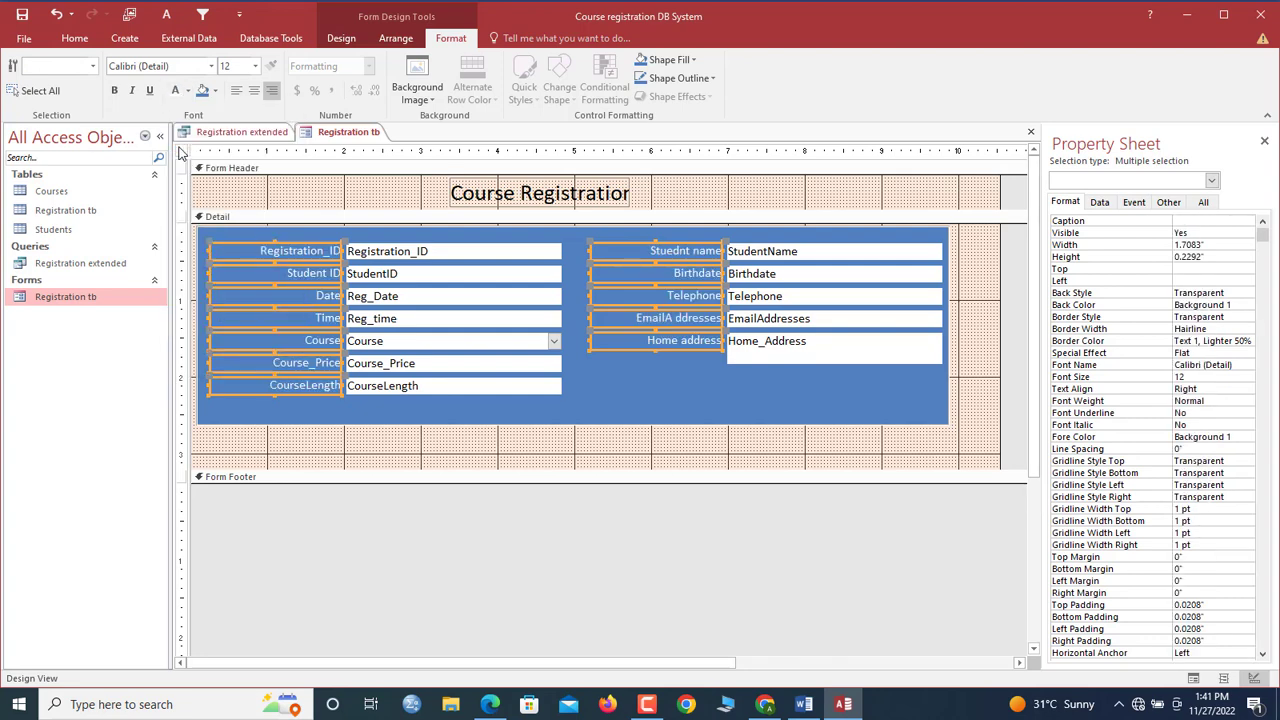
pyautogui.click(506, 420)
pyautogui.click(697, 78)
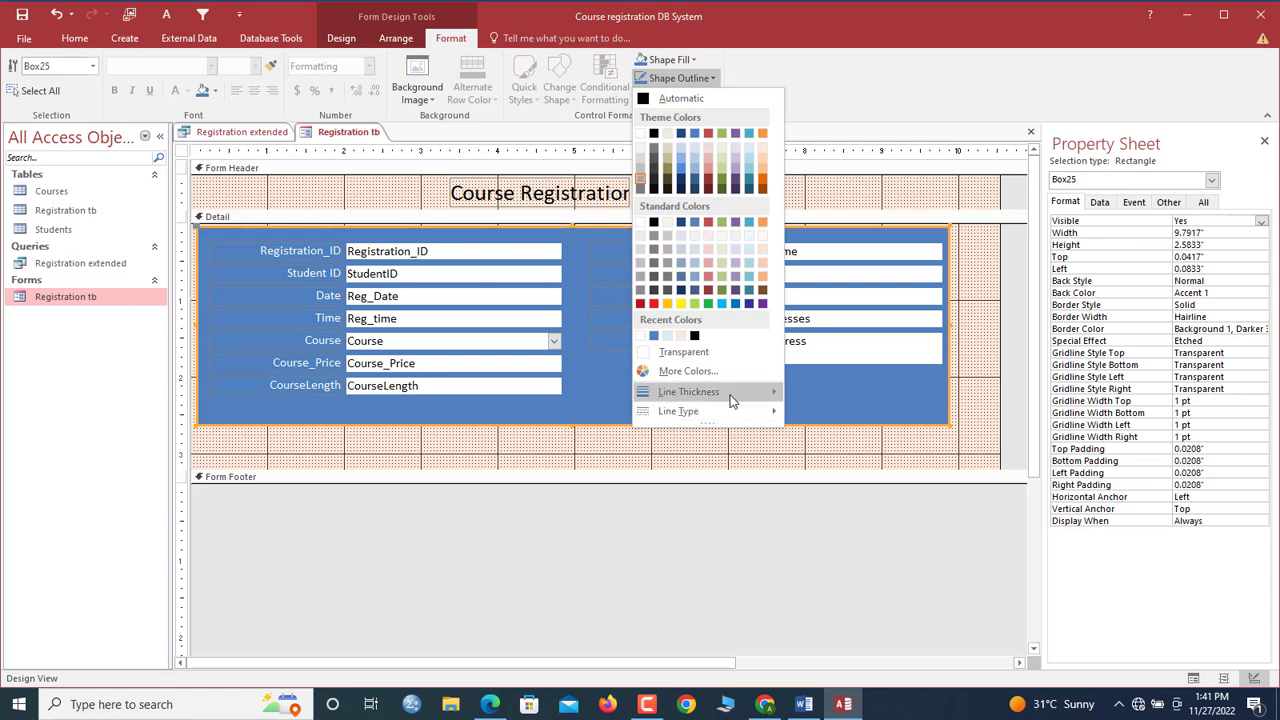
# Step: Give the blue rectangle a 3 pt white outline
pyautogui.moveTo(745, 393)
pyautogui.click(798, 424)
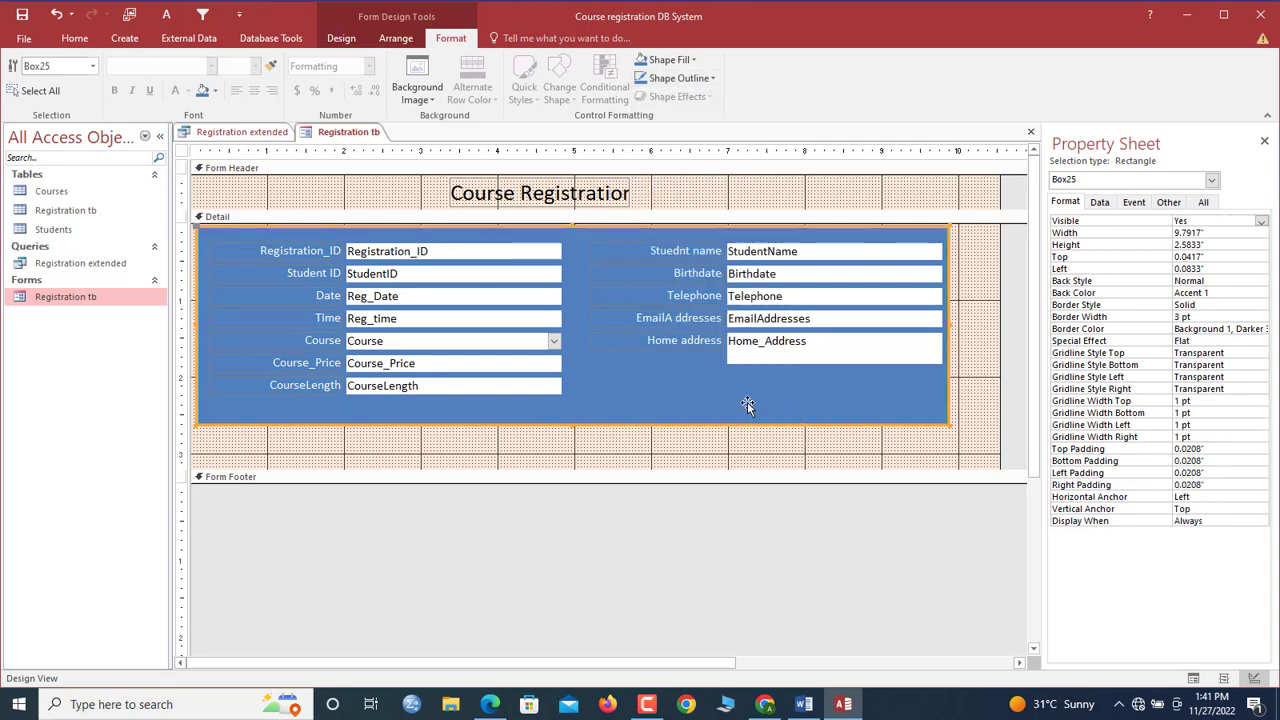
pyautogui.click(688, 80)
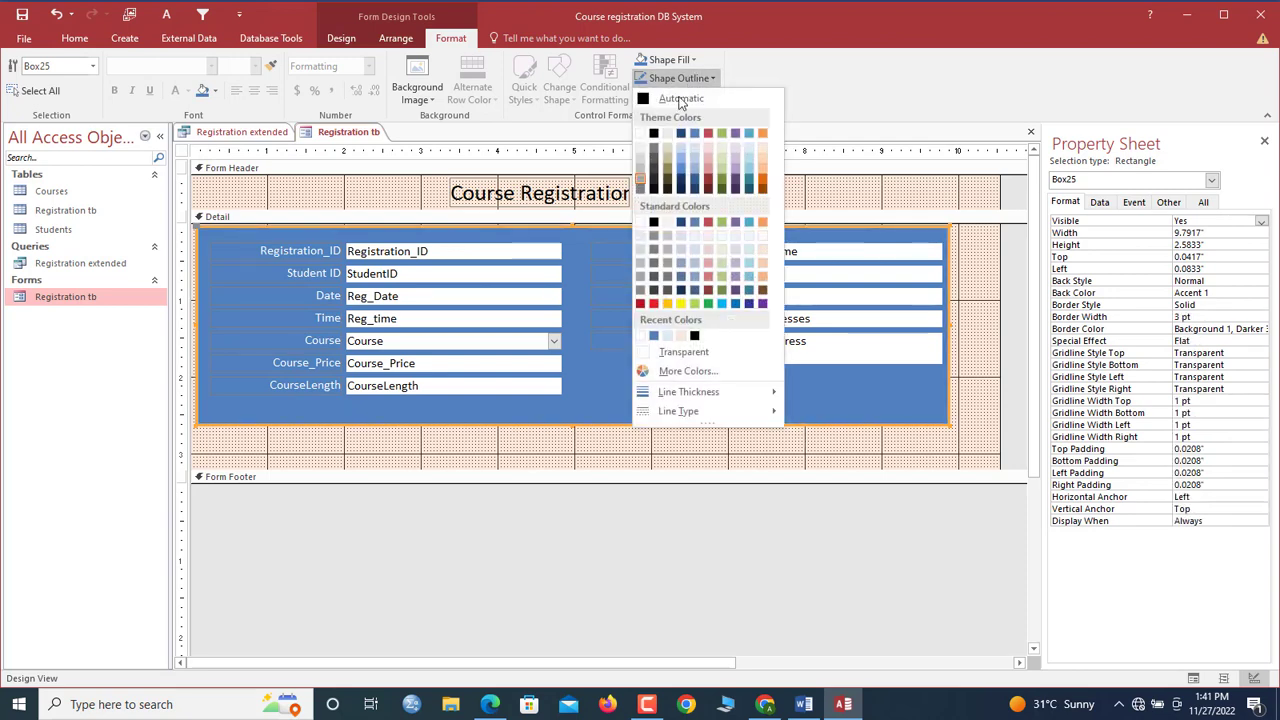
pyautogui.click(643, 135)
# Step: Preview the styled Course registration pop-up, then switch back to Design View
pyautogui.rightClick(348, 133)
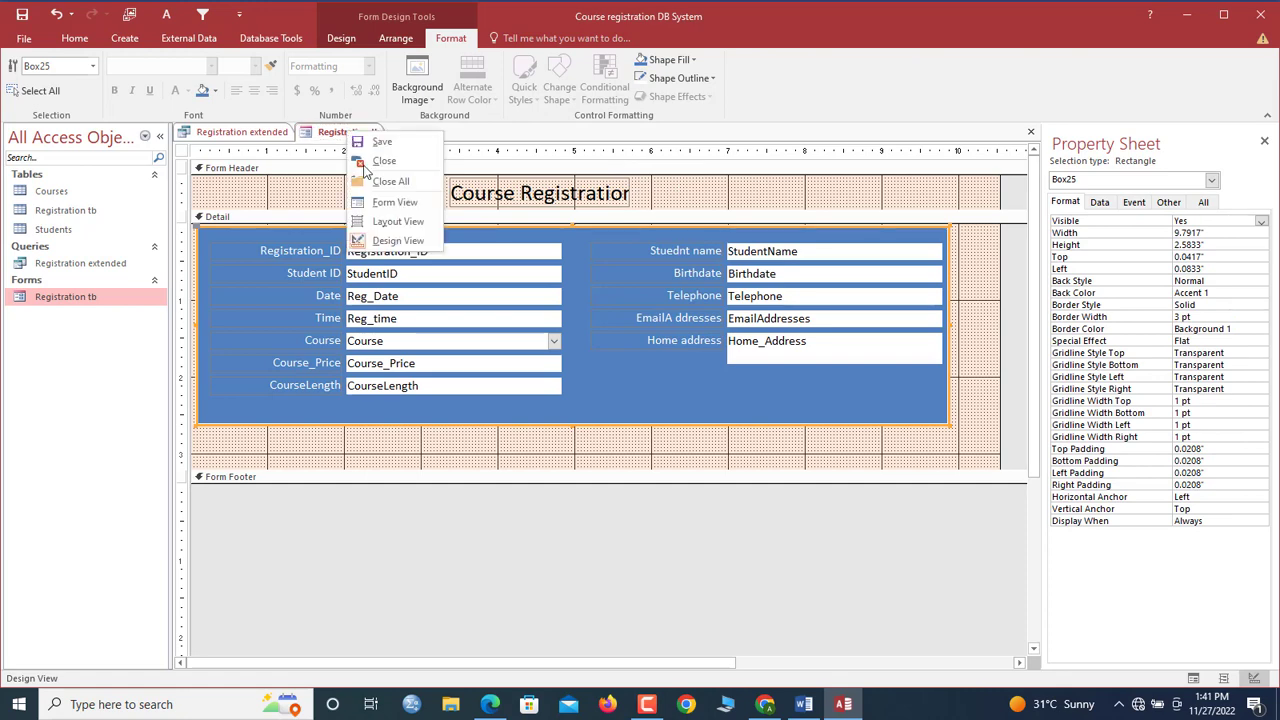
pyautogui.click(395, 202)
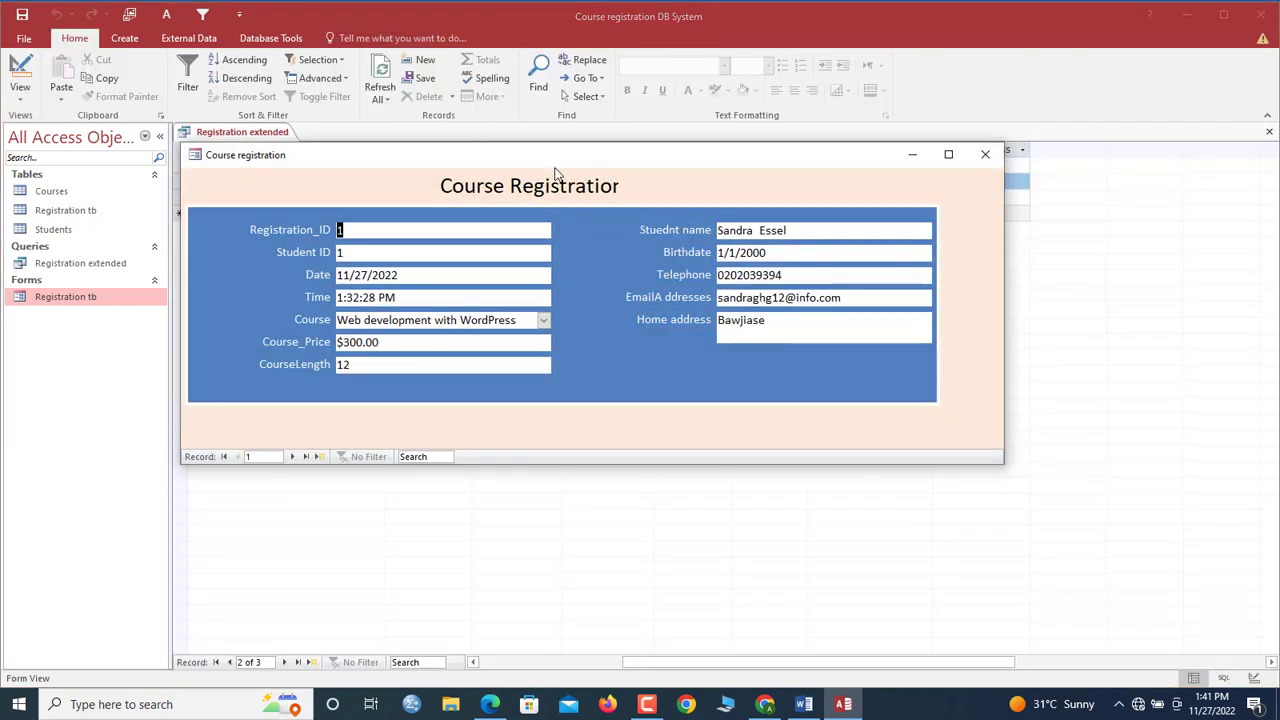
pyautogui.moveTo(554, 161); pyautogui.dragTo(688, 142)
pyautogui.rightClick(688, 142)
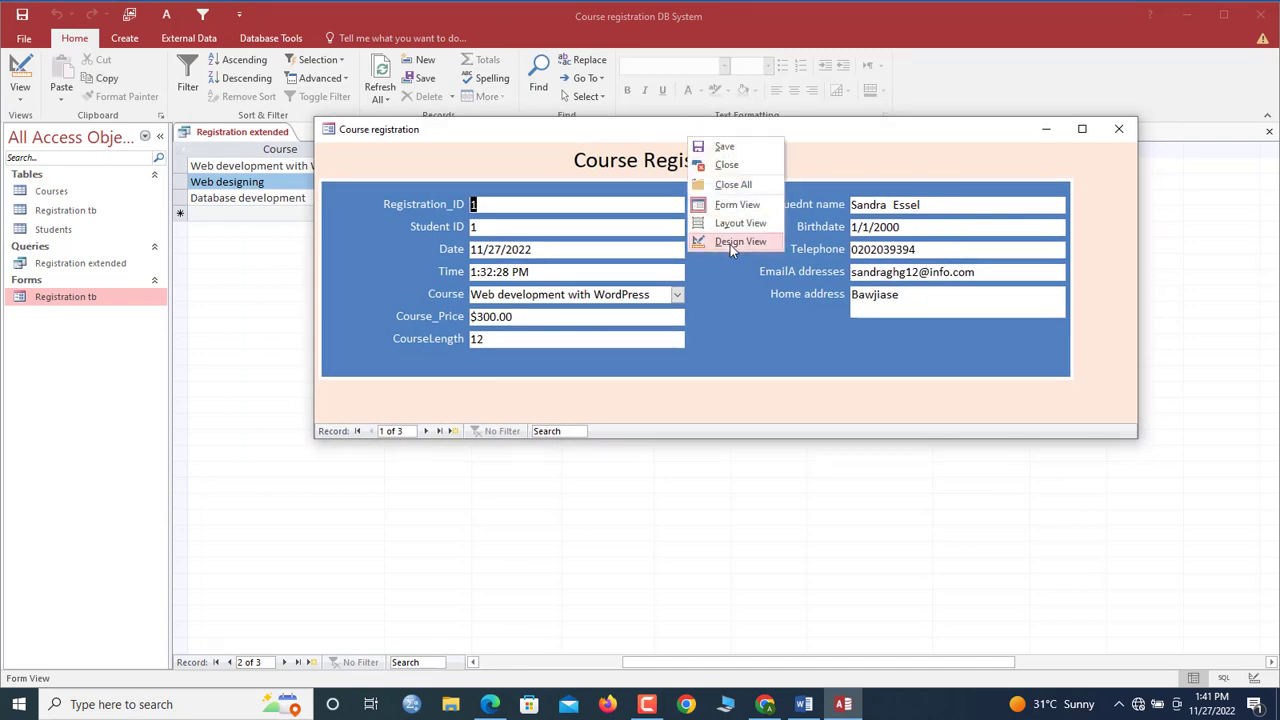
pyautogui.click(730, 244)
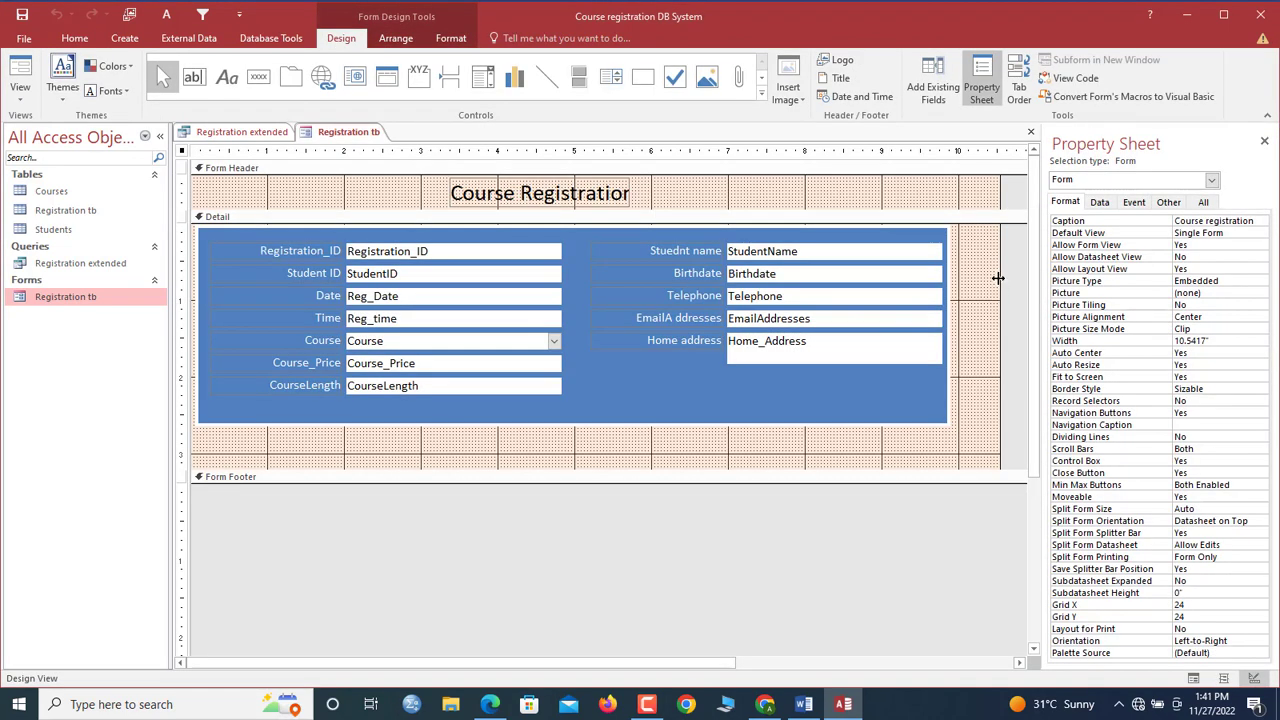
# Step: Pull the form's right edge in and stretch the Course Registration title label wider
pyautogui.moveTo(998, 278); pyautogui.dragTo(965, 275)
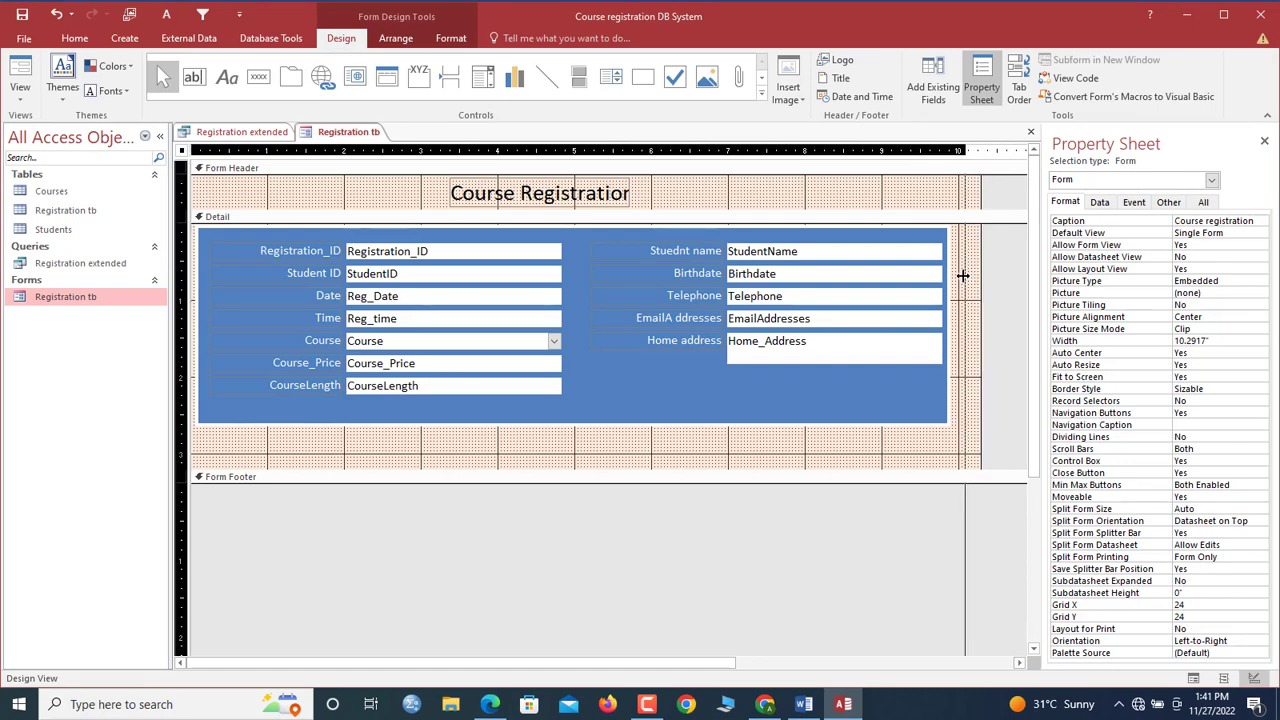
pyautogui.click(668, 468)
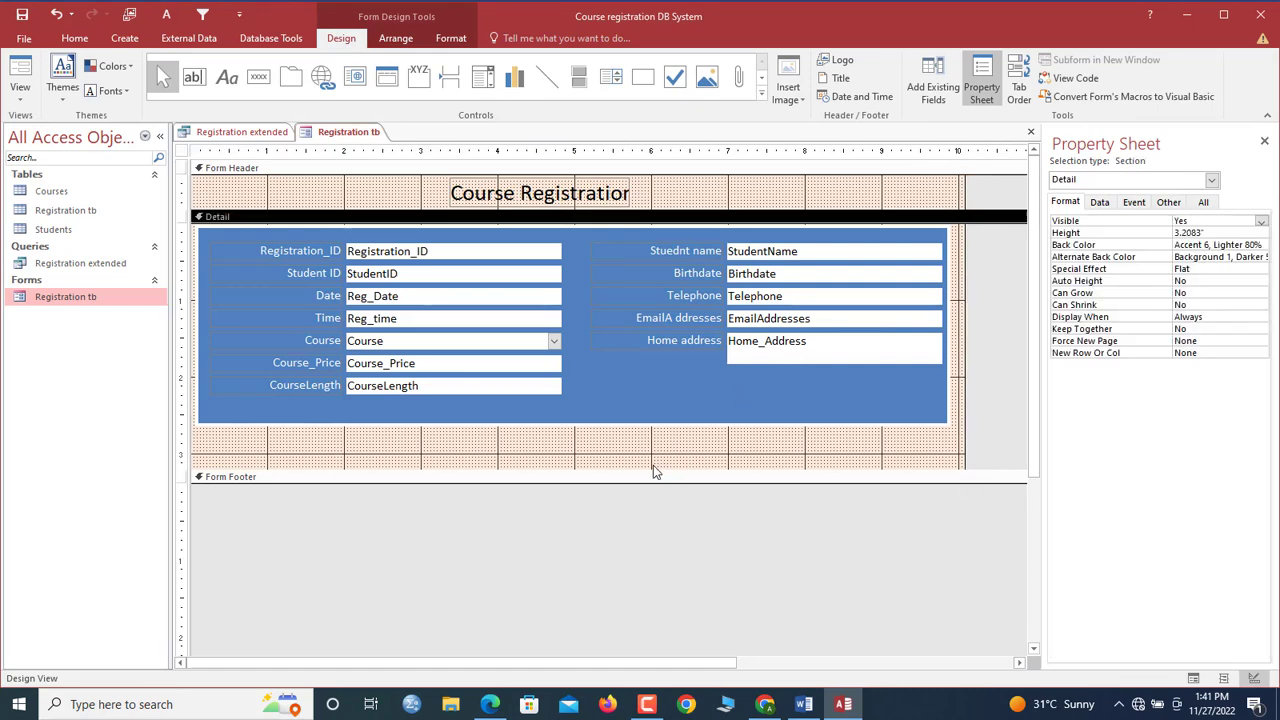
pyautogui.click(598, 195)
pyautogui.moveTo(630, 193); pyautogui.dragTo(667, 193)
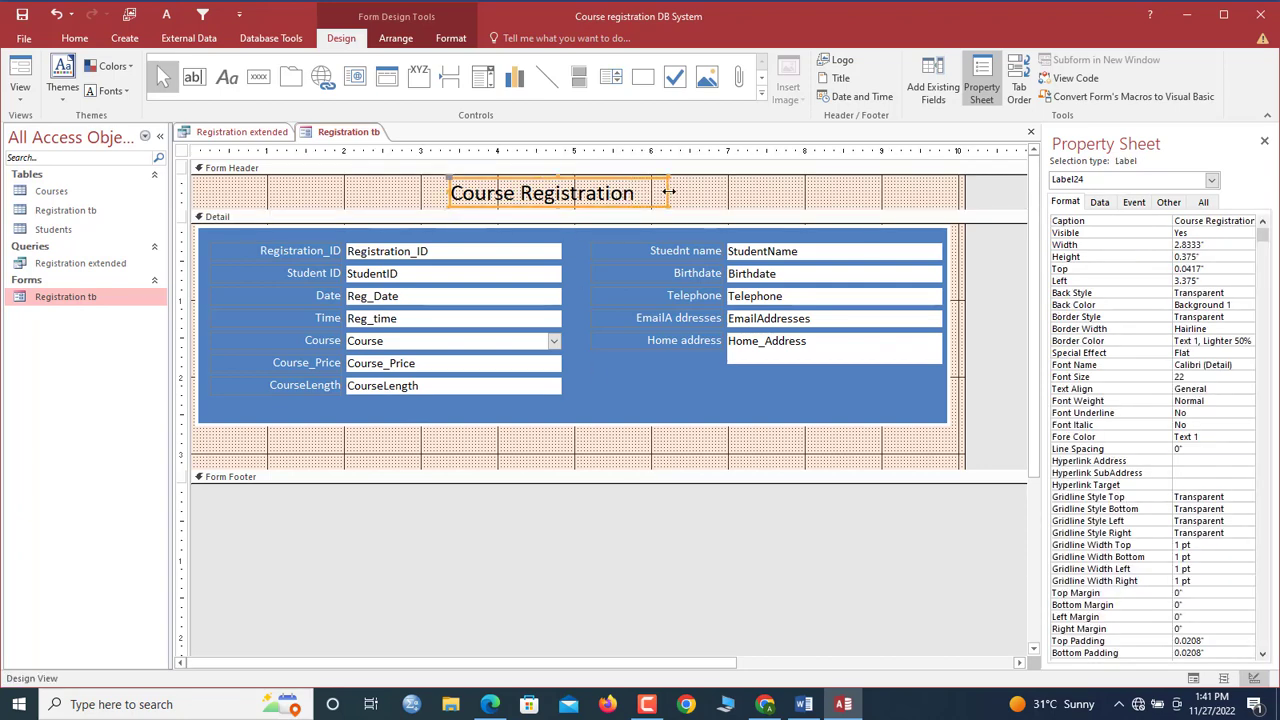
pyautogui.click(568, 446)
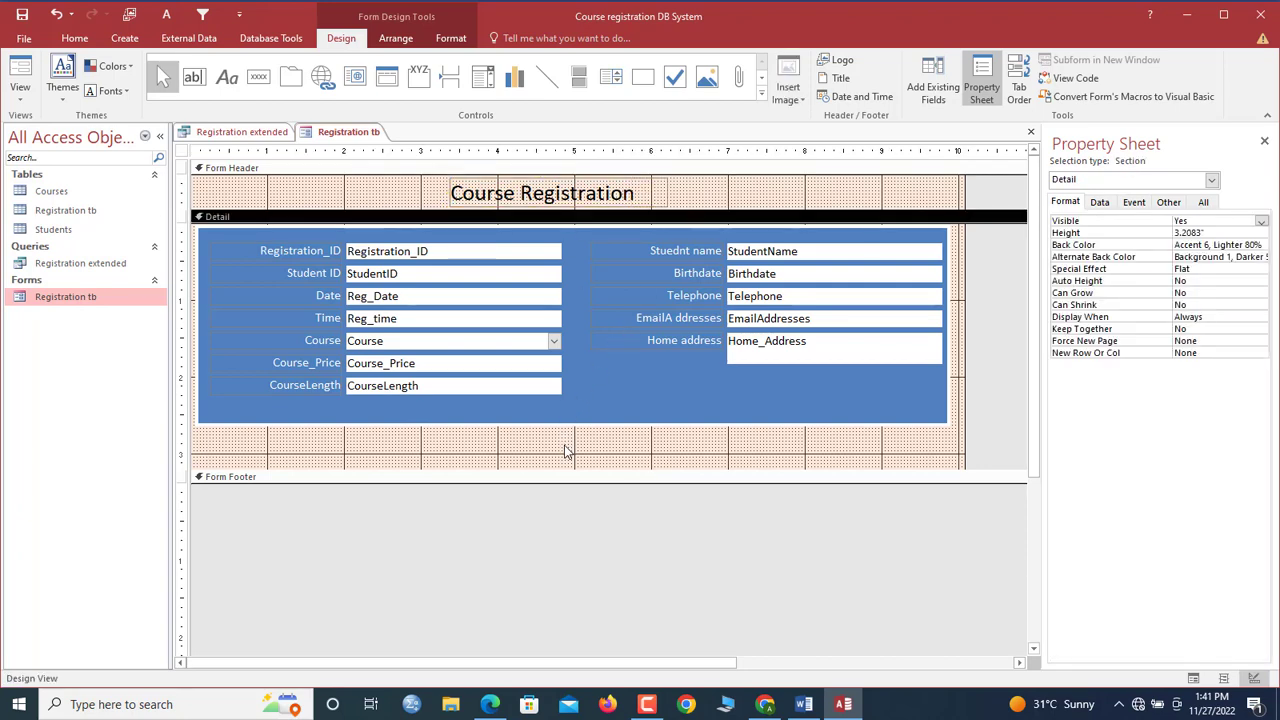
pyautogui.click(258, 77)
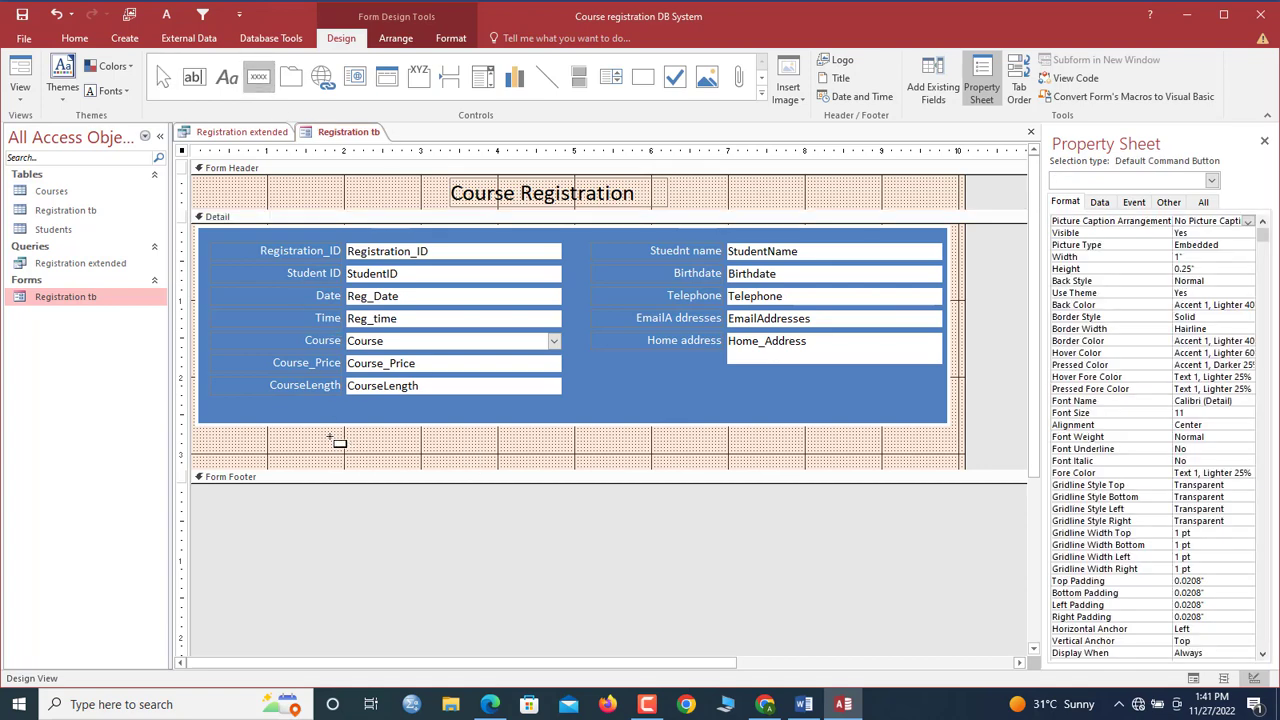
# Step: Add an Add New Record button captioned 'New' below the fields
pyautogui.moveTo(328, 434); pyautogui.dragTo(457, 464)
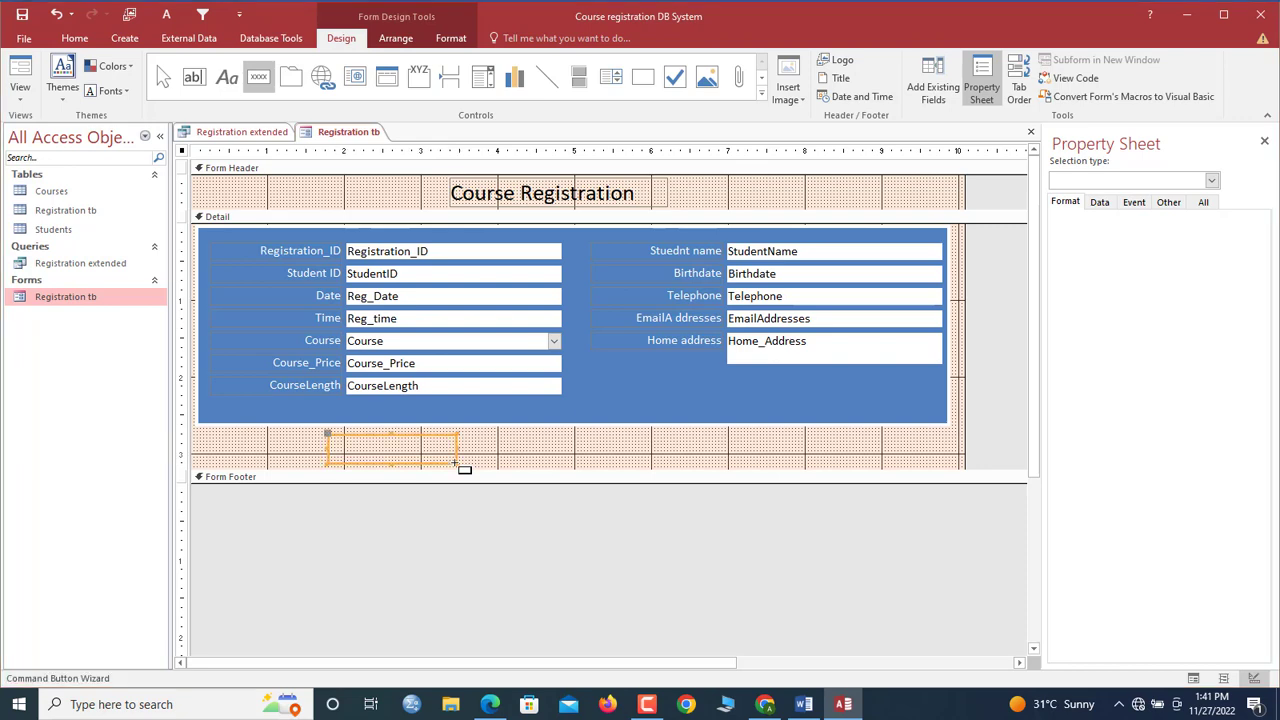
pyautogui.click(620, 272)
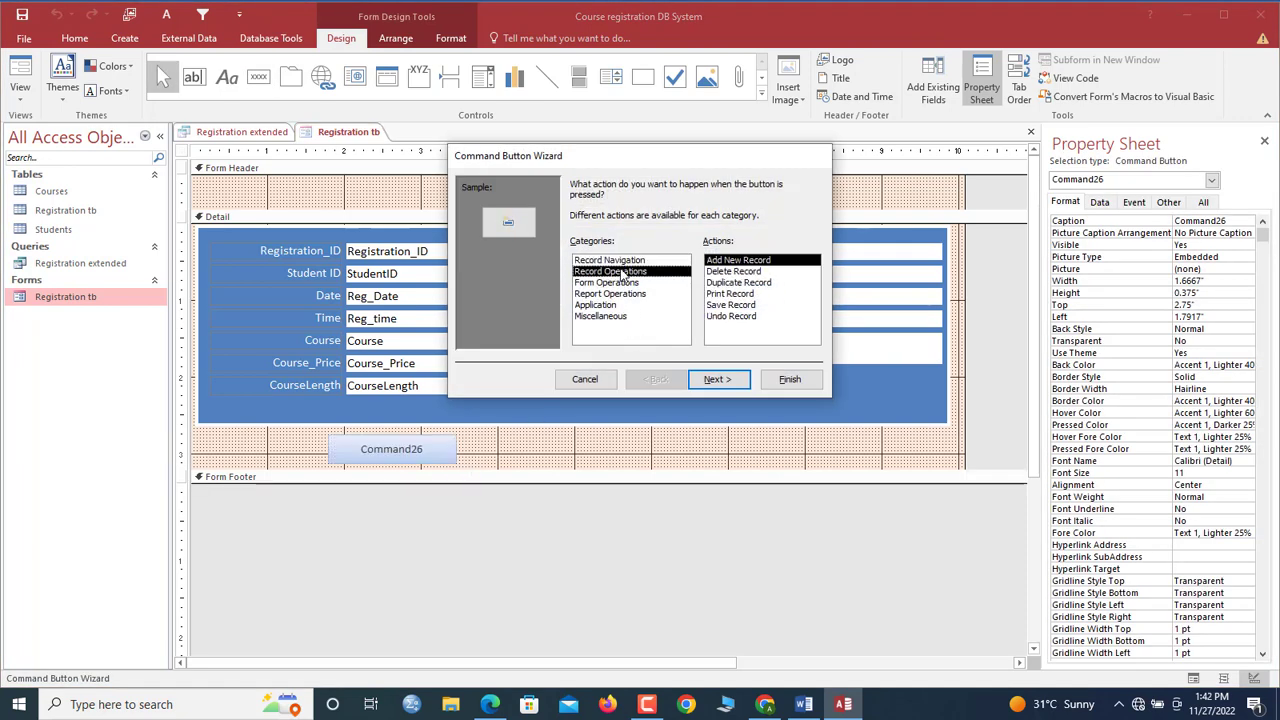
pyautogui.click(714, 379)
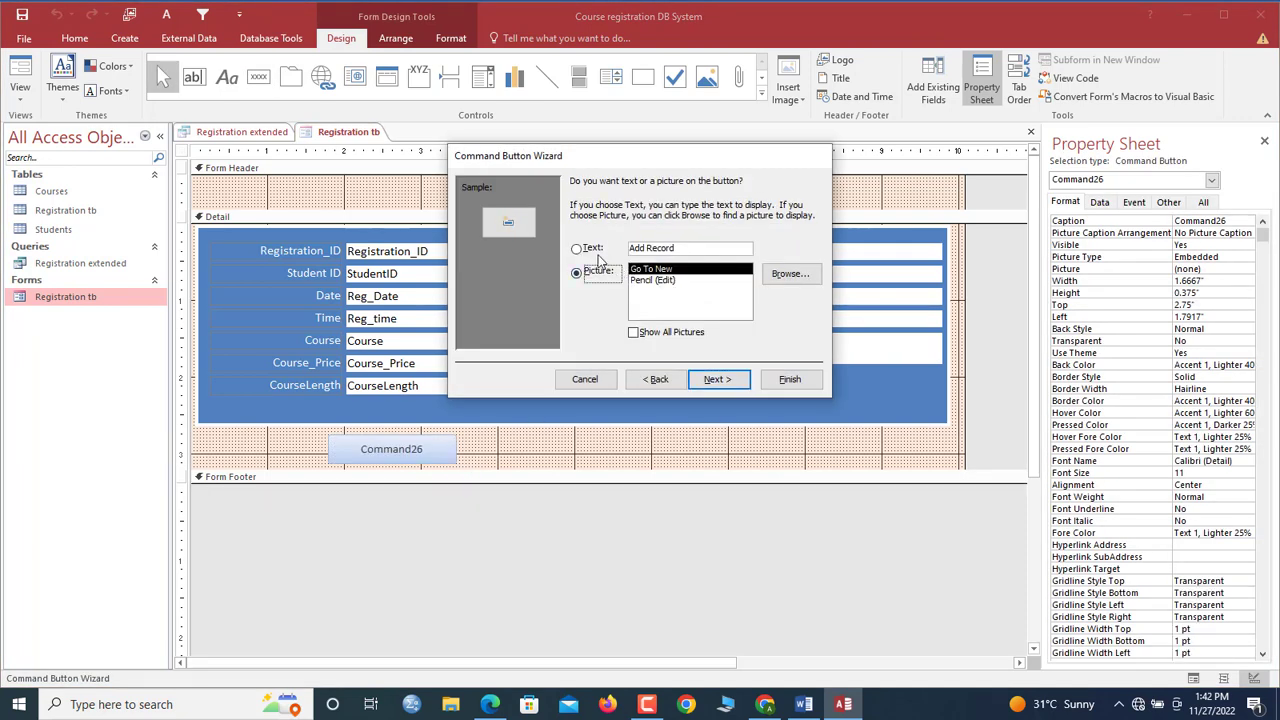
pyautogui.moveTo(686, 251); pyautogui.dragTo(587, 237)
pyautogui.write('New')
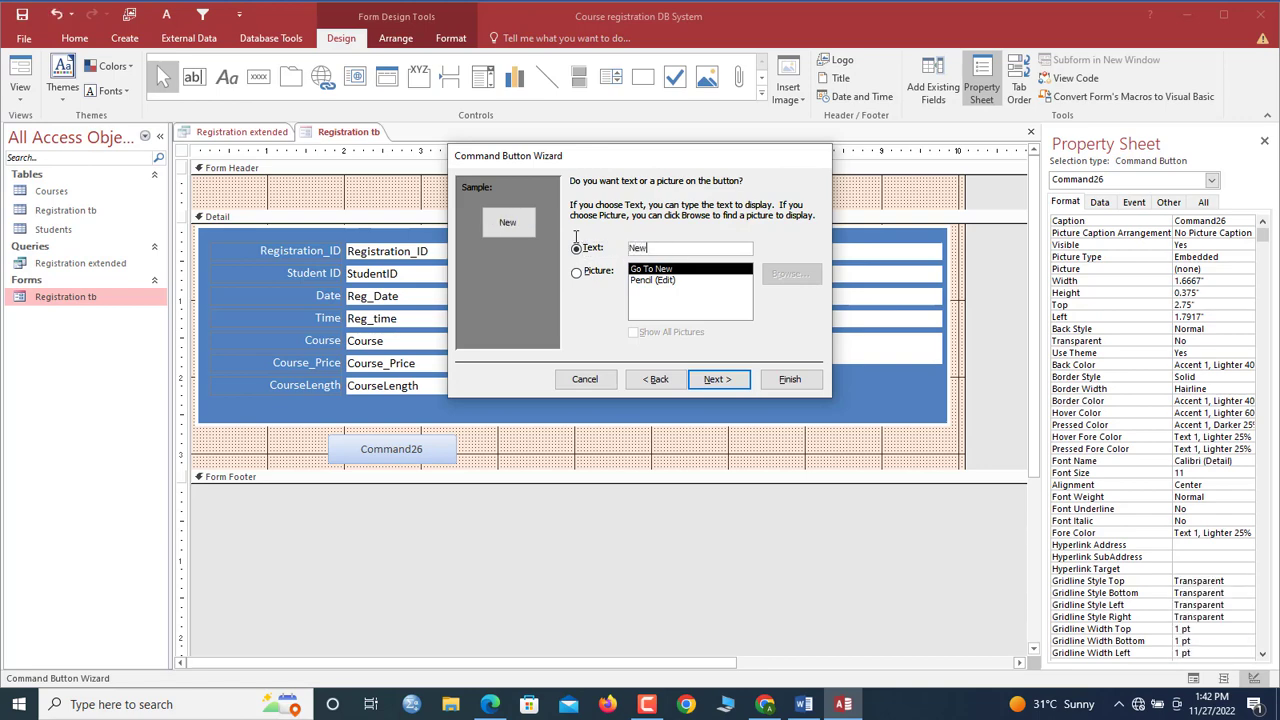
pyautogui.click(789, 379)
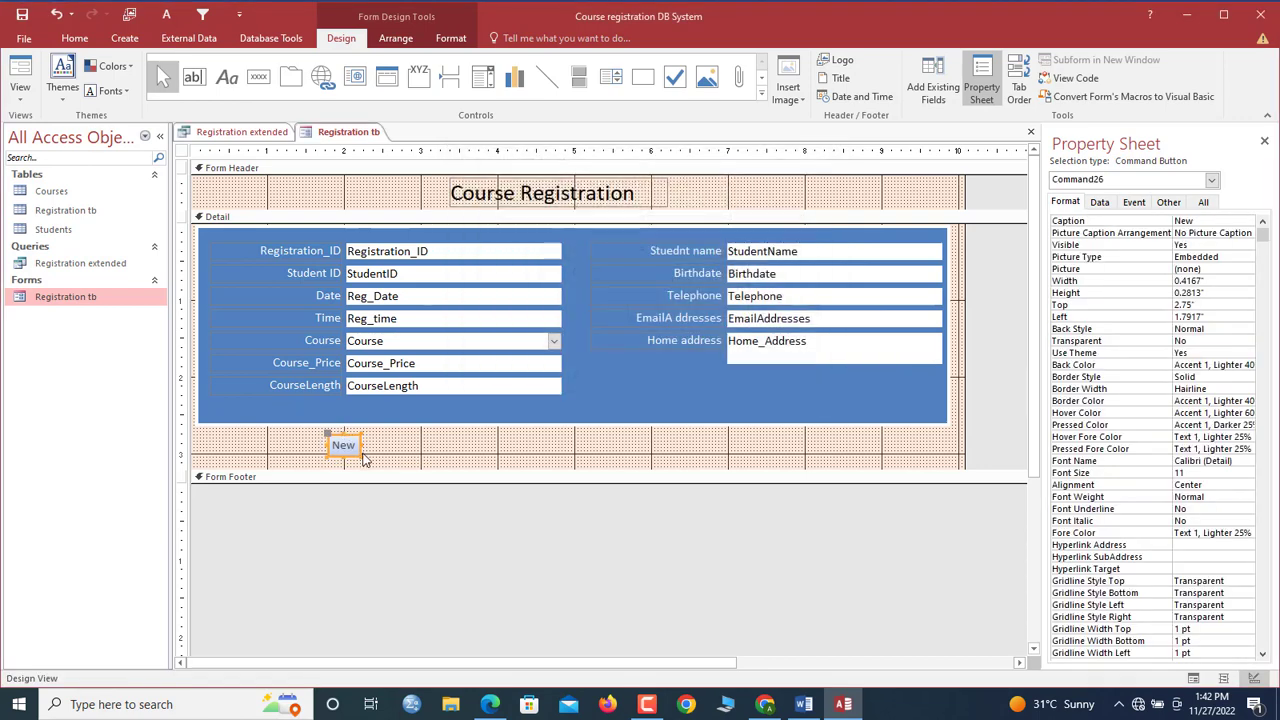
pyautogui.moveTo(360, 455); pyautogui.dragTo(424, 463)
pyautogui.click(447, 461)
# Step: Add a plain button captioned 'Save' to the right of New
pyautogui.click(258, 76)
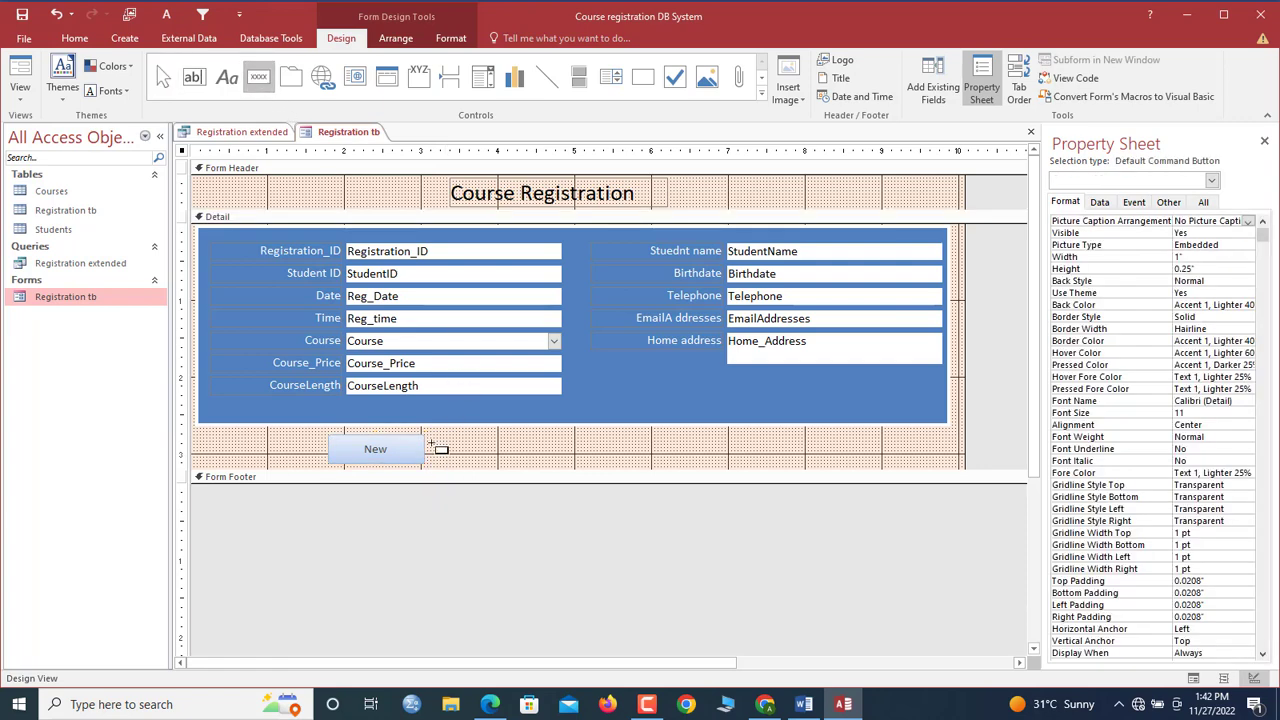
pyautogui.moveTo(434, 436); pyautogui.dragTo(522, 464)
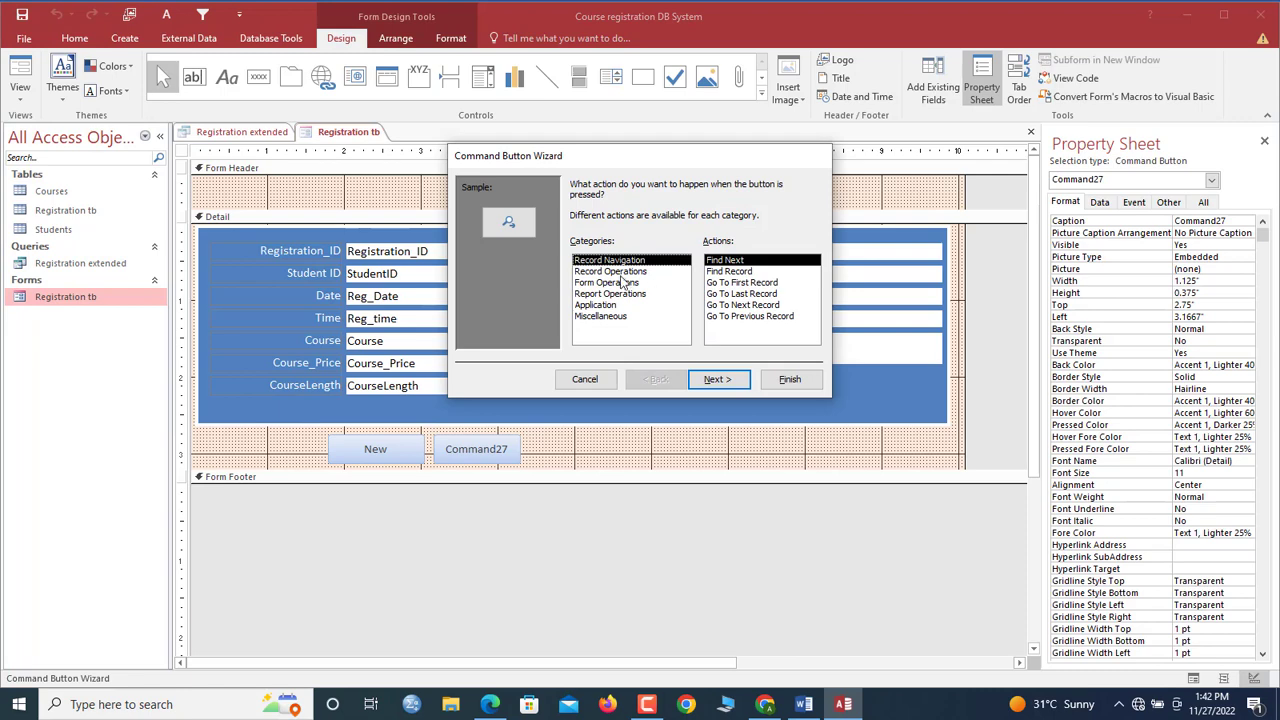
pyautogui.click(586, 378)
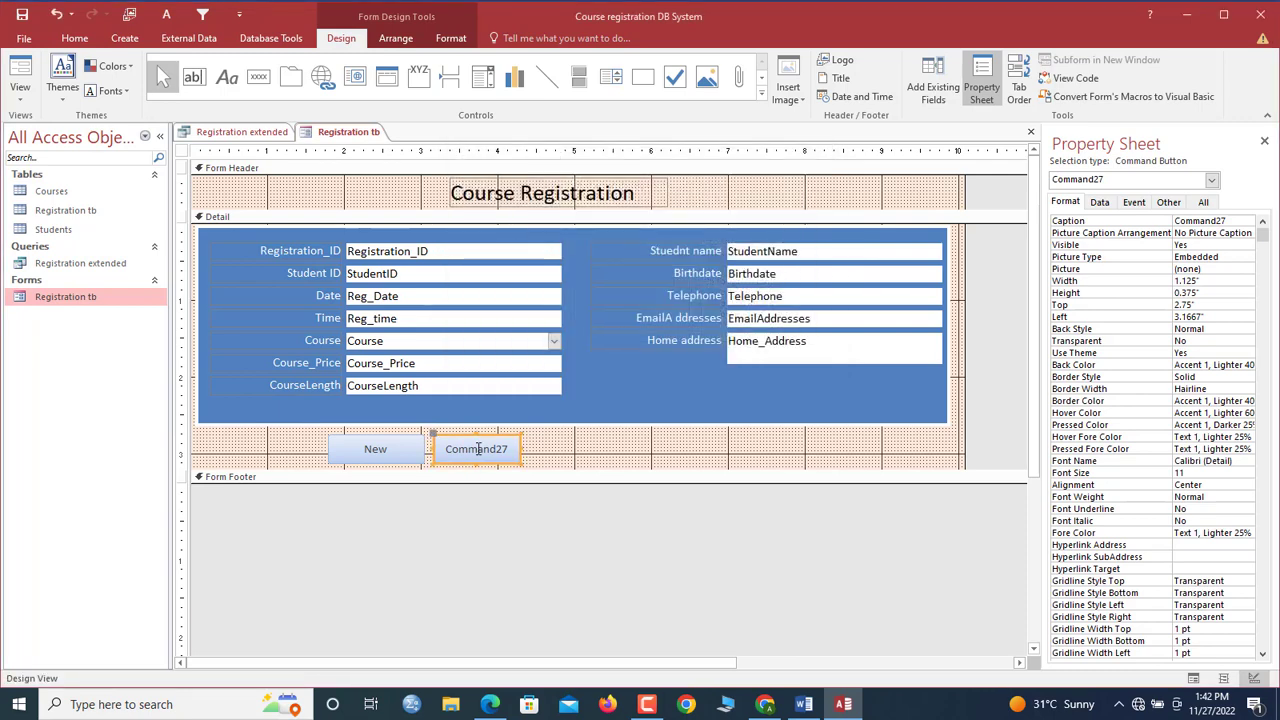
pyautogui.click(477, 448)
pyautogui.write('Sav')
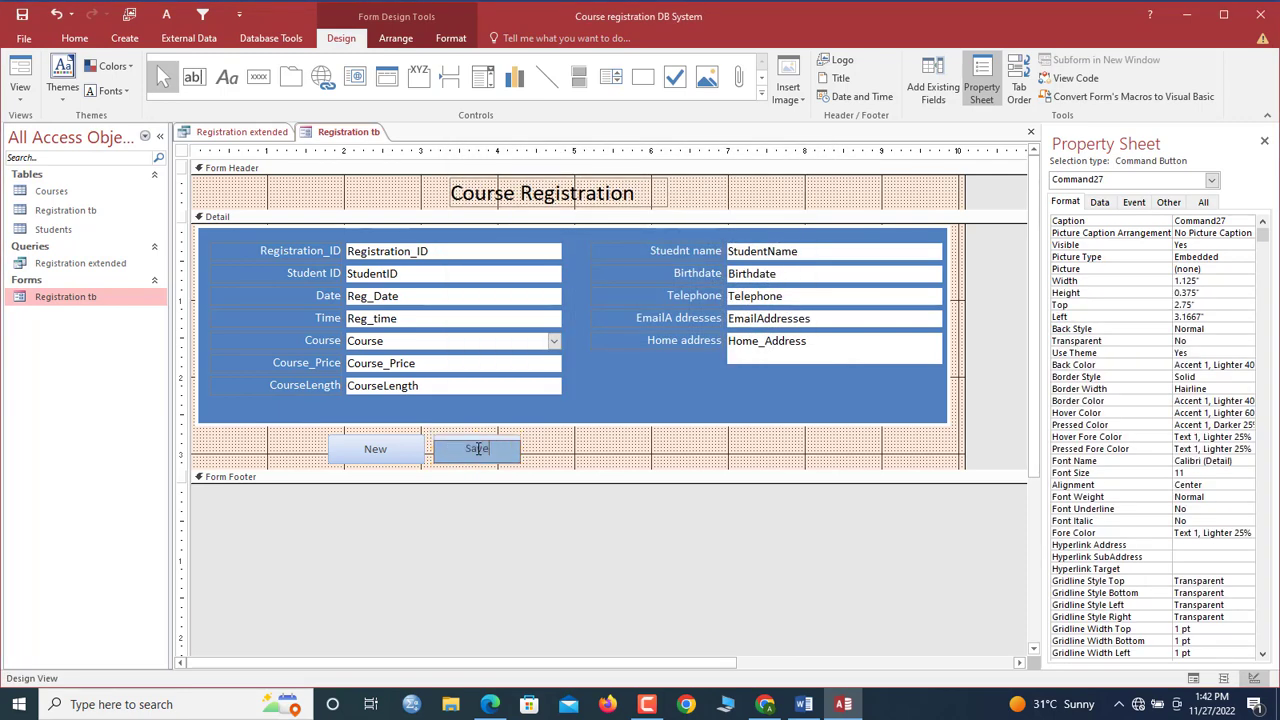
pyautogui.write('e')
pyautogui.click(563, 461)
pyautogui.click(510, 449)
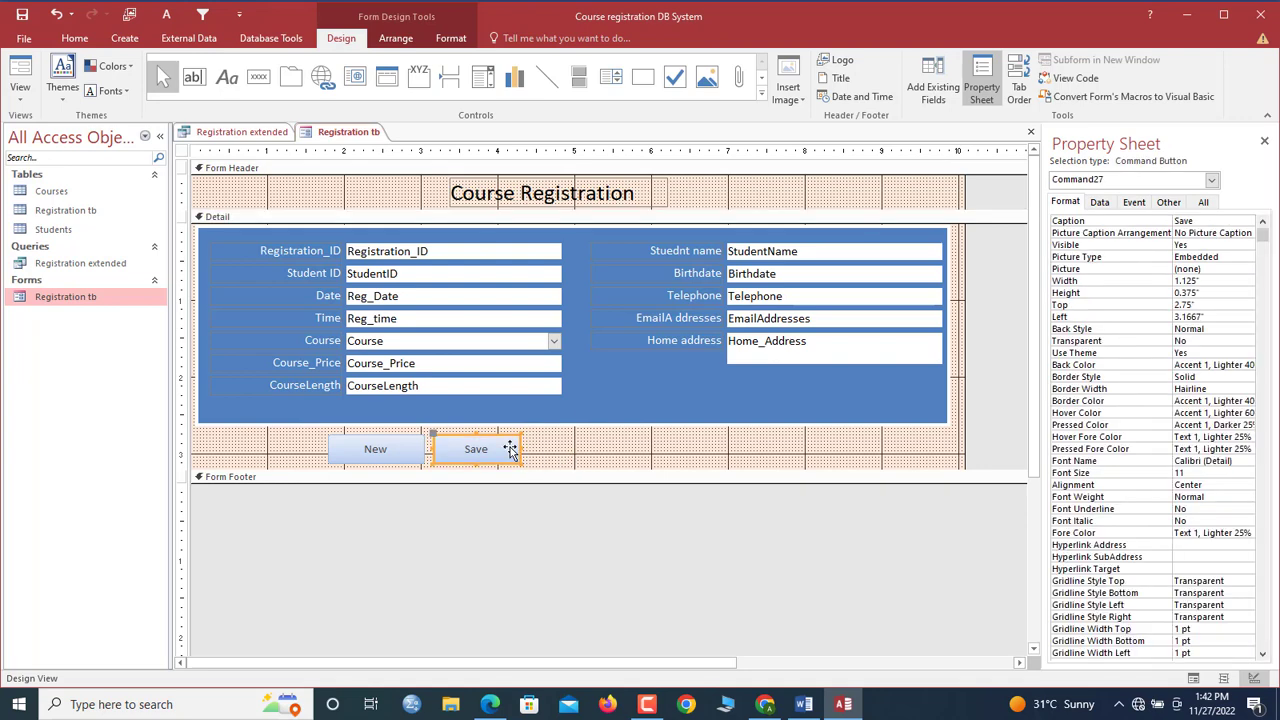
# Step: Add a Delete Record button captioned 'Delete' beside Save
pyautogui.click(260, 80)
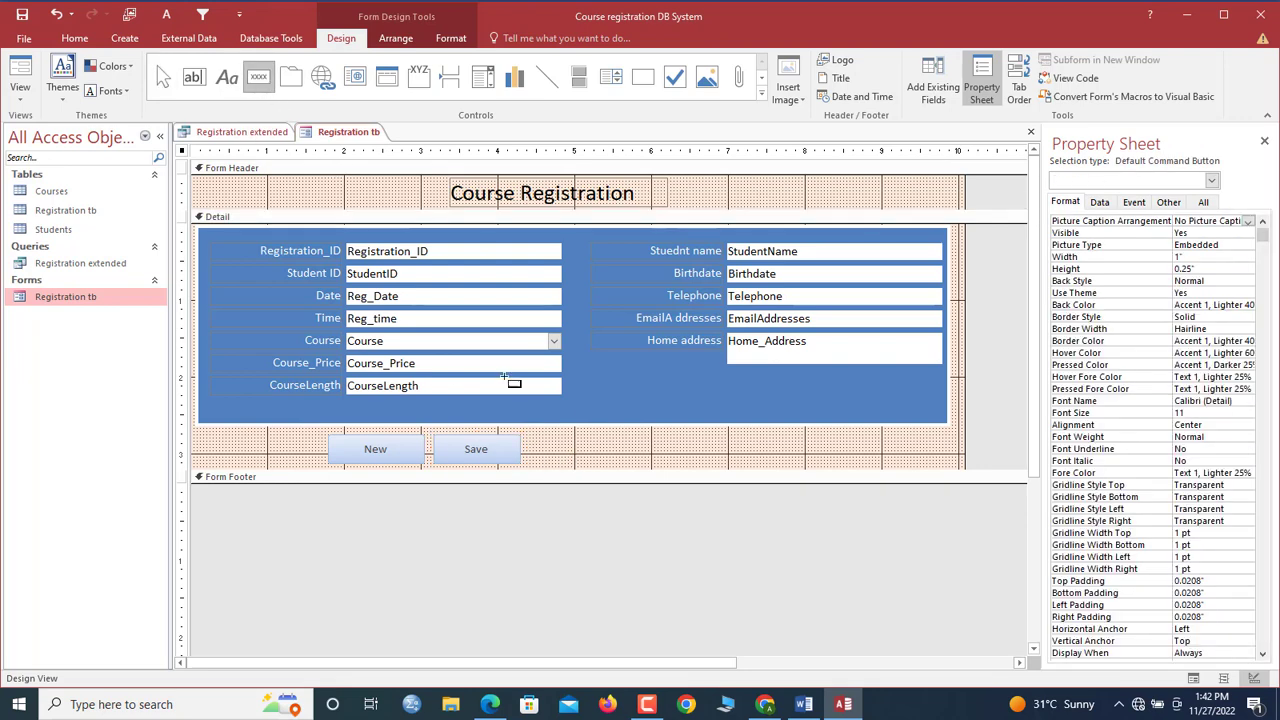
pyautogui.moveTo(523, 434); pyautogui.dragTo(621, 462)
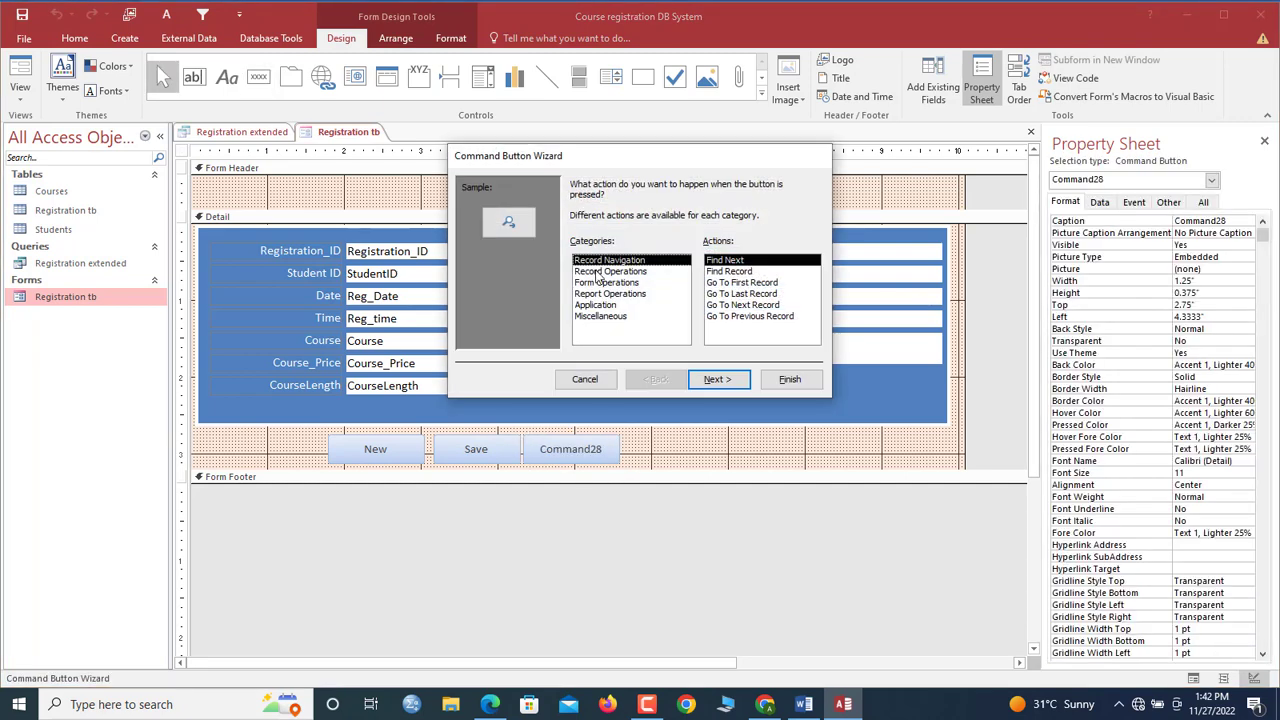
pyautogui.click(600, 272)
pyautogui.click(745, 272)
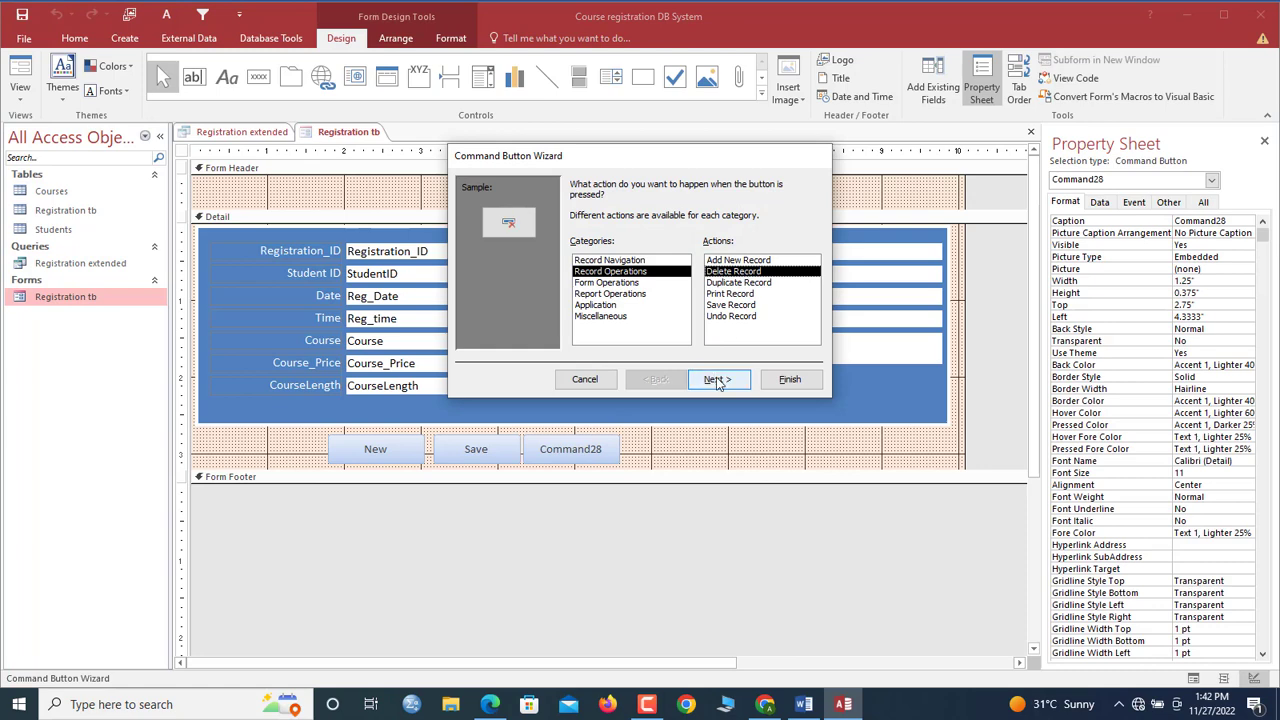
pyautogui.click(718, 379)
pyautogui.click(593, 250)
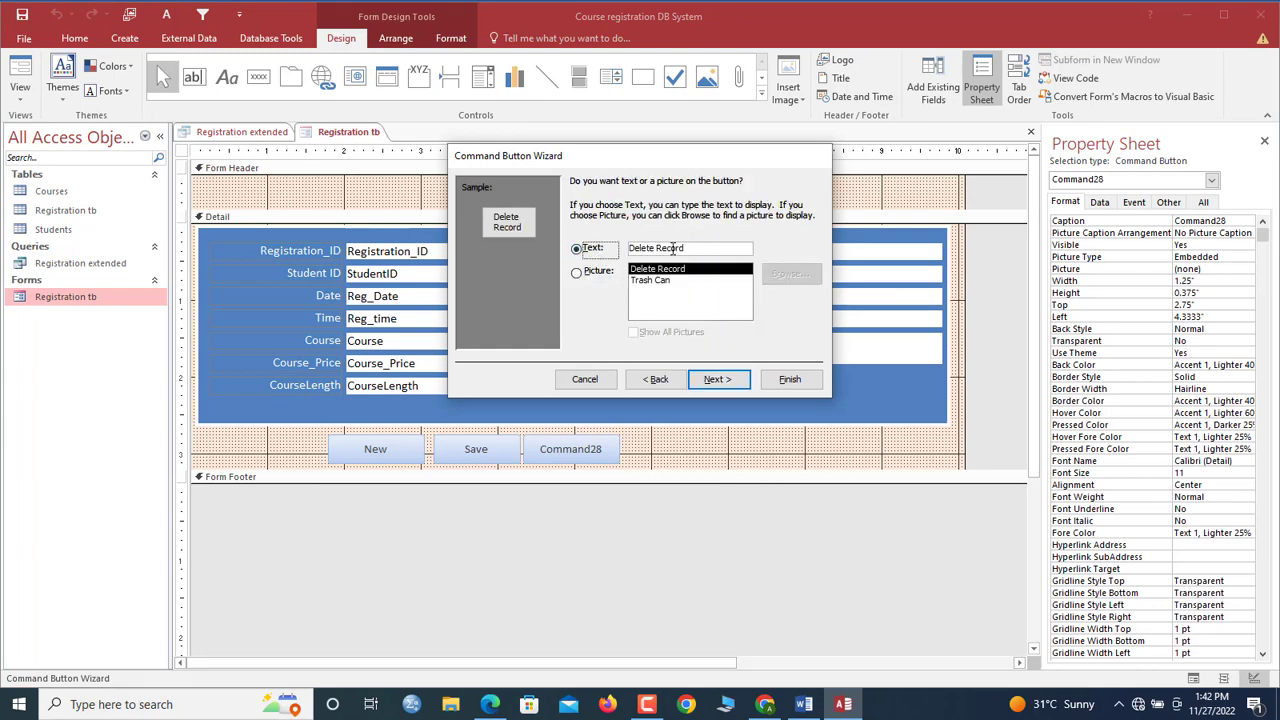
pyautogui.doubleClick(673, 248)
pyautogui.press('BackSpace')
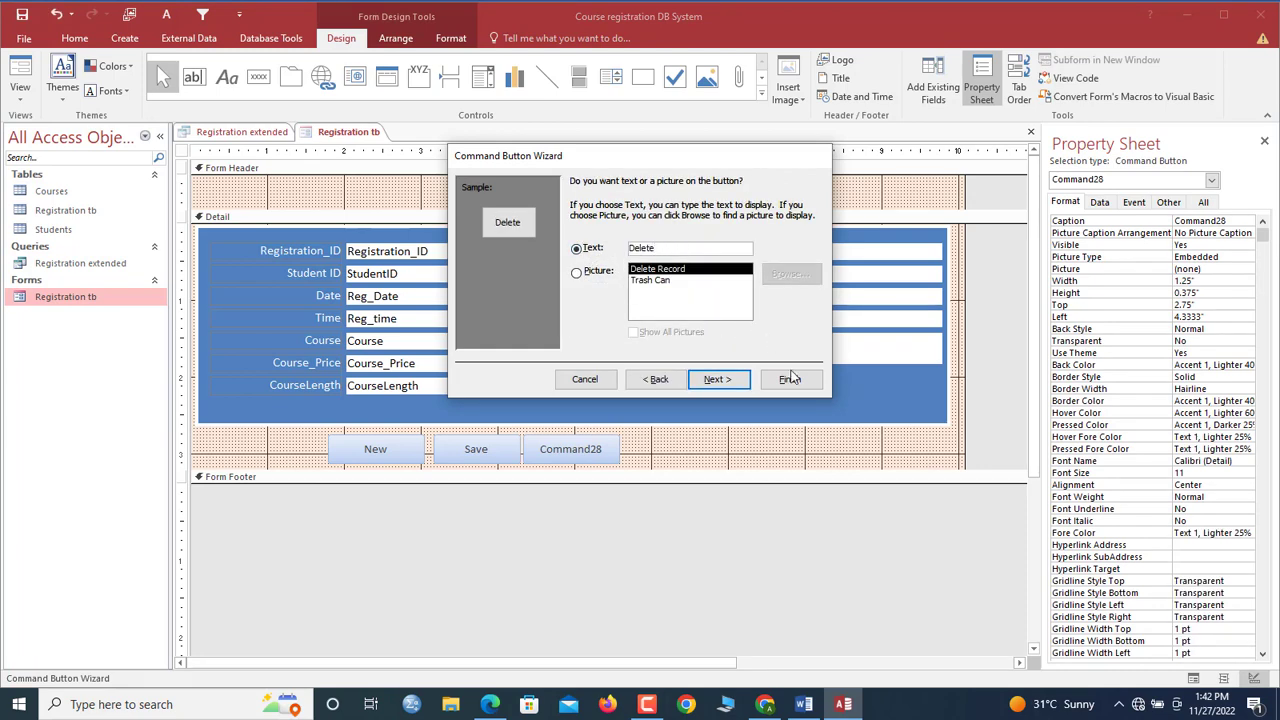
pyautogui.click(790, 378)
pyautogui.moveTo(567, 455); pyautogui.dragTo(379, 451)
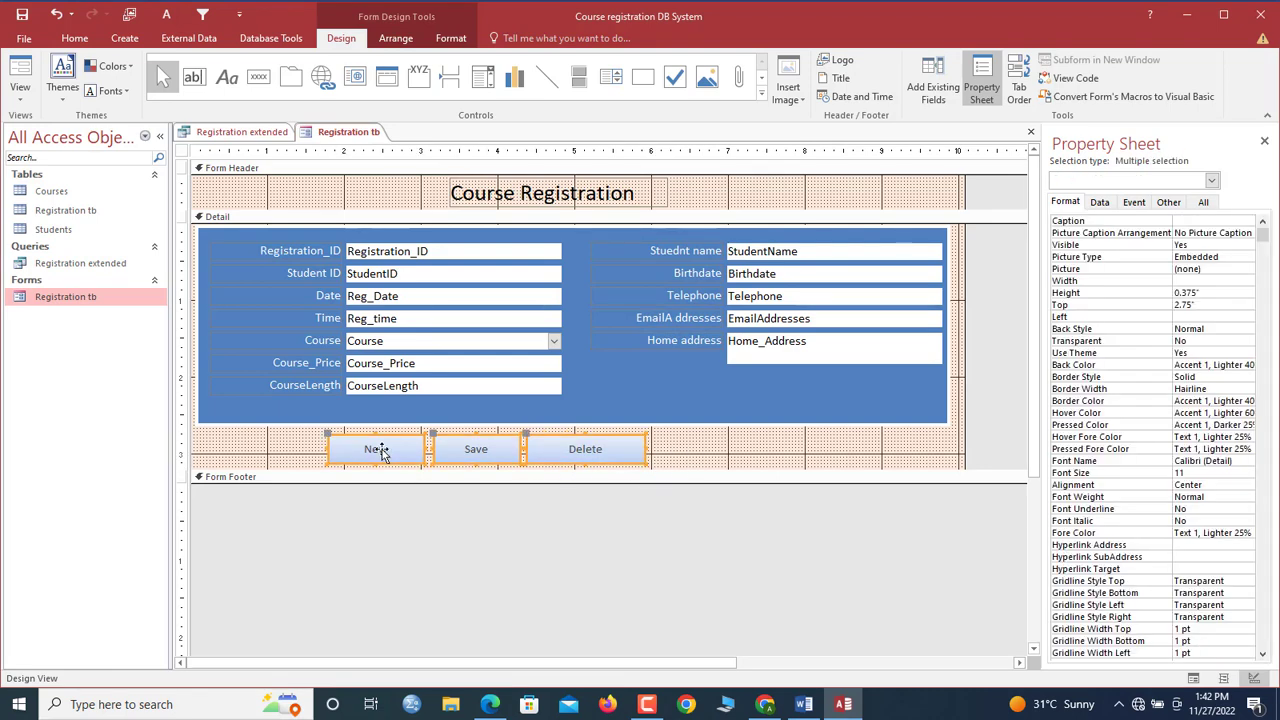
pyautogui.press('Right')
pyautogui.press('Right')
pyautogui.press('Right')
pyautogui.press('Right')
pyautogui.press('Right')
pyautogui.press('Right')
pyautogui.press('Right')
pyautogui.press('Right')
pyautogui.press('Right')
pyautogui.press('Right')
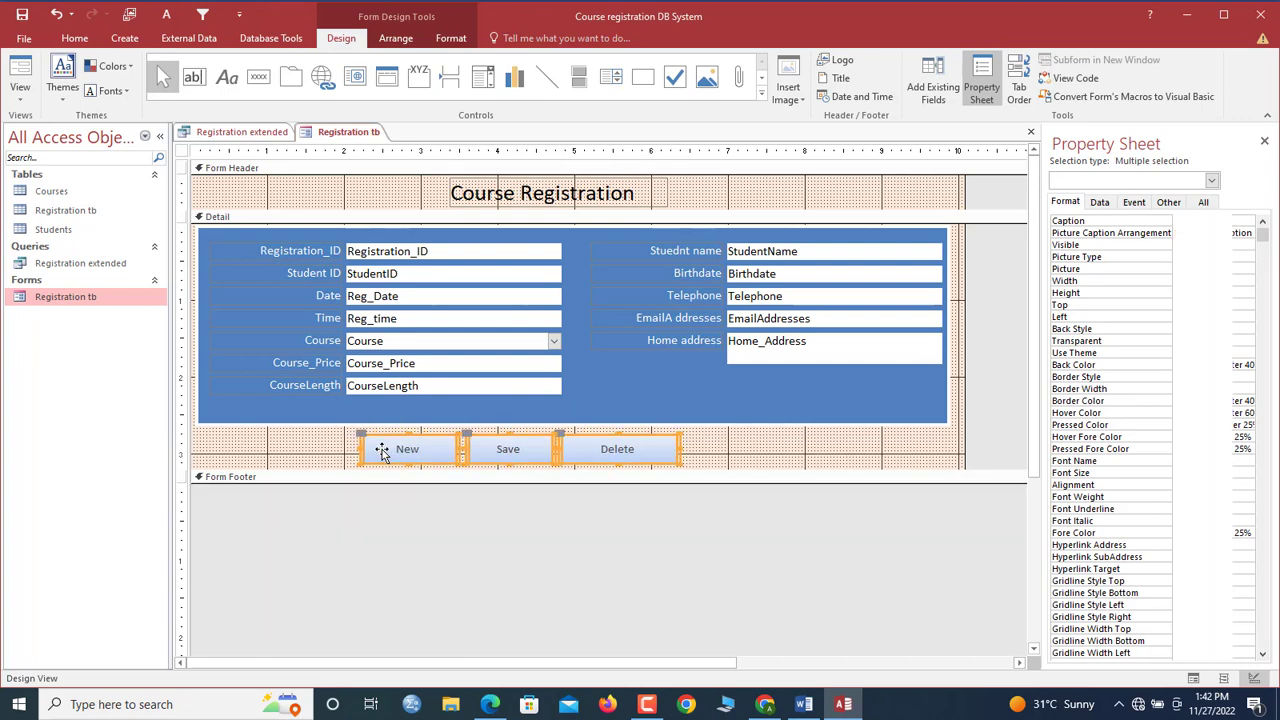
pyautogui.press('Right')
pyautogui.press('Right')
pyautogui.press('Right')
pyautogui.press('Right')
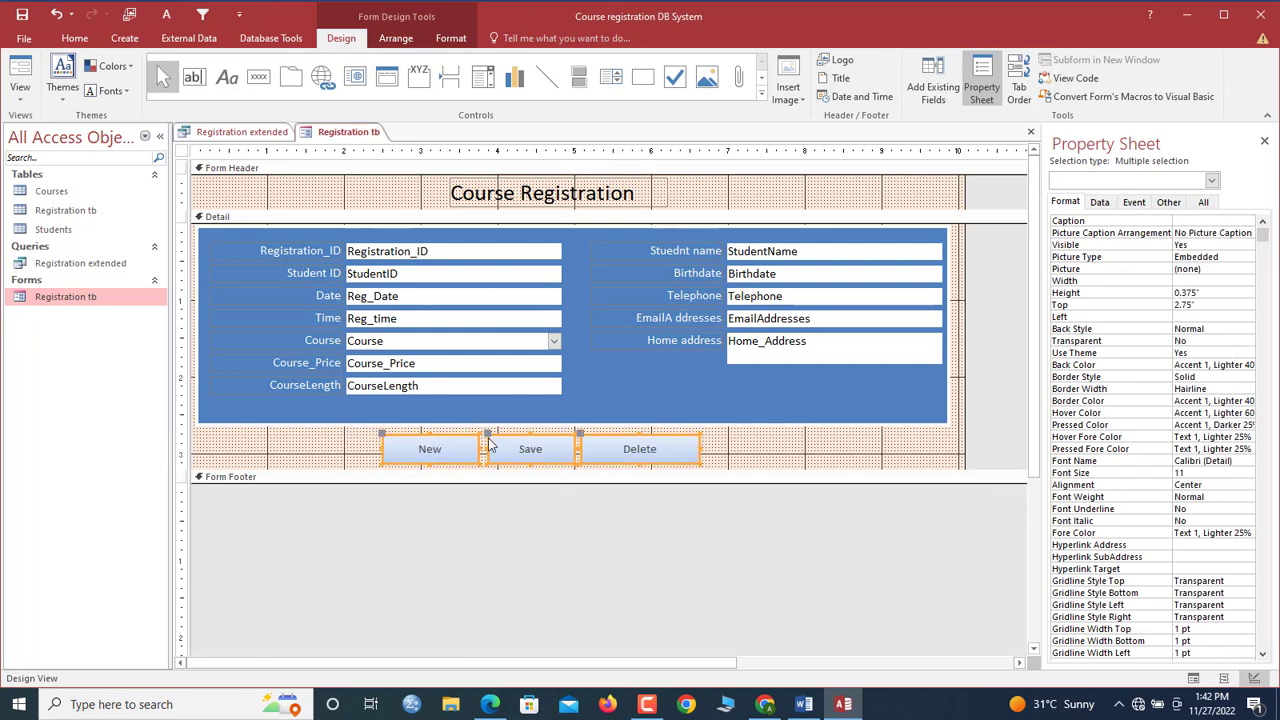
pyautogui.click(451, 38)
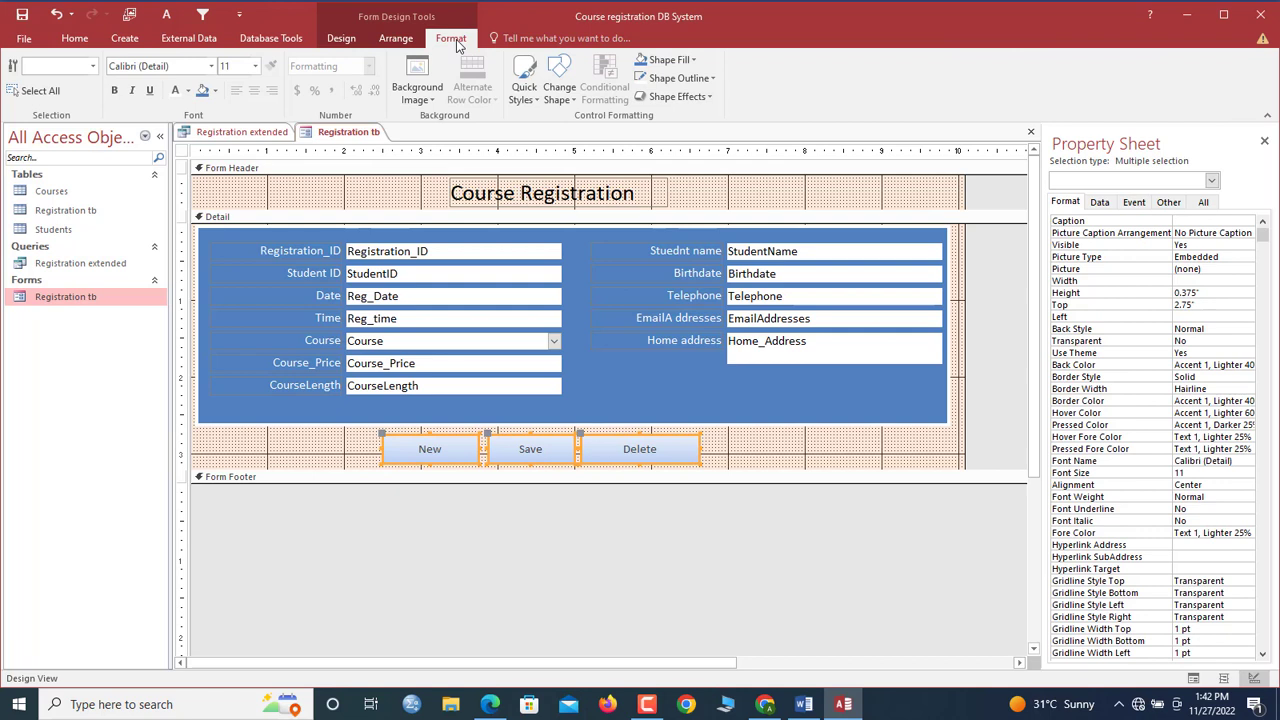
pyautogui.click(524, 88)
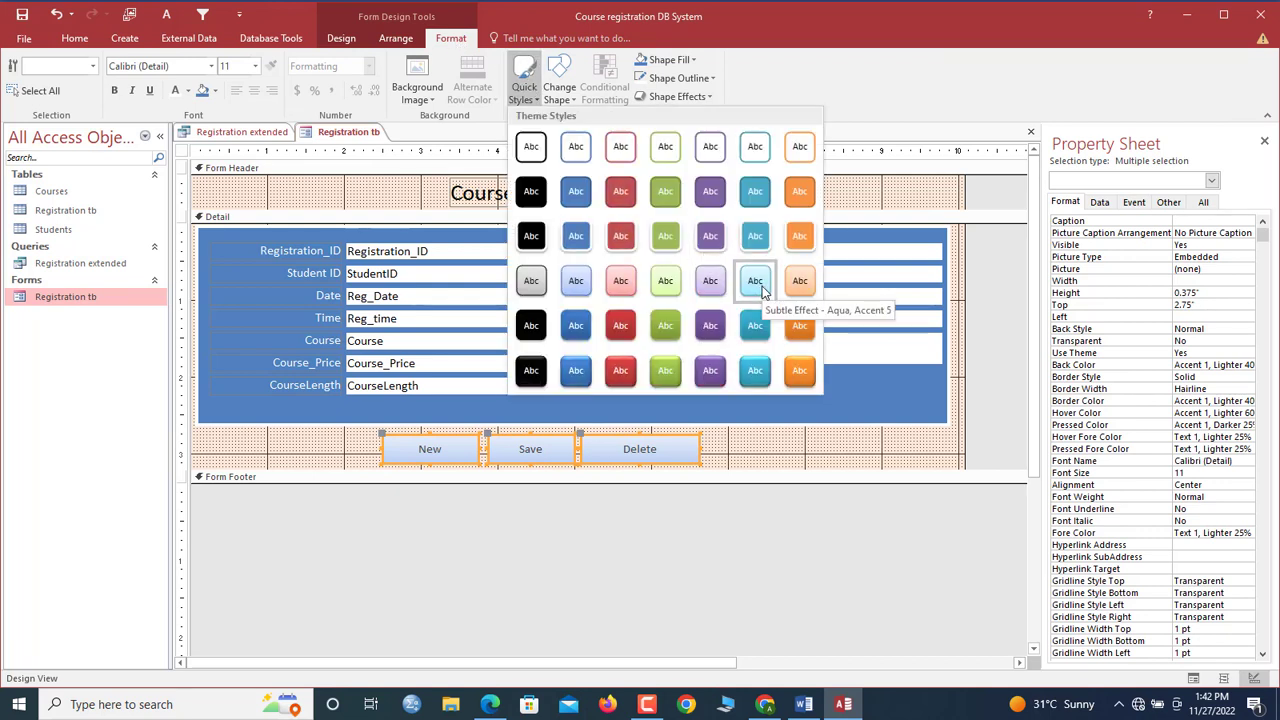
pyautogui.click(757, 326)
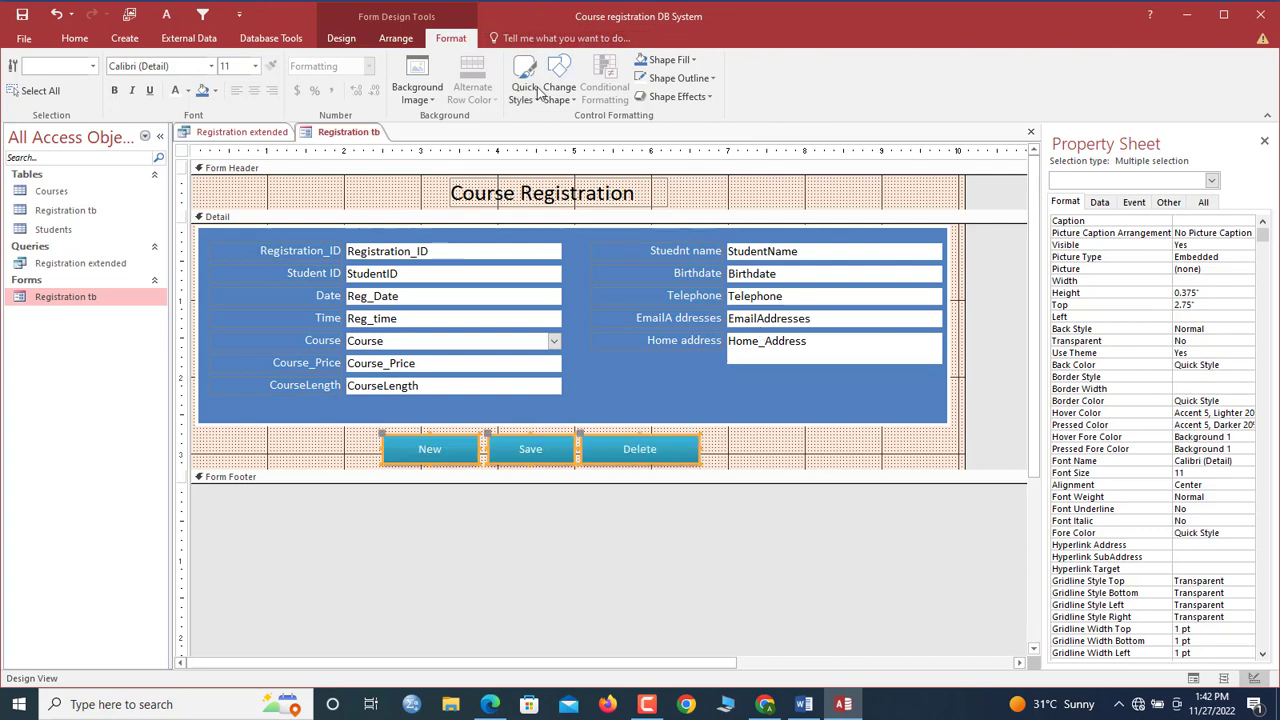
pyautogui.click(255, 66)
pyautogui.click(240, 170)
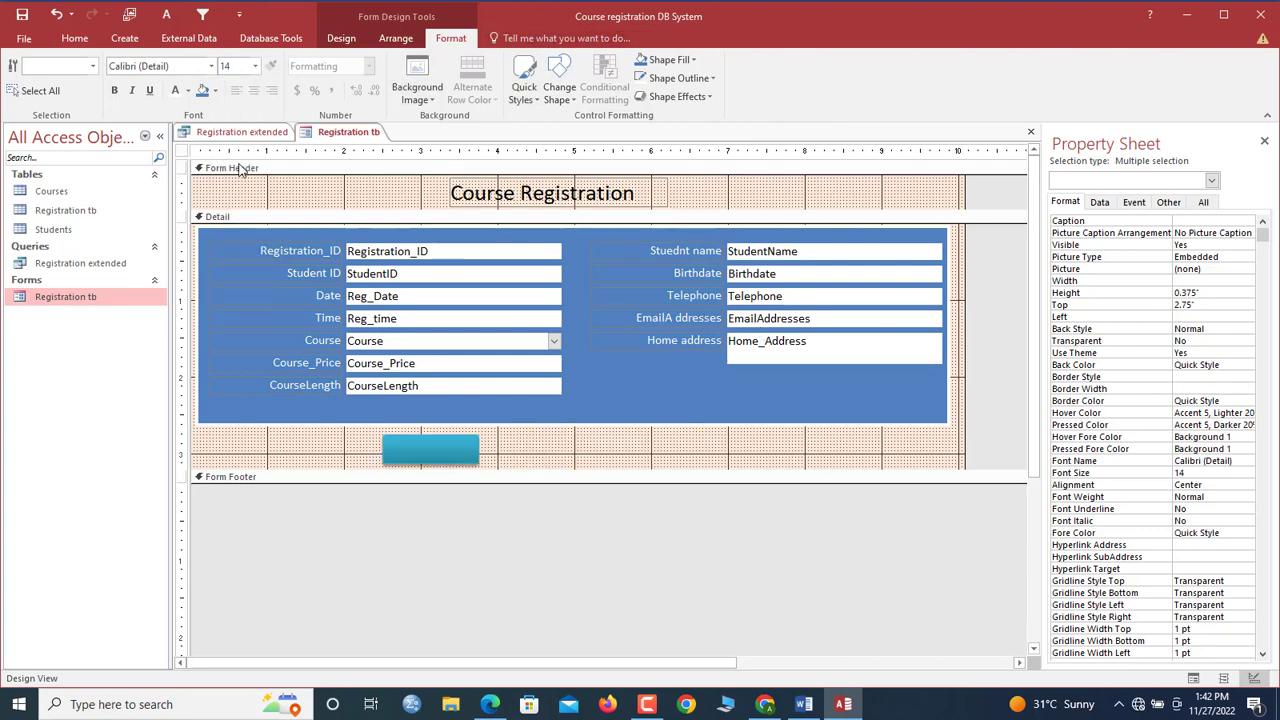
pyautogui.click(685, 78)
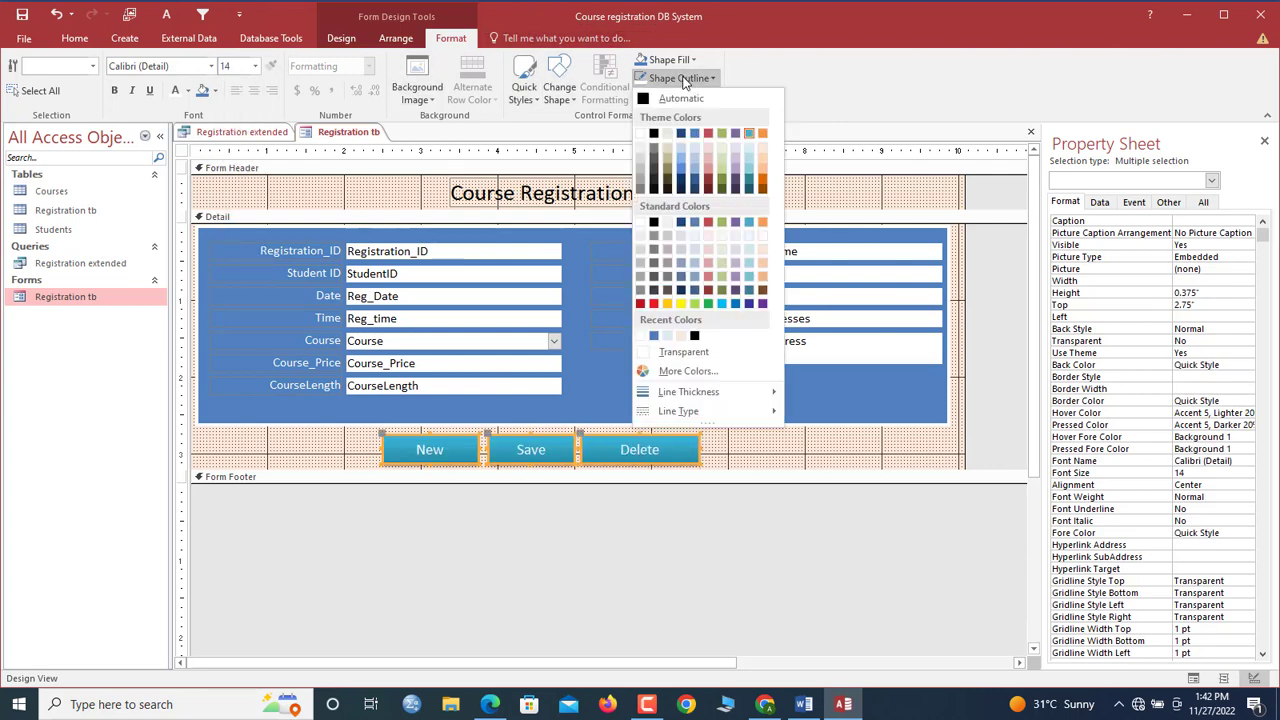
pyautogui.click(588, 76)
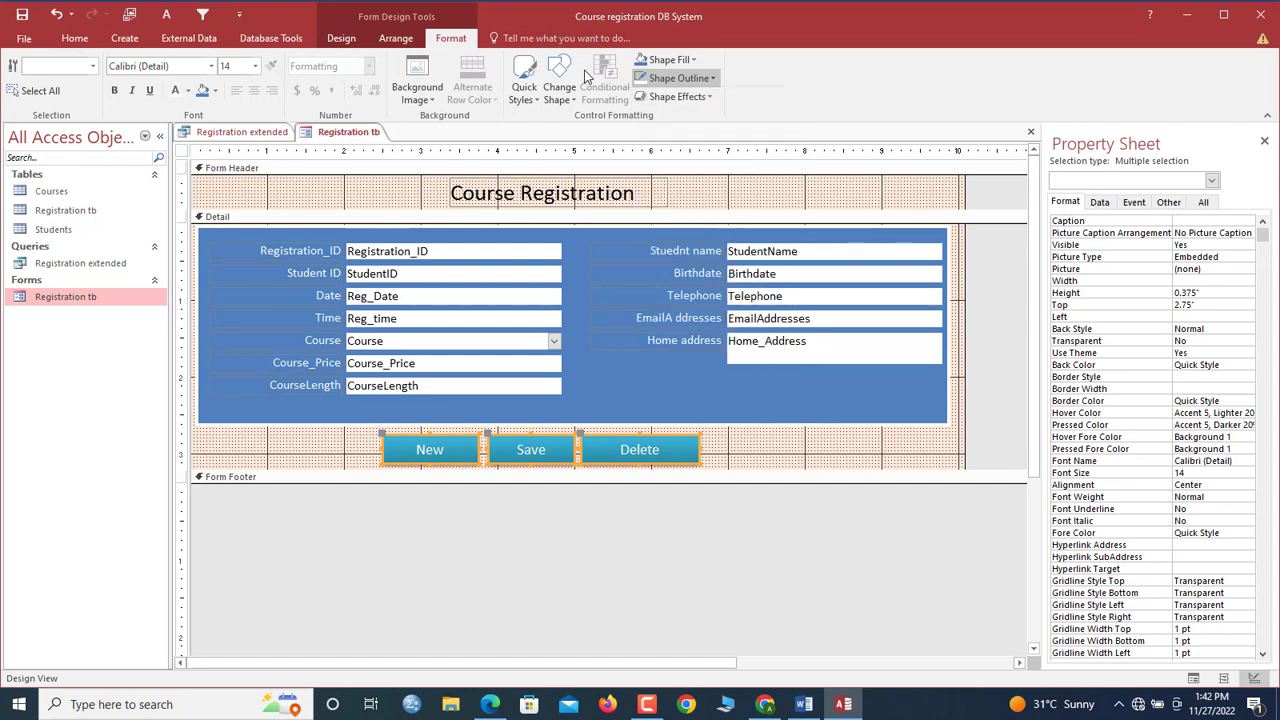
pyautogui.click(753, 456)
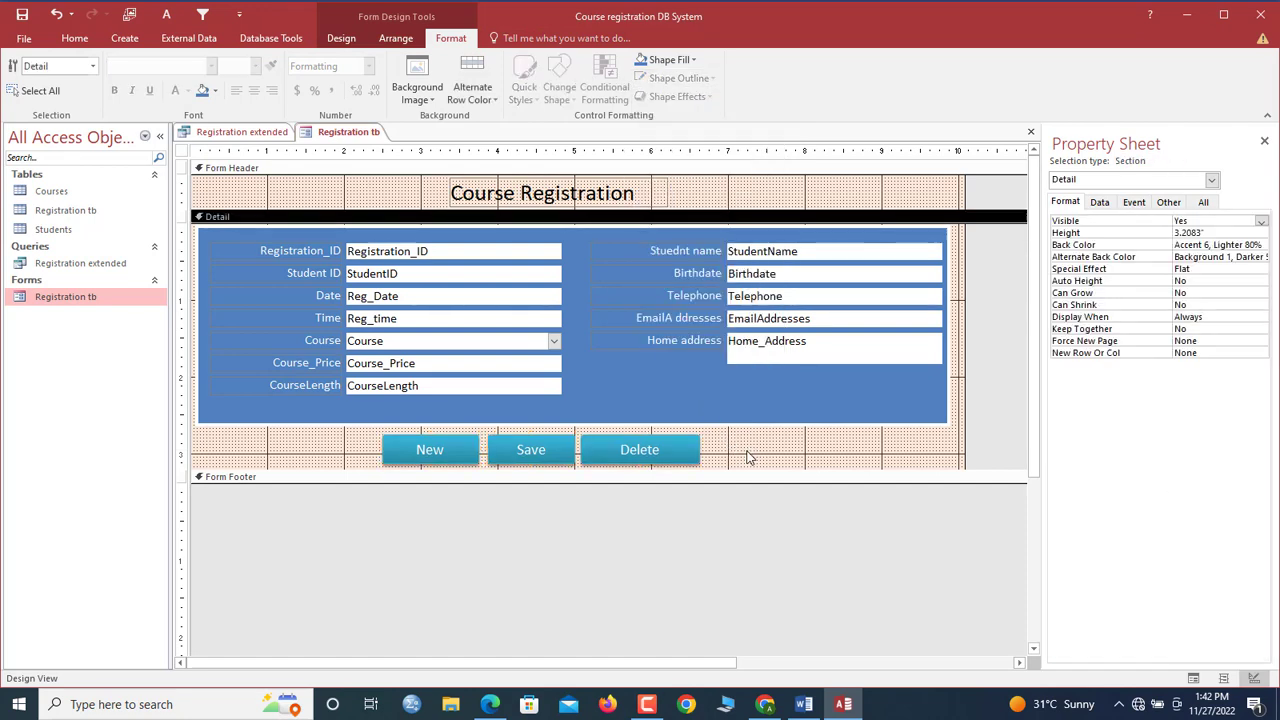
# Step: Preview the registration pop-up in Form View, then return to Design View
pyautogui.rightClick(348, 133)
pyautogui.click(405, 212)
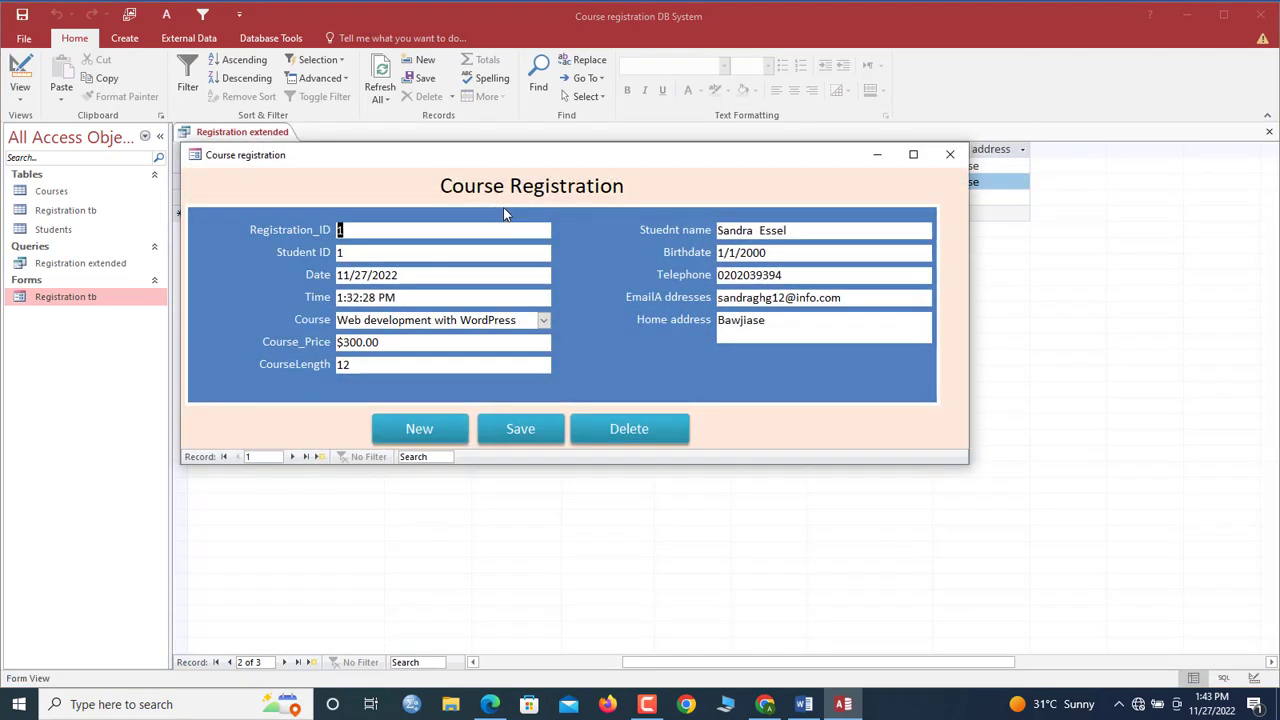
pyautogui.moveTo(557, 164); pyautogui.dragTo(613, 154)
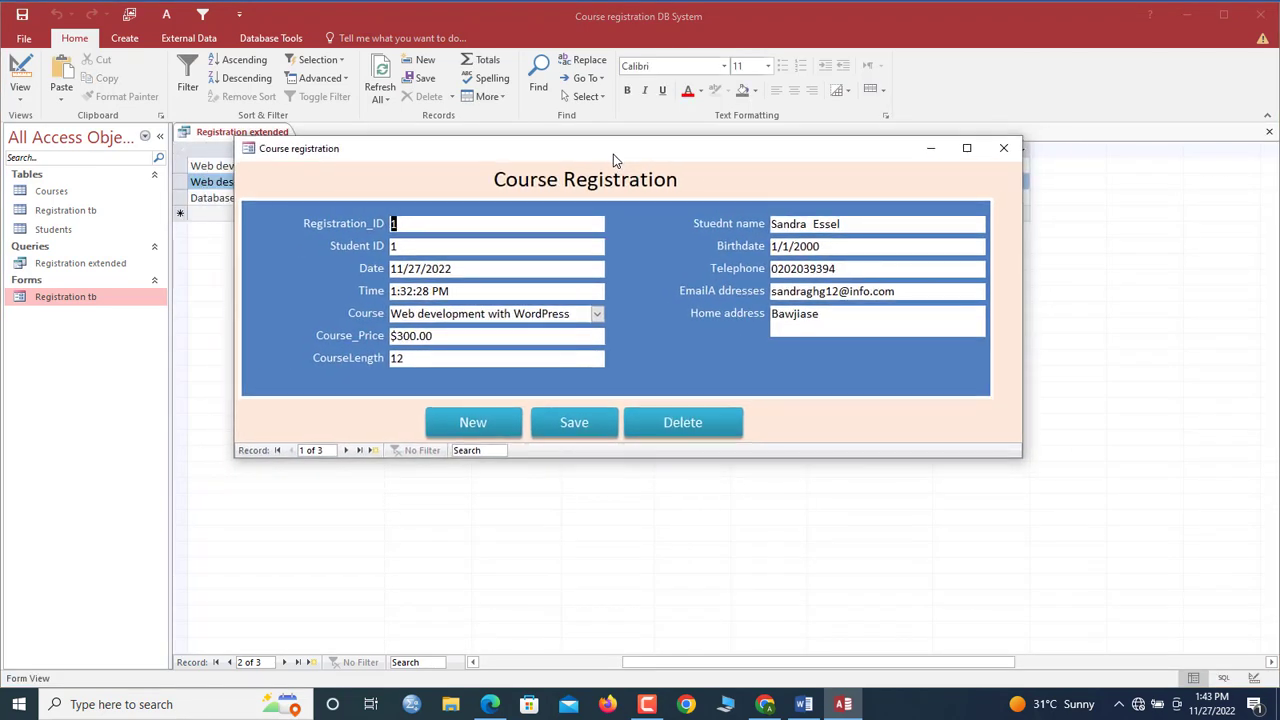
pyautogui.rightClick(613, 154)
pyautogui.click(650, 259)
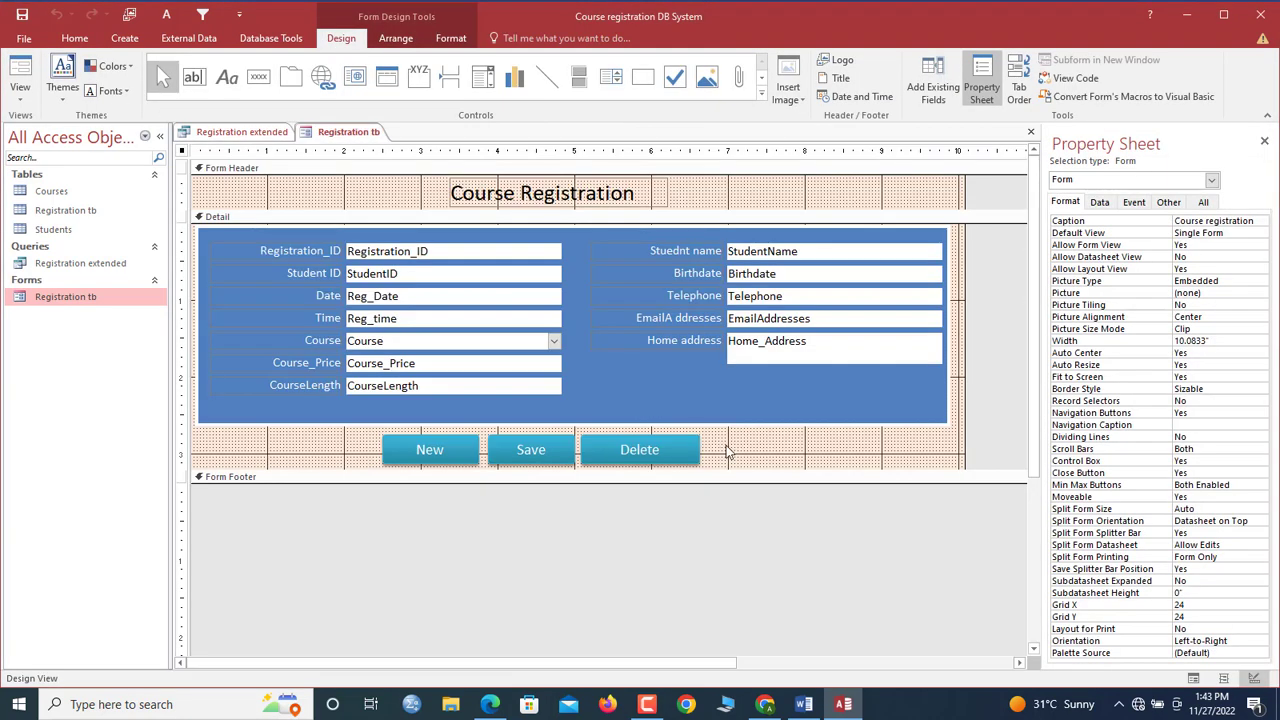
# Step: Nudge the New, Save and Delete buttons one step right
pyautogui.moveTo(730, 445); pyautogui.dragTo(380, 453)
pyautogui.press('Right')
pyautogui.press('Right')
pyautogui.press('Right')
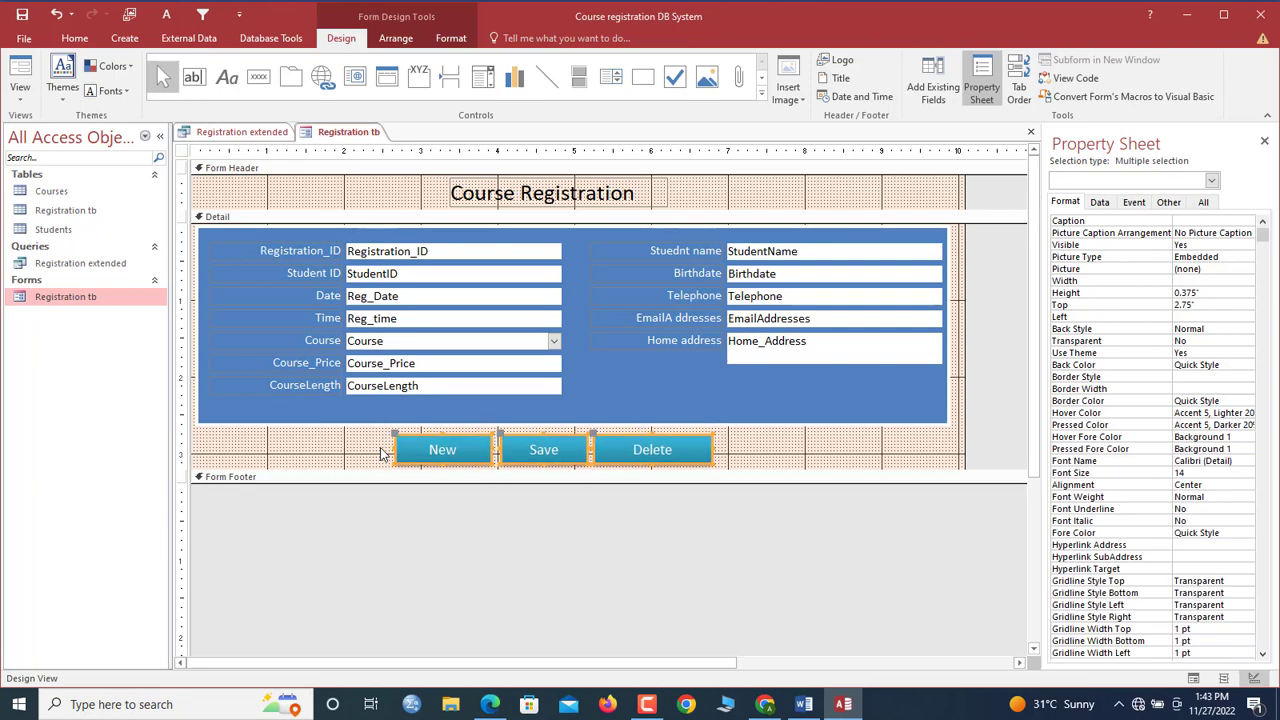
pyautogui.click(388, 453)
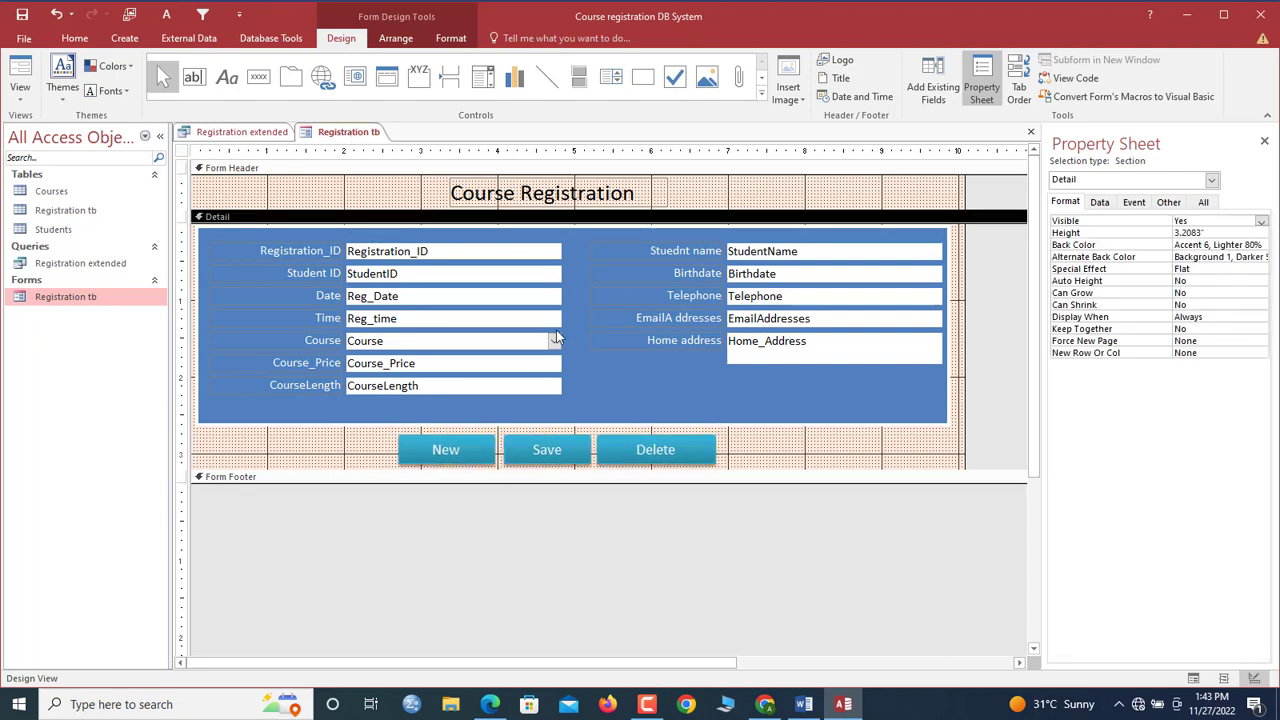
# Step: Preview the form again to check the button placement, then return to Design View
pyautogui.rightClick(350, 132)
pyautogui.click(388, 194)
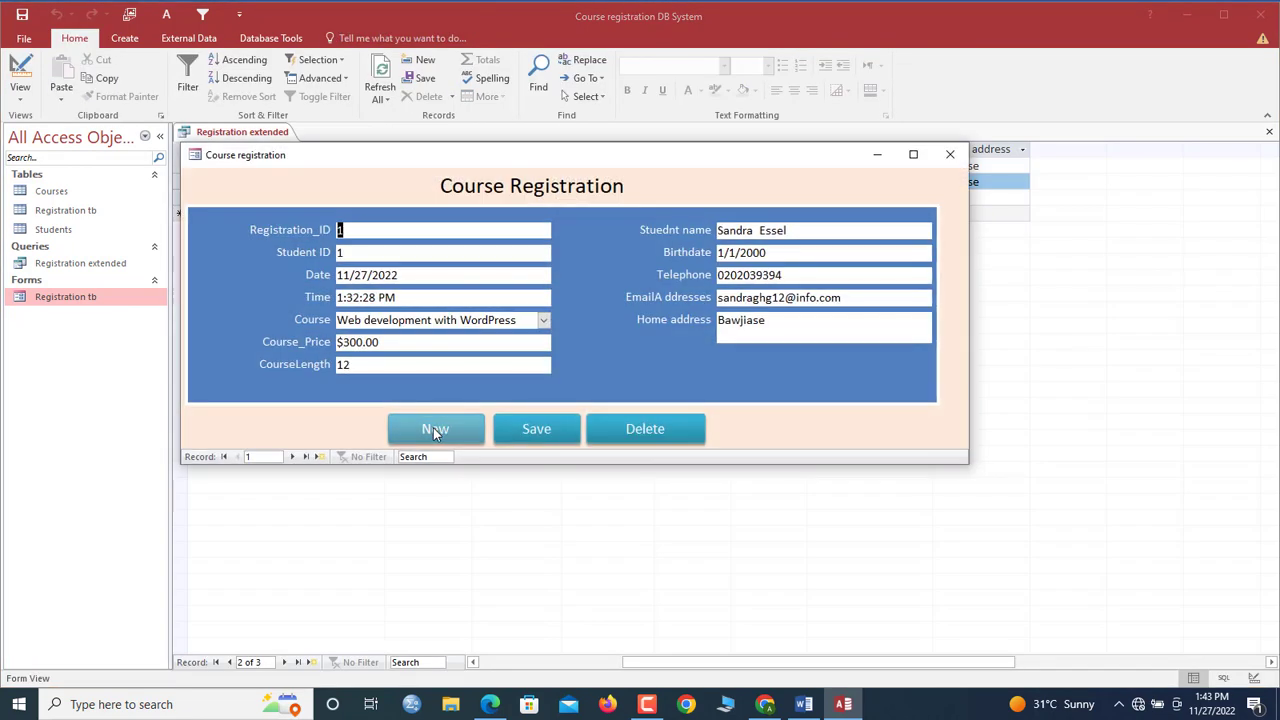
pyautogui.rightClick(622, 184)
pyautogui.click(665, 236)
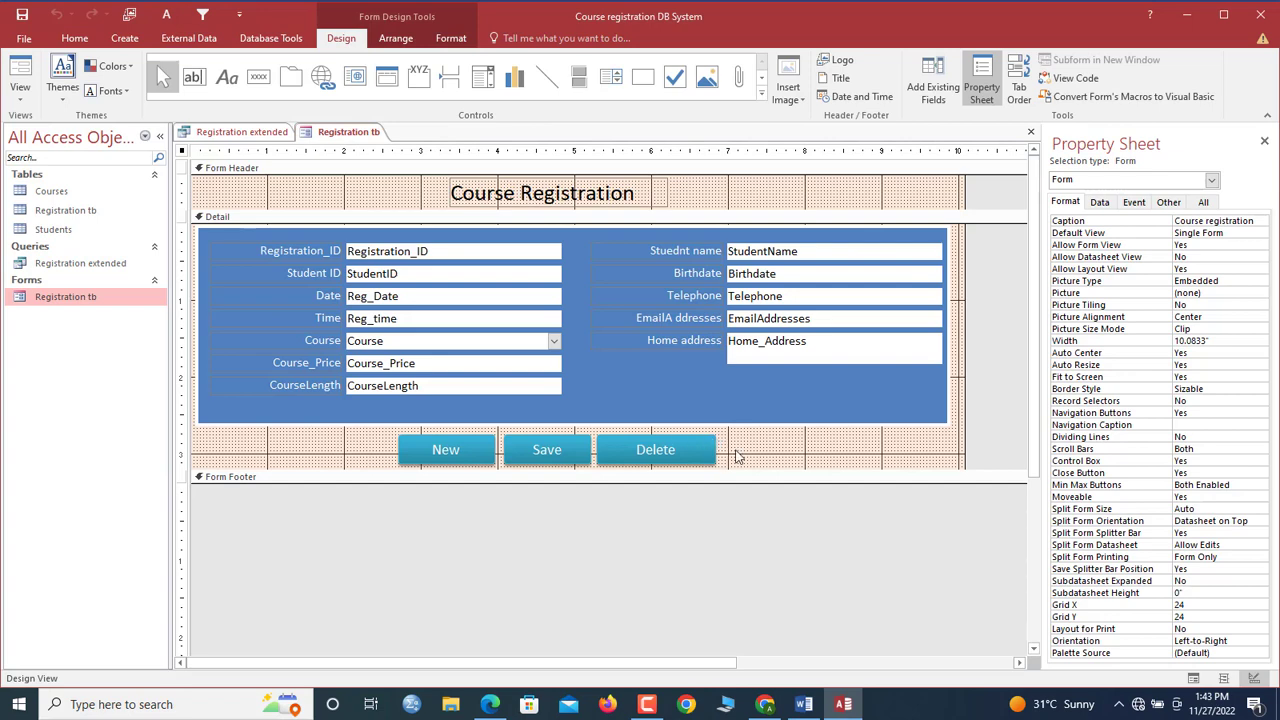
# Step: Select the three buttons and widen the Property Sheet's value column to edit their colours
pyautogui.moveTo(734, 451); pyautogui.dragTo(407, 466)
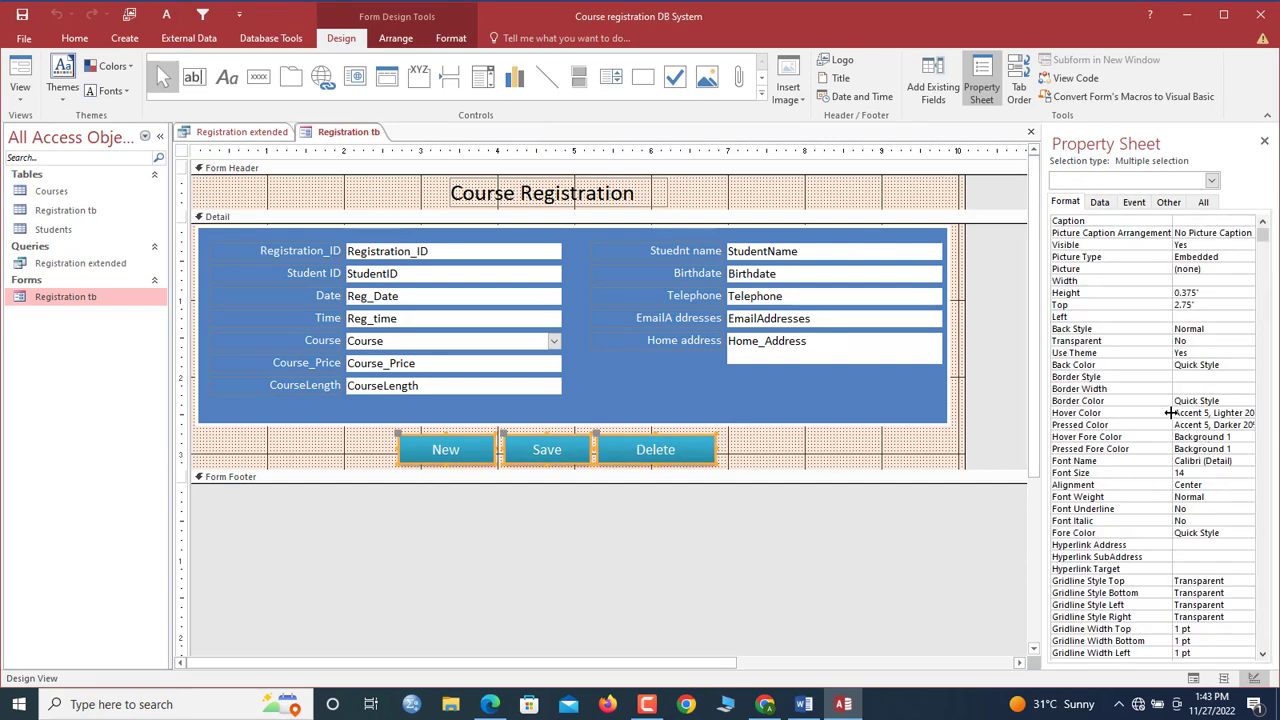
pyautogui.moveTo(1169, 412); pyautogui.dragTo(1149, 412)
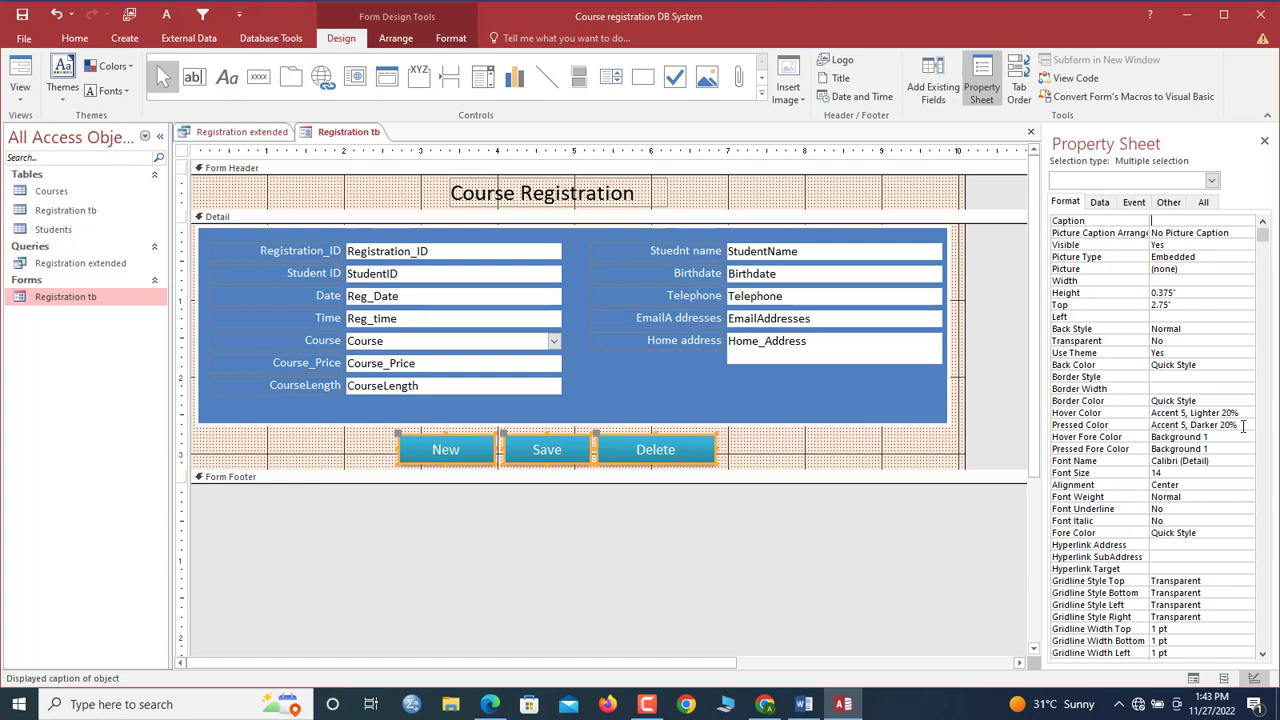
pyautogui.click(1246, 425)
pyautogui.click(1160, 424)
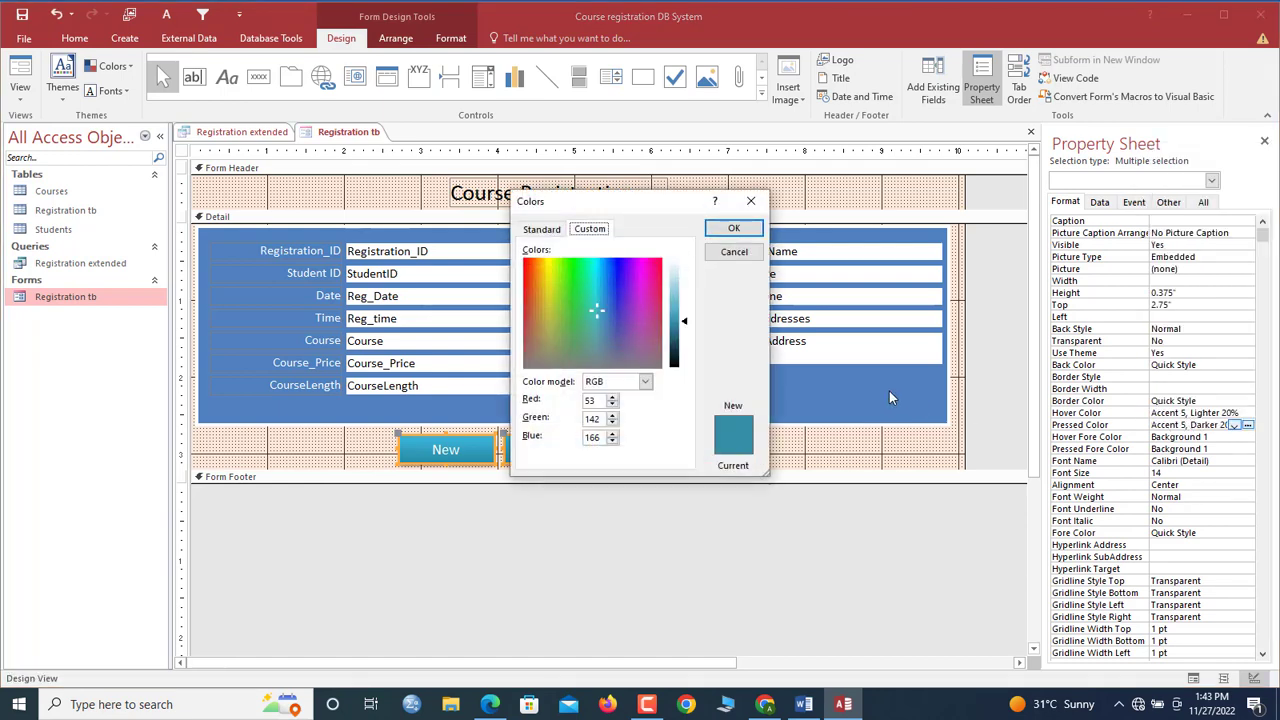
pyautogui.click(735, 228)
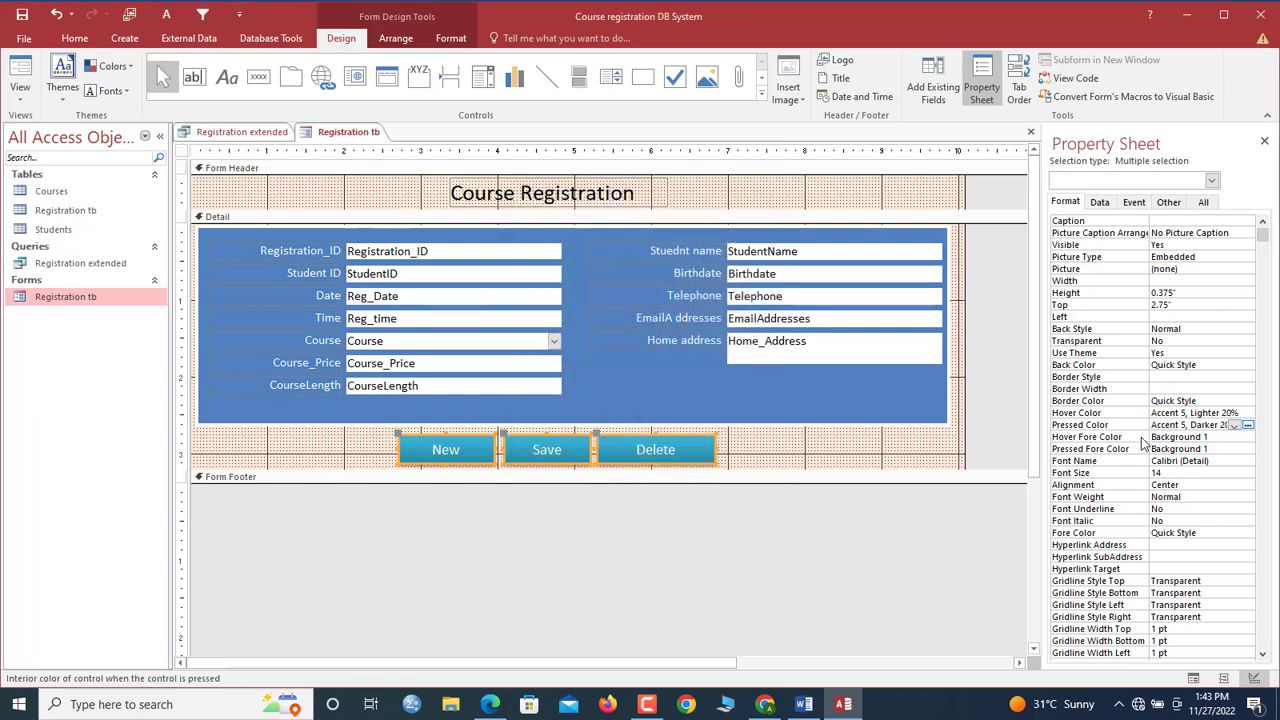
pyautogui.moveTo(1152, 425); pyautogui.dragTo(1272, 430)
# Step: Set Hover and Pressed Color to Highlight and both fore colours to #000000
pyautogui.click(1240, 413)
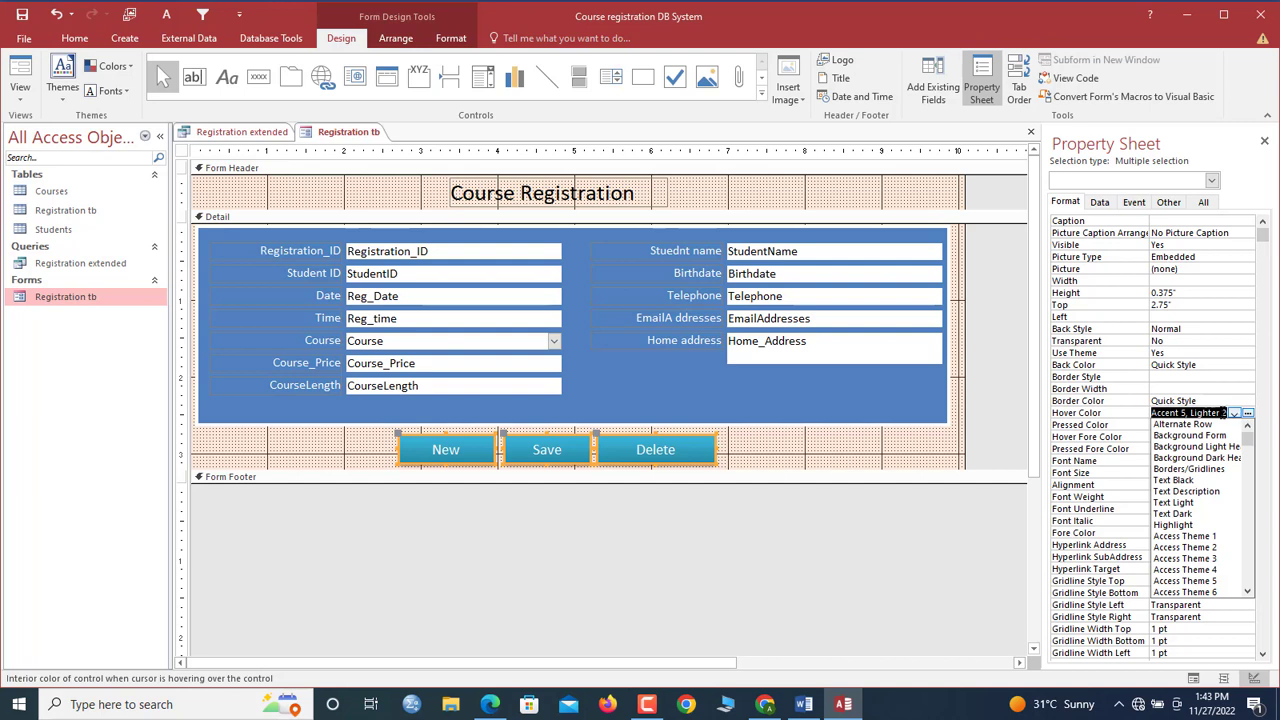
pyautogui.write('hlight')
pyautogui.press('Return')
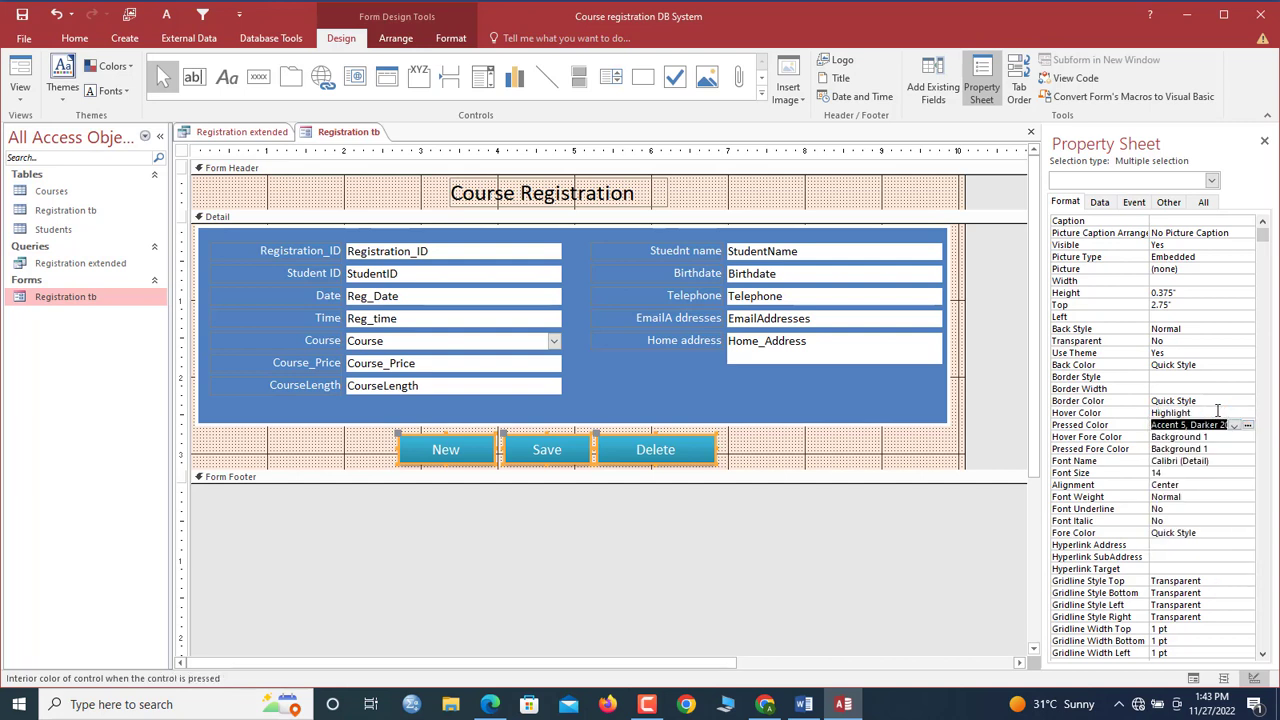
pyautogui.write('h')
pyautogui.press('Return')
pyautogui.write('0')
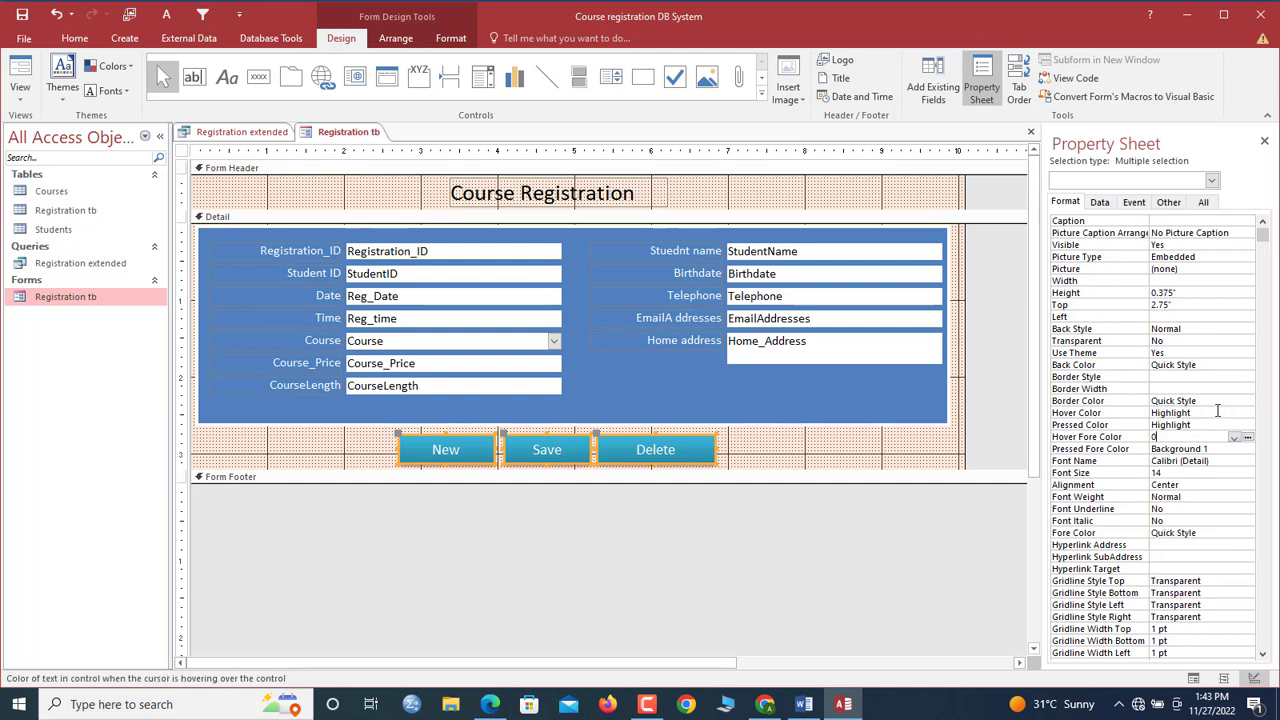
pyautogui.press('Return')
pyautogui.write('0')
pyautogui.press('Return')
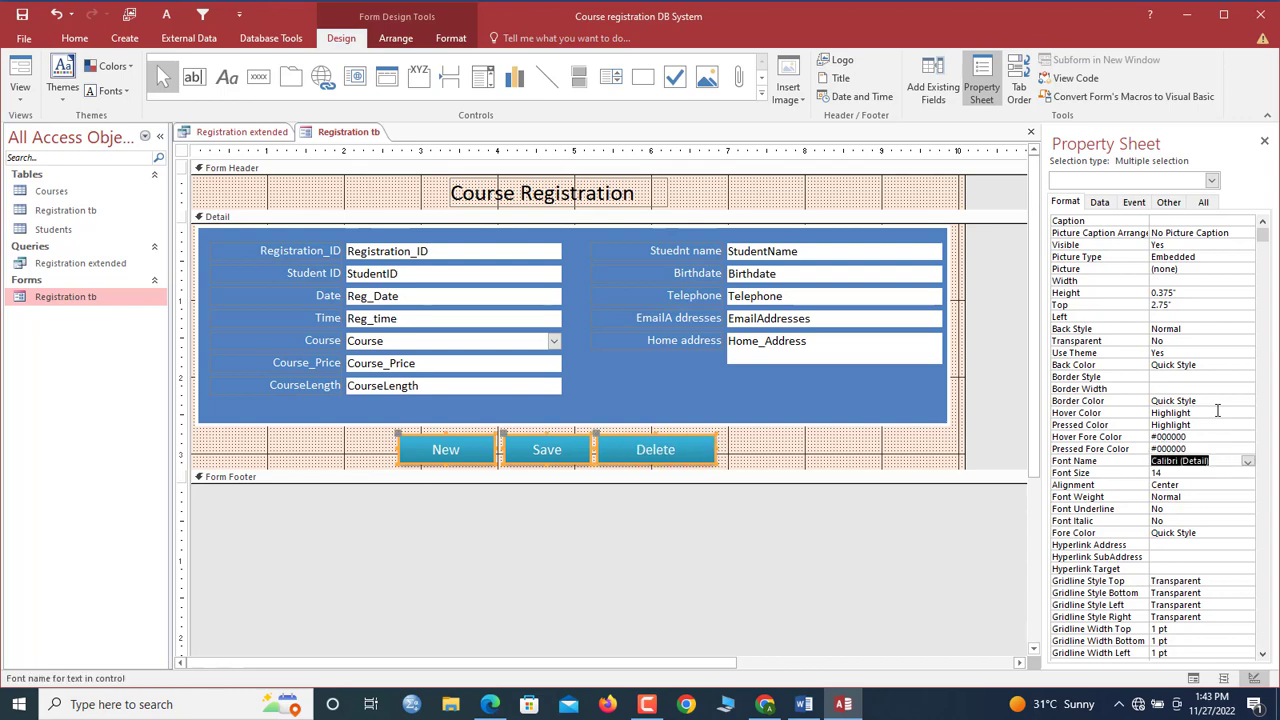
pyautogui.rightClick(348, 131)
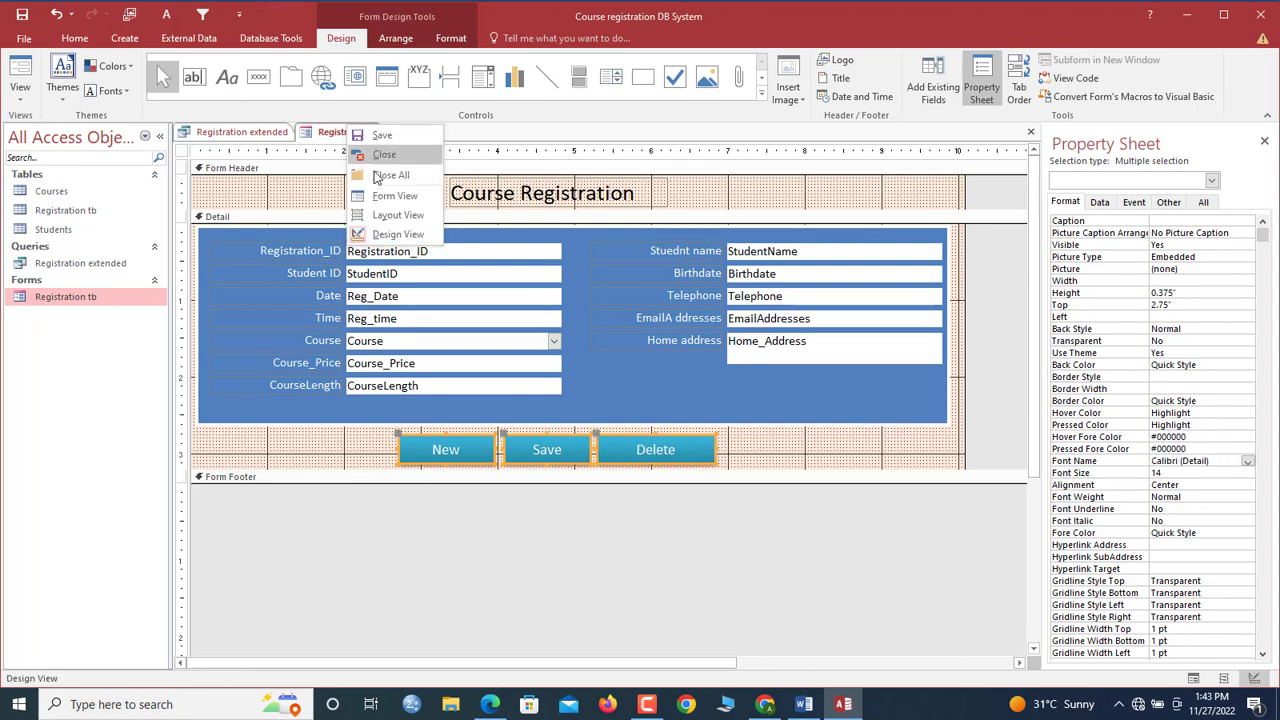
# Step: Switch the pop-up form to Form View and start a new registration with Student ID 3
pyautogui.click(382, 190)
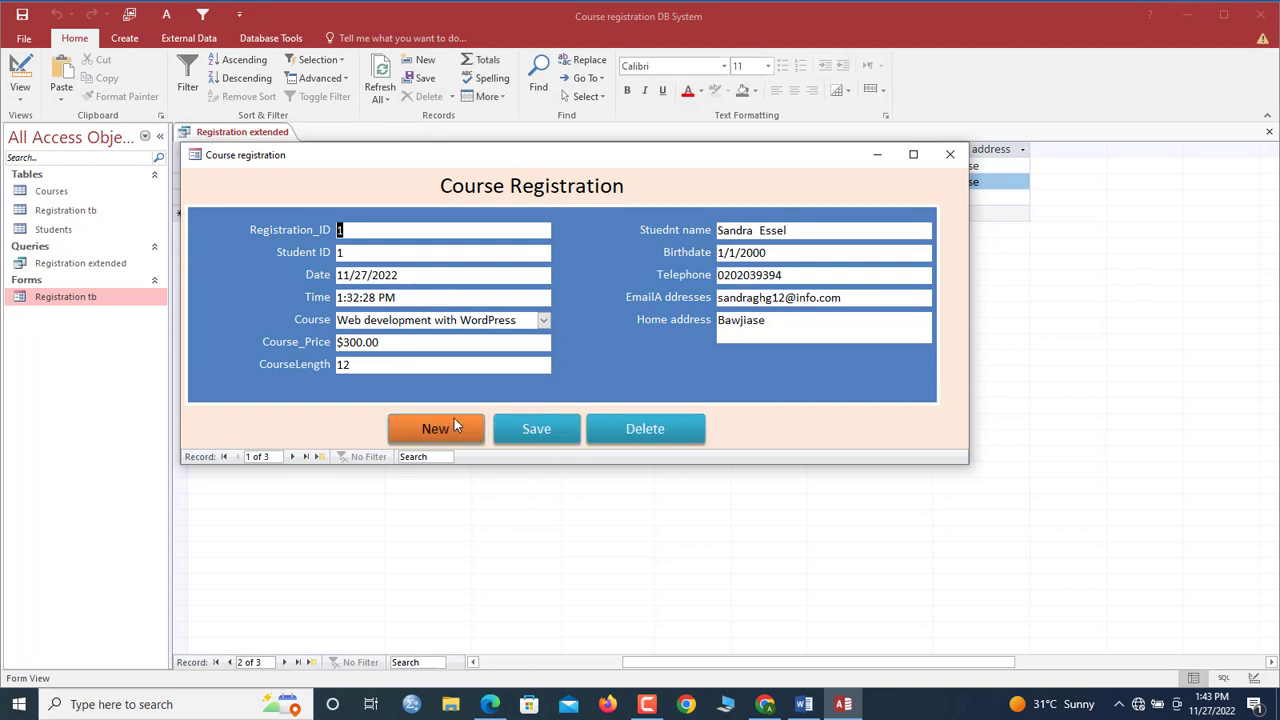
pyautogui.moveTo(557, 163); pyautogui.dragTo(558, 104)
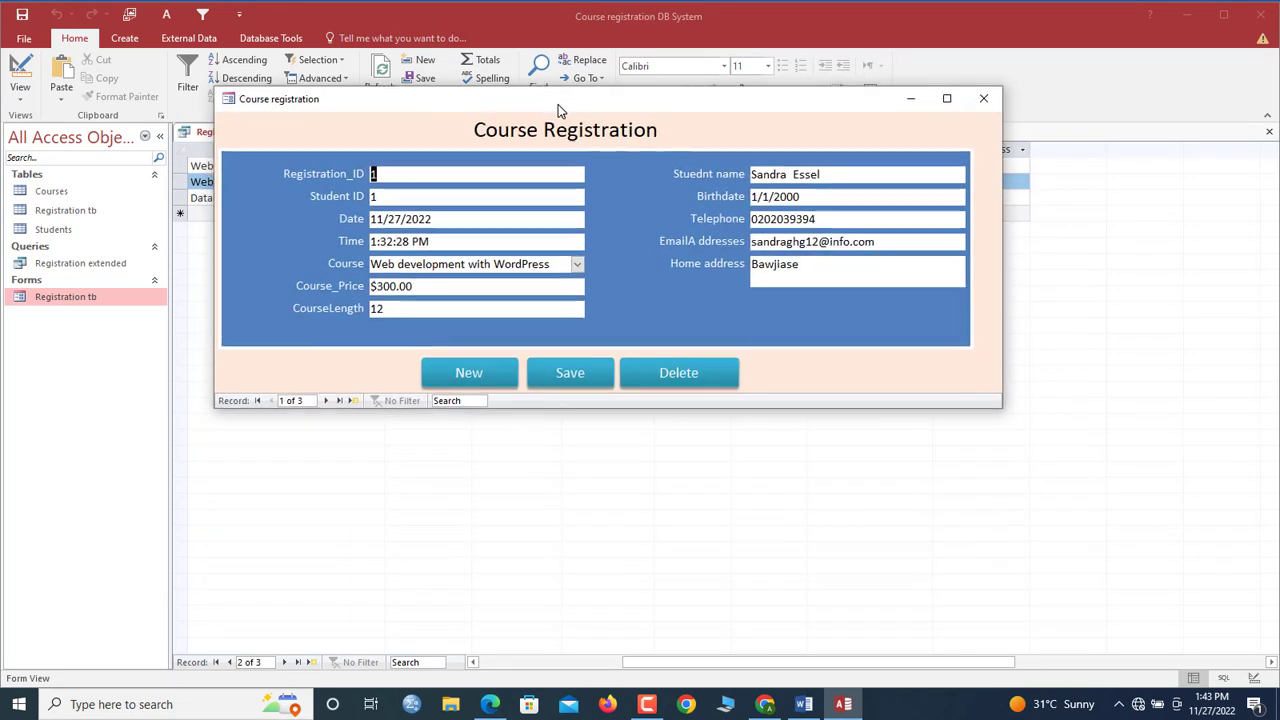
pyautogui.click(462, 378)
pyautogui.click(416, 195)
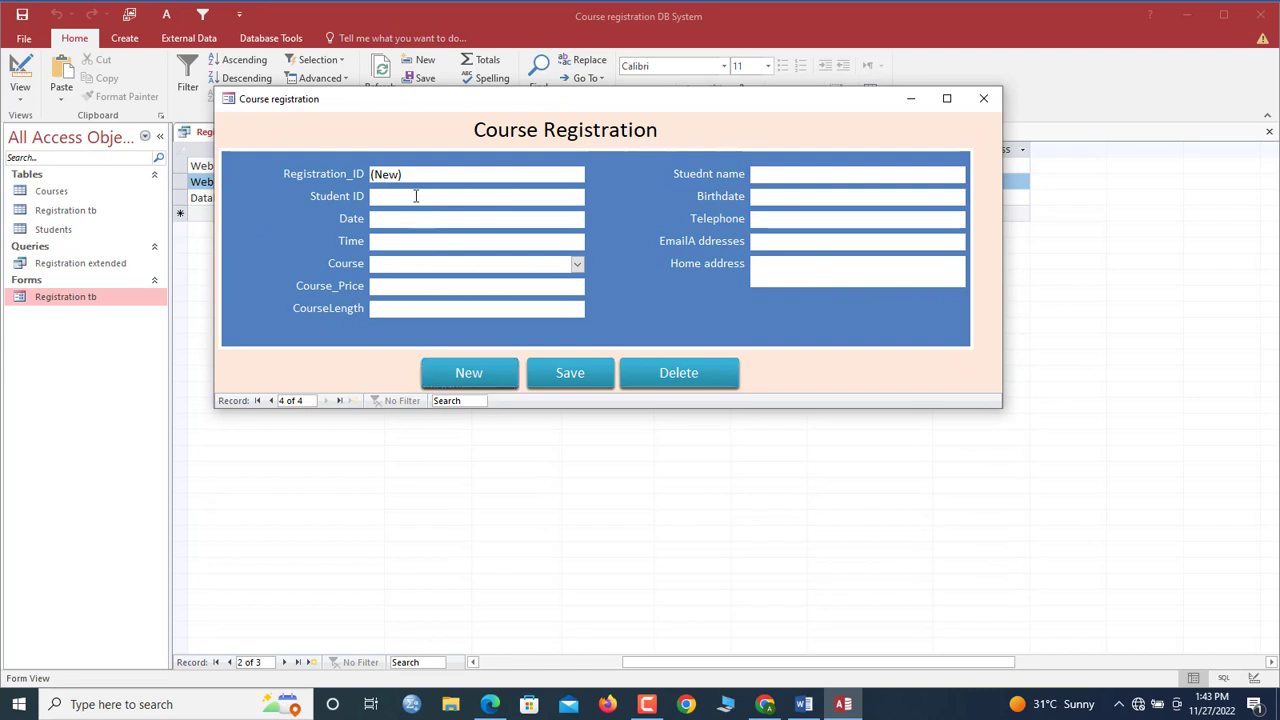
pyautogui.write('3')
pyautogui.press('Tab')
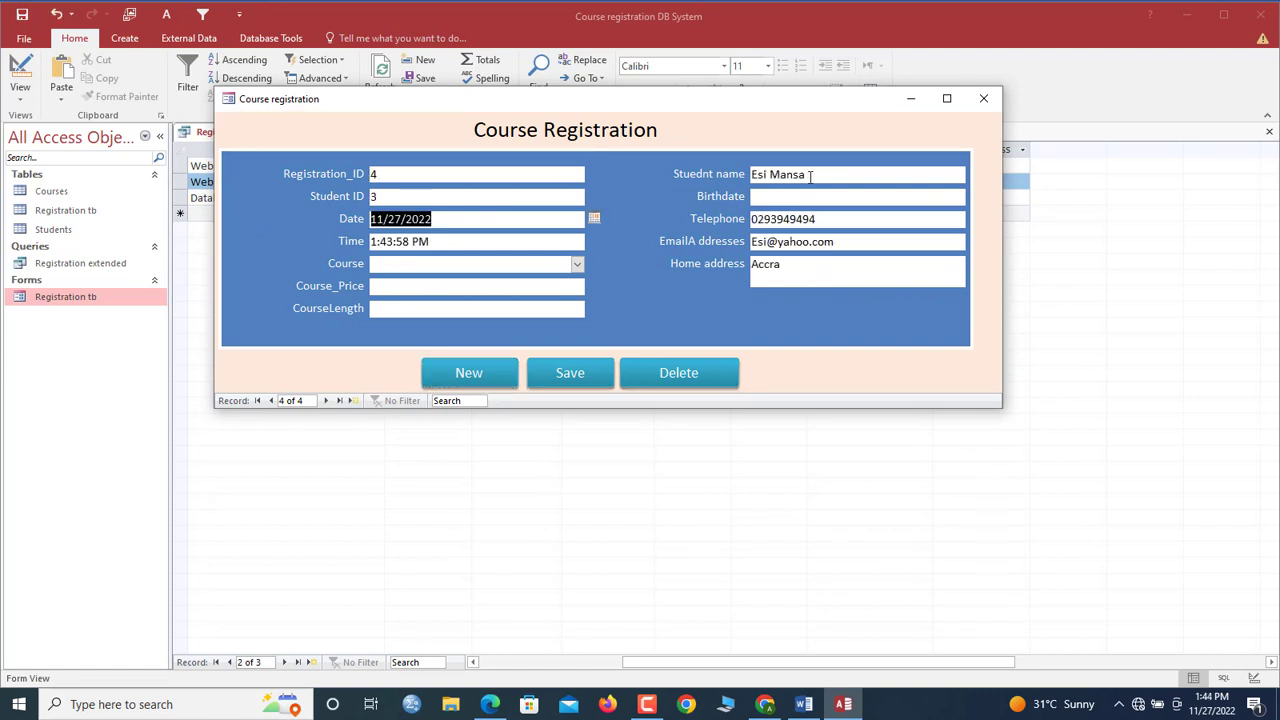
# Step: Open the Students table behind the form and select its new-record row
pyautogui.doubleClick(62, 230)
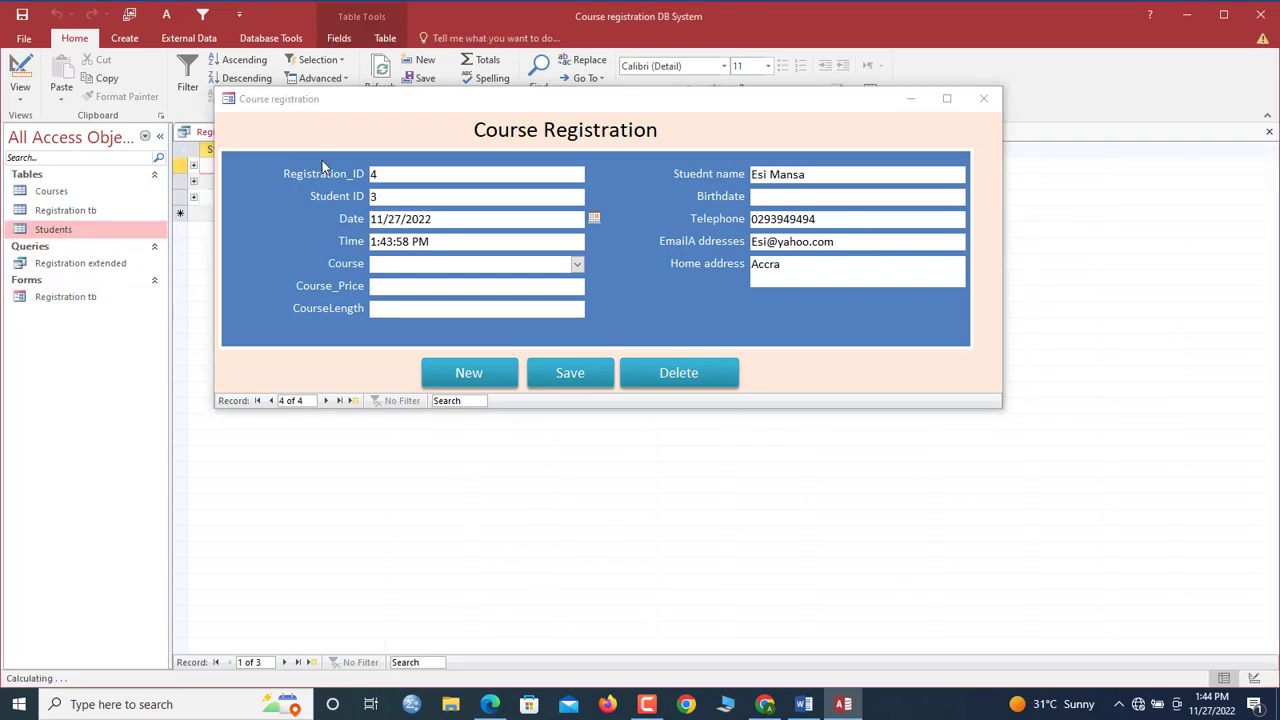
pyautogui.moveTo(372, 112); pyautogui.dragTo(322, 371)
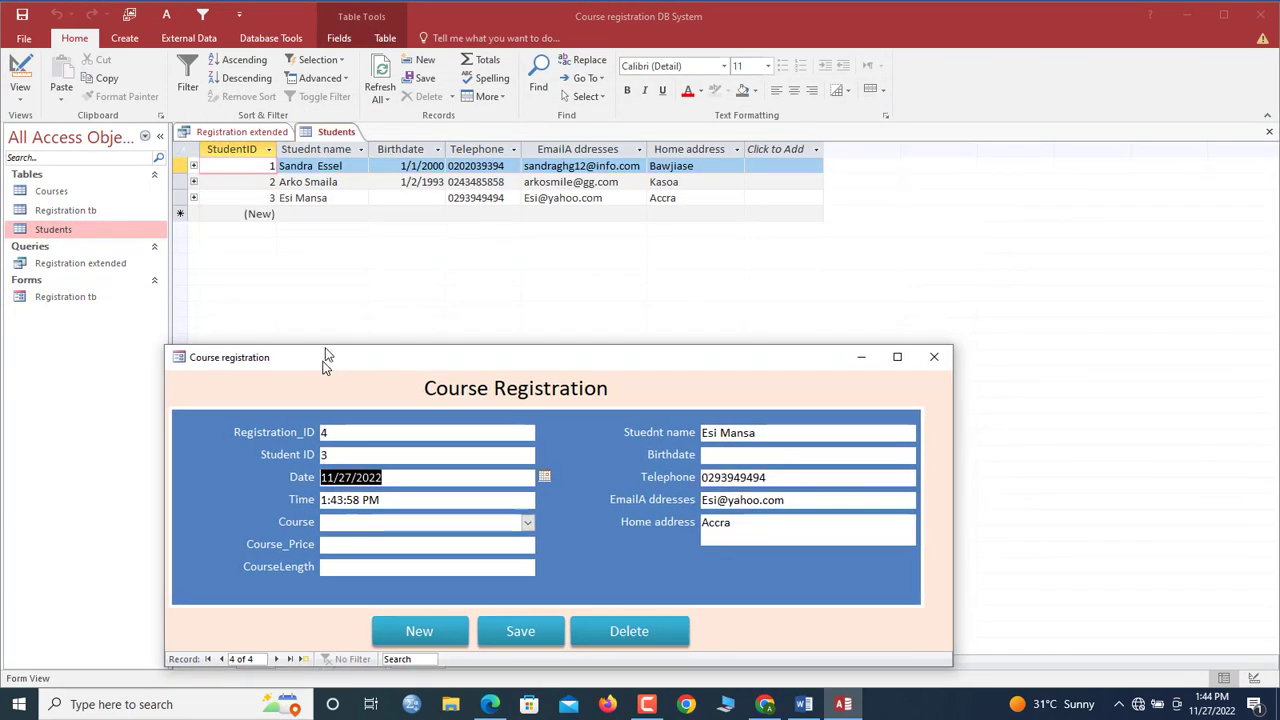
pyautogui.click(306, 213)
pyautogui.moveTo(408, 362); pyautogui.dragTo(464, 92)
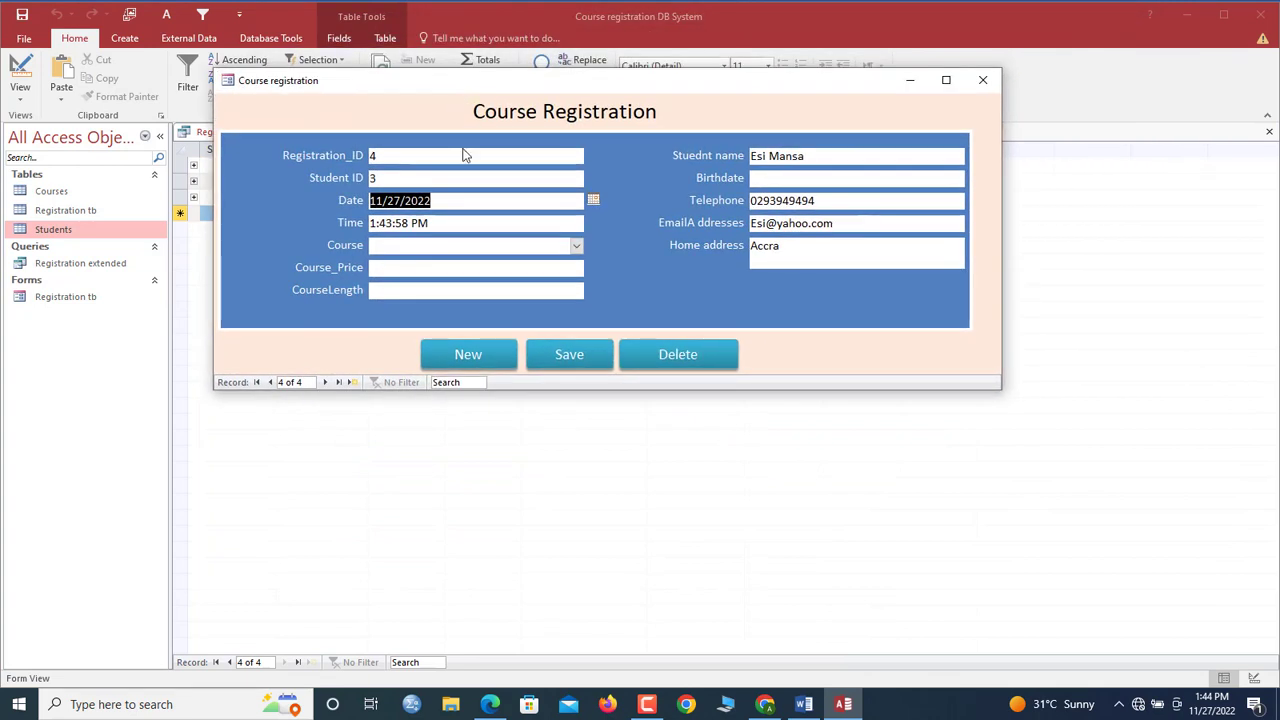
# Step: Choose Web designing as the course, save record 4, and reveal the Students table
pyautogui.click(576, 246)
pyautogui.click(455, 282)
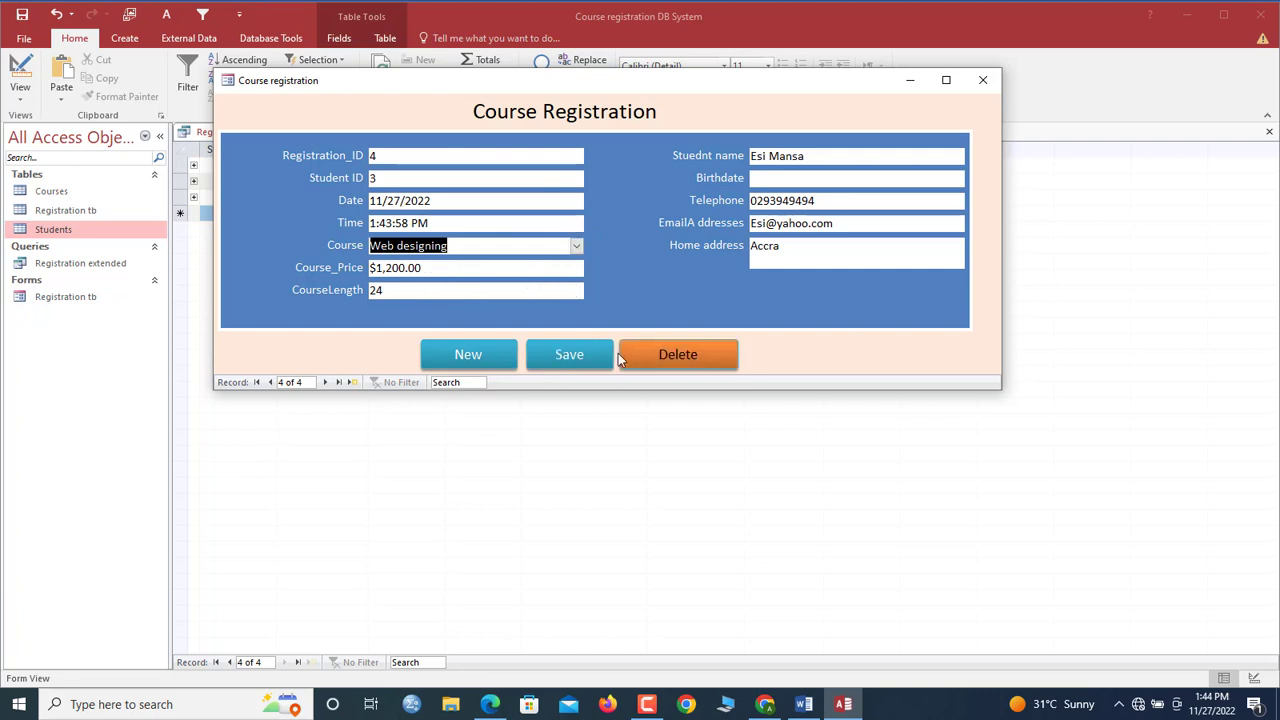
pyautogui.click(584, 357)
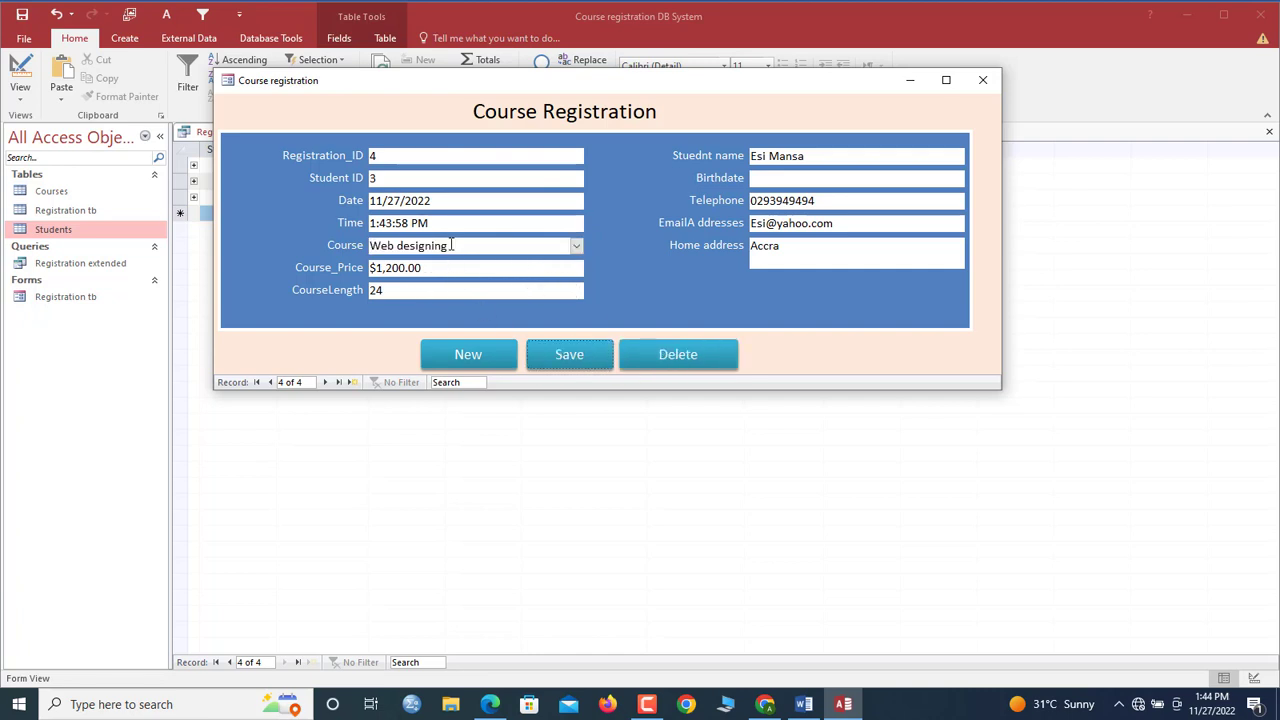
pyautogui.click(540, 245)
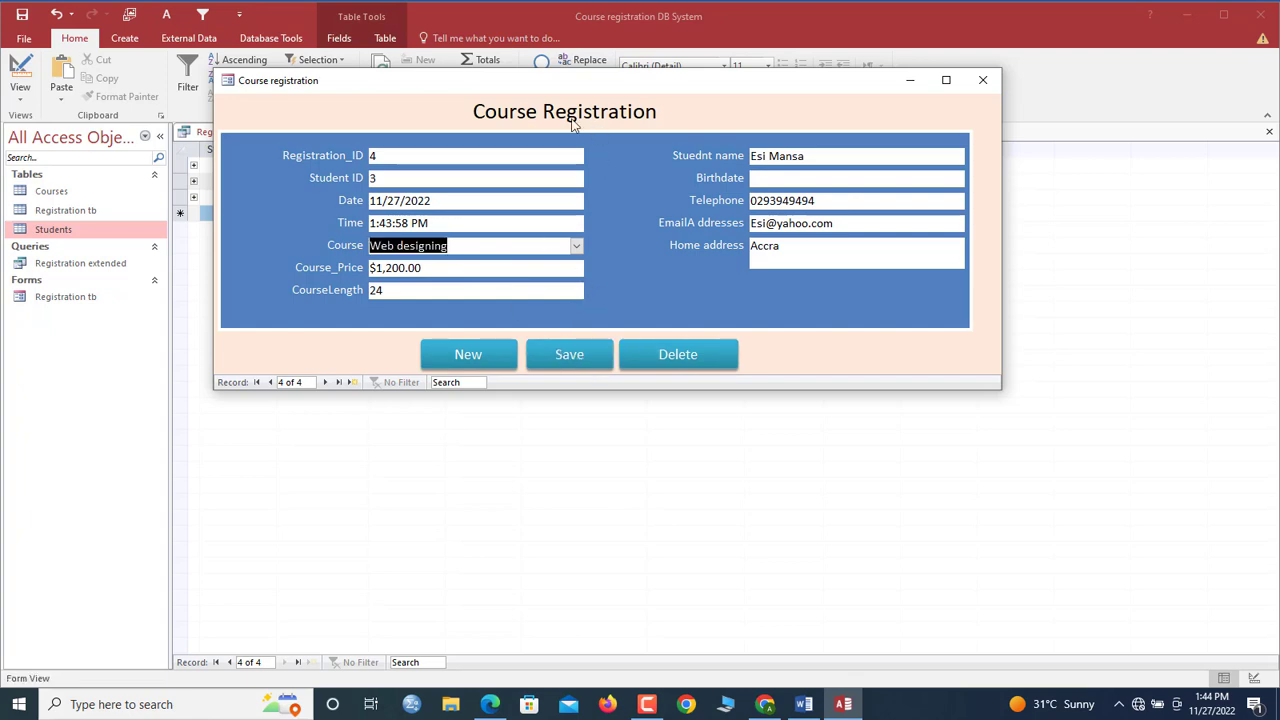
pyautogui.moveTo(548, 86); pyautogui.dragTo(494, 291)
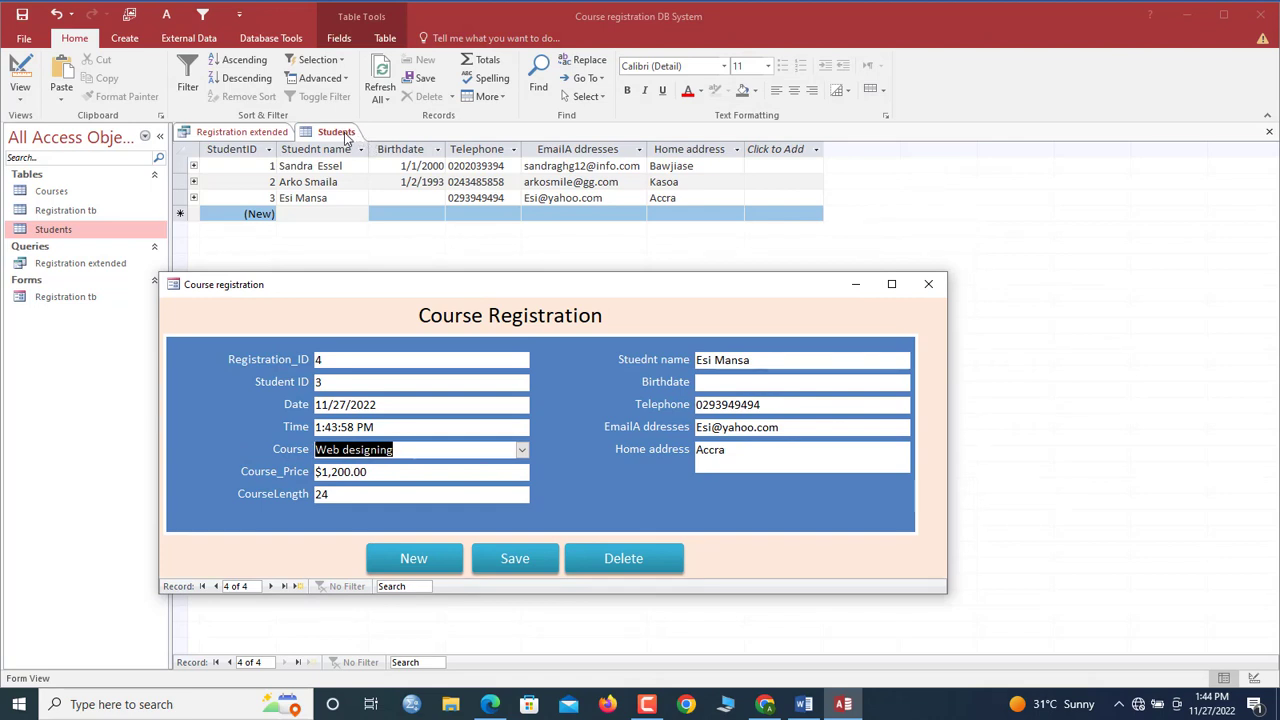
# Step: Close the Students table, check registration 4 in Registration tb, and refresh the Registration extended query
pyautogui.rightClick(345, 133)
pyautogui.click(380, 163)
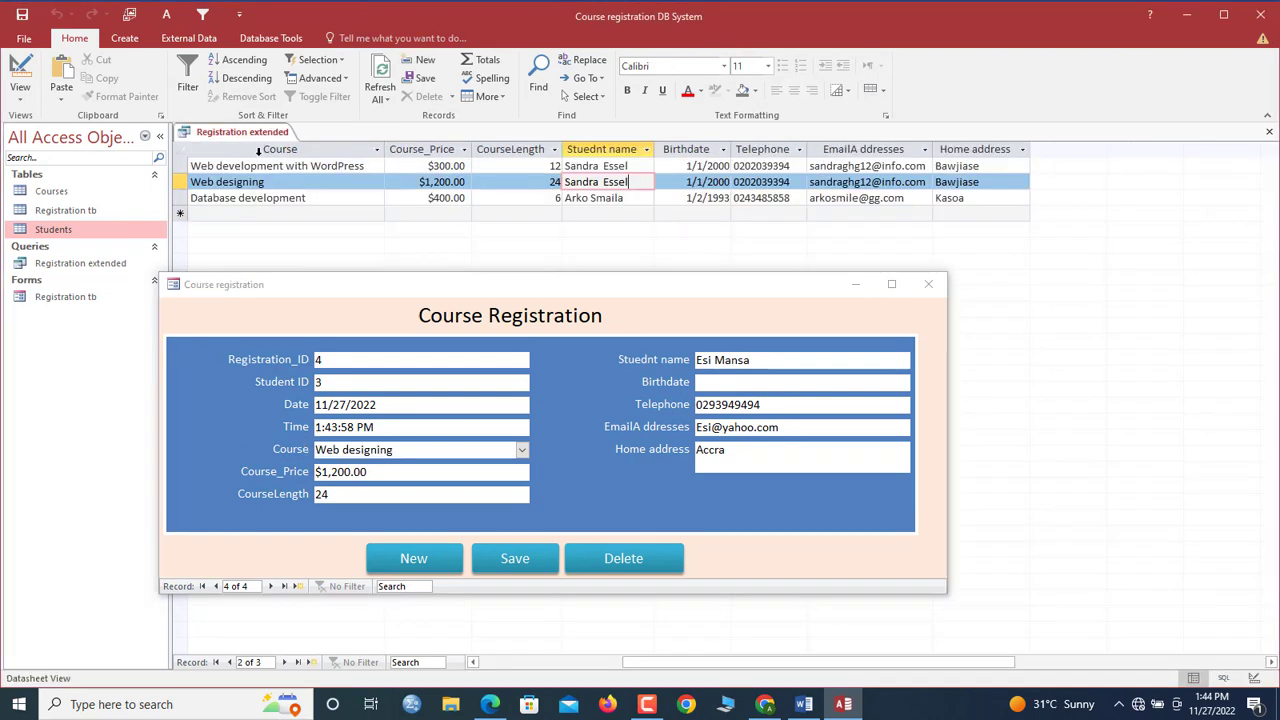
pyautogui.doubleClick(80, 210)
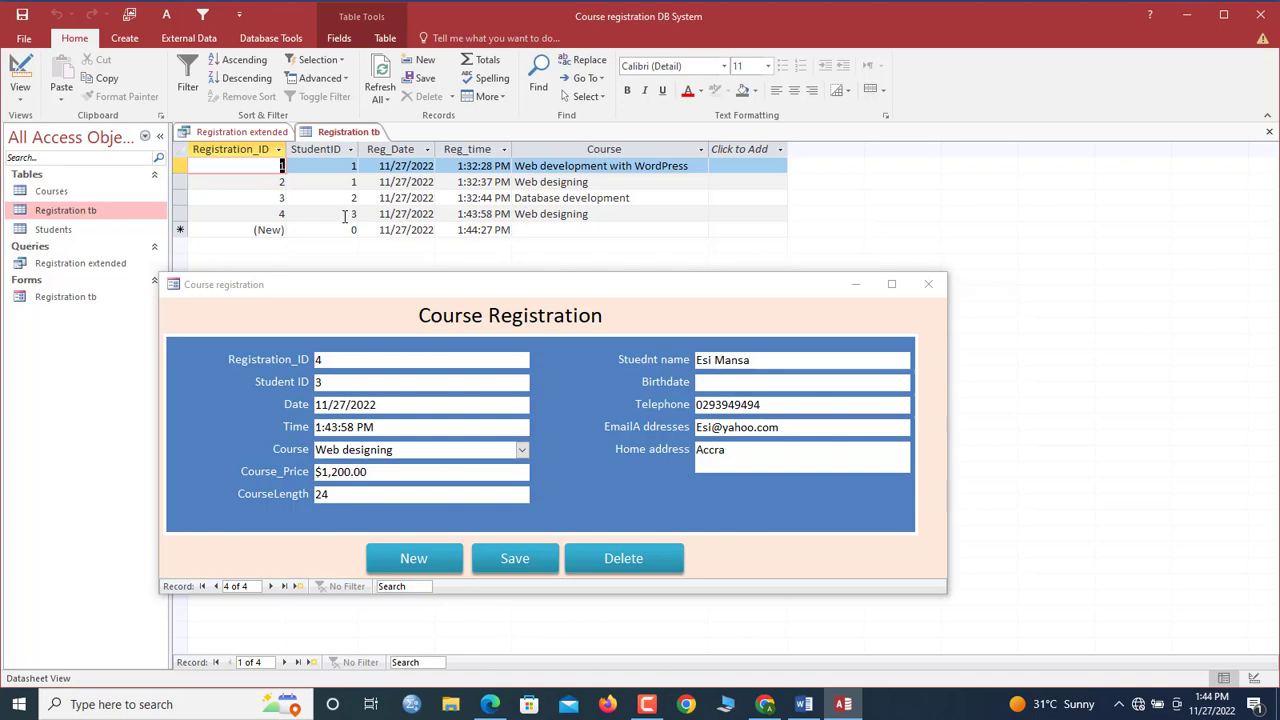
pyautogui.click(344, 214)
pyautogui.click(240, 131)
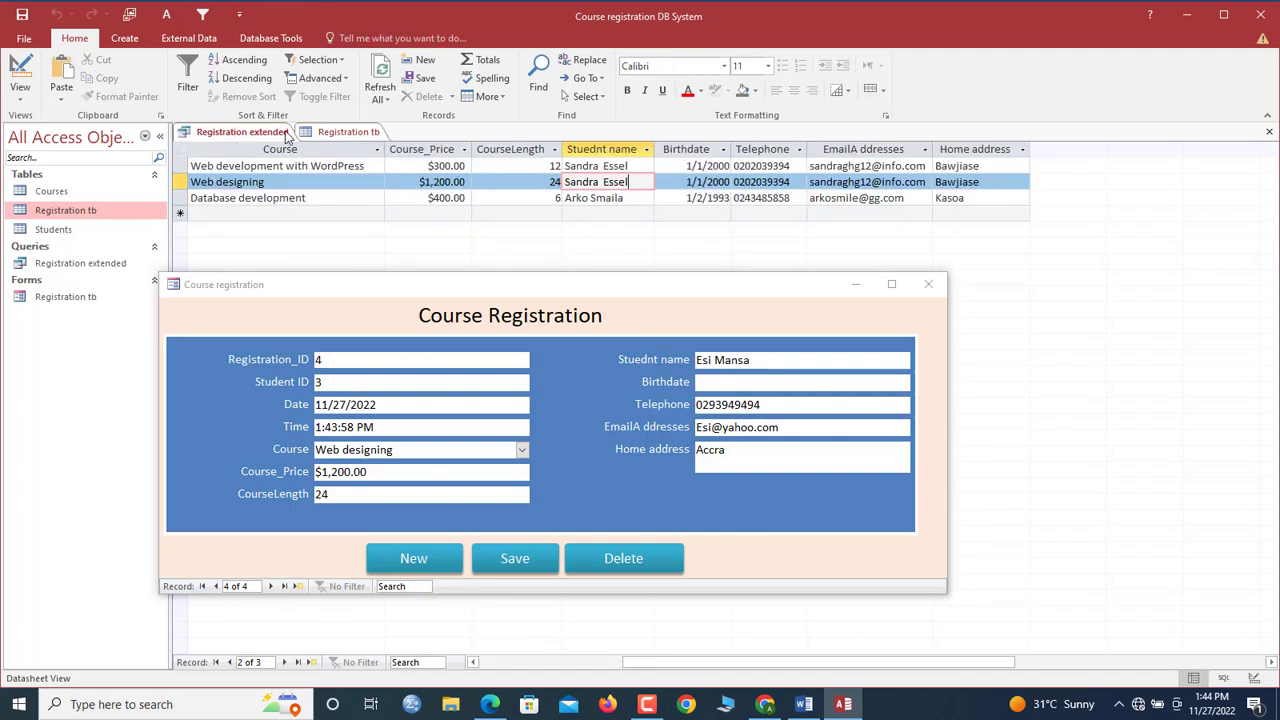
pyautogui.click(384, 92)
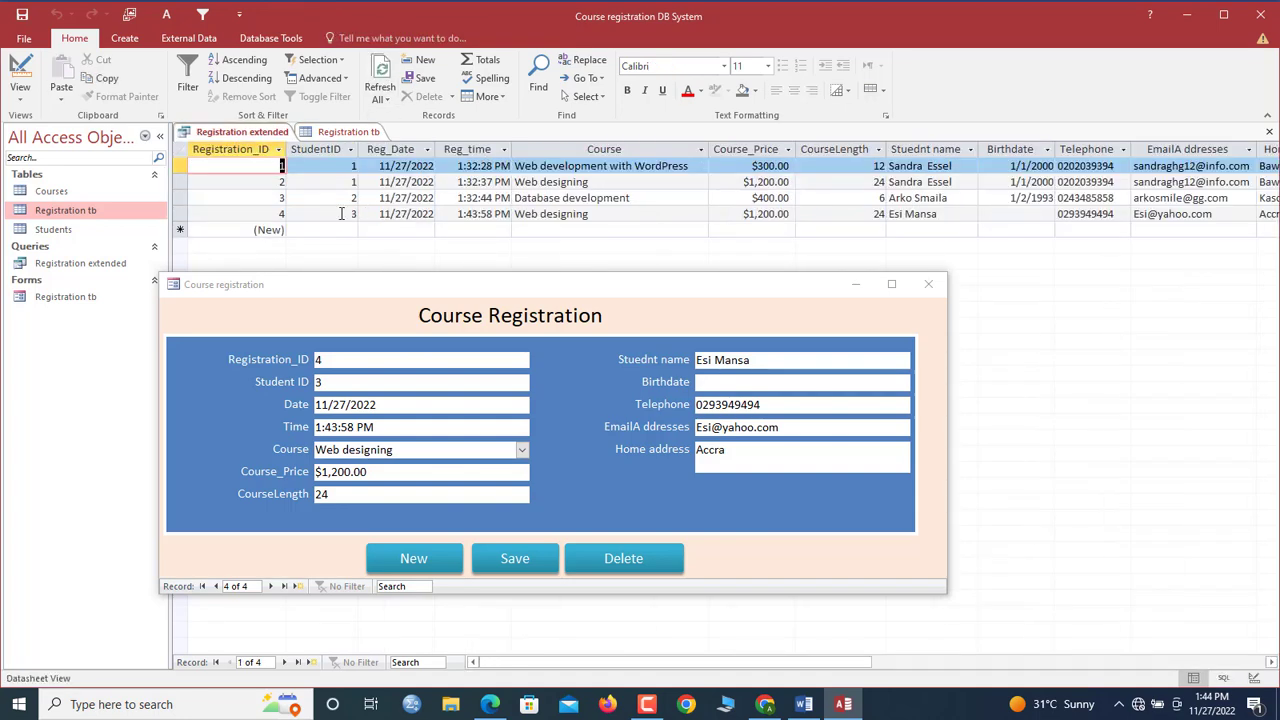
# Step: Close all open objects and reopen the Registration tb form
pyautogui.rightClick(272, 133)
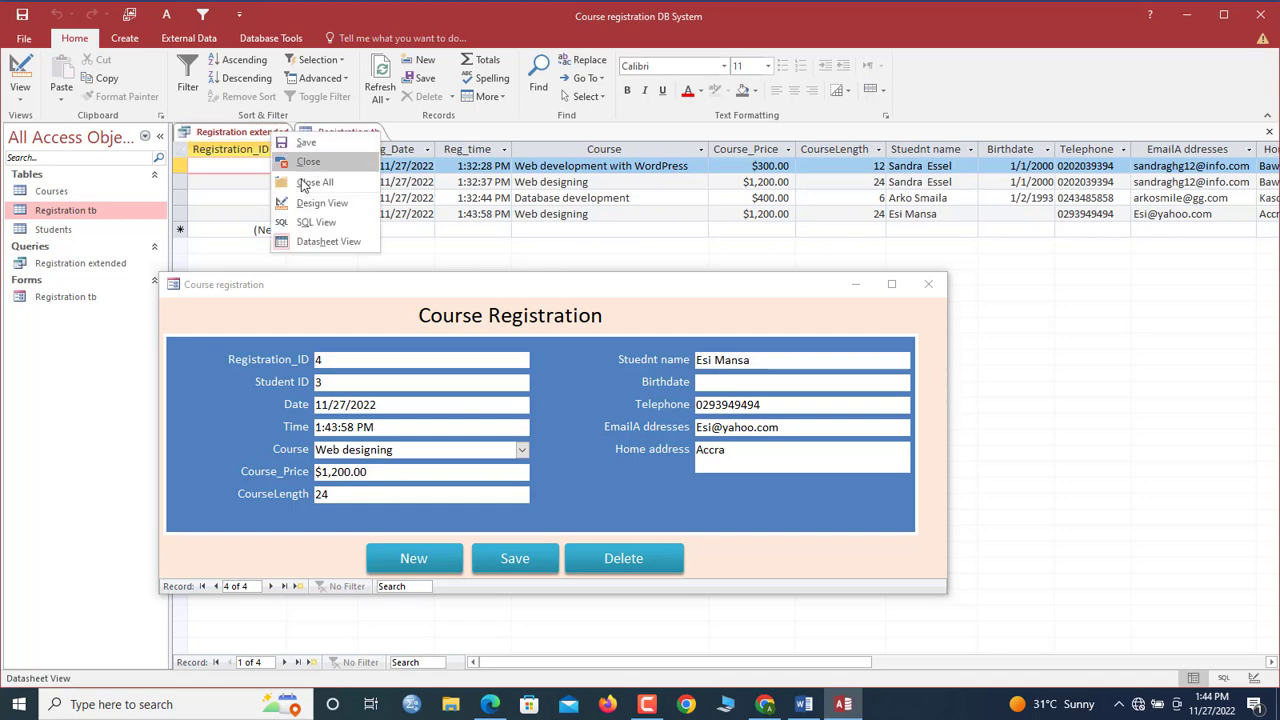
pyautogui.click(340, 225)
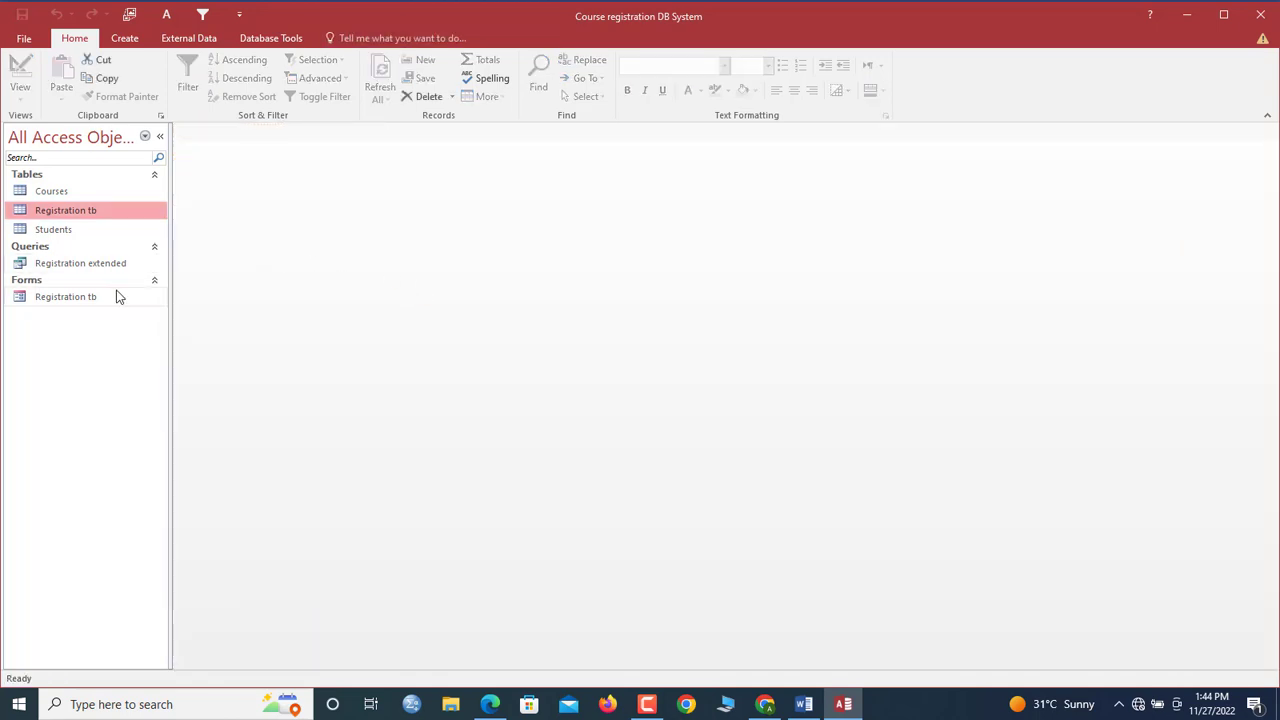
pyautogui.doubleClick(65, 297)
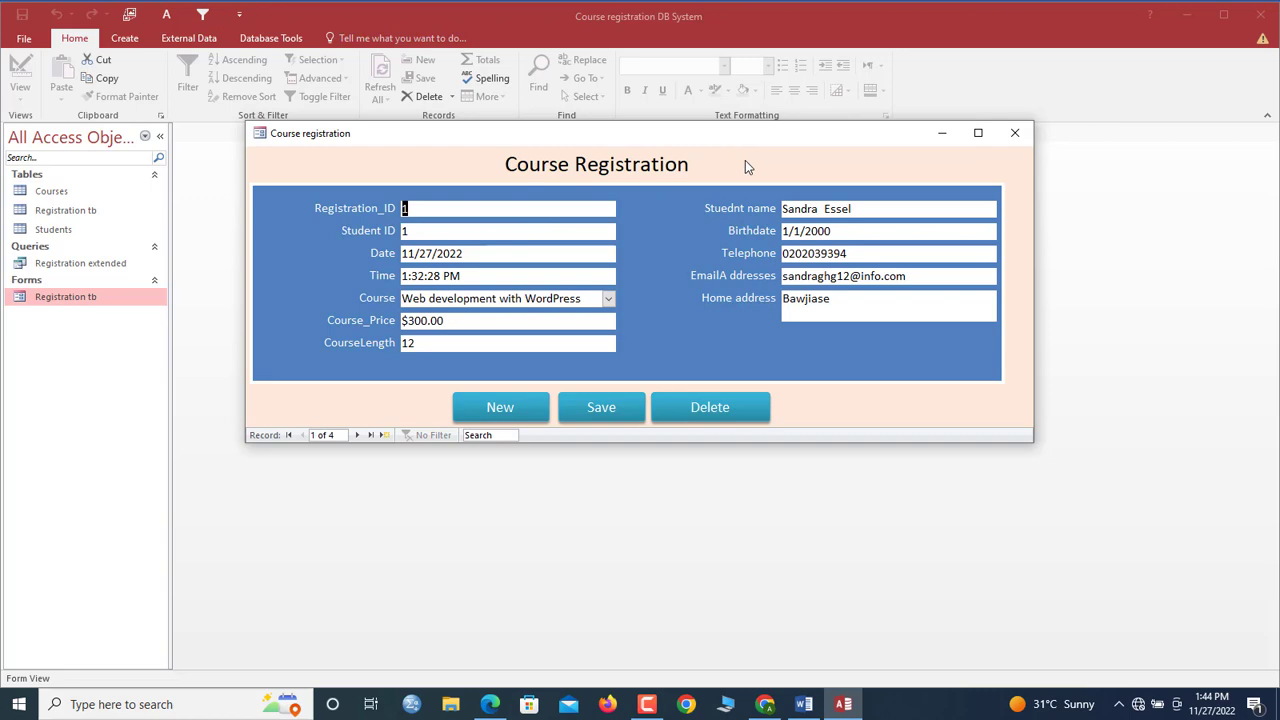
# Step: In Design View, set the CourseLength and Course_Price text boxes to 14-point font
pyautogui.rightClick(745, 160)
pyautogui.click(797, 212)
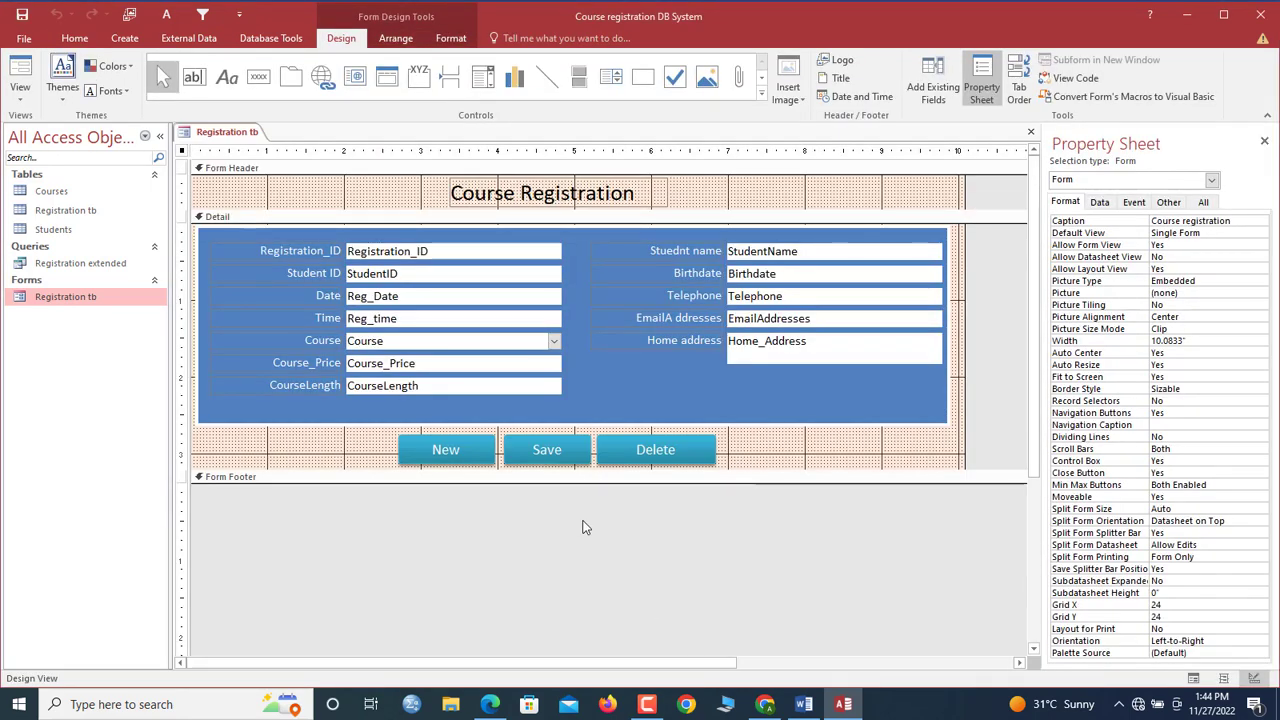
pyautogui.click(432, 386)
pyautogui.keyDown('shift'); pyautogui.click(420, 370); pyautogui.keyUp('shift')
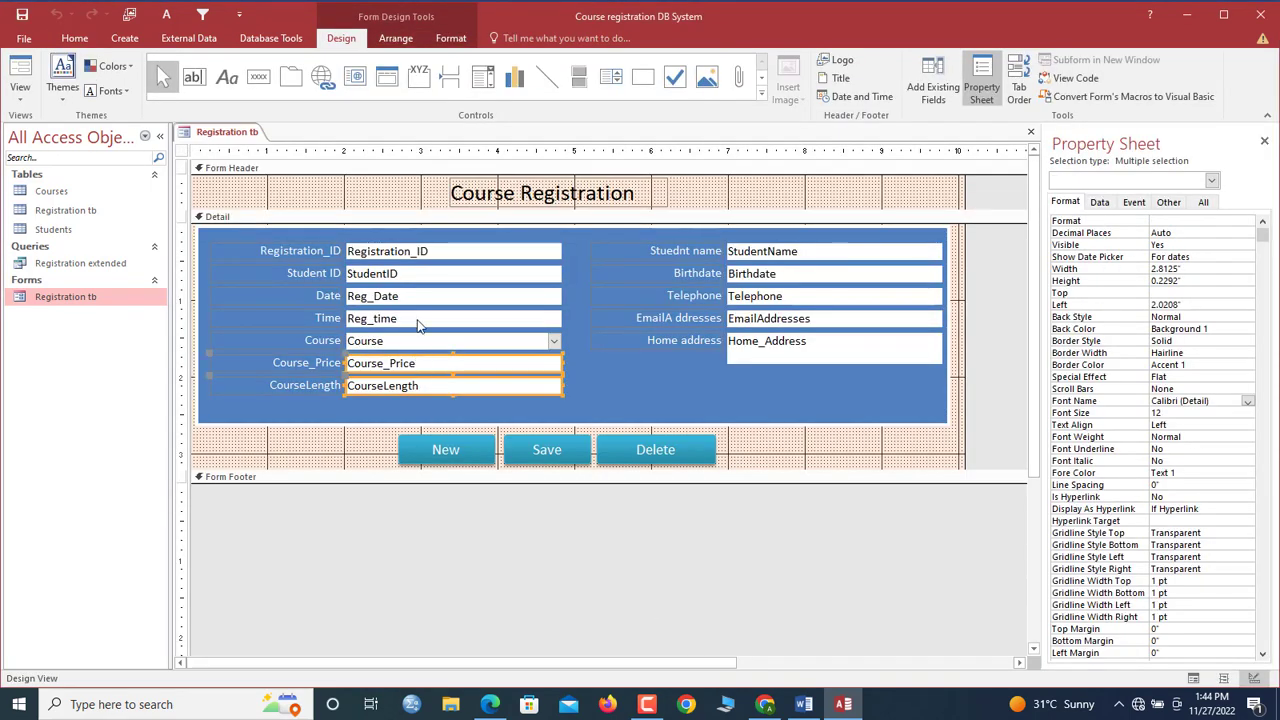
pyautogui.click(451, 38)
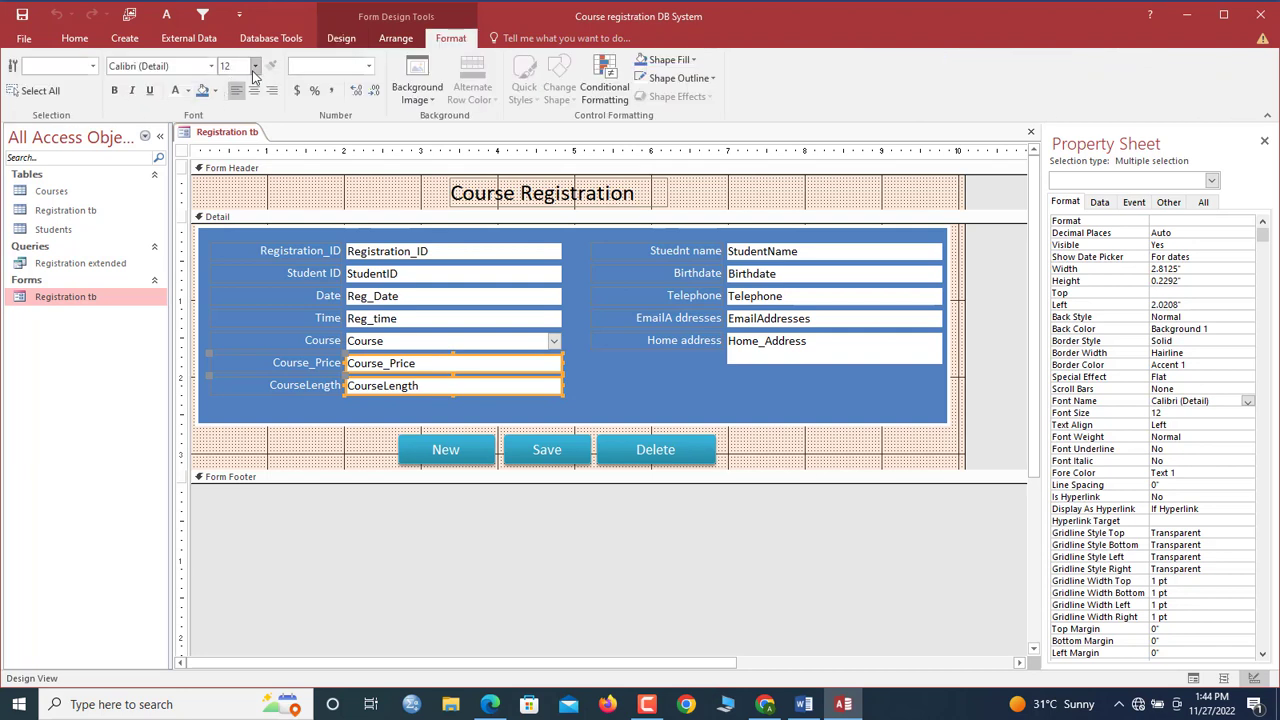
pyautogui.click(255, 66)
pyautogui.click(236, 160)
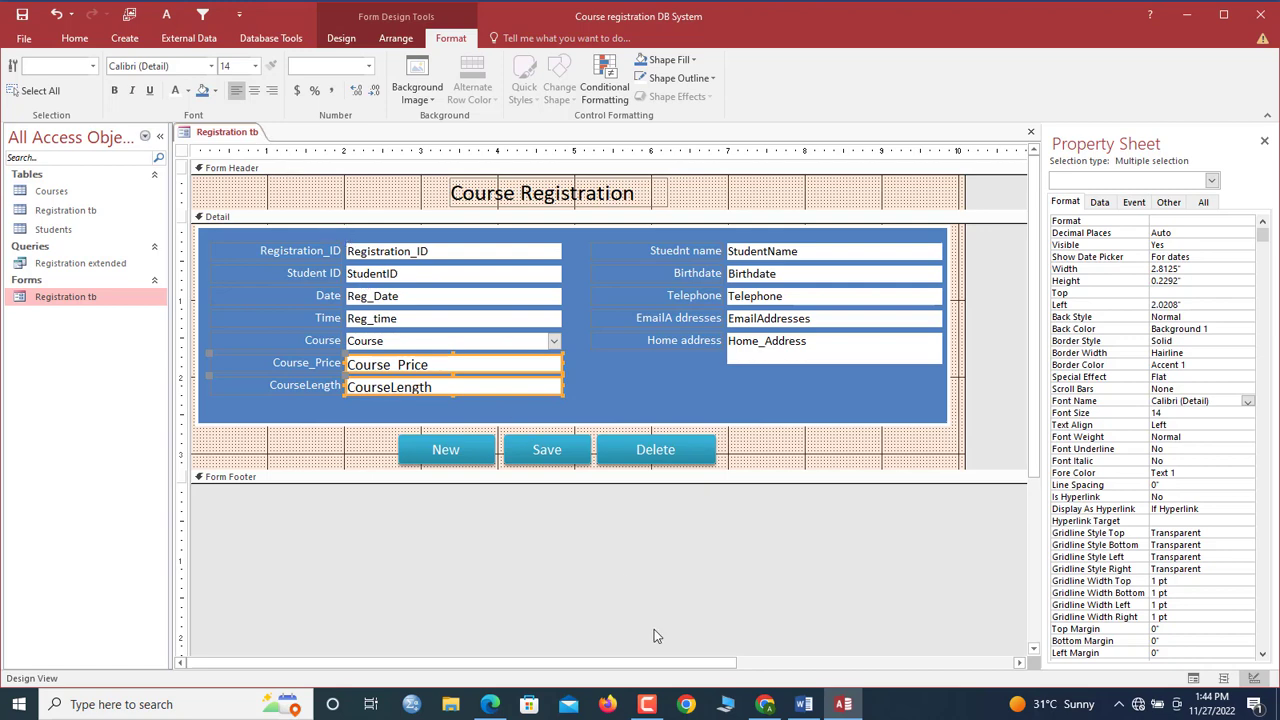
# Step: Select the form's Delete and Save buttons and its Detail section
pyautogui.moveTo(655, 695)
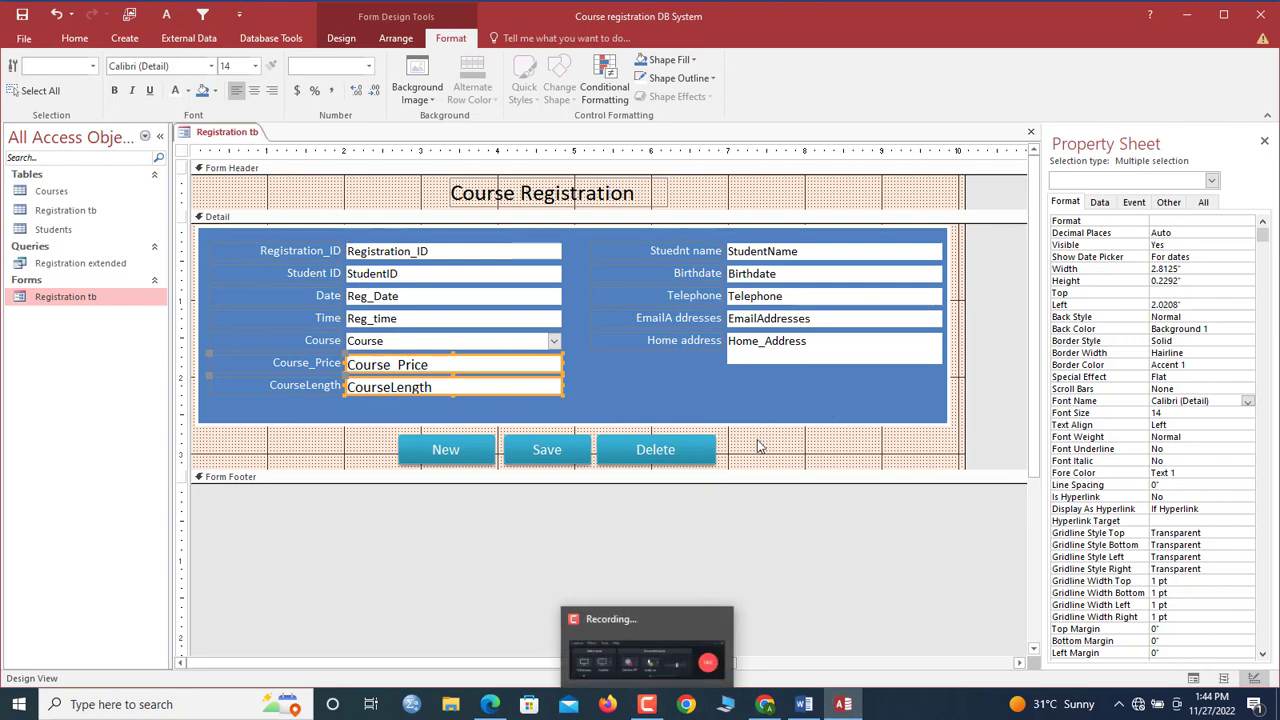
pyautogui.click(658, 446)
pyautogui.click(552, 446)
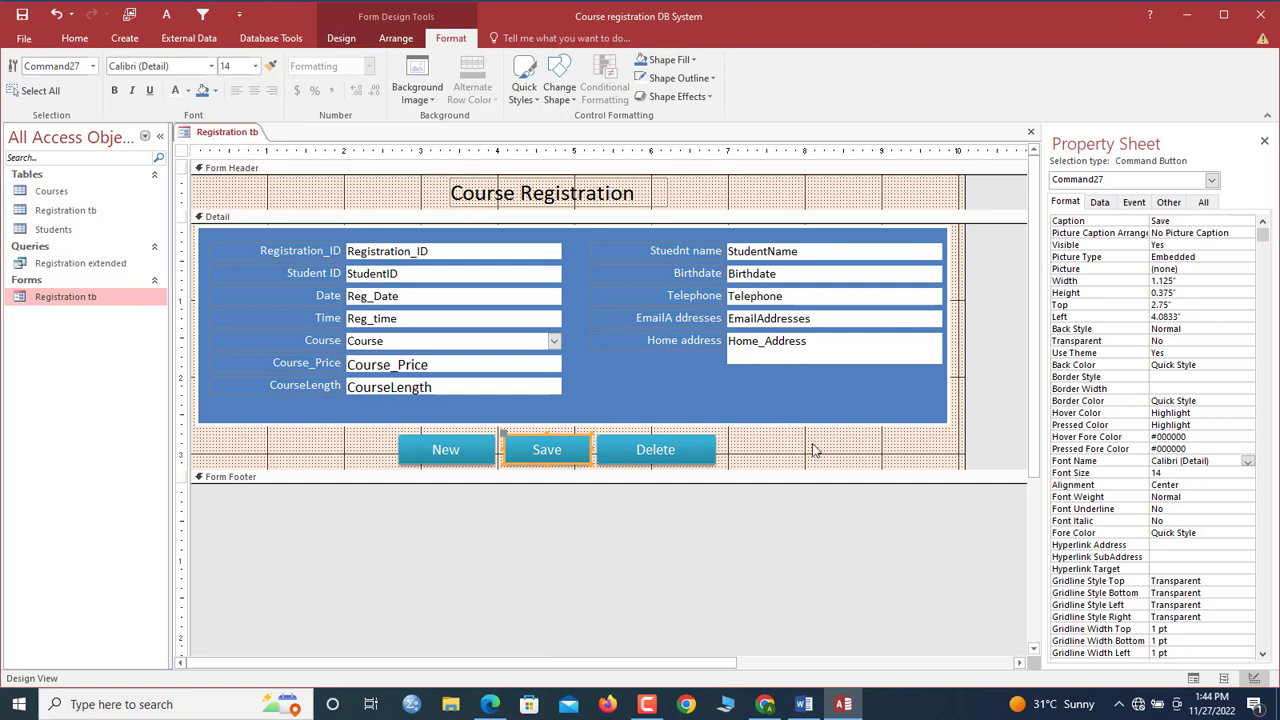
pyautogui.click(728, 448)
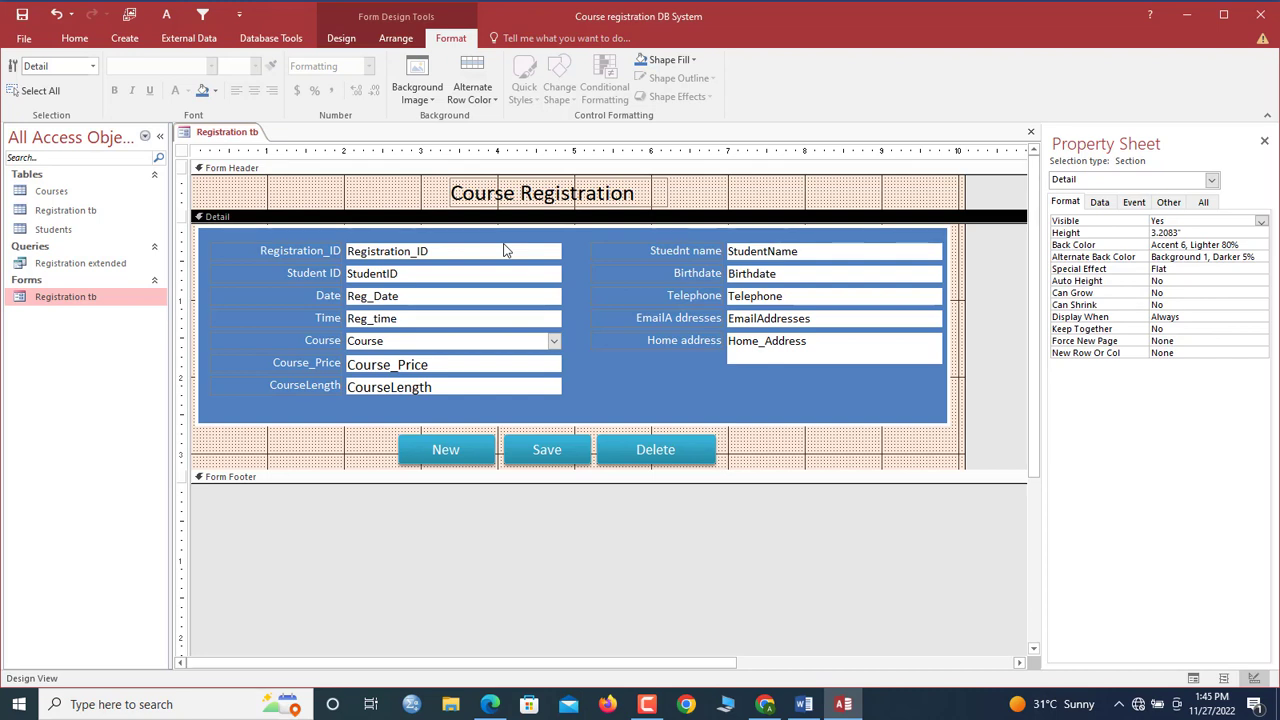
pyautogui.rightClick(240, 134)
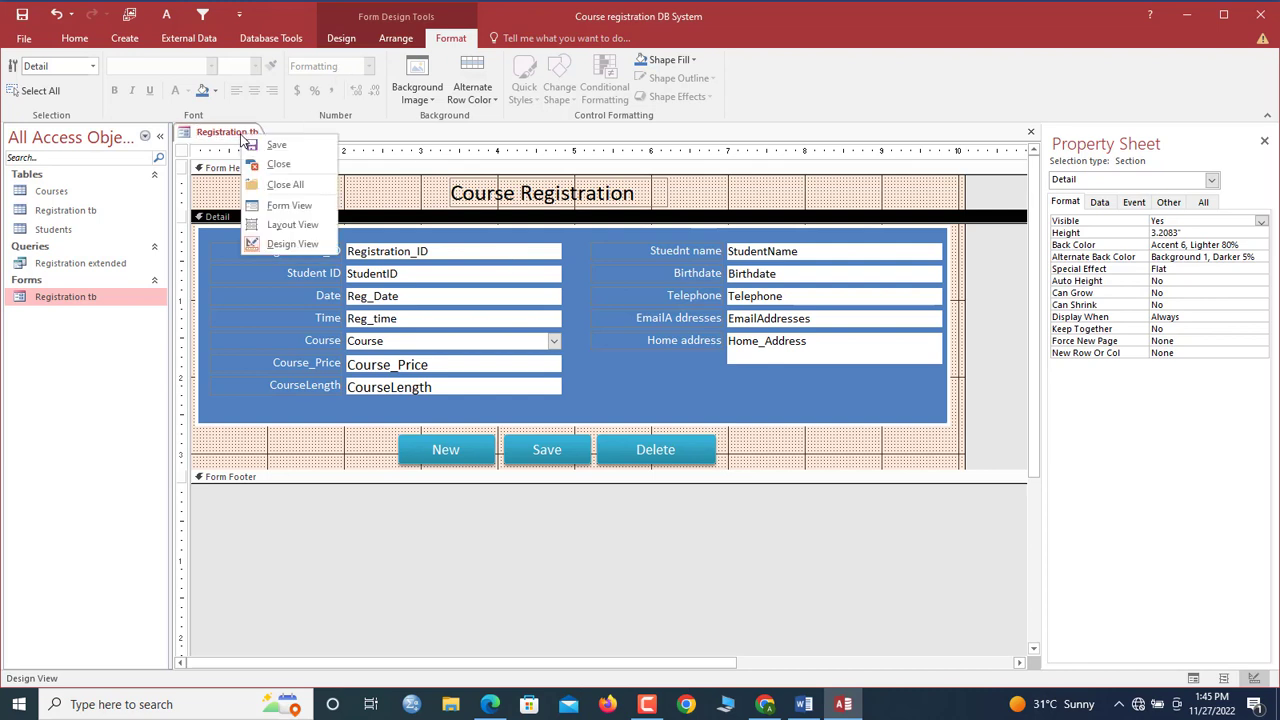
pyautogui.press('Escape')
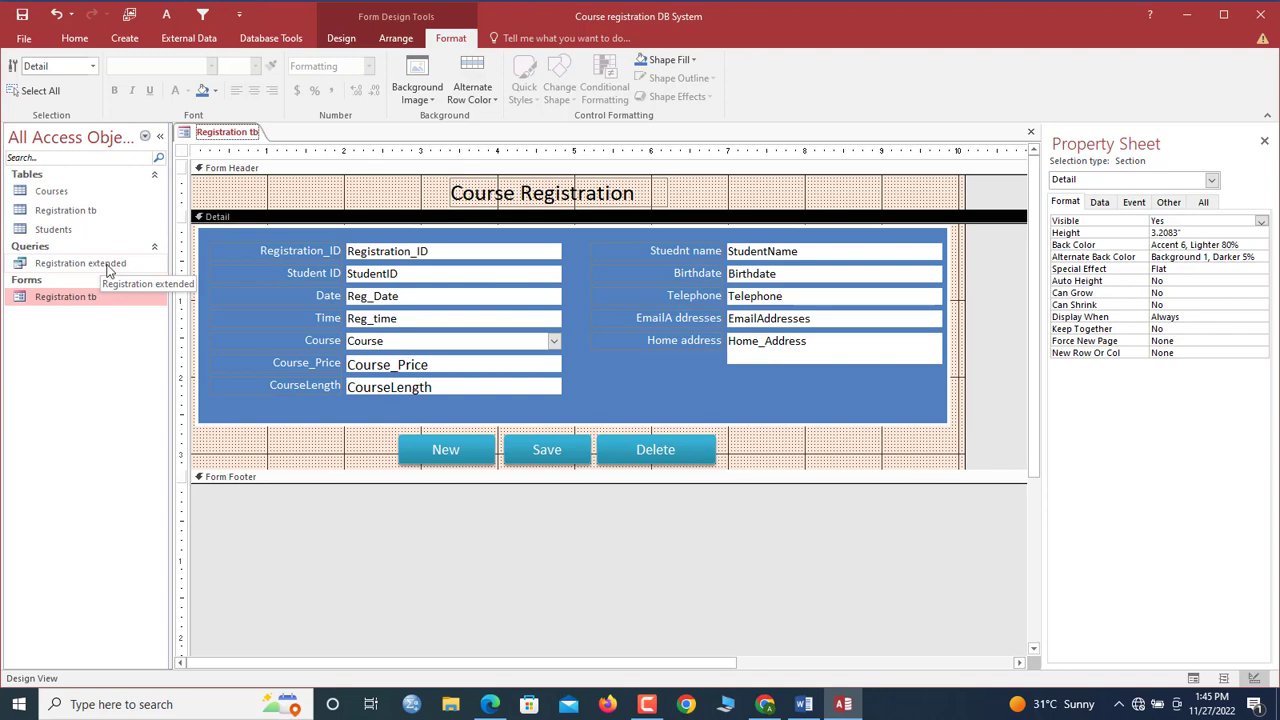
# Step: Open the Registration extended query in Design View
pyautogui.click(110, 264)
pyautogui.rightClick(109, 265)
pyautogui.click(147, 300)
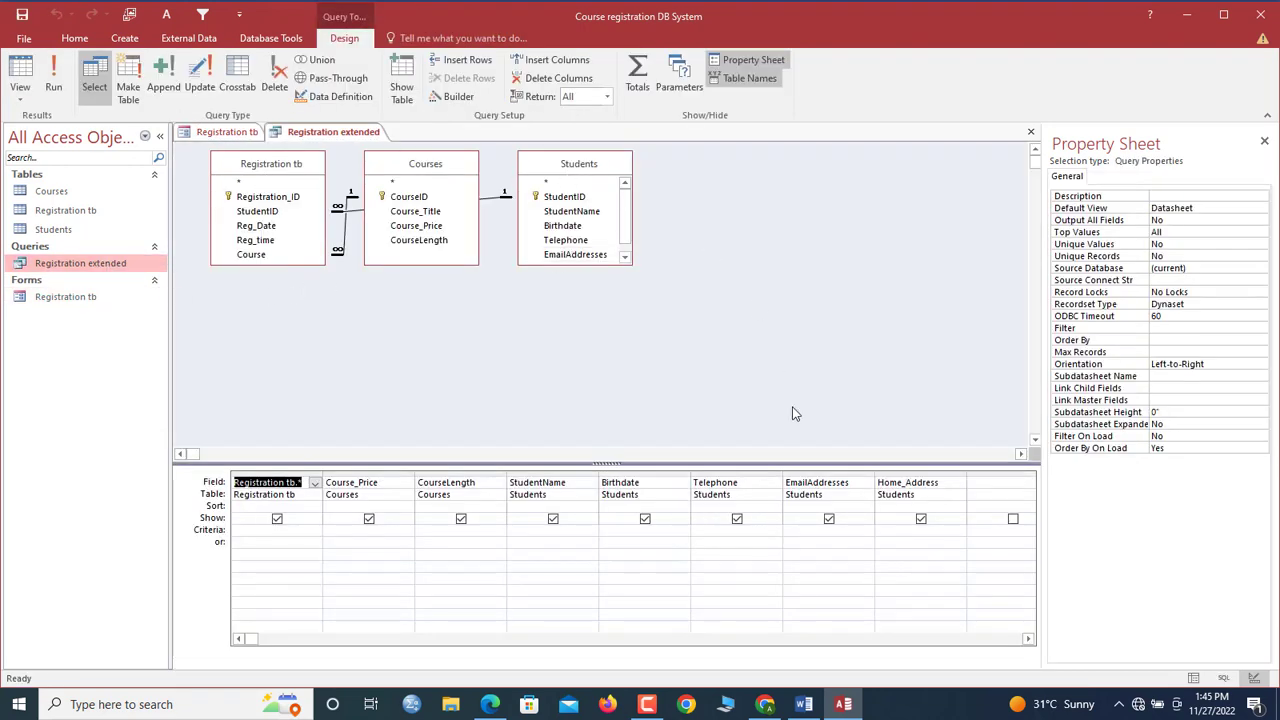
# Step: Build an expression in the empty field after Home_Address, starting with Serial: [StudentID]
pyautogui.click(970, 482)
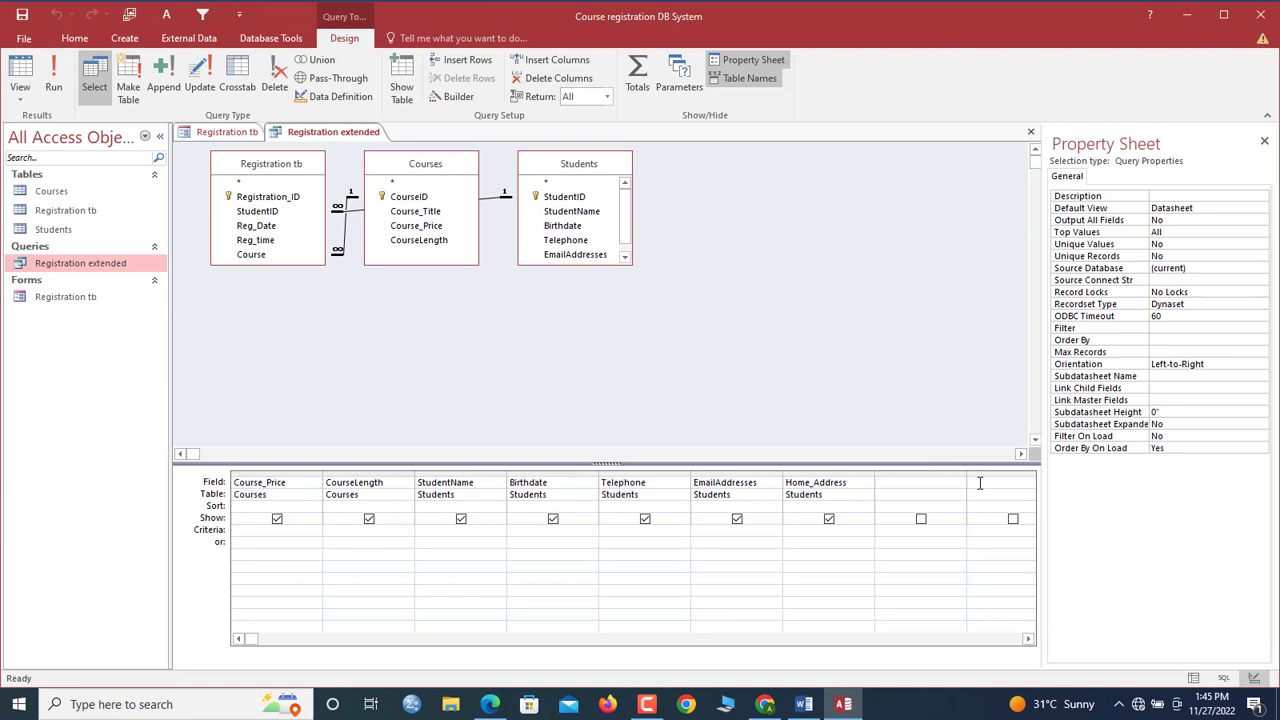
pyautogui.rightClick(888, 482)
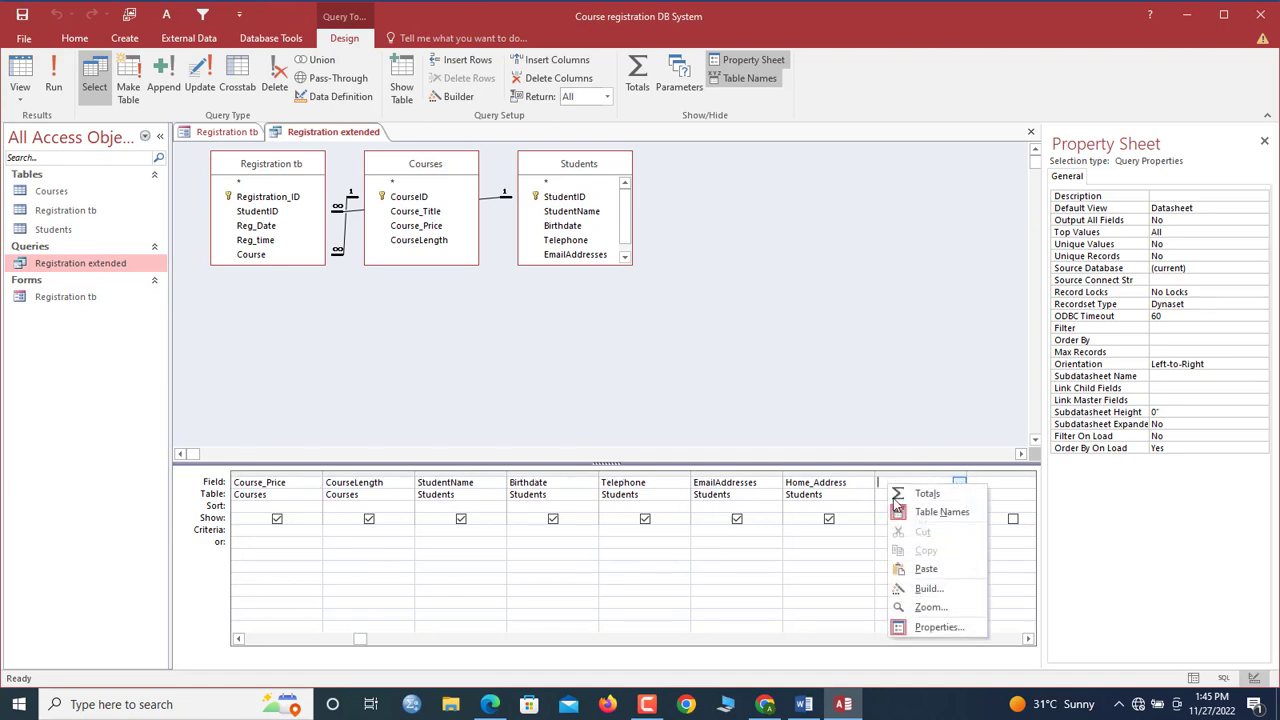
pyautogui.click(933, 592)
pyautogui.write('Serial:')
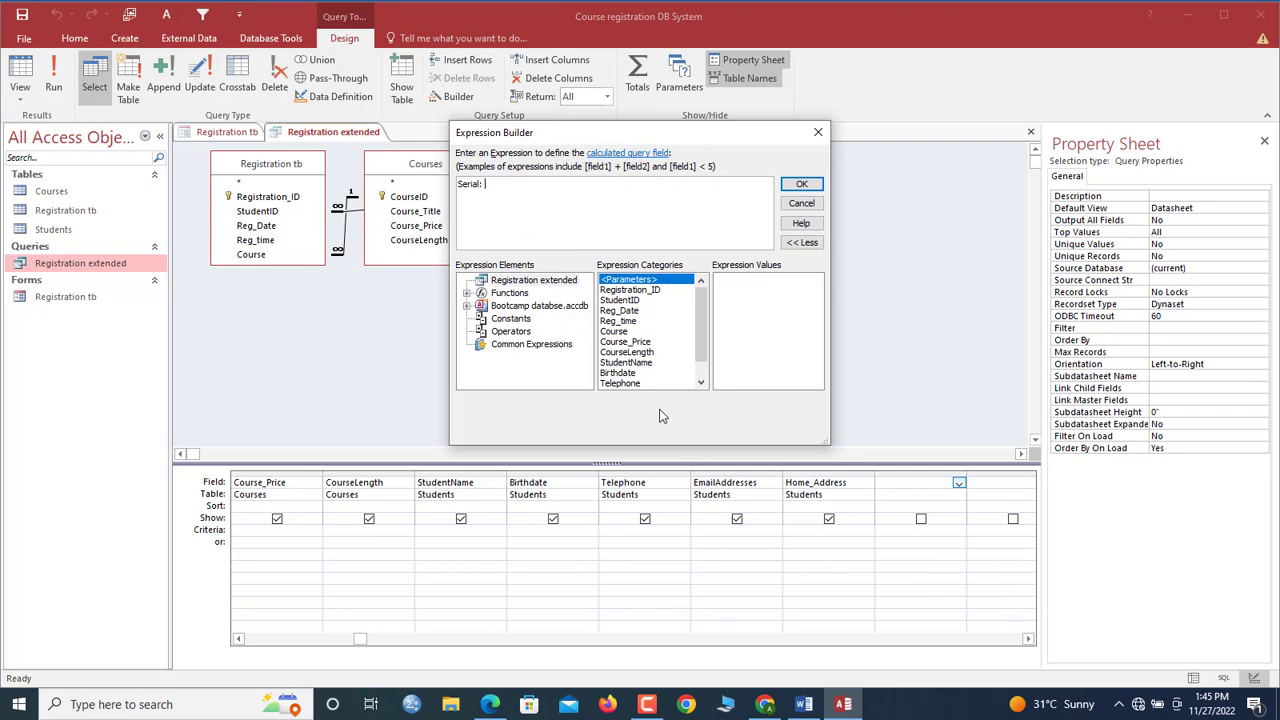
pyautogui.moveTo(571, 140); pyautogui.dragTo(548, 267)
pyautogui.write('l: [Stu')
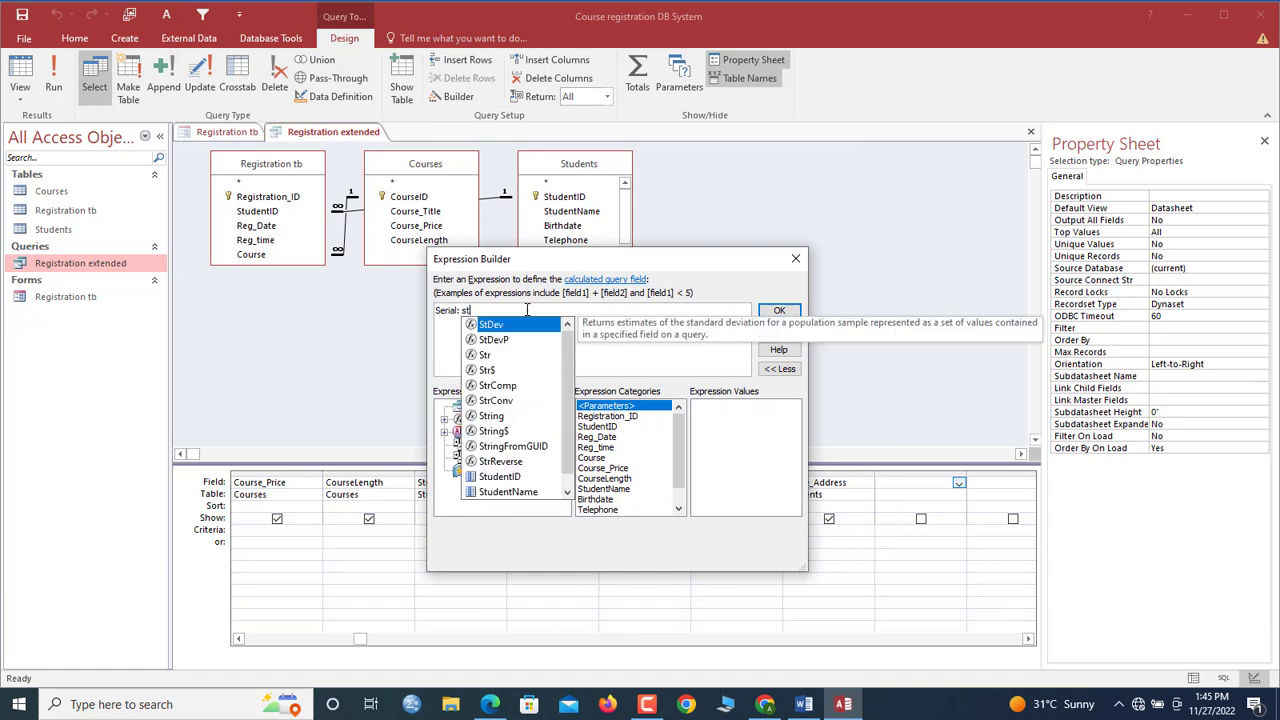
pyautogui.doubleClick(508, 323)
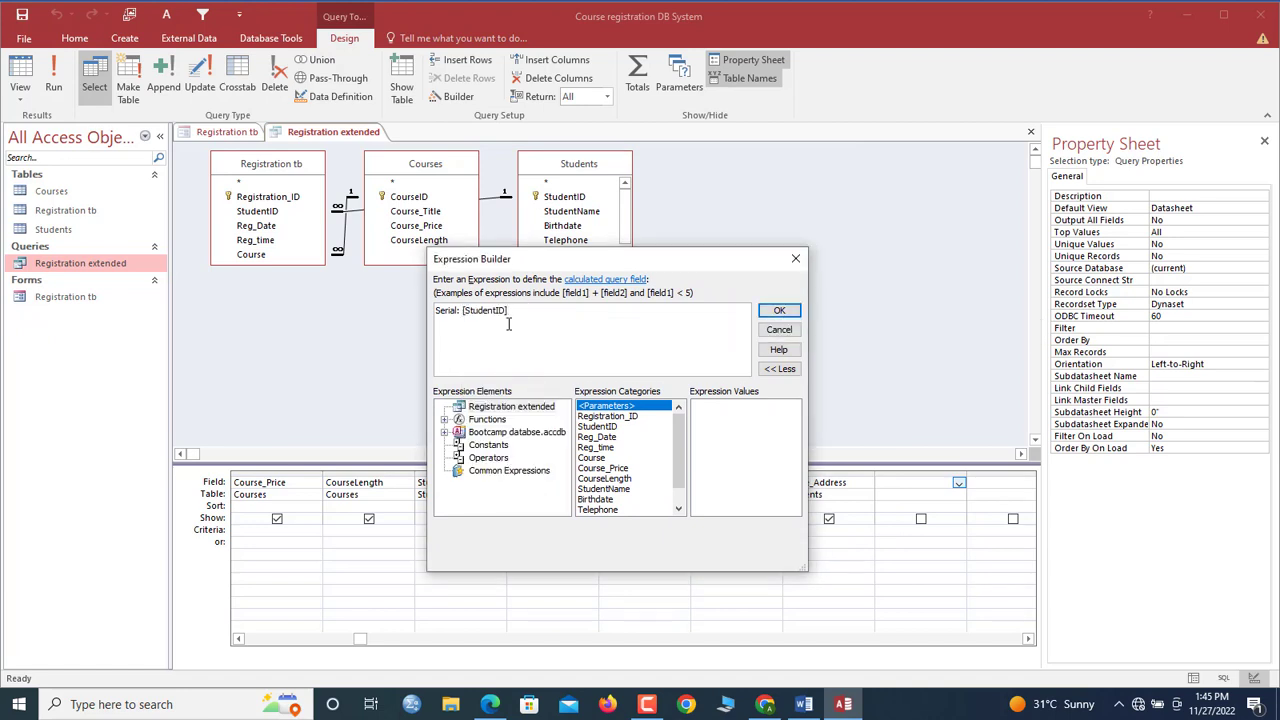
# Step: Append &Day([Reg_Date])&Month([Reg_Date])& and begin the Year( function
pyautogui.write('&day')
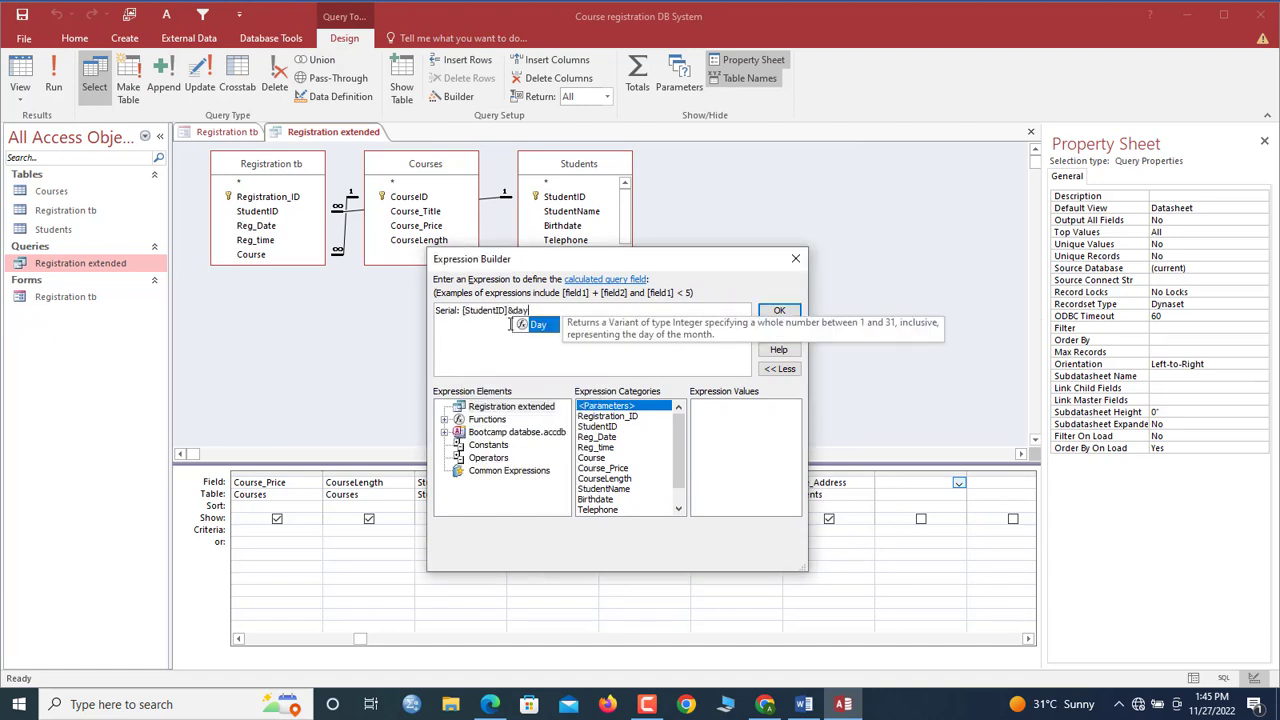
pyautogui.doubleClick(540, 325)
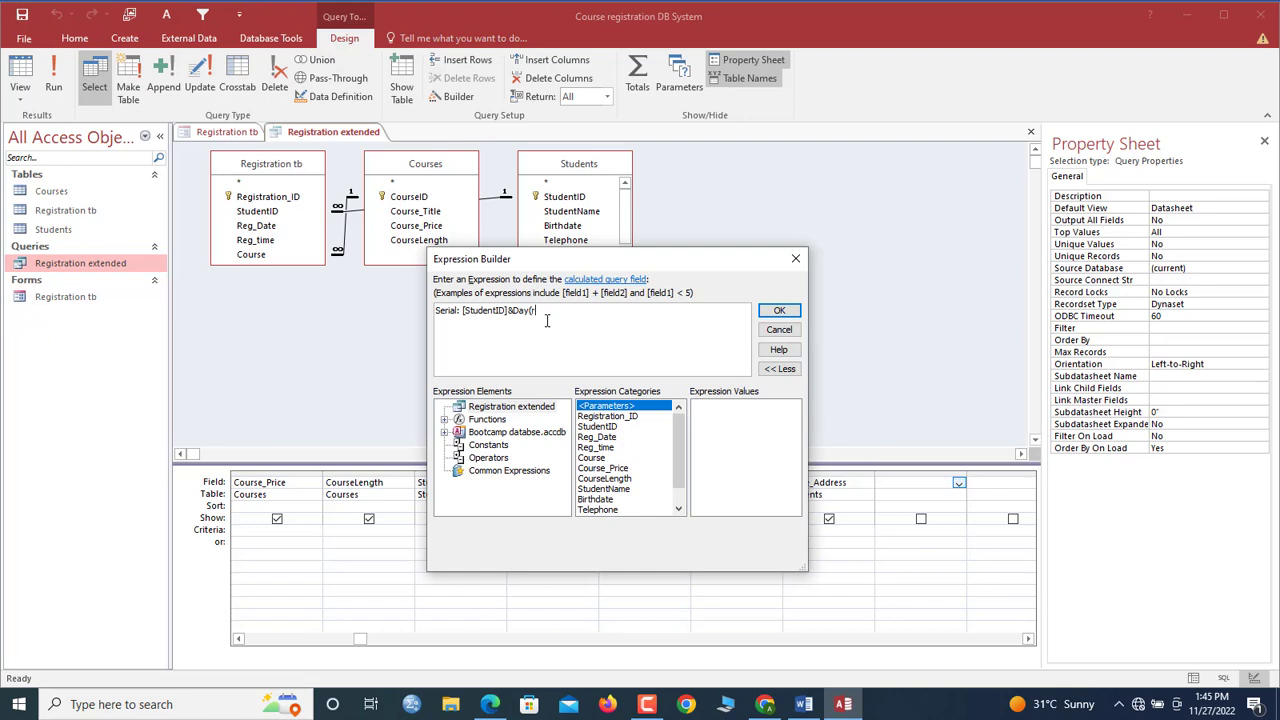
pyautogui.write('re')
pyautogui.doubleClick(568, 337)
pyautogui.write(')&mon')
pyautogui.press('Tab')
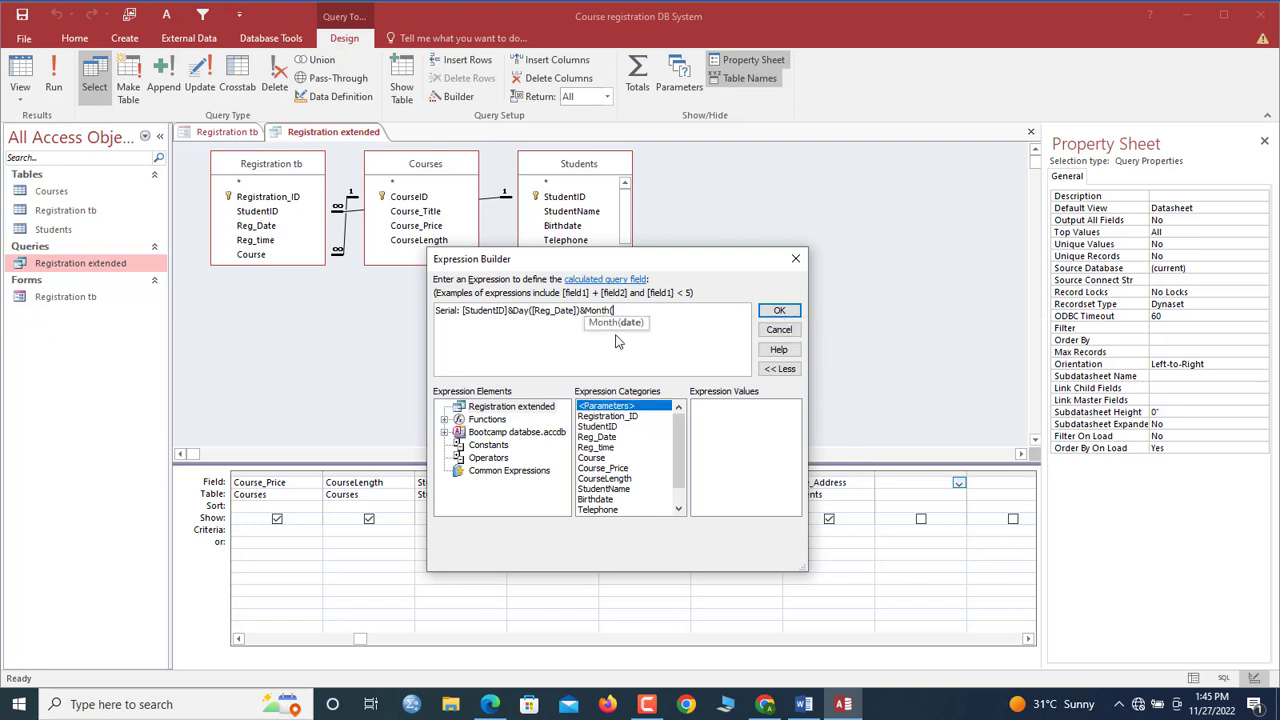
pyautogui.write('re')
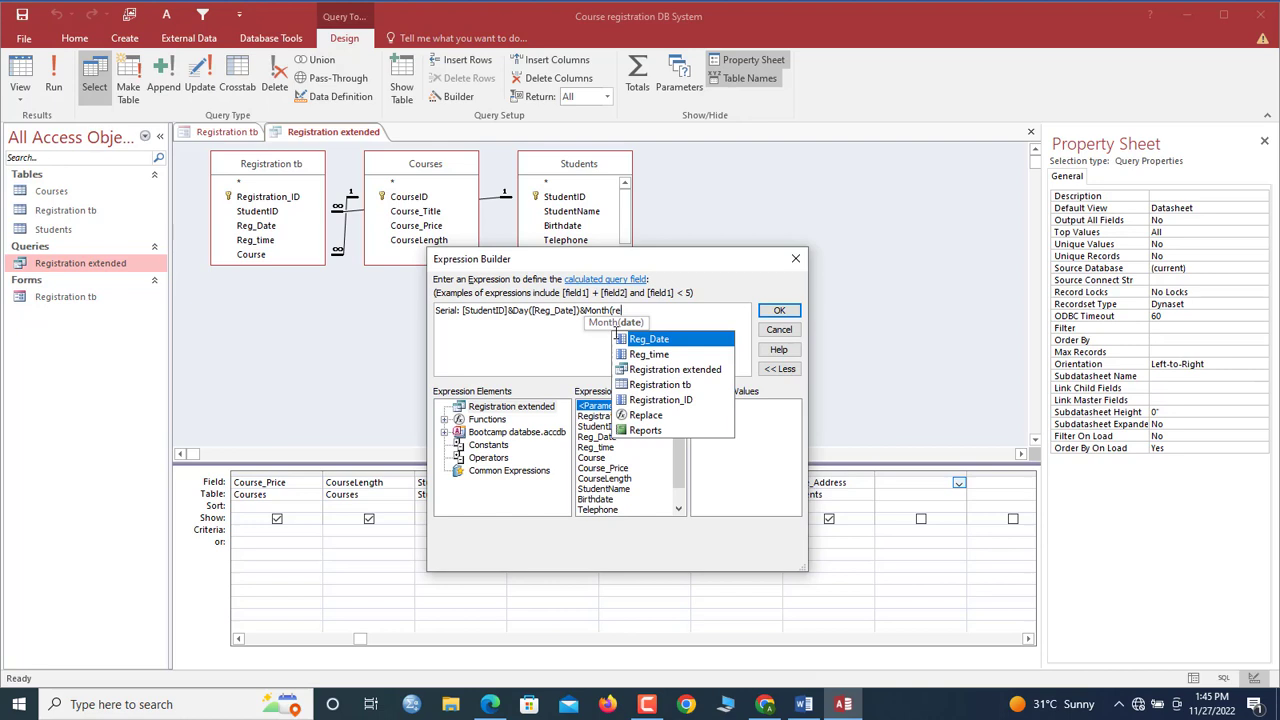
pyautogui.press('Tab')
pyautogui.write(')')
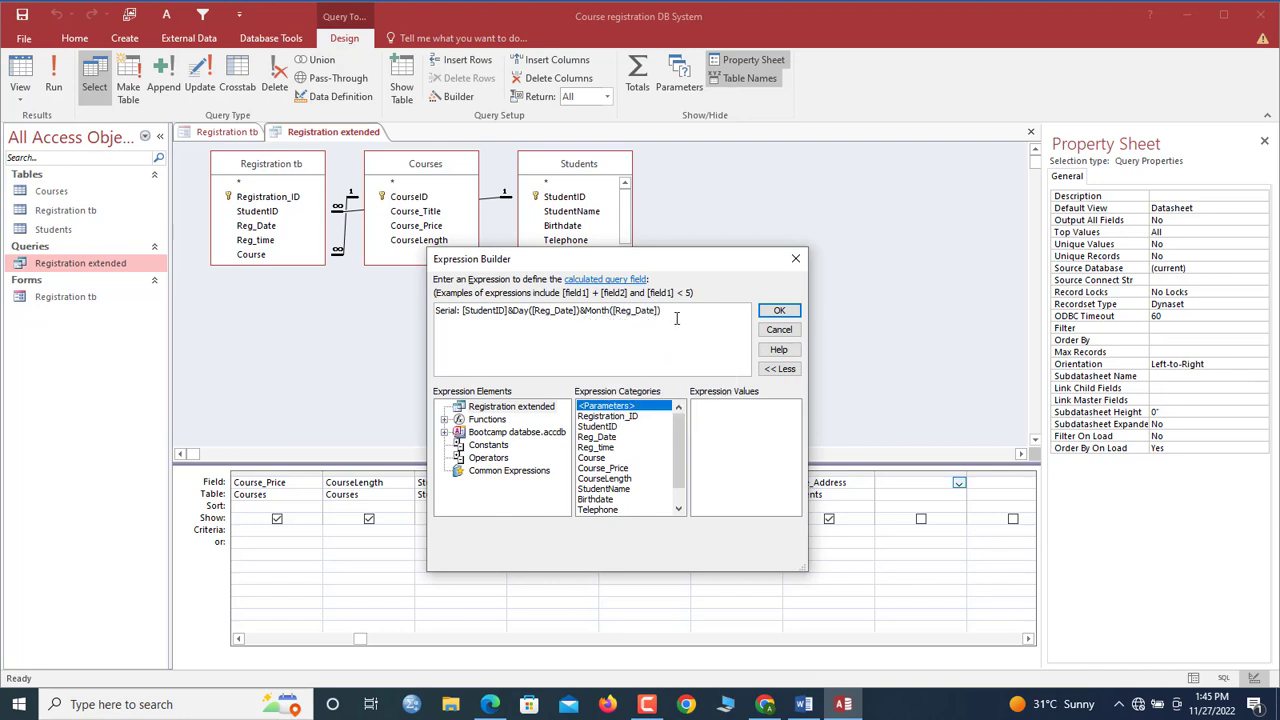
pyautogui.write('&&ye')
pyautogui.doubleClick(699, 325)
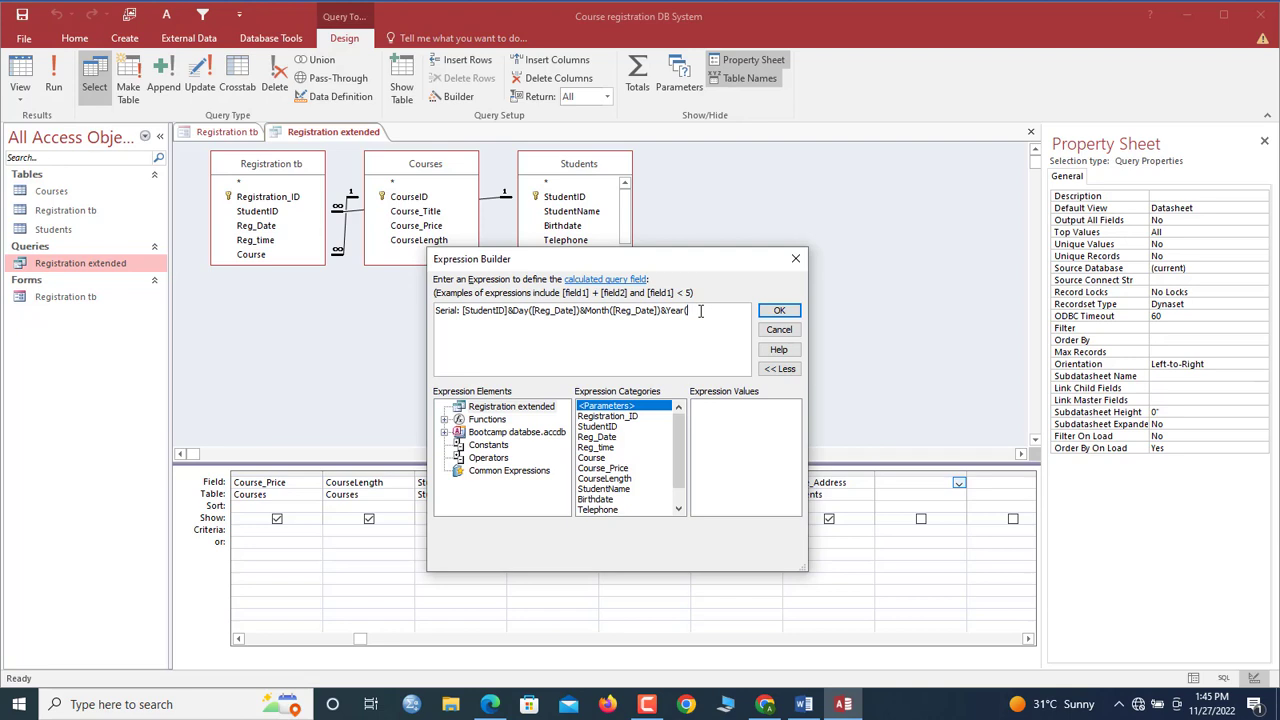
# Step: Complete the Serial expression with Year([Reg_Date])
pyautogui.write('y')
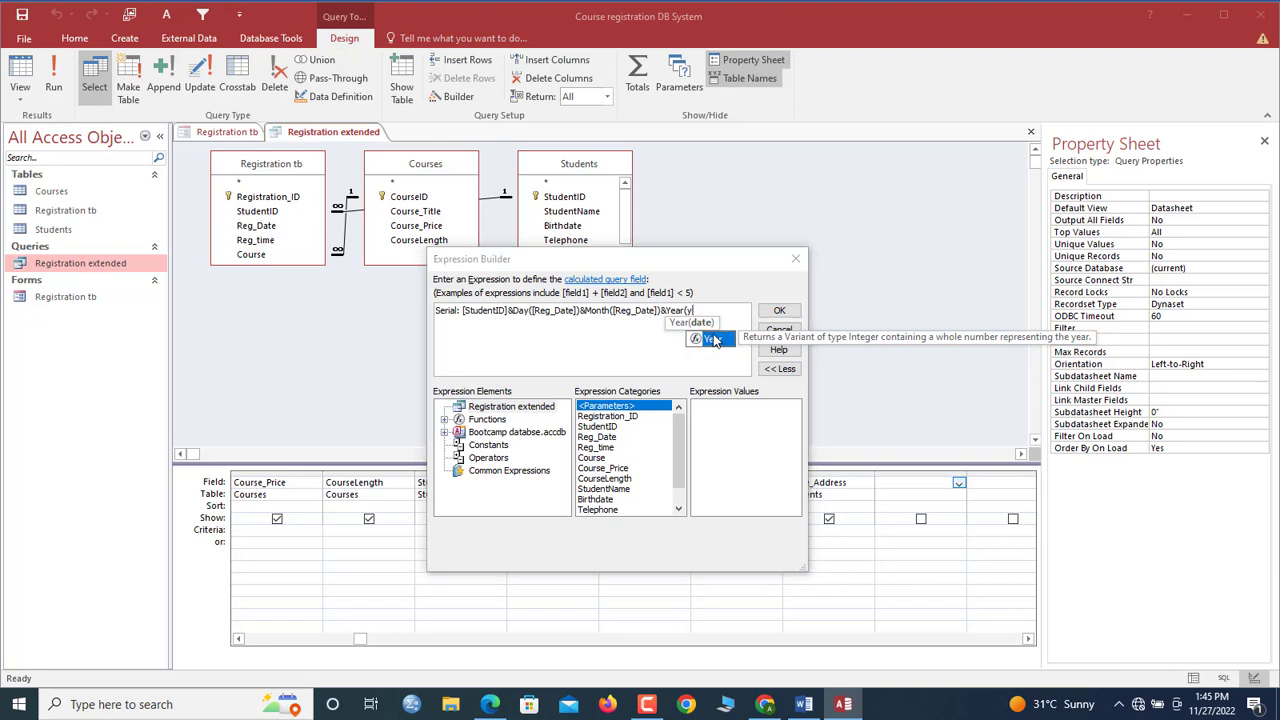
pyautogui.press('BackSpace')
pyautogui.write('Y')
pyautogui.press('BackSpace')
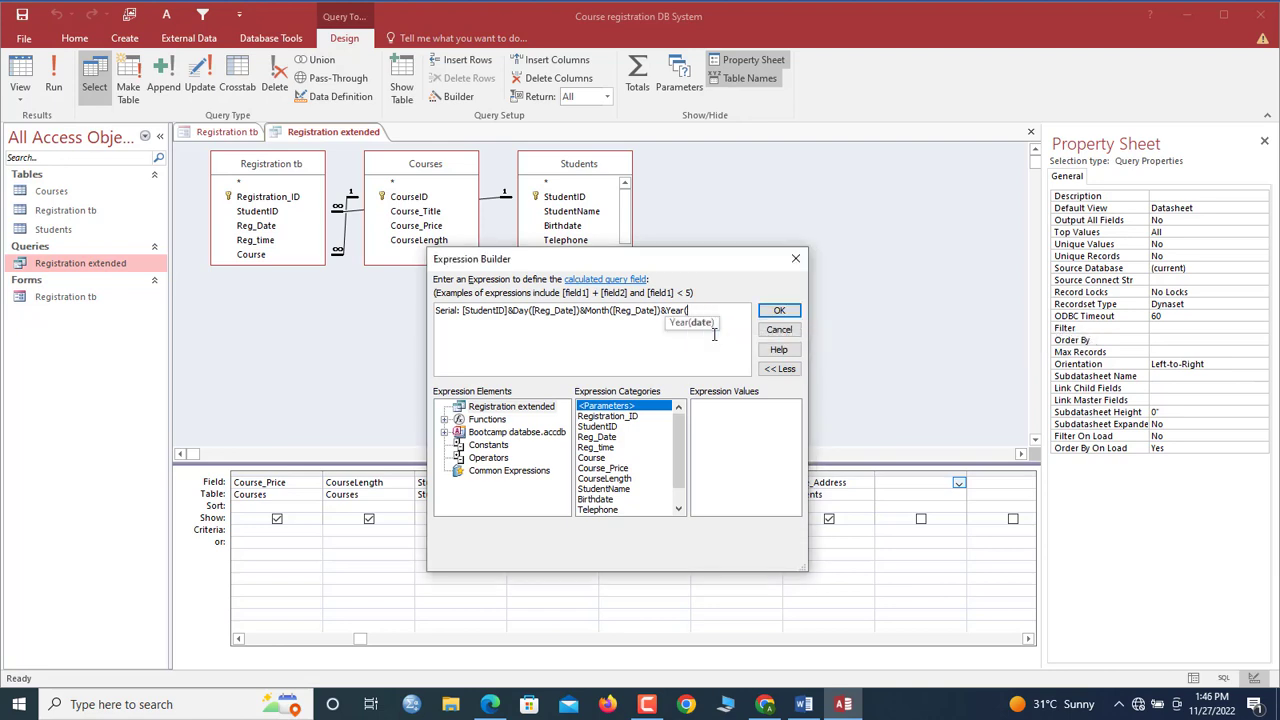
pyautogui.write('re')
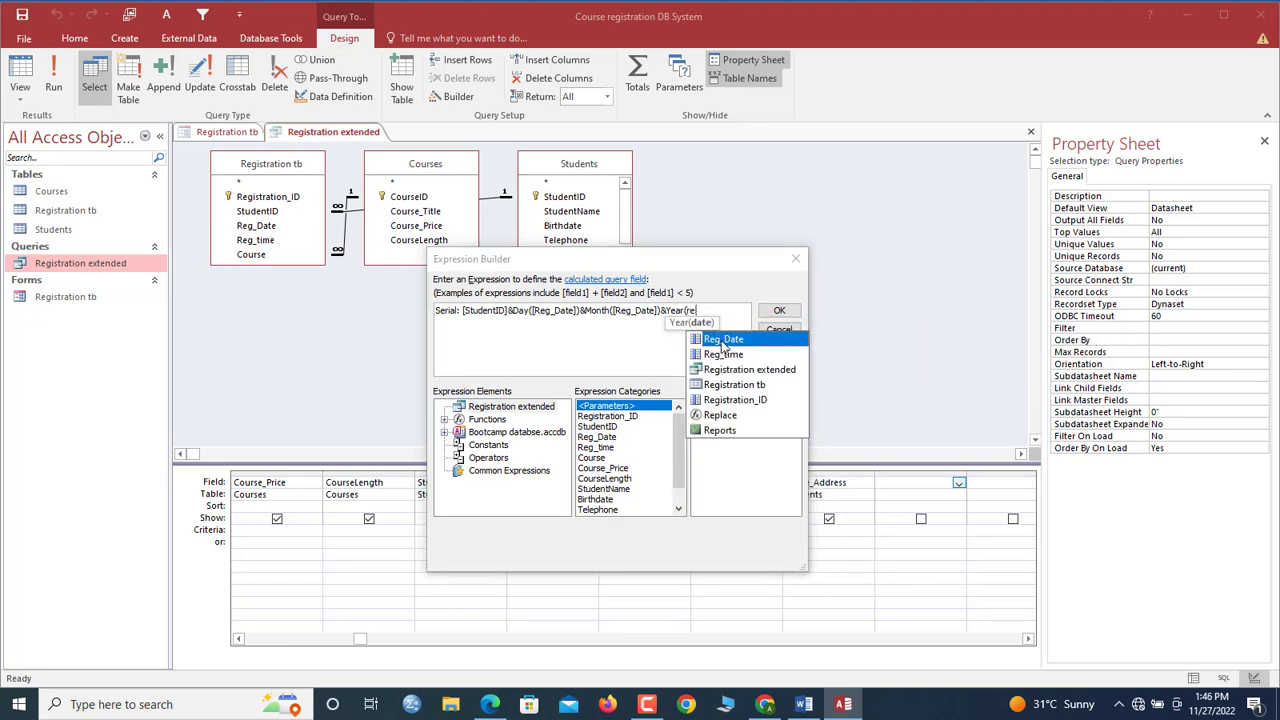
pyautogui.doubleClick(722, 341)
pyautogui.write(')')
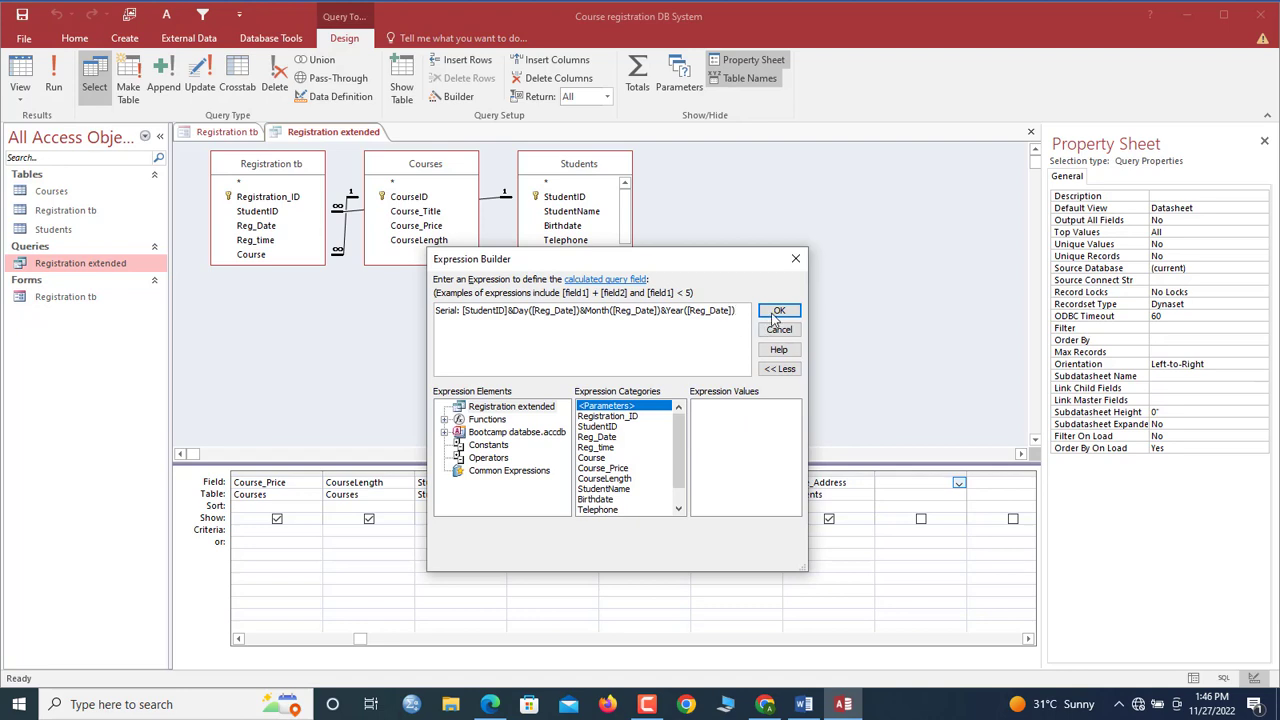
# Step: Confirm the Serial expression and run the query, dismissing the ambiguous StudentID error
pyautogui.click(778, 313)
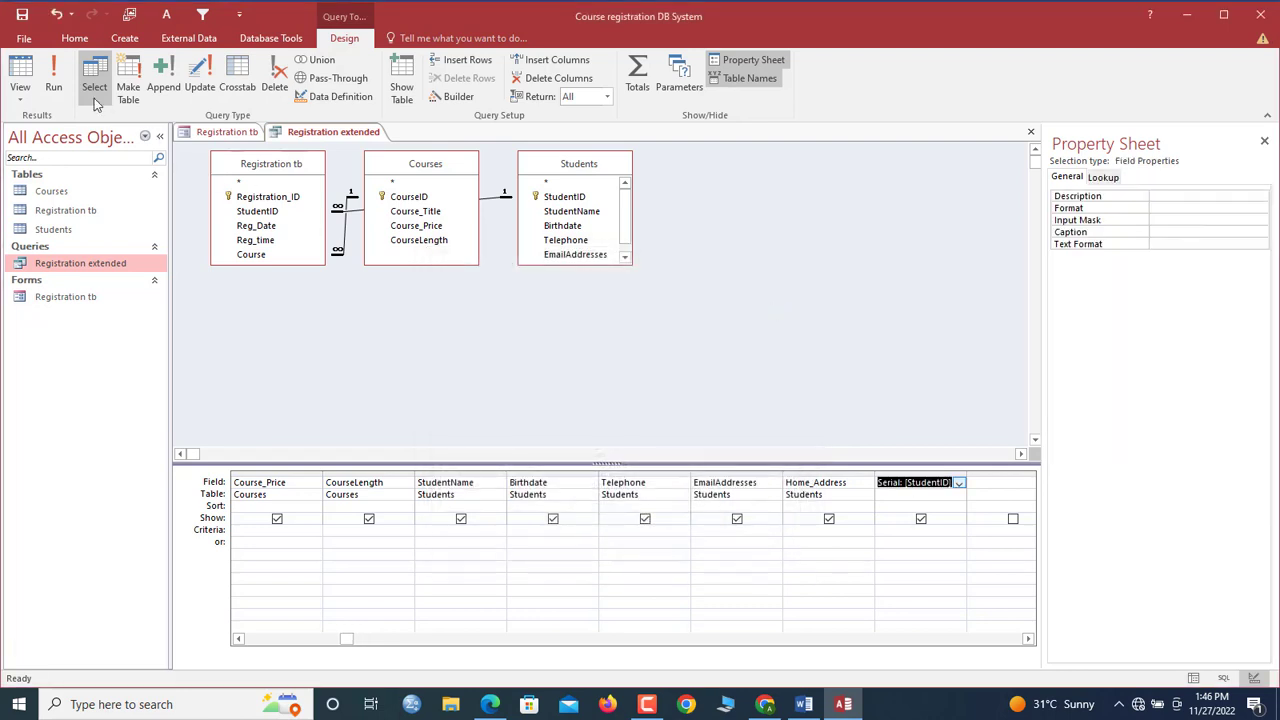
pyautogui.click(54, 80)
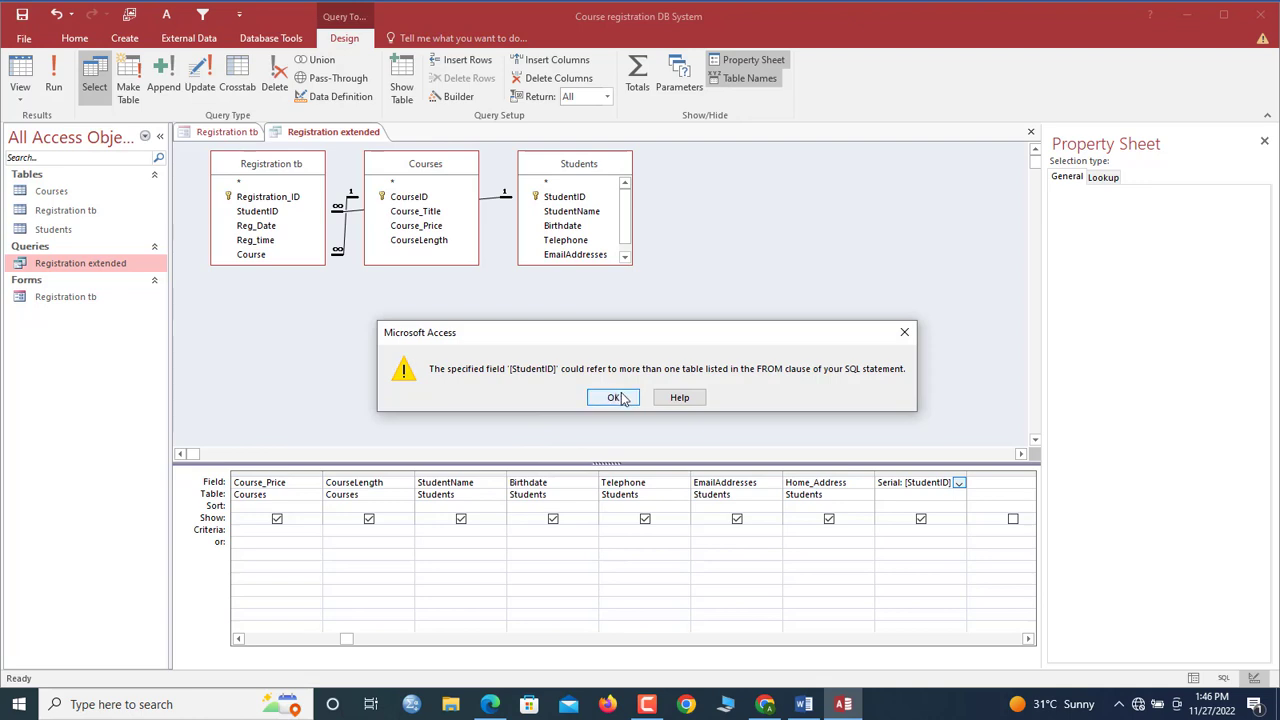
pyautogui.click(616, 398)
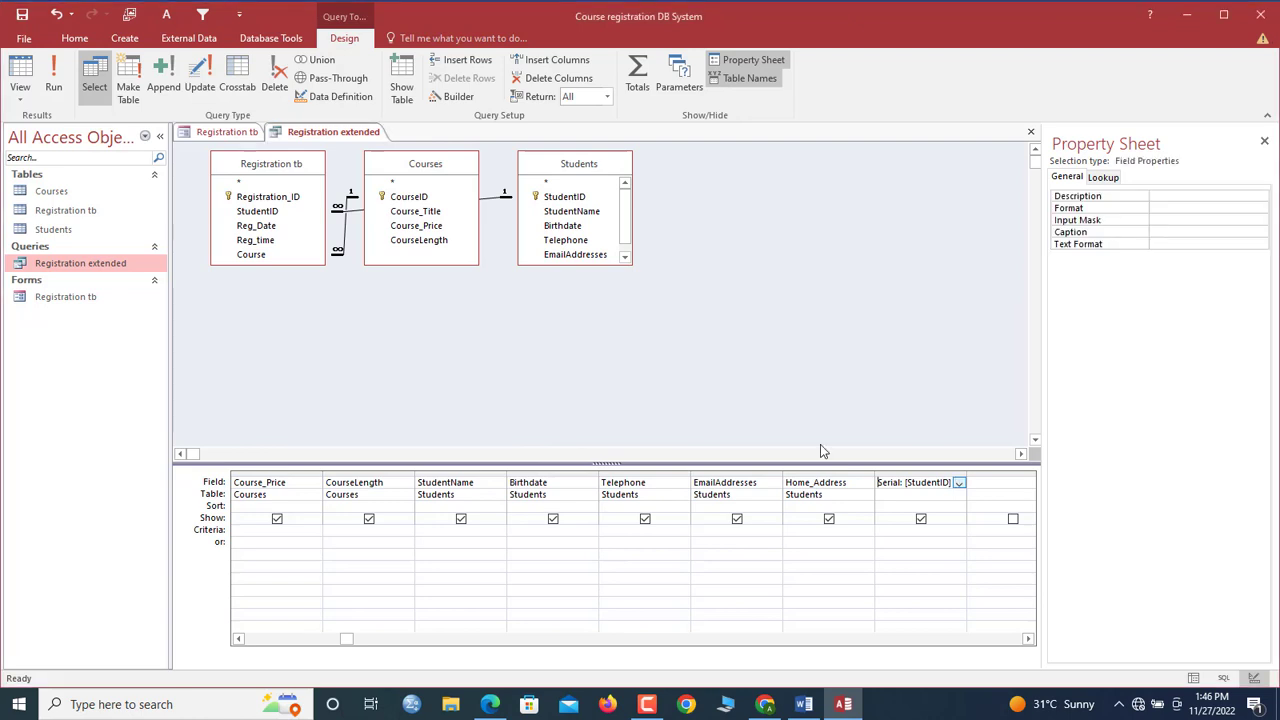
# Step: Prefix StudentID in the Serial expression with Registration extended, then cancel the parameter prompt
pyautogui.rightClick(893, 483)
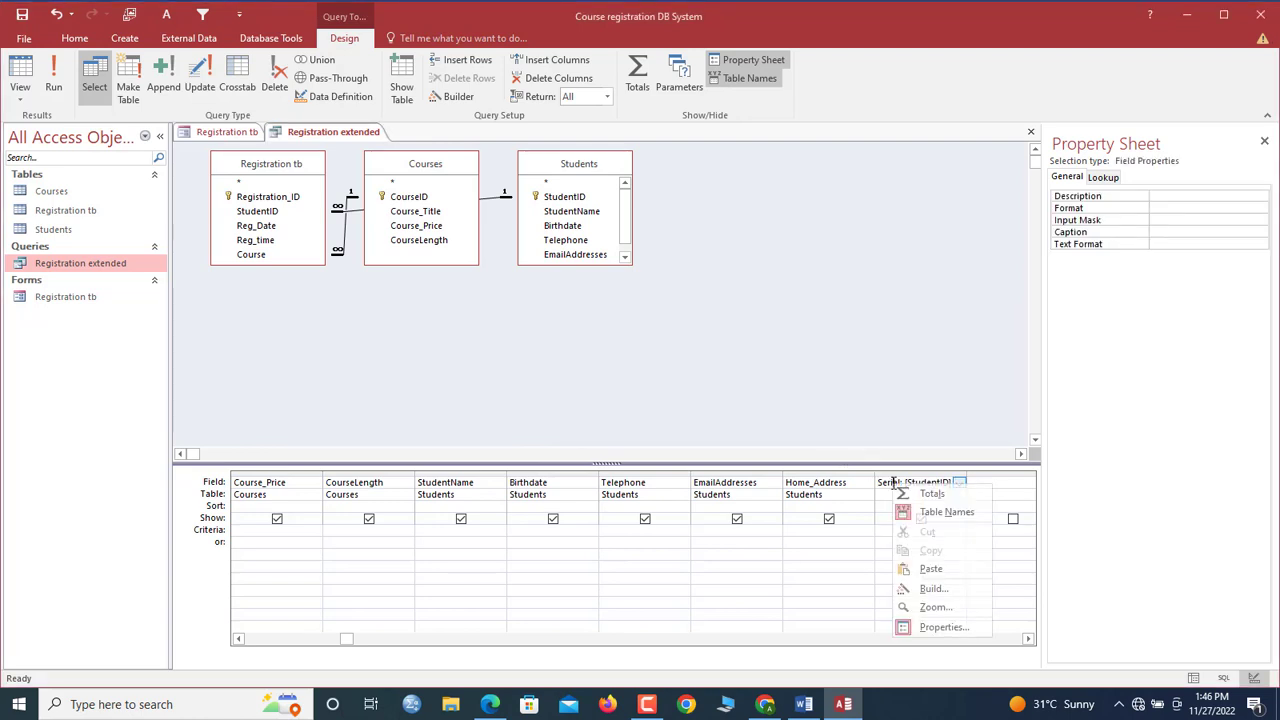
pyautogui.click(268, 212)
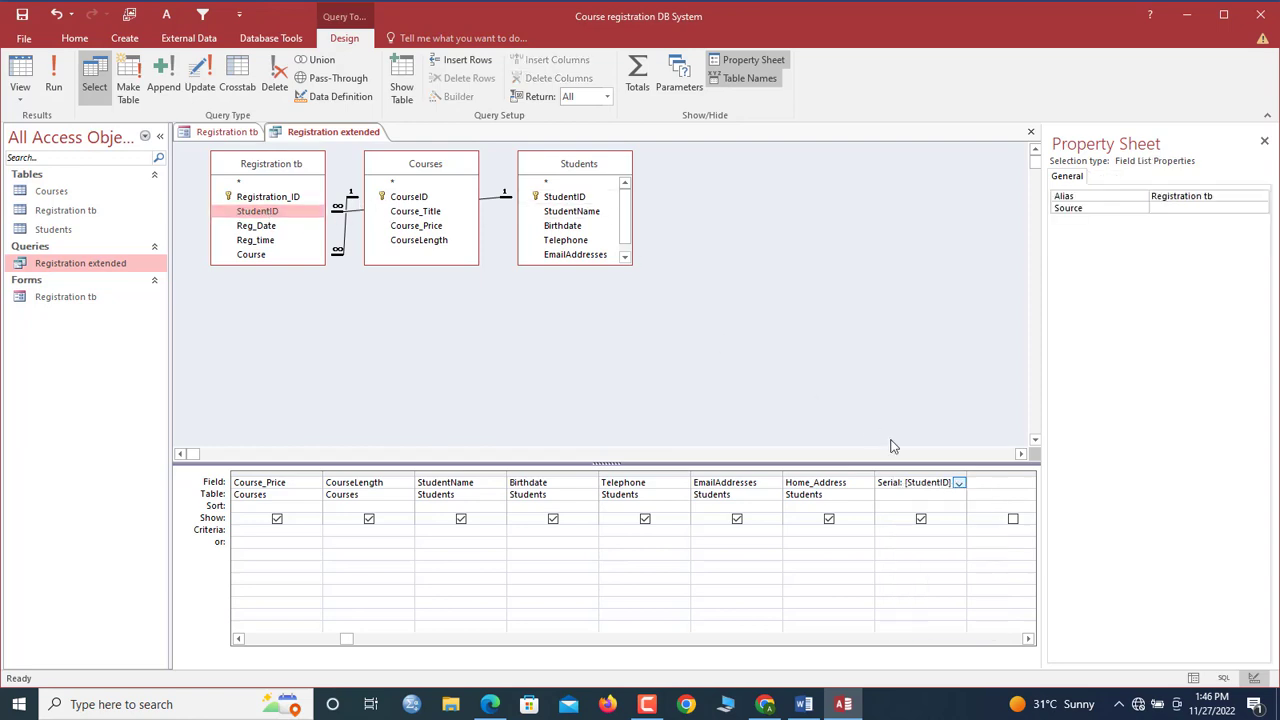
pyautogui.rightClick(898, 483)
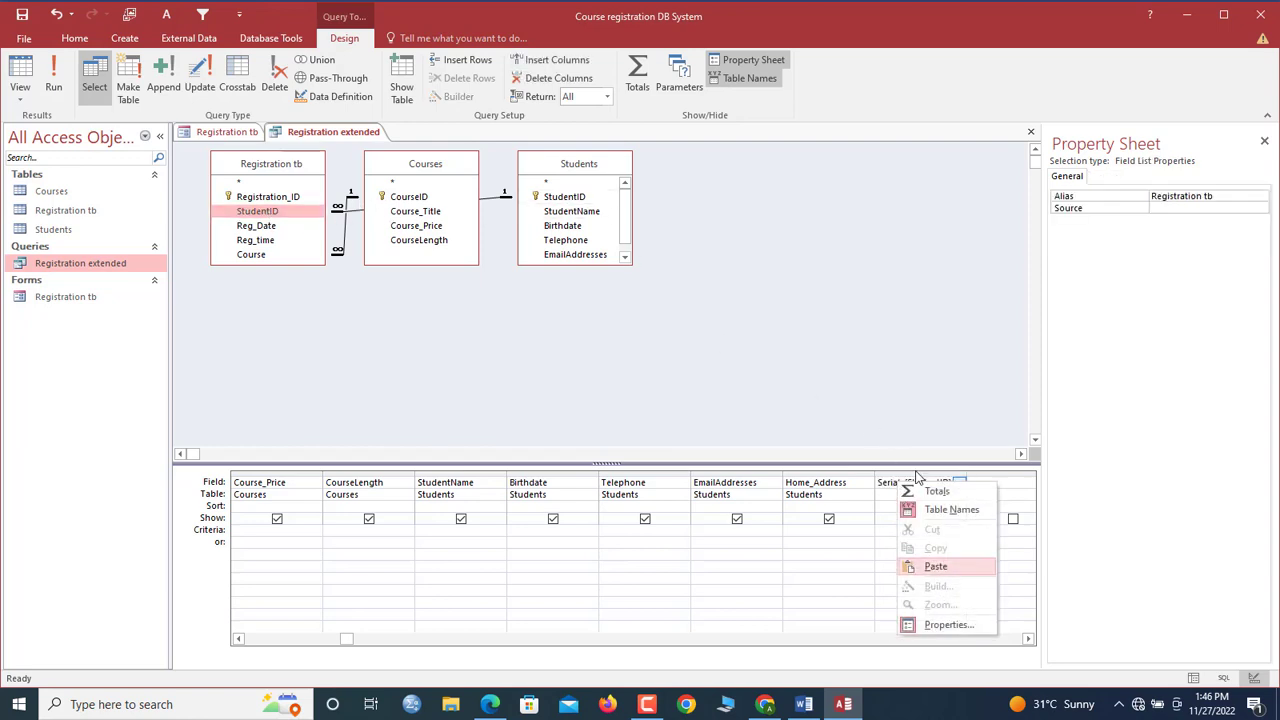
pyautogui.click(910, 475)
pyautogui.click(910, 483)
pyautogui.rightClick(912, 484)
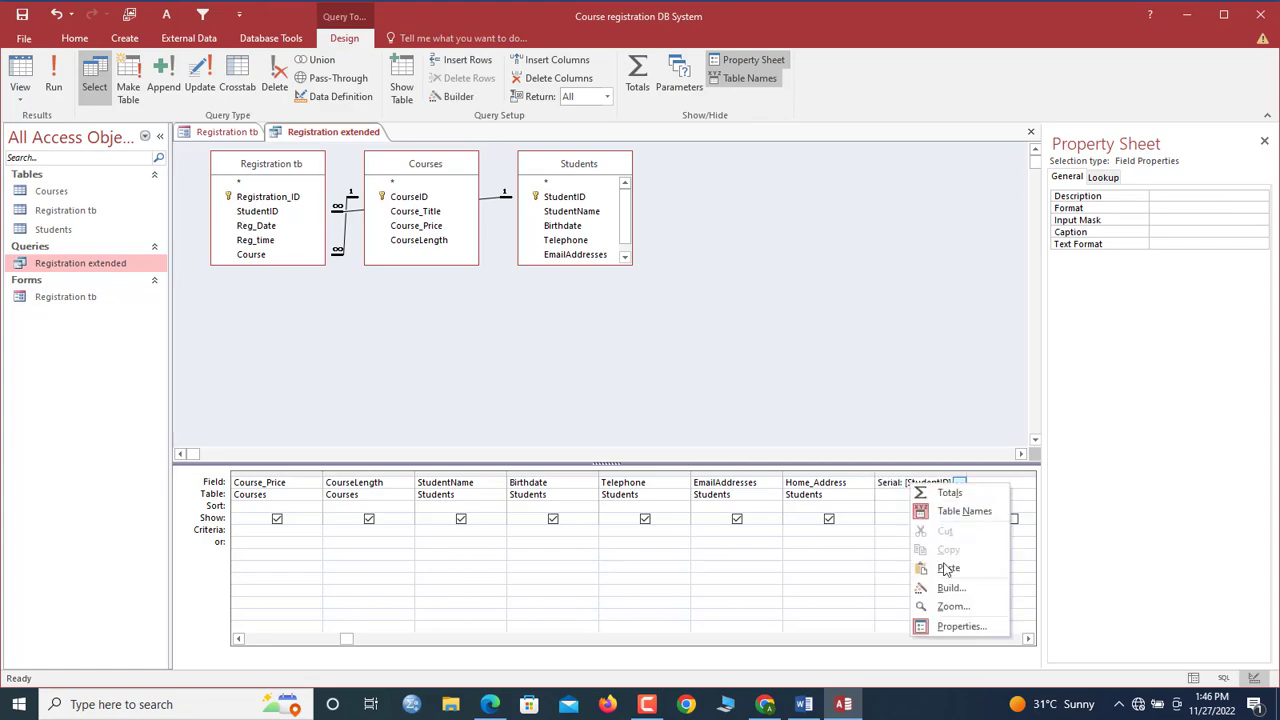
pyautogui.click(950, 588)
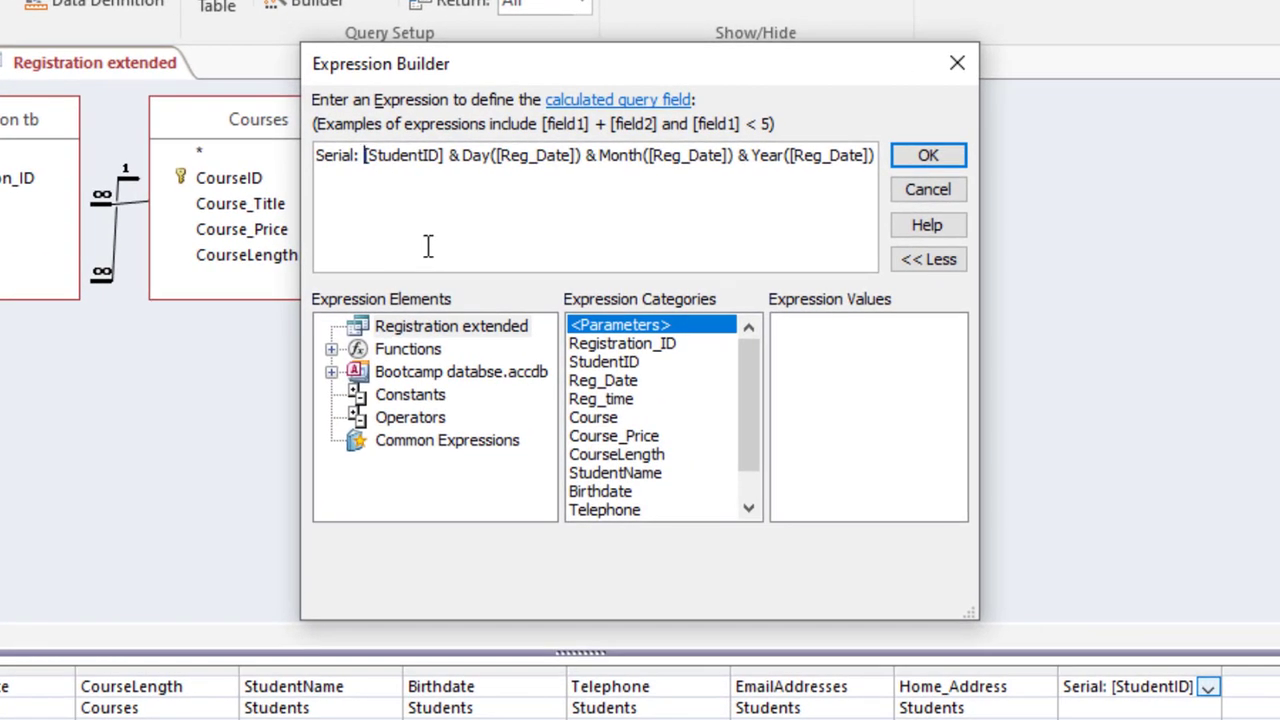
pyautogui.write('reg')
pyautogui.doubleClick(441, 234)
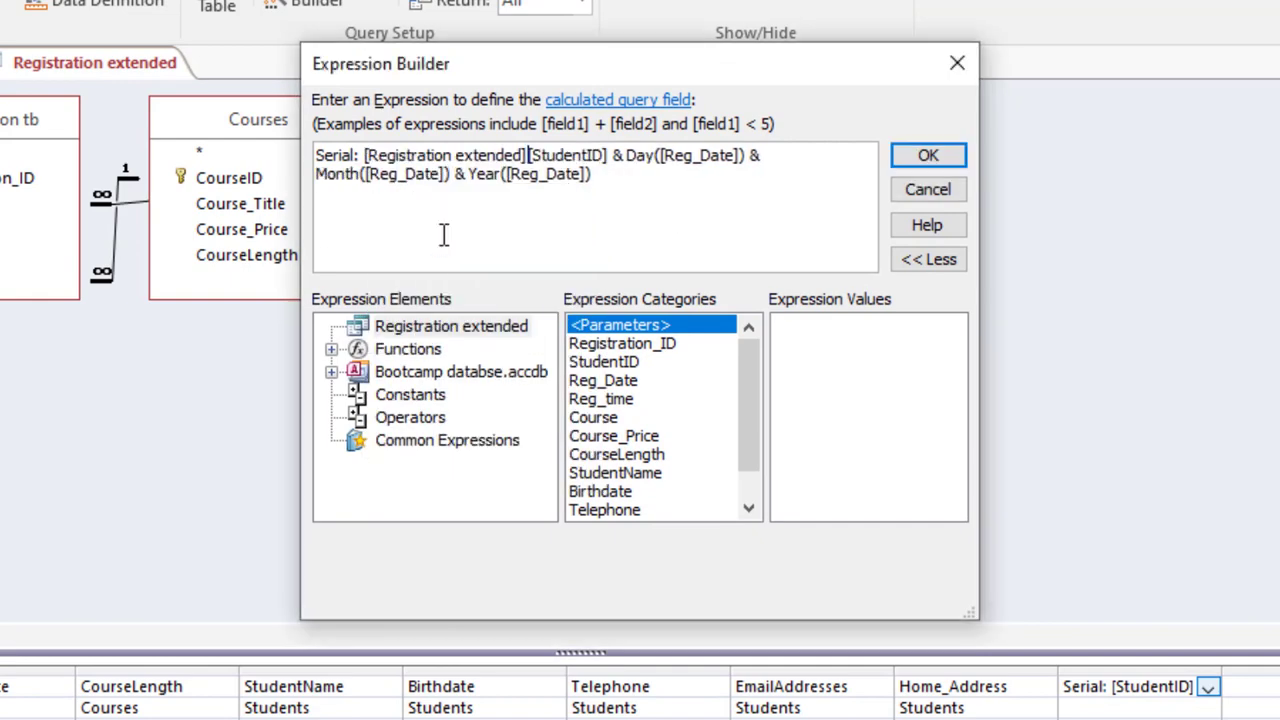
pyautogui.write('.')
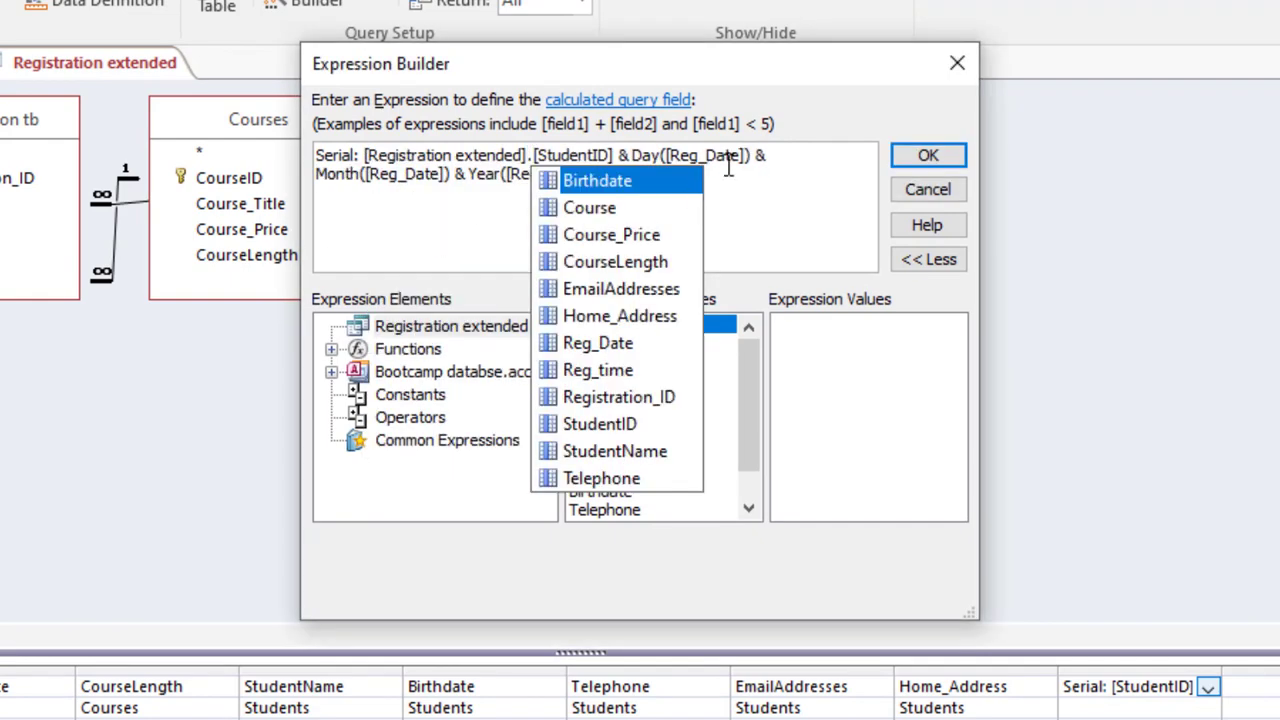
pyautogui.press('Escape')
pyautogui.click(904, 158)
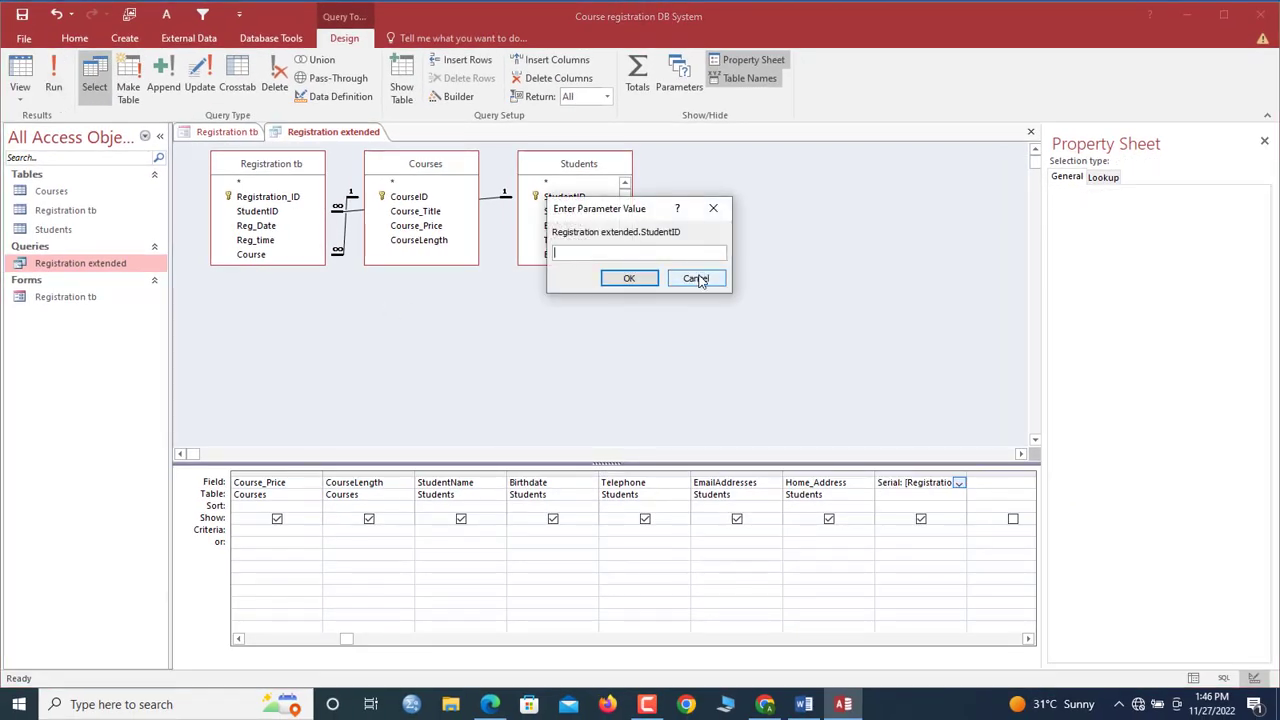
pyautogui.click(696, 278)
# Step: Replace the prefix so Serial uses [Registration tb].[StudentID] and confirm the expression
pyautogui.rightClick(932, 479)
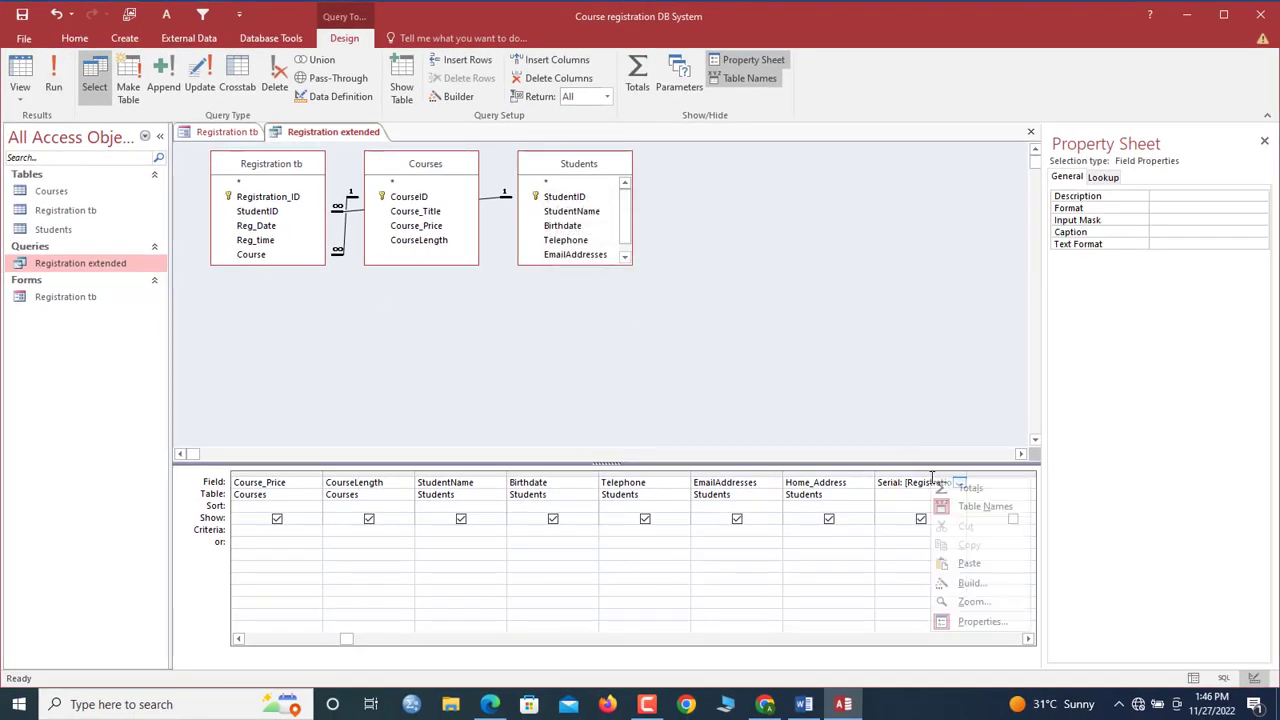
pyautogui.click(952, 573)
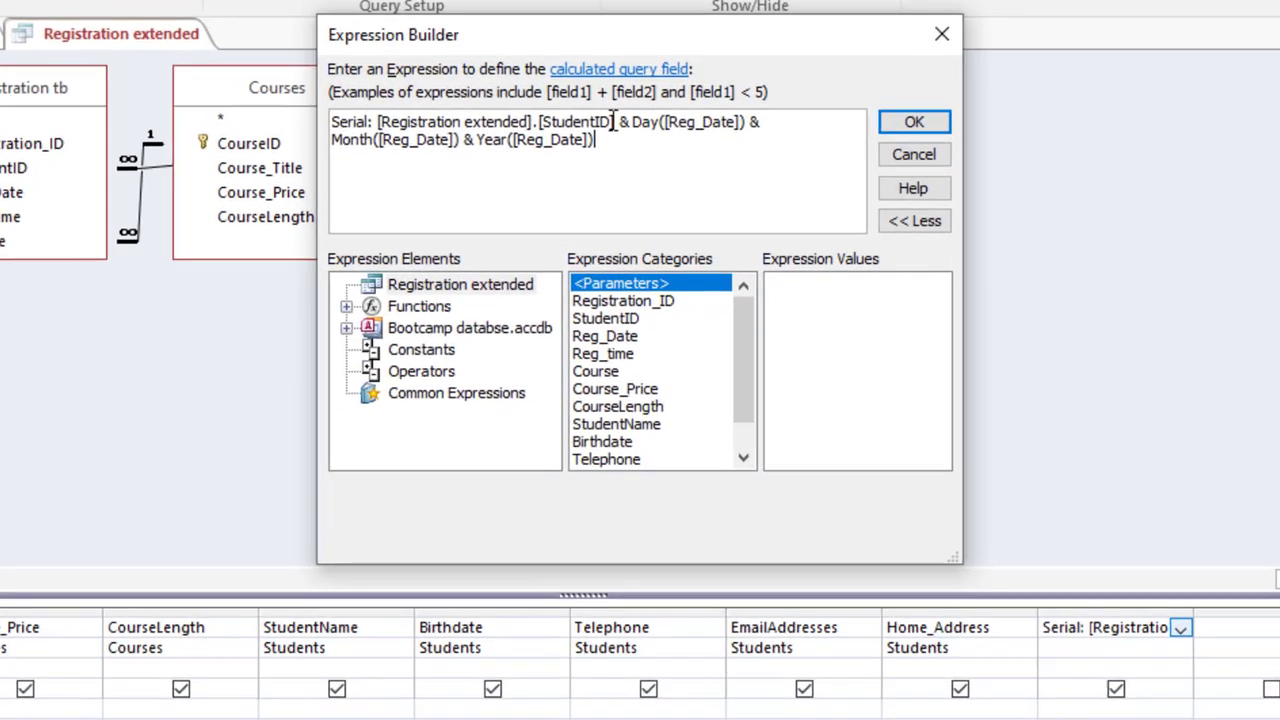
pyautogui.moveTo(625, 184); pyautogui.dragTo(526, 174)
pyautogui.moveTo(447, 100); pyautogui.dragTo(386, 112)
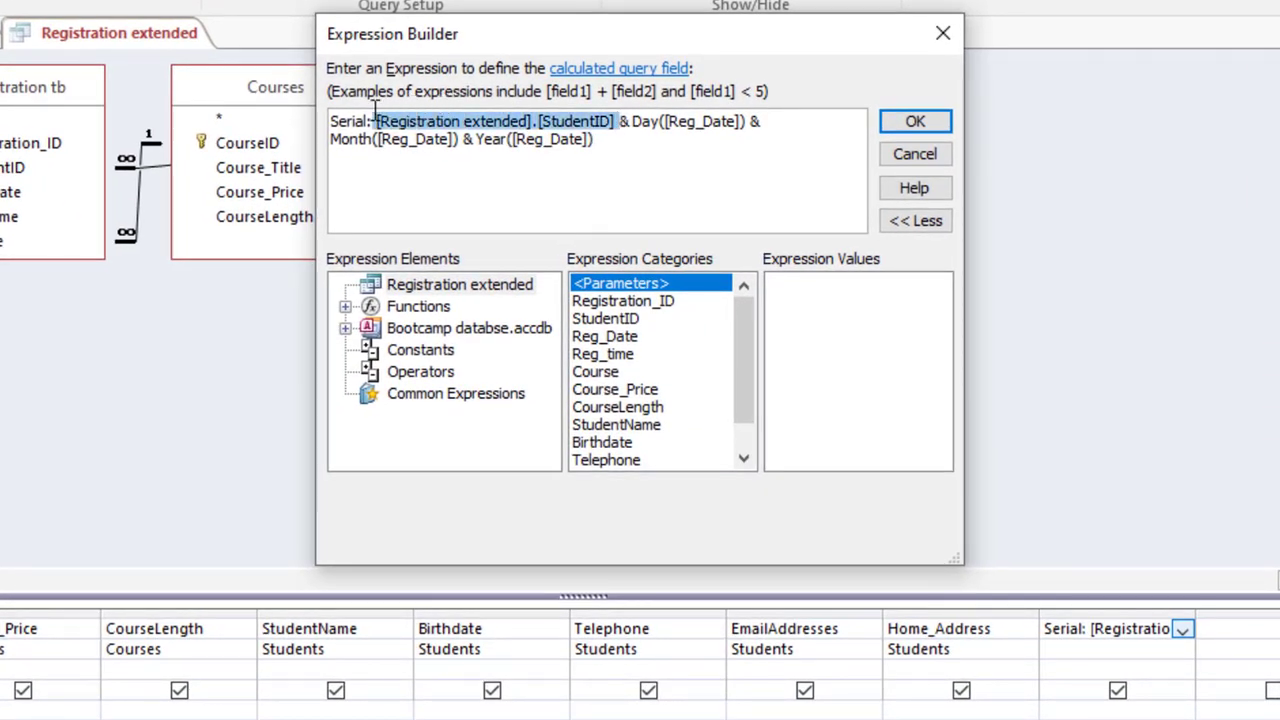
pyautogui.moveTo(416, 43); pyautogui.dragTo(346, 263)
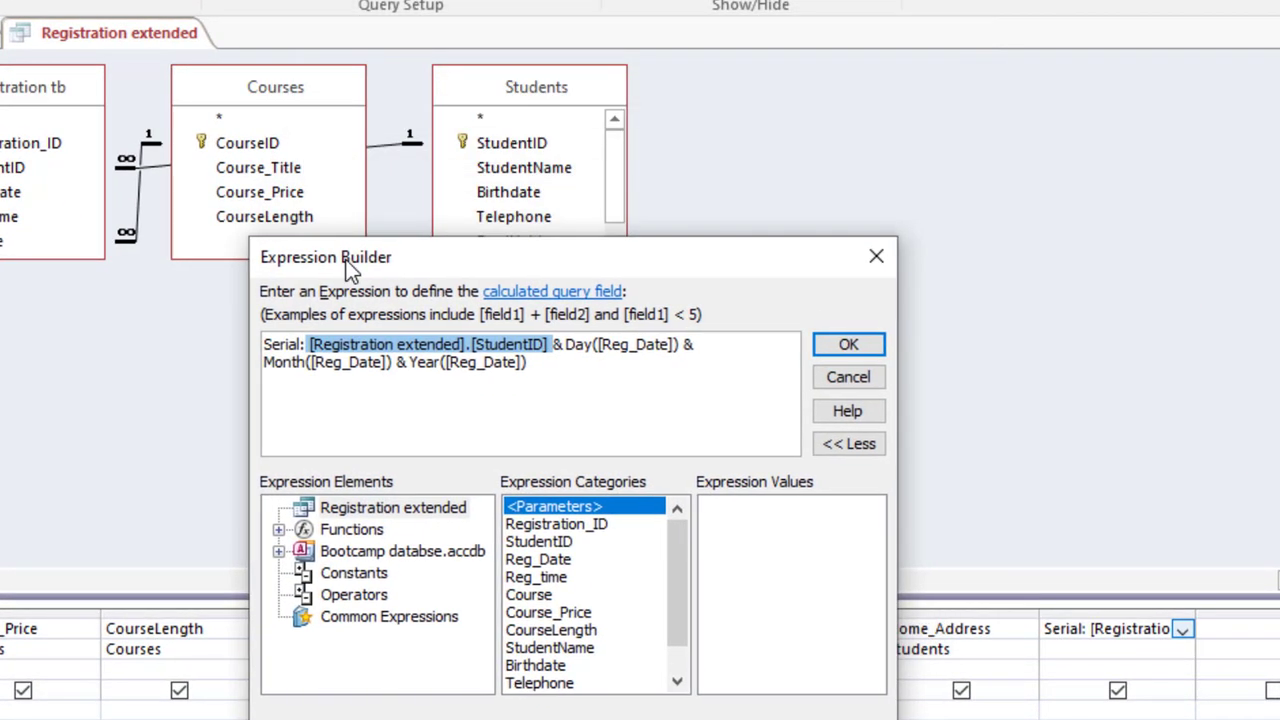
pyautogui.write('reg')
pyautogui.press('BackSpace')
pyautogui.press('BackSpace')
pyautogui.press('BackSpace')
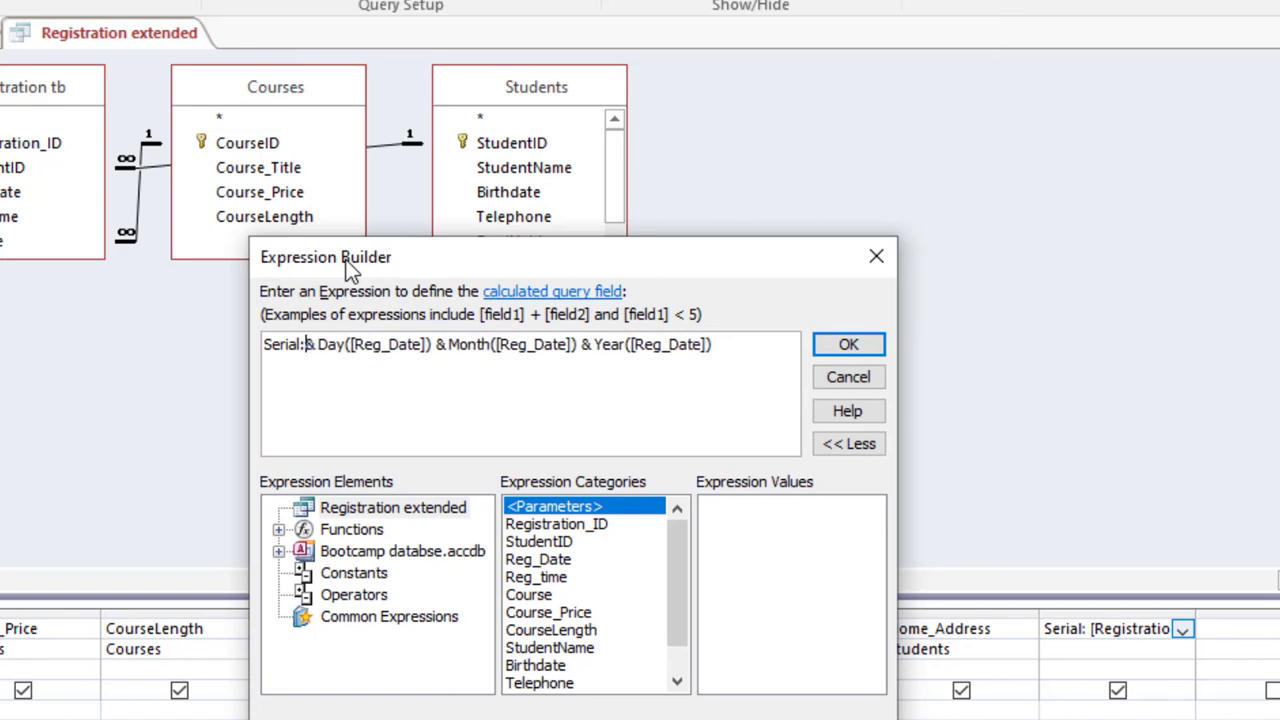
pyautogui.write('reg')
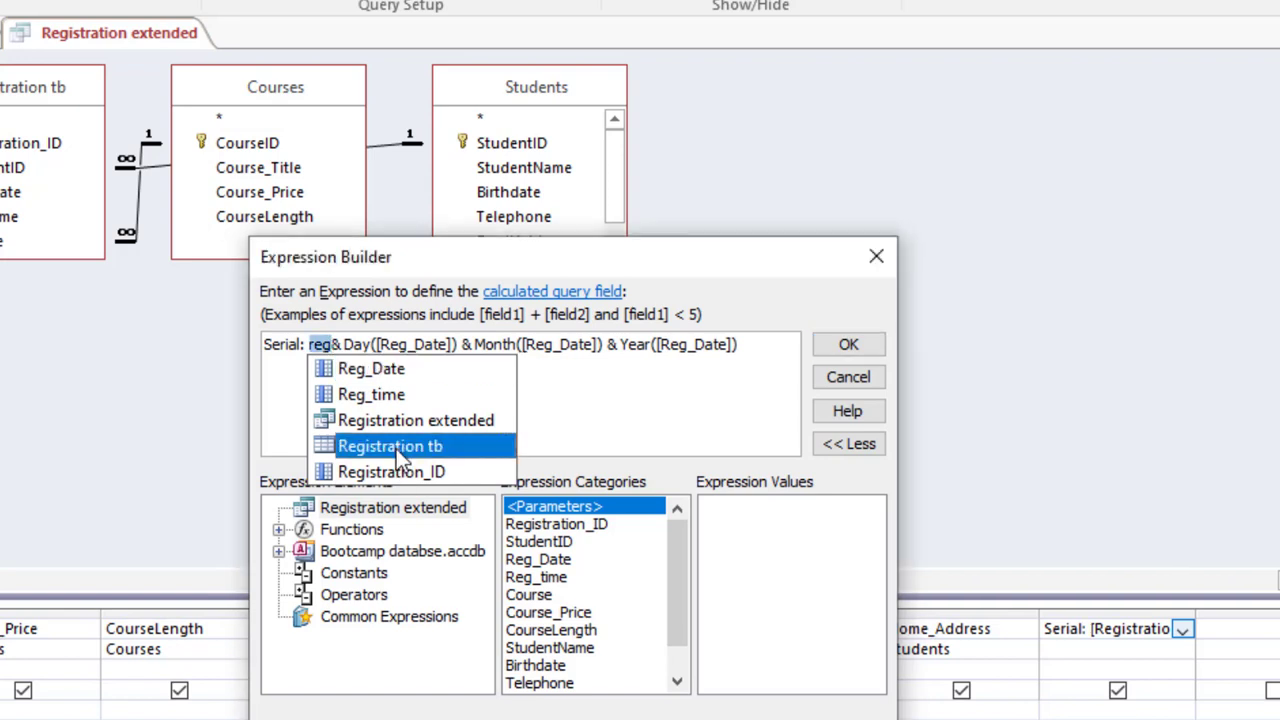
pyautogui.doubleClick(395, 446)
pyautogui.write('.')
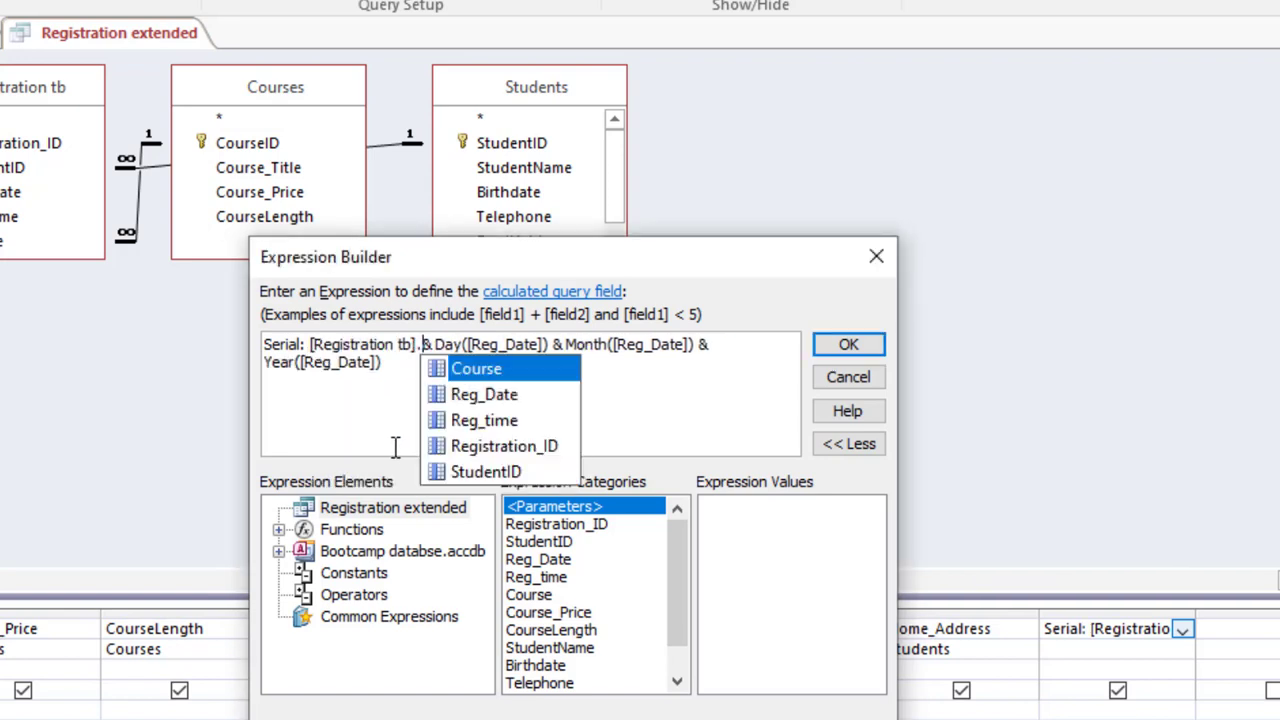
pyautogui.doubleClick(514, 472)
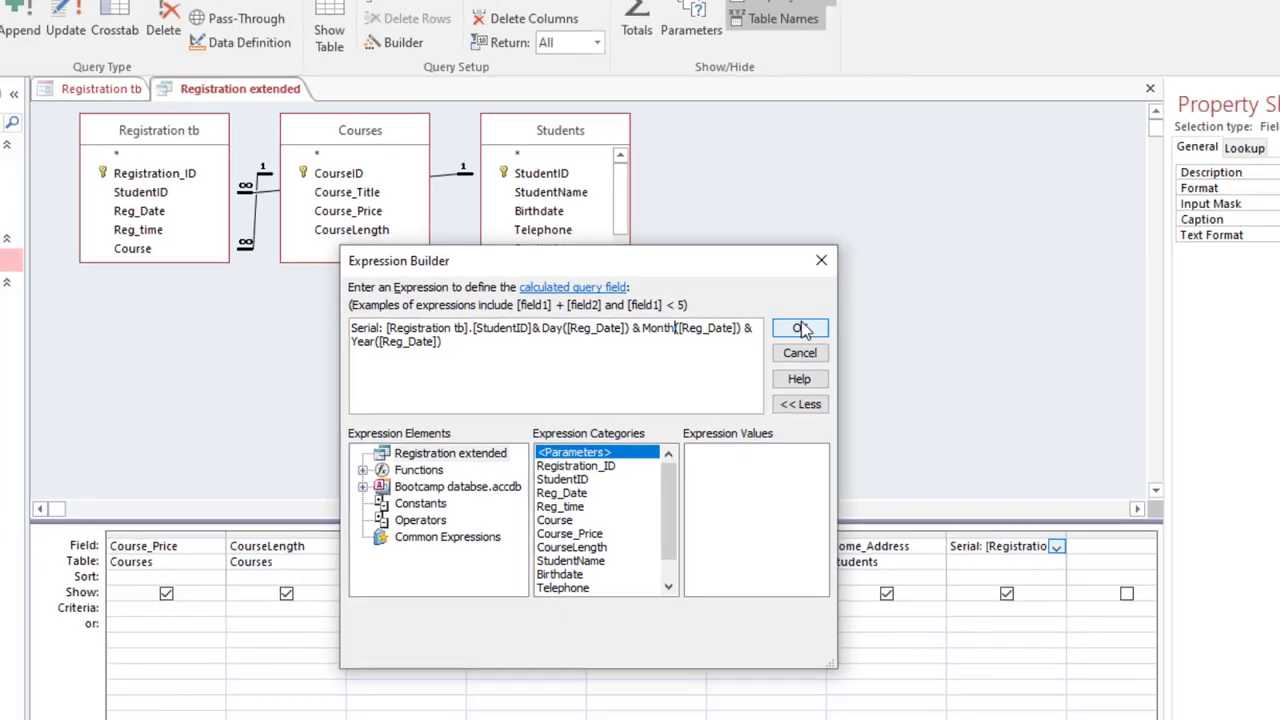
pyautogui.click(848, 344)
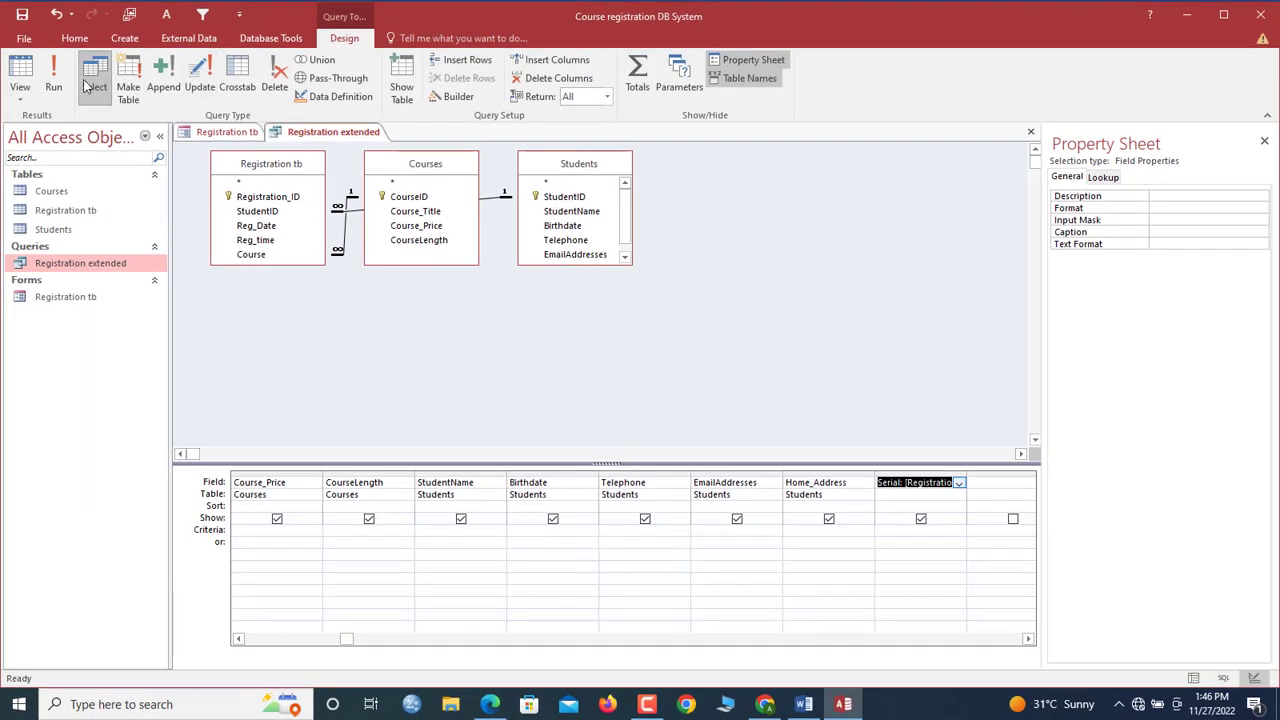
# Step: Run the query and check each row's Serial value, e.g. 127112022, 227112022, 327112022
pyautogui.click(55, 80)
pyautogui.moveTo(642, 662); pyautogui.dragTo(840, 677)
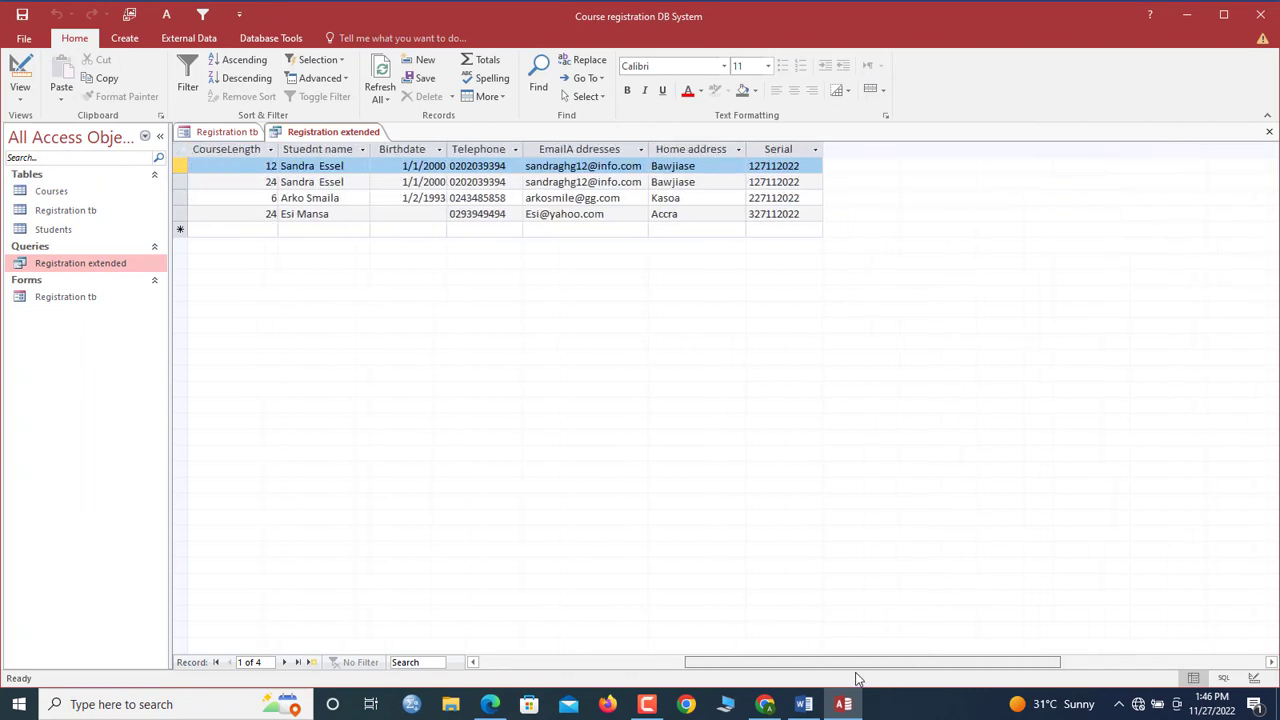
pyautogui.moveTo(806, 180); pyautogui.dragTo(740, 181)
pyautogui.click(776, 166)
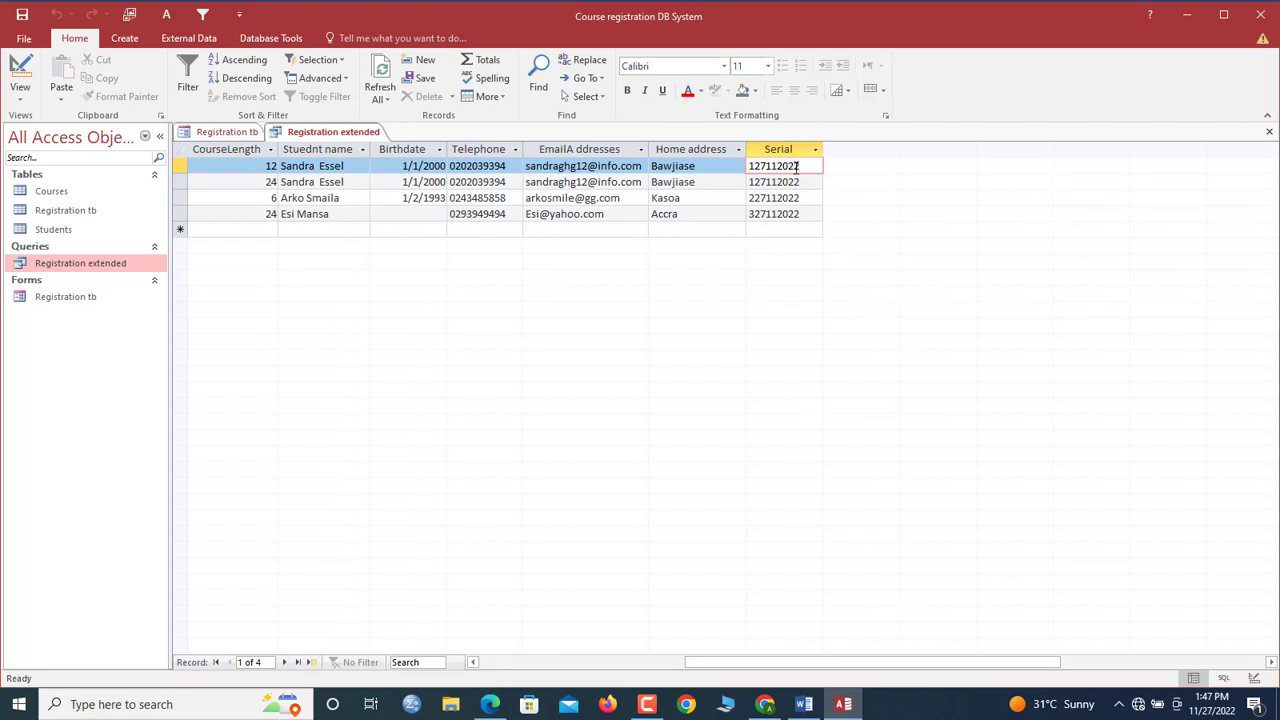
pyautogui.click(800, 181)
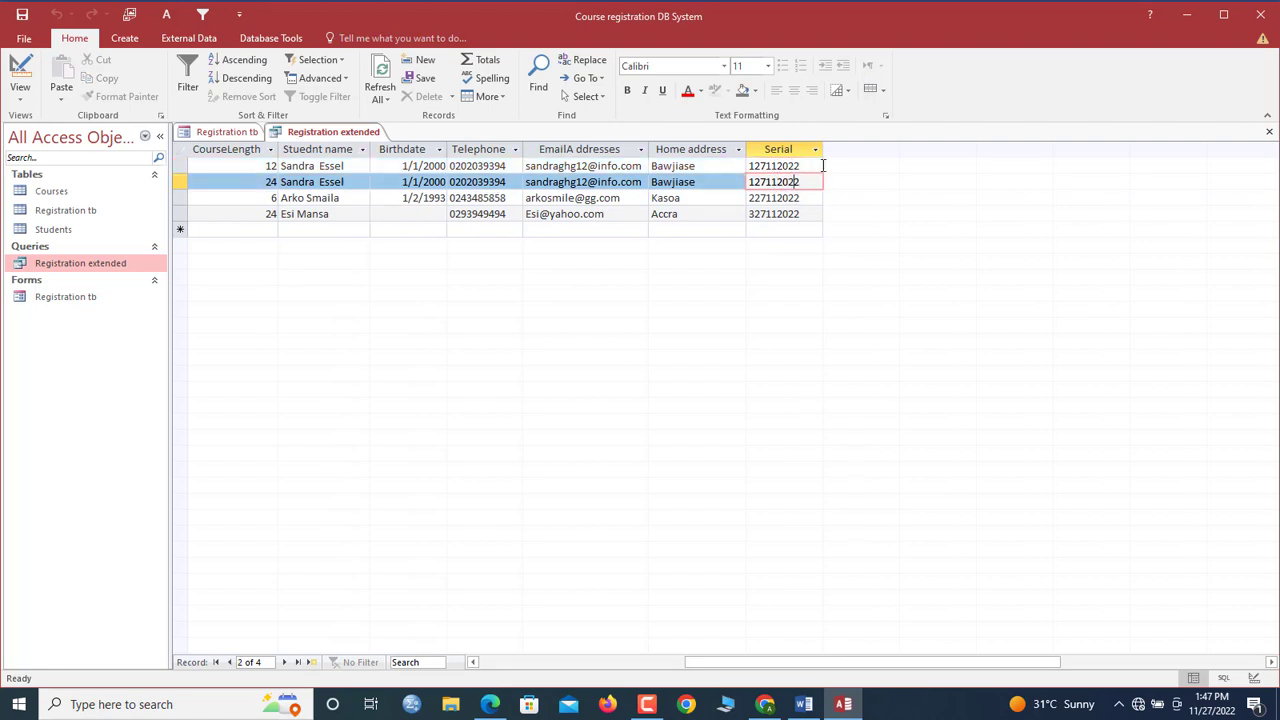
pyautogui.click(777, 198)
pyautogui.click(773, 198)
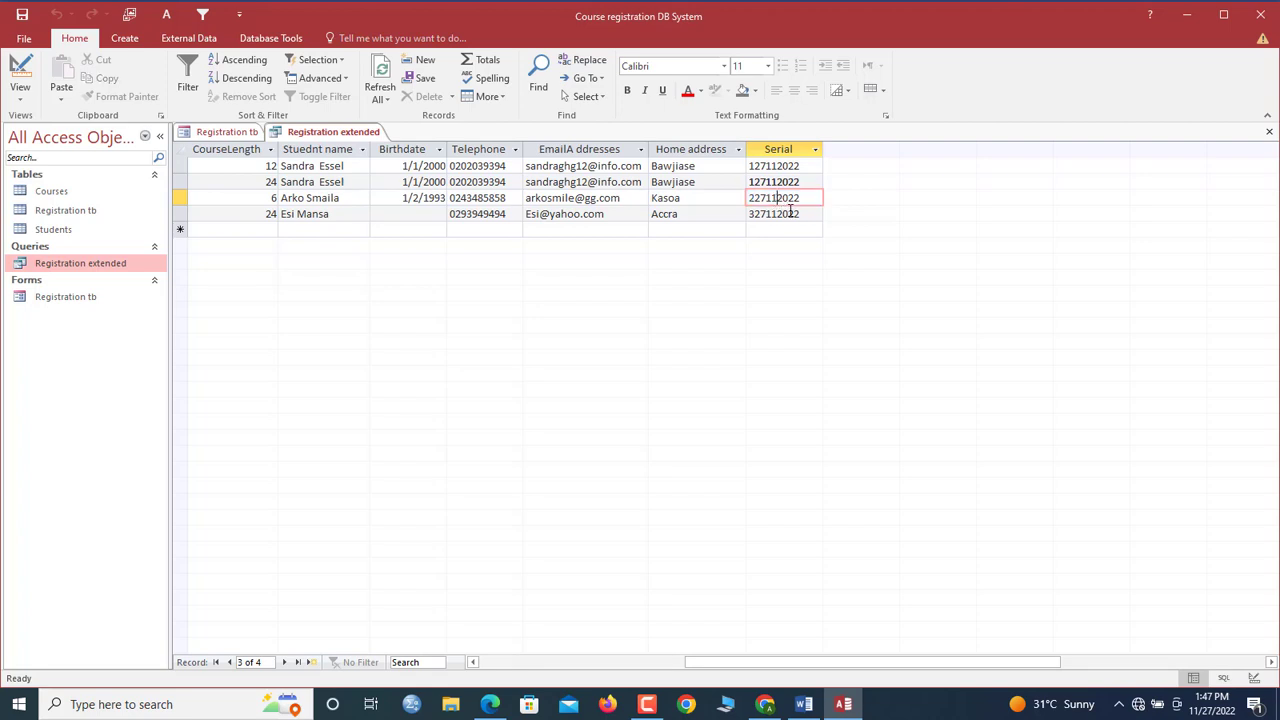
pyautogui.click(789, 212)
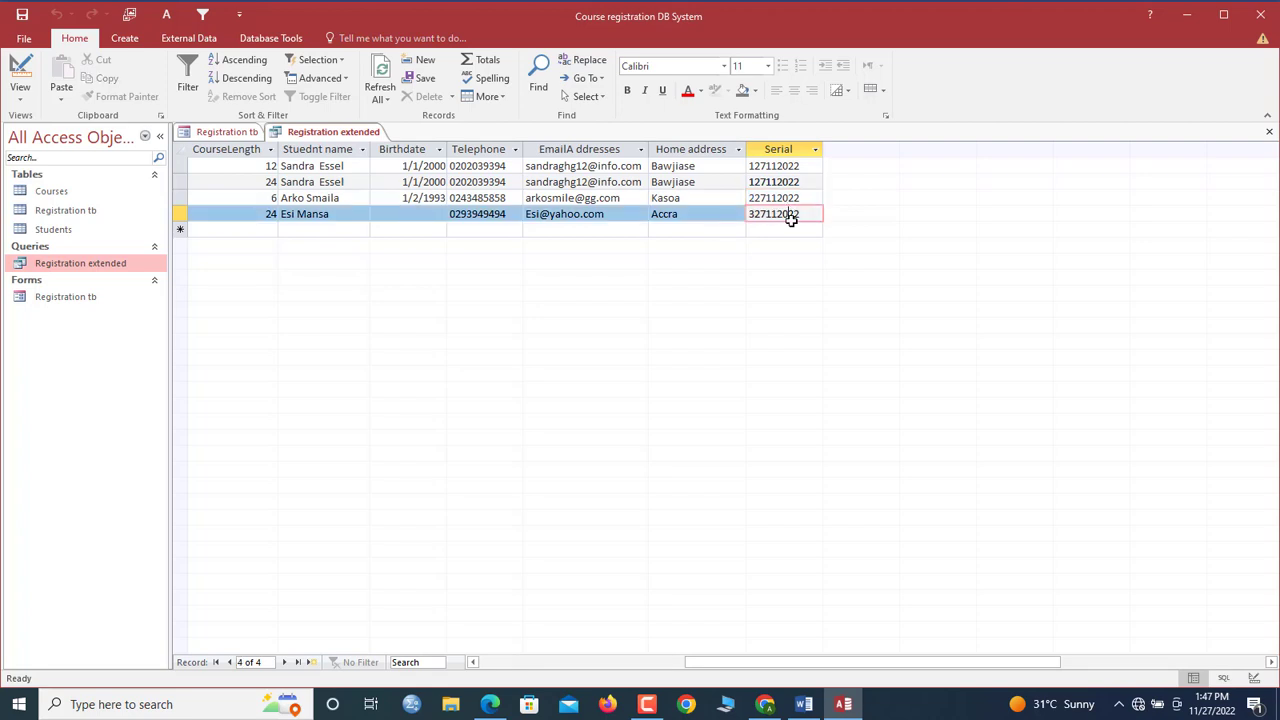
pyautogui.rightClick(346, 138)
# Step: Duplicate the Home address label and box, captioning the copy 'Registration serial:'
pyautogui.click(366, 161)
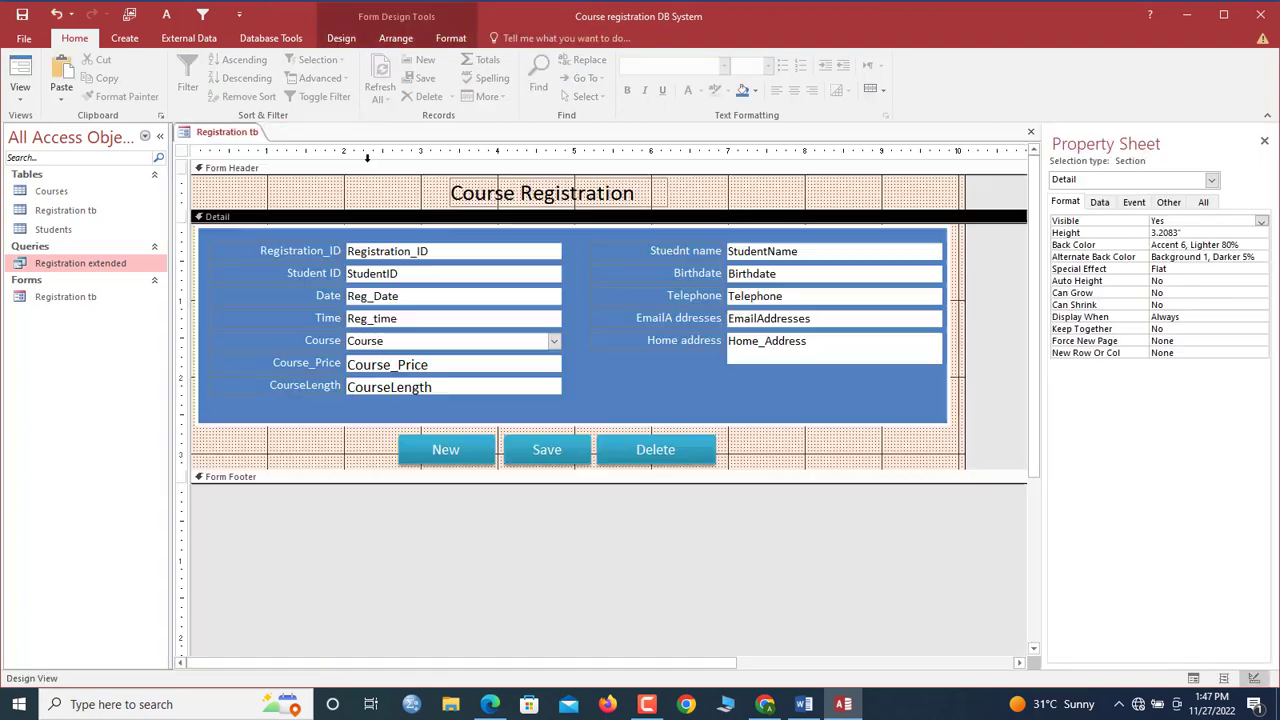
pyautogui.click(765, 349)
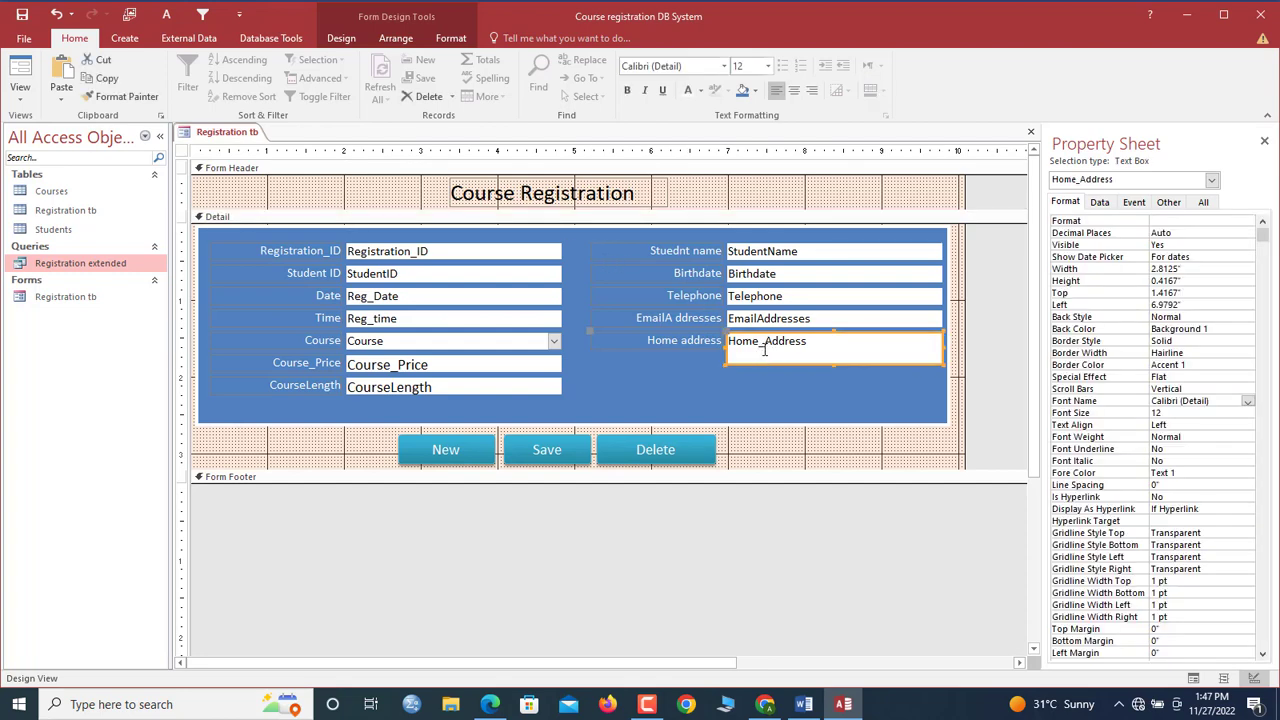
pyautogui.keyDown('shift'); pyautogui.click(709, 341); pyautogui.keyUp('shift')
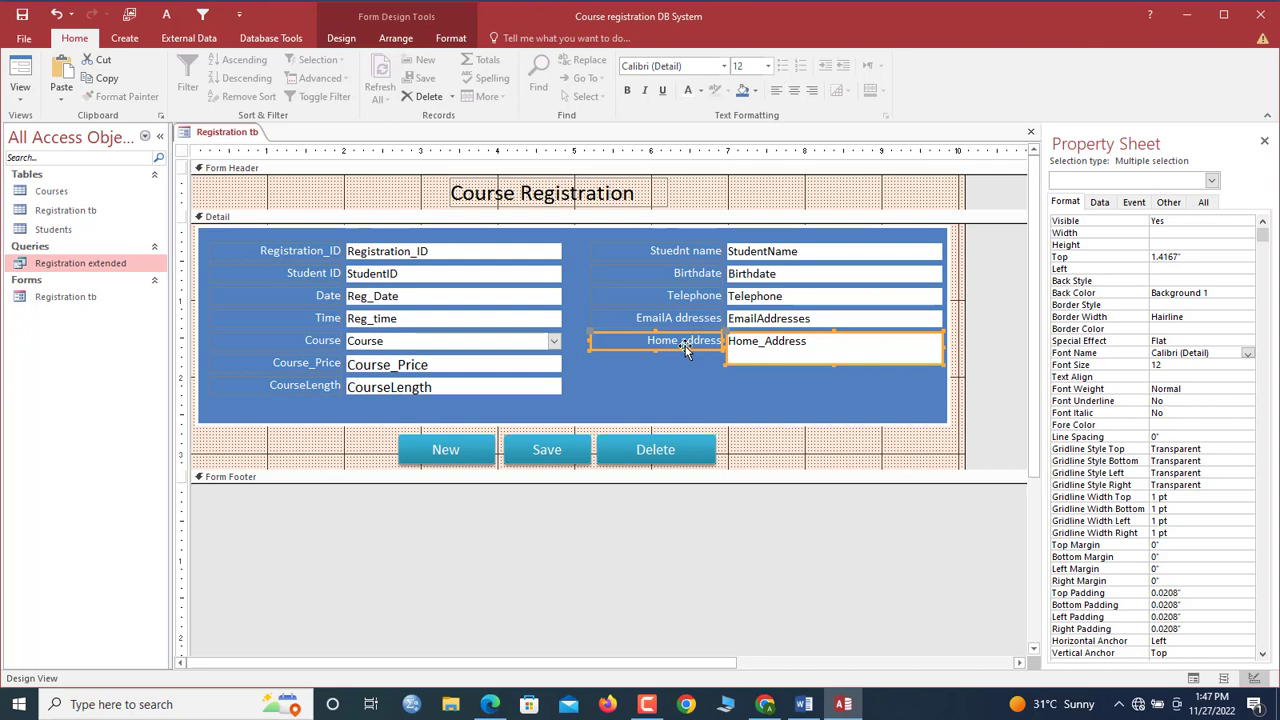
pyautogui.hotkey('ctrl', 'd')
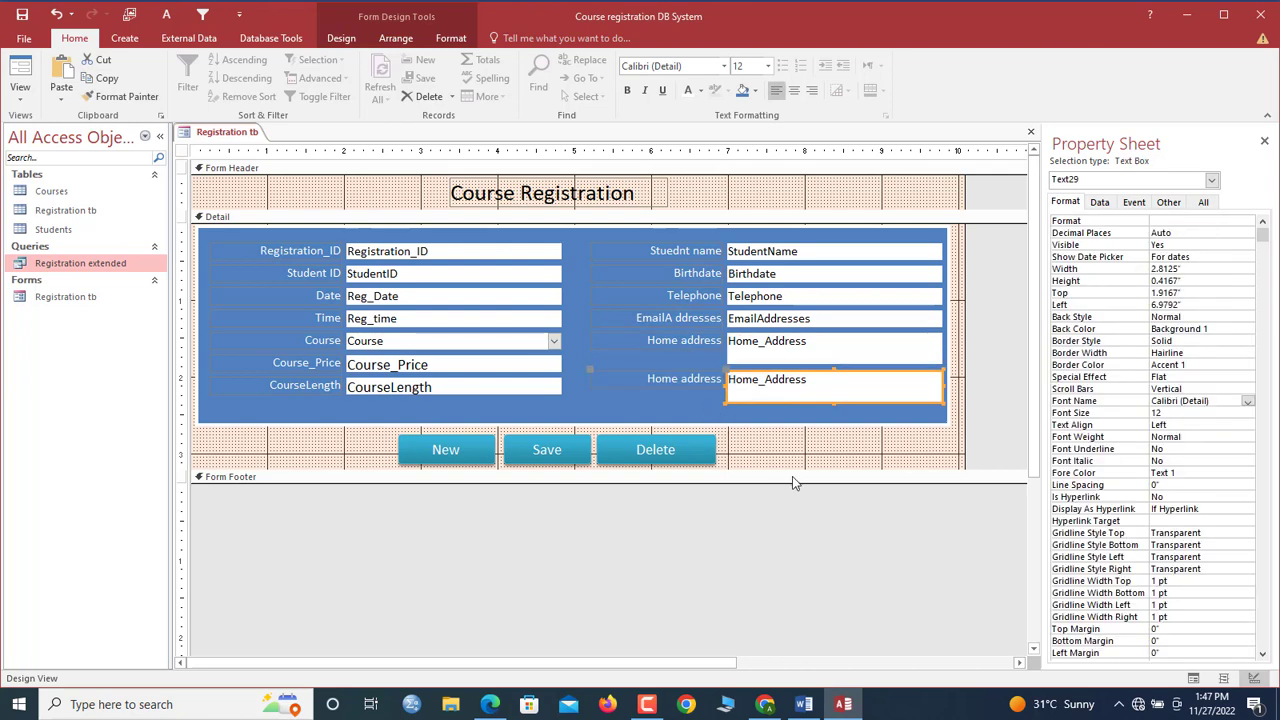
pyautogui.click(793, 478)
pyautogui.click(714, 381)
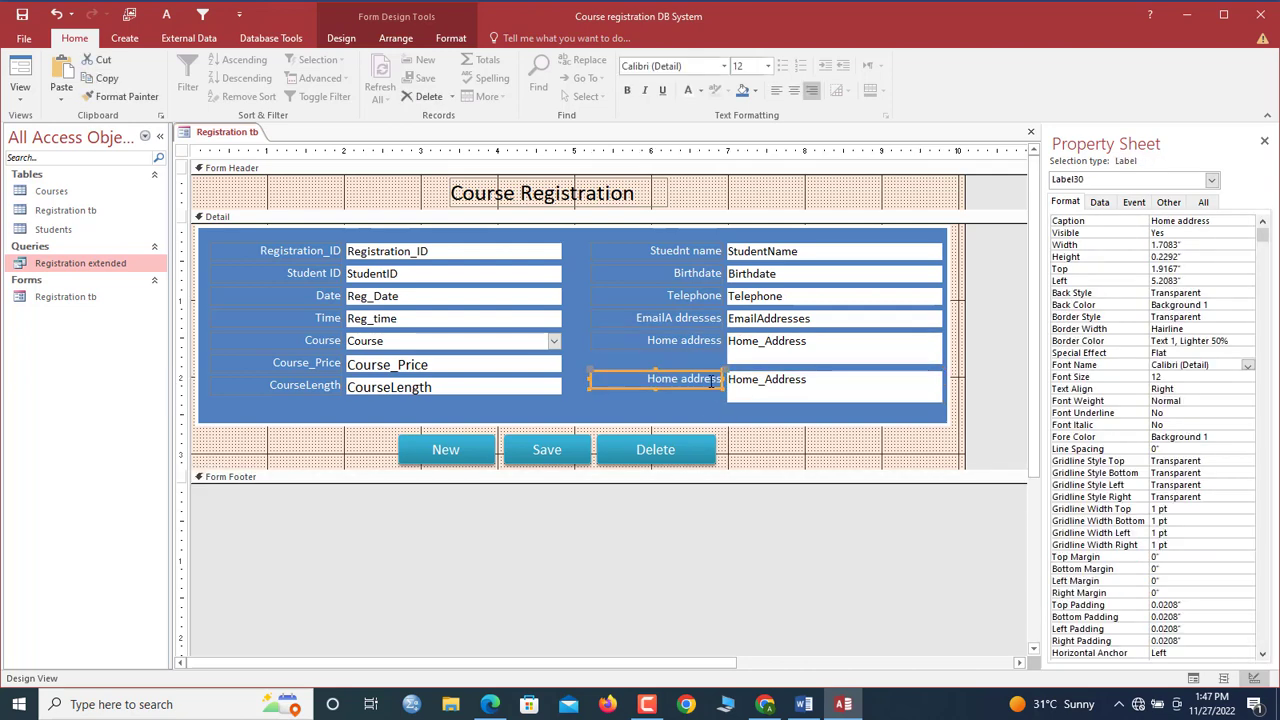
pyautogui.click(645, 378)
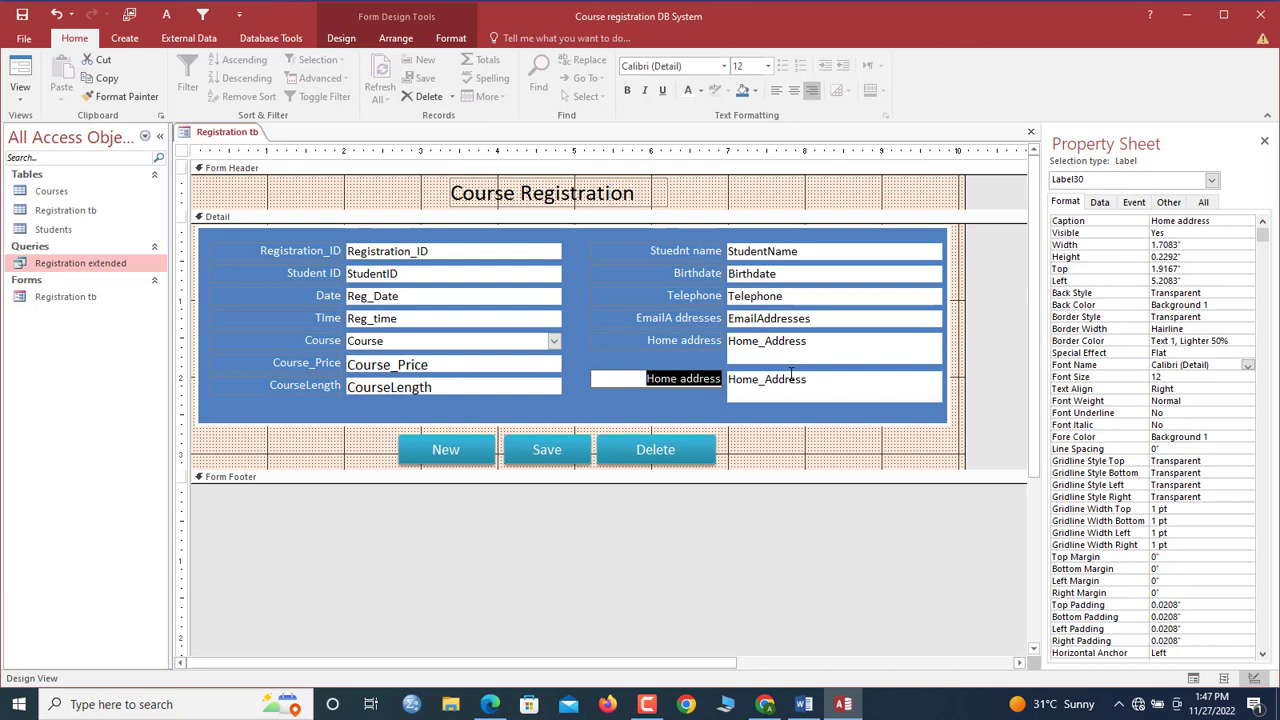
pyautogui.write('Registrati')
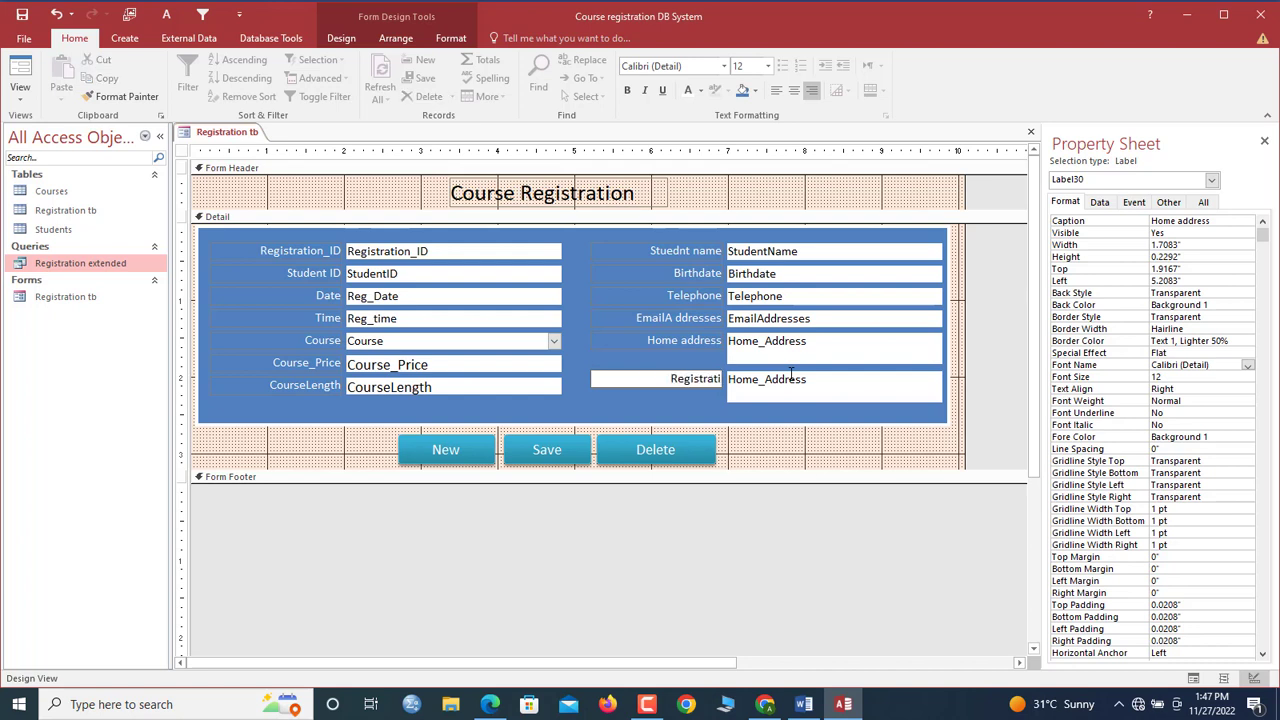
pyautogui.write('on serial:')
# Step: Start entering a Serial control source for the duplicated text box
pyautogui.click(792, 385)
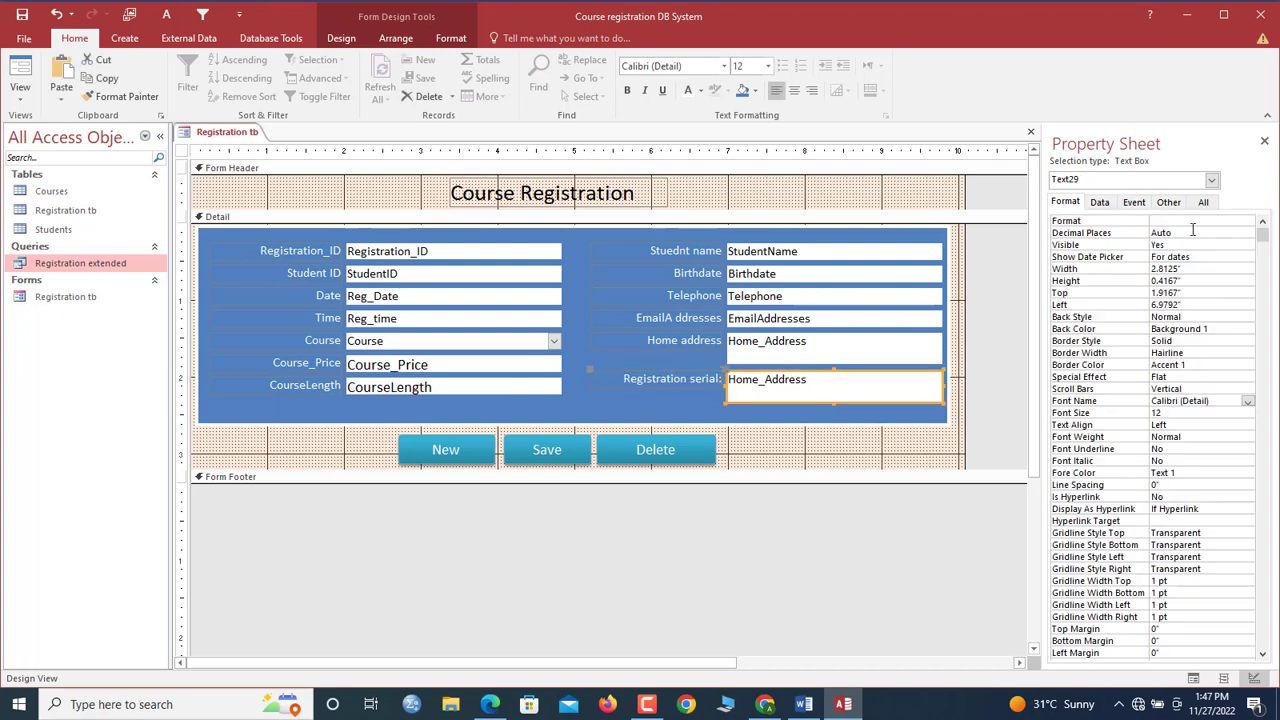
pyautogui.click(1108, 204)
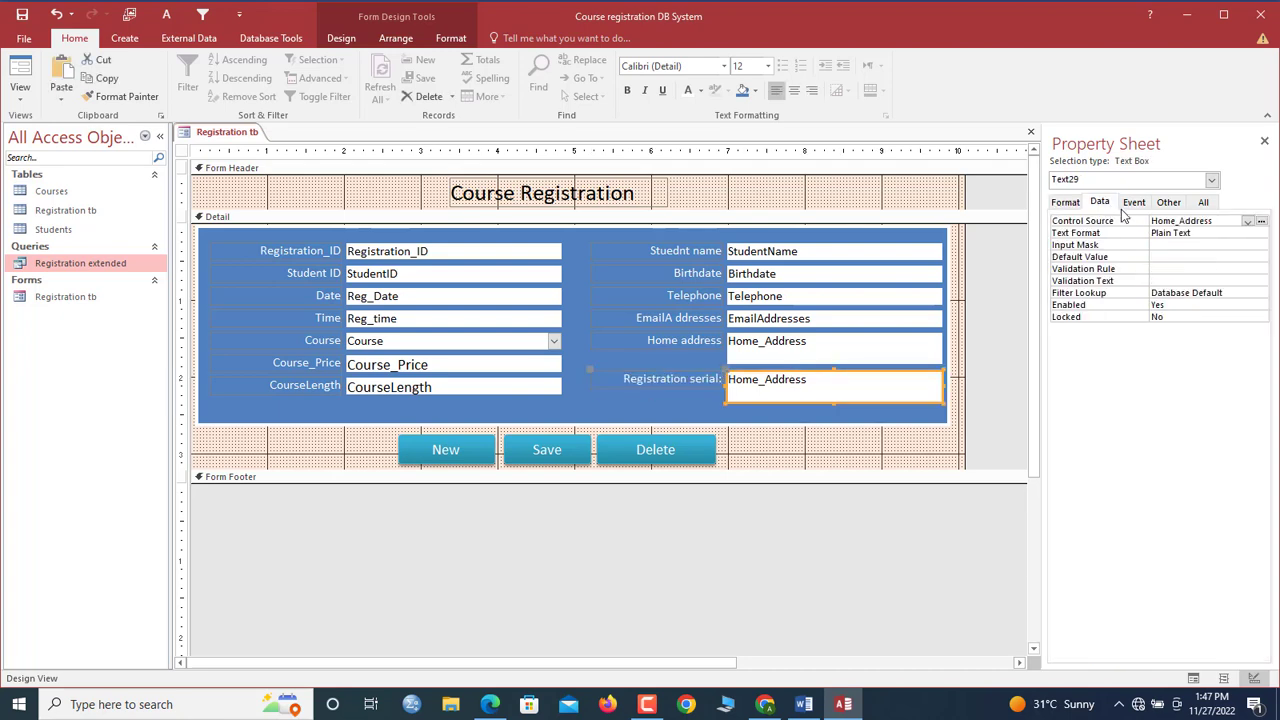
pyautogui.click(1248, 221)
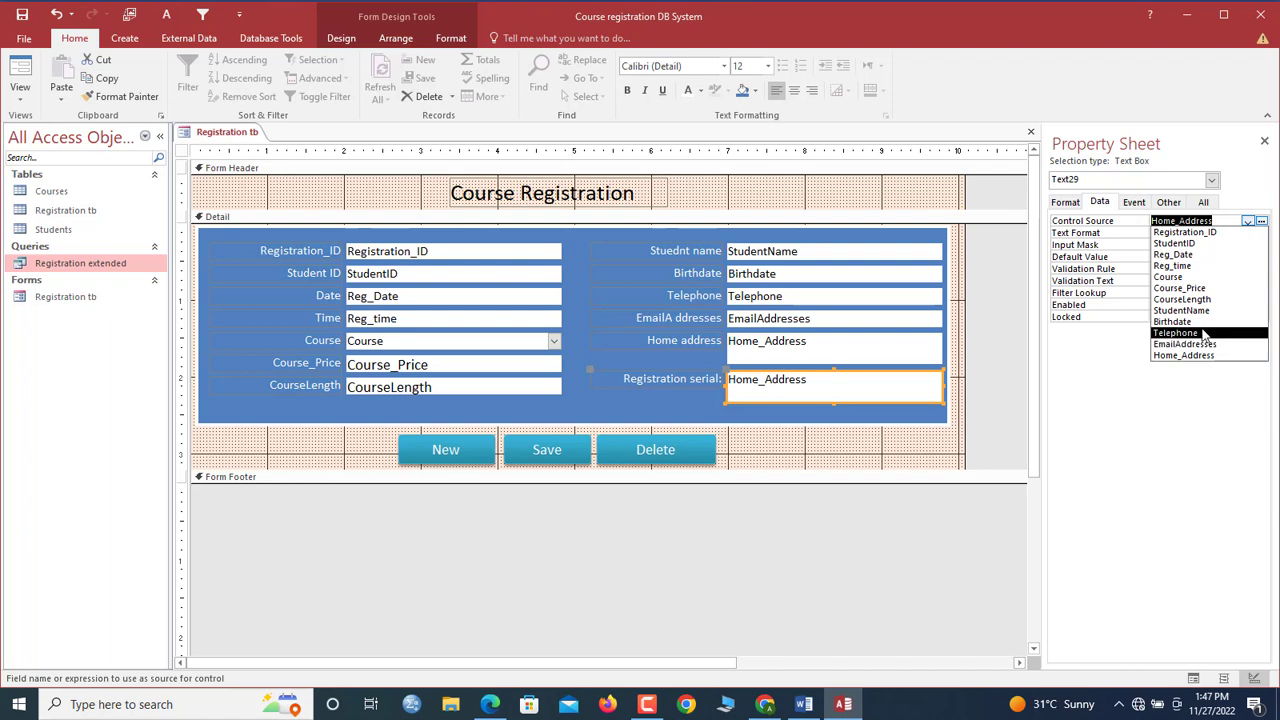
pyautogui.write('ser')
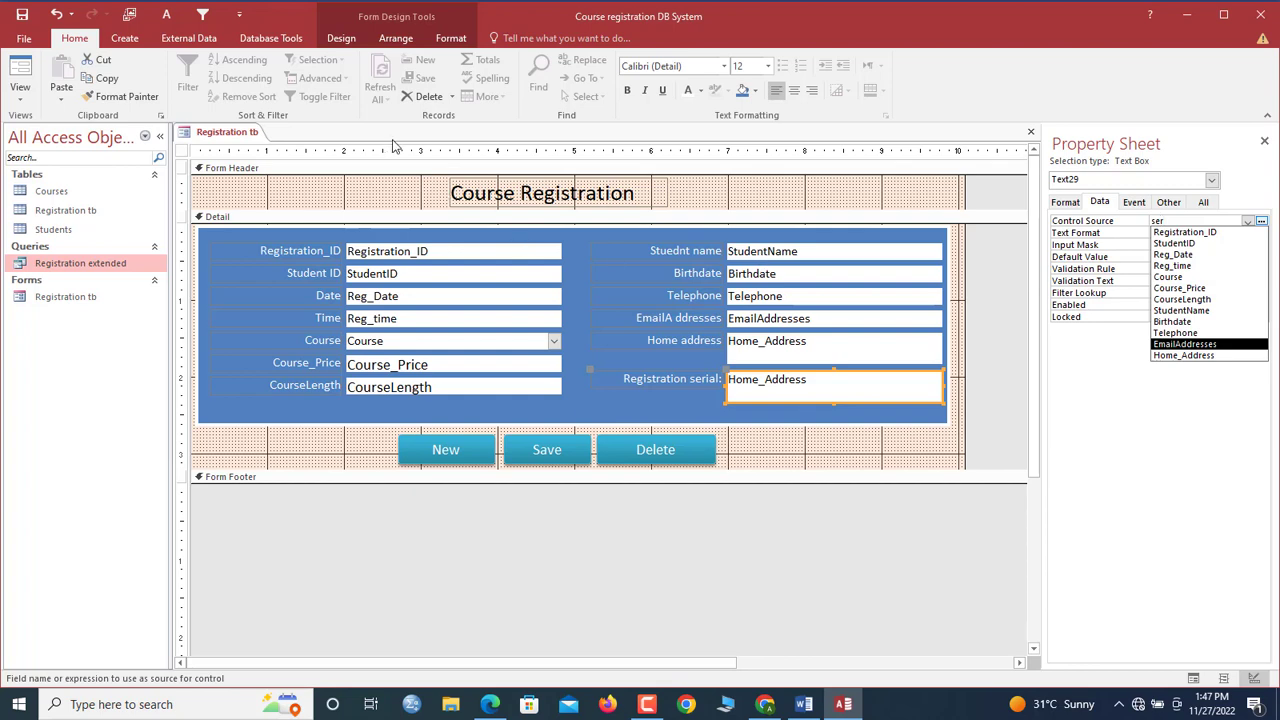
pyautogui.click(246, 168)
# Step: Review the Registration extended query's columns, close it, and select the whole form
pyautogui.doubleClick(80, 263)
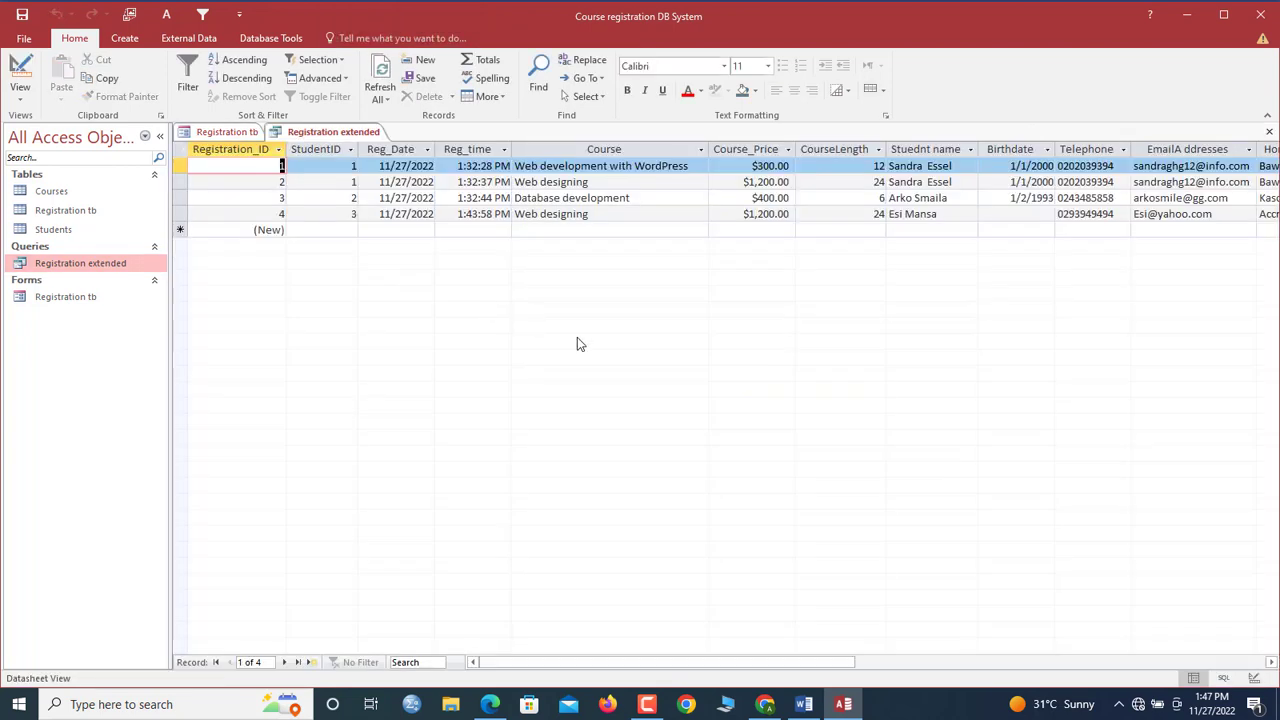
pyautogui.moveTo(743, 658); pyautogui.dragTo(437, 640)
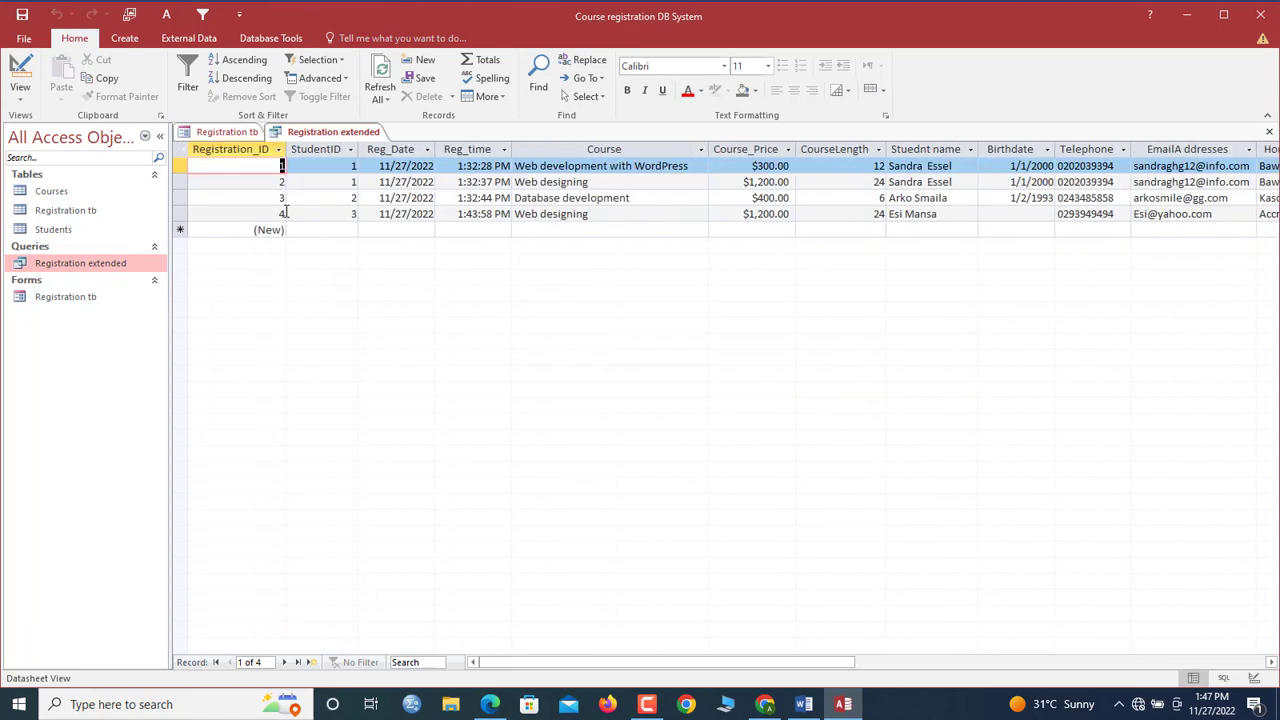
pyautogui.rightClick(360, 133)
pyautogui.click(376, 160)
pyautogui.click(182, 150)
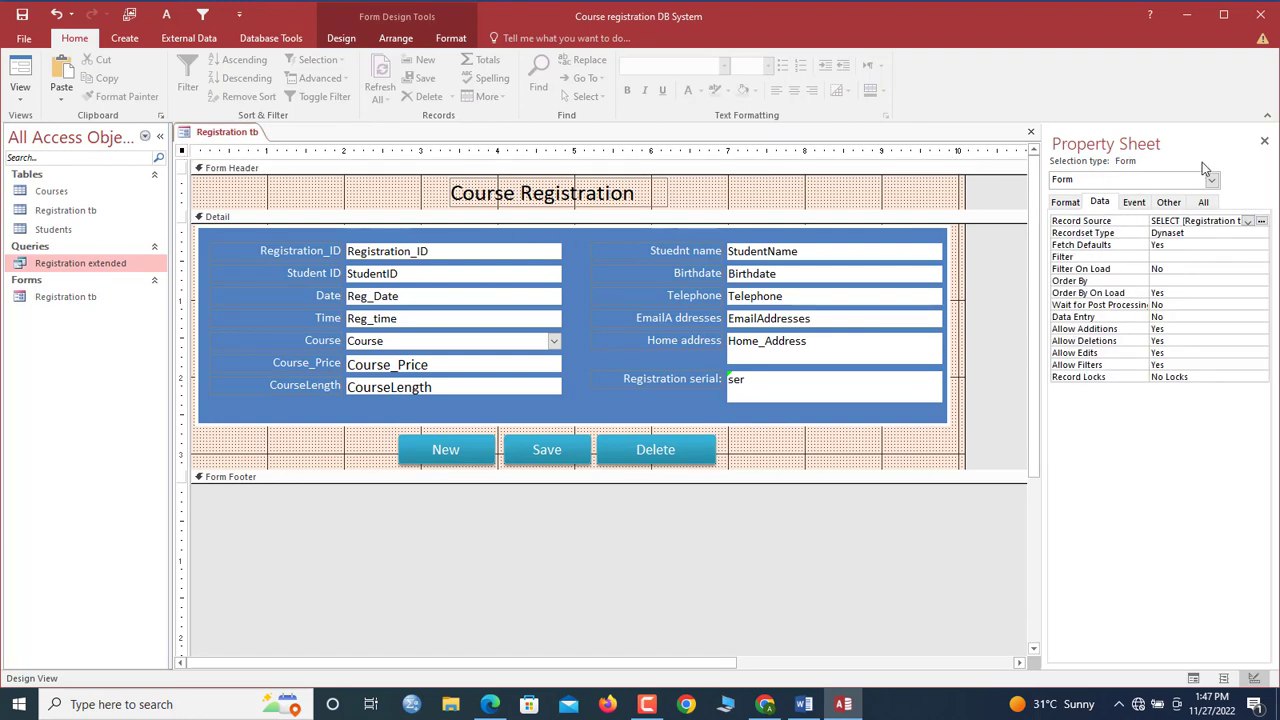
# Step: Set the form's Record Source to Registration extended and bind the Registration serial box to Serial
pyautogui.click(1249, 221)
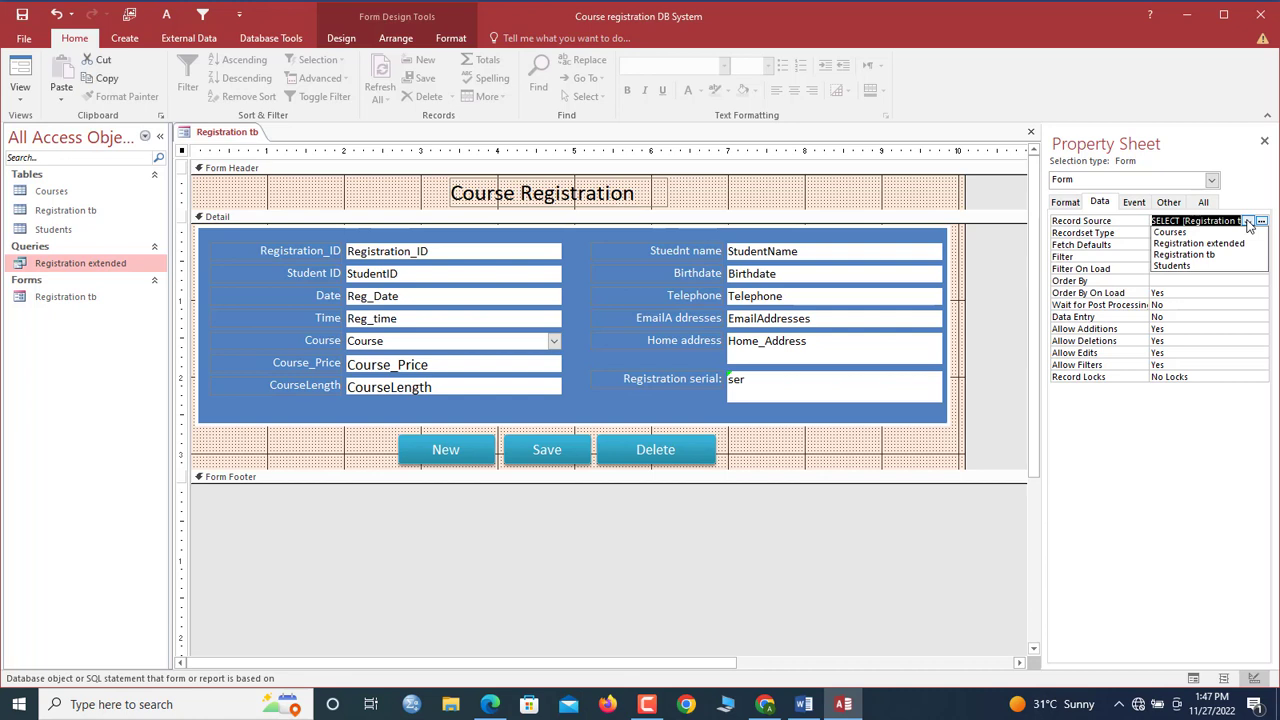
pyautogui.click(1198, 243)
pyautogui.click(770, 386)
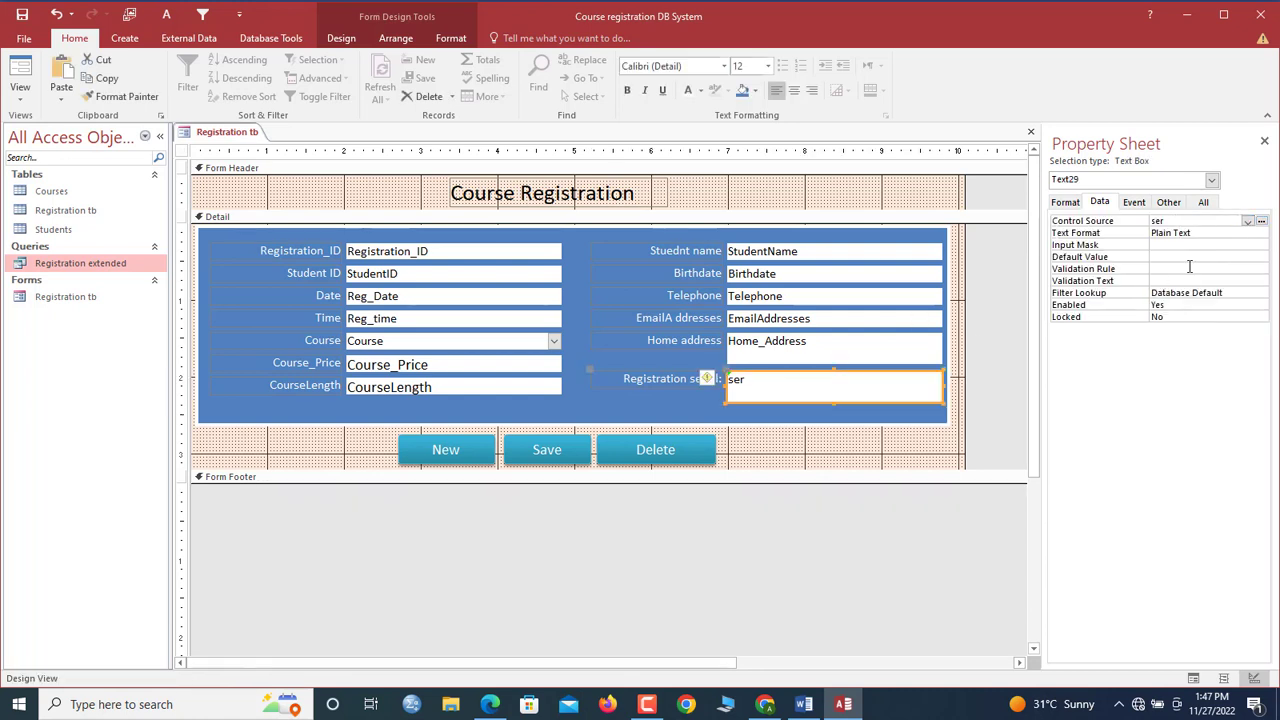
pyautogui.click(1248, 221)
pyautogui.write('ser')
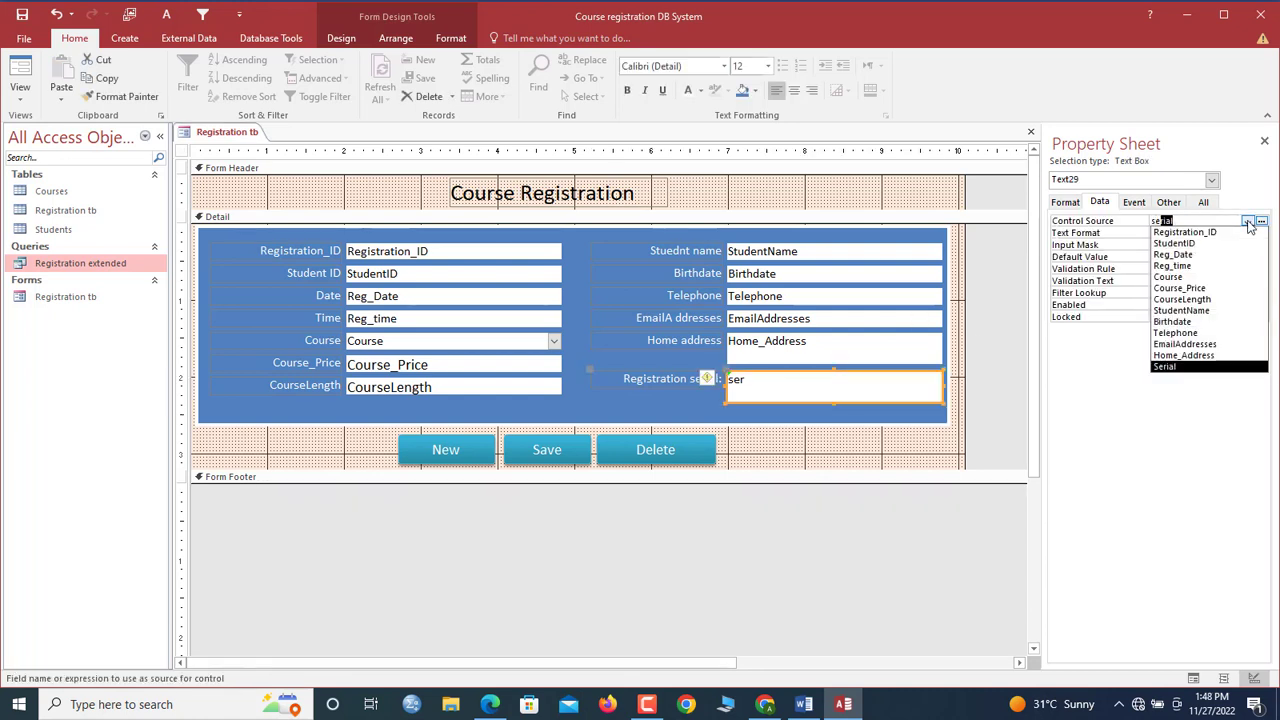
pyautogui.press('Return')
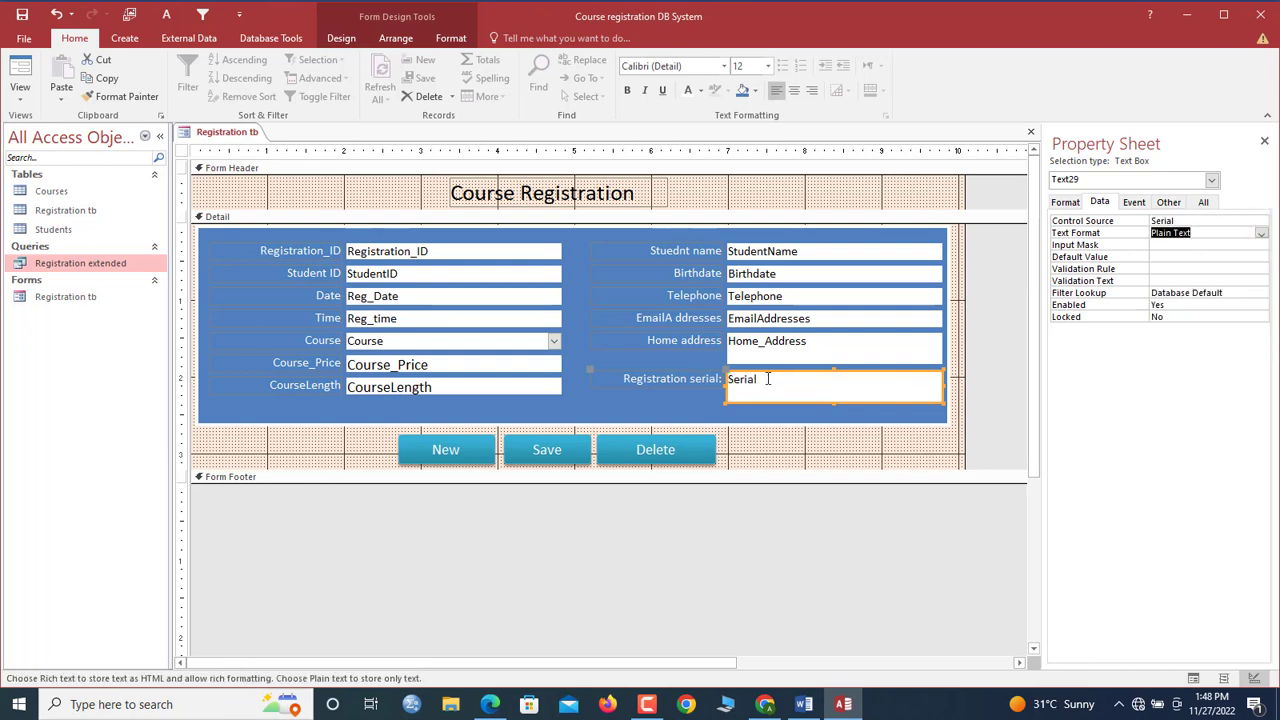
# Step: Make the Serial text 18 pt and centred with a transparent background
pyautogui.click(455, 40)
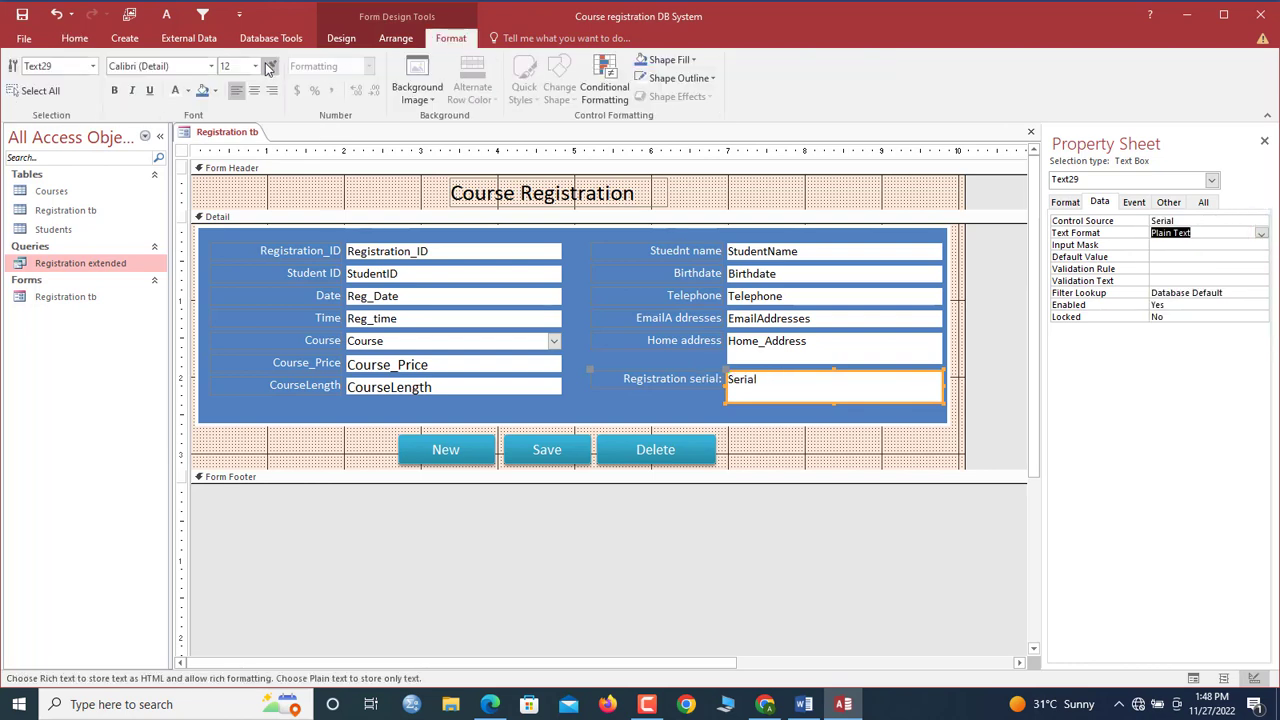
pyautogui.click(257, 66)
pyautogui.click(232, 196)
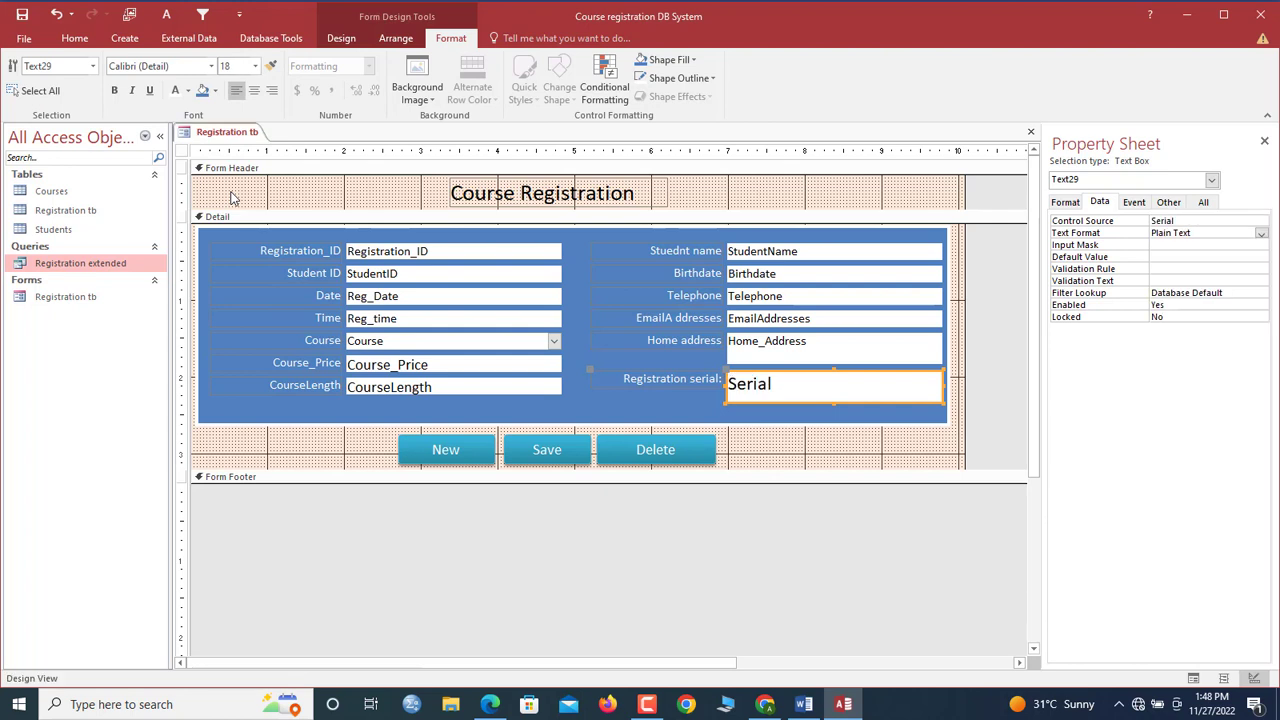
pyautogui.hotkey('ctrl', 'e')
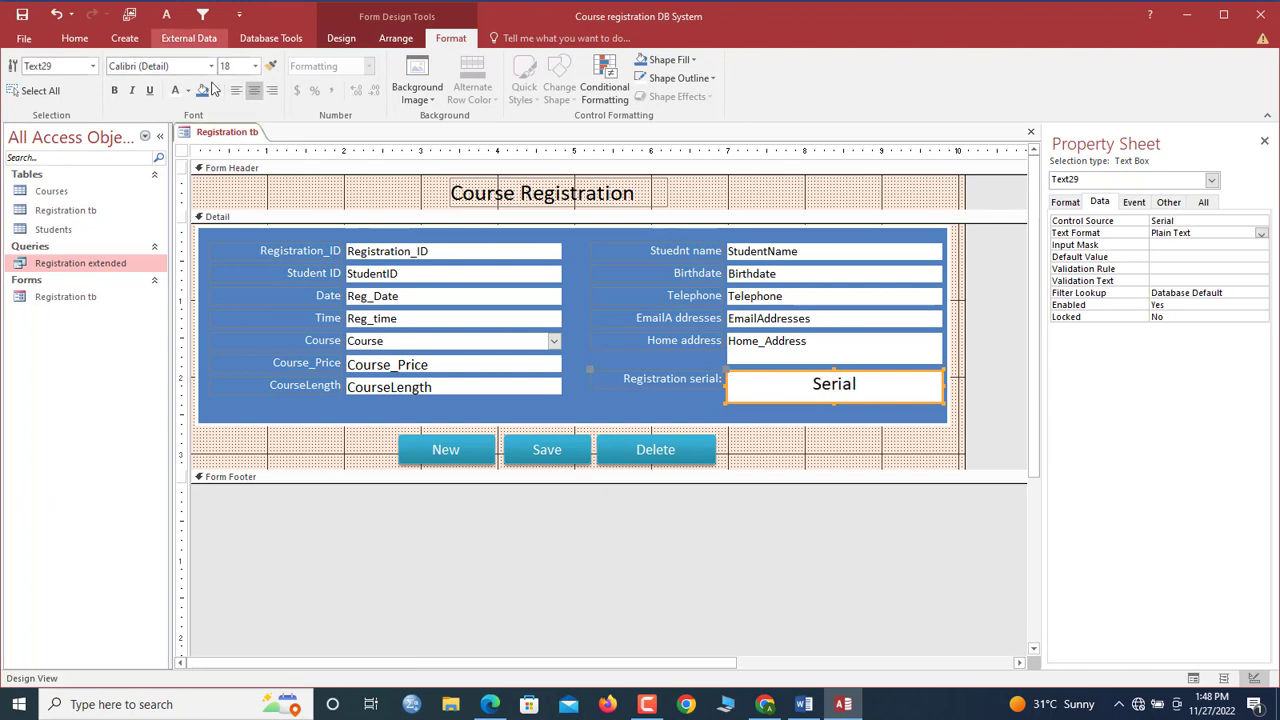
pyautogui.click(218, 92)
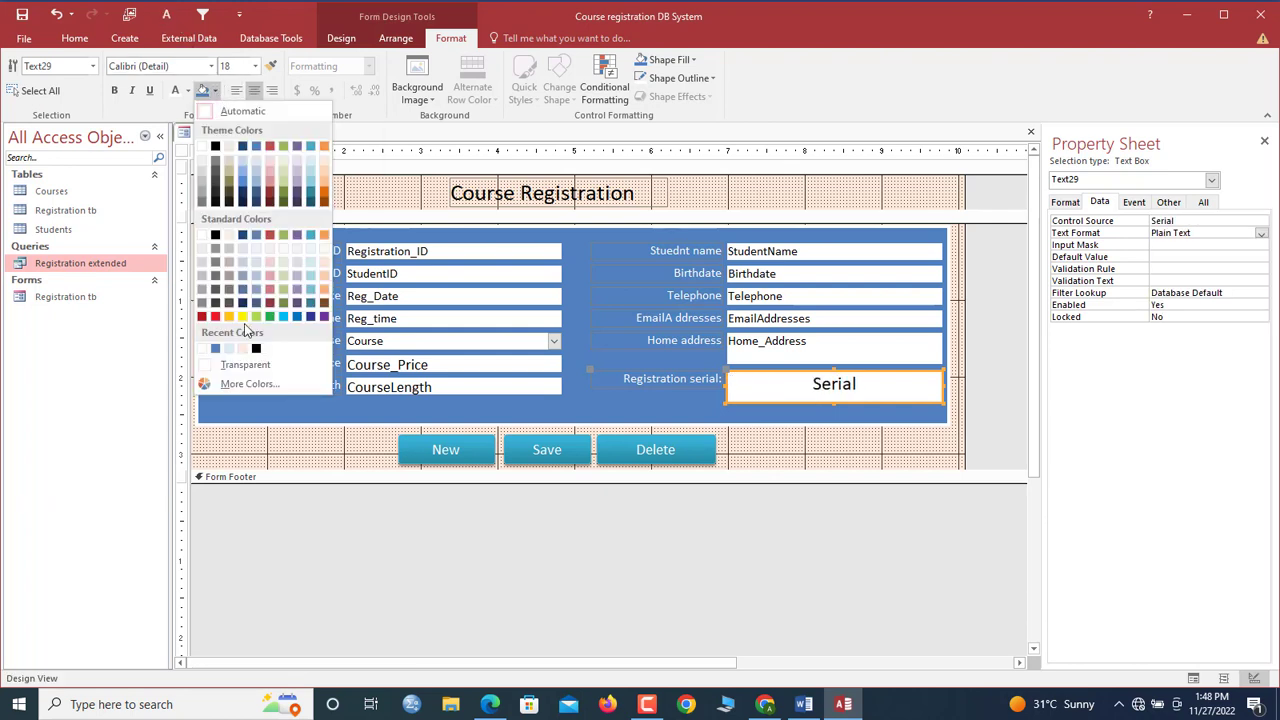
pyautogui.click(257, 365)
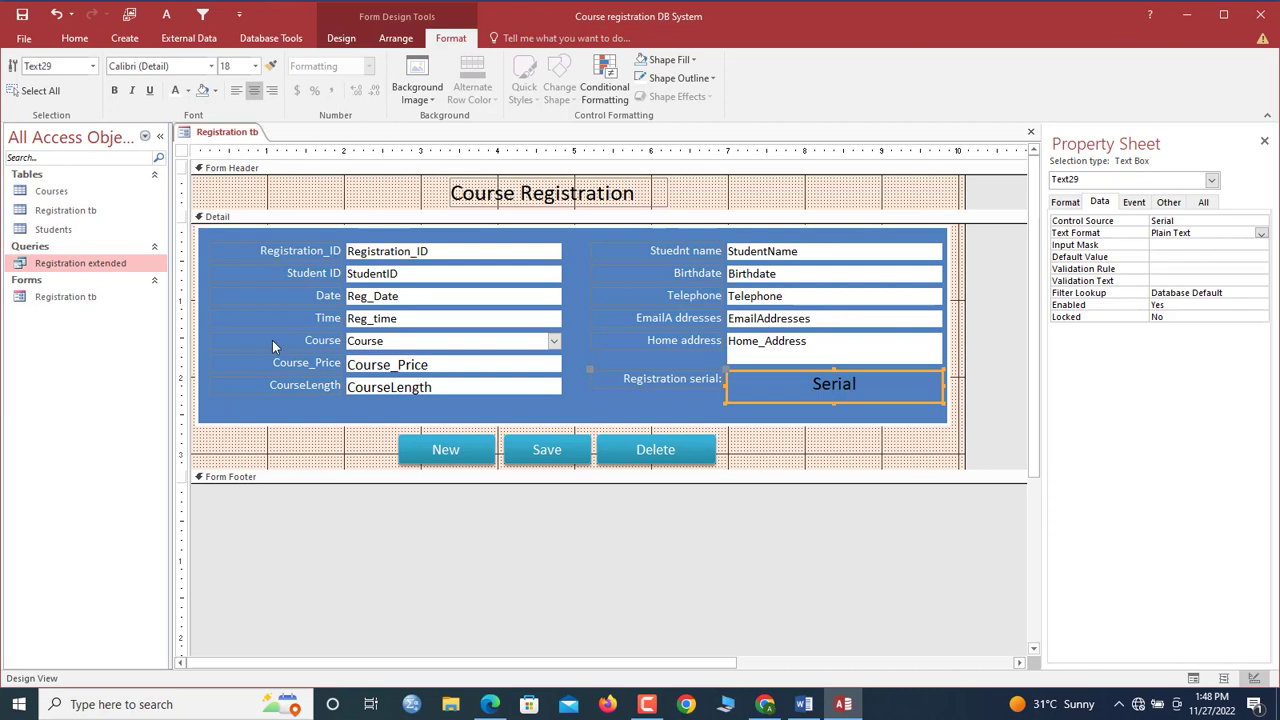
# Step: Colour the Serial text yellow-orange and make the box outline transparent
pyautogui.click(187, 92)
pyautogui.click(206, 316)
pyautogui.click(187, 91)
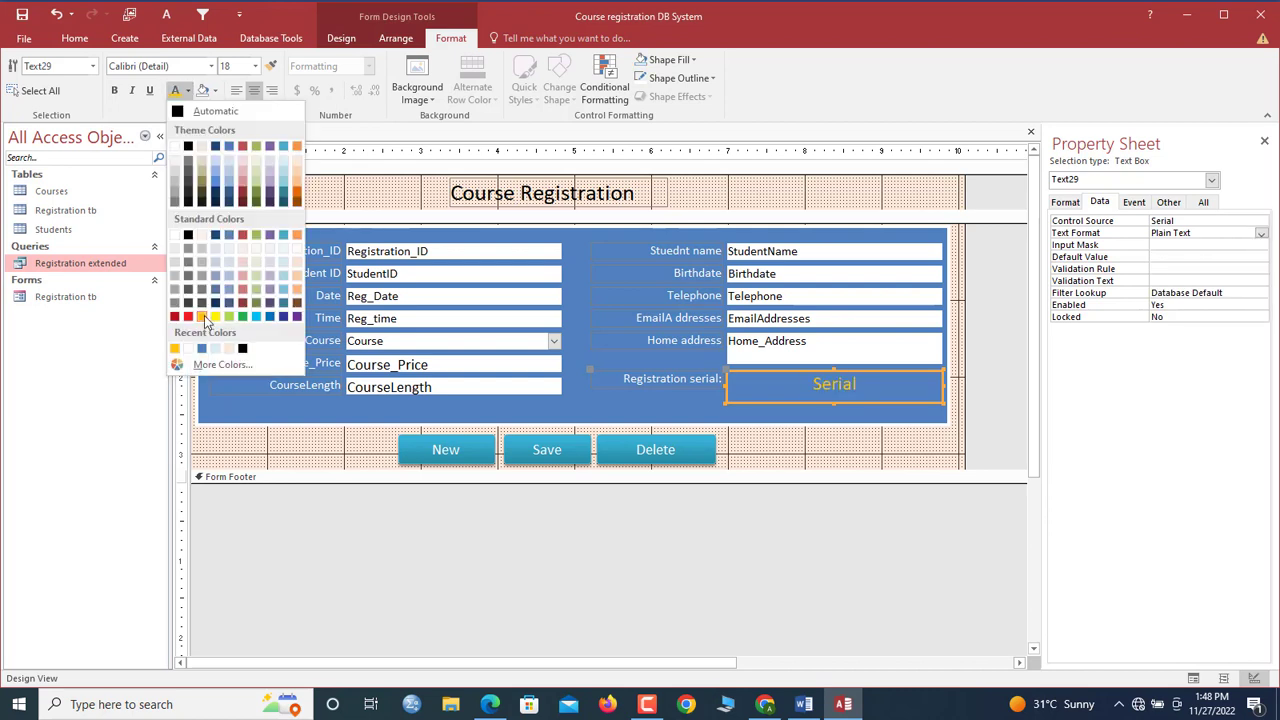
pyautogui.click(215, 317)
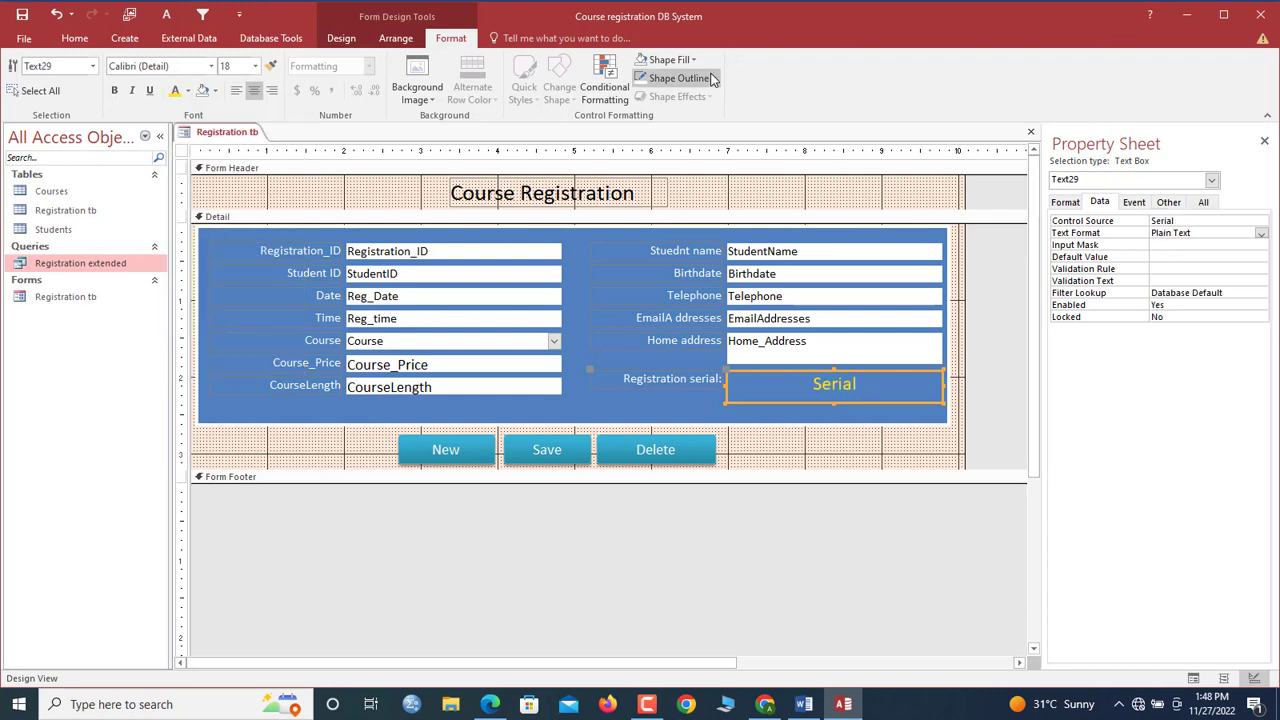
pyautogui.click(680, 78)
pyautogui.click(698, 352)
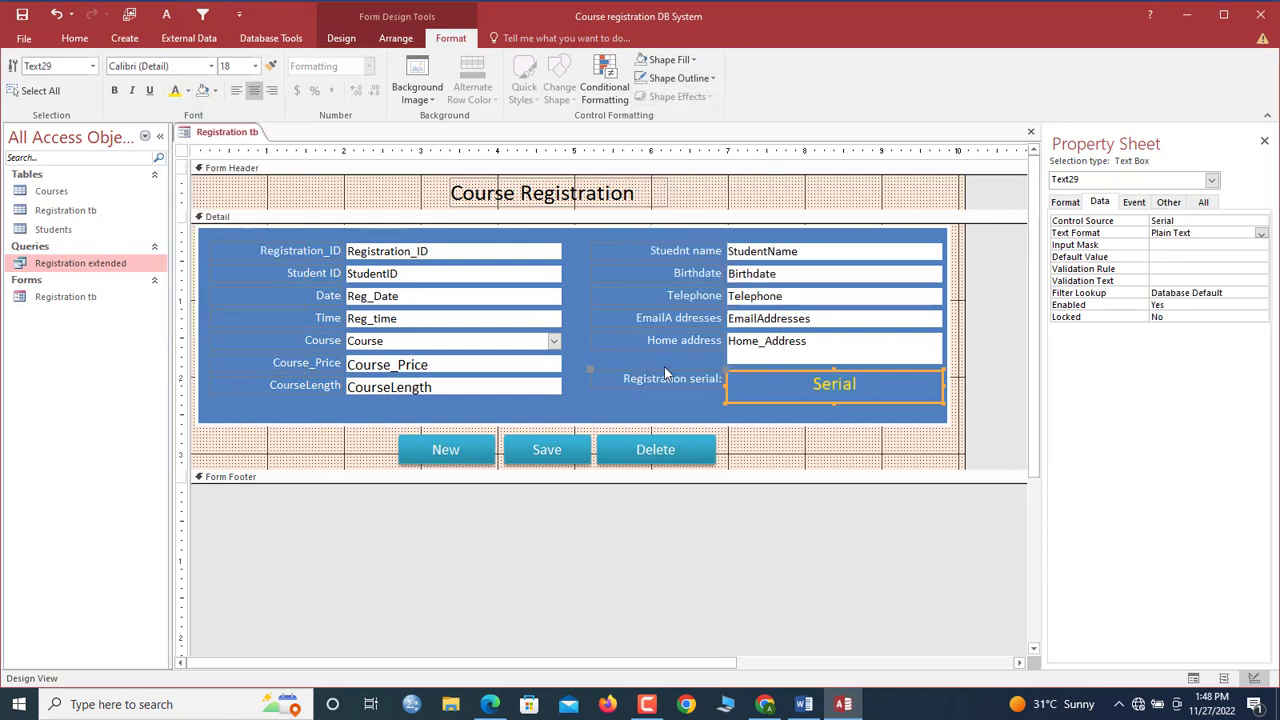
pyautogui.rightClick(222, 132)
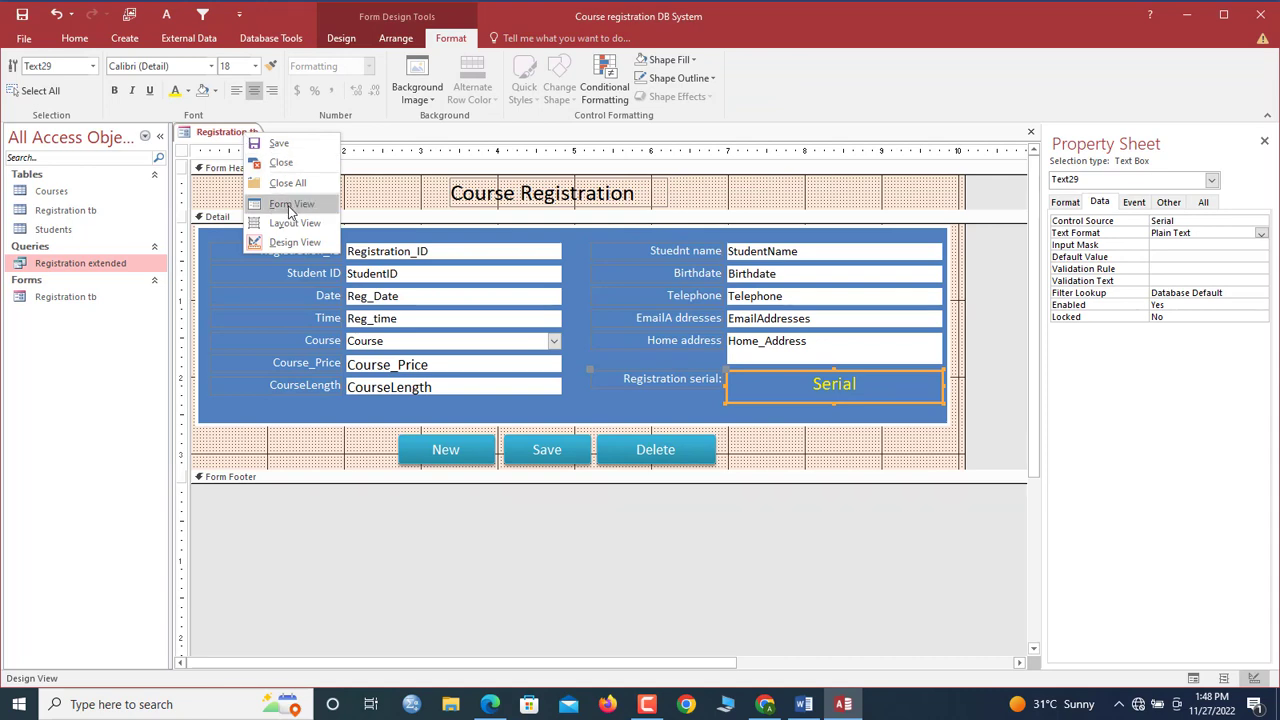
# Step: Browse records in Form View to check Registration serial values, then return to Design View
pyautogui.click(290, 205)
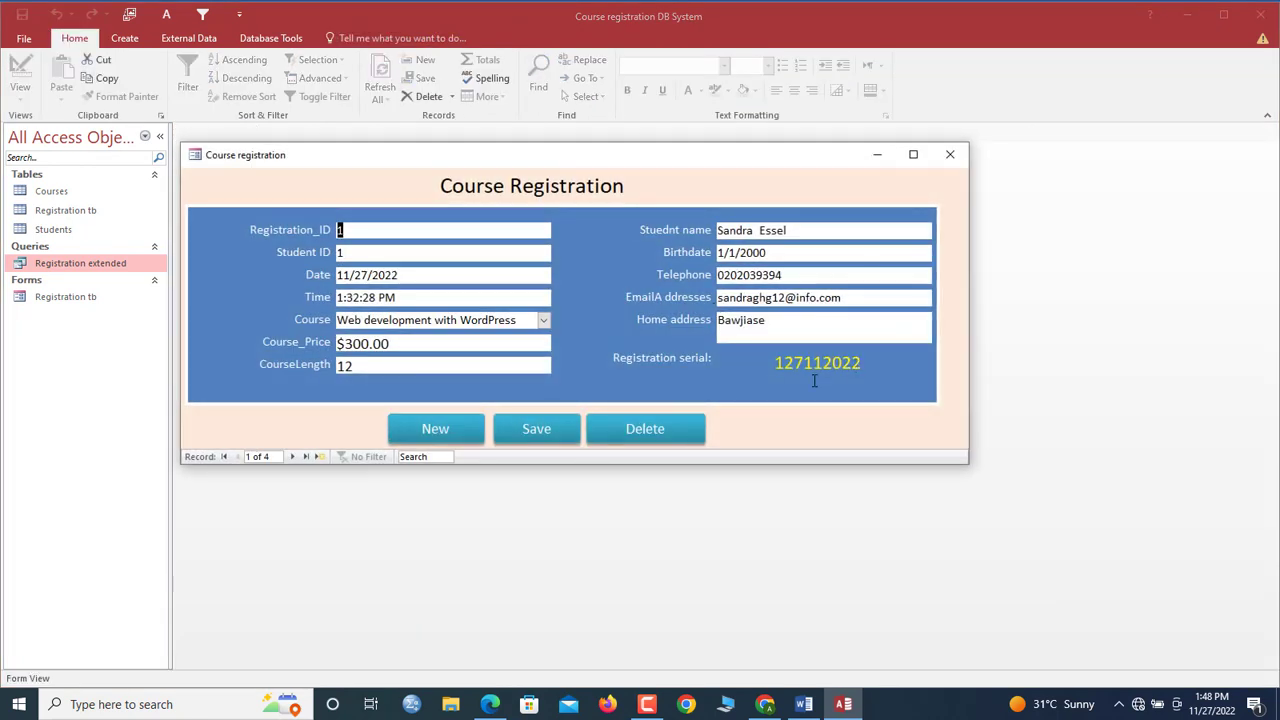
pyautogui.click(293, 457)
pyautogui.click(293, 457)
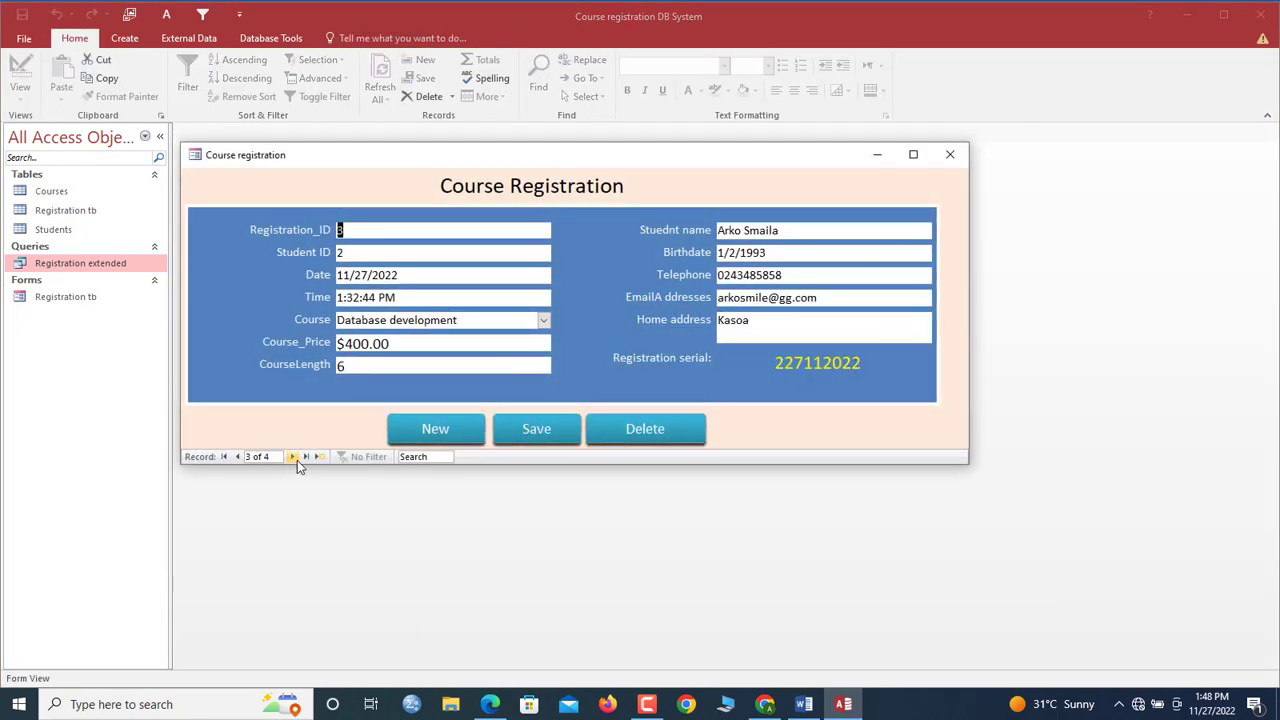
pyautogui.click(238, 456)
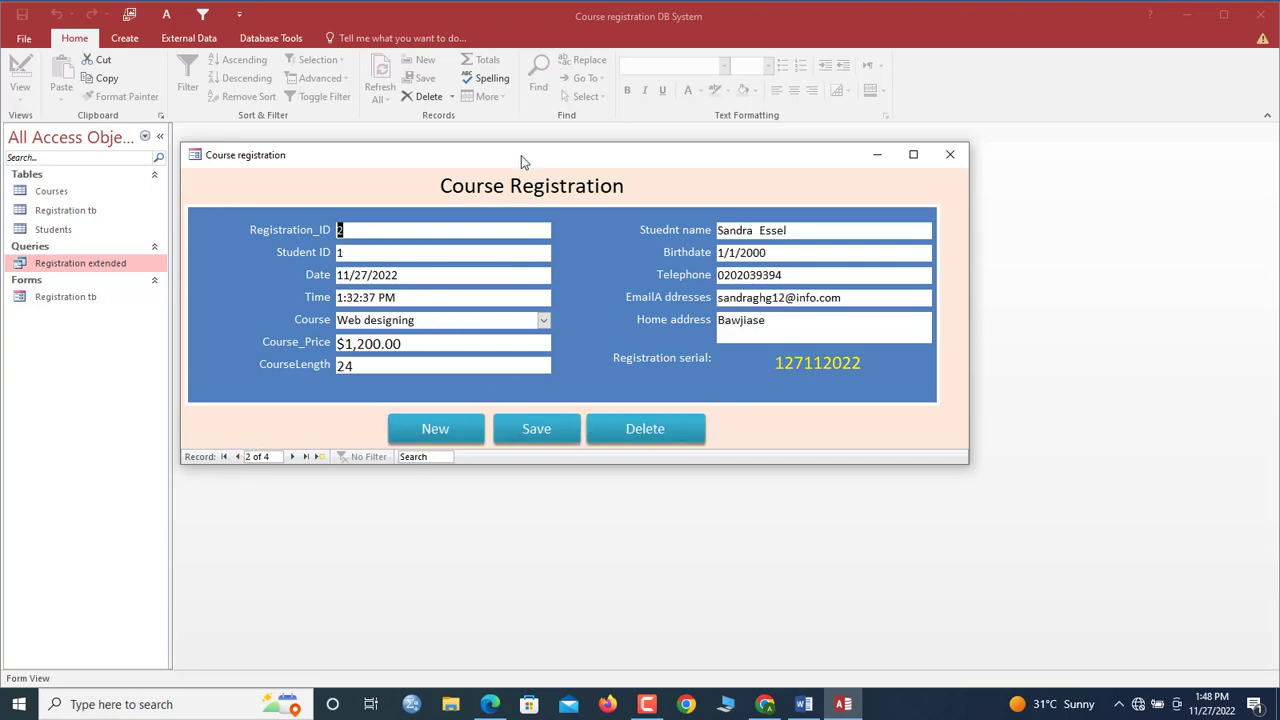
pyautogui.moveTo(521, 155); pyautogui.dragTo(596, 147)
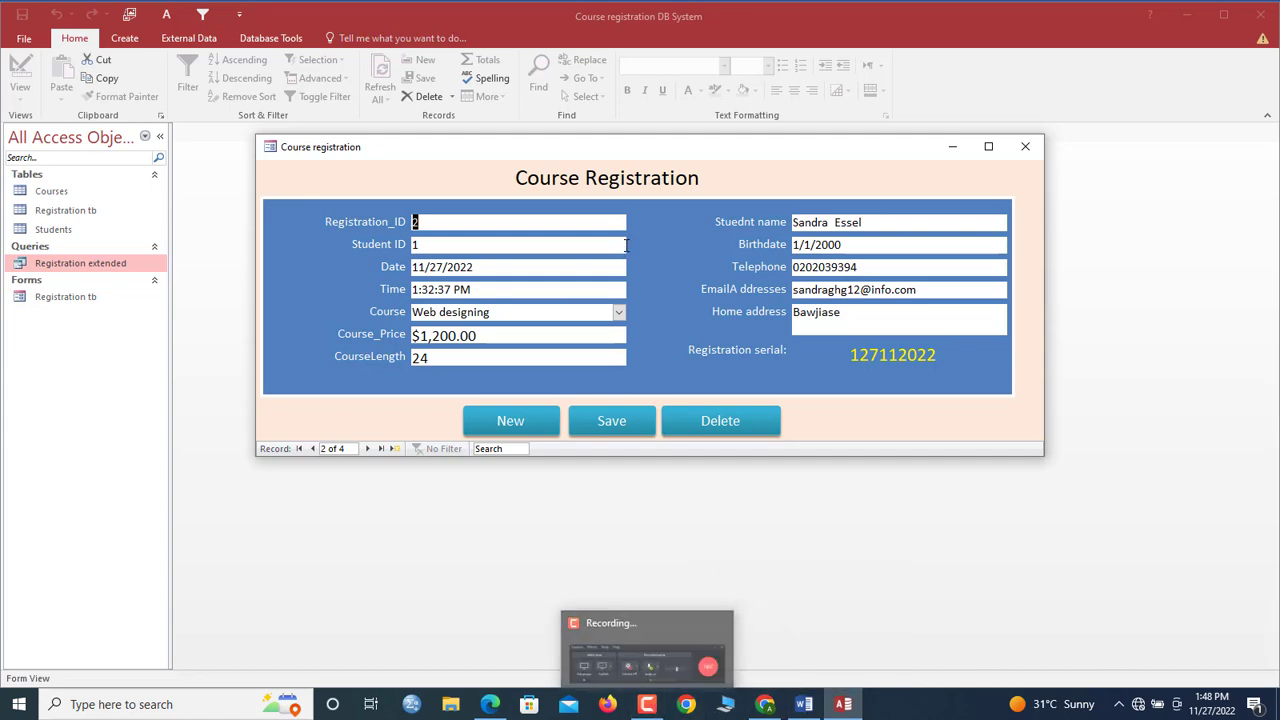
pyautogui.rightClick(763, 178)
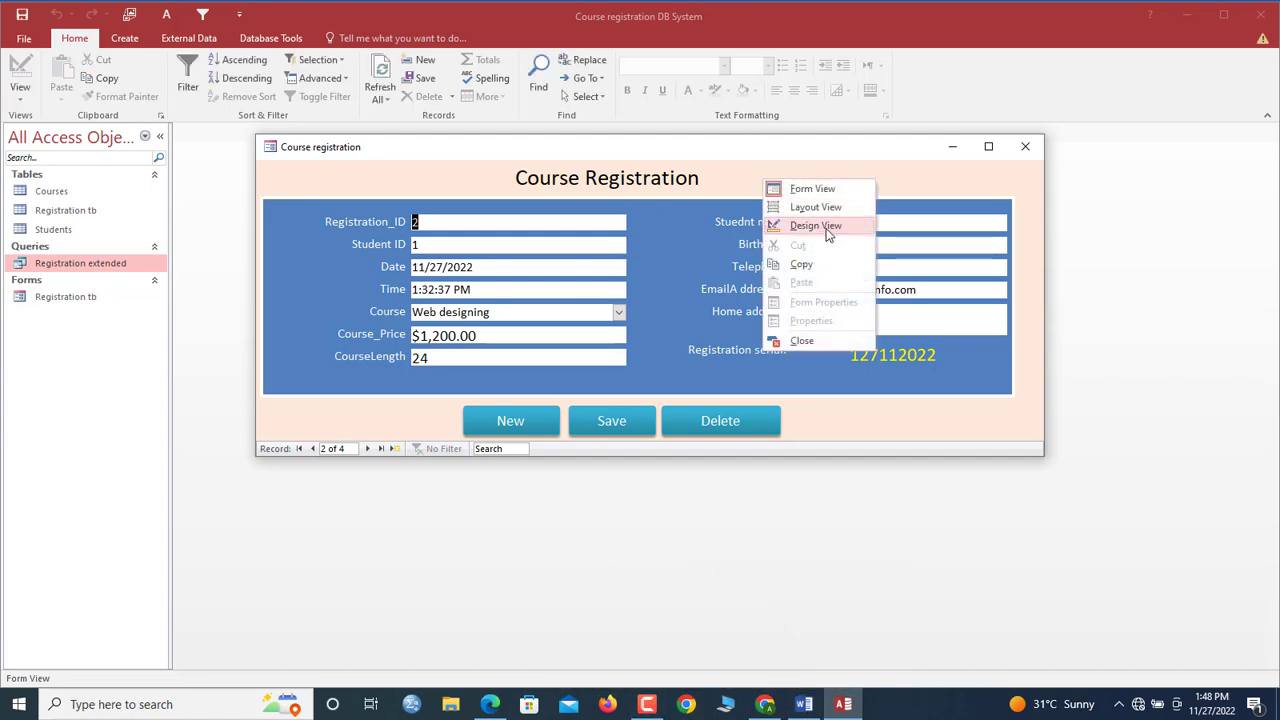
pyautogui.click(816, 226)
# Step: Create a code-builder click event for the Save button and declare Dim kk
pyautogui.click(549, 449)
pyautogui.rightClick(551, 448)
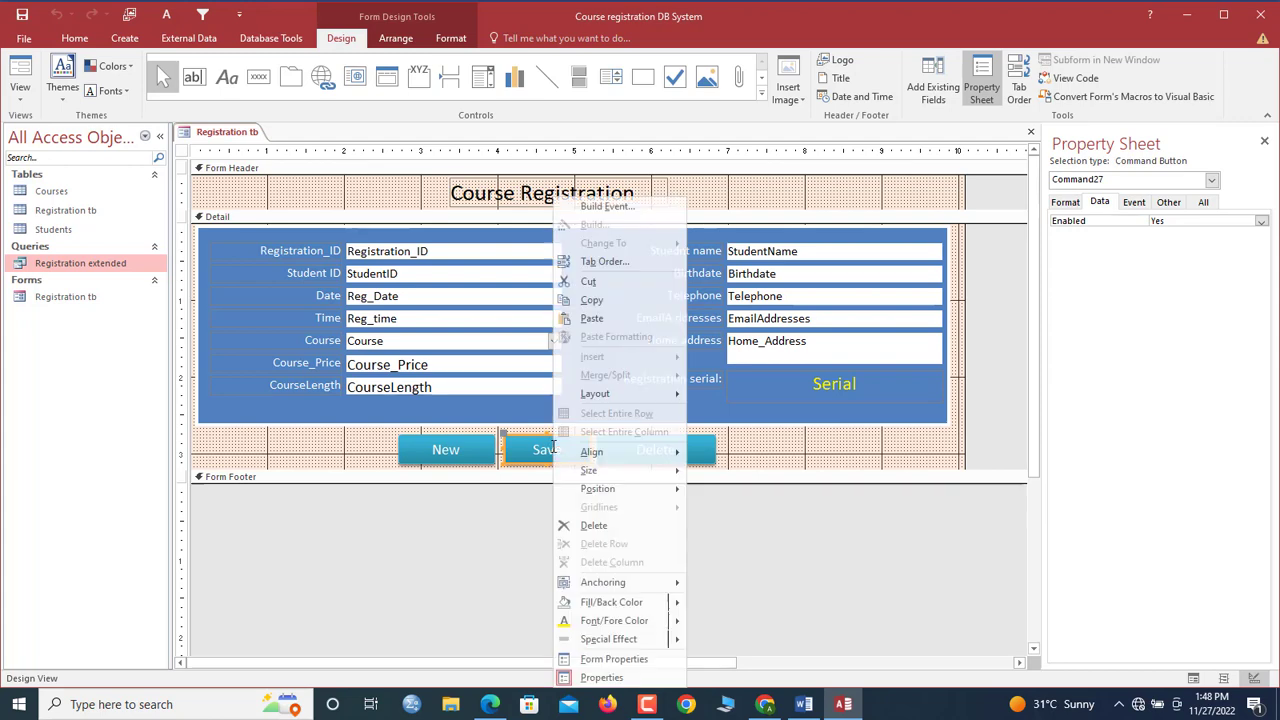
pyautogui.click(592, 207)
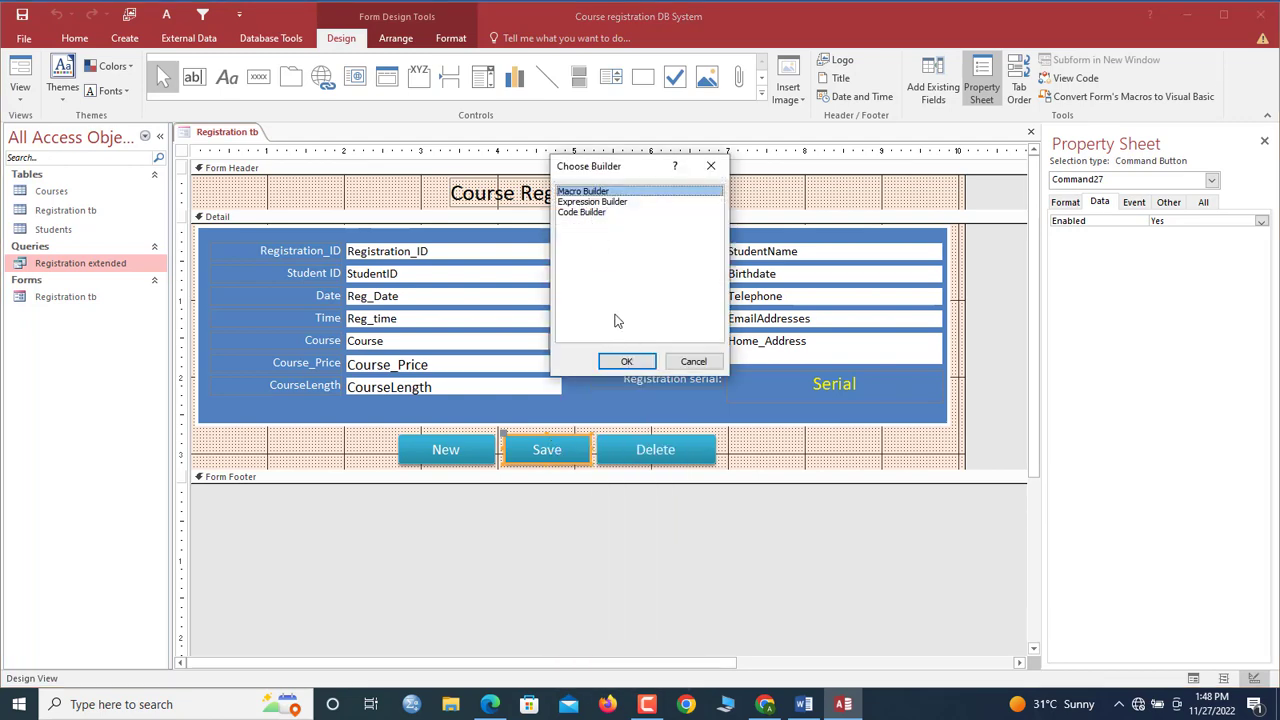
pyautogui.doubleClick(566, 213)
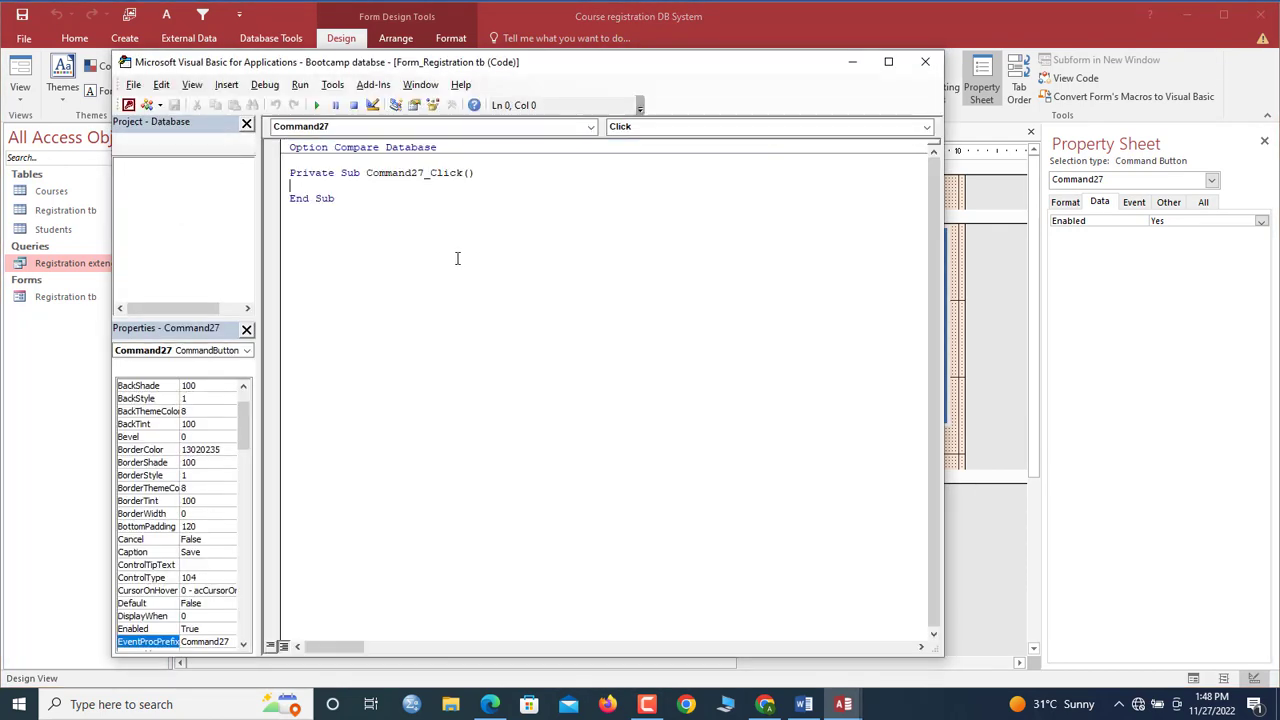
pyautogui.write('dim')
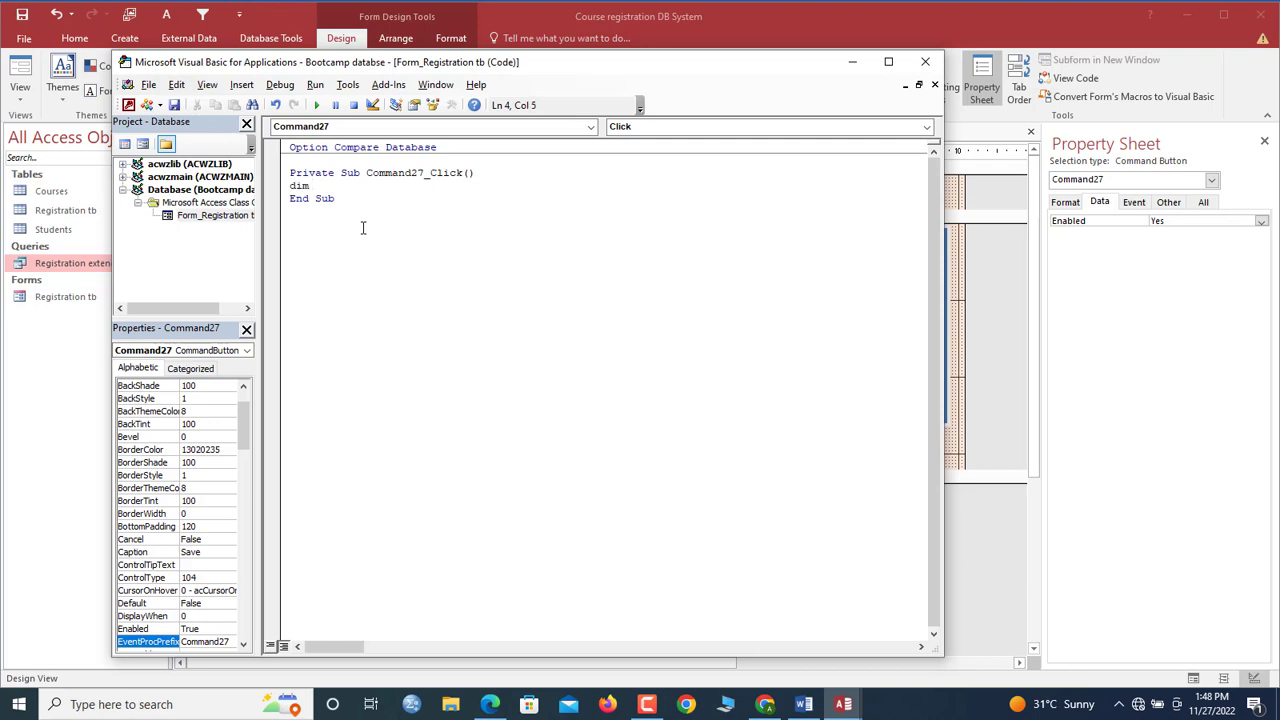
pyautogui.write(' kk')
pyautogui.press('Return')
pyautogui.press('Return')
pyautogui.press('Return')
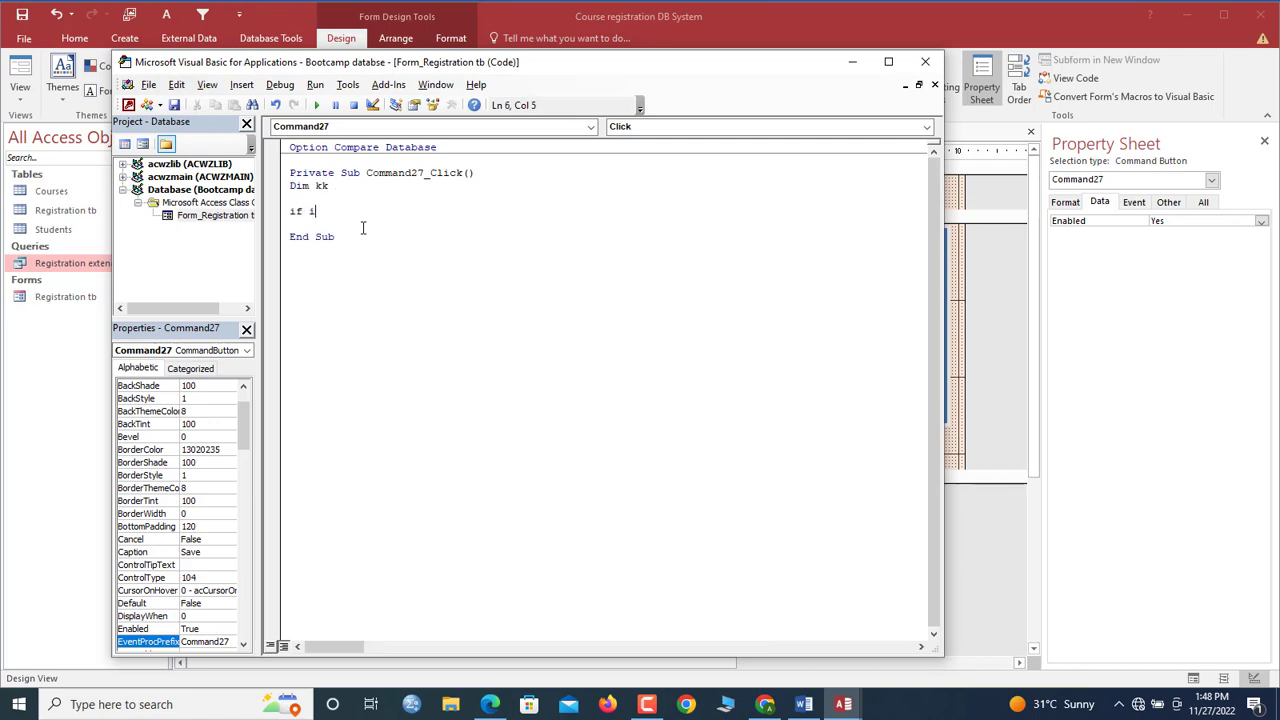
# Step: Add If IsNull(Me.StudentID) showing a critical 'Student ID field cannot be blank.' message, then Else
pyautogui.write('(me.')
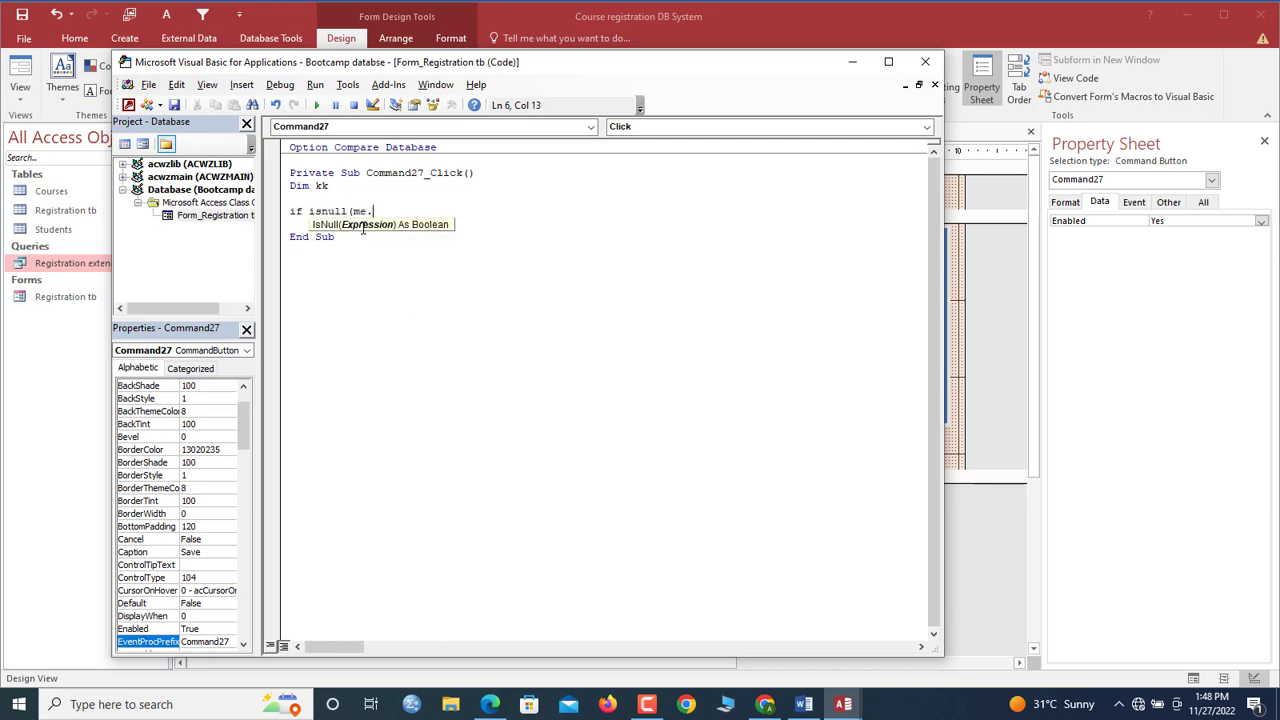
pyautogui.write('st')
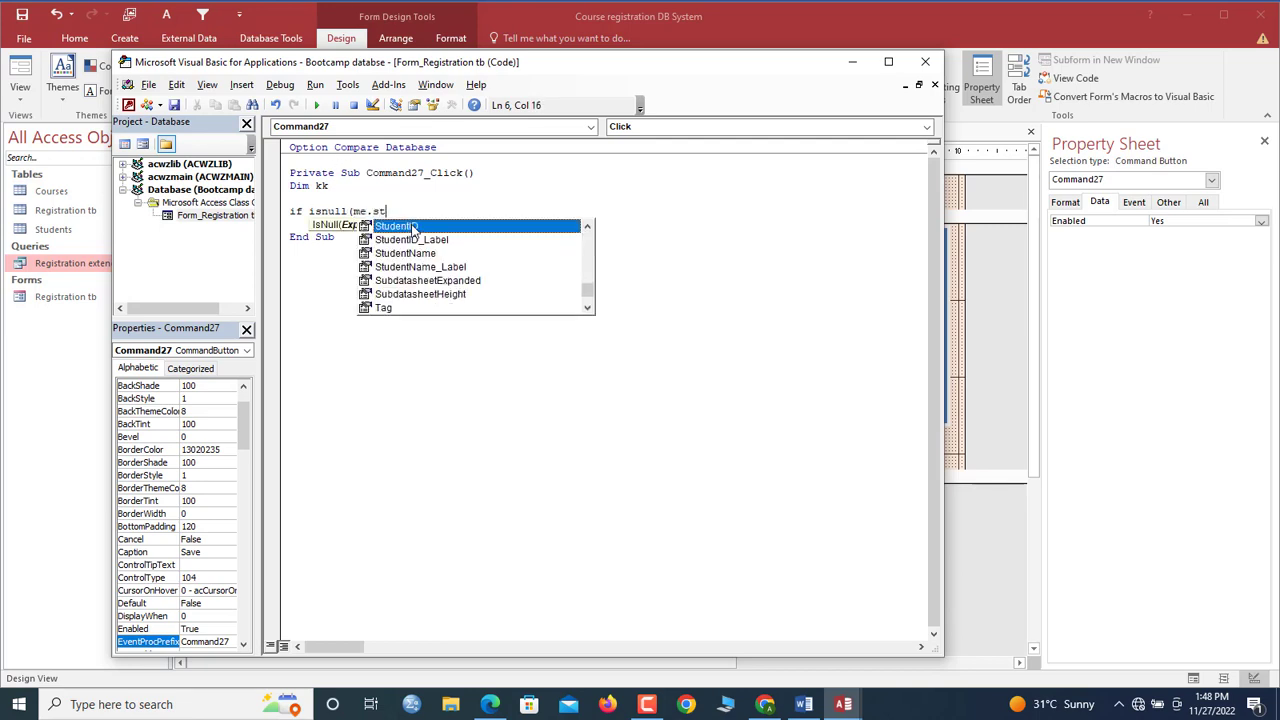
pyautogui.doubleClick(414, 229)
pyautogui.write(') then')
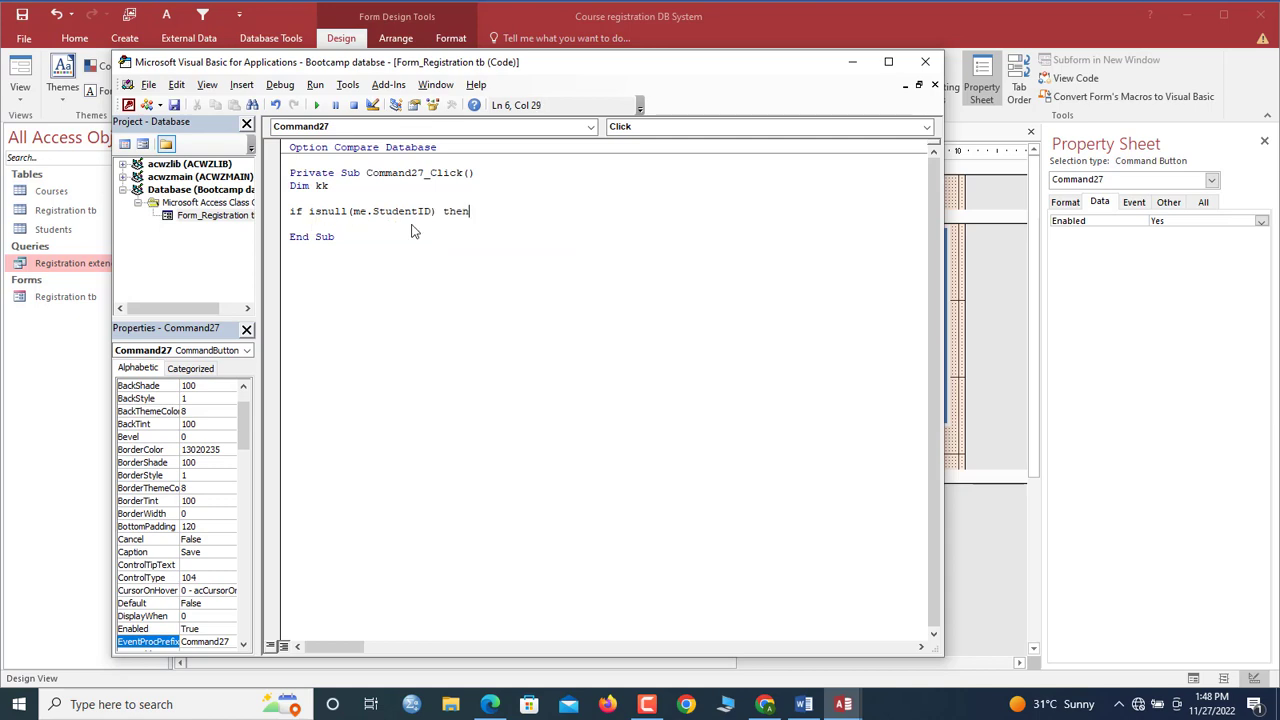
pyautogui.press('Return')
pyautogui.press('Return')
pyautogui.write('kk=ms')
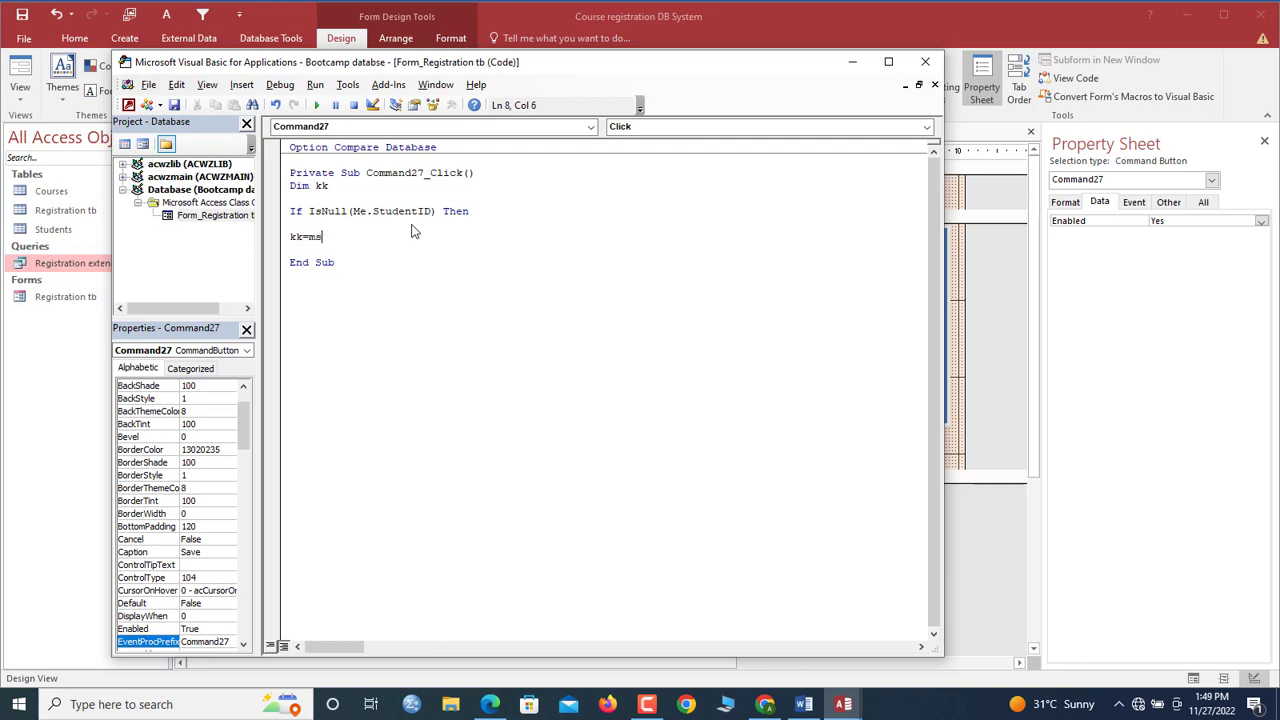
pyautogui.write('gbox("Student ID field canno')
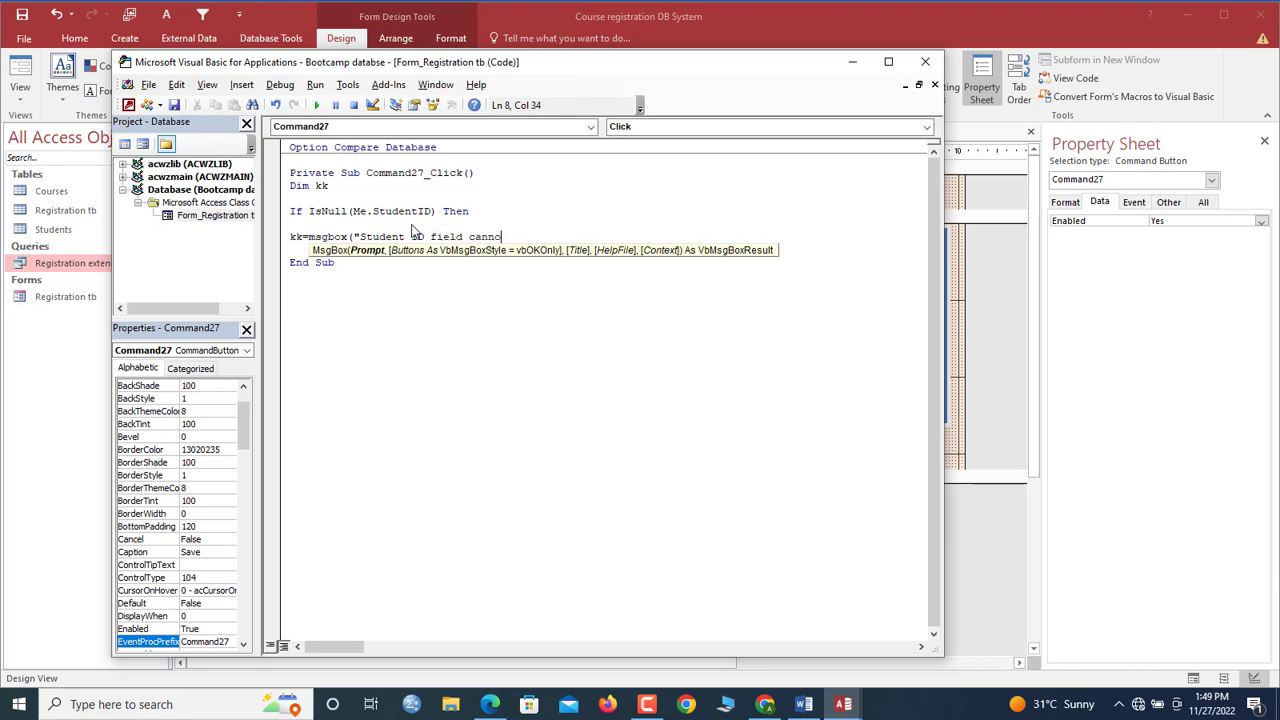
pyautogui.write('t be blank.",vb')
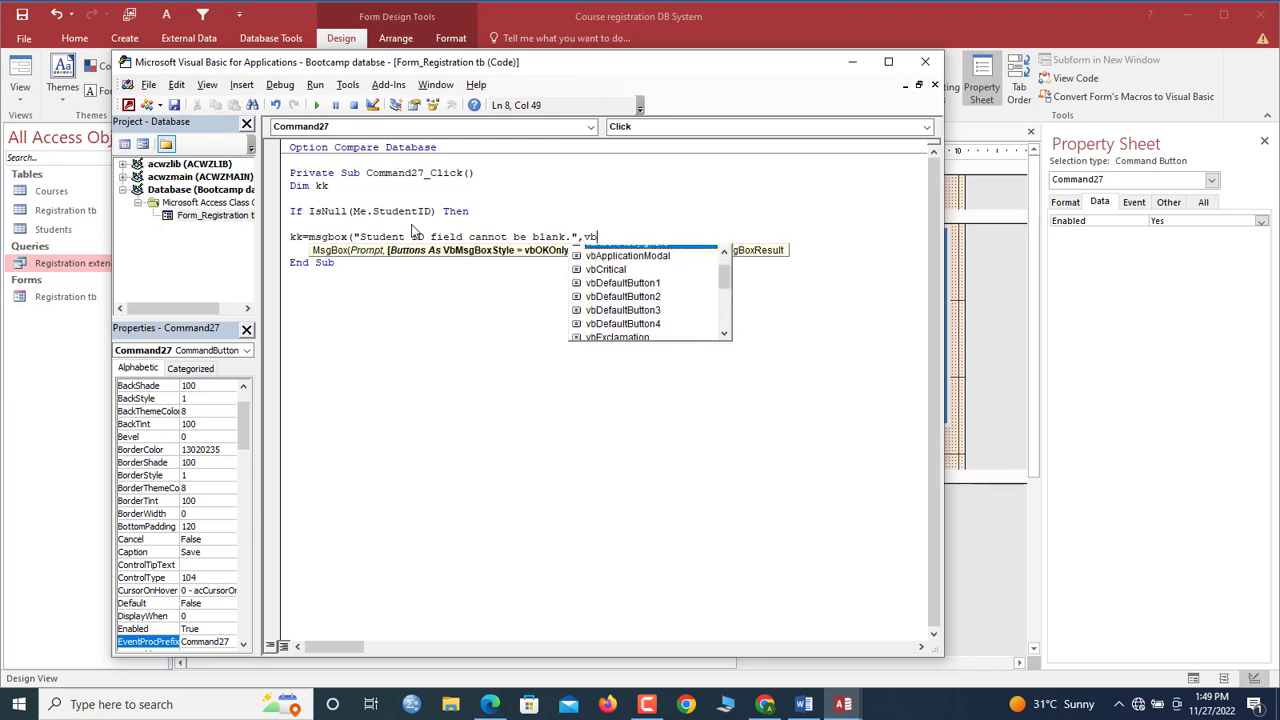
pyautogui.write('critical,')
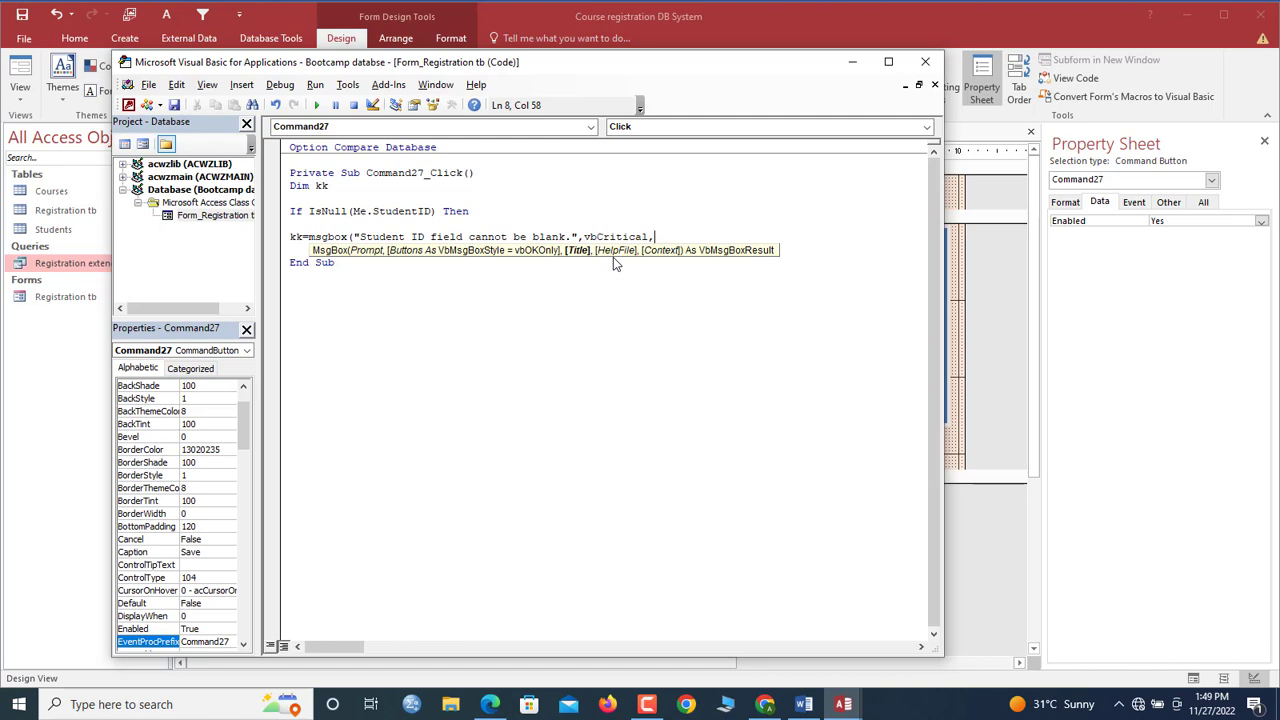
pyautogui.write('"Student ID?")')
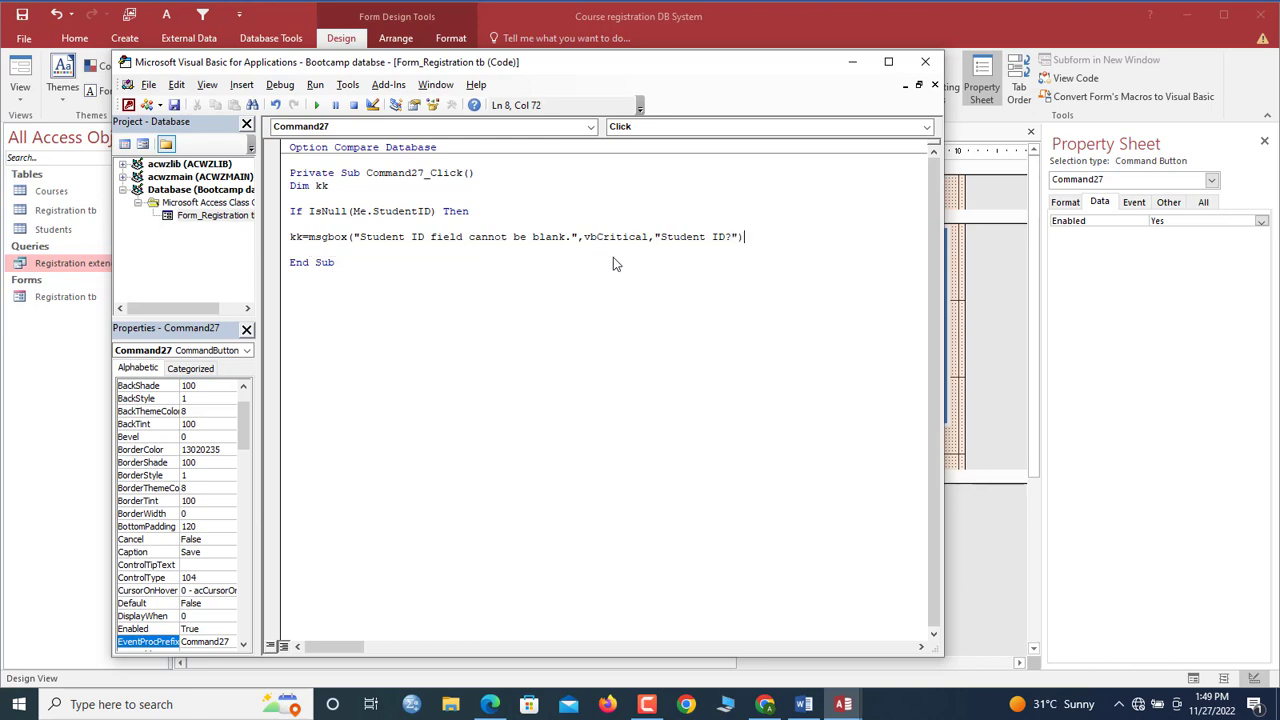
pyautogui.press('Return')
pyautogui.press('Return')
pyautogui.write('else')
pyautogui.press('Return')
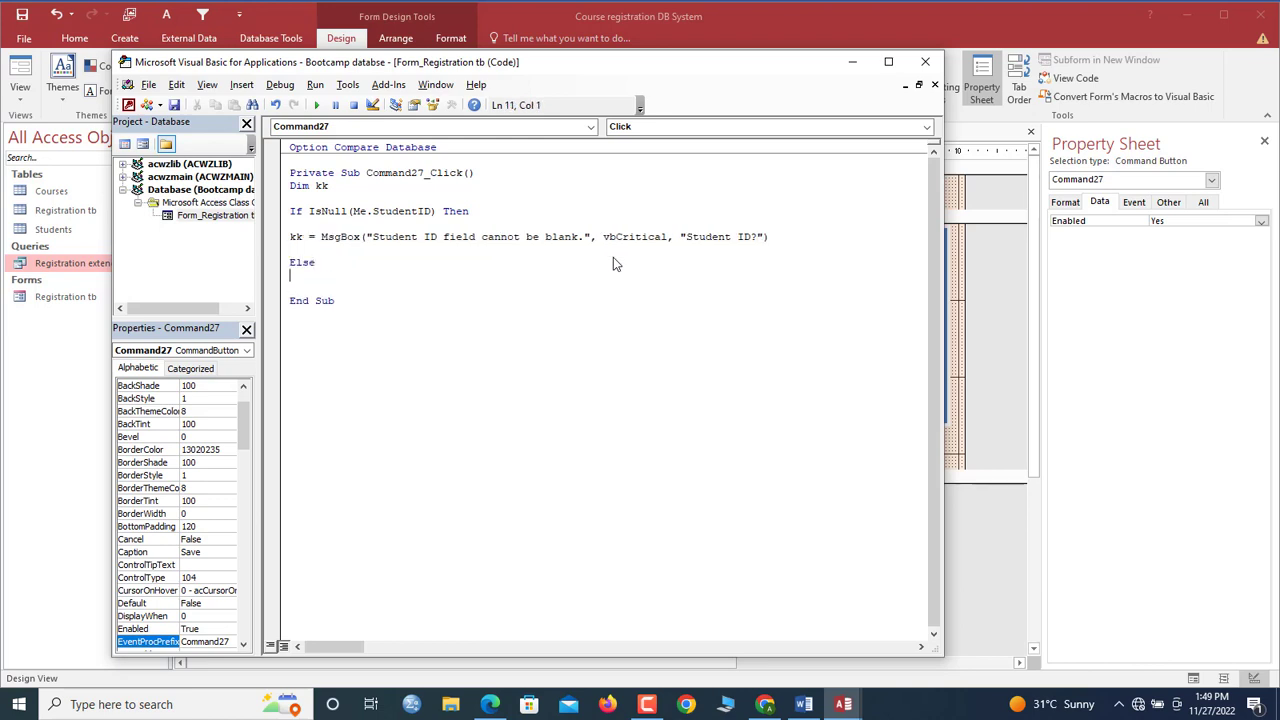
# Step: Add an IsNull(Me.Course) check with a critical 'Please choose a course.' warning, then Else
pyautogui.press('BackSpace')
pyautogui.write('if isnull(me.')
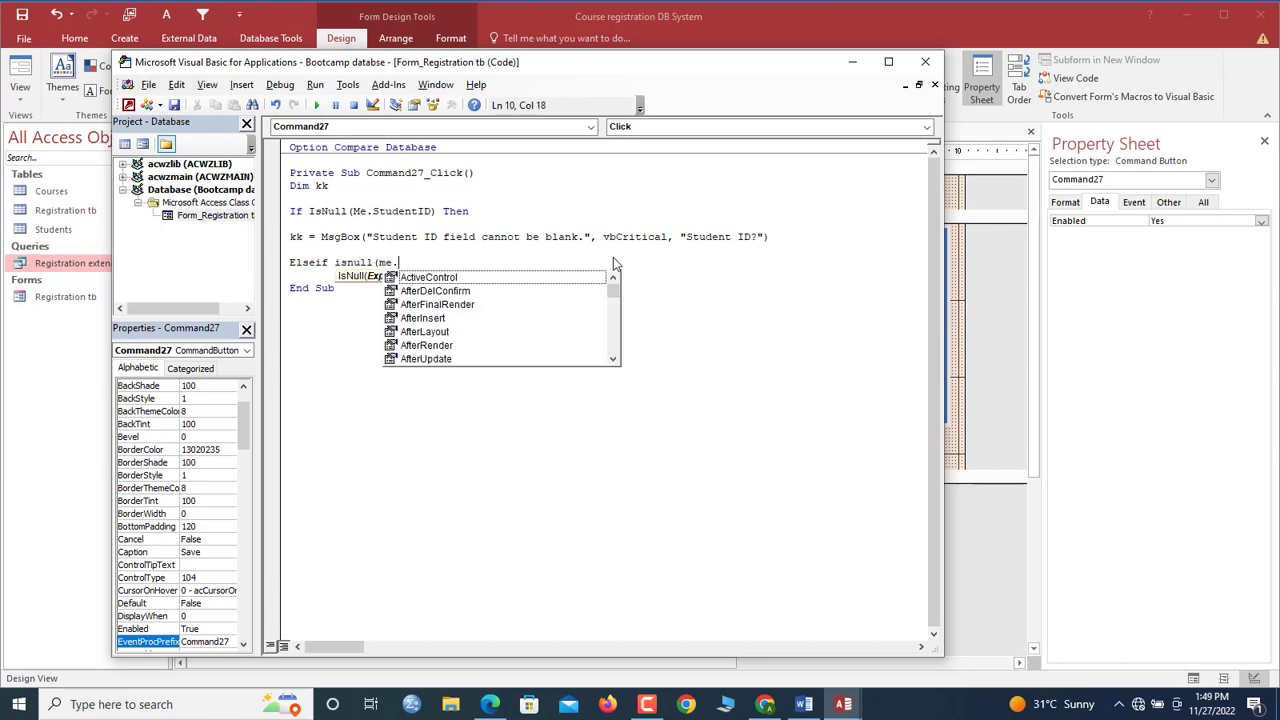
pyautogui.moveTo(561, 70); pyautogui.dragTo(547, 104)
pyautogui.write('cou')
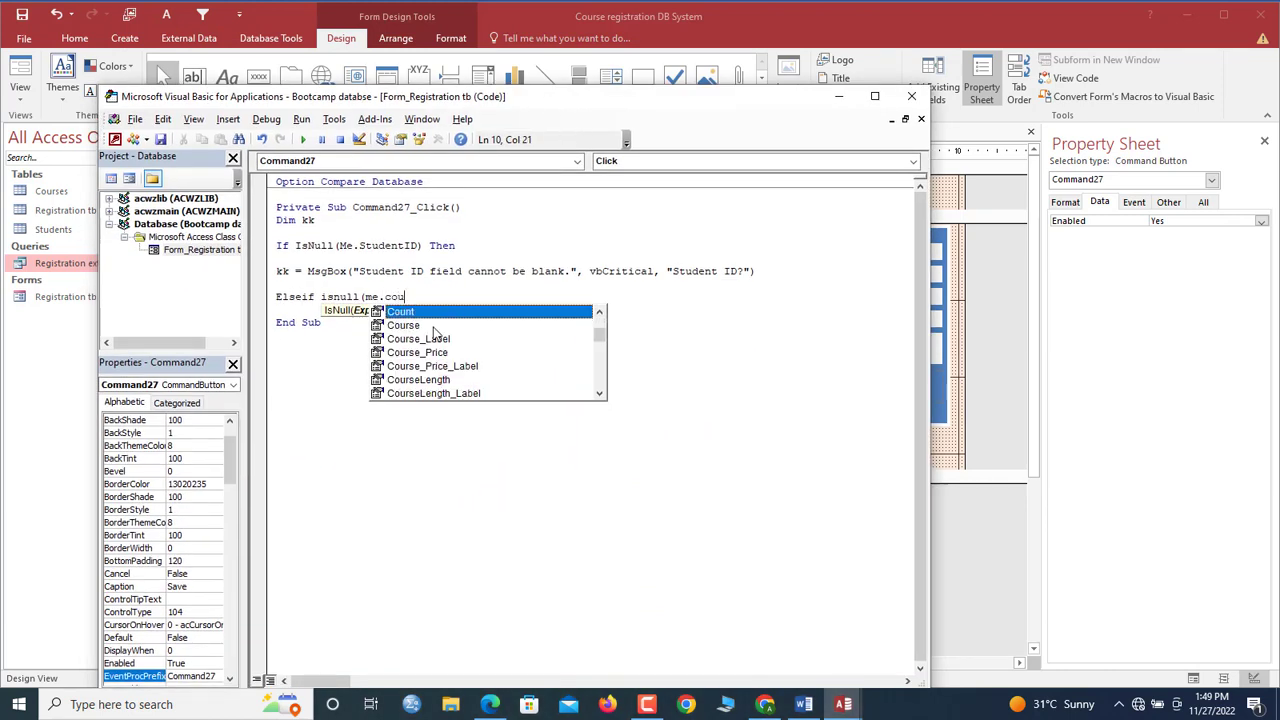
pyautogui.doubleClick(432, 326)
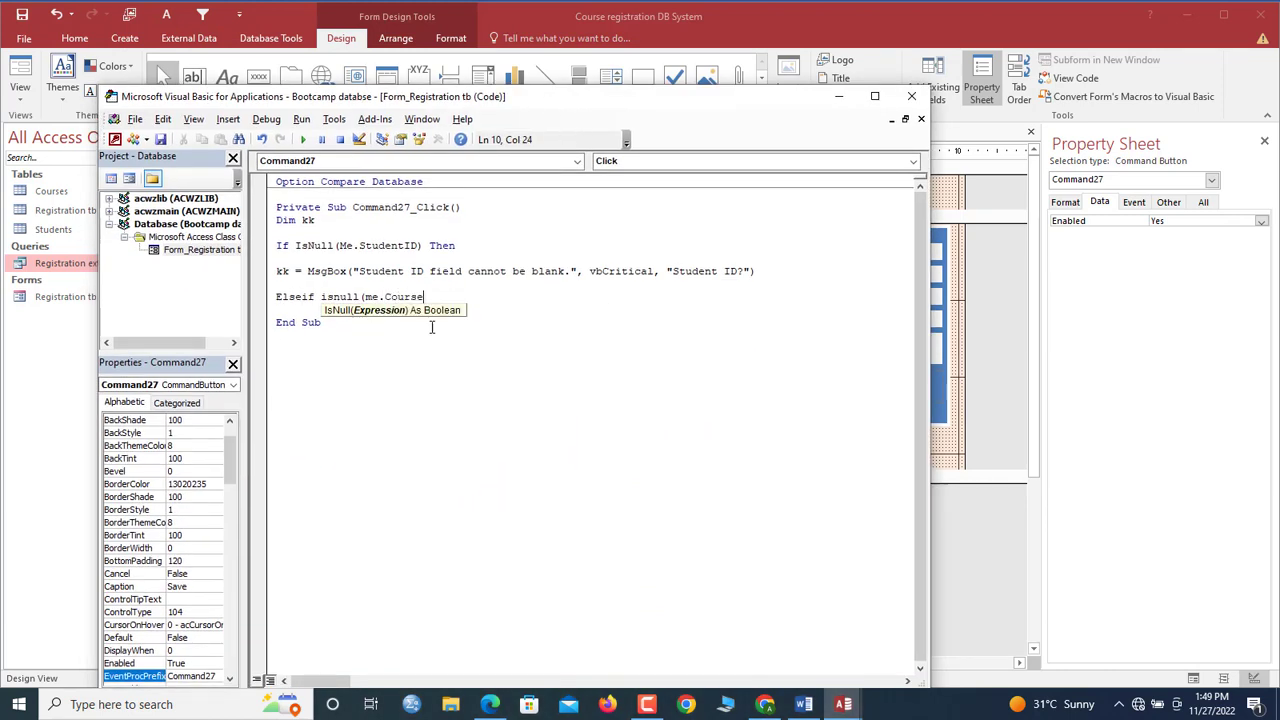
pyautogui.write(') then')
pyautogui.press('Return')
pyautogui.press('Return')
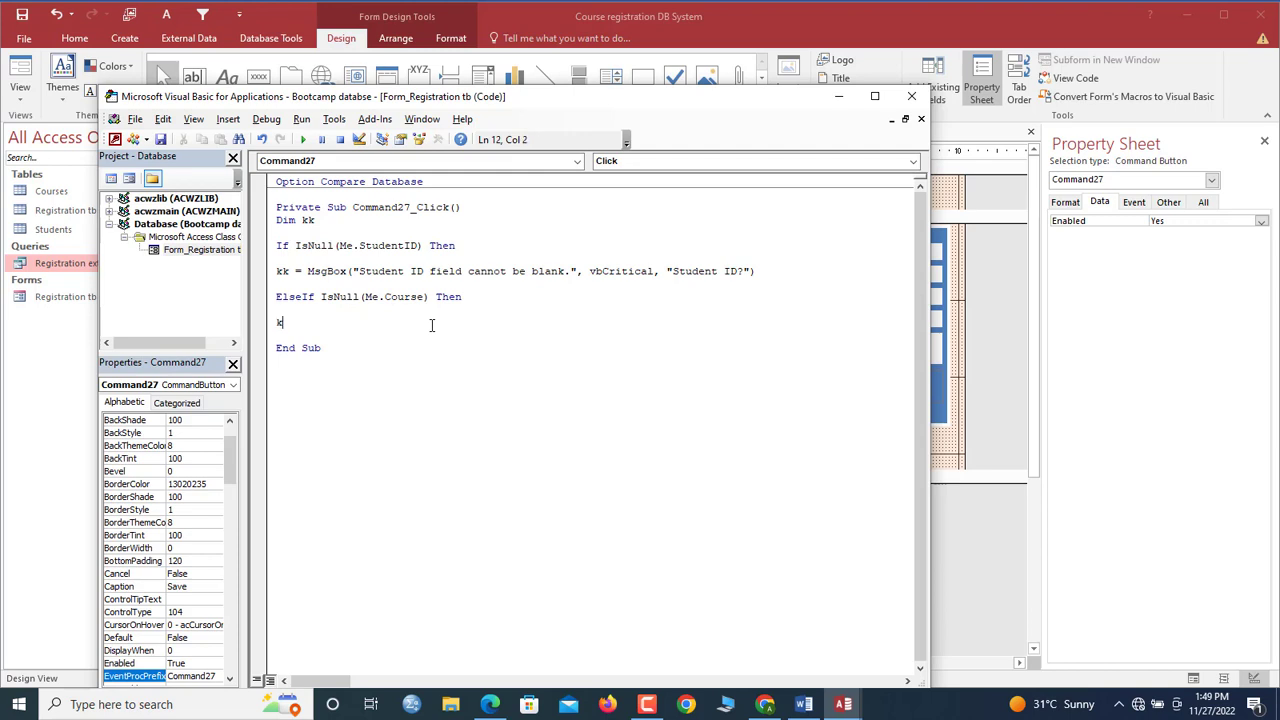
pyautogui.write('kk=msgbox("Pl')
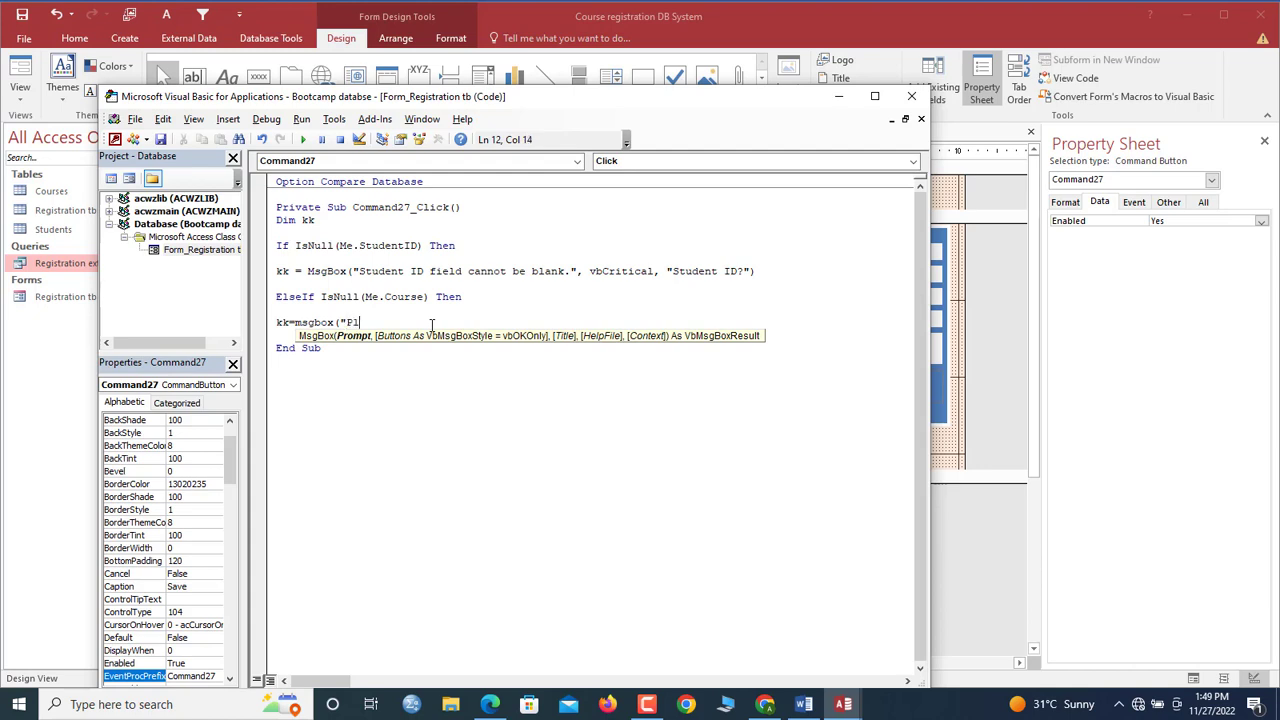
pyautogui.write('ease choose a course.",vbCritical')
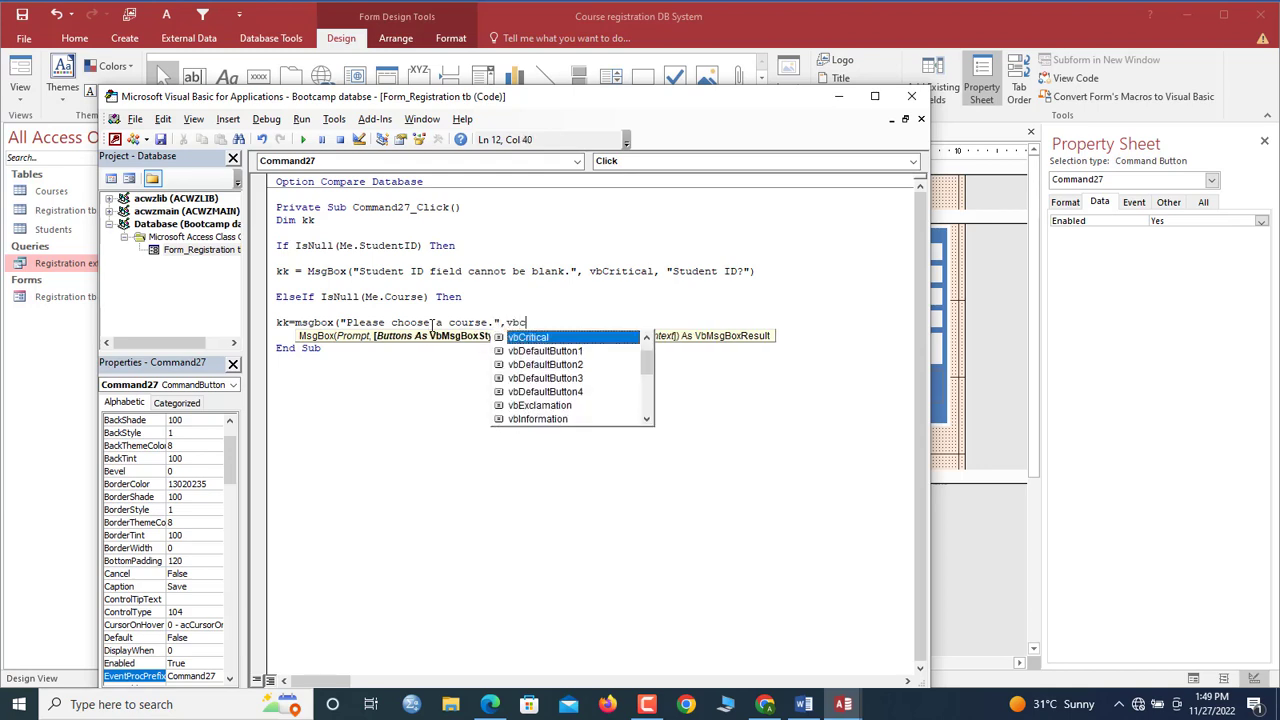
pyautogui.write(',')
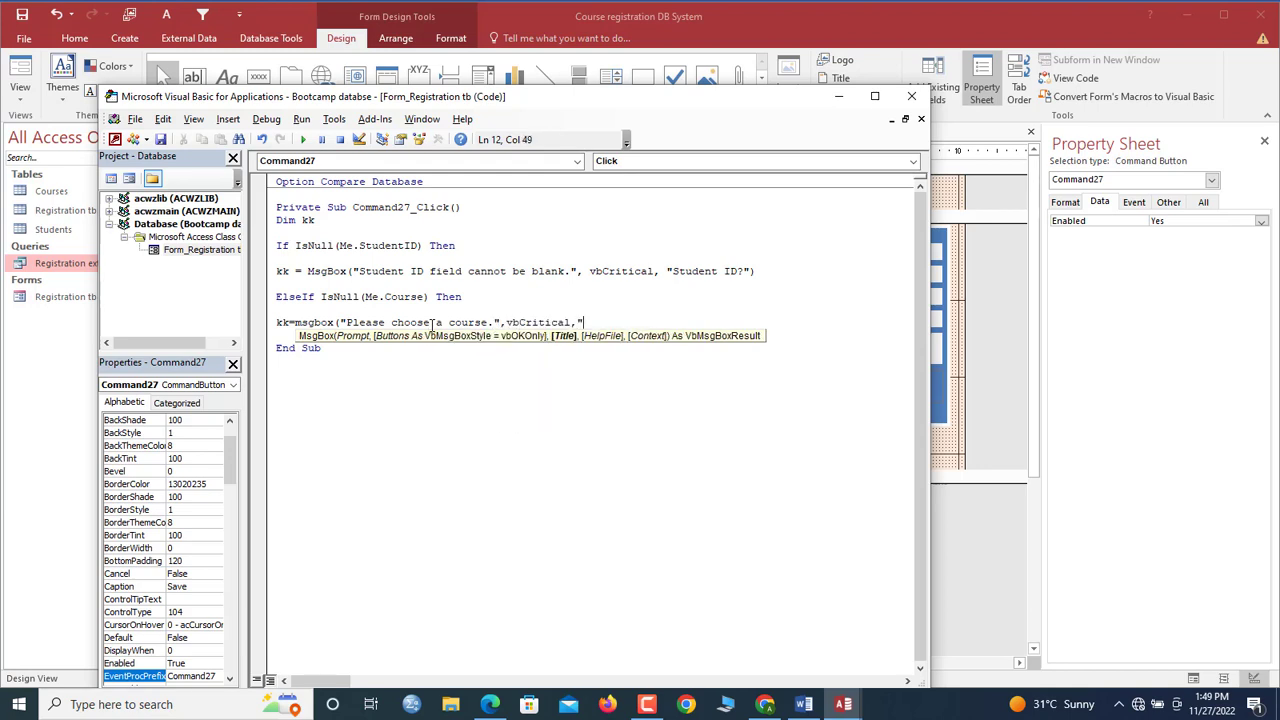
pyautogui.write('"No cou')
pyautogui.write('rse choses')
pyautogui.write(')')
pyautogui.press('Return')
pyautogui.press('Return')
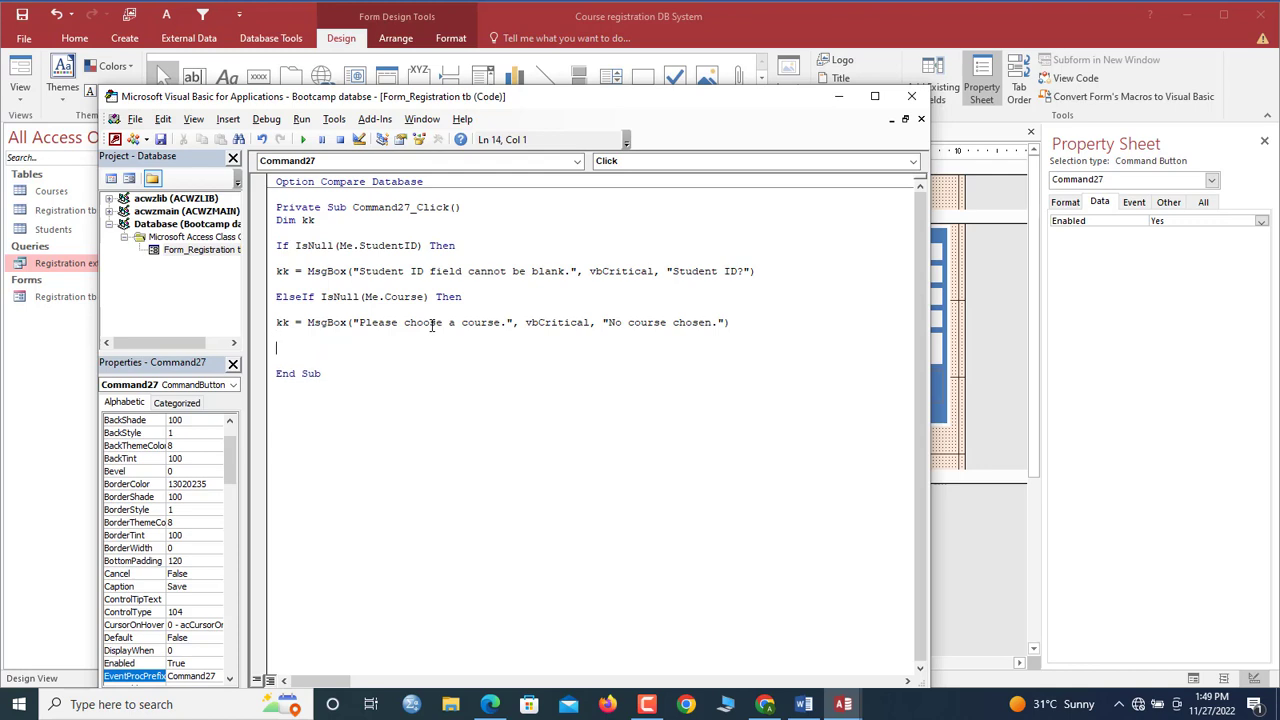
pyautogui.write('else')
pyautogui.press('Return')
pyautogui.press('Return')
# Step: Add DoCmd.Save, DoCmd.RefreshRecord and a vbInformation 'Registration success...' confirmation message
pyautogui.write('docmd.Save')
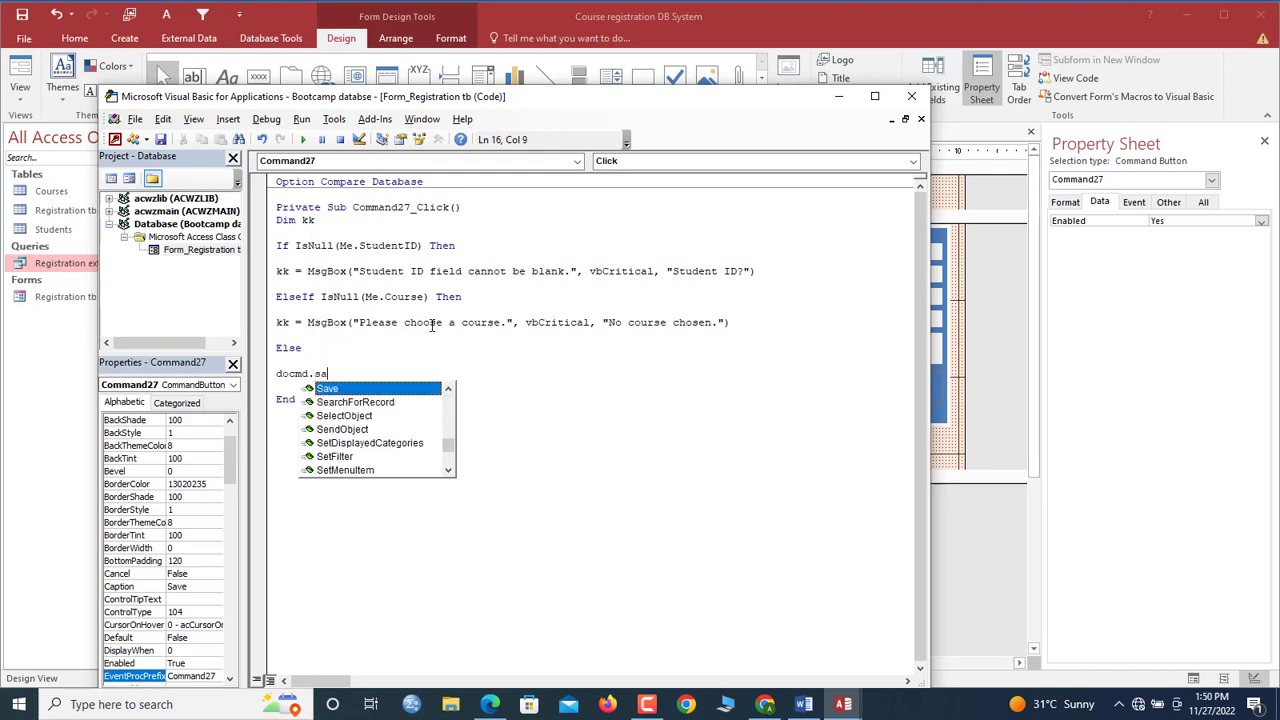
pyautogui.press('Return')
pyautogui.write('docmd.RefreshRecord')
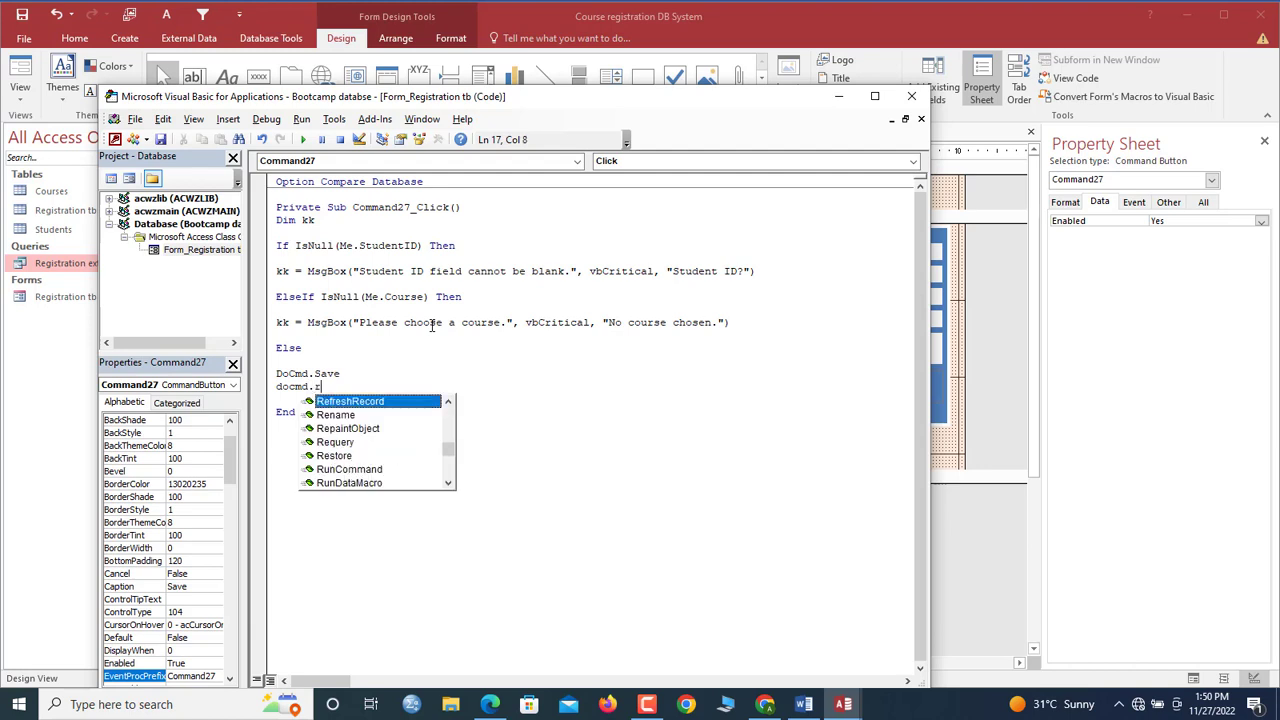
pyautogui.press('Return')
pyautogui.press('Return')
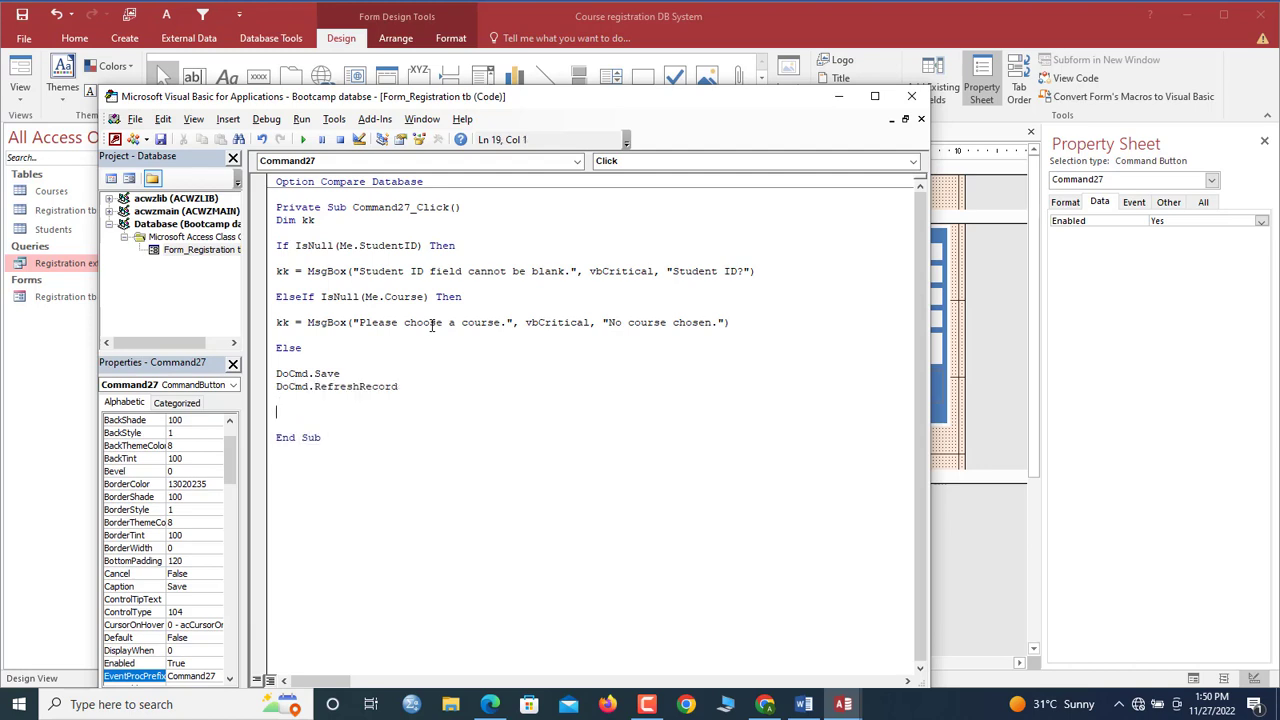
pyautogui.write('kk=msgbox("Course is')
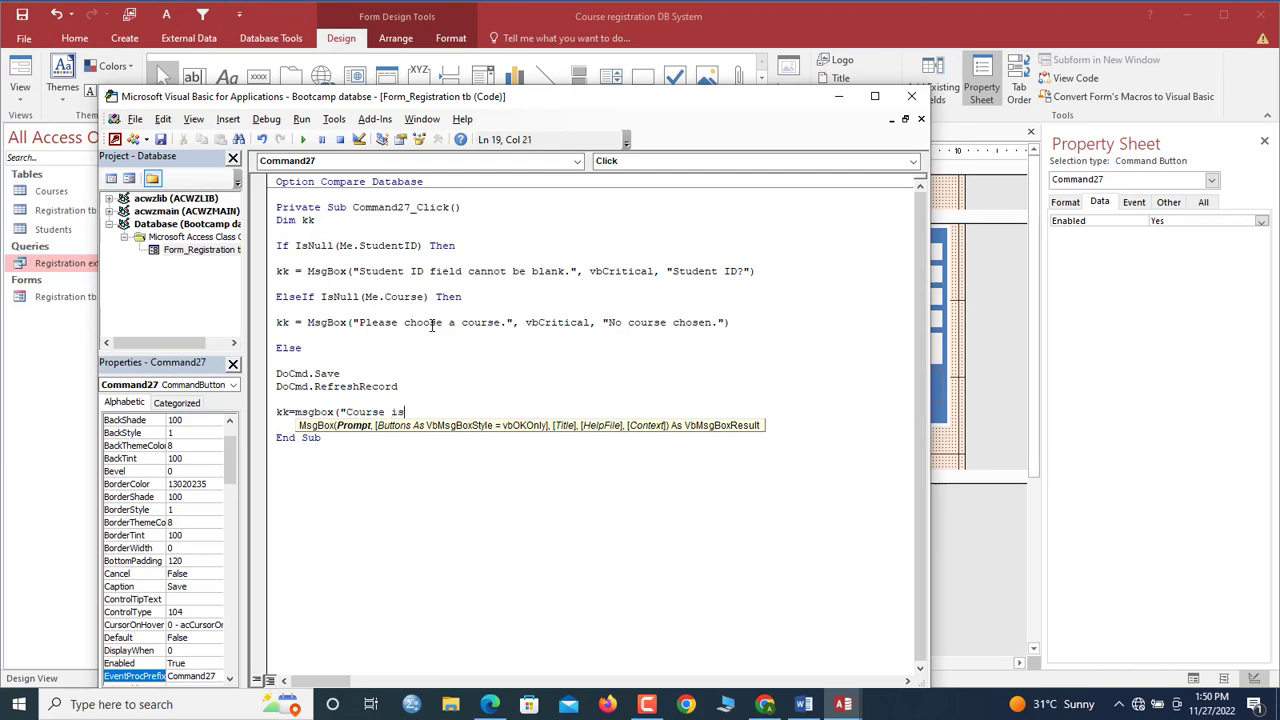
pyautogui.write('registrered for student suc')
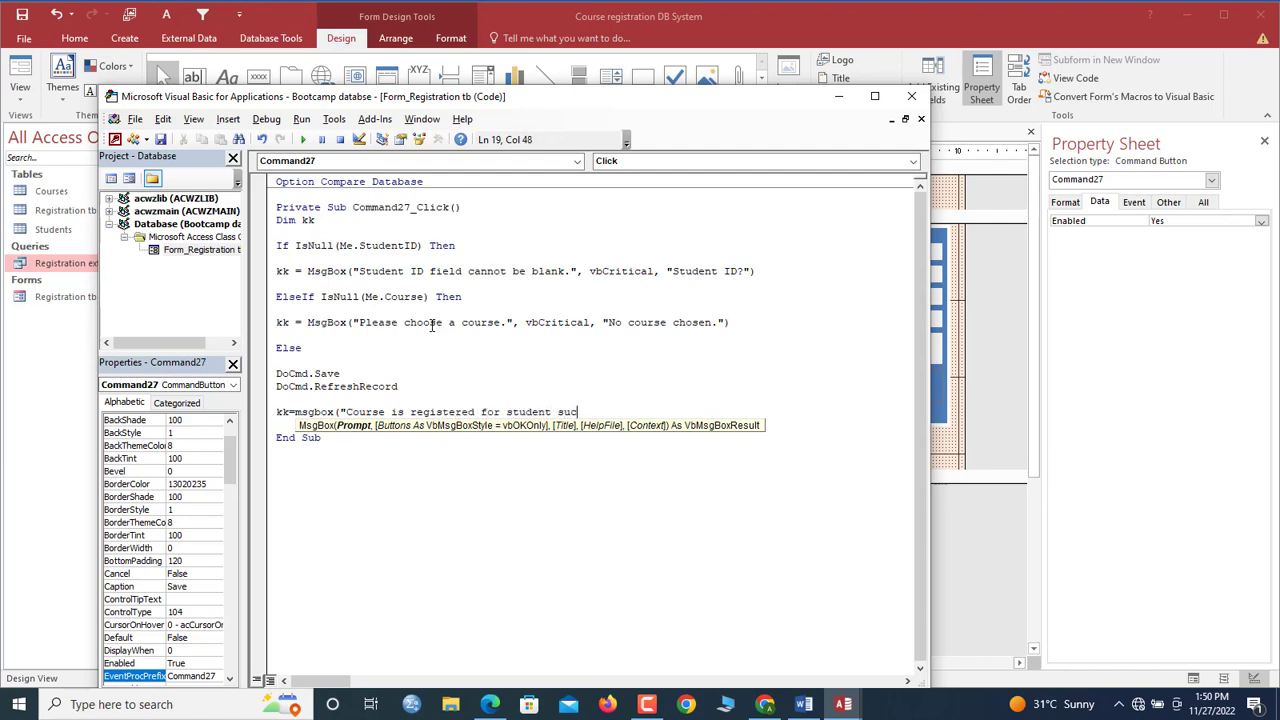
pyautogui.write('cesffull')
pyautogui.press('BackSpace')
pyautogui.press('BackSpace')
pyautogui.write('ly.",')
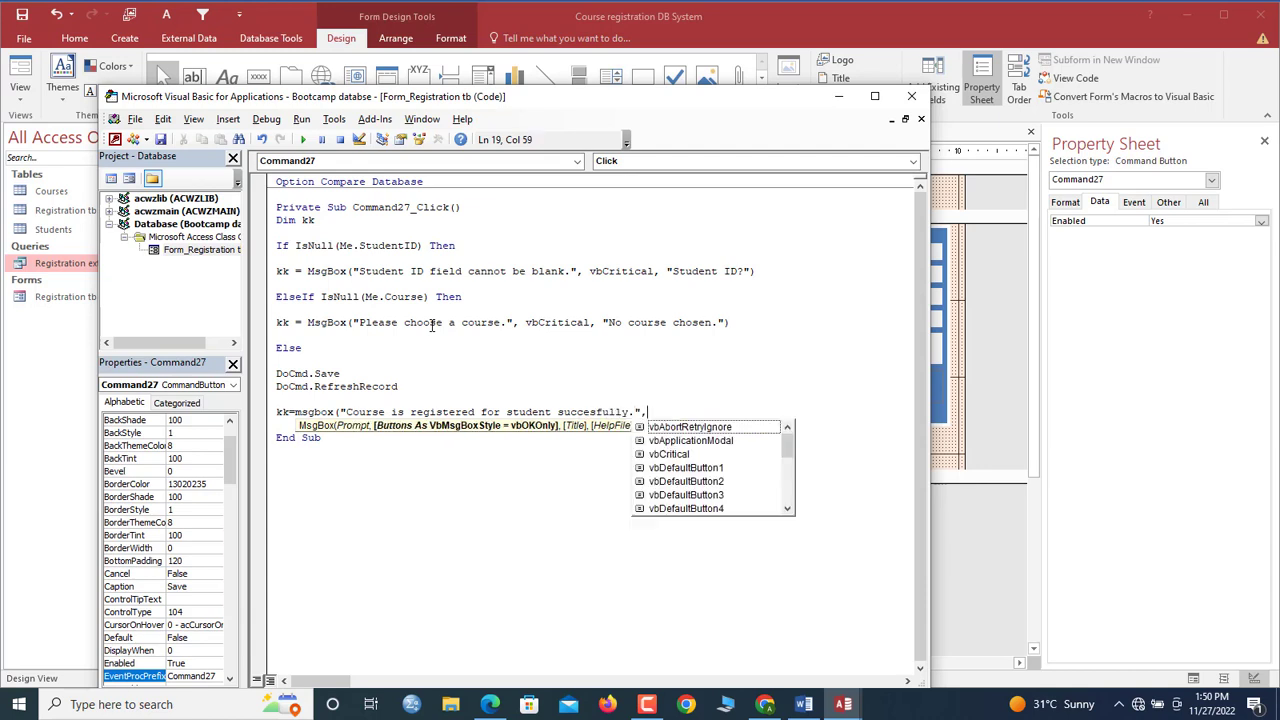
pyautogui.write('vb')
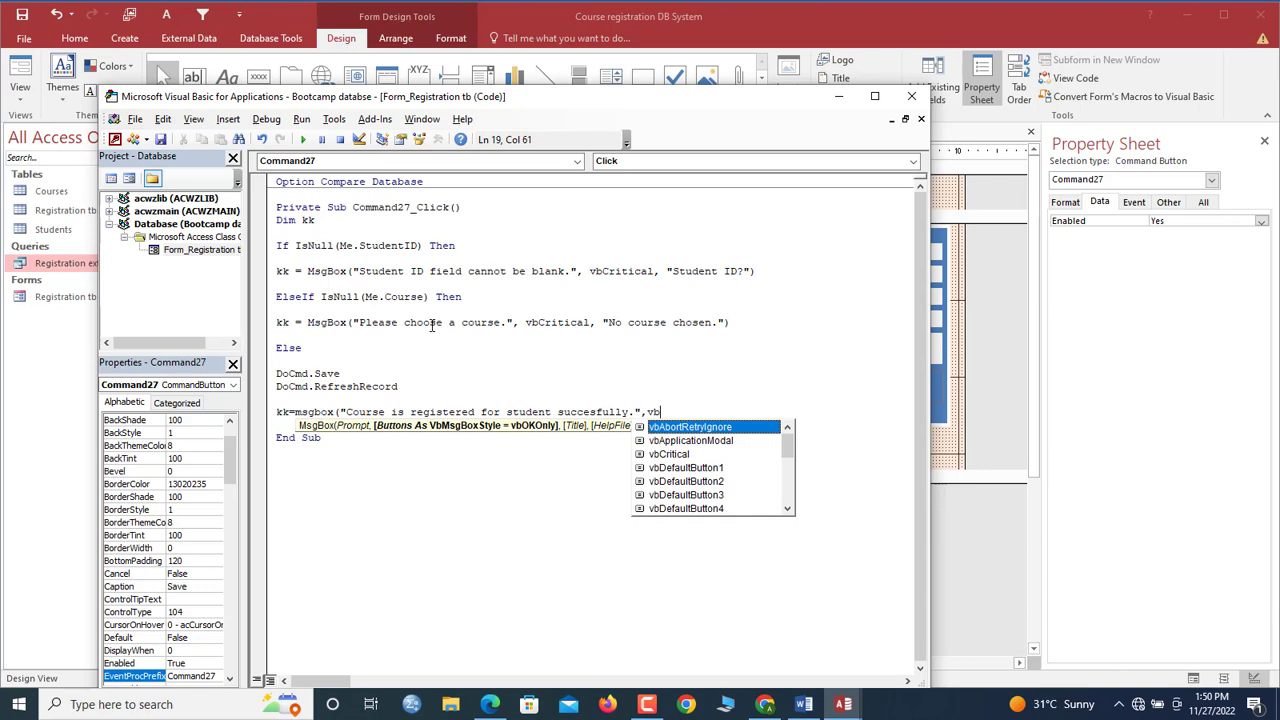
pyautogui.write('in')
pyautogui.press('Tab')
pyautogui.write(',')
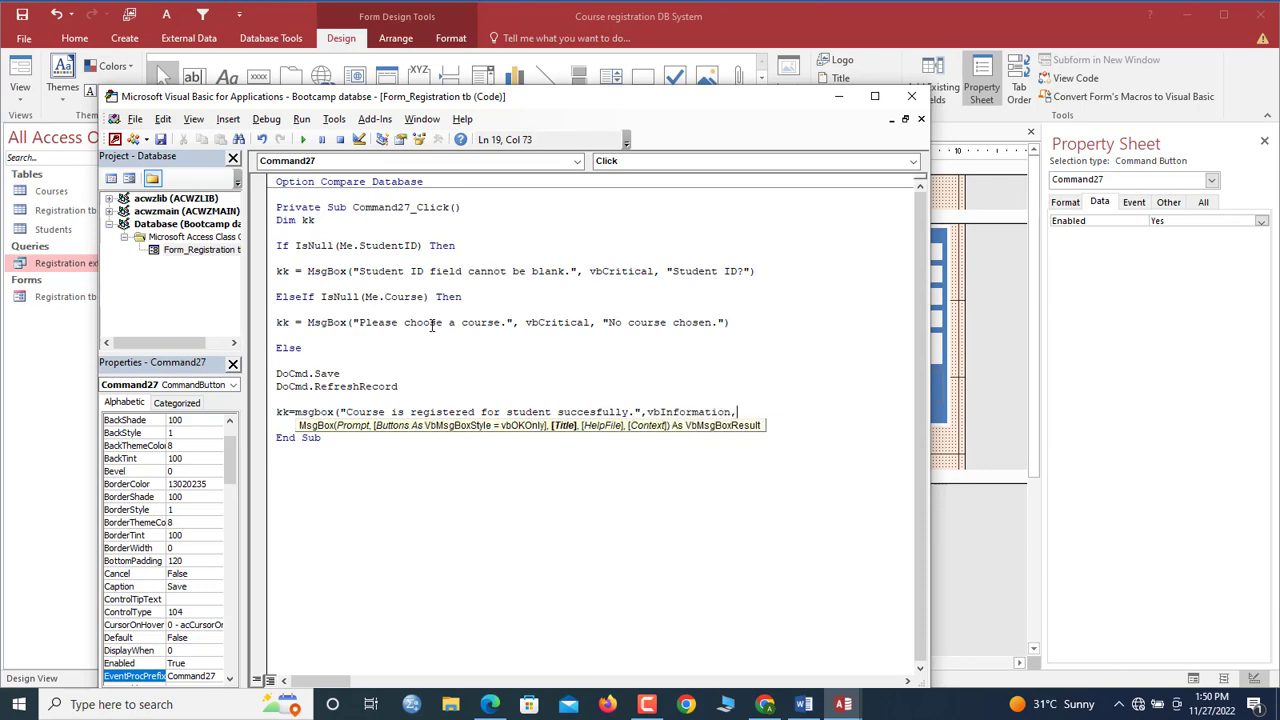
pyautogui.write('"Registration success...")')
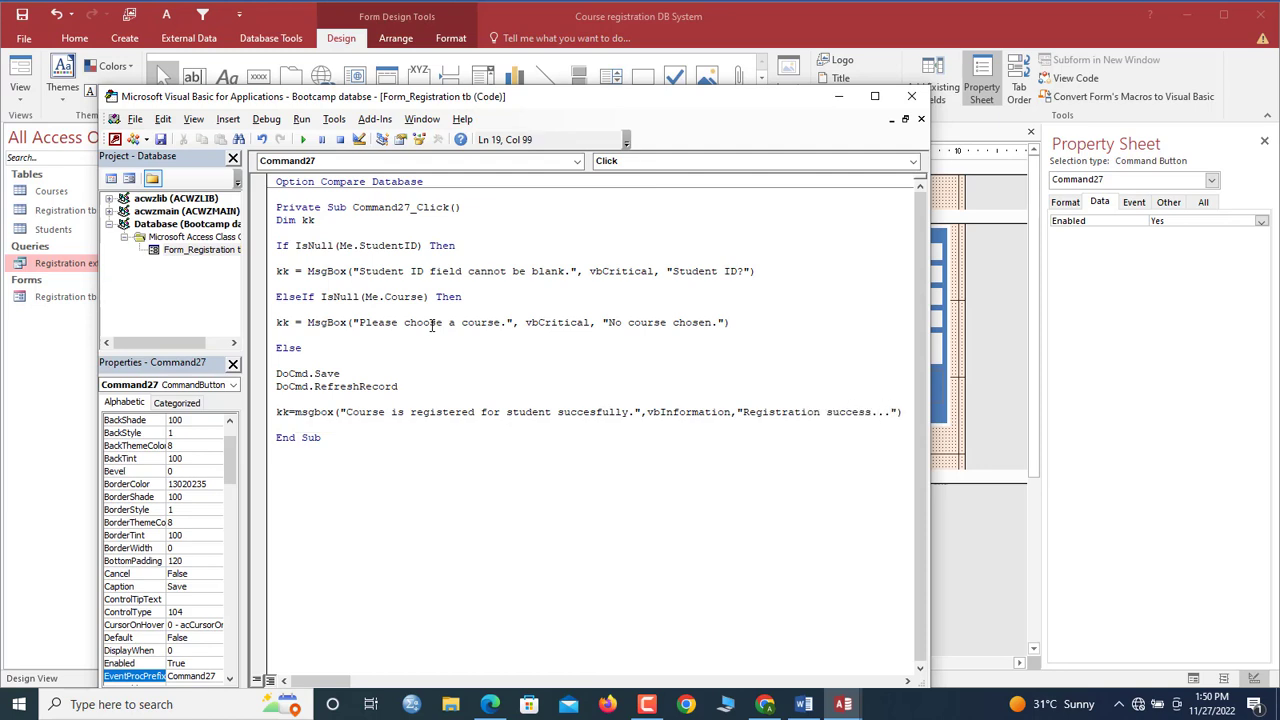
# Step: Rejoin the split success message line, add End If, and close the code window
pyautogui.press('Down')
pyautogui.press('Up')
pyautogui.press('Return')
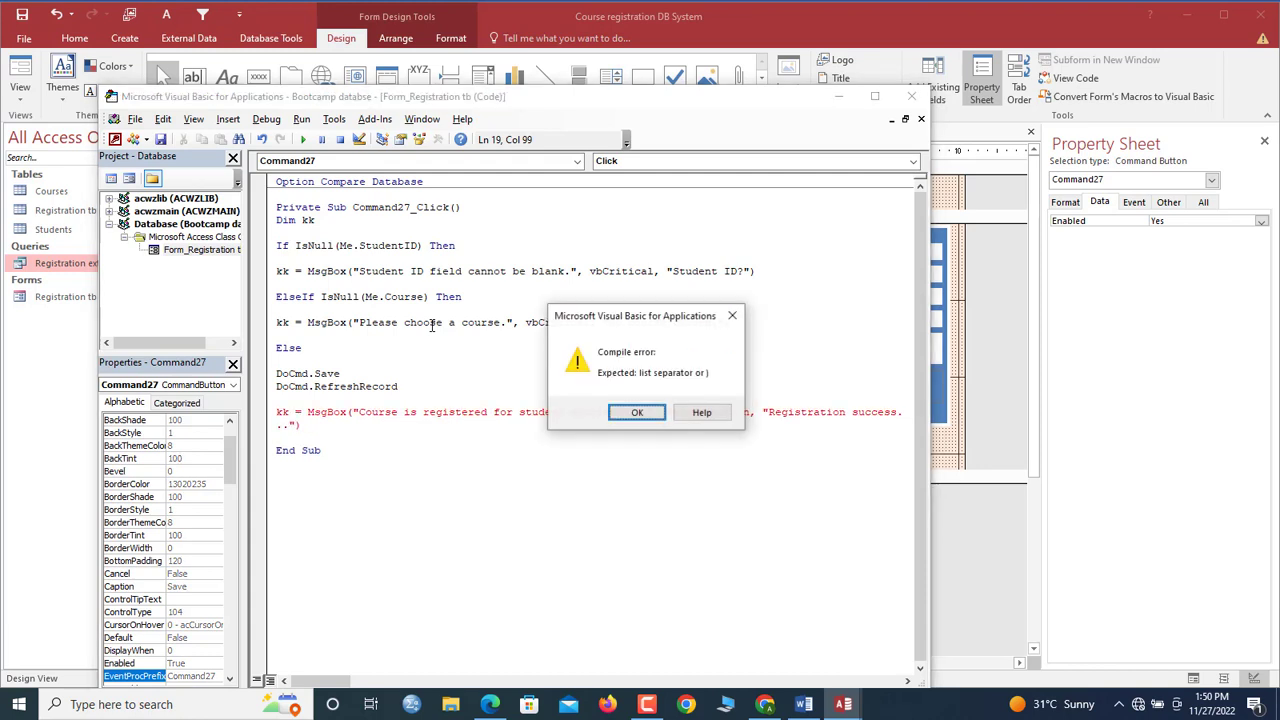
pyautogui.press('Return')
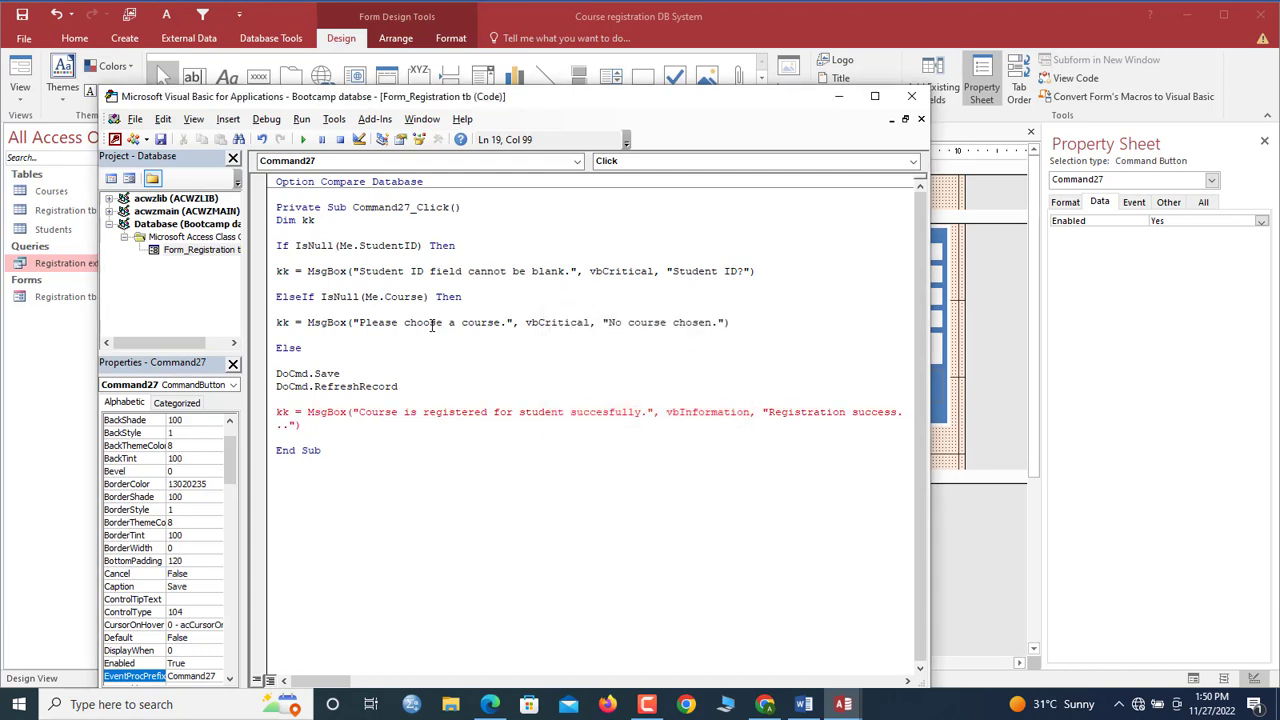
pyautogui.press('Delete')
pyautogui.press('Right')
pyautogui.press('Right')
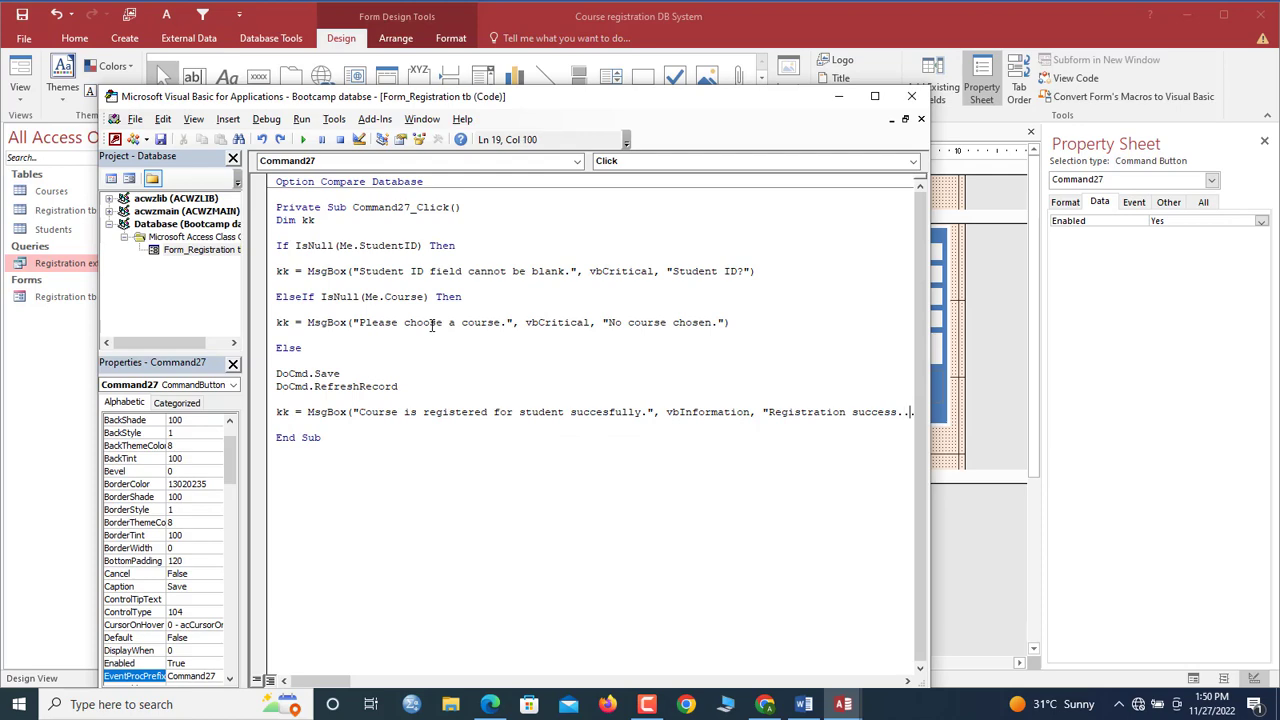
pyautogui.press('Return')
pyautogui.press('Return')
pyautogui.click(911, 96)
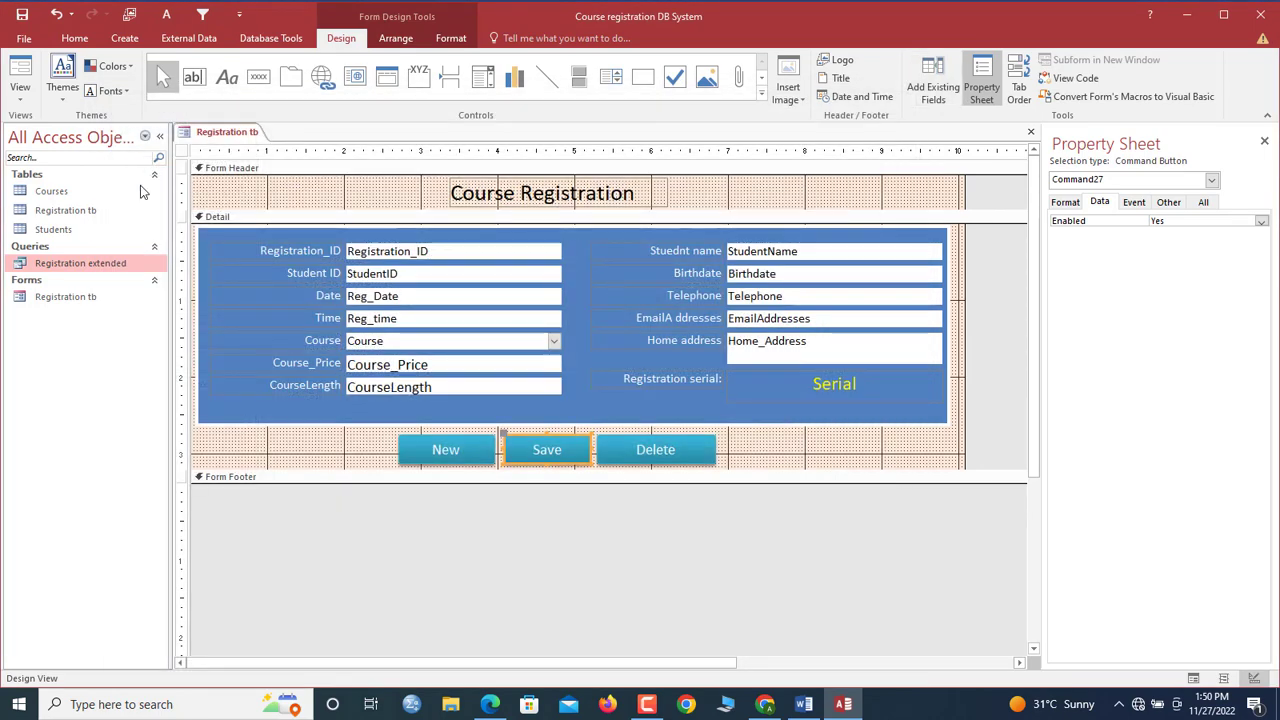
# Step: Run the registration form in Form View and open the Students table
pyautogui.rightClick(208, 134)
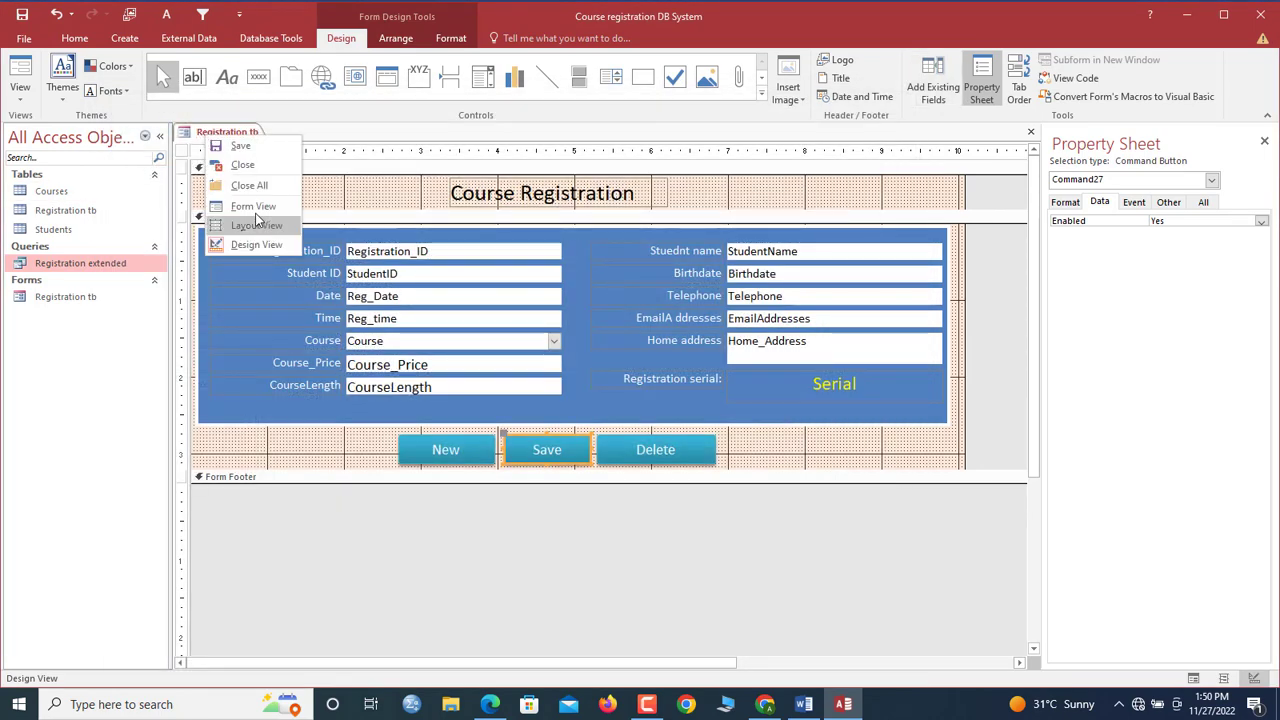
pyautogui.click(253, 206)
pyautogui.moveTo(300, 157); pyautogui.dragTo(244, 309)
pyautogui.doubleClick(53, 229)
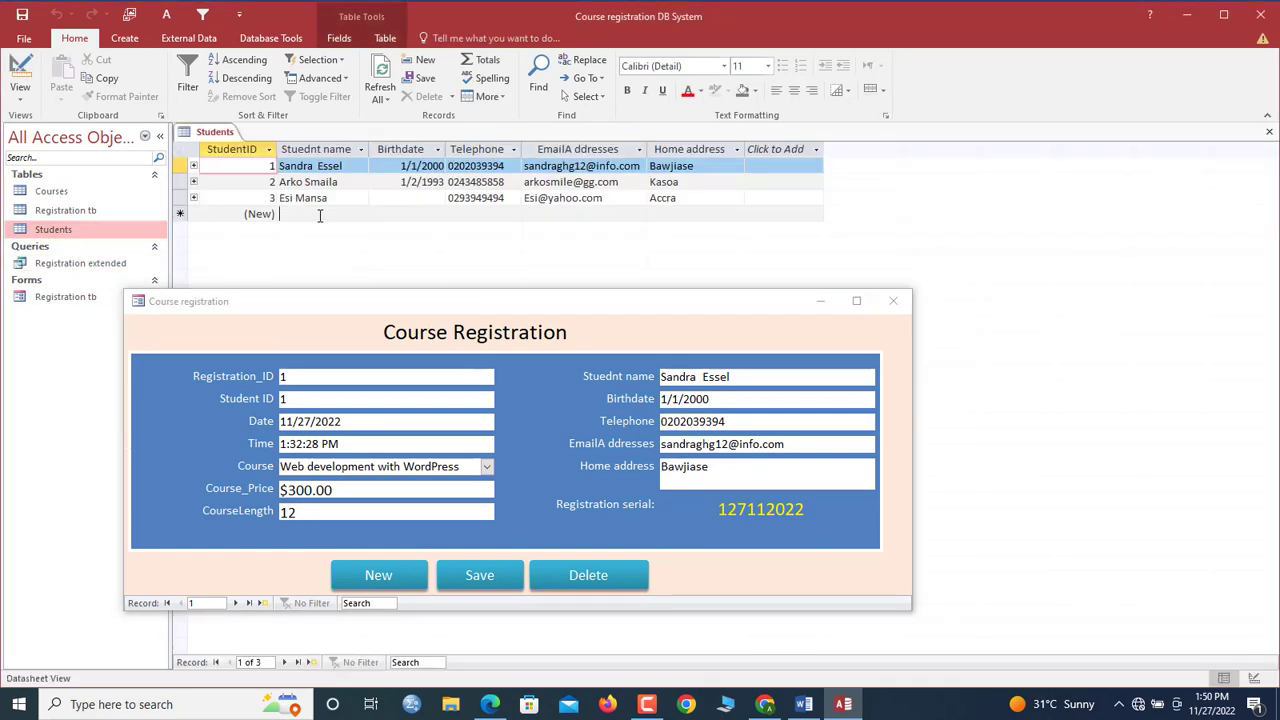
# Step: Add a new student with name, birthdate, telephone and home address, then refresh
pyautogui.click(320, 214)
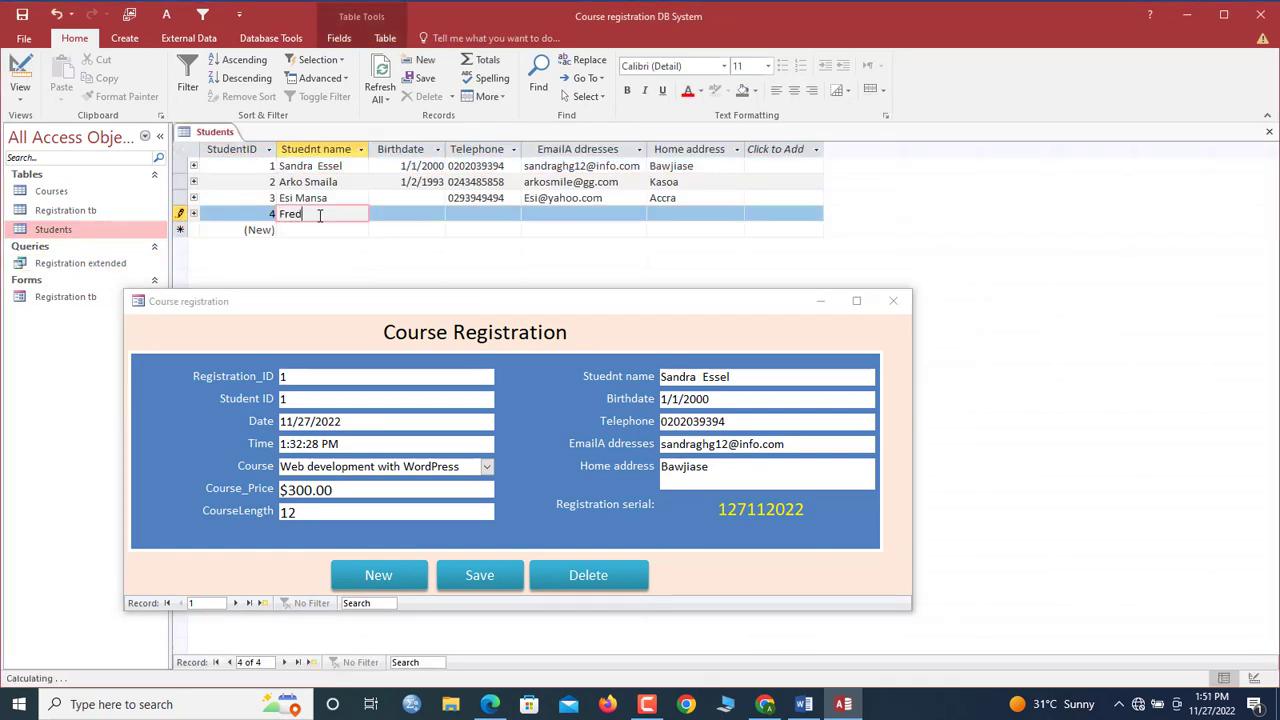
pyautogui.press('Tab')
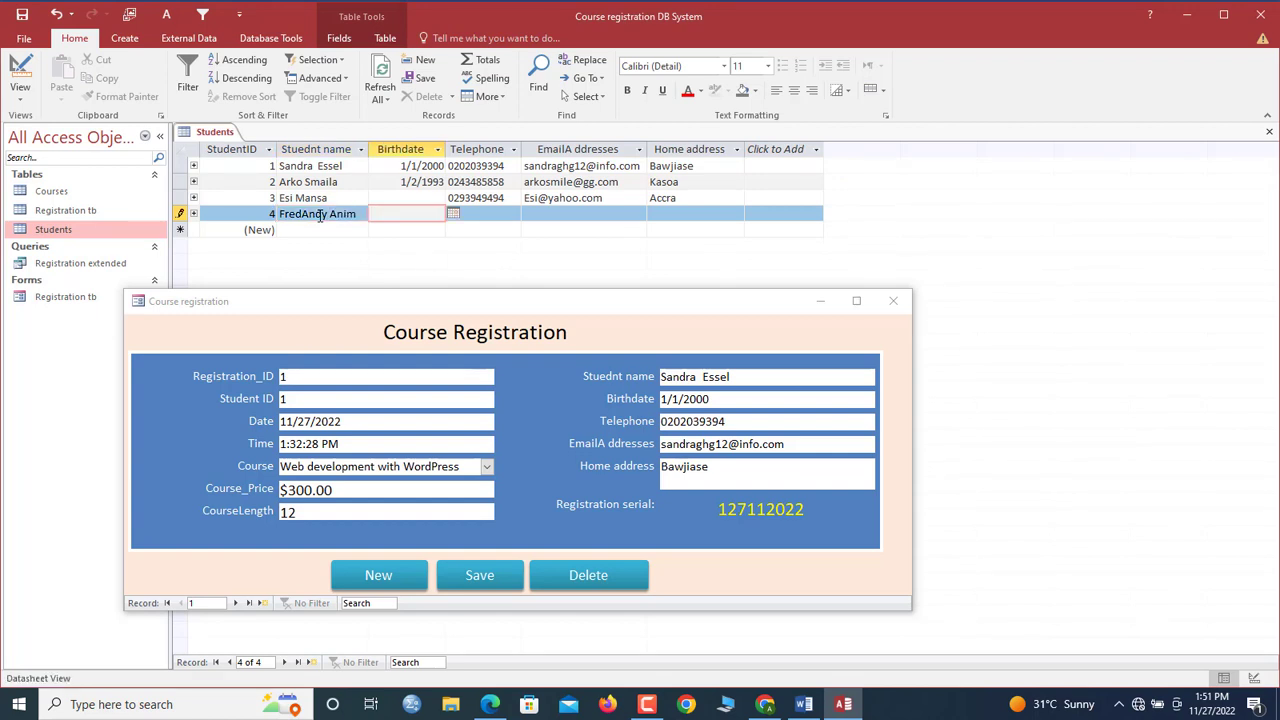
pyautogui.write('20-mar-1991')
pyautogui.press('Tab')
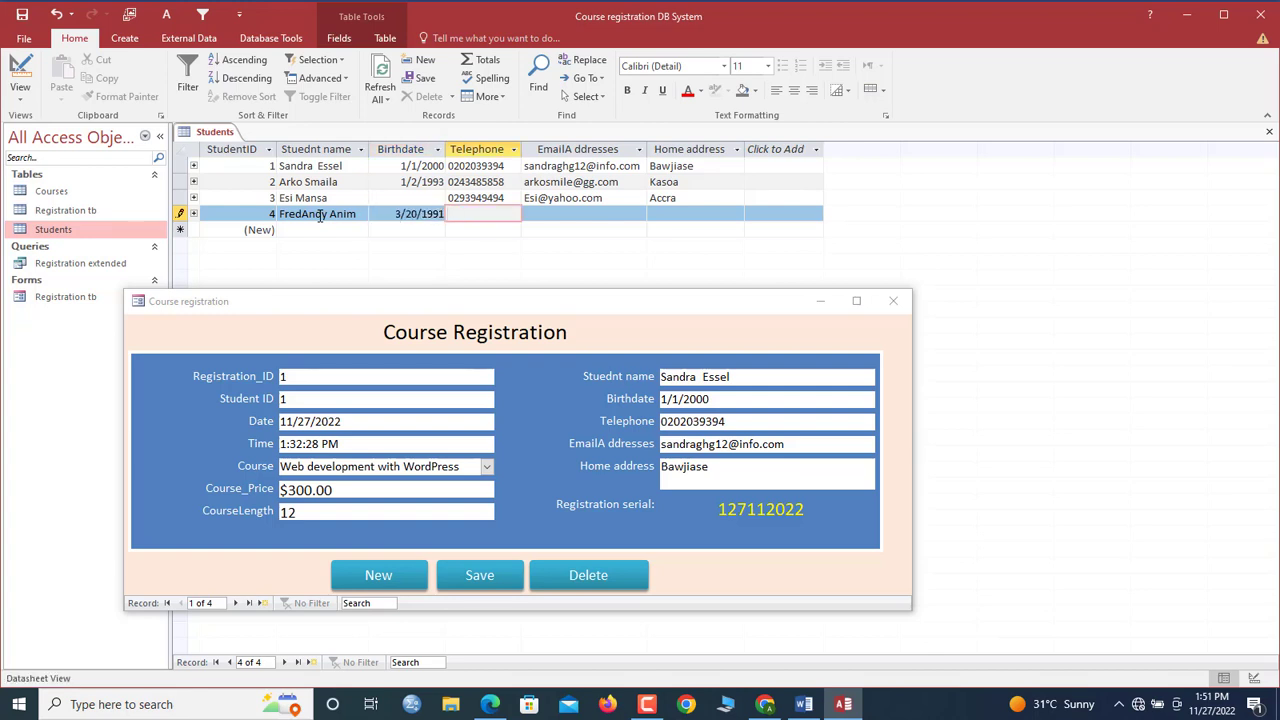
pyautogui.press('Tab')
pyautogui.press('Tab')
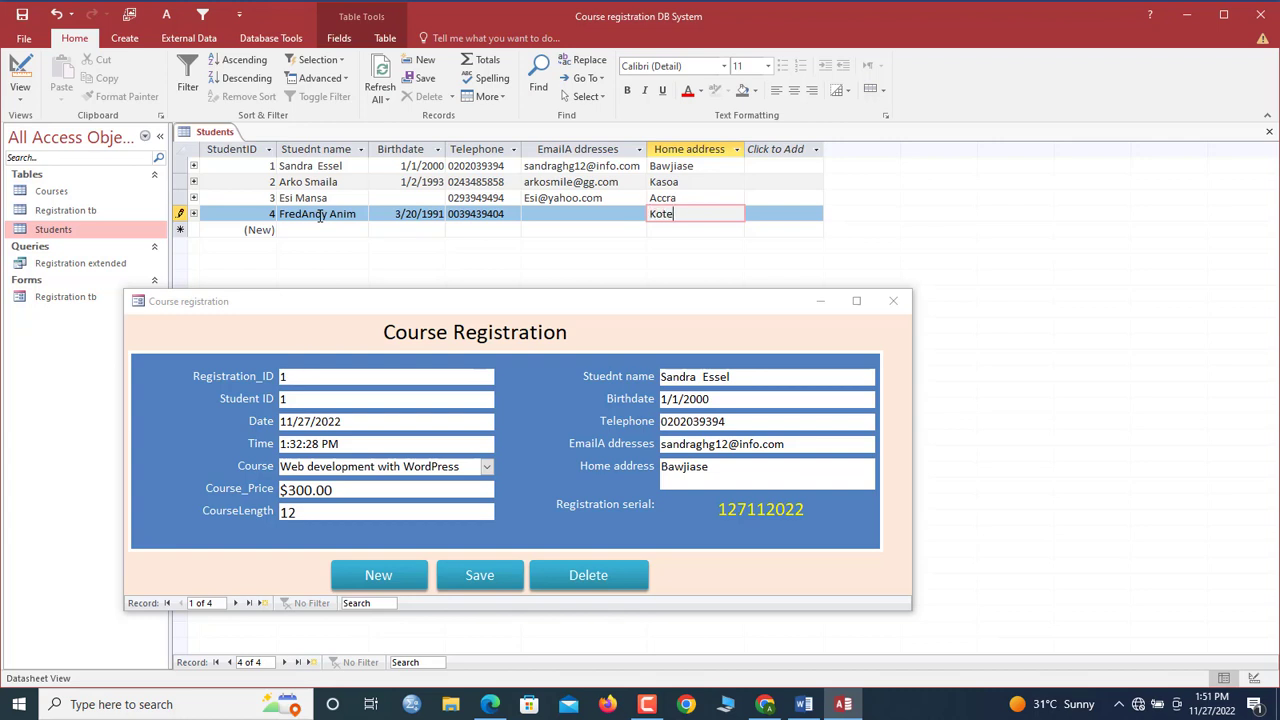
pyautogui.write('Kotei, Newtown')
pyautogui.moveTo(666, 708)
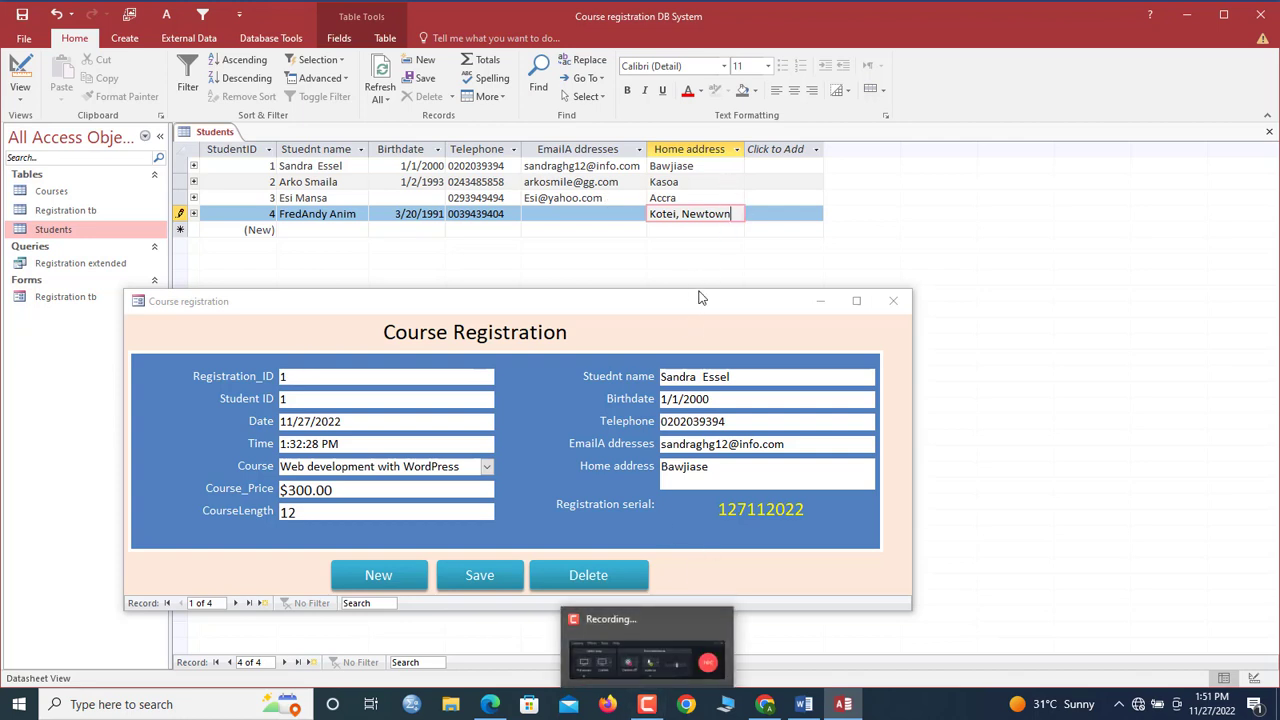
pyautogui.click(385, 80)
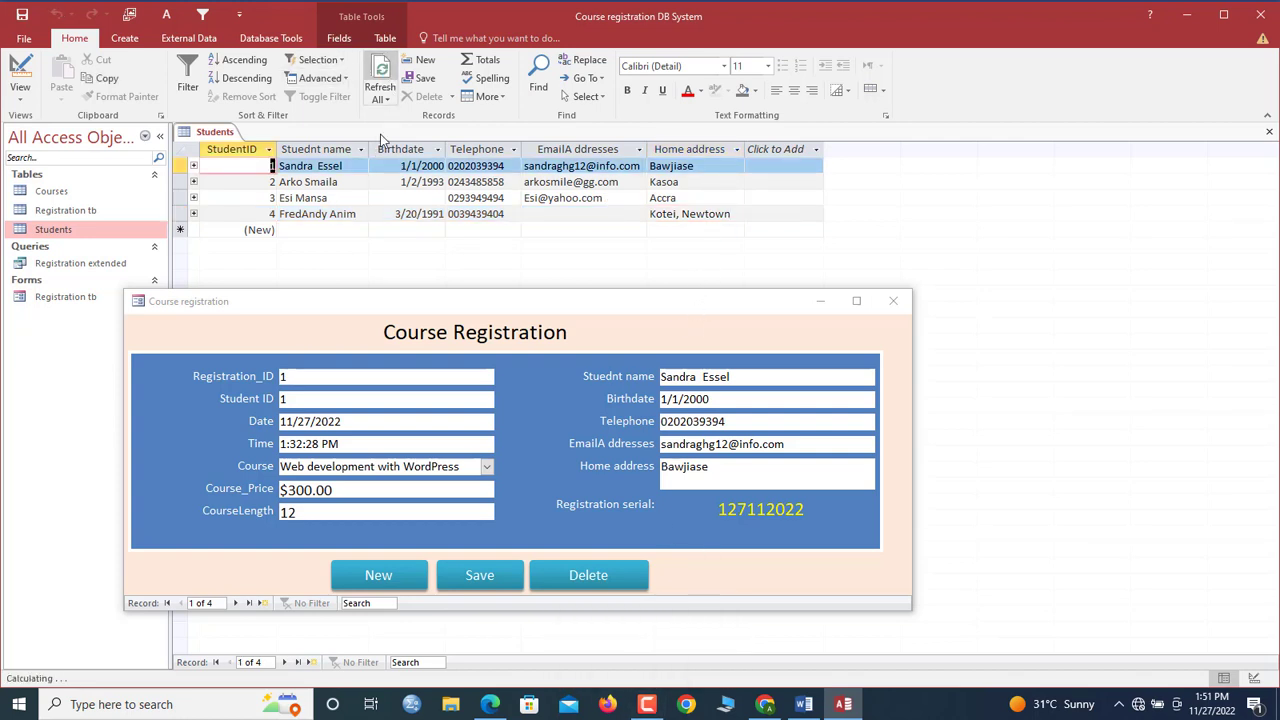
# Step: Add a fifth student record with a name and home address, then refresh
pyautogui.click(307, 230)
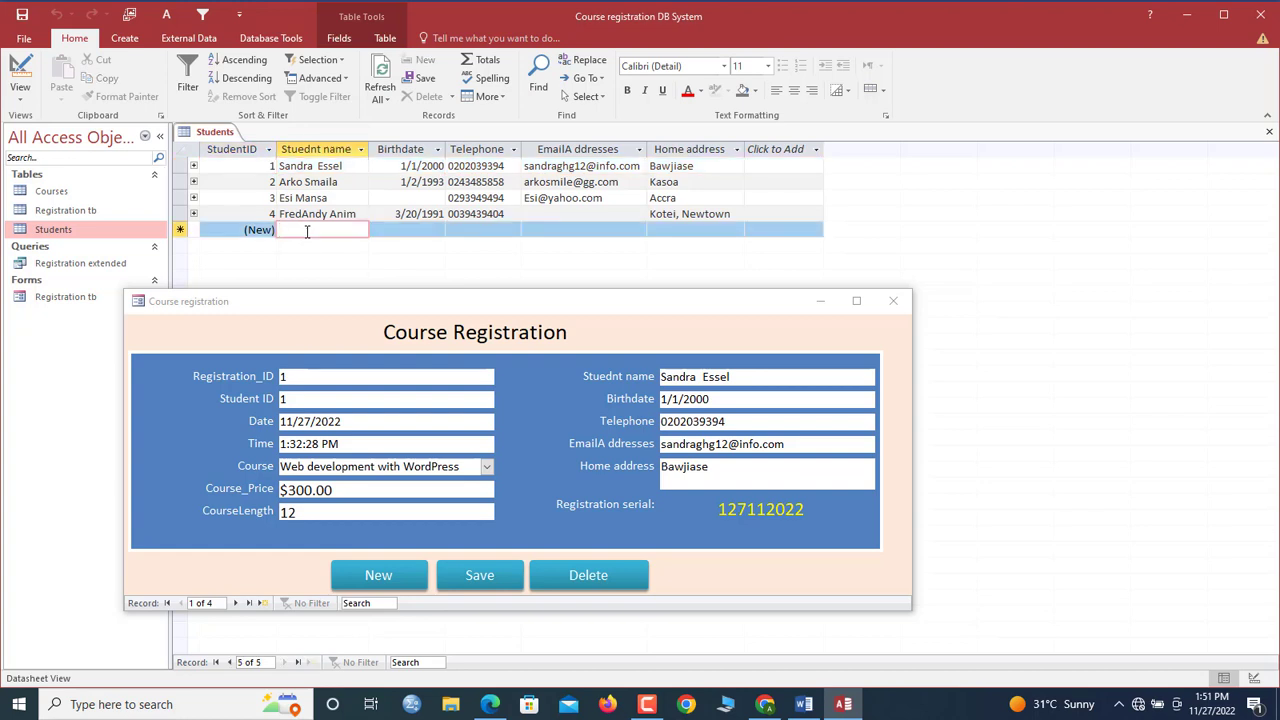
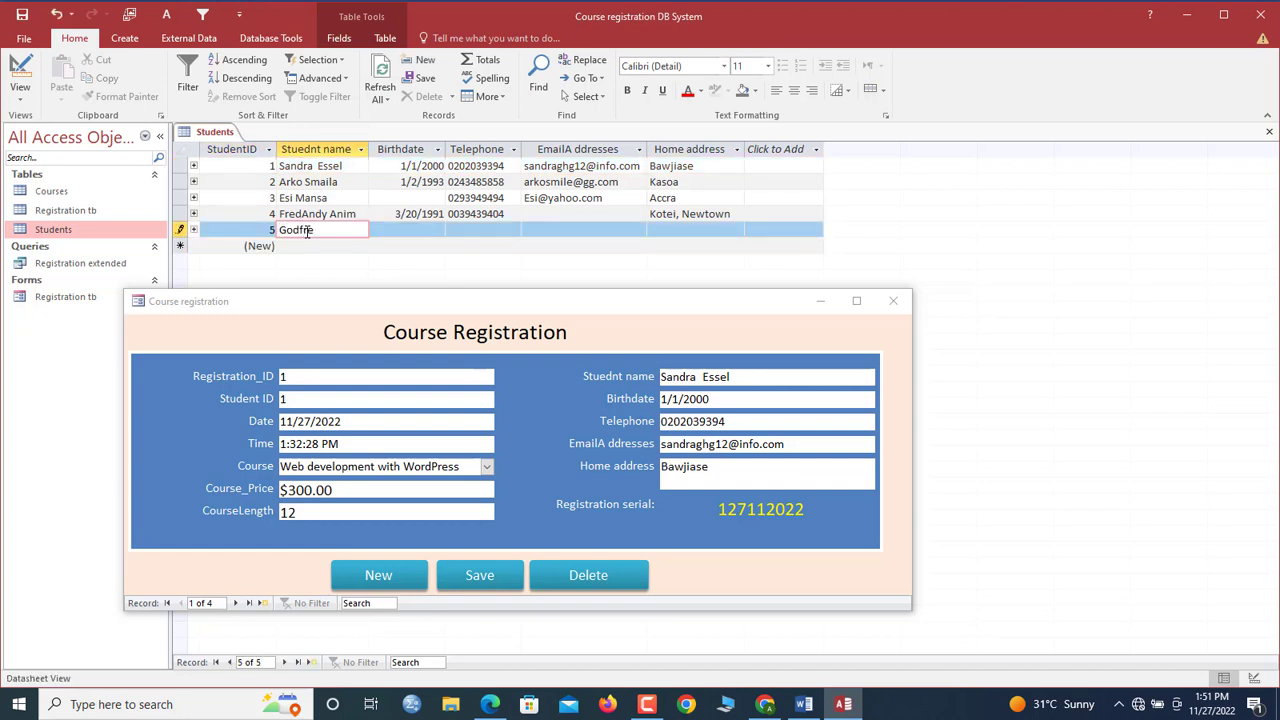
pyautogui.press('Tab')
pyautogui.press('Tab')
pyautogui.press('Tab')
pyautogui.press('Tab')
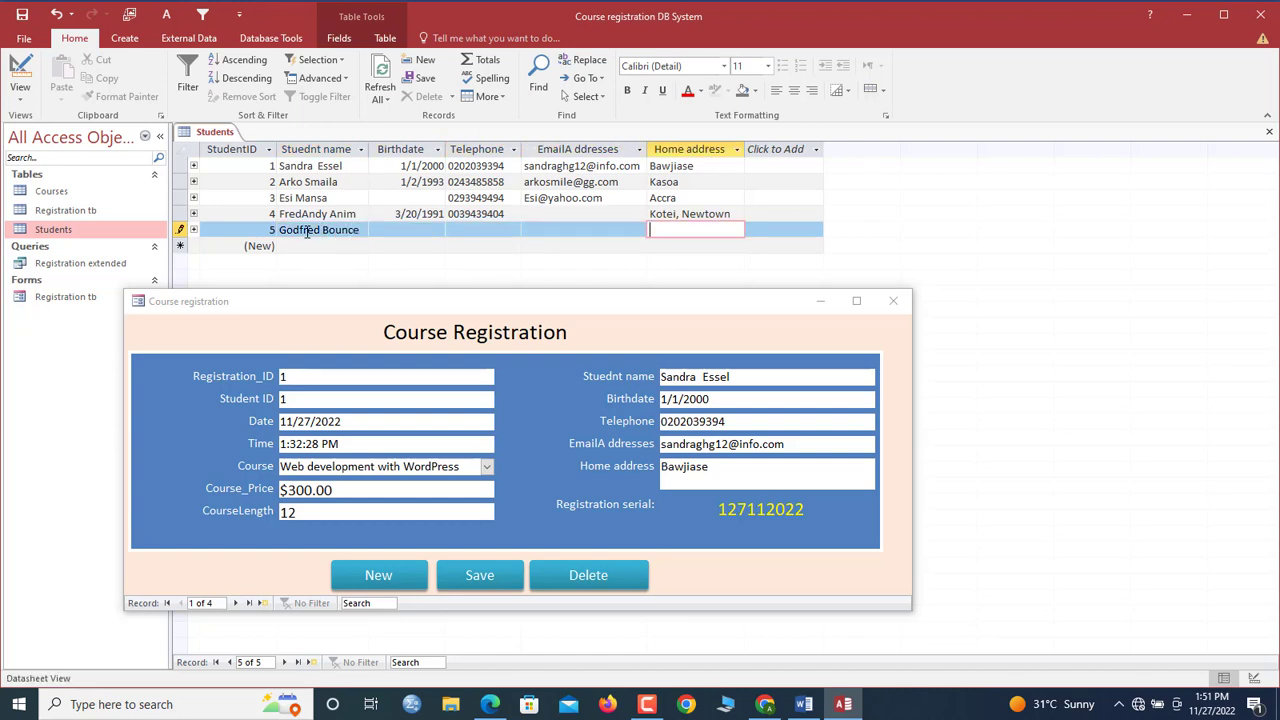
pyautogui.write('Bawjiasse')
pyautogui.press('Tab')
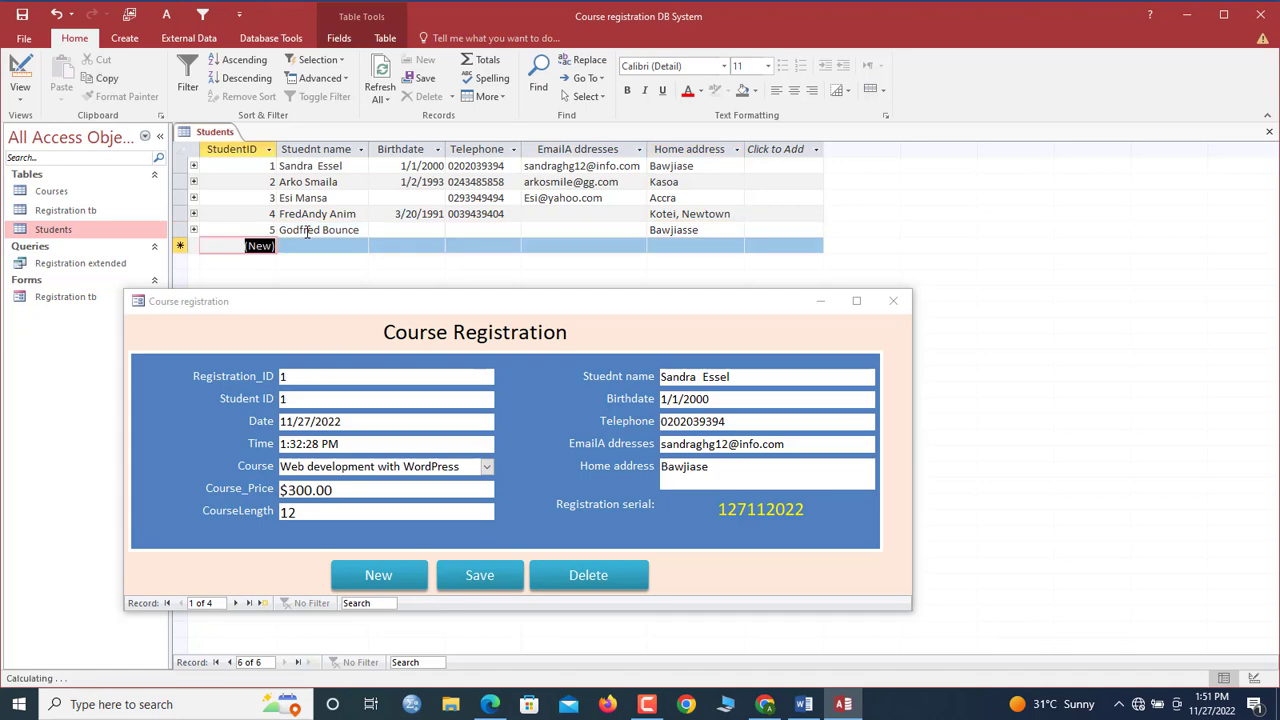
pyautogui.click(380, 85)
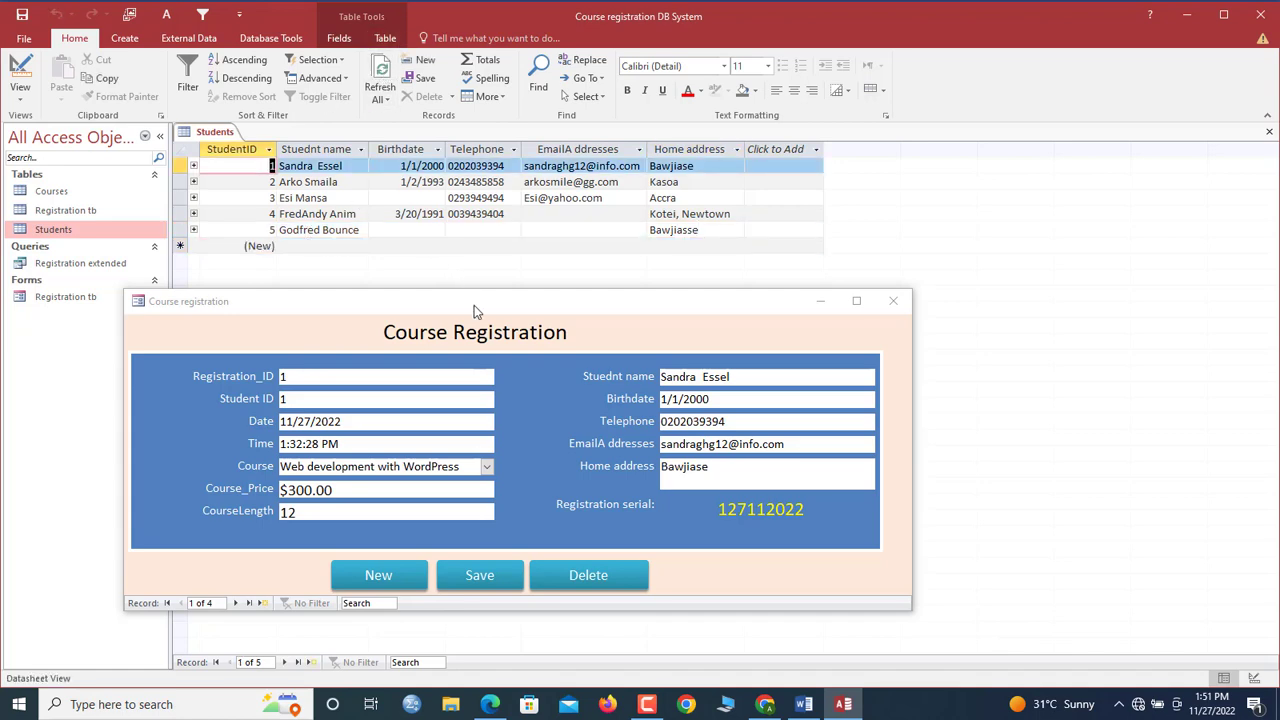
# Step: Start a new registration record for Student ID 4
pyautogui.moveTo(474, 305); pyautogui.dragTo(587, 151)
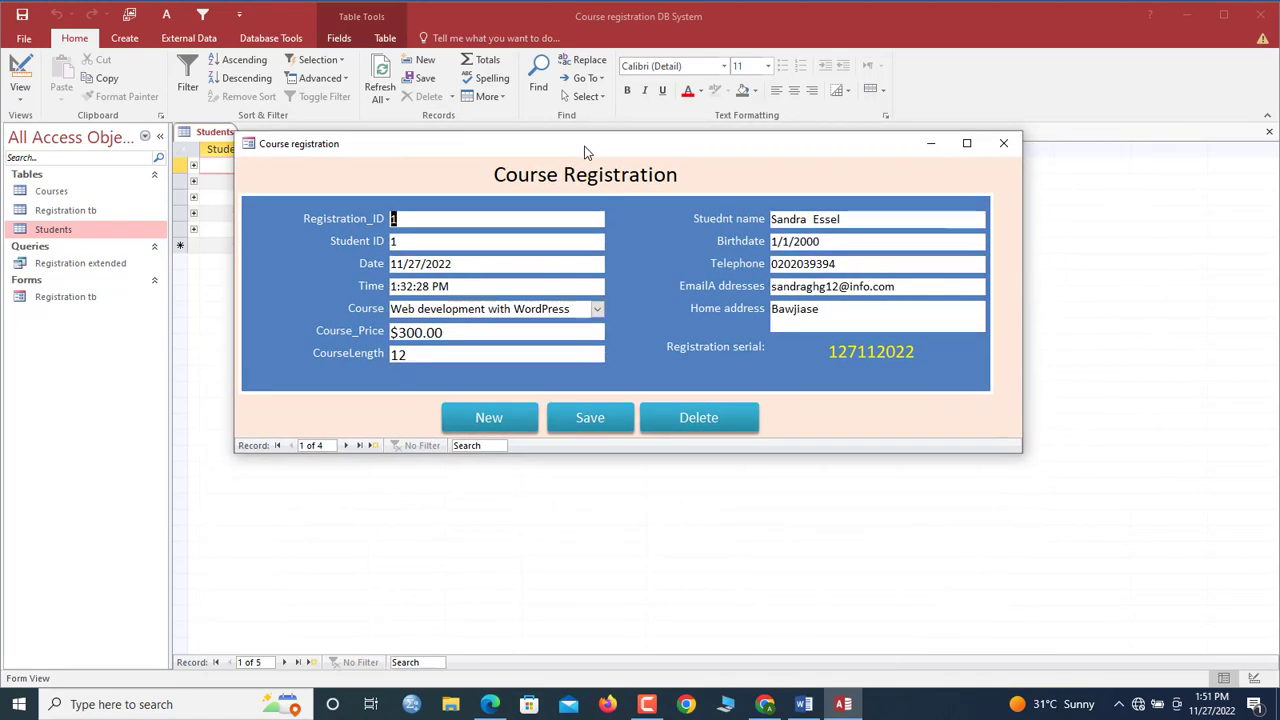
pyautogui.click(512, 416)
pyautogui.click(443, 241)
pyautogui.write('4')
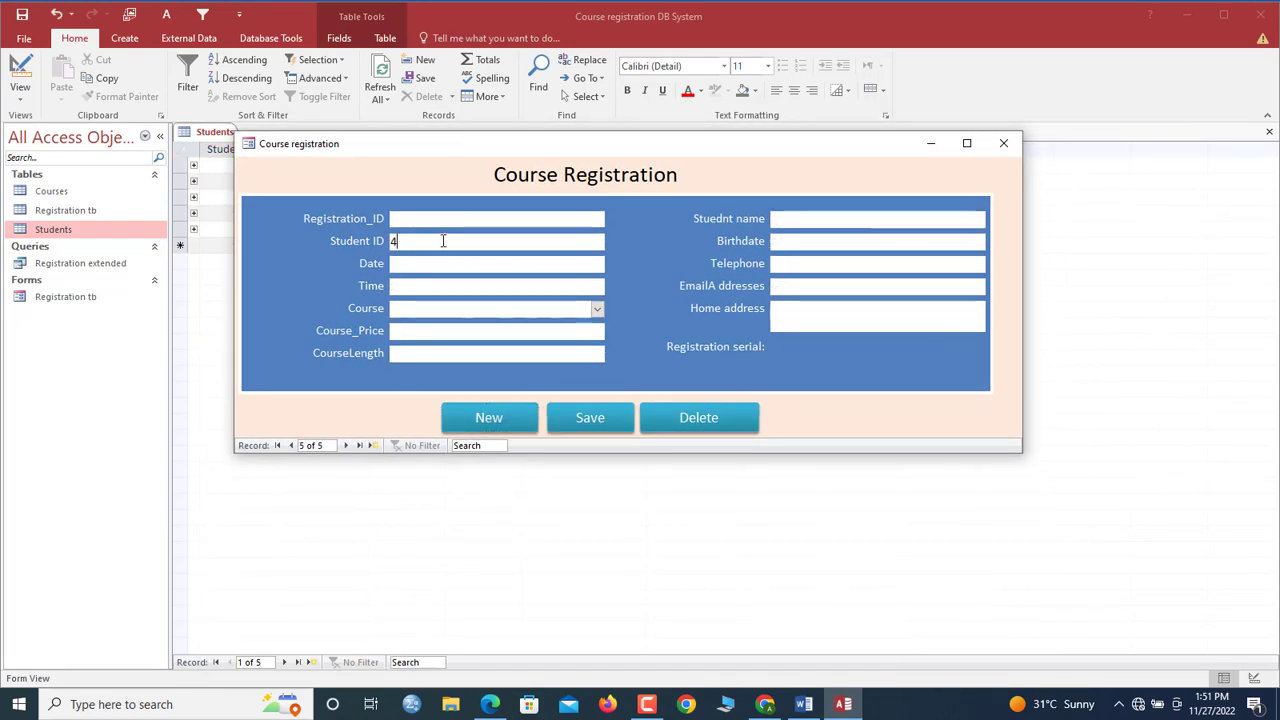
pyautogui.press('Tab')
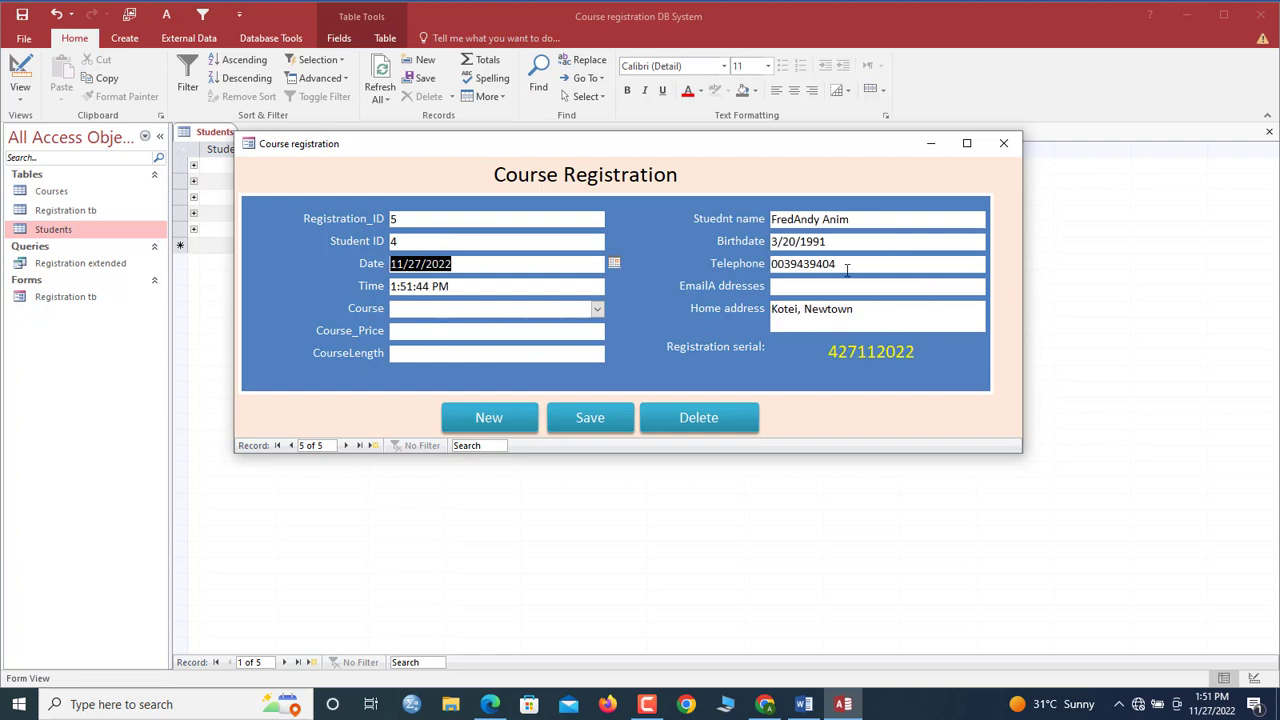
# Step: Choose Digital Marketing as the course and save the registration
pyautogui.click(606, 423)
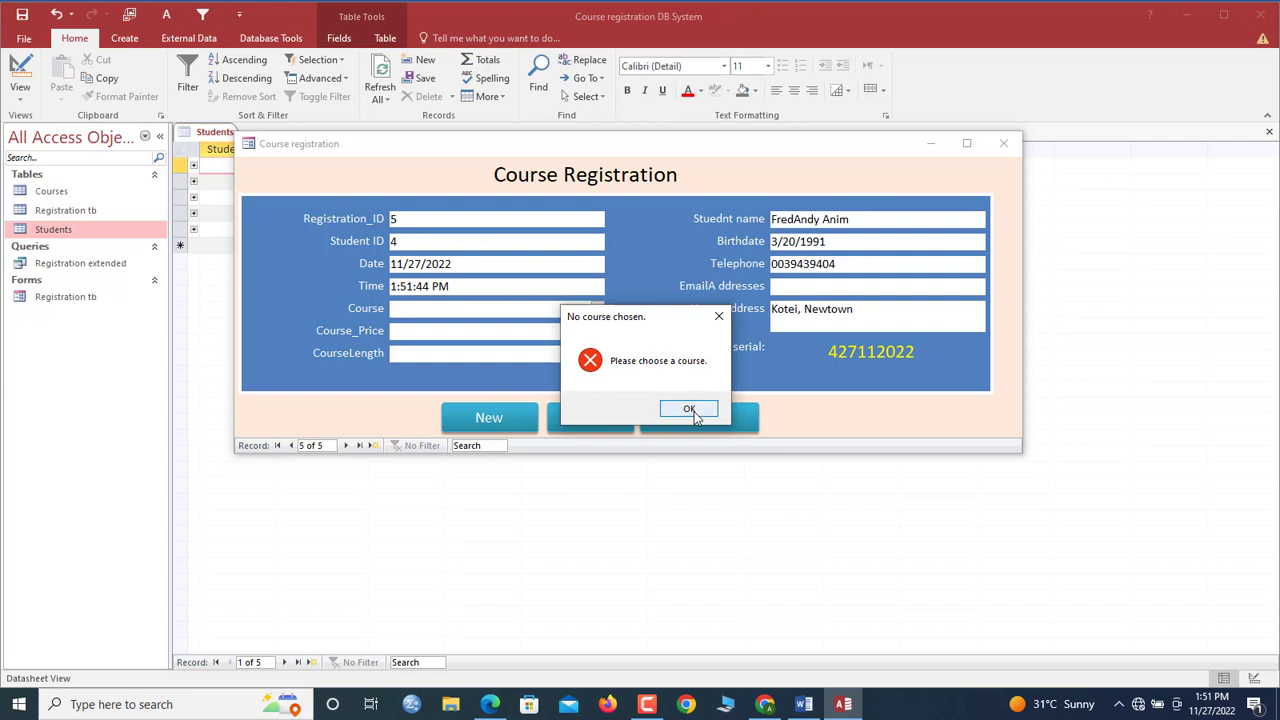
pyautogui.click(688, 408)
pyautogui.click(597, 310)
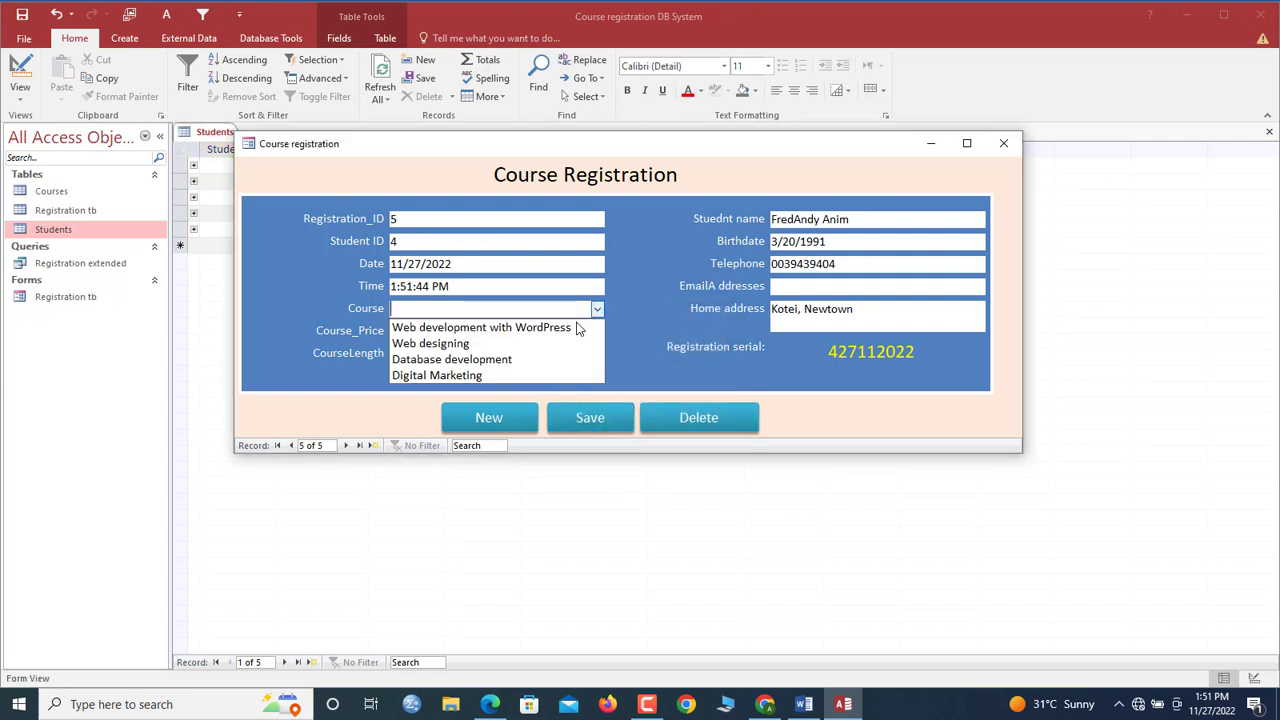
pyautogui.click(530, 374)
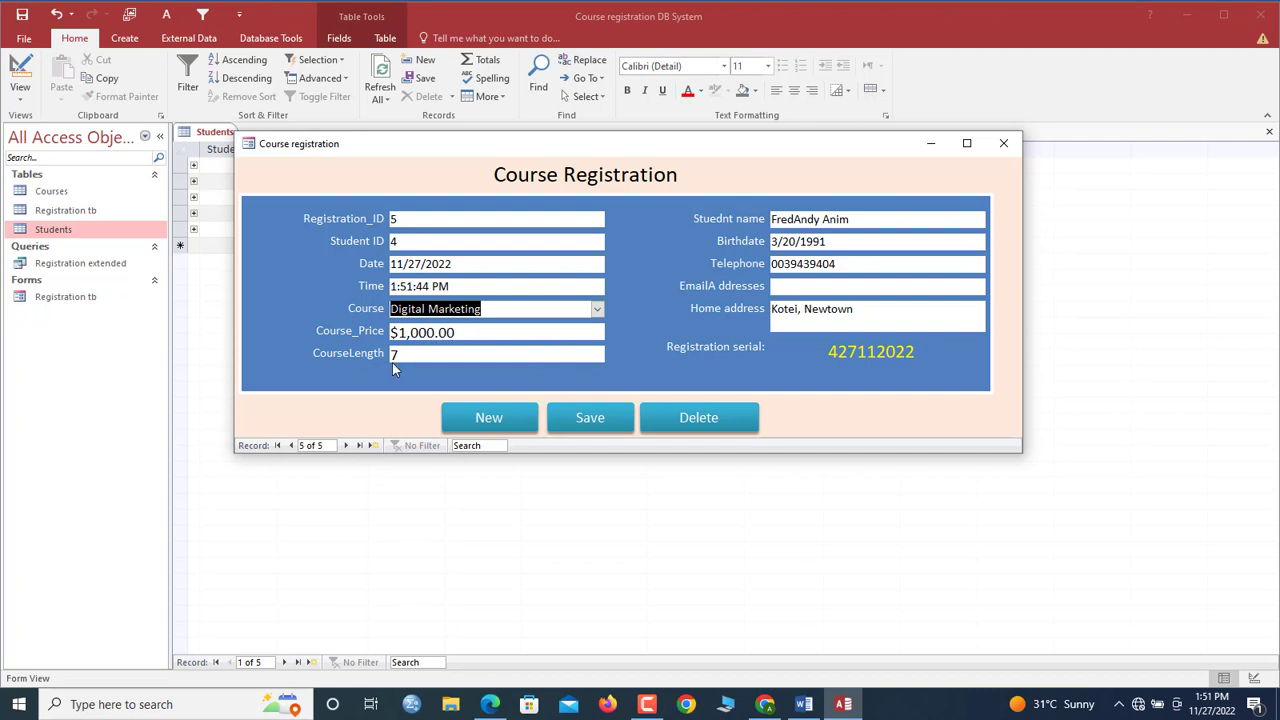
pyautogui.click(606, 420)
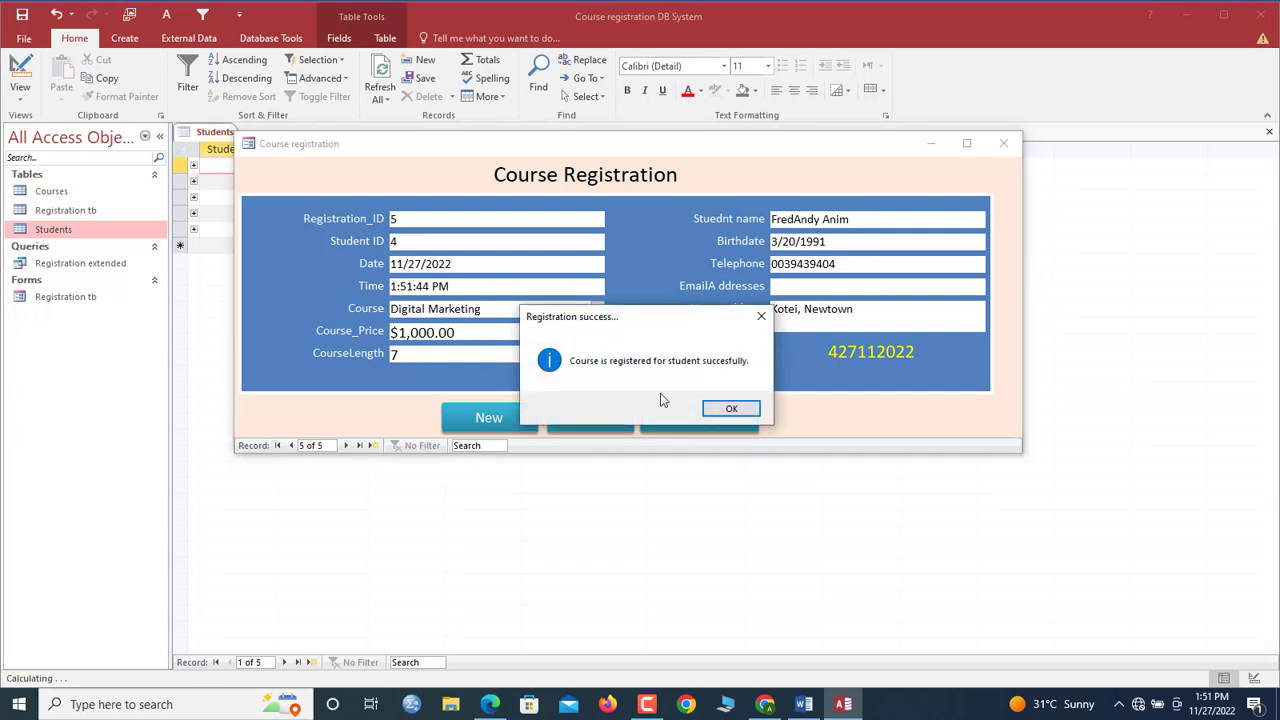
pyautogui.click(724, 406)
pyautogui.moveTo(653, 150); pyautogui.dragTo(699, 158)
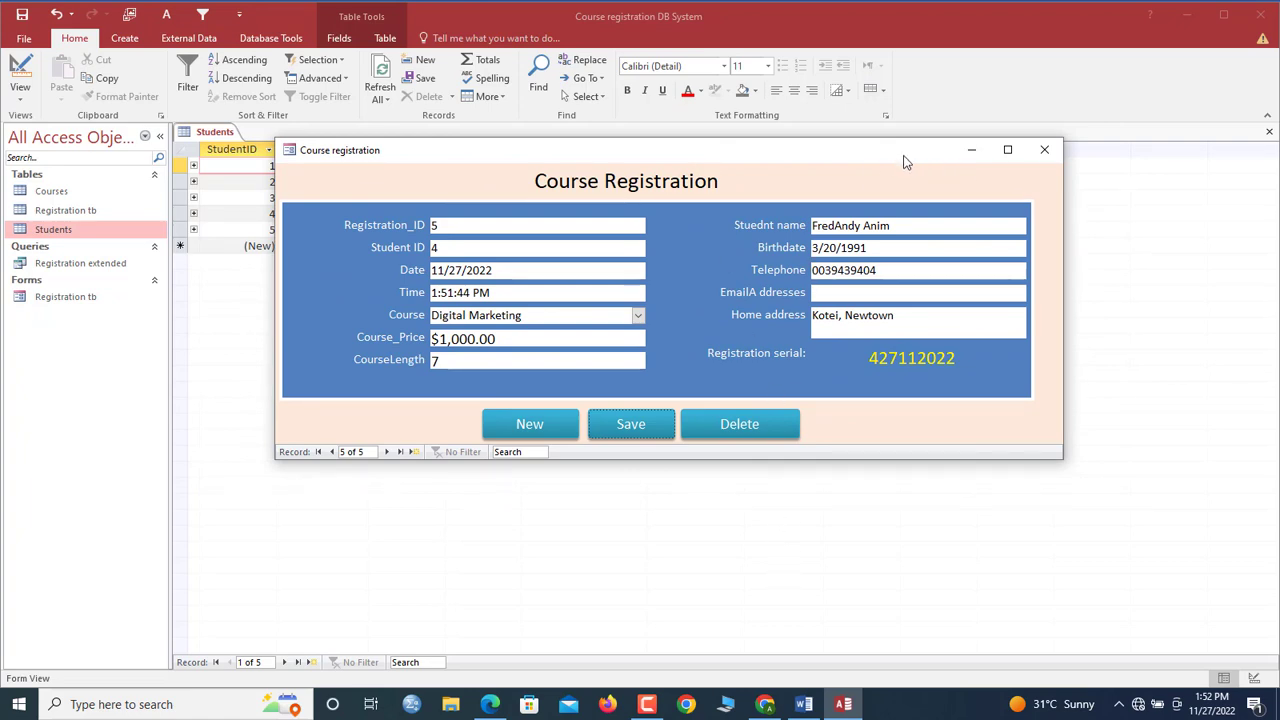
pyautogui.moveTo(908, 160); pyautogui.dragTo(922, 195)
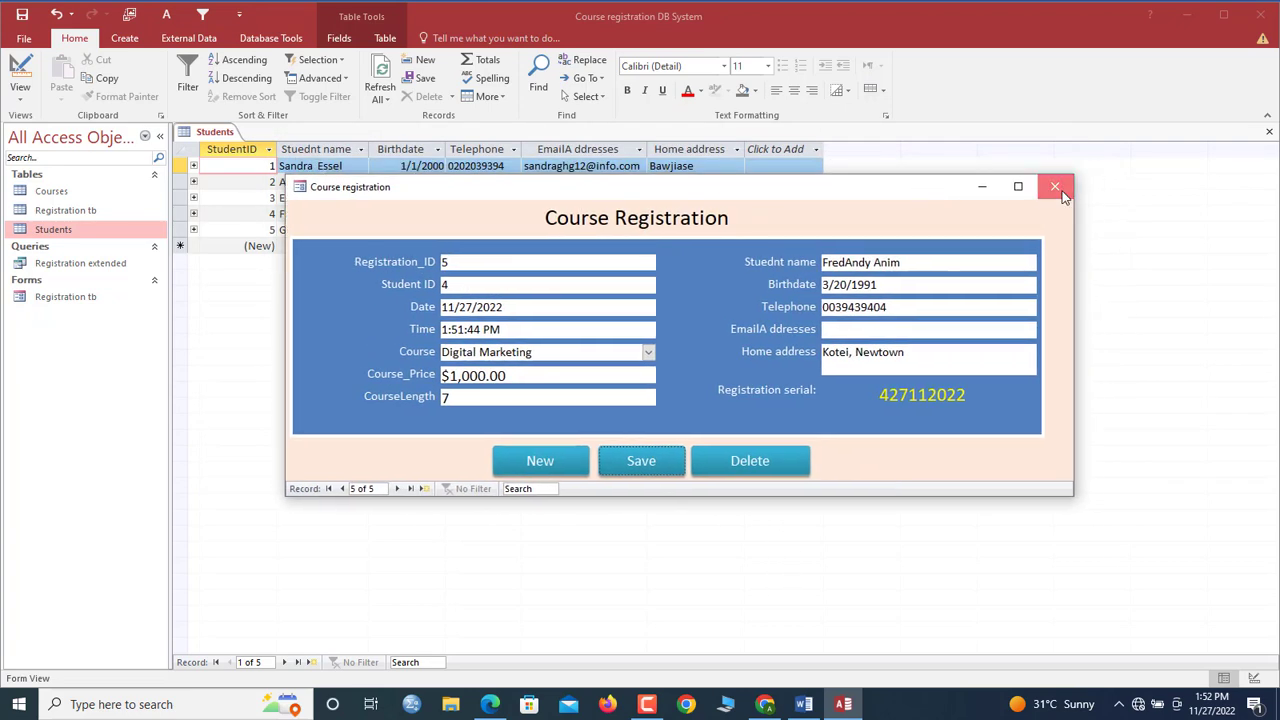
# Step: Close the registration form and the Students table
pyautogui.click(1054, 187)
pyautogui.rightClick(215, 134)
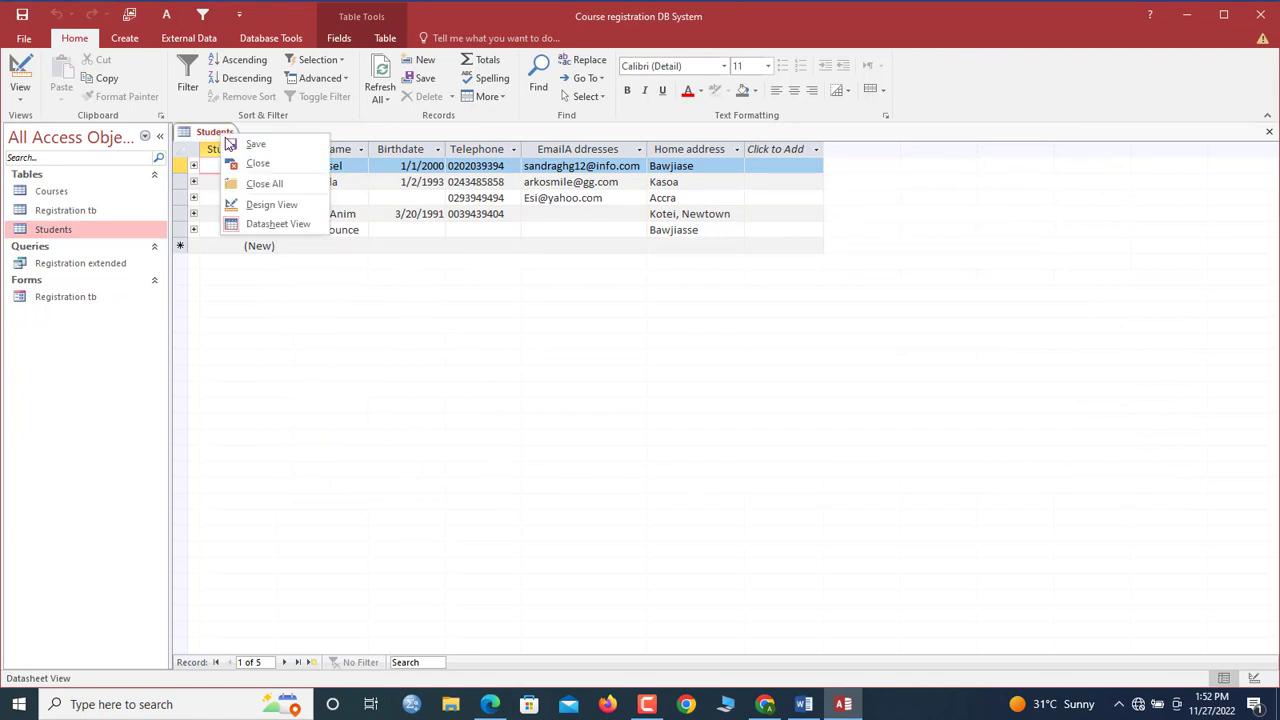
pyautogui.click(214, 138)
pyautogui.rightClick(214, 138)
pyautogui.click(245, 164)
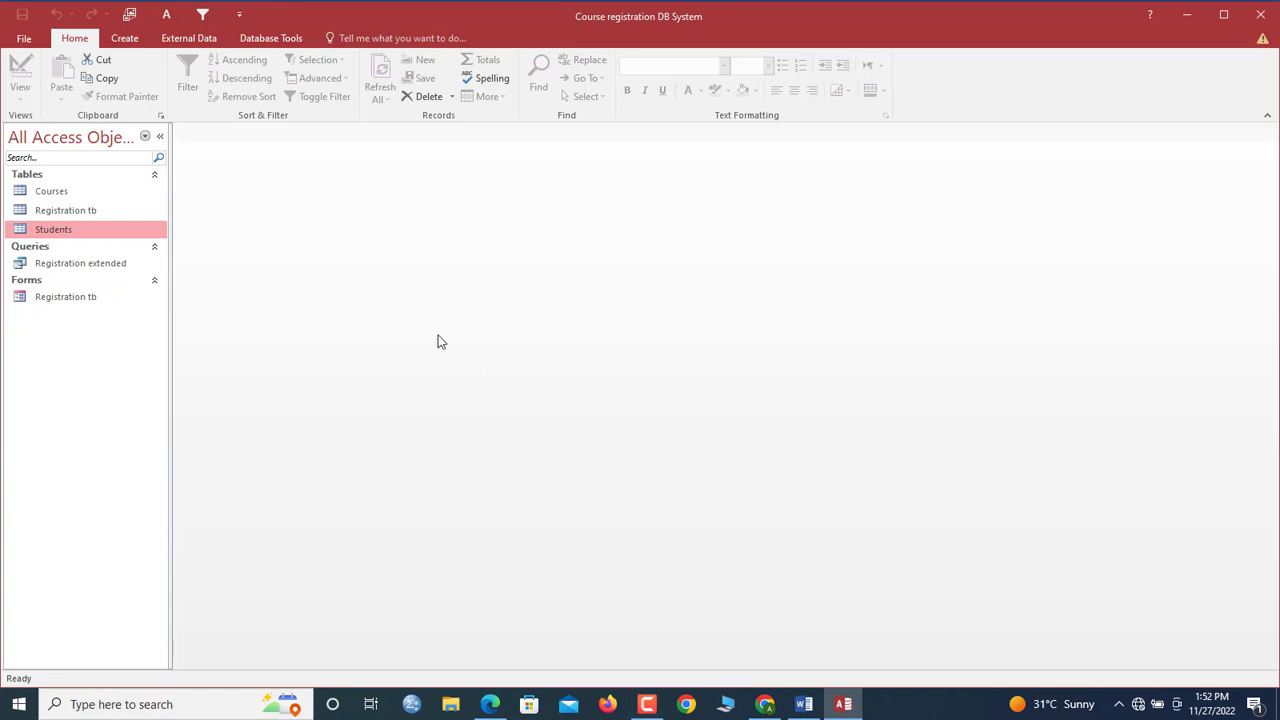
# Step: Open the Registration extended query and scroll back to its first columns
pyautogui.click(134, 38)
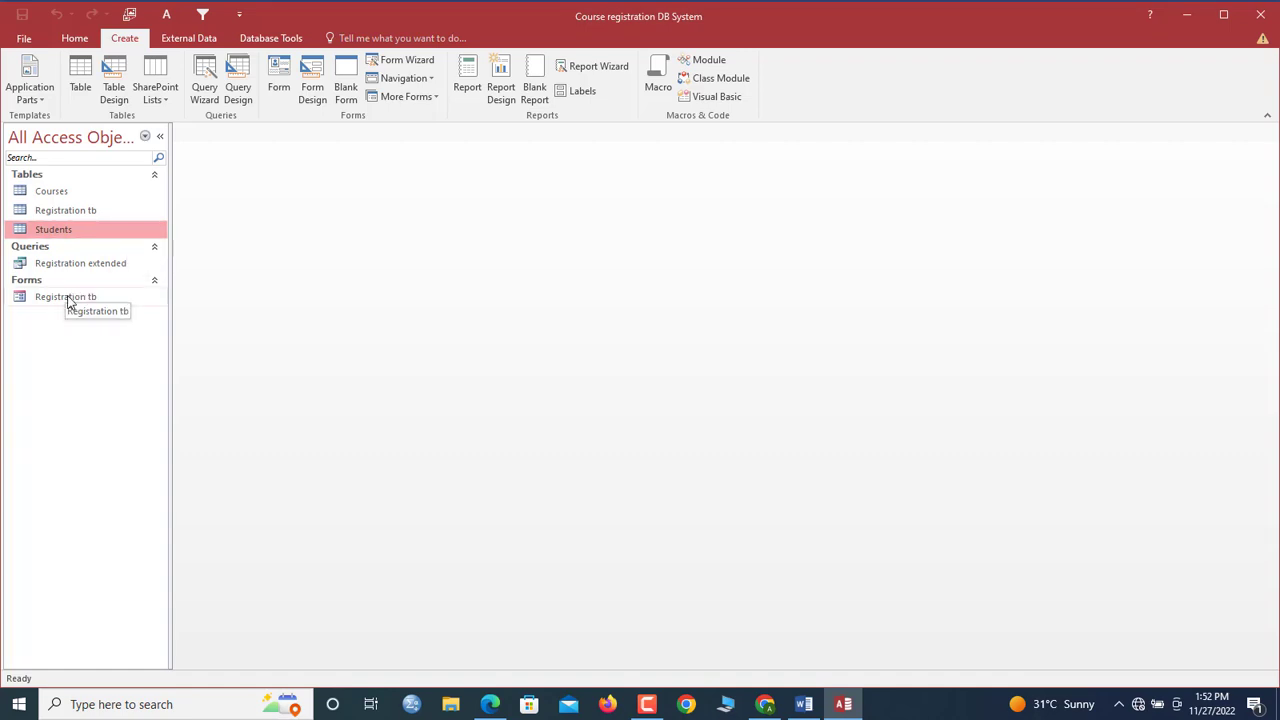
pyautogui.doubleClick(70, 265)
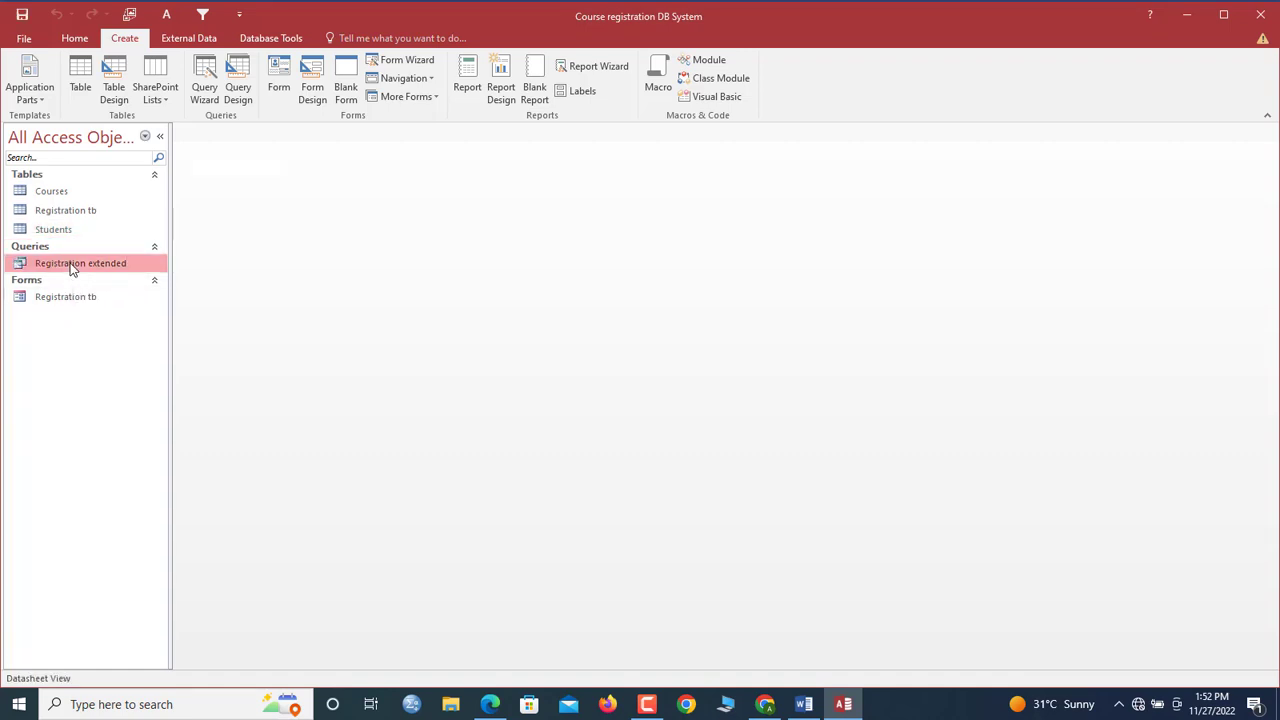
pyautogui.moveTo(626, 661); pyautogui.dragTo(697, 683)
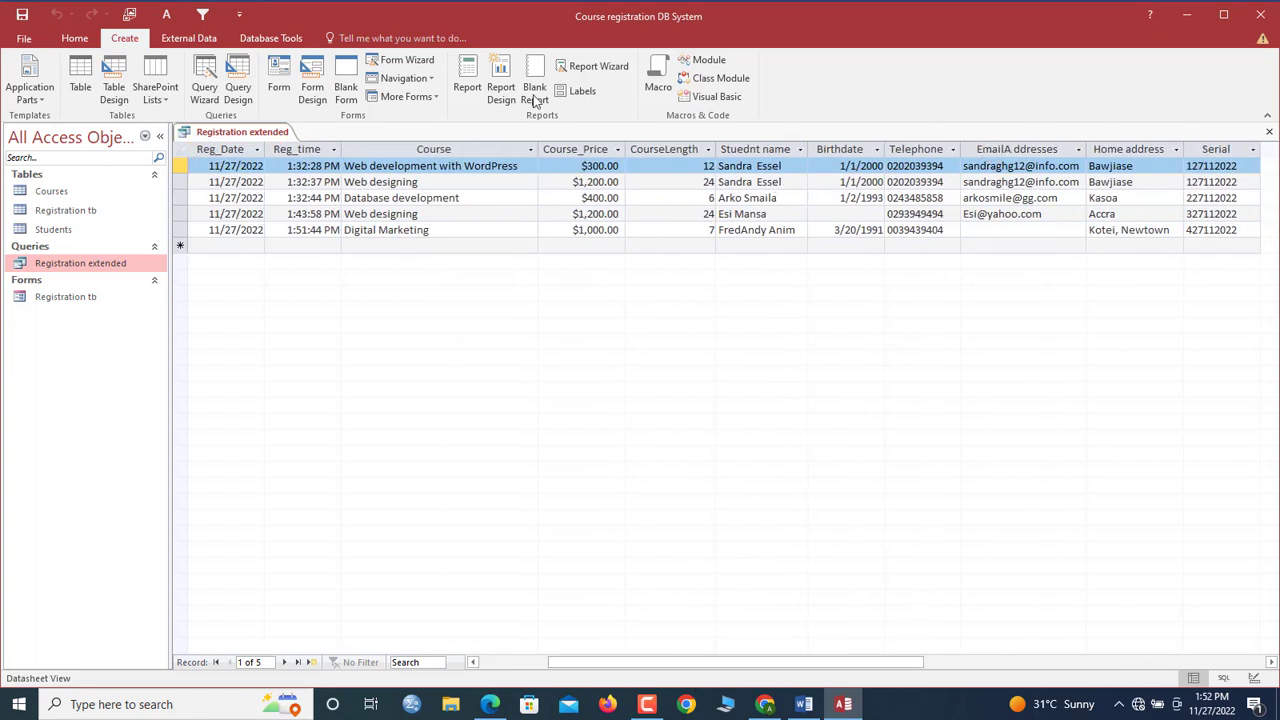
pyautogui.moveTo(697, 667); pyautogui.dragTo(493, 681)
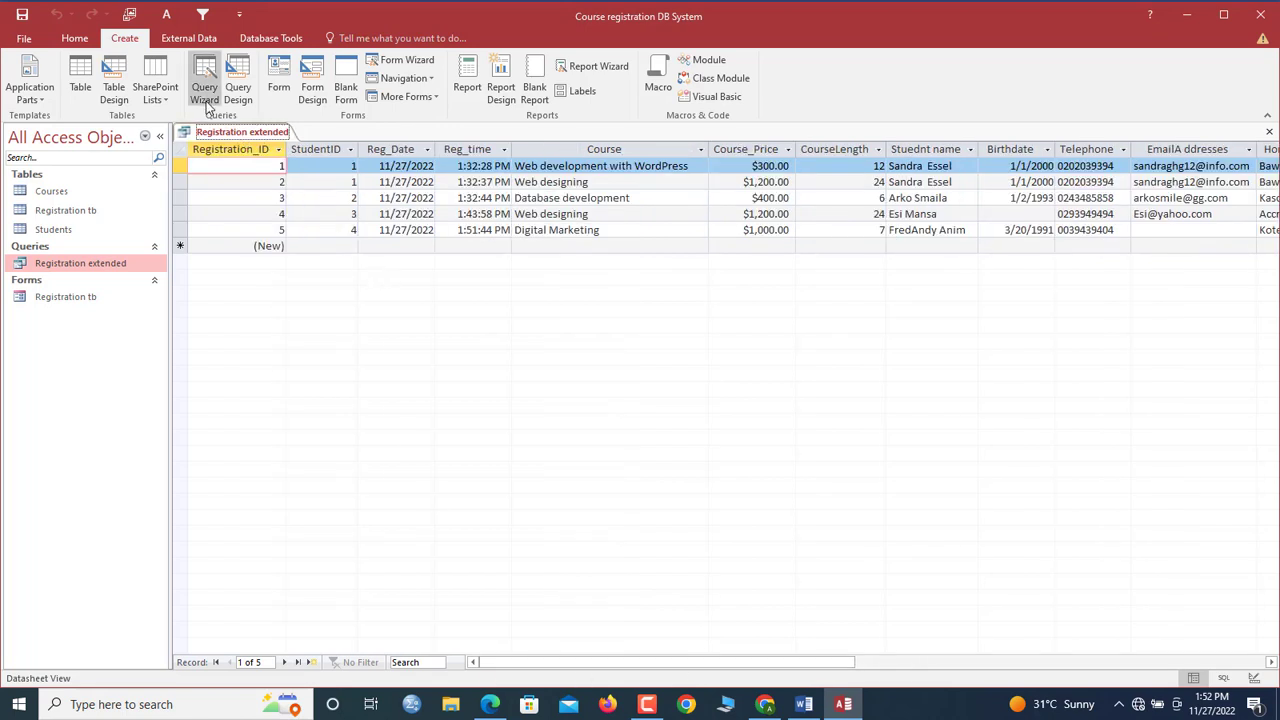
# Step: In the Report Wizard, select Registration_ID, Course and Course_Price from Registration extended
pyautogui.click(600, 67)
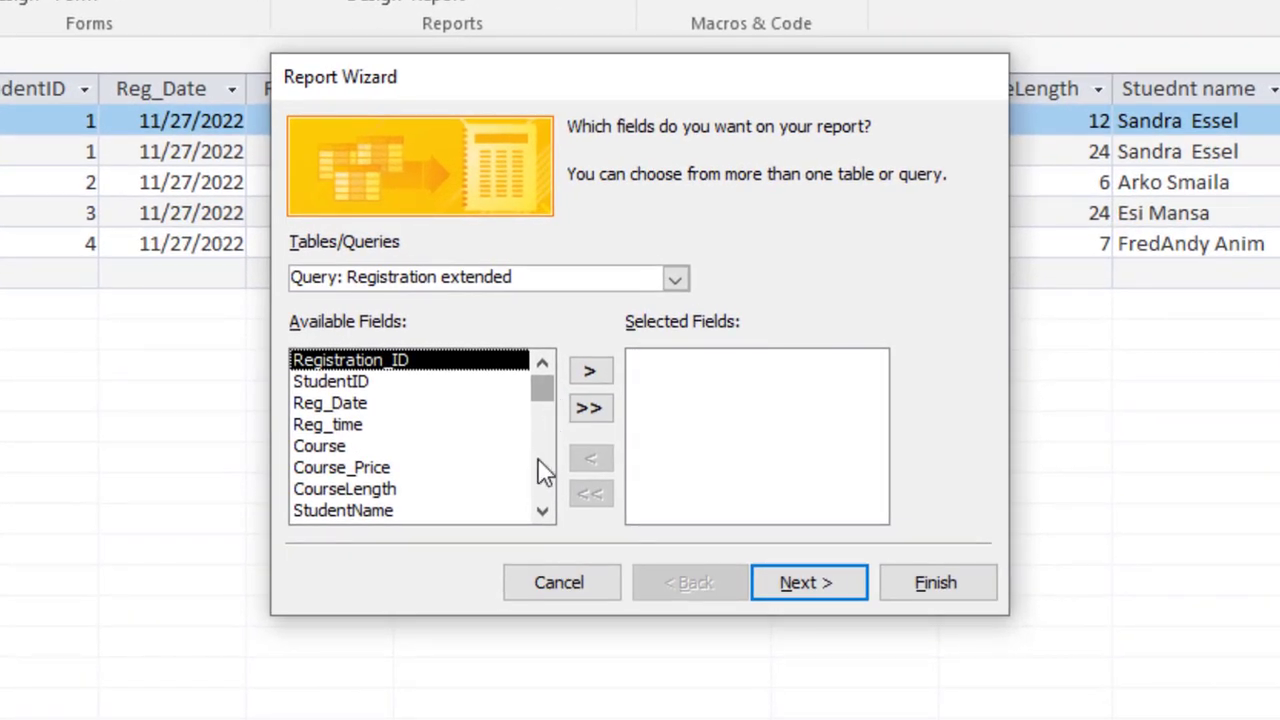
pyautogui.click(542, 512)
pyautogui.click(542, 512)
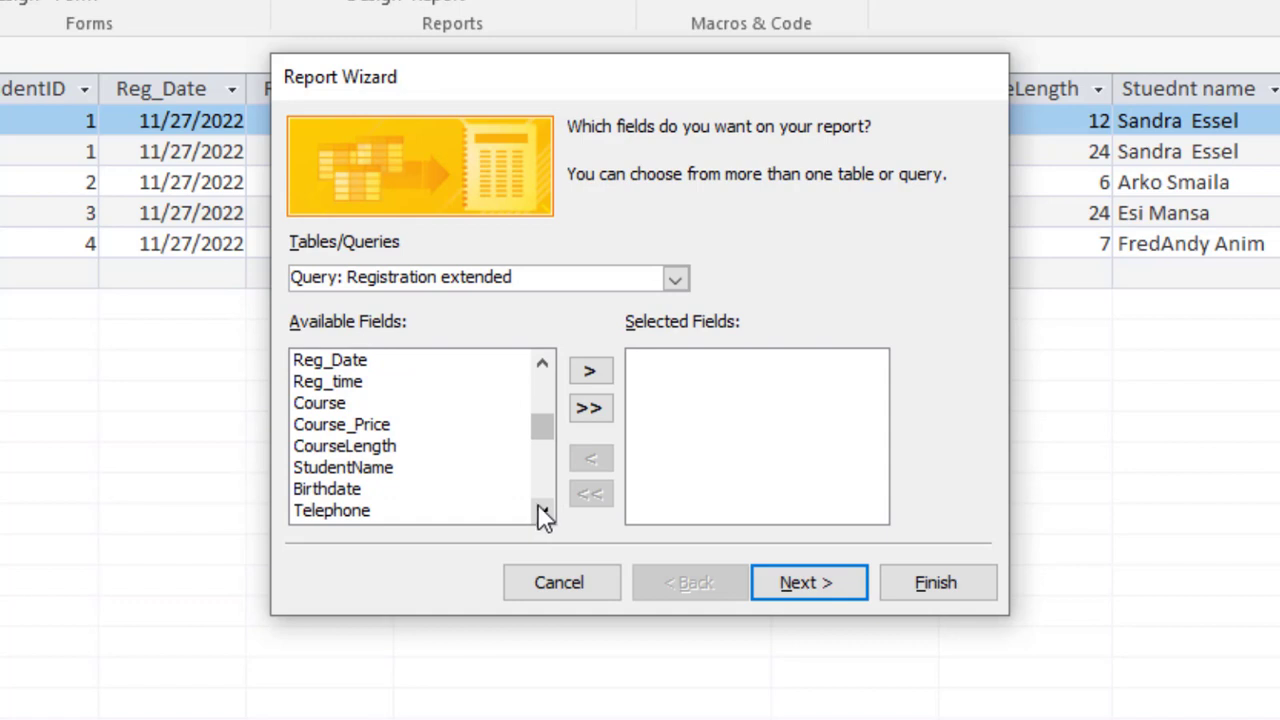
pyautogui.doubleClick(350, 408)
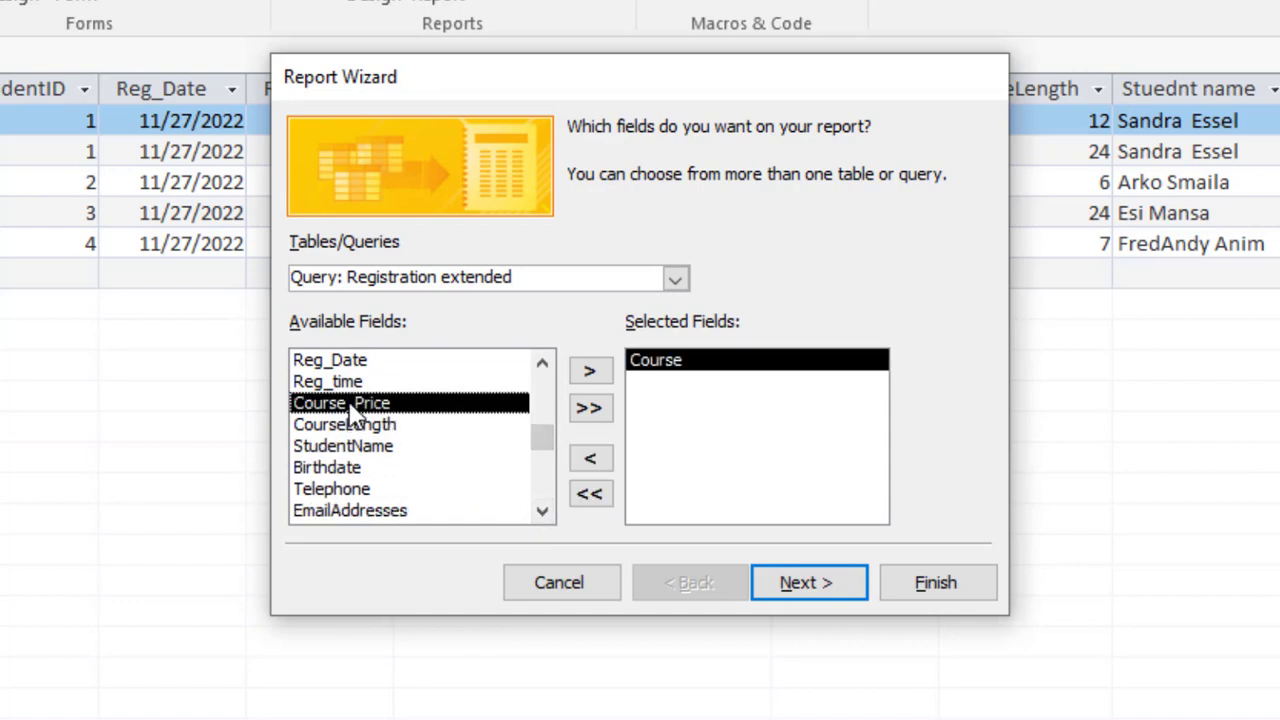
pyautogui.doubleClick(352, 408)
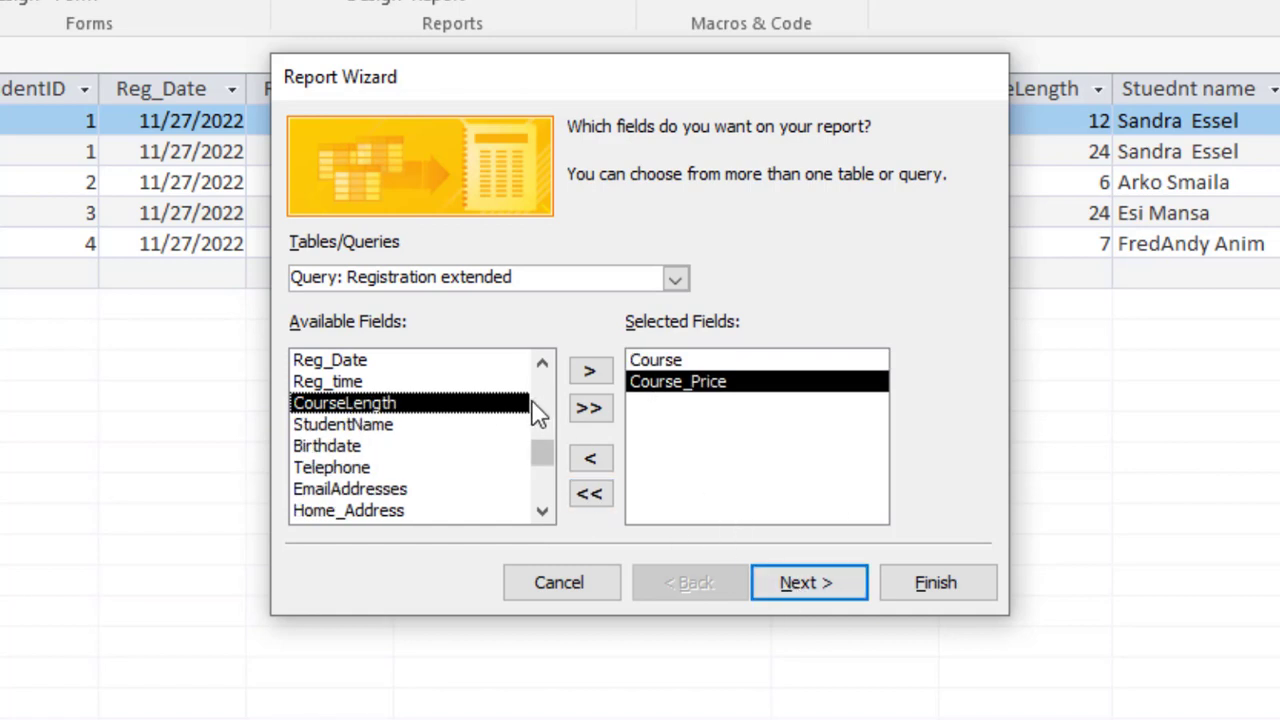
pyautogui.moveTo(544, 446); pyautogui.dragTo(553, 385)
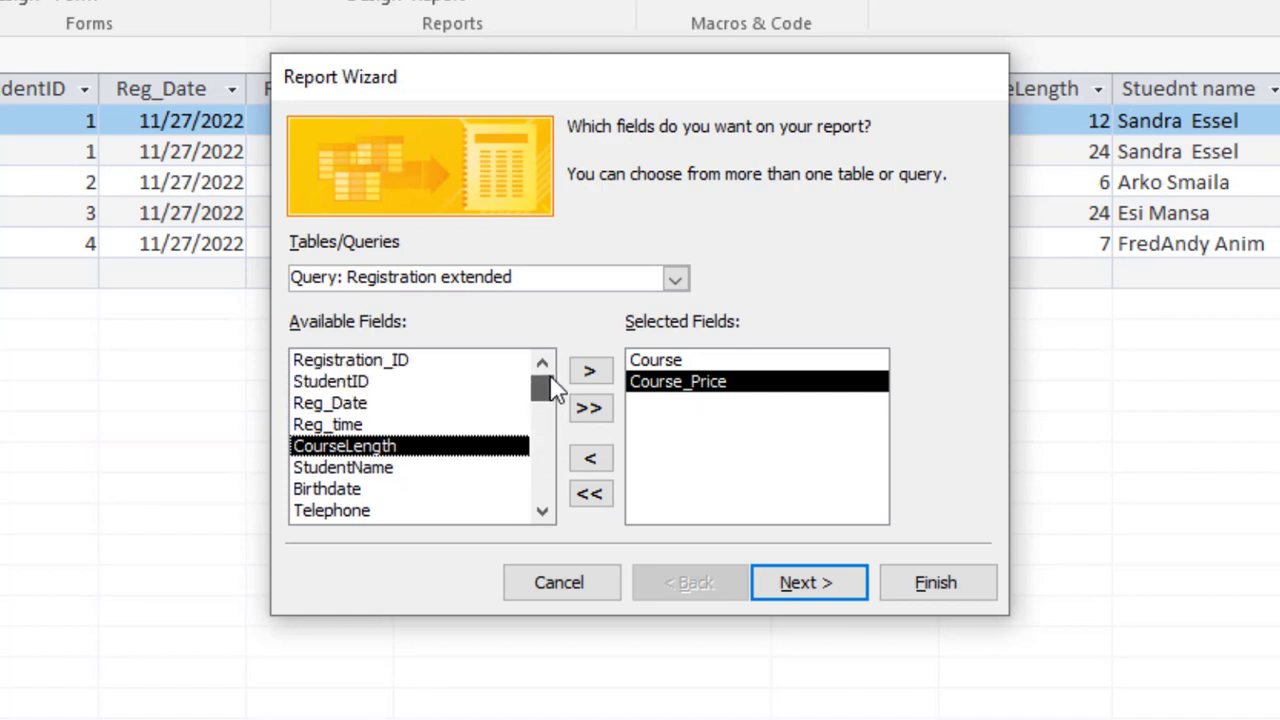
pyautogui.click(360, 362)
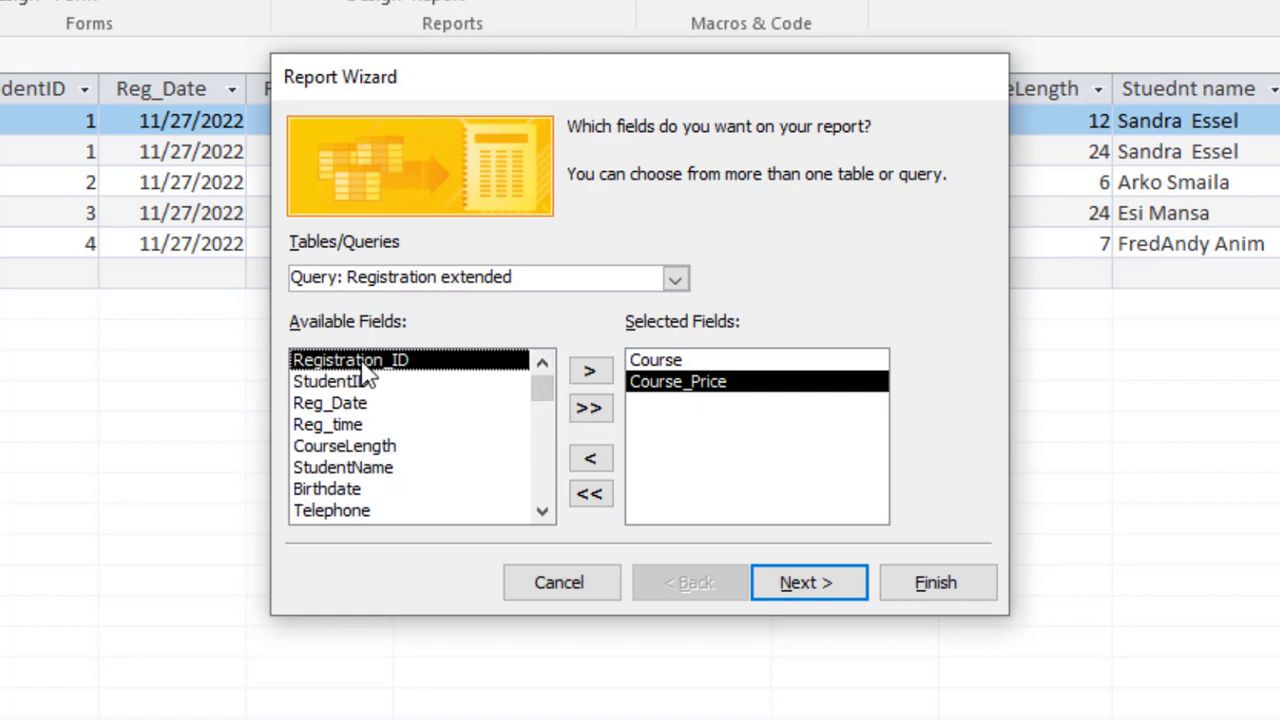
pyautogui.doubleClick(590, 458)
pyautogui.doubleClick(335, 362)
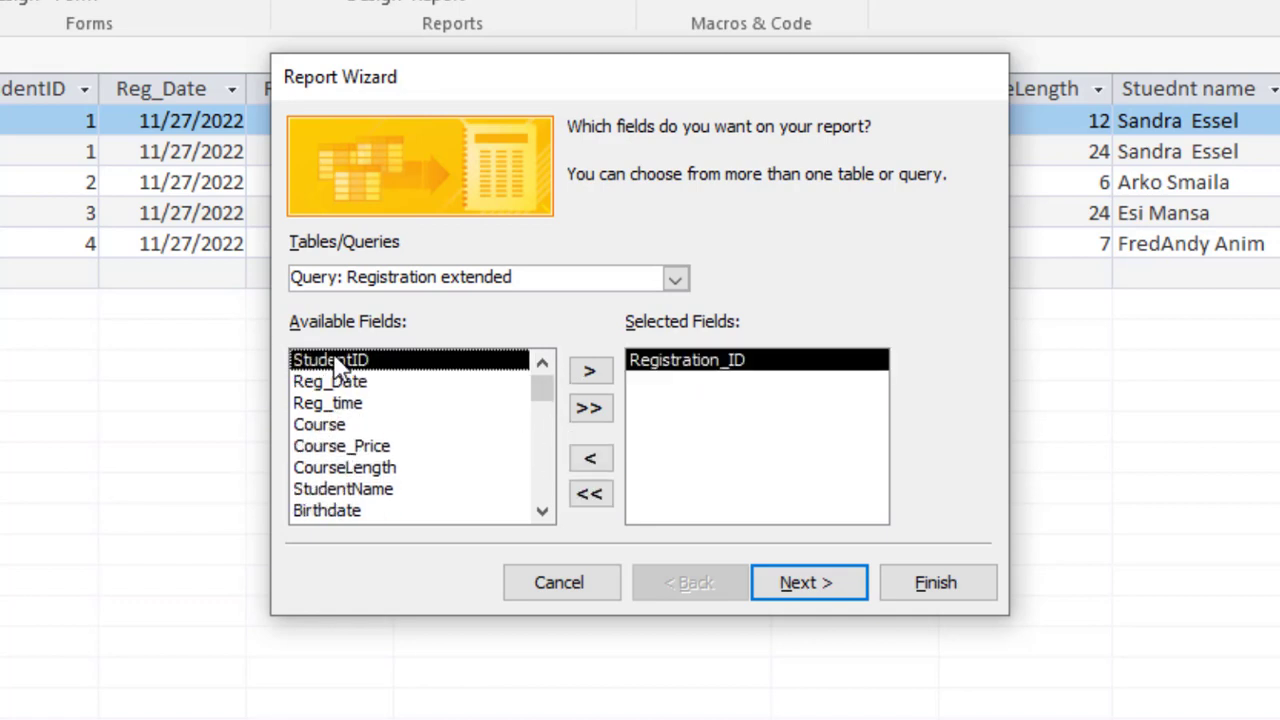
pyautogui.doubleClick(340, 428)
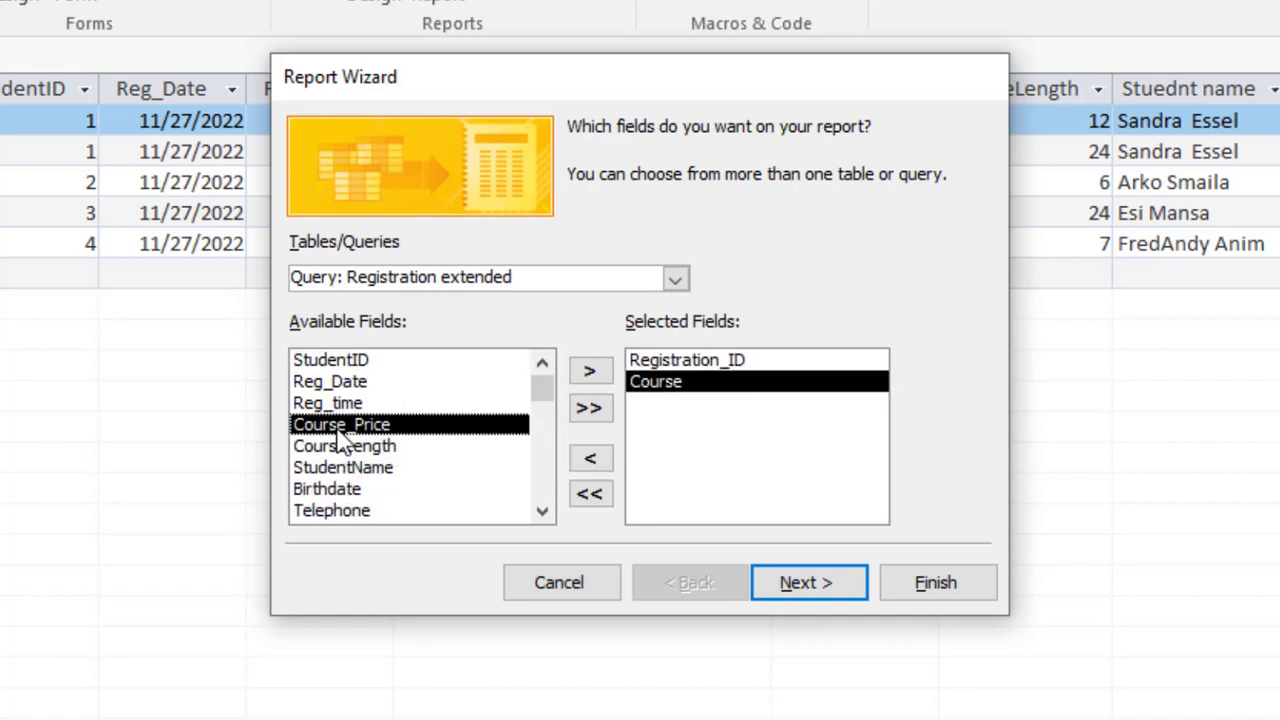
pyautogui.doubleClick(340, 428)
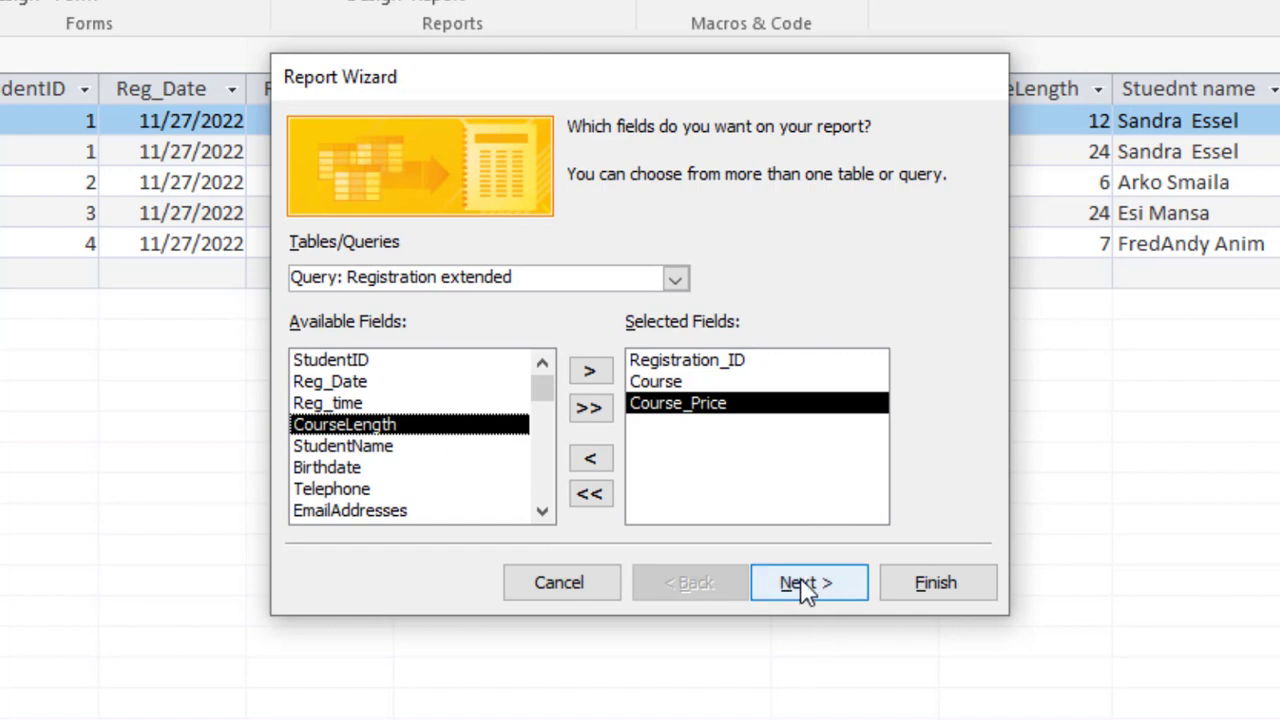
pyautogui.click(808, 591)
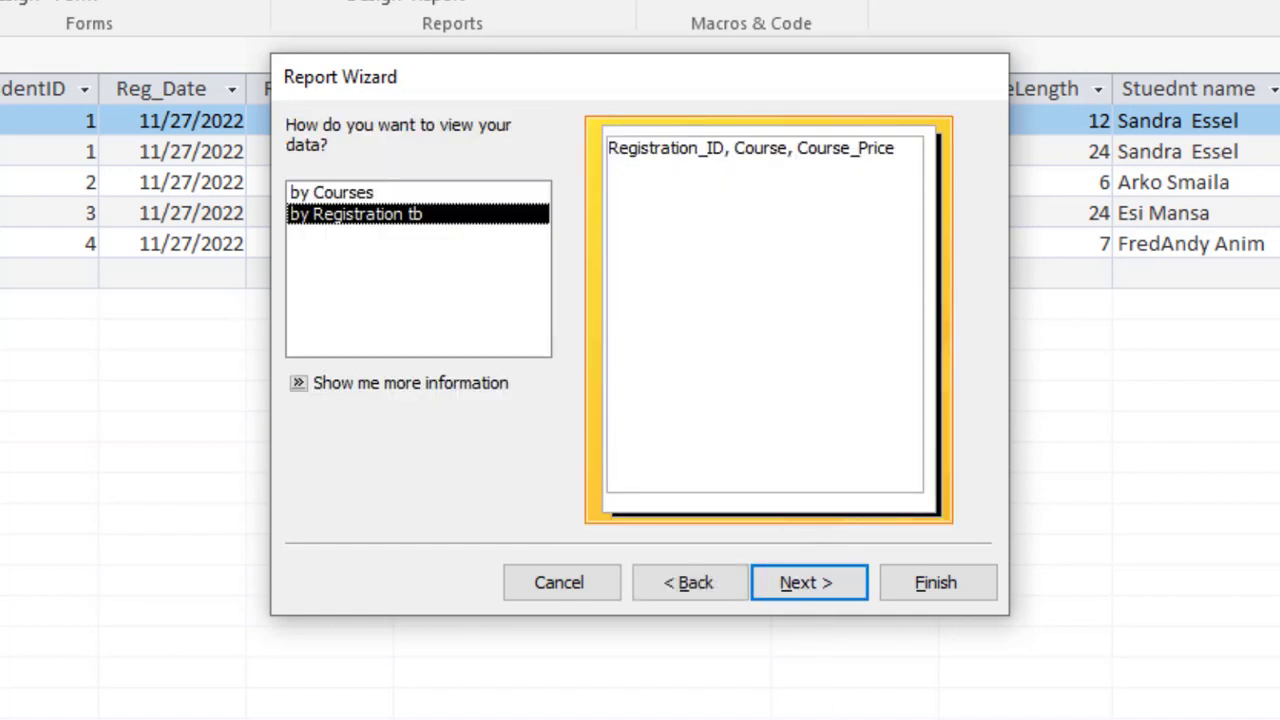
# Step: Skip grouping and sort the report records by Registration_ID
pyautogui.click(806, 594)
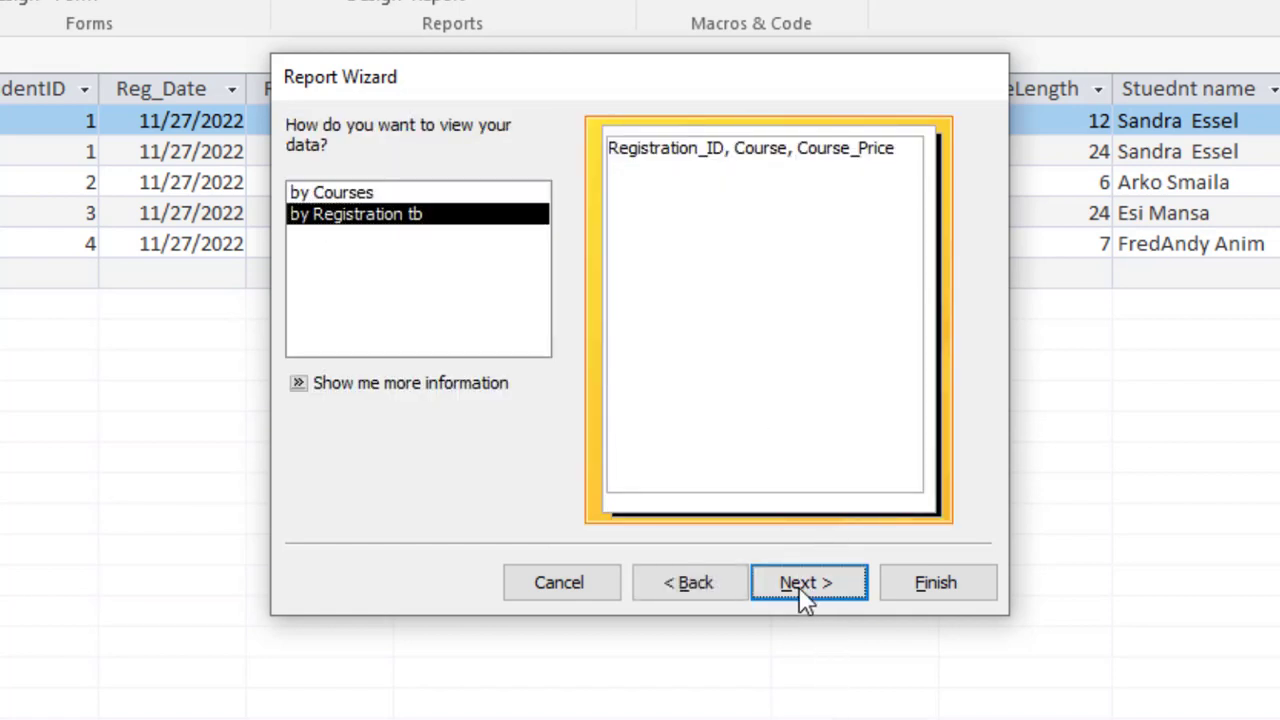
pyautogui.click(780, 583)
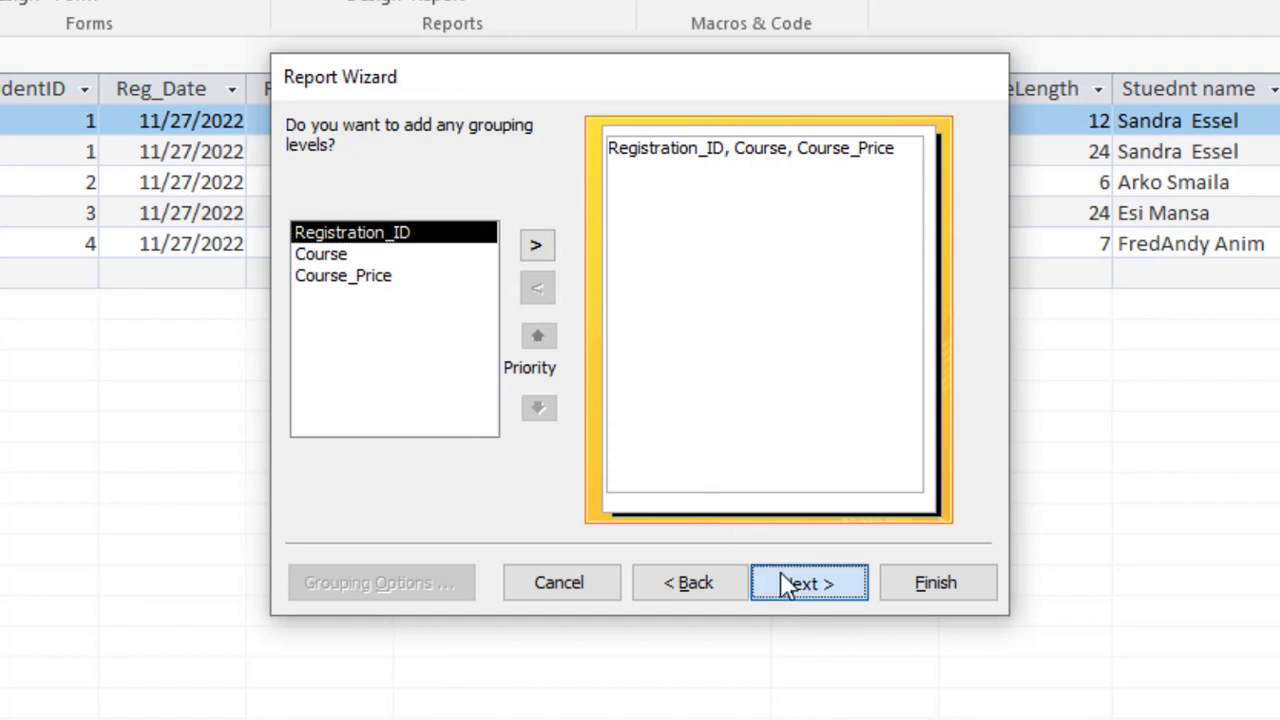
pyautogui.click(834, 232)
pyautogui.click(790, 279)
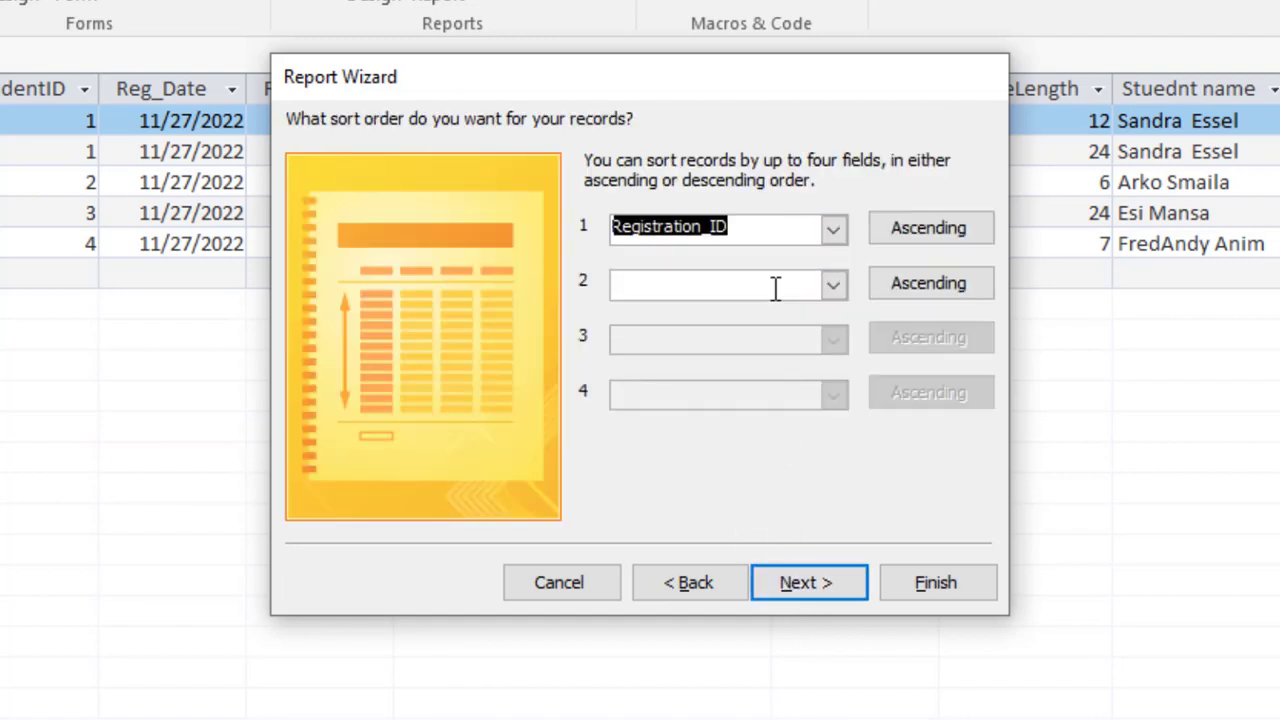
pyautogui.click(802, 590)
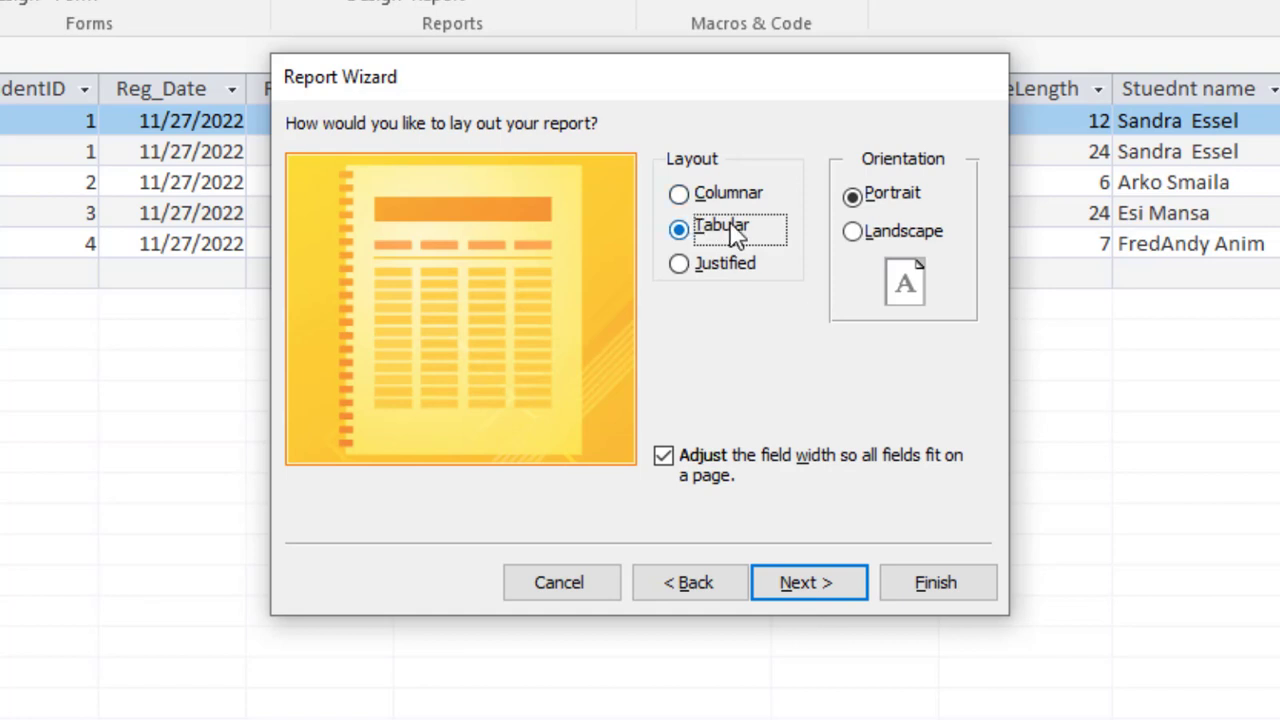
# Step: Keep the tabular portrait layout, title it RegistrationList, and open it in design
pyautogui.click(813, 585)
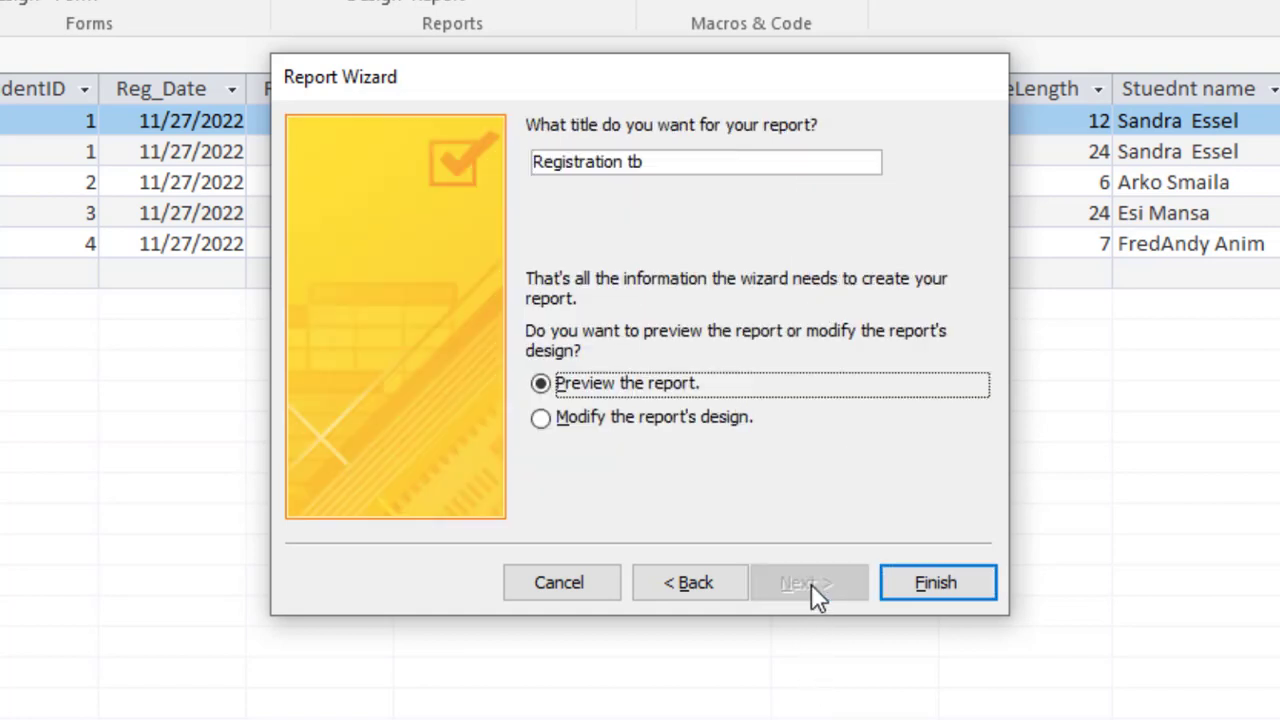
pyautogui.click(617, 420)
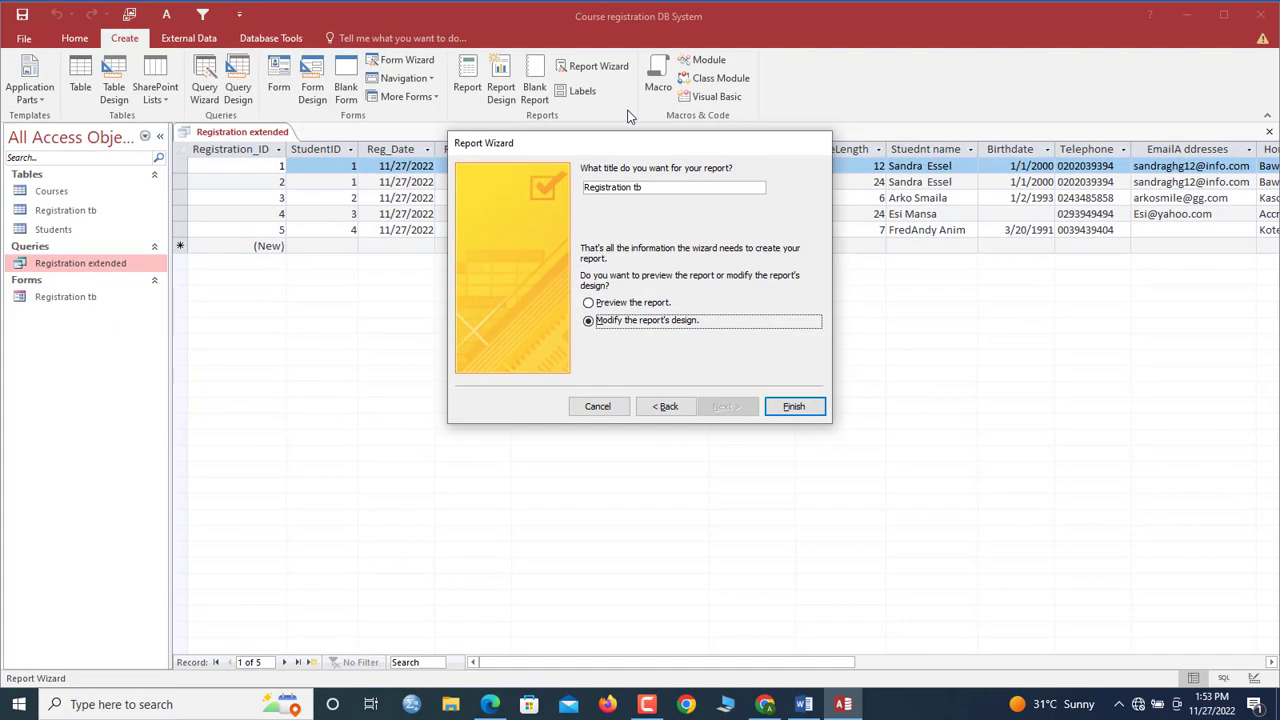
pyautogui.click(649, 187)
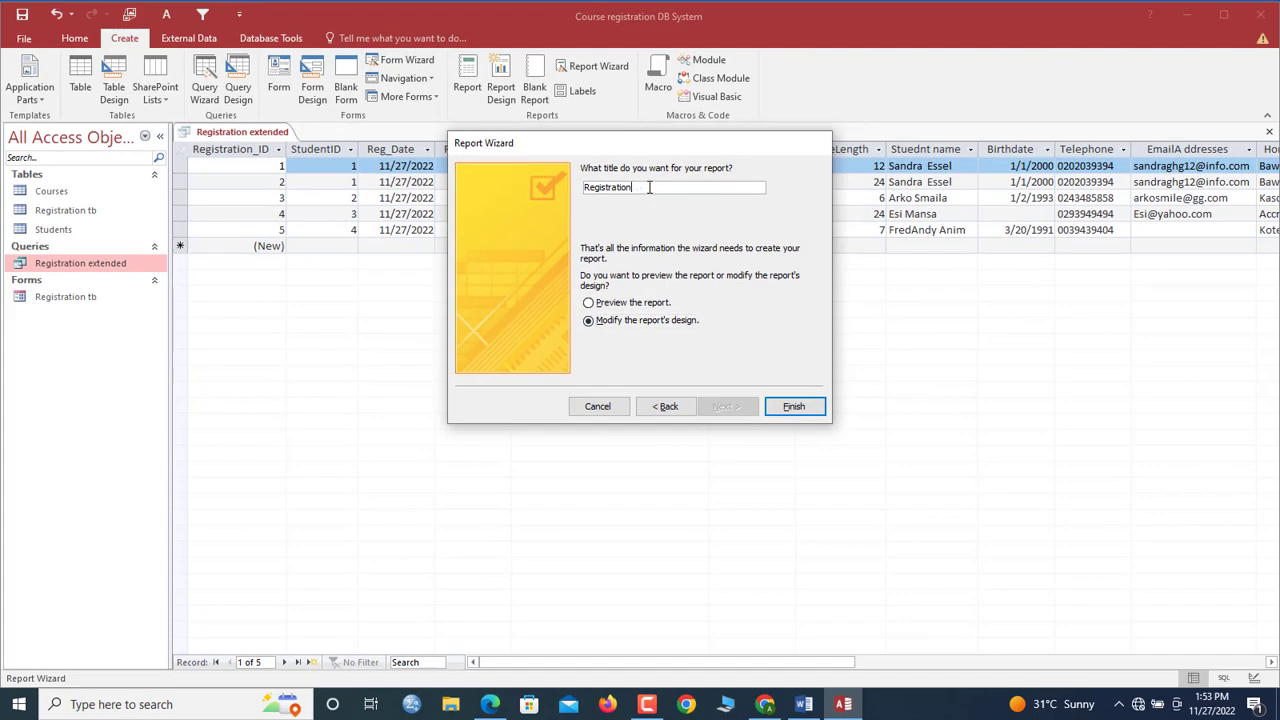
pyautogui.write('List')
pyautogui.press('Return')
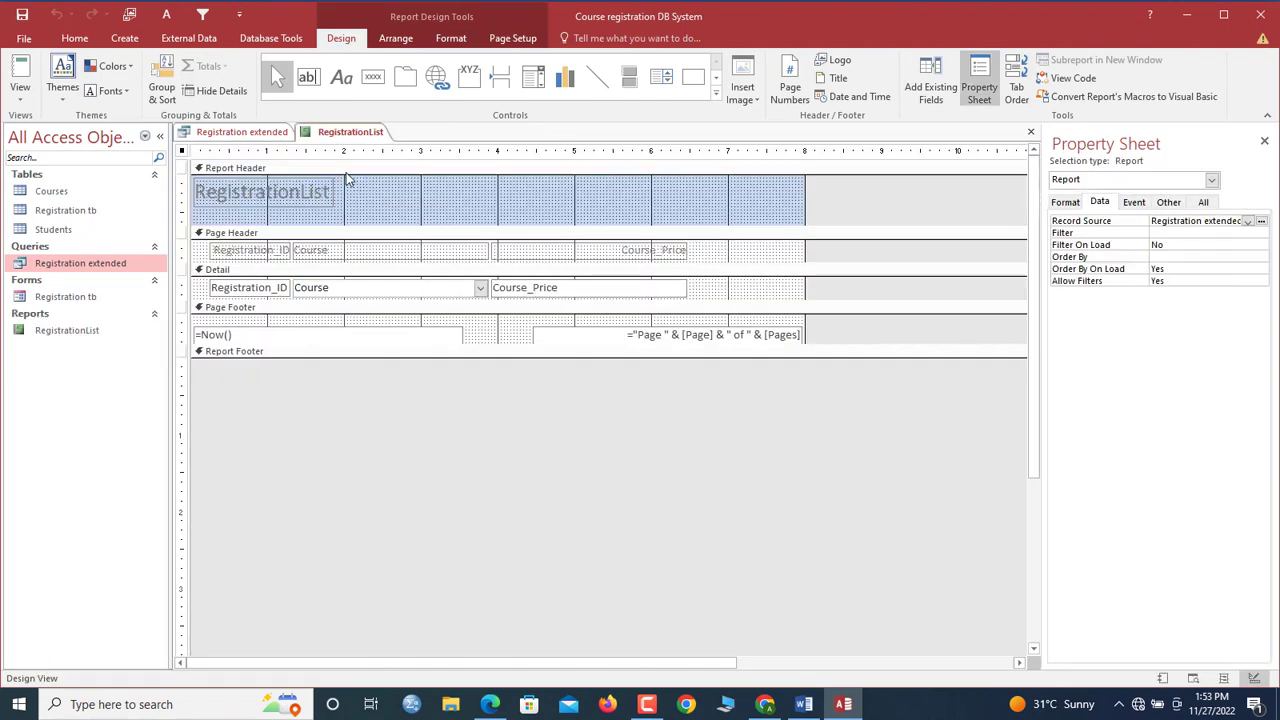
# Step: Delete the title label and set all report controls to Times New Roman 12
pyautogui.click(328, 200)
pyautogui.press('Delete')
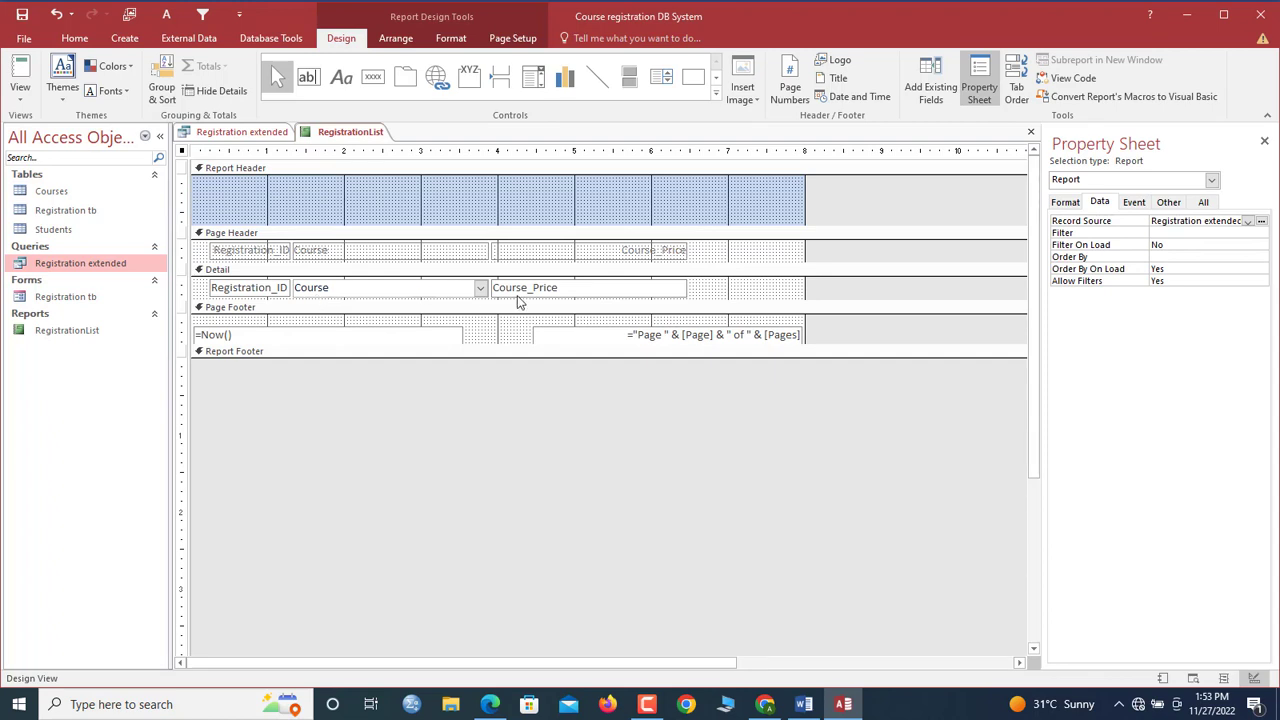
pyautogui.moveTo(706, 288); pyautogui.dragTo(240, 240)
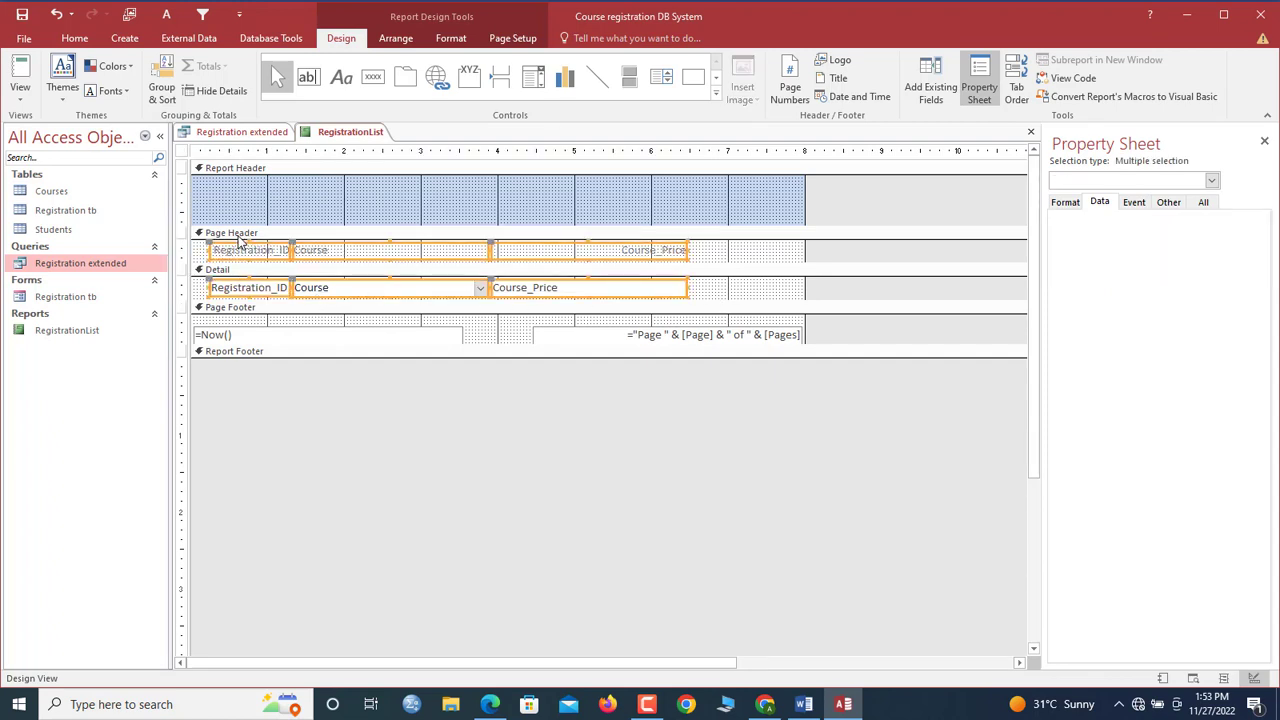
pyautogui.click(451, 38)
pyautogui.click(212, 66)
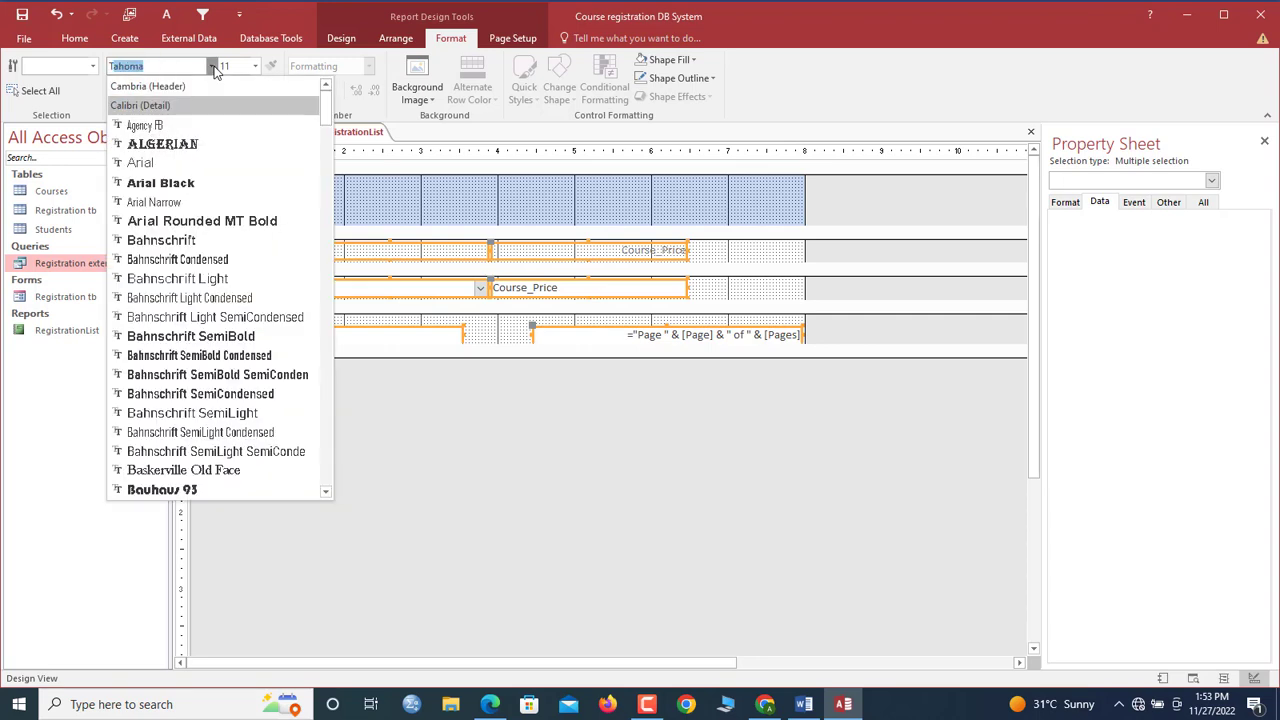
pyautogui.write('ti')
pyautogui.press('Return')
pyautogui.click(255, 66)
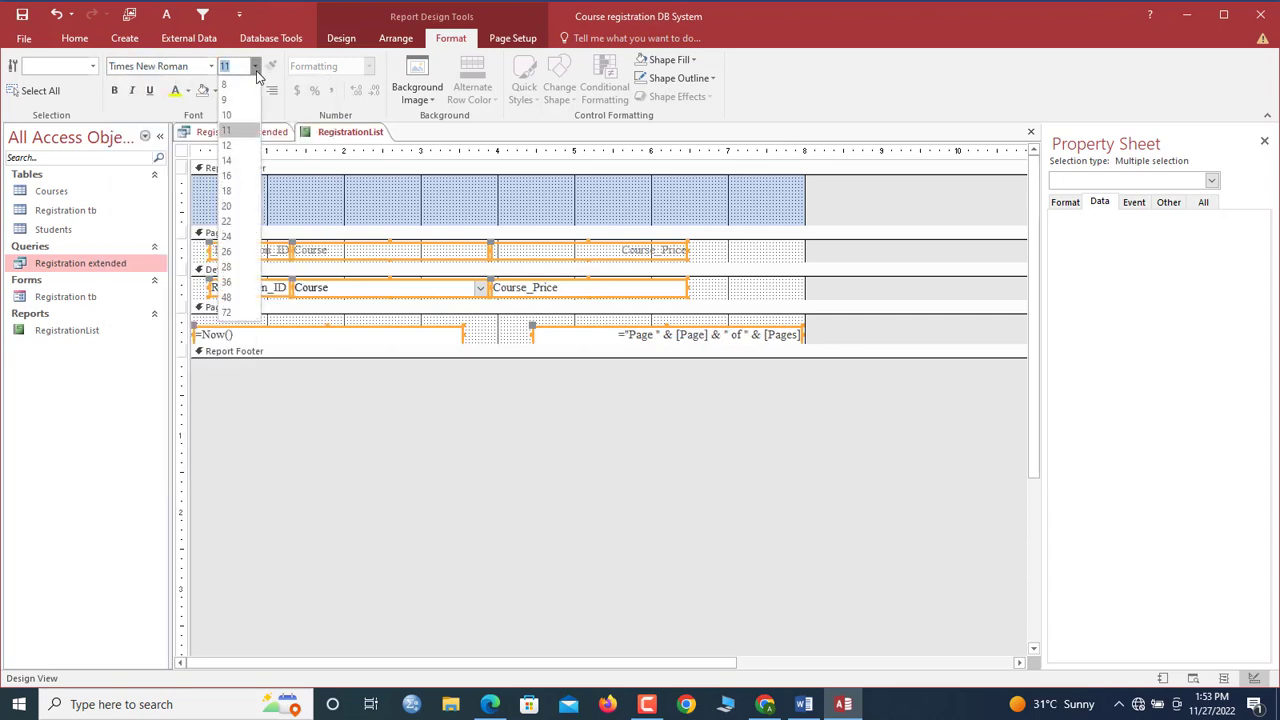
pyautogui.click(240, 145)
# Step: Select the column headings and nudge the page-number box slightly left
pyautogui.click(302, 199)
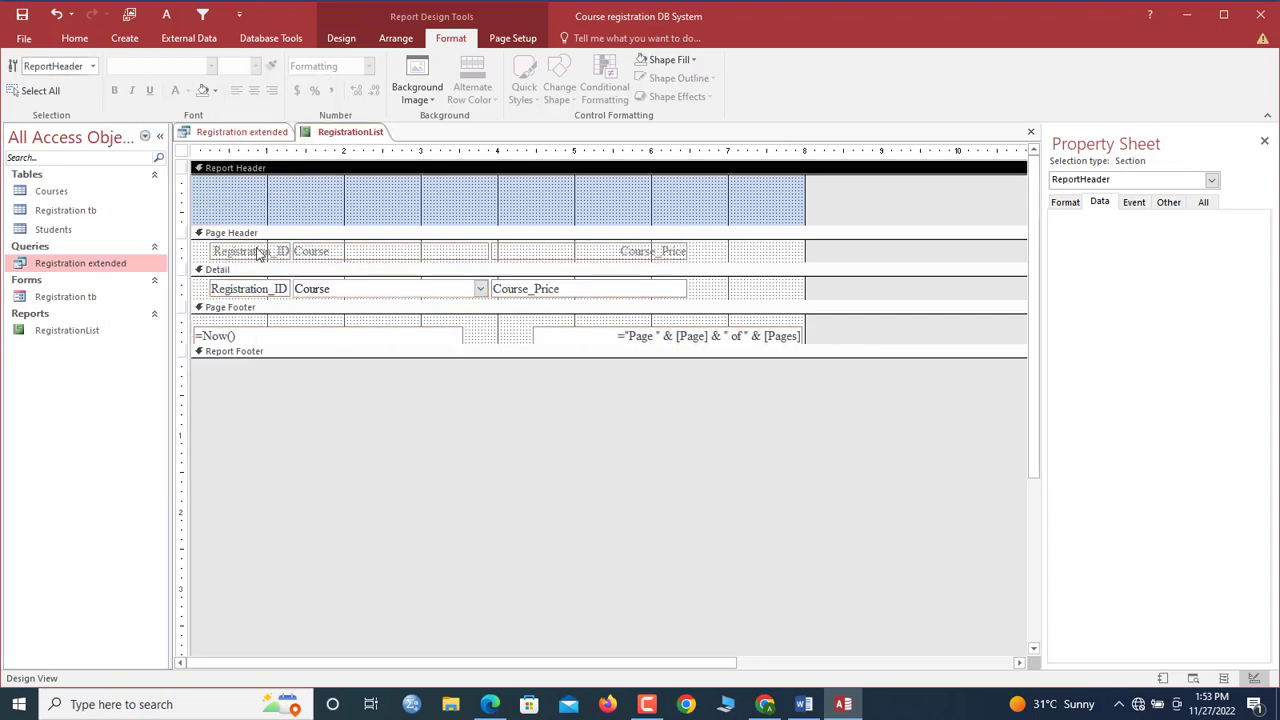
pyautogui.click(257, 251)
pyautogui.click(278, 254)
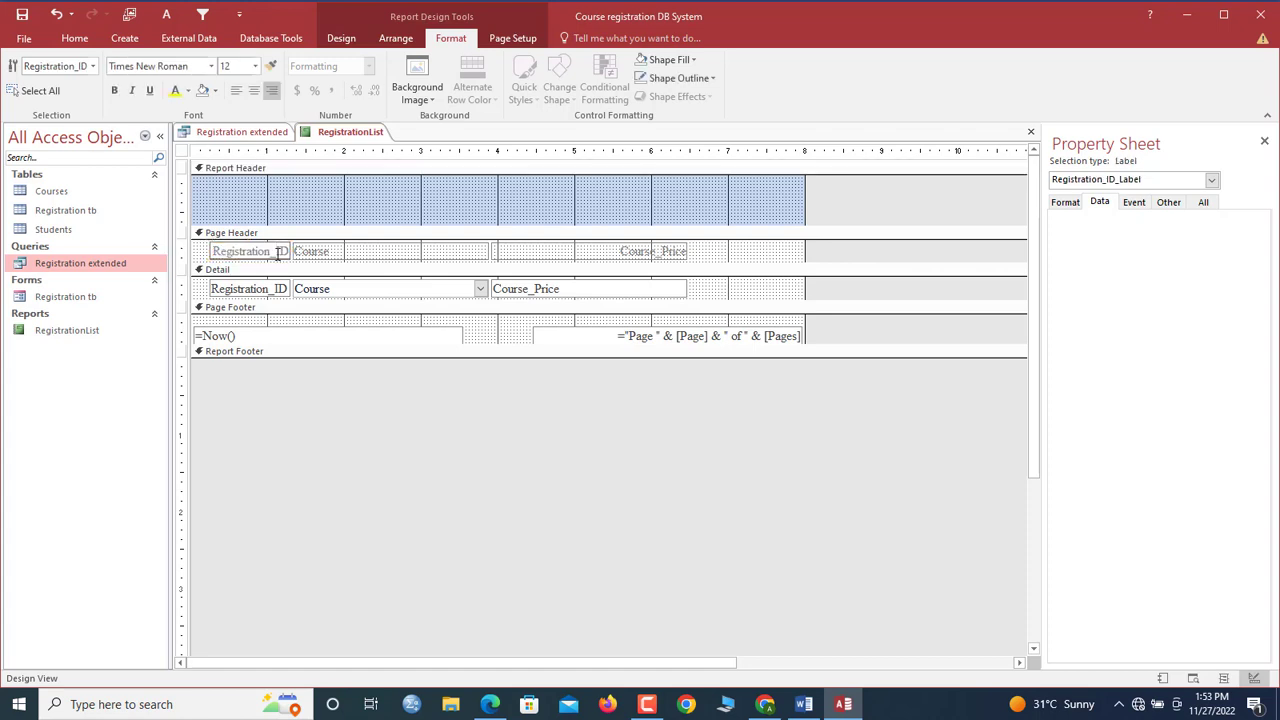
pyautogui.click(189, 249)
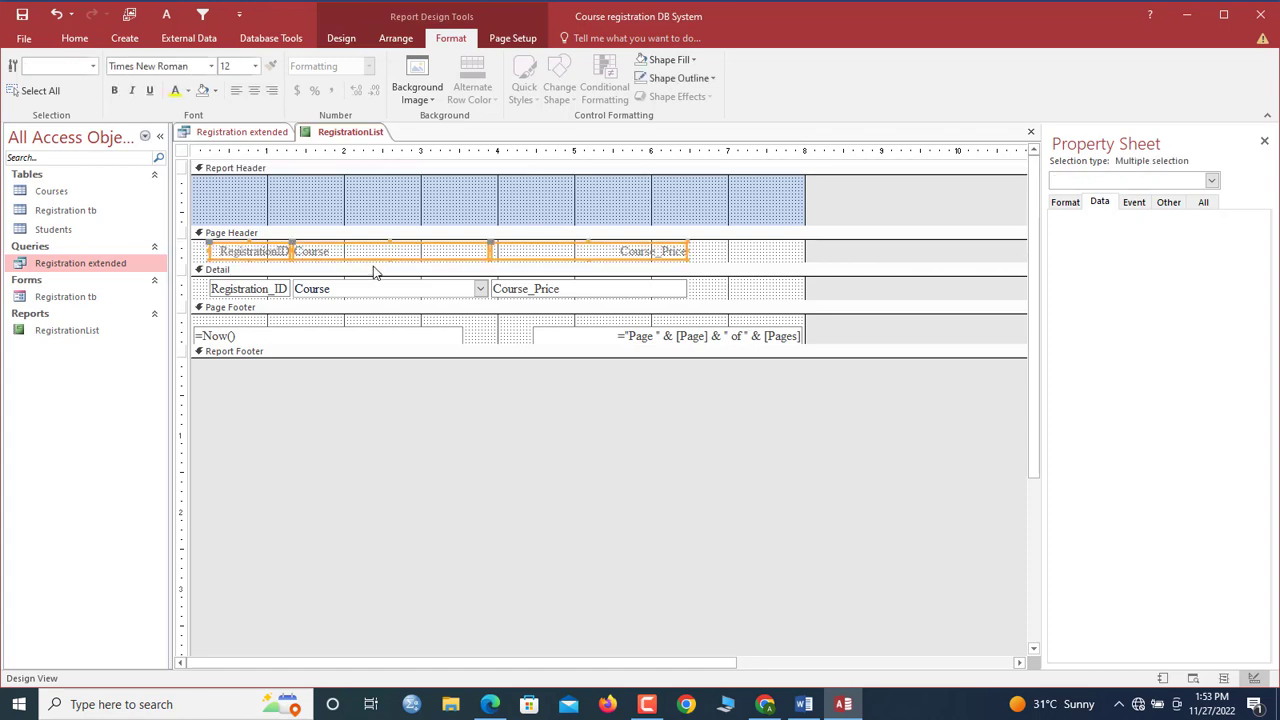
pyautogui.click(673, 336)
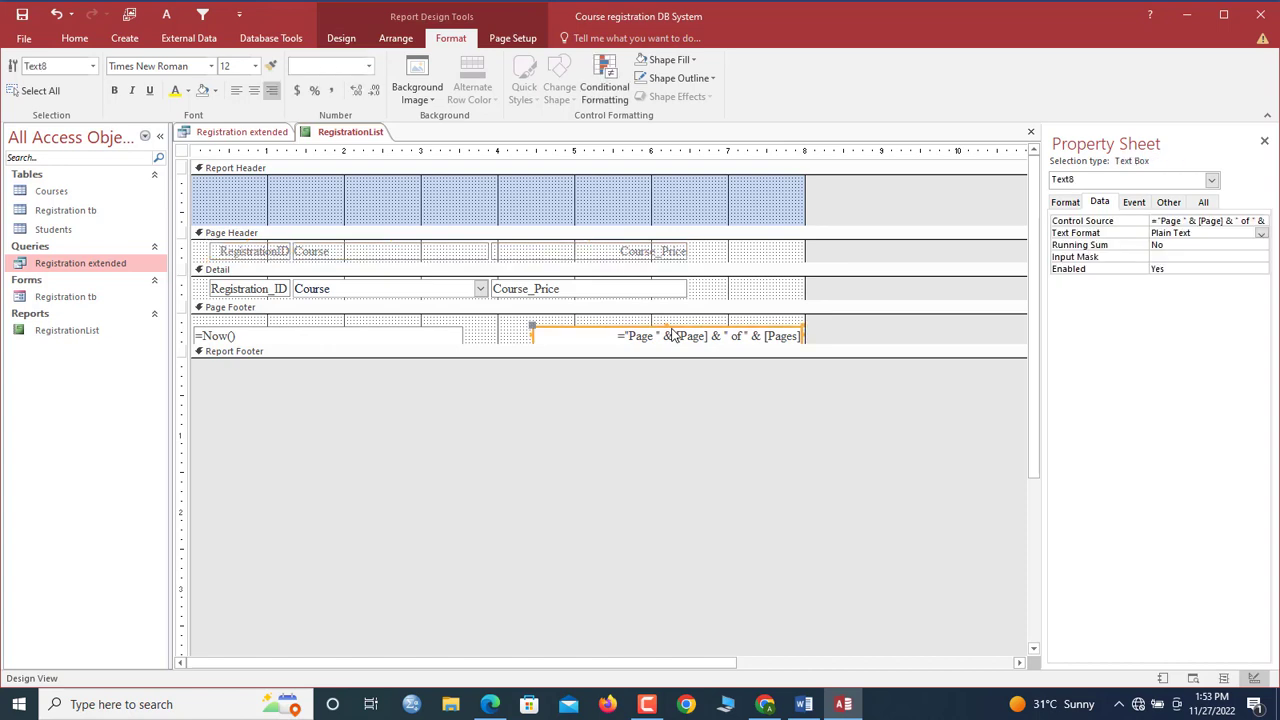
pyautogui.press('Left')
pyautogui.press('Left')
pyautogui.press('Left')
pyautogui.press('Left')
pyautogui.press('Left')
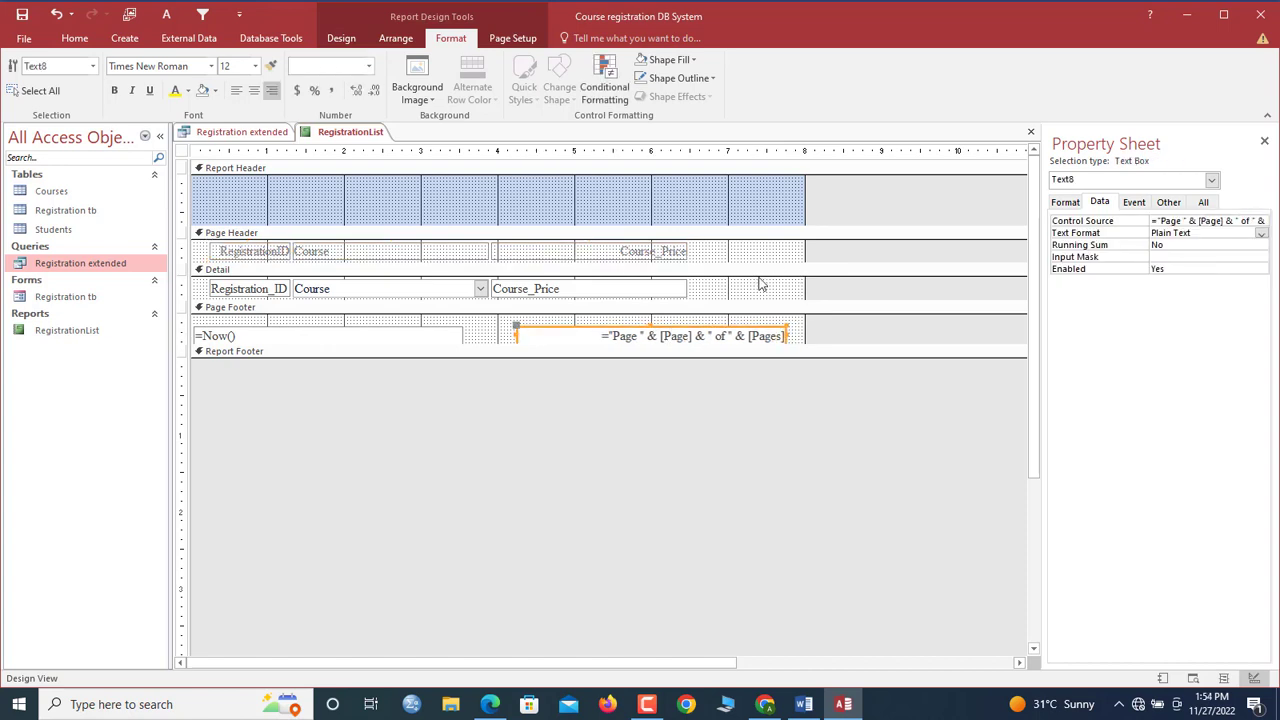
# Step: Remove the Detail fields' outlines, nudge them up, and shorten the Detail section
pyautogui.moveTo(748, 291); pyautogui.dragTo(254, 296)
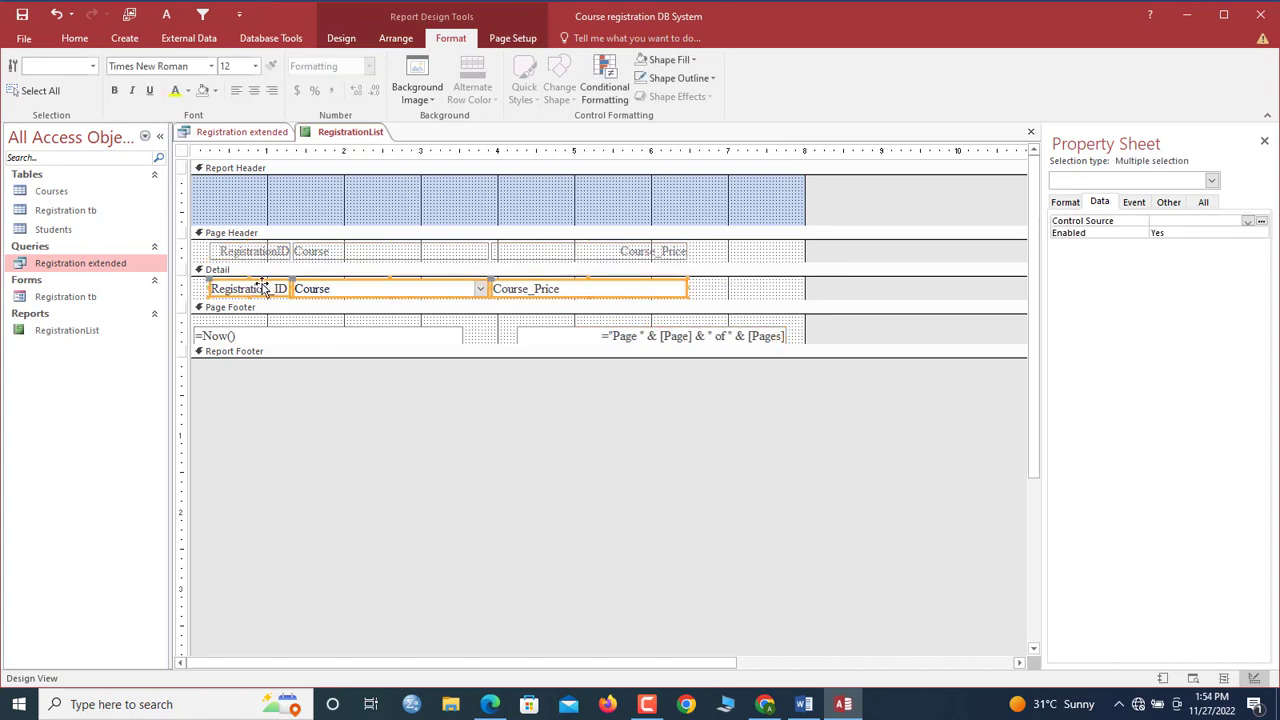
pyautogui.moveTo(390, 293); pyautogui.dragTo(406, 300)
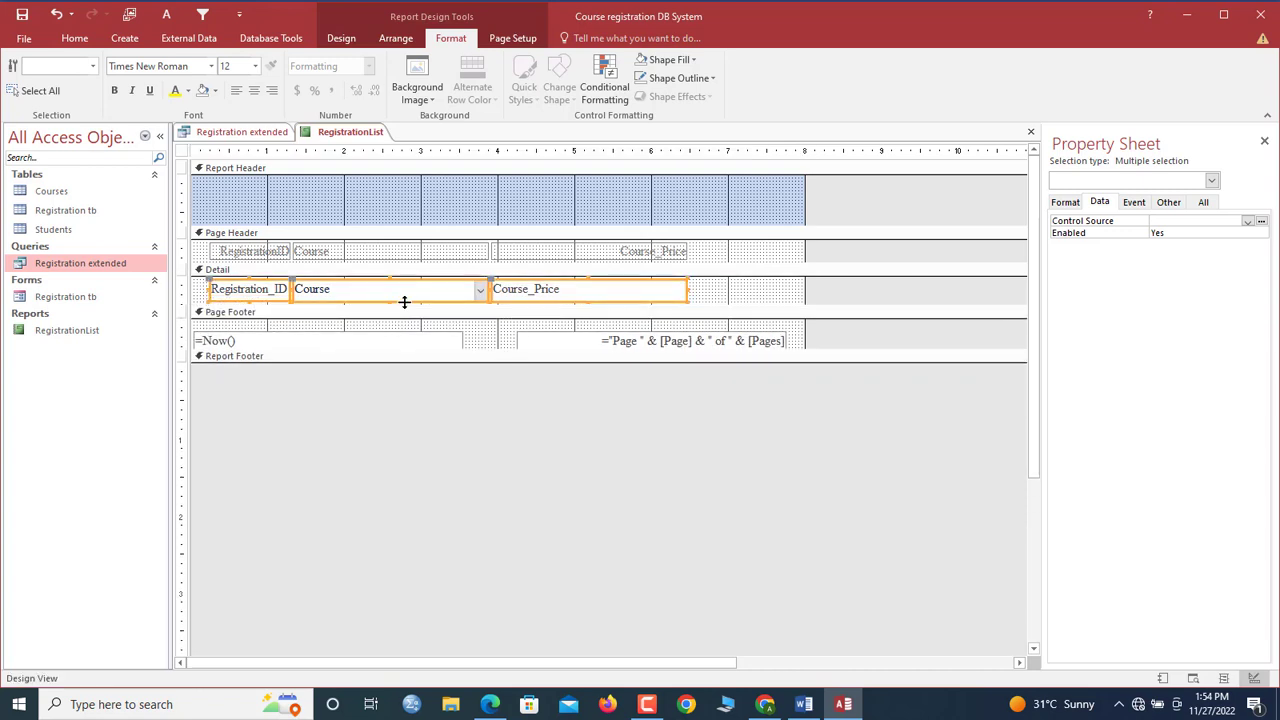
pyautogui.click(679, 78)
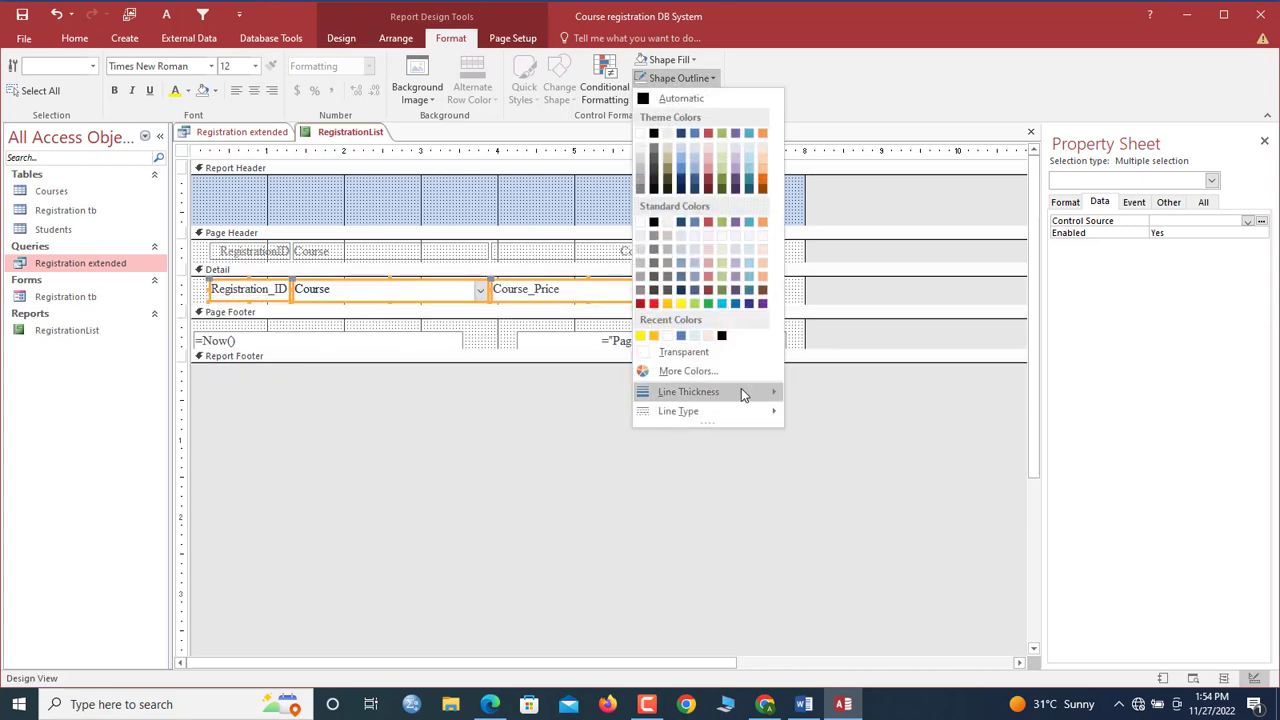
pyautogui.click(718, 352)
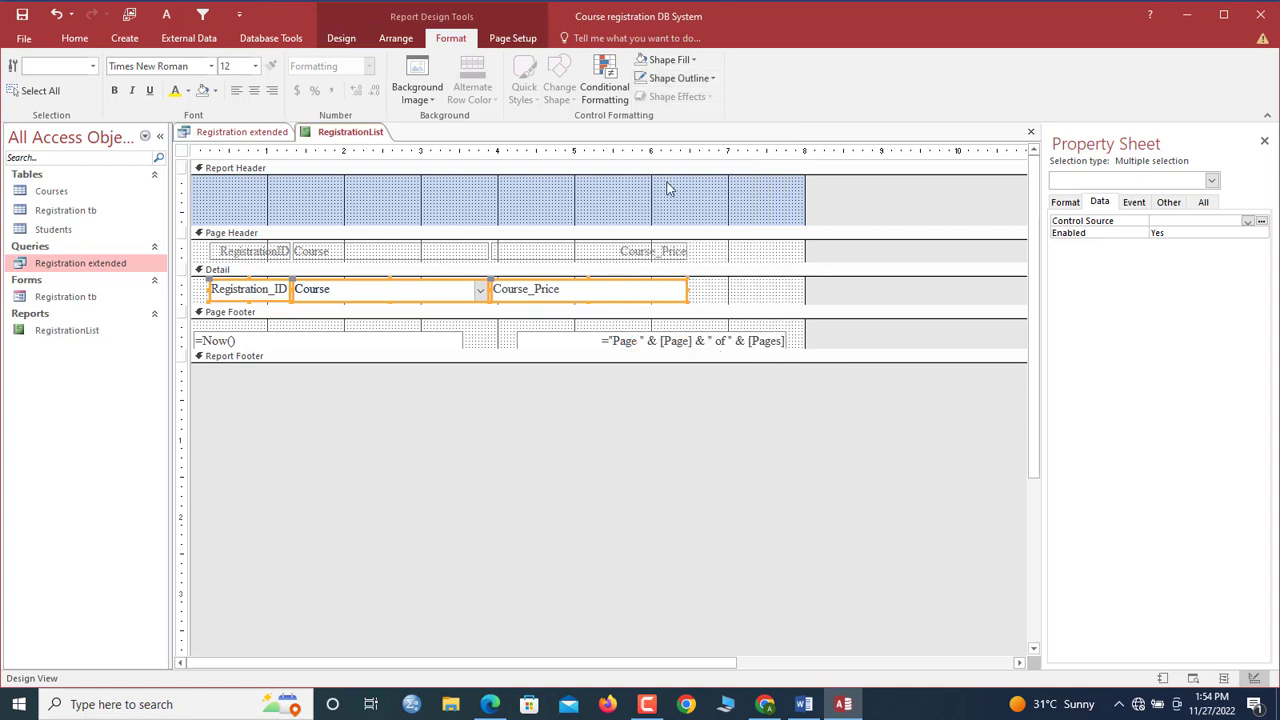
pyautogui.press('Up')
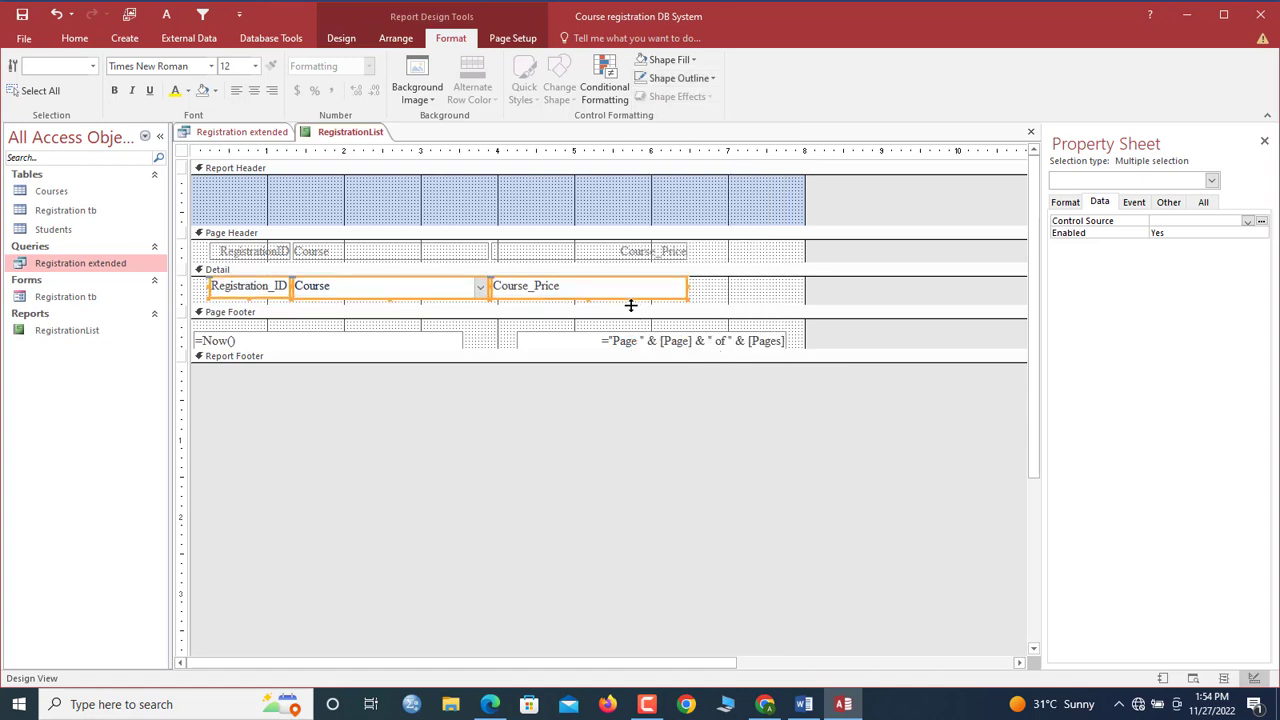
pyautogui.moveTo(630, 305); pyautogui.dragTo(629, 297)
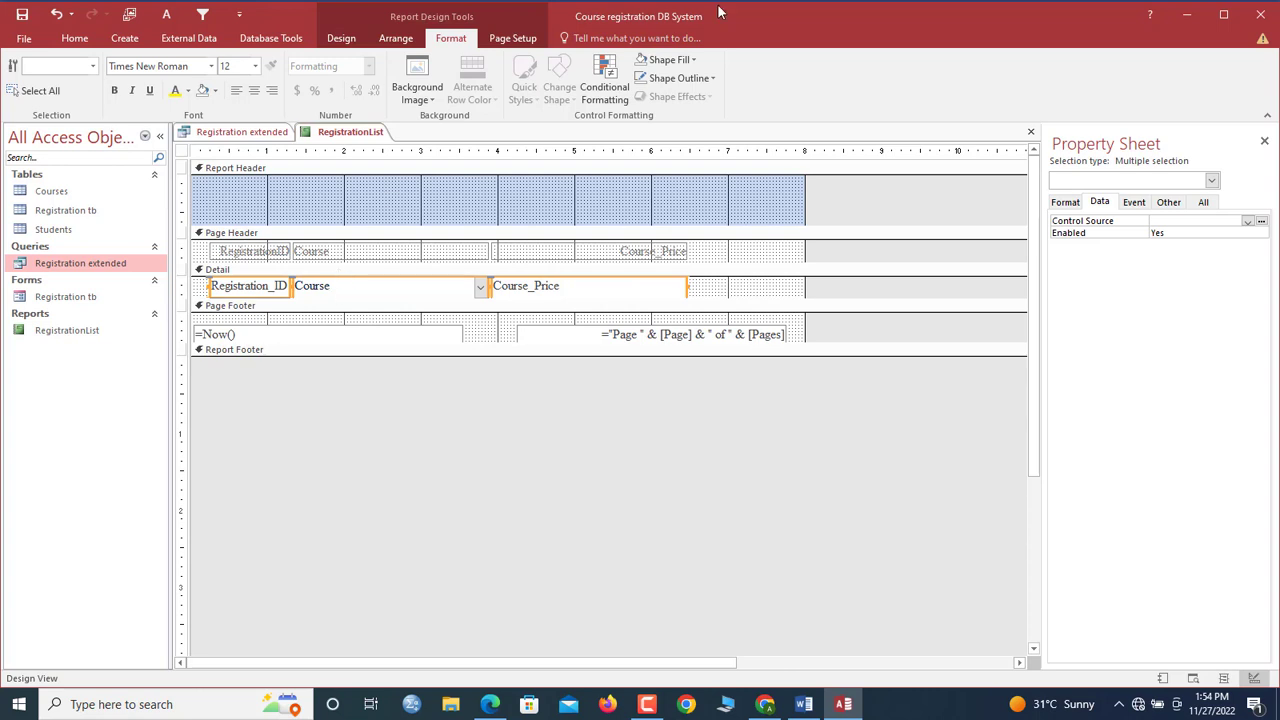
# Step: Give the Detail fields a transparent fill and select the report's controls
pyautogui.click(668, 59)
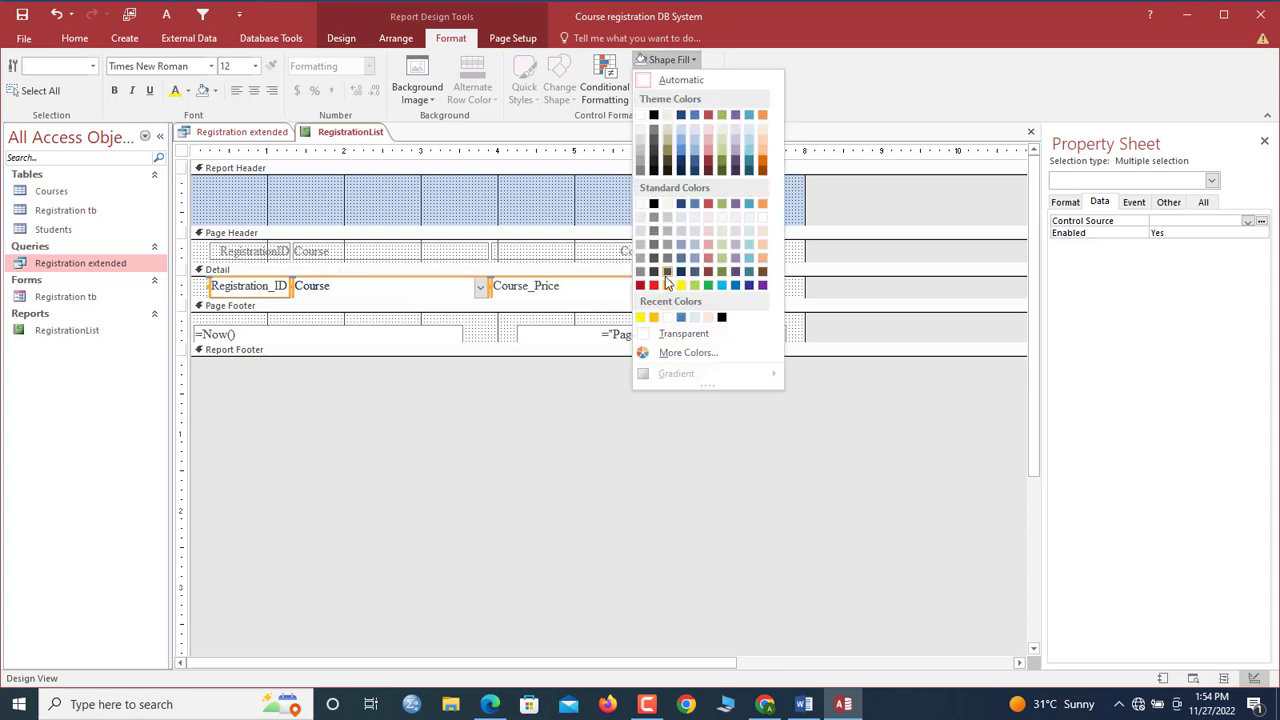
pyautogui.click(683, 334)
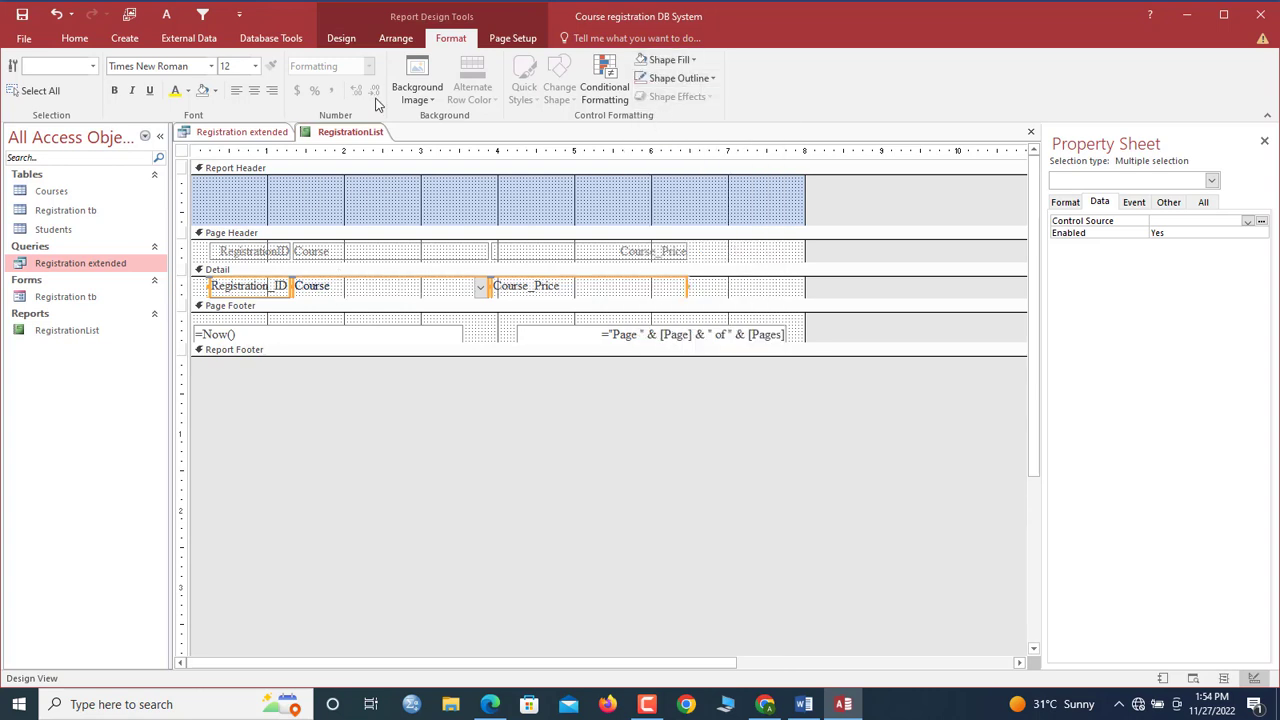
pyautogui.click(190, 251)
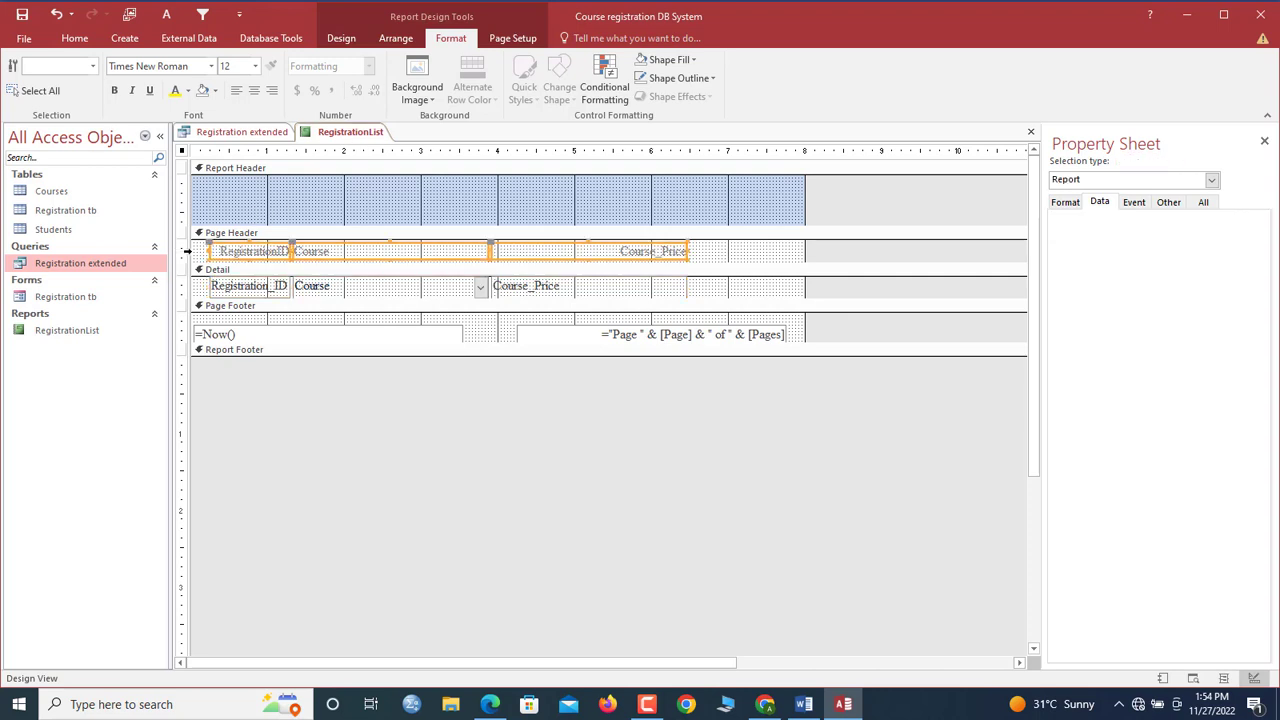
pyautogui.hotkey('ctrl', 'a')
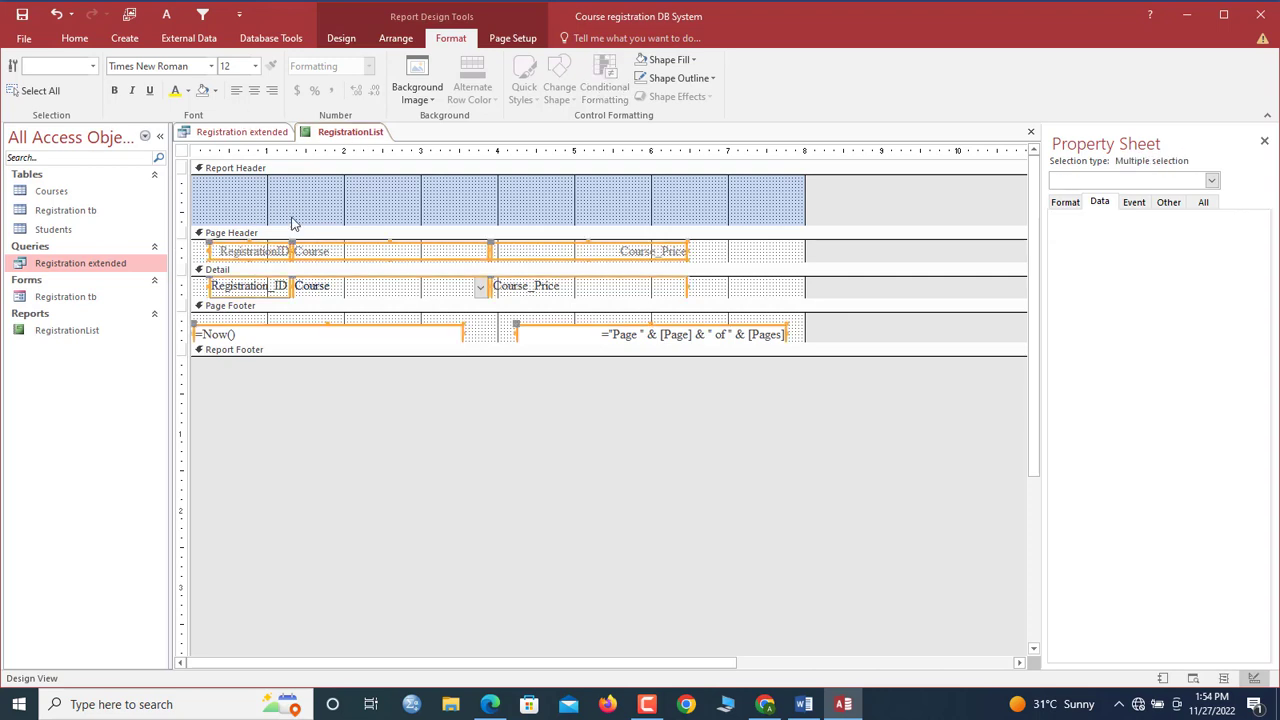
# Step: Make the Page Header column headings black and bold
pyautogui.click(188, 91)
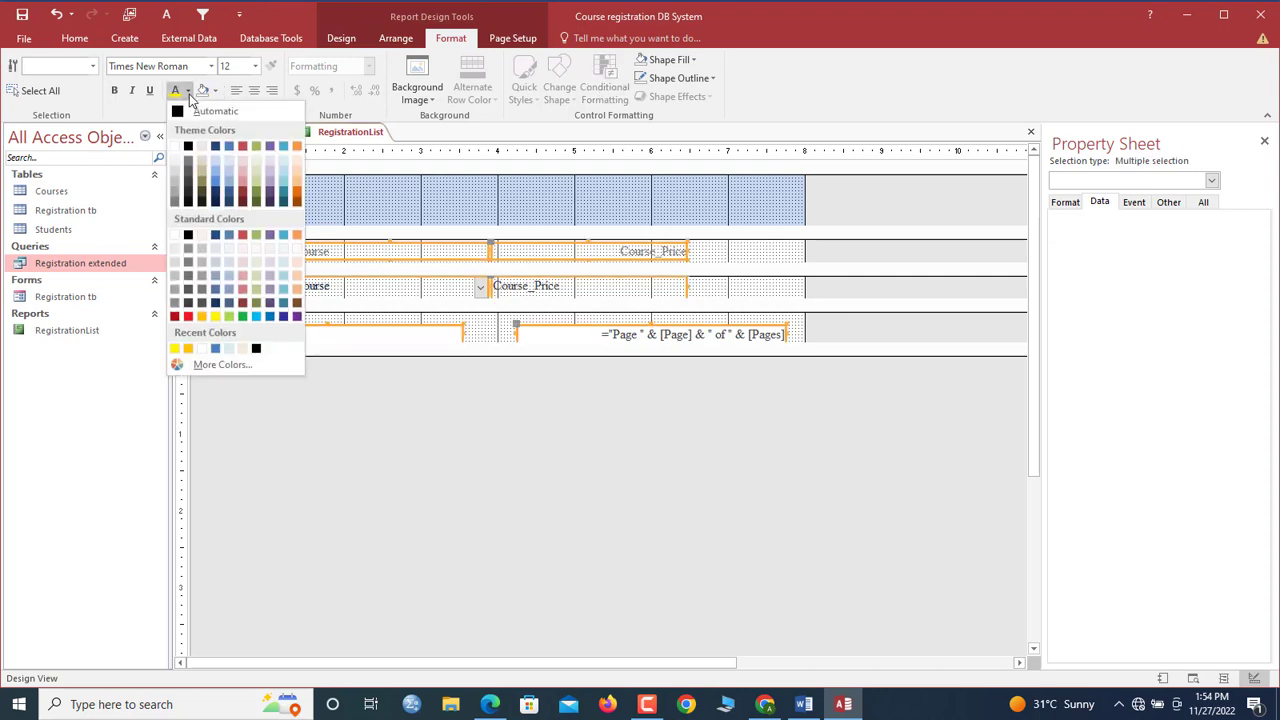
pyautogui.click(188, 146)
pyautogui.click(253, 200)
pyautogui.click(184, 251)
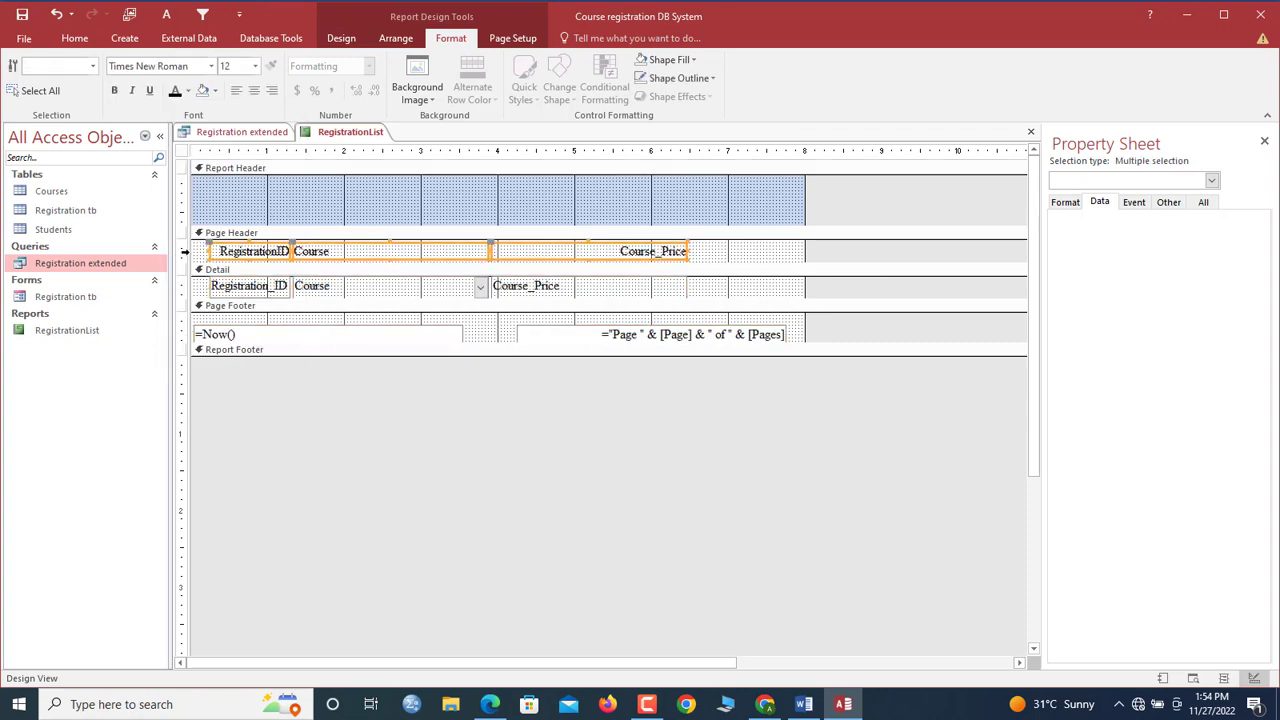
pyautogui.hotkey('ctrl', 'b')
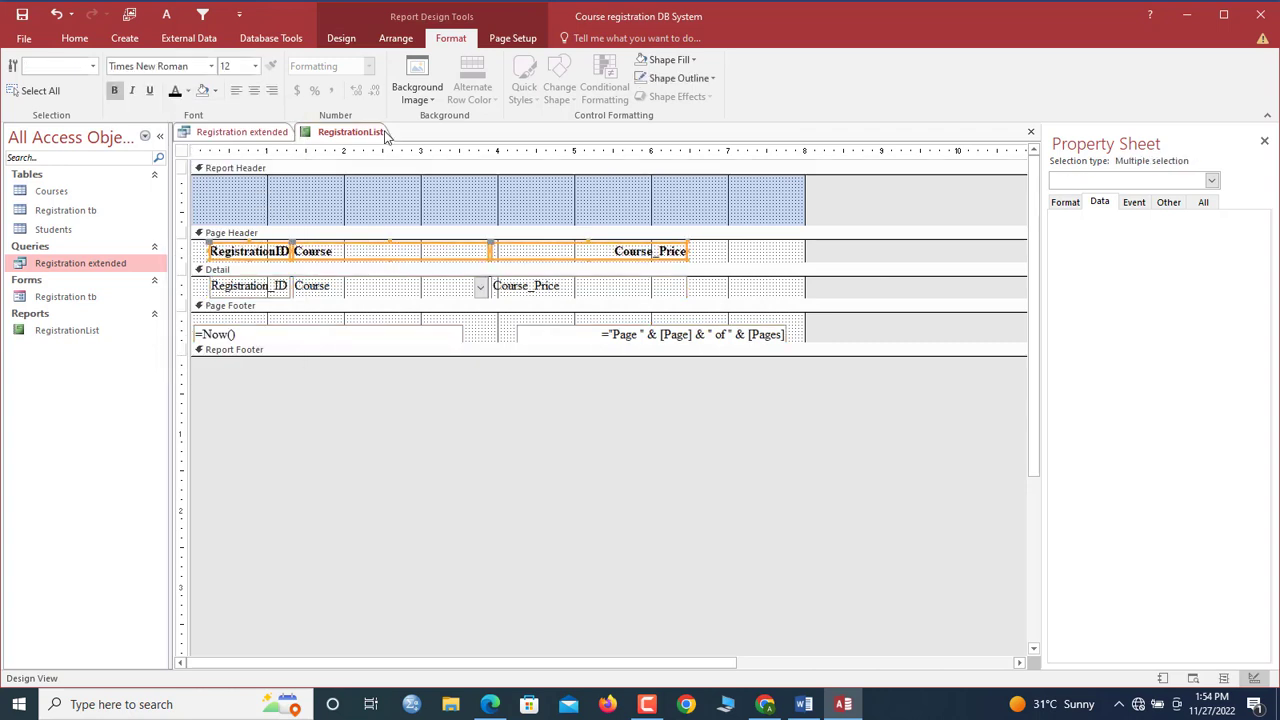
# Step: Shift the Course_Price heading and field slightly left
pyautogui.click(361, 279)
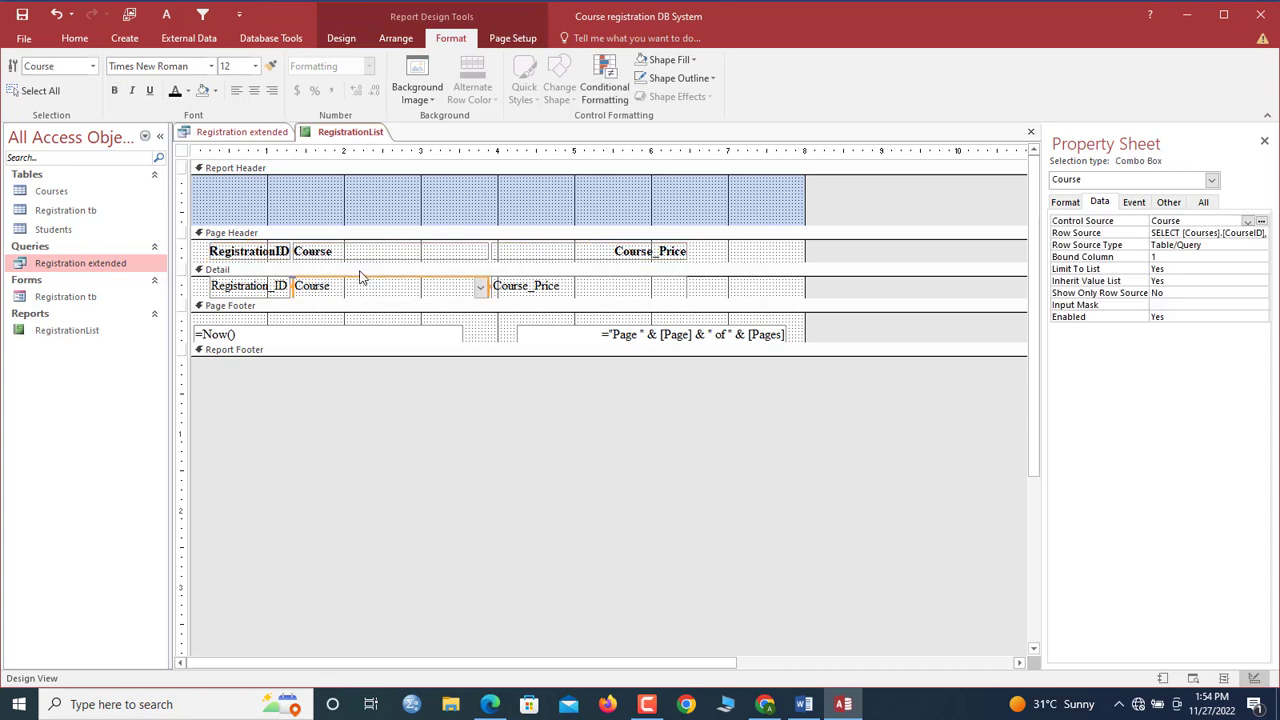
pyautogui.keyDown('shift'); pyautogui.click(349, 253); pyautogui.keyUp('shift')
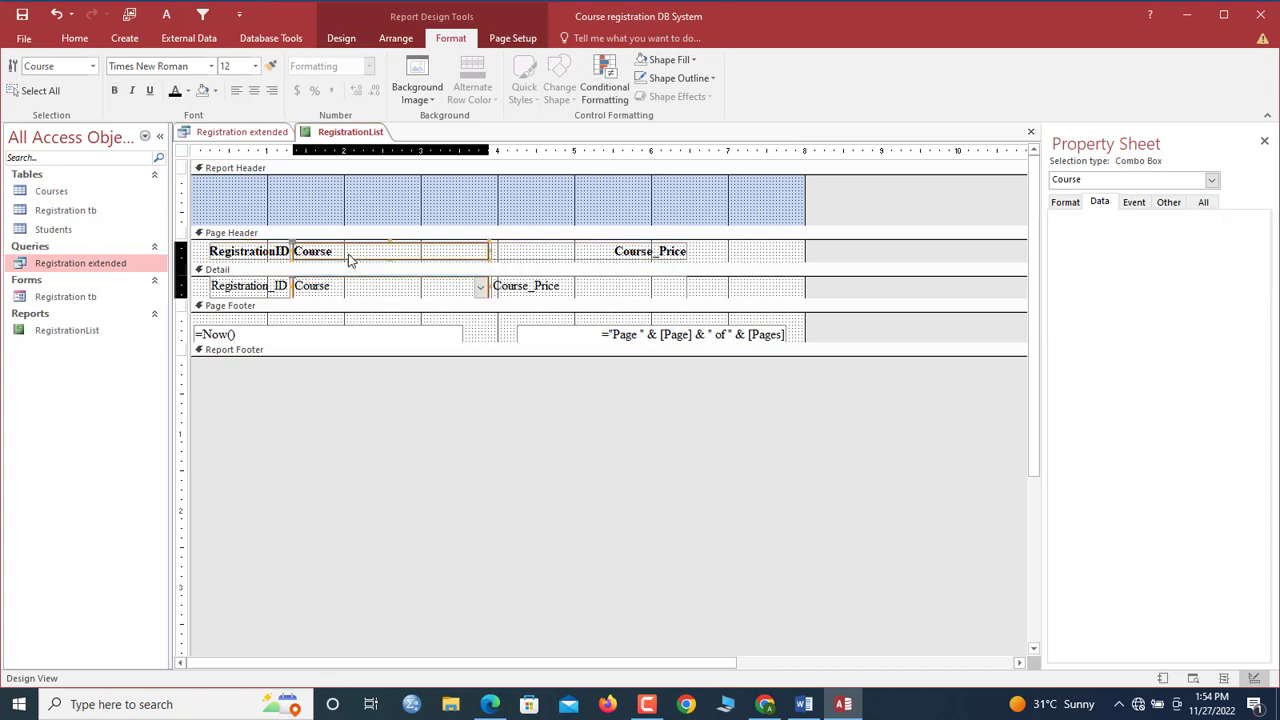
pyautogui.click(549, 250)
pyautogui.keyDown('shift'); pyautogui.click(558, 287); pyautogui.keyUp('shift')
pyautogui.moveTo(558, 287); pyautogui.dragTo(555, 287)
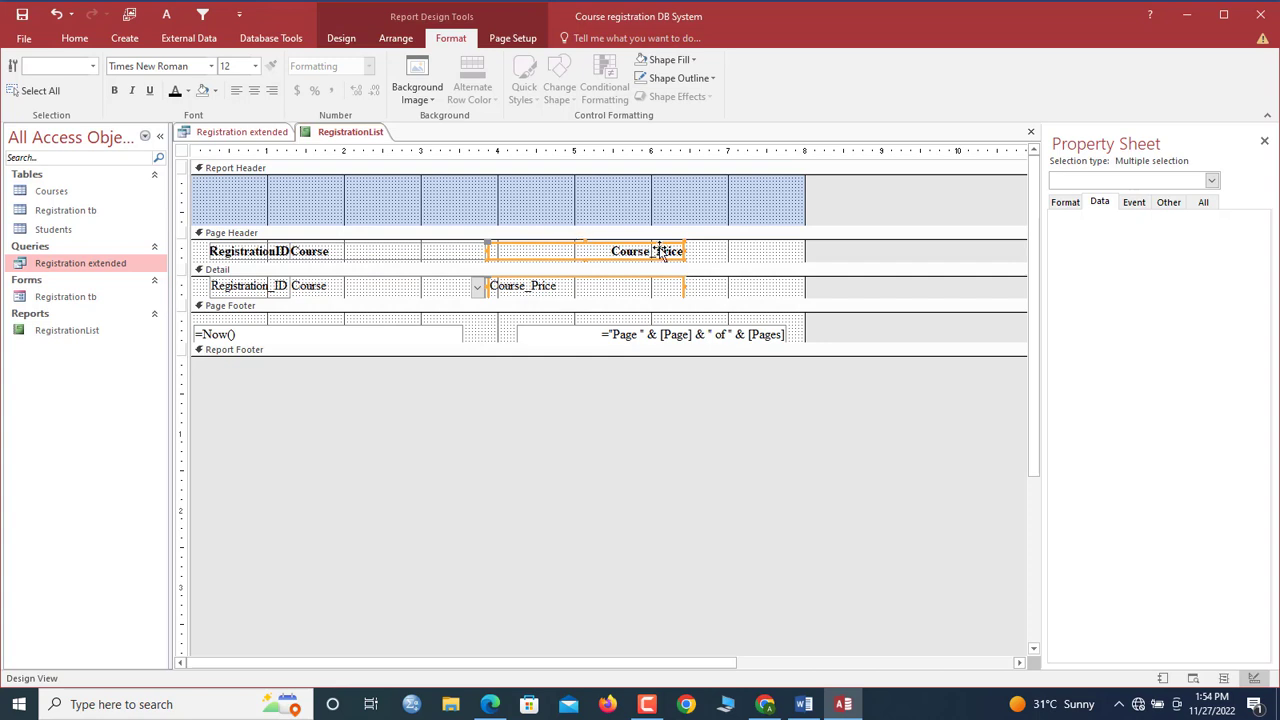
# Step: Shrink the Page Header section and preview the report in Report View
pyautogui.click(181, 248)
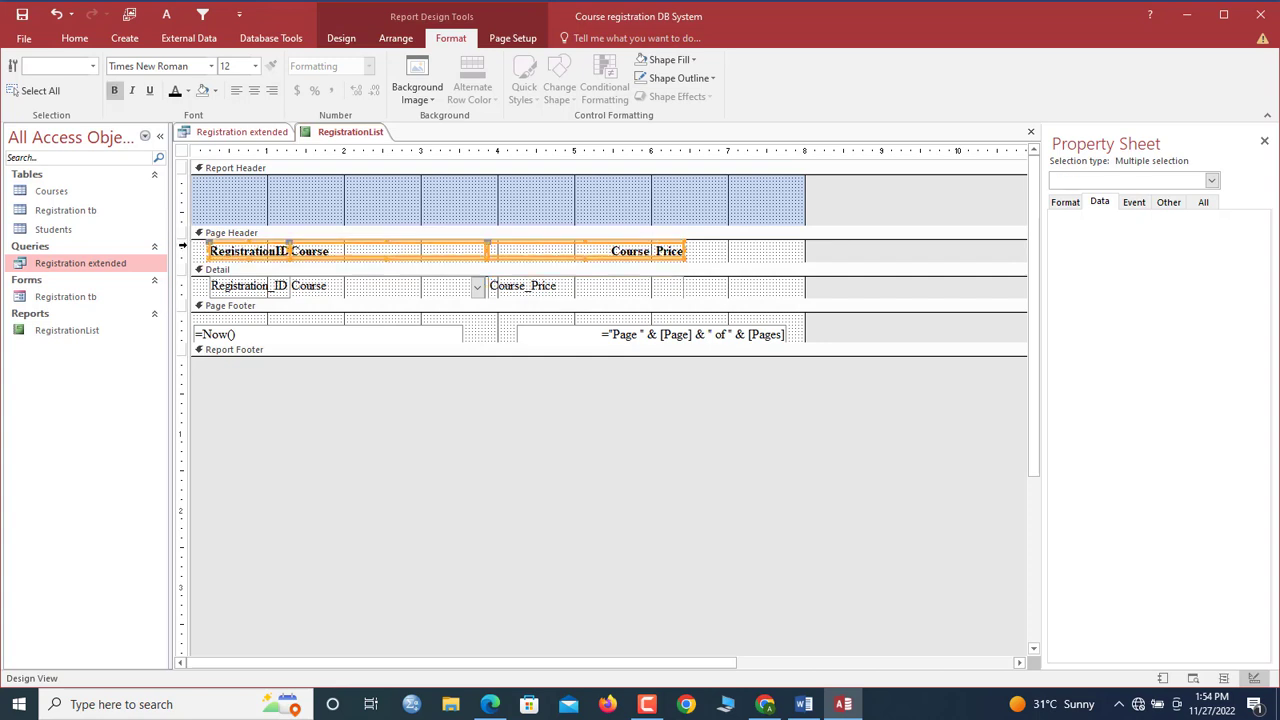
pyautogui.moveTo(203, 263); pyautogui.dragTo(203, 259)
pyautogui.click(206, 260)
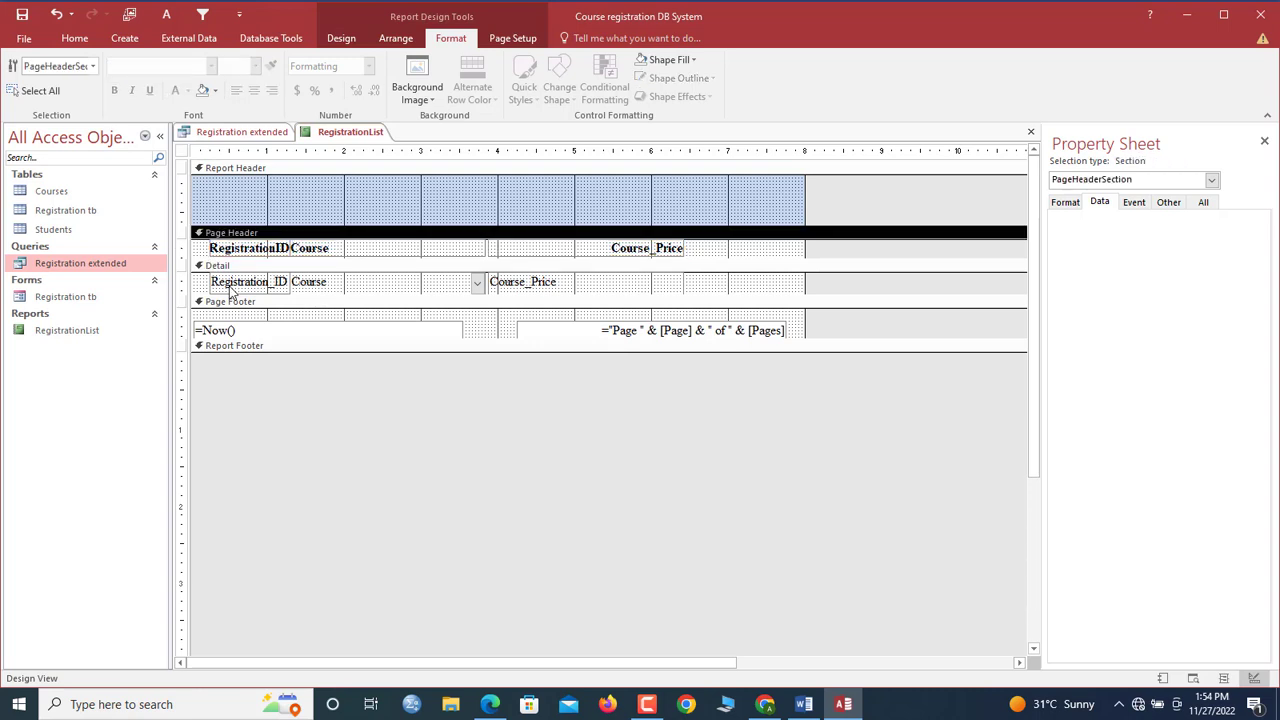
pyautogui.rightClick(350, 132)
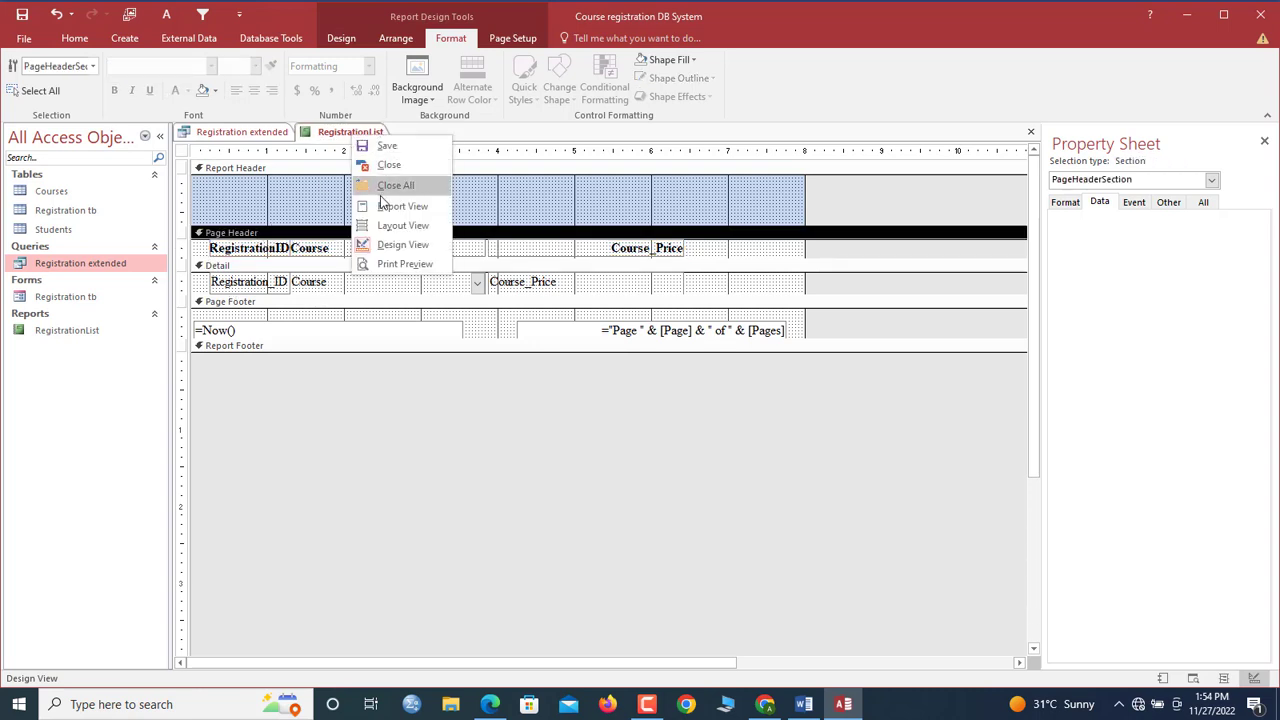
pyautogui.click(385, 206)
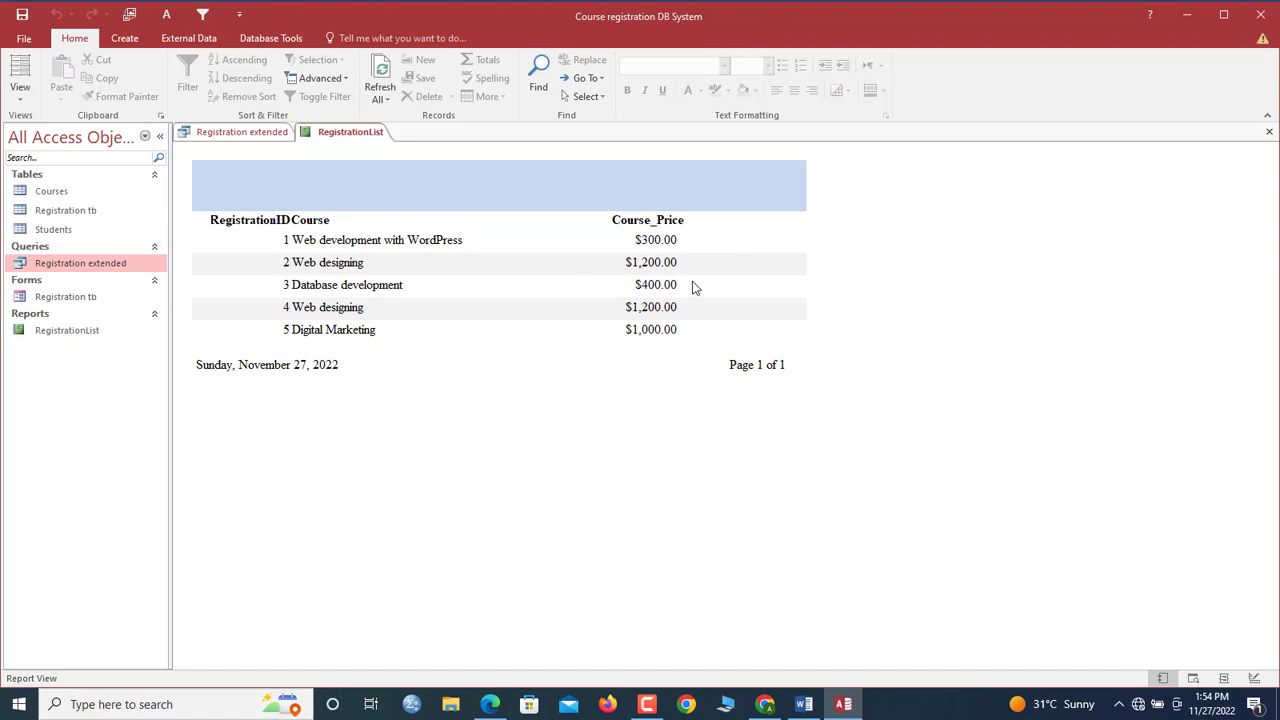
# Step: Back in Design View, rename the RegistrationID heading to 'ID' and centre it
pyautogui.rightClick(540, 158)
pyautogui.click(565, 200)
pyautogui.click(262, 248)
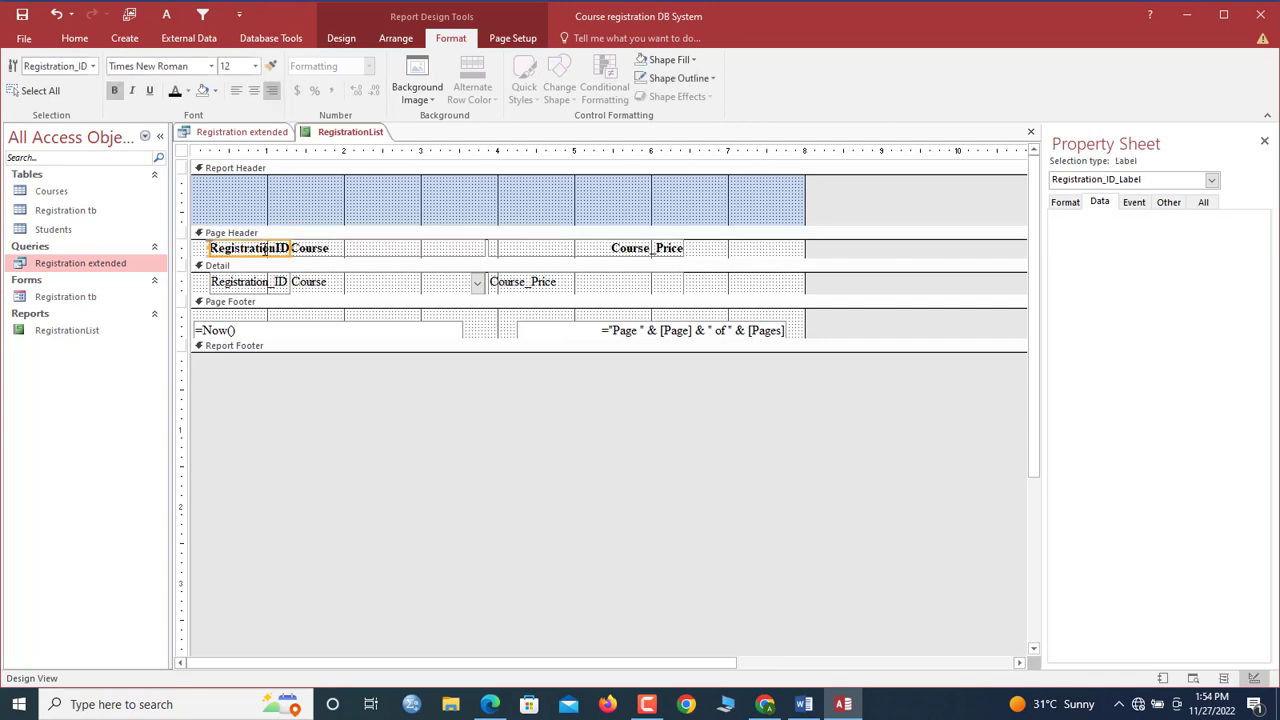
pyautogui.doubleClick(265, 249)
pyautogui.press('BackSpace')
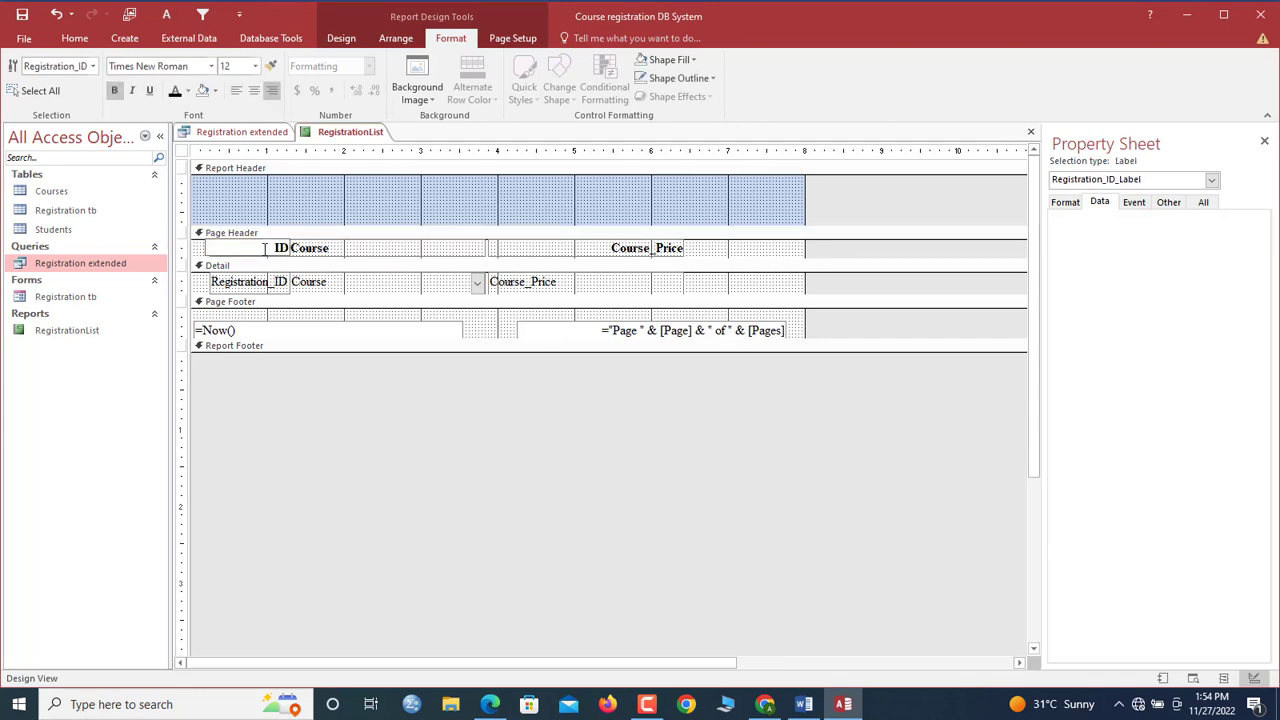
pyautogui.write('ID')
pyautogui.click(337, 251)
pyautogui.click(269, 249)
pyautogui.hotkey('ctrl', 'e')
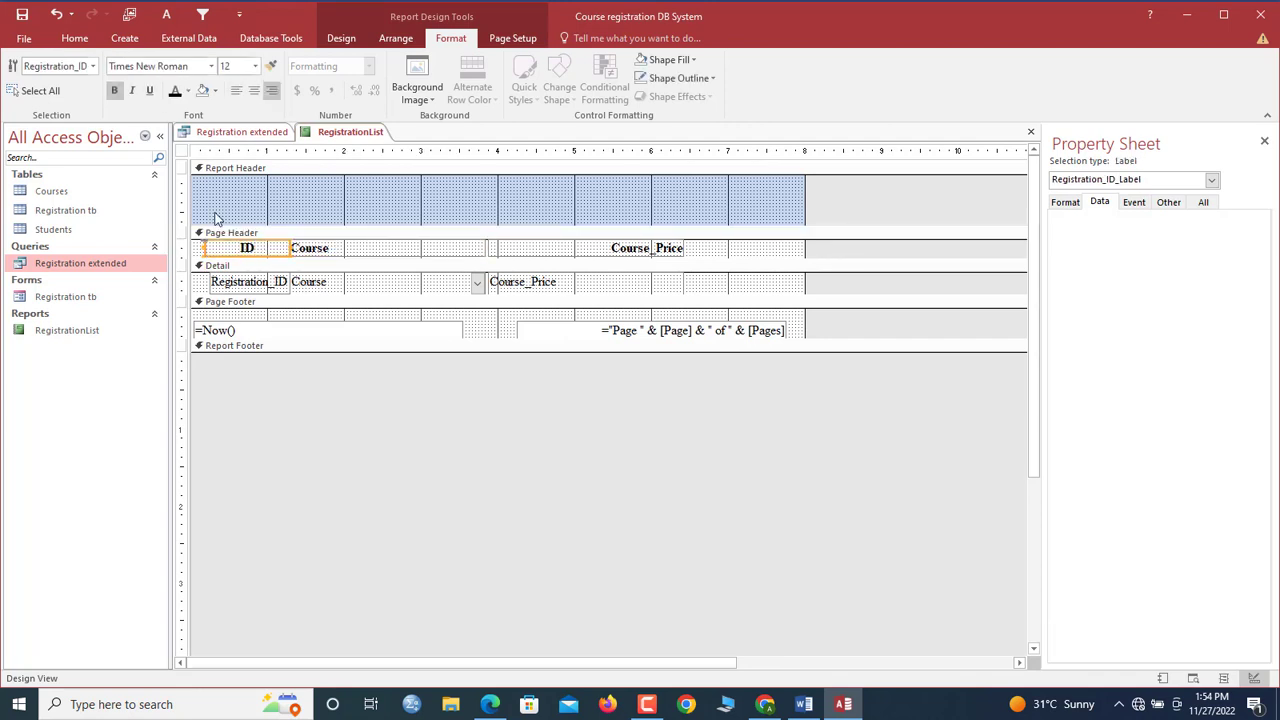
pyautogui.click(640, 283)
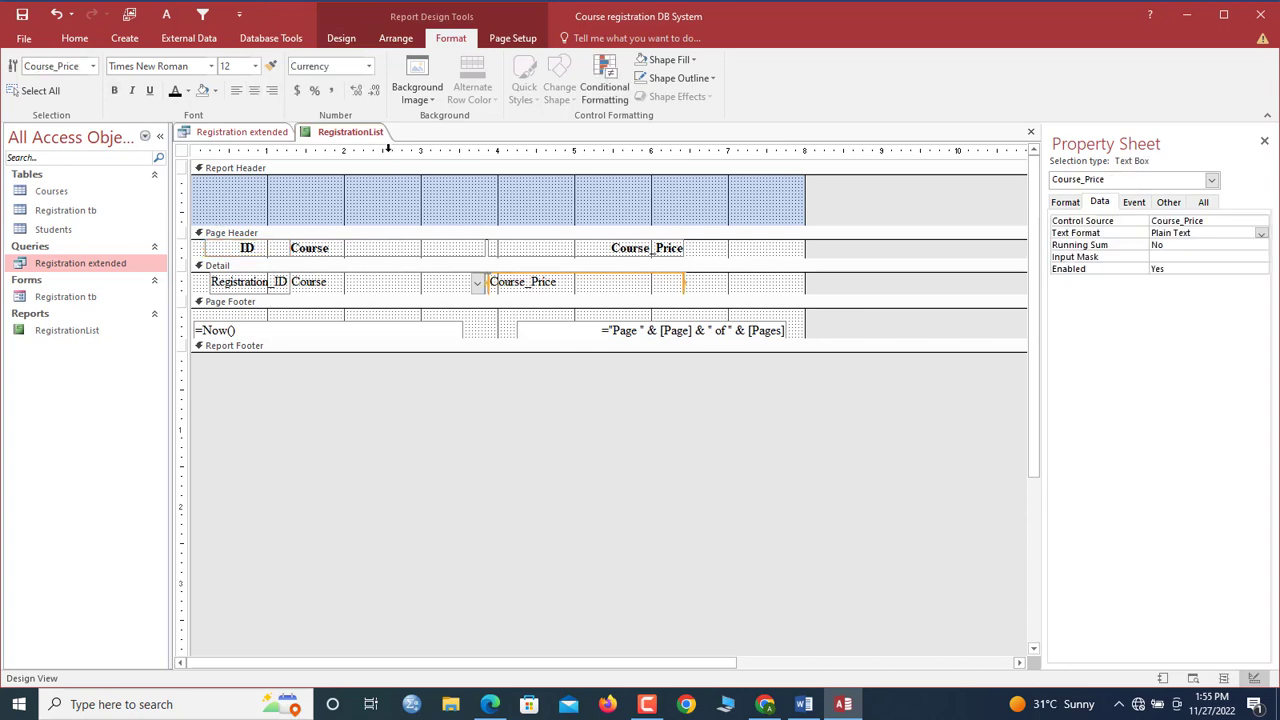
# Step: Add a bold sum of Course_Price to the Report Footer
pyautogui.click(341, 38)
pyautogui.click(208, 67)
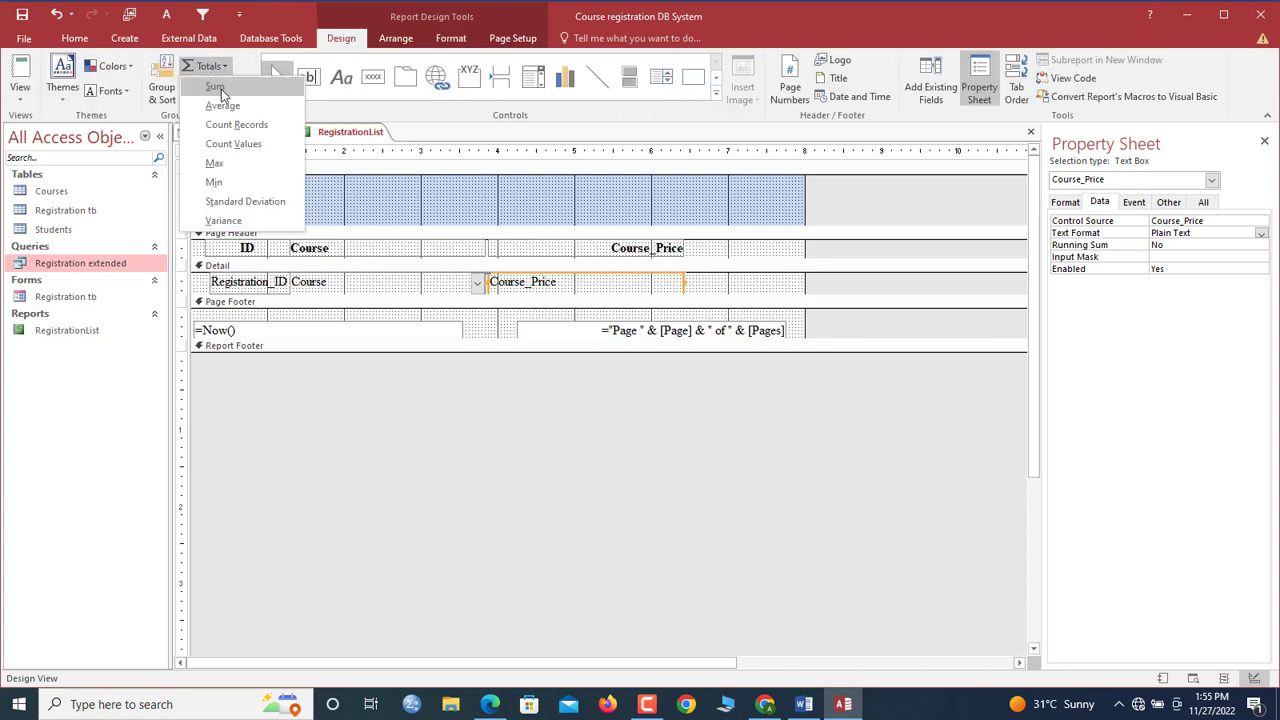
pyautogui.click(215, 87)
pyautogui.click(513, 362)
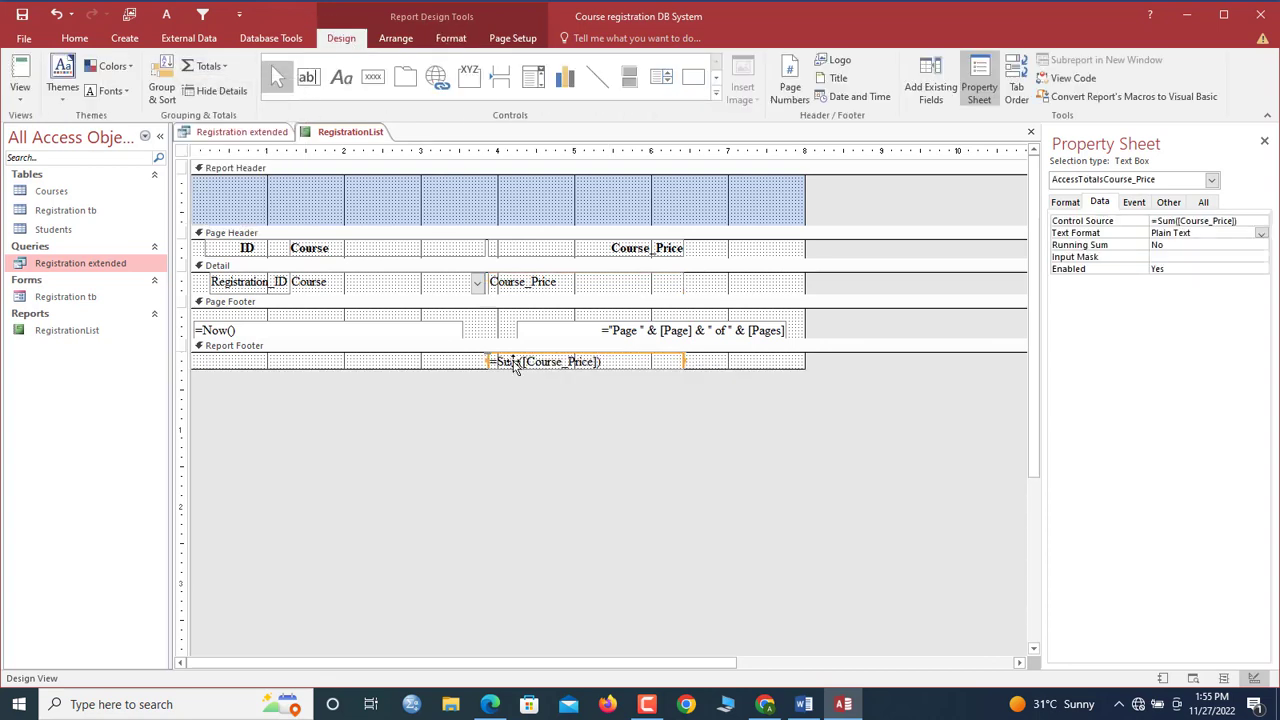
pyautogui.hotkey('ctrl', 'b')
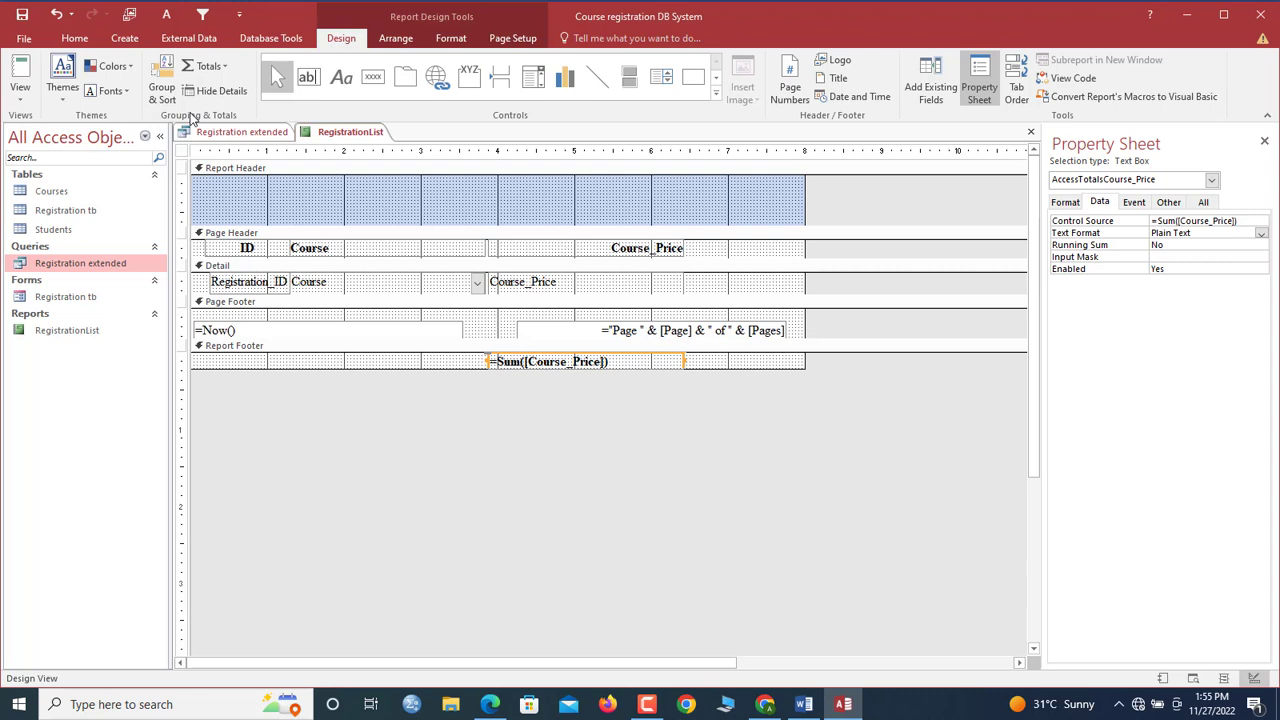
# Step: Place a 'Total cost:' label beside the sum and view the report in Report View
pyautogui.click(344, 79)
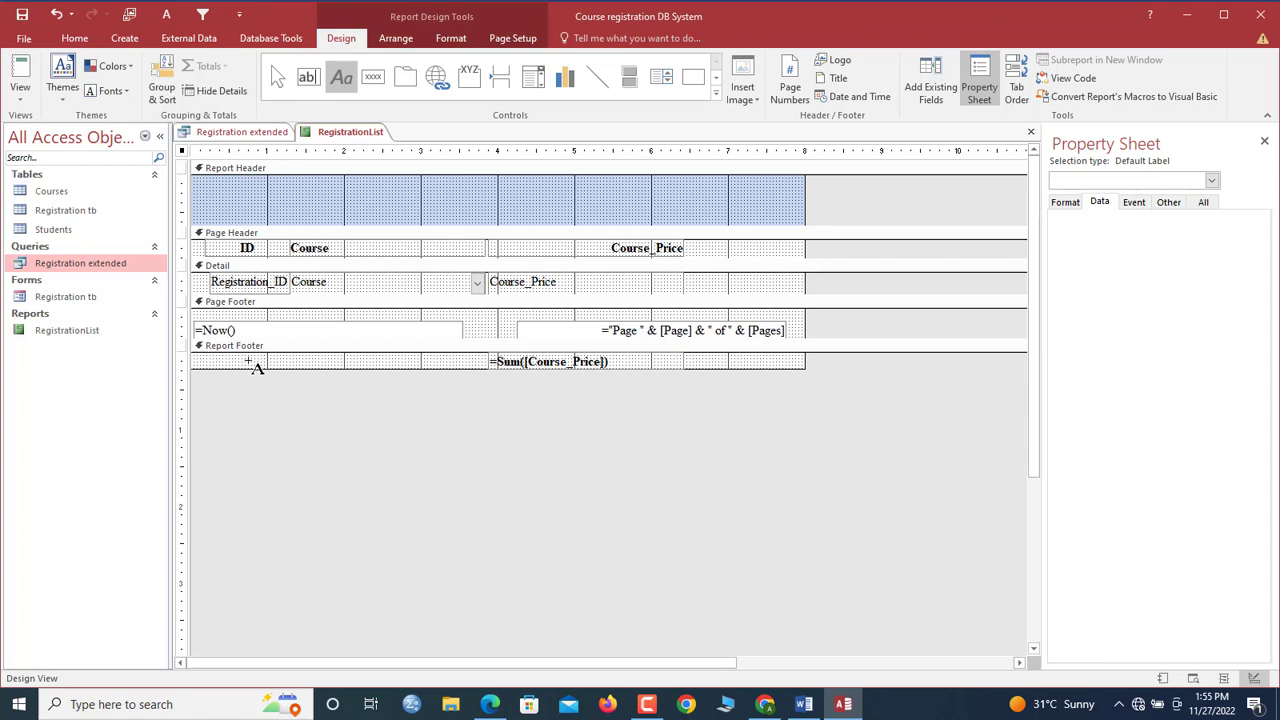
pyautogui.moveTo(230, 355); pyautogui.dragTo(353, 370)
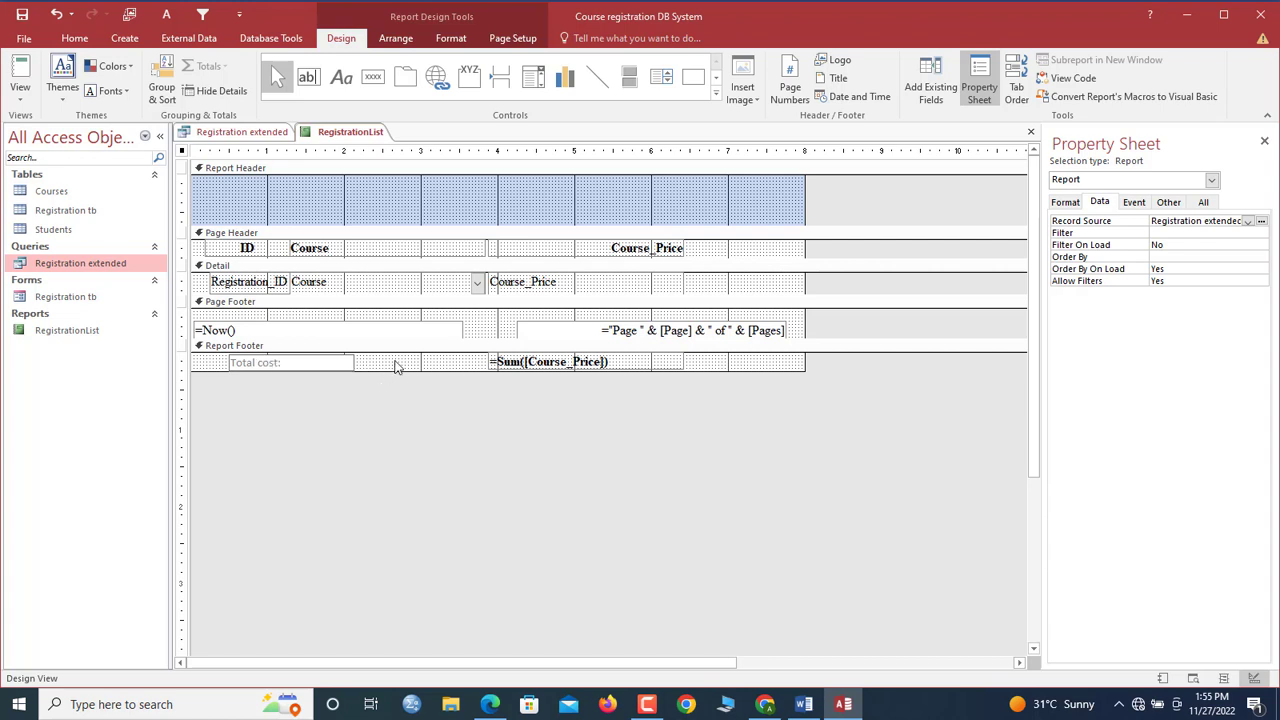
pyautogui.click(395, 366)
pyautogui.click(506, 362)
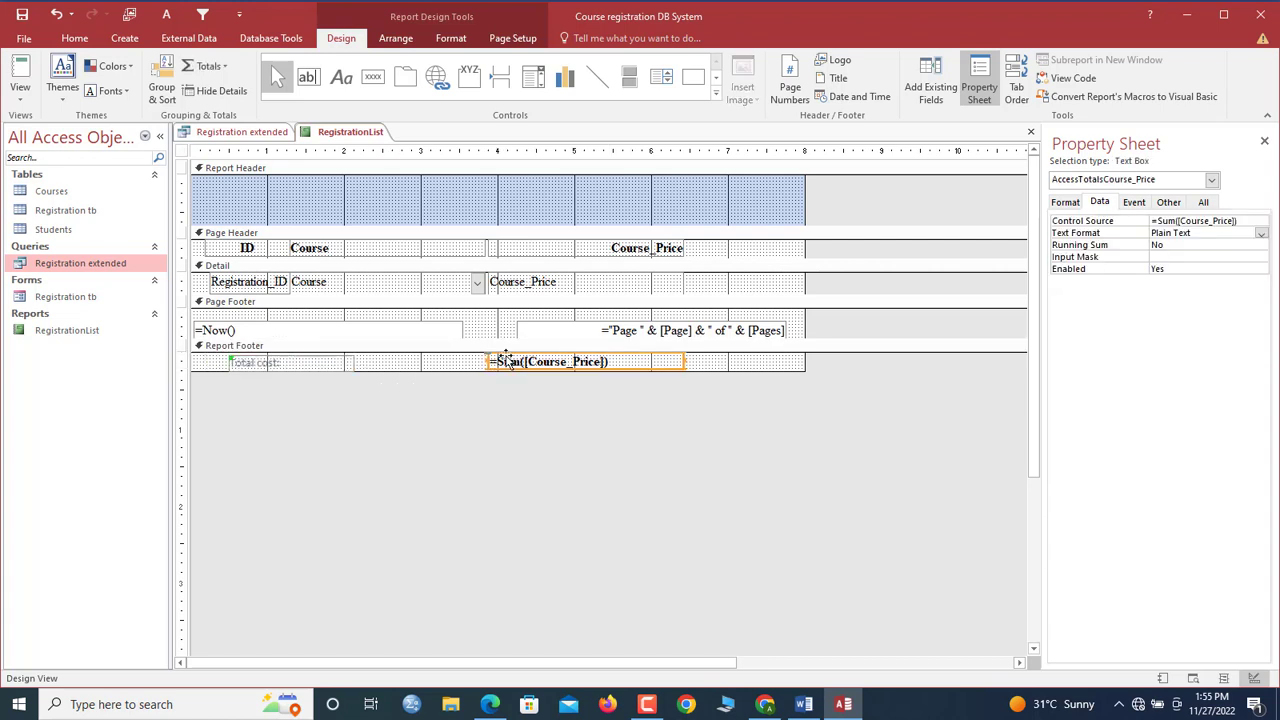
pyautogui.click(450, 39)
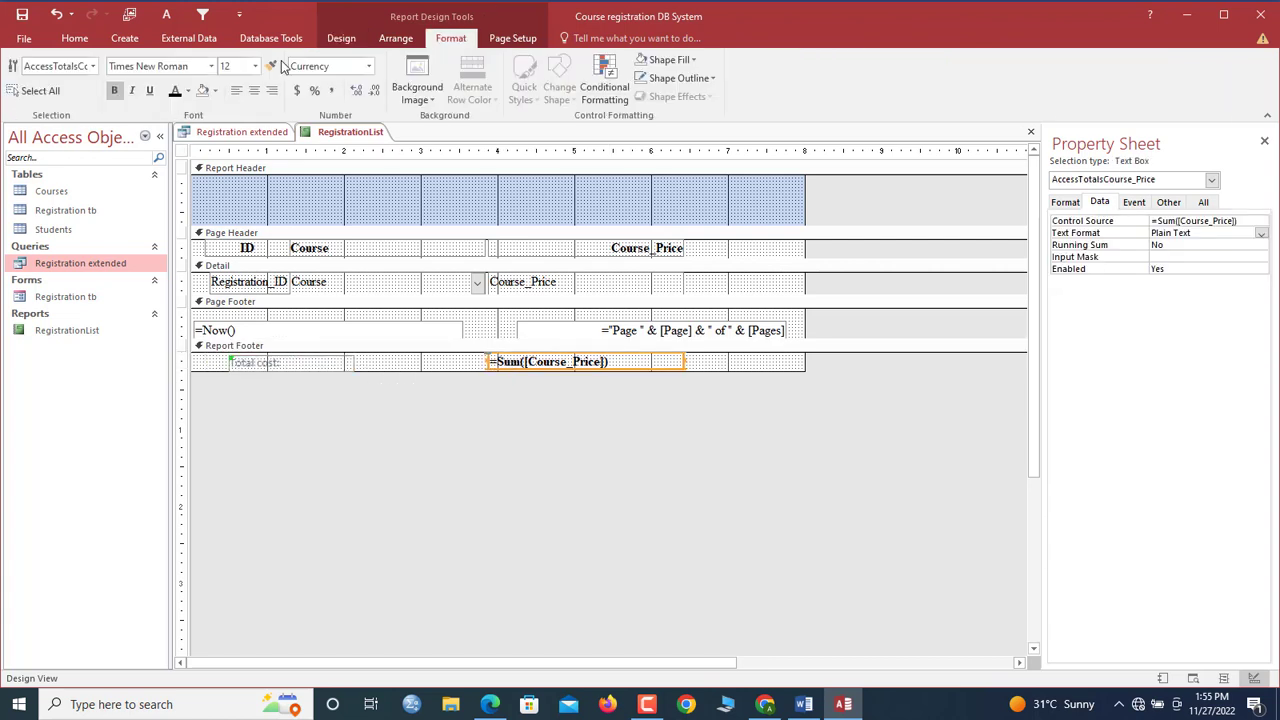
pyautogui.click(283, 365)
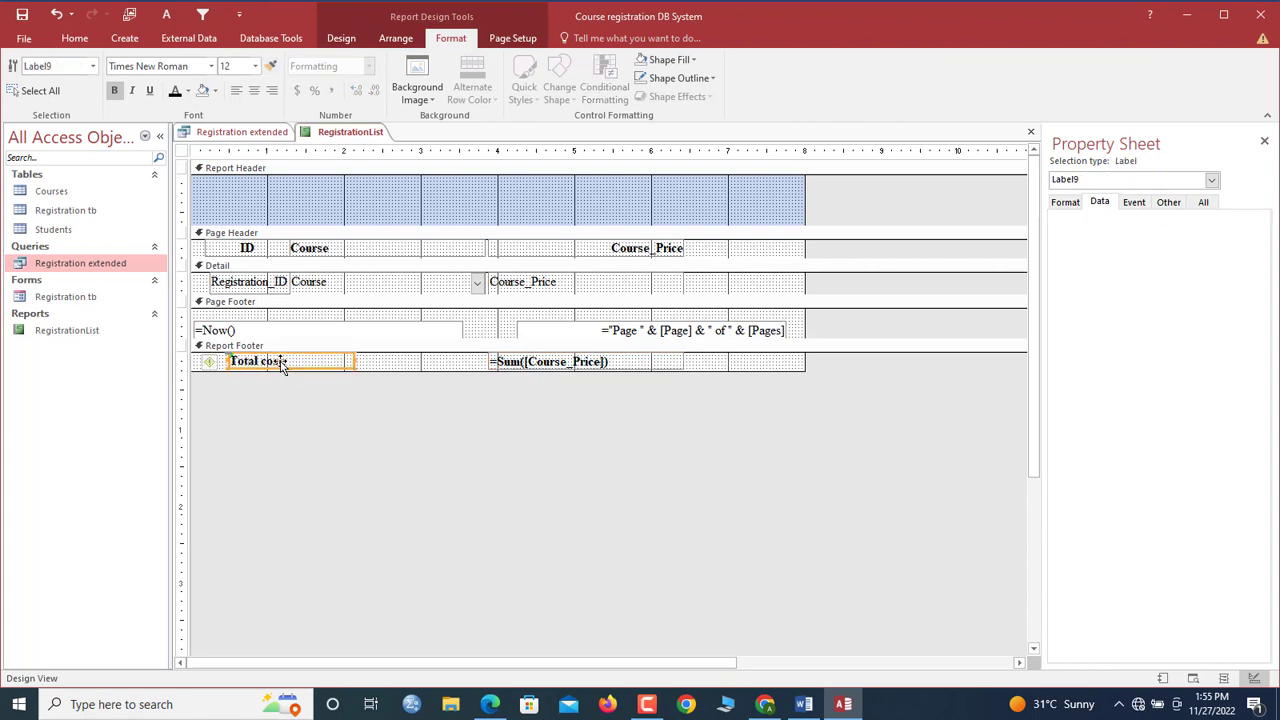
pyautogui.click(278, 362)
pyautogui.click(357, 356)
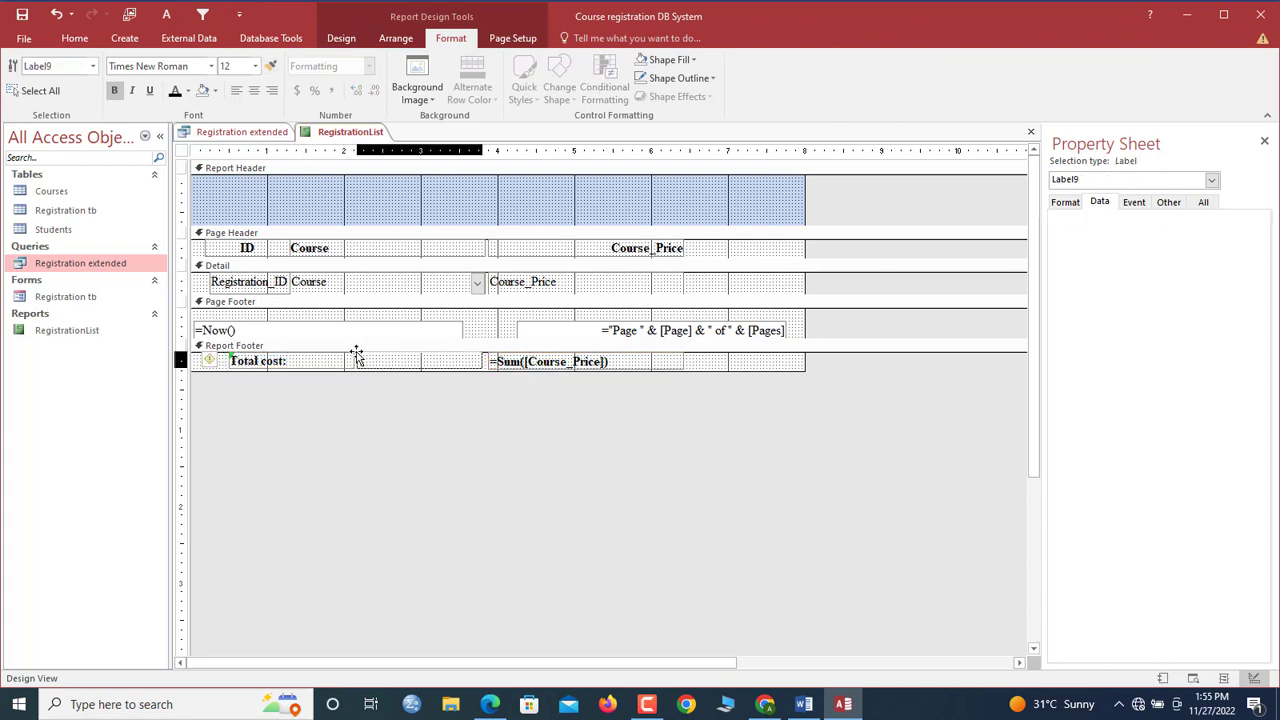
pyautogui.moveTo(356, 352); pyautogui.dragTo(356, 352)
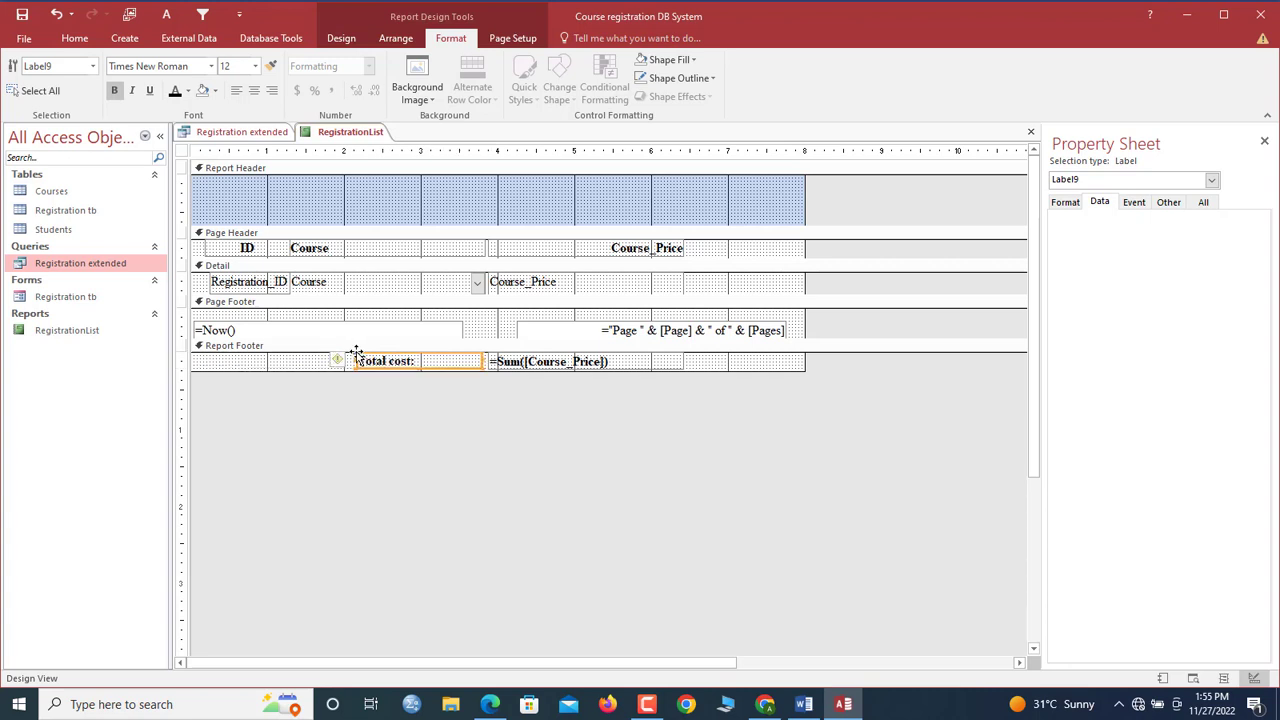
pyautogui.rightClick(308, 134)
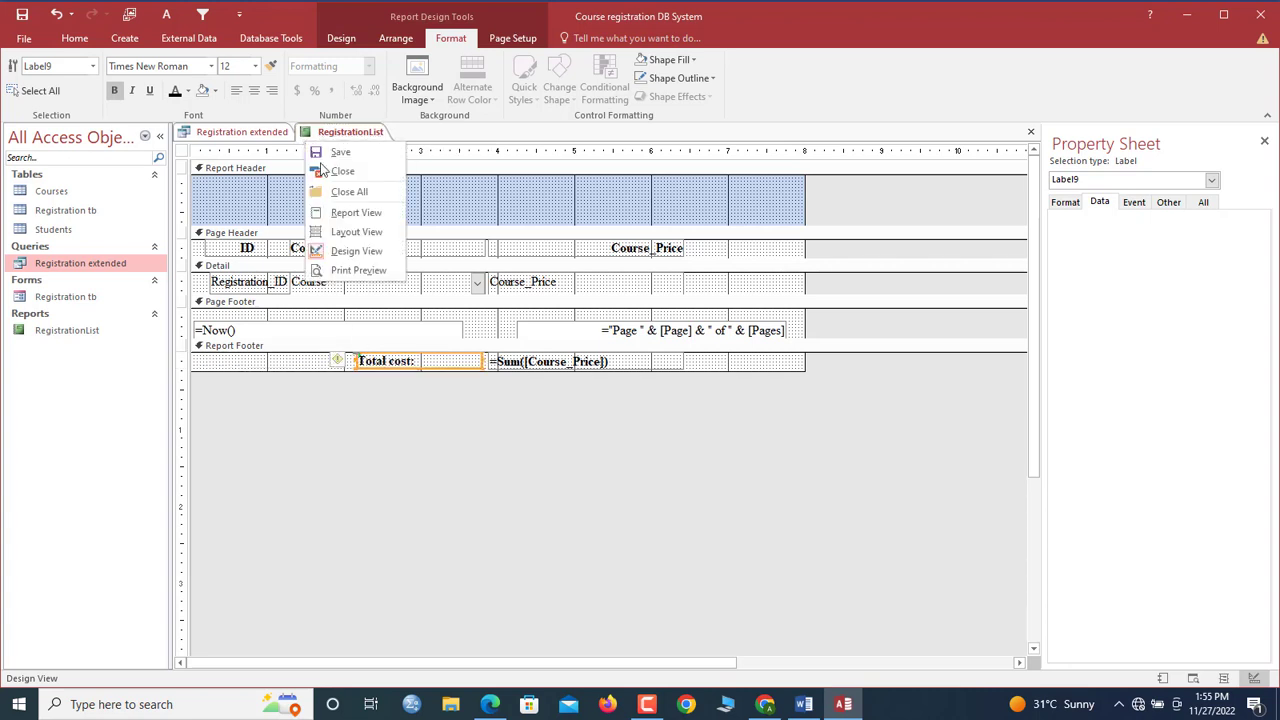
pyautogui.click(343, 218)
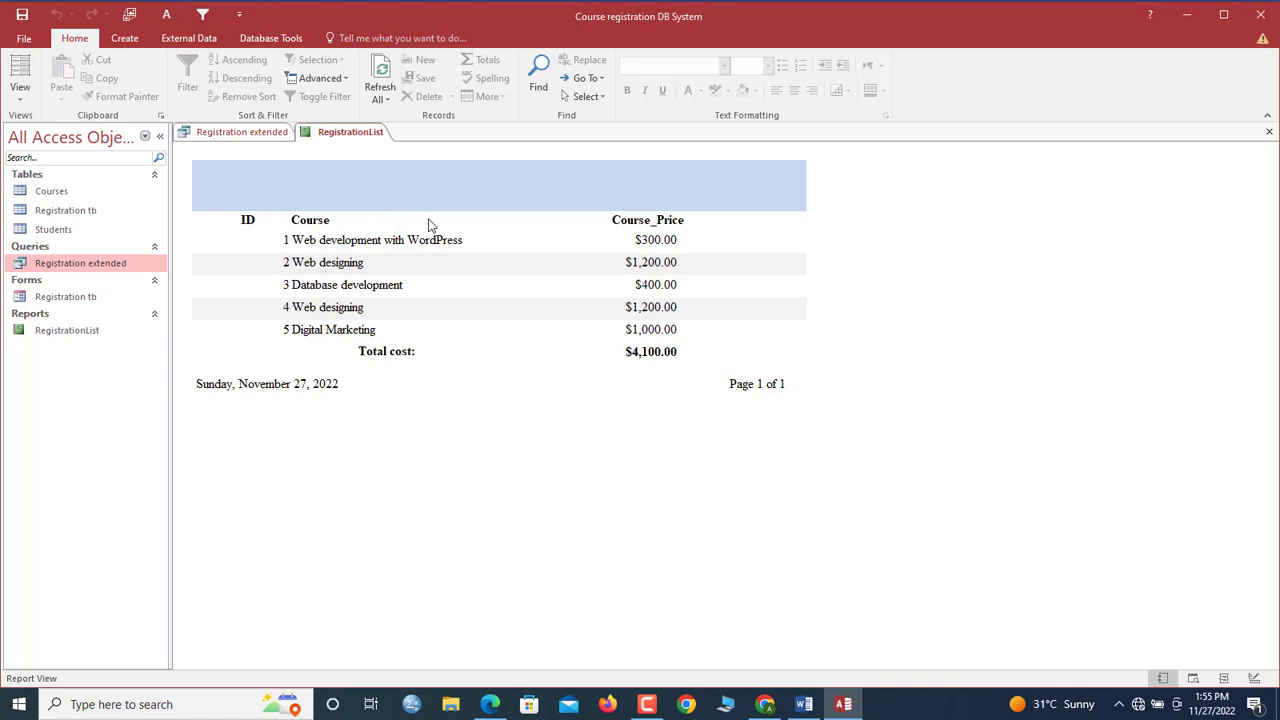
# Step: Save RegistrationList from its tab's shortcut menu and reopen it in Design View
pyautogui.rightClick(341, 139)
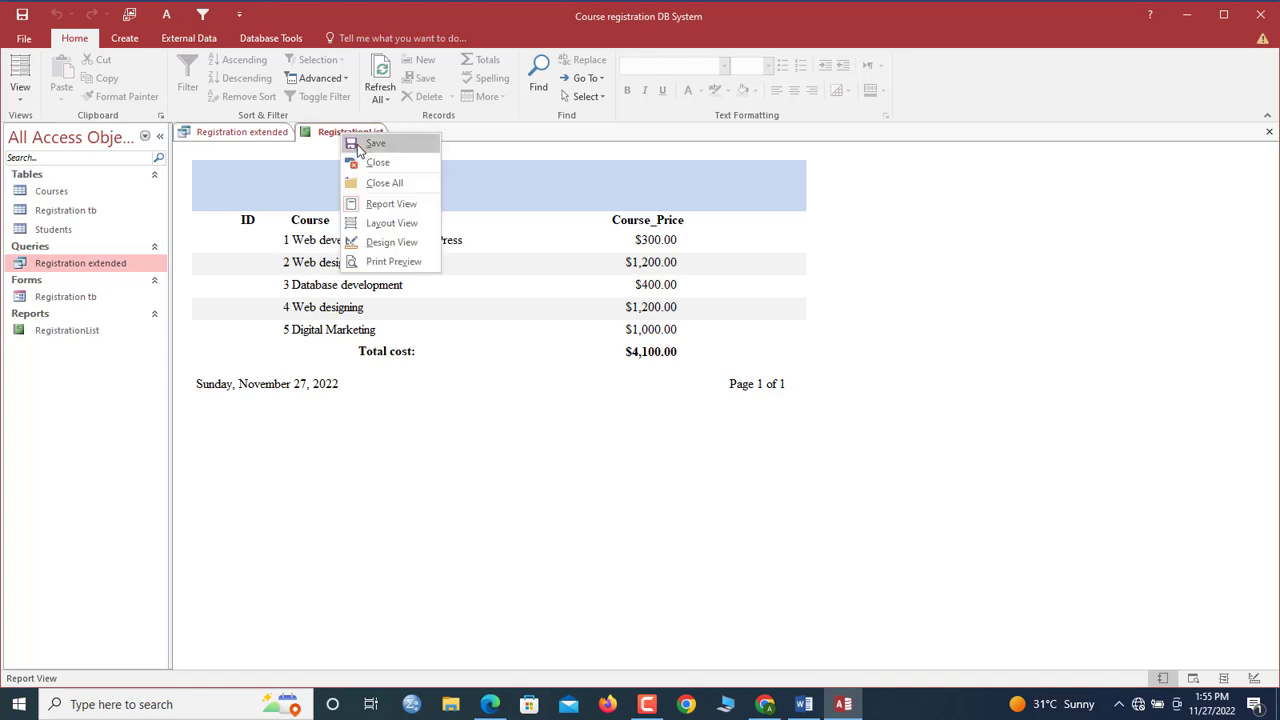
pyautogui.click(370, 146)
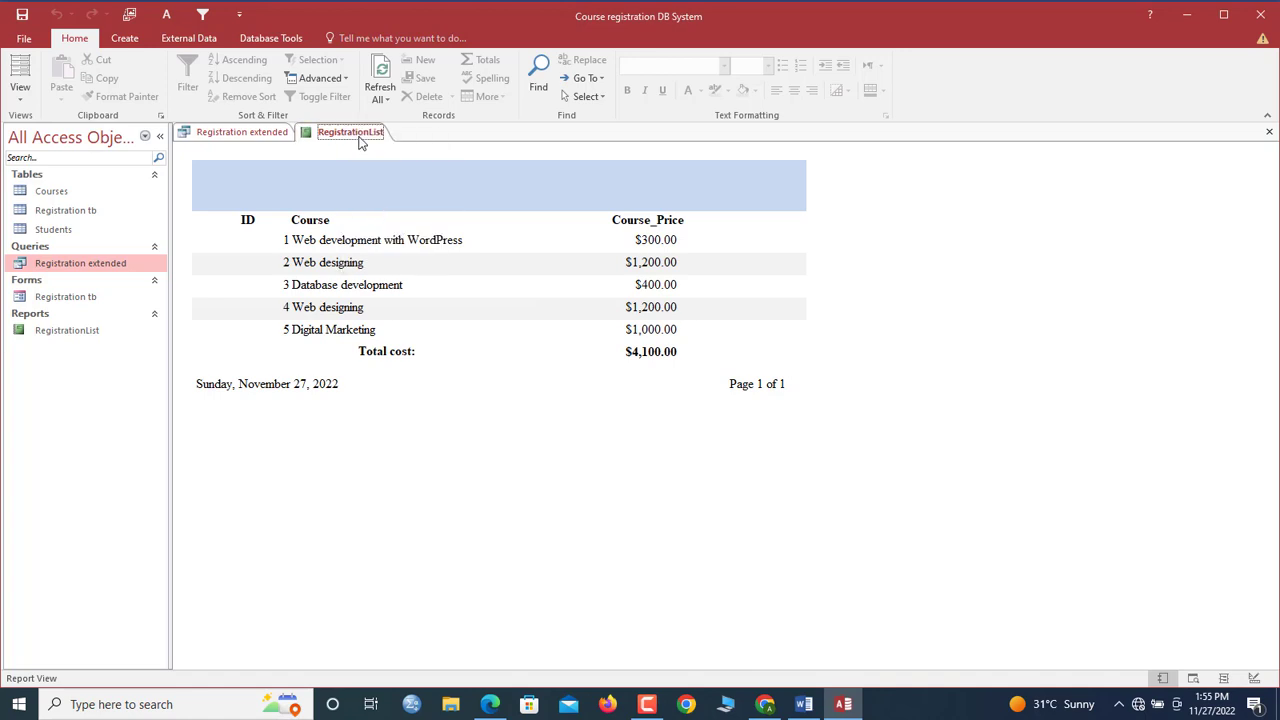
pyautogui.rightClick(361, 141)
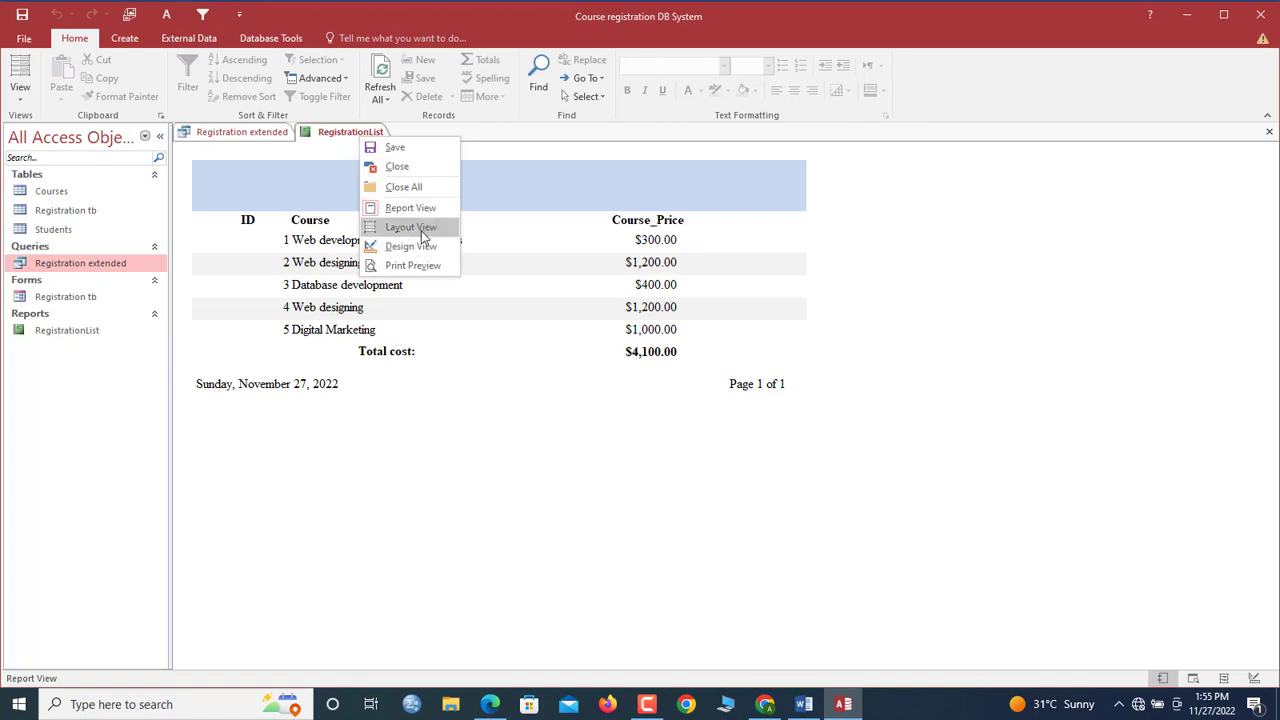
pyautogui.click(410, 246)
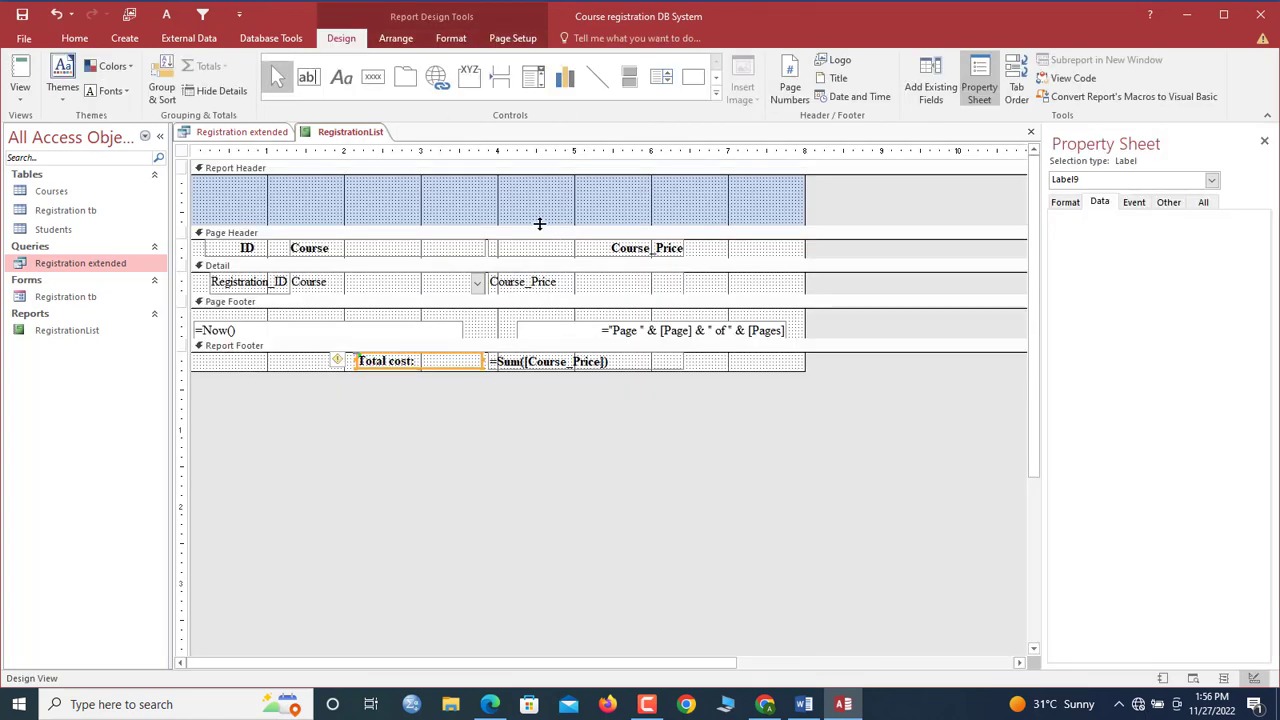
# Step: Enlarge the Report Header section and change its fill from light blue to white
pyautogui.moveTo(539, 224); pyautogui.dragTo(546, 312)
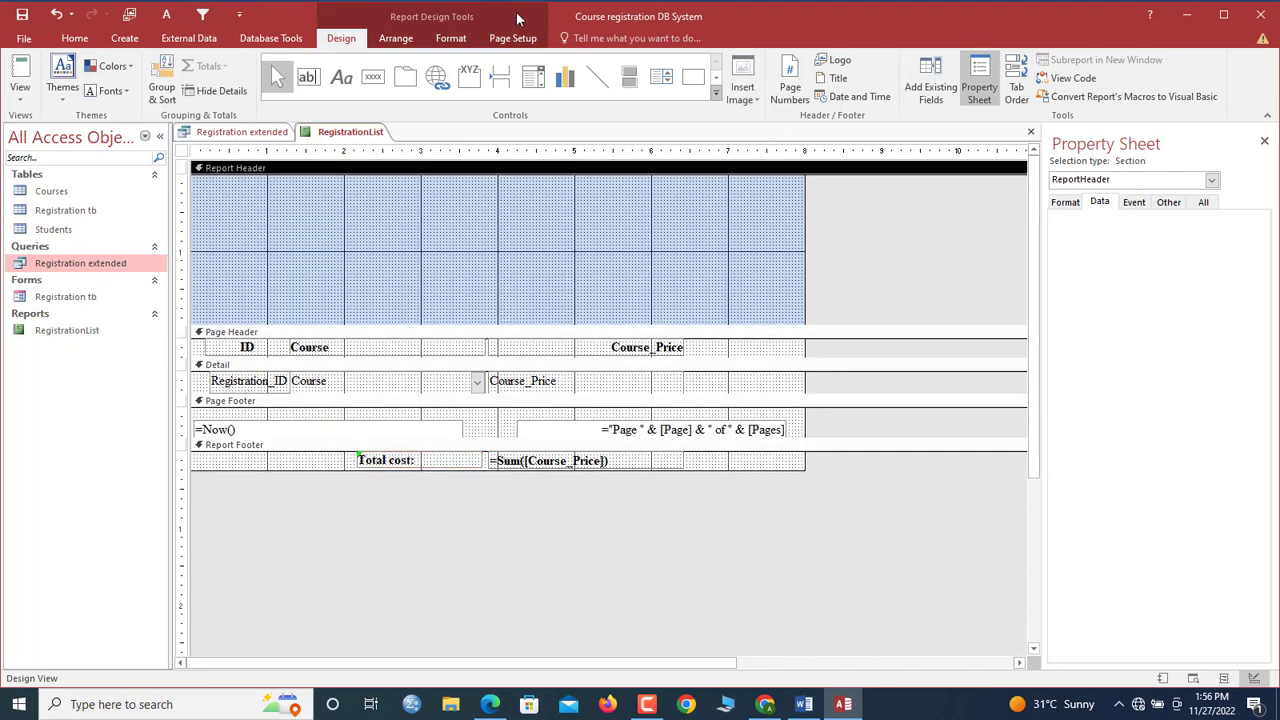
pyautogui.click(451, 38)
pyautogui.click(664, 60)
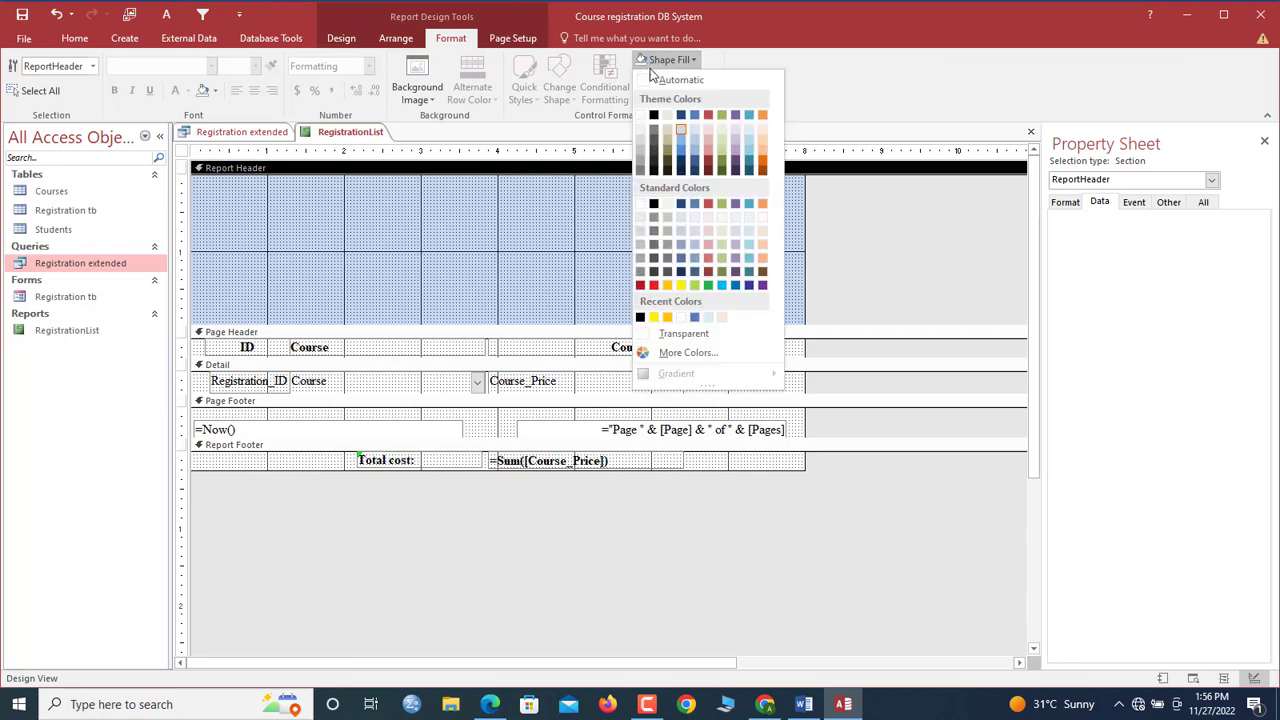
pyautogui.click(642, 116)
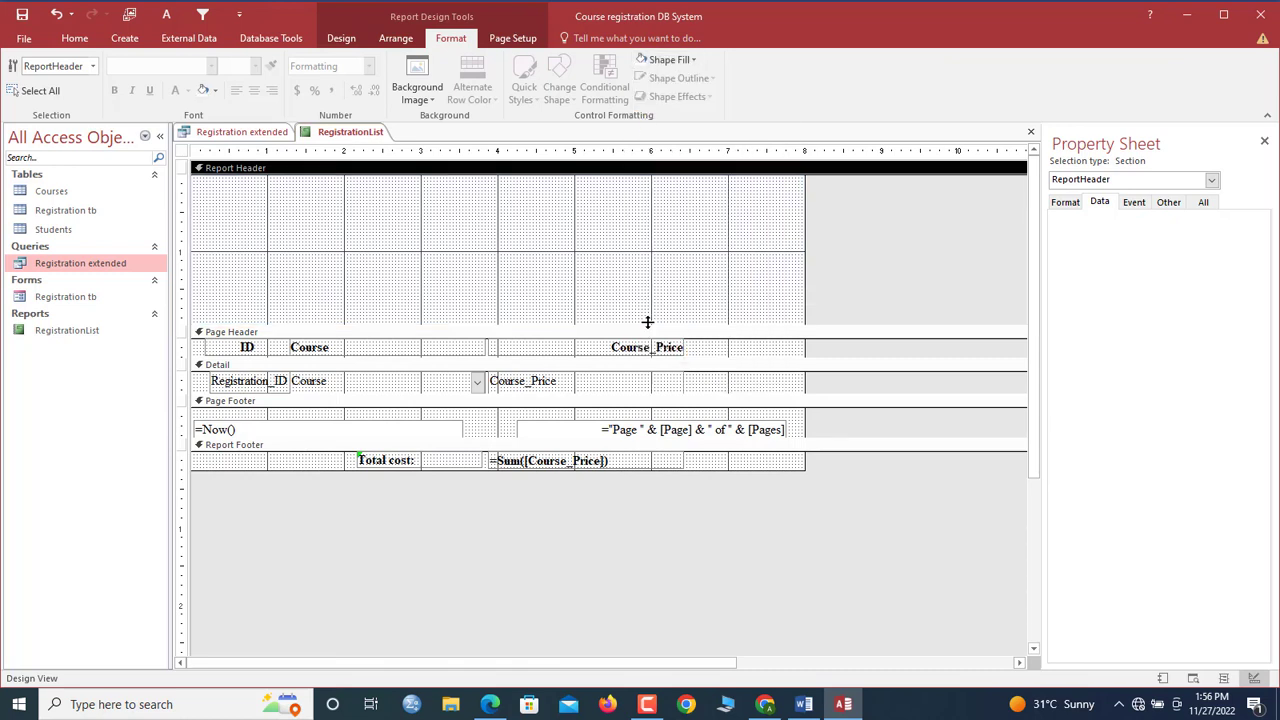
pyautogui.moveTo(647, 322); pyautogui.dragTo(654, 338)
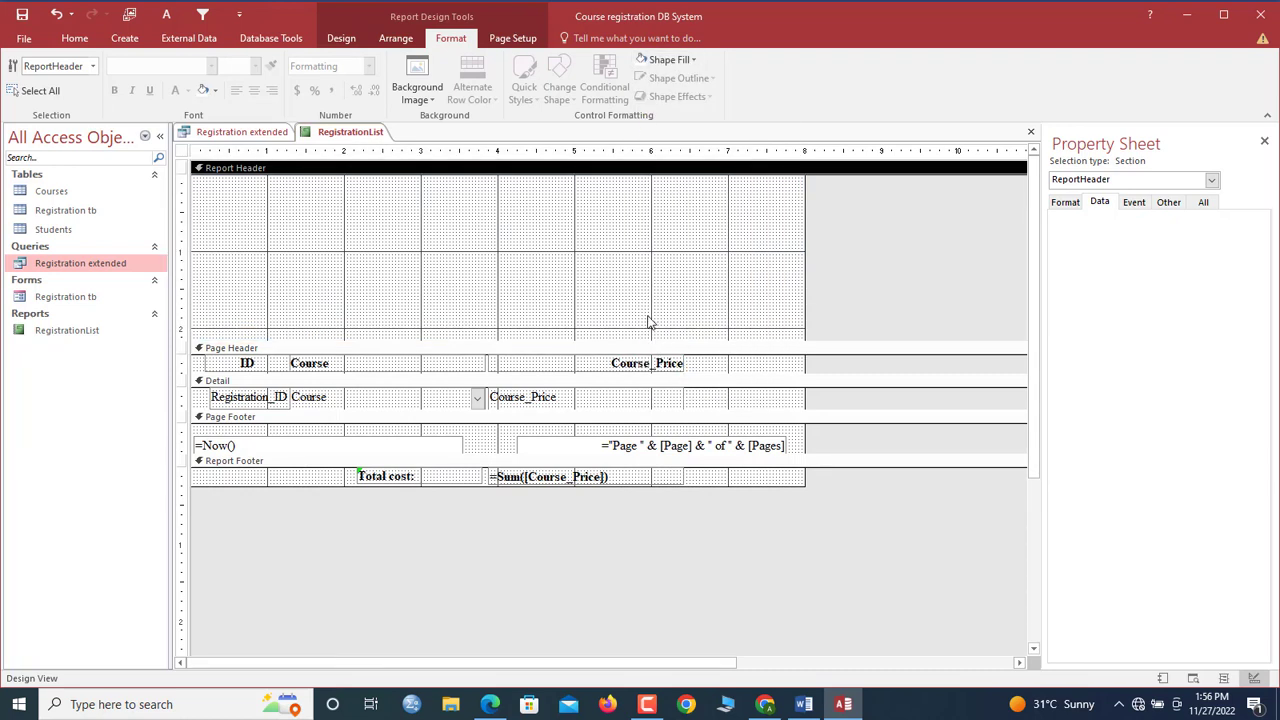
pyautogui.click(352, 37)
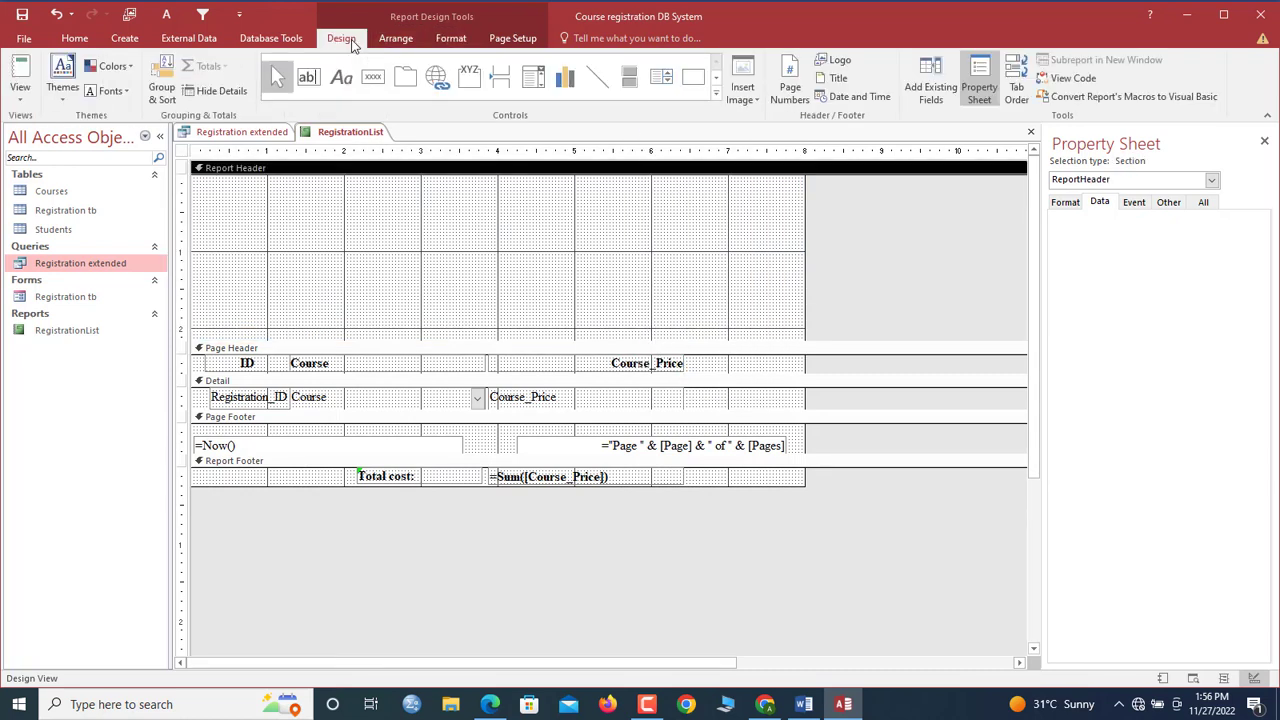
# Step: Add StudentName, Telephone, EmailAddresses and Home_Address with their labels to the Report Header
pyautogui.click(942, 94)
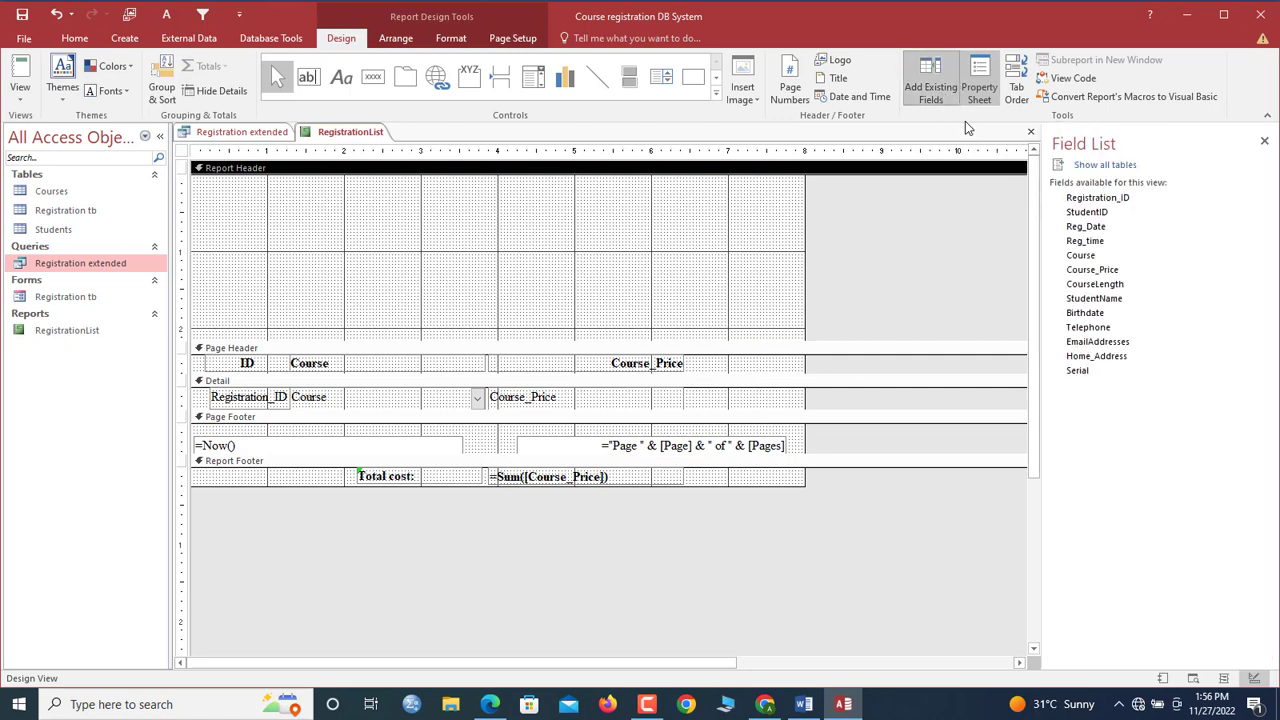
pyautogui.click(1093, 299)
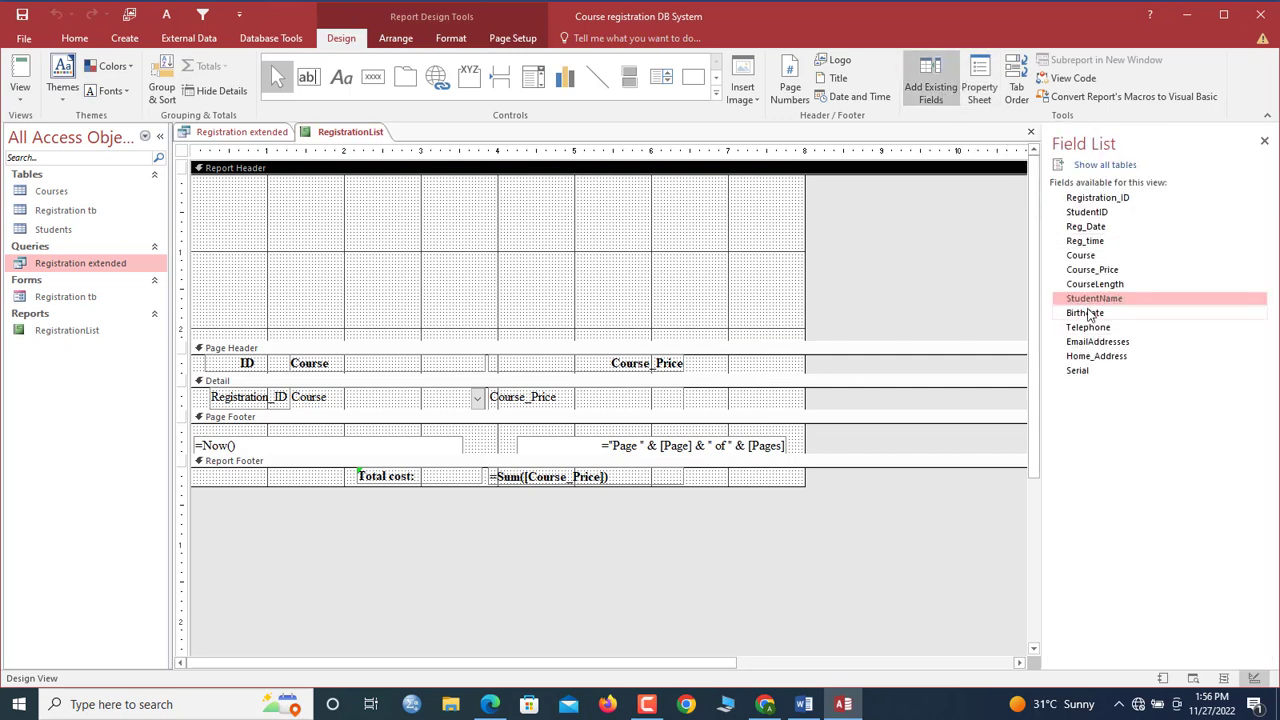
pyautogui.keyDown('ctrl'); pyautogui.click(1098, 327); pyautogui.keyUp('ctrl')
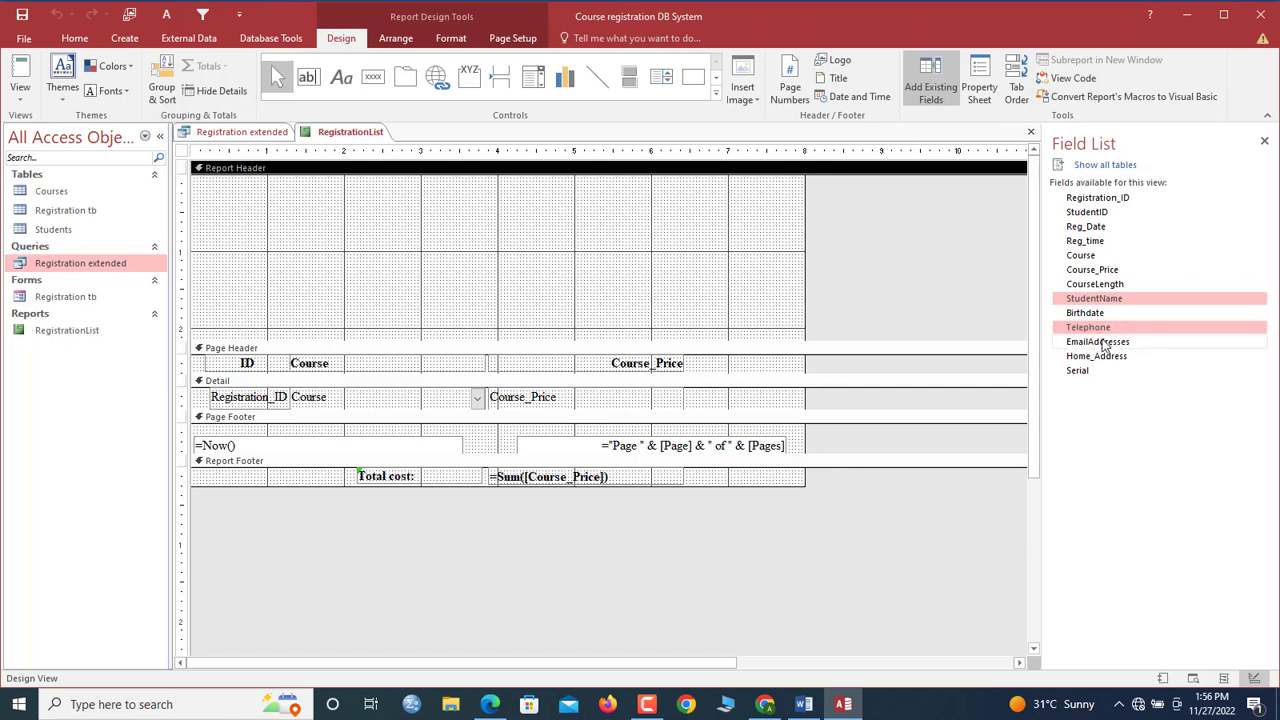
pyautogui.keyDown('ctrl'); pyautogui.click(1108, 344); pyautogui.keyUp('ctrl')
pyautogui.keyDown('ctrl'); pyautogui.click(1108, 358); pyautogui.keyUp('ctrl')
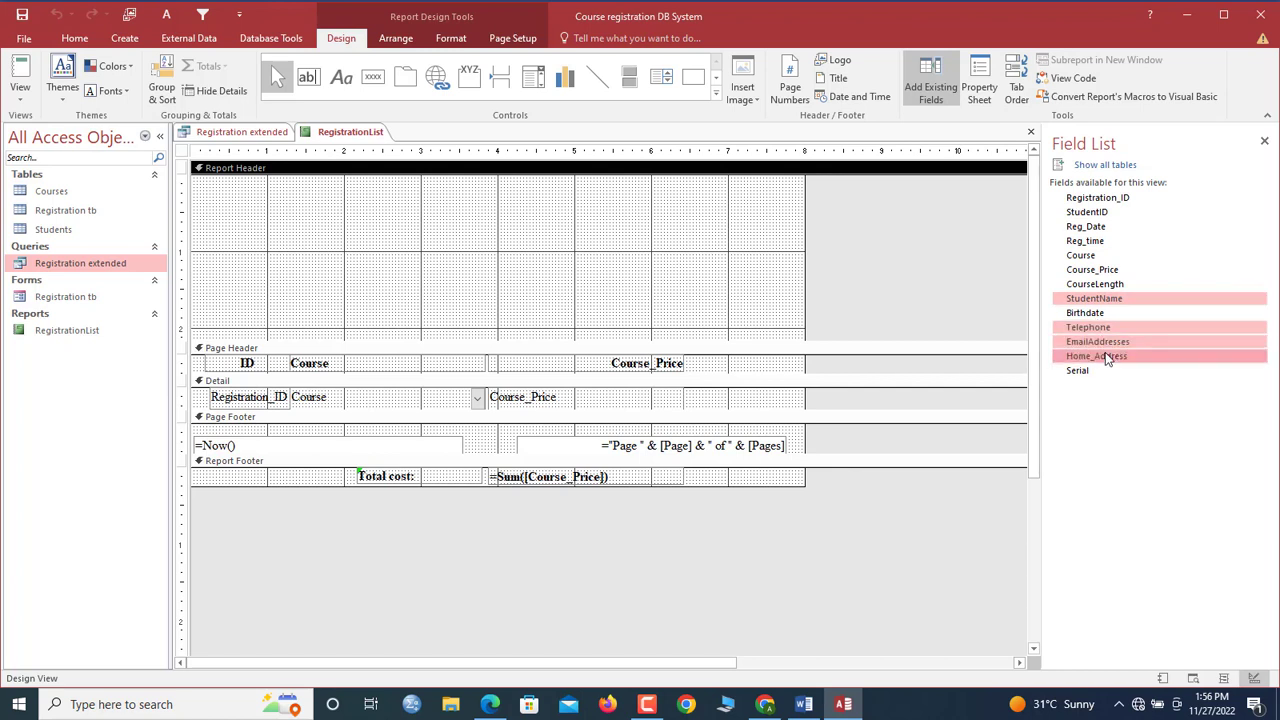
pyautogui.moveTo(1110, 360); pyautogui.dragTo(595, 320)
pyautogui.moveTo(240, 218); pyautogui.dragTo(302, 304)
# Step: Widen the four student field text boxes in the Report Header
pyautogui.click(392, 230)
pyautogui.moveTo(383, 295); pyautogui.dragTo(450, 297)
pyautogui.click(290, 214)
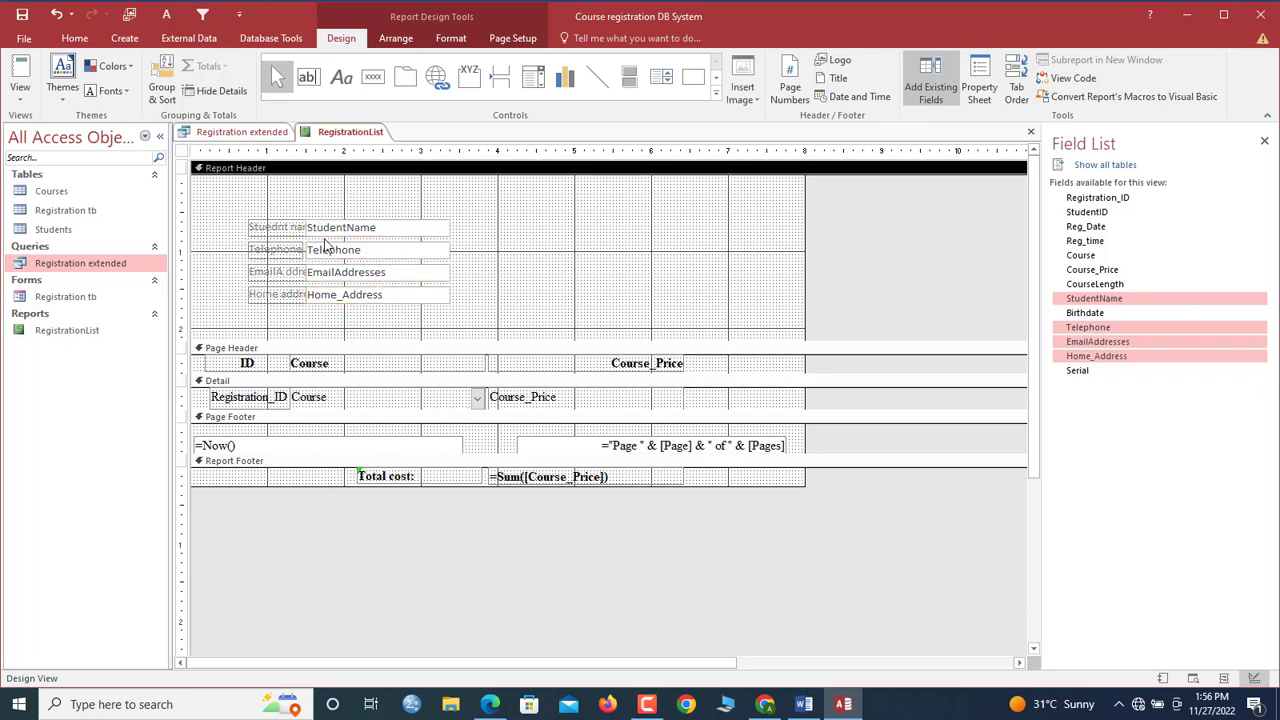
pyautogui.moveTo(286, 208); pyautogui.dragTo(201, 289)
pyautogui.moveTo(416, 315); pyautogui.dragTo(331, 249)
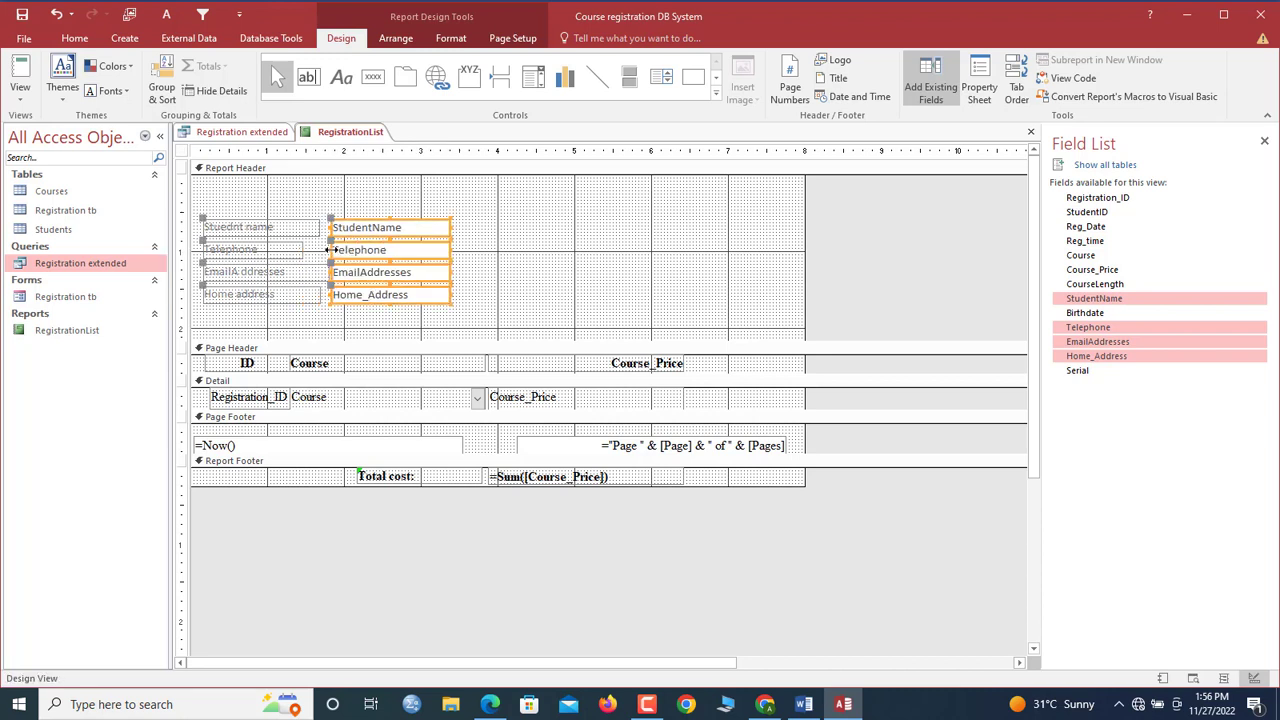
pyautogui.moveTo(449, 227); pyautogui.dragTo(490, 227)
pyautogui.moveTo(181, 214); pyautogui.dragTo(181, 314)
pyautogui.click(450, 38)
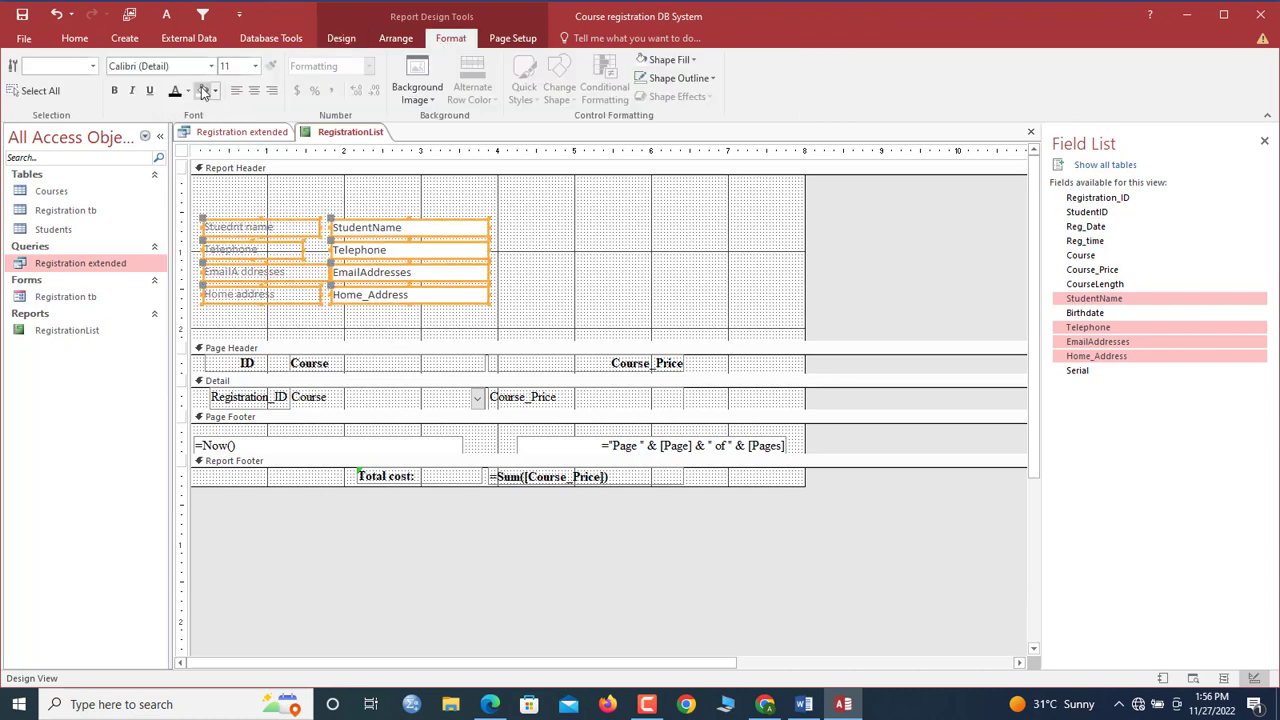
# Step: Format the selected header labels and text boxes as black Times New Roman, size 12
pyautogui.click(175, 90)
pyautogui.click(255, 66)
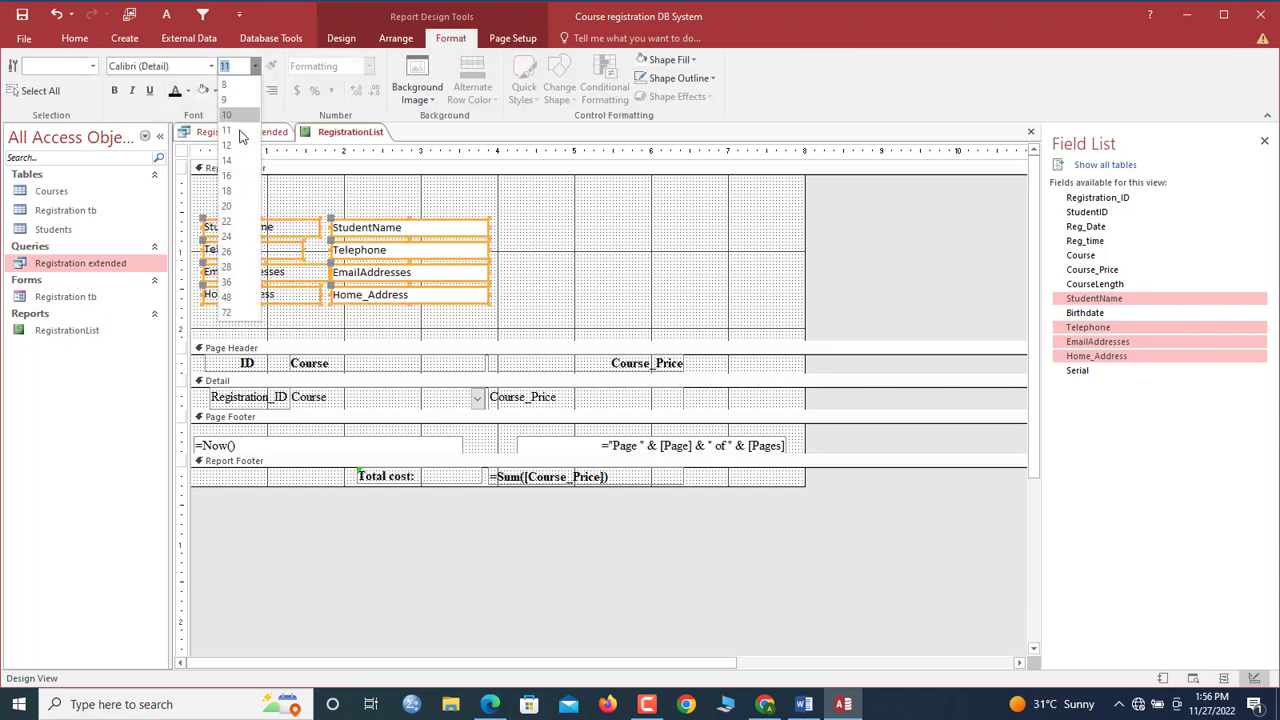
pyautogui.click(240, 143)
pyautogui.click(212, 66)
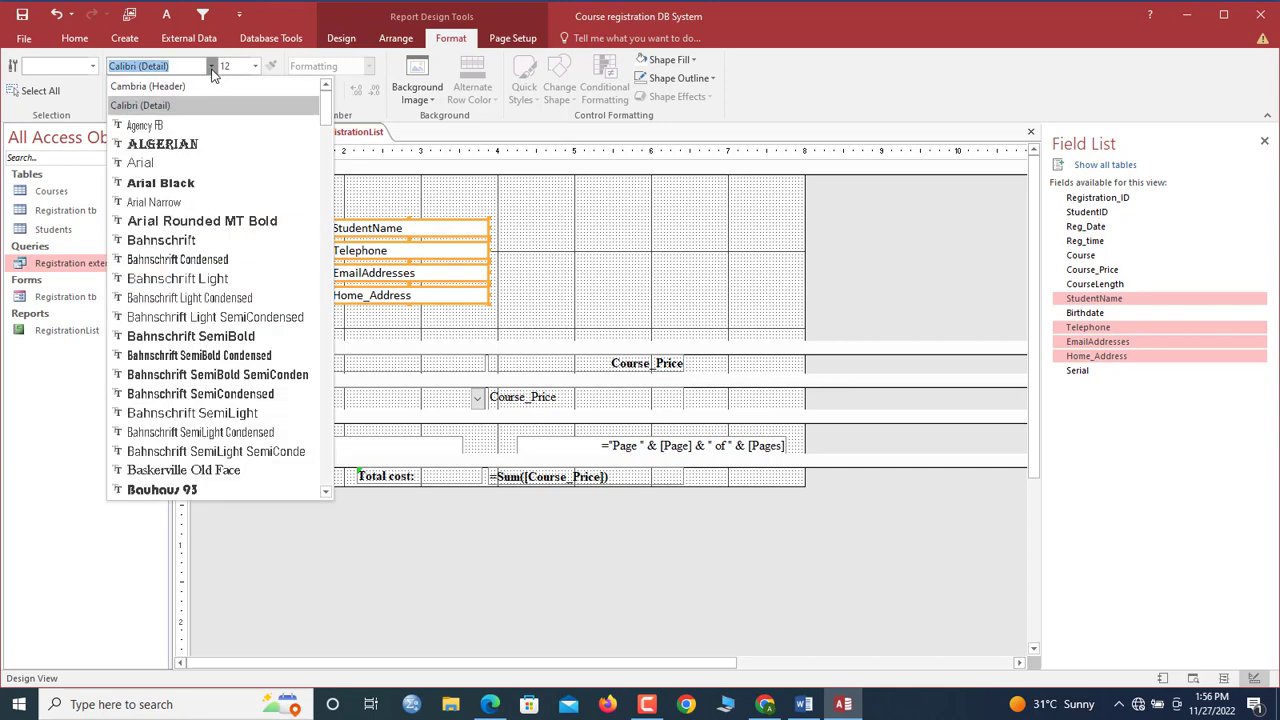
pyautogui.write('Times New Roman')
pyautogui.press('Return')
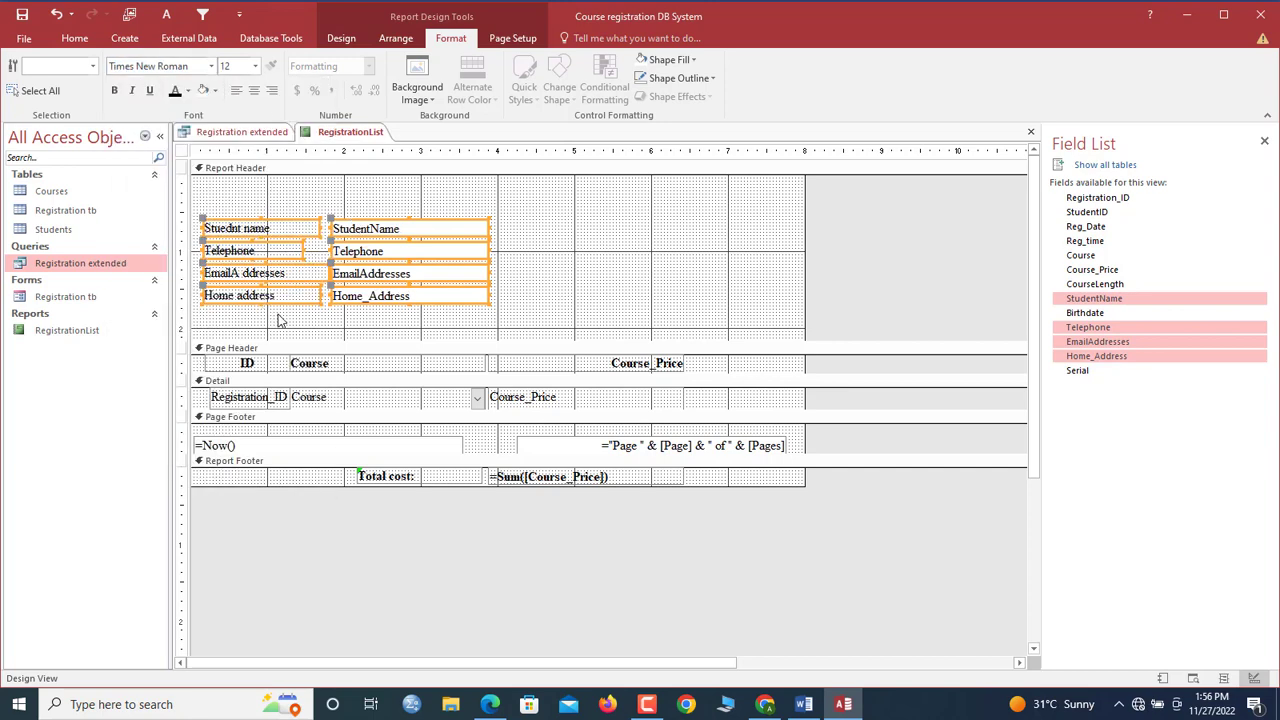
# Step: Size the four field labels to the widest one
pyautogui.click(280, 320)
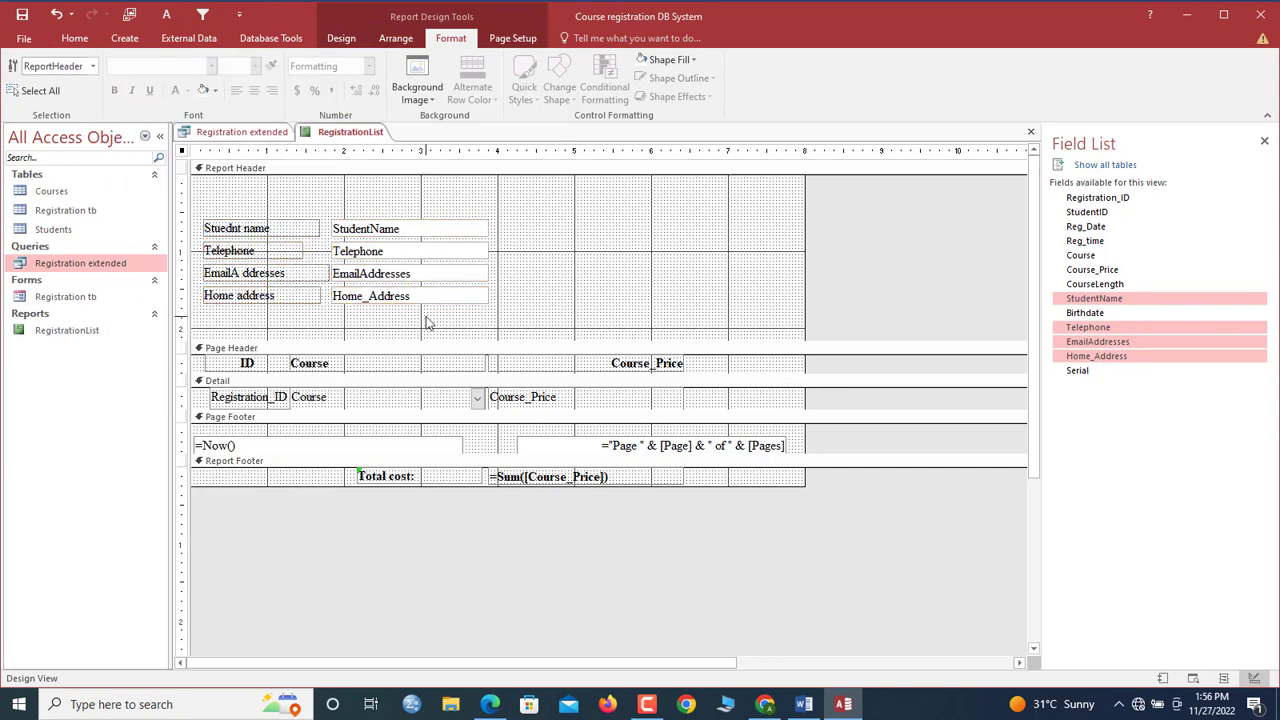
pyautogui.doubleClick(428, 320)
pyautogui.moveTo(300, 315); pyautogui.dragTo(258, 222)
pyautogui.rightClick(258, 222)
pyautogui.moveTo(355, 490)
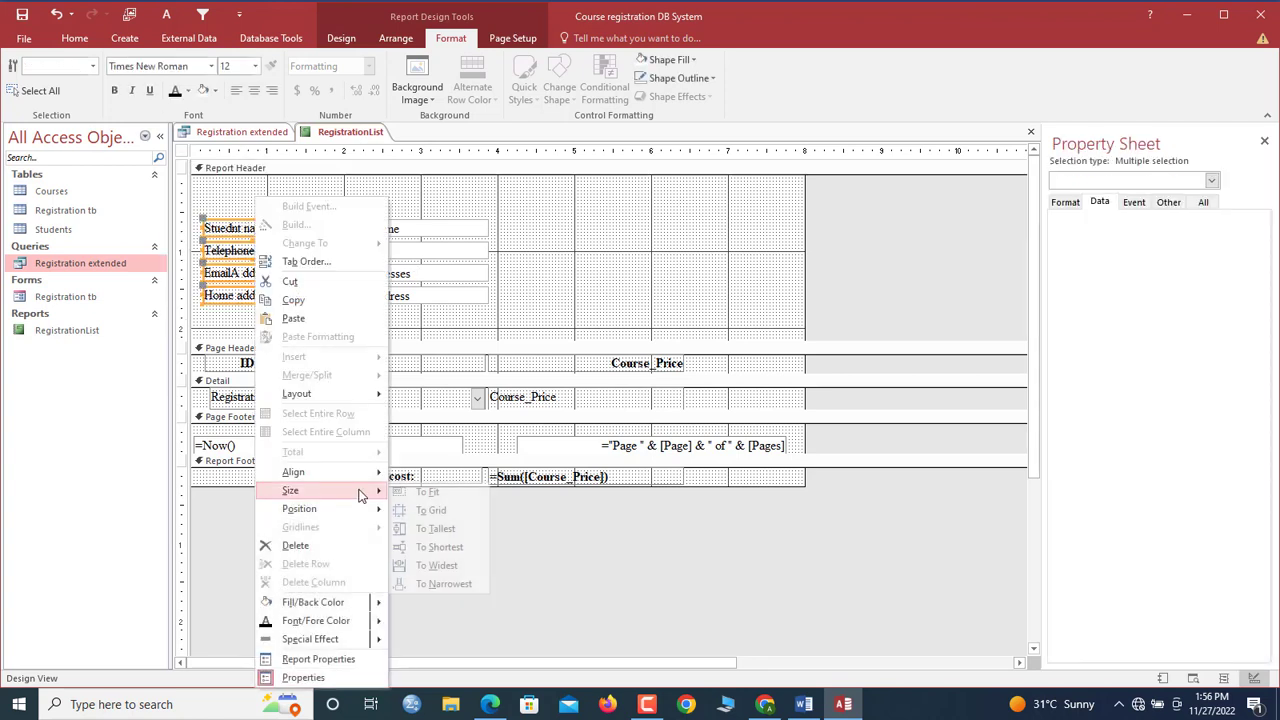
pyautogui.click(445, 564)
# Step: Move Telephone, EmailAddresses and Home_Address up, then centre the four labels' text
pyautogui.click(370, 330)
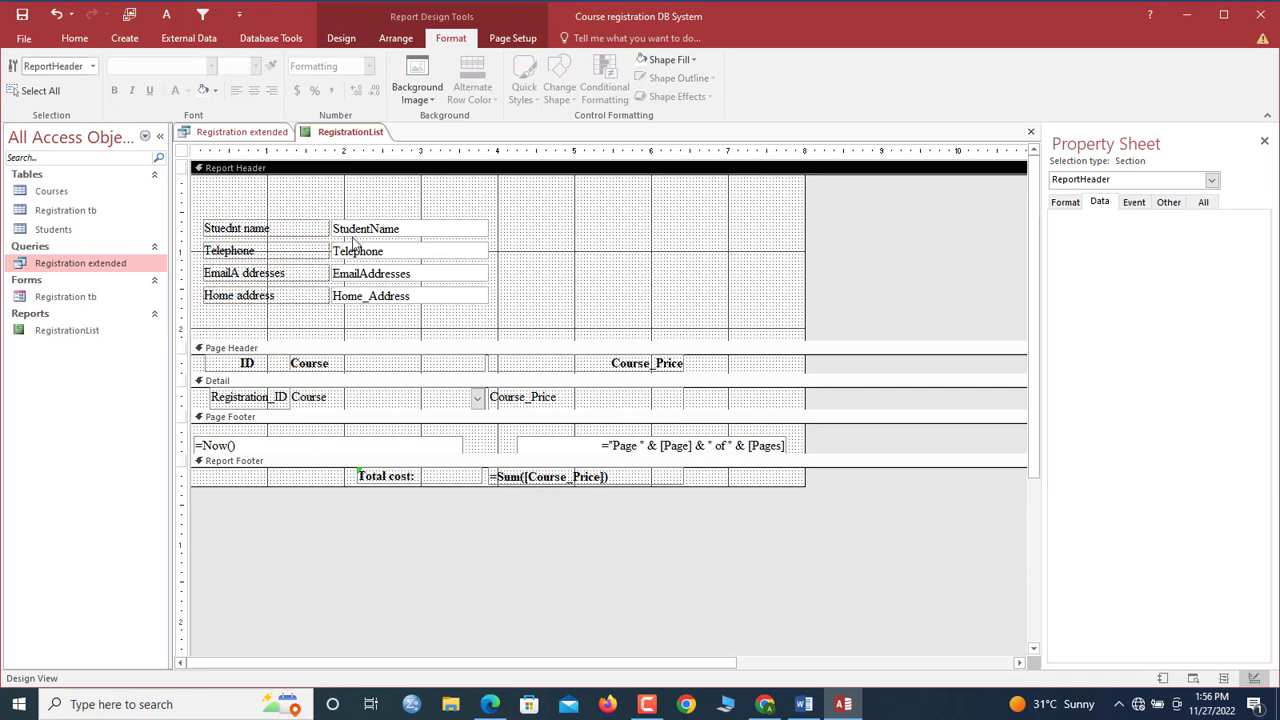
pyautogui.click(357, 251)
pyautogui.moveTo(357, 251); pyautogui.dragTo(523, 251)
pyautogui.click(365, 274)
pyautogui.click(379, 308)
pyautogui.moveTo(268, 310); pyautogui.dragTo(243, 218)
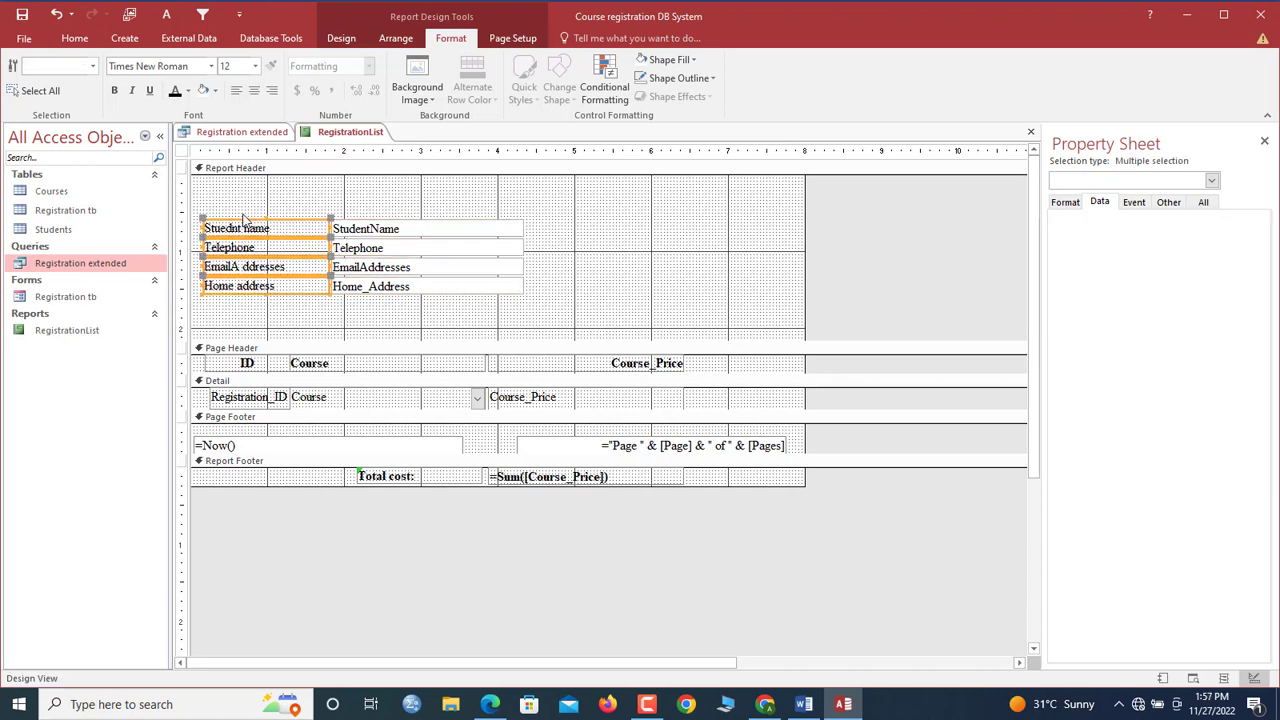
pyautogui.hotkey('ctrl', 'e')
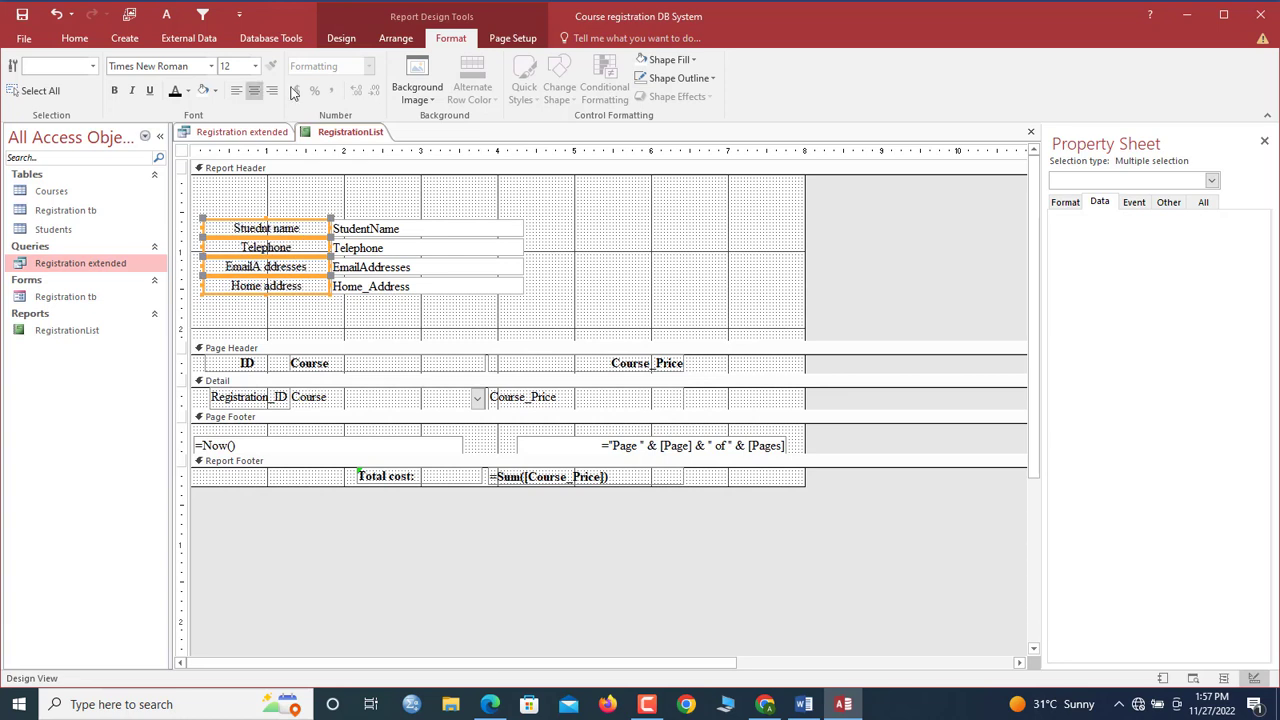
# Step: Draw a STUDENT INFORMATION heading label above the student fields
pyautogui.click(341, 38)
pyautogui.click(341, 77)
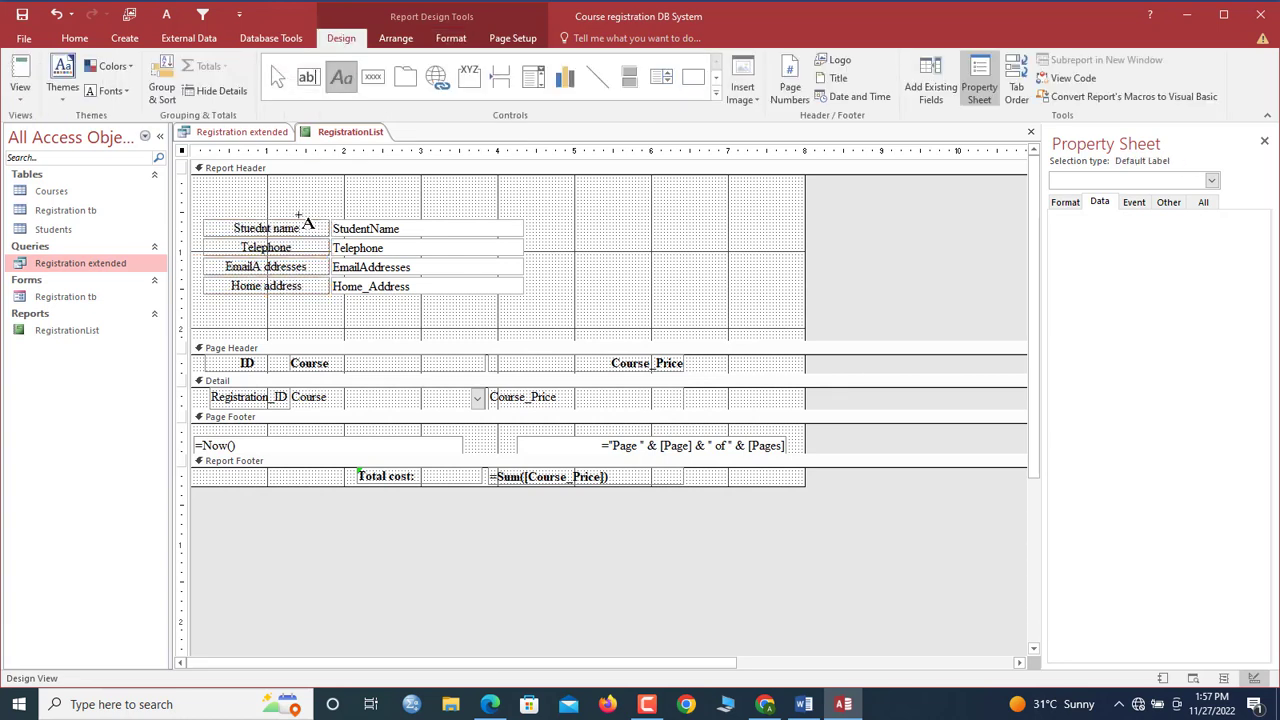
pyautogui.moveTo(256, 193); pyautogui.dragTo(418, 212)
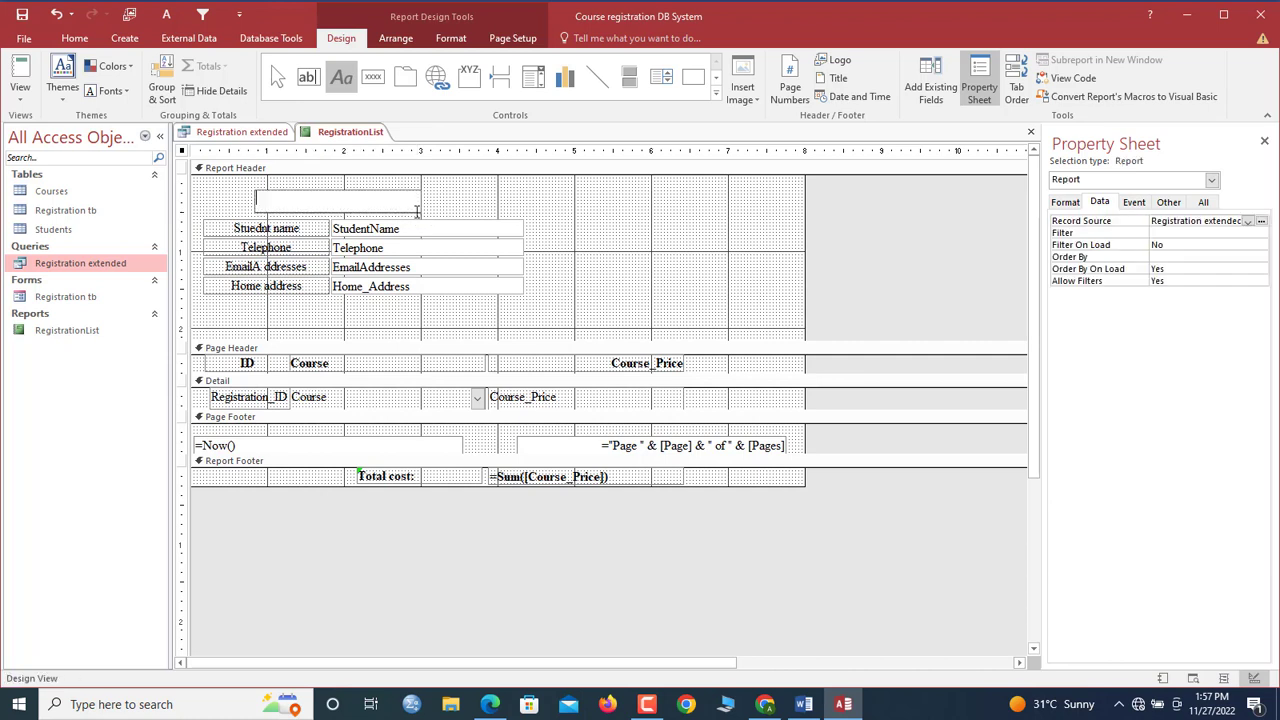
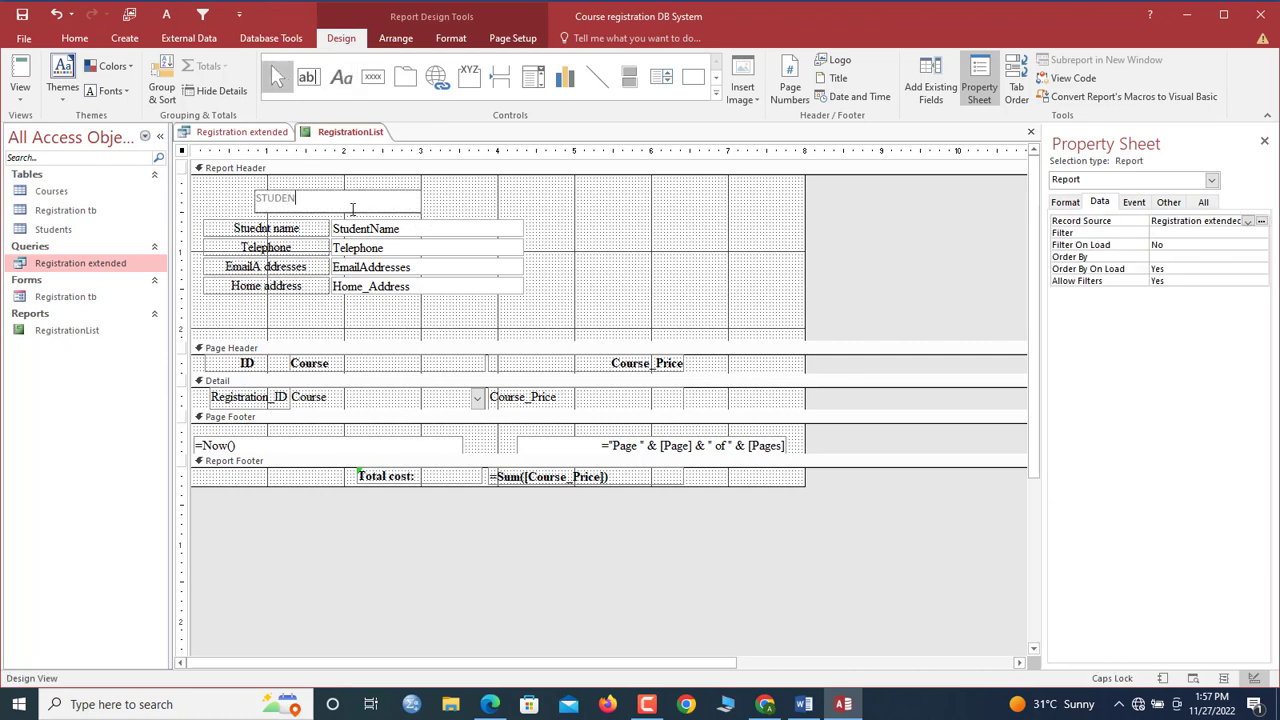
# Step: Enter the STUDENT INFORMATION title, centre it, and make it 14 pt bold
pyautogui.write('STUDENT INFORMATION')
pyautogui.click(452, 204)
pyautogui.click(400, 198)
pyautogui.hotkey('ctrl', 'e')
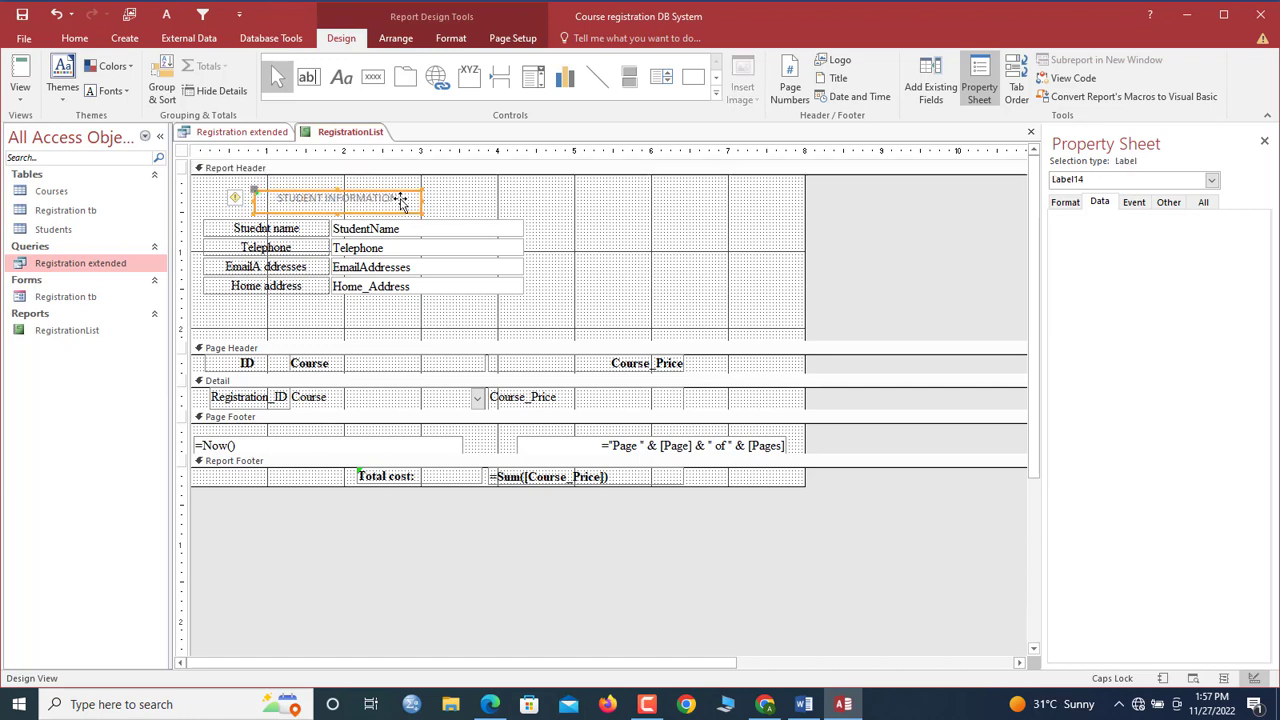
pyautogui.click(451, 38)
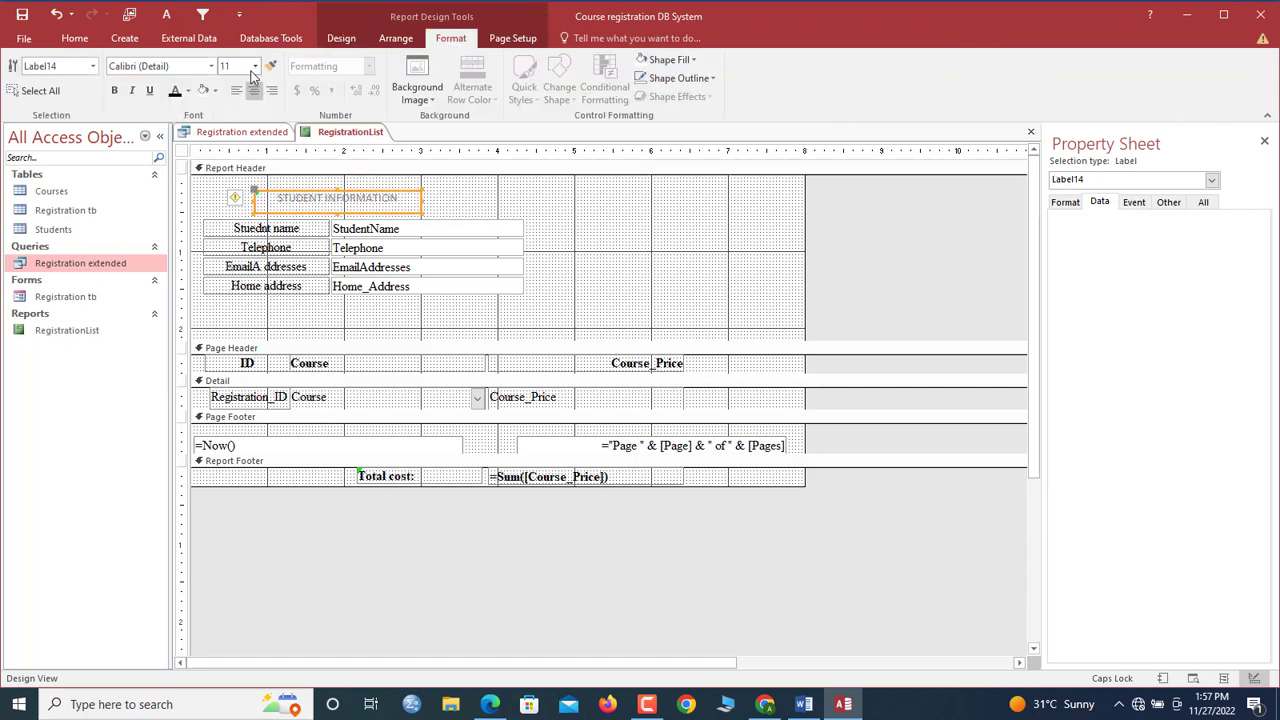
pyautogui.click(256, 66)
pyautogui.click(237, 178)
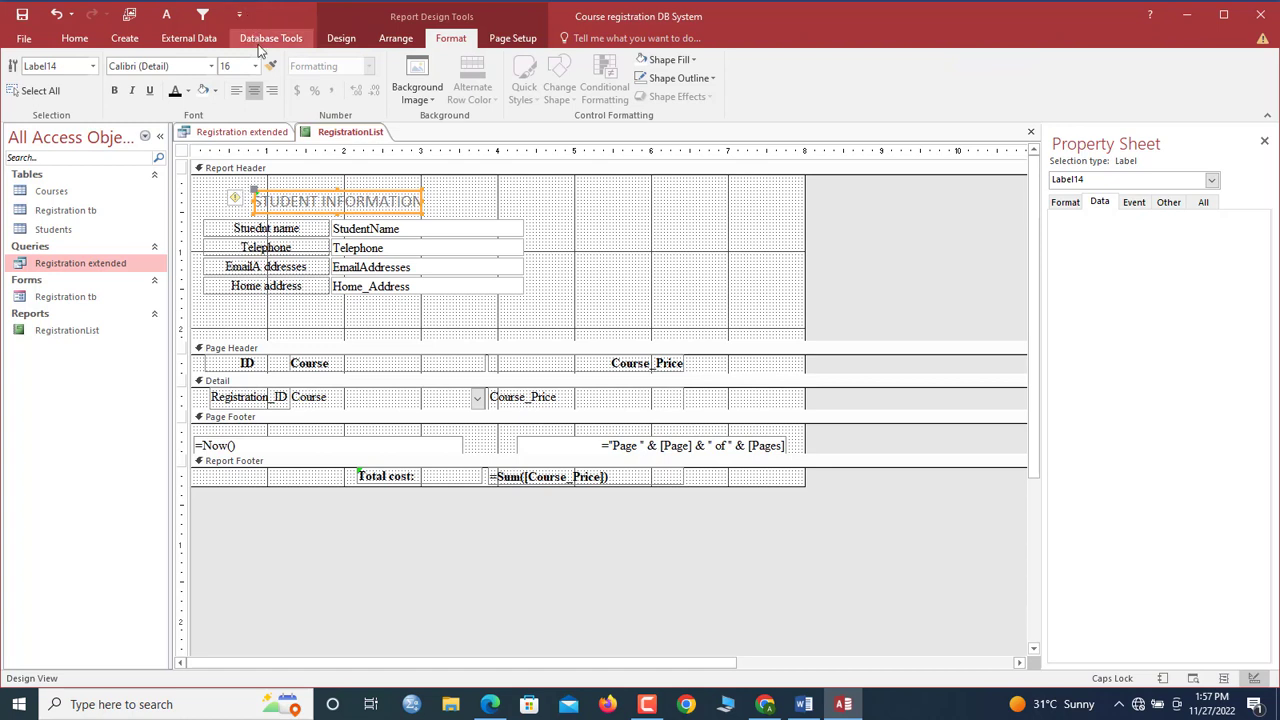
pyautogui.click(256, 66)
pyautogui.click(230, 160)
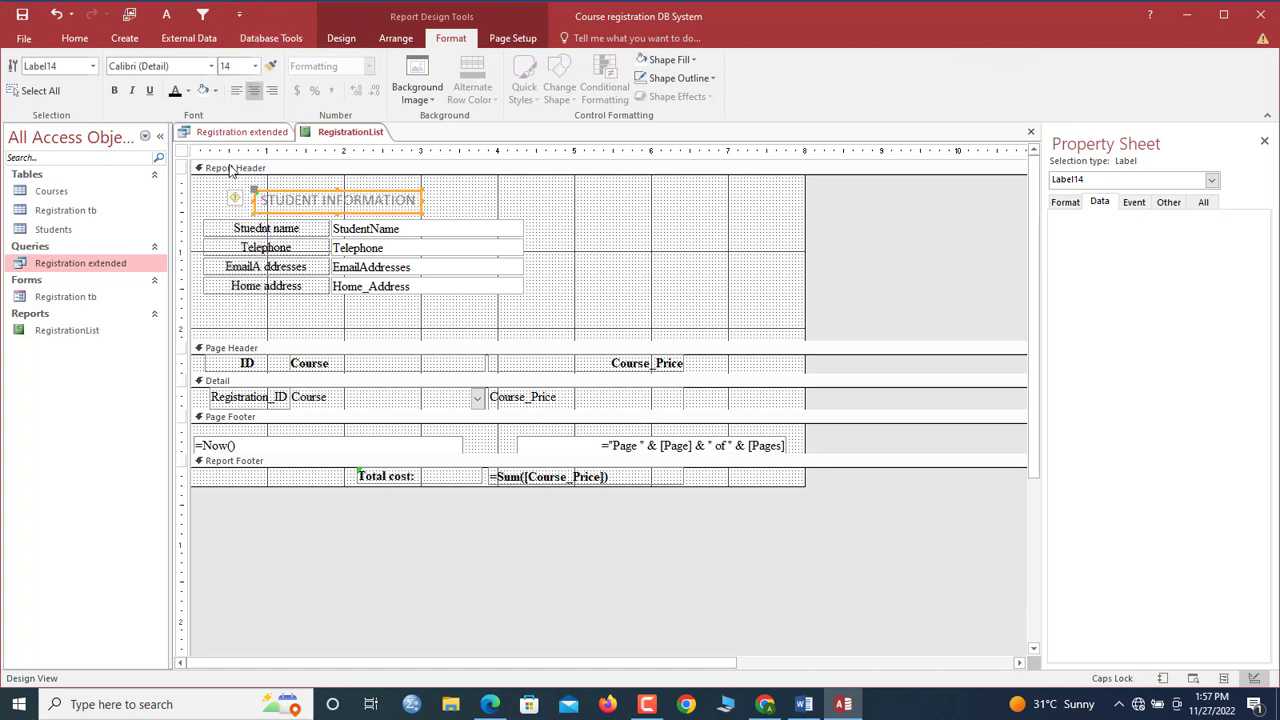
pyautogui.click(114, 90)
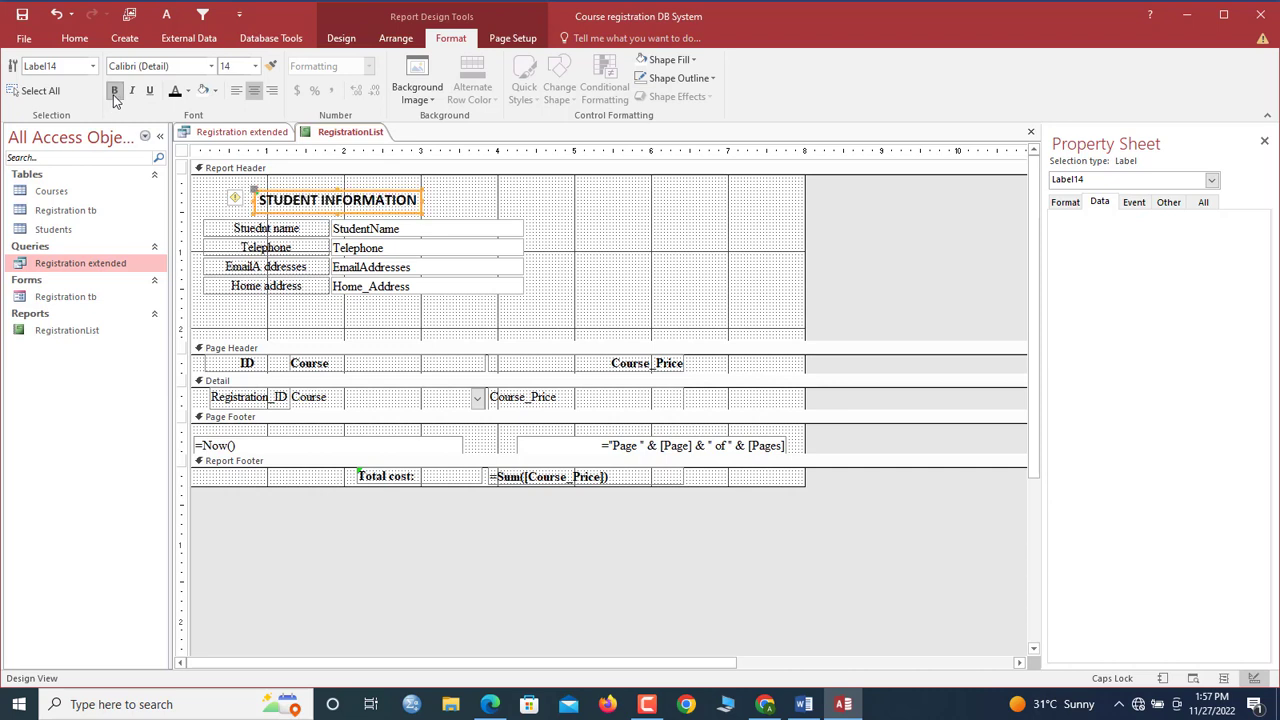
# Step: Give the four field value boxes a transparent fill and no outline
pyautogui.moveTo(387, 310); pyautogui.dragTo(260, 228)
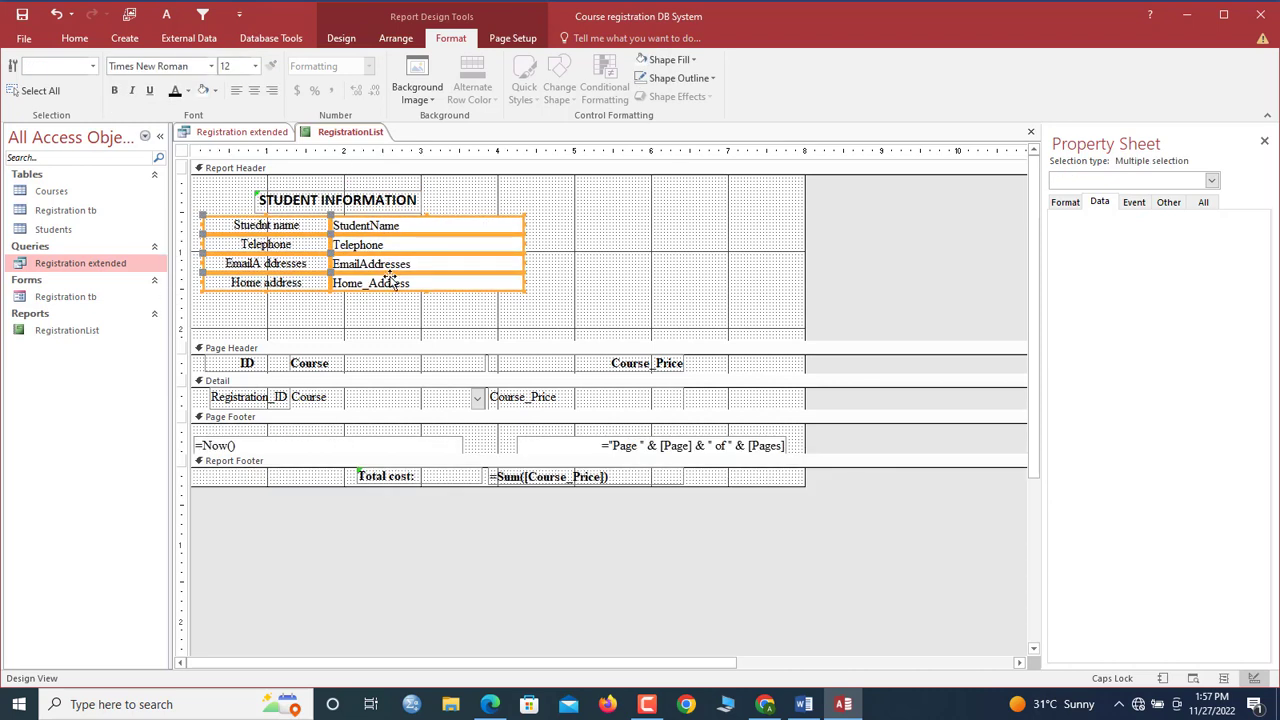
pyautogui.moveTo(474, 303); pyautogui.dragTo(447, 234)
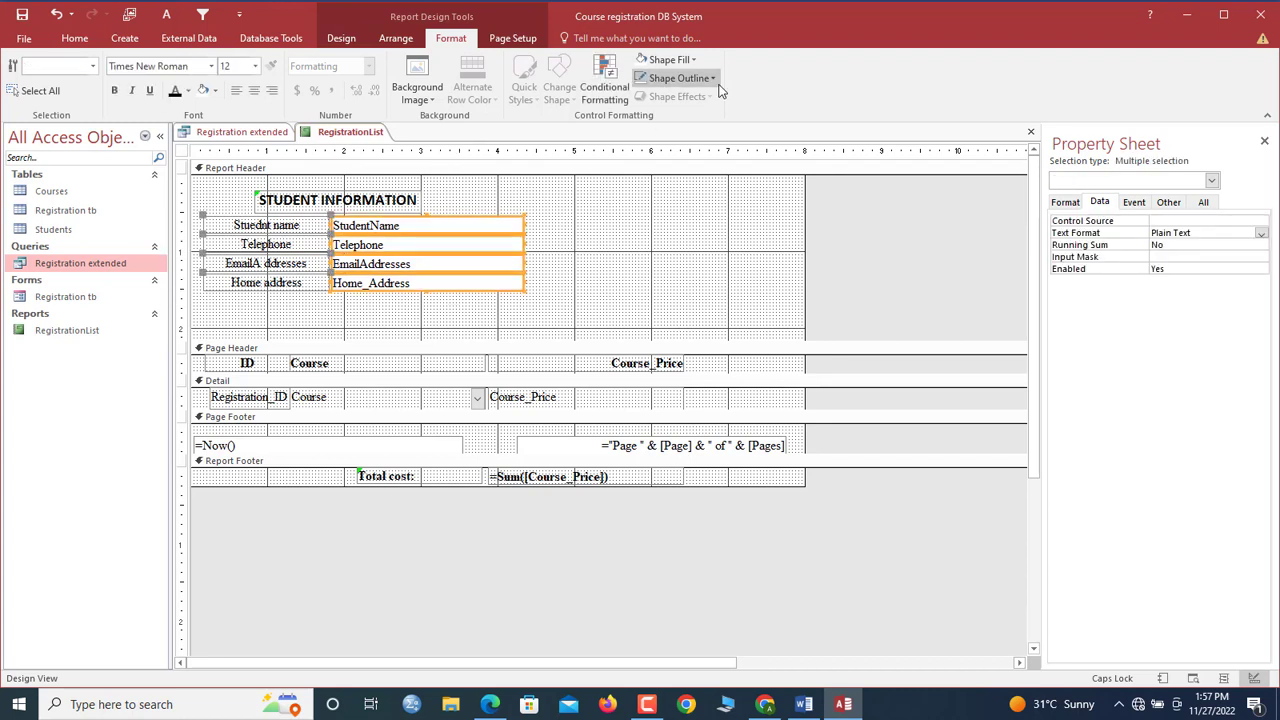
pyautogui.click(667, 59)
pyautogui.click(702, 335)
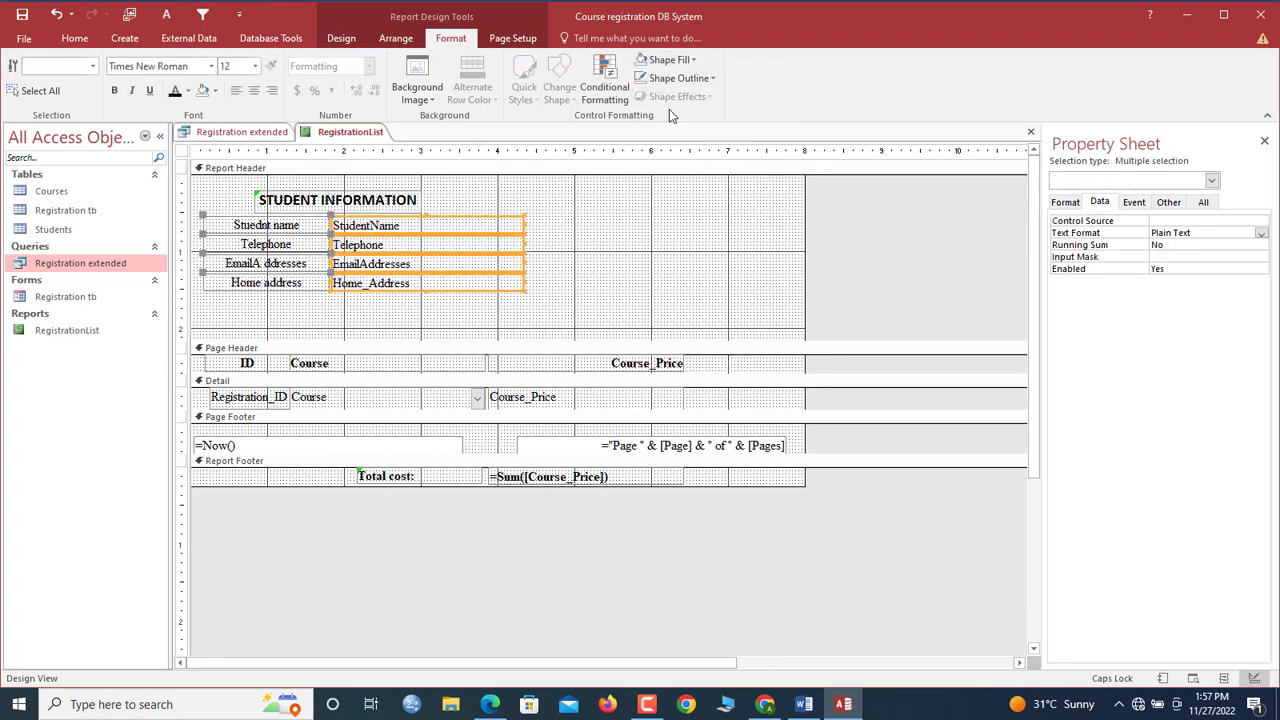
pyautogui.click(678, 78)
pyautogui.moveTo(688, 390)
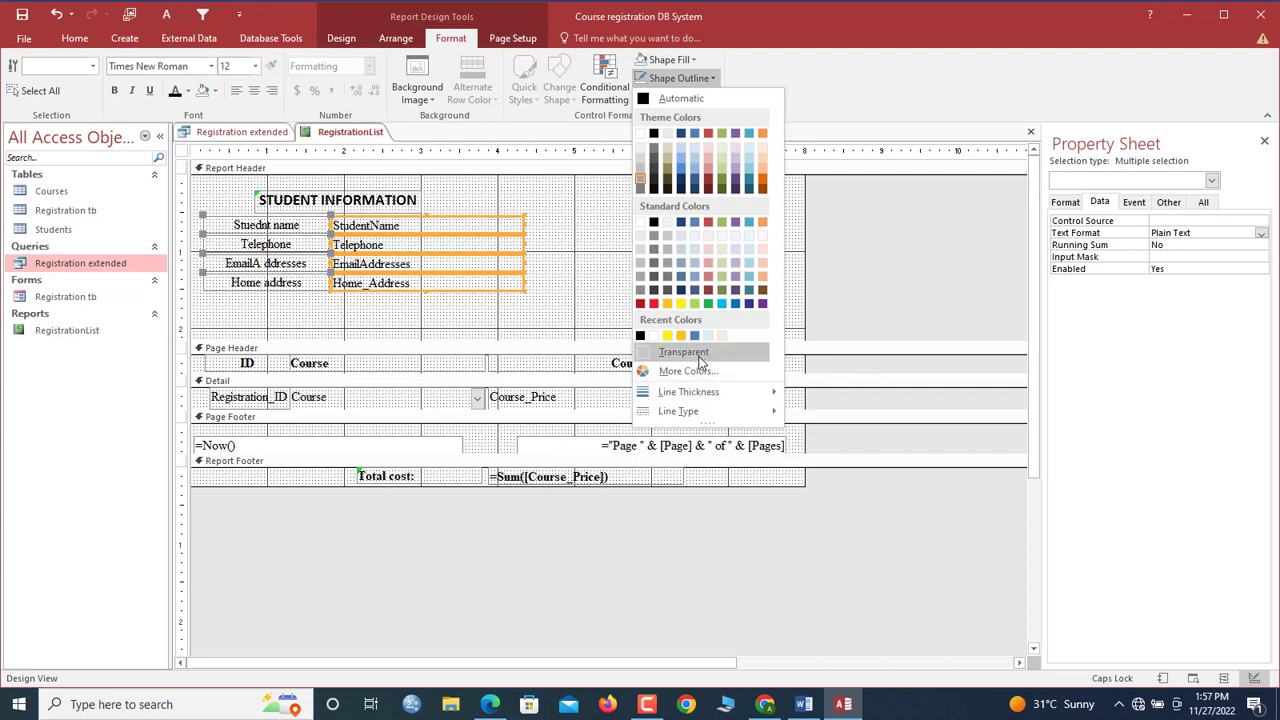
pyautogui.click(683, 352)
pyautogui.click(292, 307)
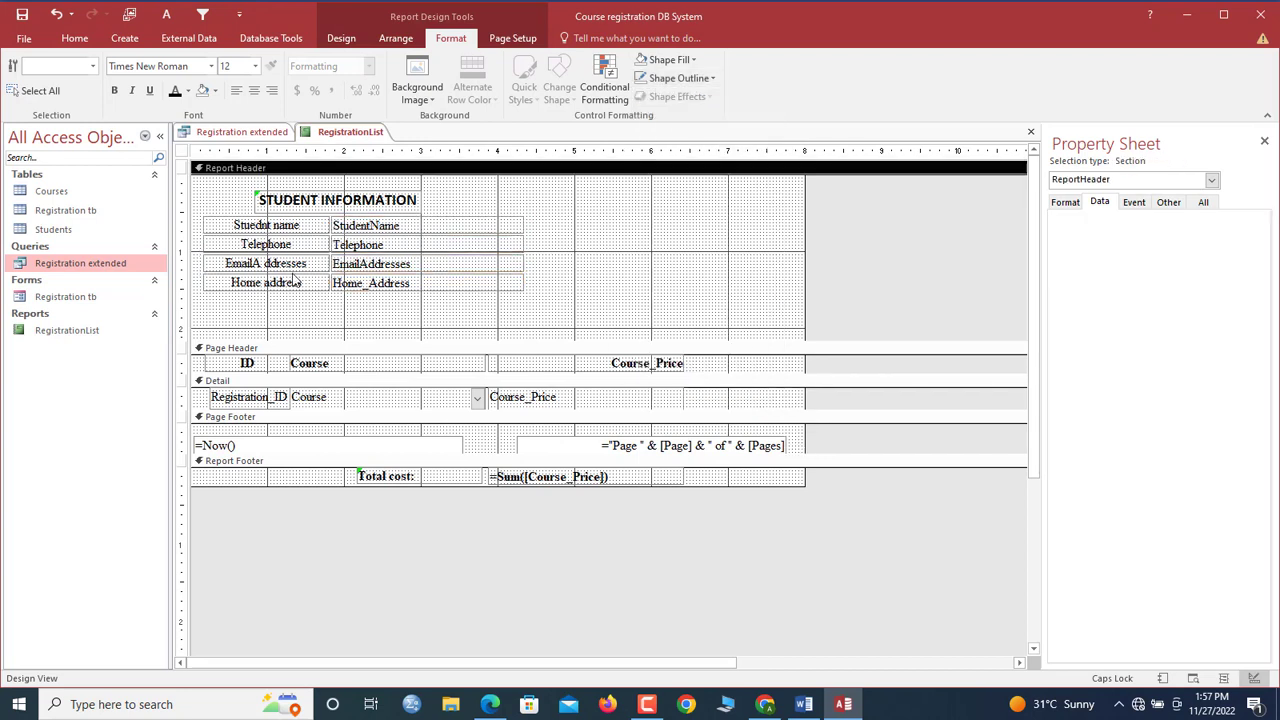
# Step: Make the four student field labels bold
pyautogui.click(300, 225)
pyautogui.click(307, 225)
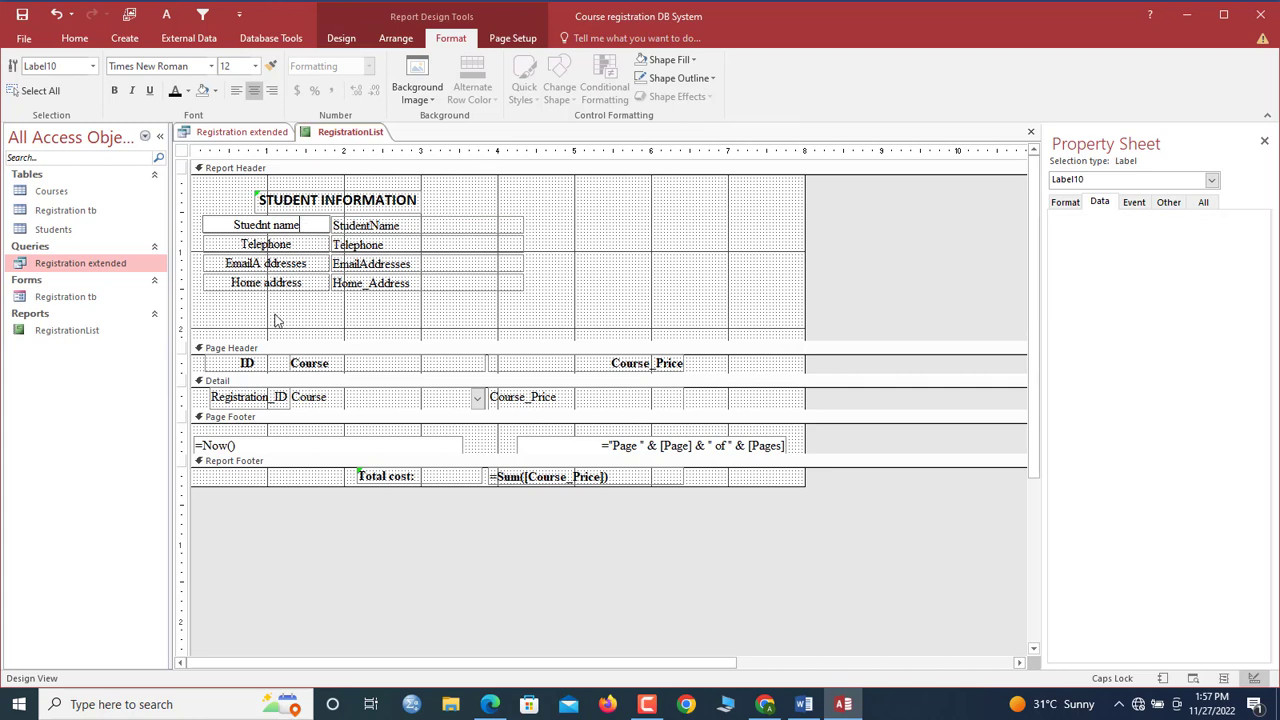
pyautogui.moveTo(278, 320); pyautogui.dragTo(240, 216)
pyautogui.hotkey('ctrl', 'b')
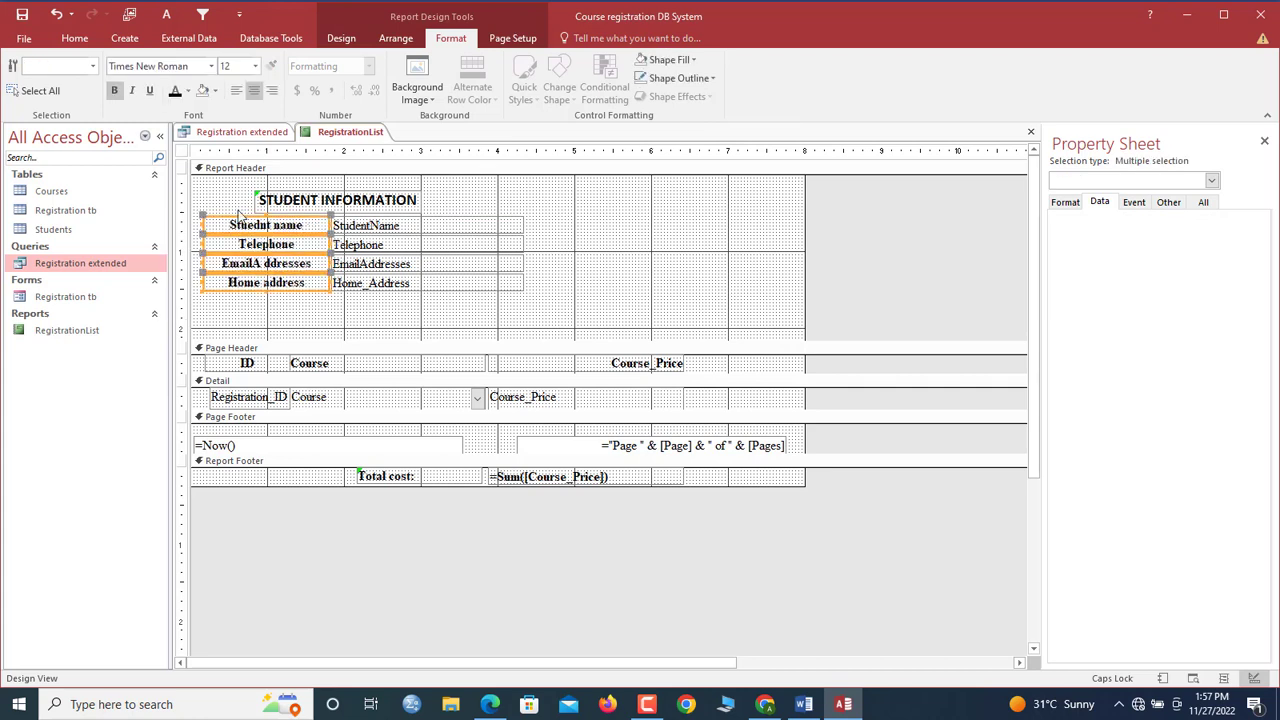
pyautogui.click(234, 207)
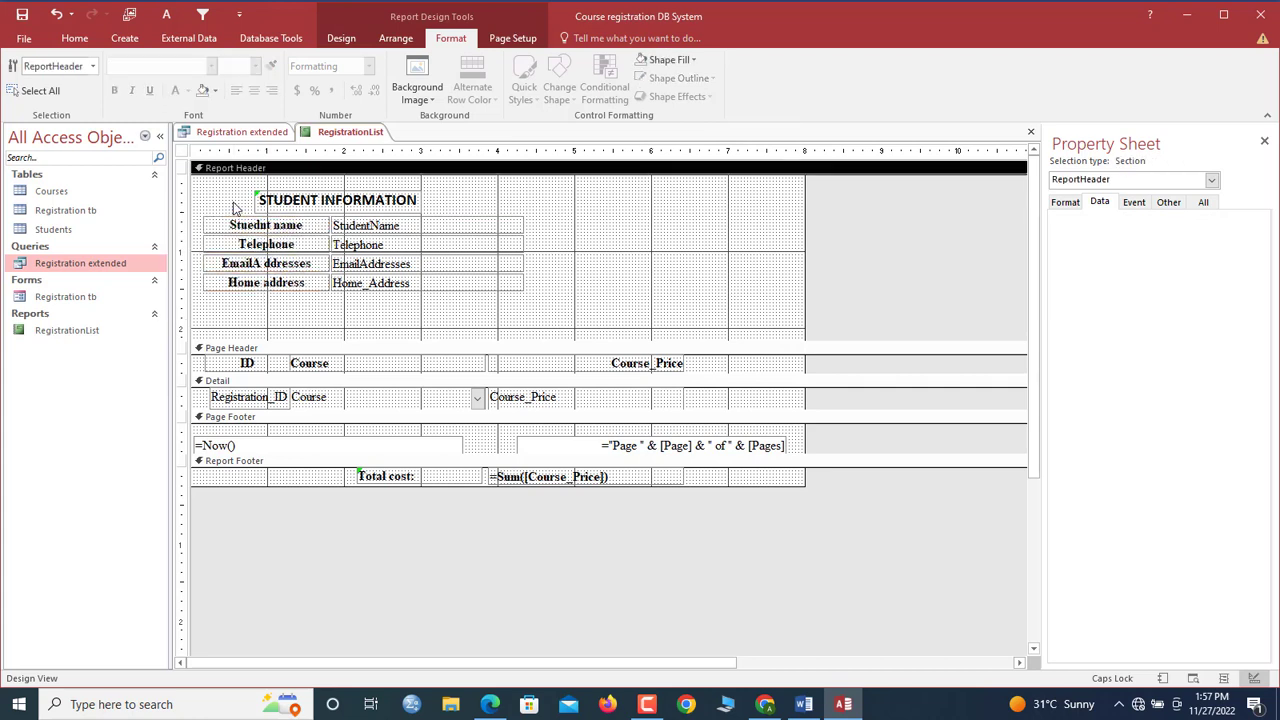
pyautogui.click(341, 38)
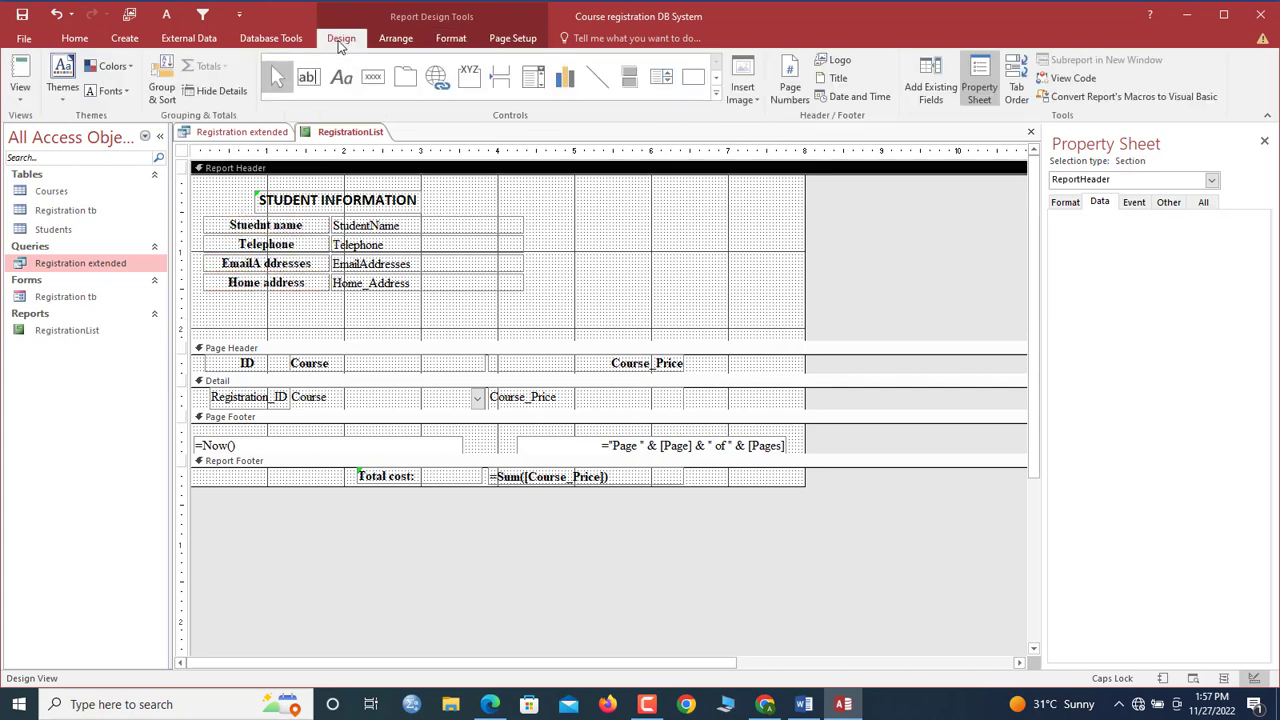
# Step: Draw a rectangle around the four student fields and send it to the back
pyautogui.click(693, 77)
pyautogui.moveTo(197, 210); pyautogui.dragTo(540, 298)
pyautogui.rightClick(493, 285)
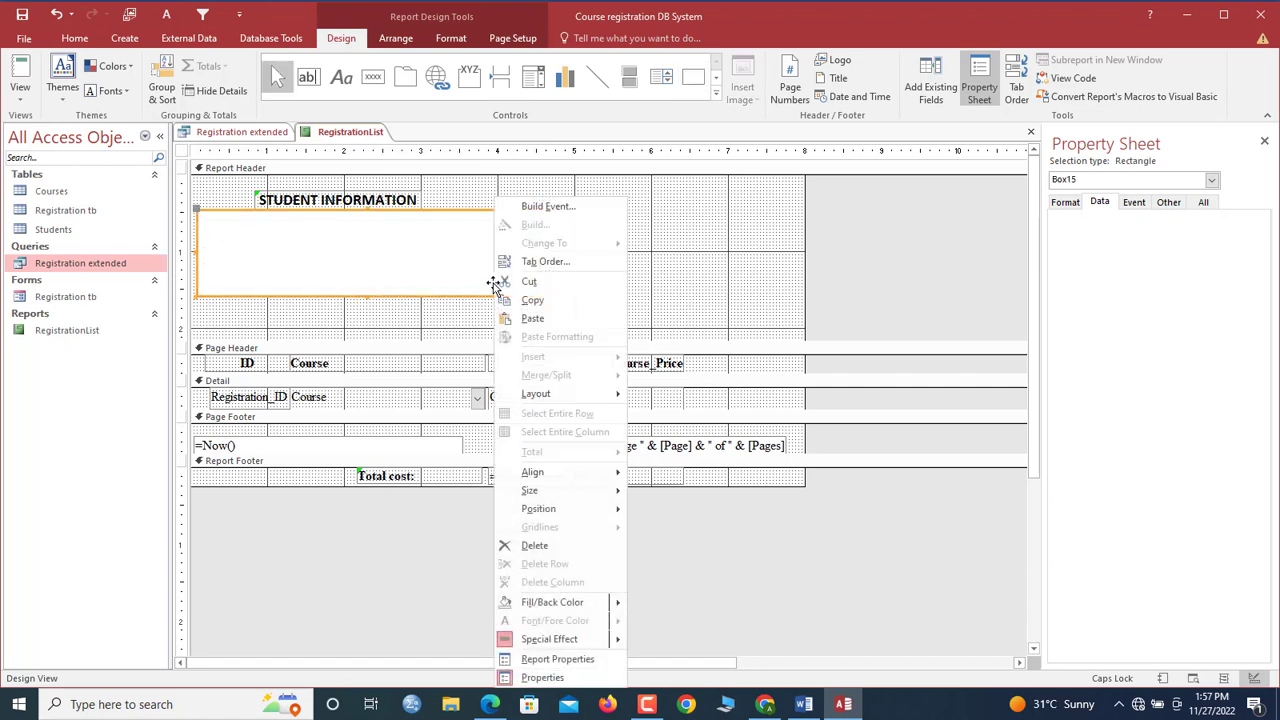
pyautogui.moveTo(604, 519)
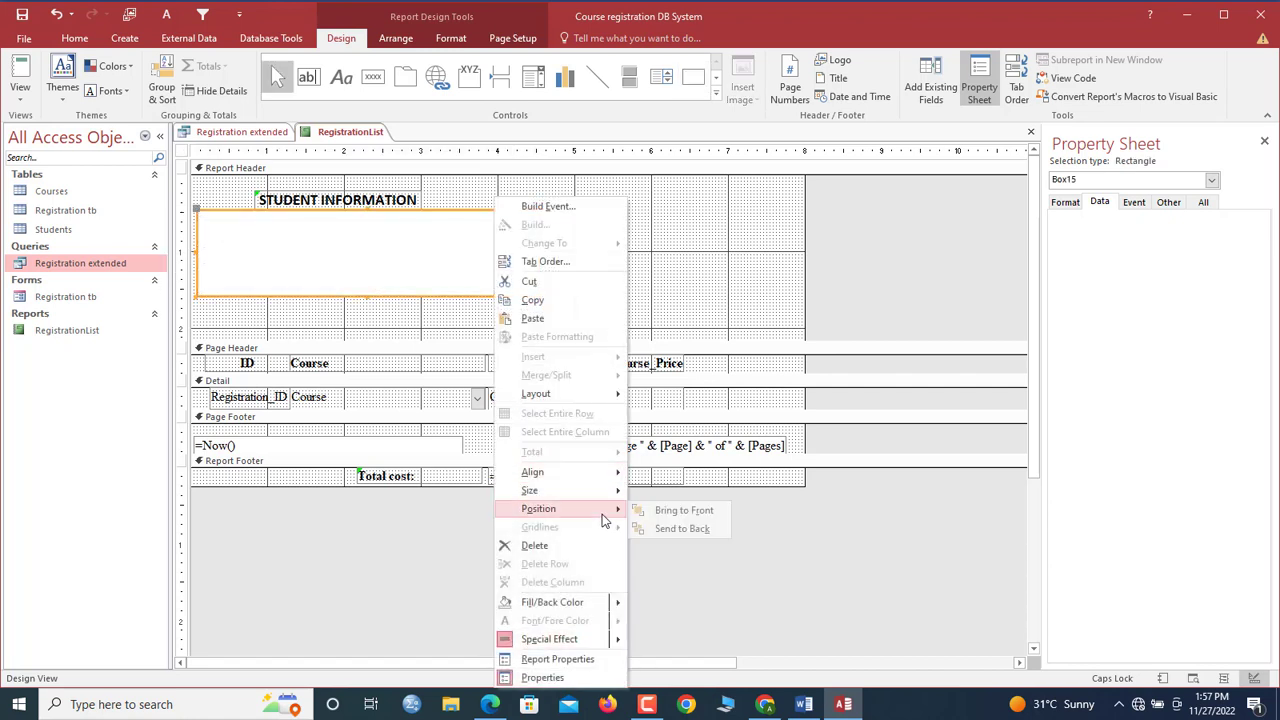
pyautogui.click(680, 528)
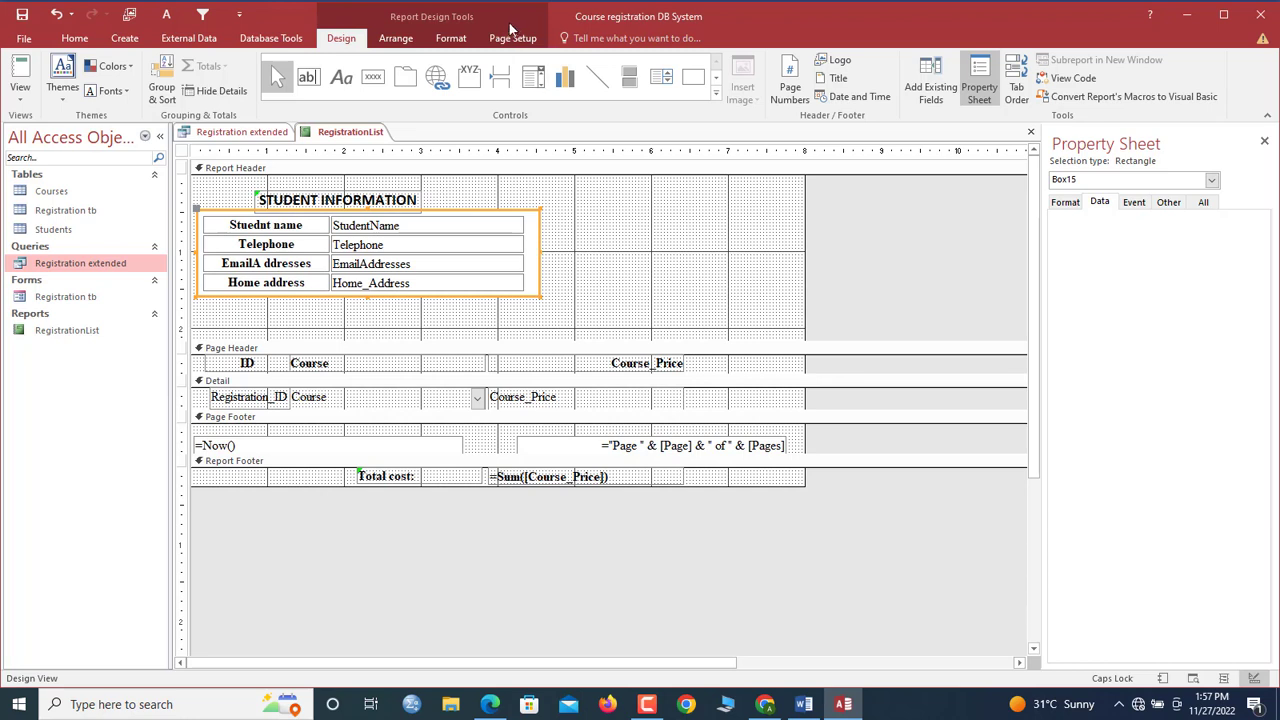
# Step: Give the rectangle a transparent fill, a thicker outline and a dark outline colour
pyautogui.click(451, 38)
pyautogui.click(668, 60)
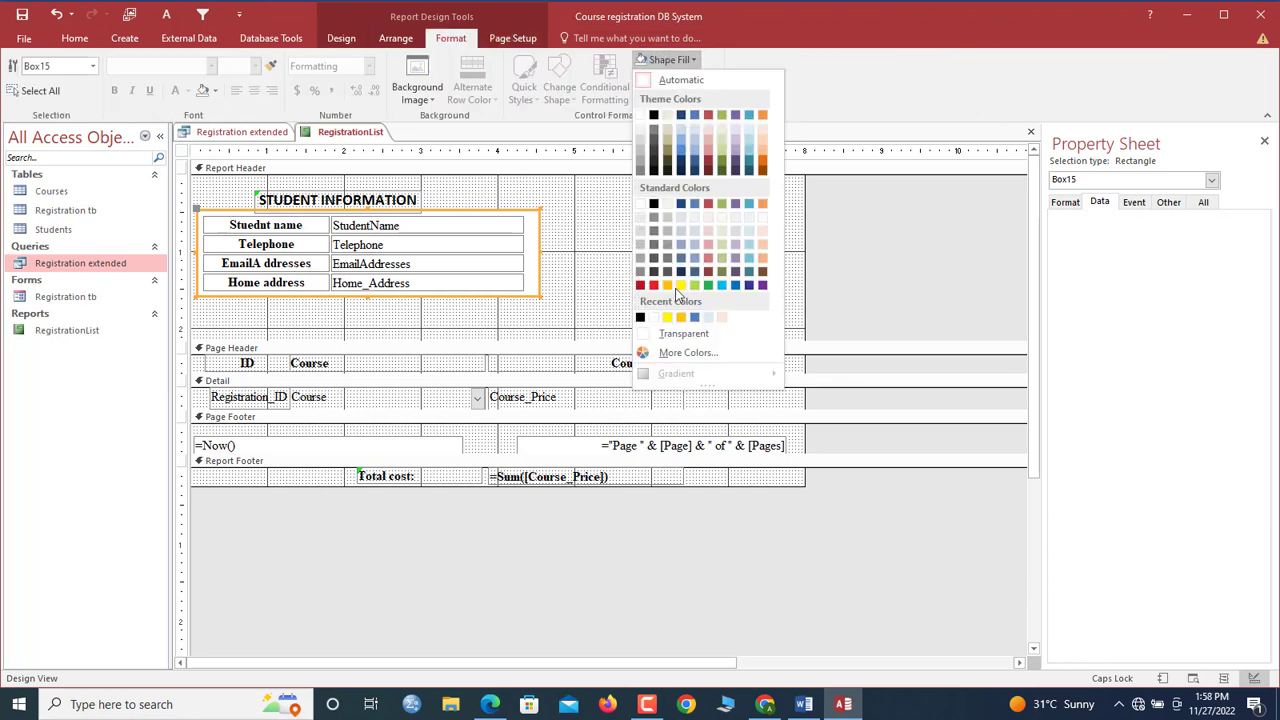
pyautogui.click(680, 333)
pyautogui.click(677, 78)
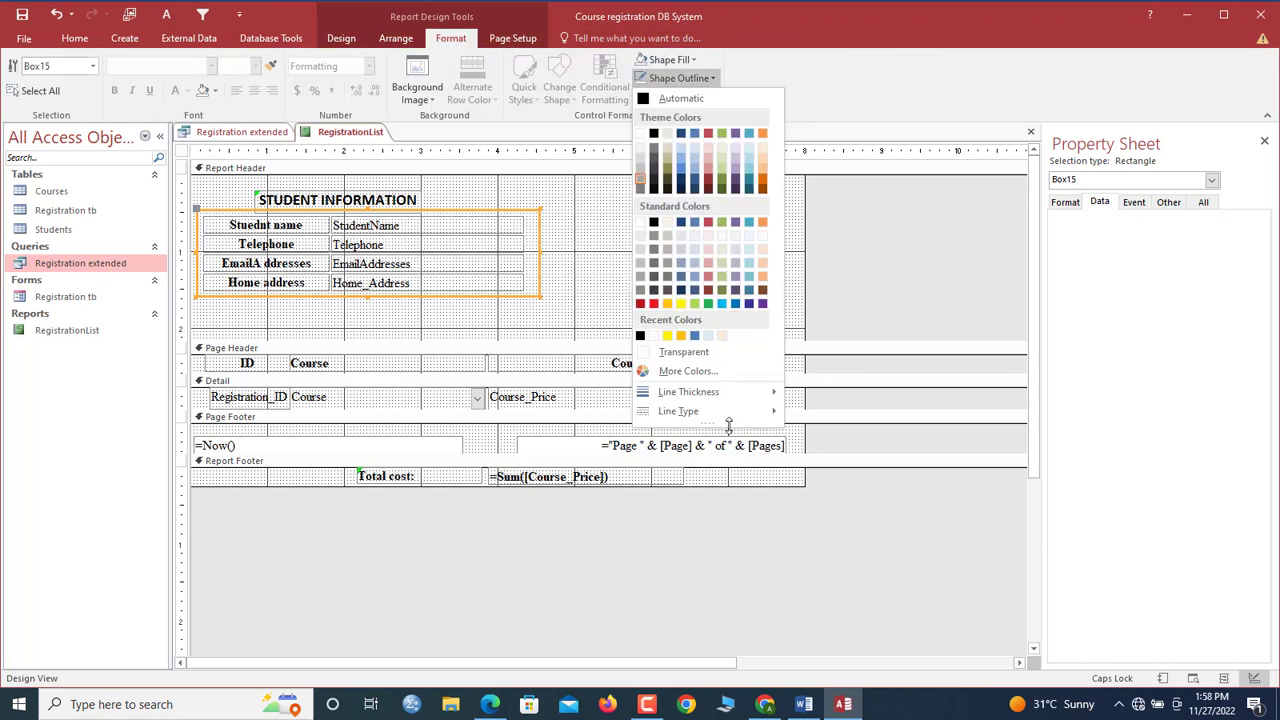
pyautogui.moveTo(724, 396)
pyautogui.click(800, 410)
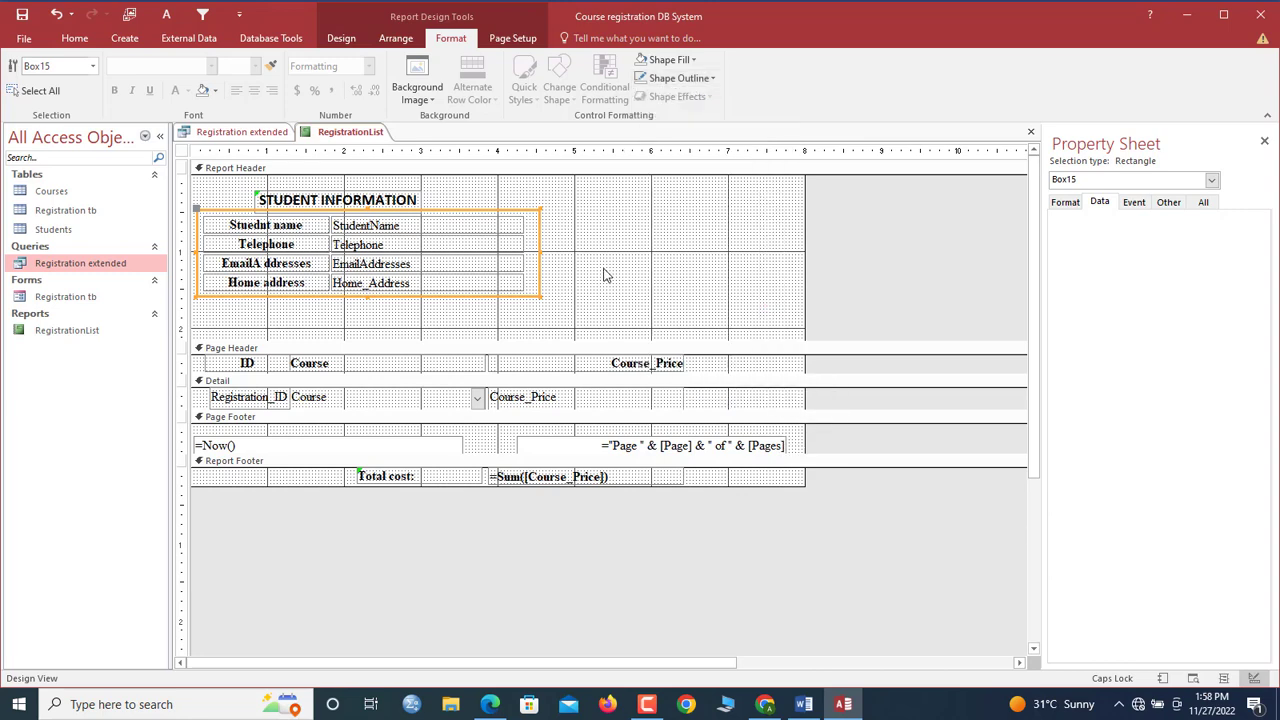
pyautogui.click(604, 275)
pyautogui.click(511, 214)
pyautogui.click(700, 78)
pyautogui.click(655, 135)
# Step: Preview the report in Report View, then return to Design View
pyautogui.rightClick(345, 137)
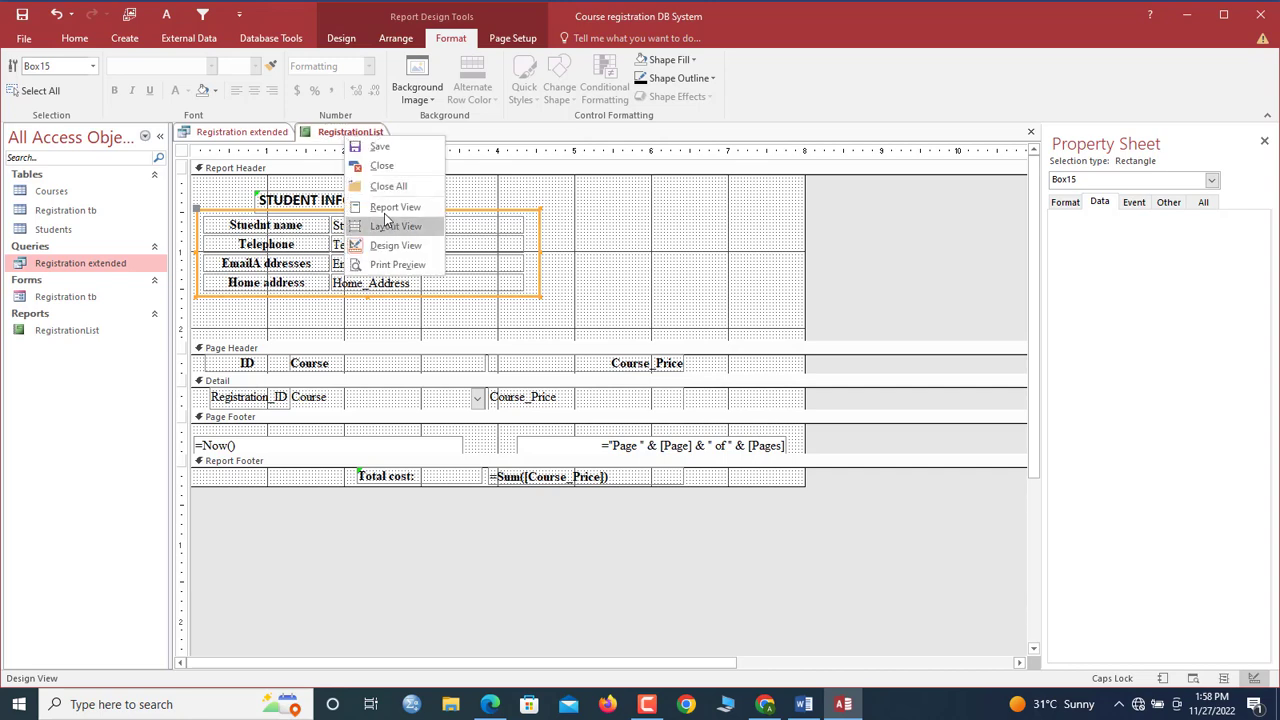
pyautogui.click(390, 207)
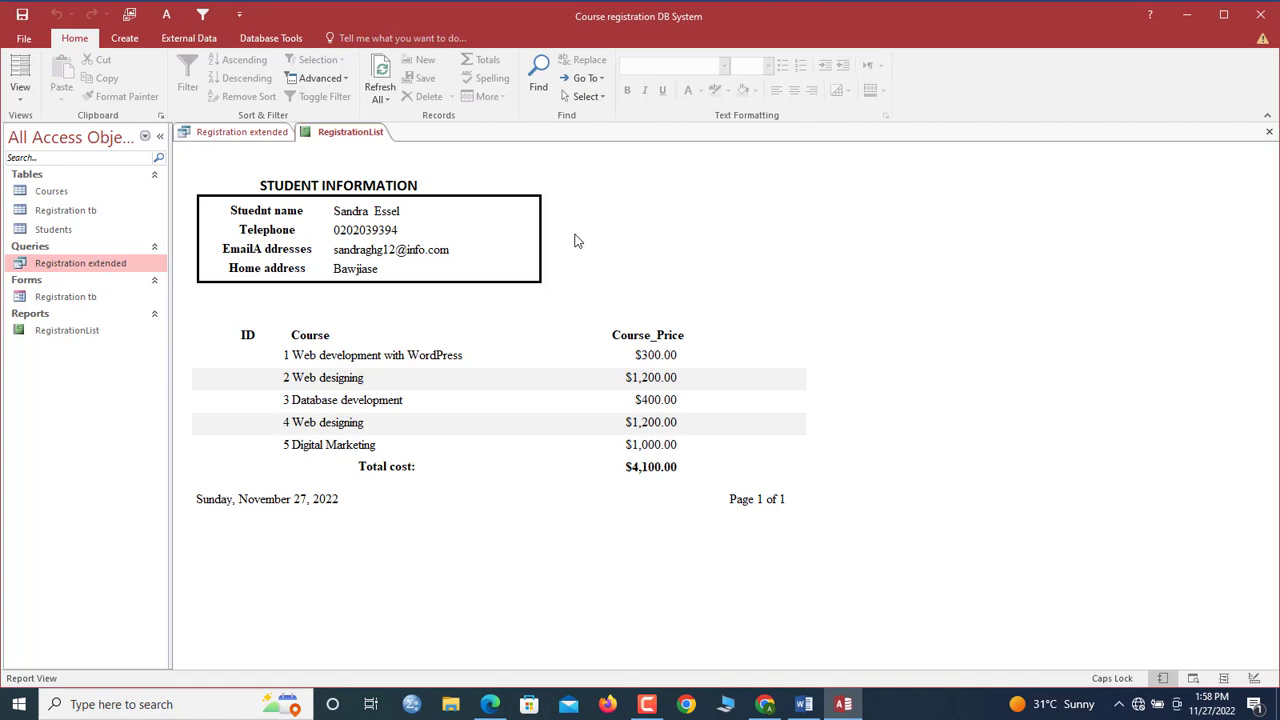
pyautogui.rightClick(575, 240)
pyautogui.click(621, 284)
pyautogui.click(660, 280)
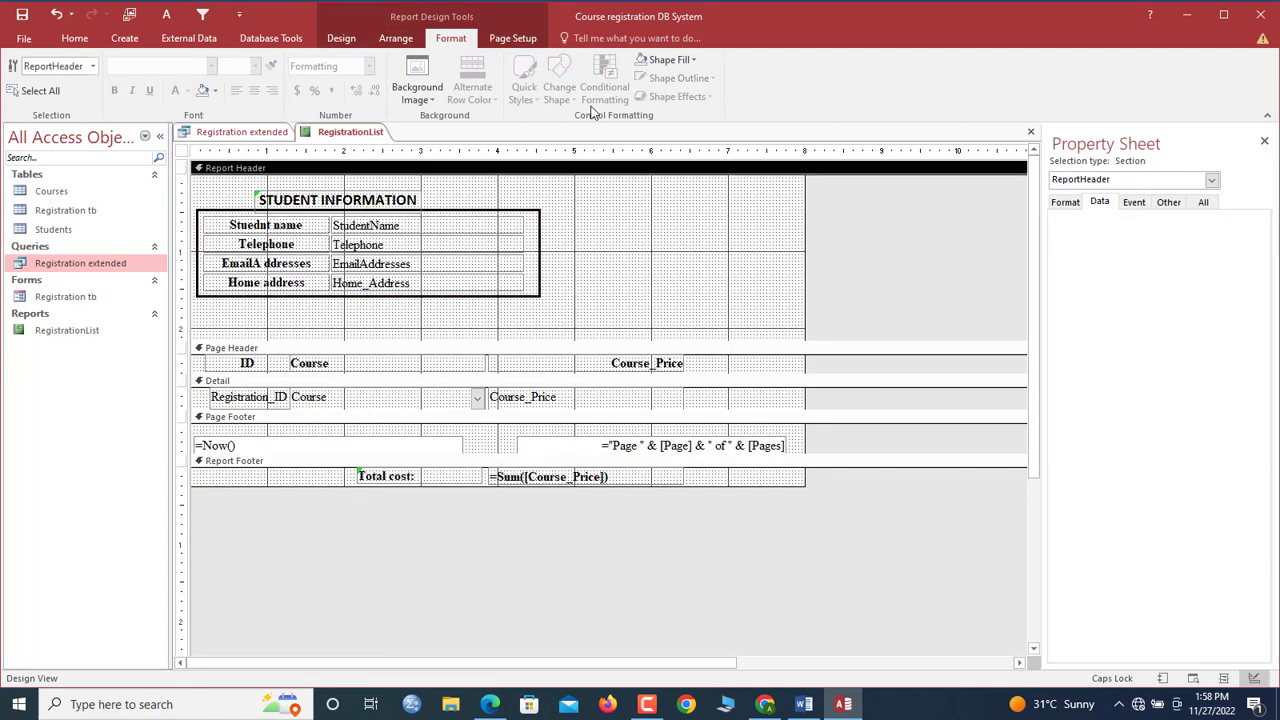
pyautogui.click(341, 38)
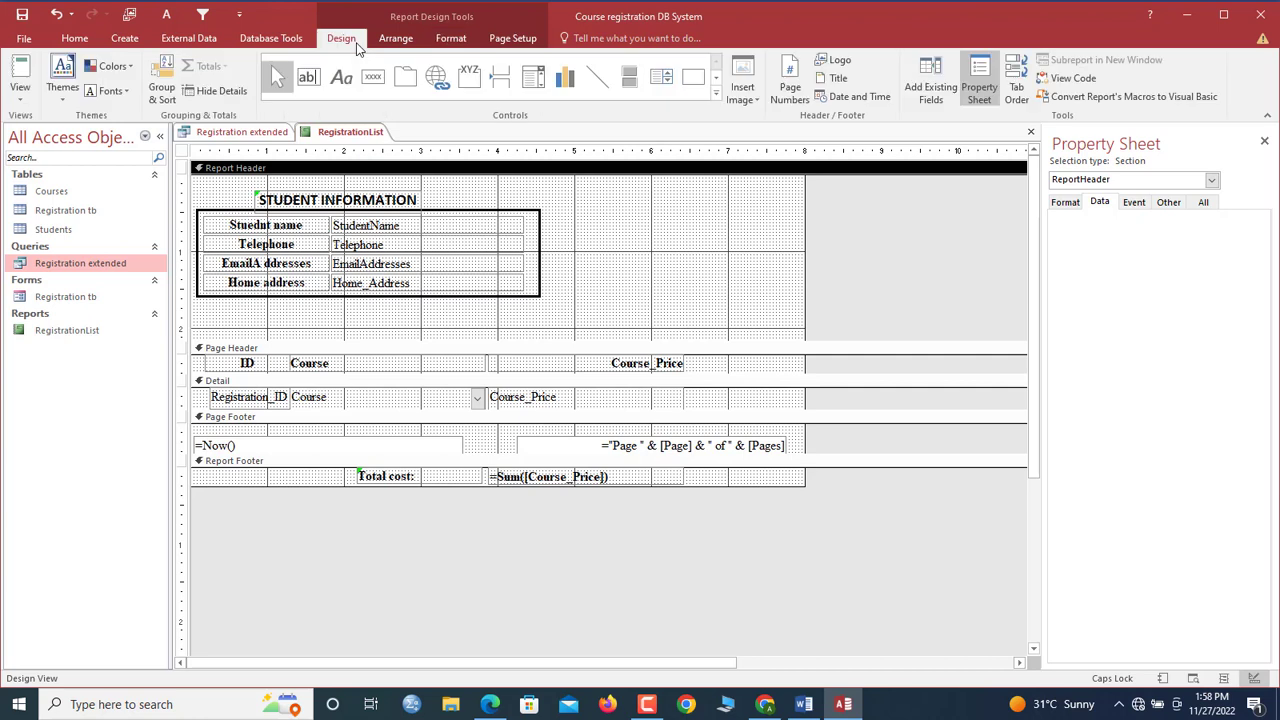
# Step: Add the Serial field to the report header and make the header taller
pyautogui.click(935, 100)
pyautogui.click(1090, 370)
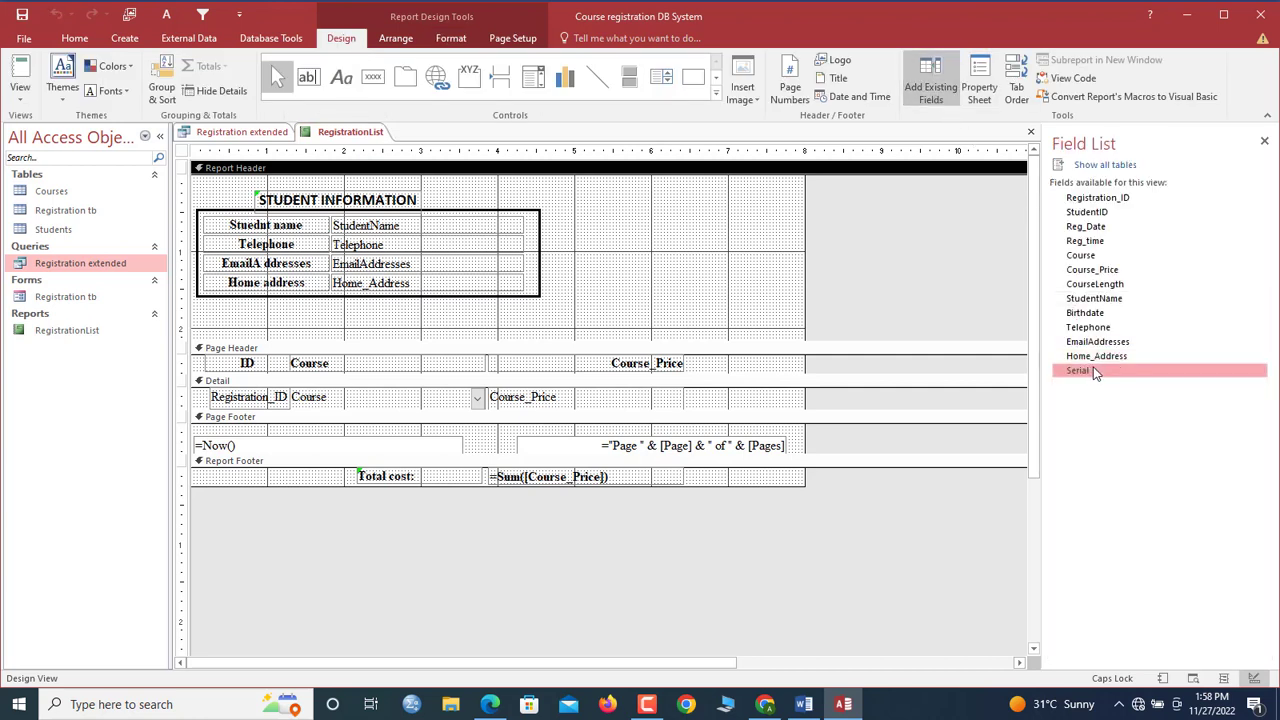
pyautogui.moveTo(1094, 378); pyautogui.dragTo(348, 316)
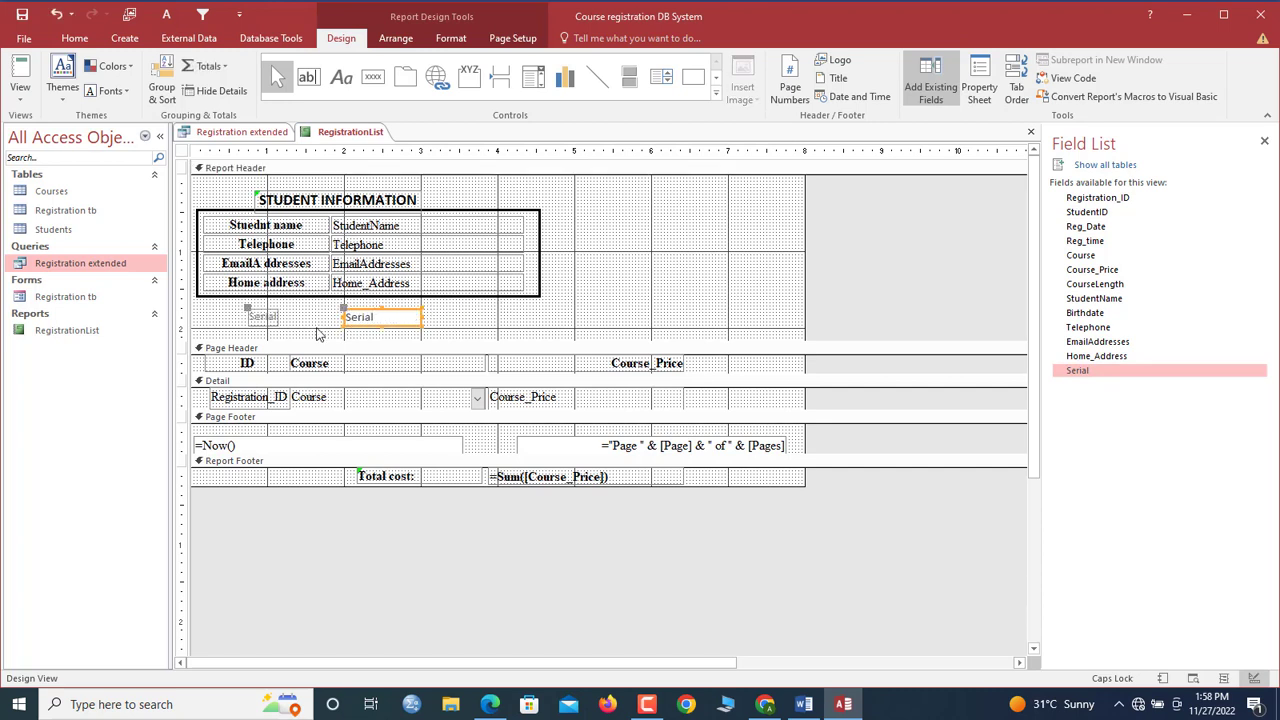
pyautogui.moveTo(316, 342); pyautogui.dragTo(316, 372)
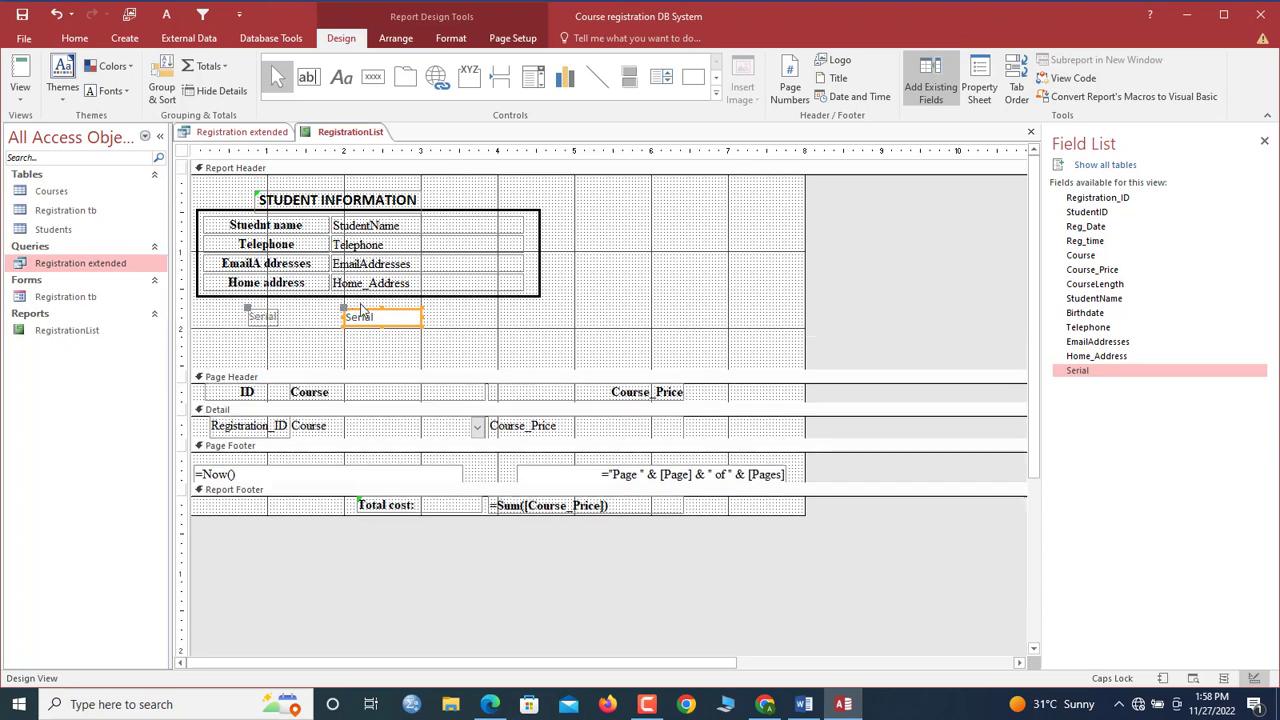
# Step: Place the Serial label above the Serial field beside the student details box
pyautogui.moveTo(454, 320); pyautogui.dragTo(583, 258)
pyautogui.click(676, 289)
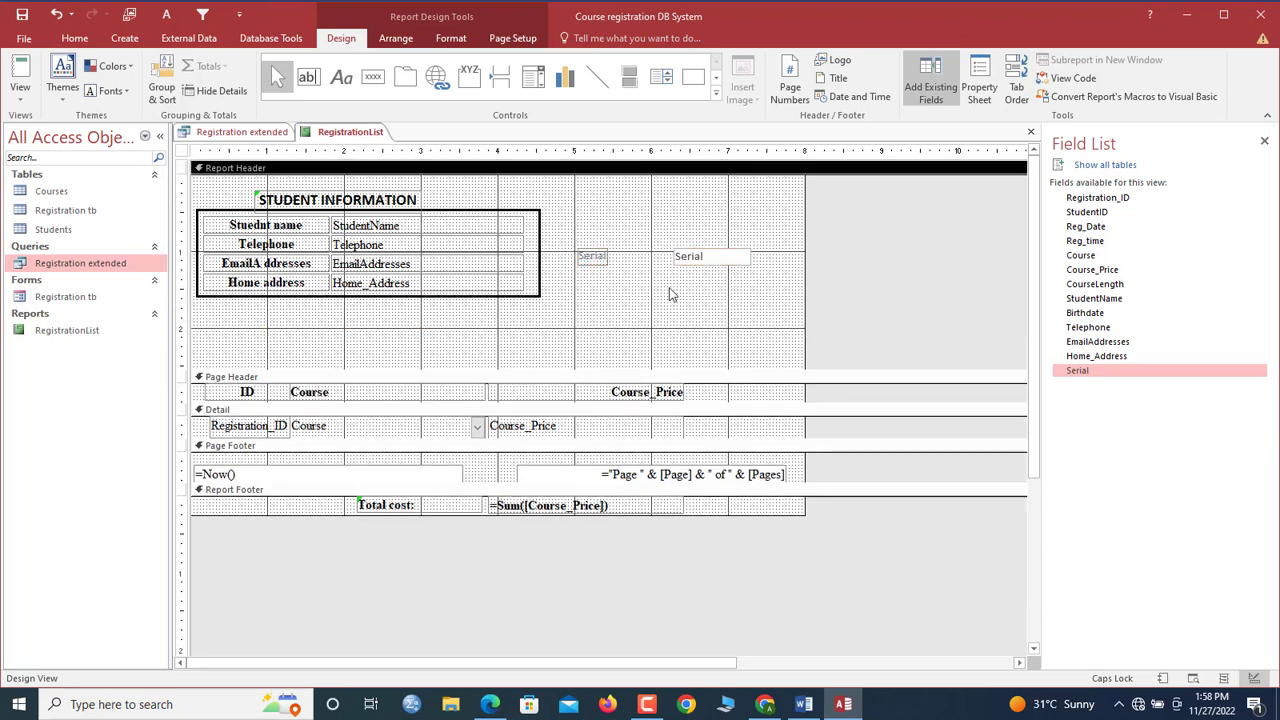
pyautogui.click(592, 256)
pyautogui.moveTo(805, 240); pyautogui.dragTo(676, 233)
pyautogui.hotkey('ctrl', 'z')
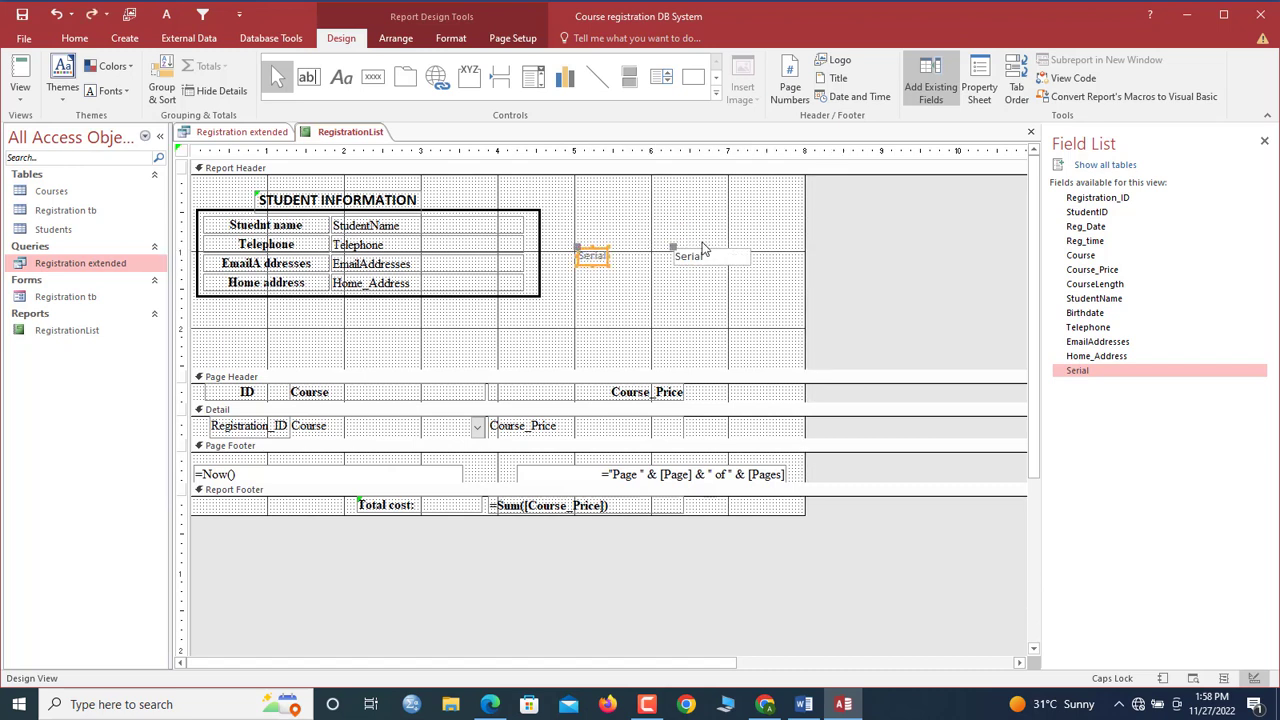
pyautogui.click(583, 256)
pyautogui.moveTo(580, 252); pyautogui.dragTo(676, 232)
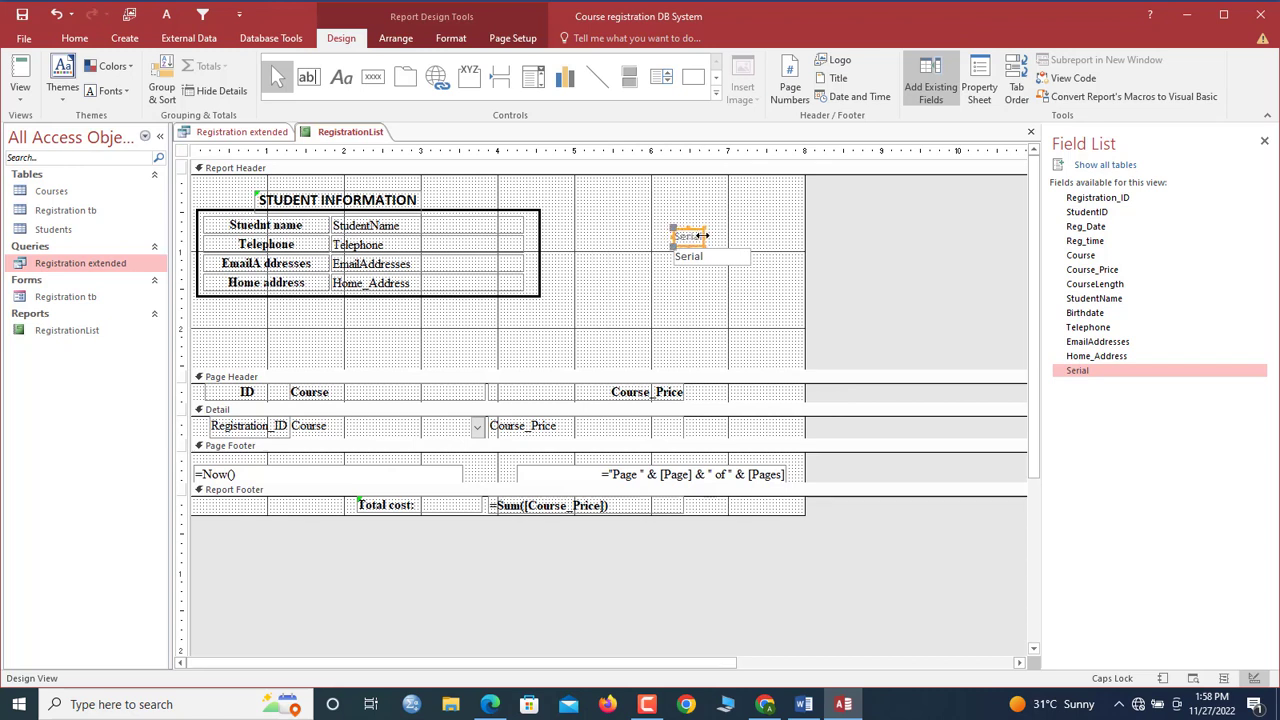
# Step: Fine-tune the Serial label and text box positions together
pyautogui.click(689, 237)
pyautogui.click(708, 257)
pyautogui.keyDown('shift'); pyautogui.click(690, 239); pyautogui.keyUp('shift')
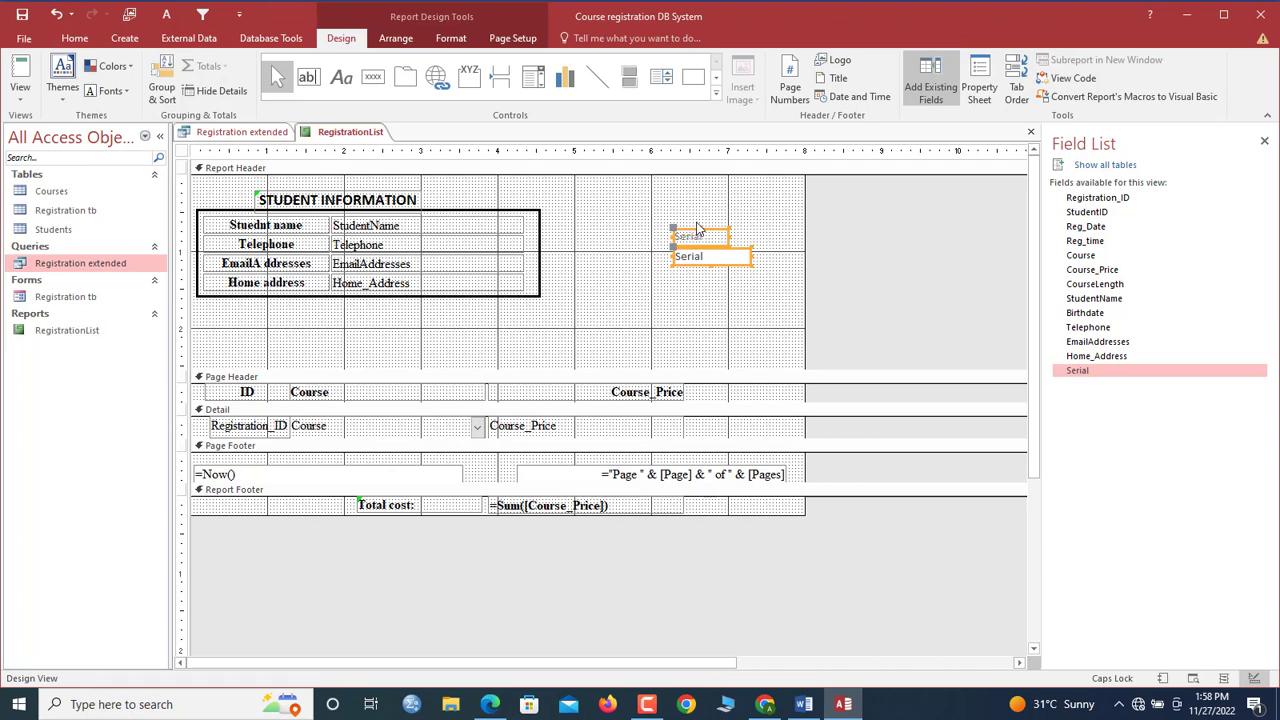
pyautogui.moveTo(700, 229); pyautogui.dragTo(699, 222)
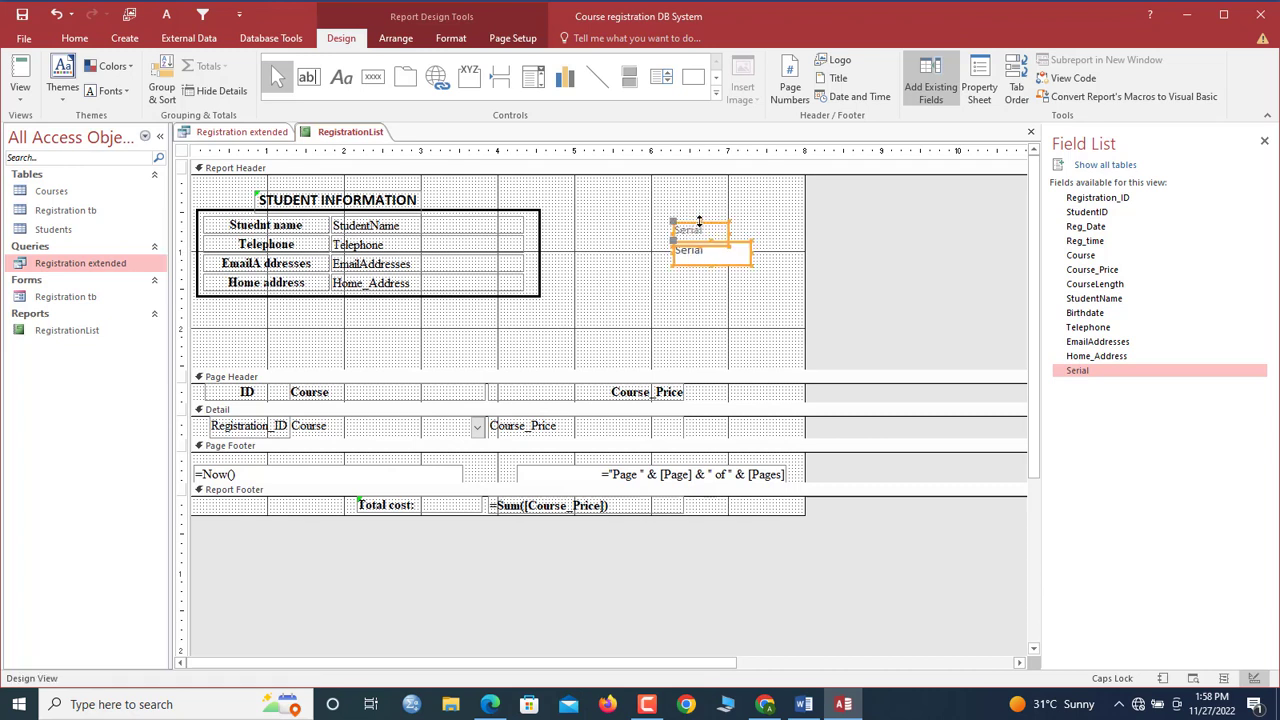
pyautogui.click(720, 285)
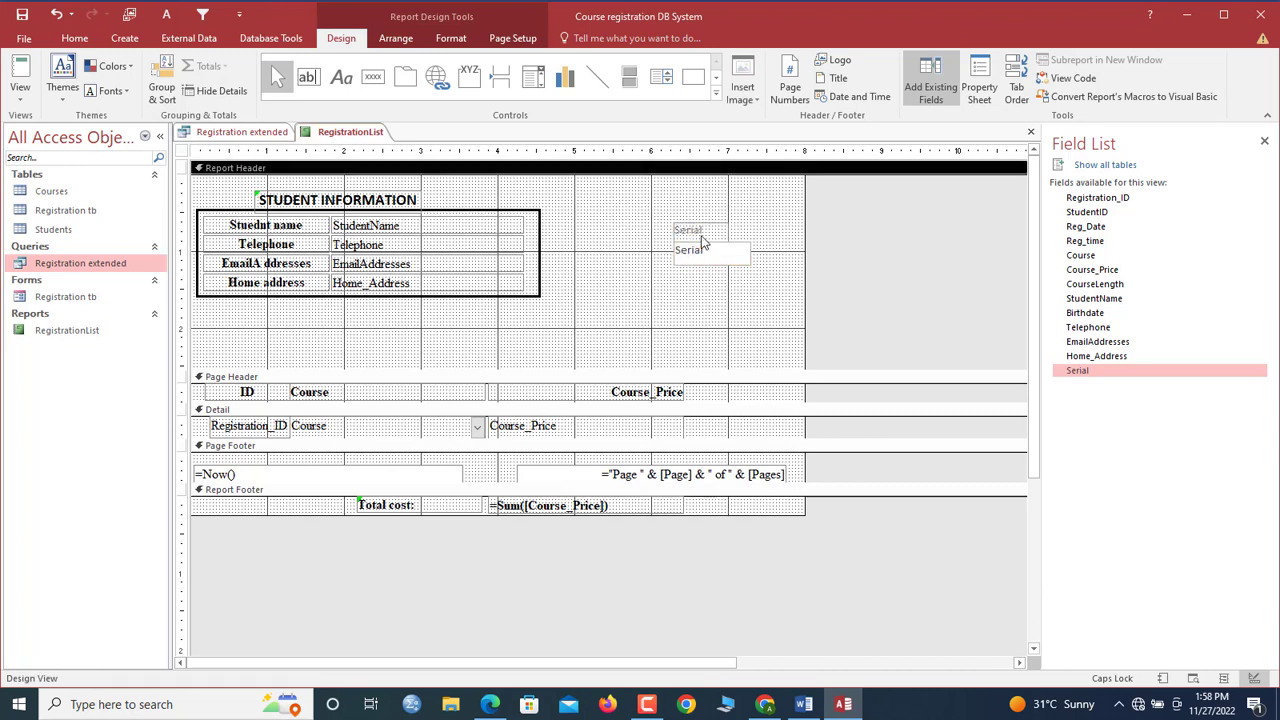
pyautogui.click(700, 232)
pyautogui.click(704, 257)
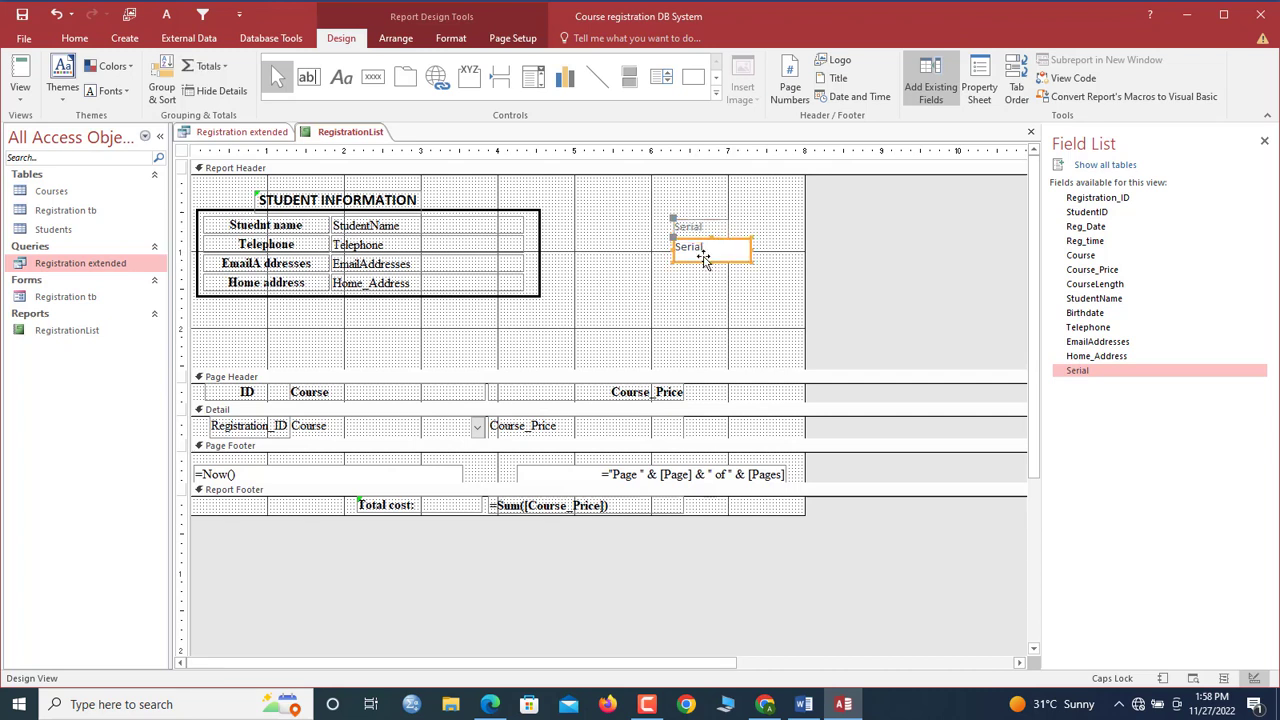
pyautogui.moveTo(704, 258); pyautogui.dragTo(673, 244)
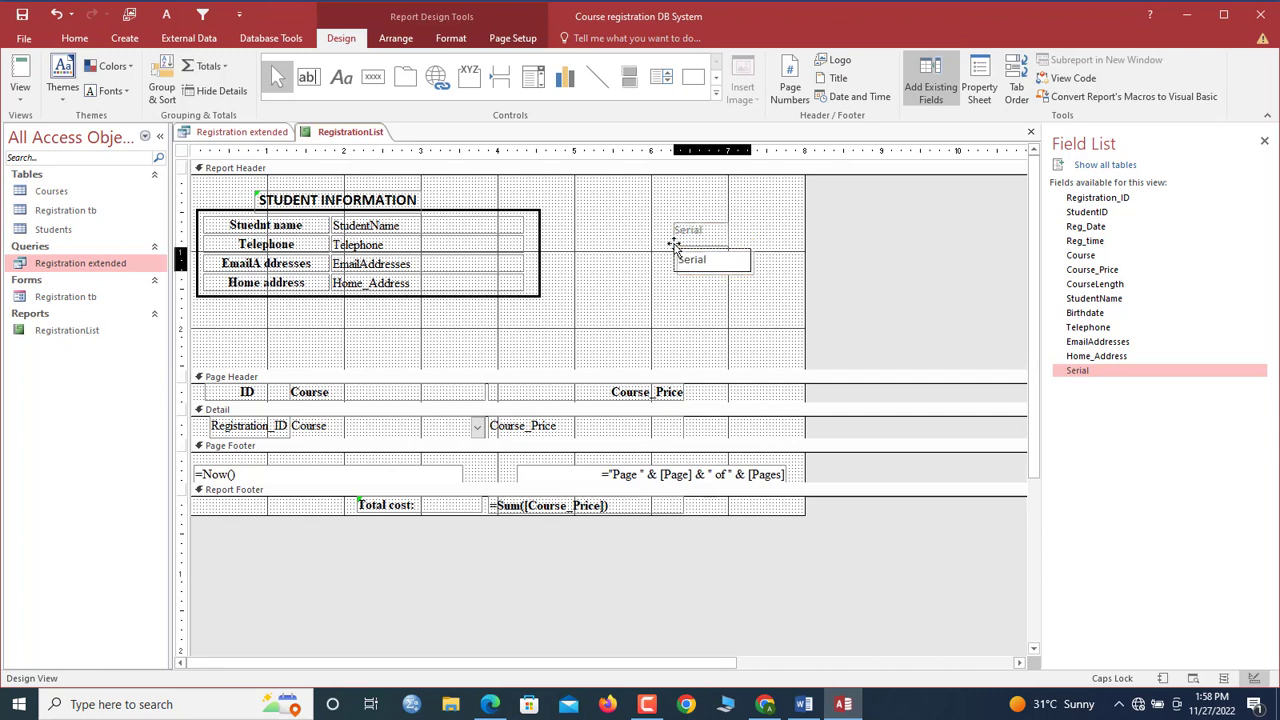
pyautogui.click(684, 234)
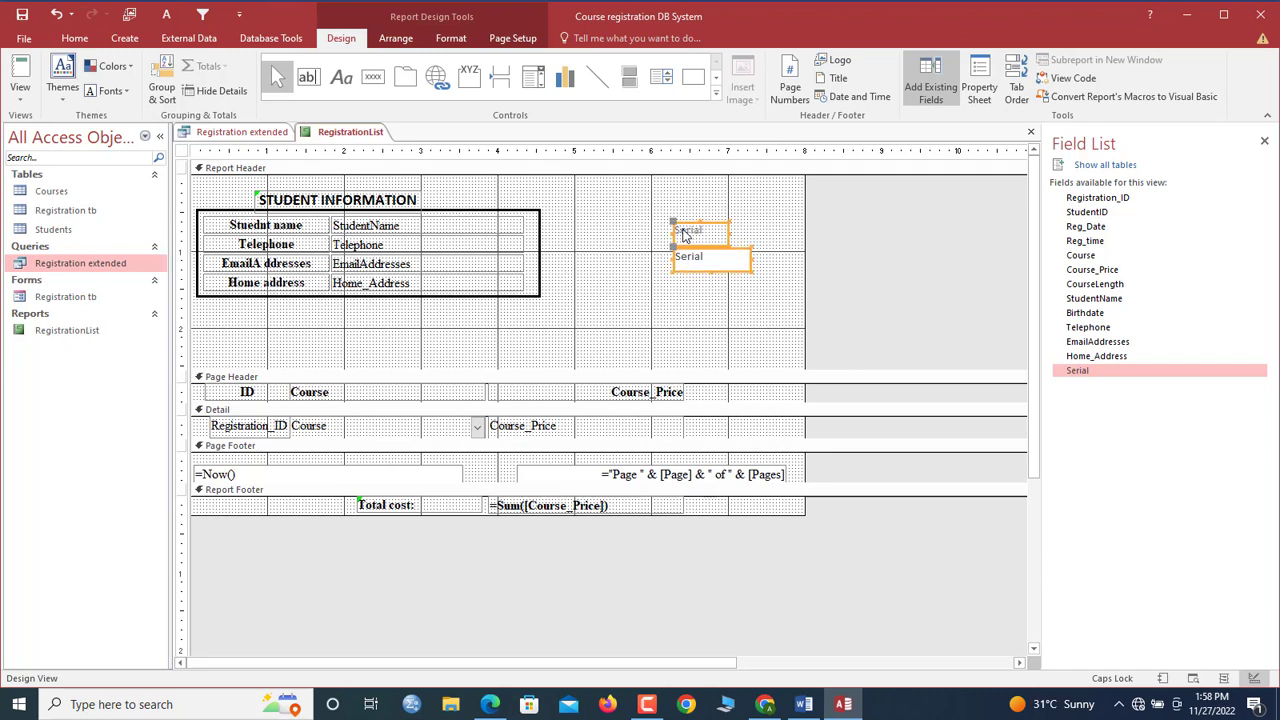
# Step: Remove the Serial controls' outlines and size them to the same width
pyautogui.click(450, 38)
pyautogui.click(697, 79)
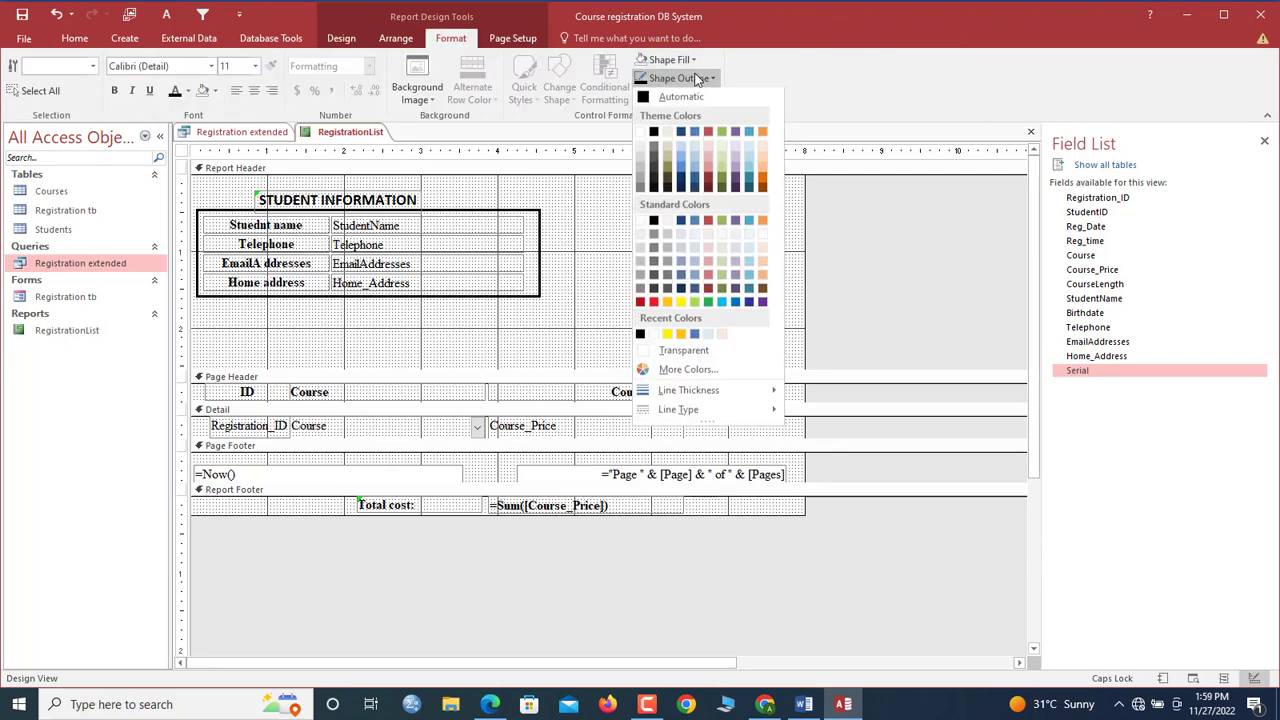
pyautogui.click(690, 354)
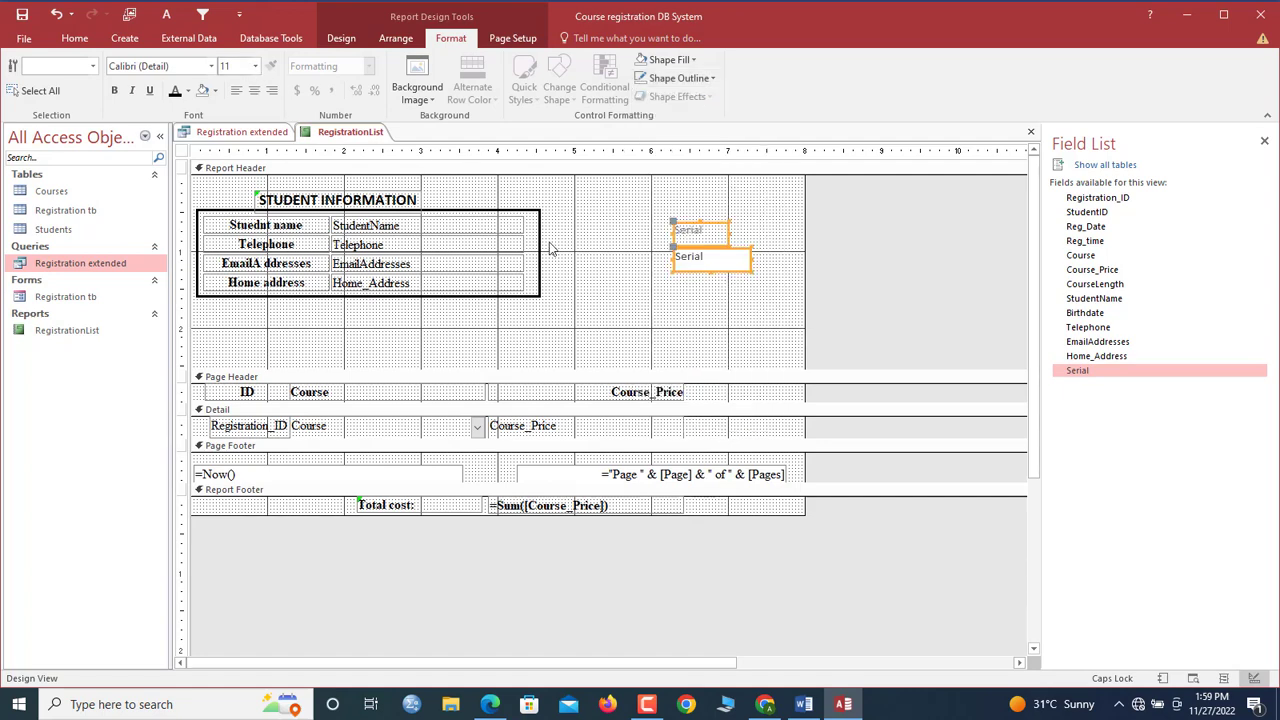
pyautogui.rightClick(697, 241)
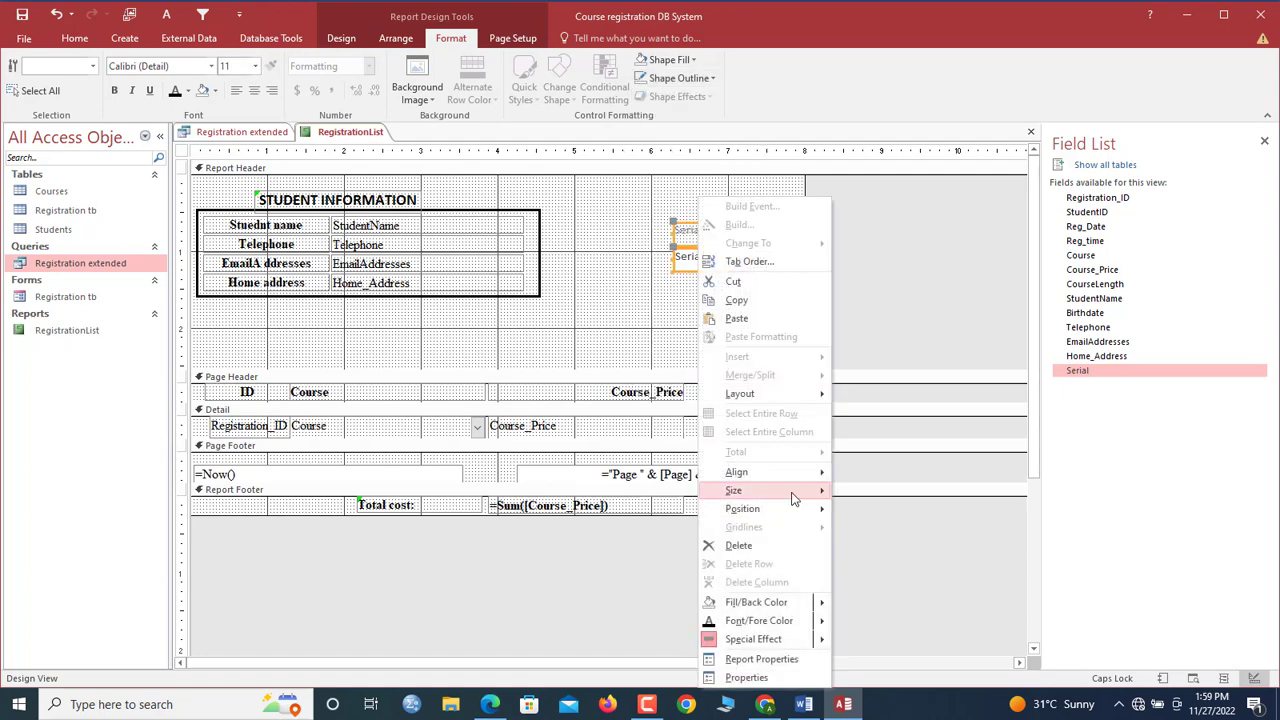
pyautogui.moveTo(810, 490)
pyautogui.click(869, 565)
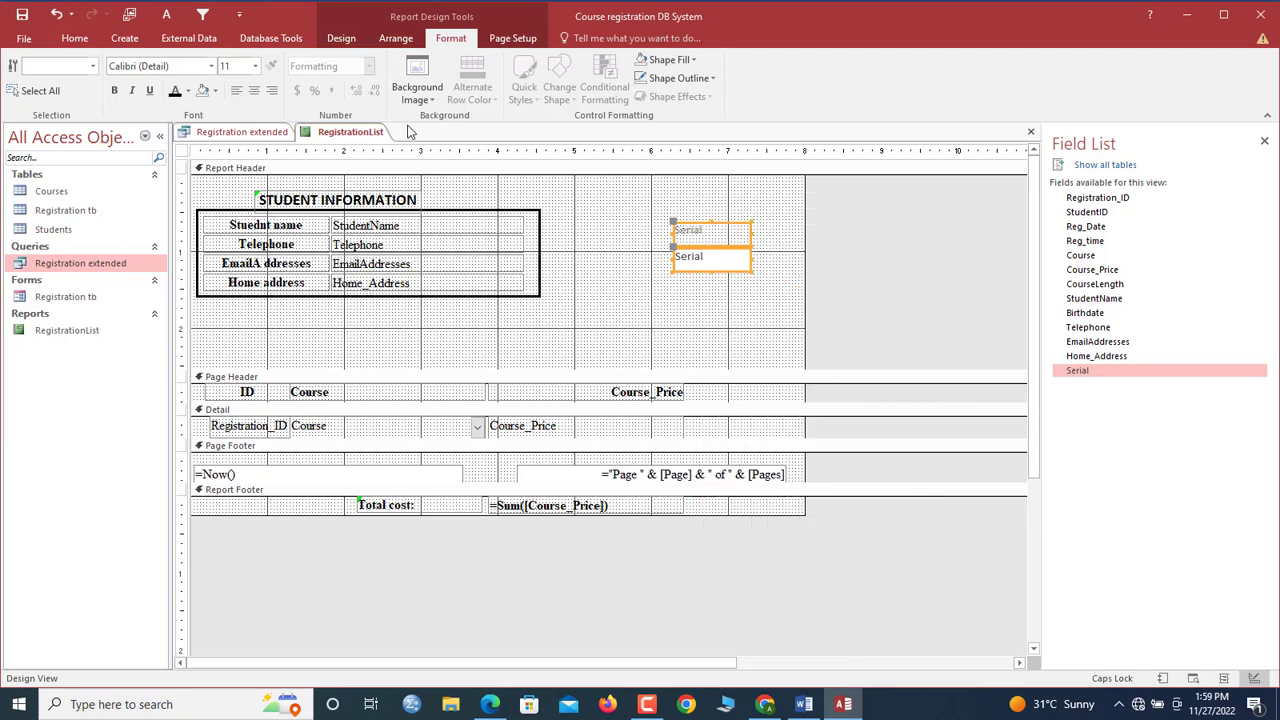
# Step: Set the Serial controls to 14 pt black text with a transparent background
pyautogui.click(255, 66)
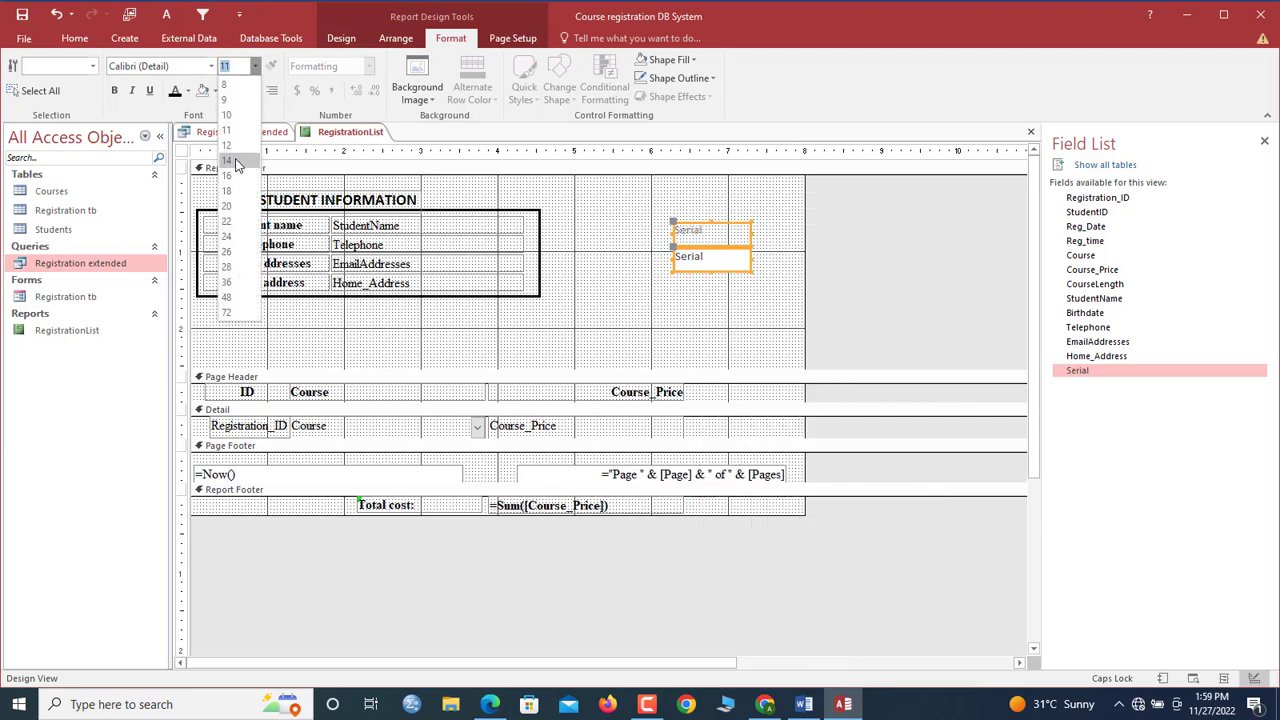
pyautogui.click(228, 160)
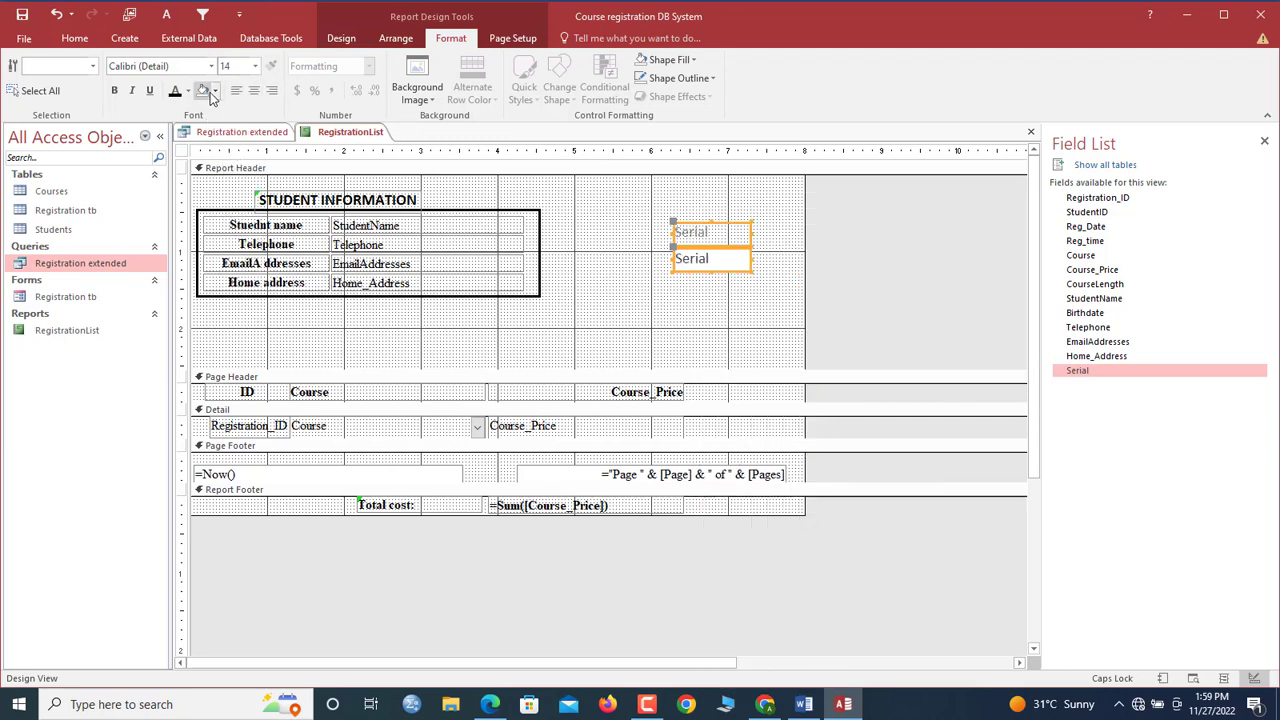
pyautogui.click(174, 90)
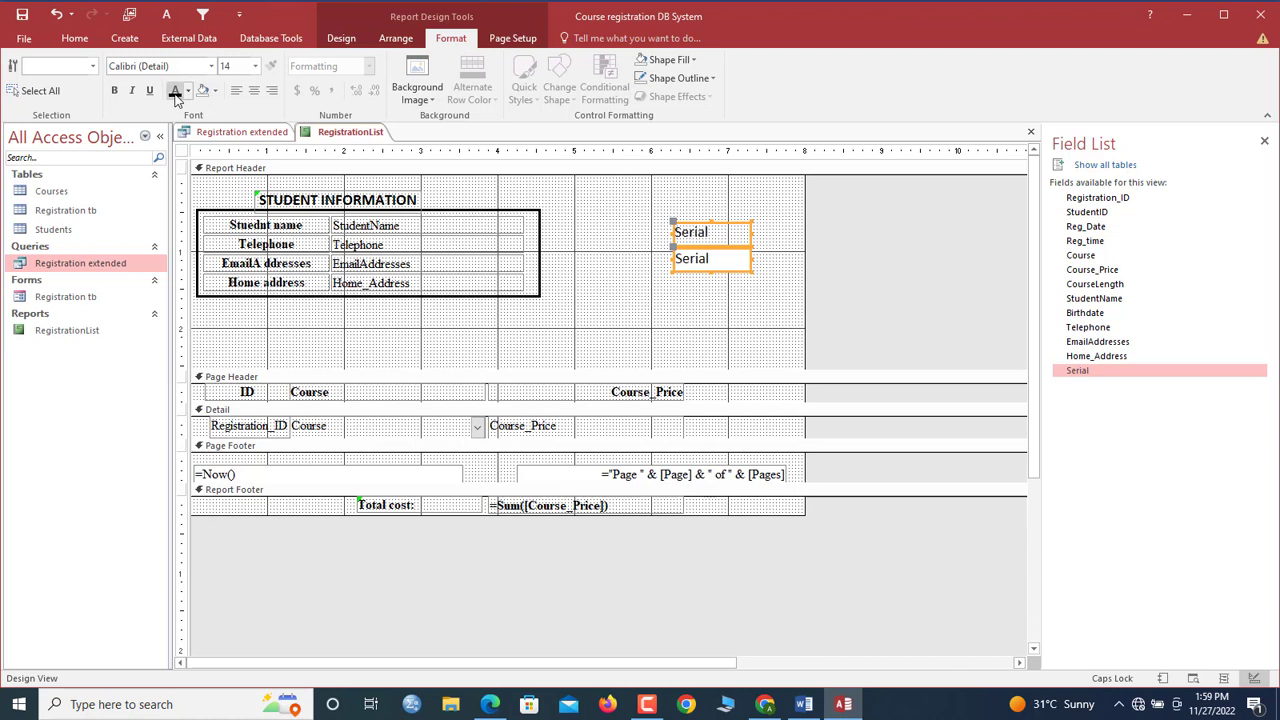
pyautogui.click(667, 59)
pyautogui.click(712, 334)
pyautogui.moveTo(749, 233); pyautogui.dragTo(715, 245)
pyautogui.click(711, 297)
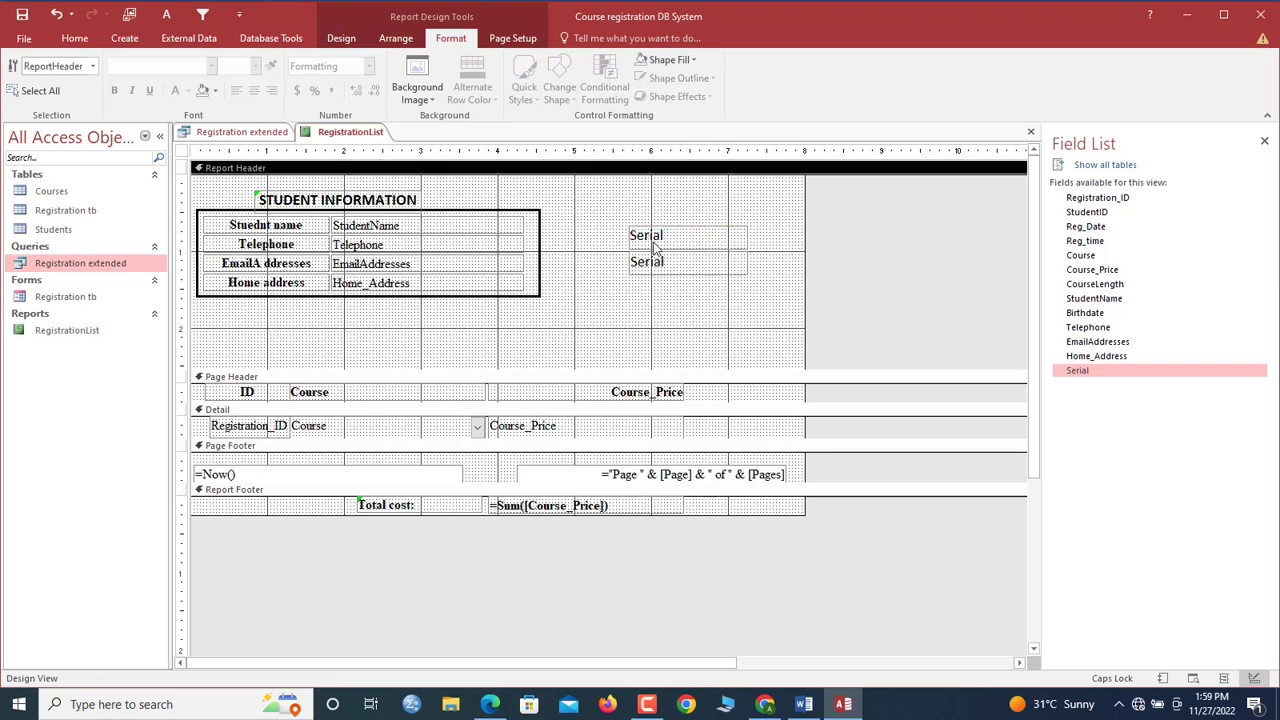
# Step: Rename the Serial label to 'Registration Serial'
pyautogui.click(640, 236)
pyautogui.click(631, 236)
pyautogui.write('[SN]')
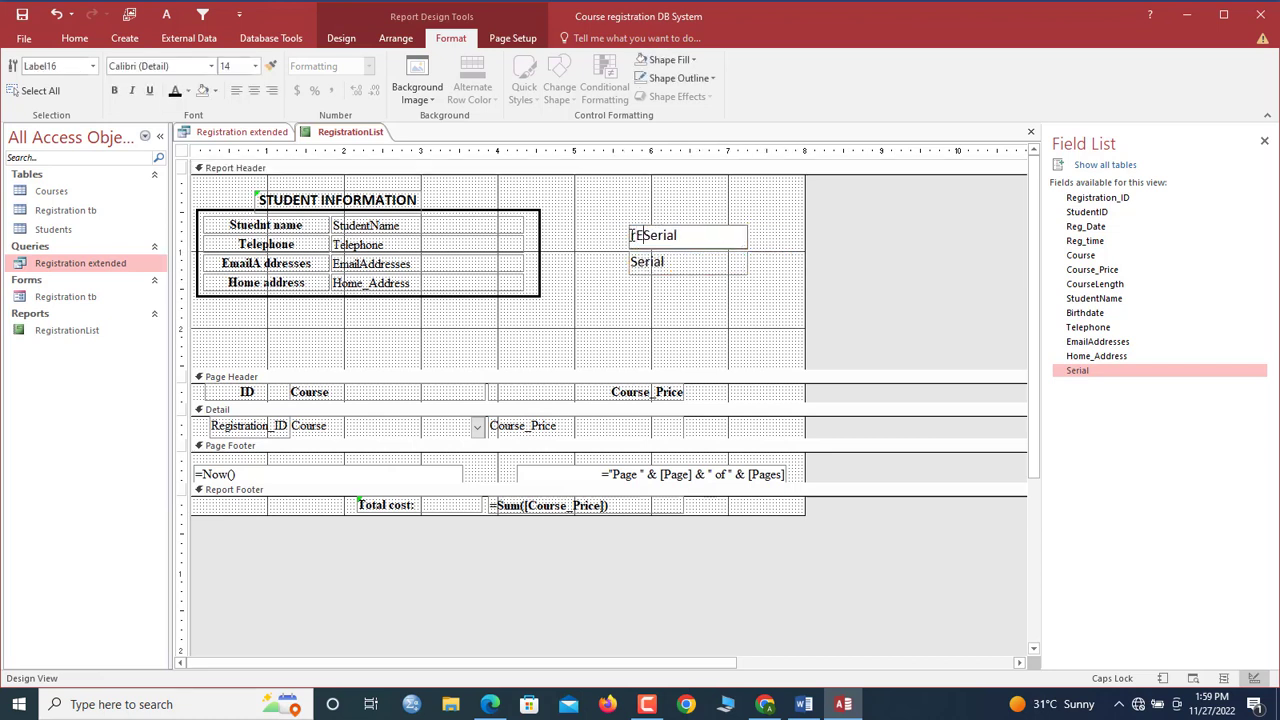
pyautogui.press('BackSpace')
pyautogui.press('BackSpace')
pyautogui.press('BackSpace')
pyautogui.press('BackSpace')
pyautogui.write('Registration')
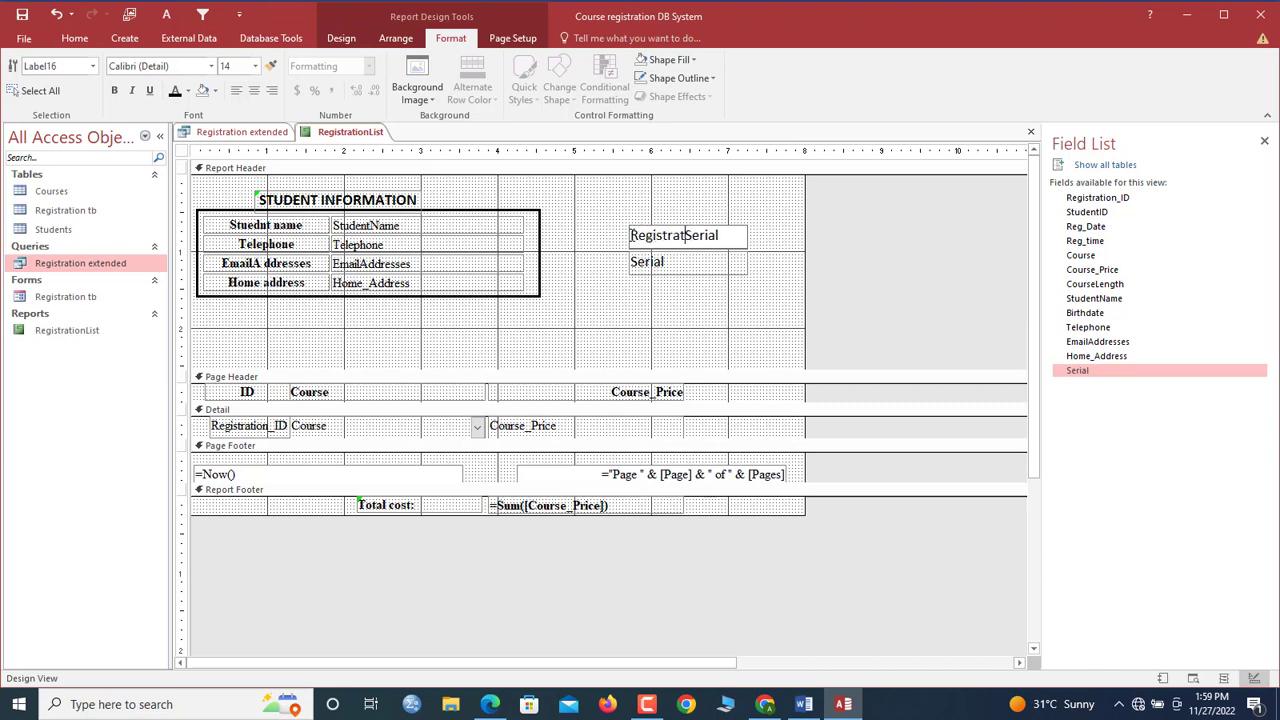
pyautogui.click(728, 236)
# Step: Bold the Registration Serial label, centre the Serial field, and shorten the Report Header
pyautogui.click(723, 266)
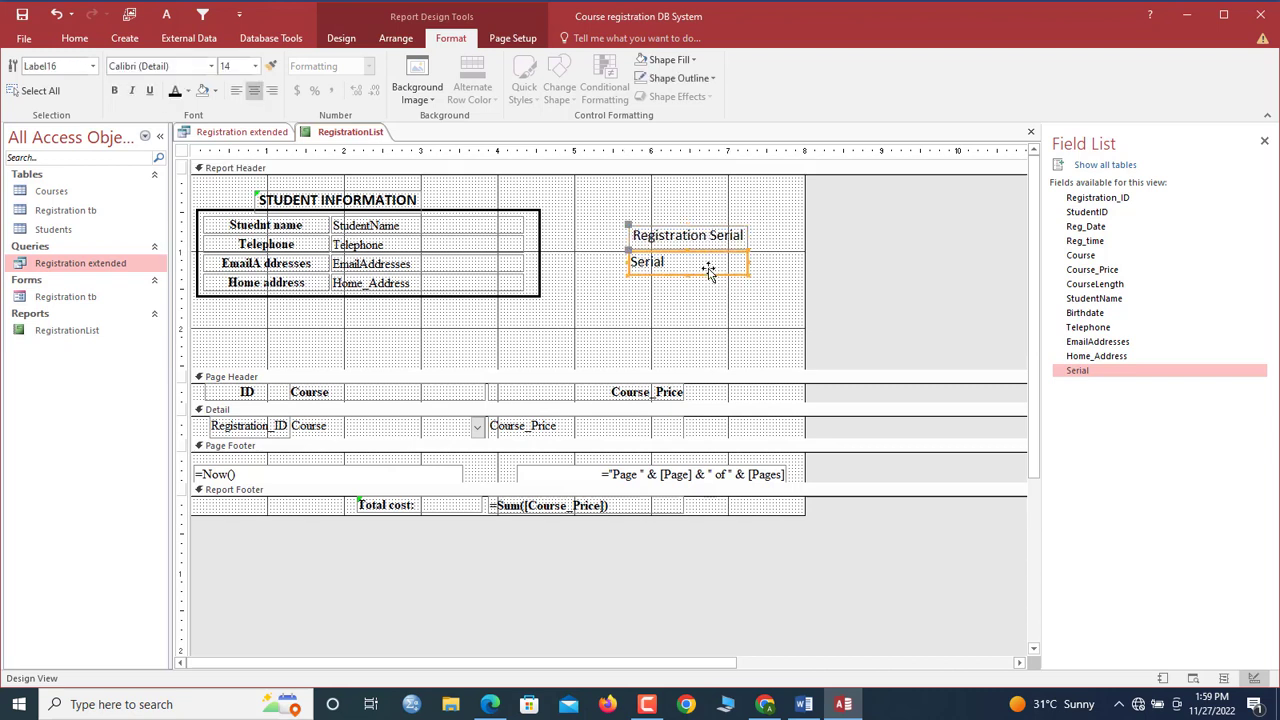
pyautogui.click(698, 240)
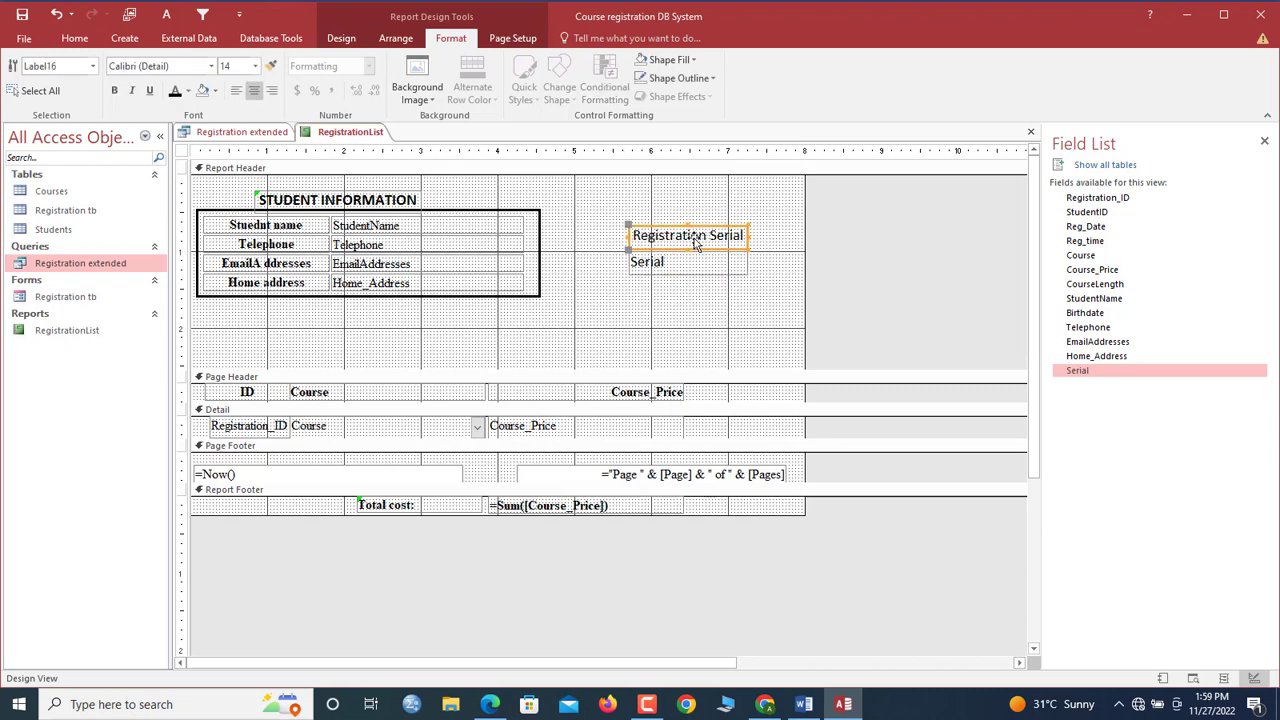
pyautogui.hotkey('ctrl', 'b')
pyautogui.click(697, 261)
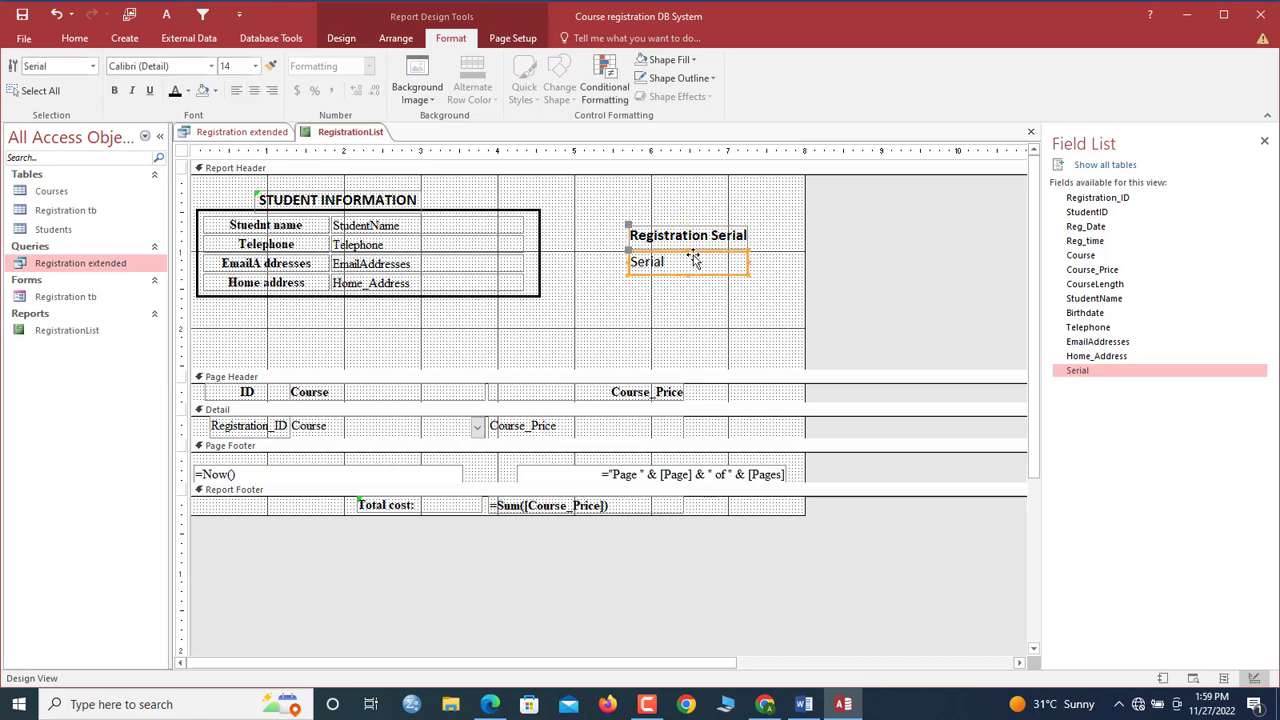
pyautogui.hotkey('ctrl', 'e')
pyautogui.click(700, 296)
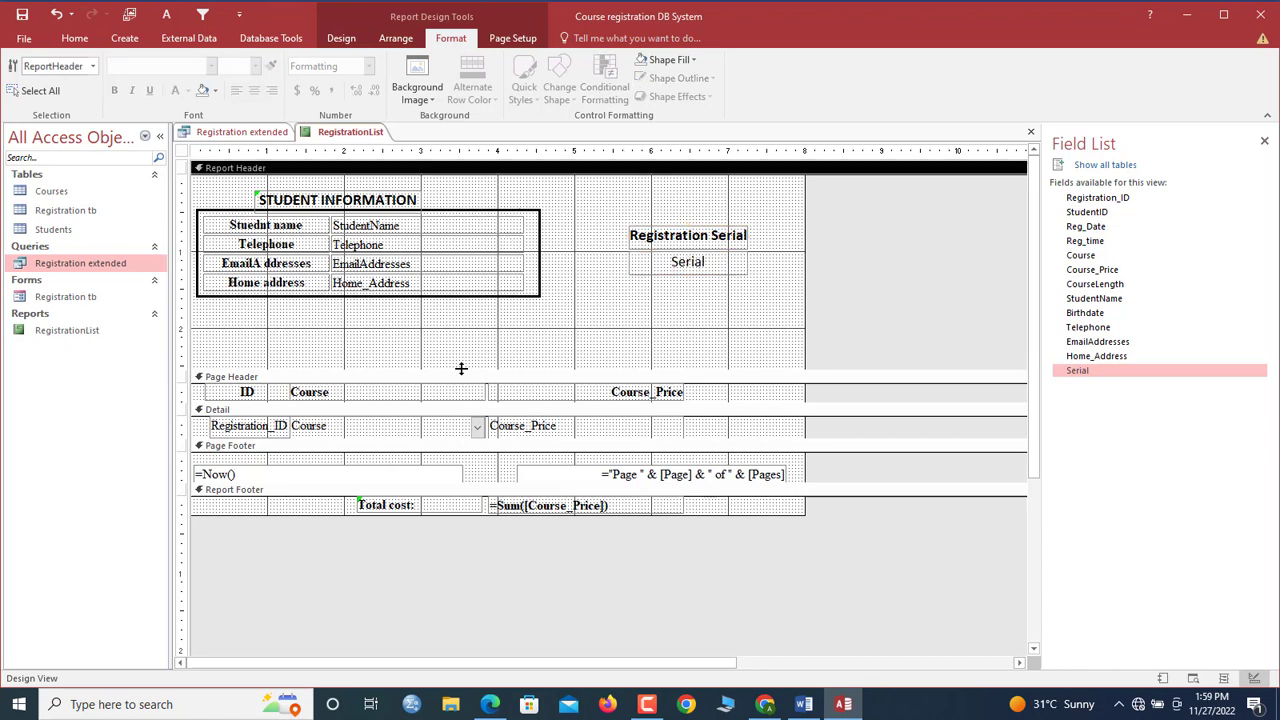
pyautogui.moveTo(461, 368); pyautogui.dragTo(457, 326)
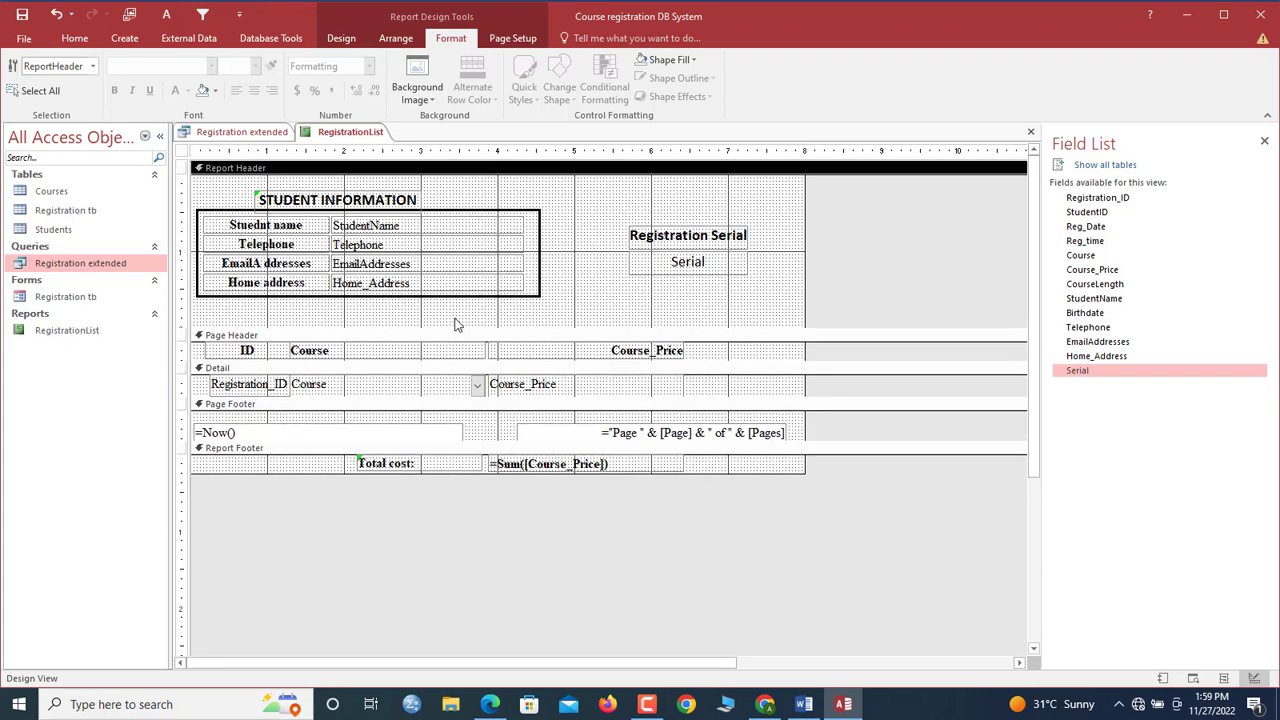
# Step: Draw a theme-coloured, outline-free divider under the student box, then view the report's data
pyautogui.press('F4')
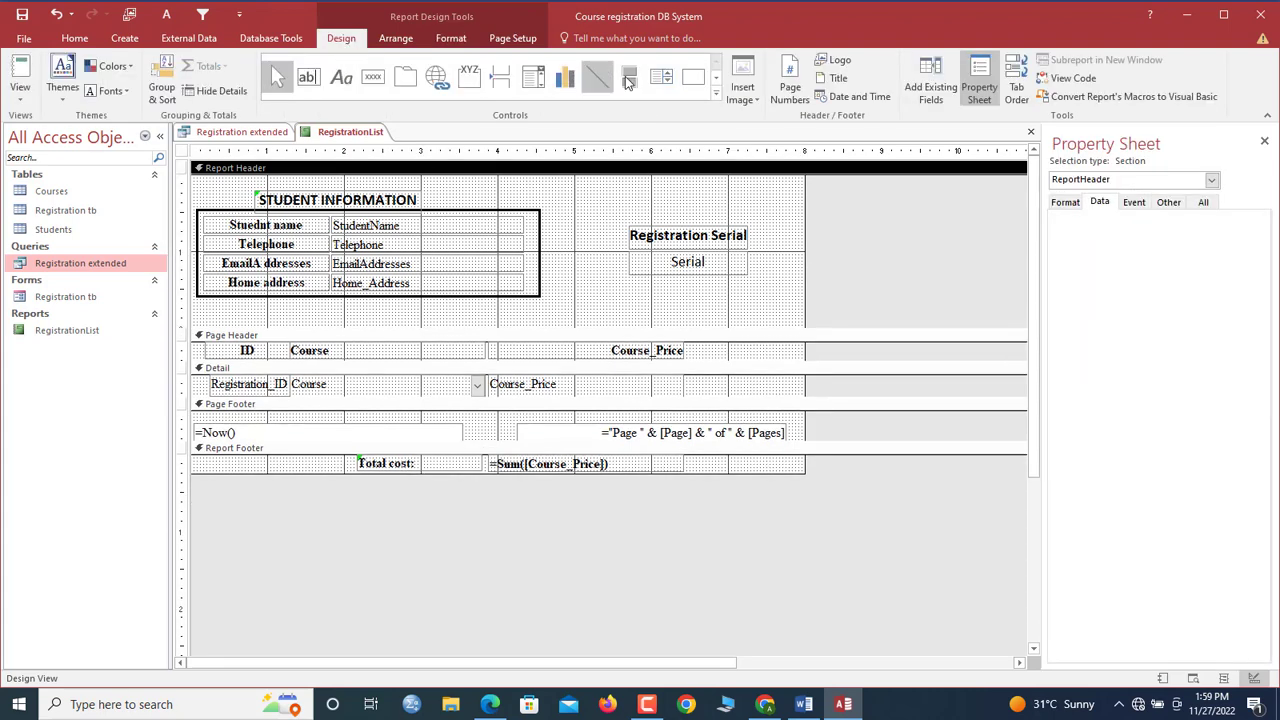
pyautogui.click(693, 77)
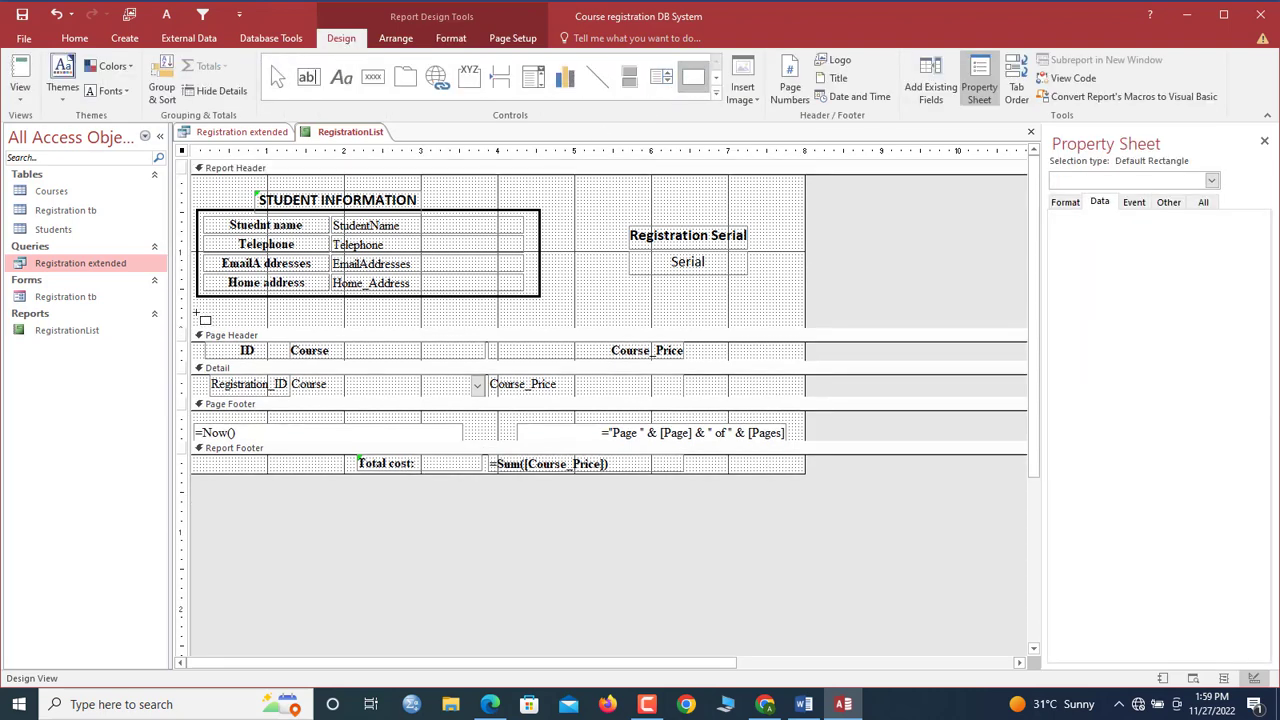
pyautogui.moveTo(196, 314); pyautogui.dragTo(805, 315)
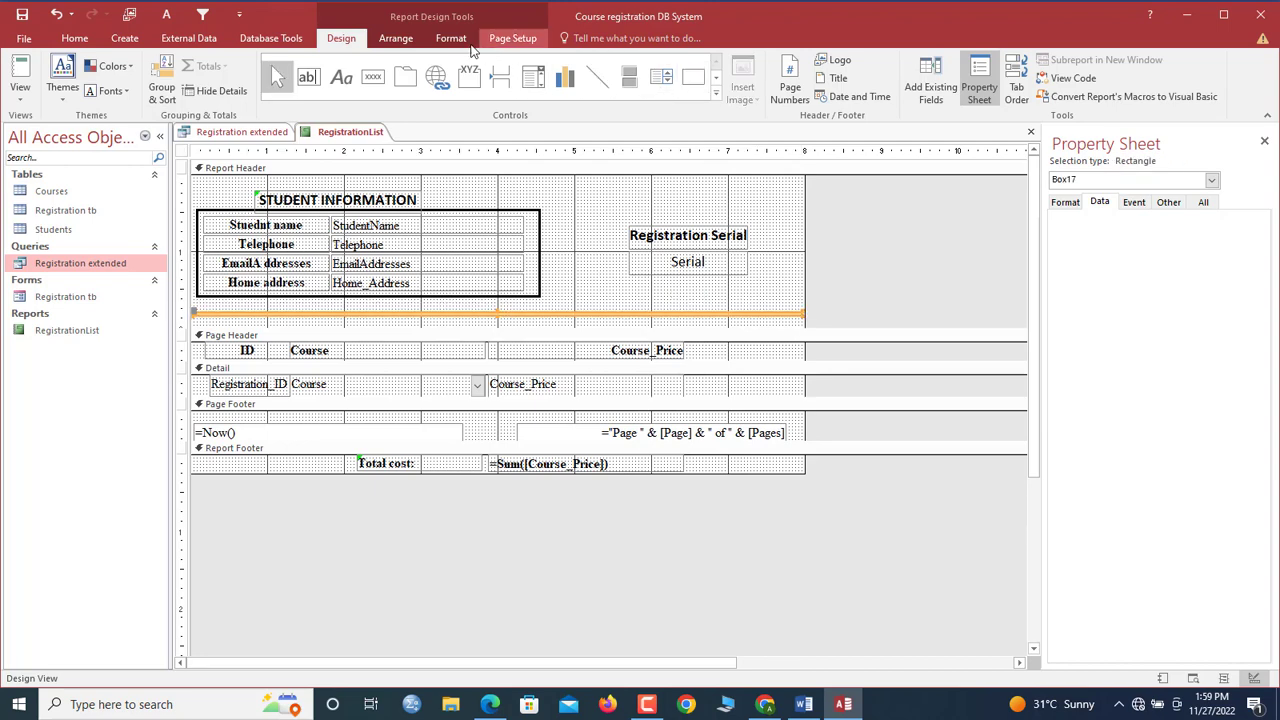
pyautogui.click(451, 38)
pyautogui.click(668, 59)
pyautogui.click(669, 128)
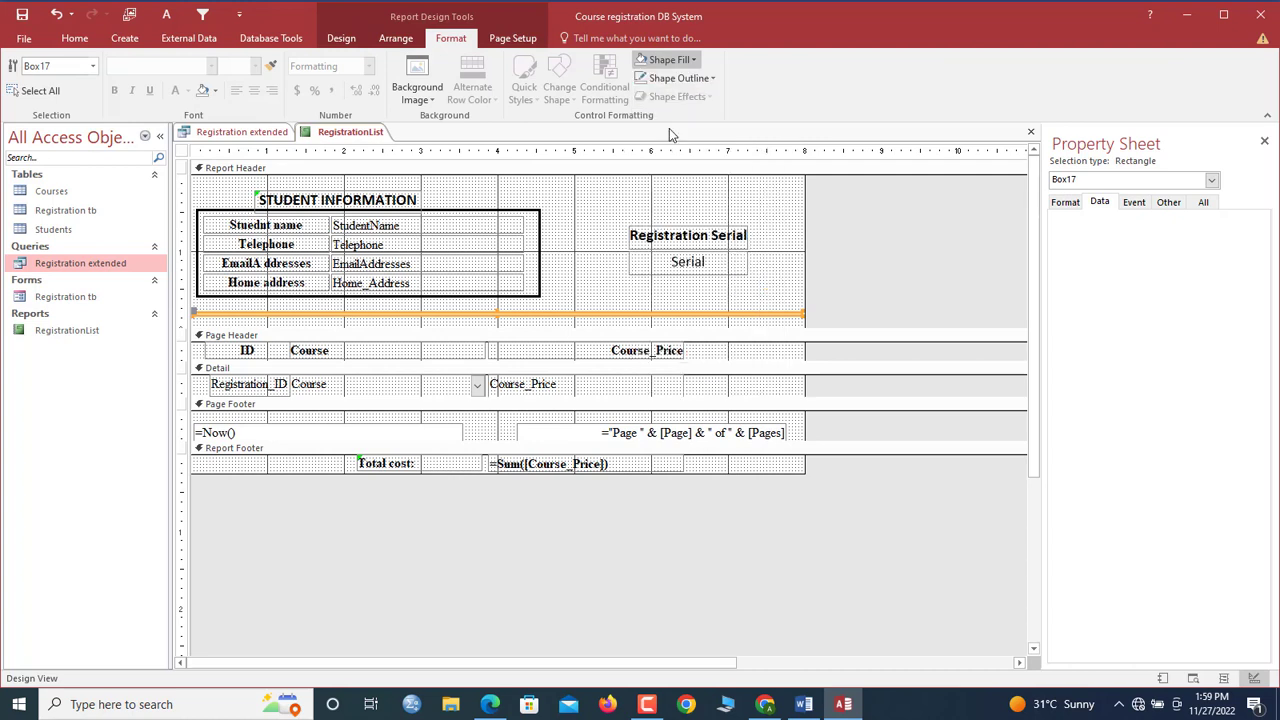
pyautogui.click(679, 78)
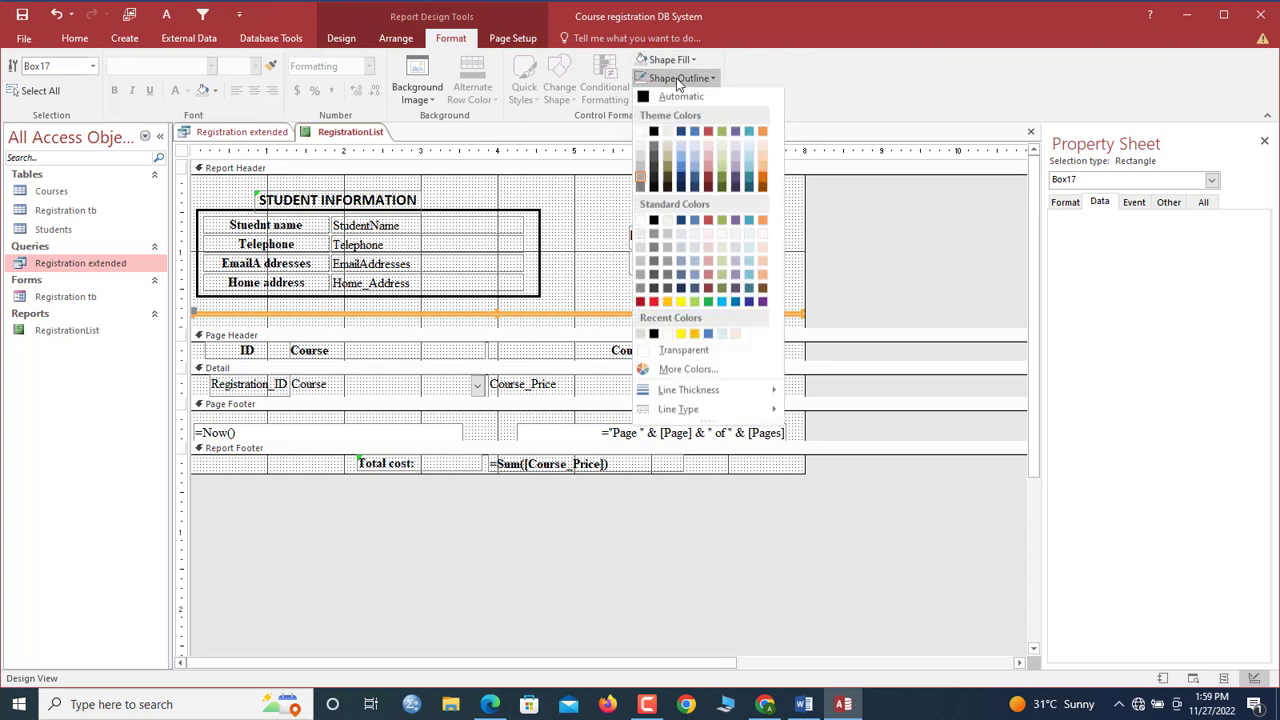
pyautogui.click(713, 355)
pyautogui.rightClick(333, 134)
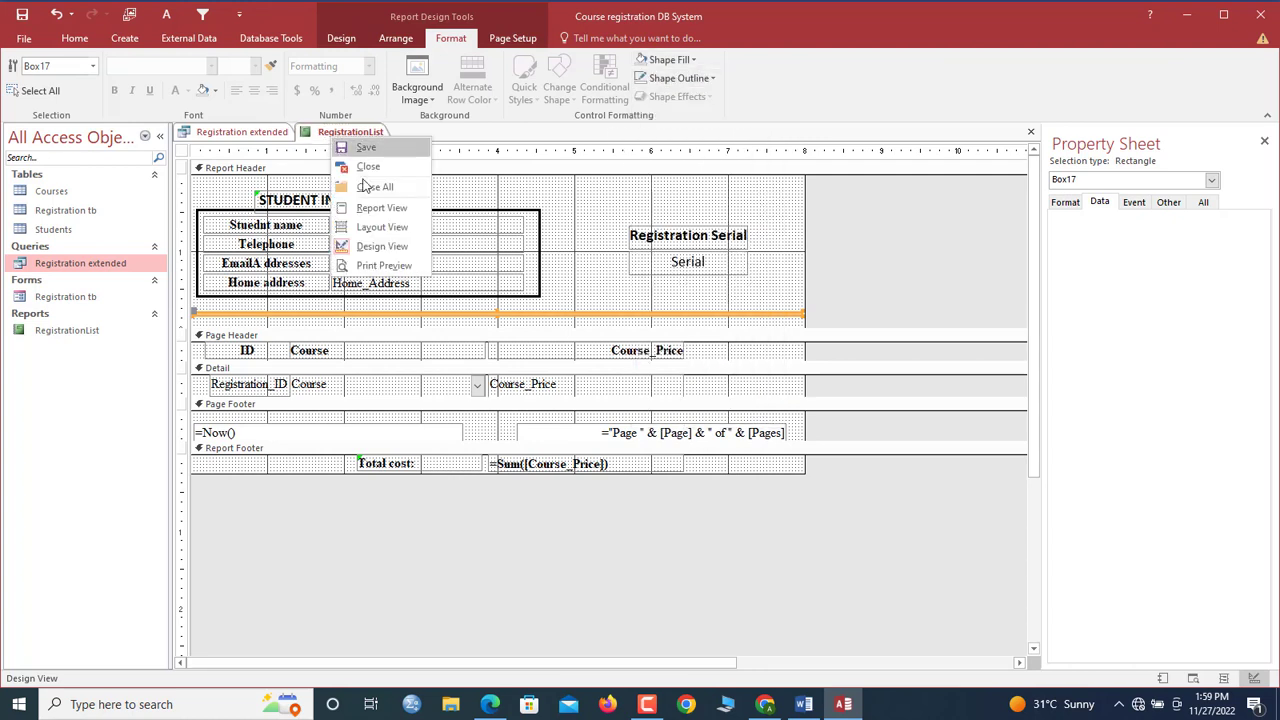
pyautogui.click(381, 208)
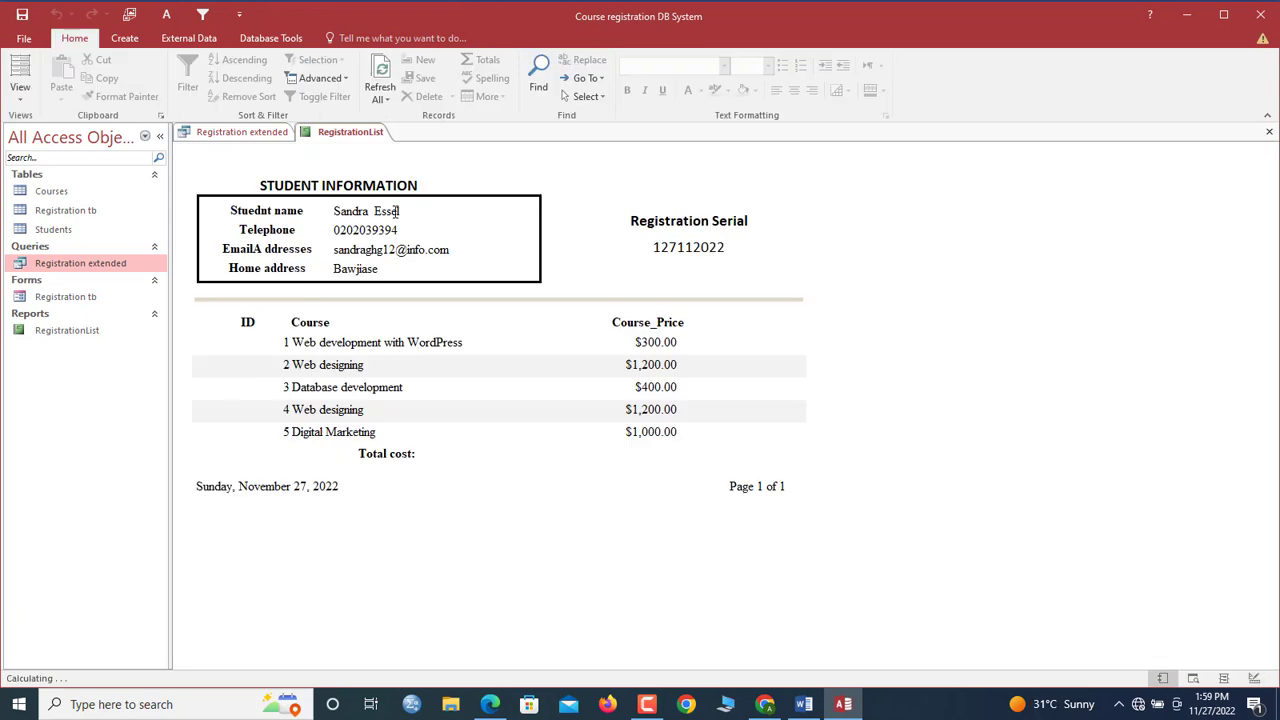
# Step: In Design View, set the RegistrationList report's Auto Center property to Yes
pyautogui.click(333, 139)
pyautogui.rightClick(333, 140)
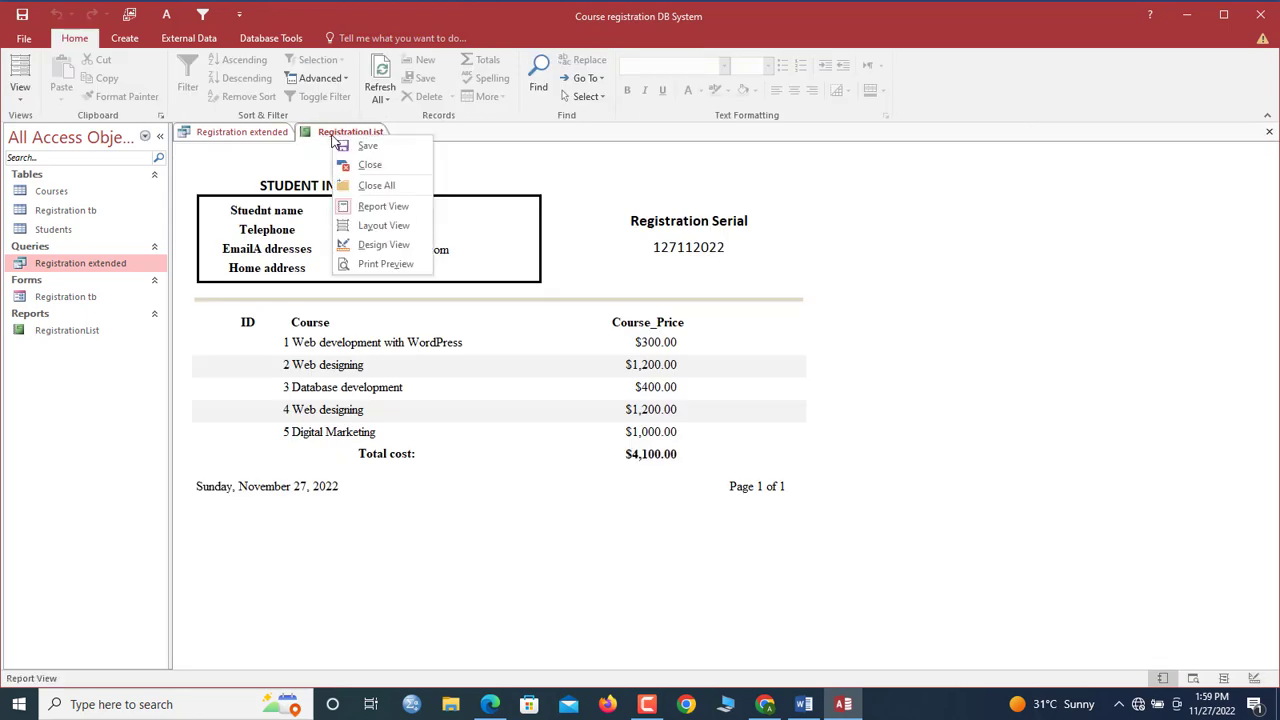
pyautogui.click(375, 248)
pyautogui.click(184, 151)
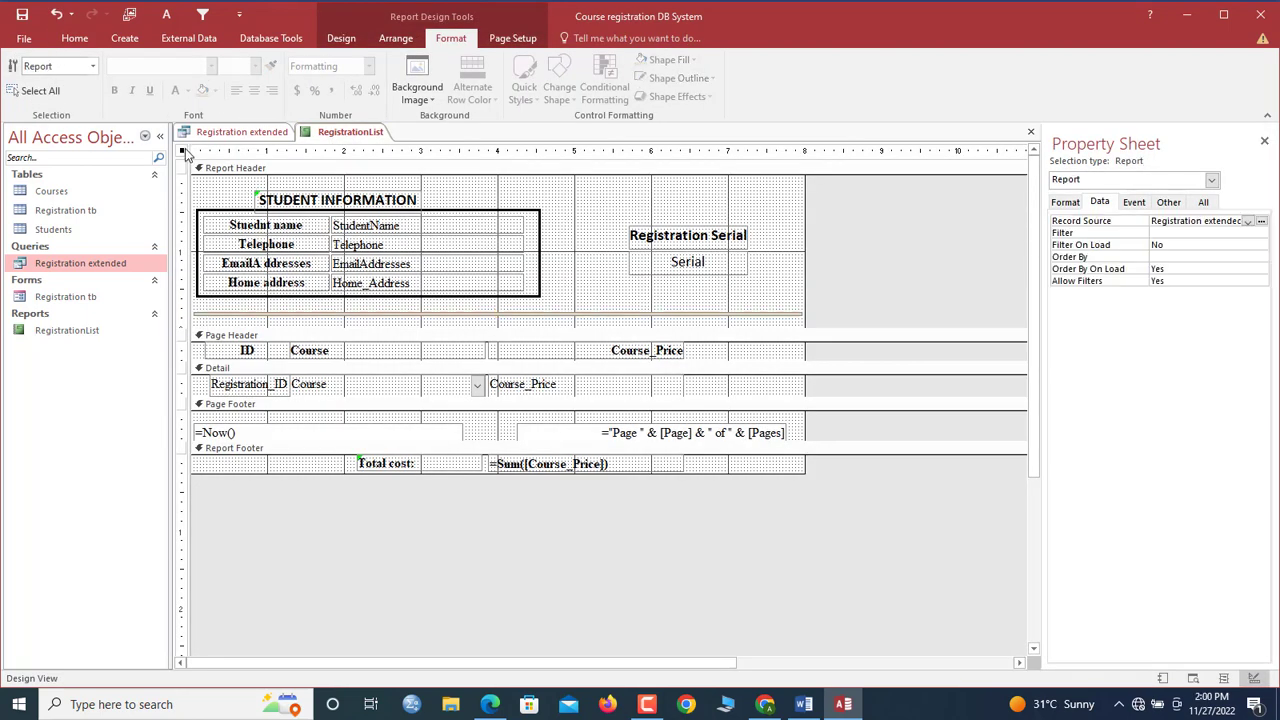
pyautogui.click(1169, 203)
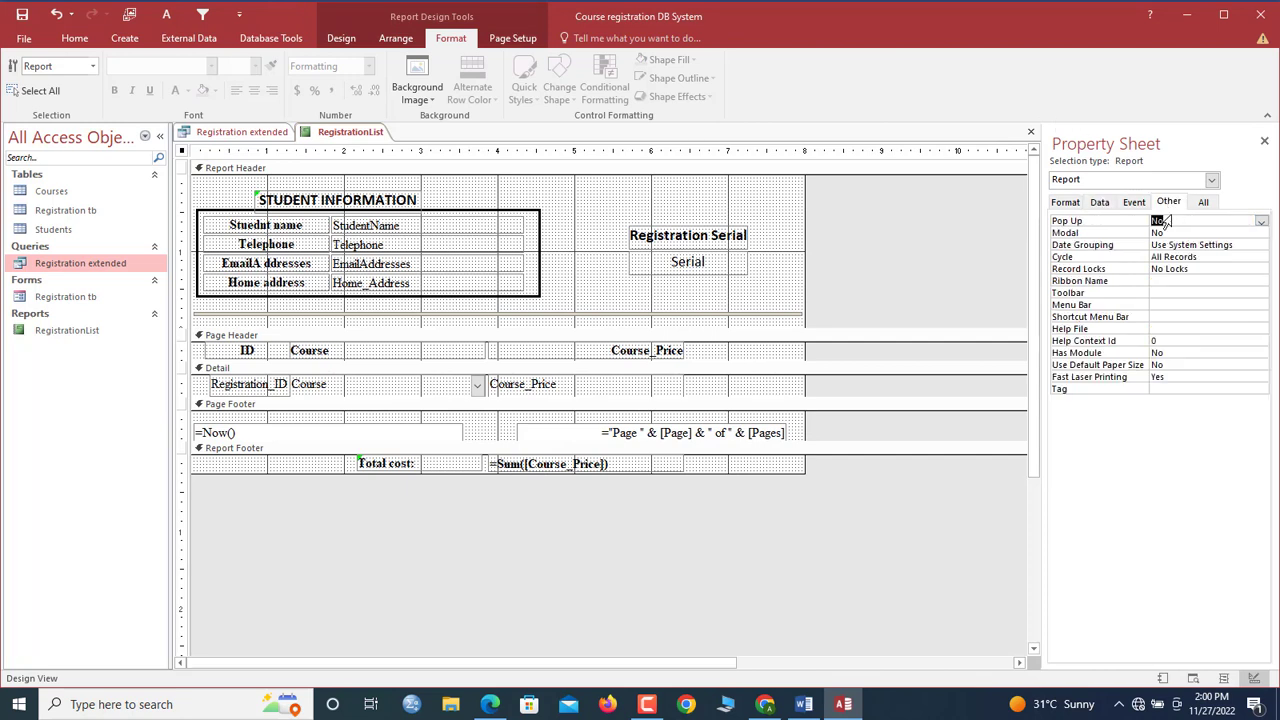
pyautogui.click(1170, 221)
pyautogui.click(1073, 203)
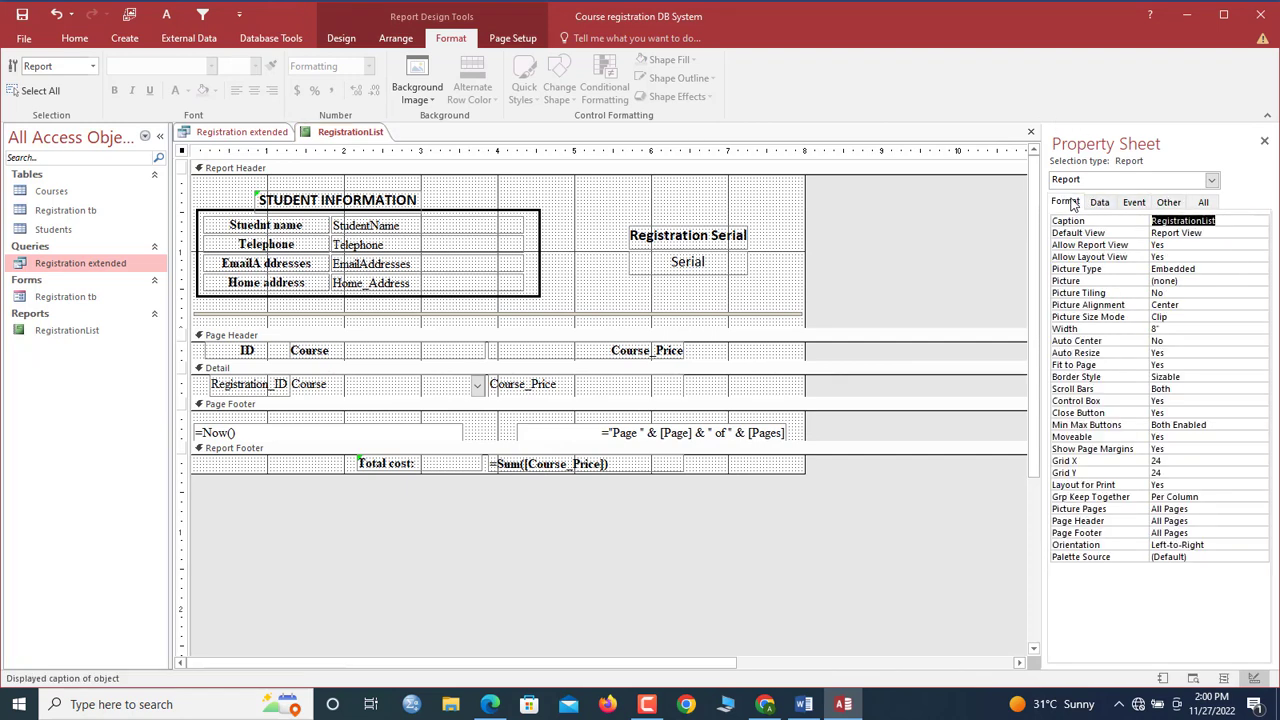
pyautogui.doubleClick(1181, 341)
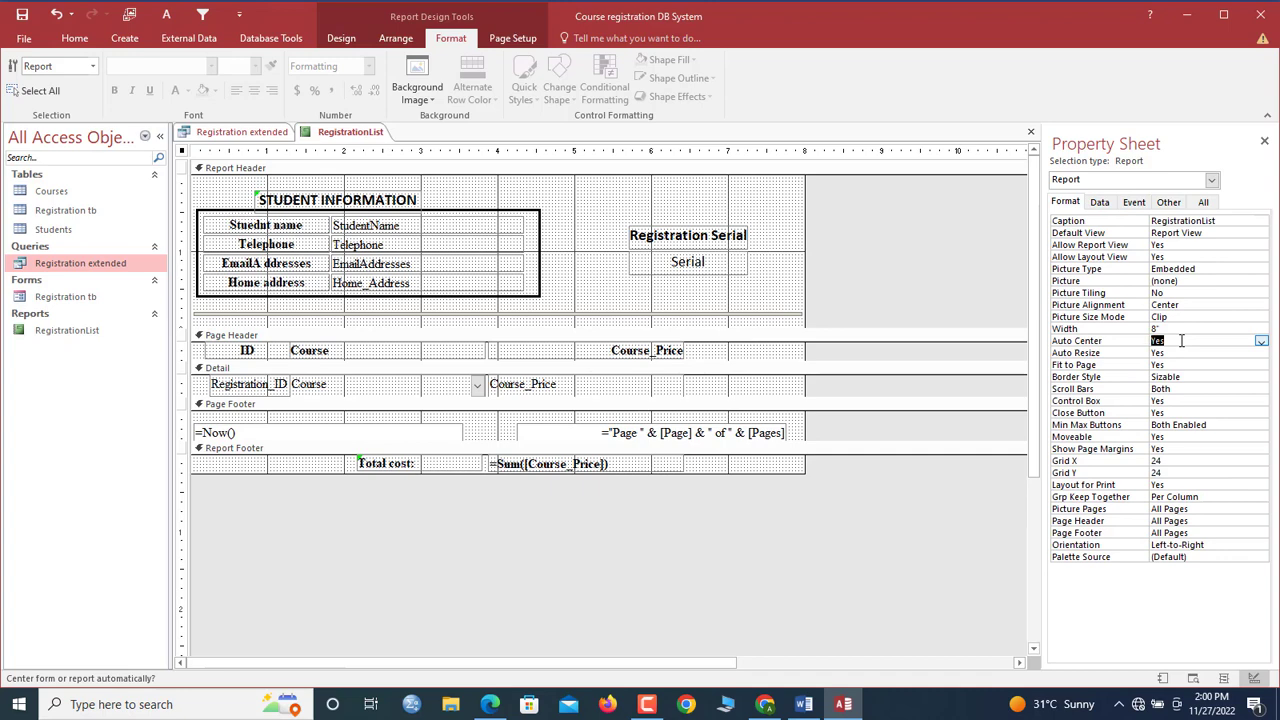
# Step: Close all objects, reopen RegistrationList to test it, and return to Design View
pyautogui.rightClick(325, 133)
pyautogui.click(366, 176)
pyautogui.doubleClick(97, 336)
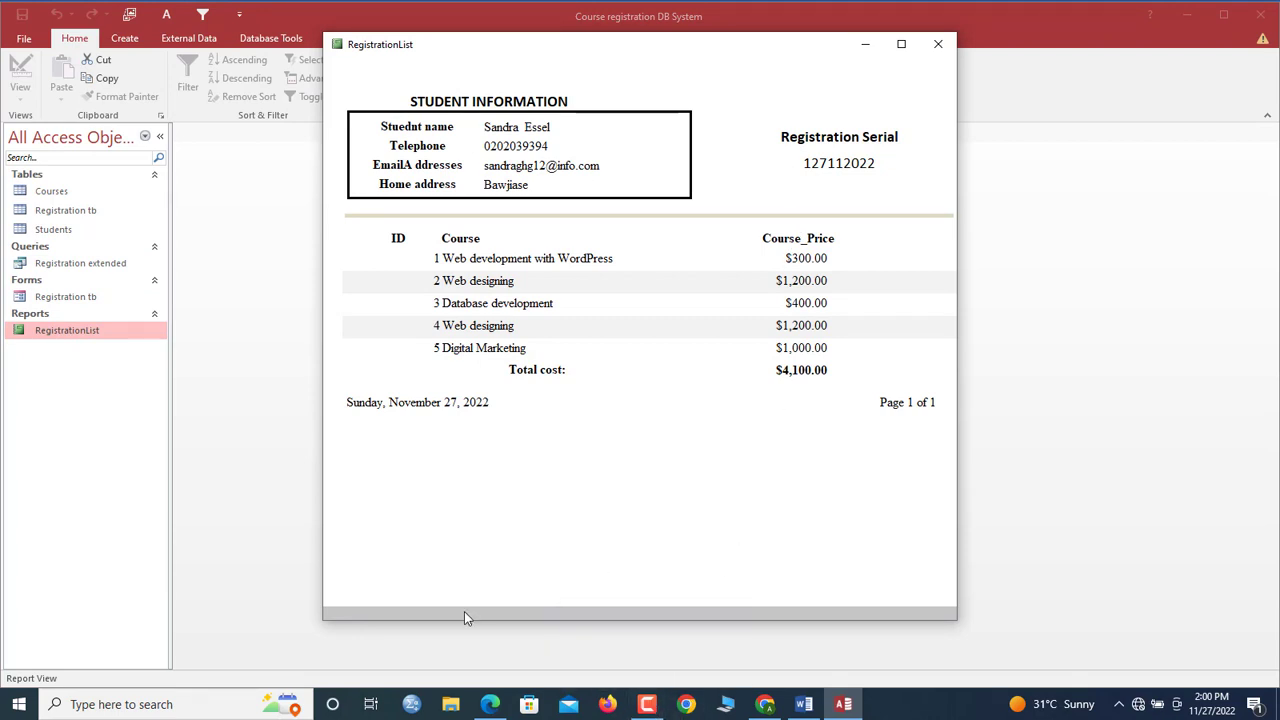
pyautogui.rightClick(579, 76)
pyautogui.click(609, 117)
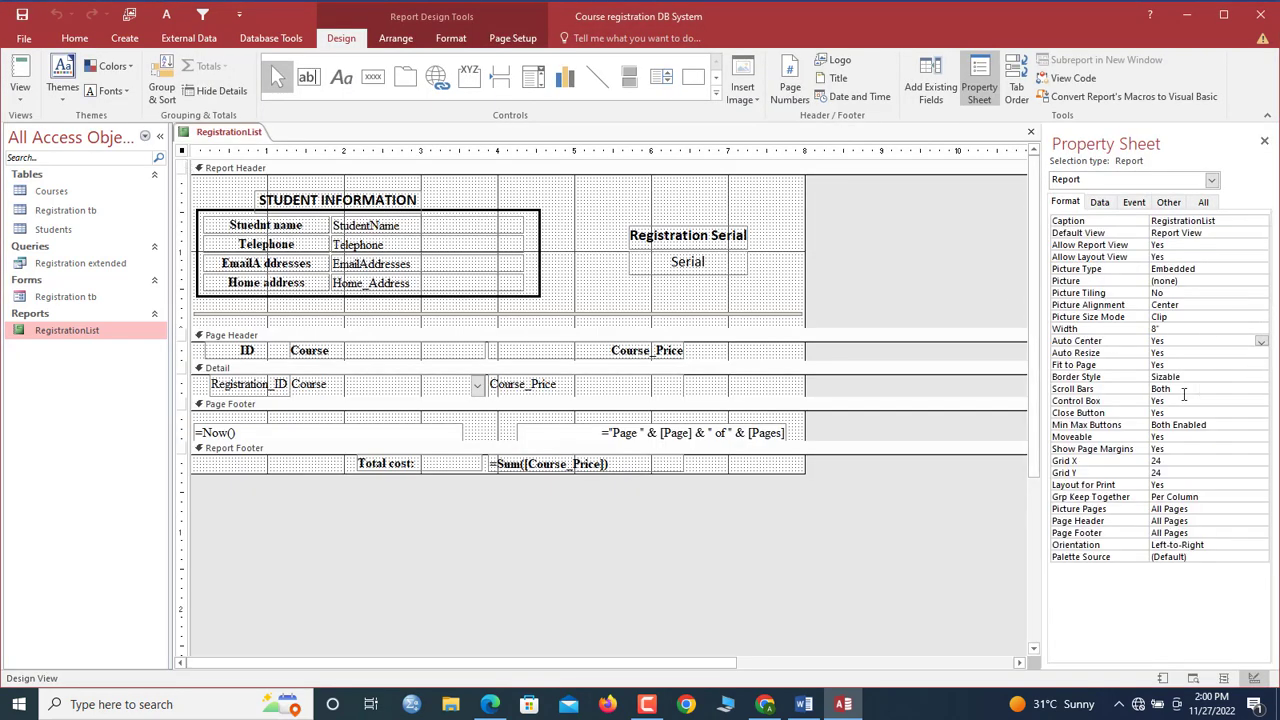
# Step: Set the report's Scroll Bars property to Neither and close the design
pyautogui.click(1236, 388)
pyautogui.click(1260, 390)
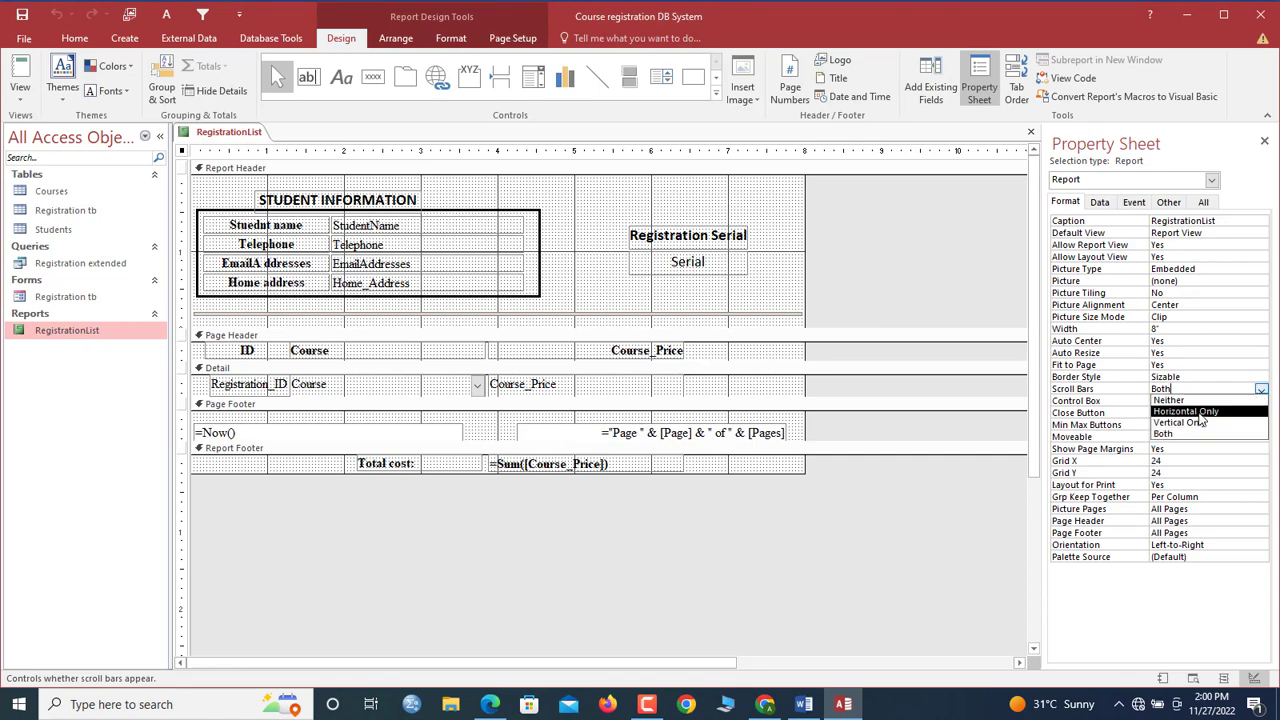
pyautogui.click(1180, 401)
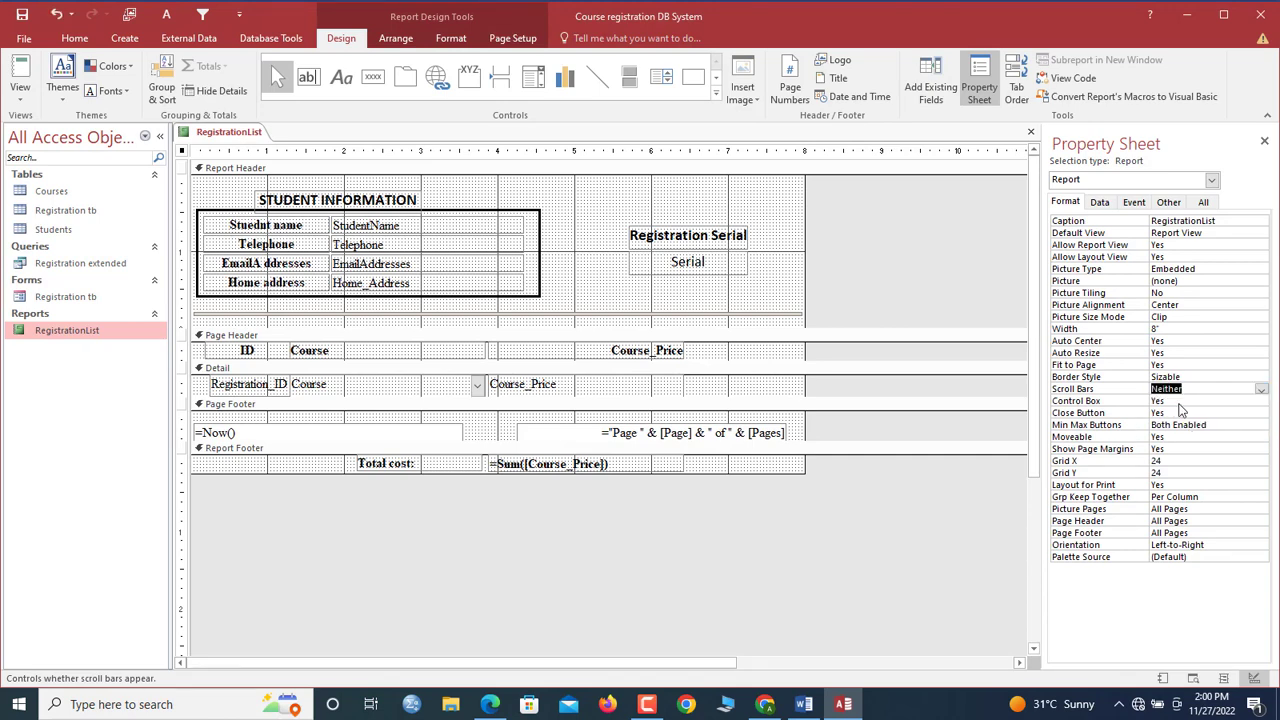
pyautogui.rightClick(254, 136)
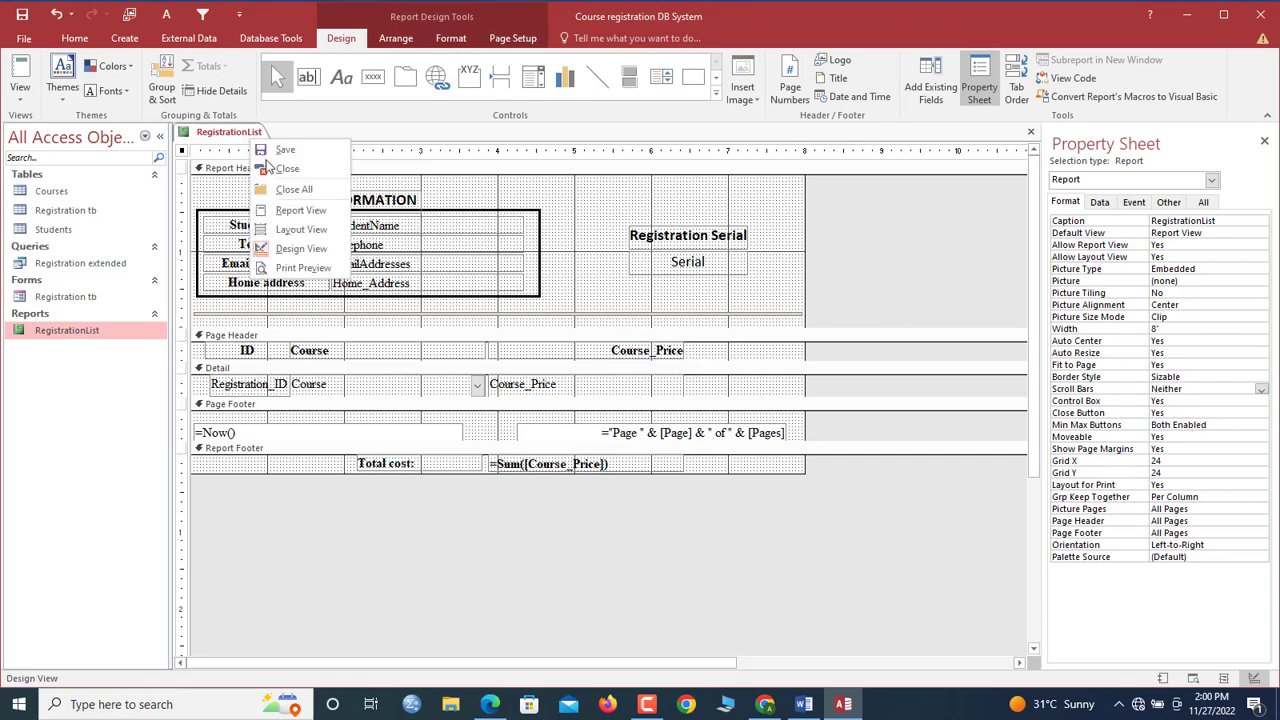
pyautogui.click(97, 338)
# Step: Rename the report to Registration_report, then open and close it to check
pyautogui.rightClick(97, 338)
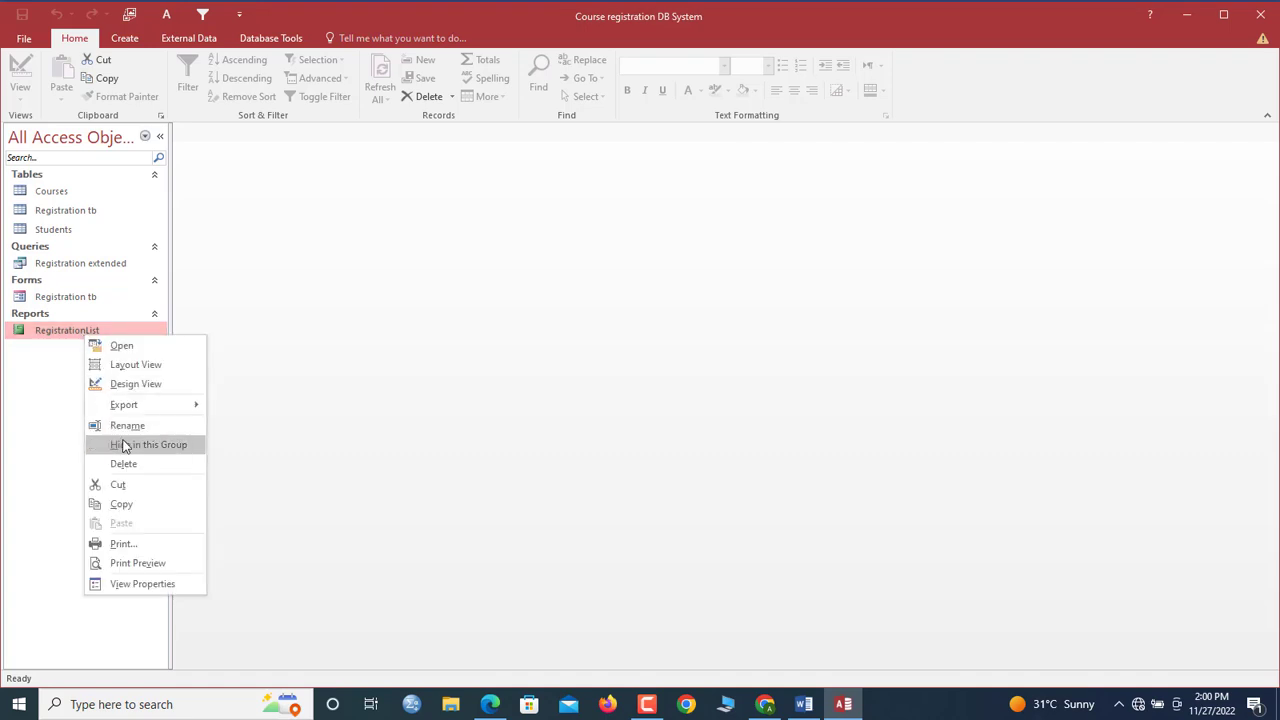
pyautogui.click(120, 427)
pyautogui.write('Re')
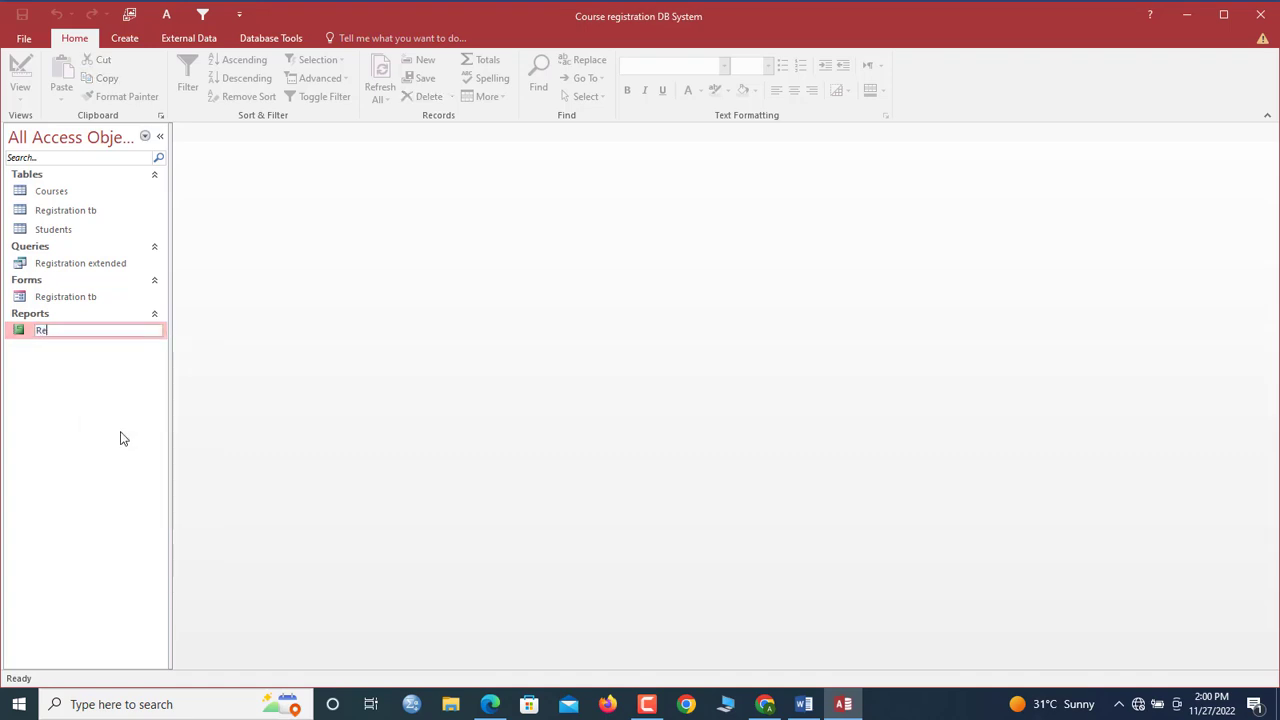
pyautogui.write('gistration_report')
pyautogui.click(50, 296)
pyautogui.doubleClick(76, 338)
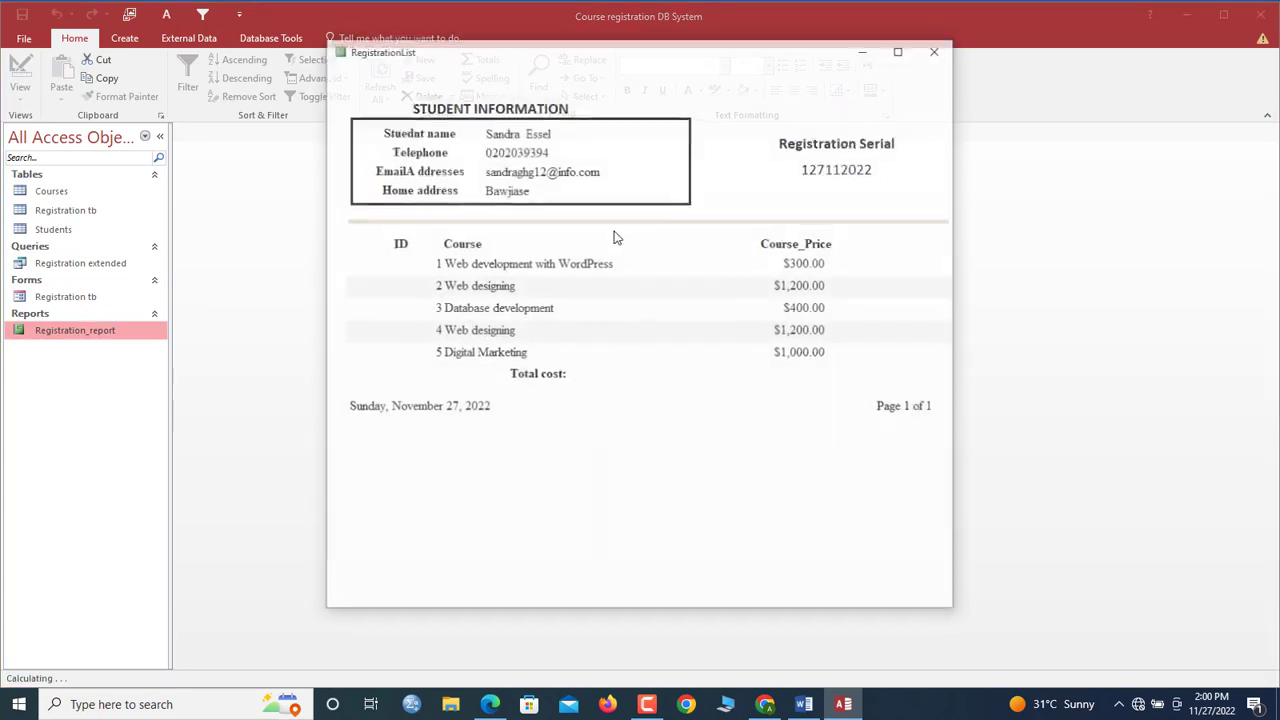
pyautogui.click(938, 49)
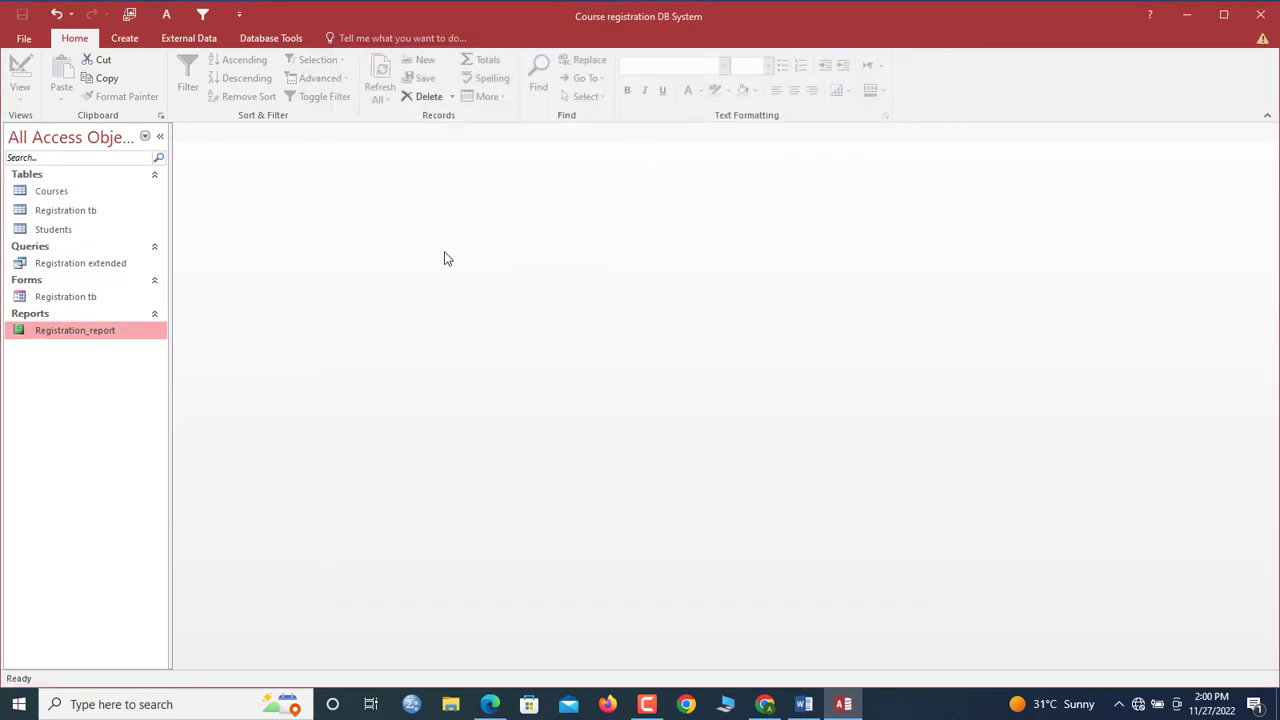
pyautogui.click(108, 299)
pyautogui.rightClick(108, 299)
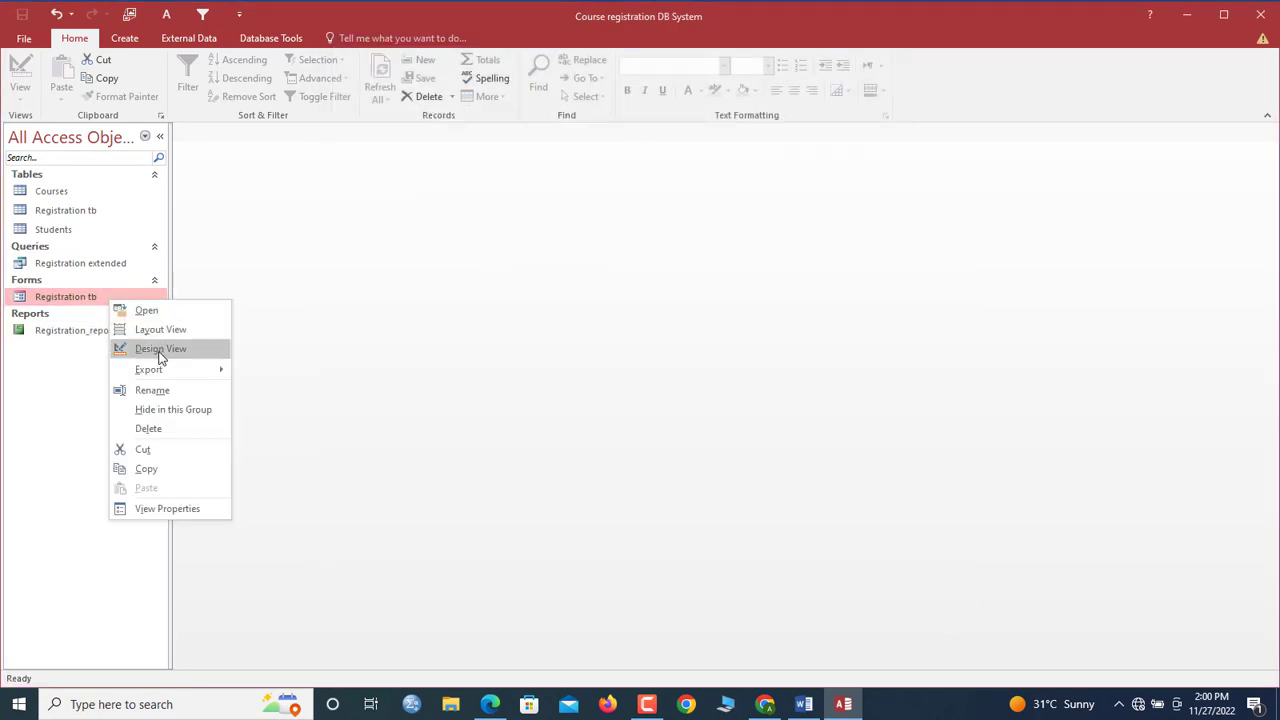
# Step: In the Registration tb form design, draw a plain command button in the header
pyautogui.click(152, 349)
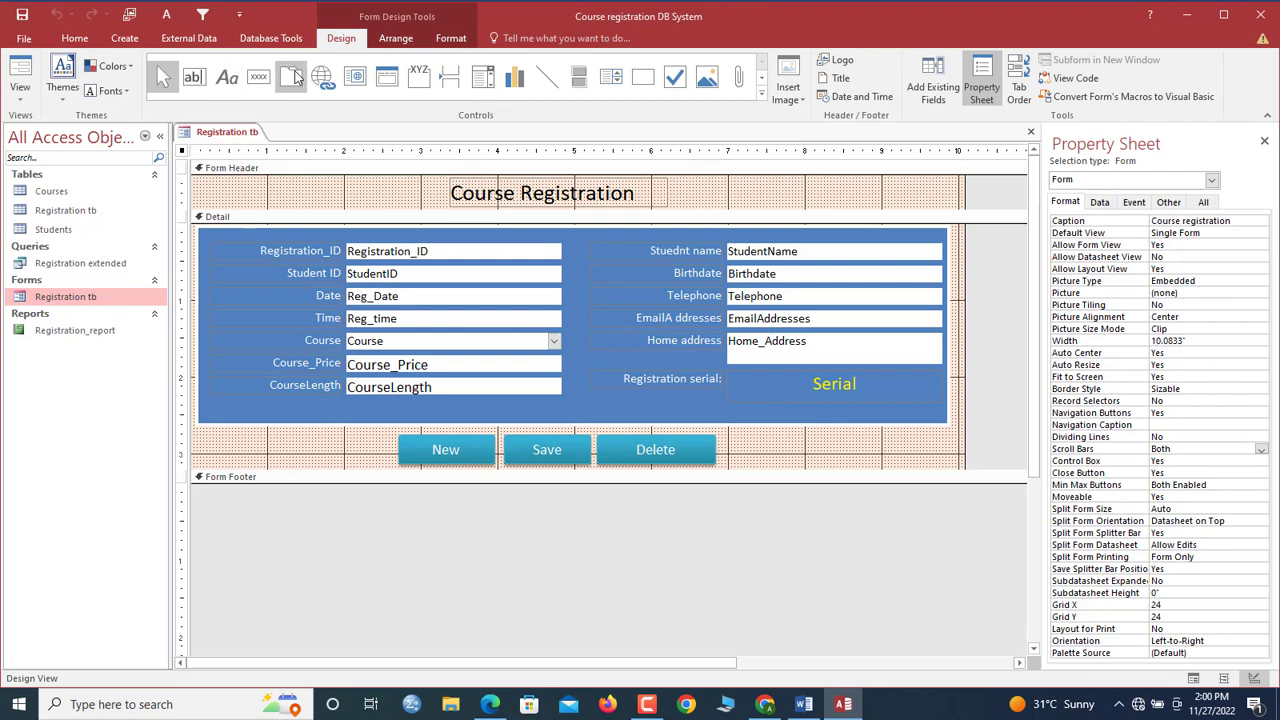
pyautogui.click(258, 76)
pyautogui.moveTo(241, 183); pyautogui.dragTo(329, 207)
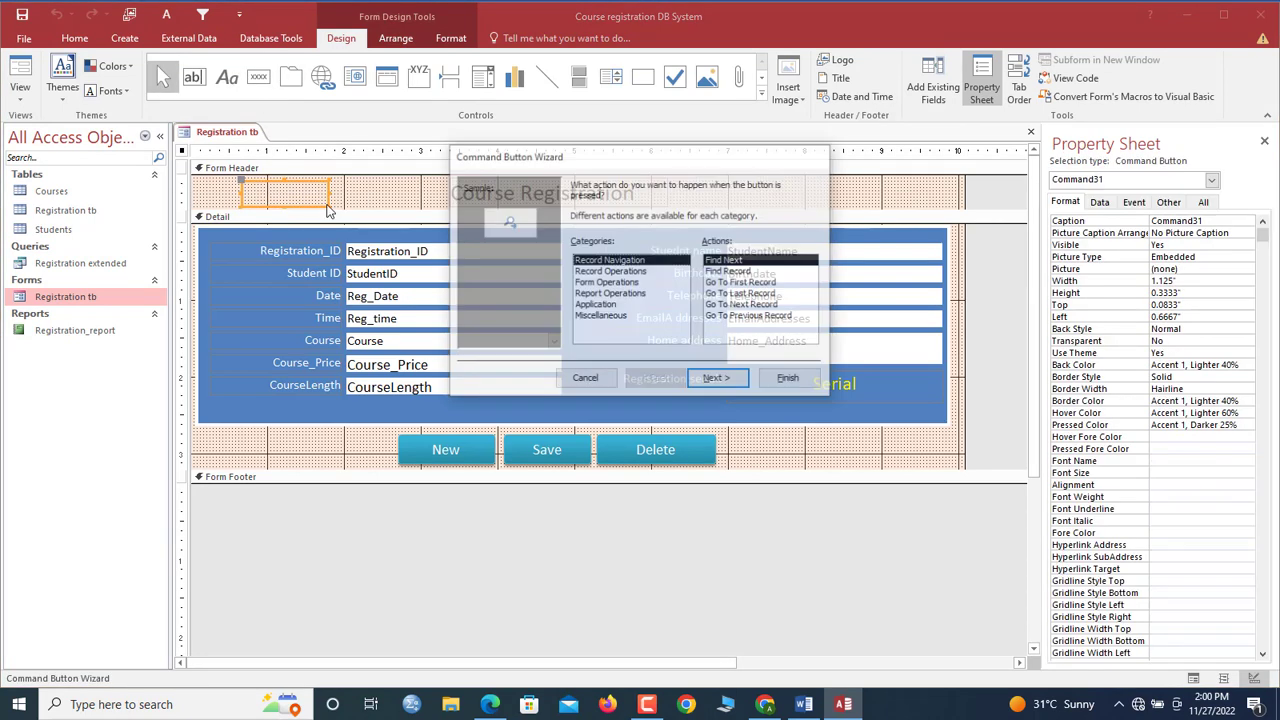
pyautogui.click(590, 381)
# Step: Copy the New button's style onto the new button and caption it 'Print'
pyautogui.click(467, 452)
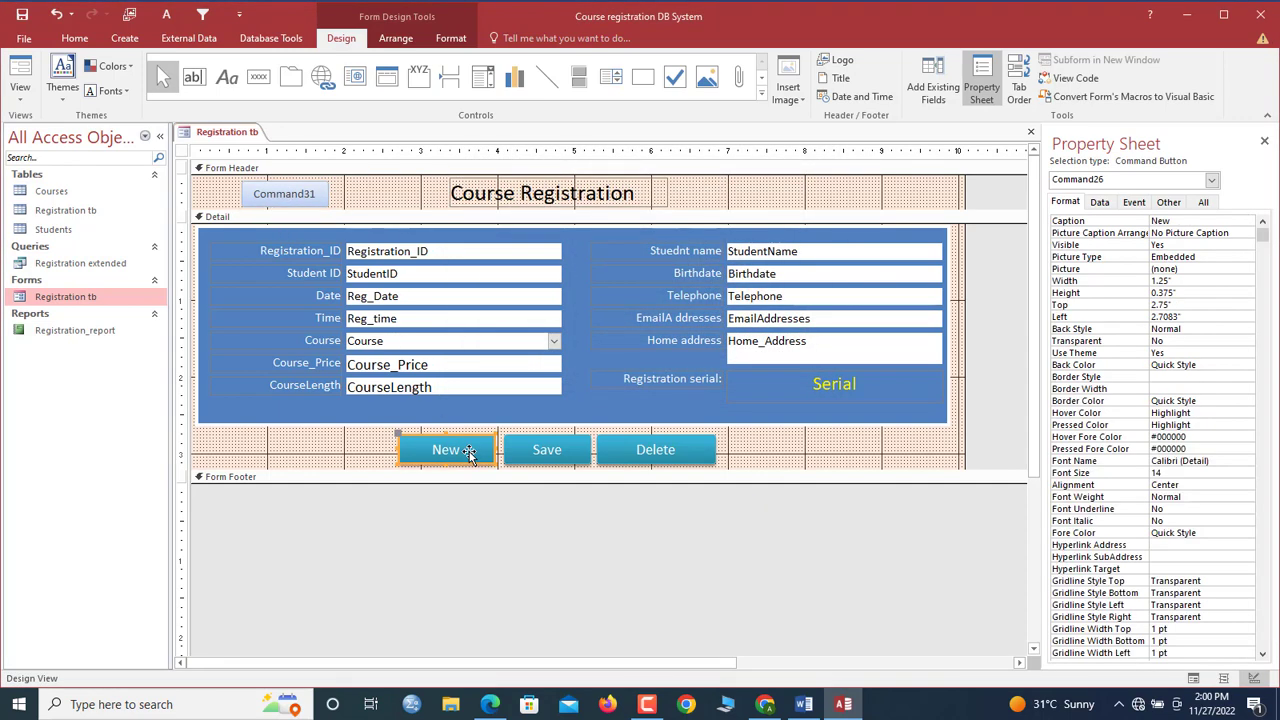
pyautogui.click(450, 38)
pyautogui.click(272, 66)
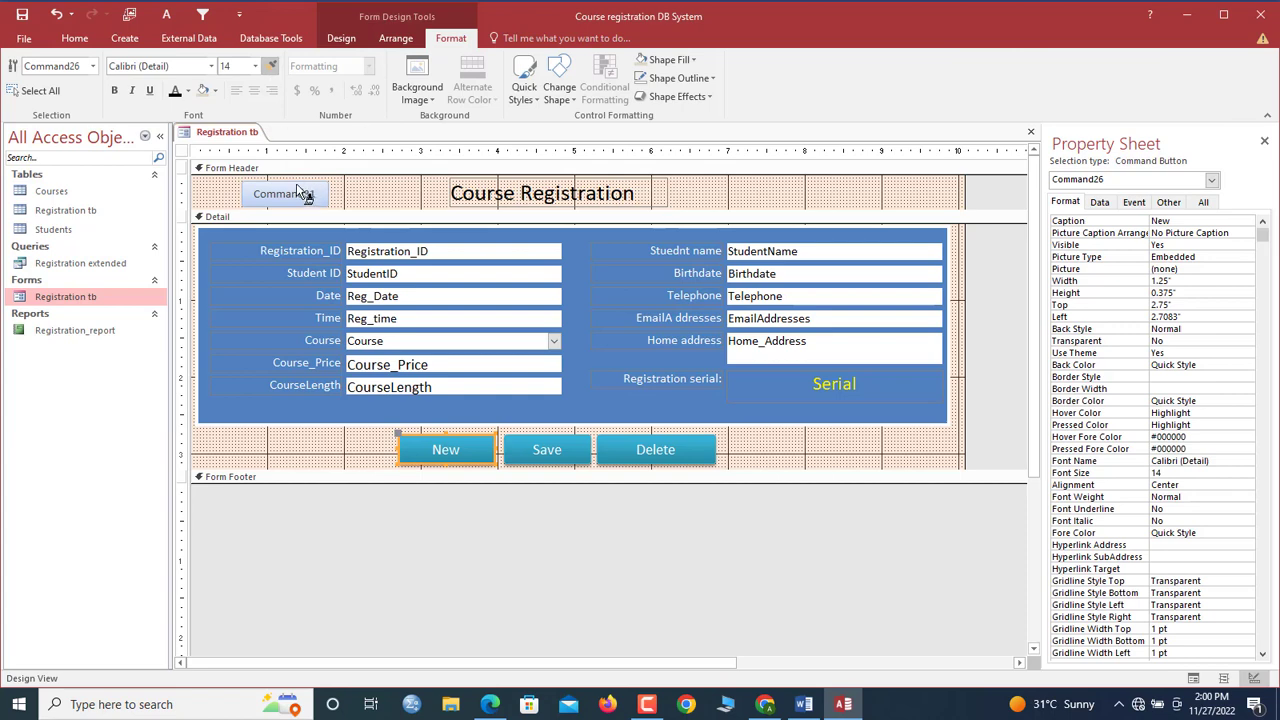
pyautogui.click(297, 193)
pyautogui.doubleClick(297, 193)
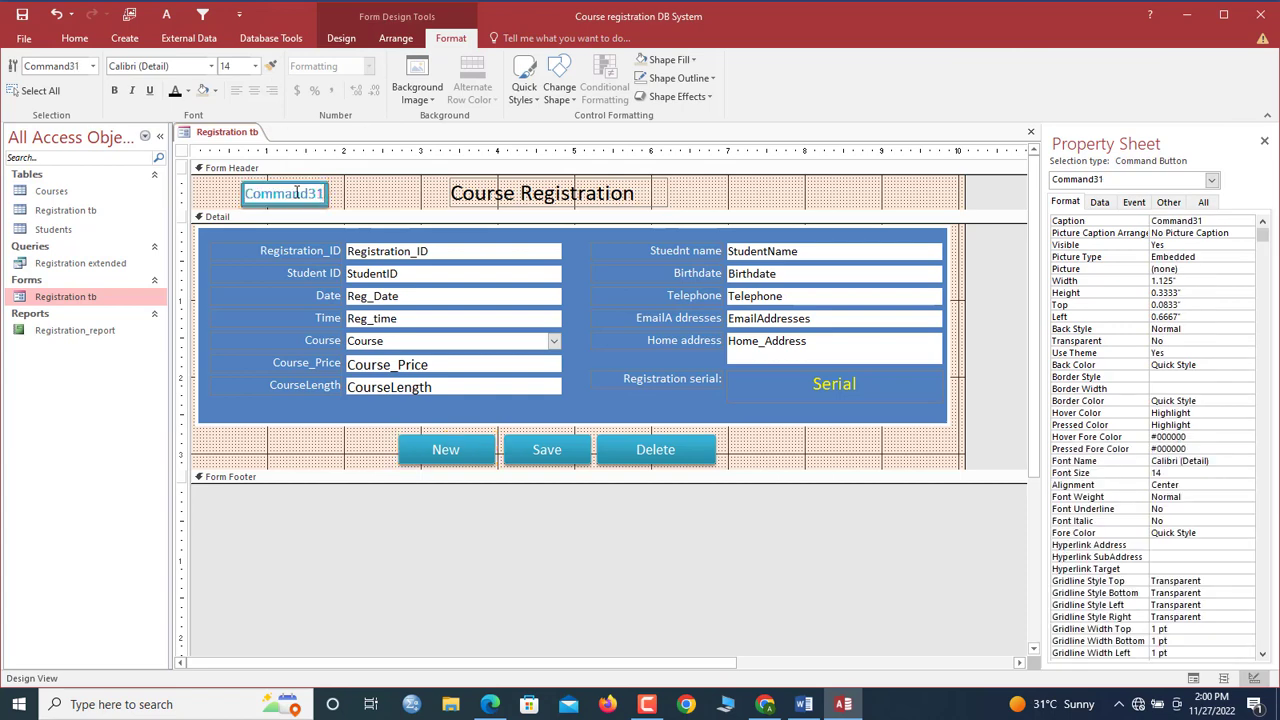
pyautogui.write('Print')
pyautogui.press('Tab')
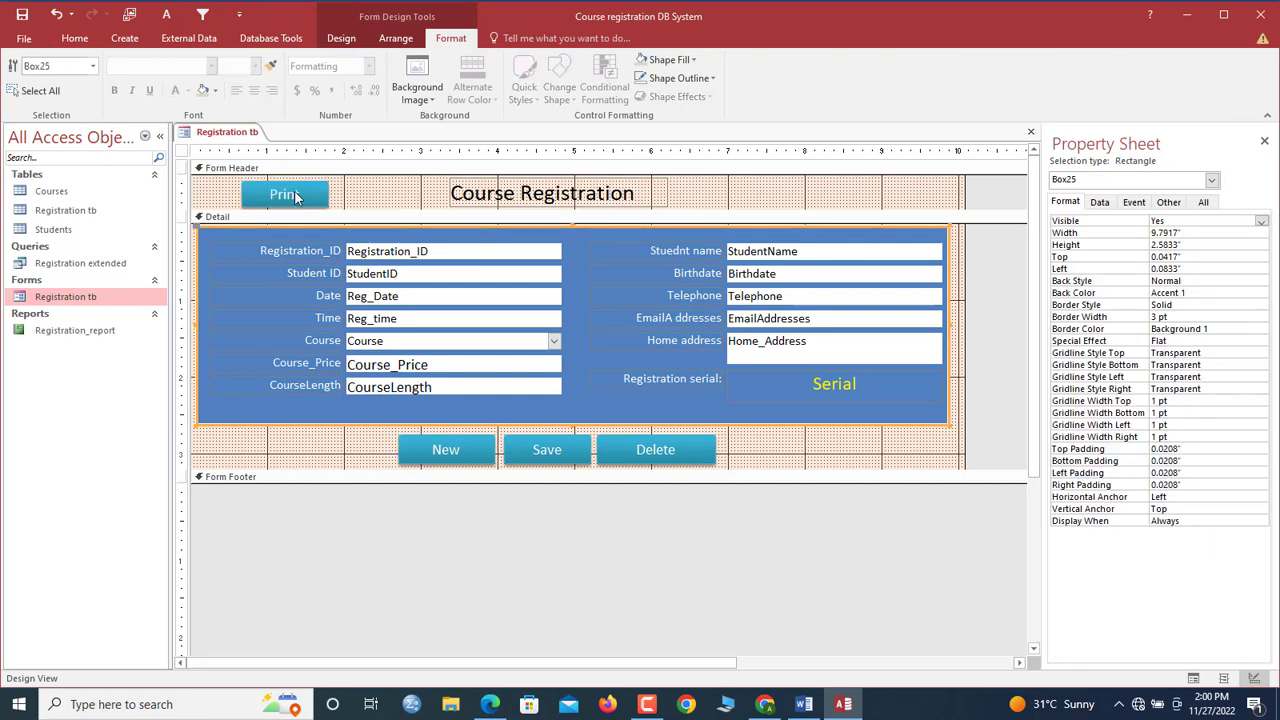
pyautogui.click(295, 195)
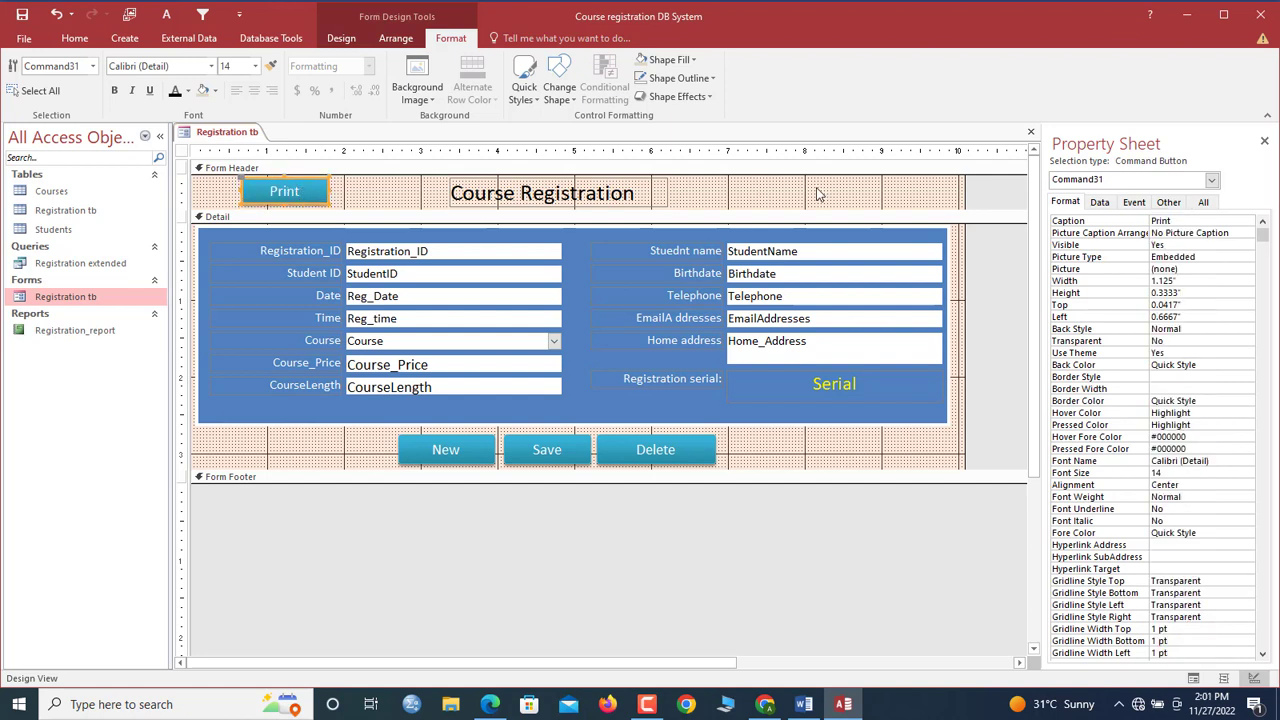
pyautogui.click(1168, 269)
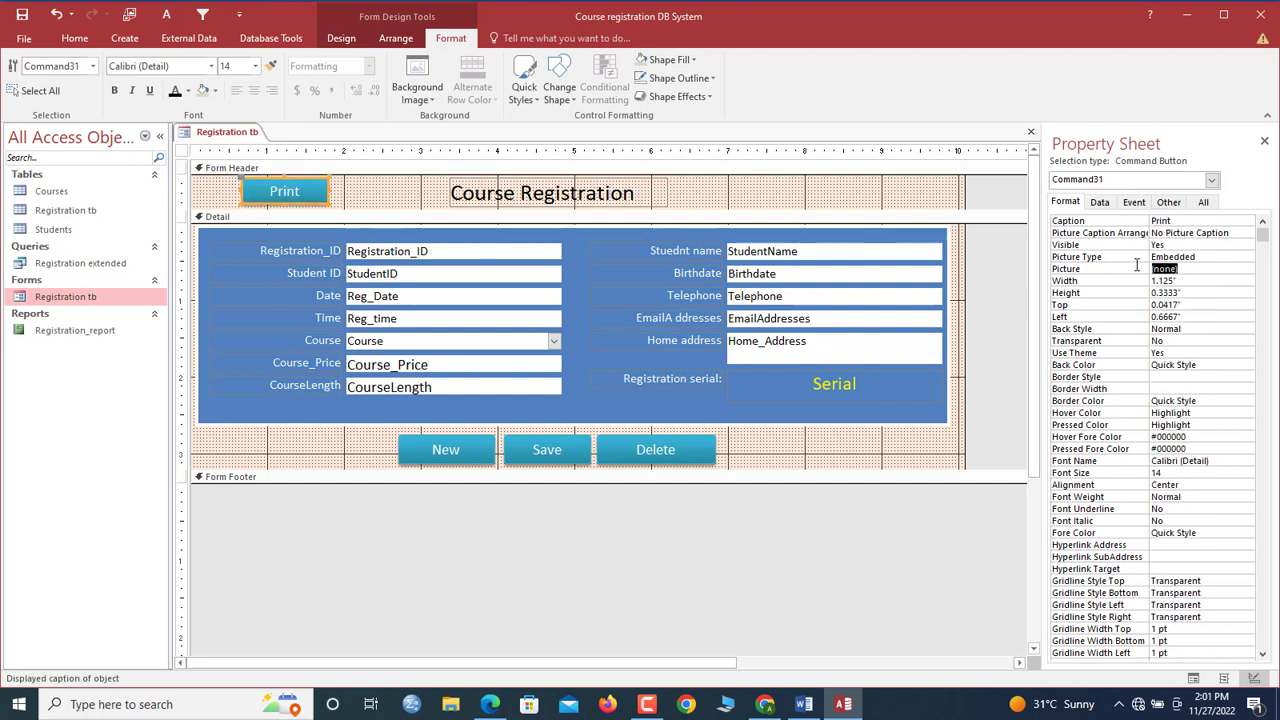
# Step: Give the Print button a printer picture from the built-in picture list
pyautogui.click(1247, 272)
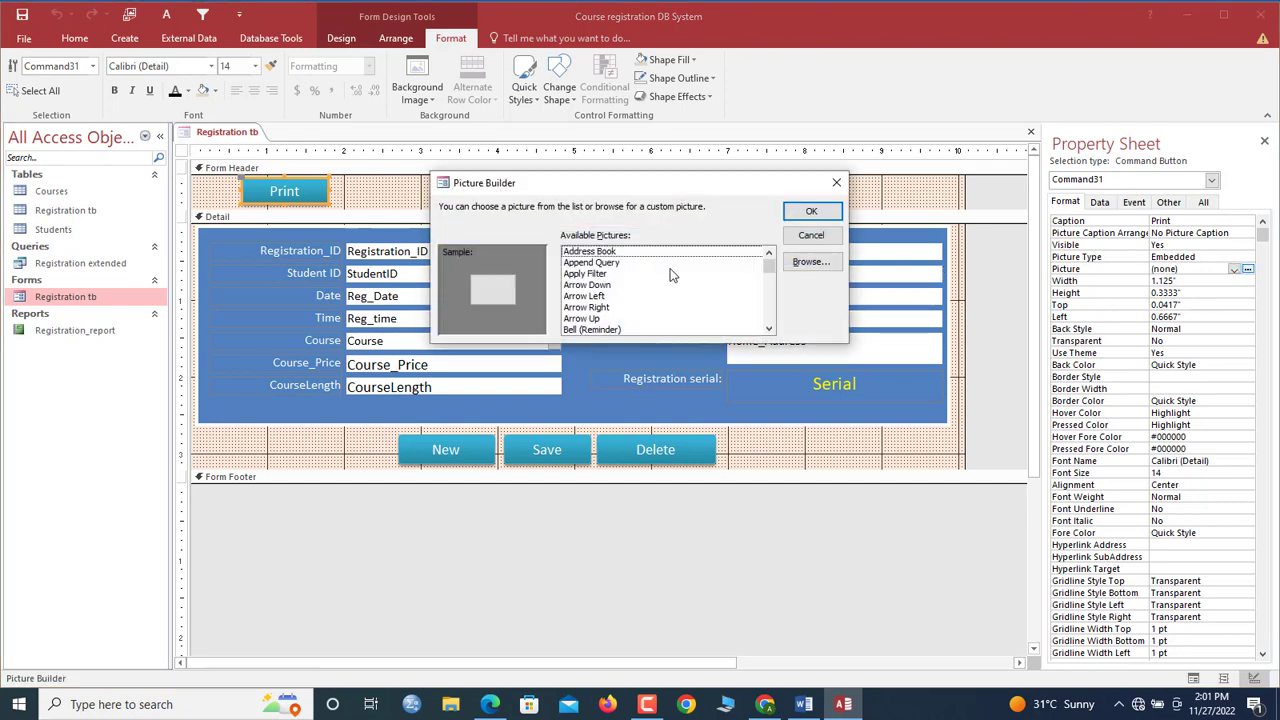
pyautogui.click(643, 276)
pyautogui.press('p')
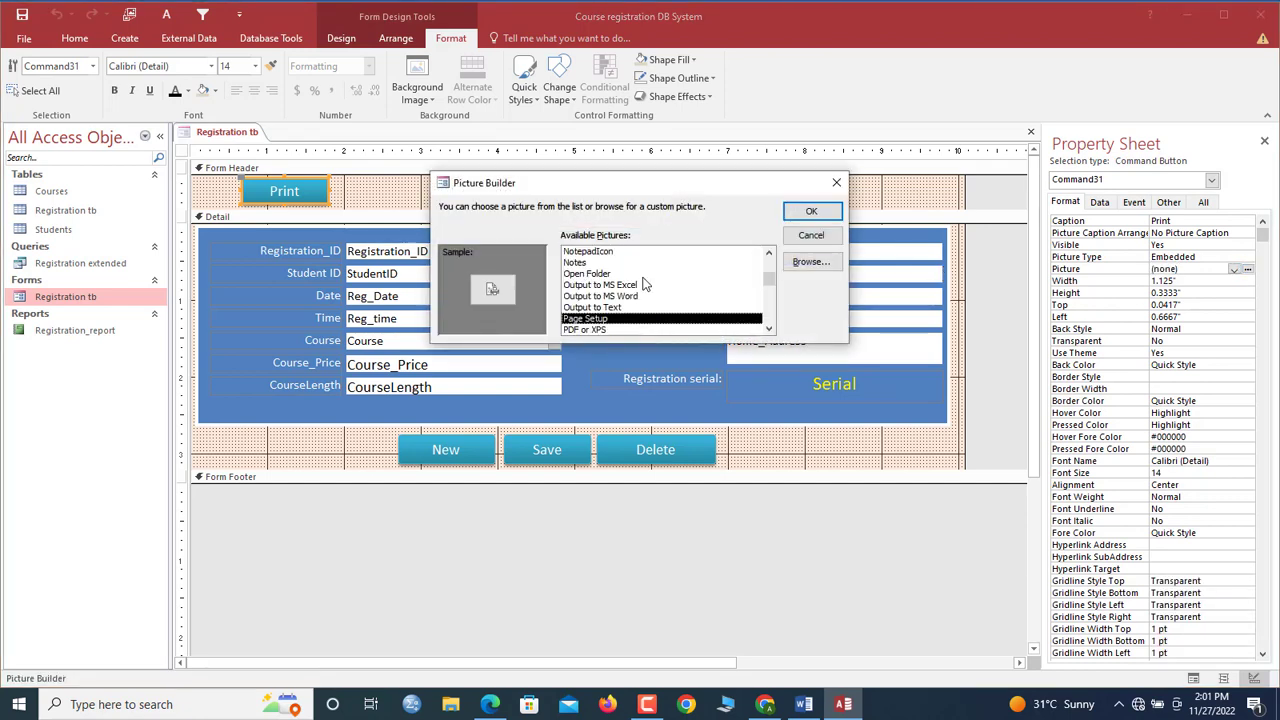
pyautogui.click(611, 330)
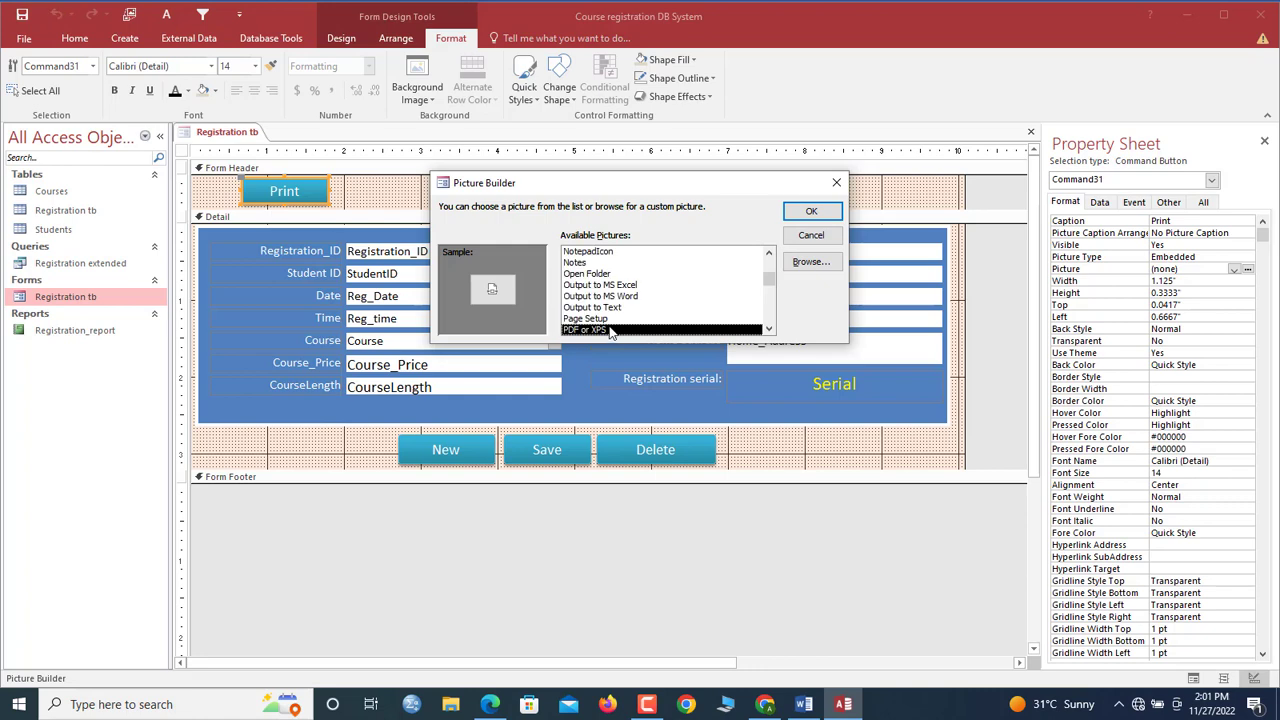
pyautogui.click(770, 330)
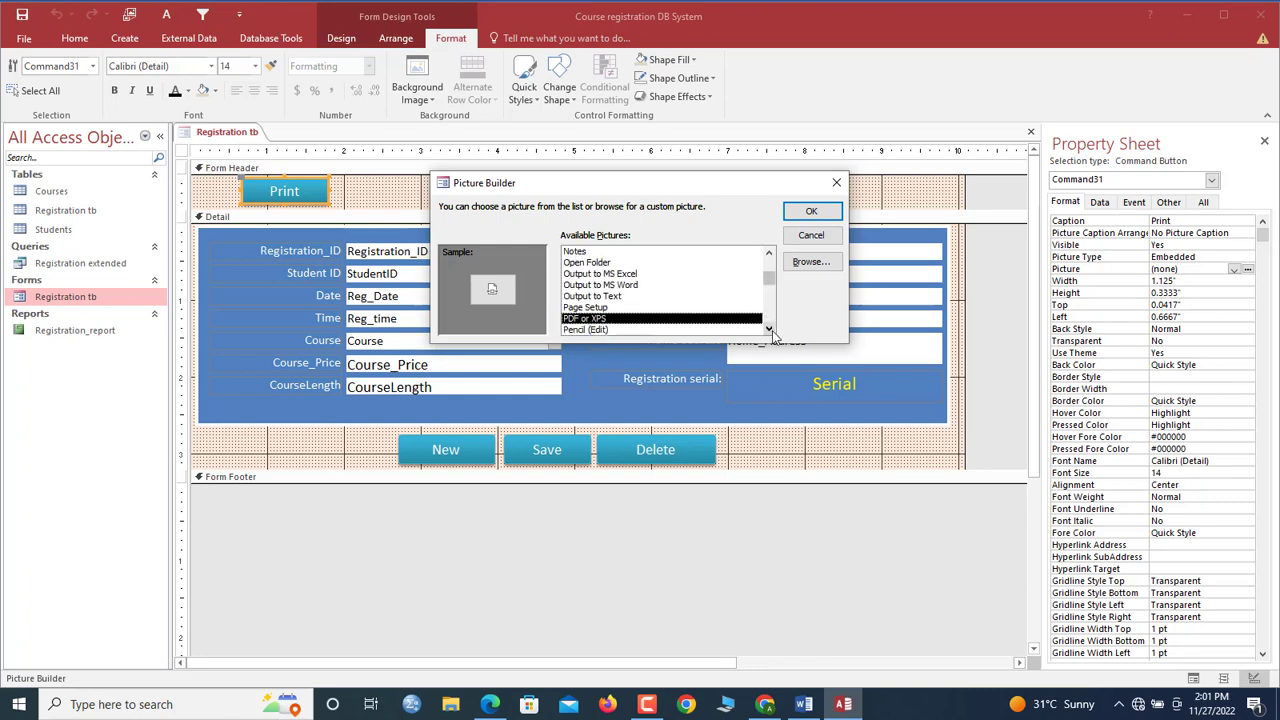
pyautogui.click(770, 330)
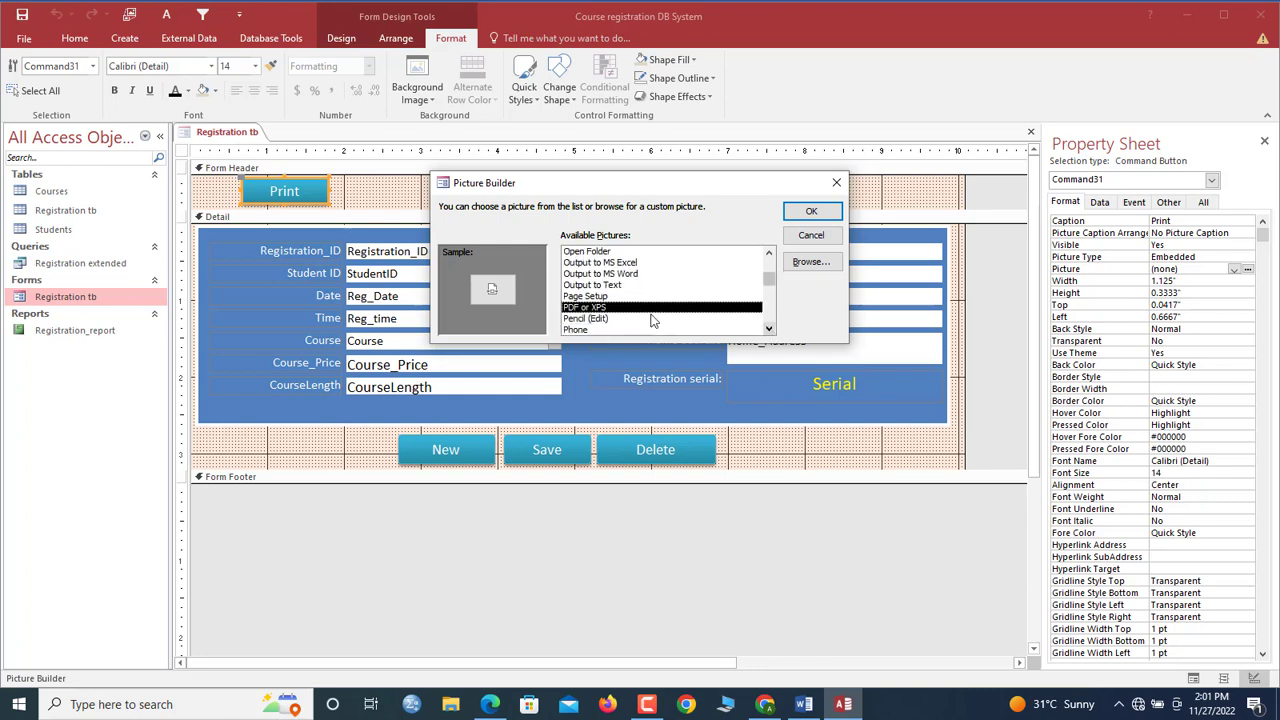
pyautogui.click(815, 214)
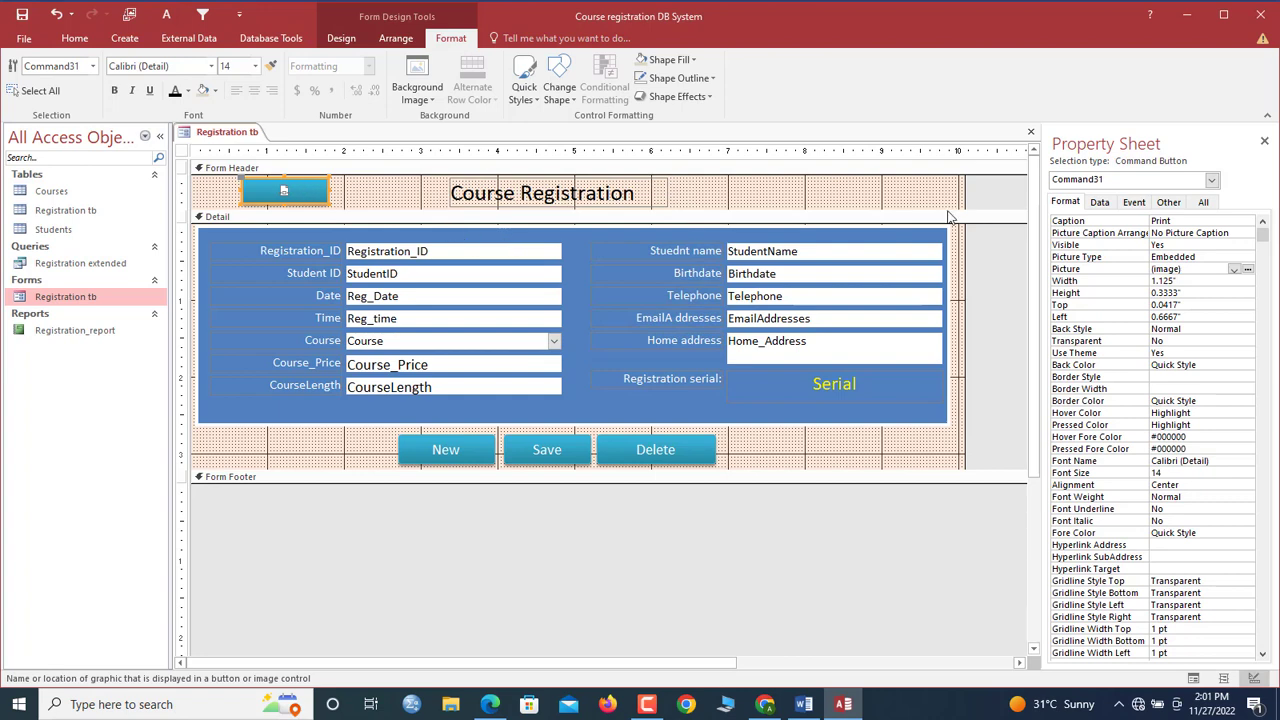
pyautogui.click(1247, 270)
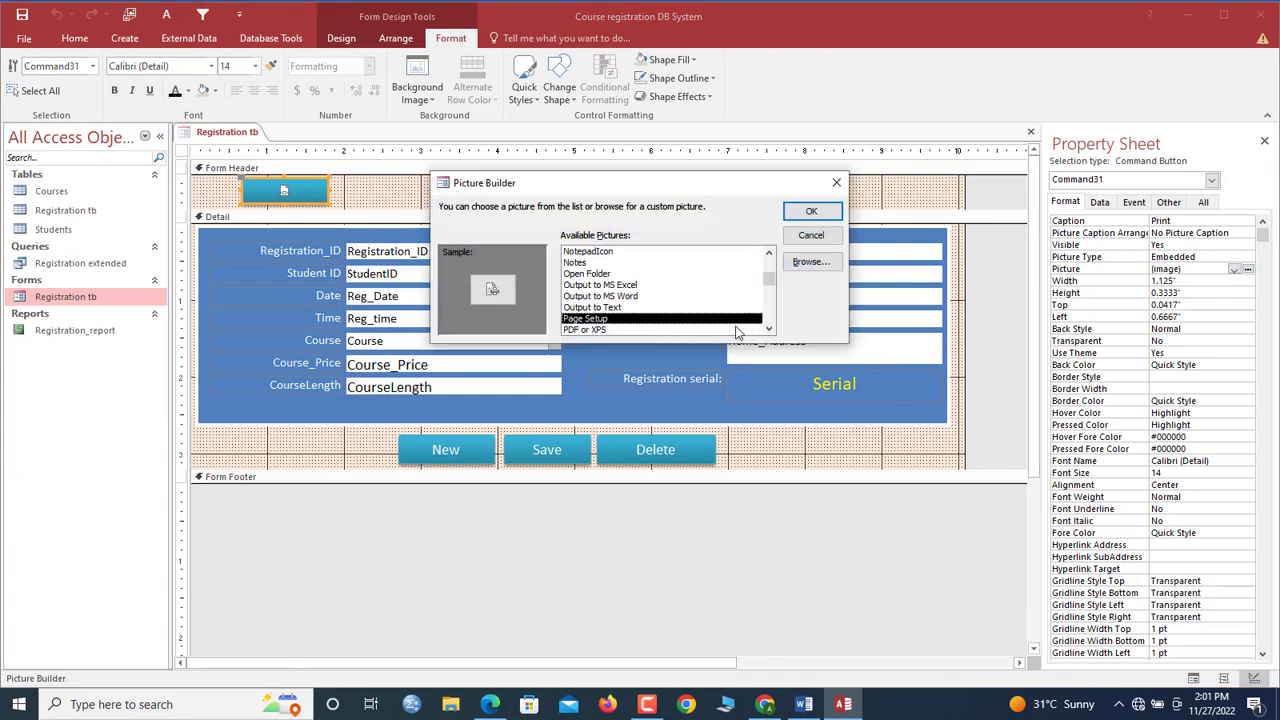
pyautogui.click(811, 211)
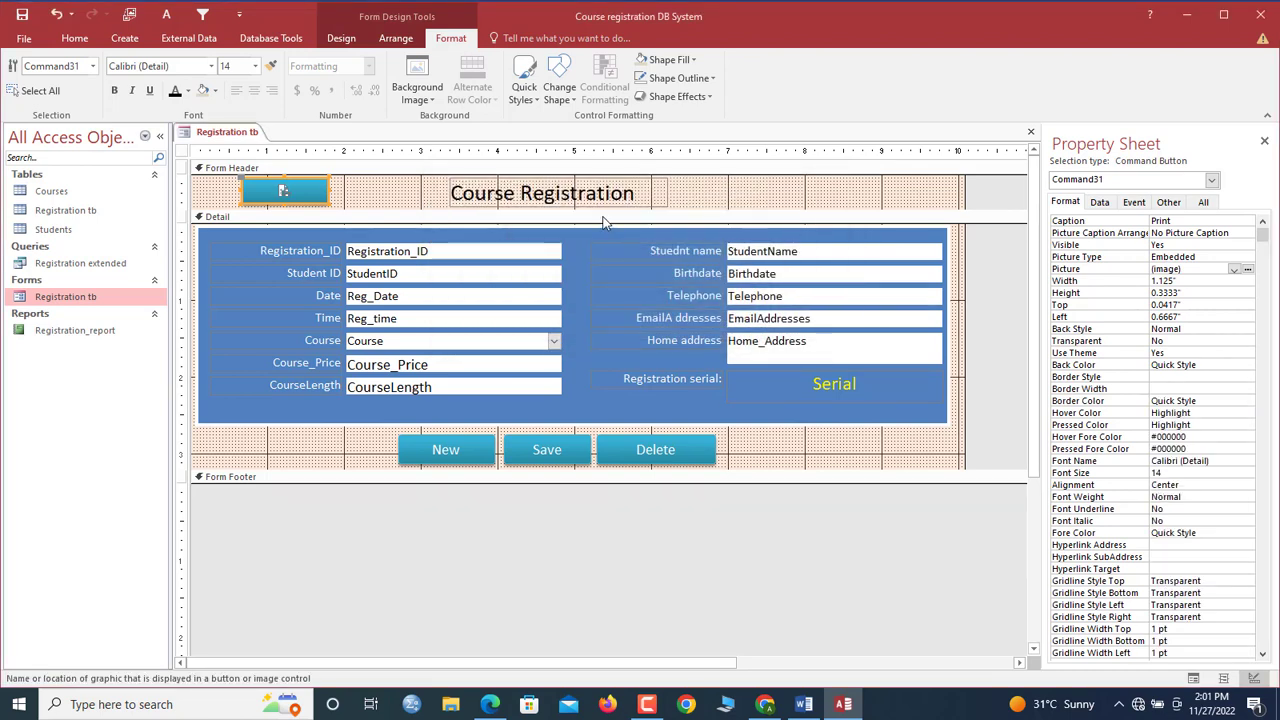
# Step: Place the caption right of the picture, then apply a plain white Quick Style and a transparent outline
pyautogui.click(1222, 232)
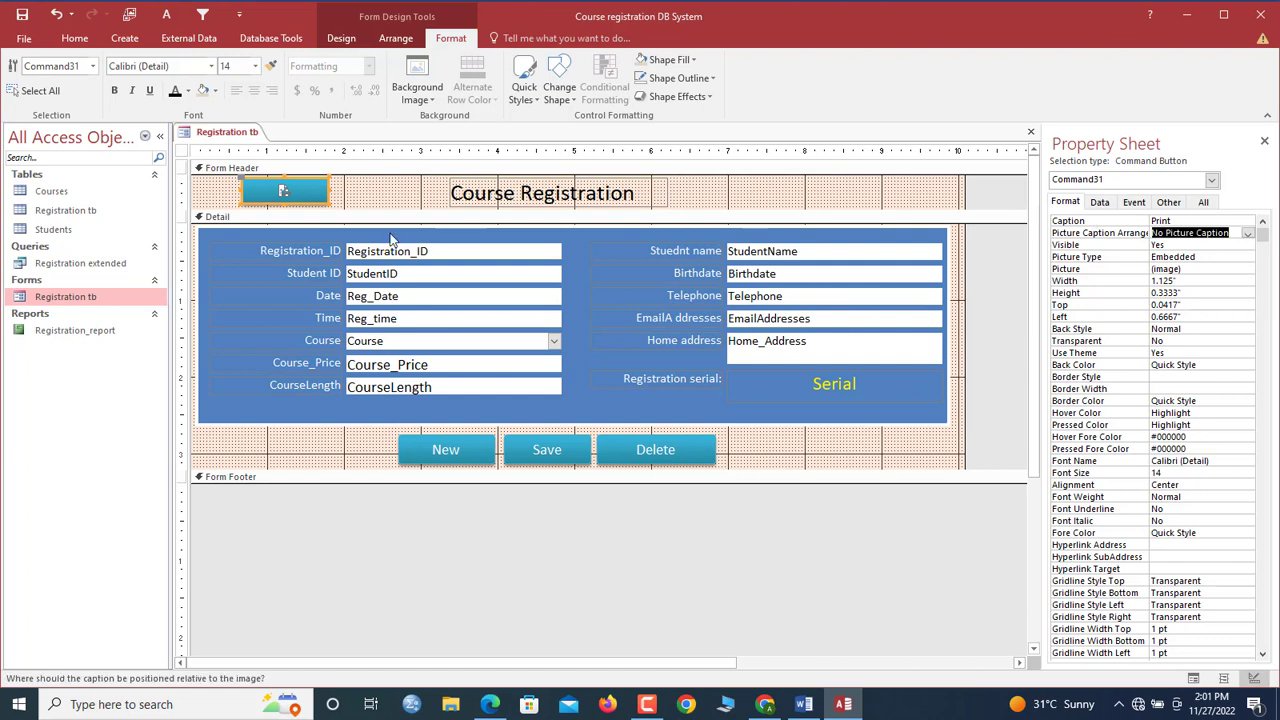
pyautogui.click(1247, 236)
pyautogui.click(1190, 310)
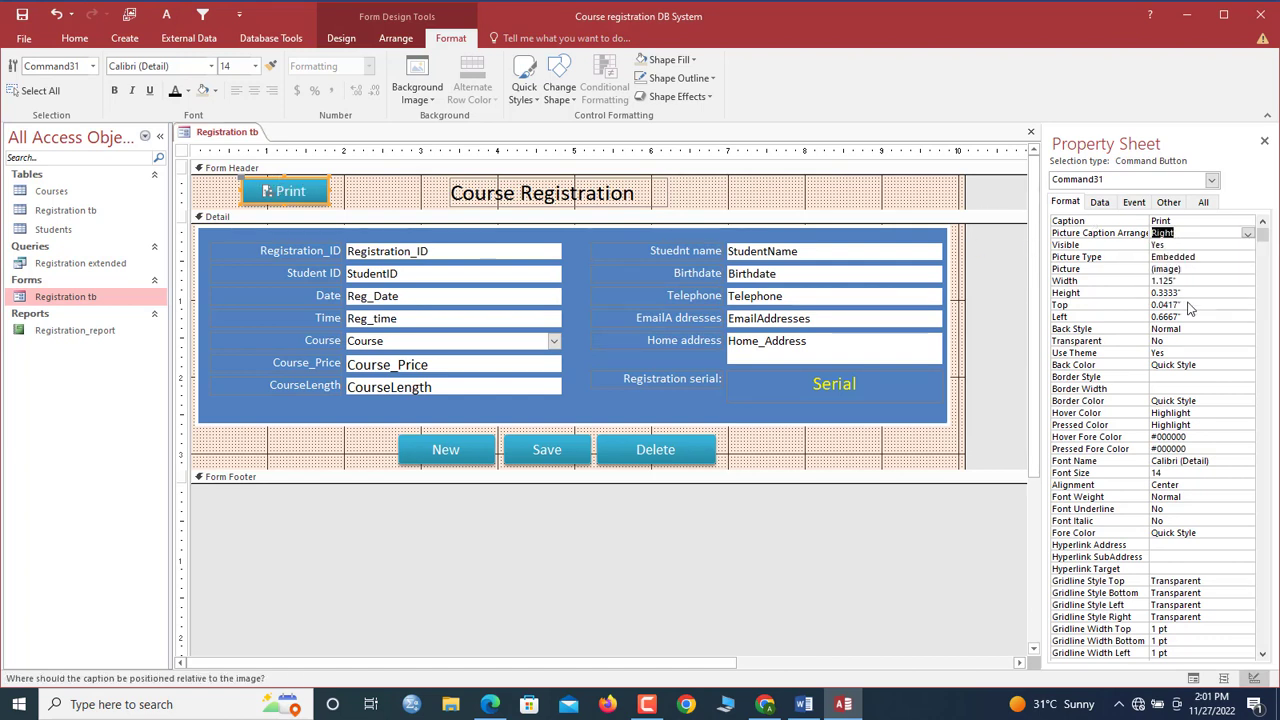
pyautogui.click(345, 200)
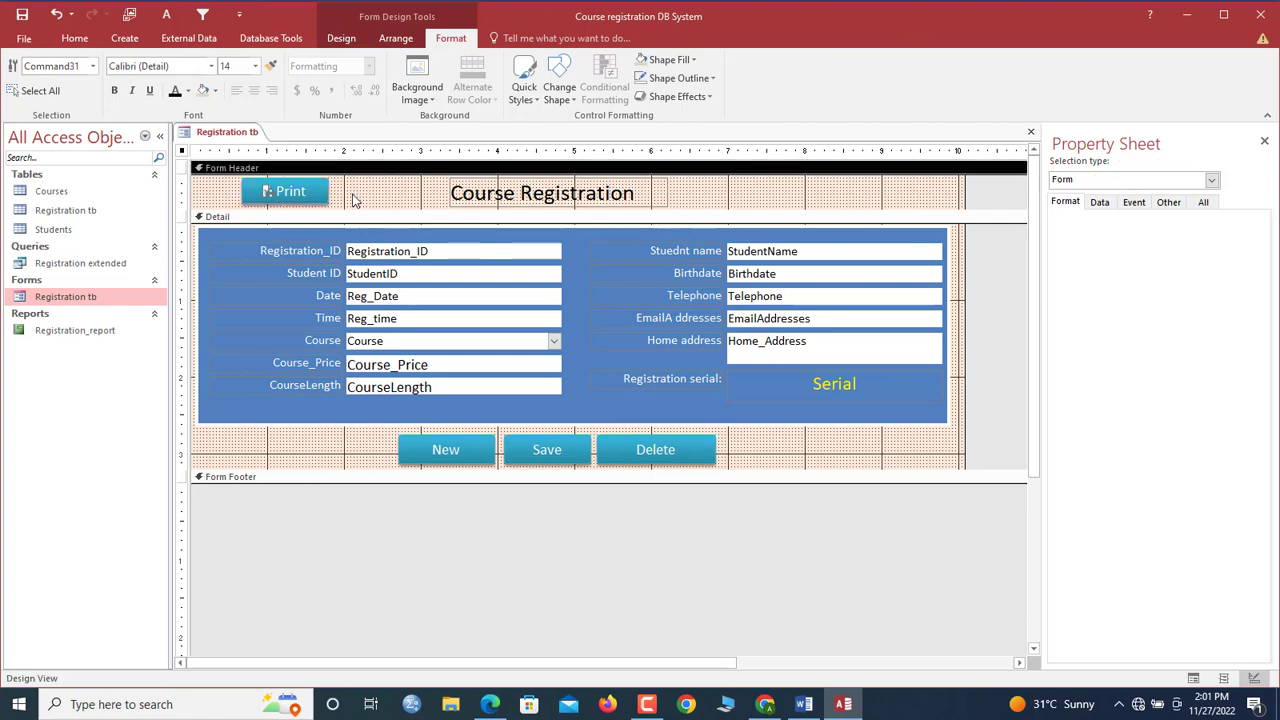
pyautogui.click(296, 193)
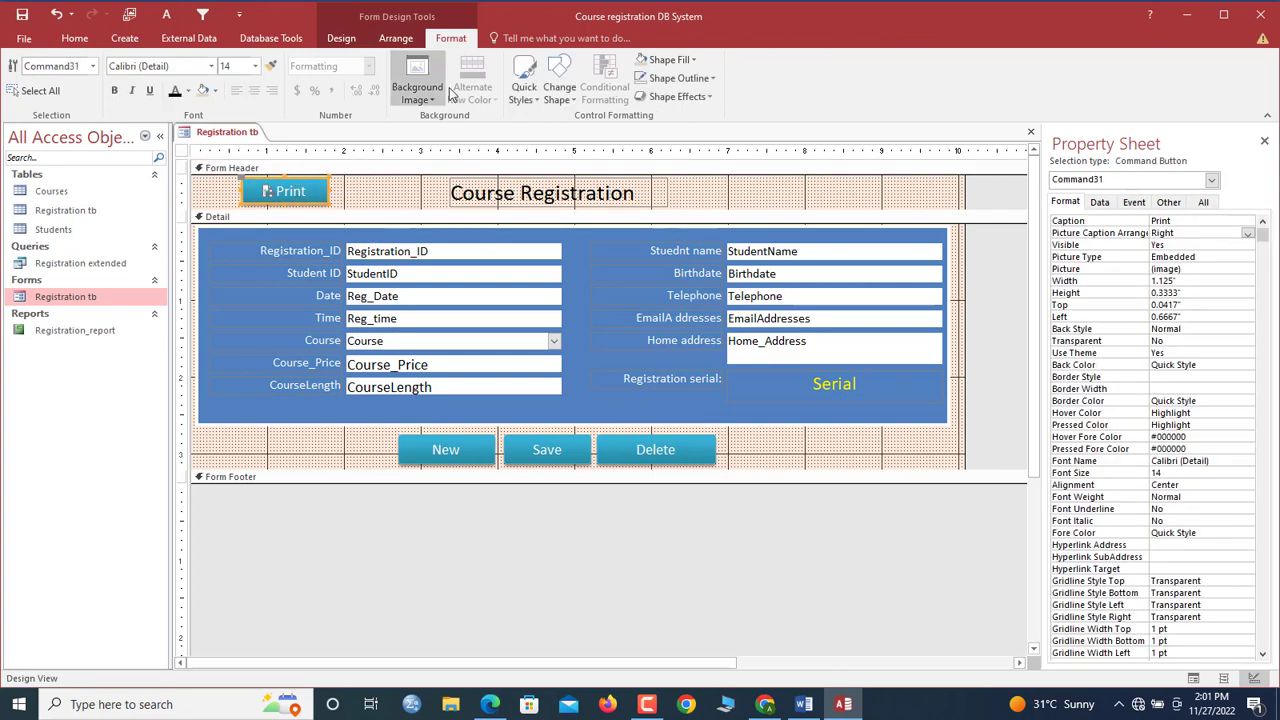
pyautogui.click(524, 82)
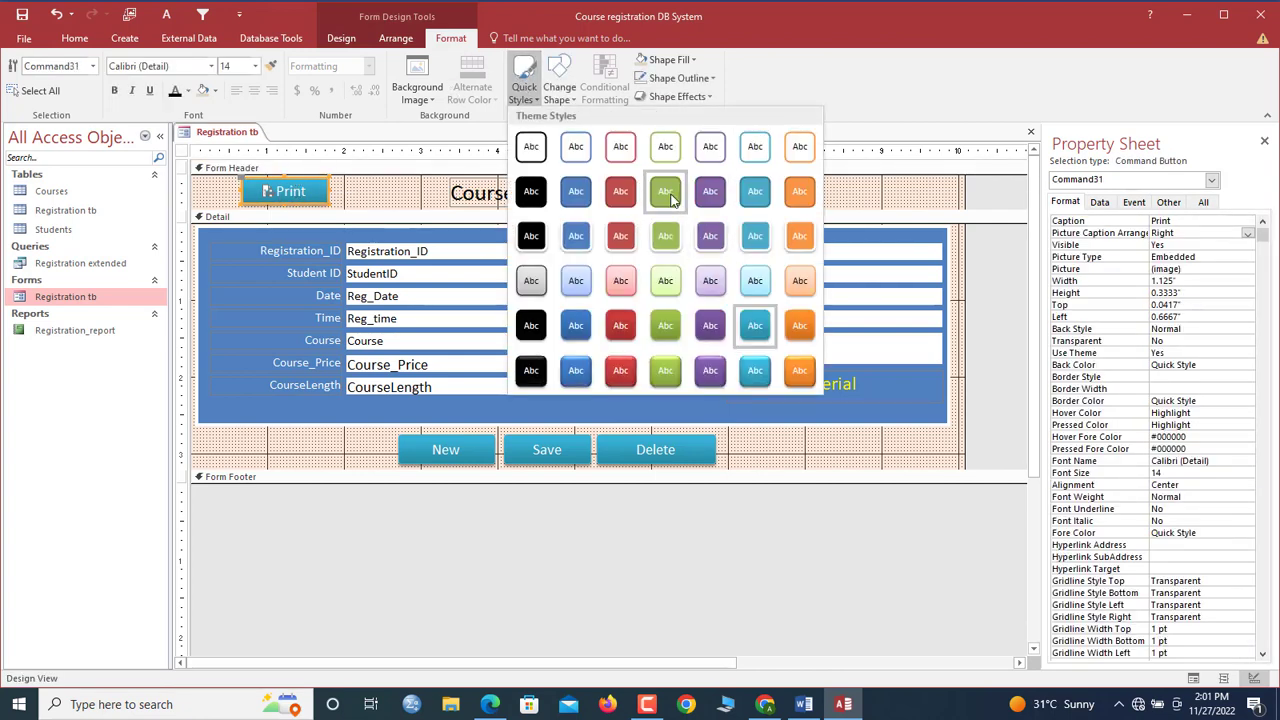
pyautogui.click(578, 150)
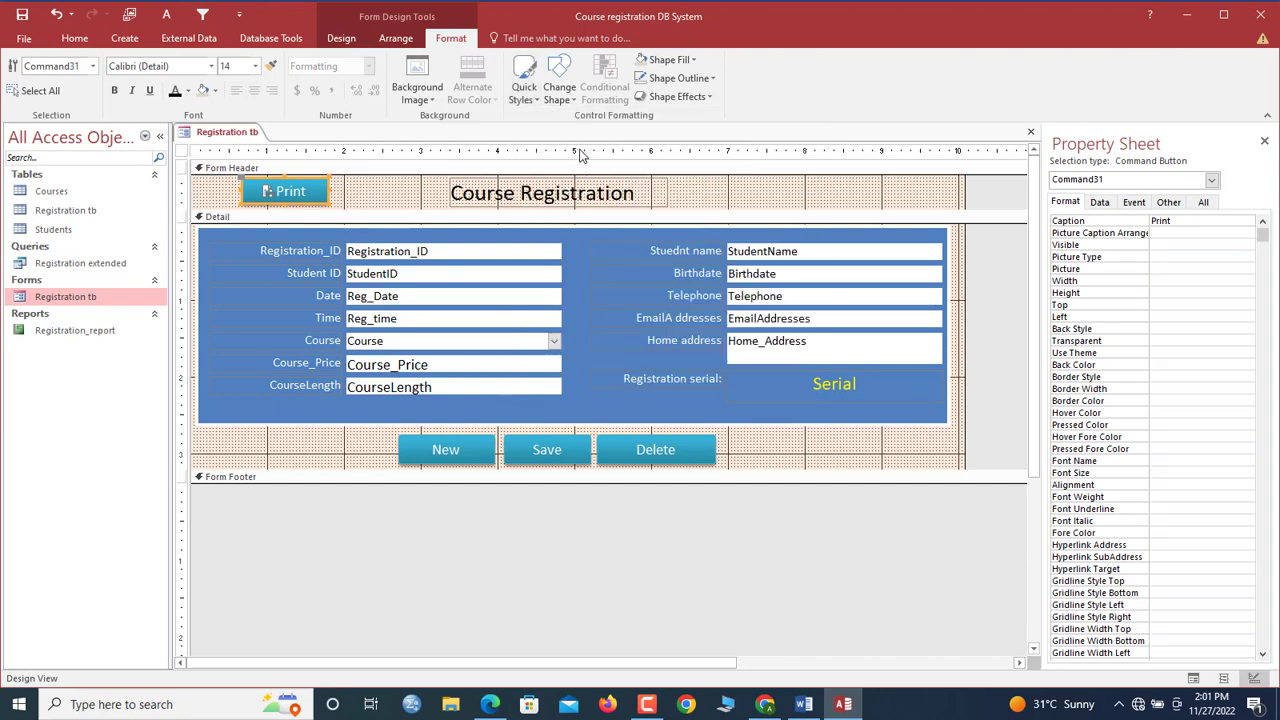
pyautogui.click(690, 79)
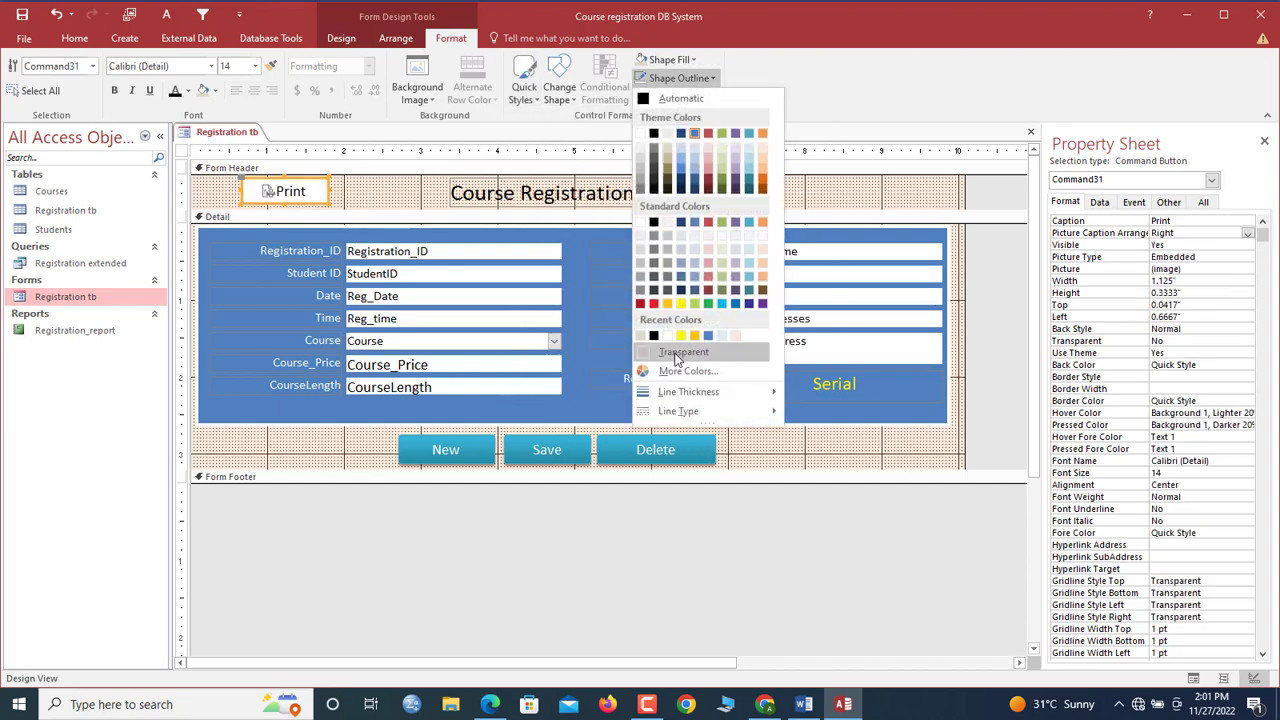
pyautogui.click(366, 205)
# Step: Preview the form in Form View, return to Design View, and paste Serial controls into the header
pyautogui.click(324, 170)
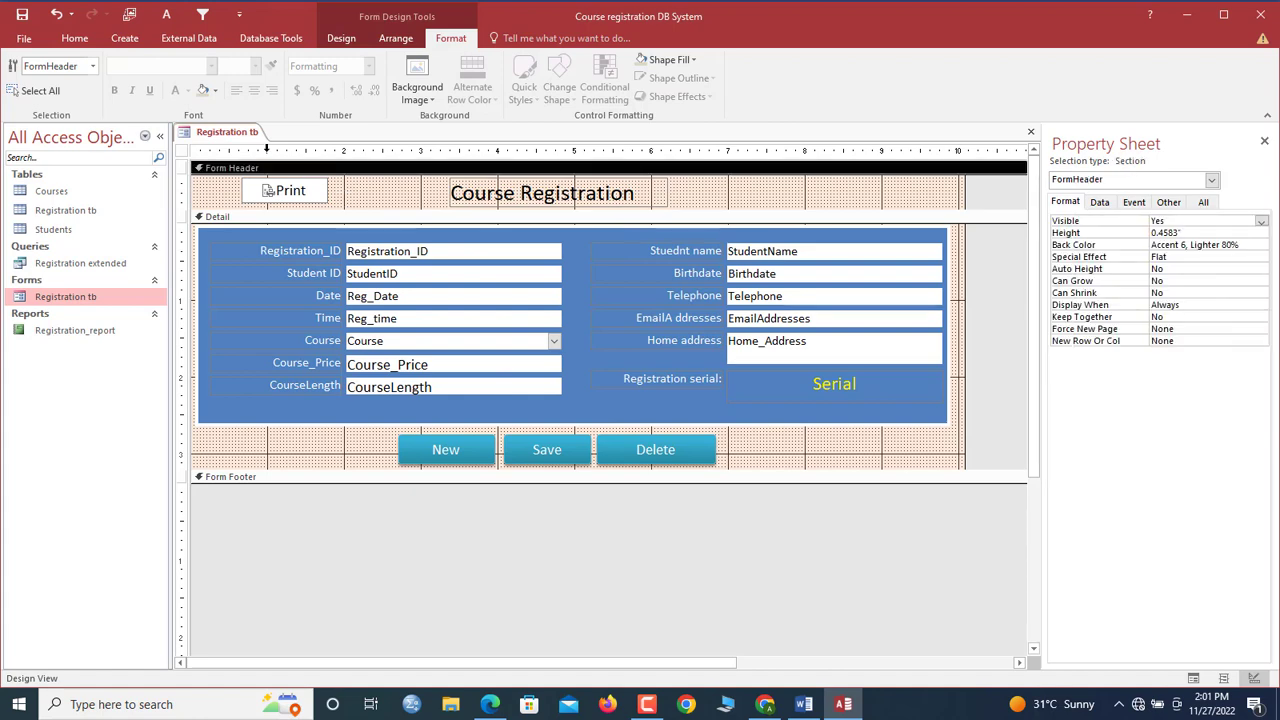
pyautogui.rightClick(249, 133)
pyautogui.click(285, 195)
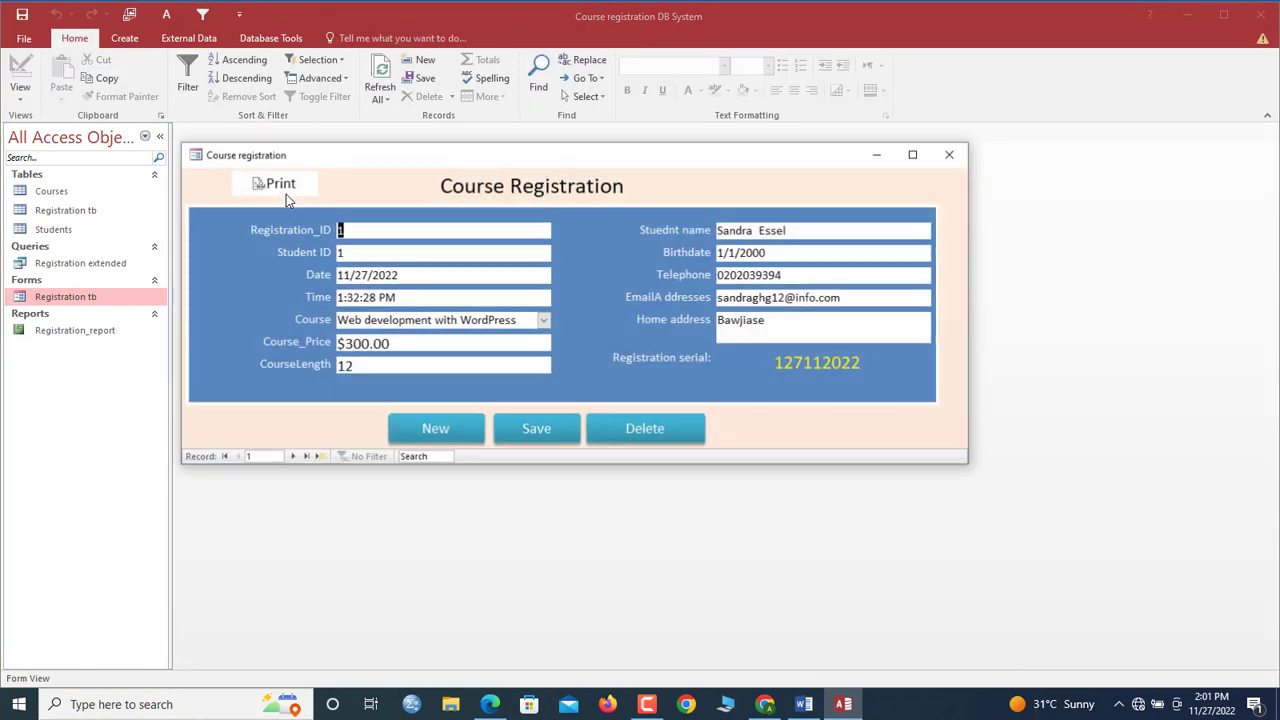
pyautogui.rightClick(348, 187)
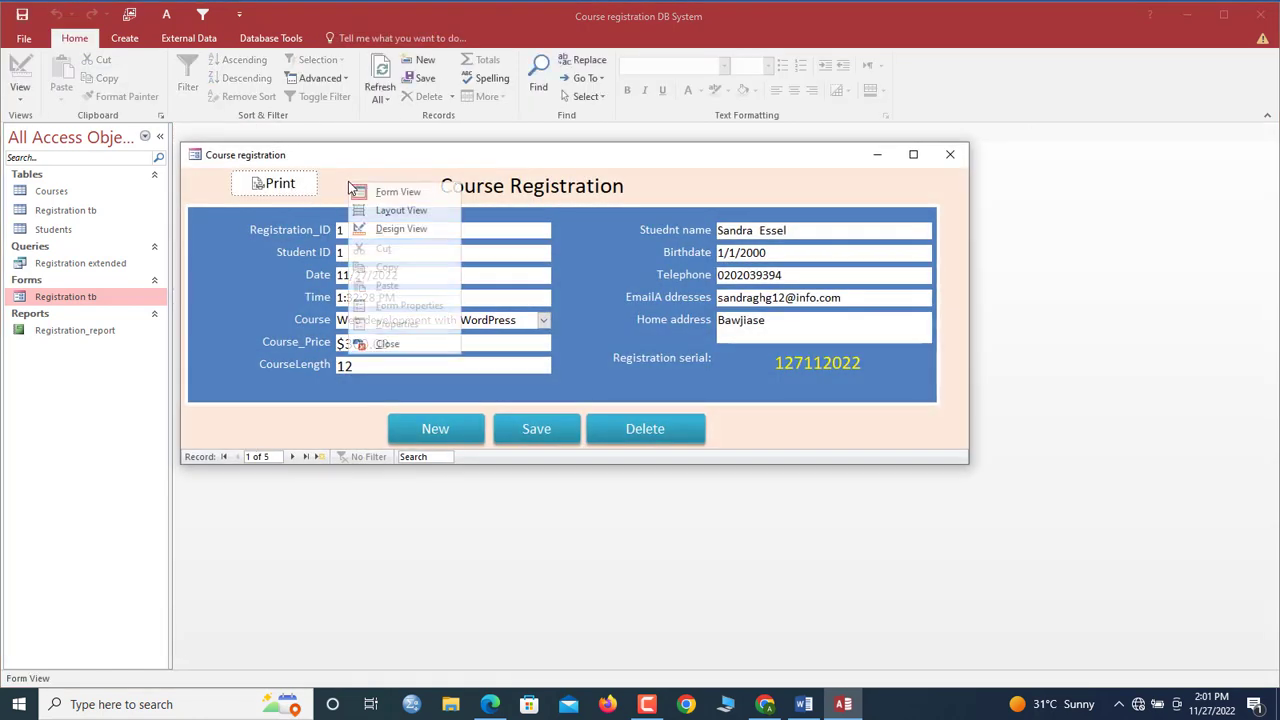
pyautogui.click(355, 227)
pyautogui.hotkey('ctrl', 'v')
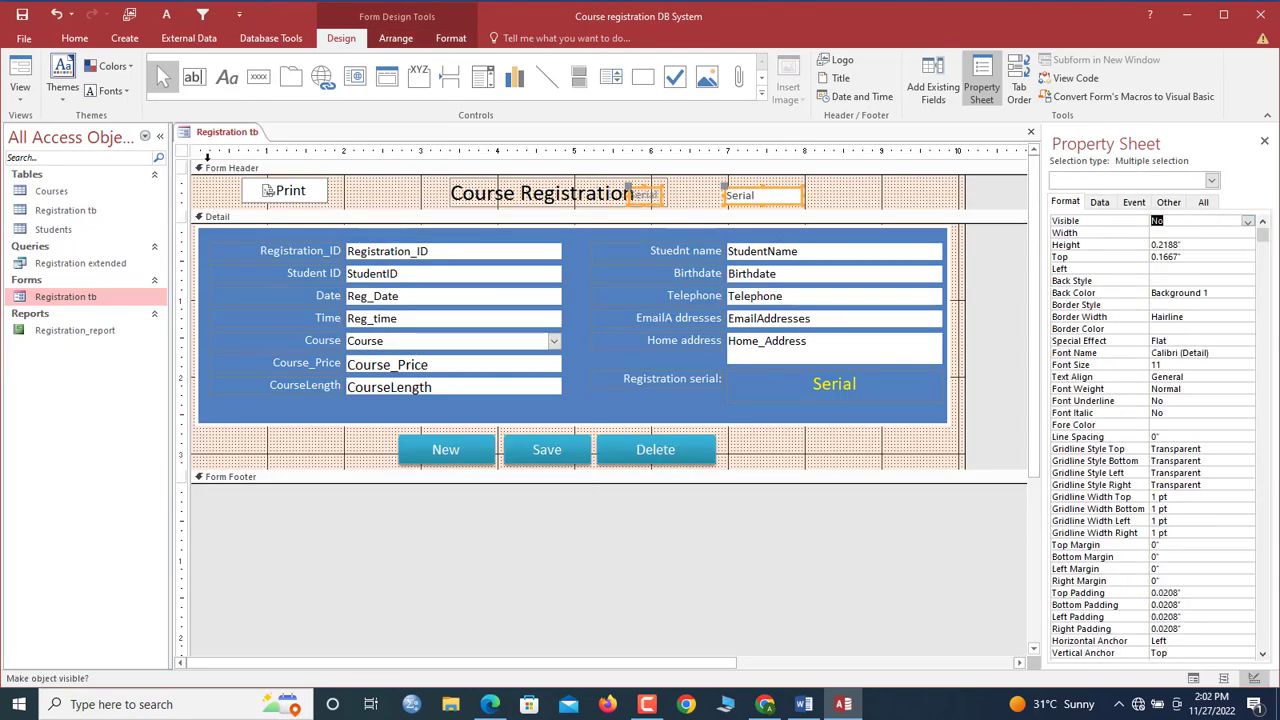
# Step: Start building the Print button's click event with Build Event
pyautogui.click(301, 198)
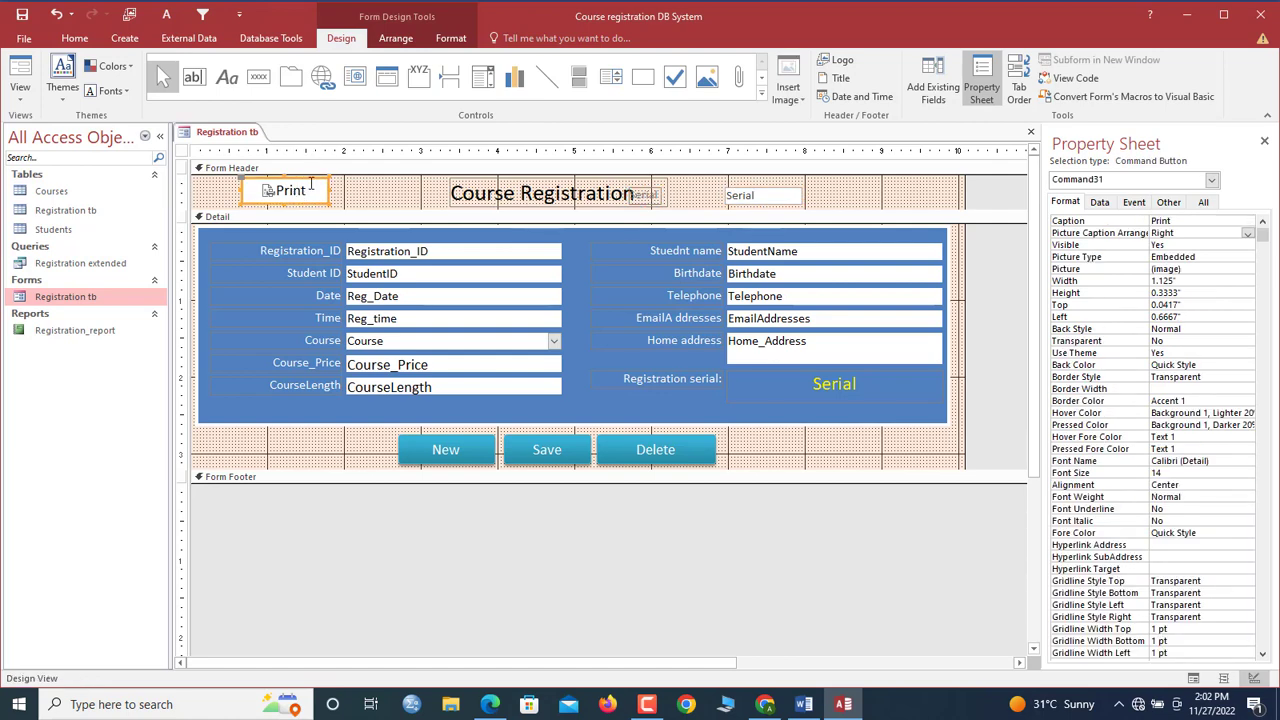
pyautogui.rightClick(311, 187)
pyautogui.click(345, 193)
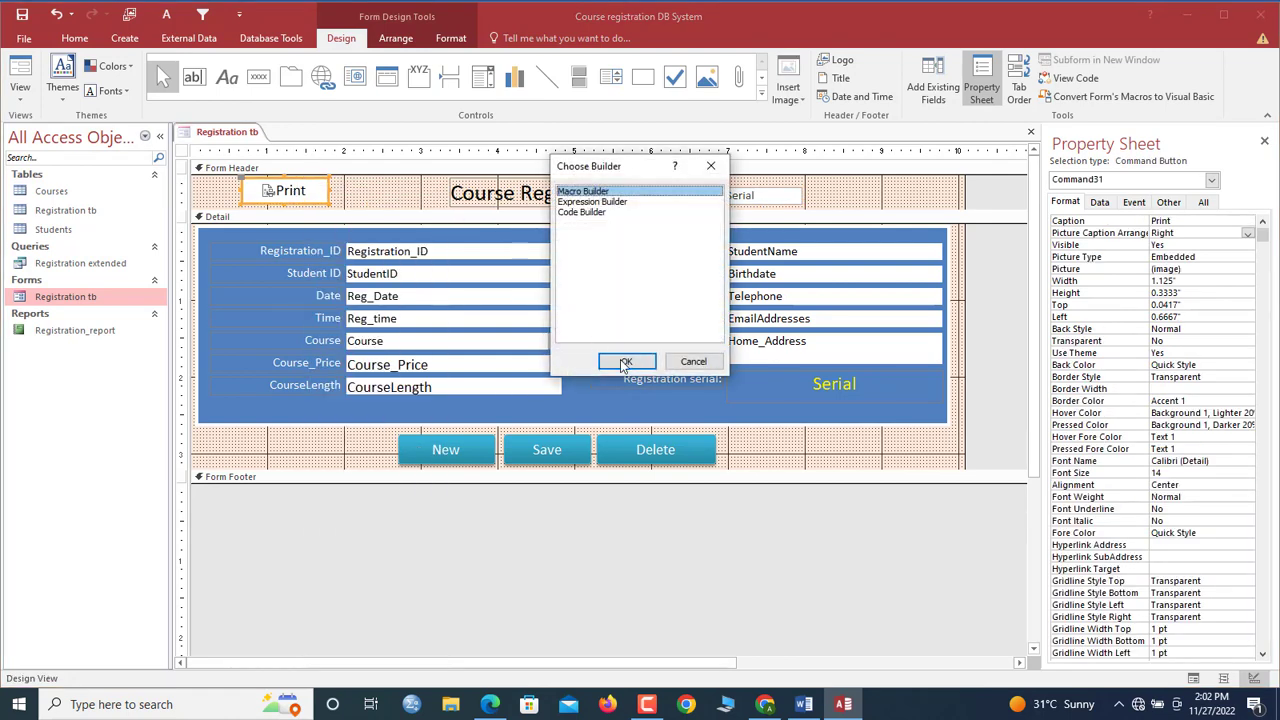
# Step: Create a macro with an OpenReport action that opens Registration_report
pyautogui.click(625, 362)
pyautogui.write('OpenReport')
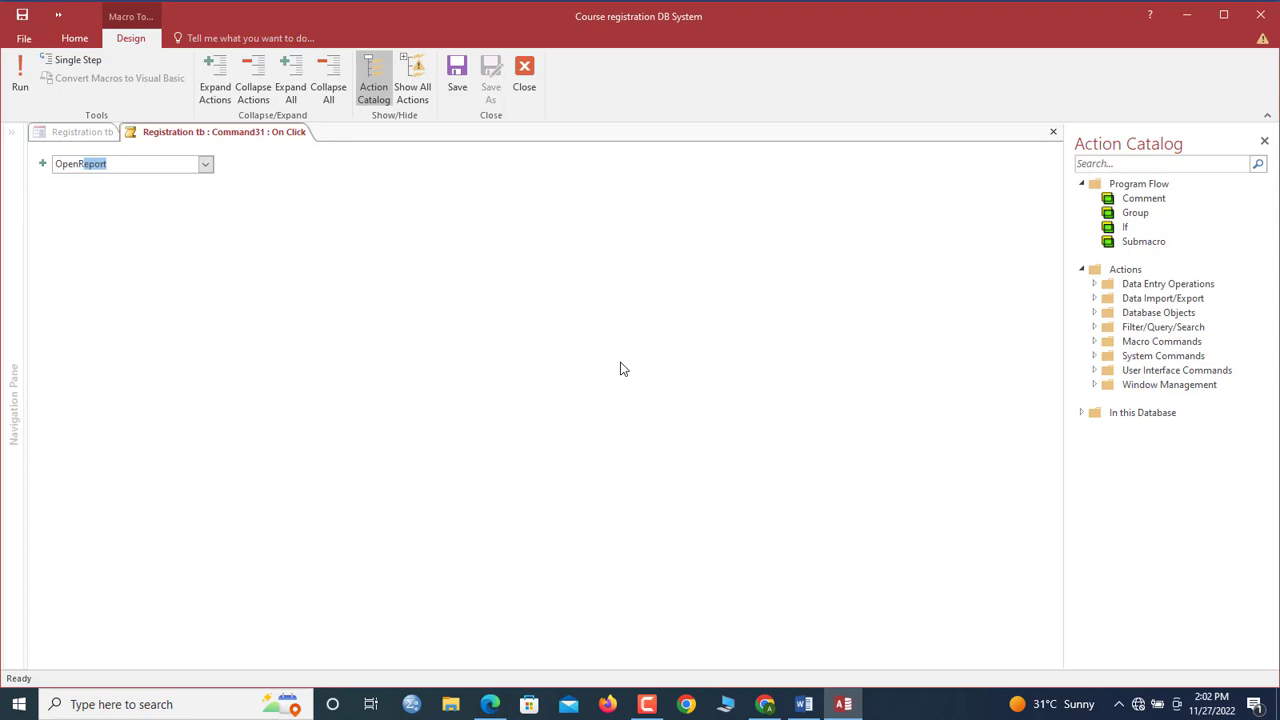
pyautogui.press('Return')
pyautogui.press('Down')
pyautogui.press('Tab')
pyautogui.press('Tab')
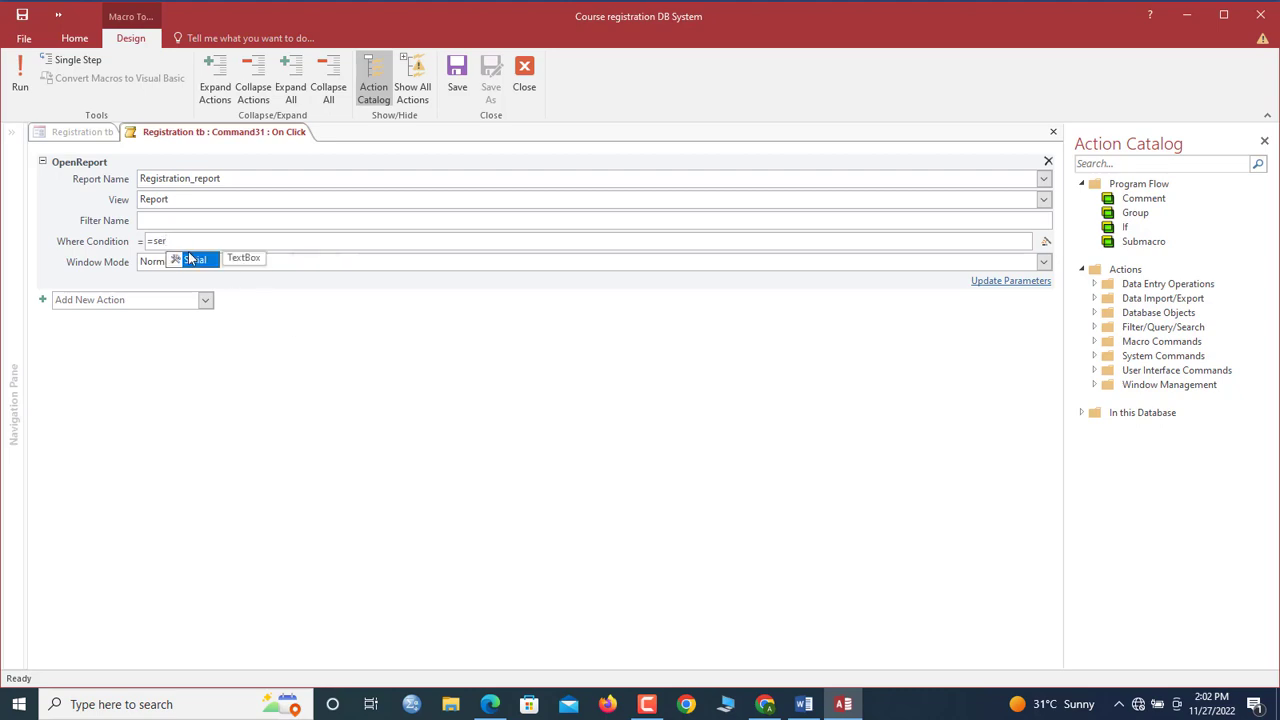
# Step: Build a Where Condition comparing [Serial] to the form's Serial field
pyautogui.doubleClick(192, 259)
pyautogui.write('=')
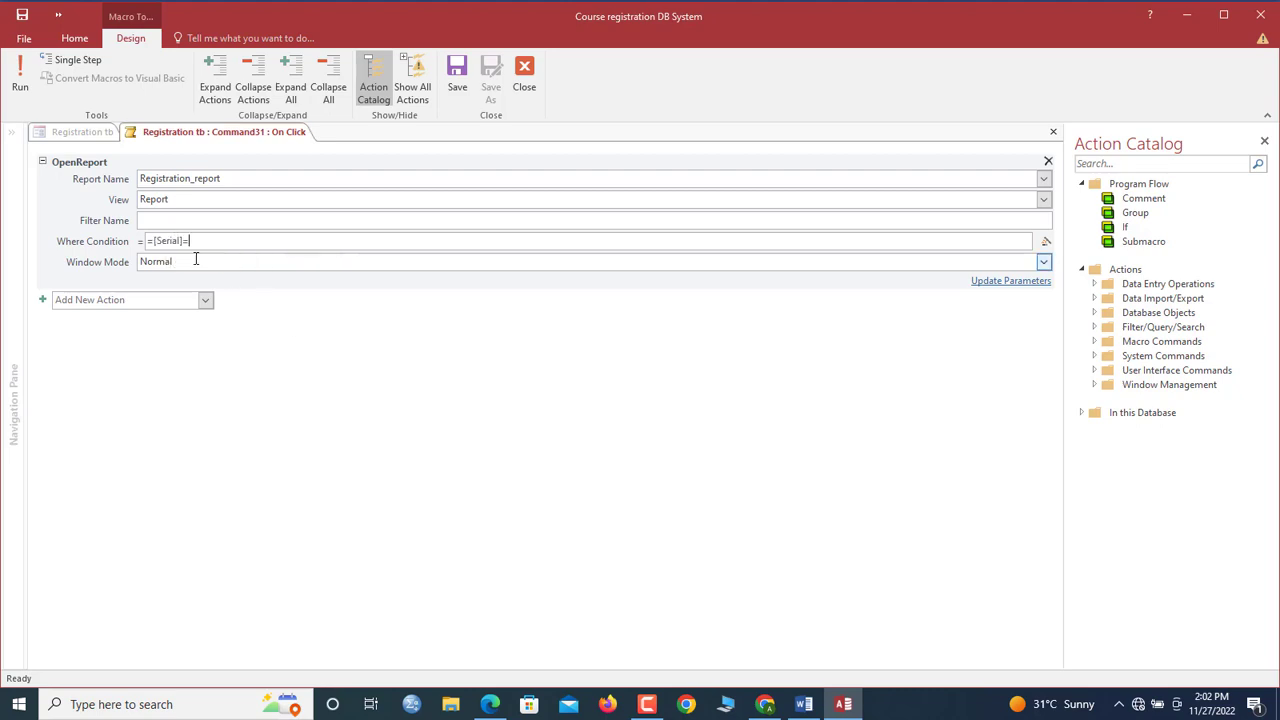
pyautogui.write('&ser')
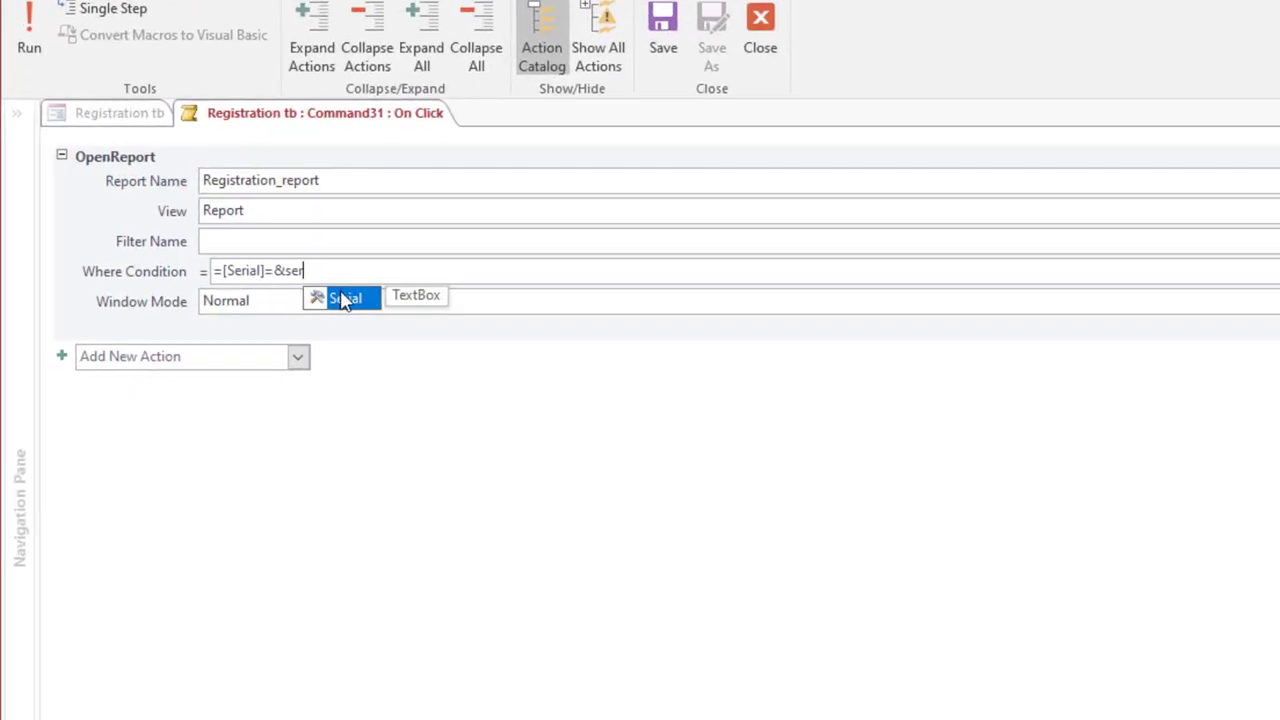
pyautogui.doubleClick(345, 299)
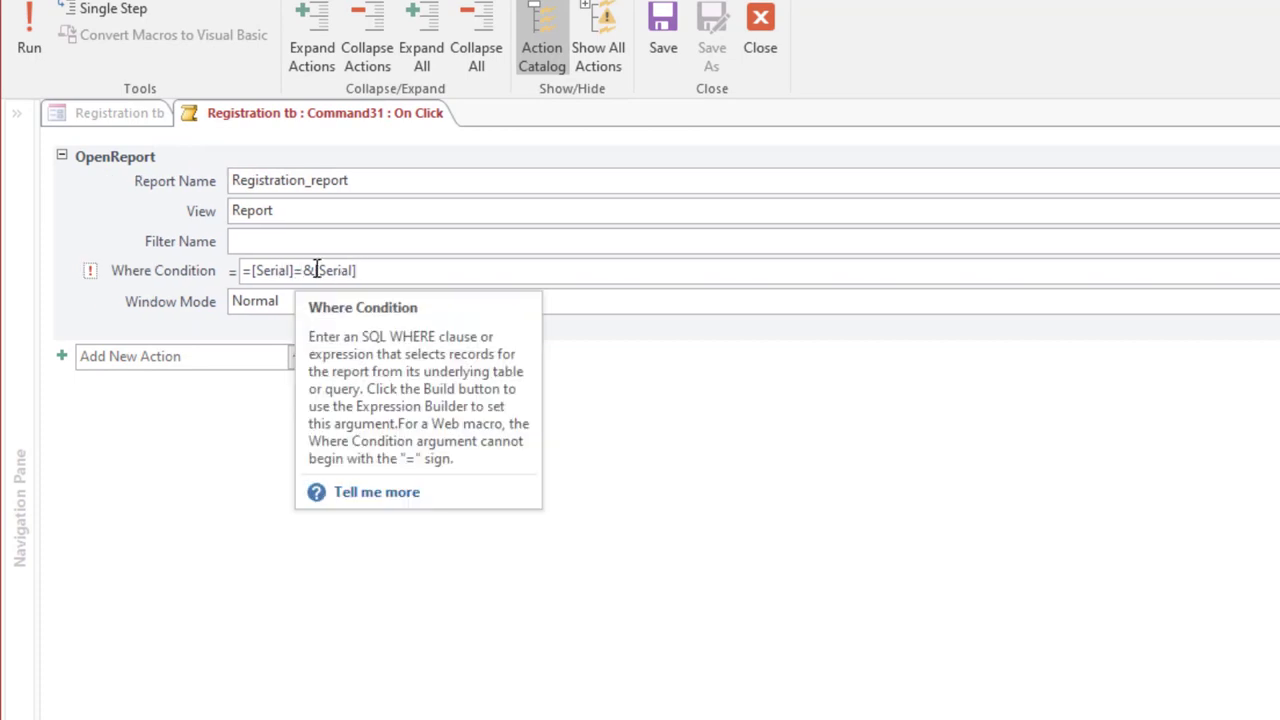
pyautogui.click(317, 270)
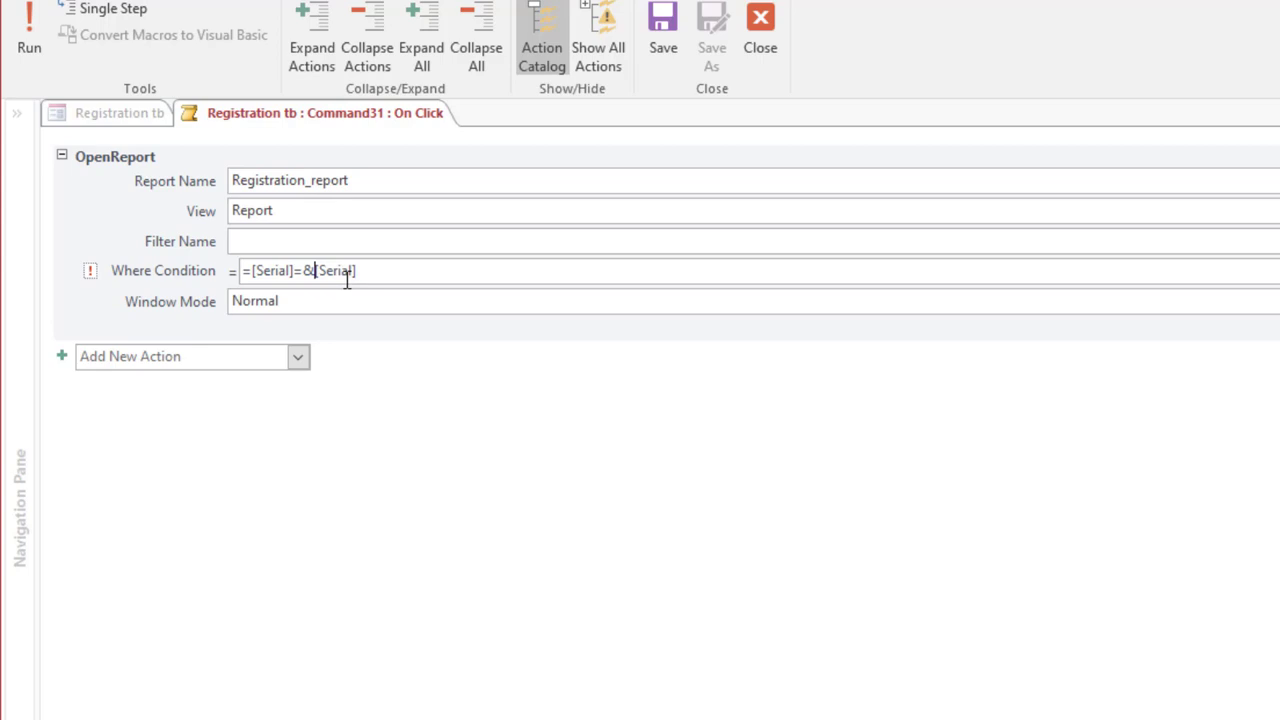
pyautogui.write('""""&')
# Step: Fix the quotes so the condition reads ="[Serial]="""&[Serial]&"""", then save and close the macro
pyautogui.moveTo(304, 270); pyautogui.dragTo(332, 268)
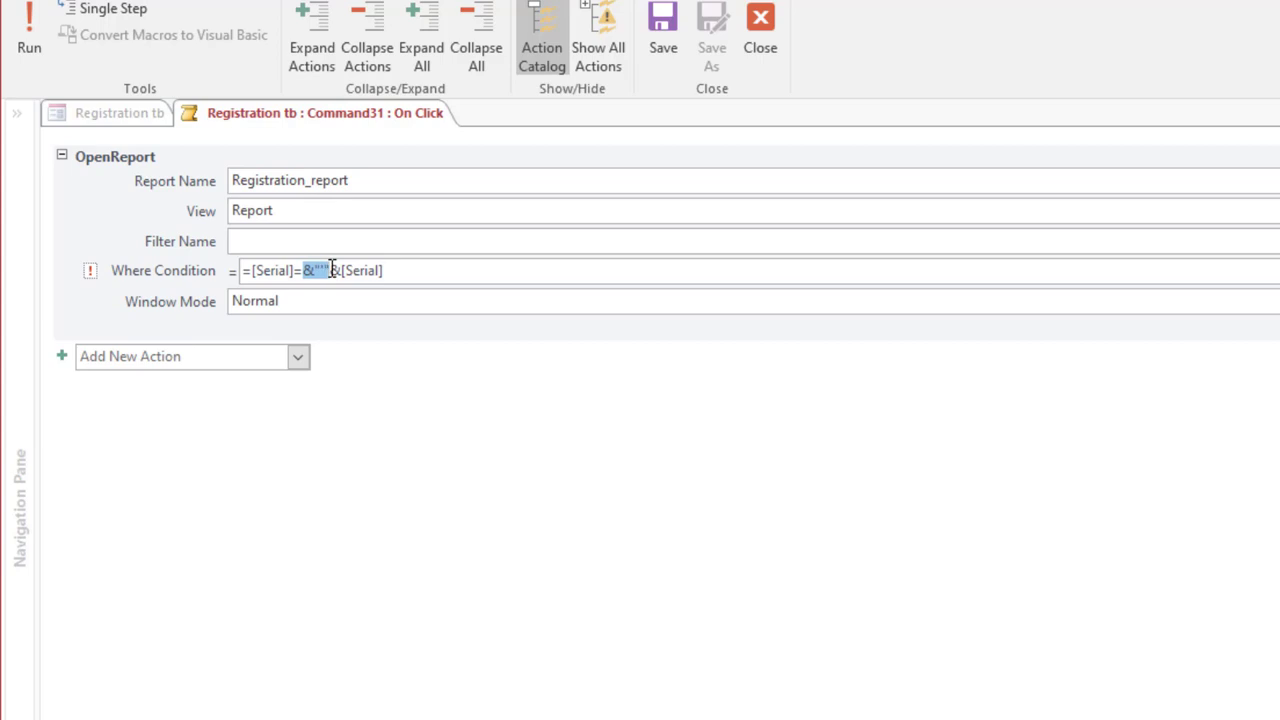
pyautogui.hotkey('ctrl', 'c')
pyautogui.click(414, 270)
pyautogui.hotkey('ctrl', 'v')
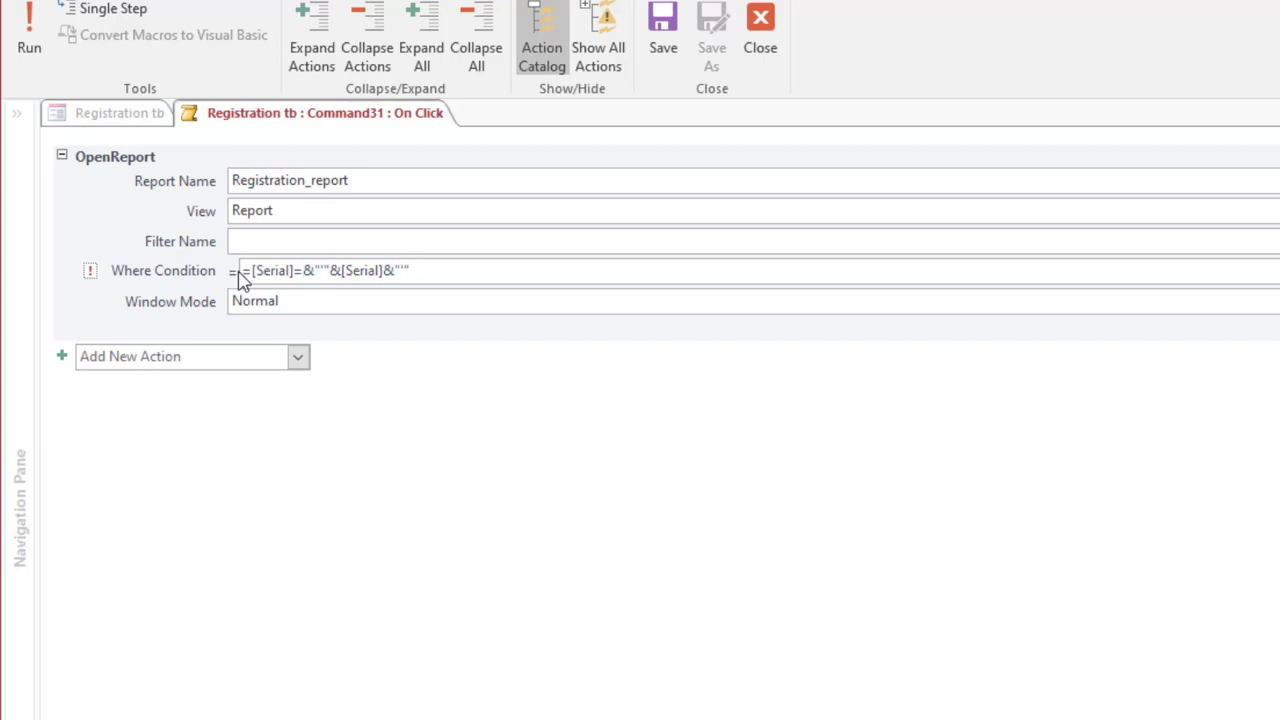
pyautogui.click(251, 270)
pyautogui.write('"')
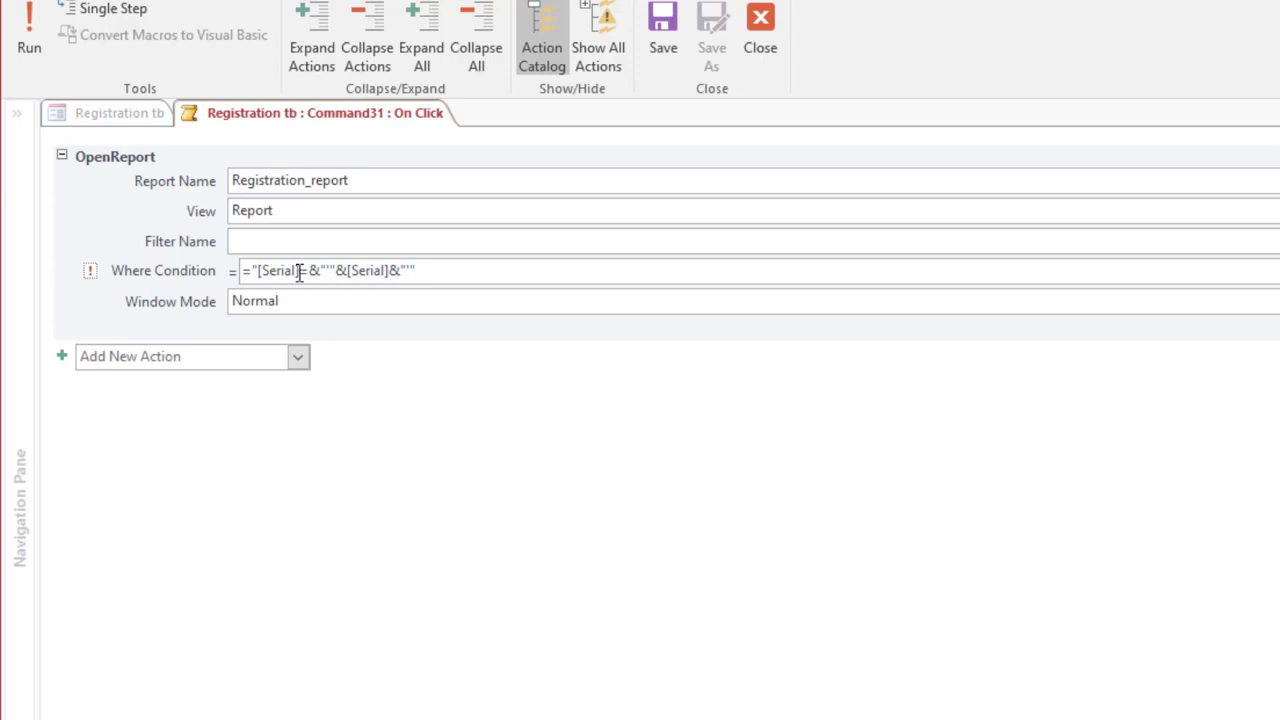
pyautogui.click(309, 270)
pyautogui.write('"')
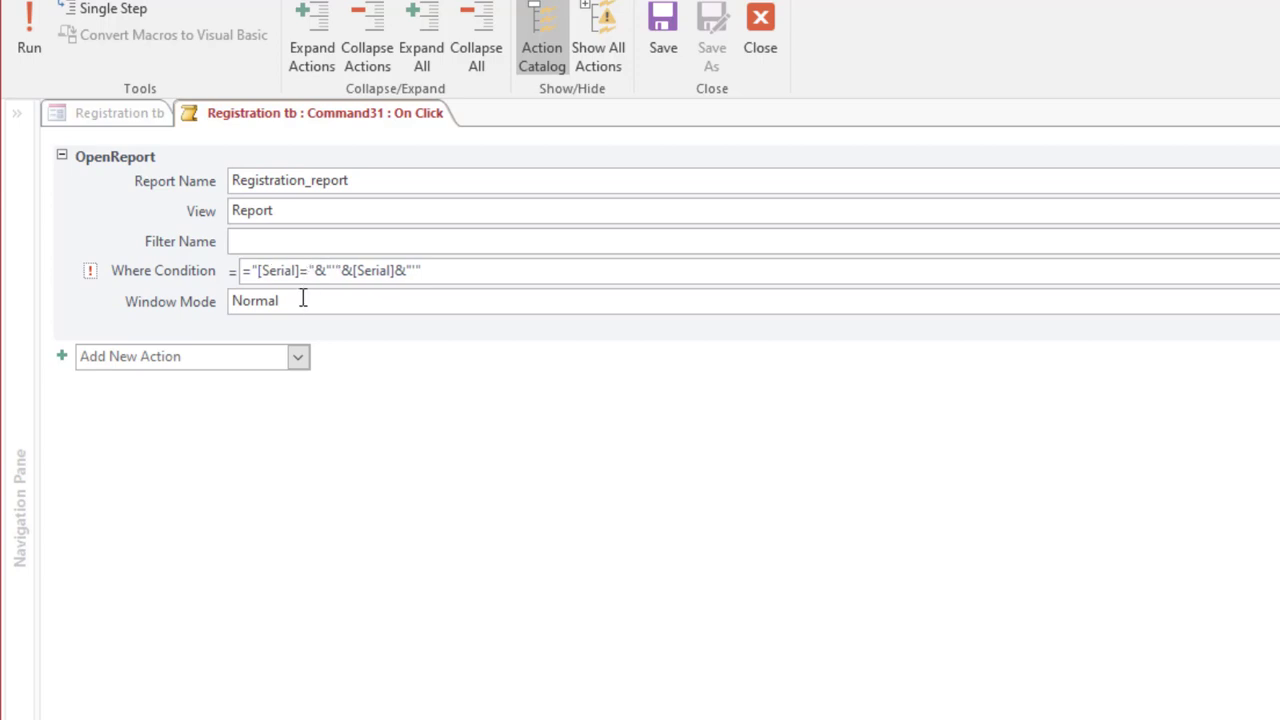
pyautogui.click(660, 55)
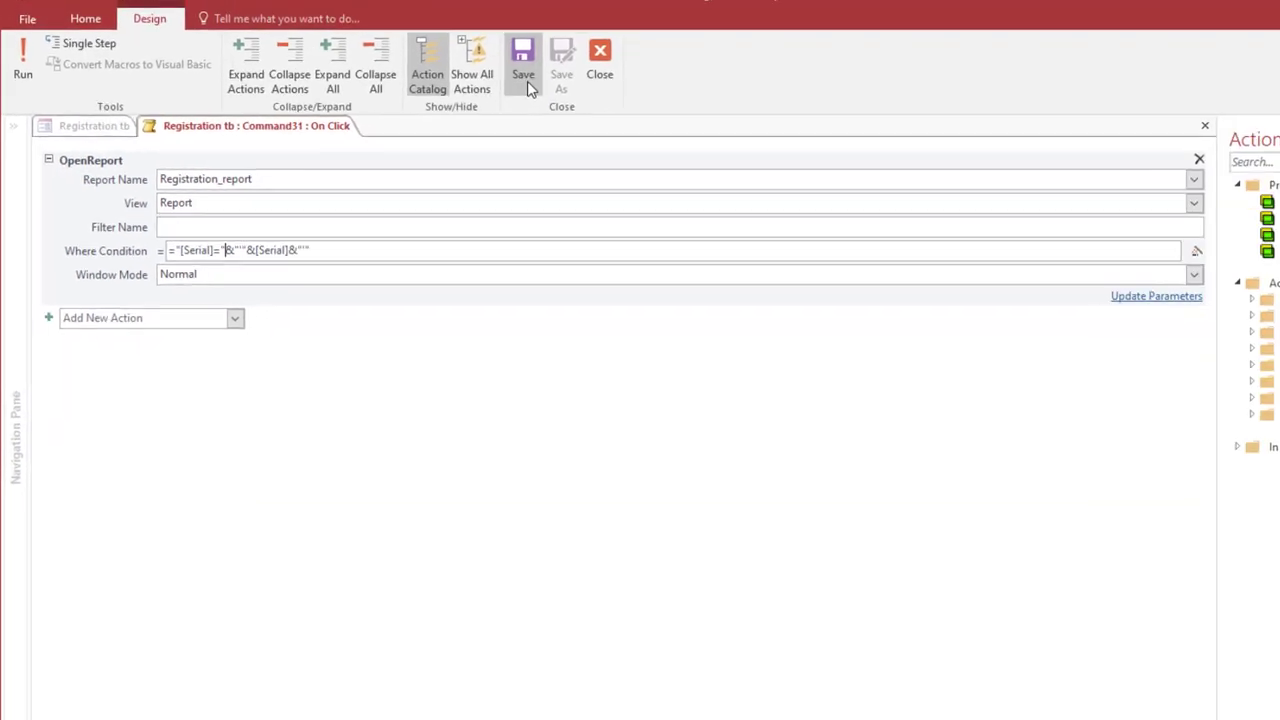
pyautogui.click(760, 38)
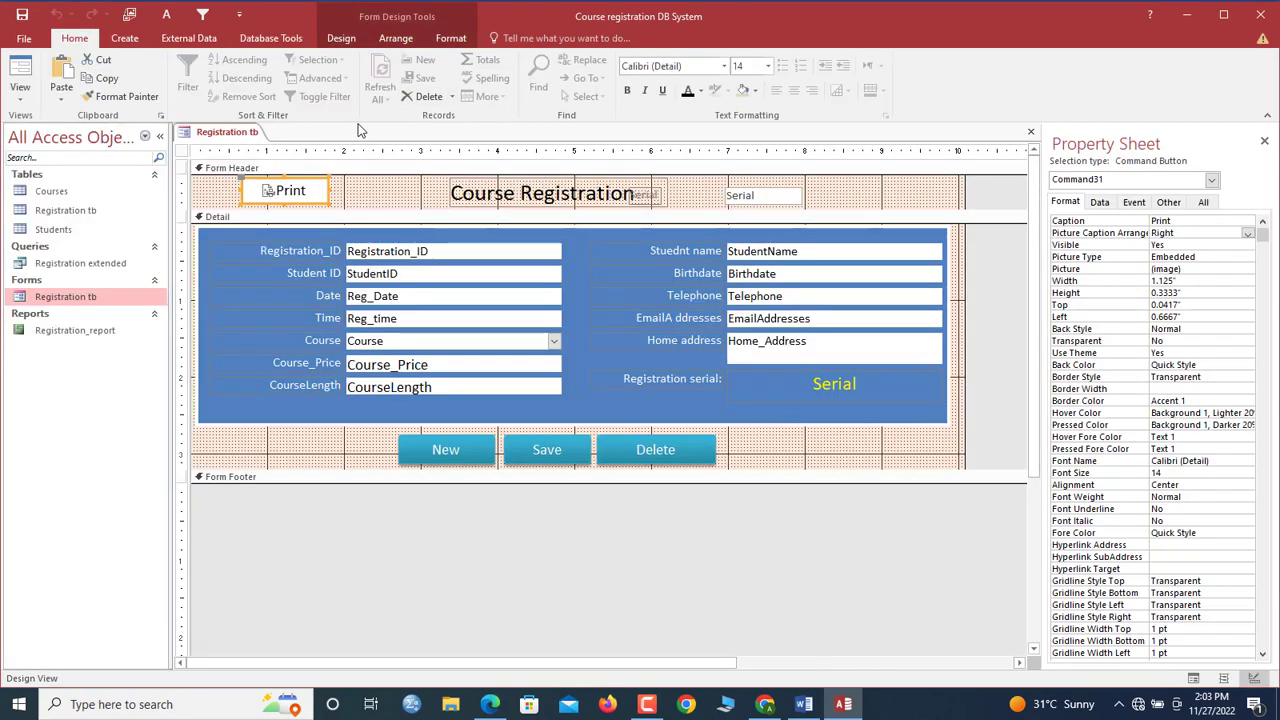
# Step: Open the form in Form View, preview the current record's report with Print, and close it
pyautogui.rightClick(240, 134)
pyautogui.click(280, 203)
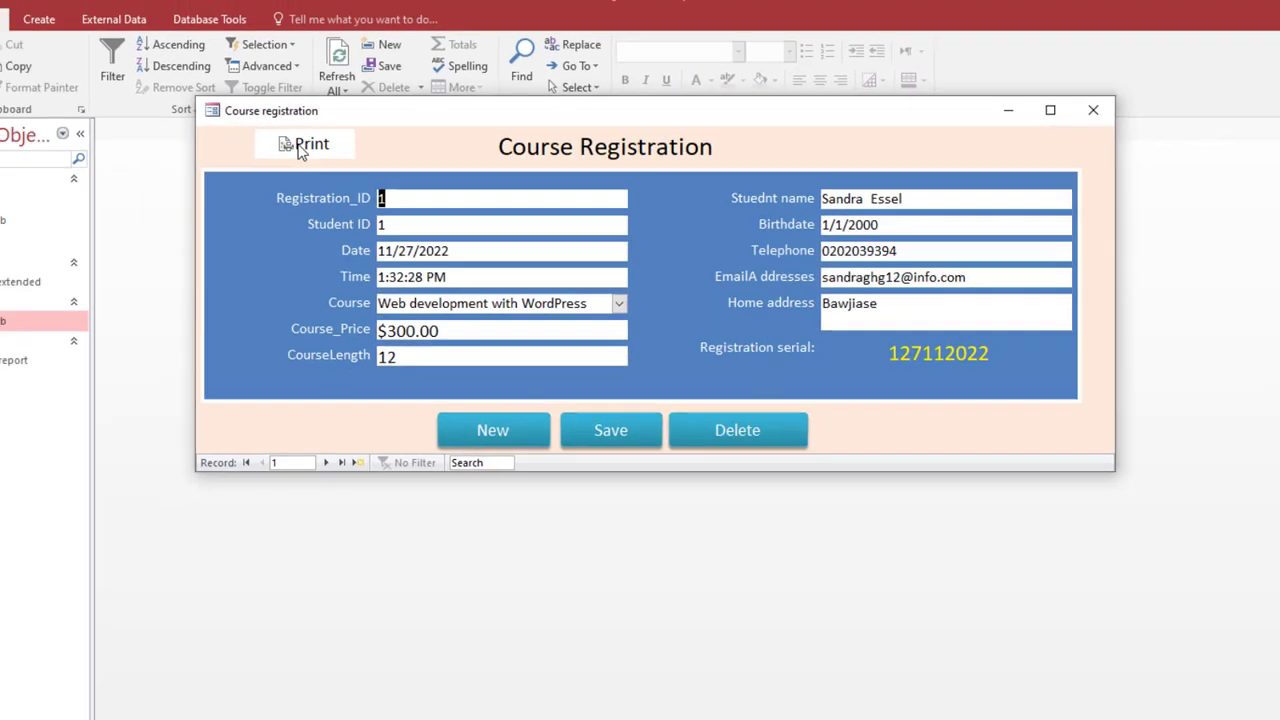
pyautogui.click(199, 144)
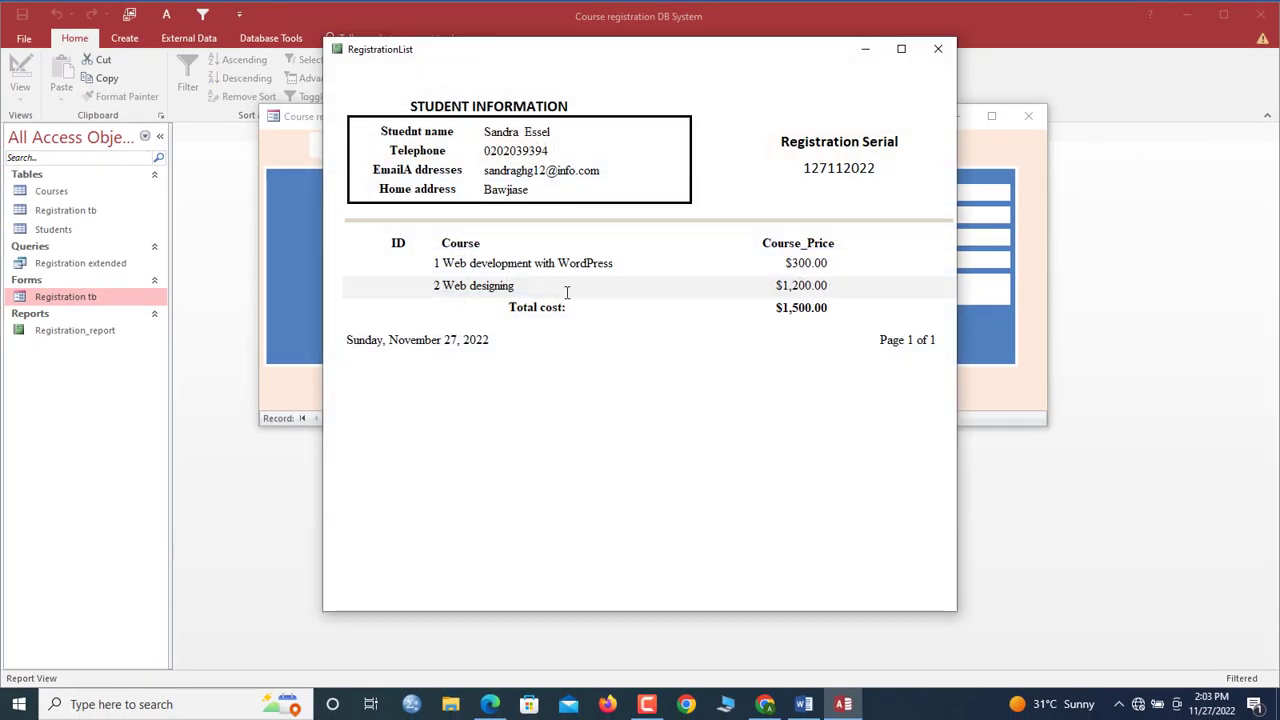
pyautogui.moveTo(576, 53); pyautogui.dragTo(576, 116)
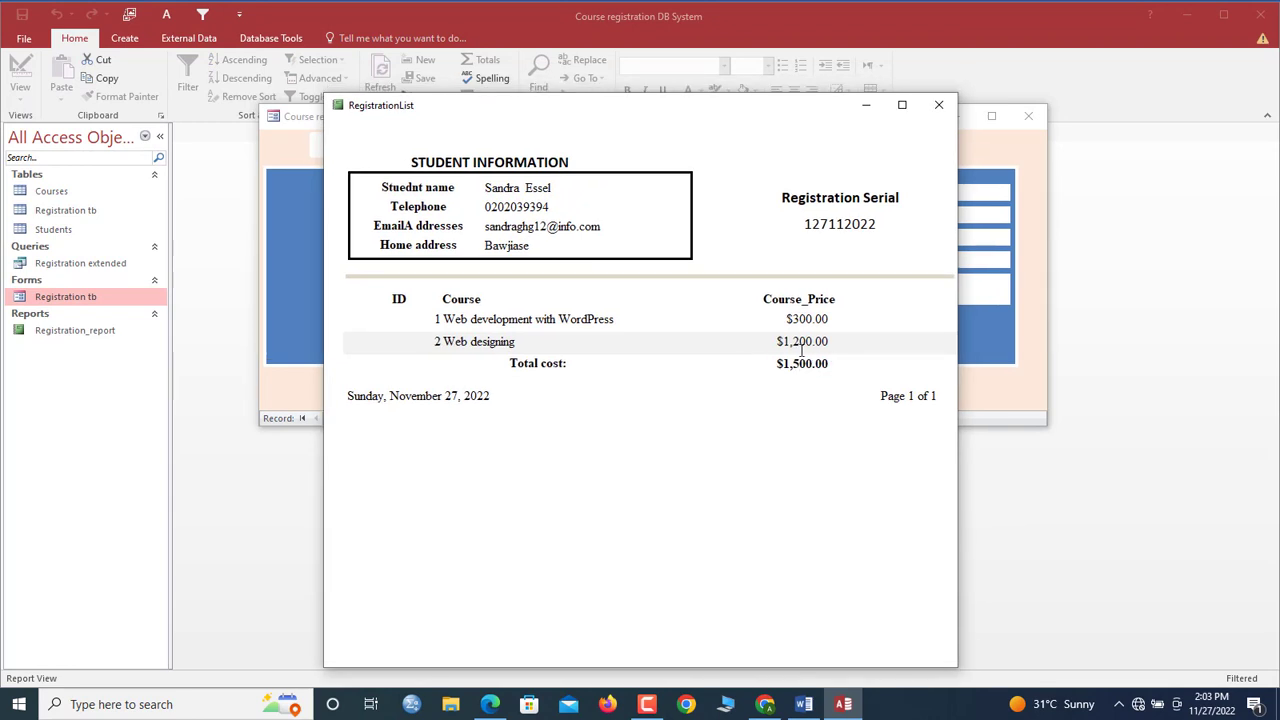
pyautogui.click(939, 108)
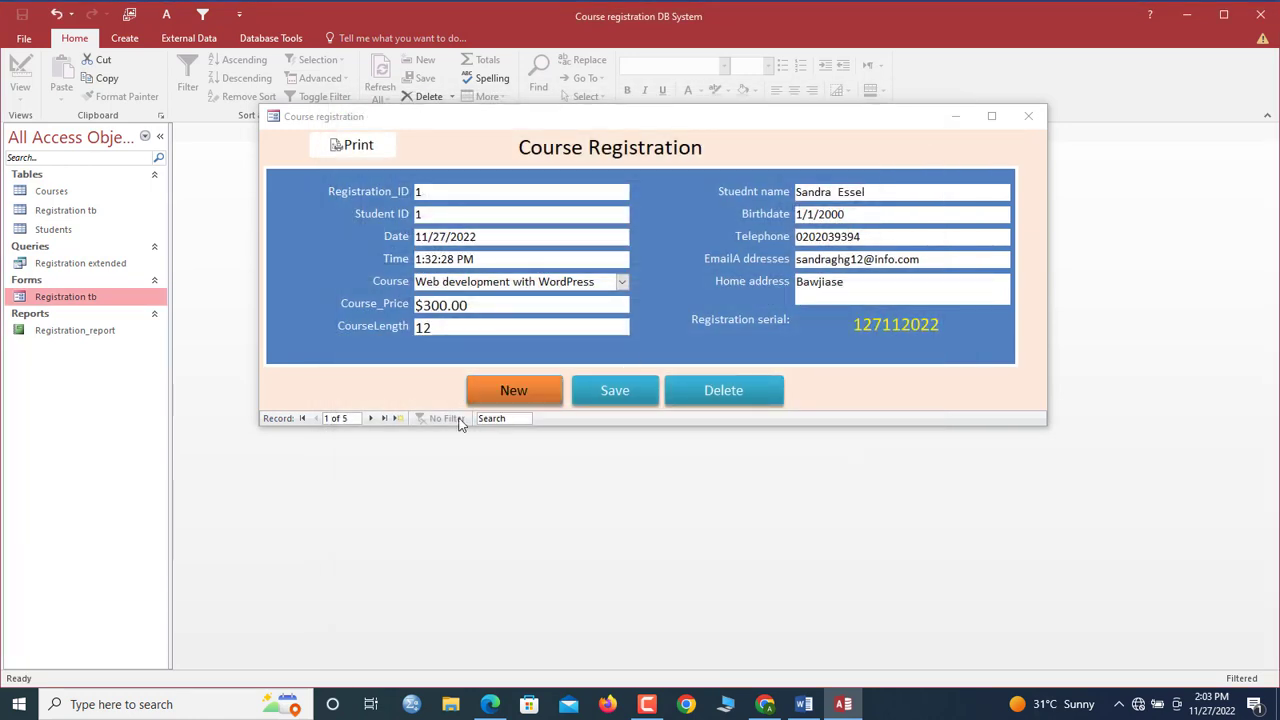
# Step: Search for 'red', preview that student's report, then close the report and the form
pyautogui.click(494, 419)
pyautogui.write('red')
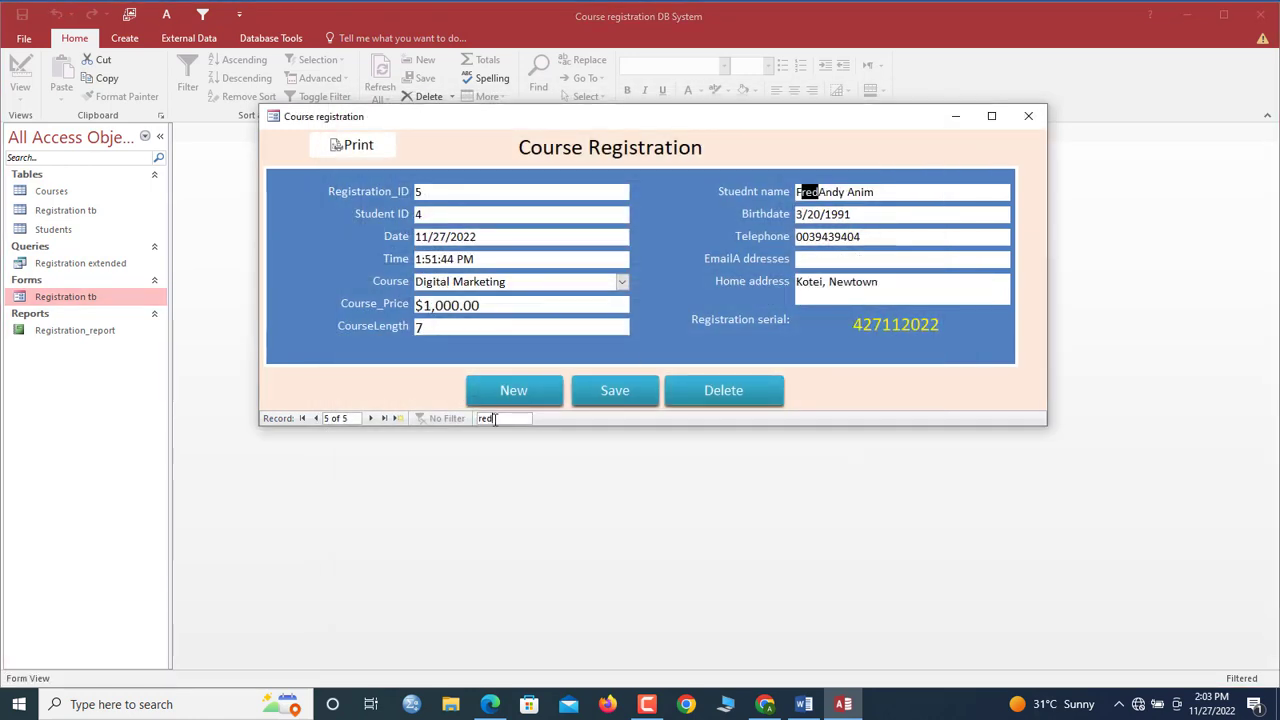
pyautogui.click(360, 145)
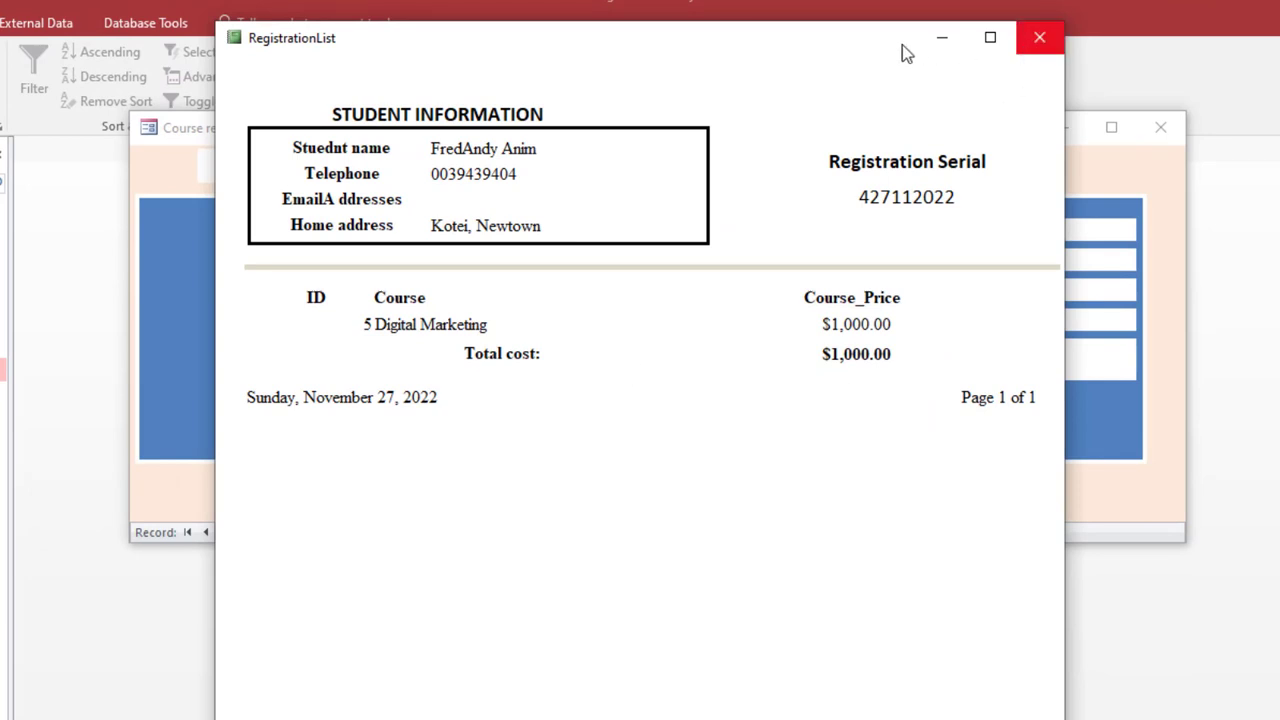
pyautogui.moveTo(902, 44); pyautogui.dragTo(788, 146)
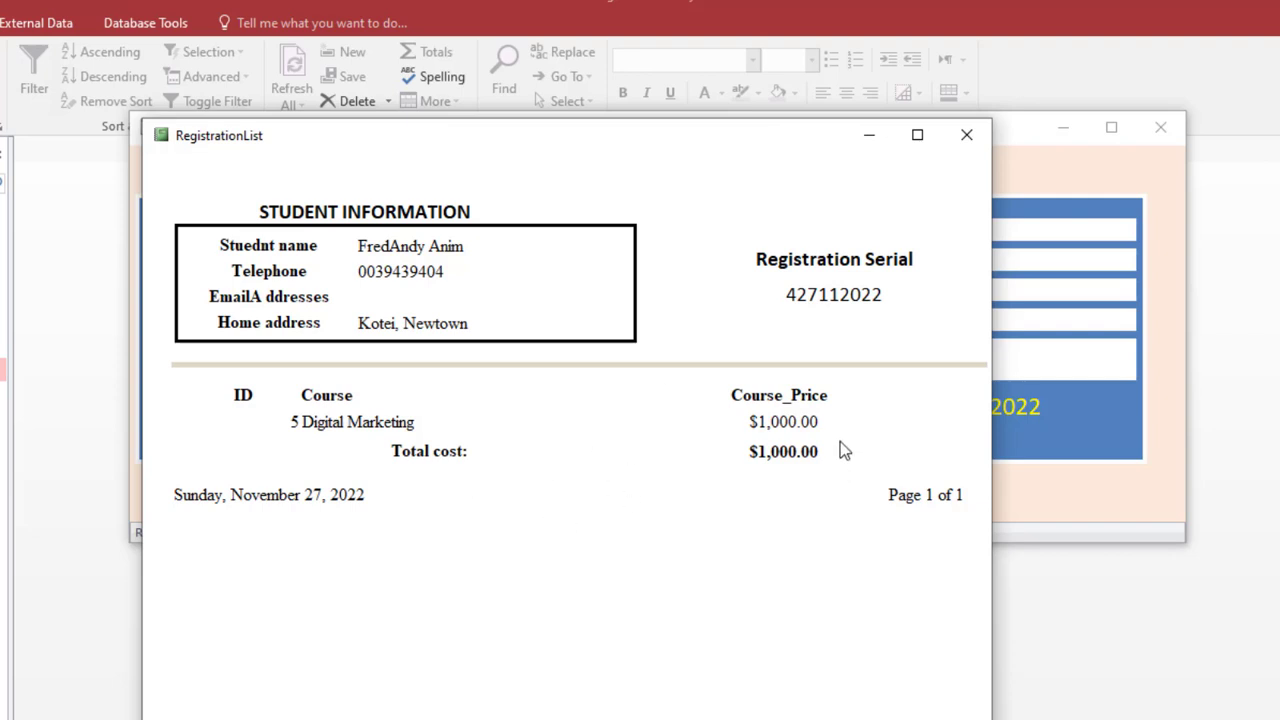
pyautogui.click(976, 146)
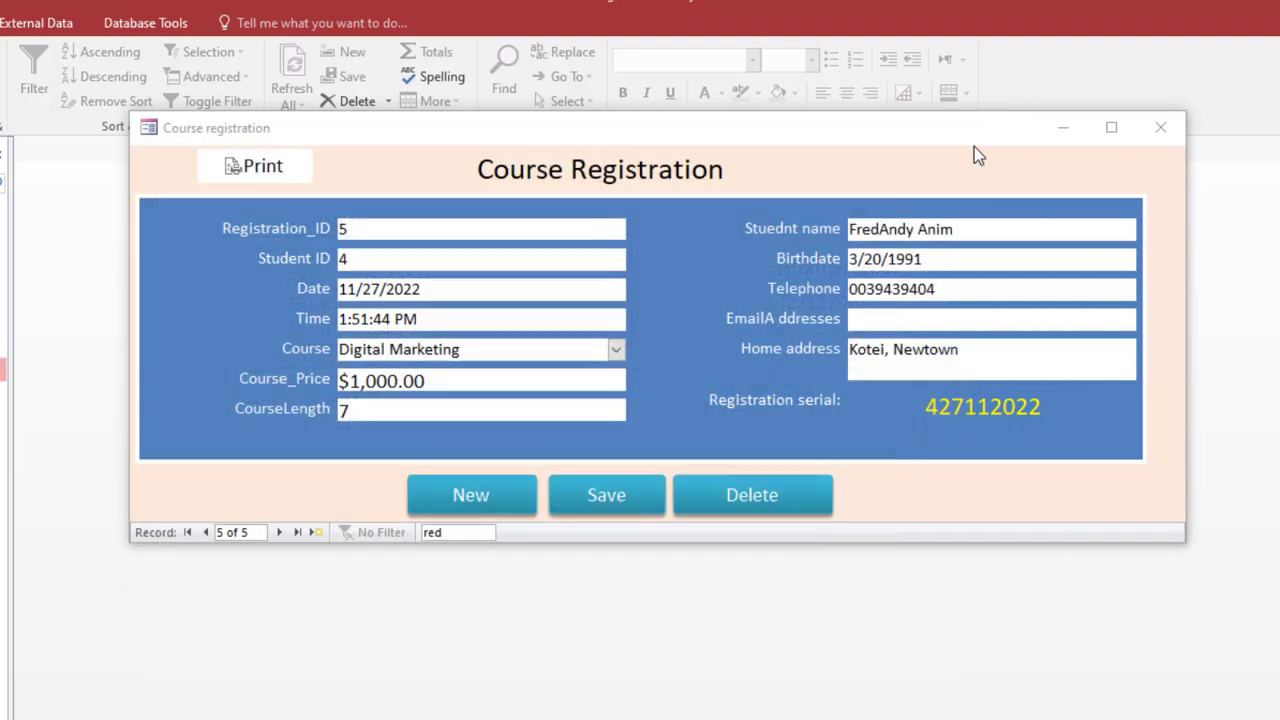
pyautogui.moveTo(794, 140); pyautogui.dragTo(828, 138)
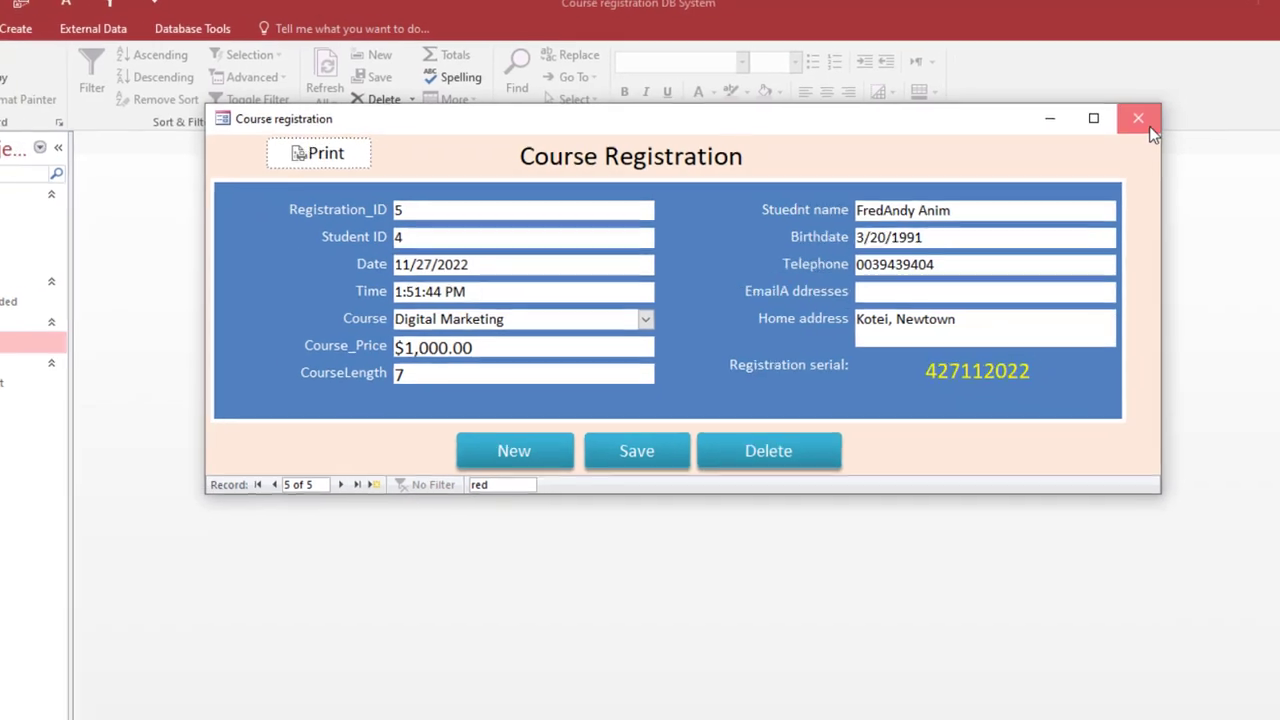
pyautogui.click(1194, 121)
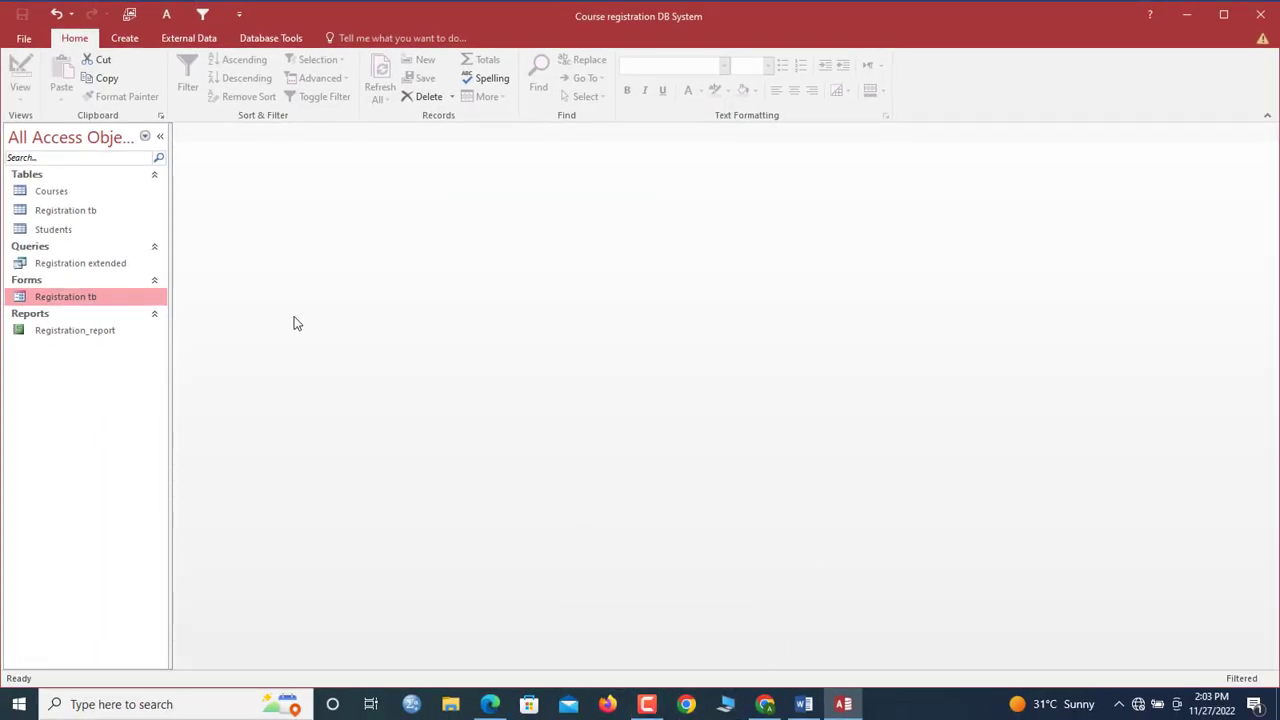
# Step: Start a new design query, adding and then removing Registration tb
pyautogui.click(133, 38)
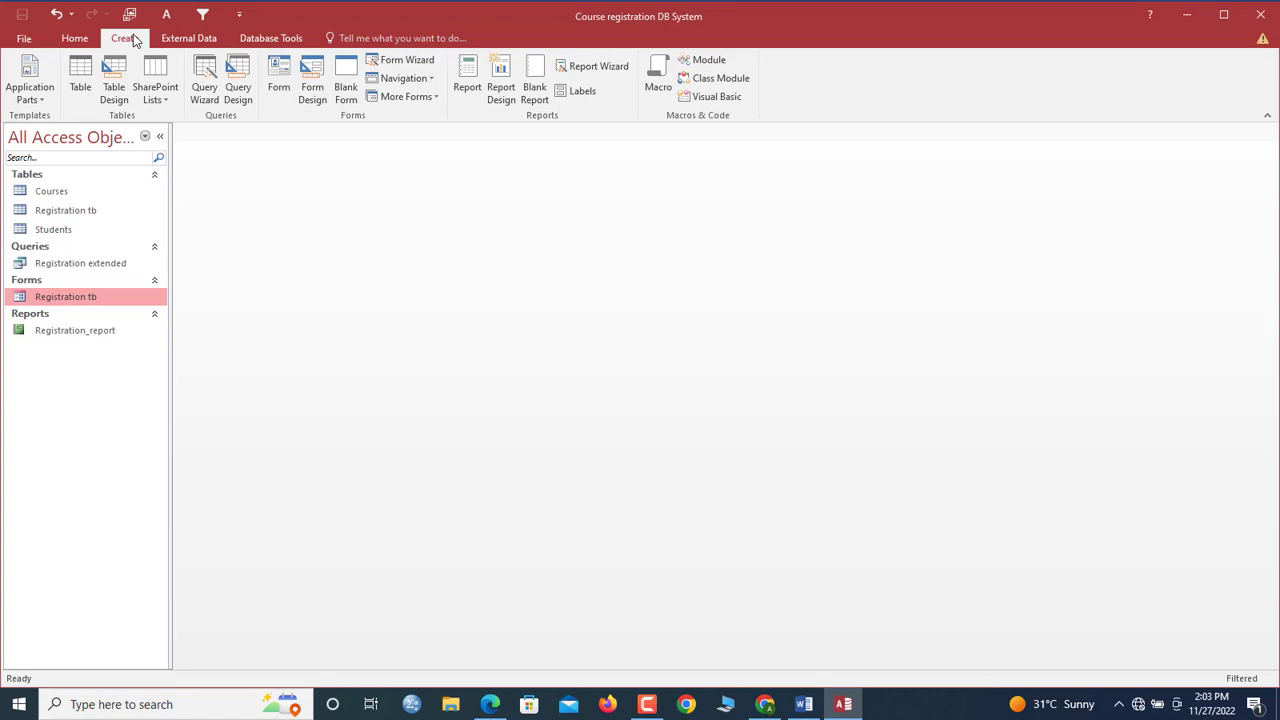
pyautogui.click(245, 94)
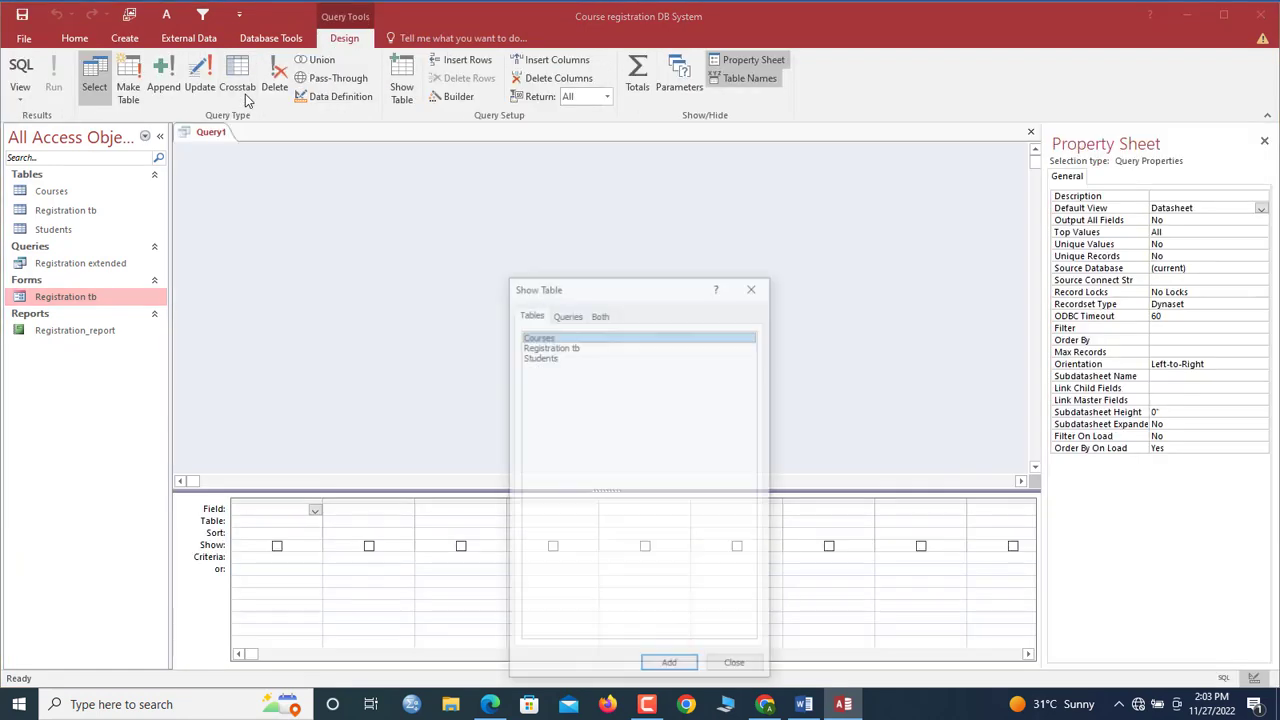
pyautogui.moveTo(612, 291); pyautogui.dragTo(567, 203)
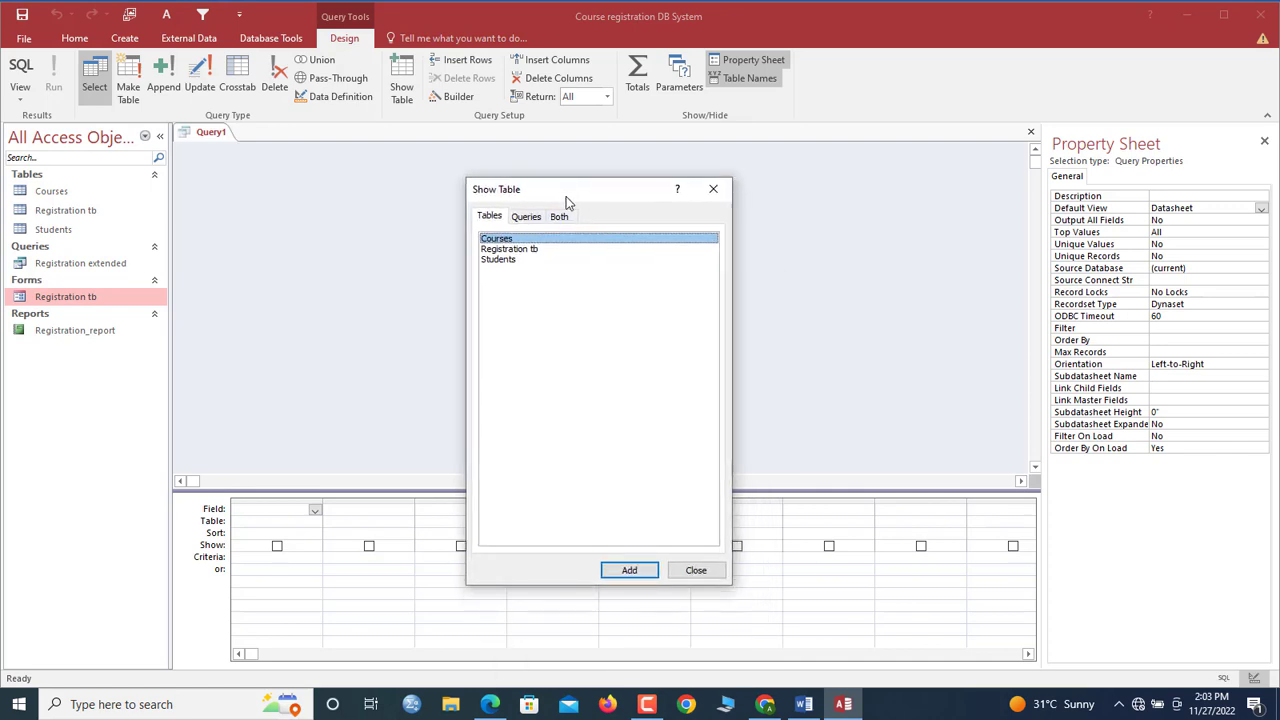
pyautogui.doubleClick(522, 249)
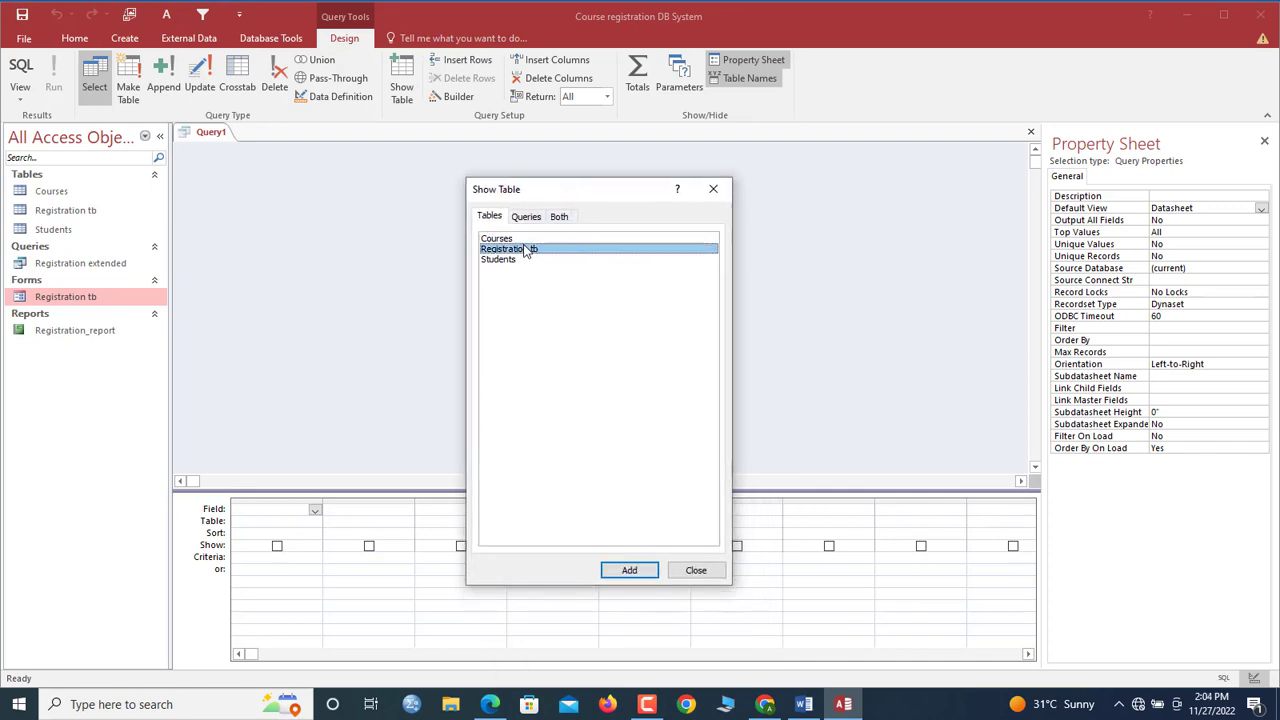
pyautogui.click(713, 190)
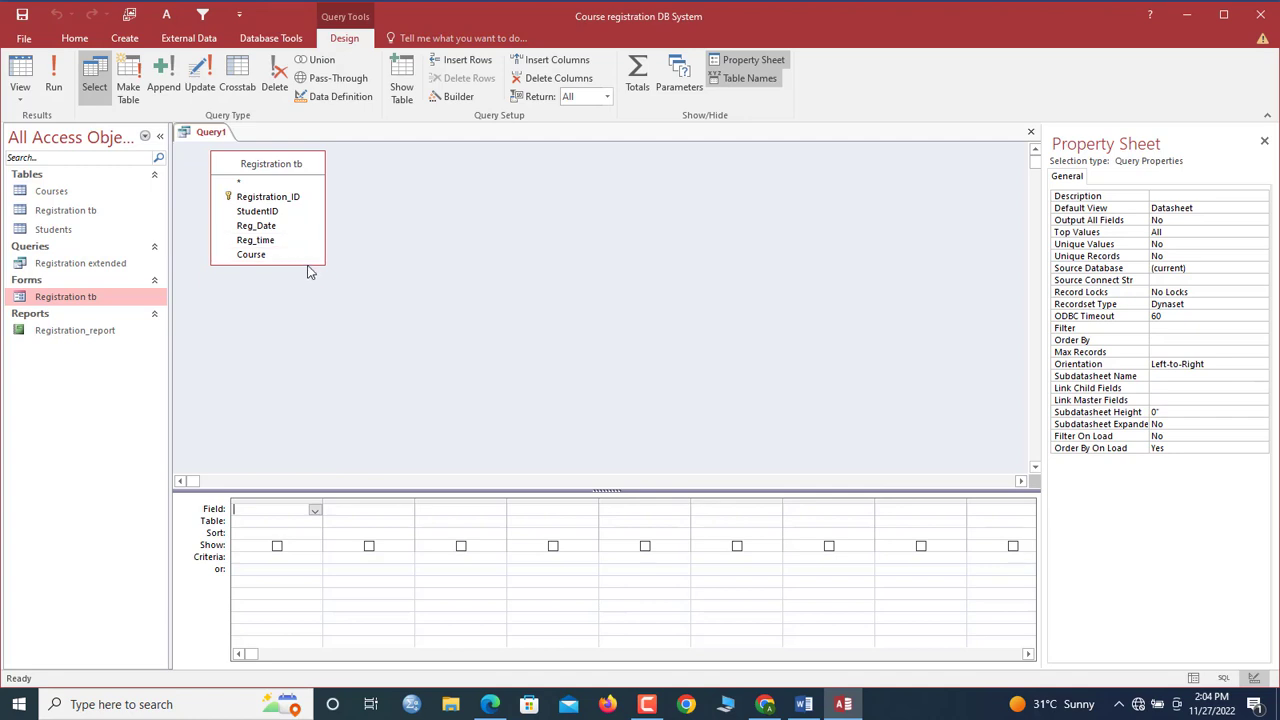
pyautogui.moveTo(323, 265); pyautogui.dragTo(356, 330)
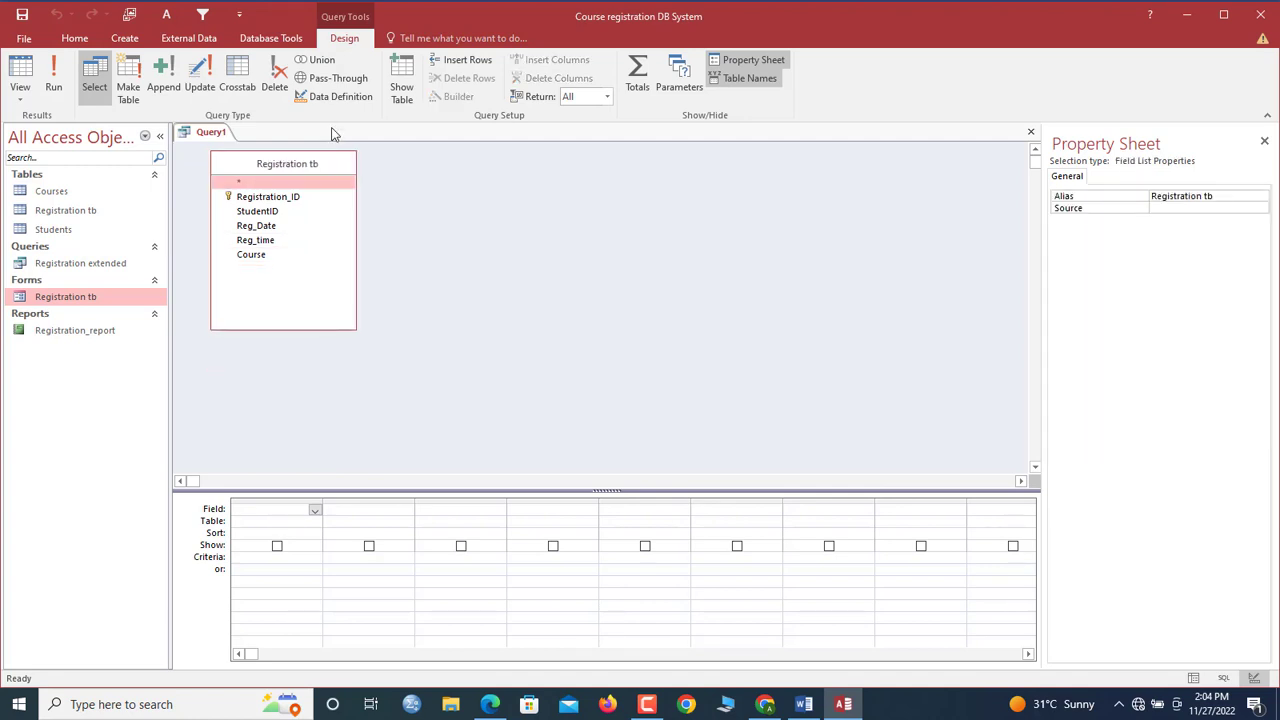
pyautogui.click(332, 166)
pyautogui.press('Delete')
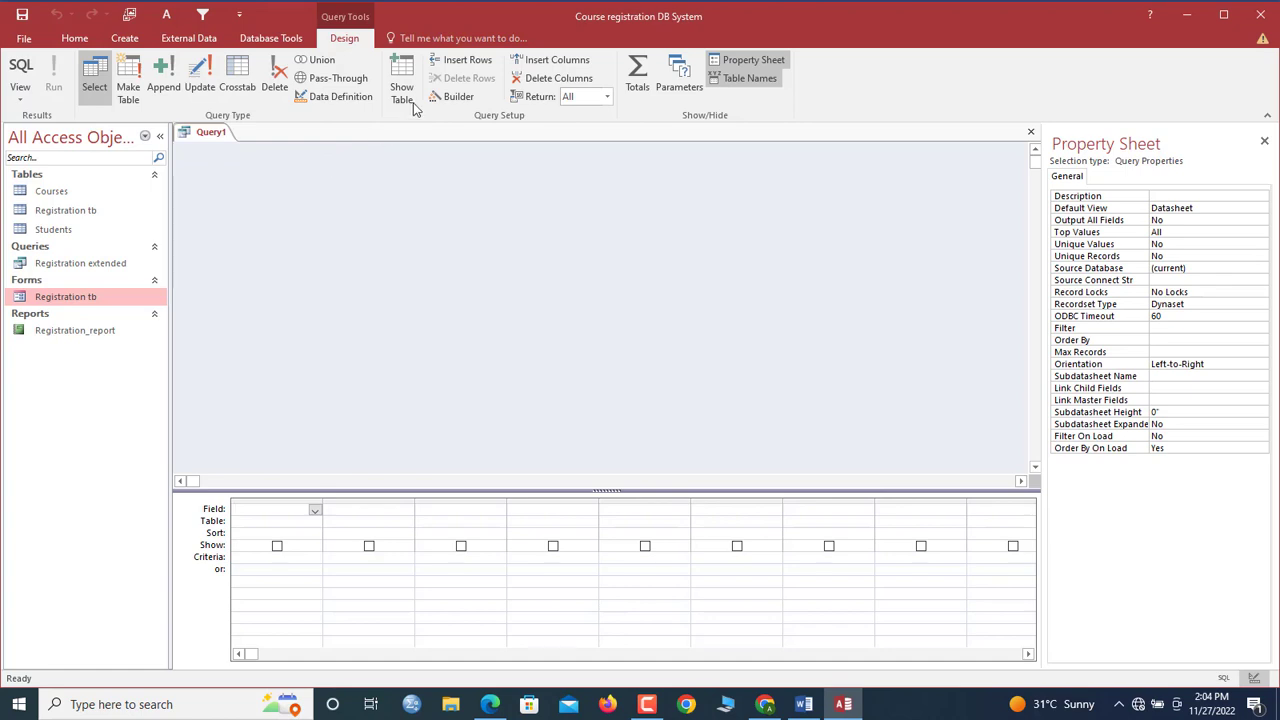
# Step: Add the Registration extended query as the new query's source
pyautogui.click(410, 102)
pyautogui.moveTo(550, 277); pyautogui.dragTo(400, 158)
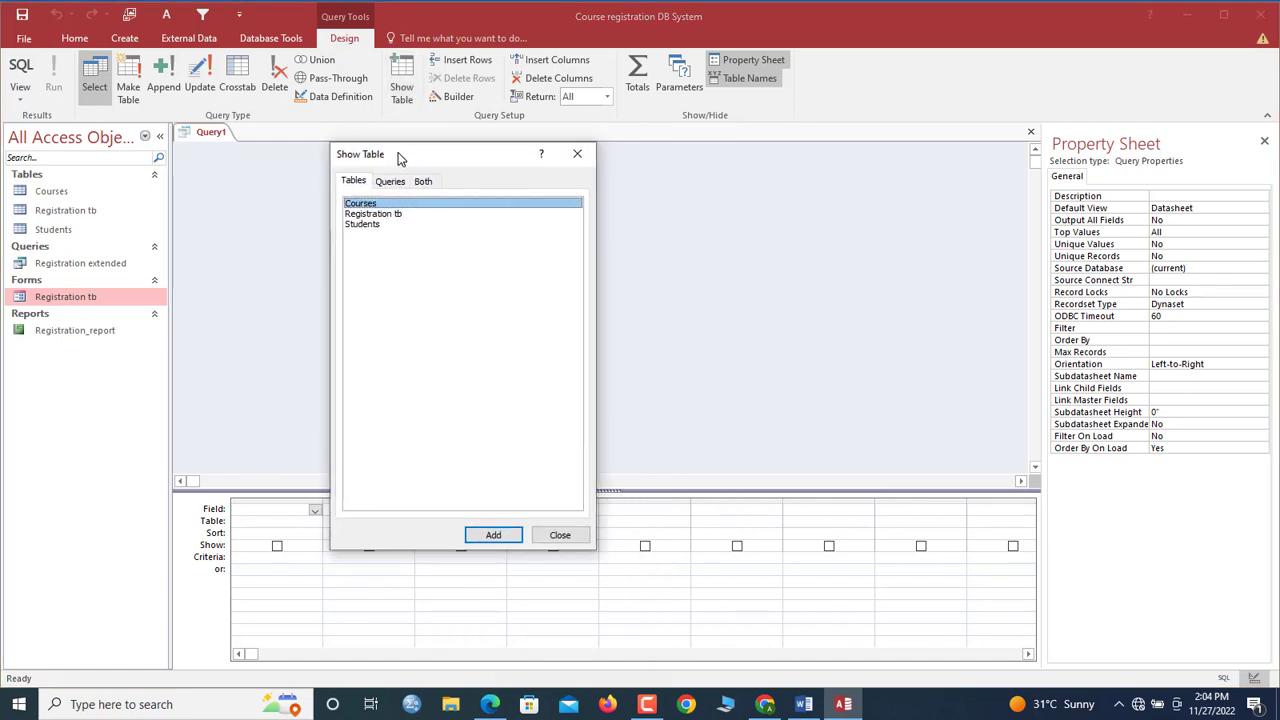
pyautogui.click(391, 184)
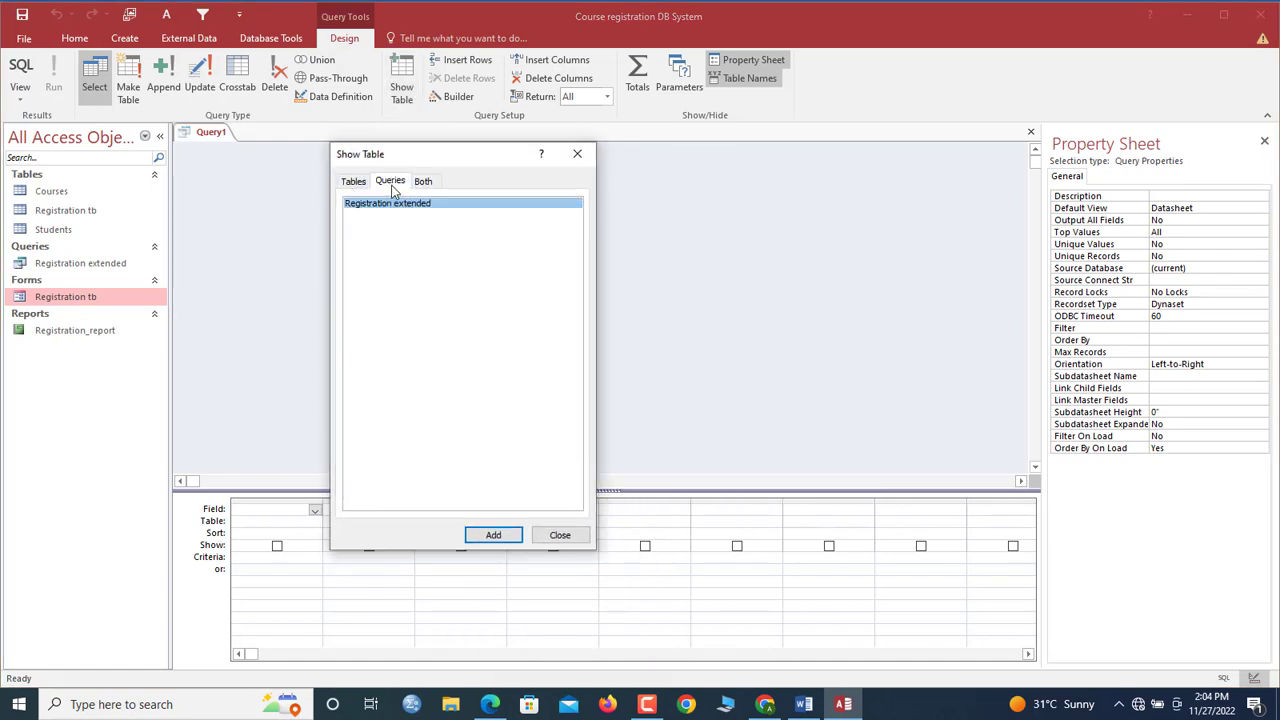
pyautogui.doubleClick(418, 204)
pyautogui.click(578, 154)
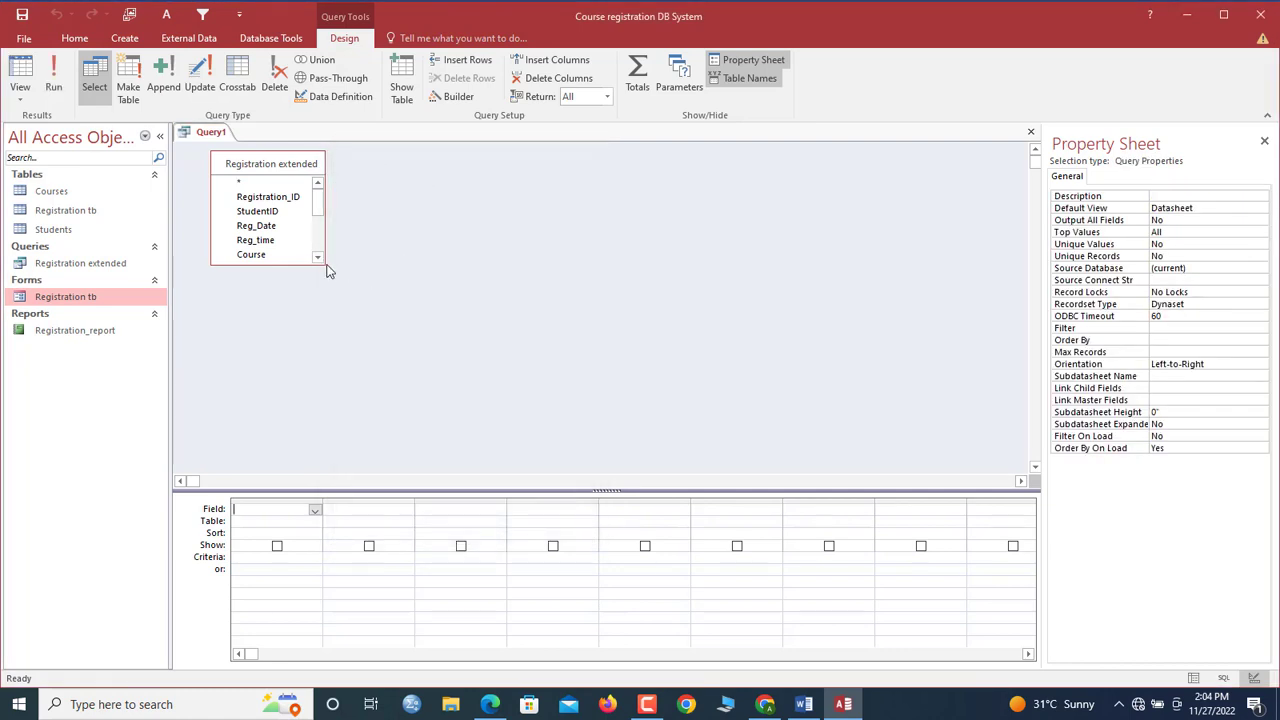
pyautogui.moveTo(328, 265); pyautogui.dragTo(370, 398)
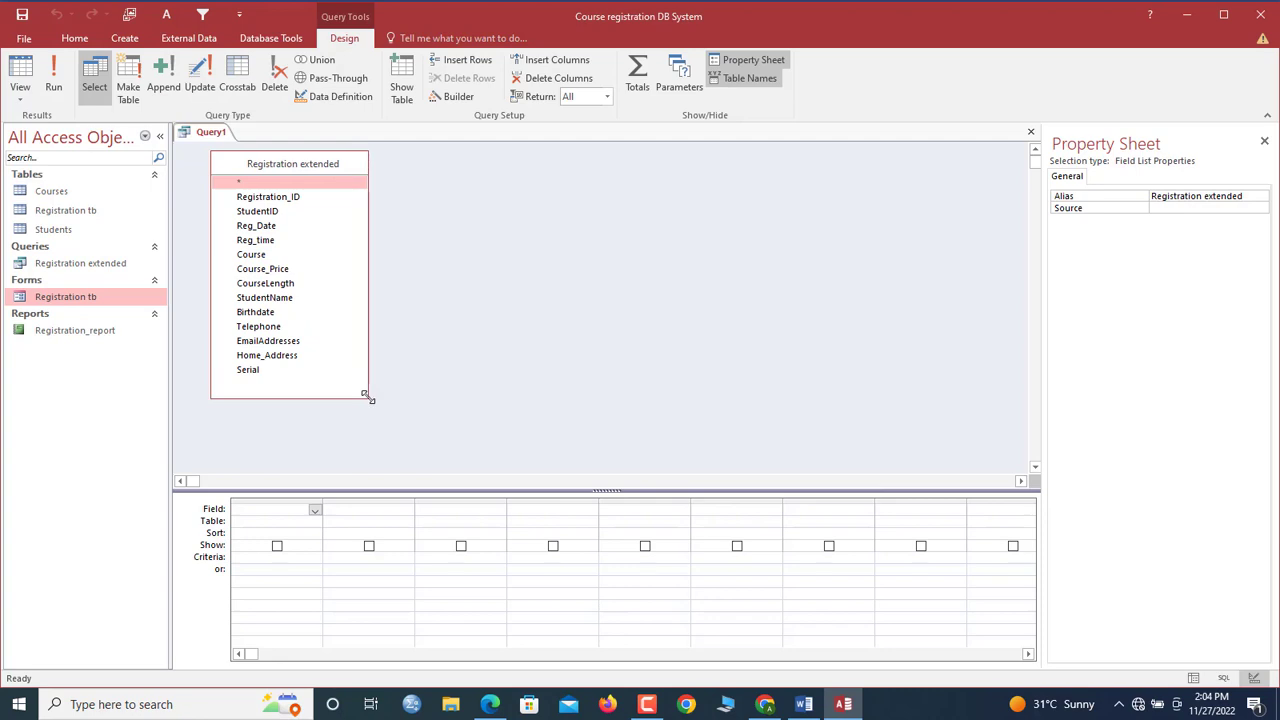
# Step: Add Serial, StudentID and Course_Price, set Course_Price to Sum in Totals, and run it
pyautogui.doubleClick(265, 372)
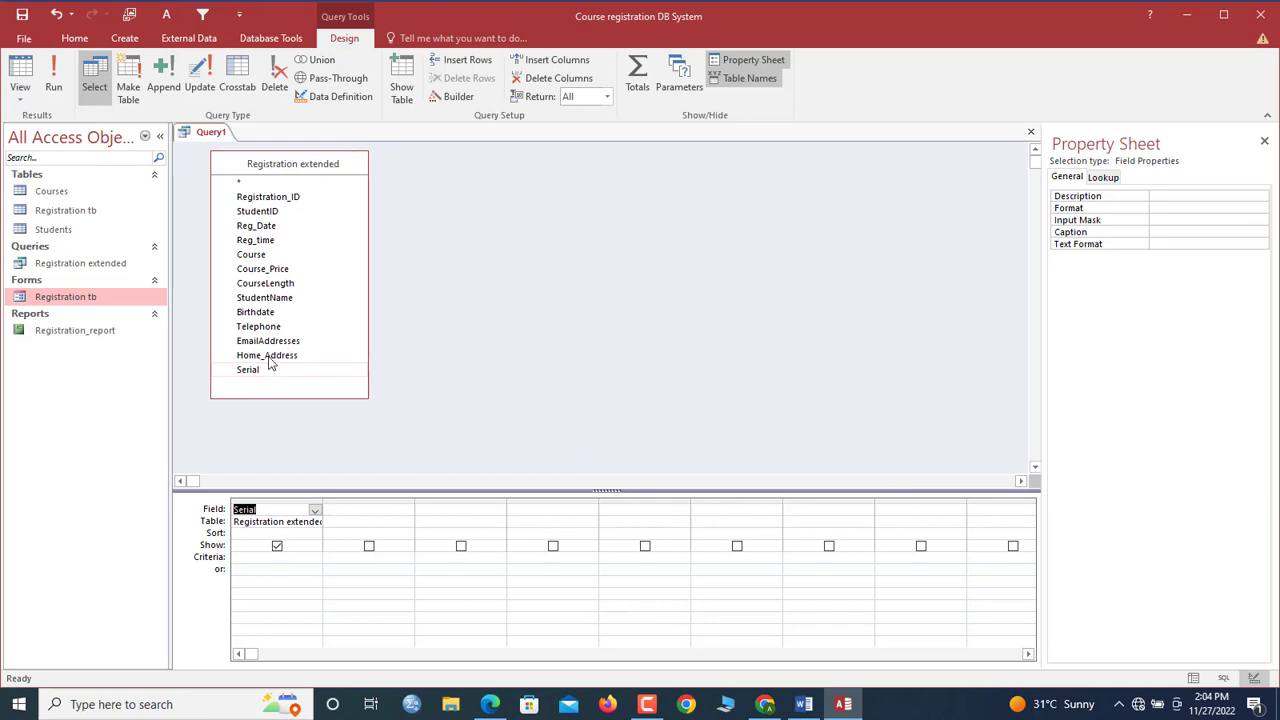
pyautogui.doubleClick(268, 214)
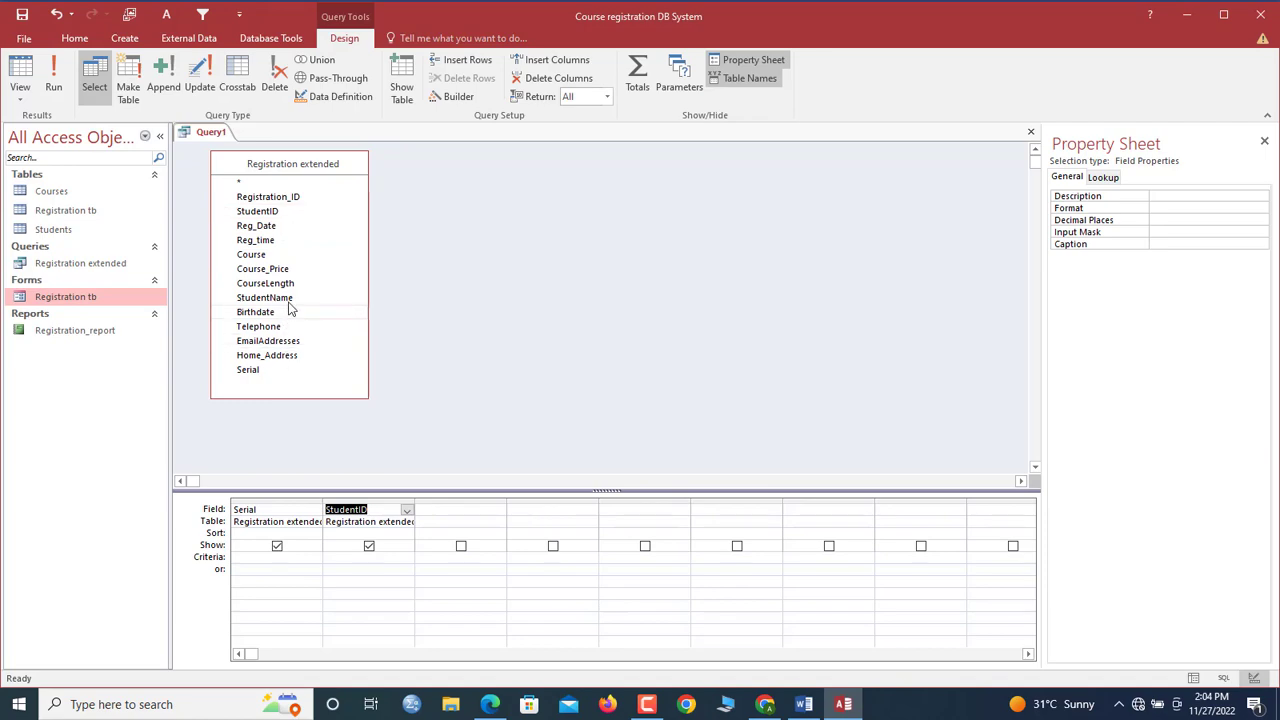
pyautogui.doubleClick(284, 271)
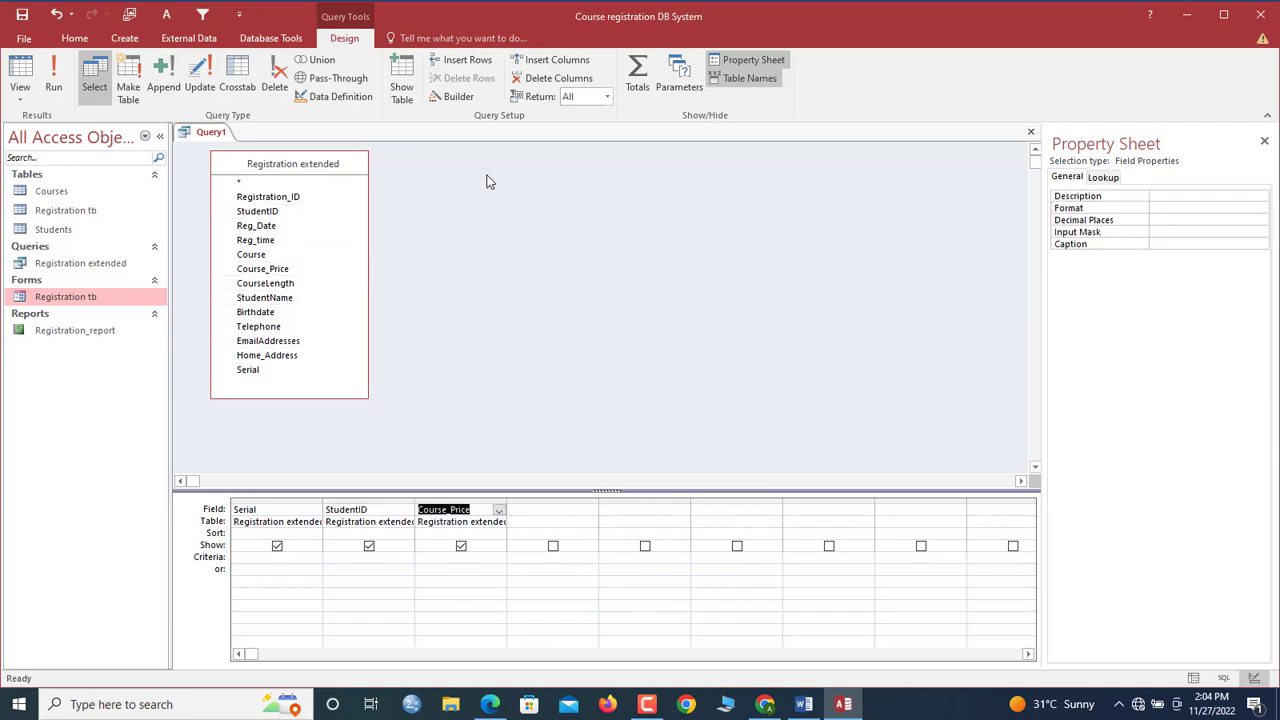
pyautogui.click(640, 80)
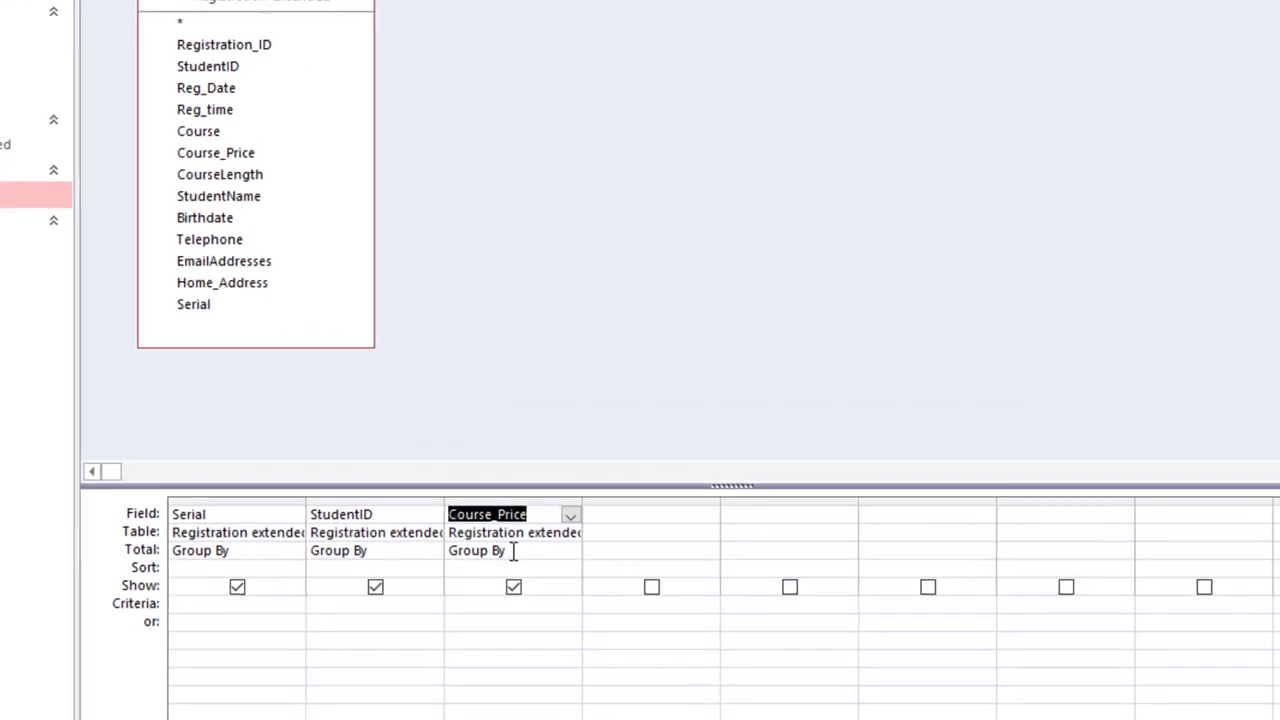
pyautogui.moveTo(513, 551); pyautogui.dragTo(425, 550)
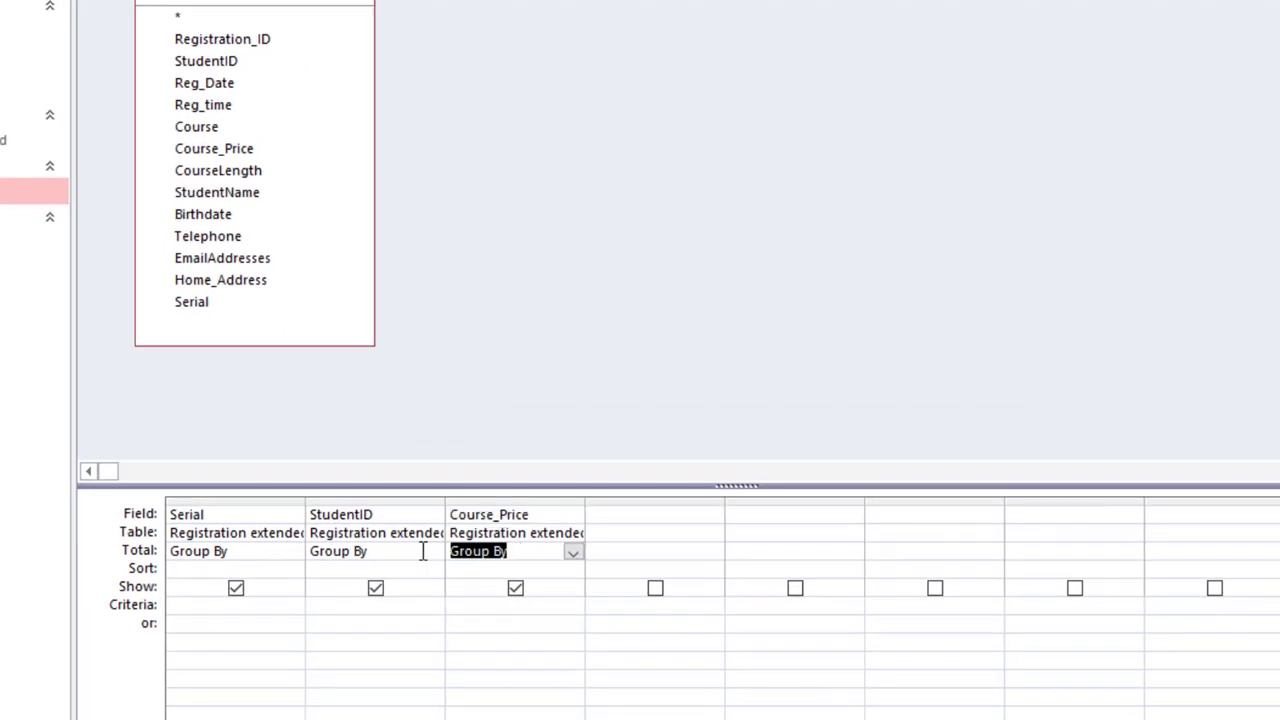
pyautogui.click(575, 553)
pyautogui.click(520, 590)
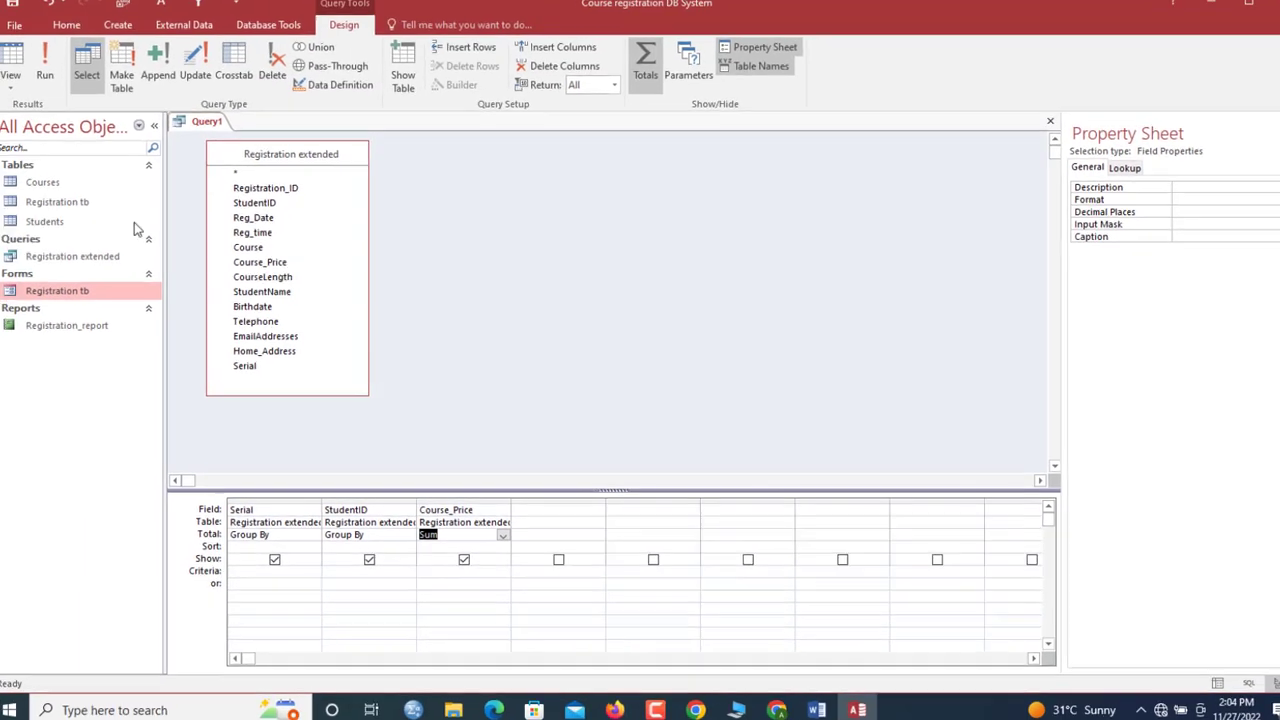
pyautogui.click(45, 75)
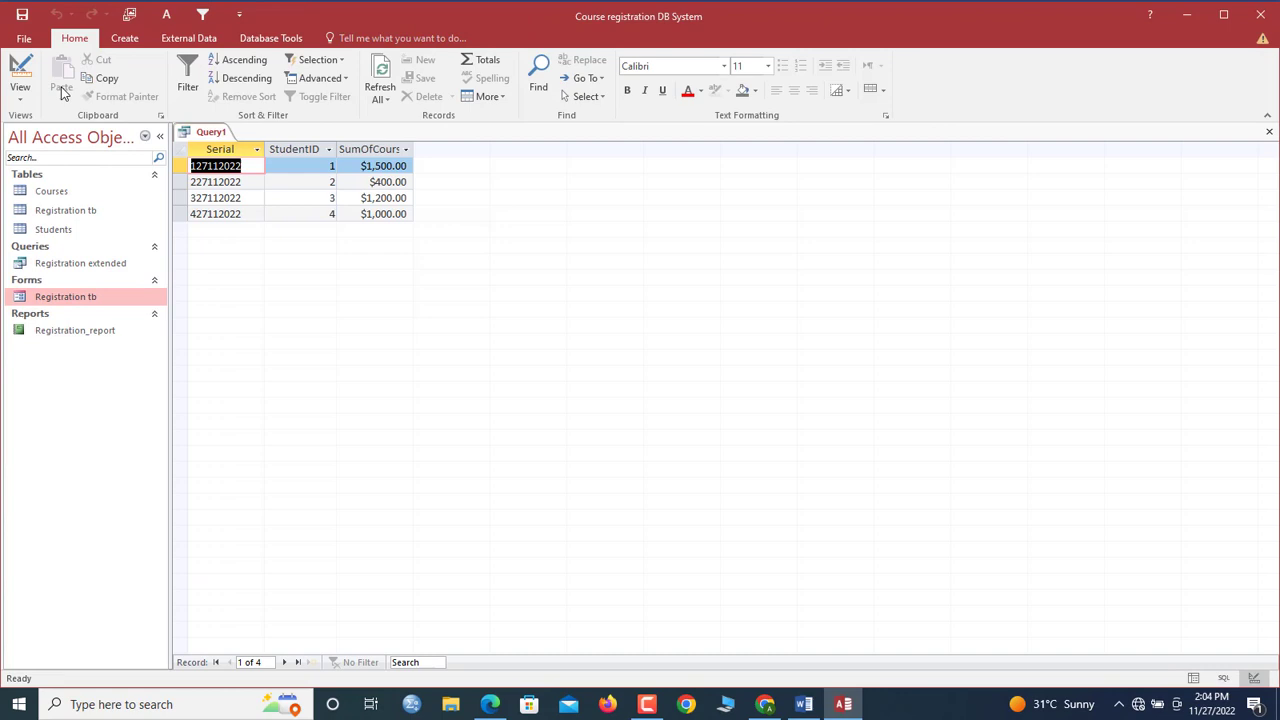
# Step: Auto-fit the SumOfCourse_Price column so its full name shows
pyautogui.click(233, 181)
pyautogui.click(331, 167)
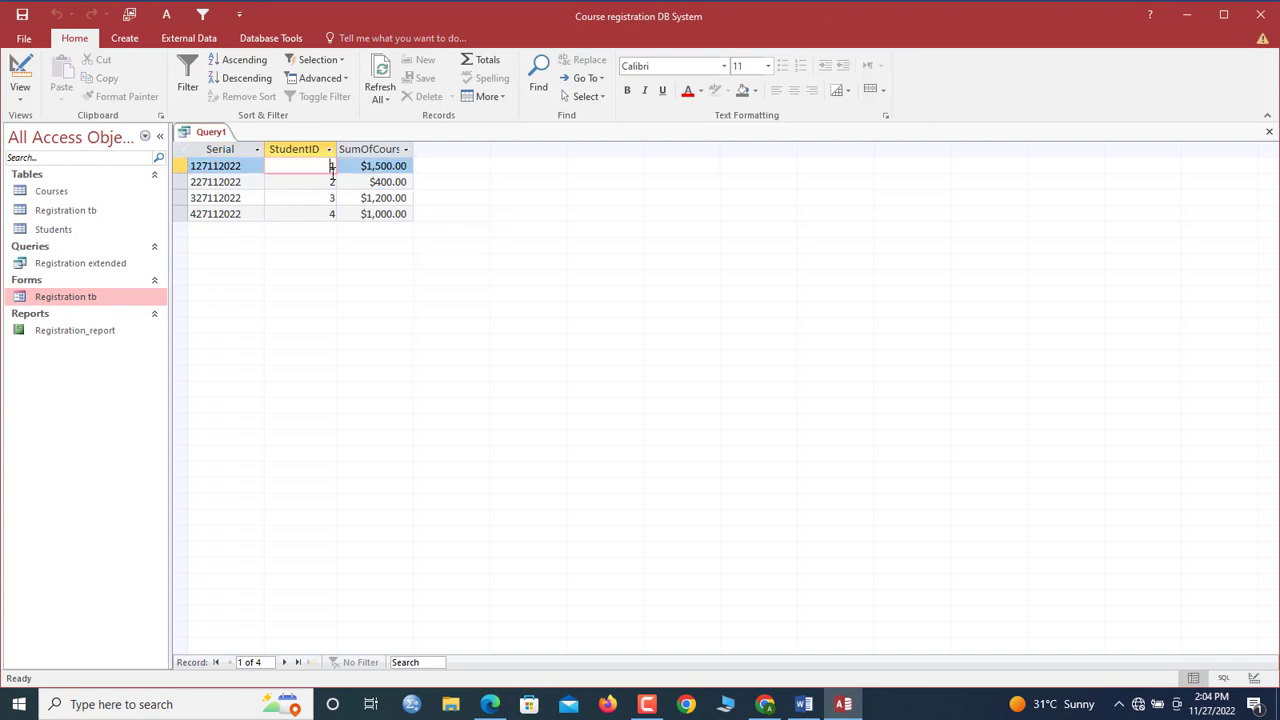
pyautogui.click(326, 183)
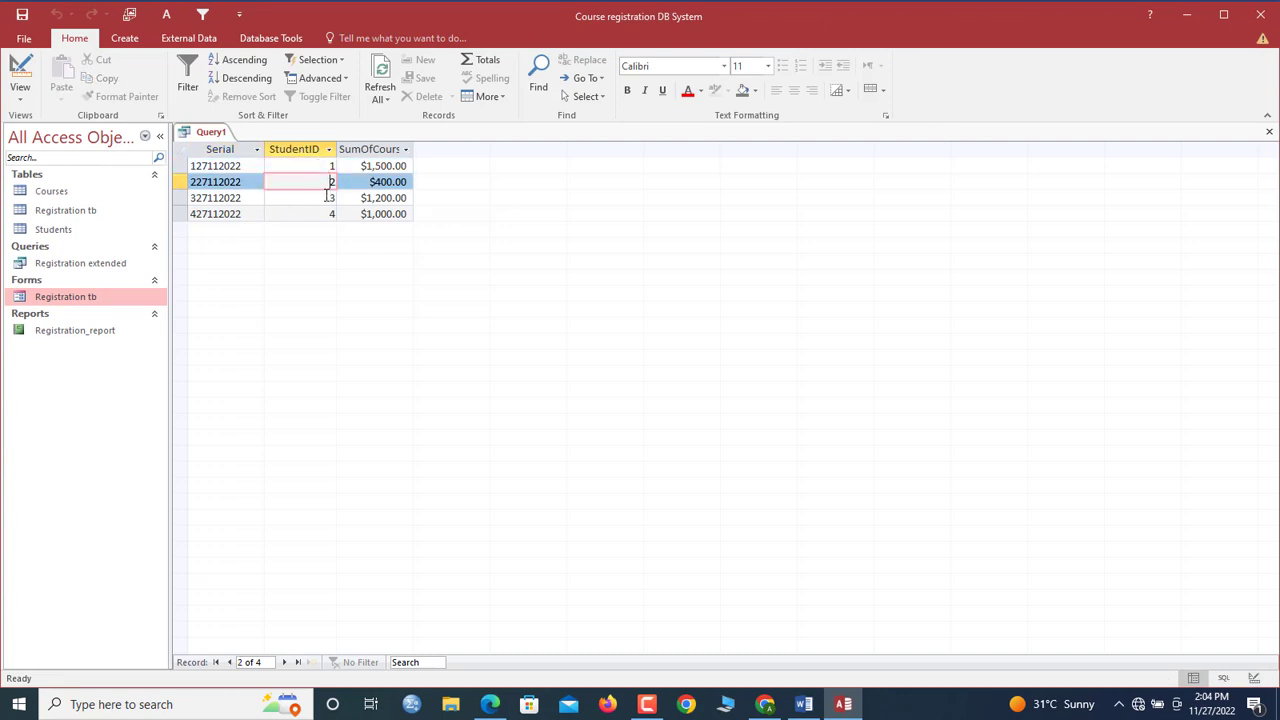
pyautogui.click(328, 197)
pyautogui.click(360, 166)
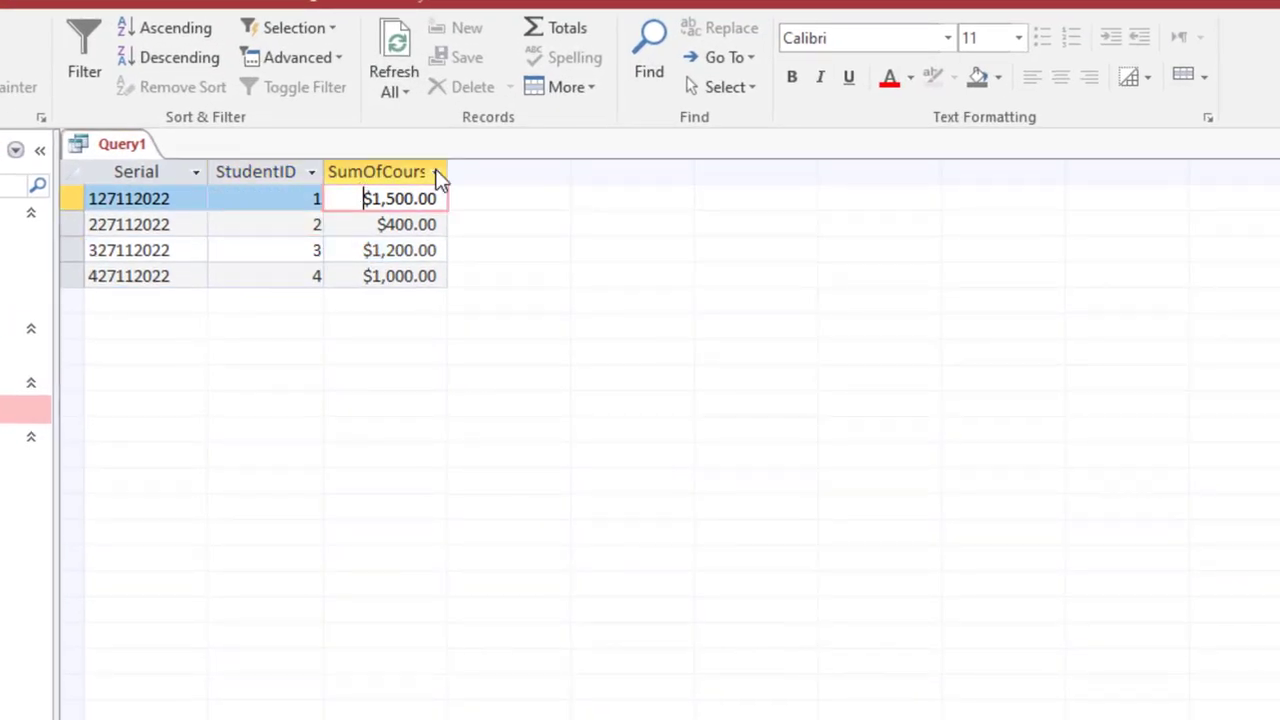
pyautogui.doubleClick(449, 168)
# Step: Check each student's course total, including $400.00, $1,200.00 and $1,000.00
pyautogui.click(415, 224)
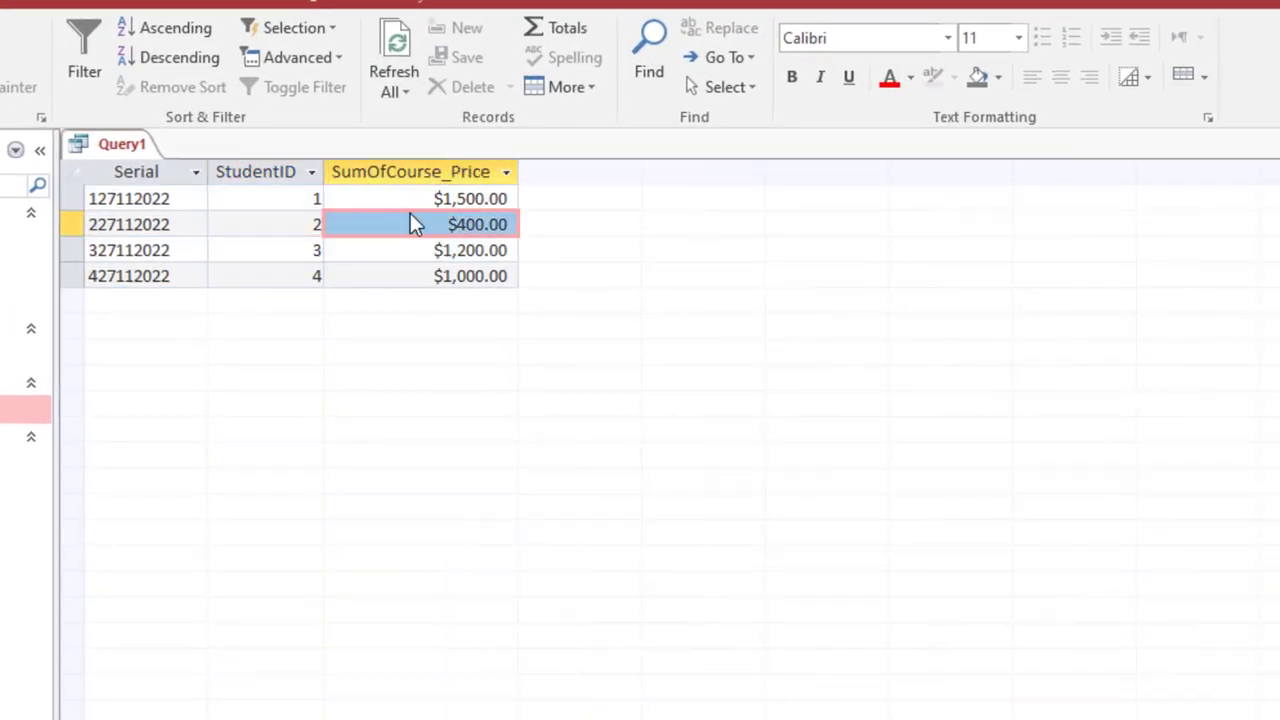
pyautogui.click(424, 224)
pyautogui.click(438, 200)
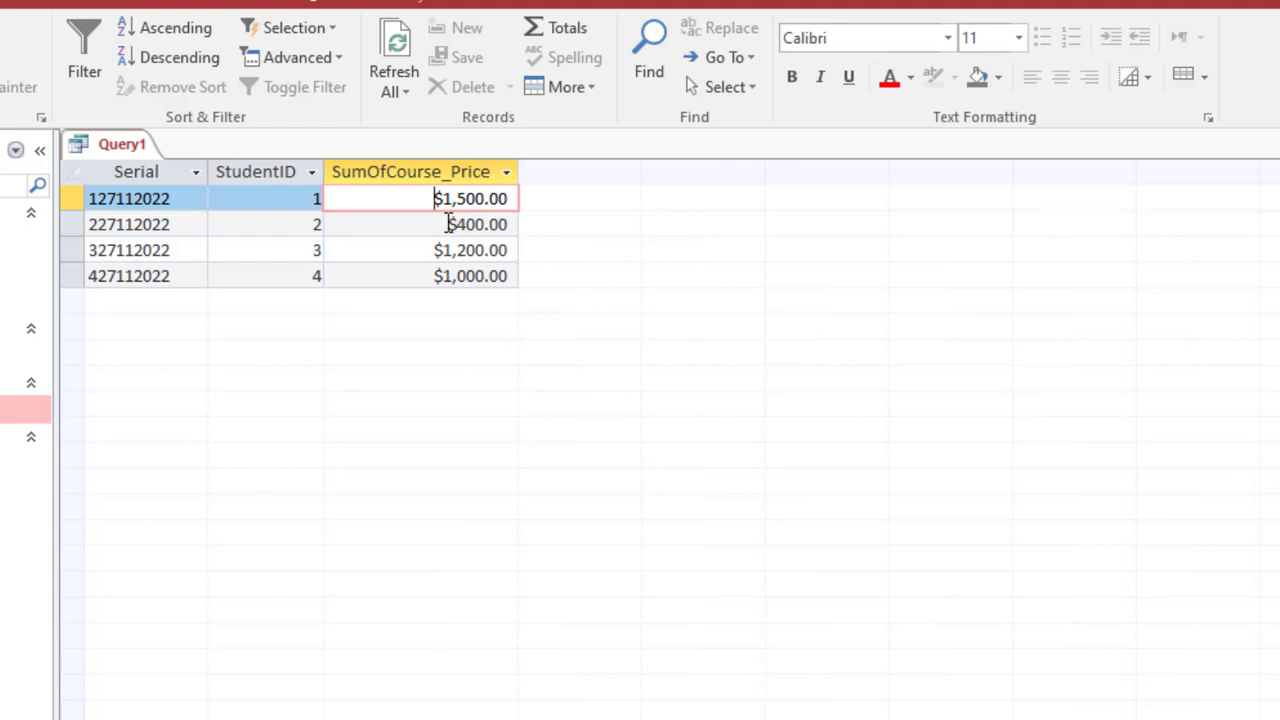
pyautogui.click(448, 224)
pyautogui.click(433, 250)
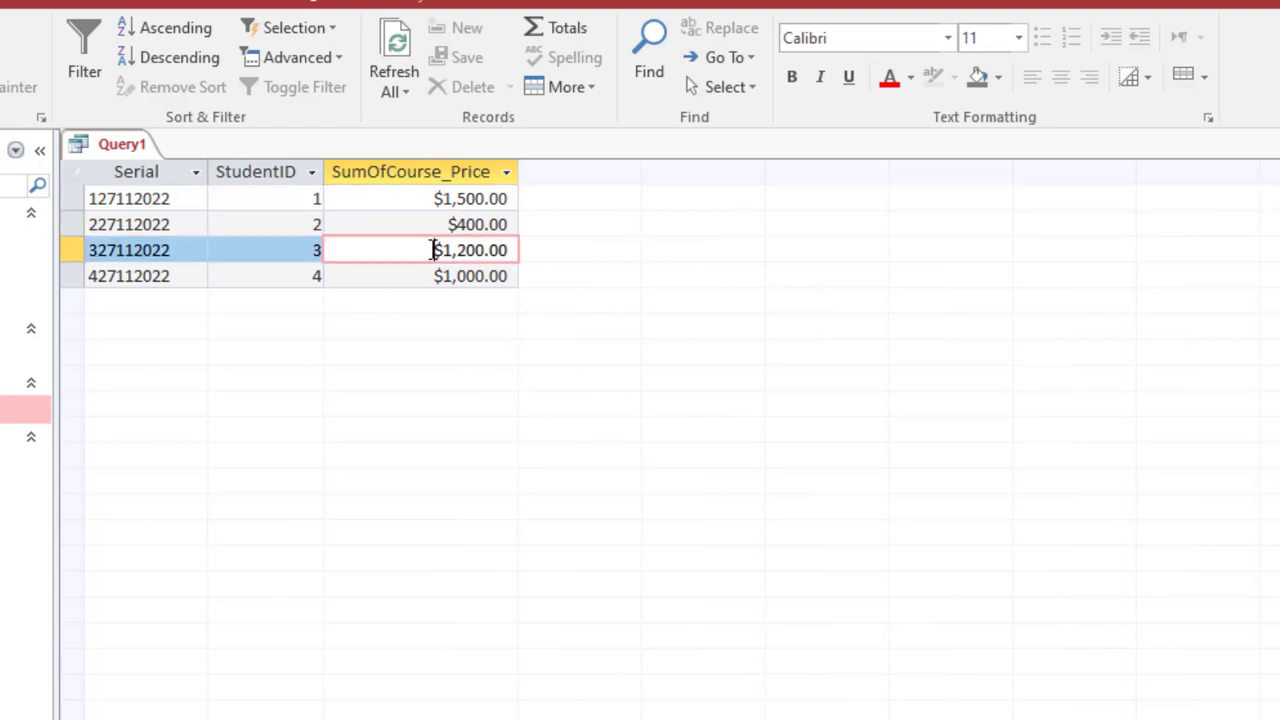
pyautogui.click(433, 277)
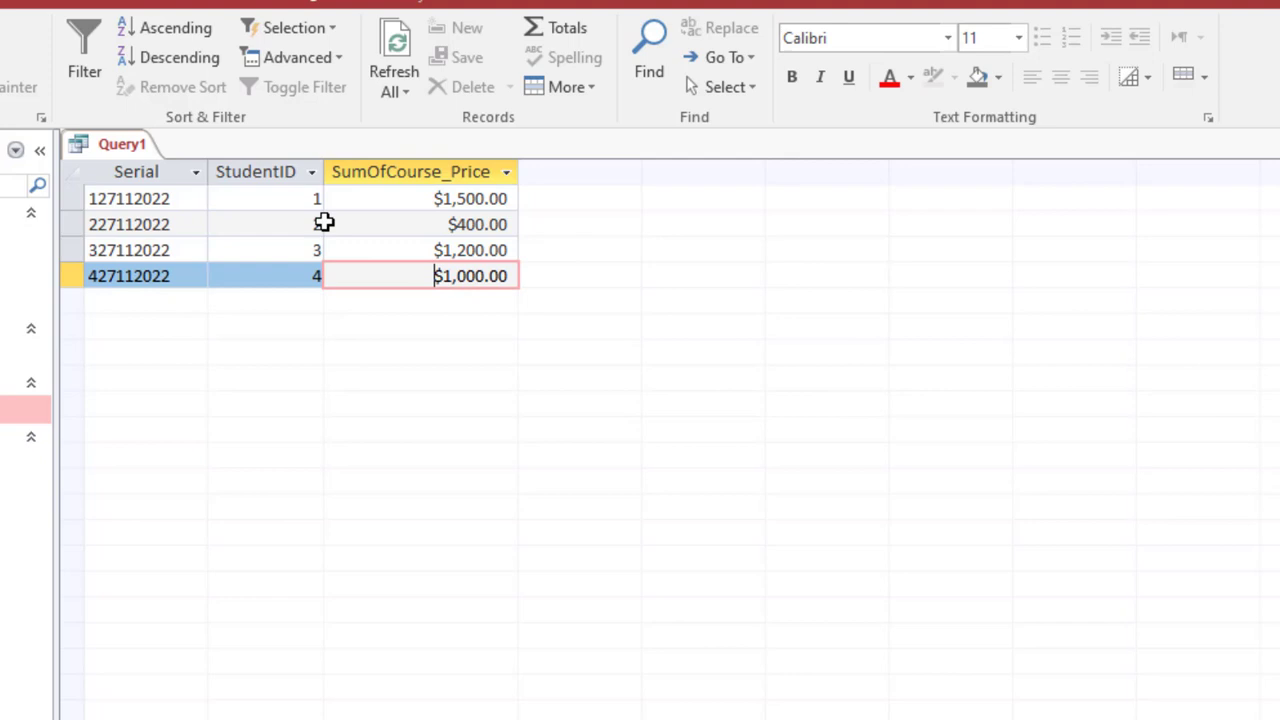
pyautogui.click(435, 198)
pyautogui.click(442, 224)
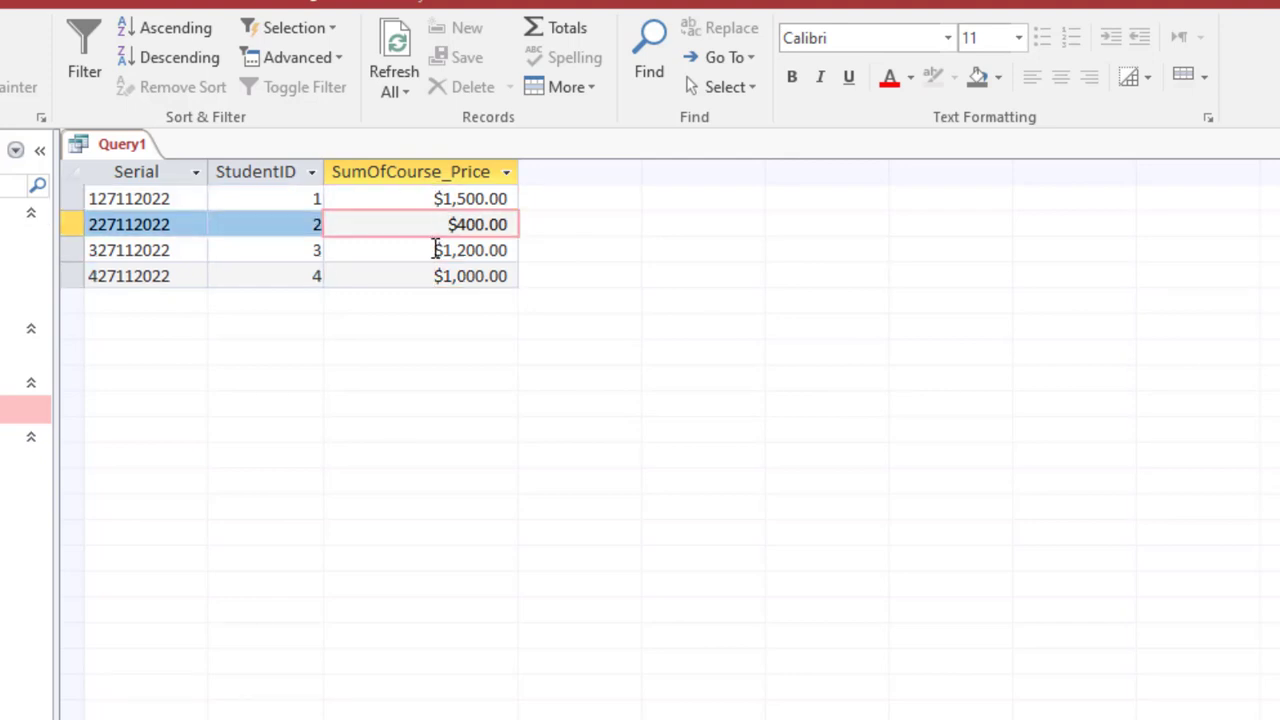
pyautogui.click(436, 250)
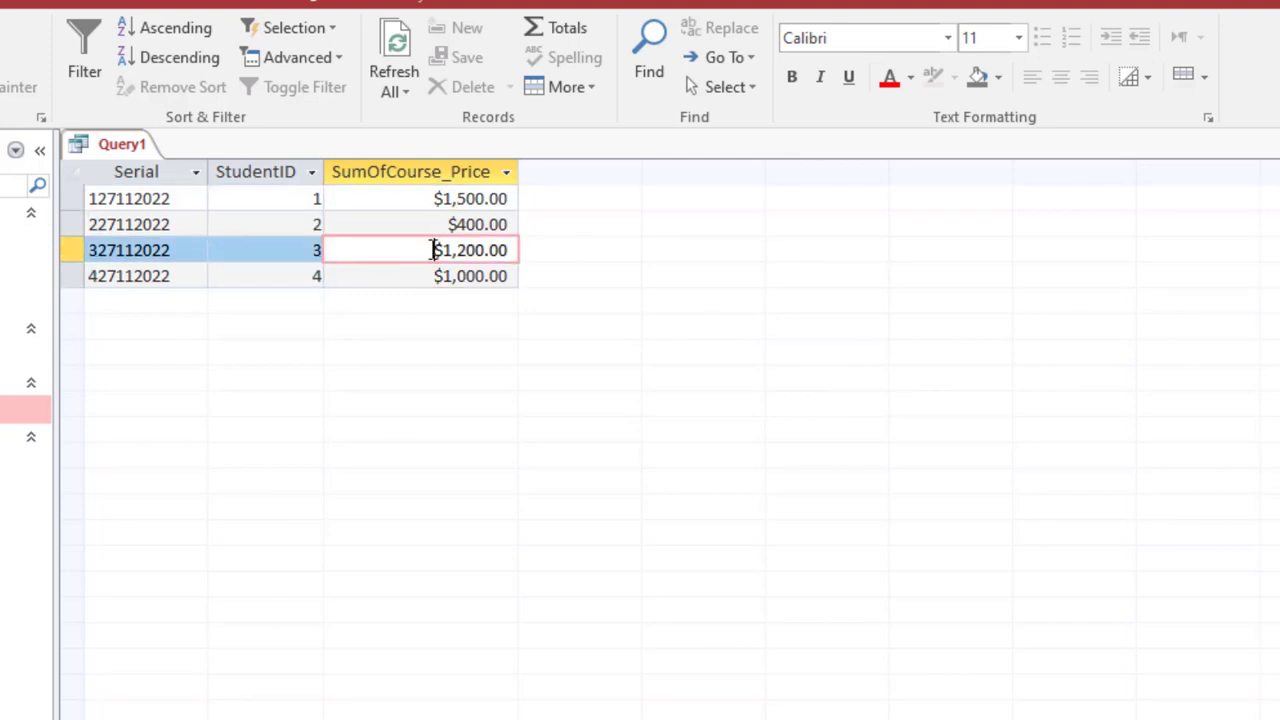
# Step: Save the query as 'Cost details'
pyautogui.rightClick(130, 152)
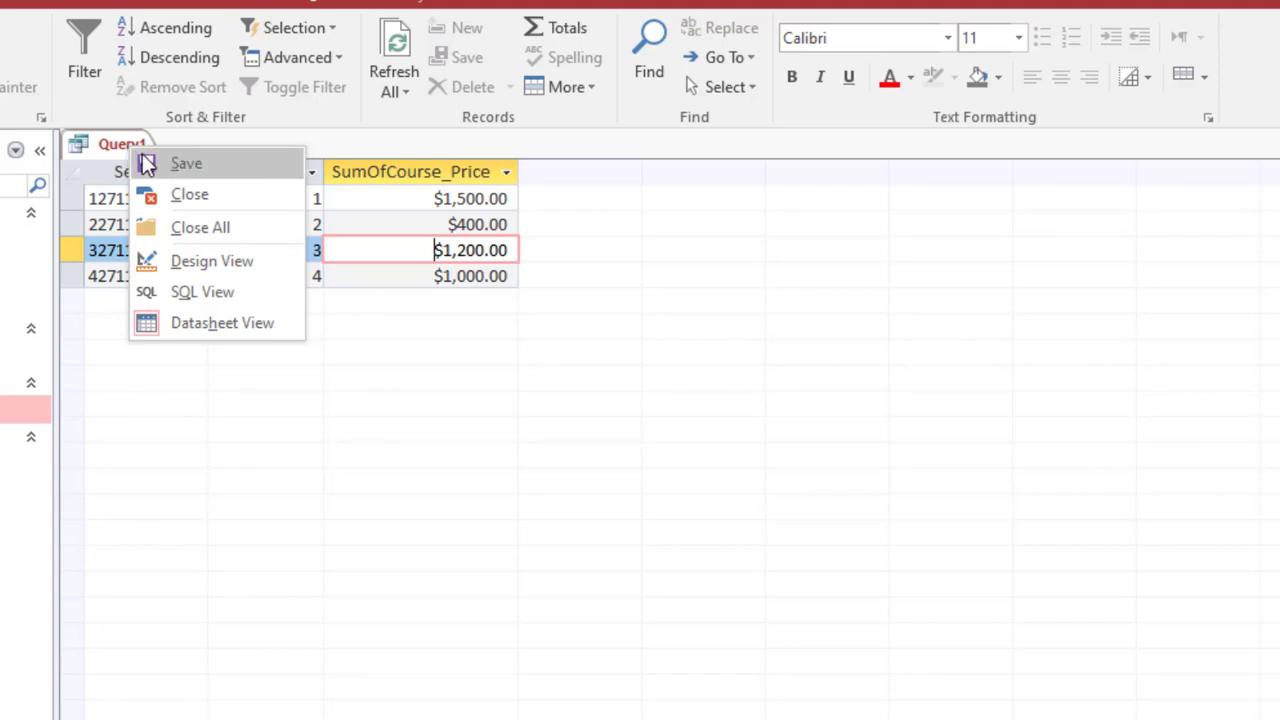
pyautogui.click(150, 164)
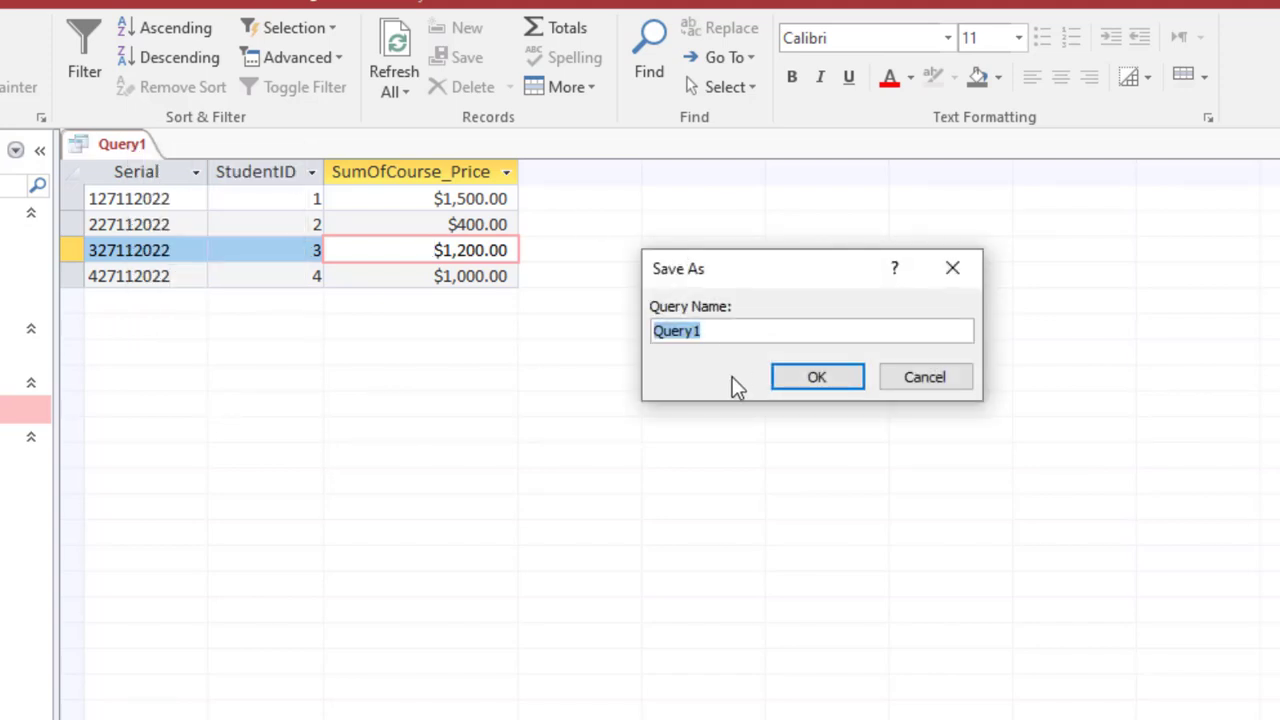
pyautogui.write('T')
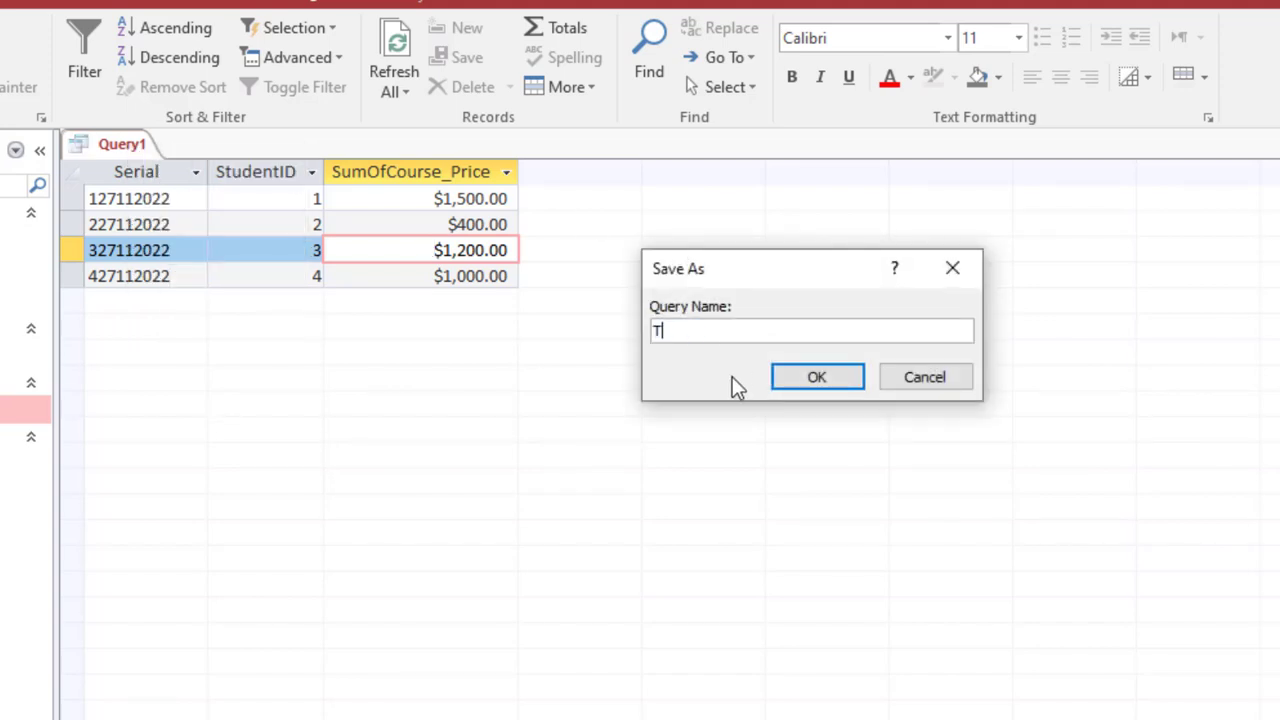
pyautogui.press('BackSpace')
pyautogui.write('Cost')
pyautogui.press('BackSpace')
pyautogui.press('BackSpace')
pyautogui.press('BackSpace')
pyautogui.press('BackSpace')
pyautogui.write('Cost details')
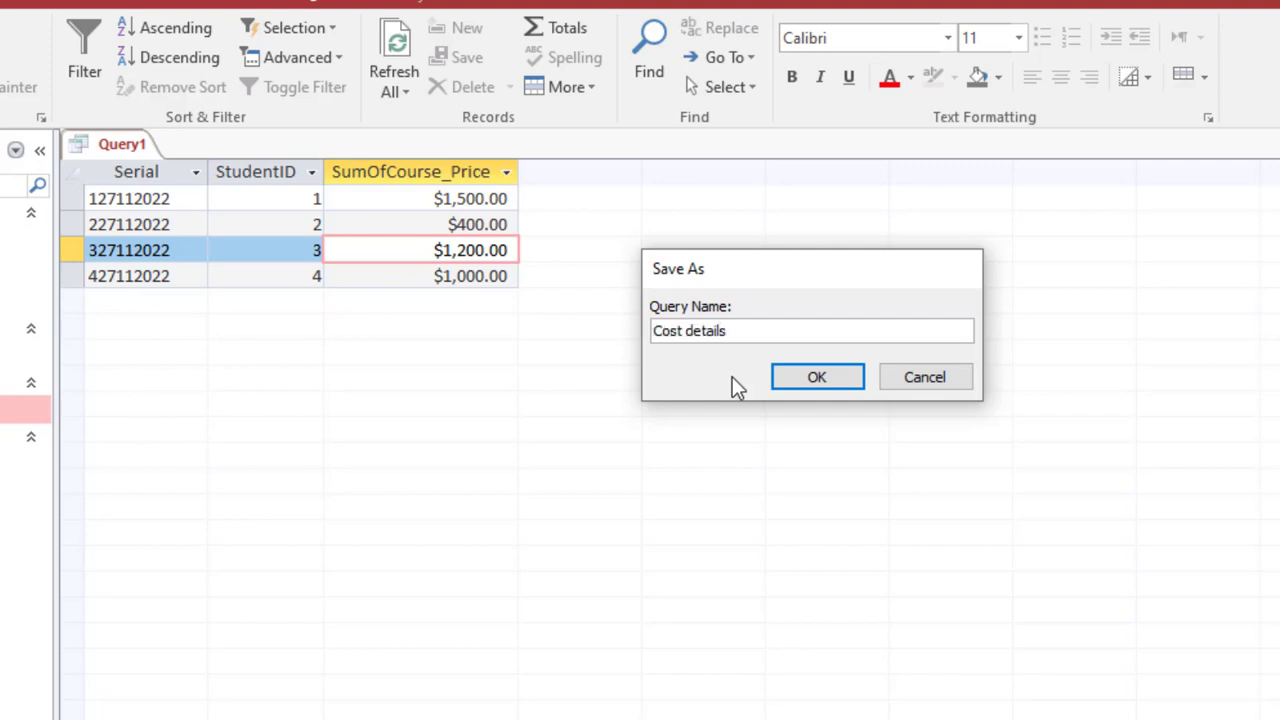
pyautogui.press('Return')
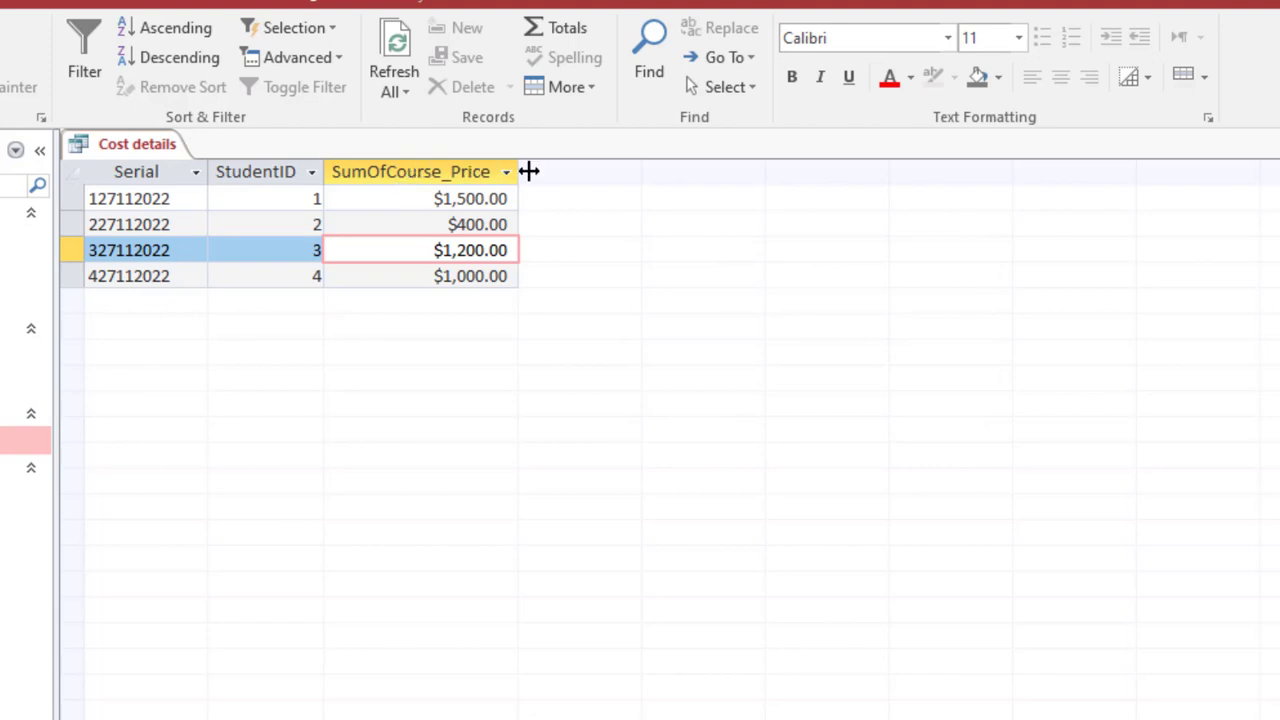
# Step: Close the Cost details query and open Registration tb in Design View
pyautogui.rightClick(130, 146)
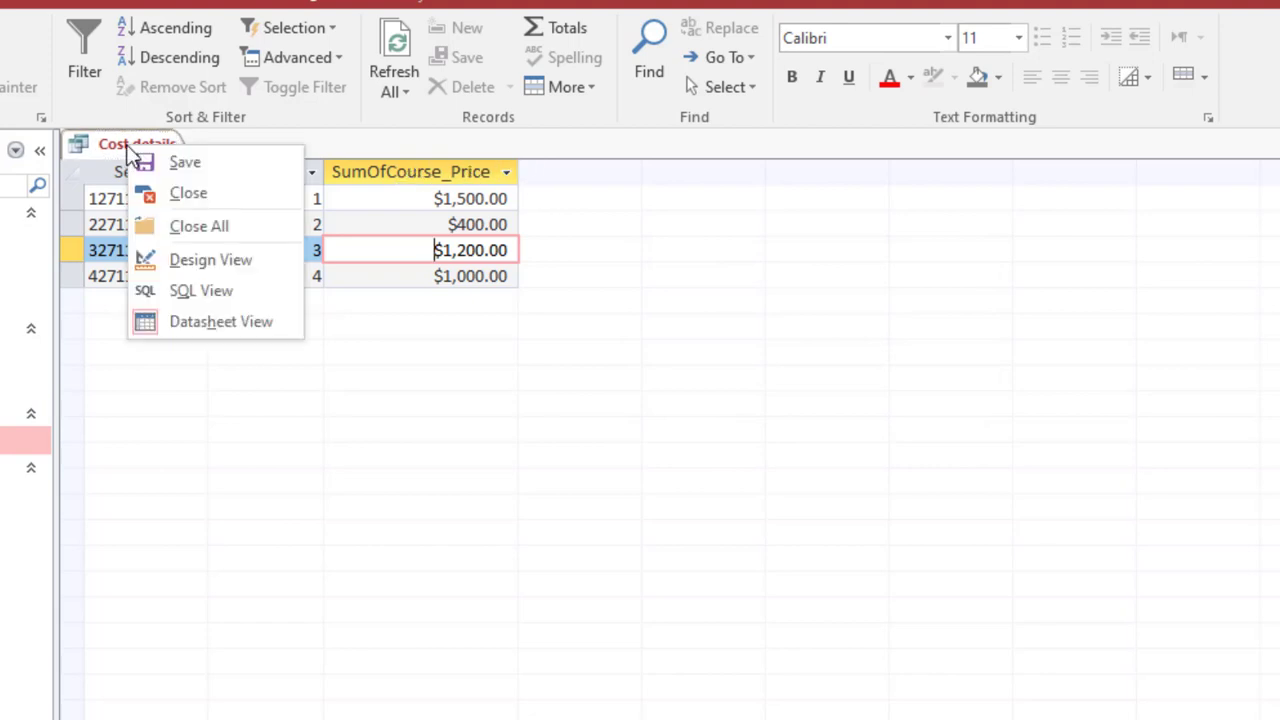
pyautogui.click(176, 194)
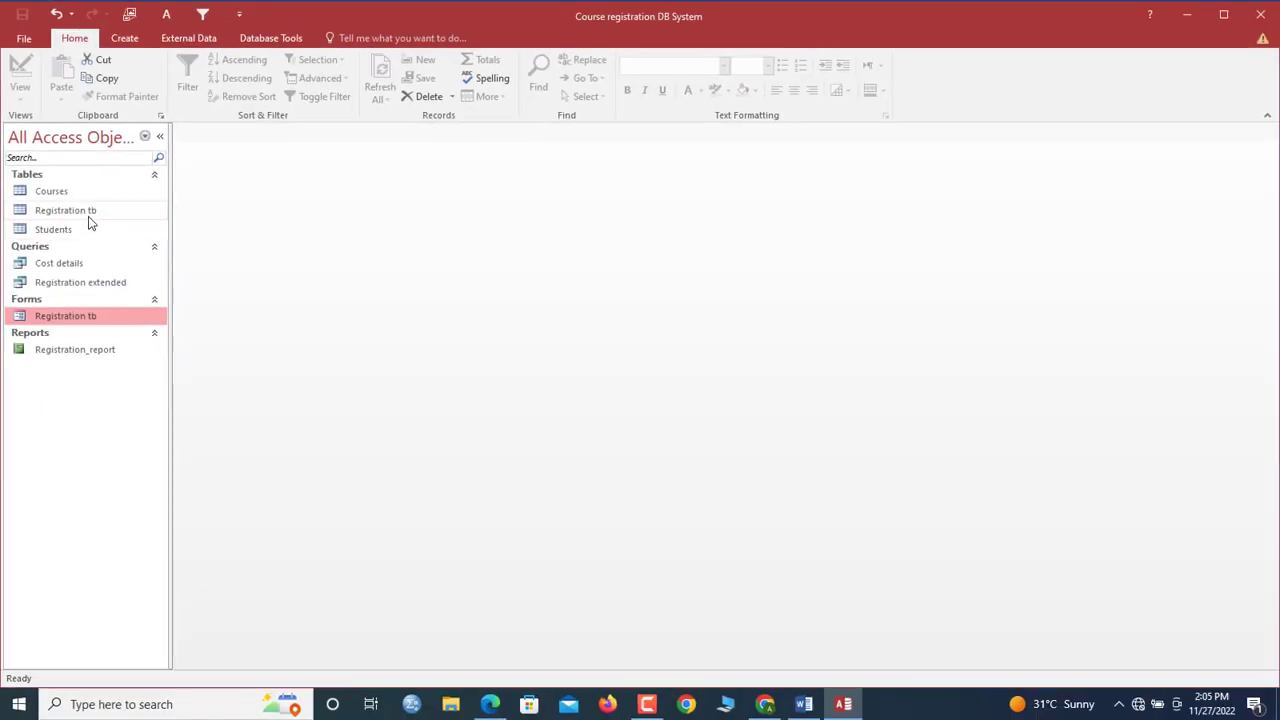
pyautogui.click(88, 218)
pyautogui.rightClick(88, 218)
pyautogui.click(126, 245)
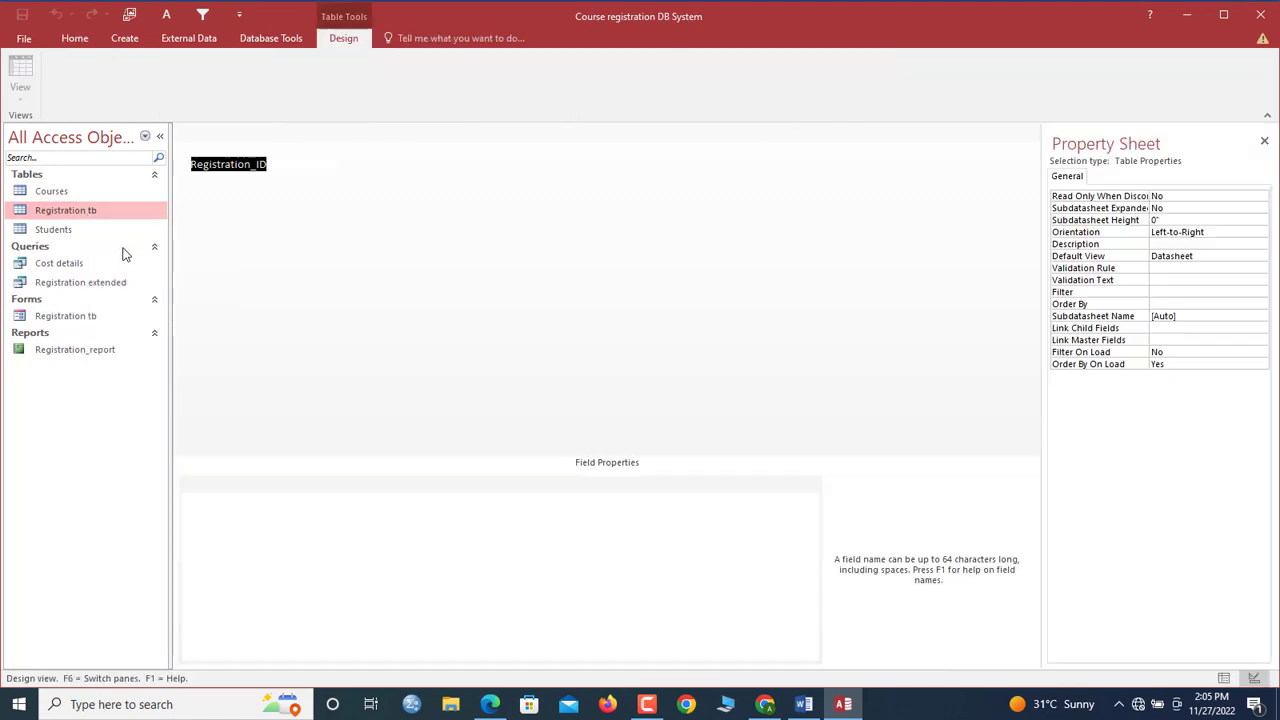
# Step: Add a Currency field 'Amt paid' below Course and close the table design
pyautogui.click(224, 238)
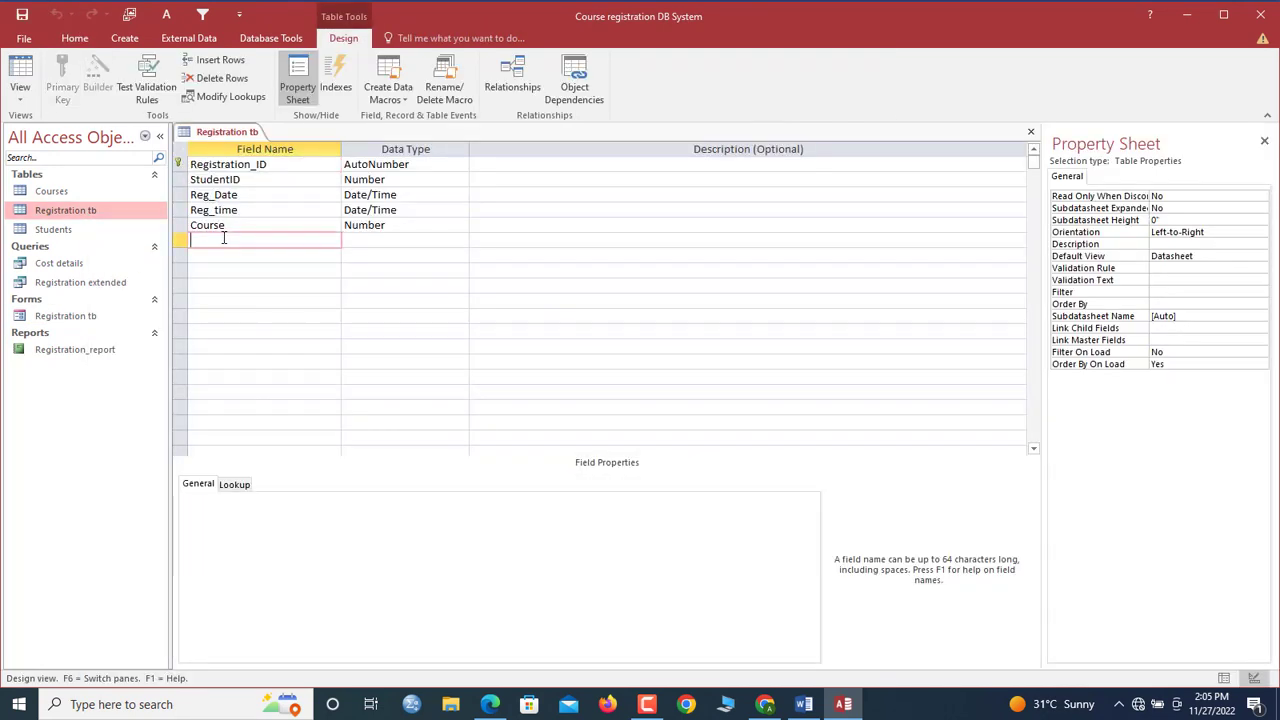
pyautogui.write('Amt paid')
pyautogui.press('Tab')
pyautogui.write('c')
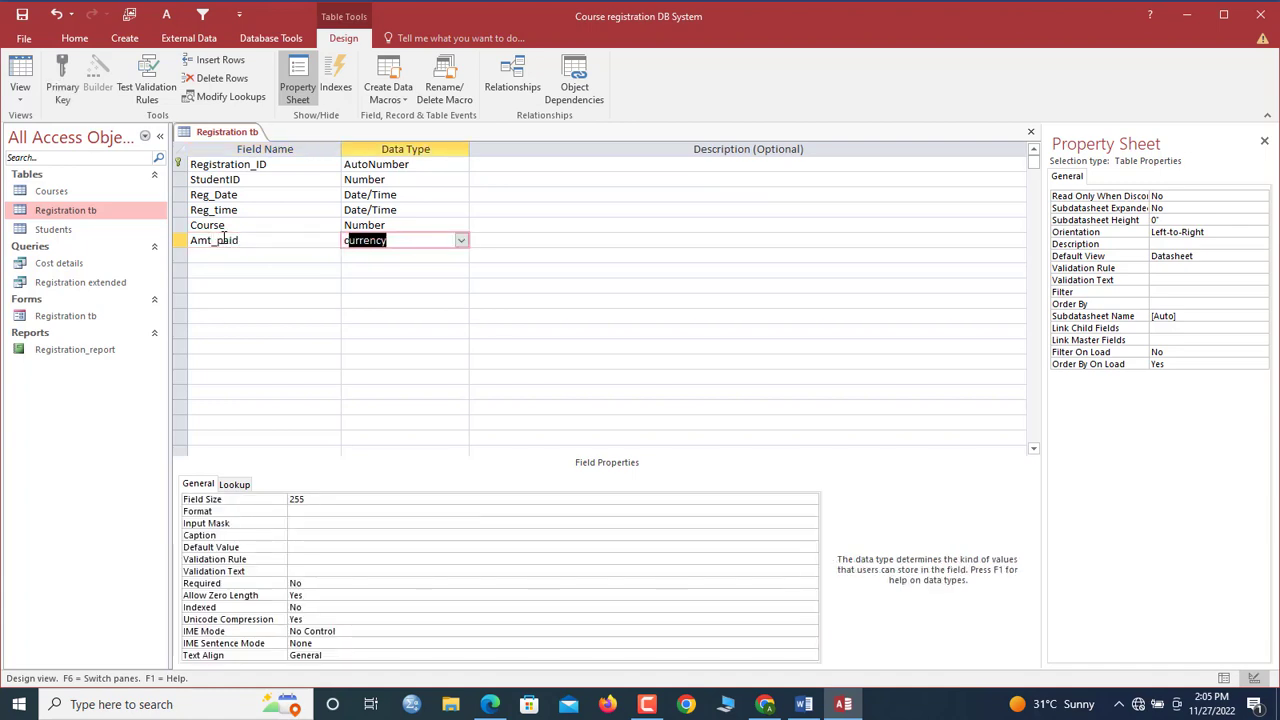
pyautogui.rightClick(200, 135)
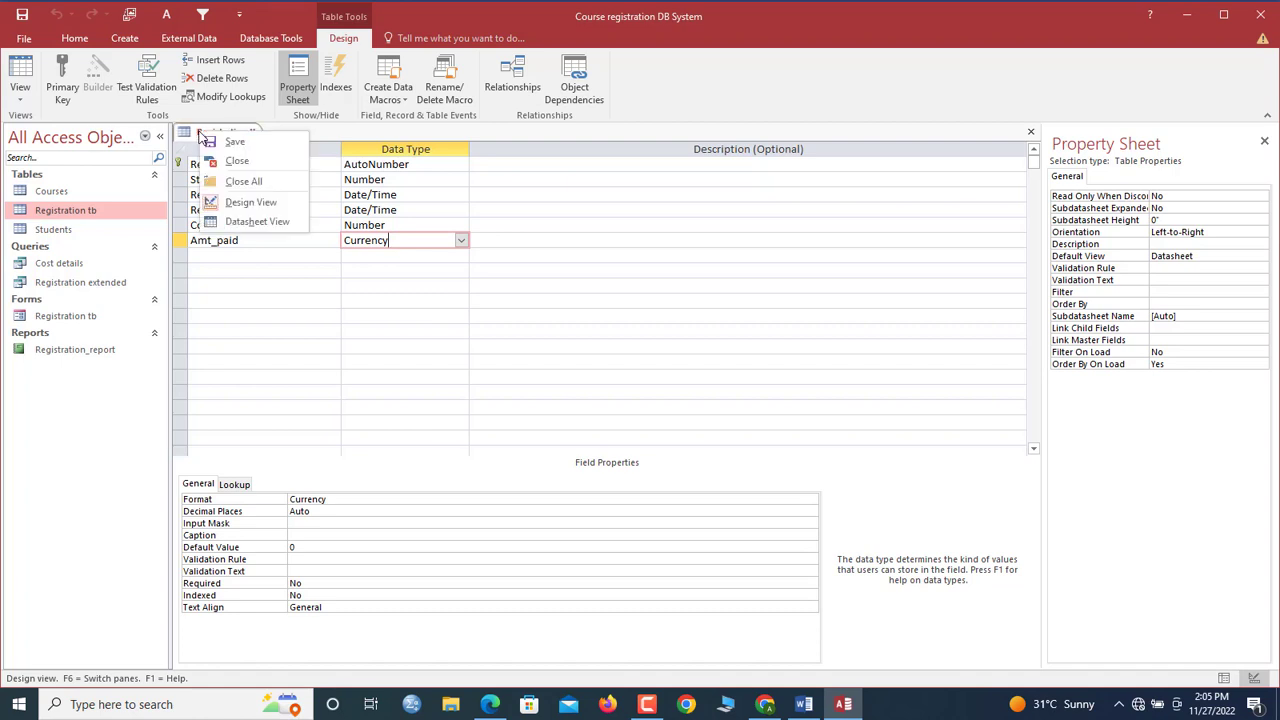
pyautogui.click(236, 161)
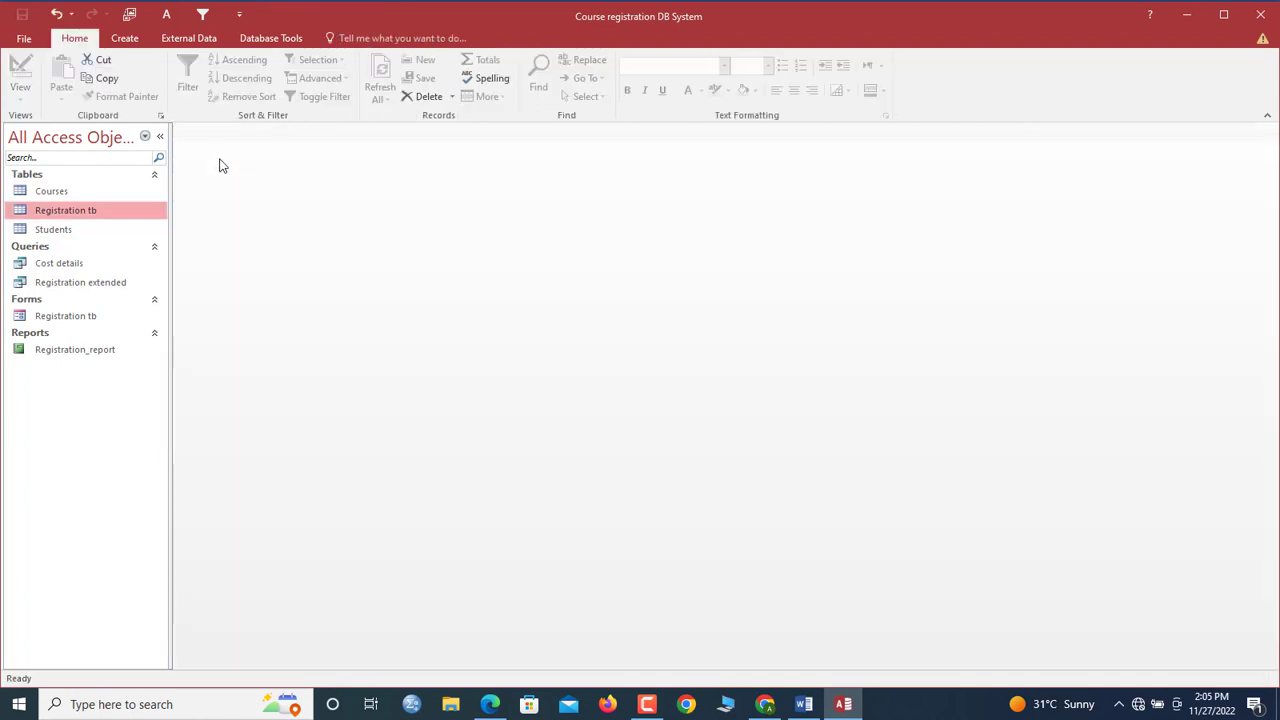
# Step: Open the Registration tb form in layout view and extend the blue details box downward
pyautogui.rightClick(76, 318)
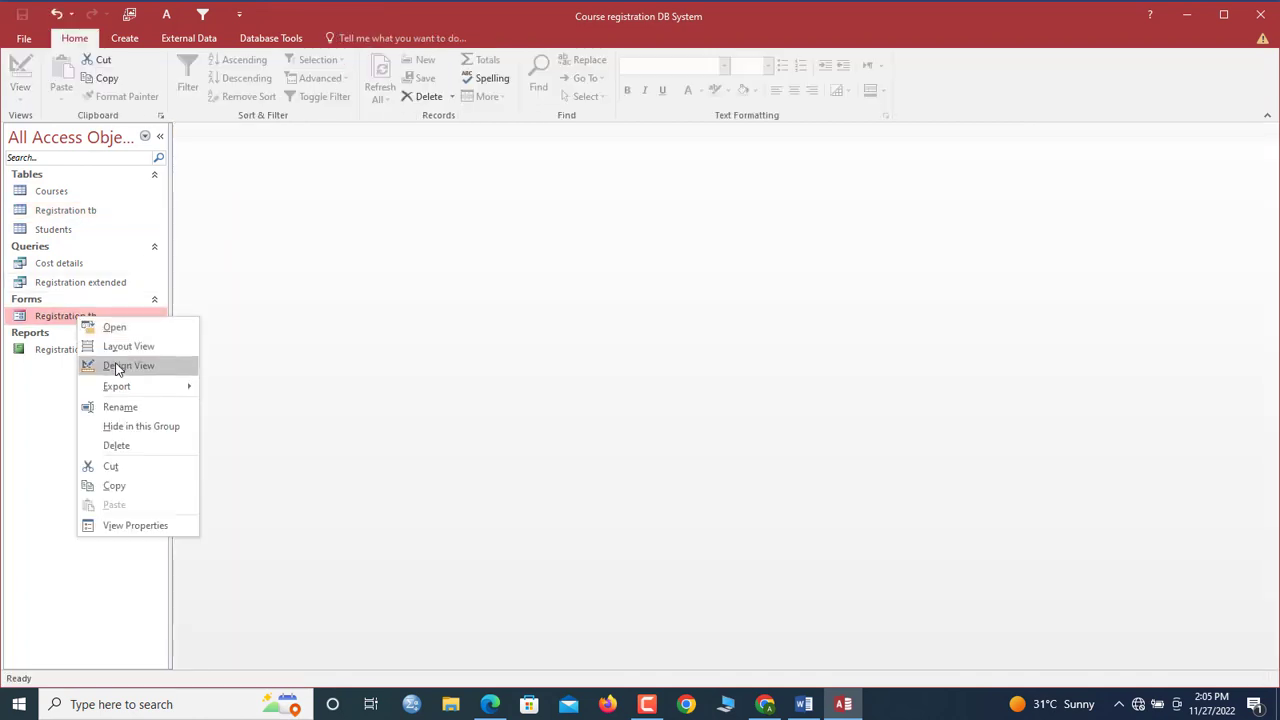
pyautogui.click(118, 366)
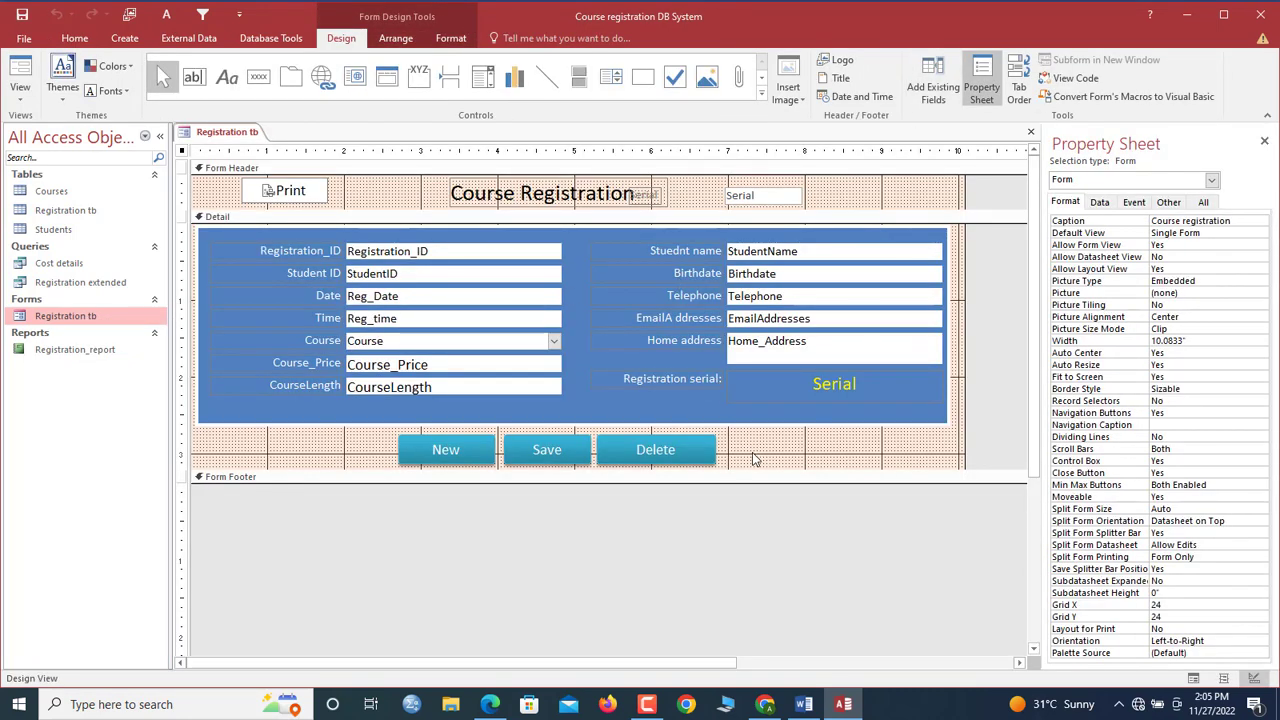
pyautogui.moveTo(756, 457); pyautogui.dragTo(443, 457)
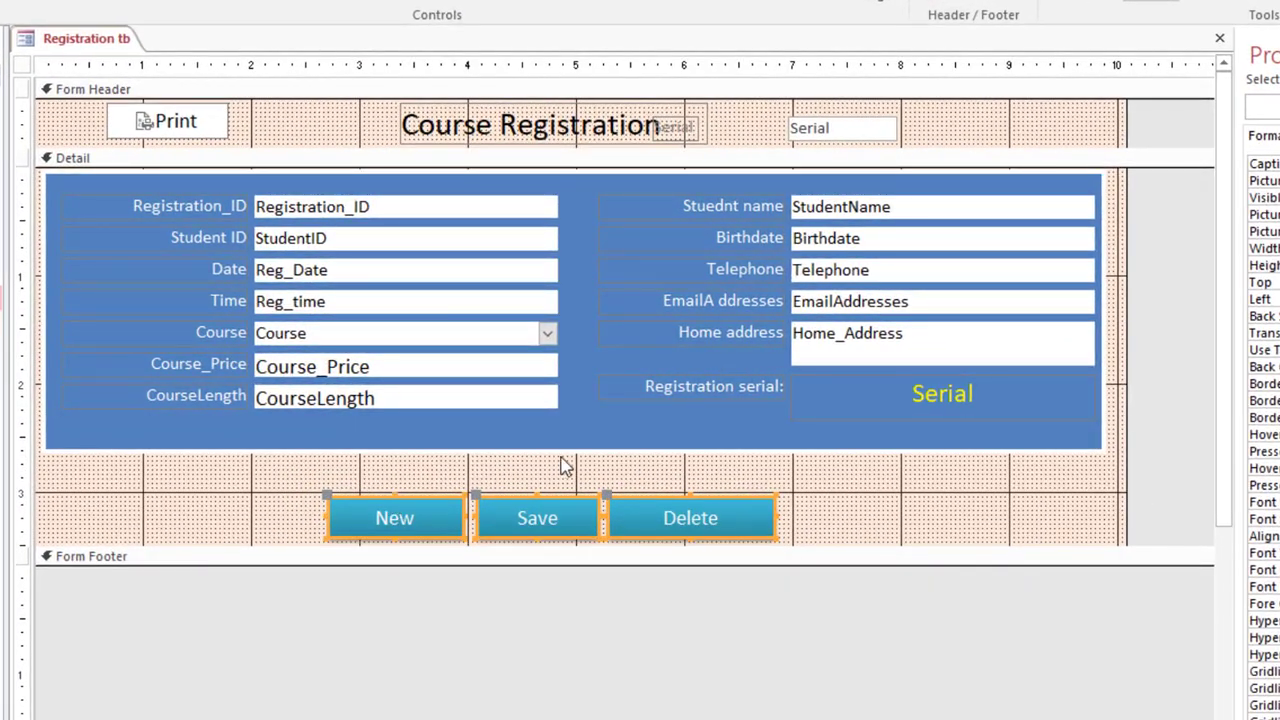
pyautogui.keyDown('shift'); pyautogui.click(561, 428); pyautogui.keyUp('shift')
pyautogui.click(559, 450)
pyautogui.moveTo(571, 451); pyautogui.dragTo(575, 488)
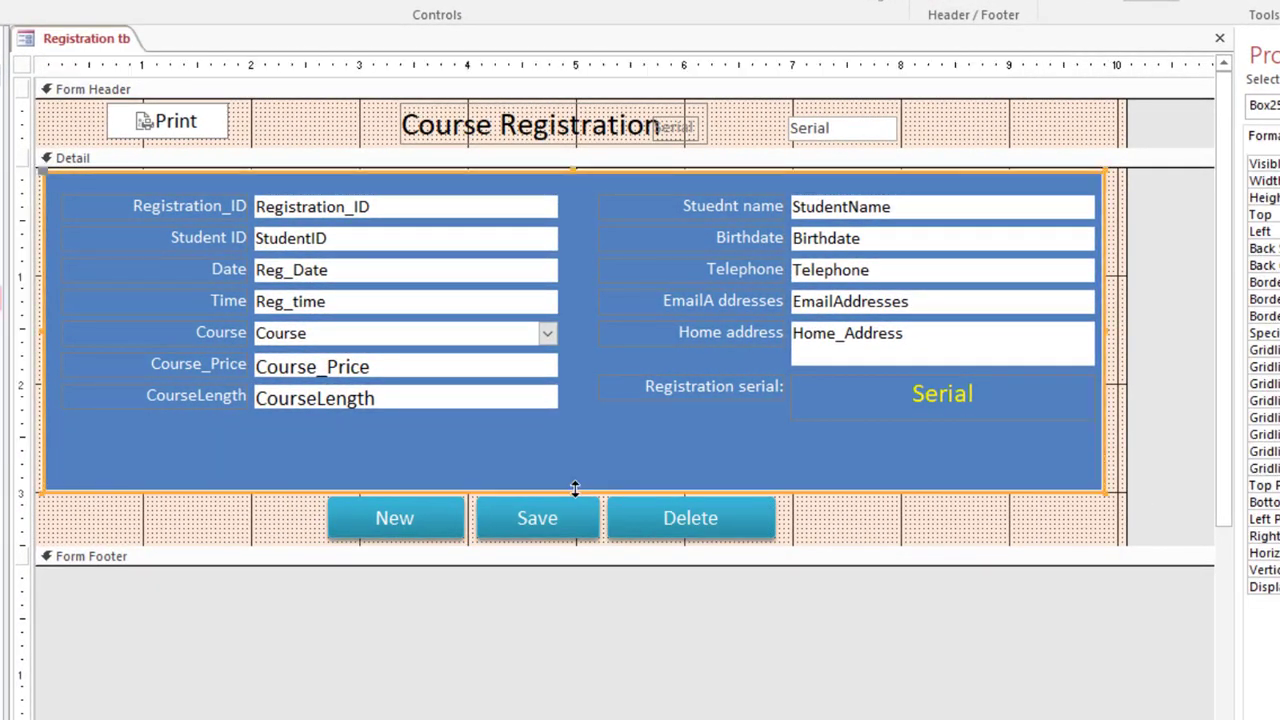
pyautogui.click(290, 528)
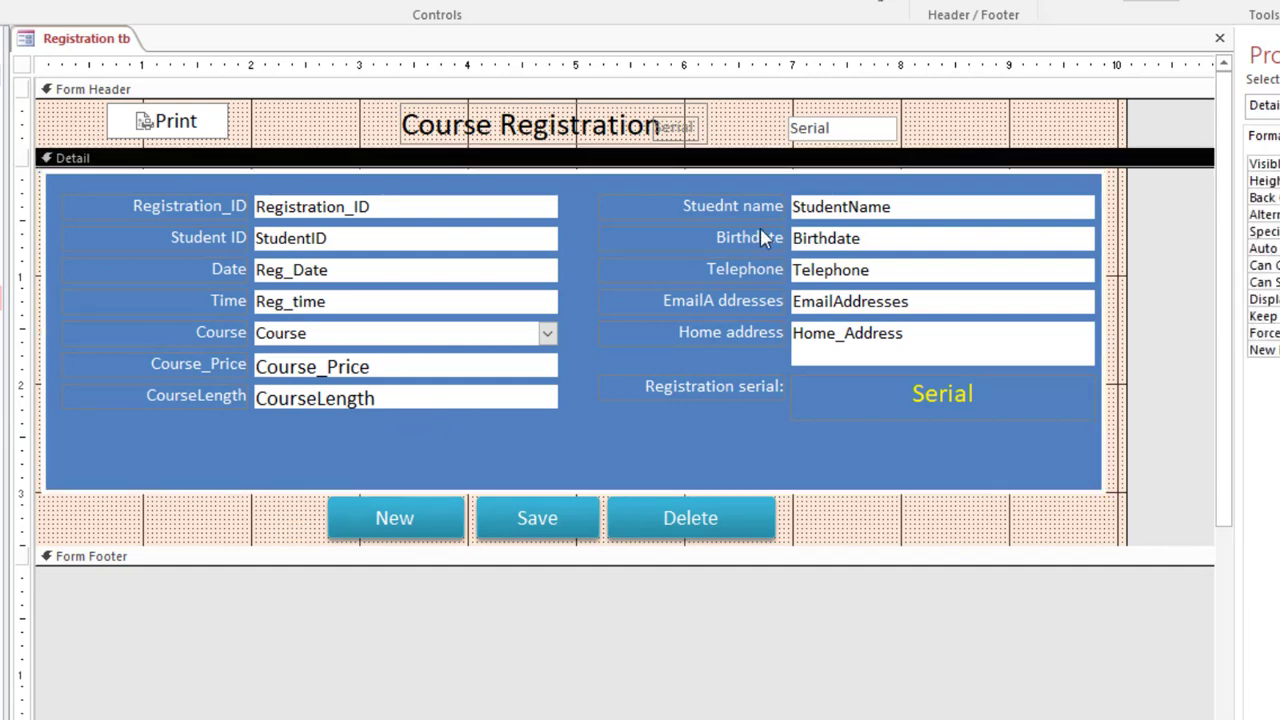
# Step: Copy the CourseLength label and text box and paste a copy below
pyautogui.click(397, 399)
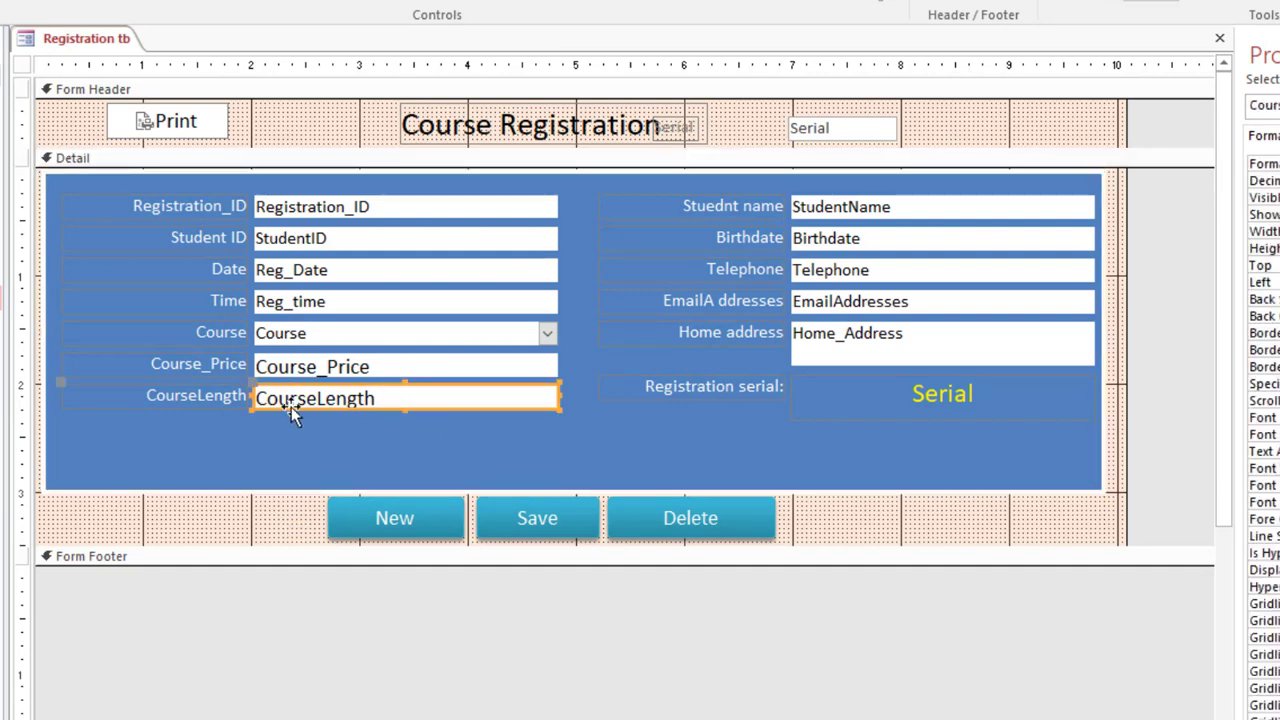
pyautogui.keyDown('shift'); pyautogui.click(227, 396); pyautogui.keyUp('shift')
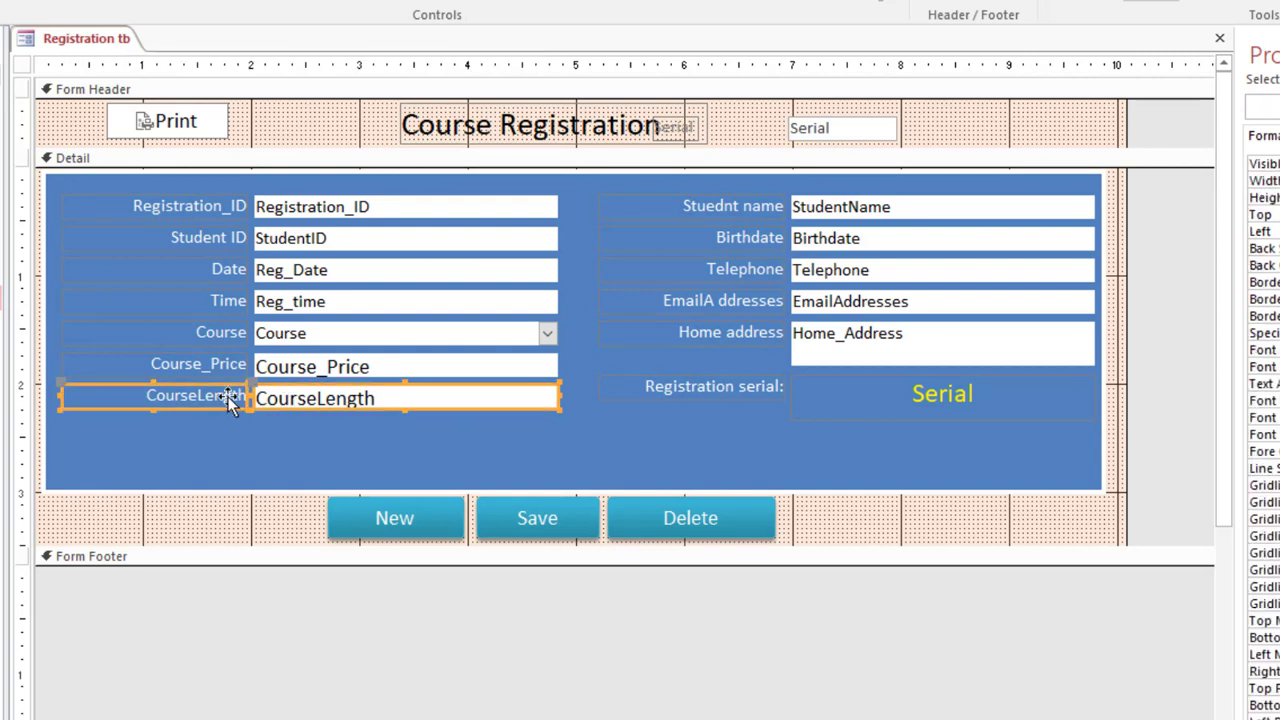
pyautogui.hotkey('ctrl', 'c')
pyautogui.hotkey('ctrl', 'v')
pyautogui.click(207, 512)
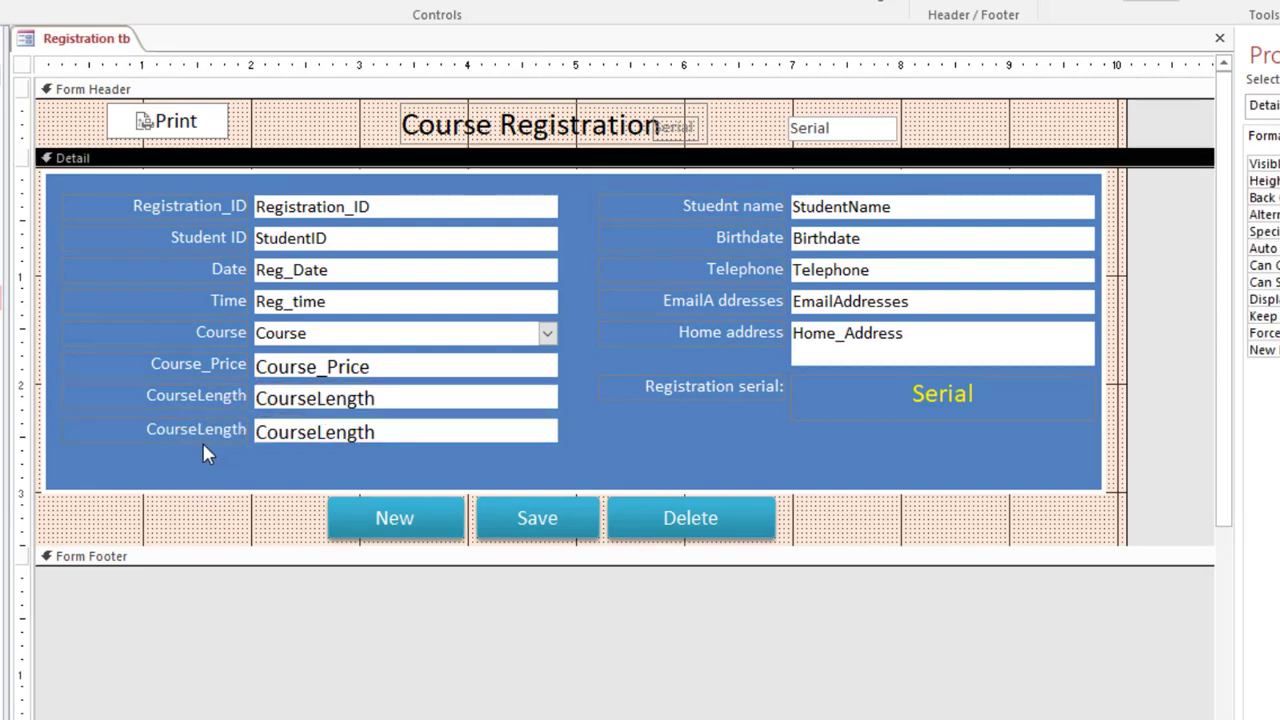
# Step: Rename the pasted label's caption to 'Amount Paid'
pyautogui.click(192, 433)
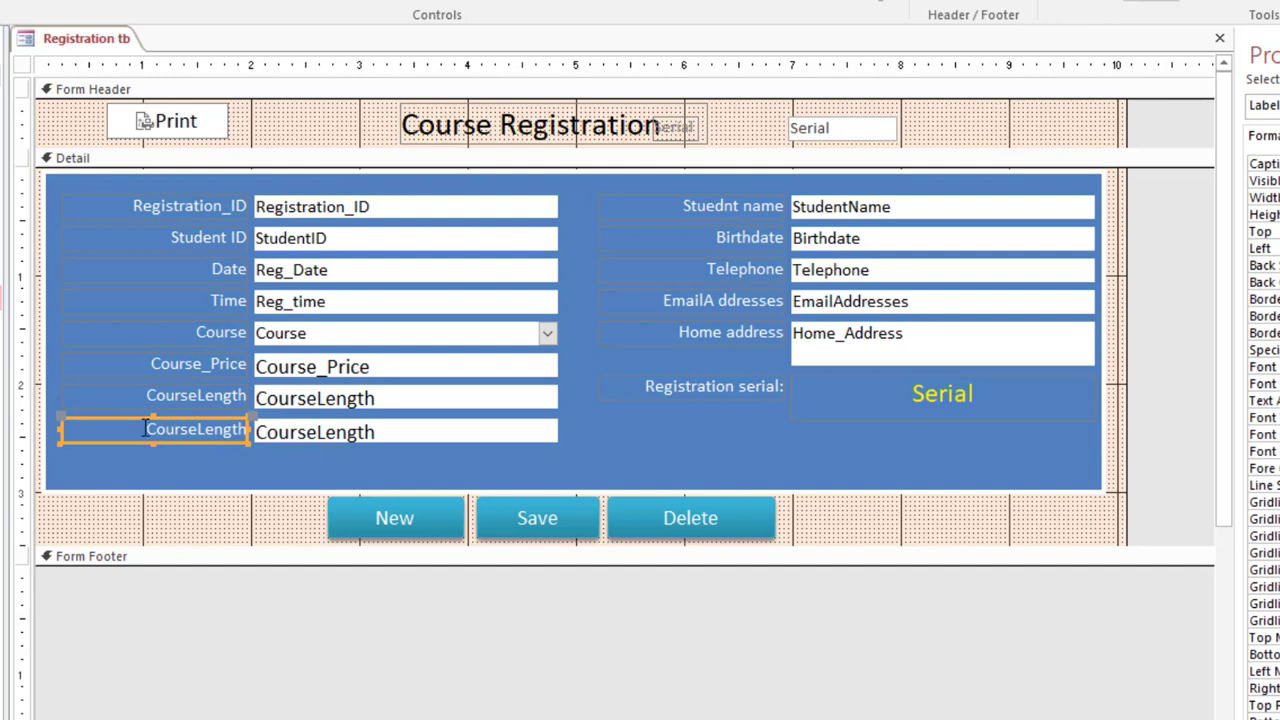
pyautogui.moveTo(145, 428); pyautogui.dragTo(340, 428)
pyautogui.write('Am')
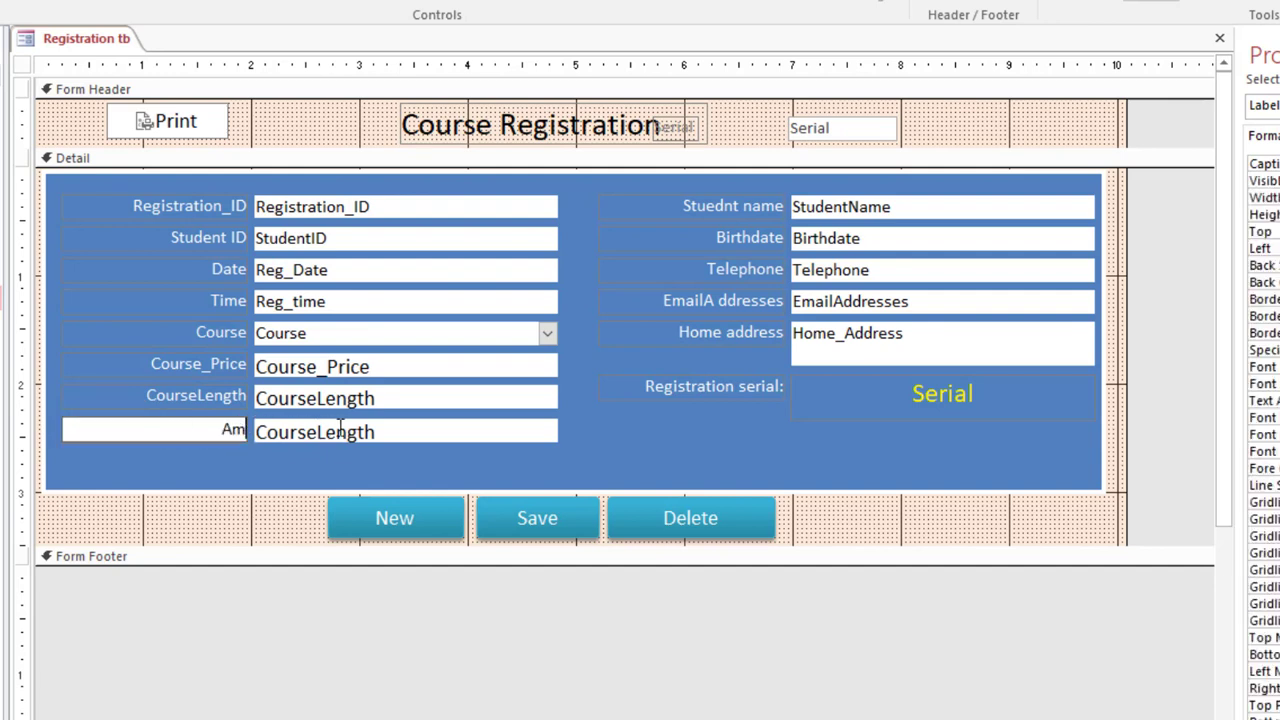
pyautogui.write('ount being paid')
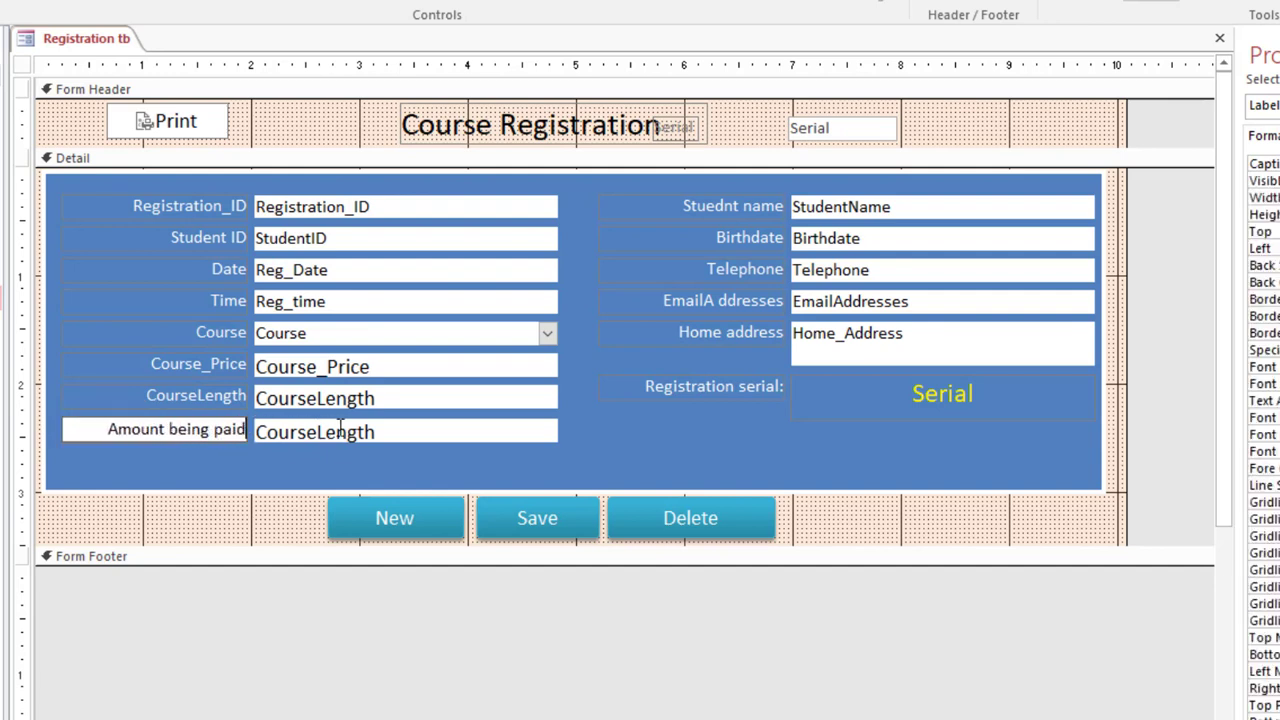
pyautogui.press('Return')
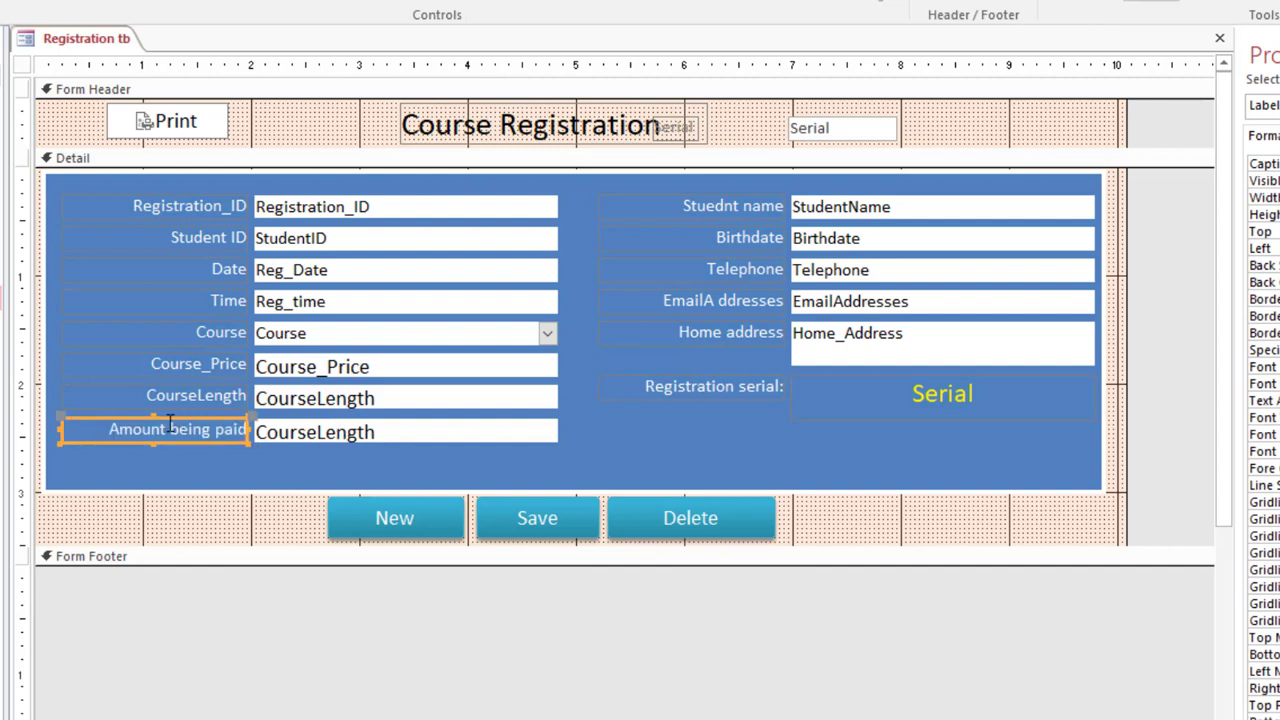
pyautogui.moveTo(169, 429); pyautogui.dragTo(312, 446)
pyautogui.write('Paid')
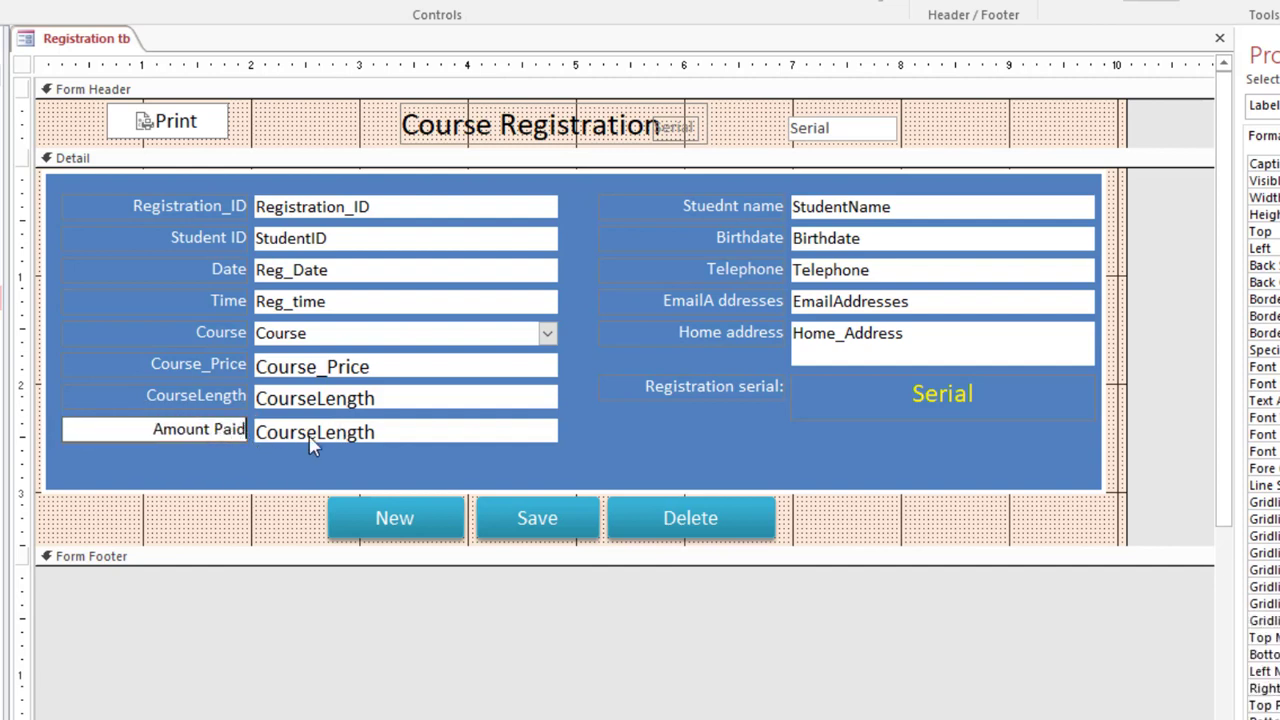
pyautogui.press('Return')
# Step: Set the new text box's Control Source to Amt_paid
pyautogui.click(316, 431)
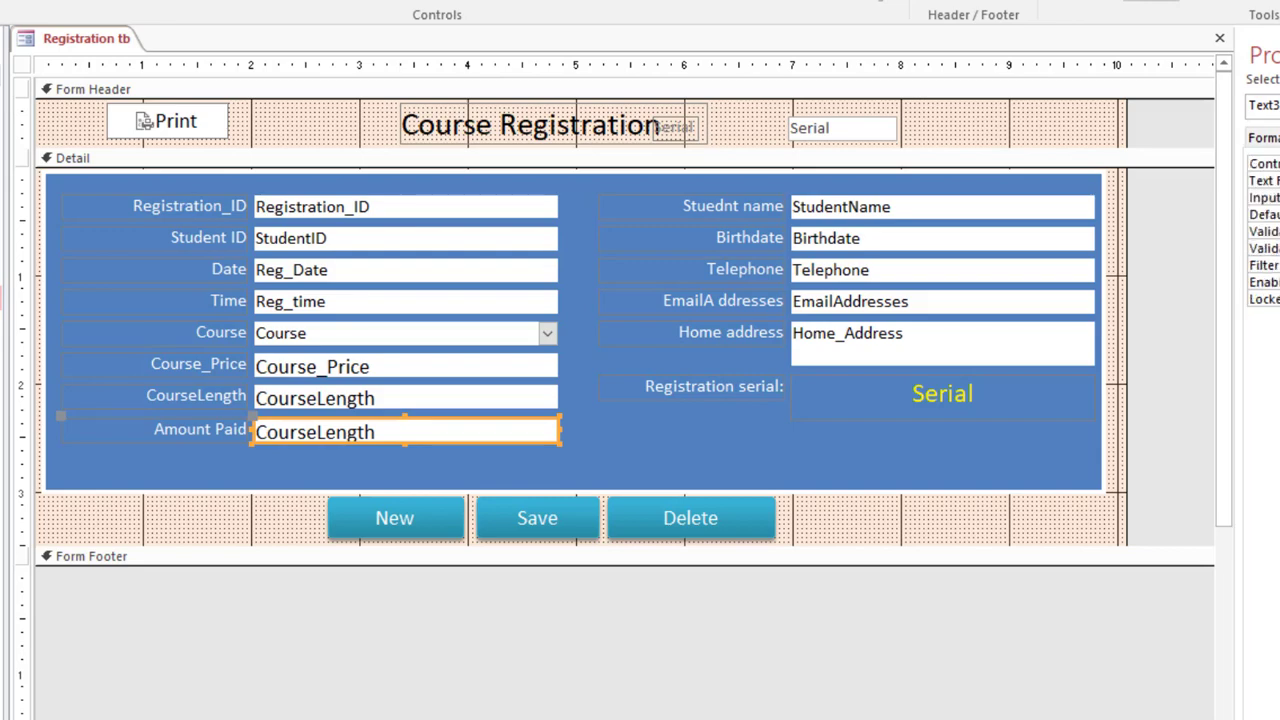
pyautogui.click(1279, 164)
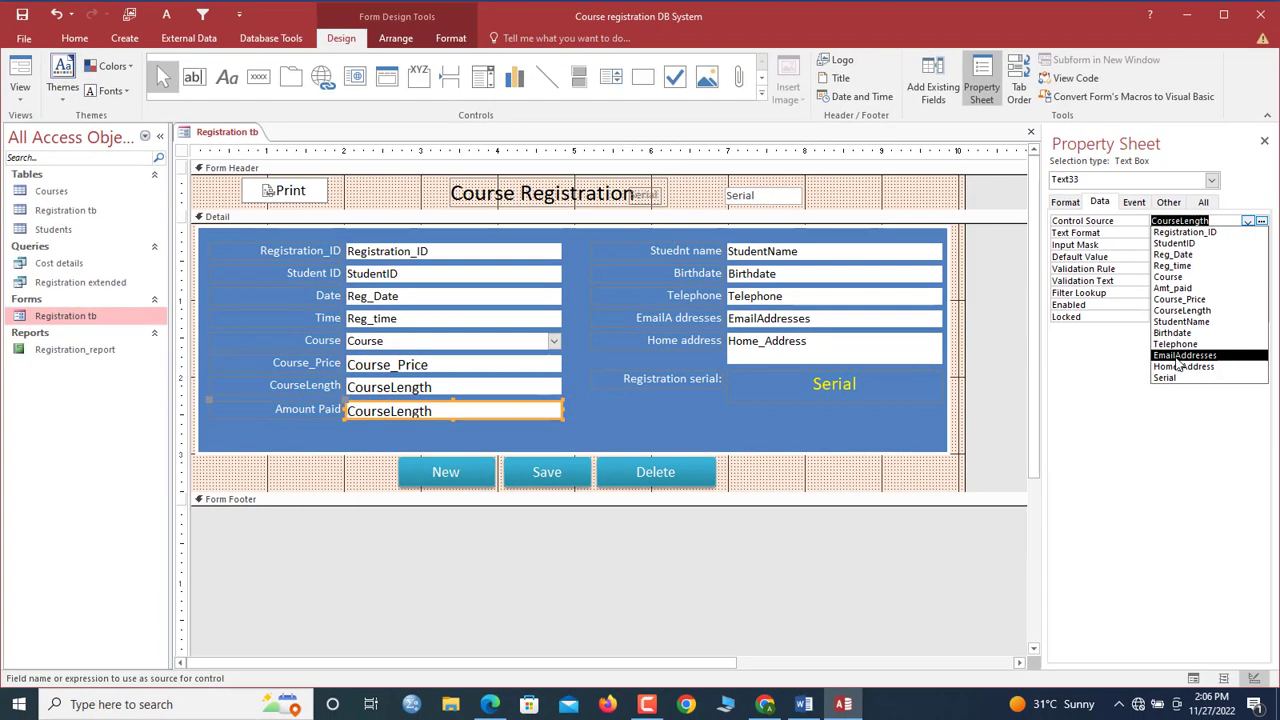
pyautogui.click(1175, 288)
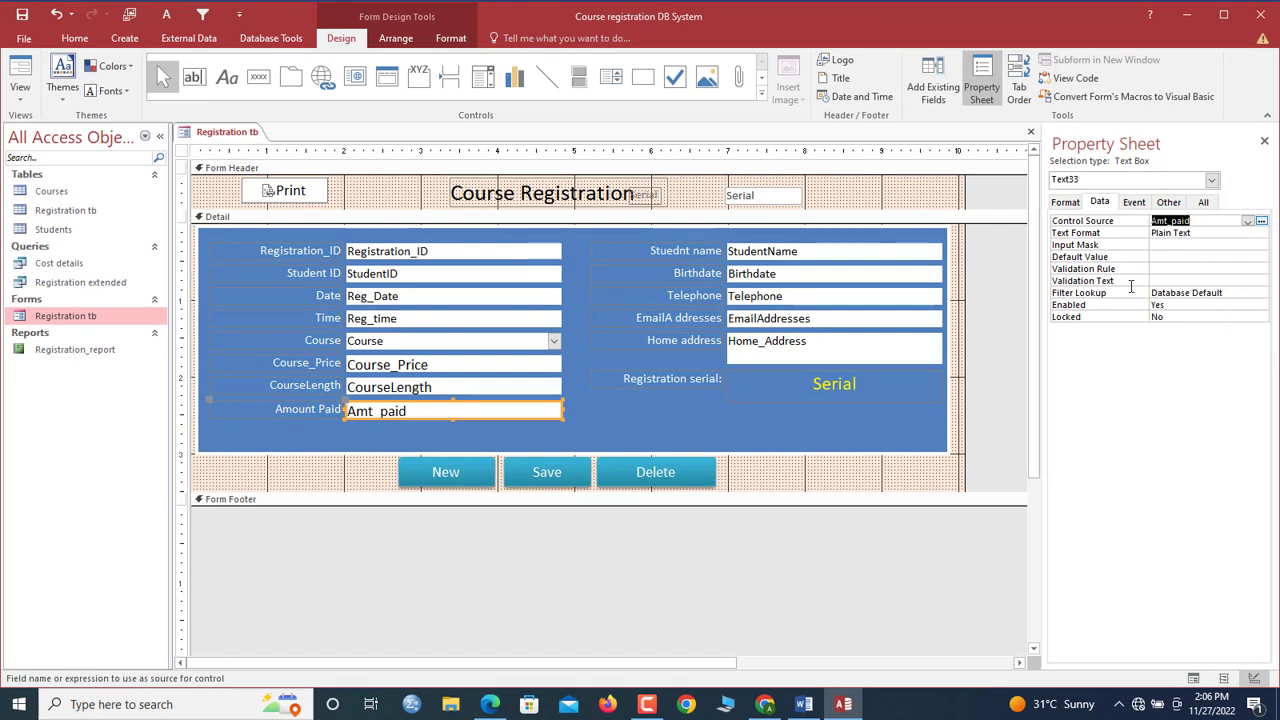
pyautogui.click(456, 422)
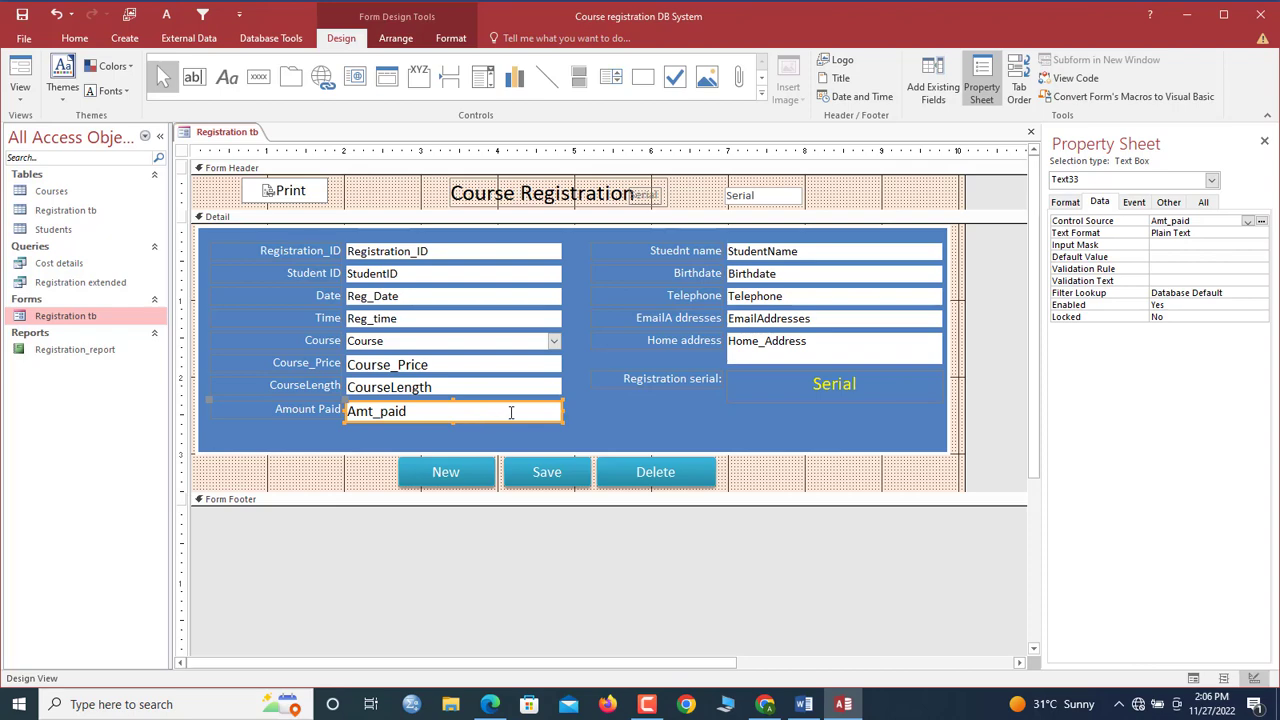
# Step: Check the Amount Paid box in Form View, then return to design view
pyautogui.rightClick(214, 134)
pyautogui.click(215, 140)
pyautogui.rightClick(214, 134)
pyautogui.click(250, 205)
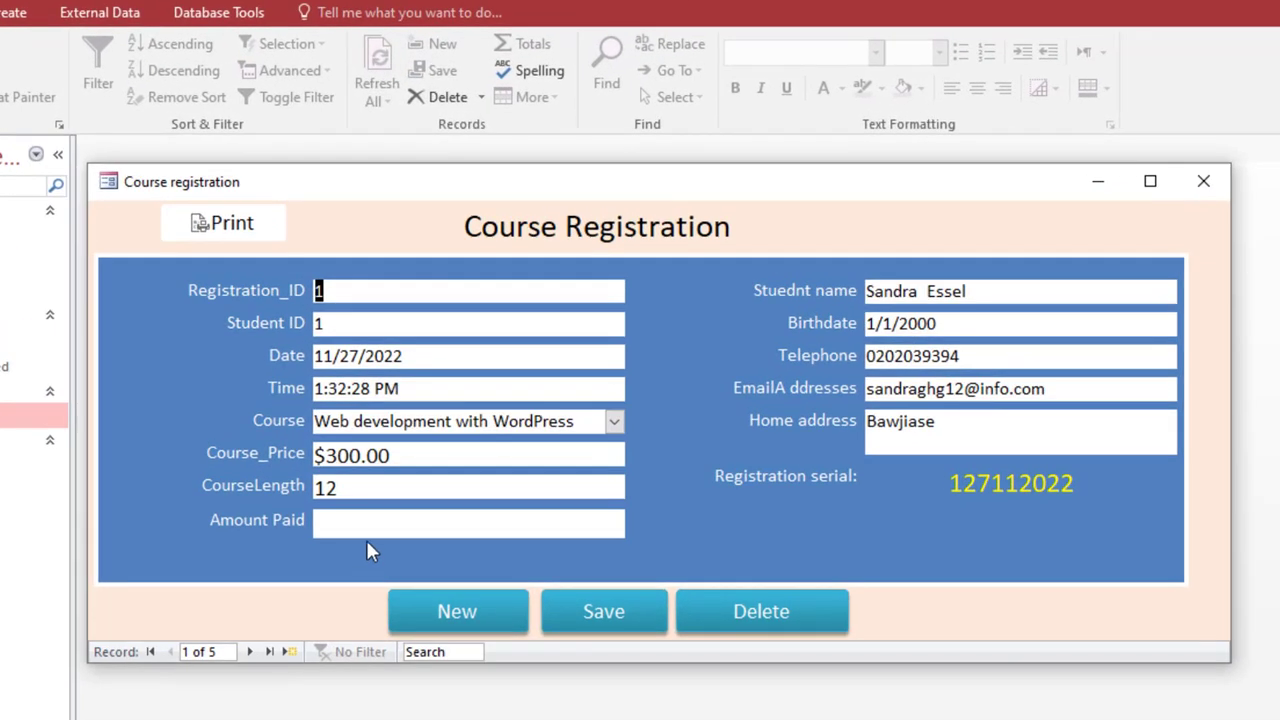
pyautogui.click(366, 527)
pyautogui.rightClick(360, 214)
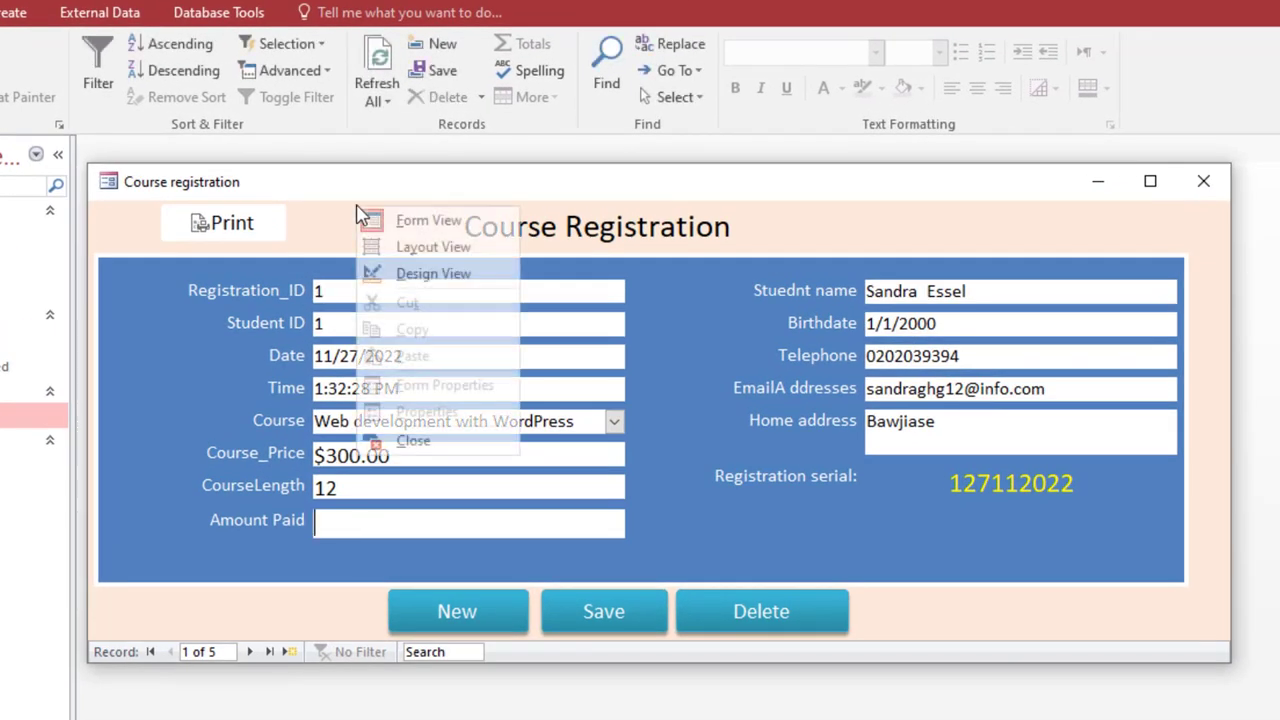
pyautogui.click(430, 273)
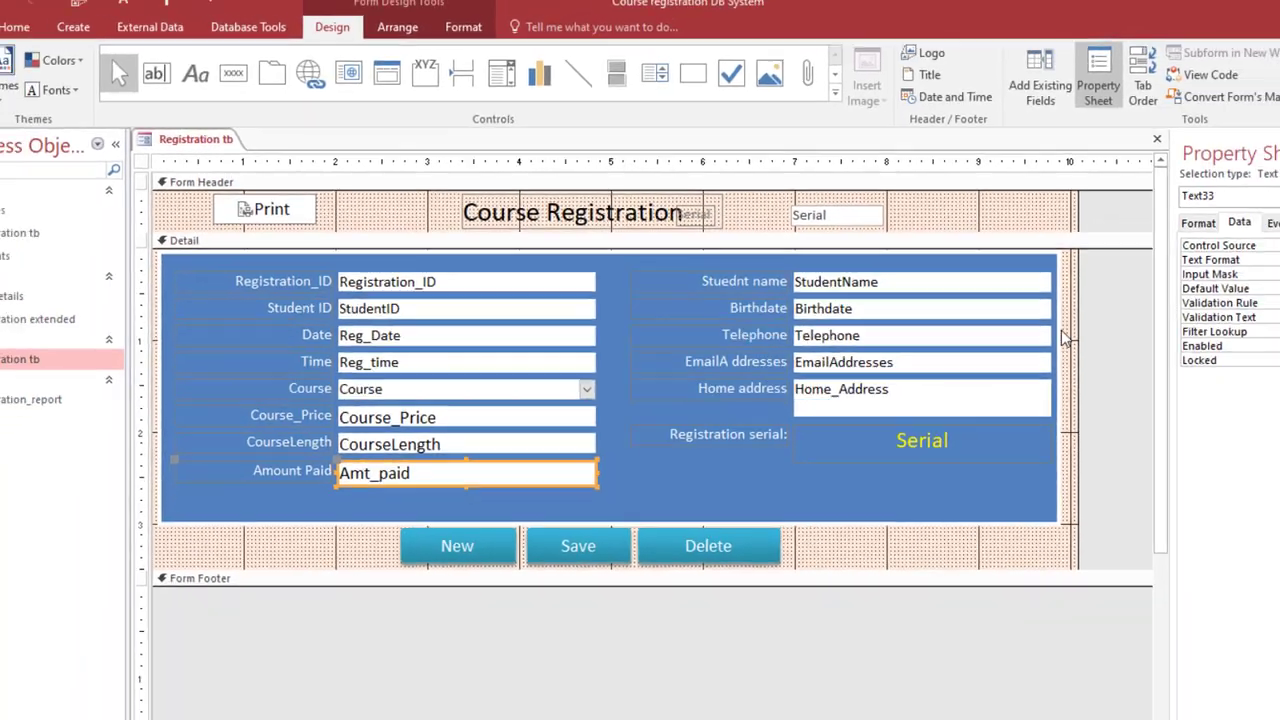
# Step: Format the Amount Paid box as Currency with default value =0, then view the form
pyautogui.click(1198, 223)
pyautogui.click(1184, 221)
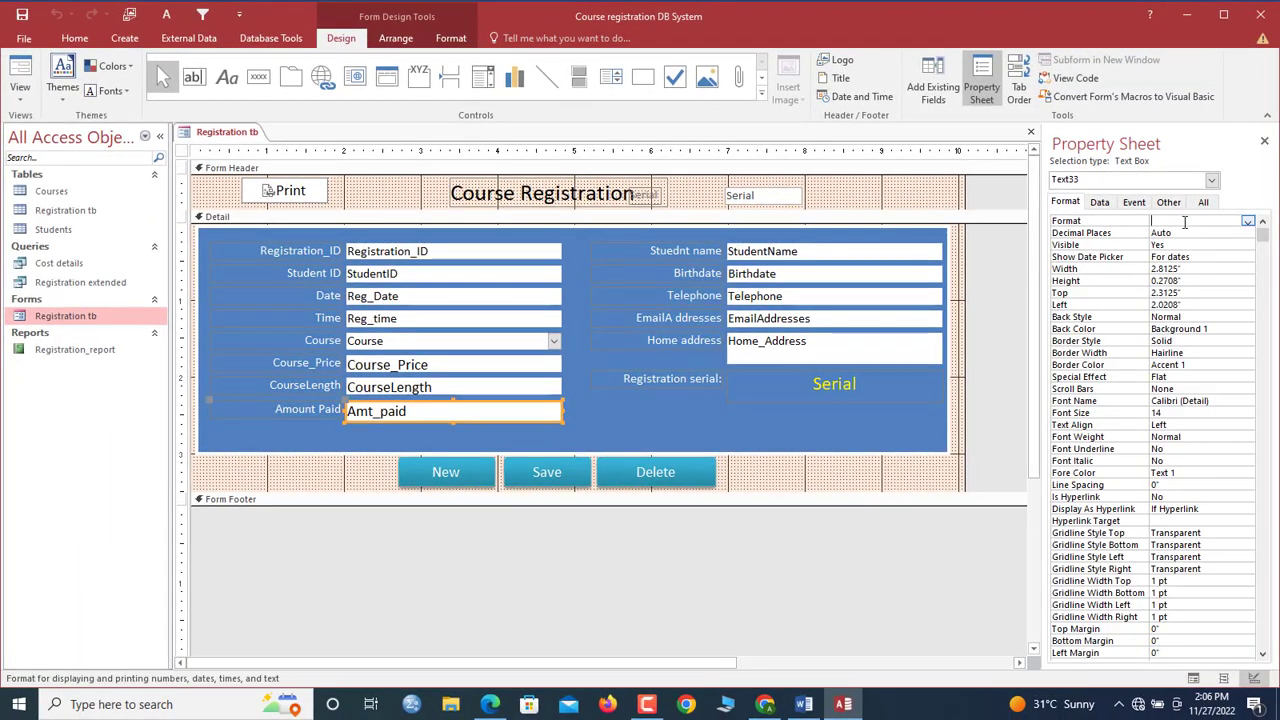
pyautogui.write('cy')
pyautogui.click(1184, 221)
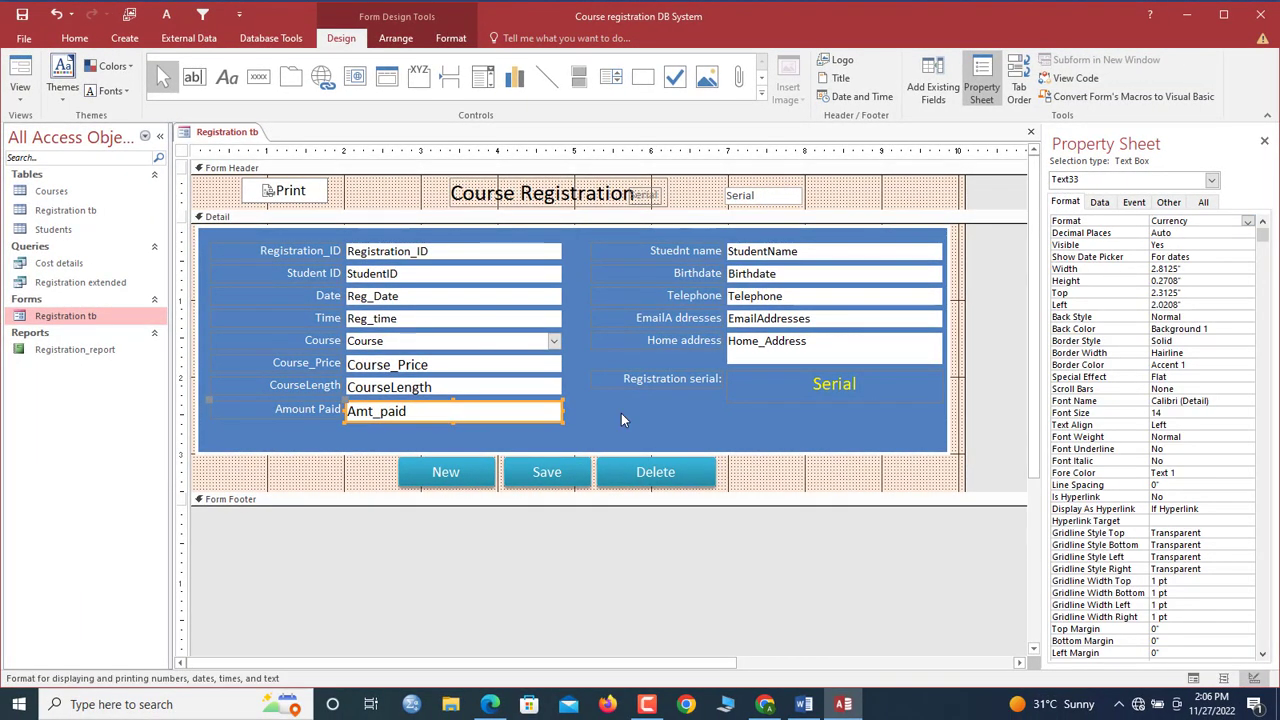
pyautogui.click(1099, 202)
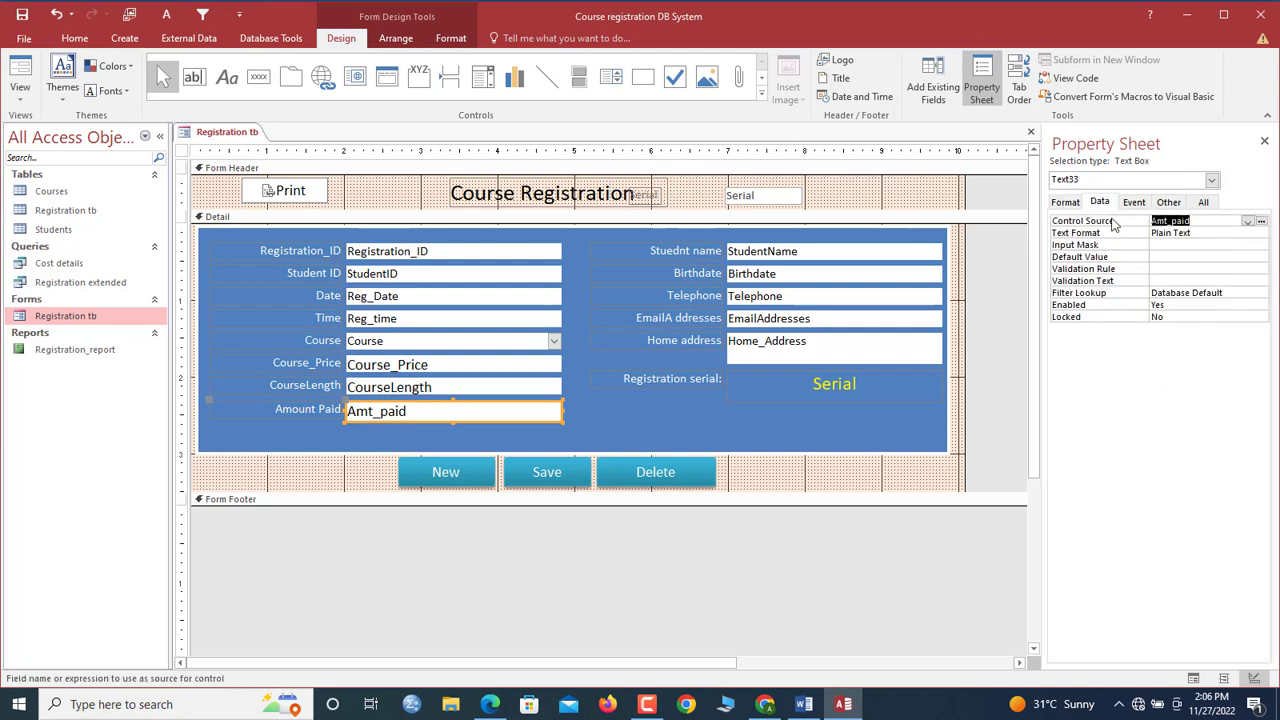
pyautogui.click(1175, 256)
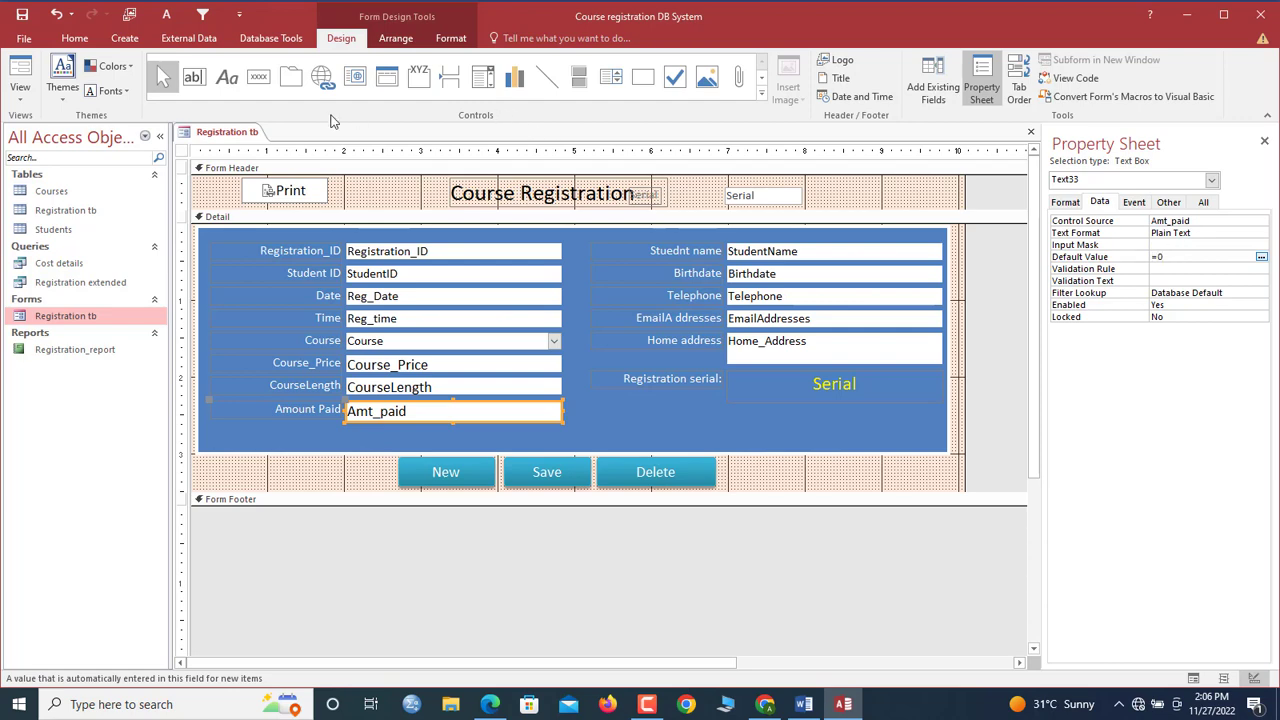
pyautogui.rightClick(263, 136)
pyautogui.click(305, 208)
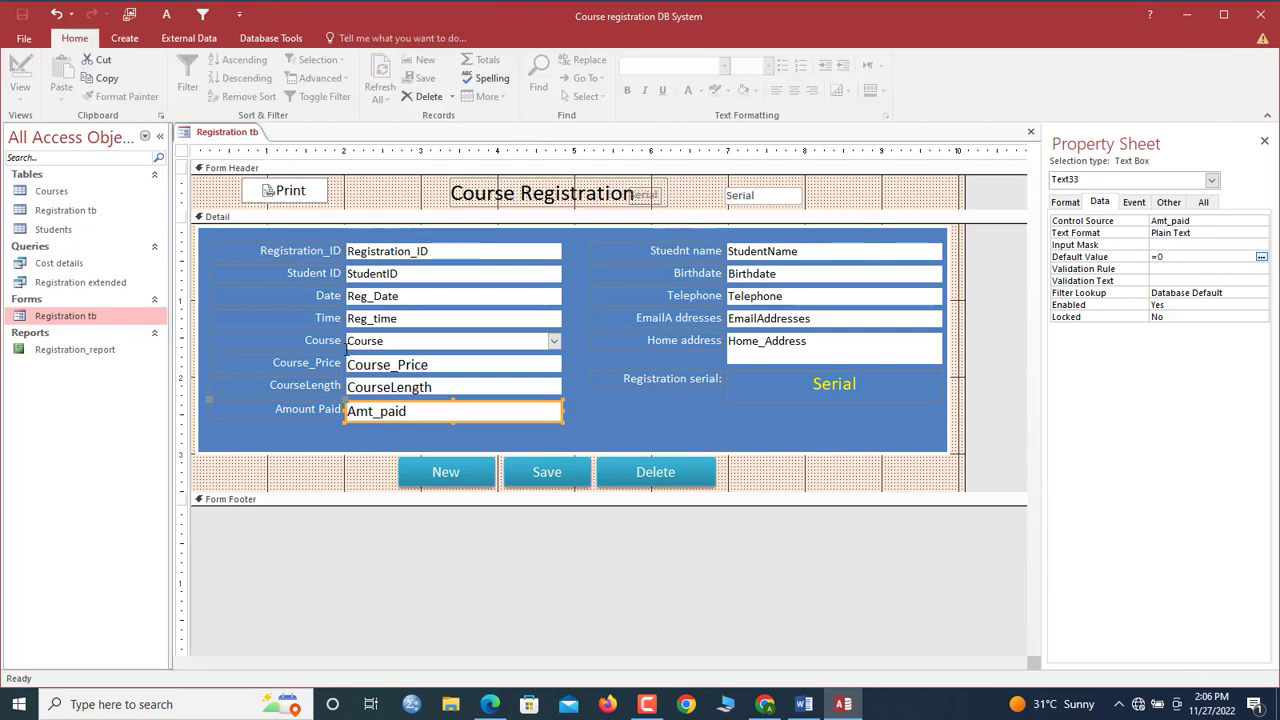
# Step: Preview the first registration's report and save the record with 1500 paid
pyautogui.click(380, 391)
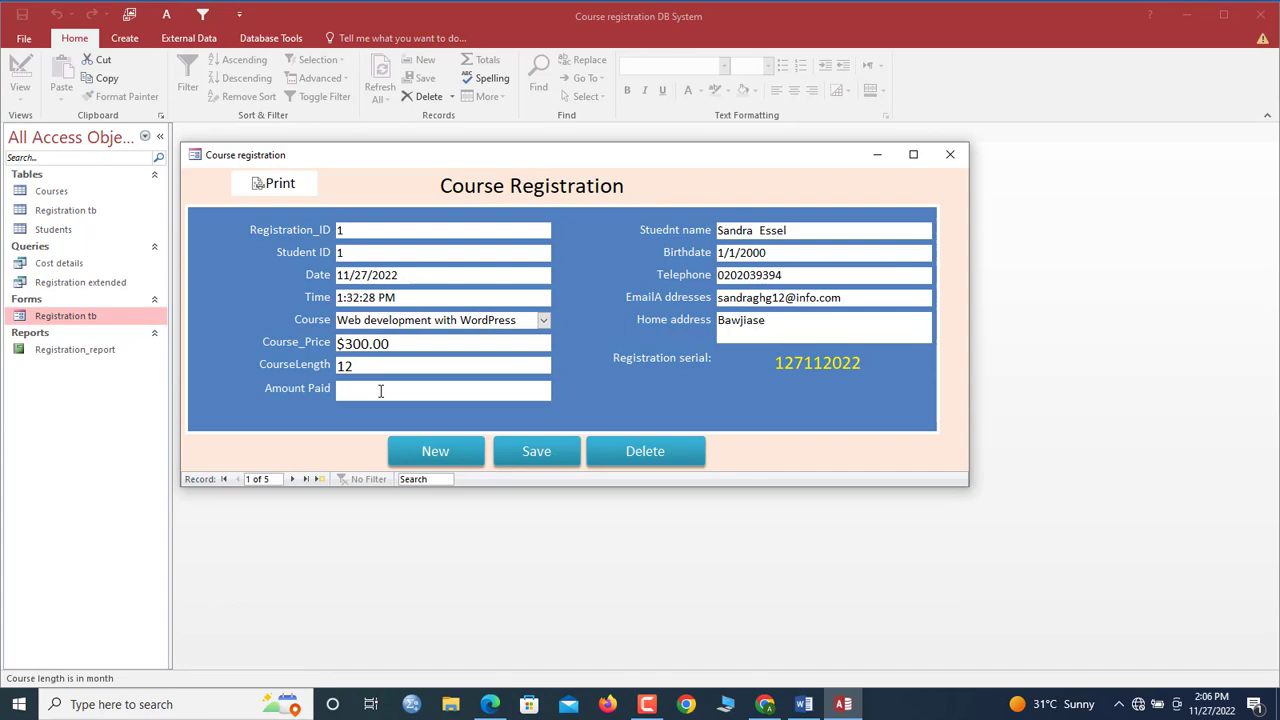
pyautogui.click(280, 184)
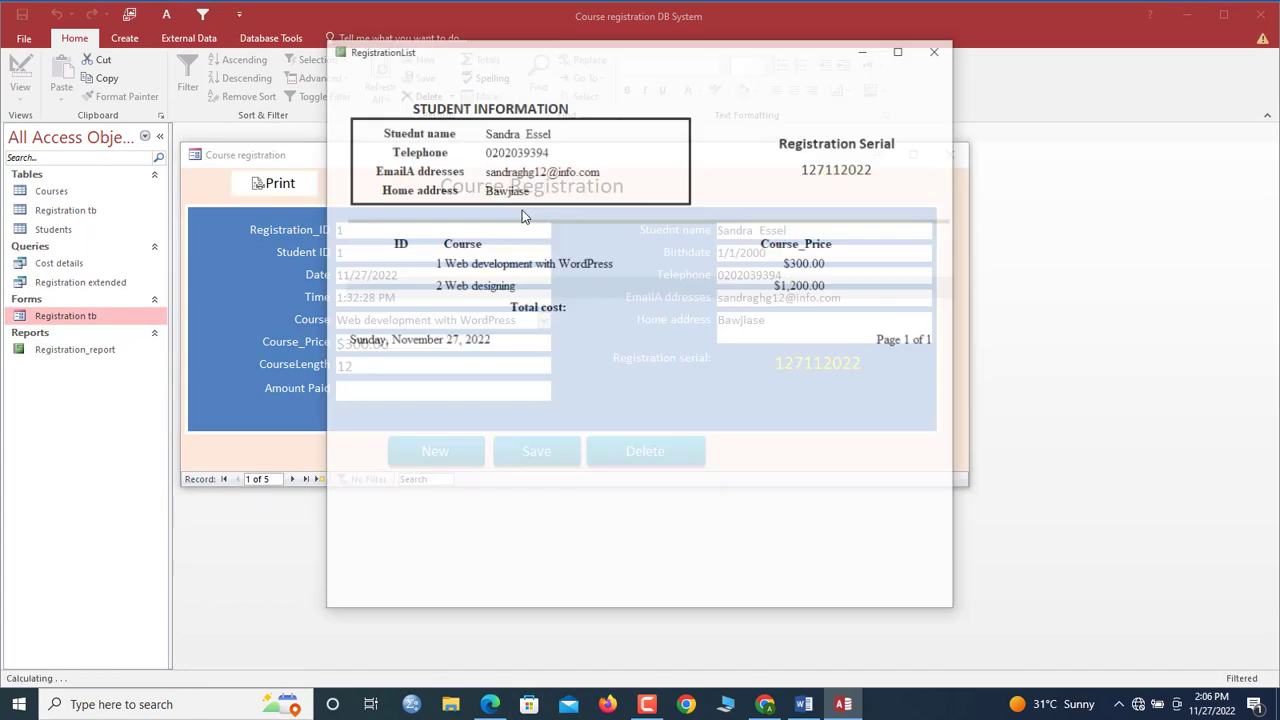
pyautogui.click(938, 48)
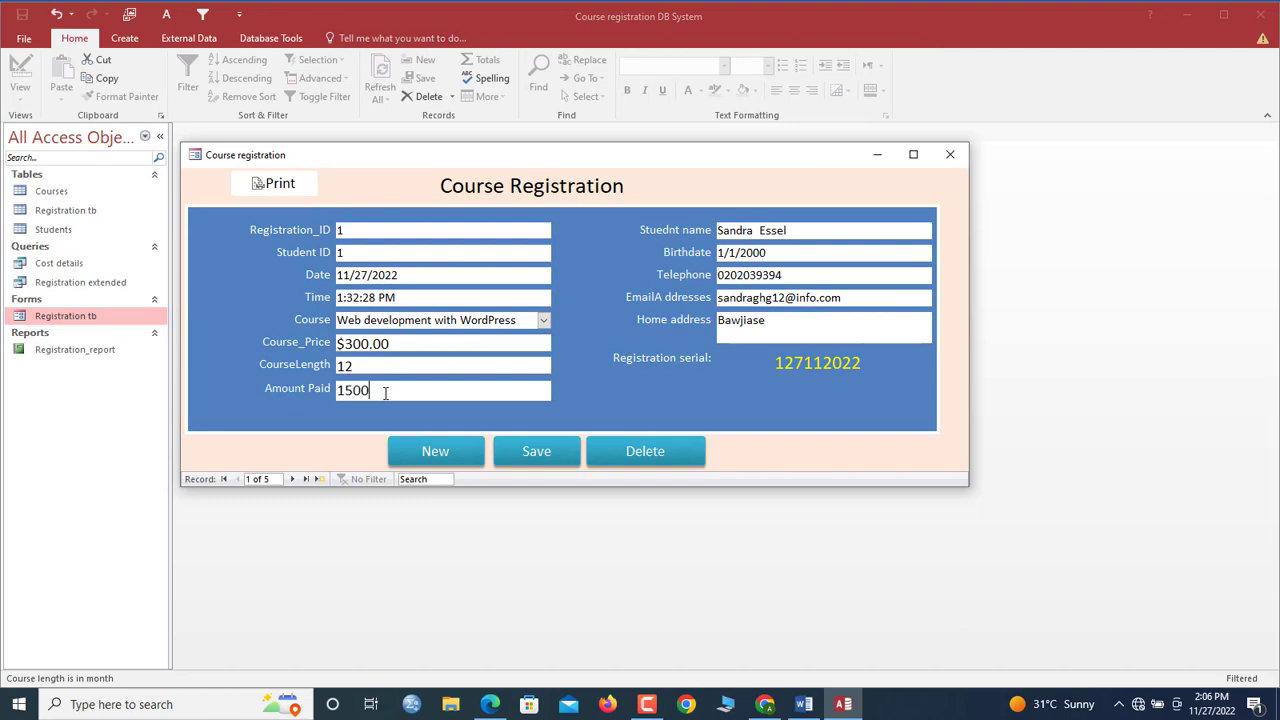
pyautogui.click(537, 455)
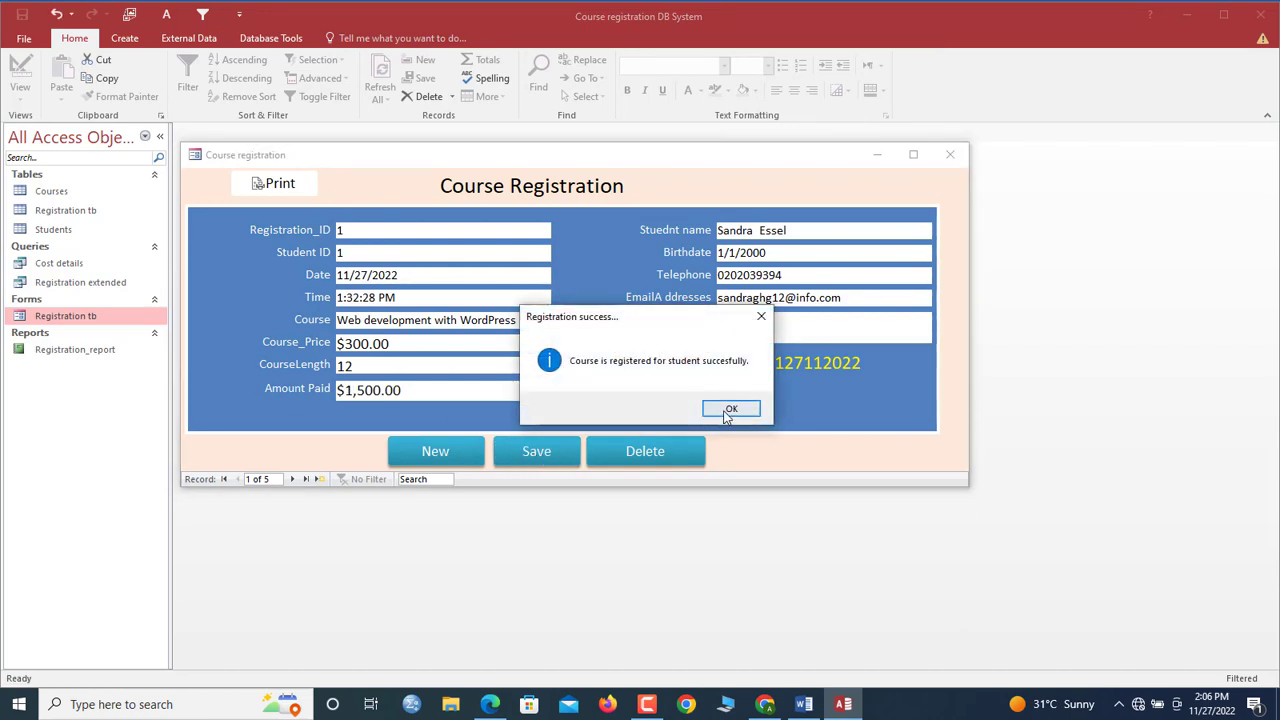
pyautogui.click(731, 408)
# Step: Preview the third registration's report and save it with 250 paid
pyautogui.click(291, 479)
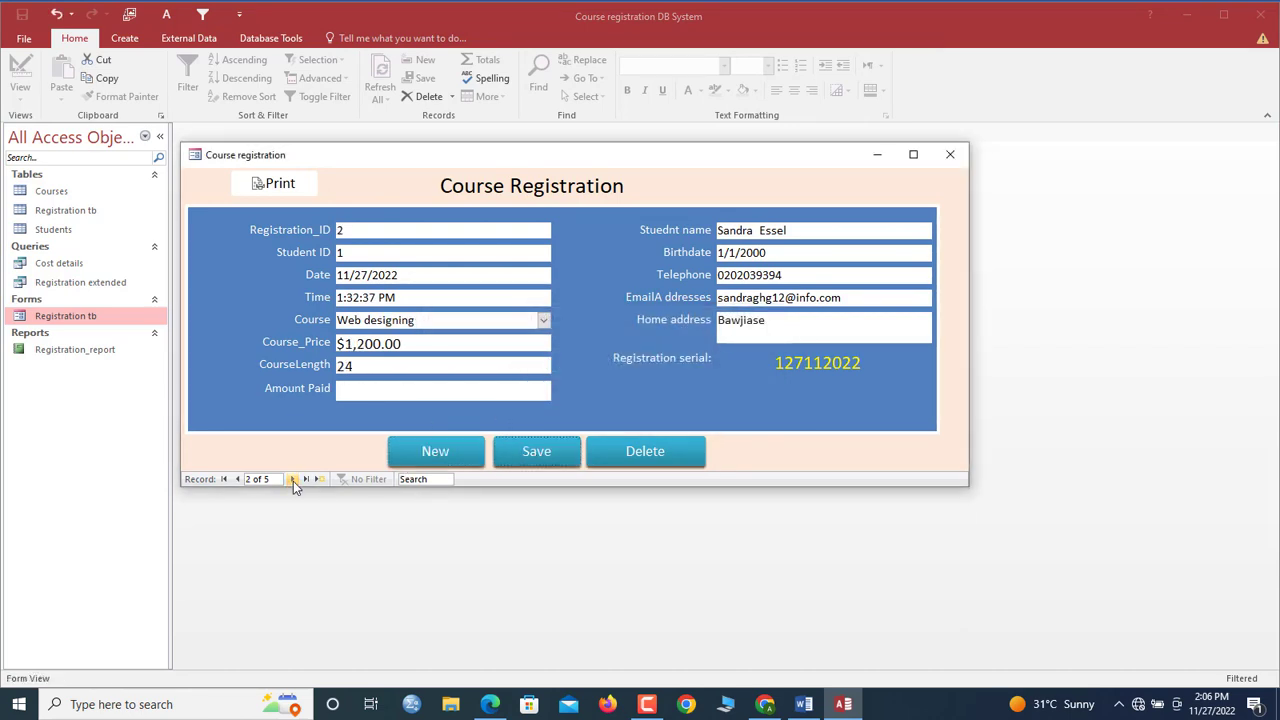
pyautogui.click(291, 479)
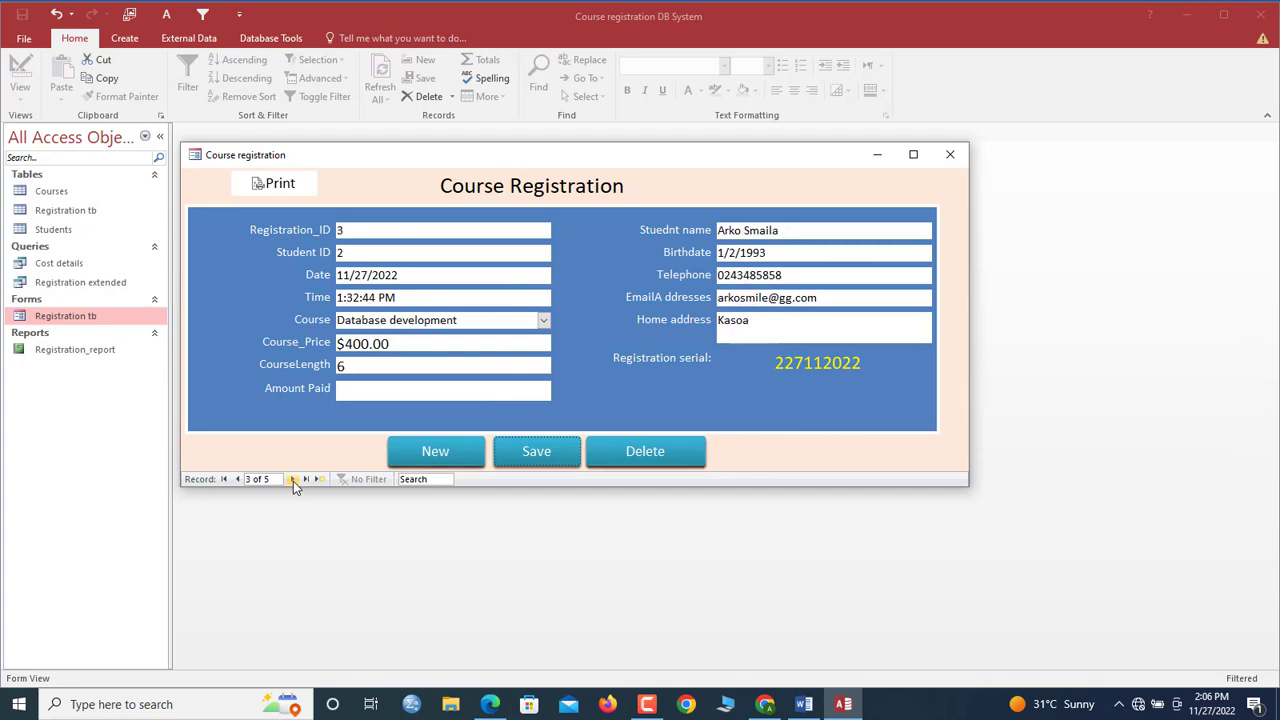
pyautogui.click(274, 186)
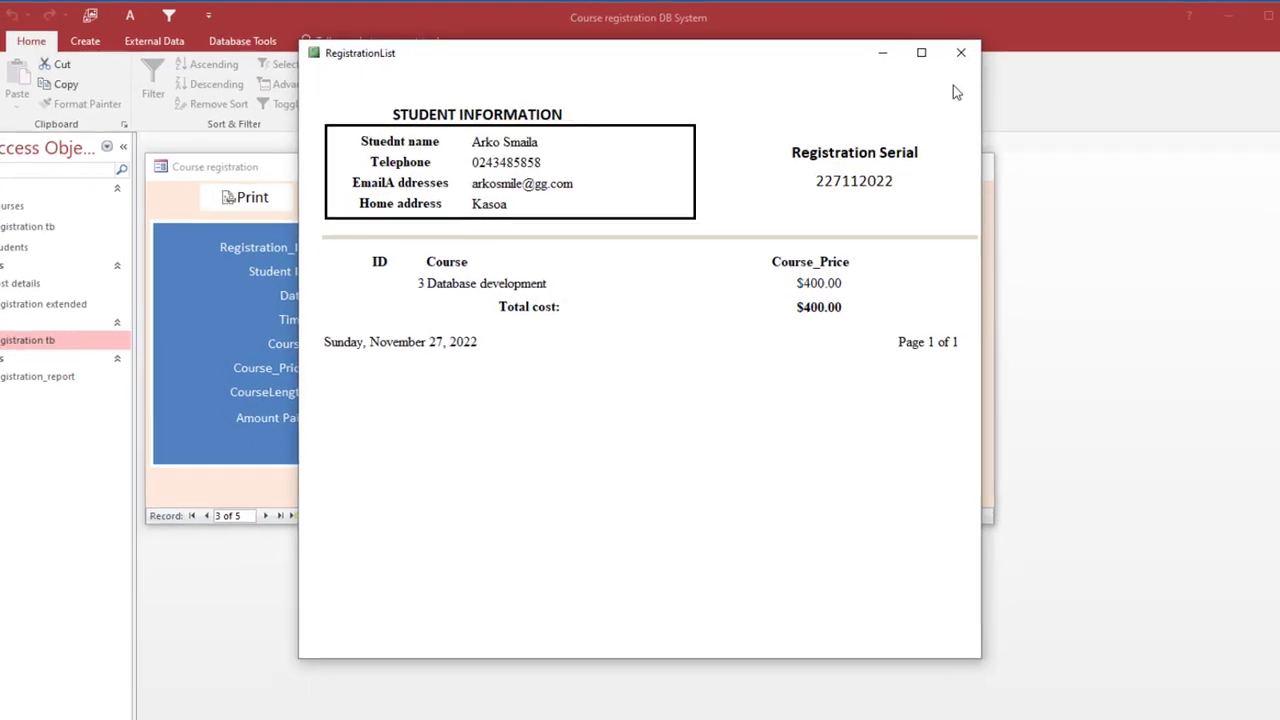
pyautogui.click(938, 48)
pyautogui.click(270, 490)
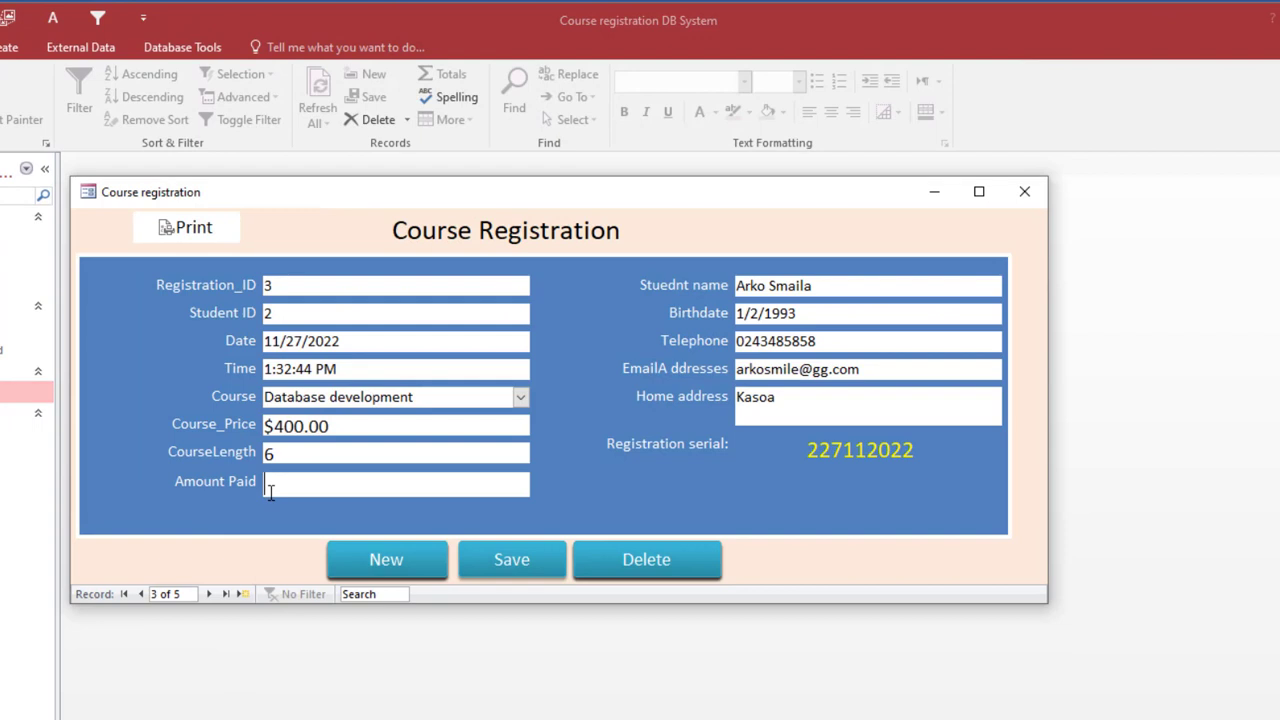
pyautogui.click(490, 556)
pyautogui.click(748, 506)
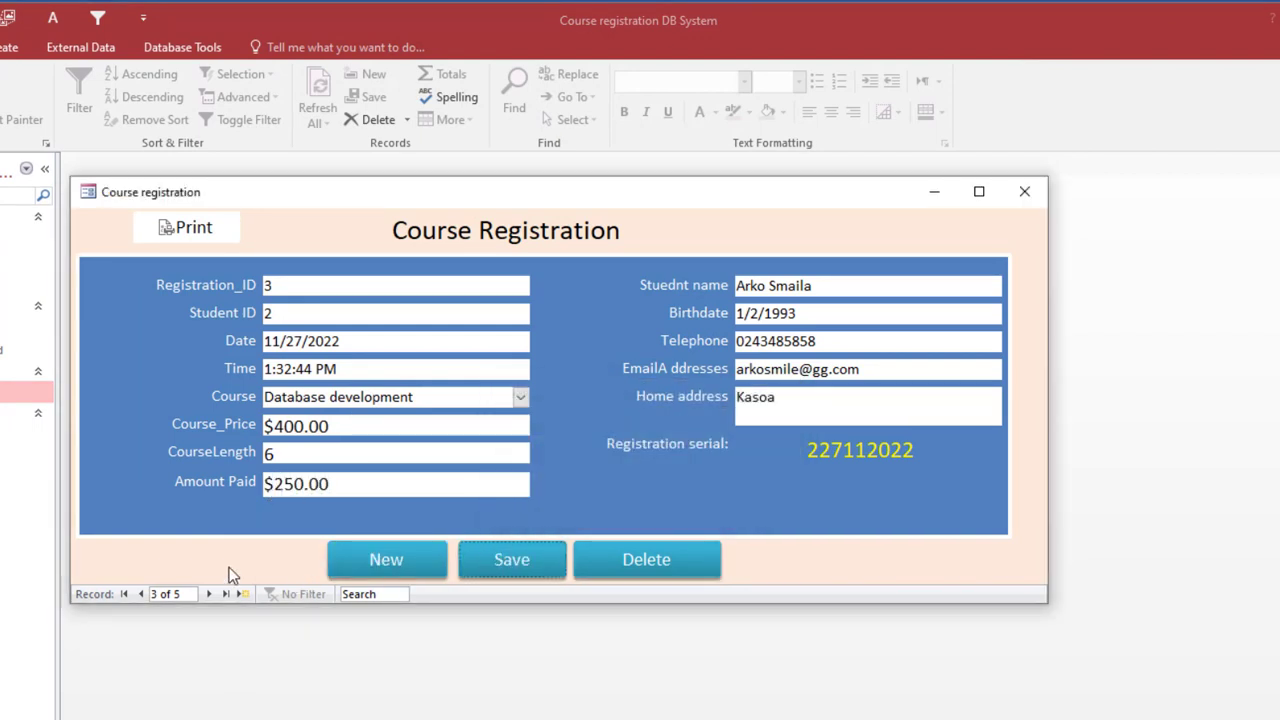
# Step: Save the fourth registration with $900.00 paid and close the Course registration form
pyautogui.click(211, 595)
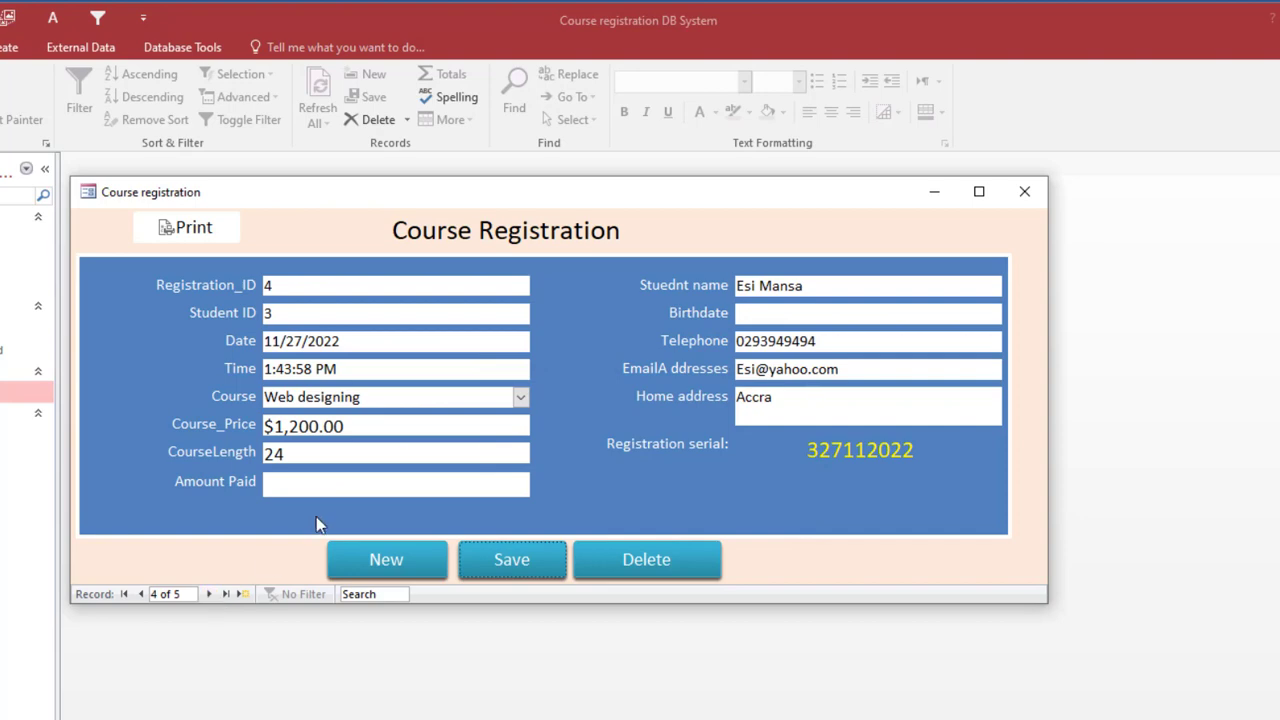
pyautogui.click(229, 234)
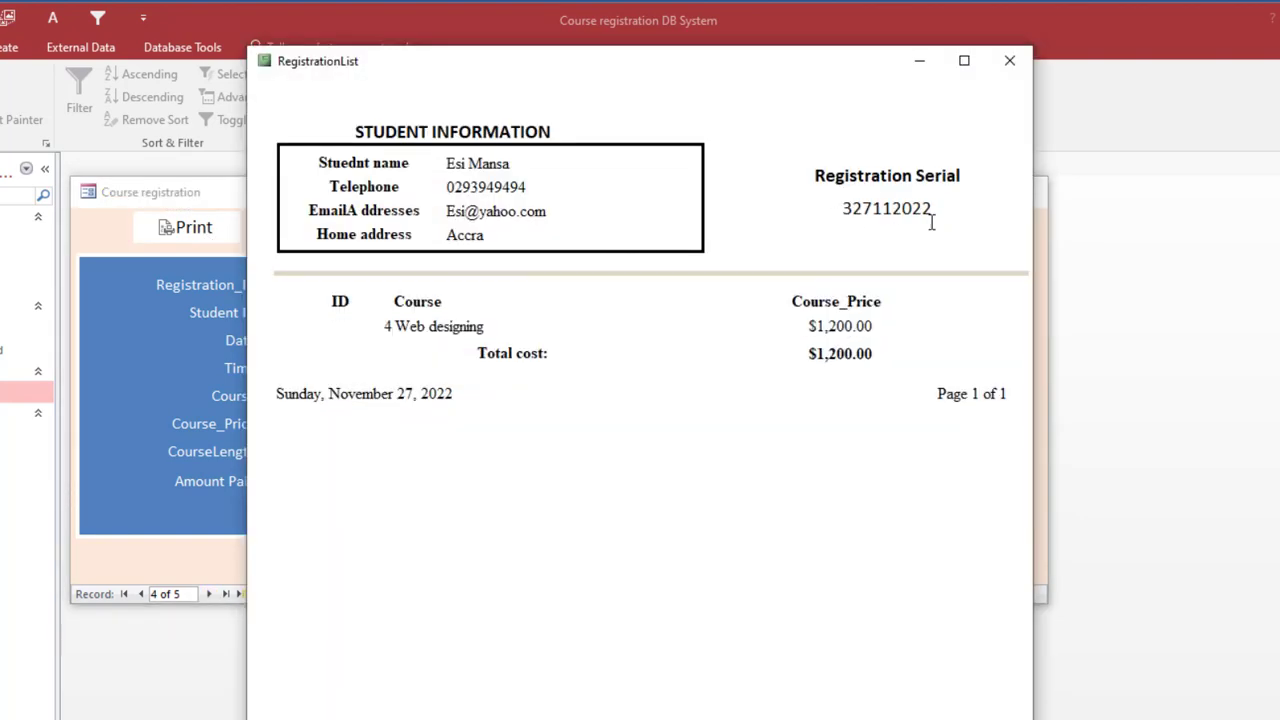
pyautogui.click(1009, 60)
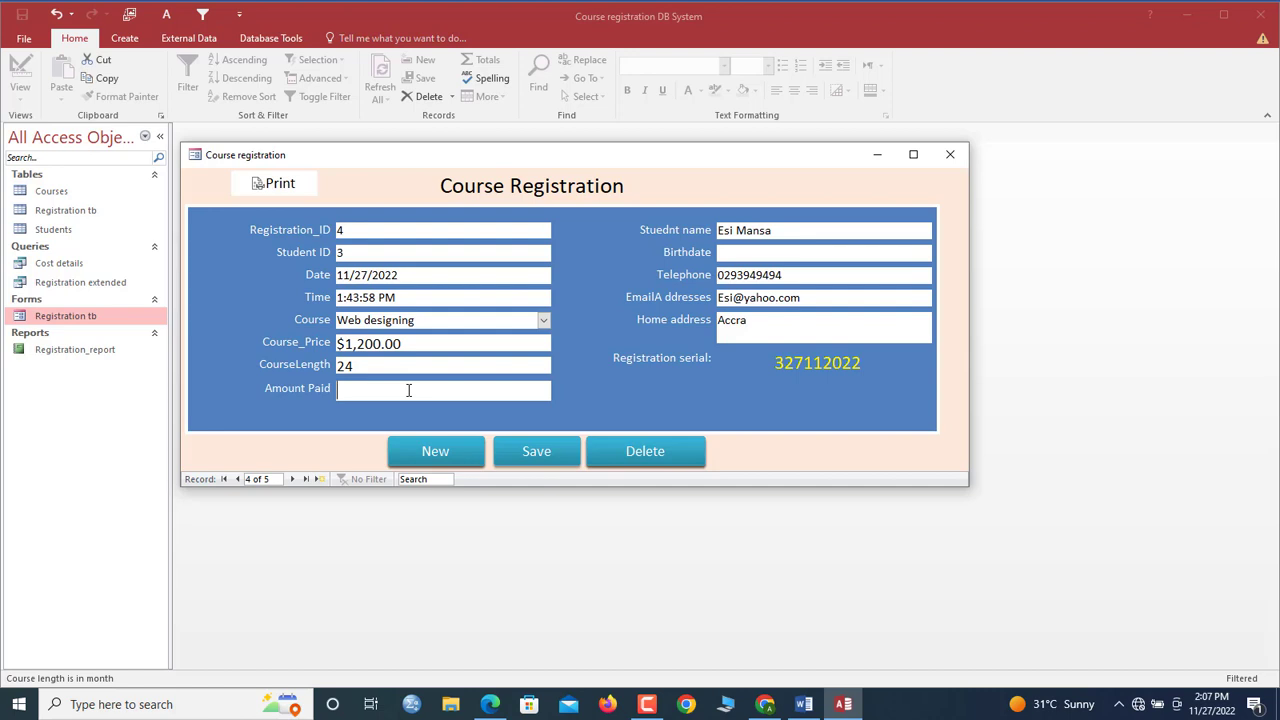
pyautogui.click(536, 451)
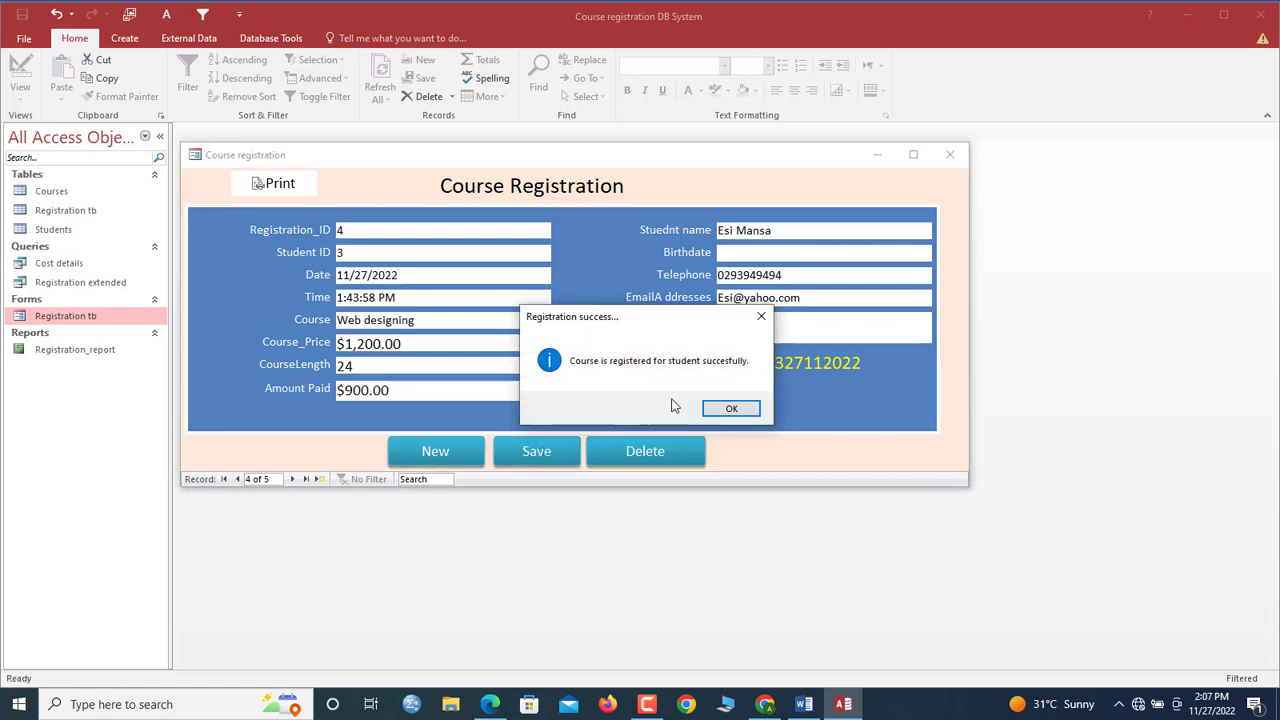
pyautogui.click(731, 409)
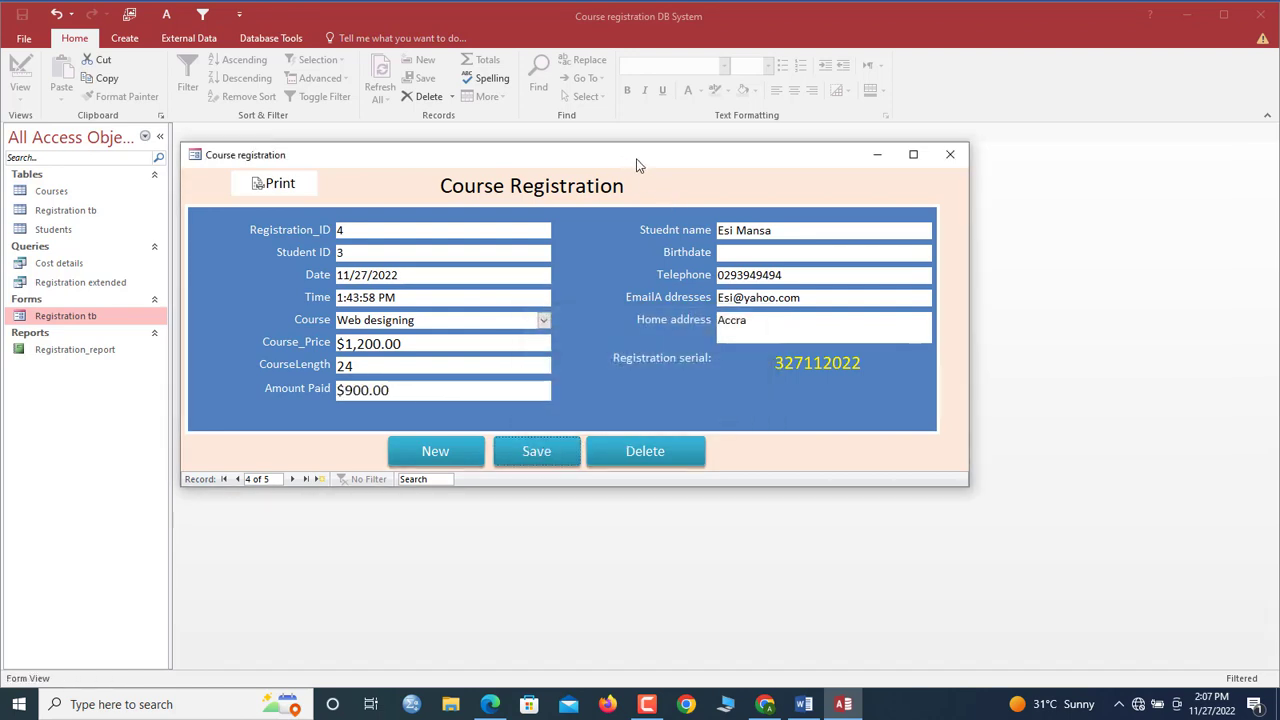
pyautogui.moveTo(636, 159); pyautogui.dragTo(681, 147)
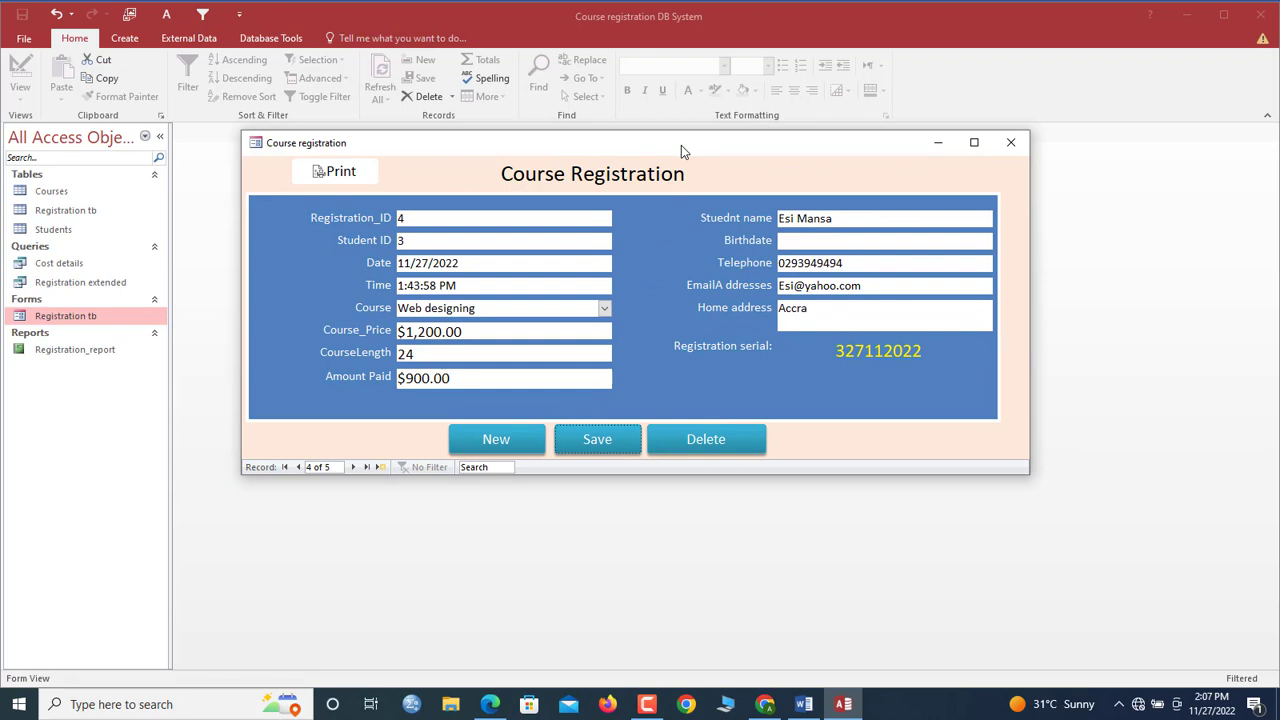
pyautogui.click(1007, 145)
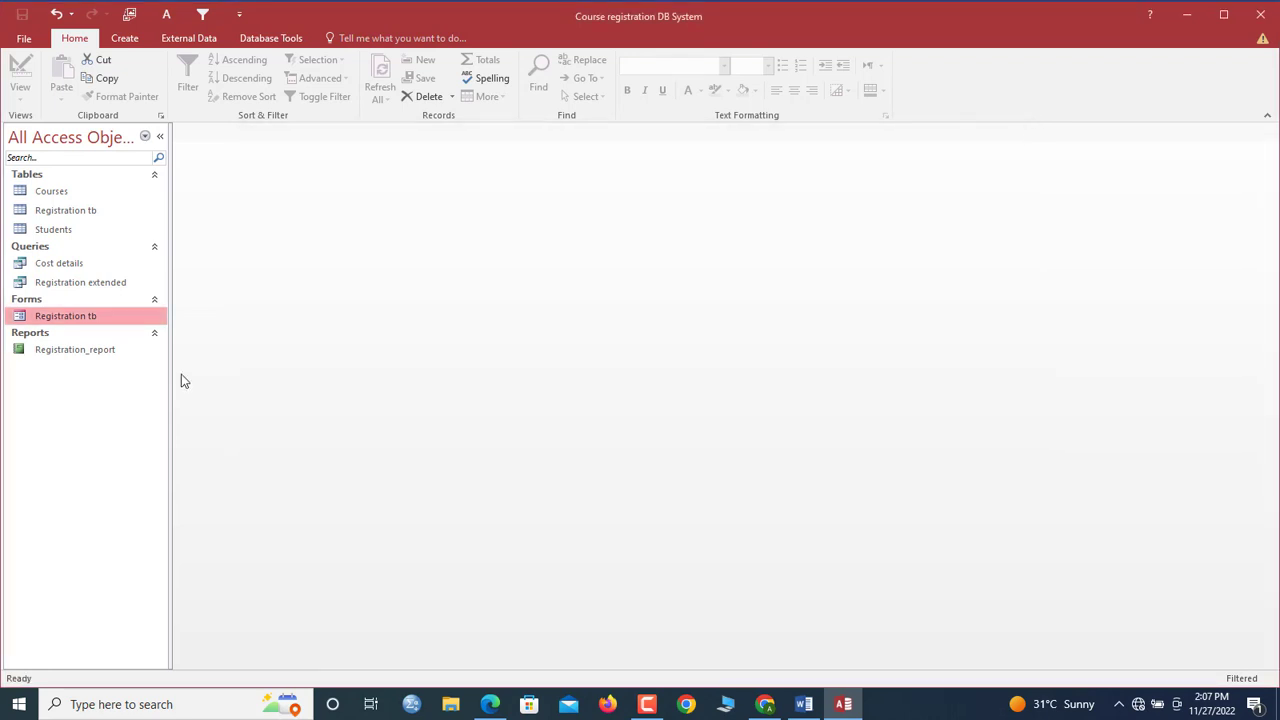
# Step: Open Cost details in Design View and add Amt_paid with Total set to Sum
pyautogui.click(60, 264)
pyautogui.rightClick(62, 266)
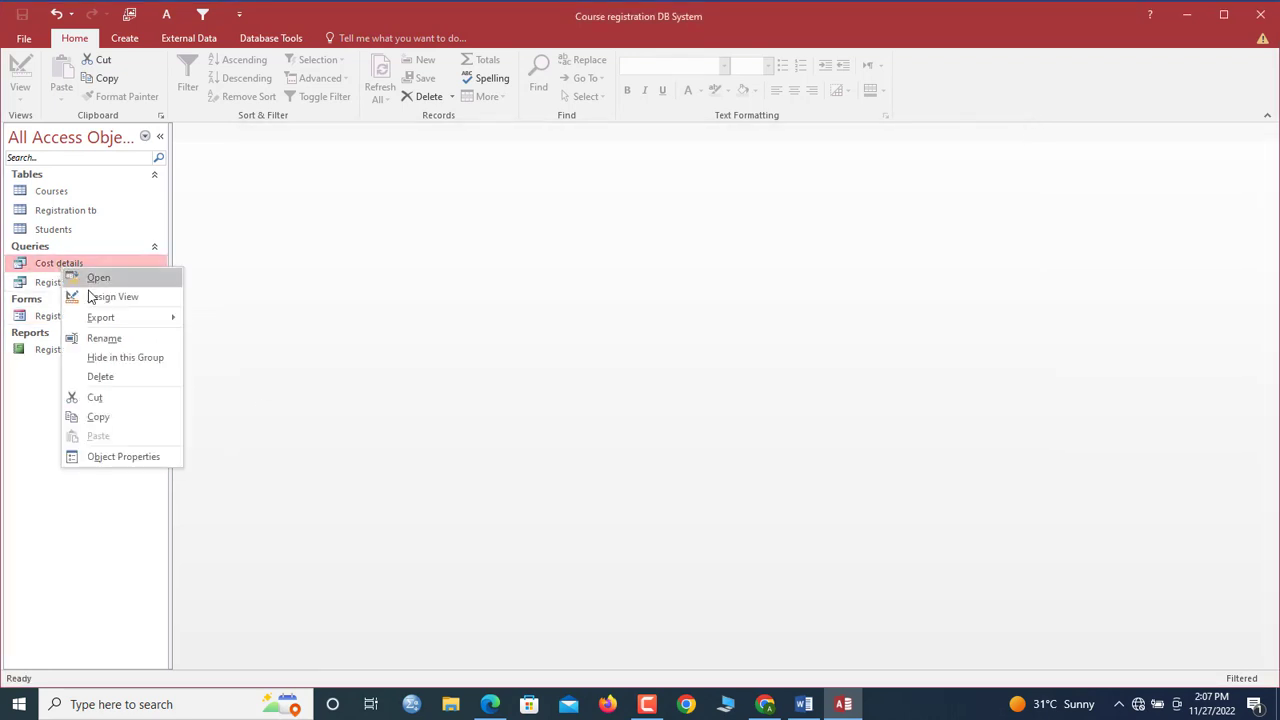
pyautogui.click(100, 302)
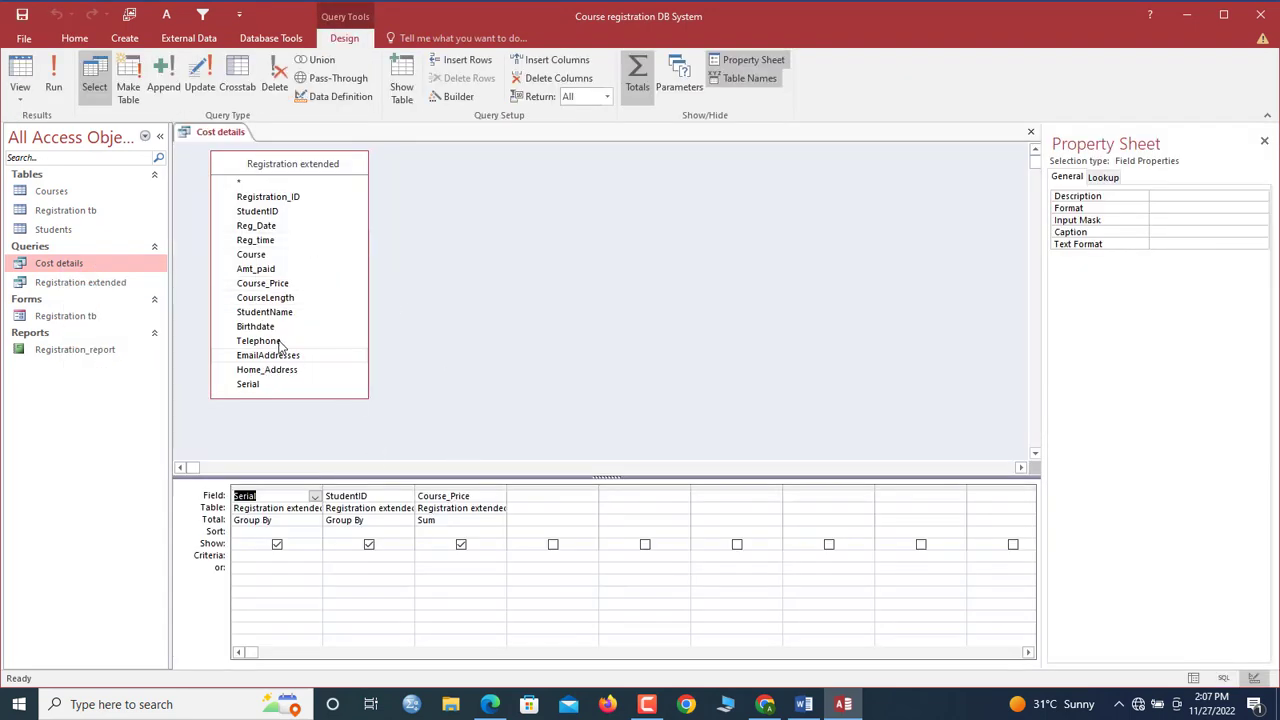
pyautogui.moveTo(256, 269); pyautogui.dragTo(555, 498)
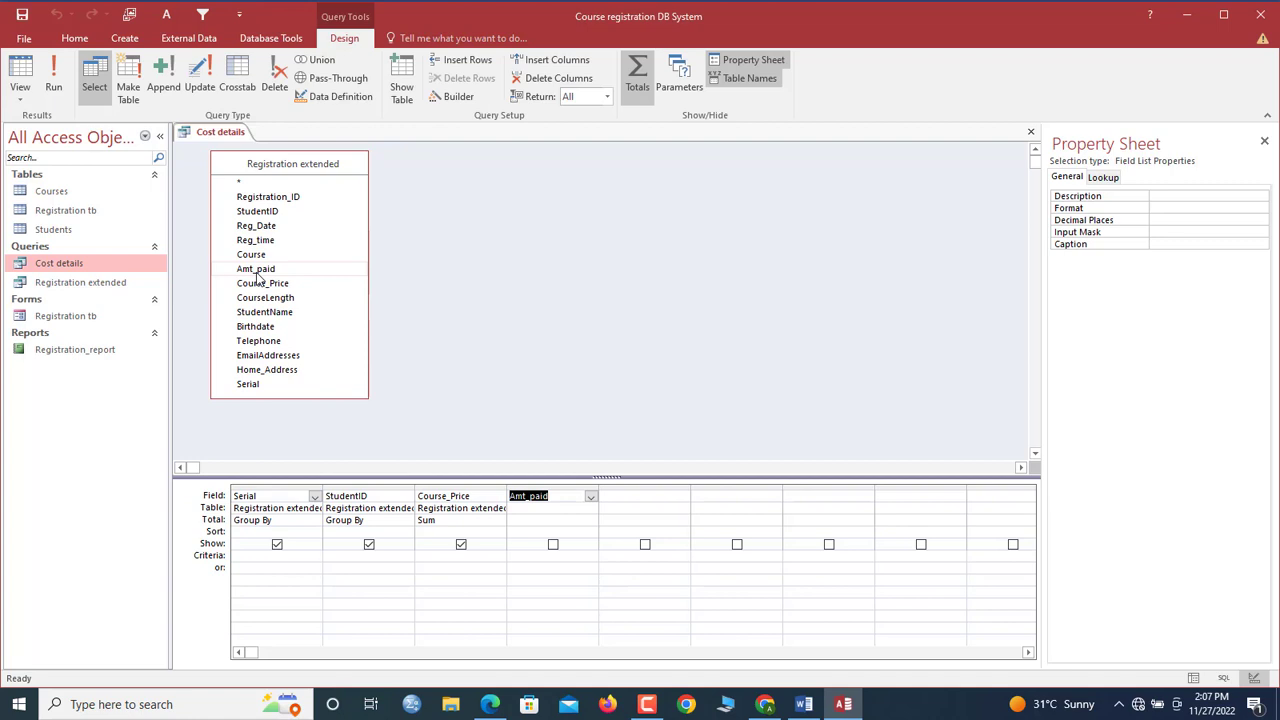
pyautogui.click(563, 524)
pyautogui.write('sum')
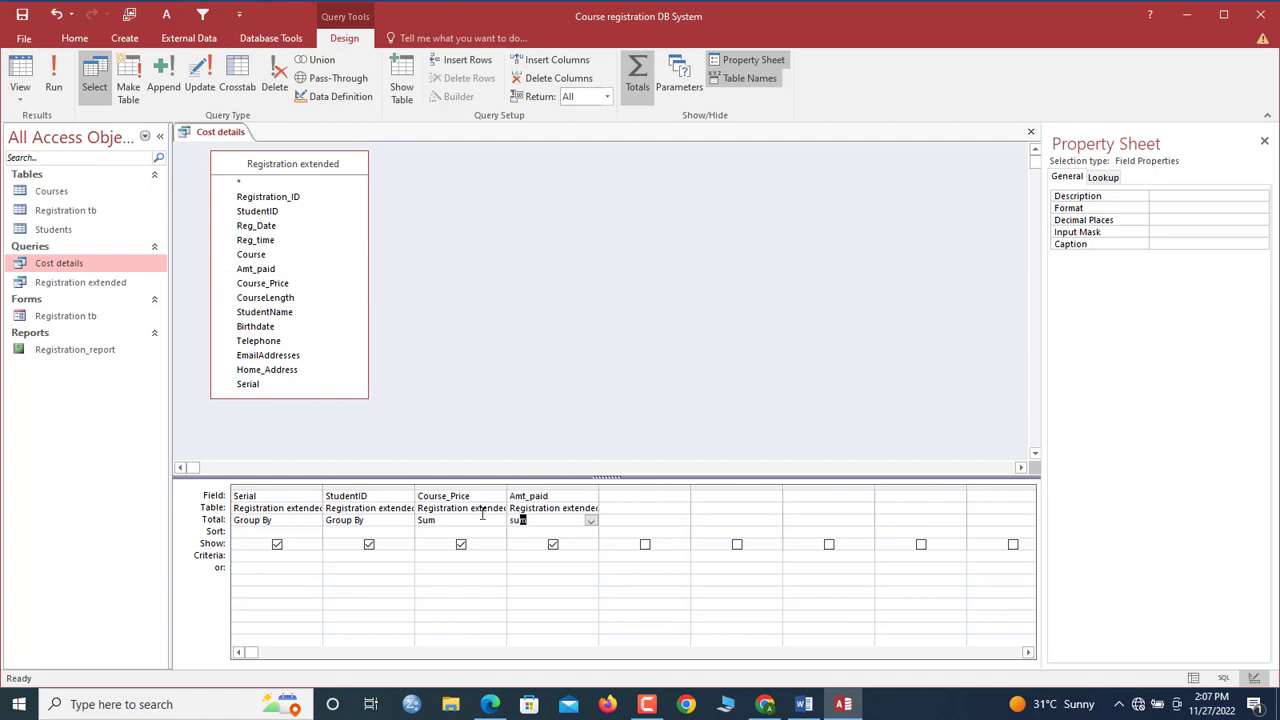
# Step: In the Expression Builder, start the Balance field as Sum([Courses].[Course_Price])
pyautogui.click(652, 494)
pyautogui.rightClick(652, 494)
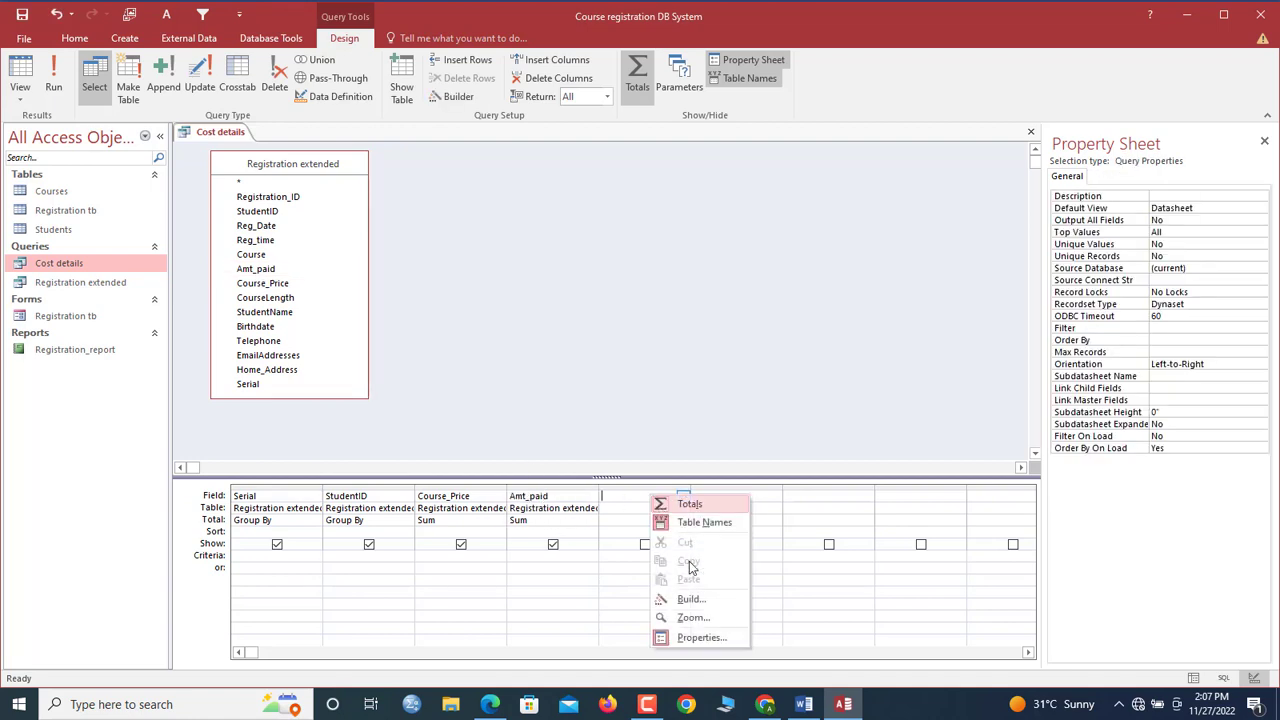
pyautogui.click(690, 599)
pyautogui.write('Balance:')
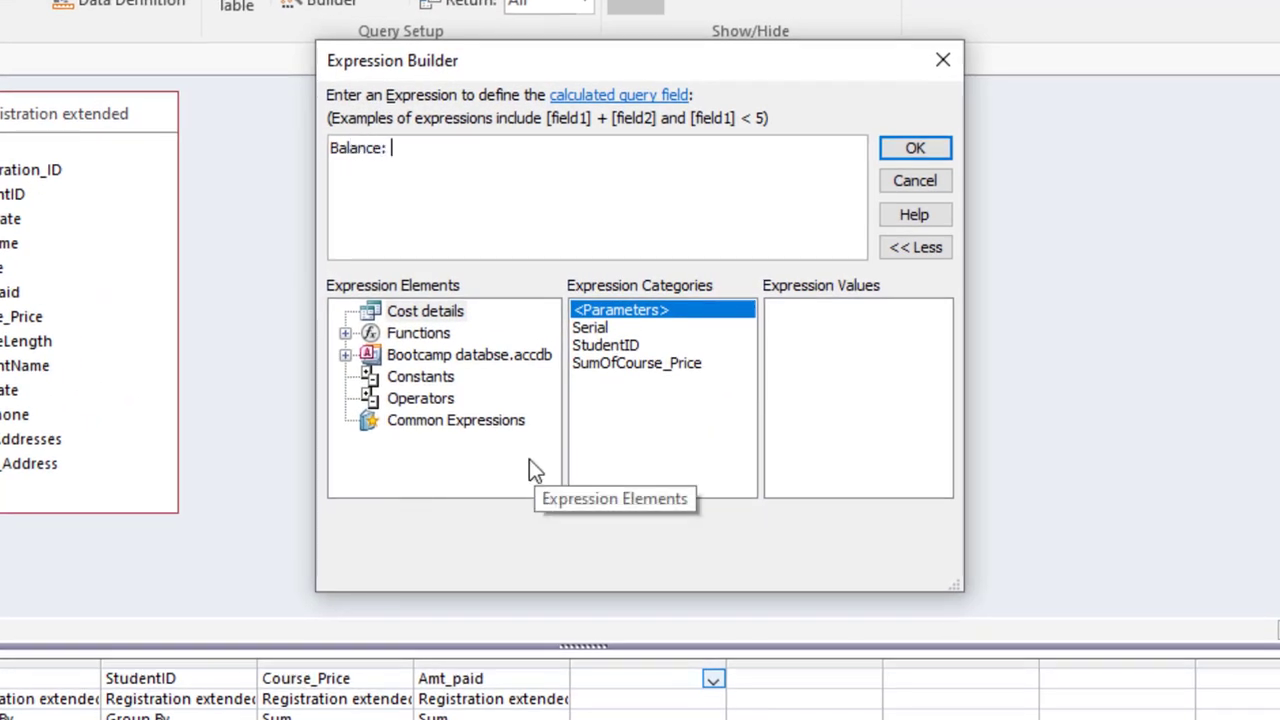
pyautogui.moveTo(488, 58); pyautogui.dragTo(741, 140)
pyautogui.write('nce: sum')
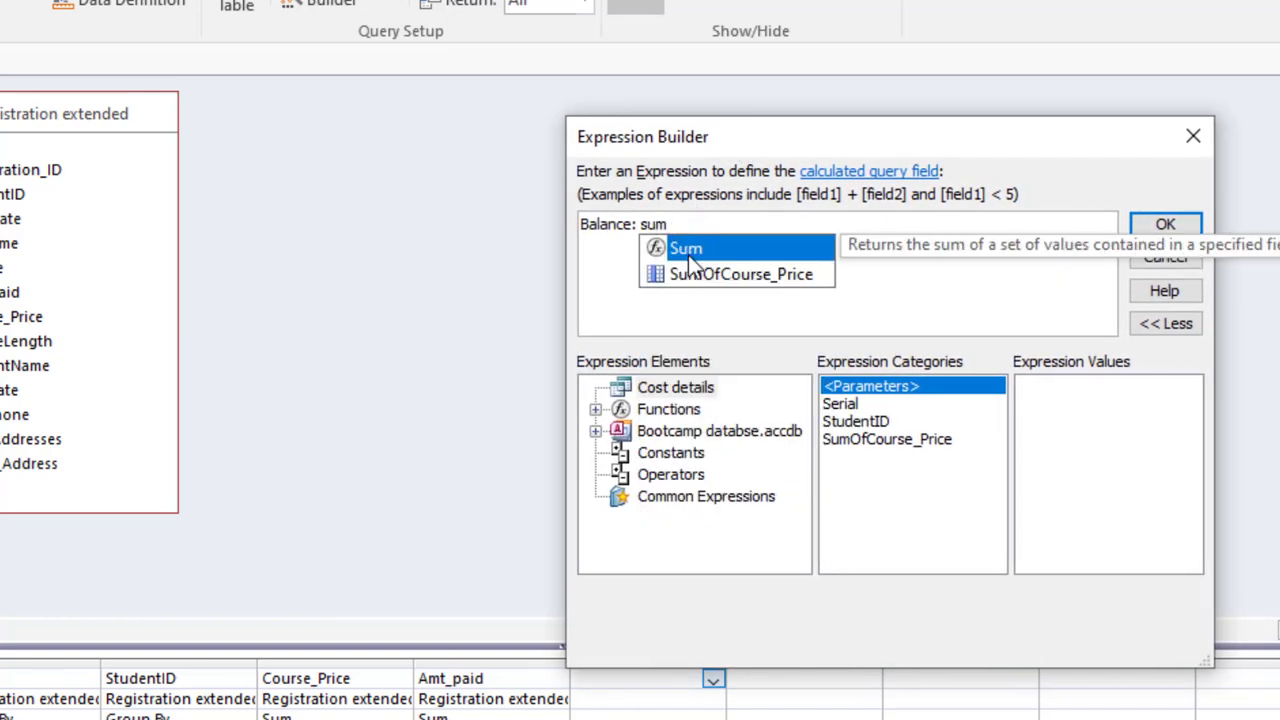
pyautogui.doubleClick(688, 249)
pyautogui.write('cou')
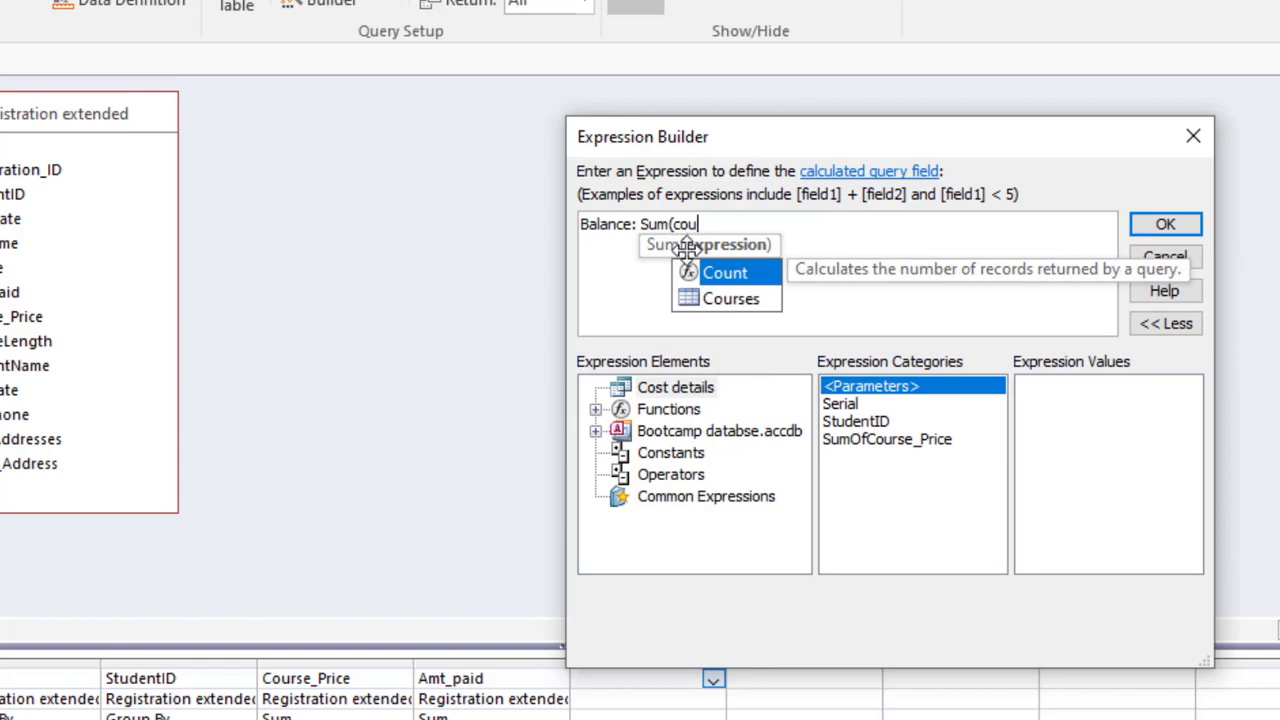
pyautogui.click(748, 297)
pyautogui.doubleClick(748, 297)
pyautogui.write('.')
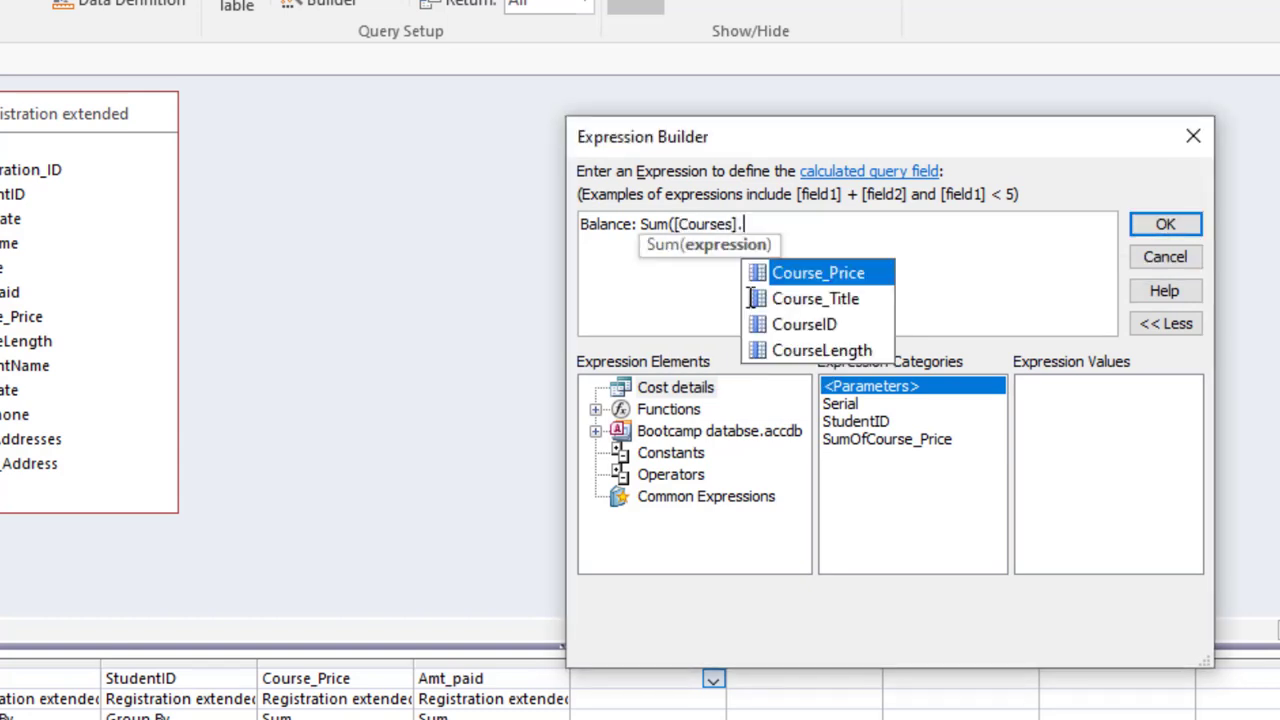
pyautogui.doubleClick(815, 274)
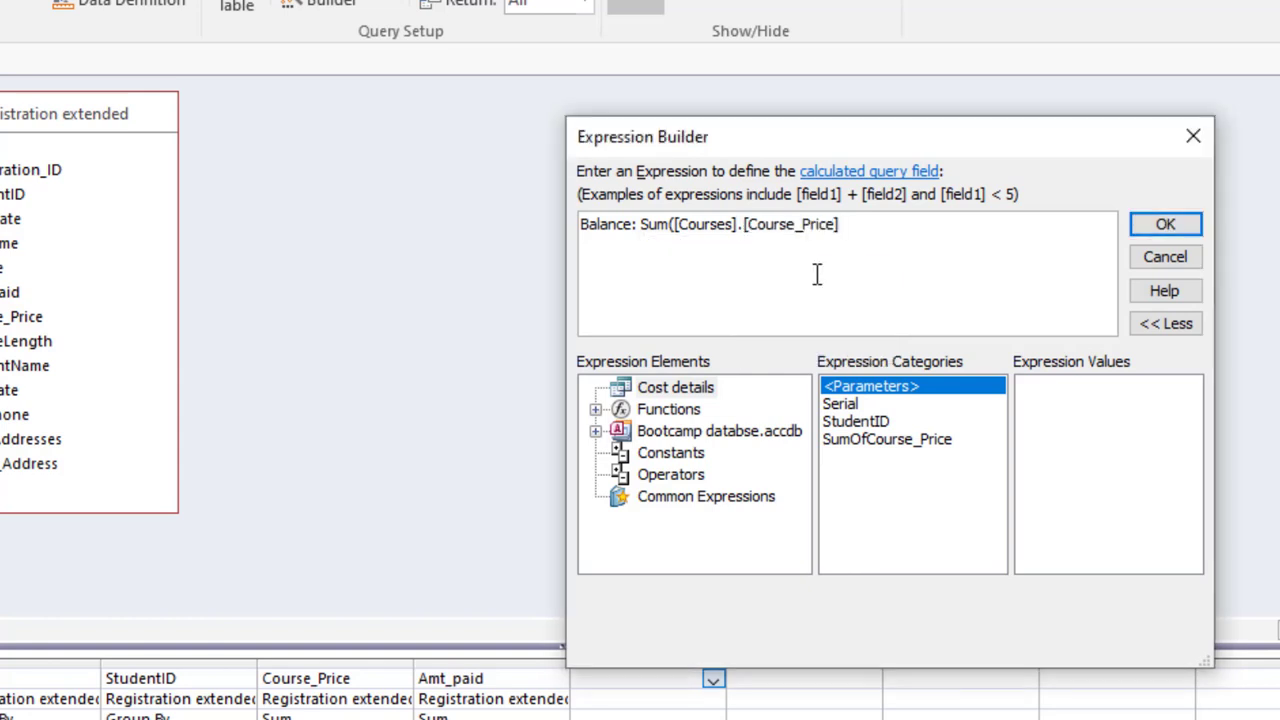
# Step: Complete Balance by subtracting Sum([Registration tb].[Amt_paid]) and confirm the expression
pyautogui.write(')-sum')
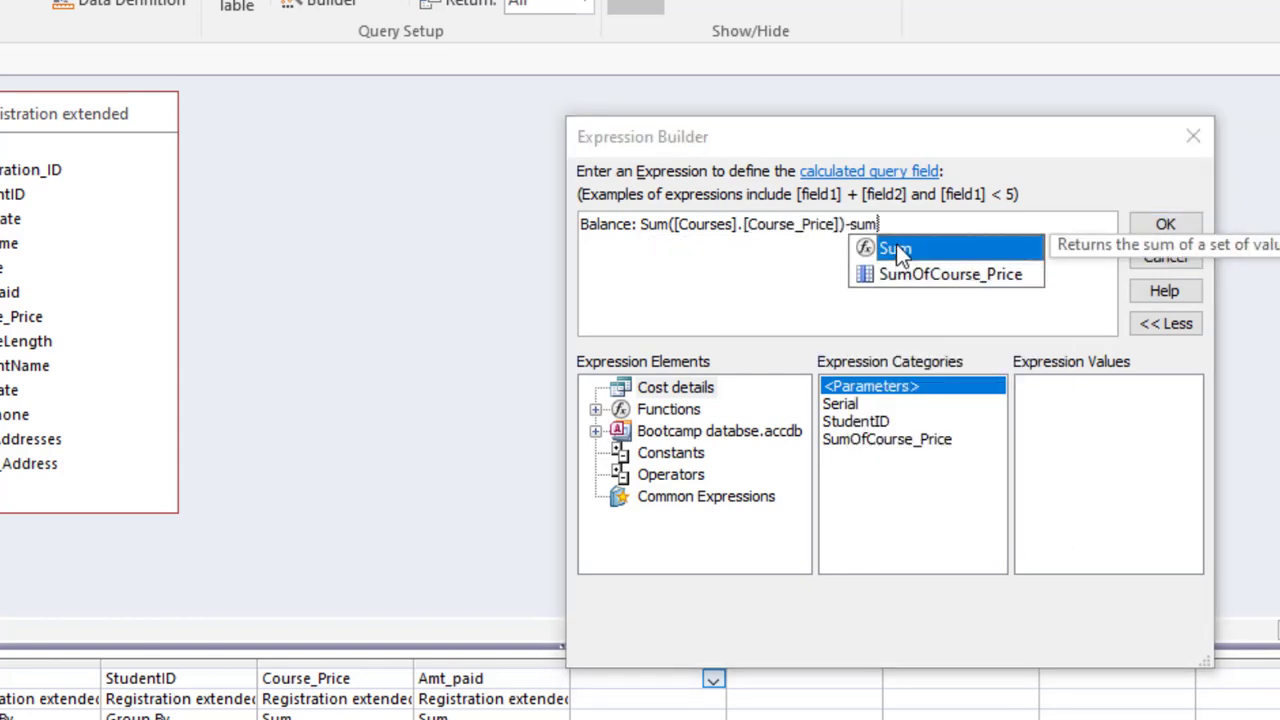
pyautogui.doubleClick(896, 248)
pyautogui.write('(am')
pyautogui.press('BackSpace')
pyautogui.press('BackSpace')
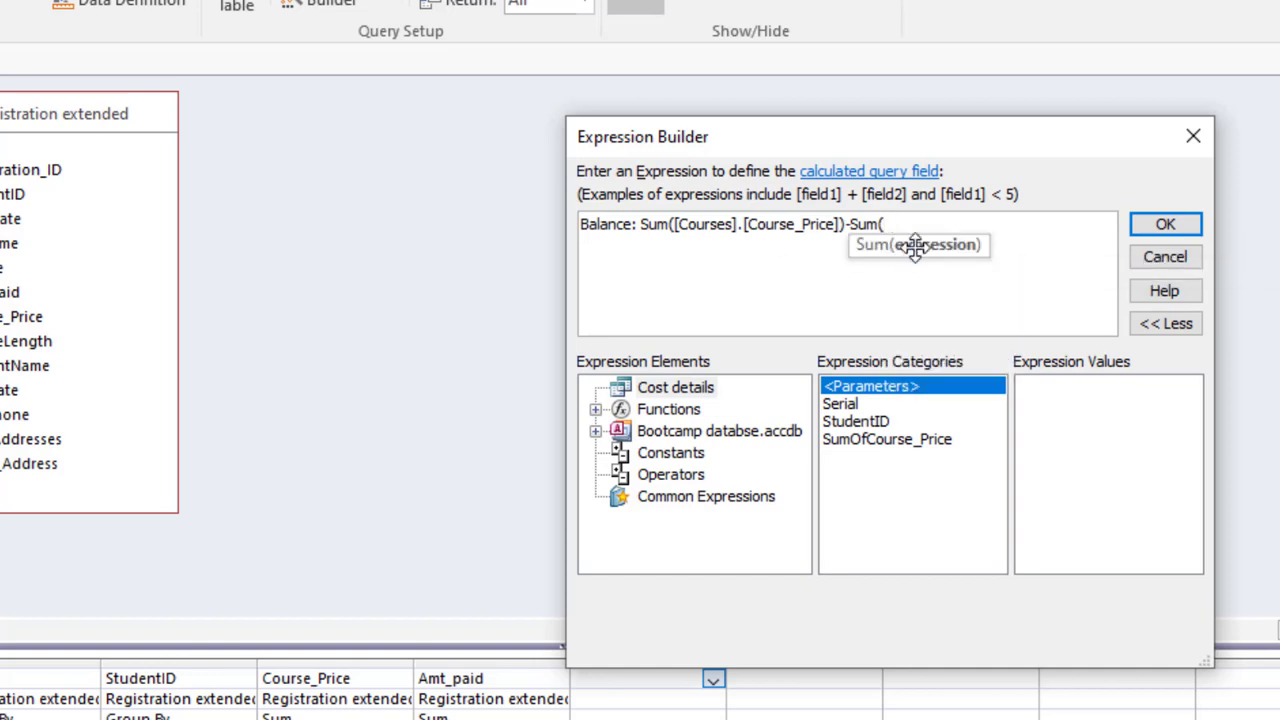
pyautogui.write('[reg')
pyautogui.doubleClick(967, 300)
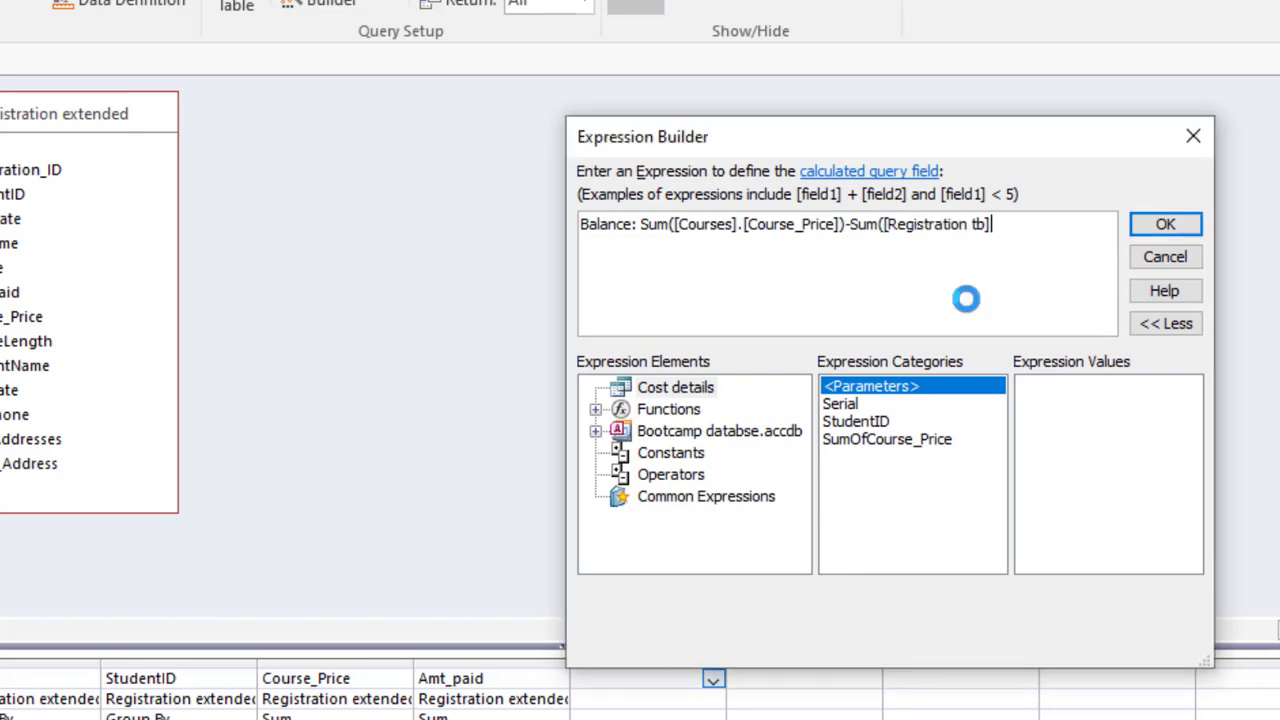
pyautogui.write('.am')
pyautogui.doubleClick(1042, 274)
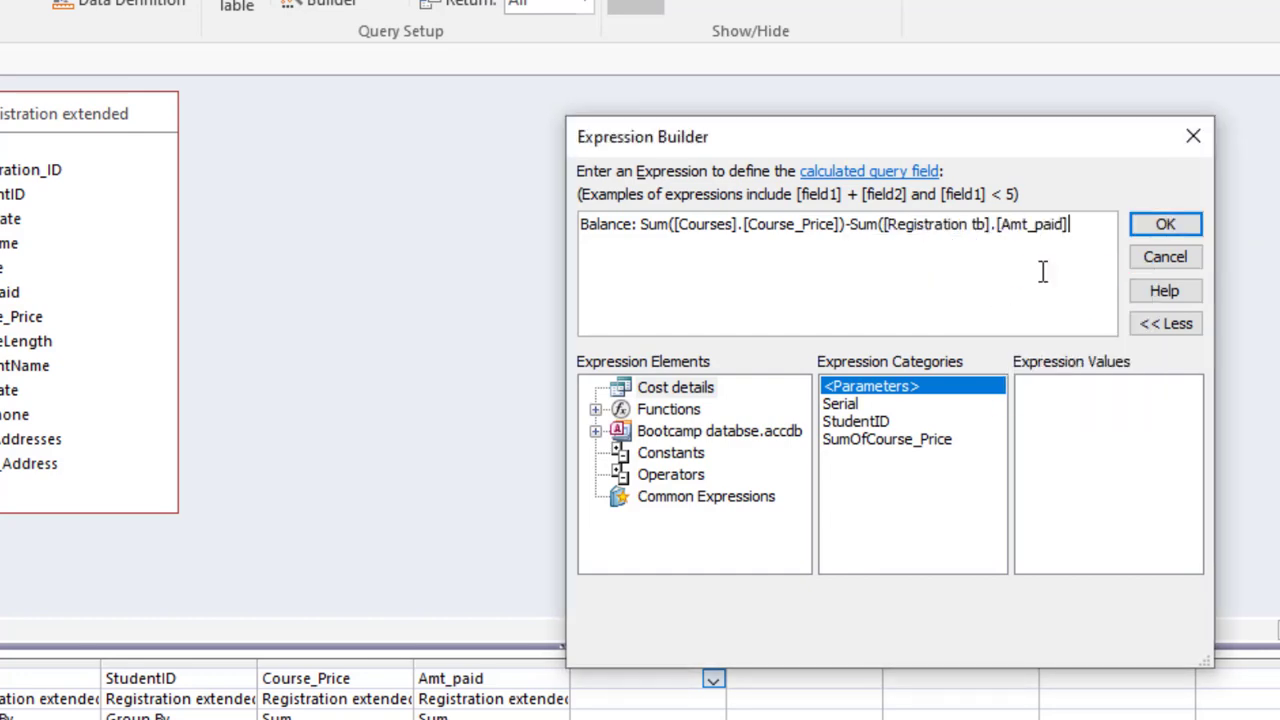
pyautogui.write(')')
pyautogui.click(1150, 223)
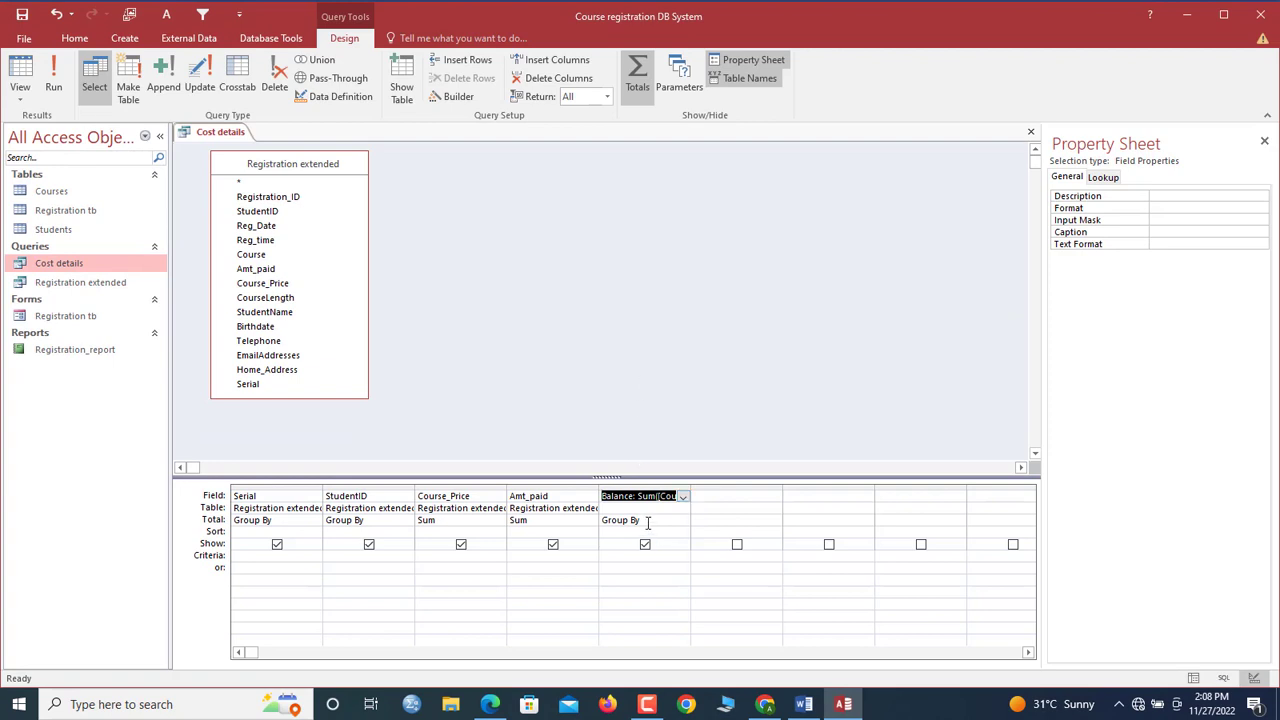
# Step: Set the Balance column's Total to Expression and run the query
pyautogui.click(647, 522)
pyautogui.click(683, 520)
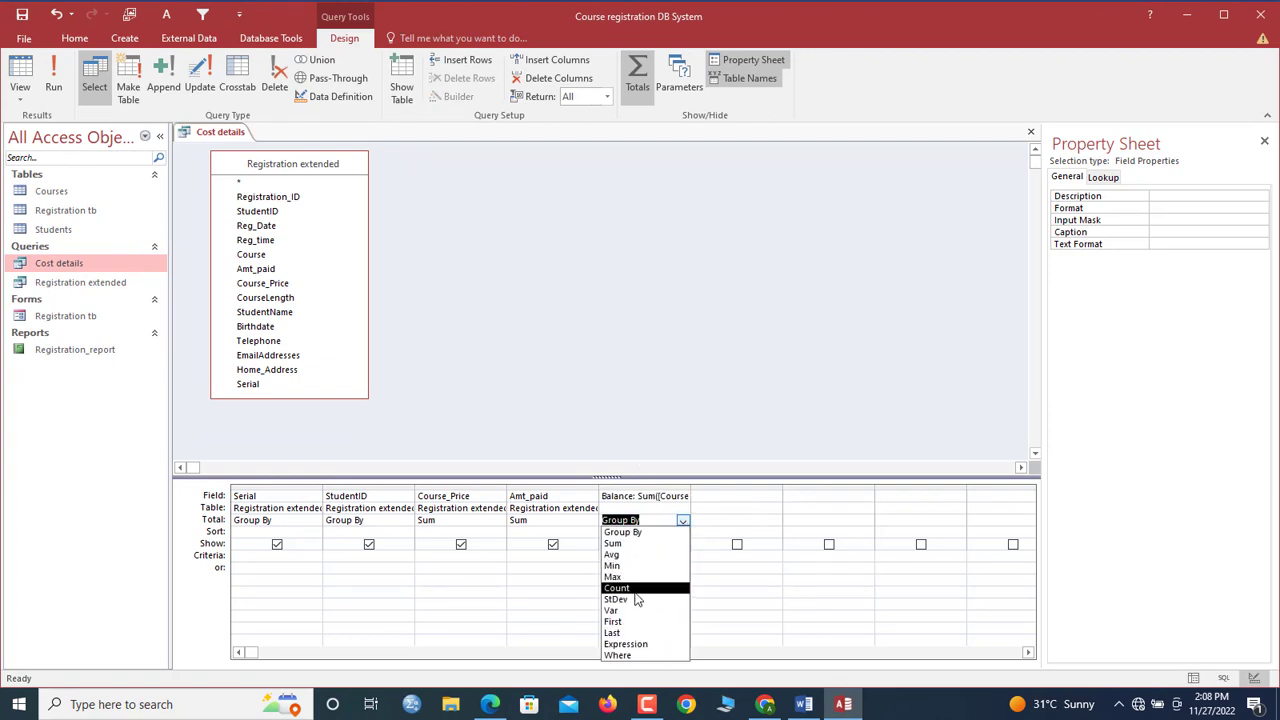
pyautogui.click(645, 644)
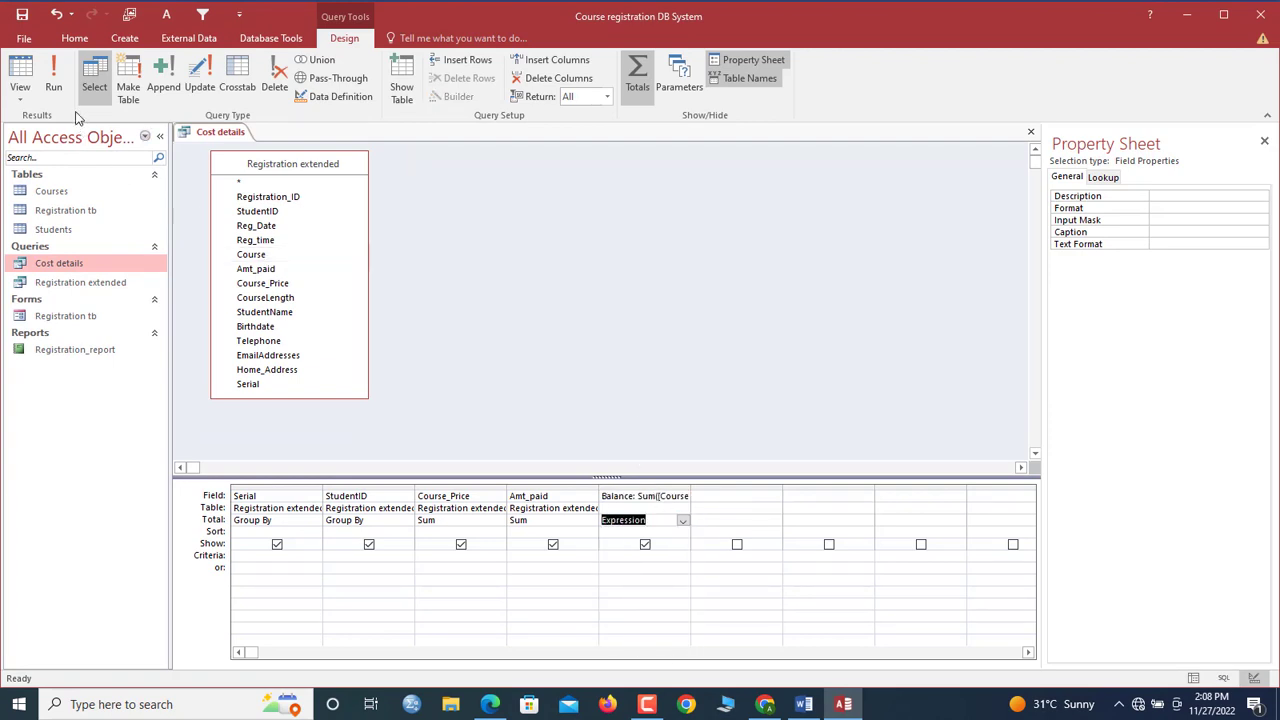
pyautogui.click(54, 87)
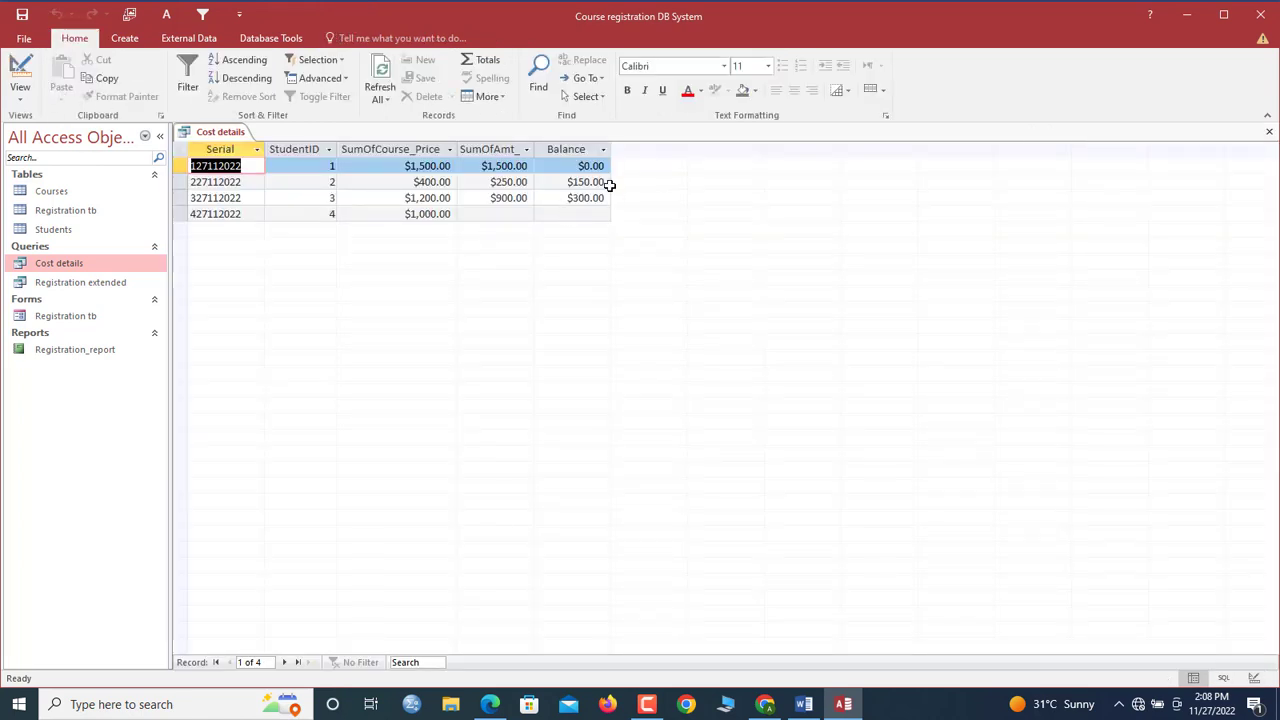
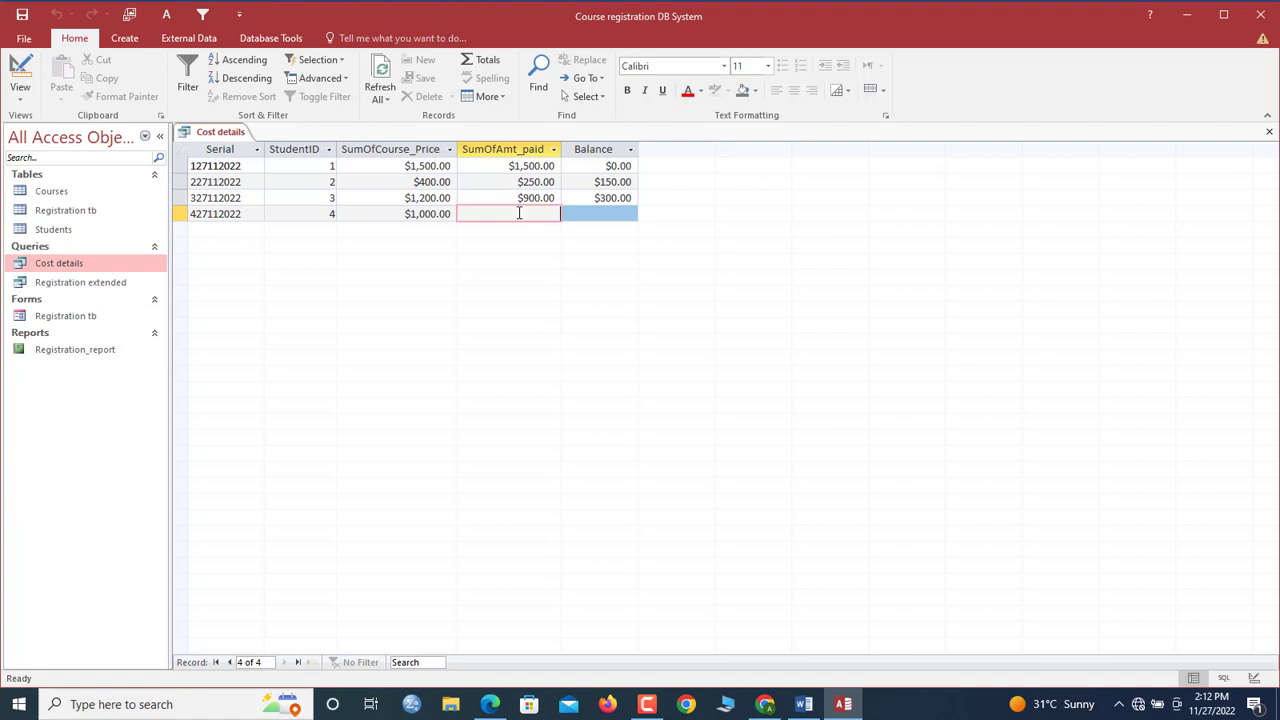
# Step: In the Registration tb form, enter an Amount Paid of 0 for record 5 and save it
pyautogui.doubleClick(55, 316)
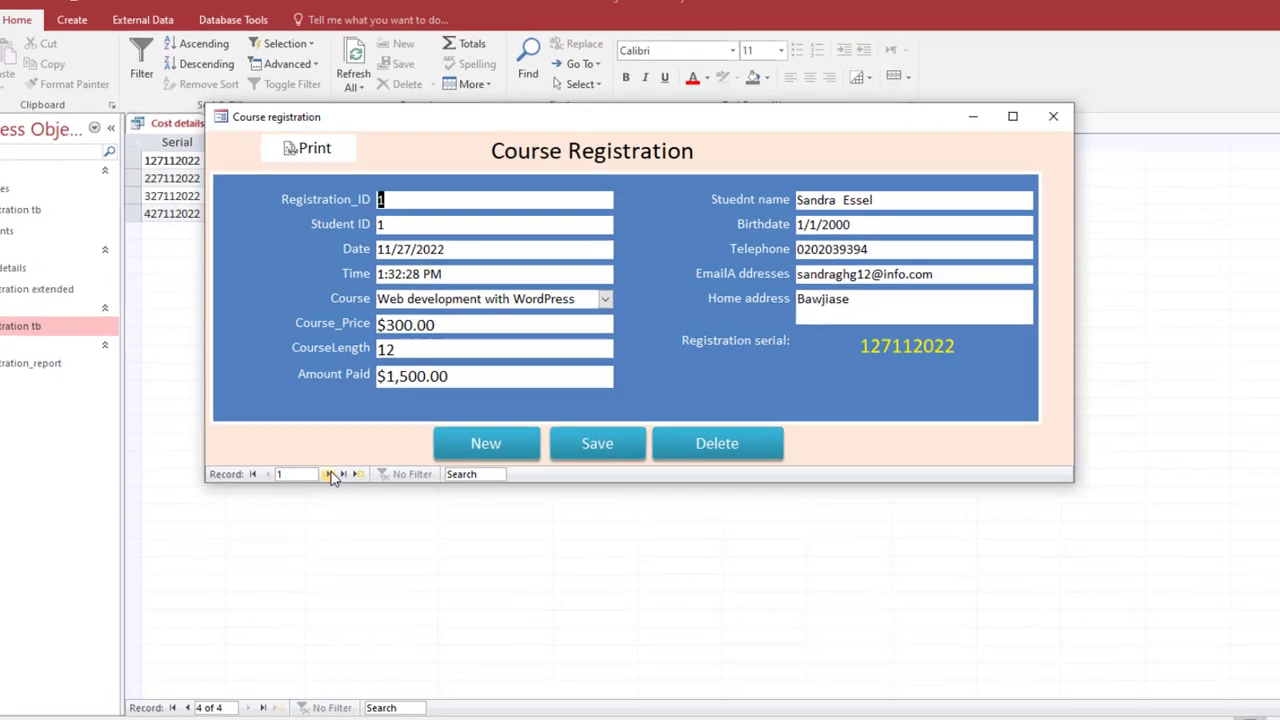
pyautogui.click(369, 453)
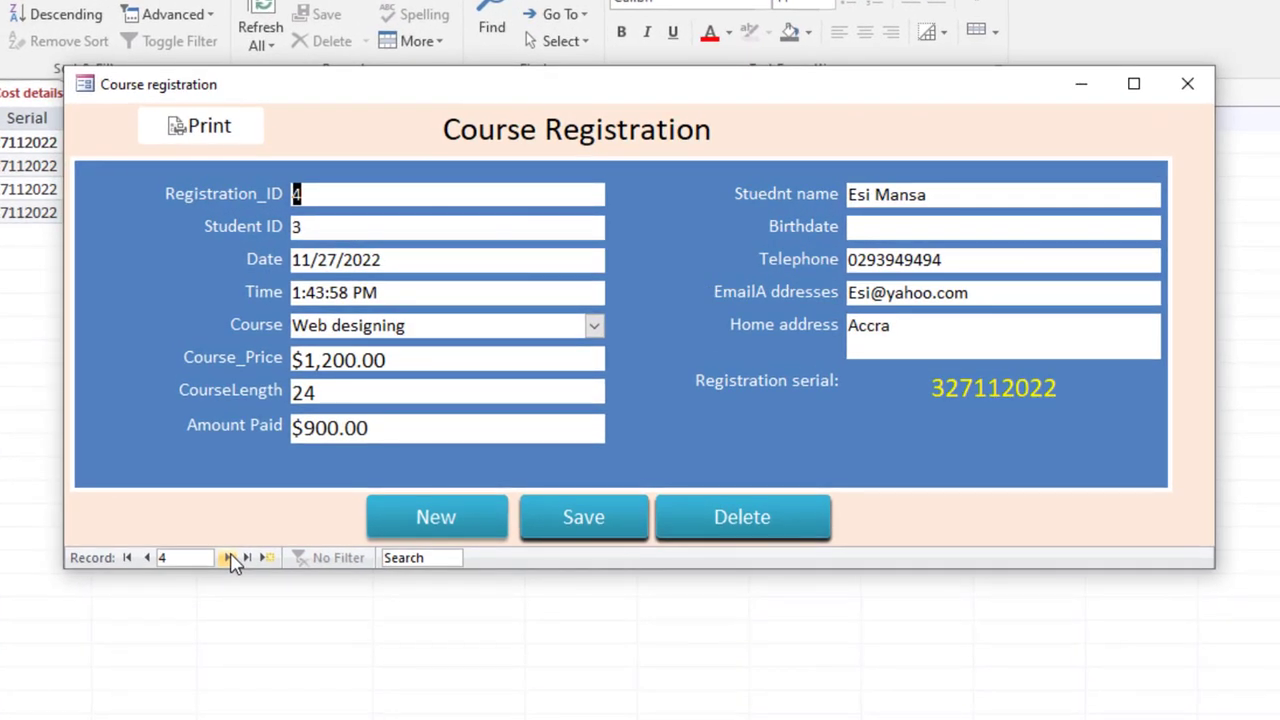
pyautogui.click(228, 558)
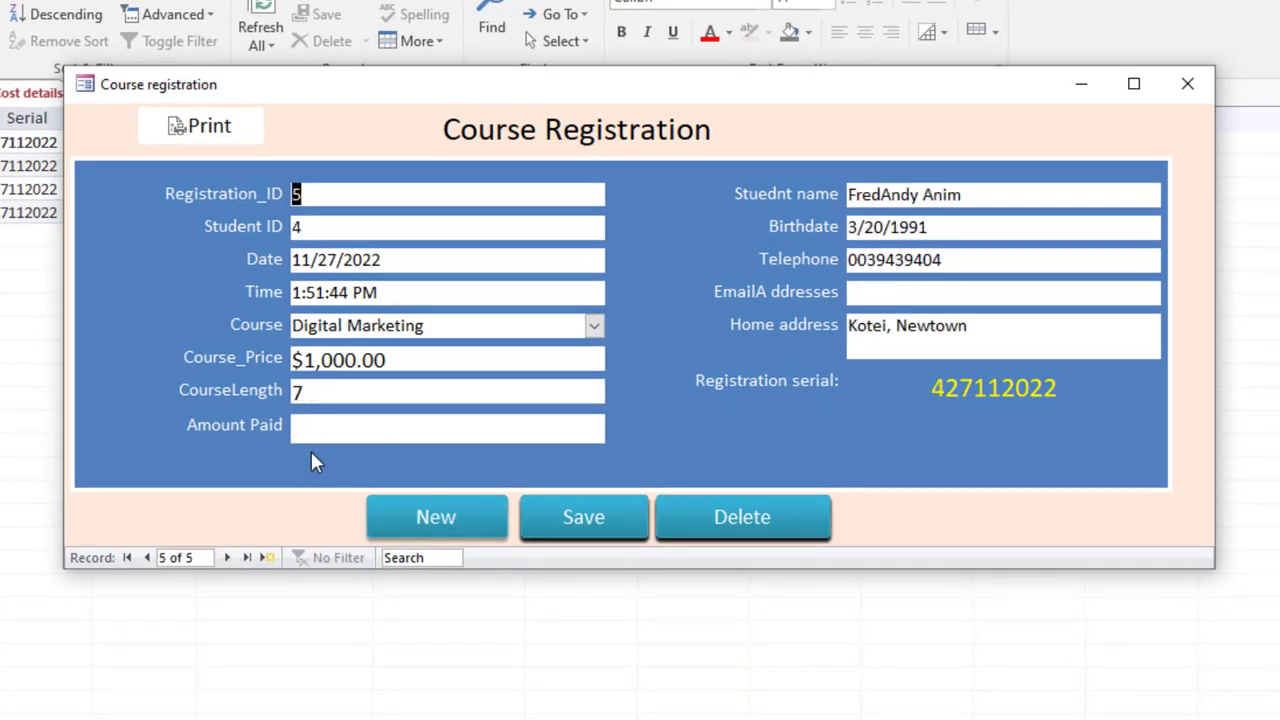
pyautogui.write('0')
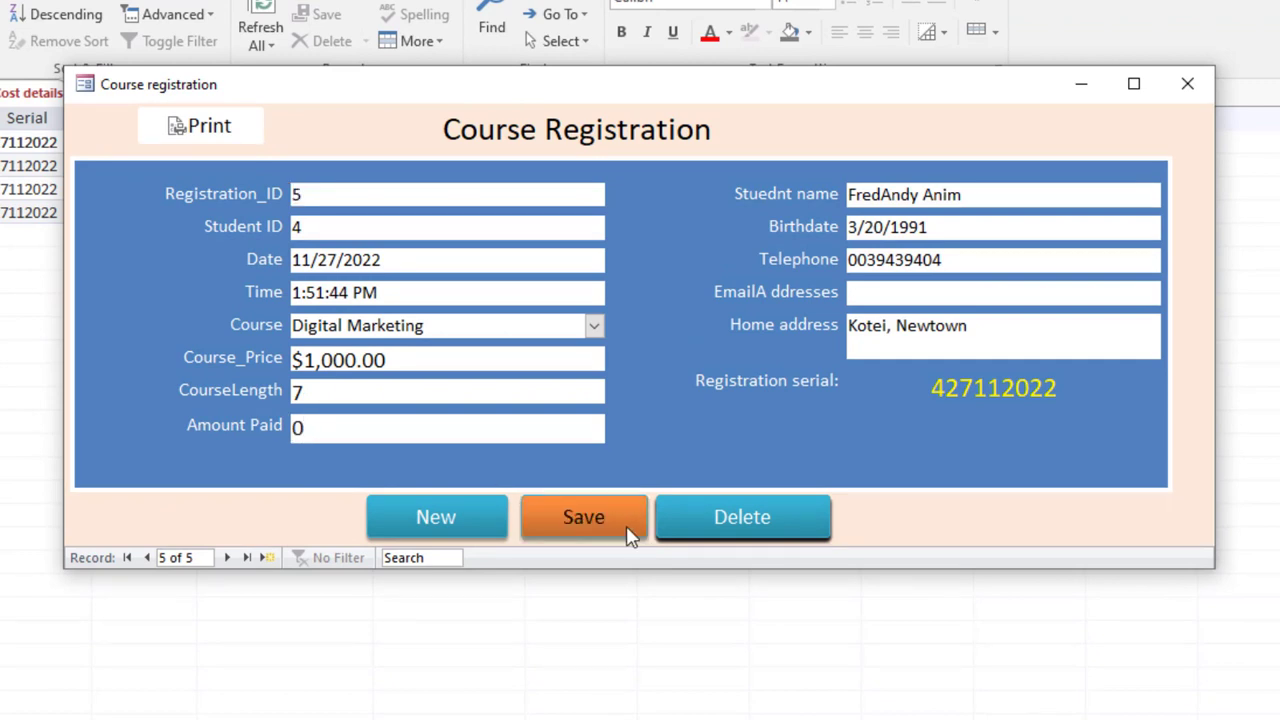
pyautogui.click(622, 532)
pyautogui.click(772, 498)
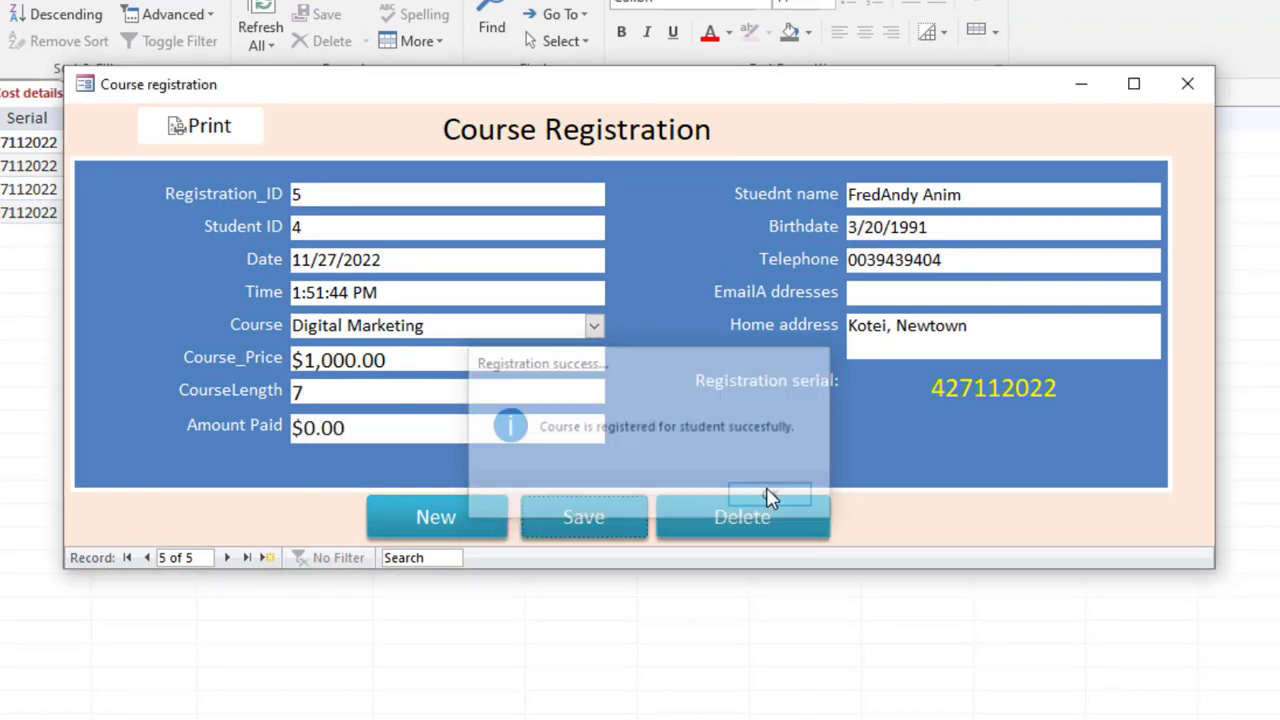
# Step: Close the Course registration form and refresh the Cost details query's balances
pyautogui.click(466, 515)
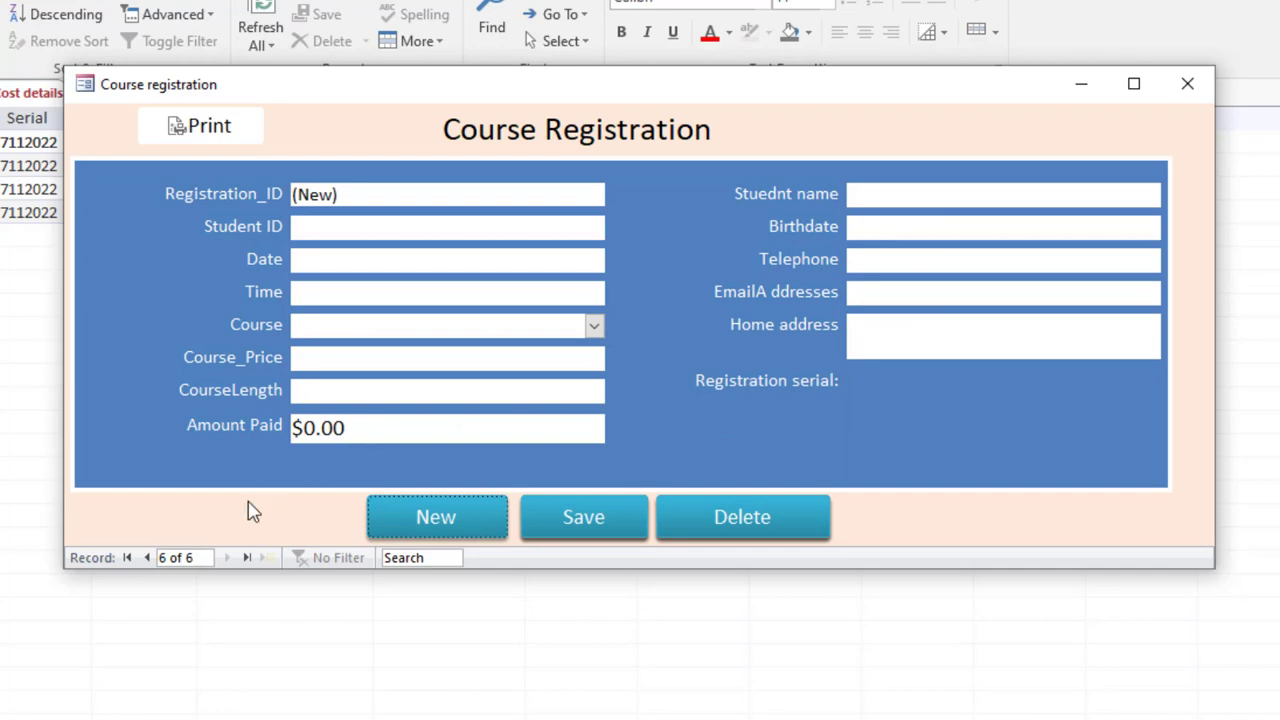
pyautogui.click(146, 558)
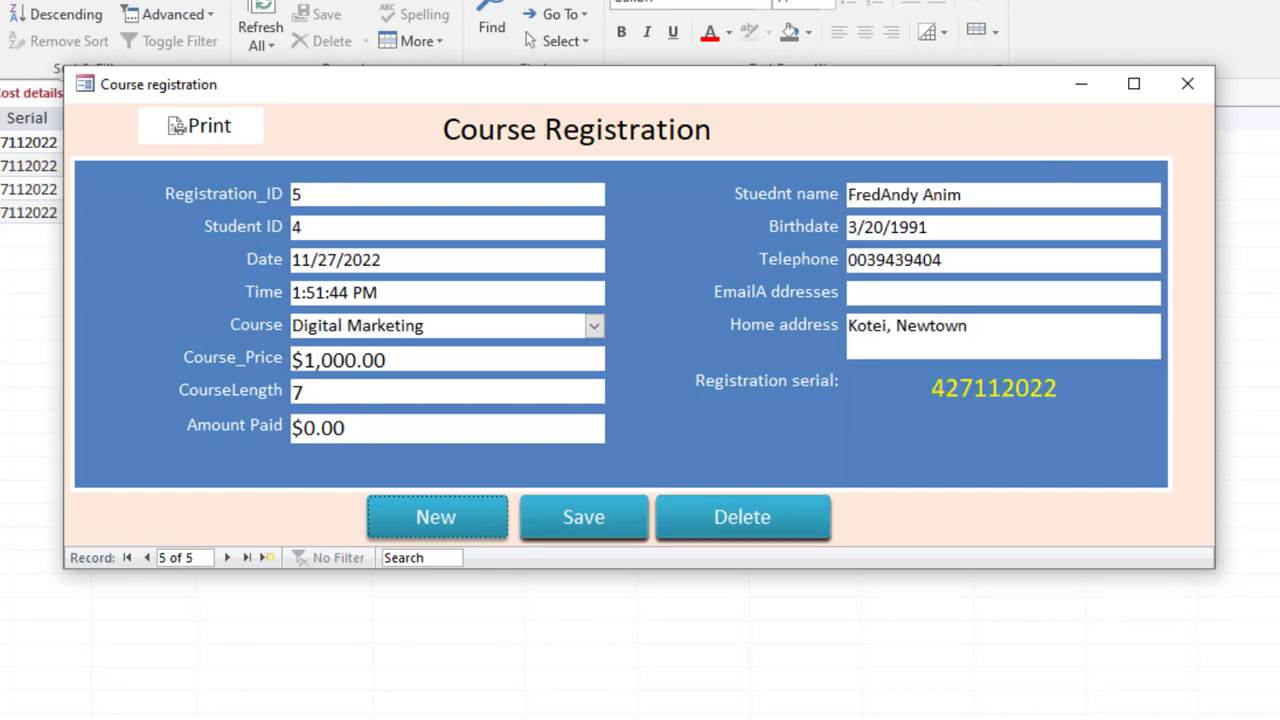
pyautogui.click(1188, 84)
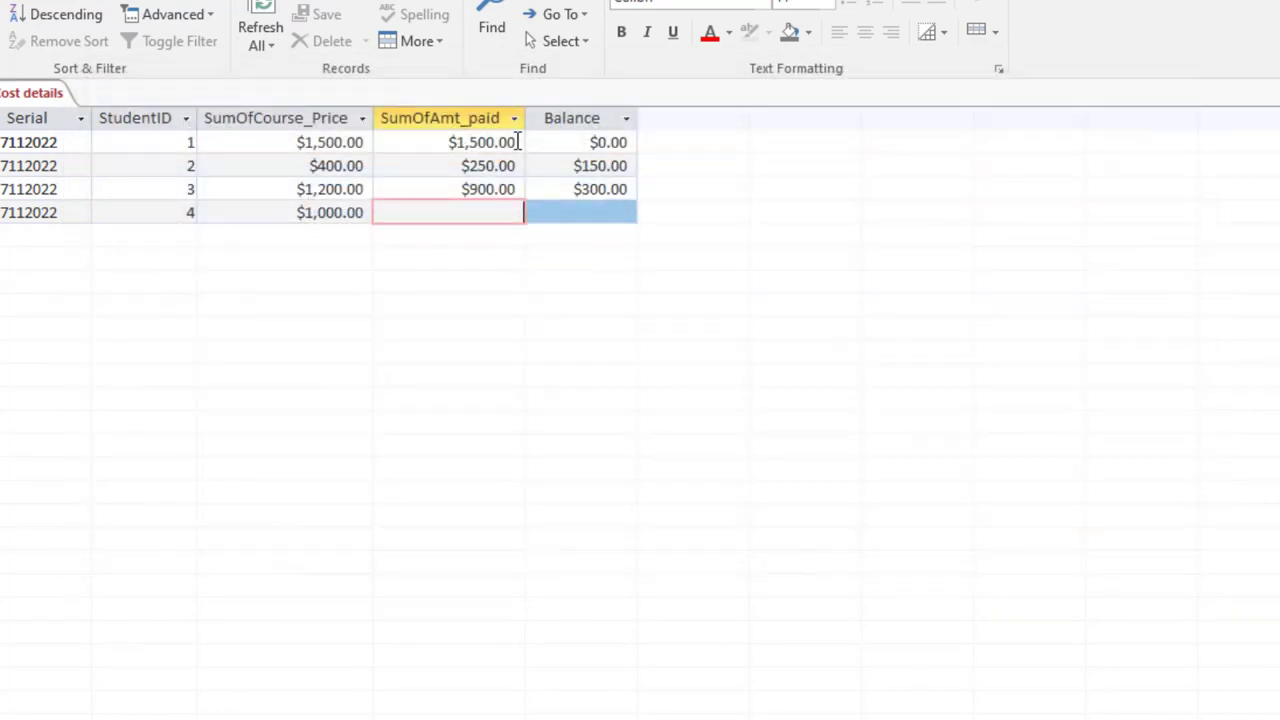
pyautogui.click(265, 10)
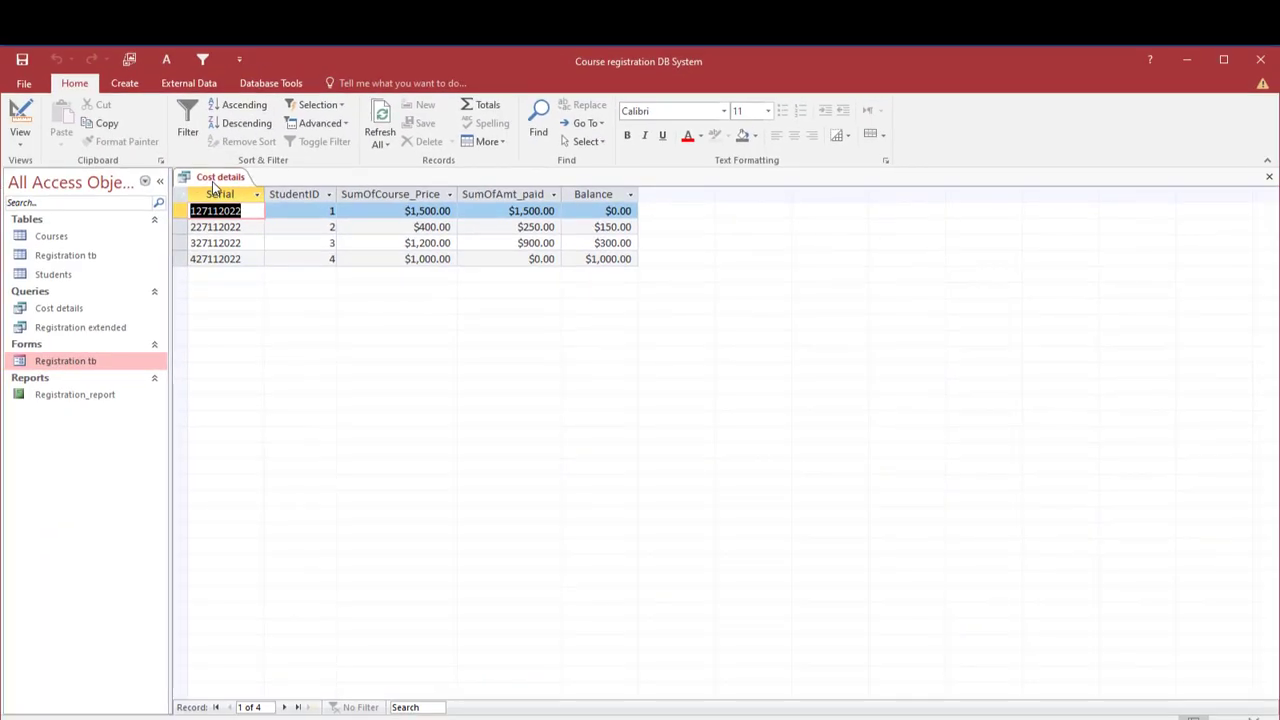
# Step: Close the Cost details query and create a new blank form
pyautogui.rightClick(208, 180)
pyautogui.click(215, 178)
pyautogui.rightClick(224, 182)
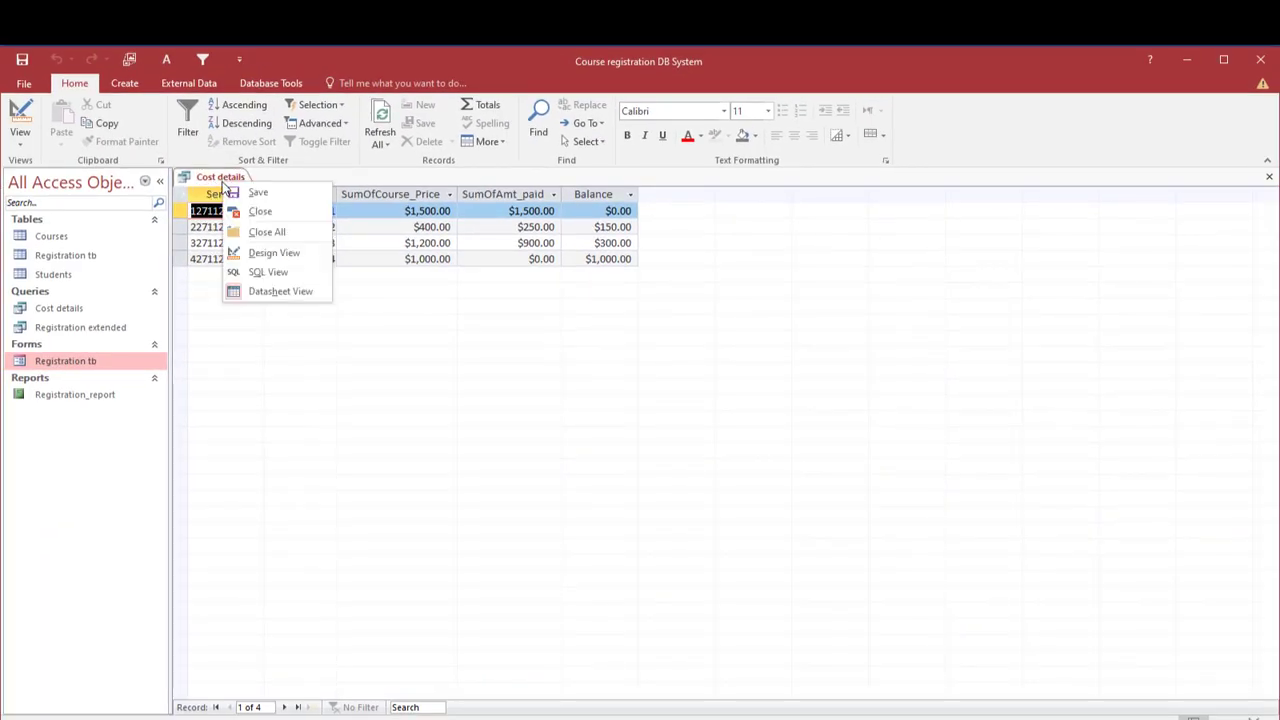
pyautogui.click(256, 211)
pyautogui.click(130, 86)
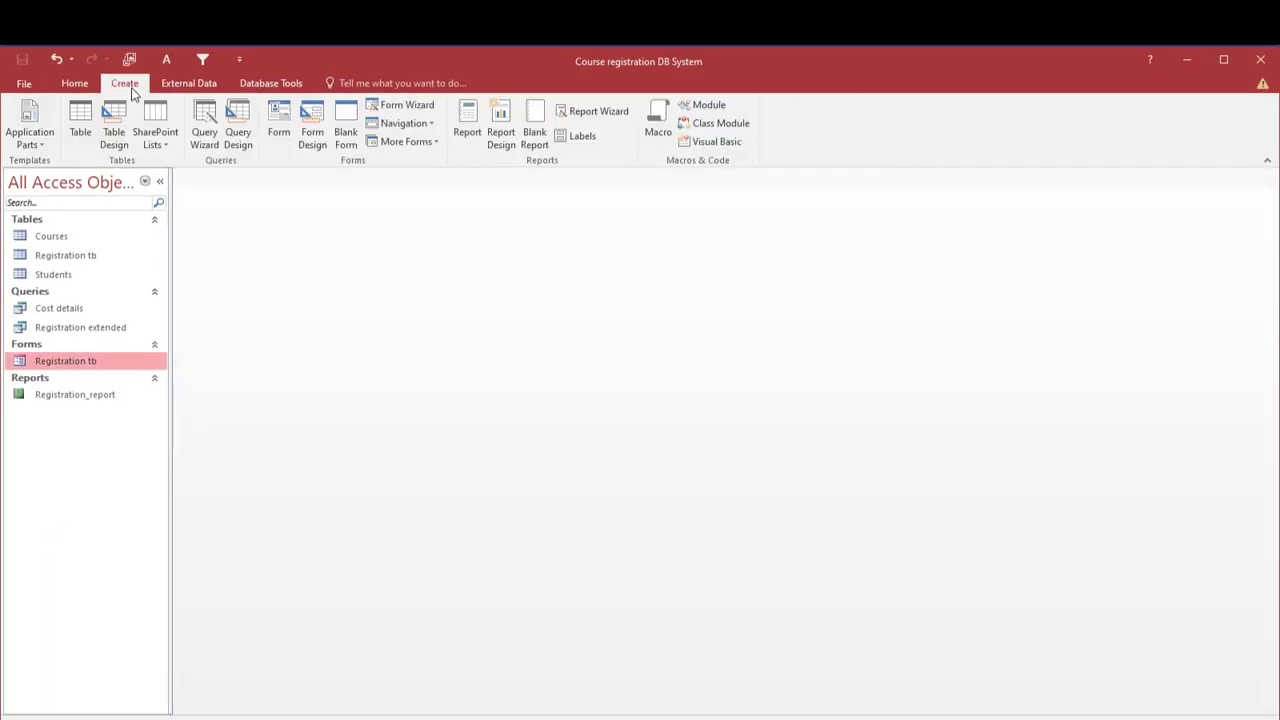
pyautogui.click(347, 137)
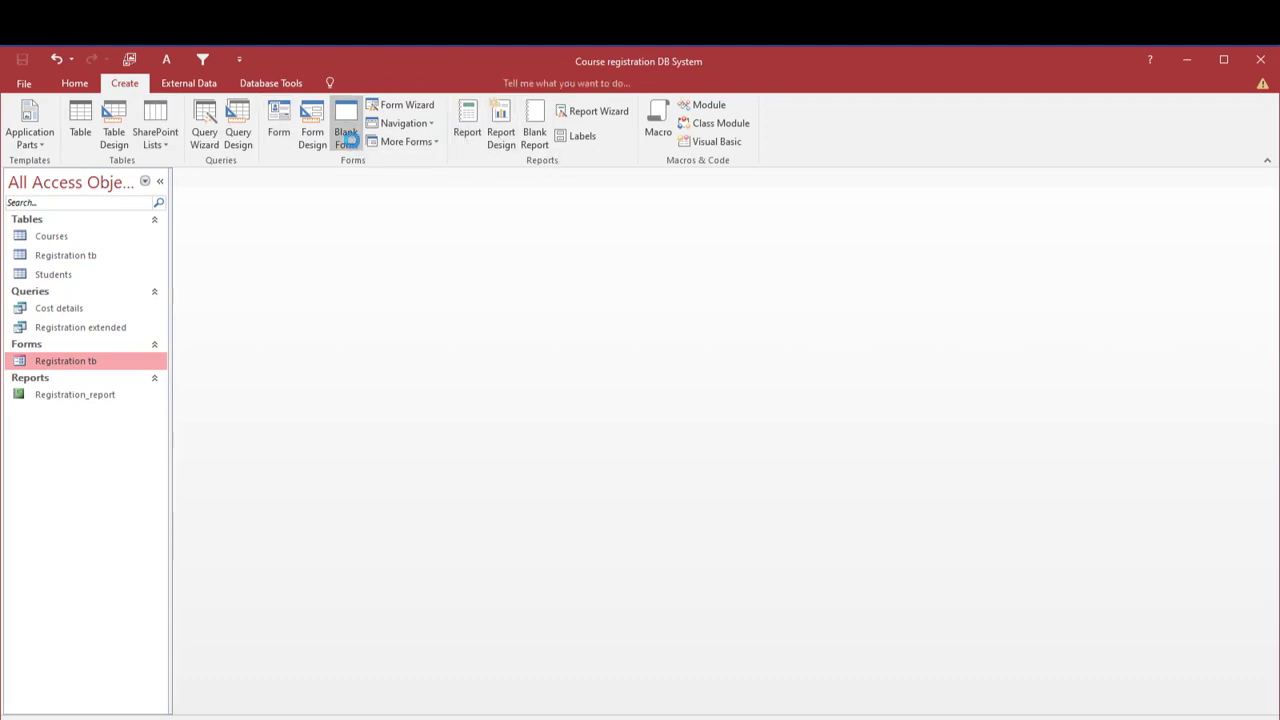
# Step: Switch Form1 to Design View and shrink its Detail section to a small area
pyautogui.rightClick(203, 197)
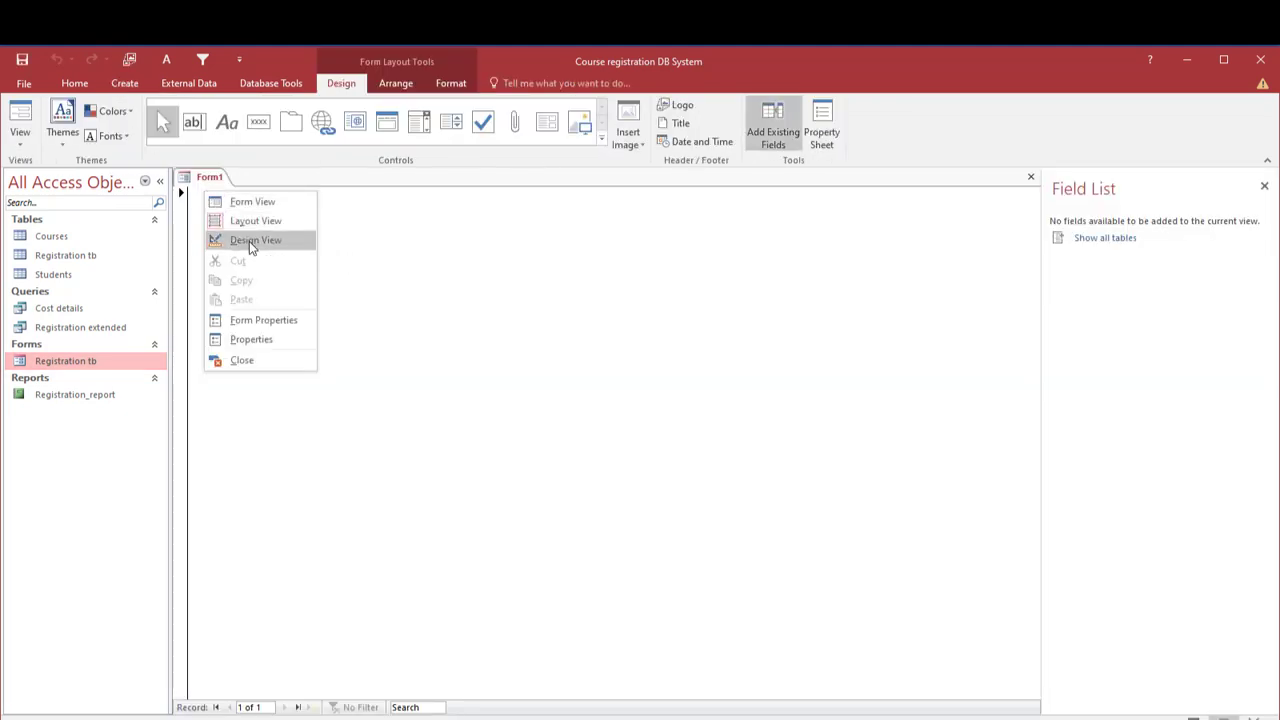
pyautogui.click(250, 241)
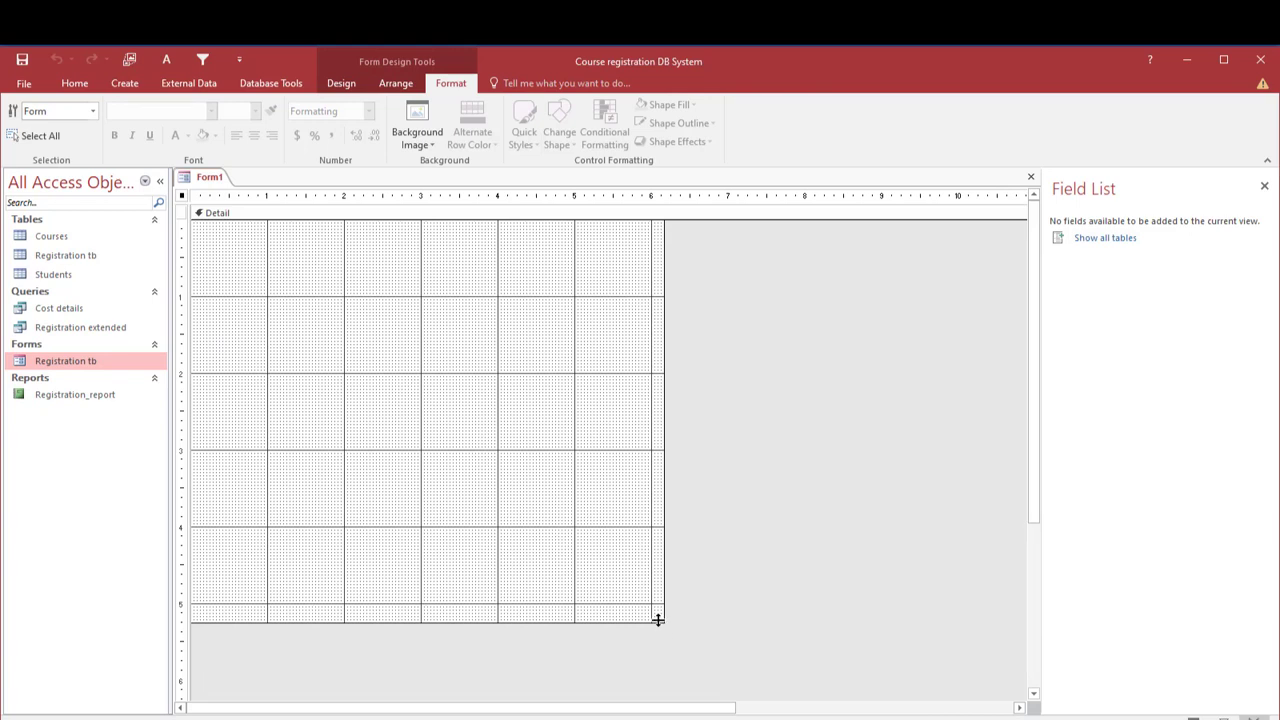
pyautogui.moveTo(658, 620); pyautogui.dragTo(410, 326)
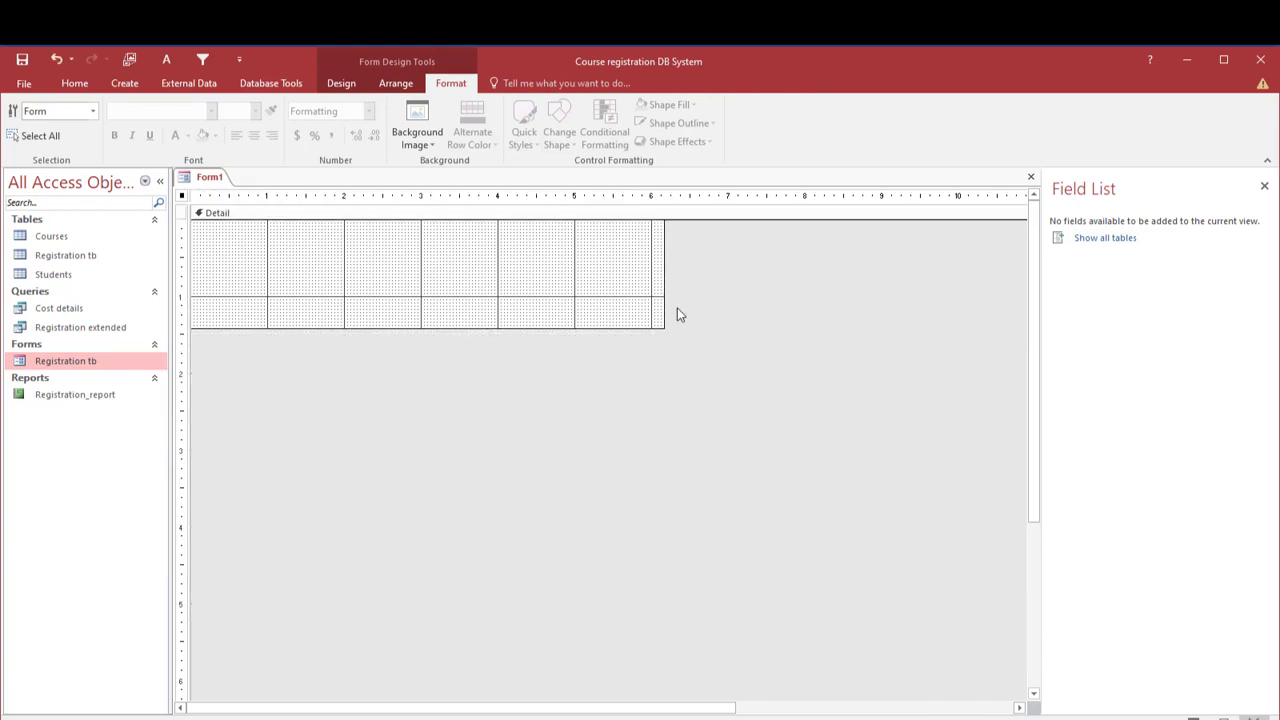
pyautogui.moveTo(663, 324); pyautogui.dragTo(352, 297)
pyautogui.click(211, 216)
pyautogui.click(183, 199)
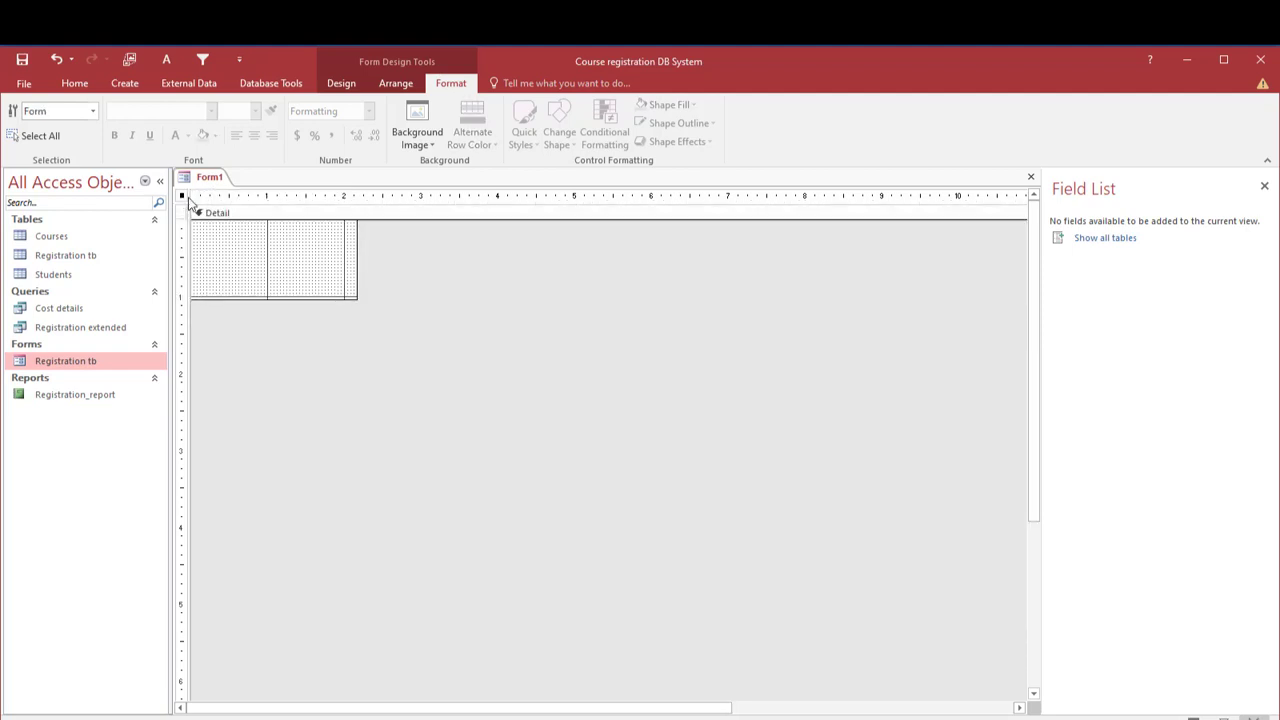
pyautogui.click(338, 84)
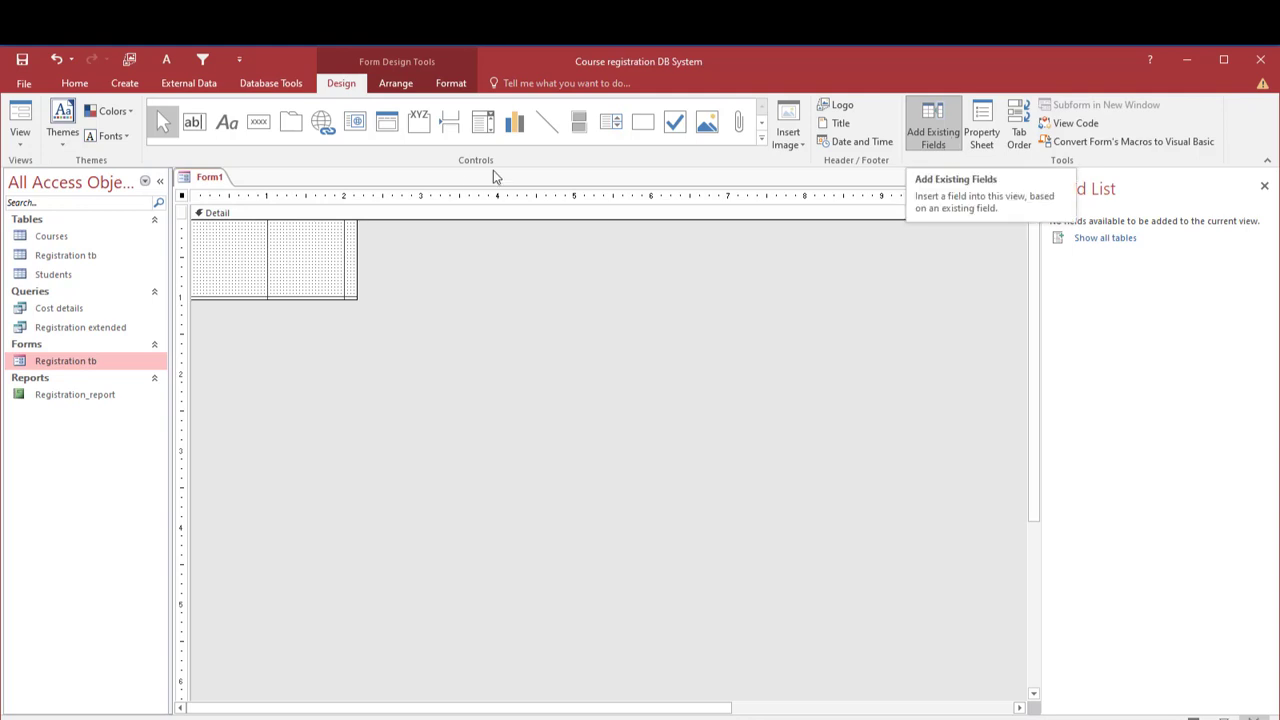
# Step: Set the form's Record Source property to the Cost details query
pyautogui.doubleClick(183, 197)
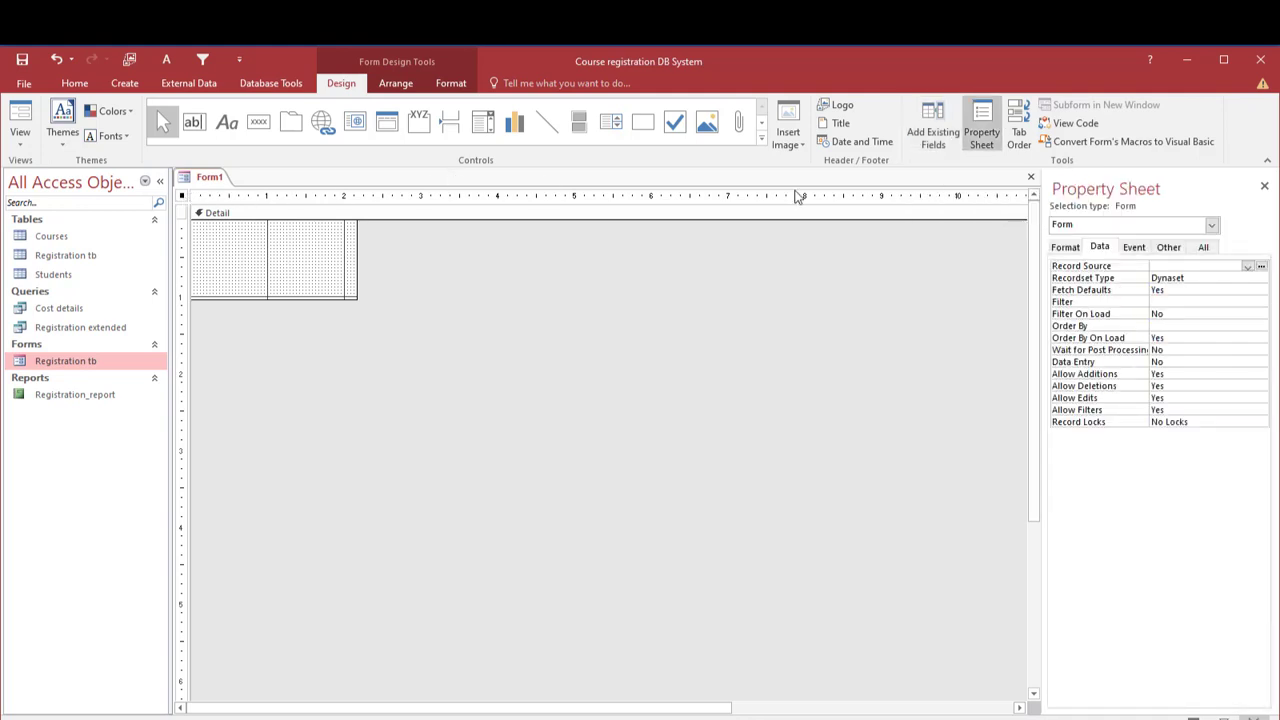
pyautogui.click(1247, 266)
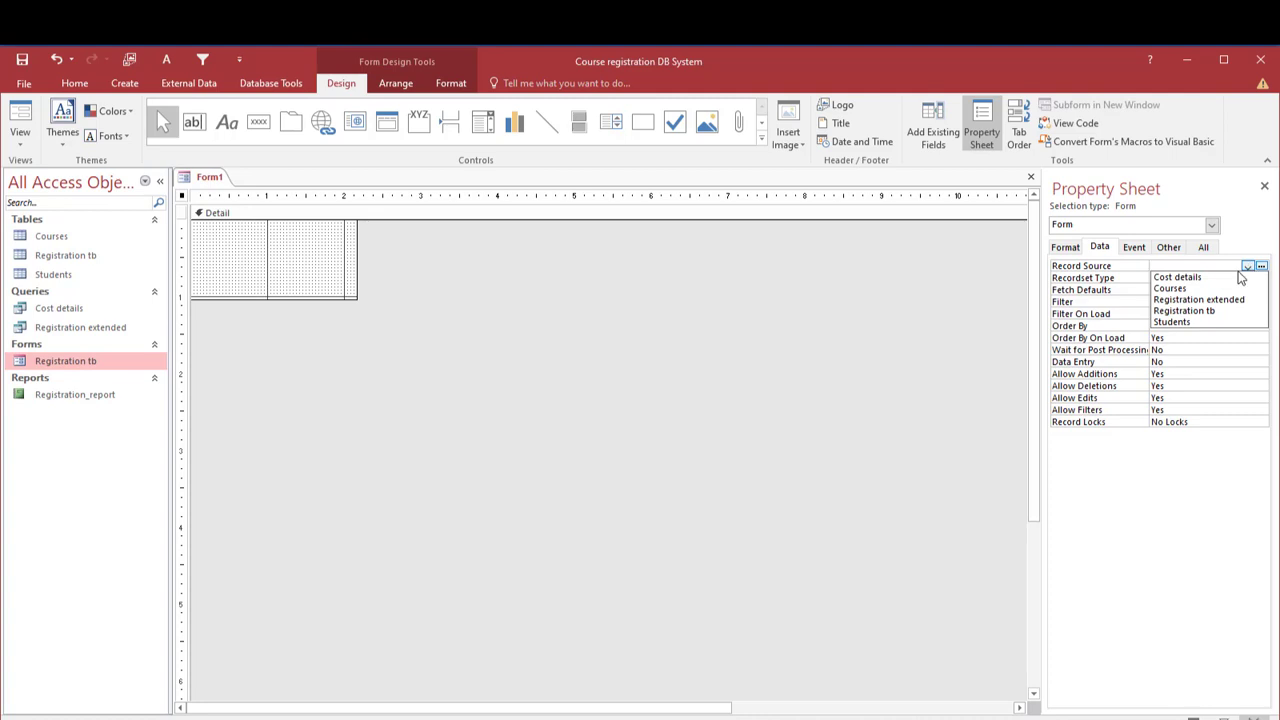
pyautogui.click(1224, 299)
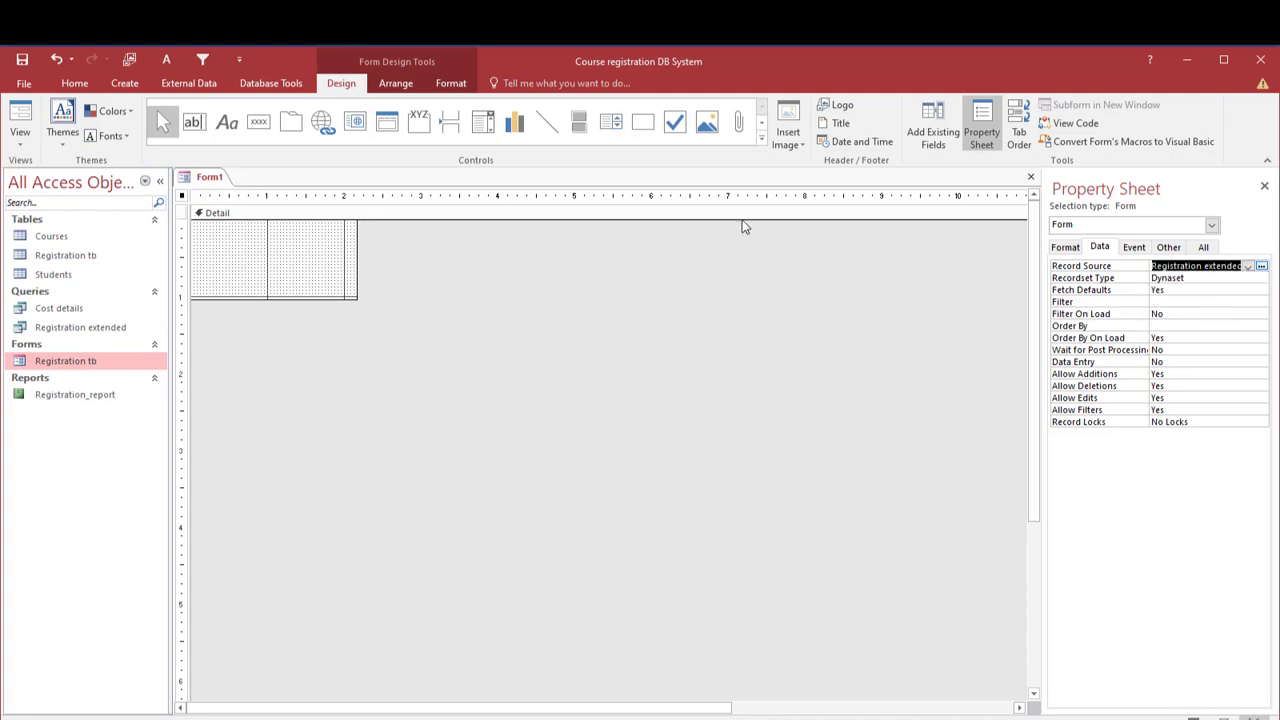
pyautogui.click(585, 259)
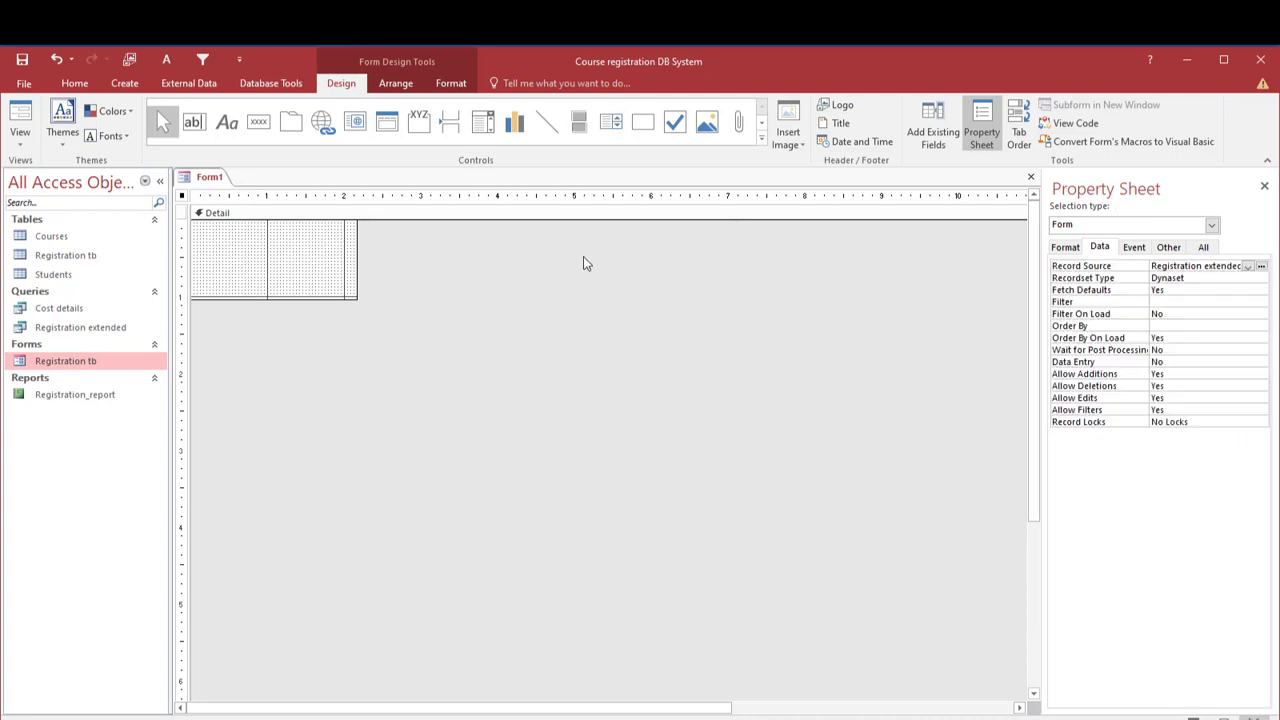
pyautogui.click(1249, 266)
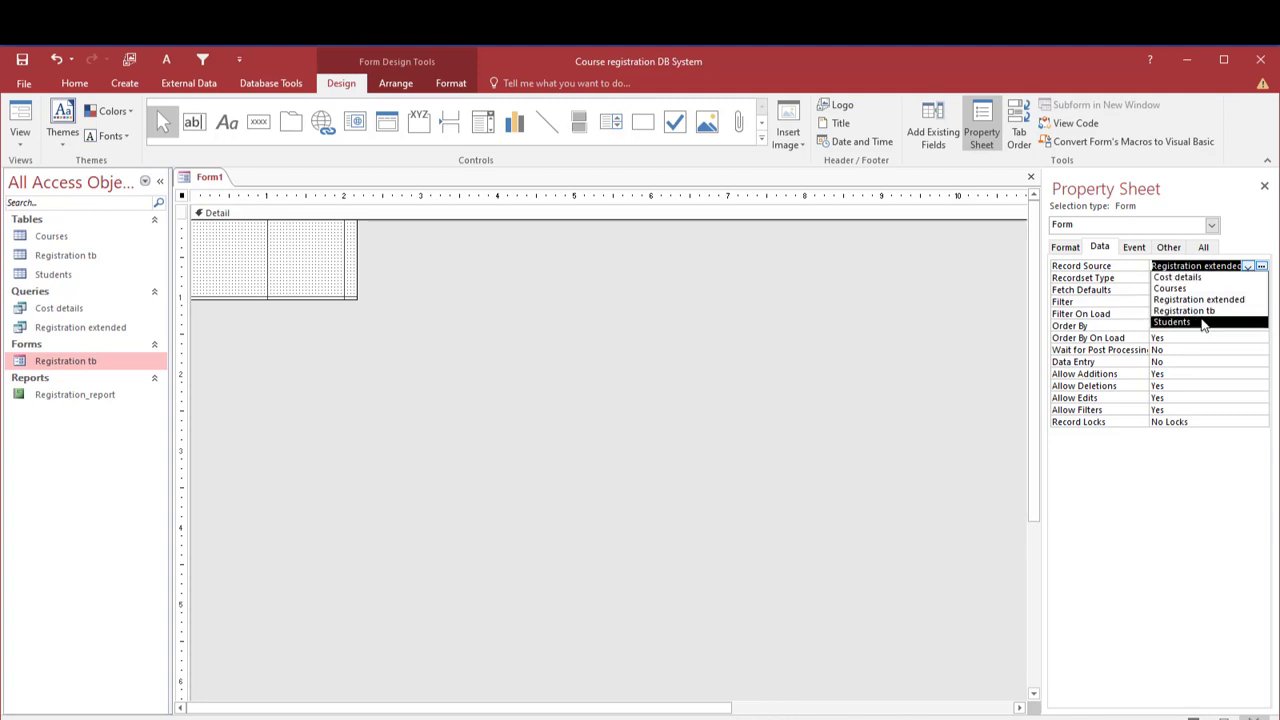
pyautogui.click(1195, 277)
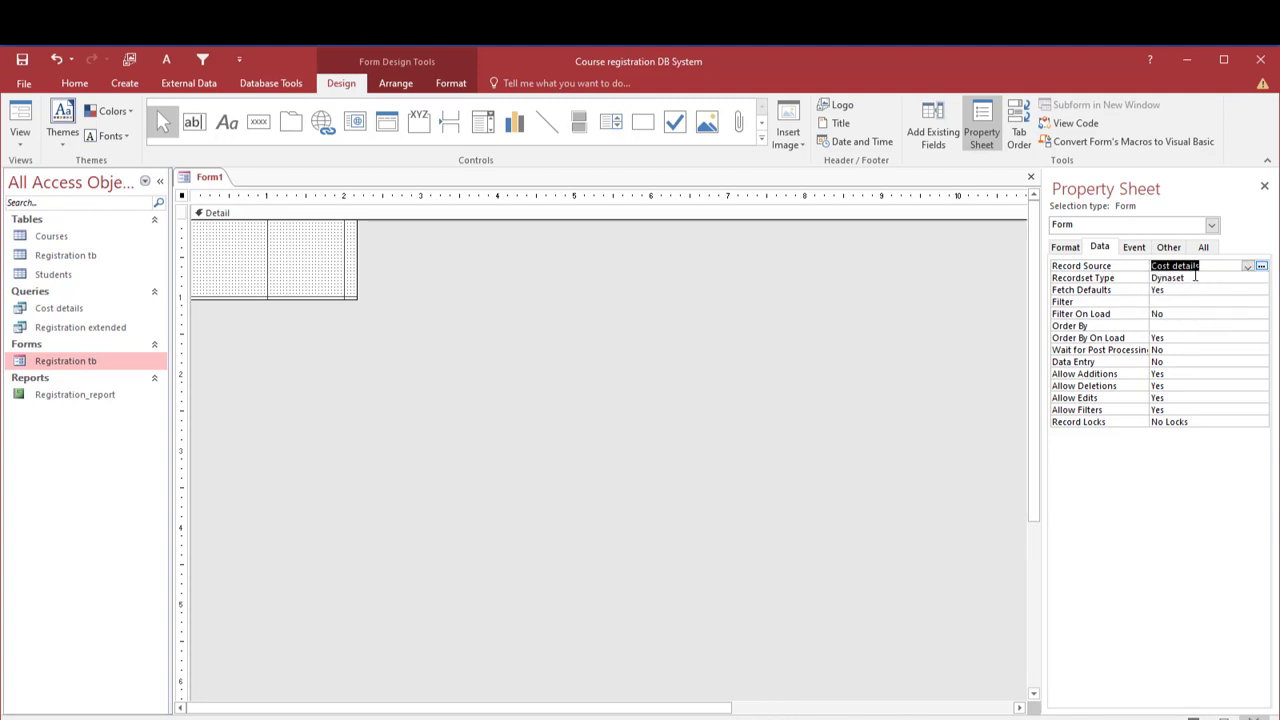
# Step: Select the SumOfCourse_Price, SumOfAmt_paid and Balance fields in the field list
pyautogui.click(936, 134)
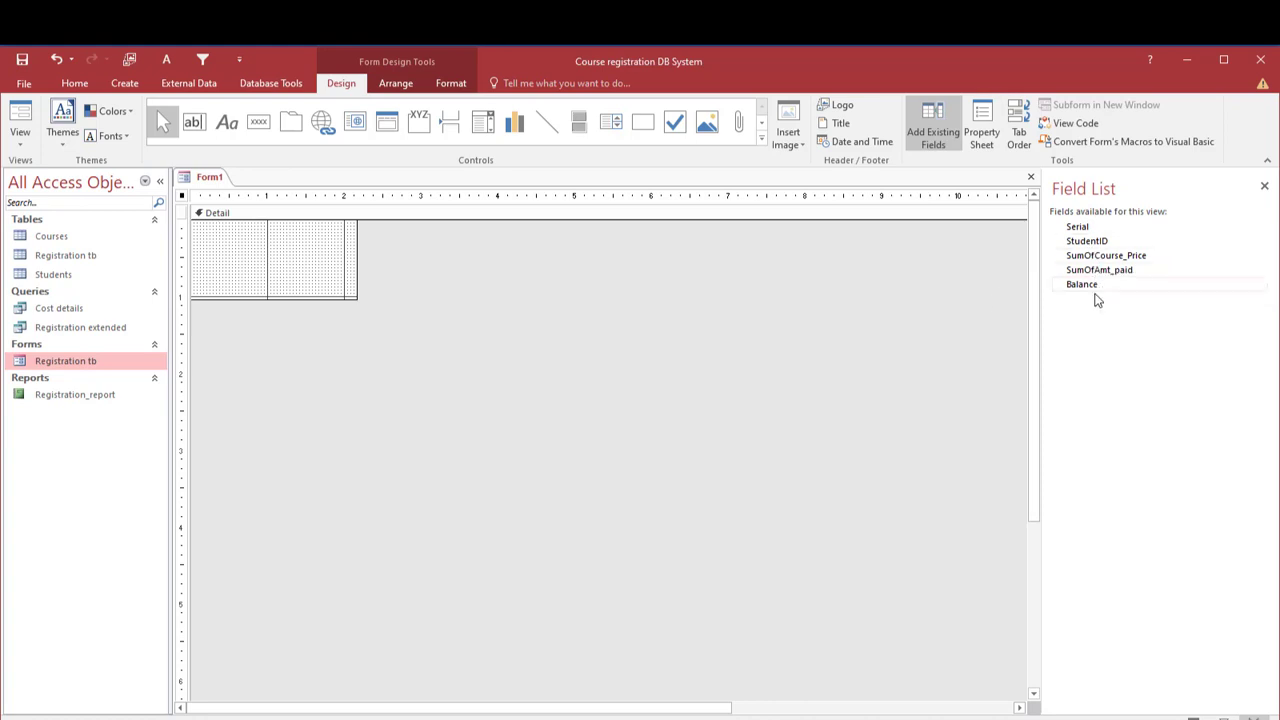
pyautogui.click(1088, 286)
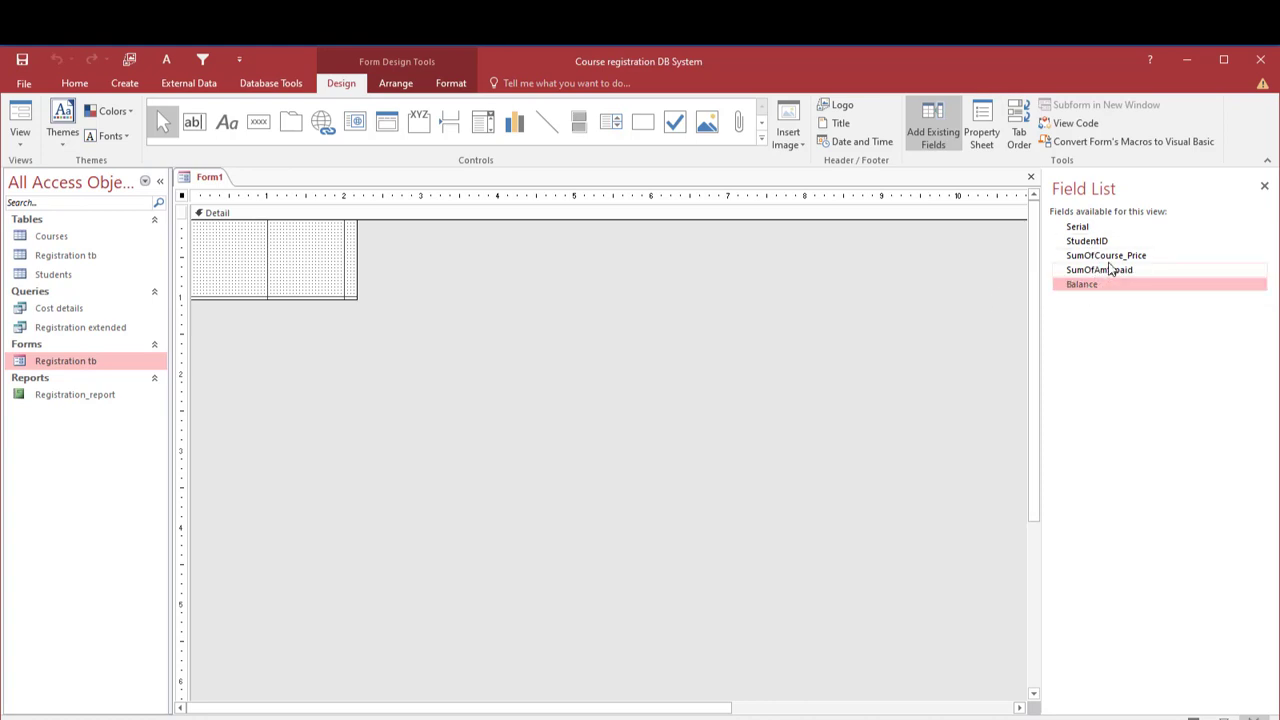
pyautogui.click(1107, 257)
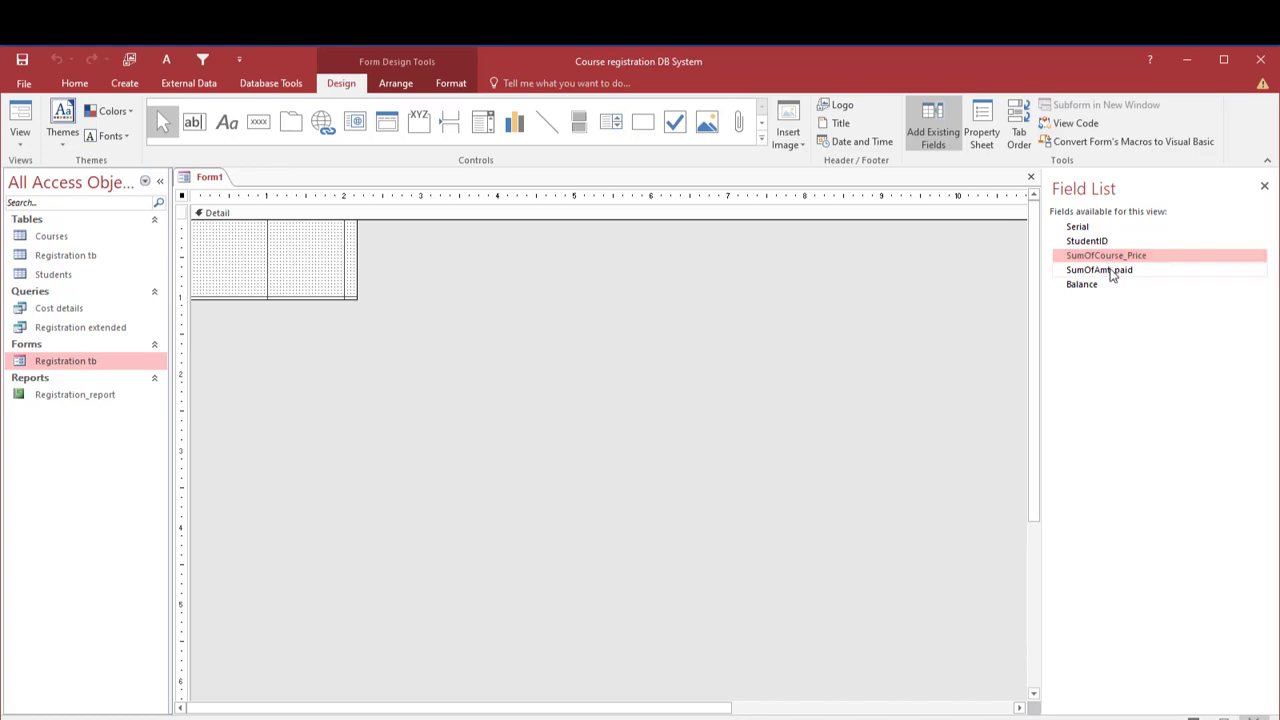
pyautogui.keyDown('ctrl'); pyautogui.click(1110, 272); pyautogui.keyUp('ctrl')
pyautogui.keyDown('ctrl'); pyautogui.click(1086, 287); pyautogui.keyUp('ctrl')
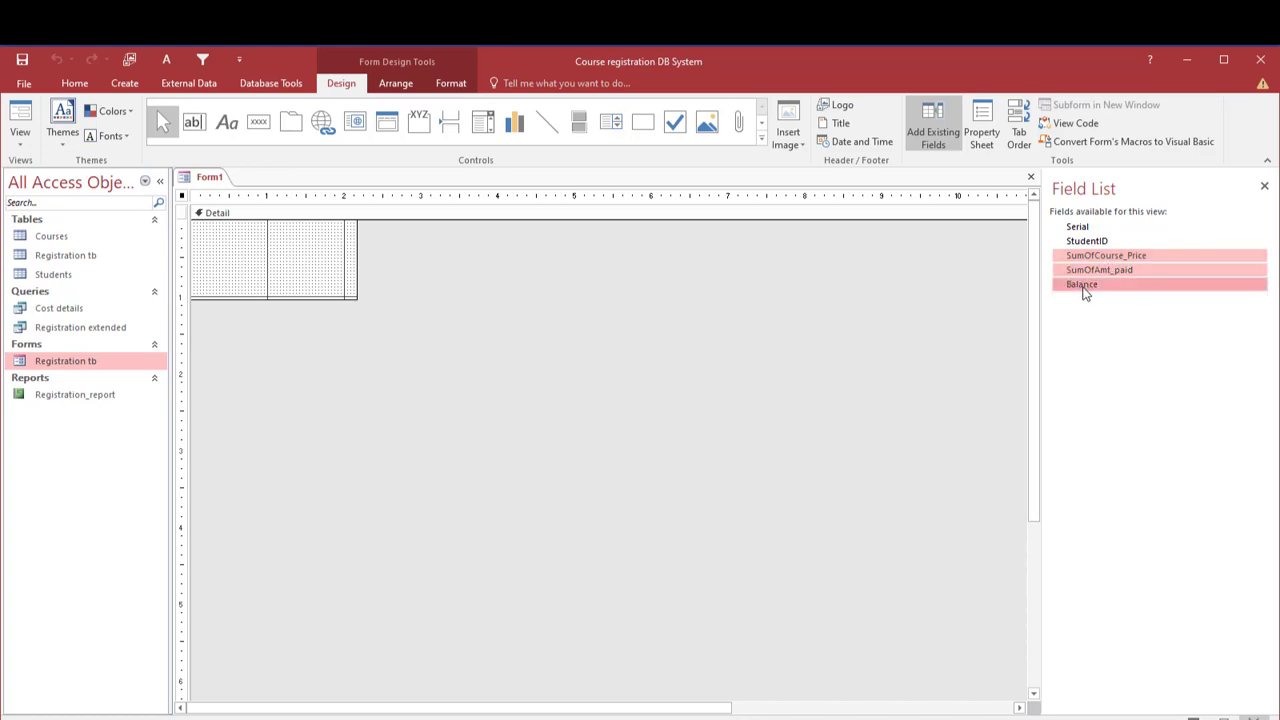
# Step: Place the three cost fields on the Detail section, widening the boxes and sizing the labels to the widest one
pyautogui.moveTo(1085, 290); pyautogui.dragTo(280, 234)
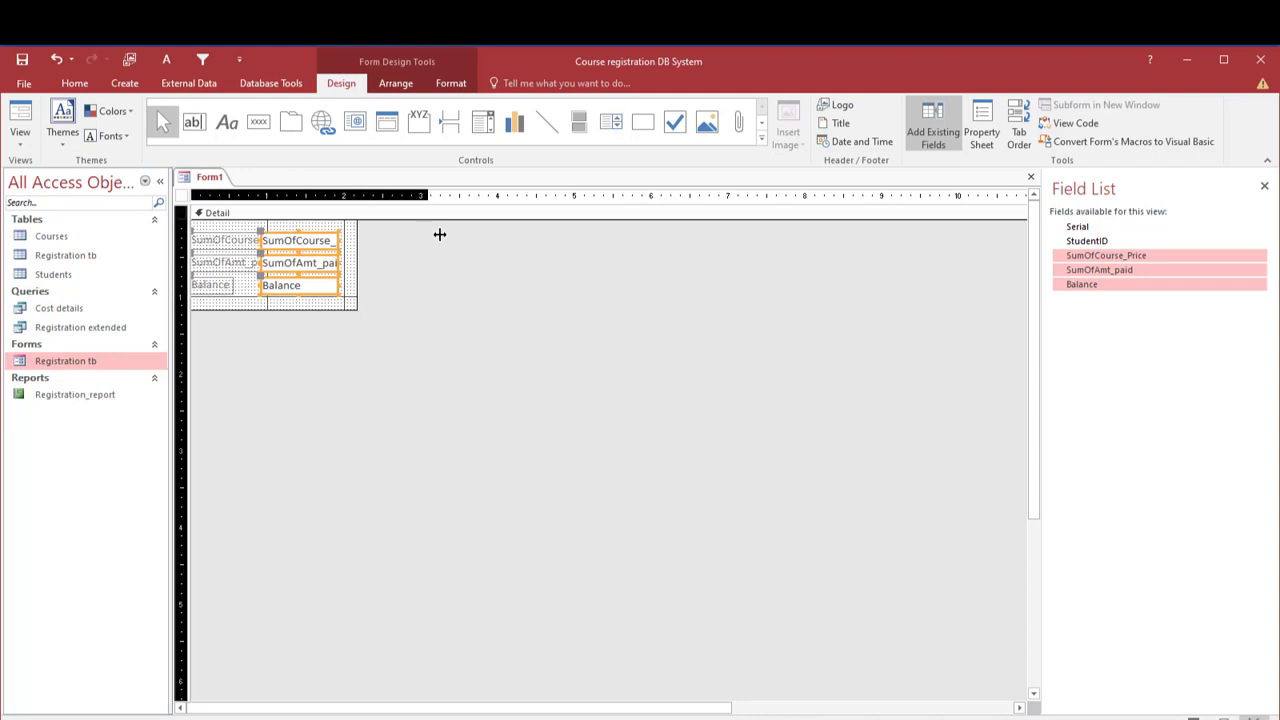
pyautogui.moveTo(439, 234); pyautogui.dragTo(443, 236)
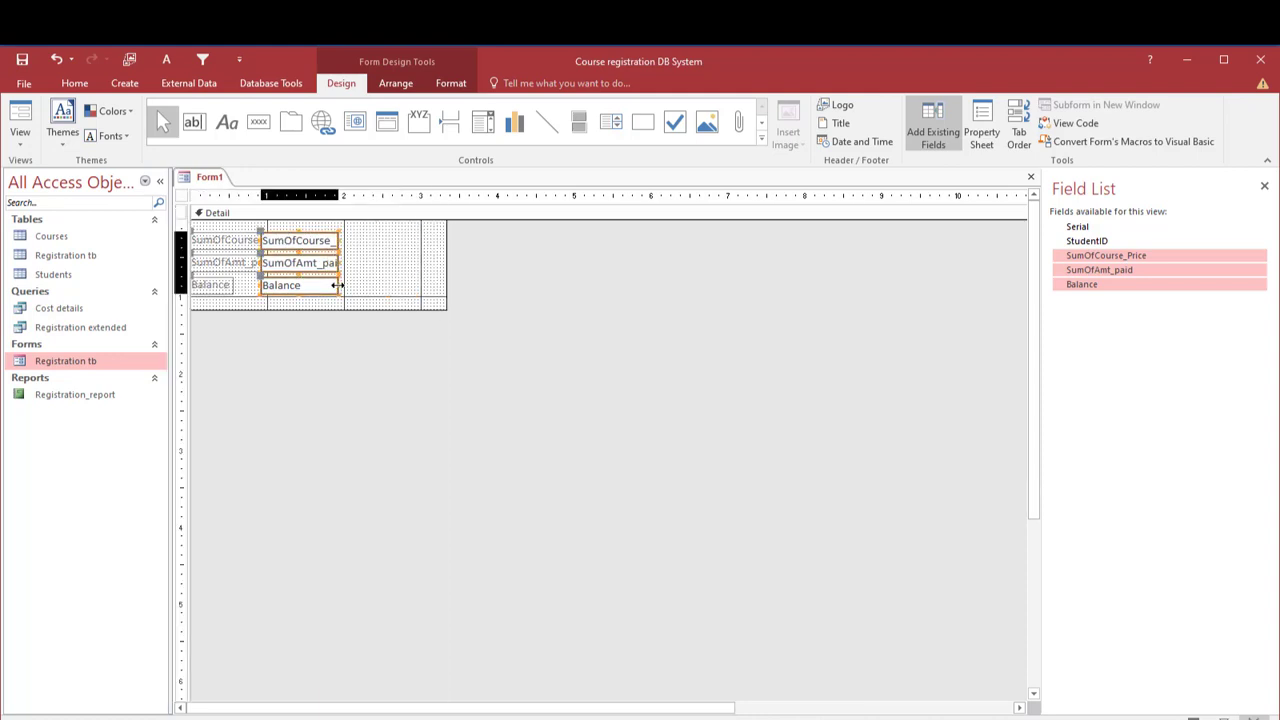
pyautogui.moveTo(337, 285); pyautogui.dragTo(437, 284)
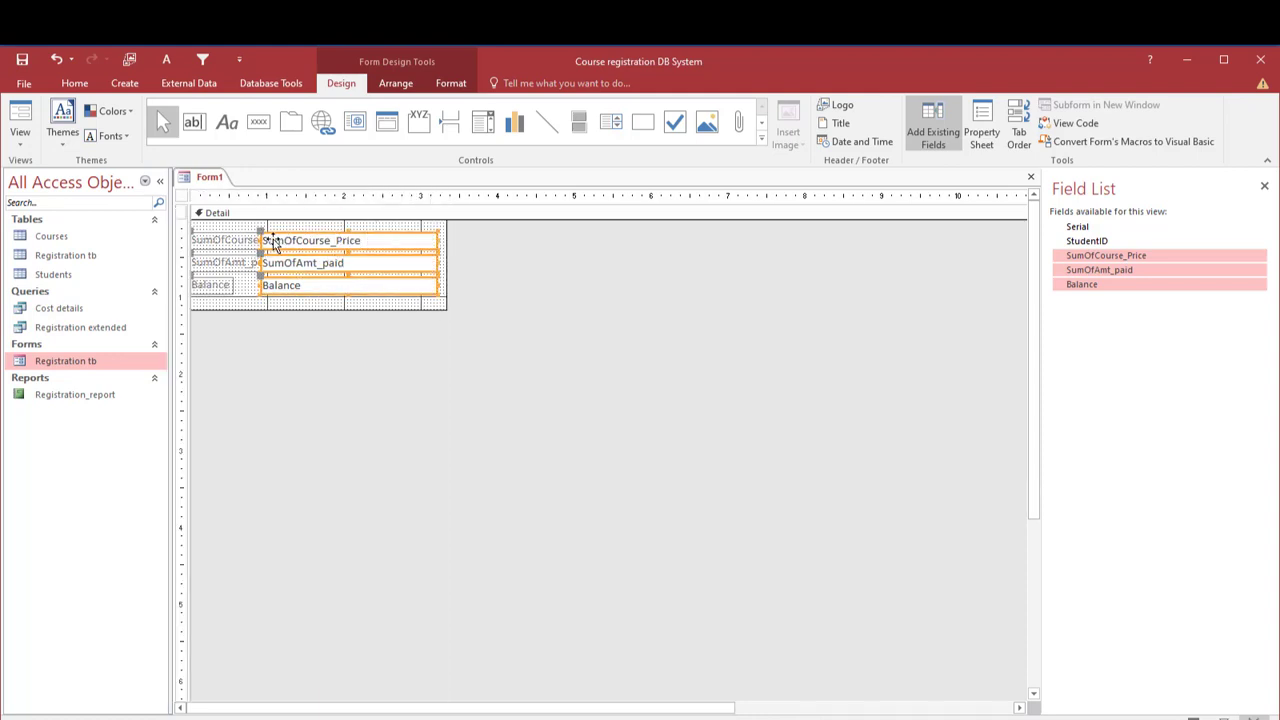
pyautogui.moveTo(258, 242); pyautogui.dragTo(304, 241)
pyautogui.moveTo(244, 302); pyautogui.dragTo(212, 244)
pyautogui.rightClick(212, 244)
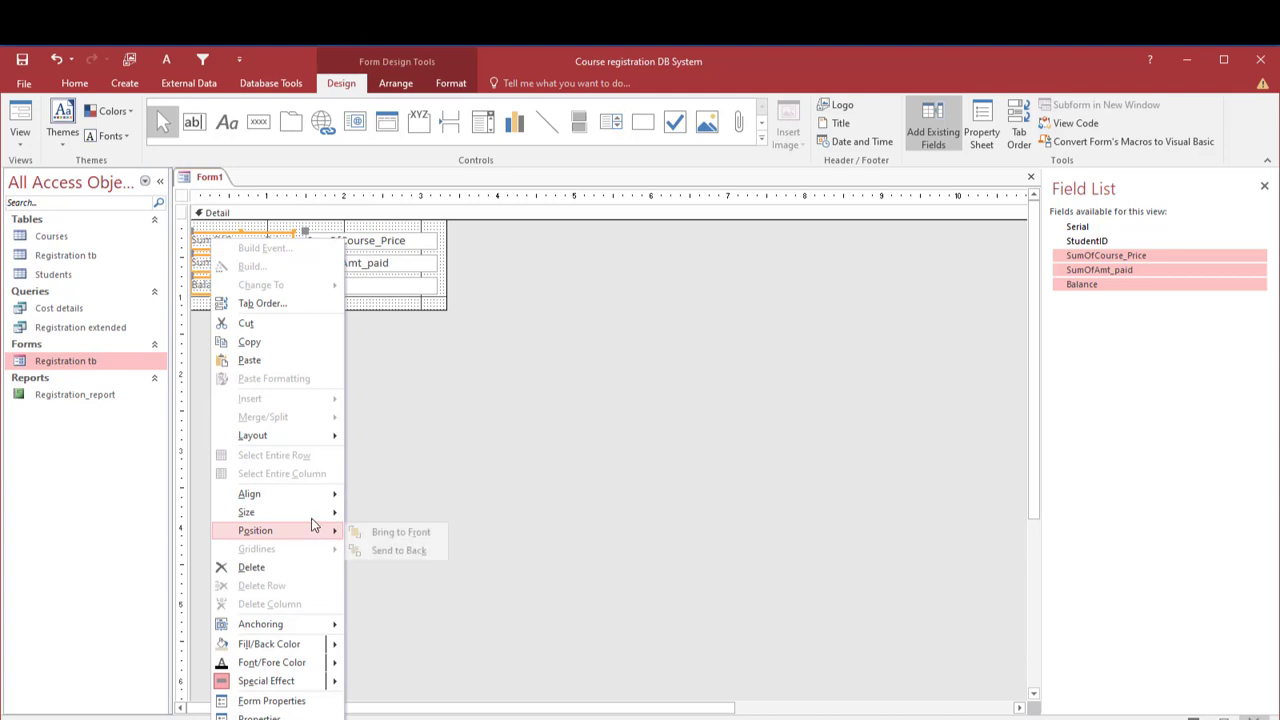
pyautogui.moveTo(313, 519)
pyautogui.click(392, 589)
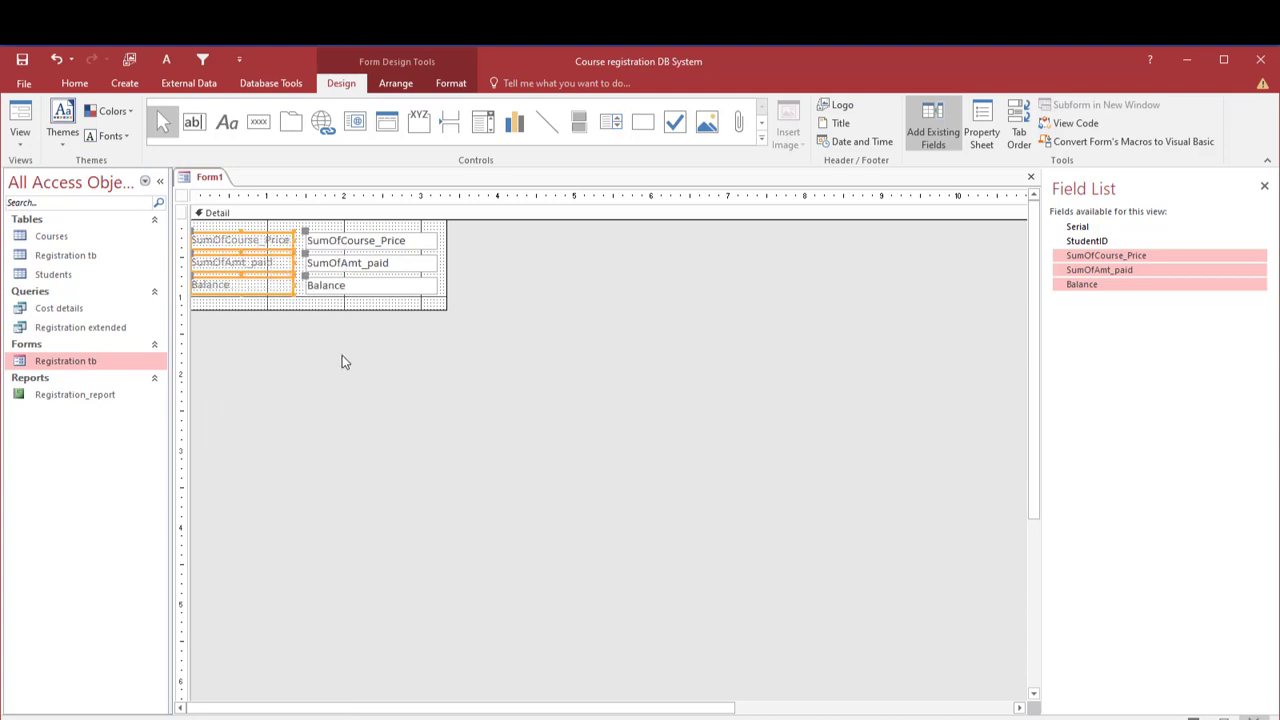
pyautogui.moveTo(277, 283); pyautogui.dragTo(283, 283)
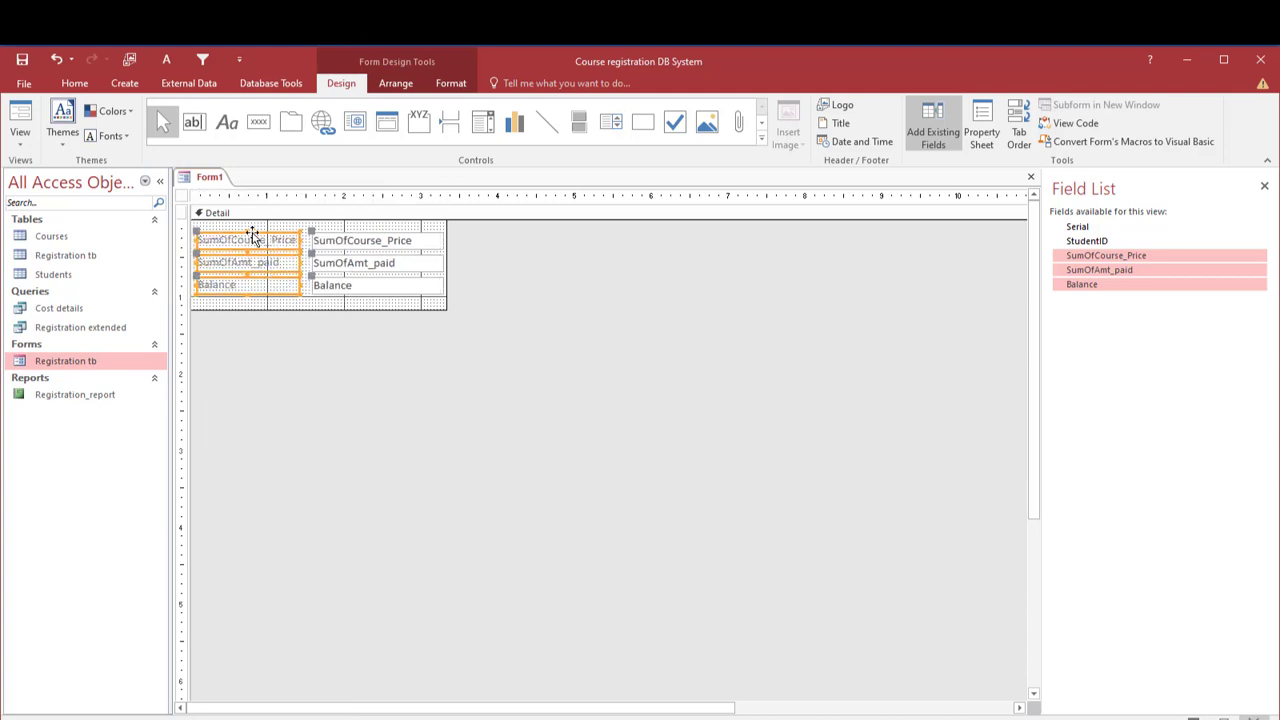
# Step: Format all labels and value boxes in Times New Roman 12 with darker text
pyautogui.moveTo(243, 228); pyautogui.dragTo(360, 286)
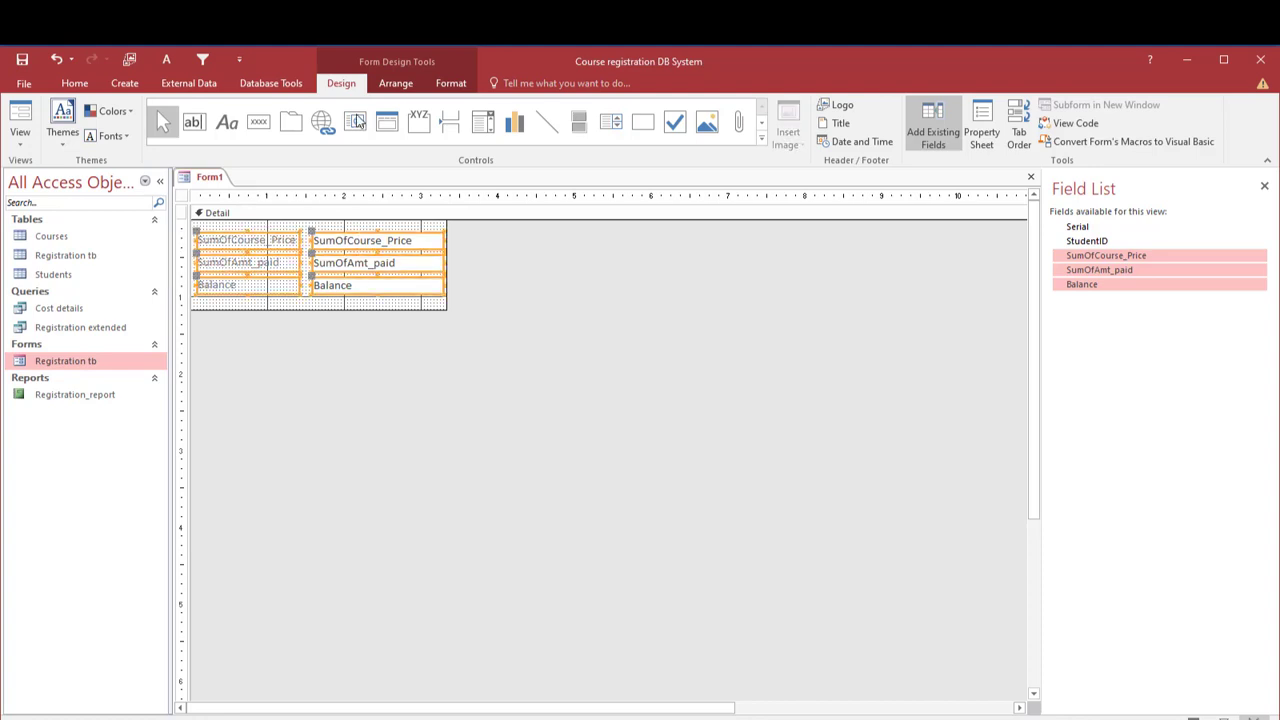
pyautogui.click(451, 83)
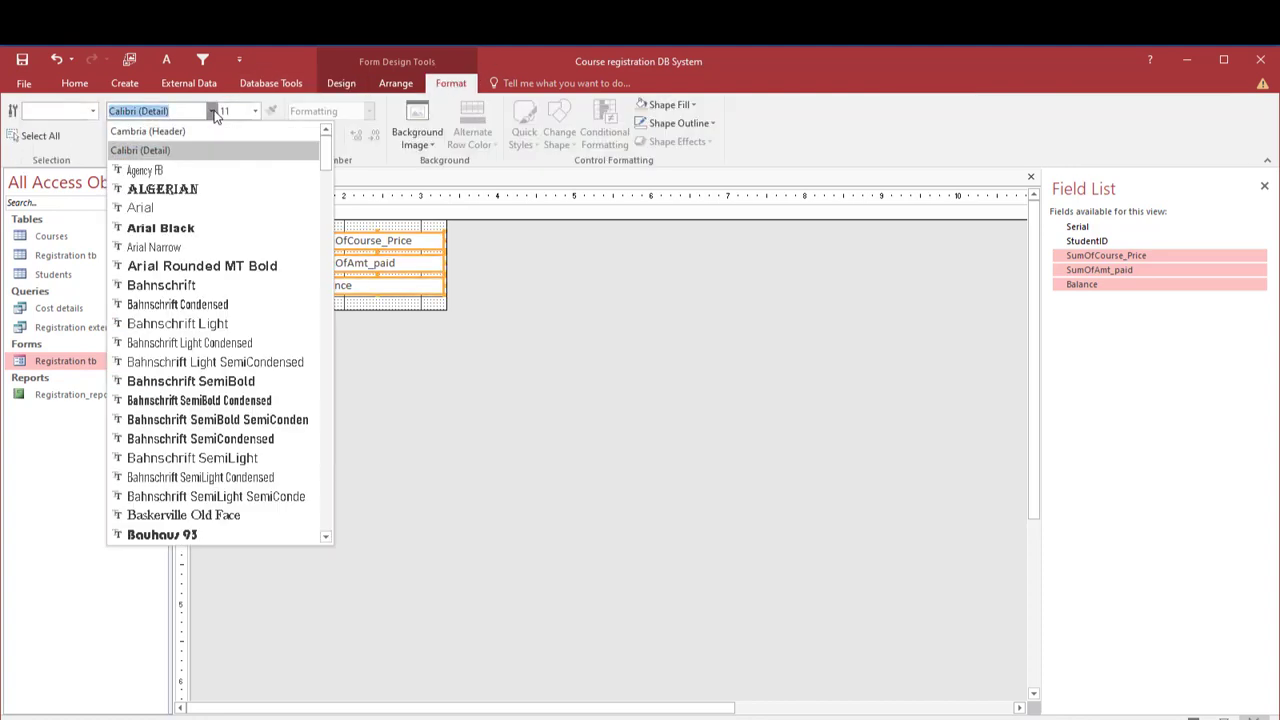
pyautogui.click(212, 111)
pyautogui.click(212, 111)
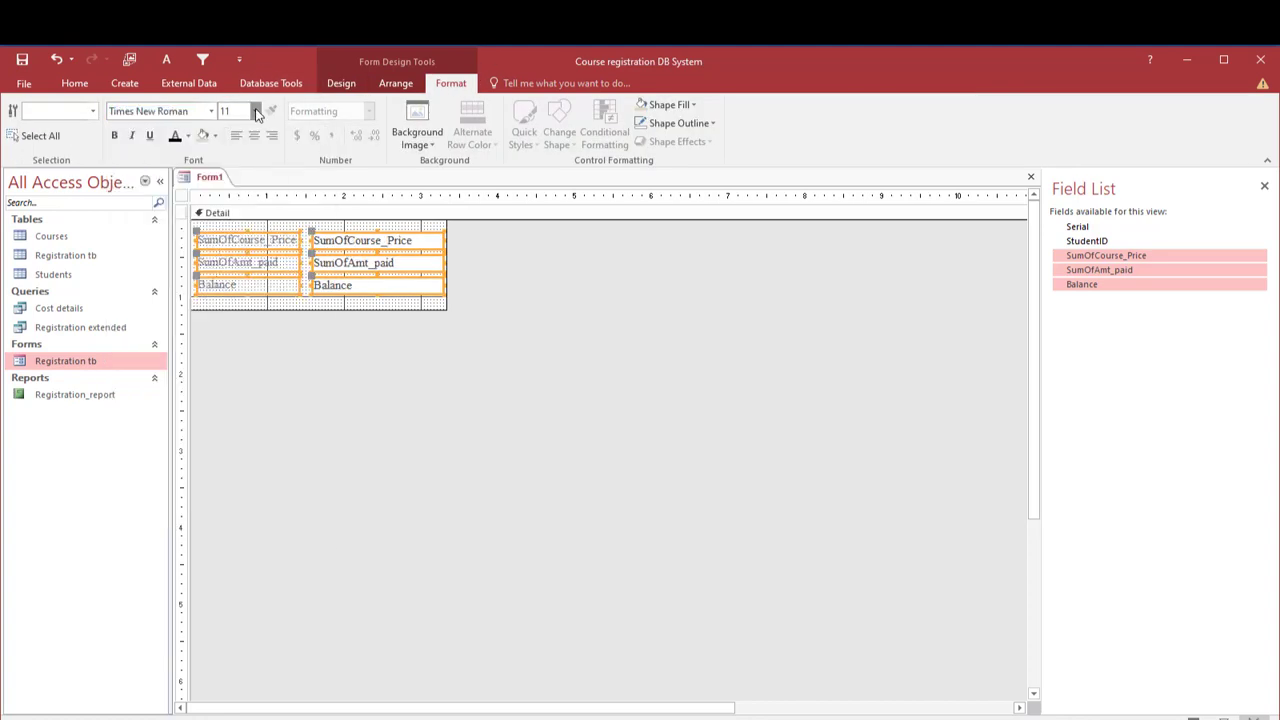
pyautogui.click(256, 111)
pyautogui.click(230, 190)
pyautogui.click(175, 135)
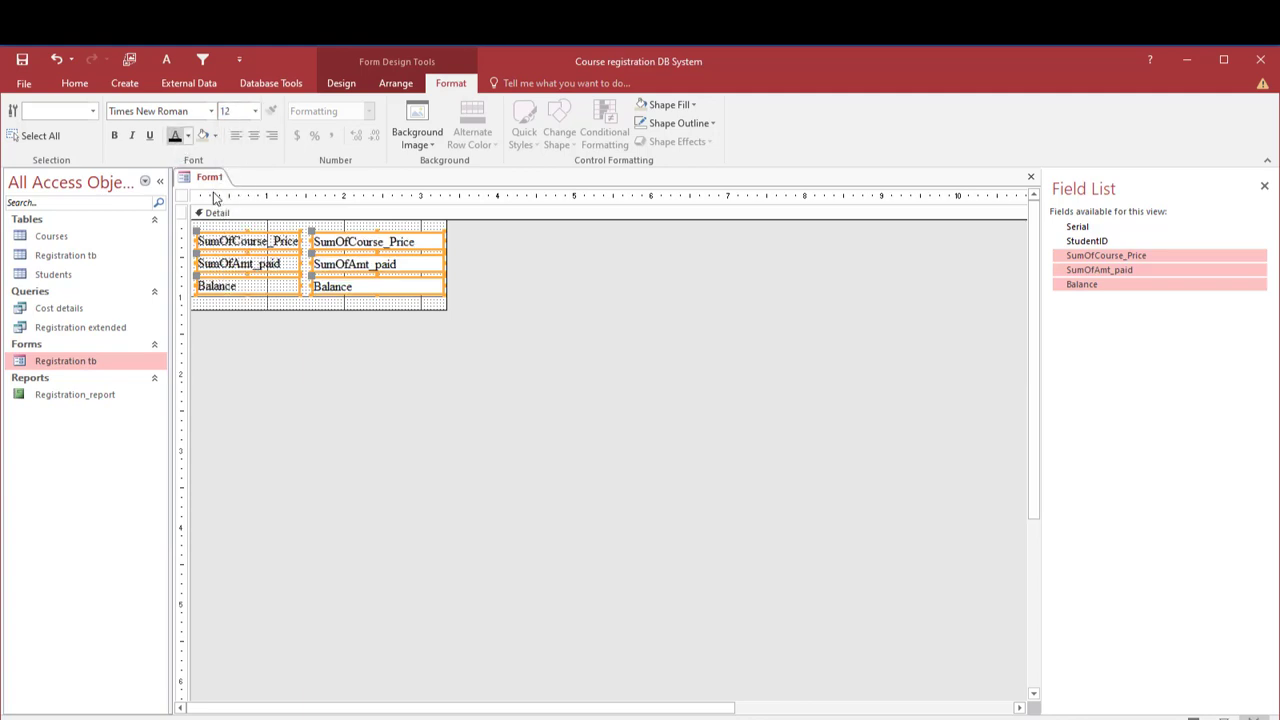
# Step: Select the SumOfCourse_Price label's full text for replacement
pyautogui.click(288, 243)
pyautogui.click(296, 240)
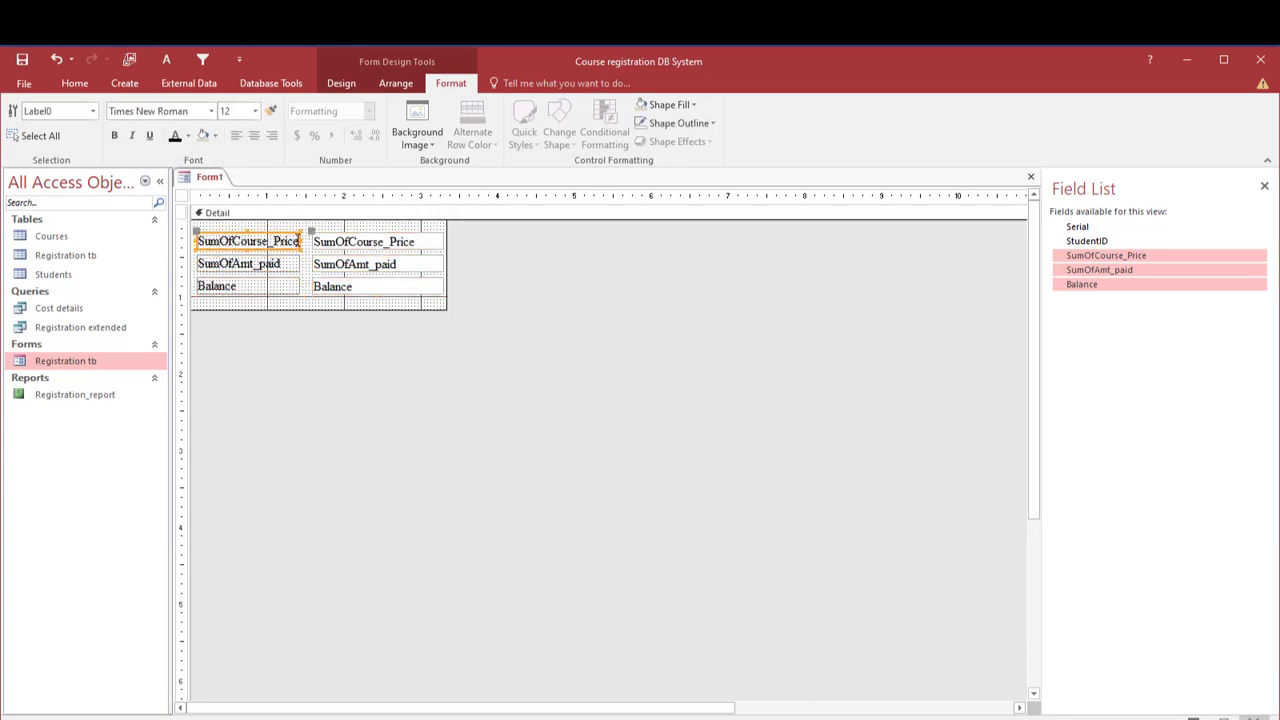
pyautogui.click(298, 241)
pyautogui.moveTo(298, 241); pyautogui.dragTo(168, 232)
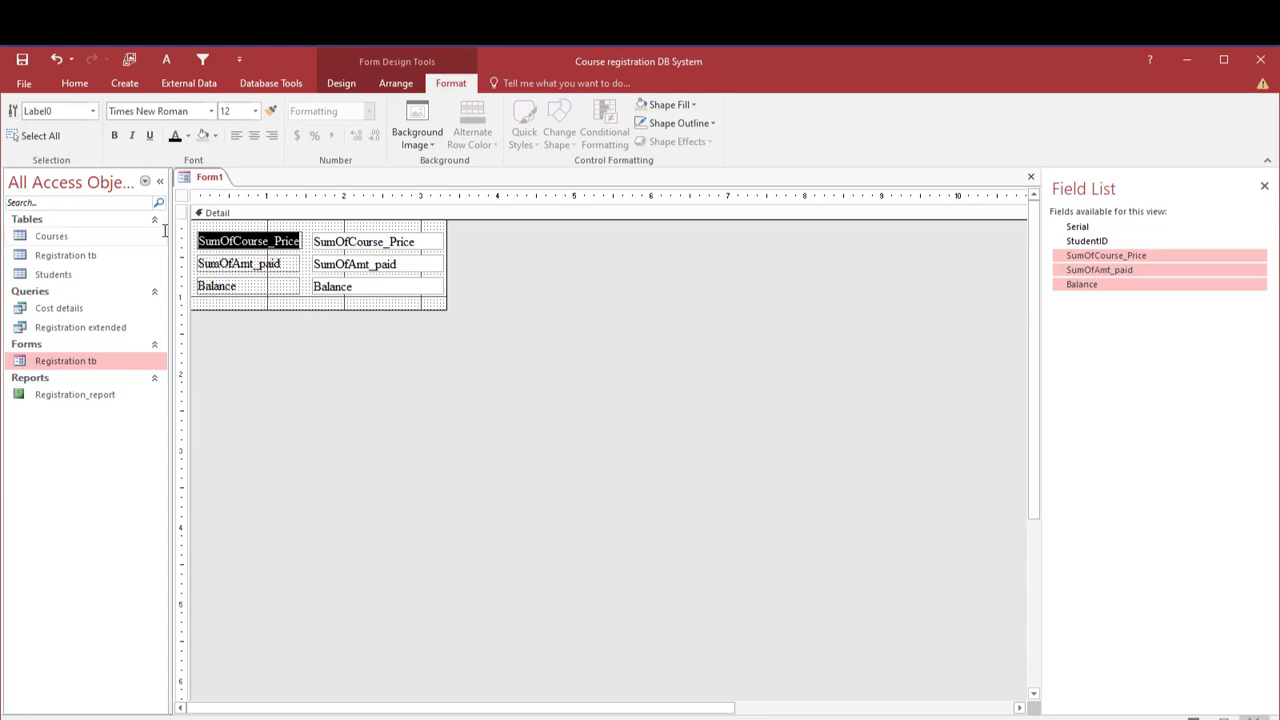
# Step: Rename the first two labels to 'Grand cost:' and 'Amount paid:'
pyautogui.write('Grand cost:')
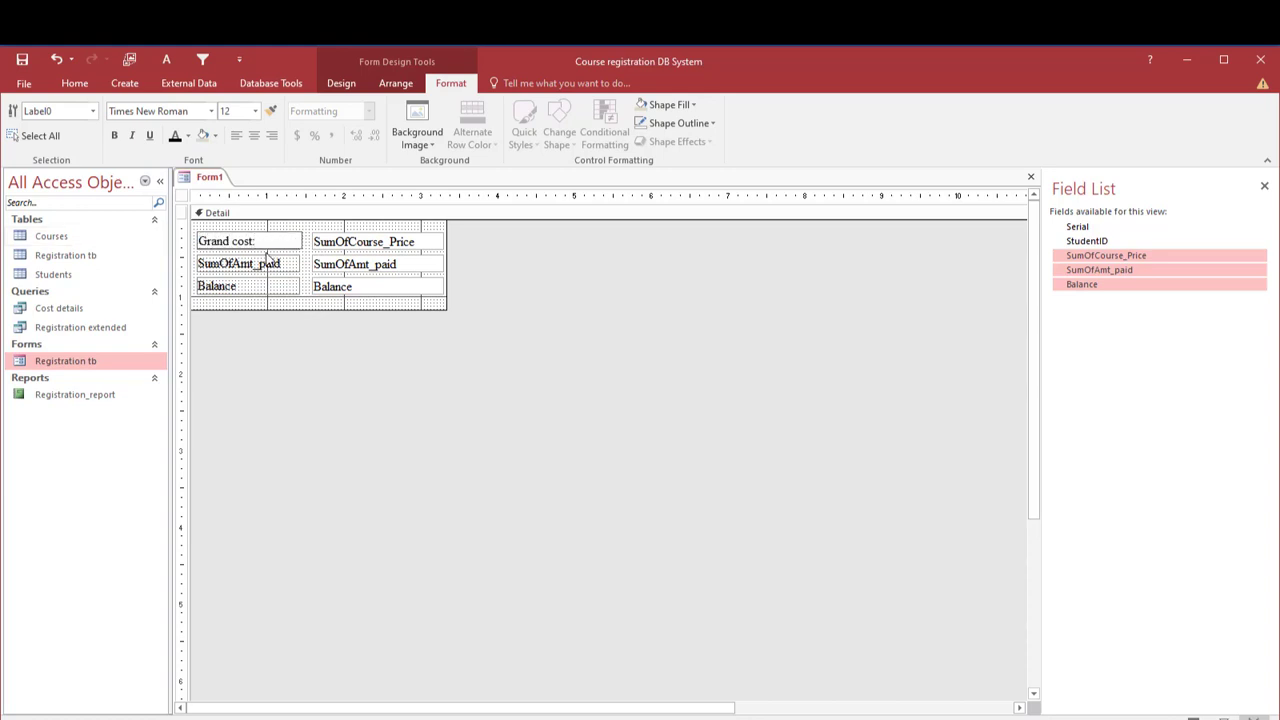
pyautogui.click(270, 262)
pyautogui.moveTo(289, 264); pyautogui.dragTo(134, 251)
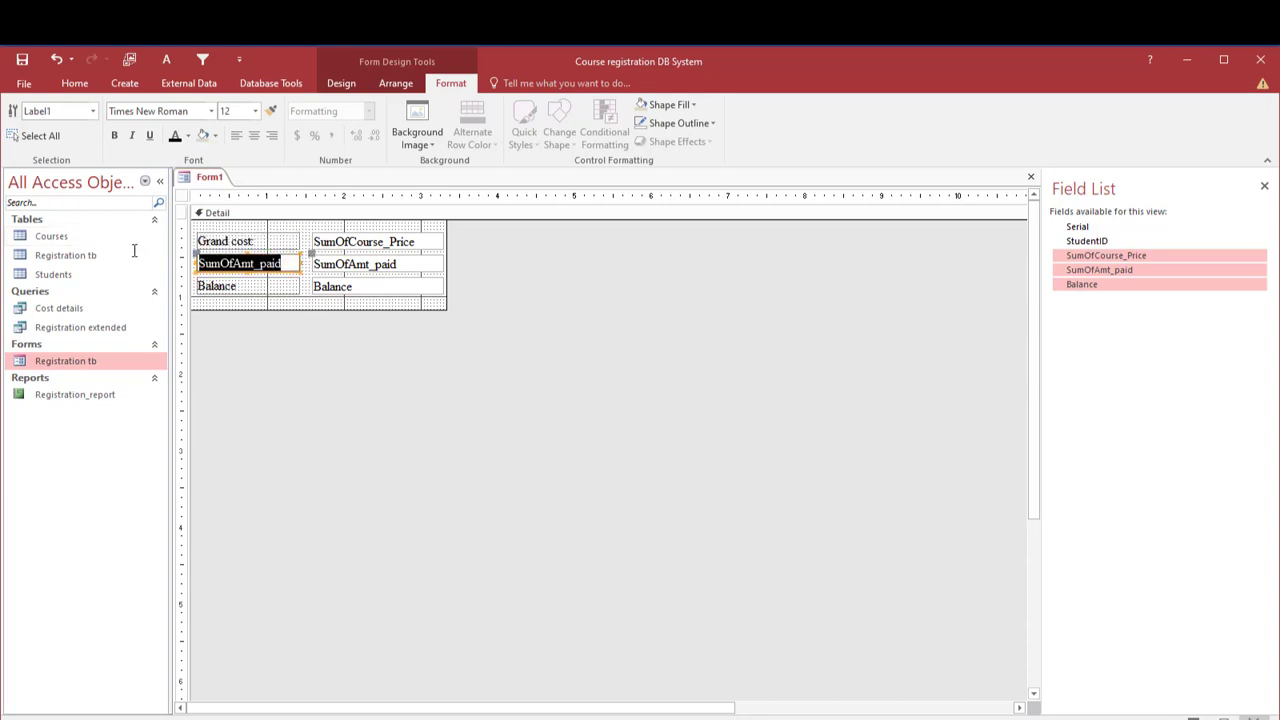
pyautogui.write('Amount pai')
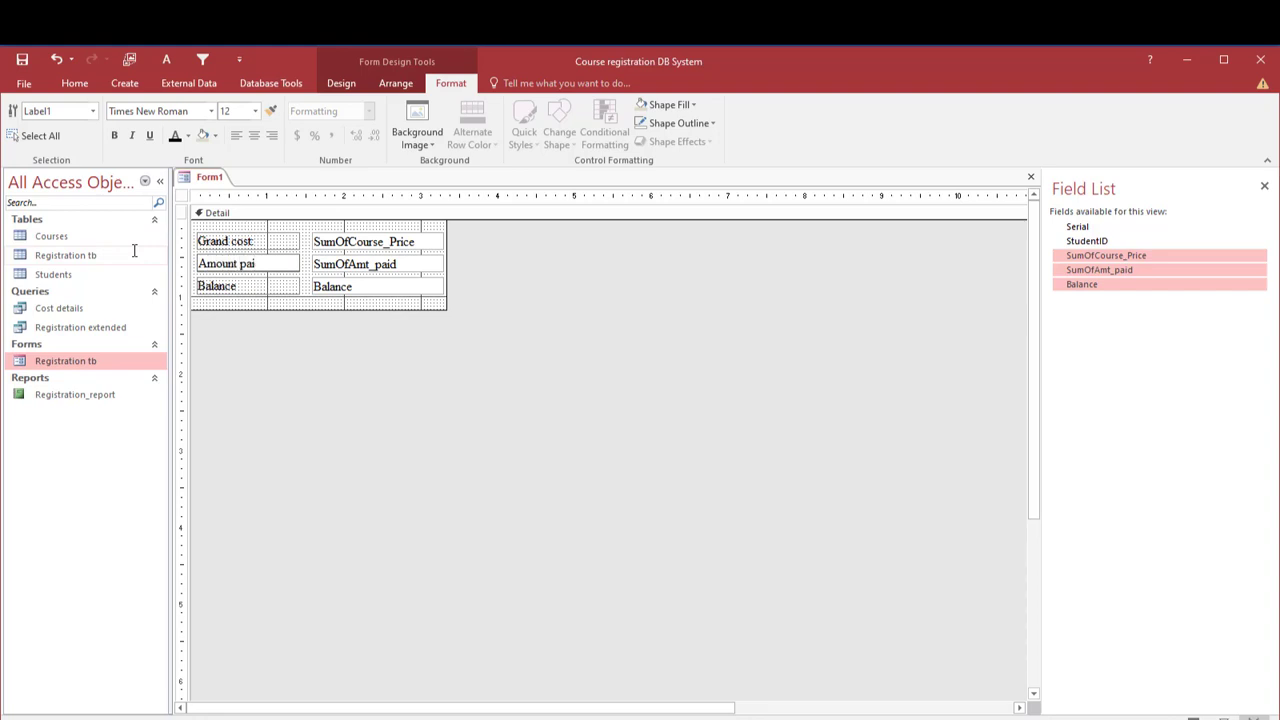
pyautogui.write('d:')
pyautogui.click(262, 284)
# Step: Move the Amount paid and Balance rows up and shrink the Detail section's height
pyautogui.press('Up')
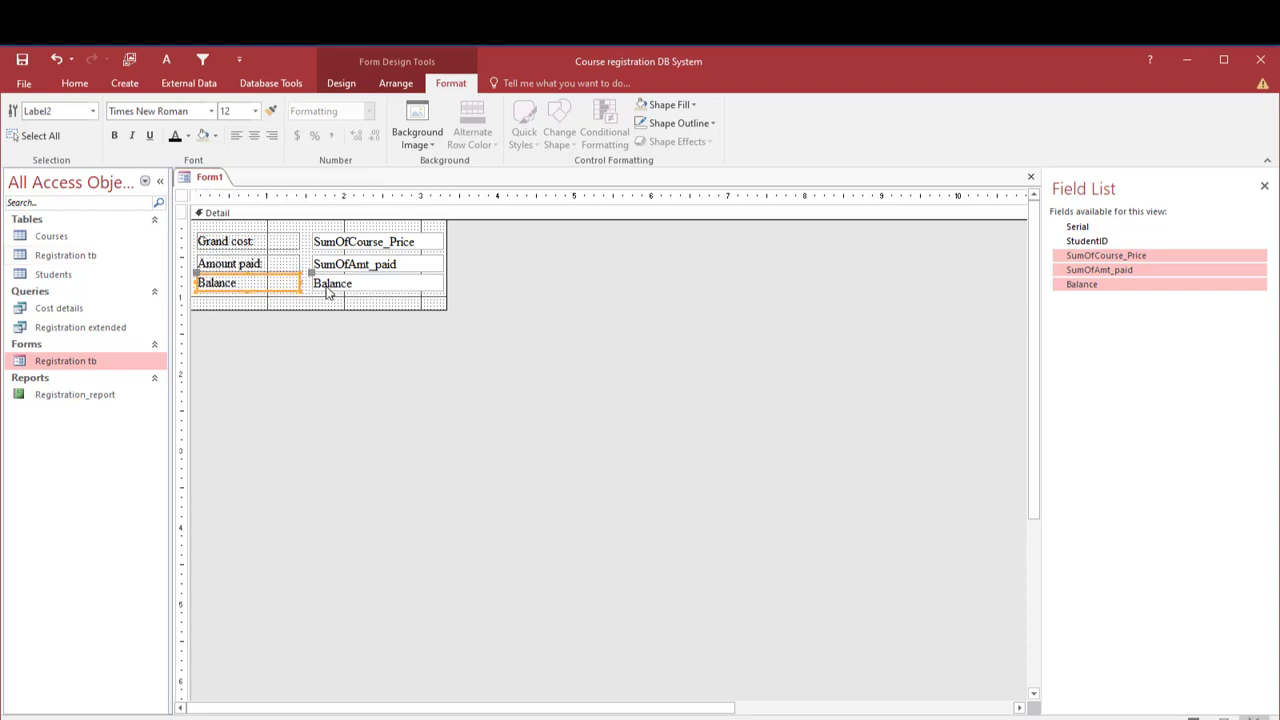
pyautogui.moveTo(370, 304); pyautogui.dragTo(246, 262)
pyautogui.press('Up')
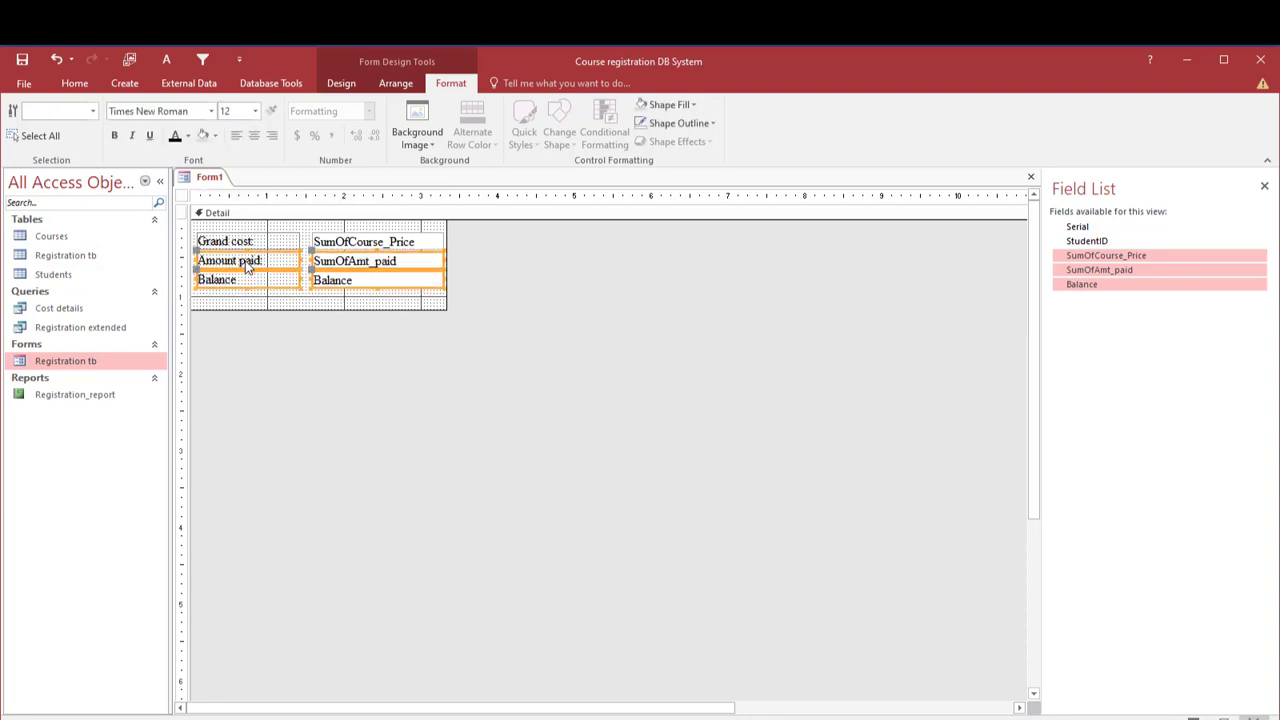
pyautogui.moveTo(356, 309); pyautogui.dragTo(352, 290)
# Step: Make the three value boxes transparent and narrower, then save the form
pyautogui.moveTo(343, 226); pyautogui.dragTo(366, 294)
pyautogui.click(665, 104)
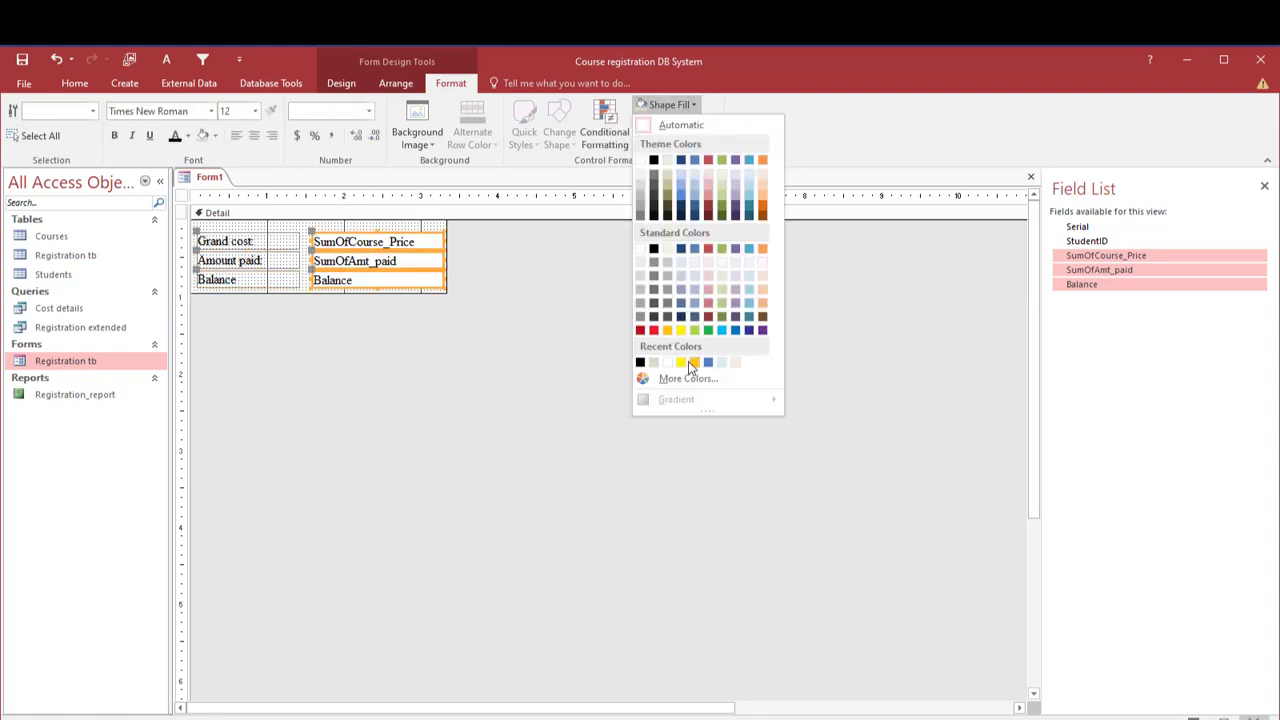
pyautogui.click(215, 136)
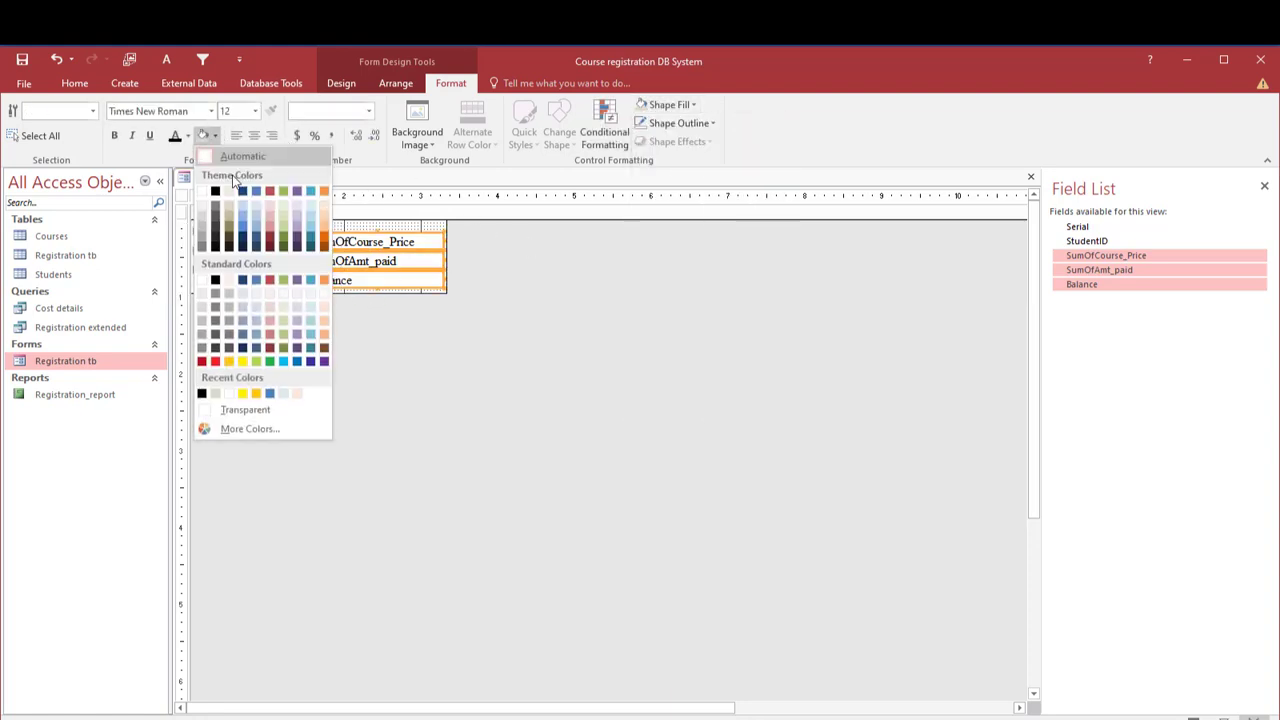
pyautogui.click(258, 410)
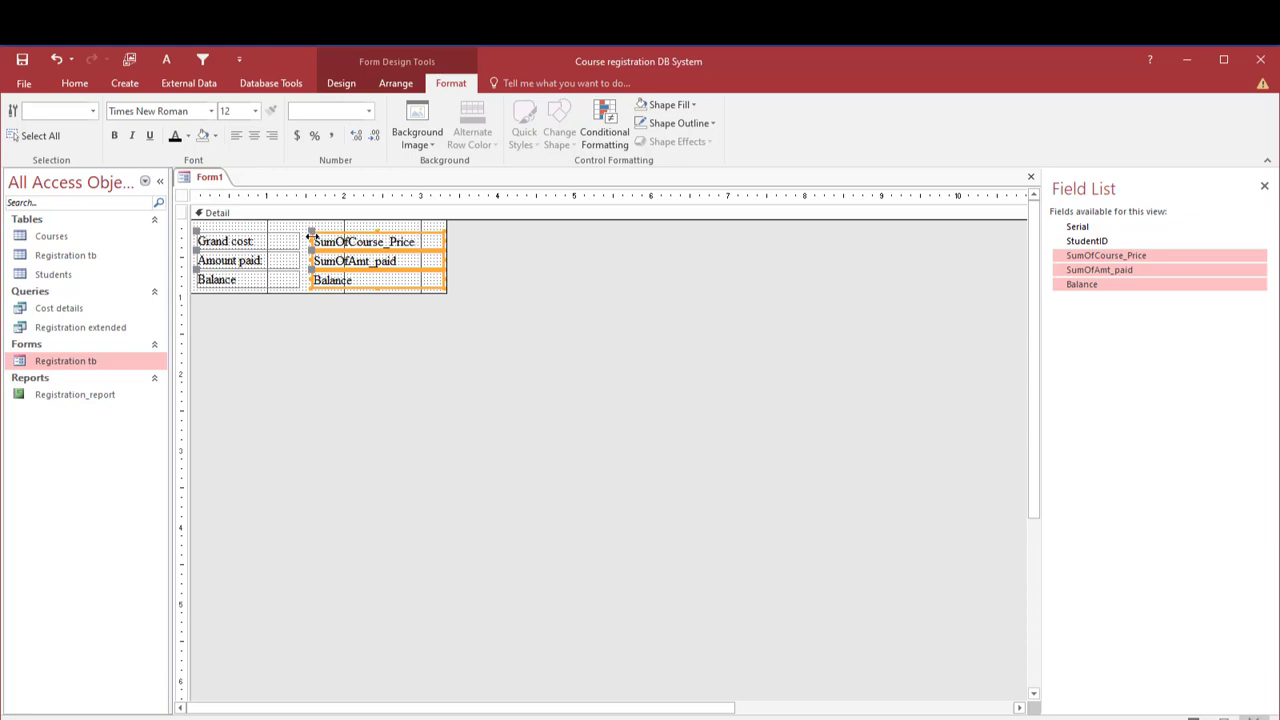
pyautogui.moveTo(307, 241); pyautogui.dragTo(297, 241)
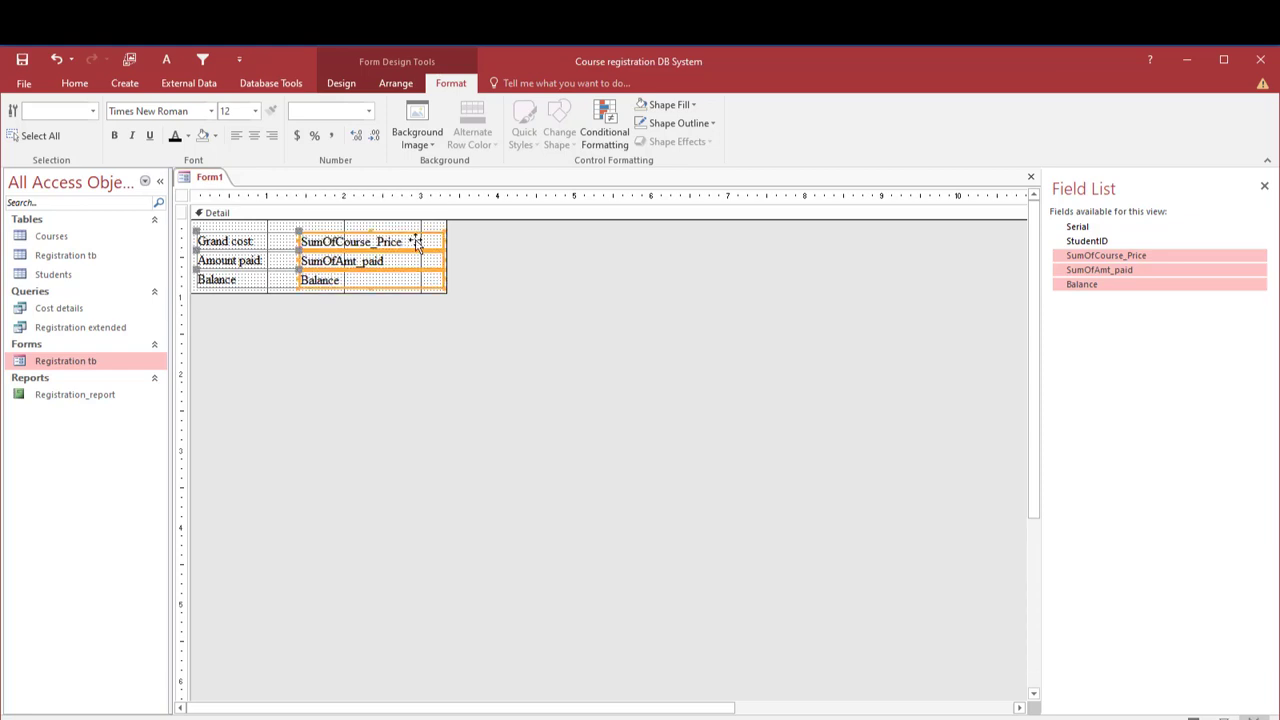
pyautogui.moveTo(443, 240); pyautogui.dragTo(420, 243)
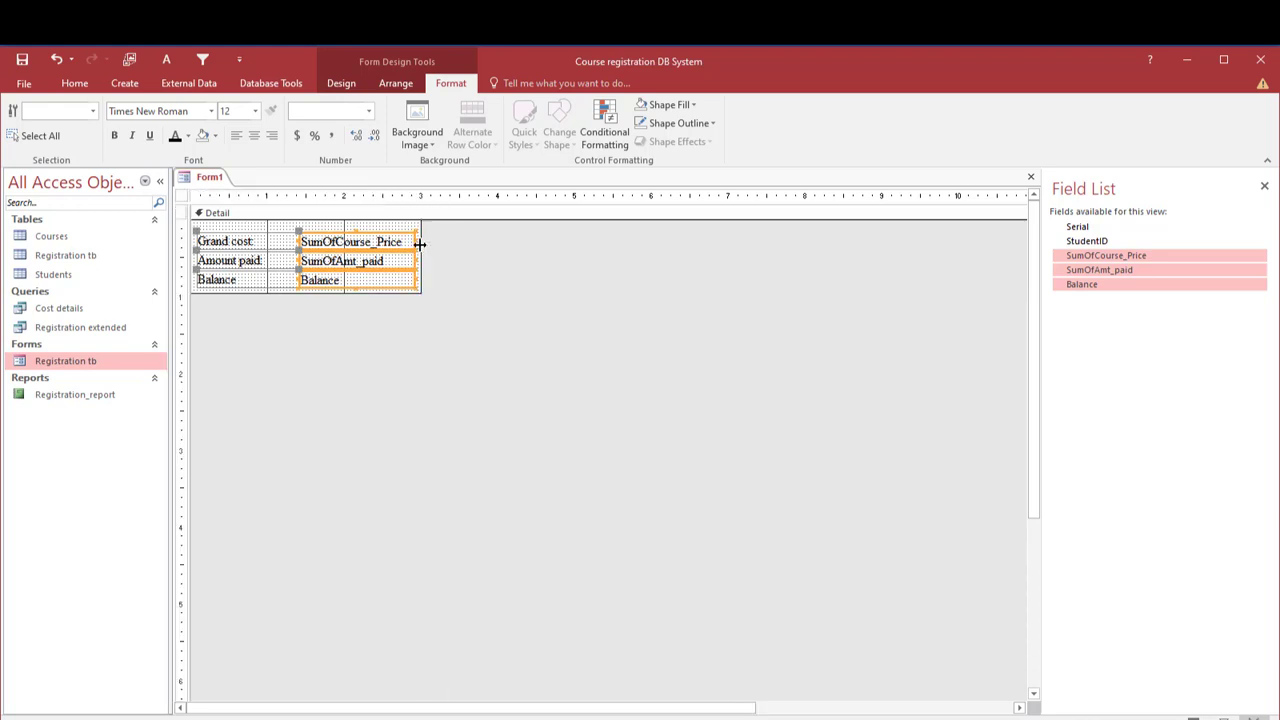
pyautogui.hotkey('ctrl', 's')
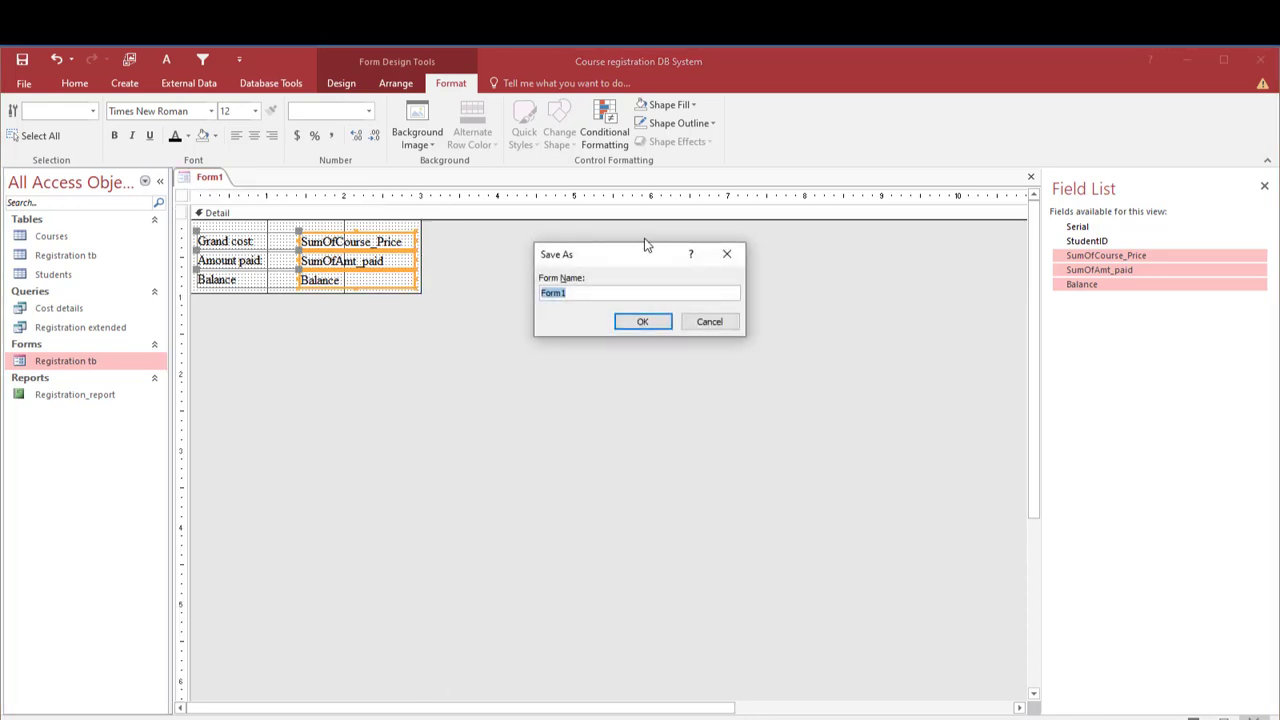
# Step: Save the new form as Costfrm and close it
pyautogui.press('Escape')
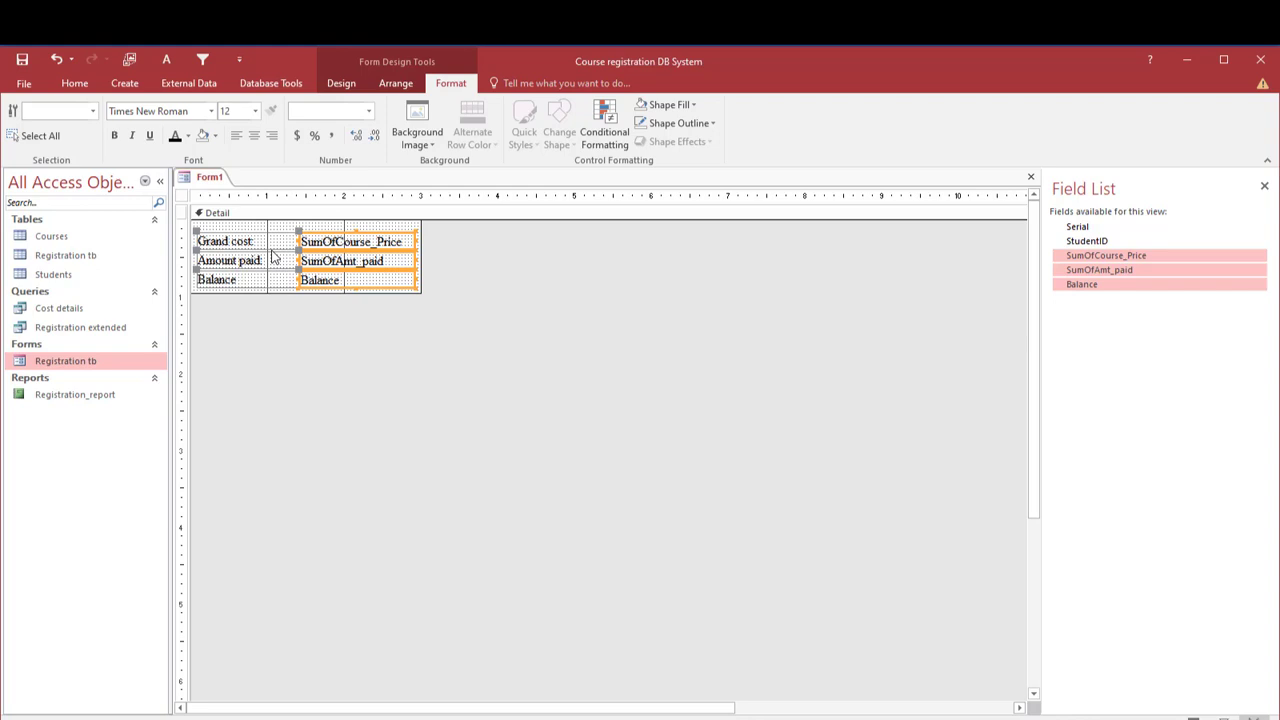
pyautogui.hotkey('ctrl', 's')
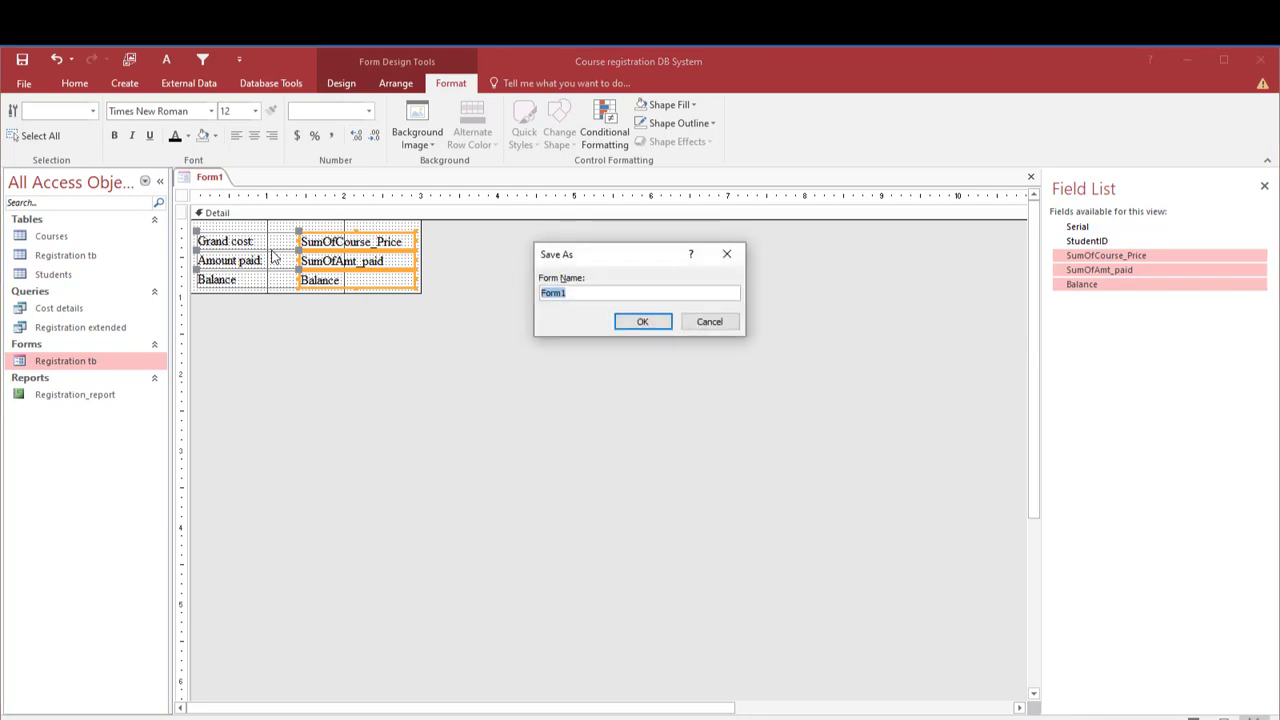
pyautogui.write('Costf')
pyautogui.press('Return')
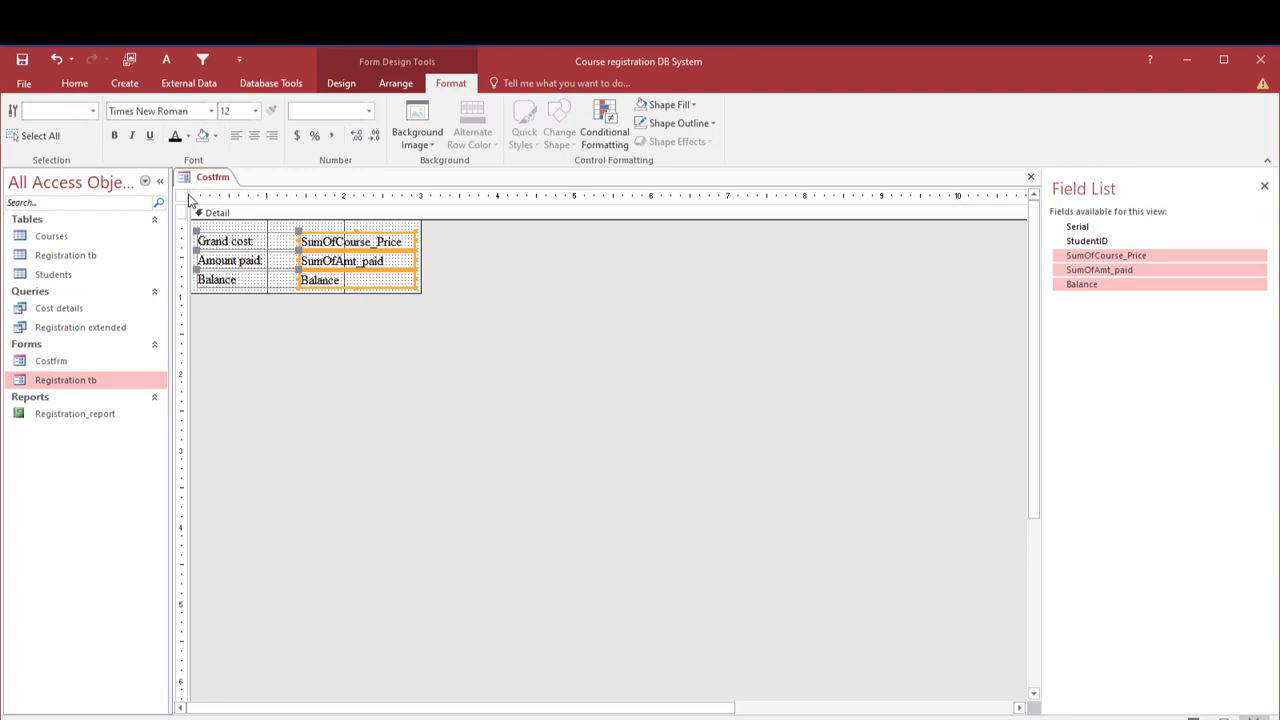
pyautogui.doubleClick(186, 197)
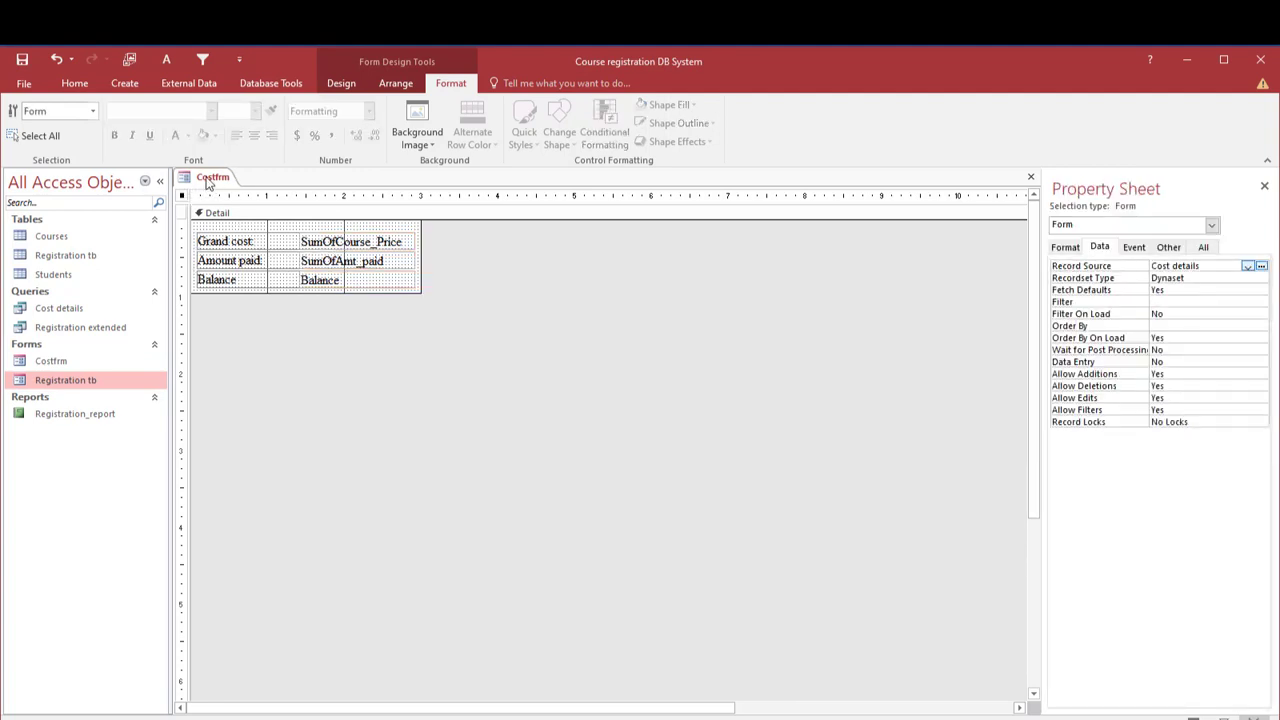
pyautogui.rightClick(208, 183)
pyautogui.click(243, 206)
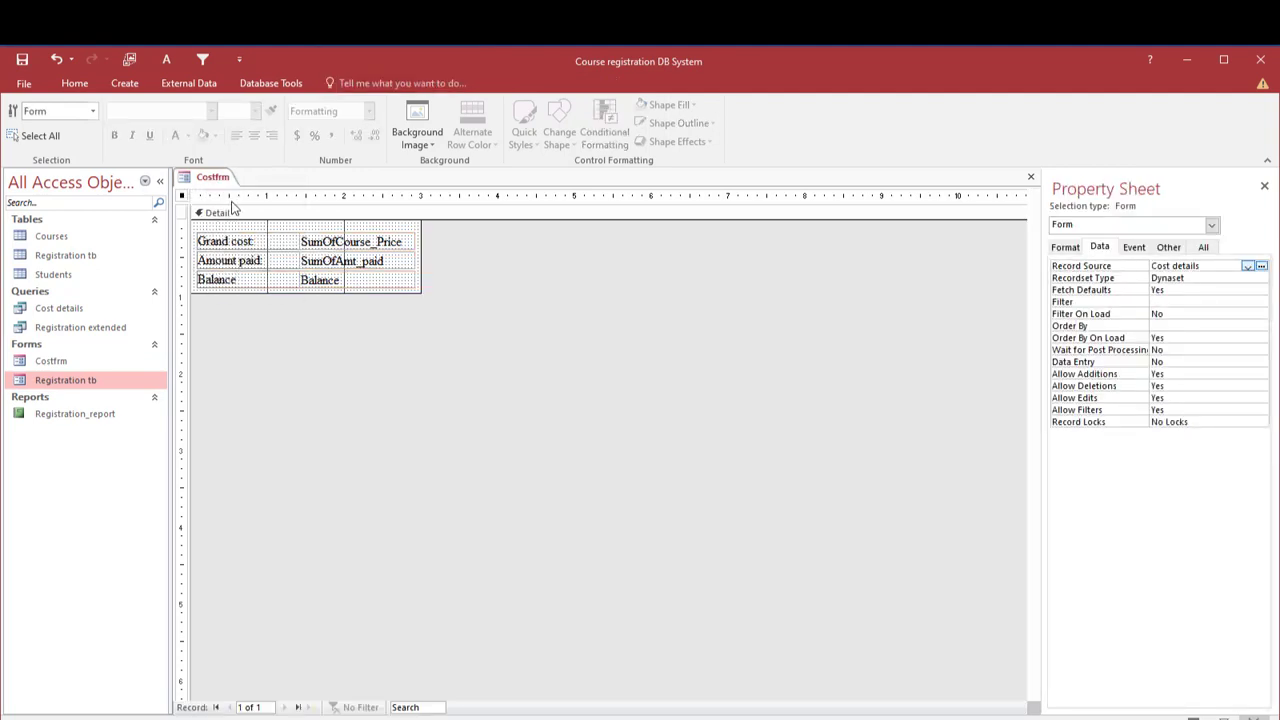
# Step: Copy and paste Costfrm, cancel the duplicate, and open Costfrm in Design View
pyautogui.rightClick(66, 366)
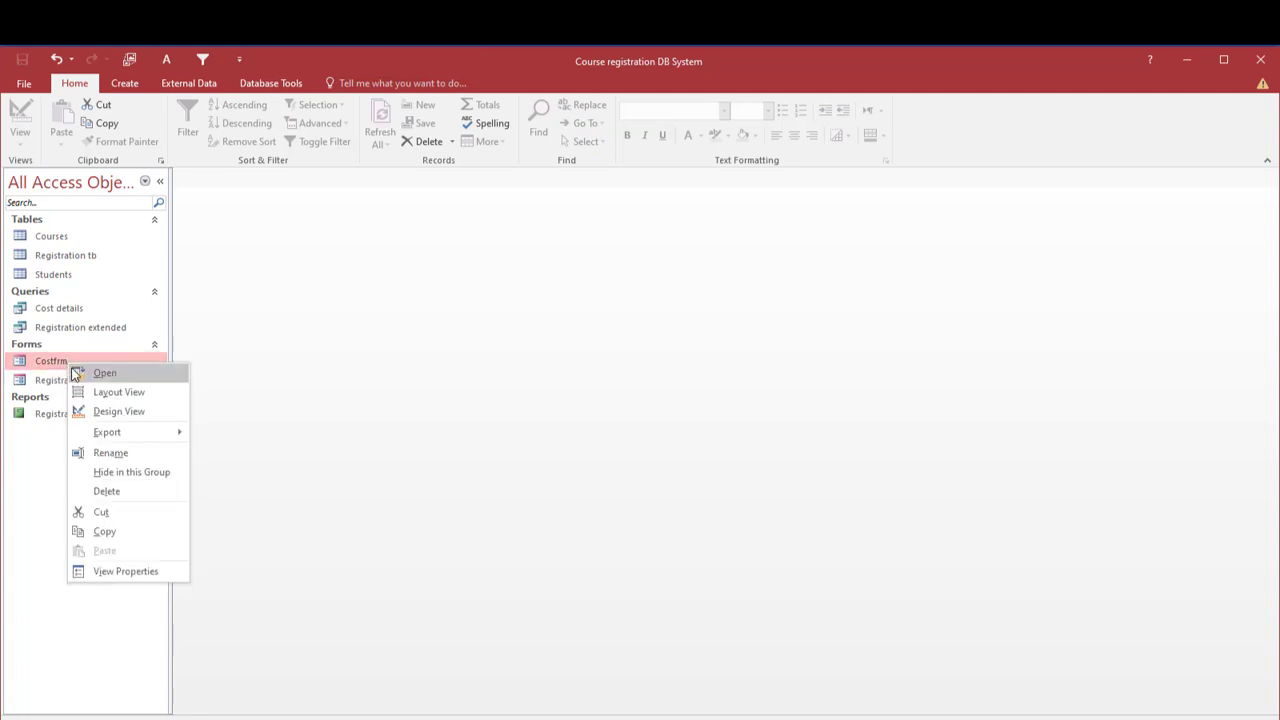
pyautogui.click(104, 532)
pyautogui.hotkey('ctrl', 'v')
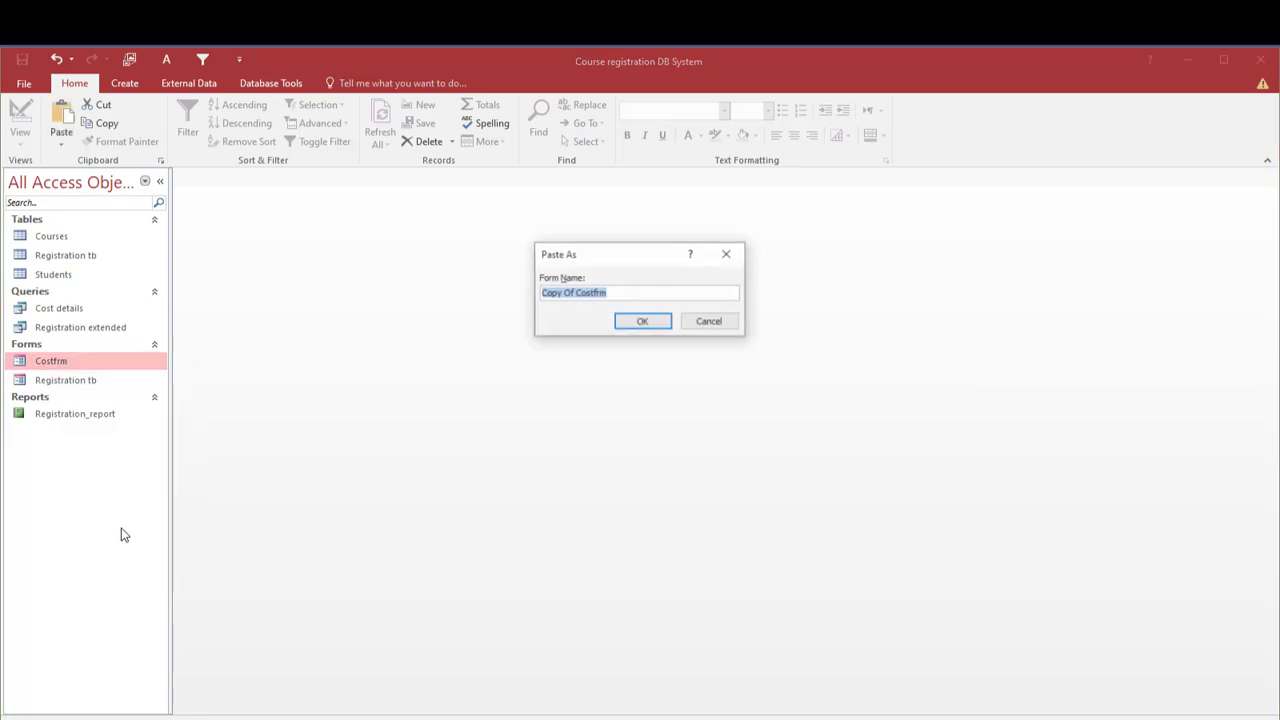
pyautogui.click(709, 322)
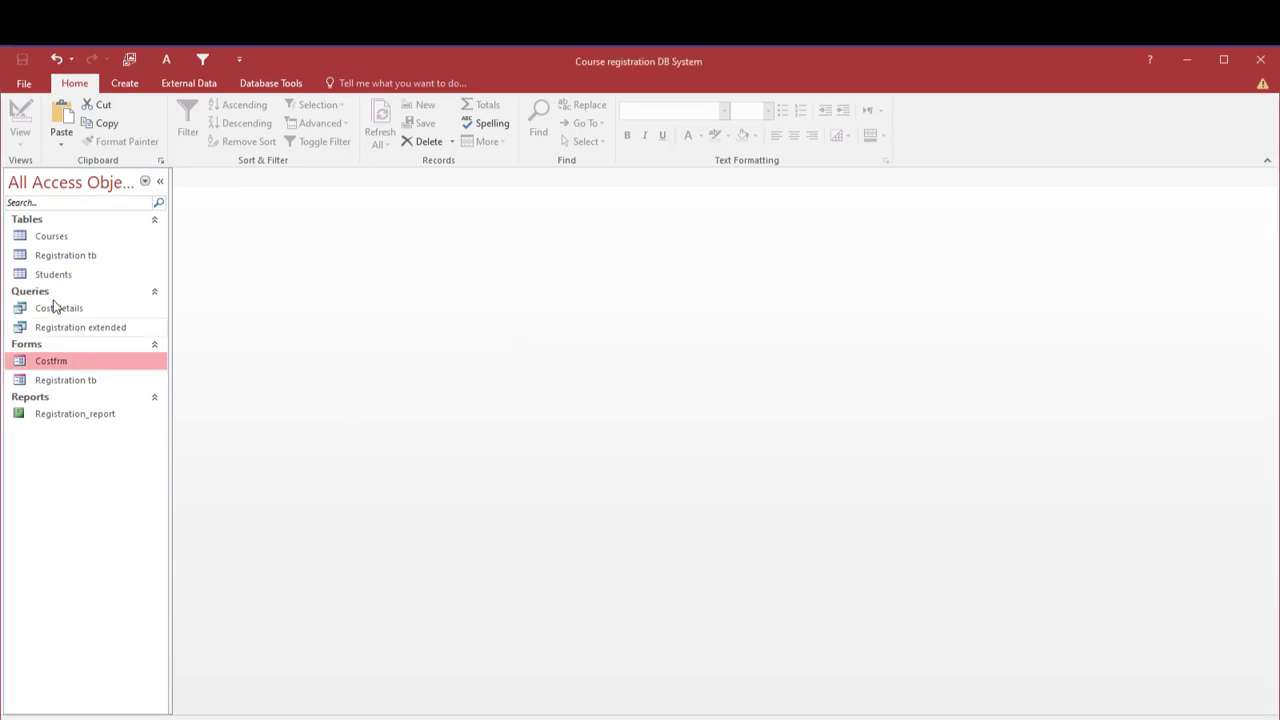
pyautogui.rightClick(84, 362)
pyautogui.click(146, 404)
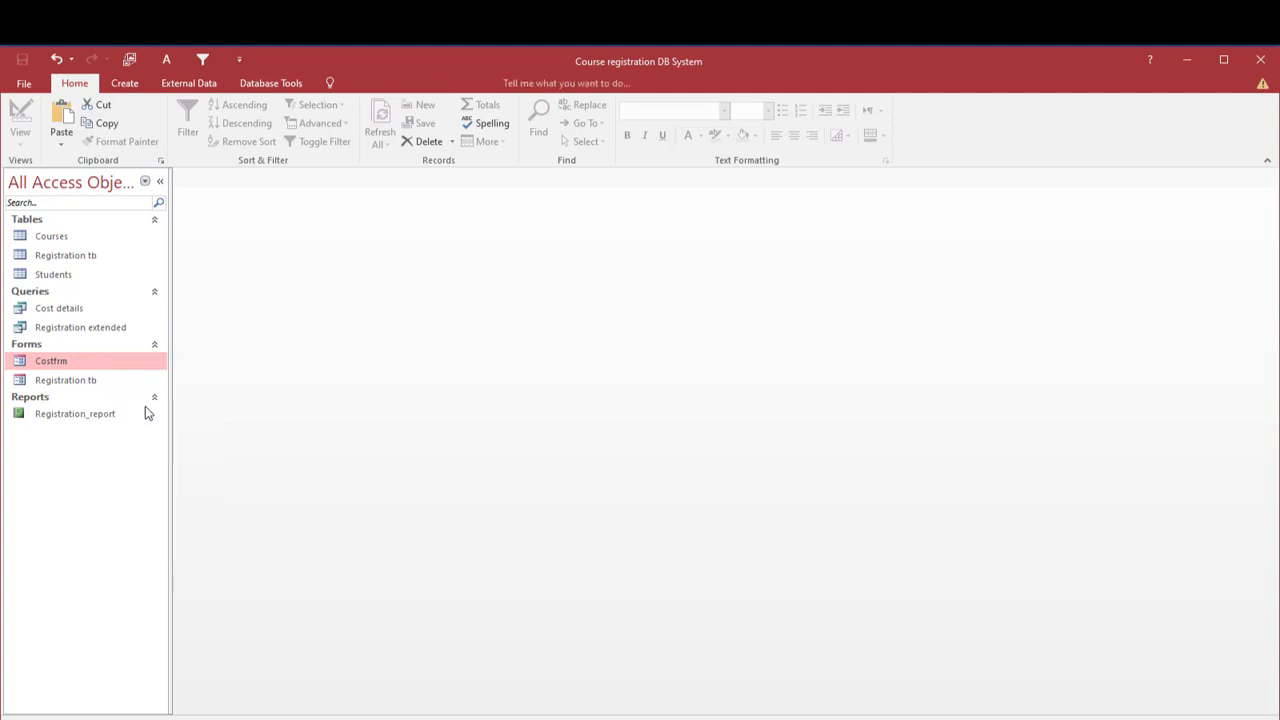
# Step: Save a copy of Costfrm as a report using Save Object As
pyautogui.click(24, 83)
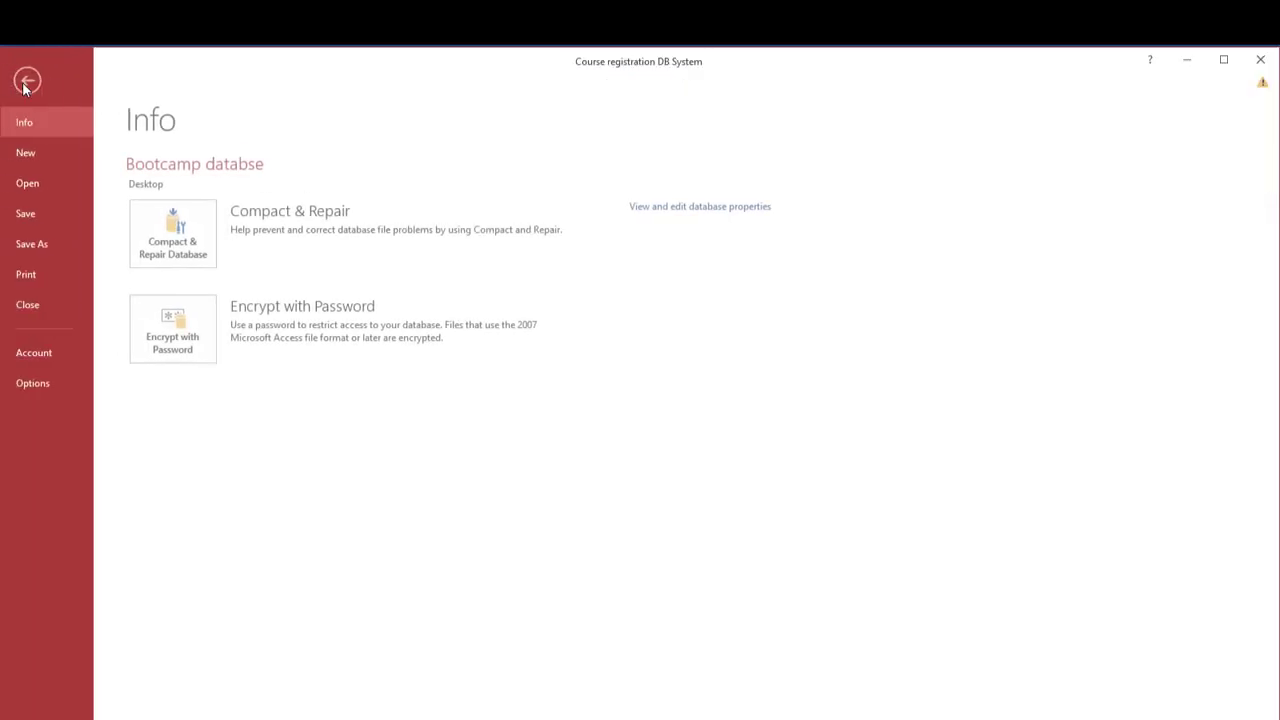
pyautogui.click(60, 250)
pyautogui.click(263, 251)
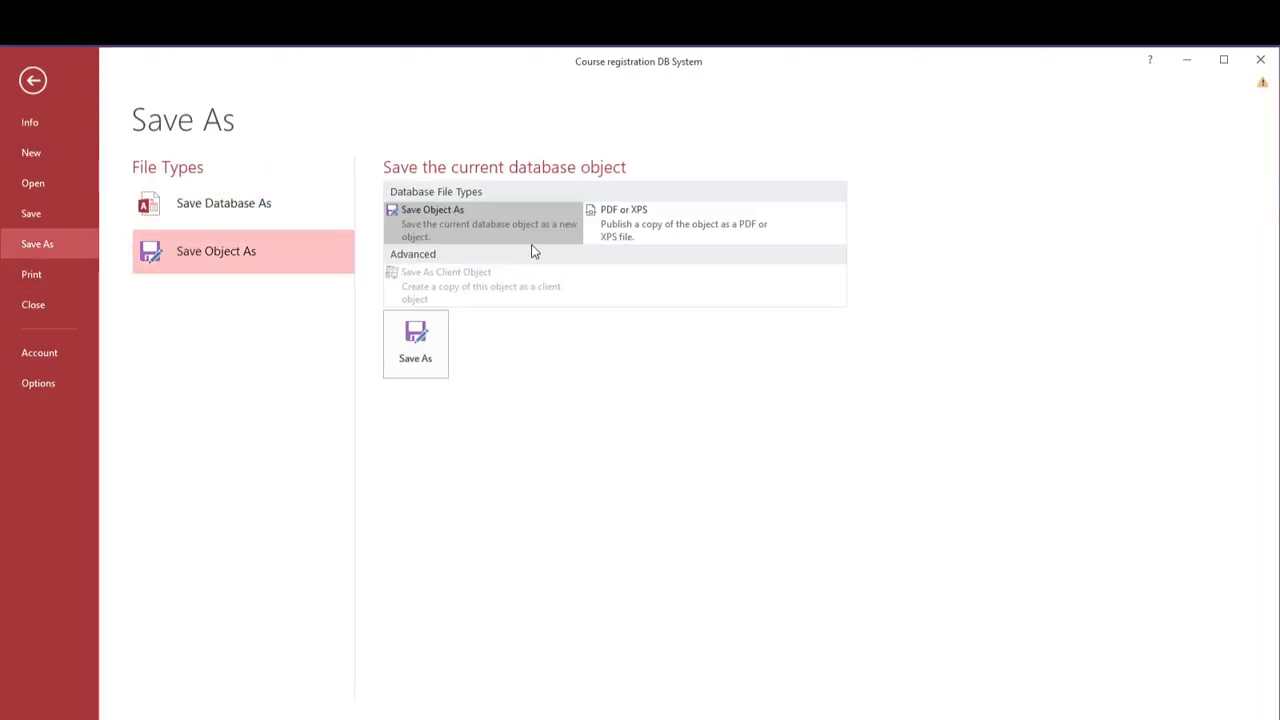
pyautogui.click(427, 356)
pyautogui.click(584, 316)
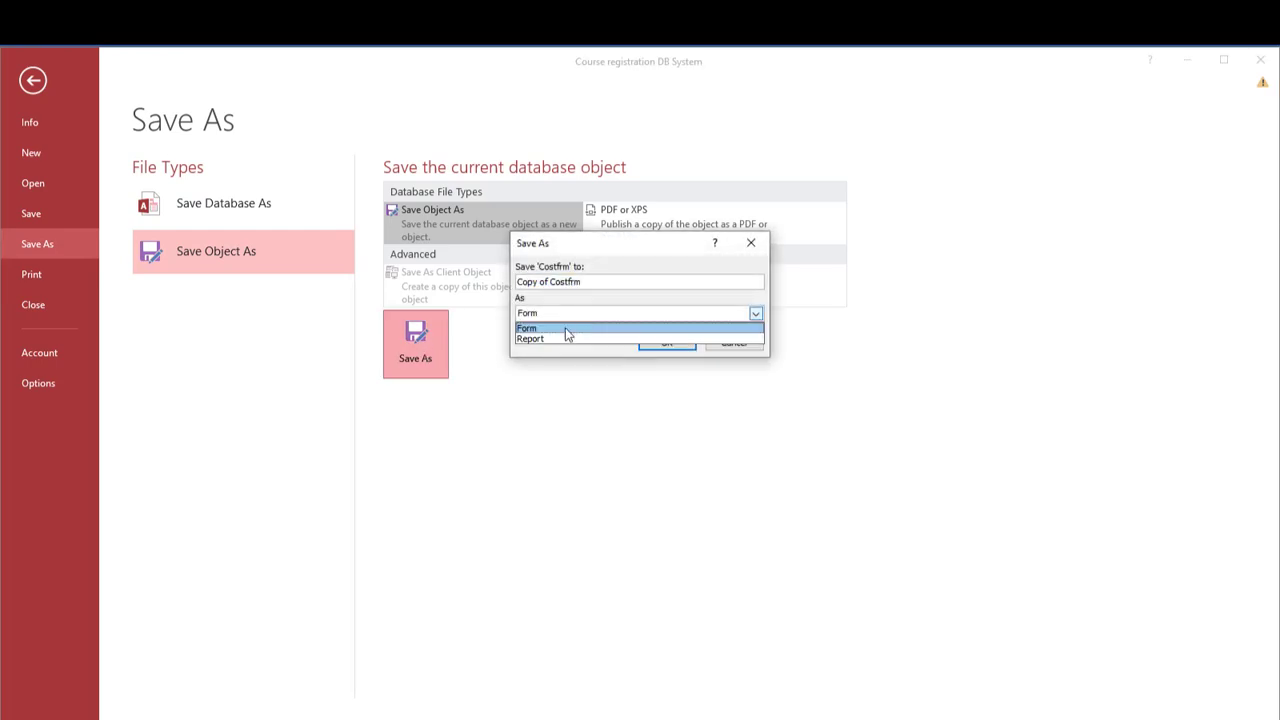
pyautogui.click(561, 340)
pyautogui.click(663, 343)
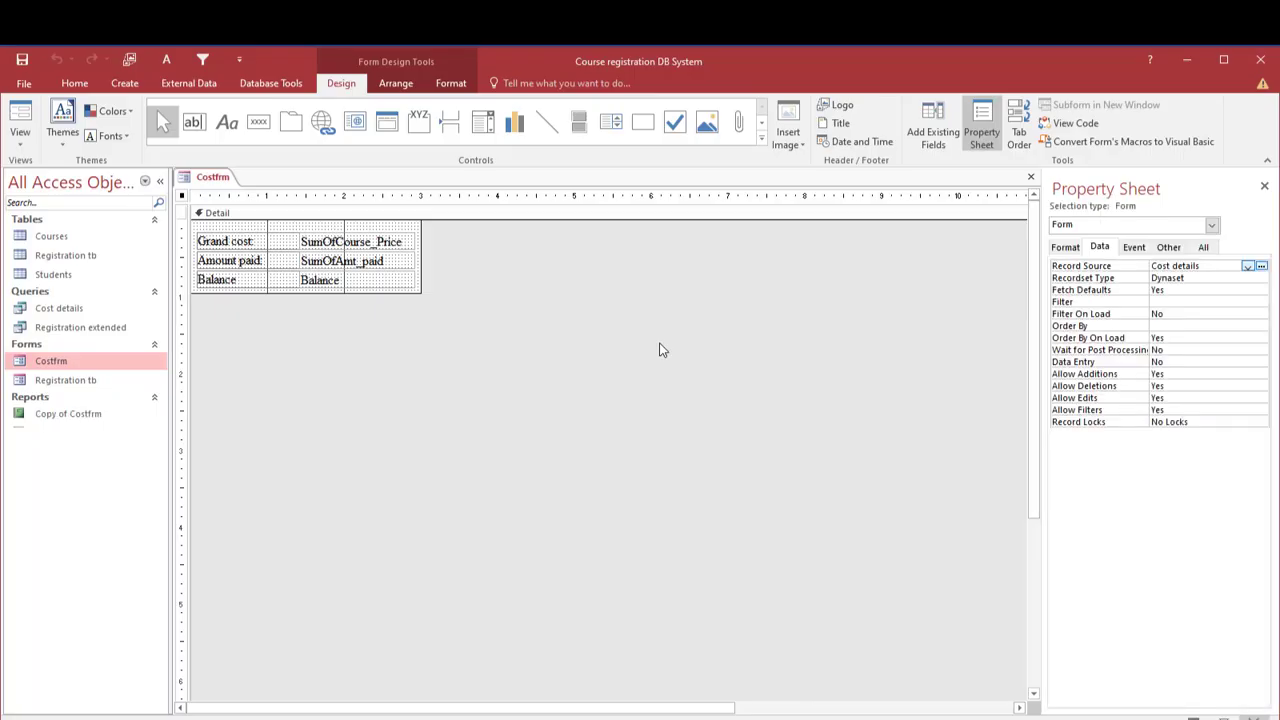
# Step: Close the form, rename the report copy to Cost_bills_balance, and open it
pyautogui.rightClick(217, 183)
pyautogui.click(250, 211)
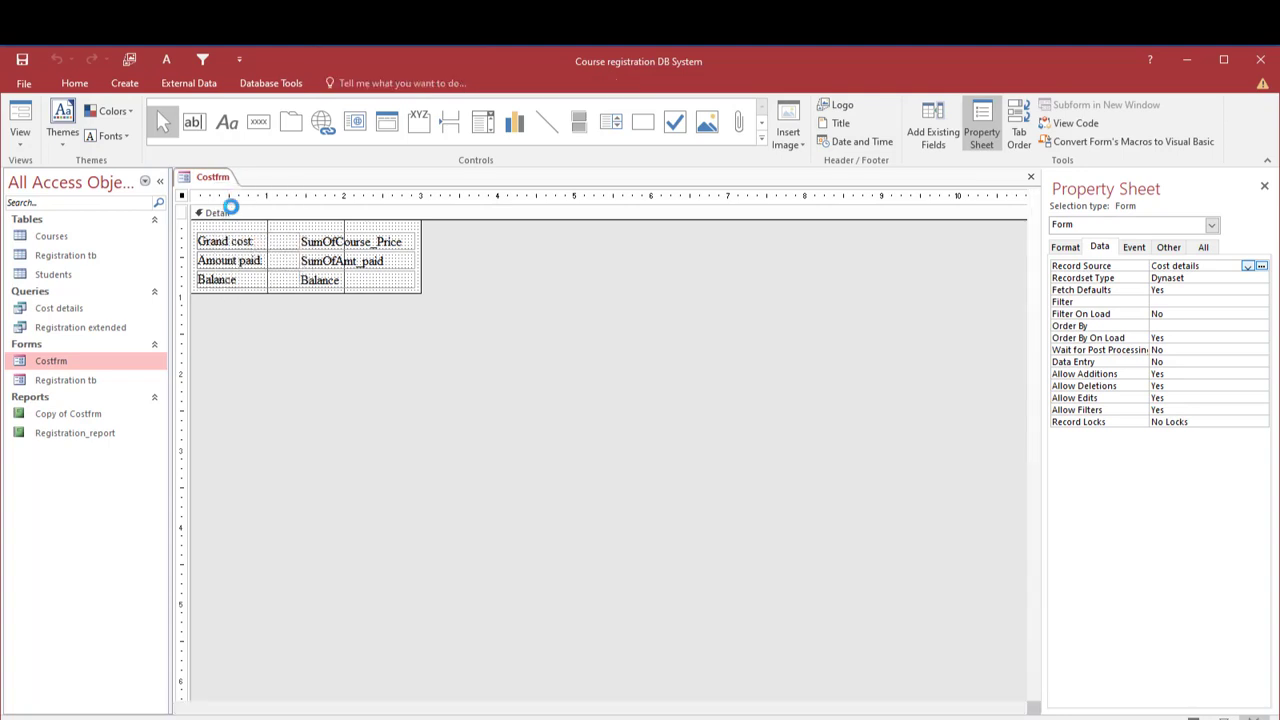
pyautogui.click(76, 420)
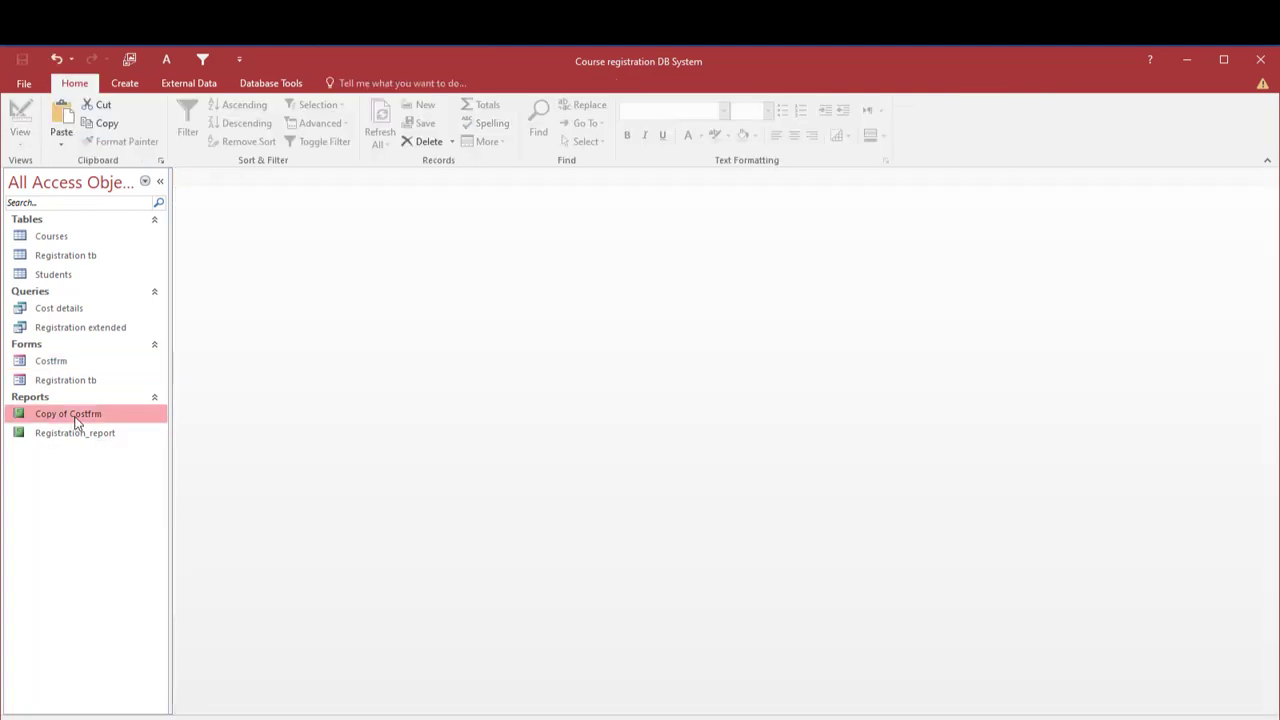
pyautogui.rightClick(76, 420)
pyautogui.click(116, 508)
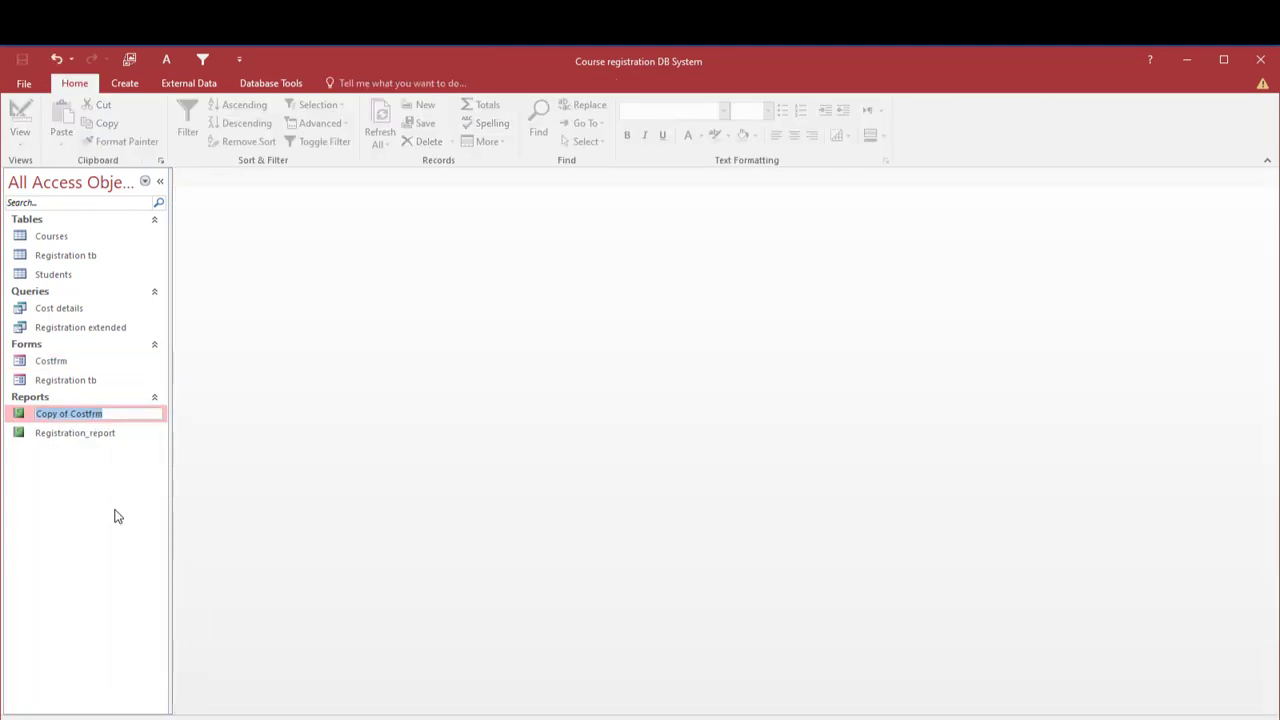
pyautogui.write('Cost_bills_balance')
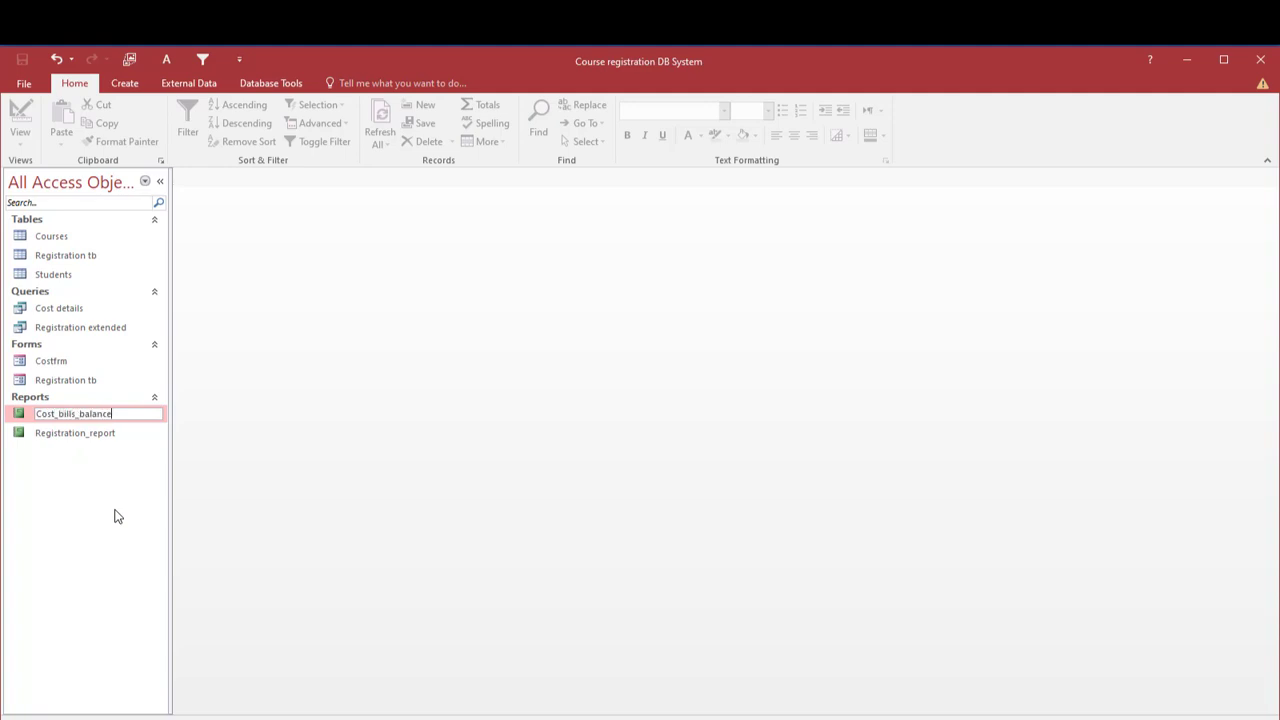
pyautogui.press('Return')
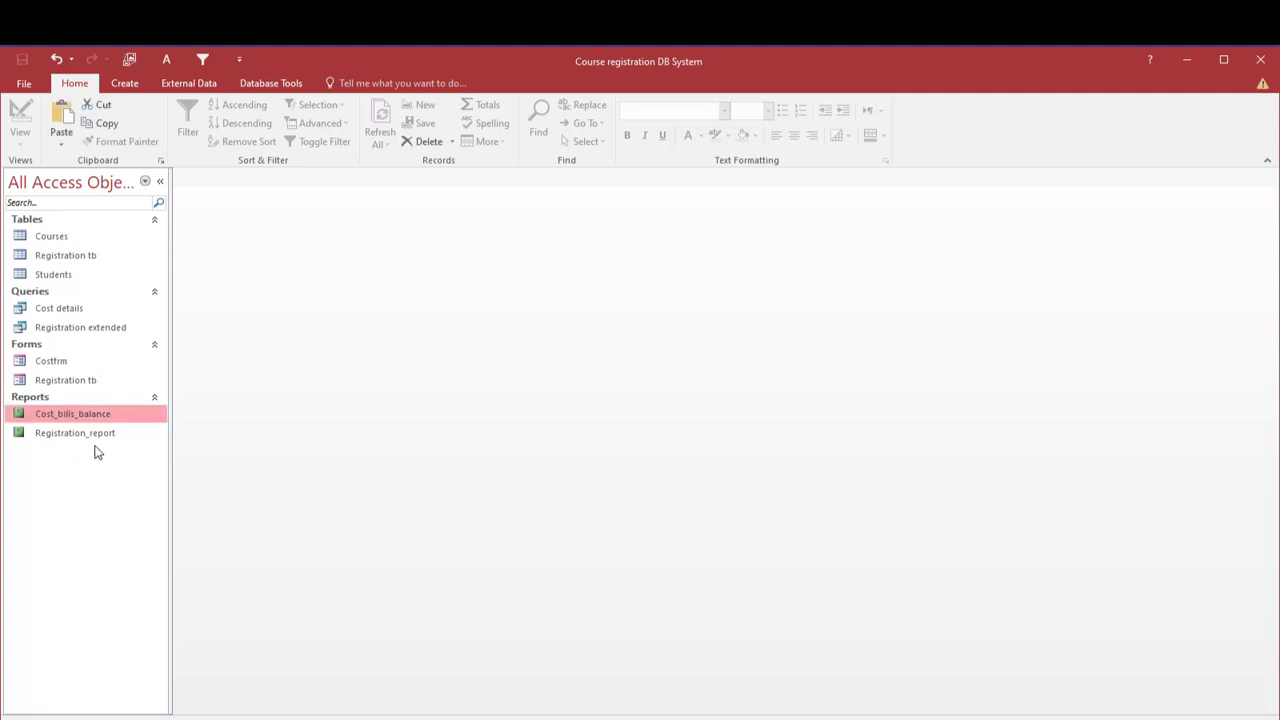
pyautogui.doubleClick(76, 417)
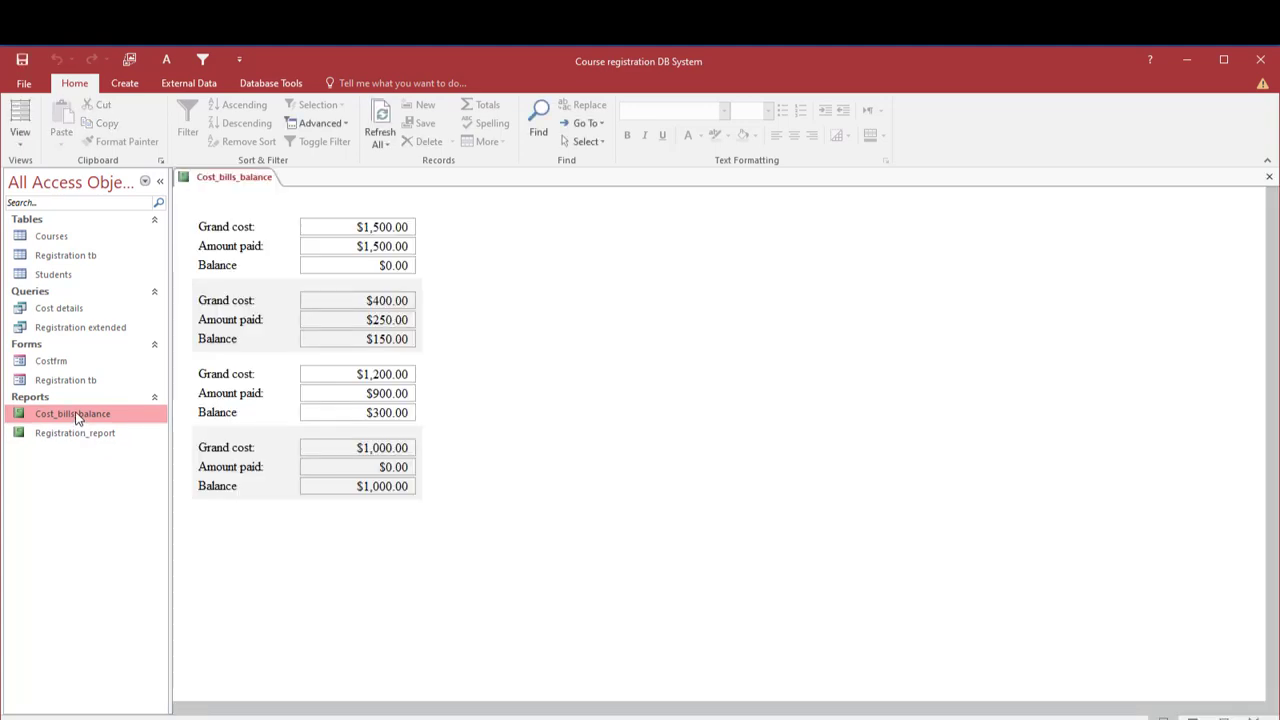
# Step: Switch the Cost_bills_balance report between its data view and Design View, ending in Design View
pyautogui.click(335, 319)
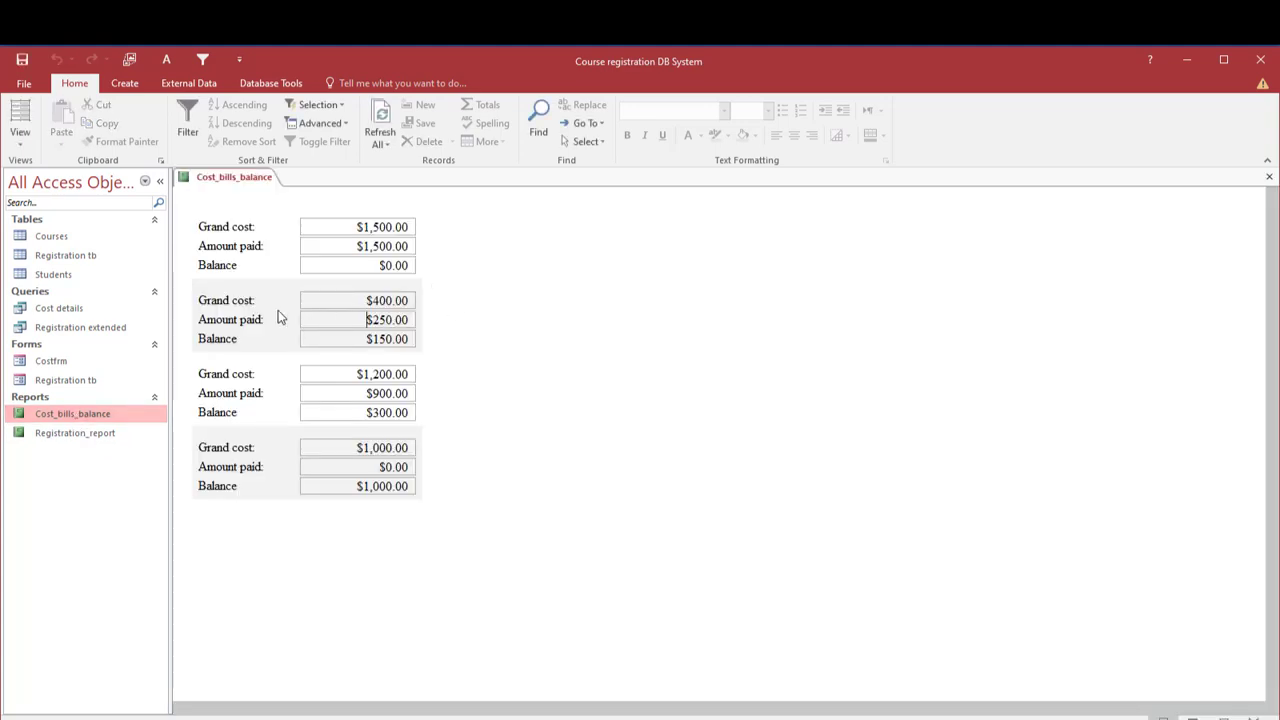
pyautogui.rightClick(270, 245)
pyautogui.rightClick(240, 204)
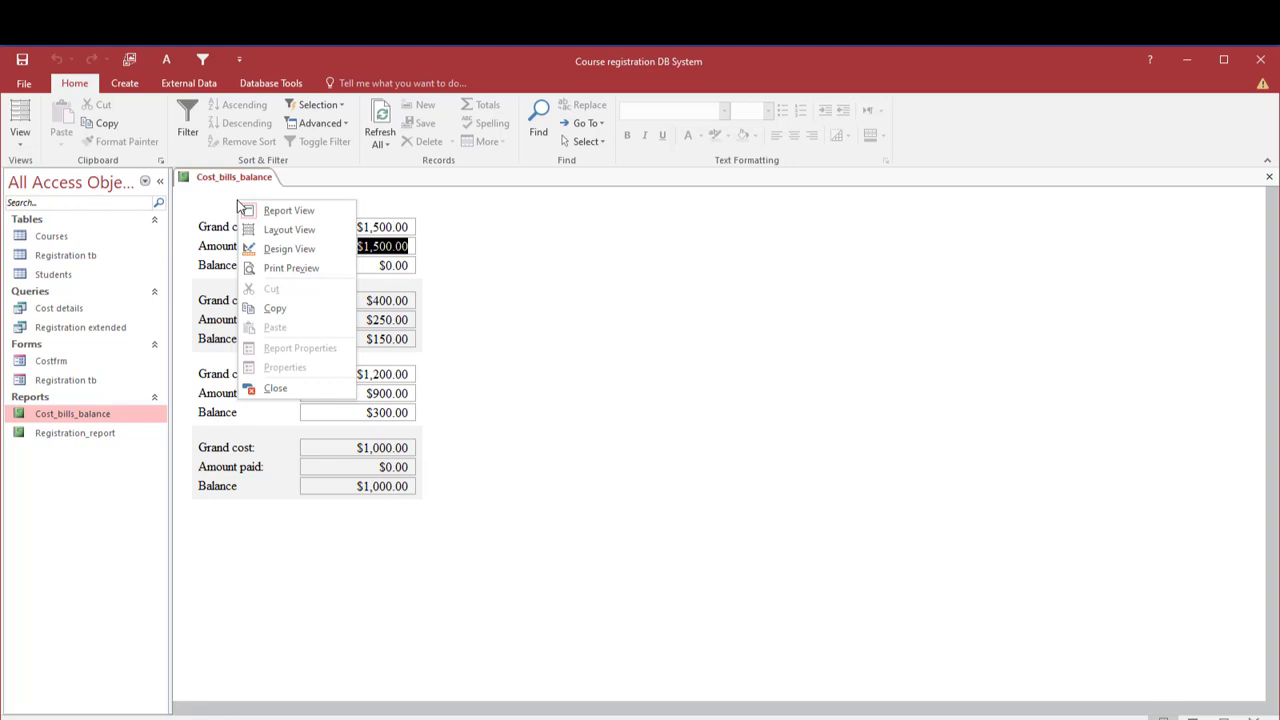
pyautogui.click(285, 248)
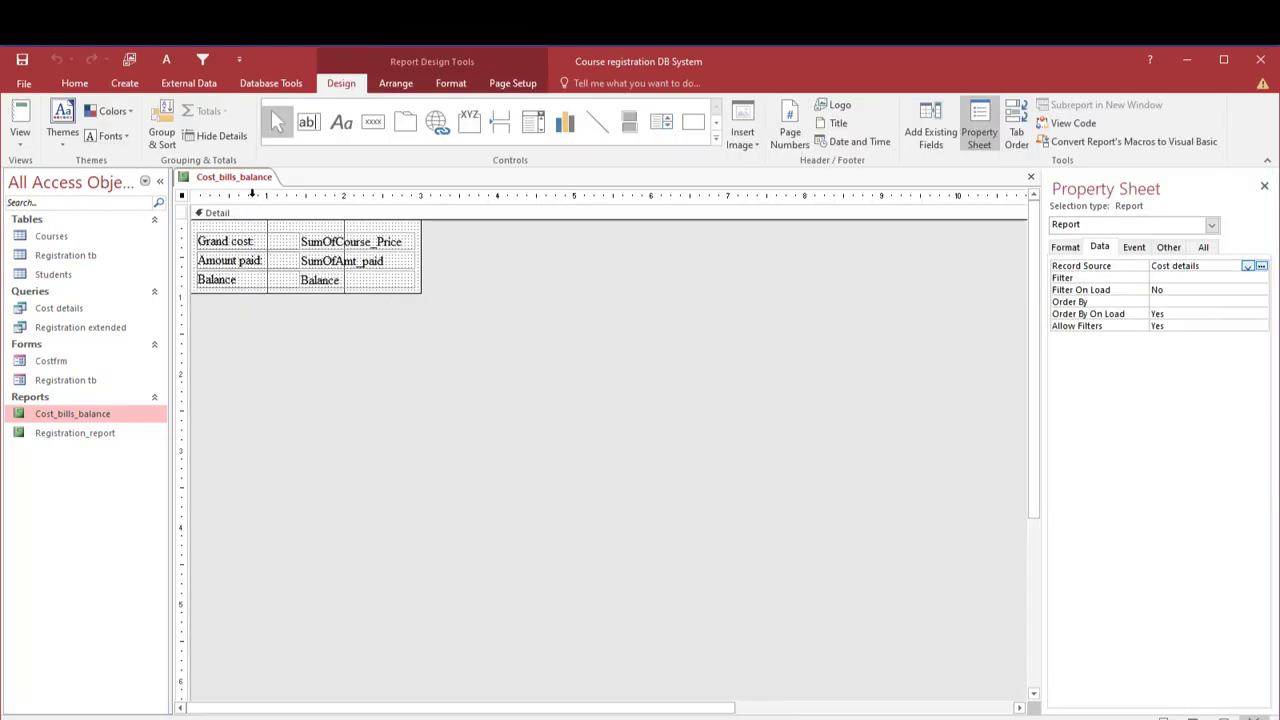
pyautogui.rightClick(250, 180)
pyautogui.click(265, 243)
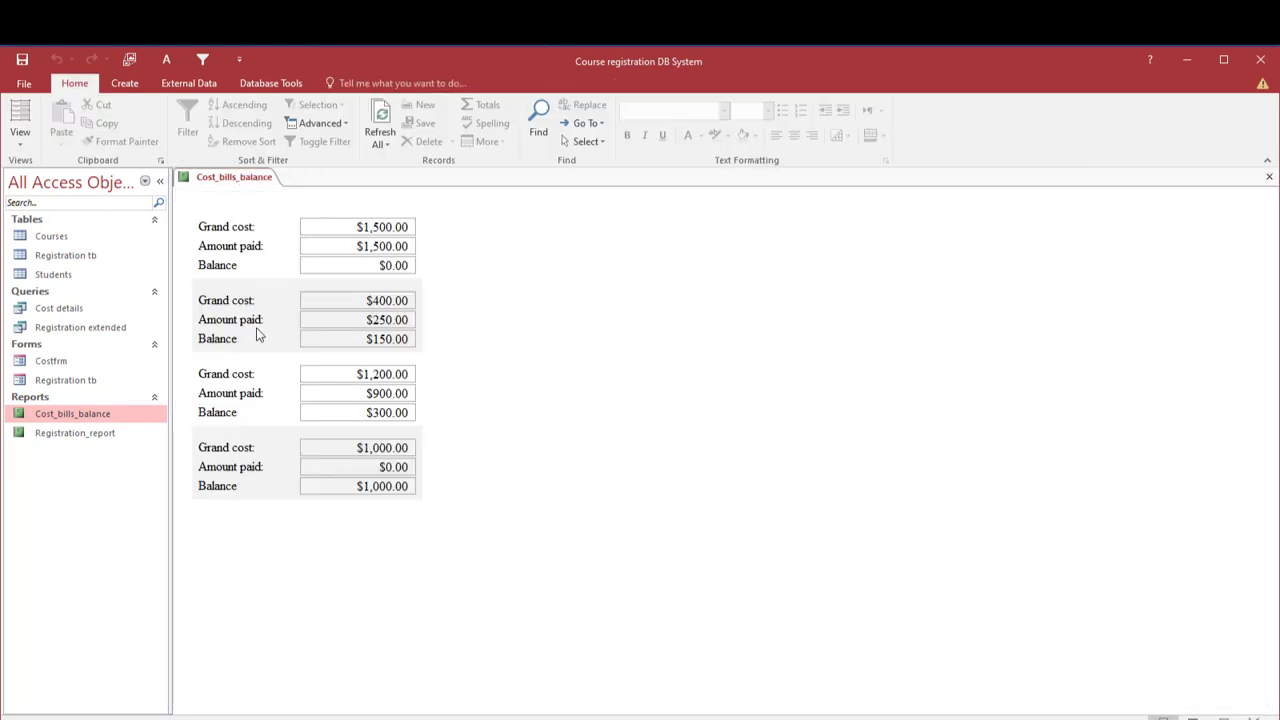
pyautogui.click(257, 335)
pyautogui.rightClick(247, 234)
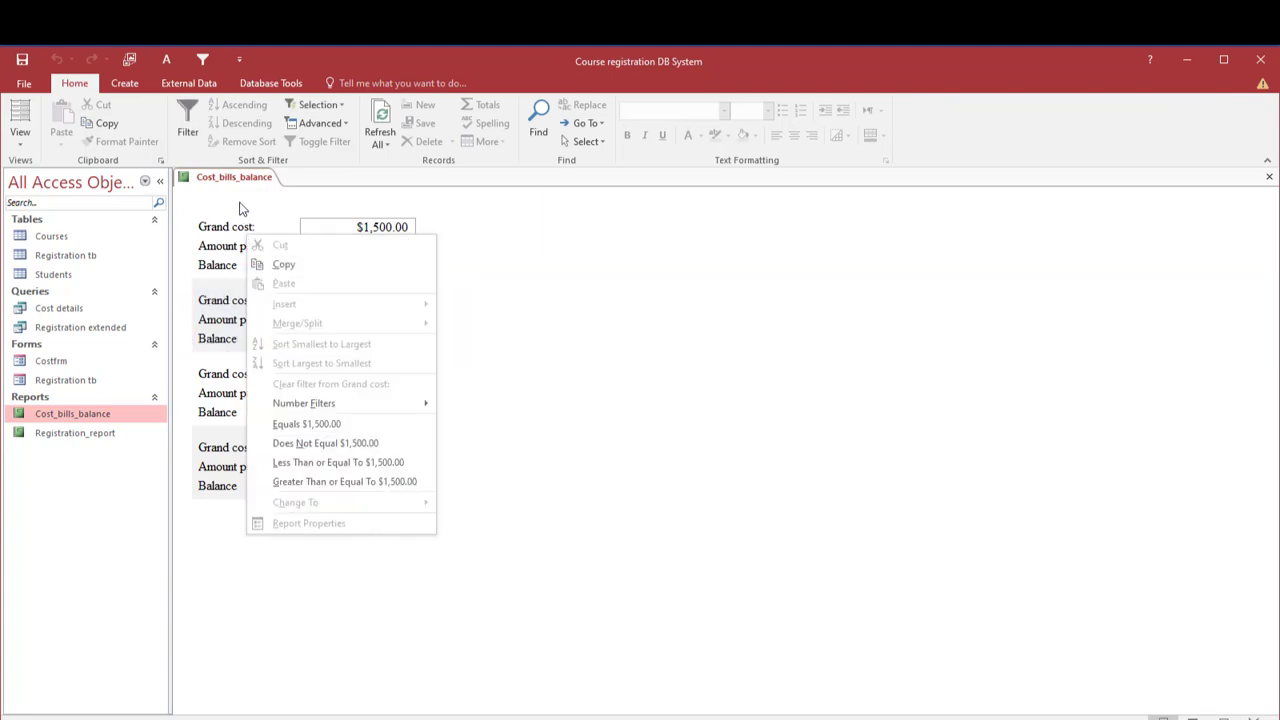
pyautogui.rightClick(240, 208)
pyautogui.click(273, 247)
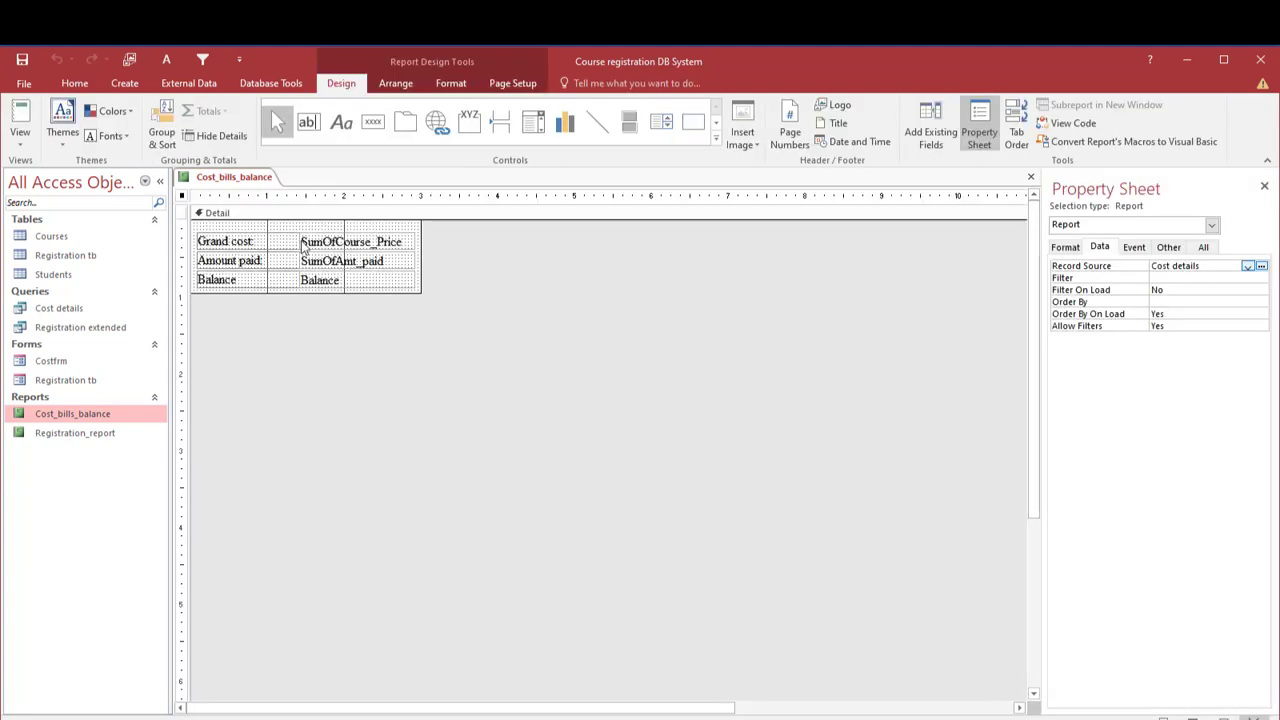
# Step: Set the Detail section's alternate back colour to None and select all its controls
pyautogui.click(317, 230)
pyautogui.rightClick(317, 230)
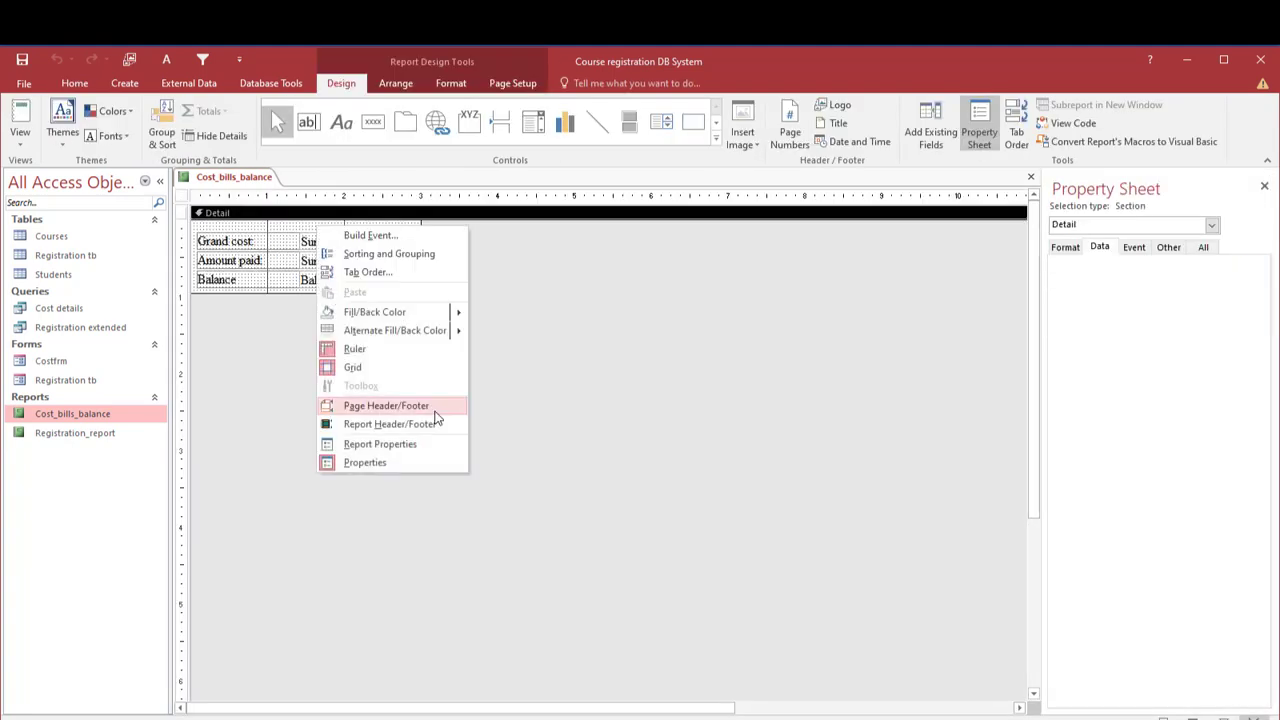
pyautogui.moveTo(459, 335)
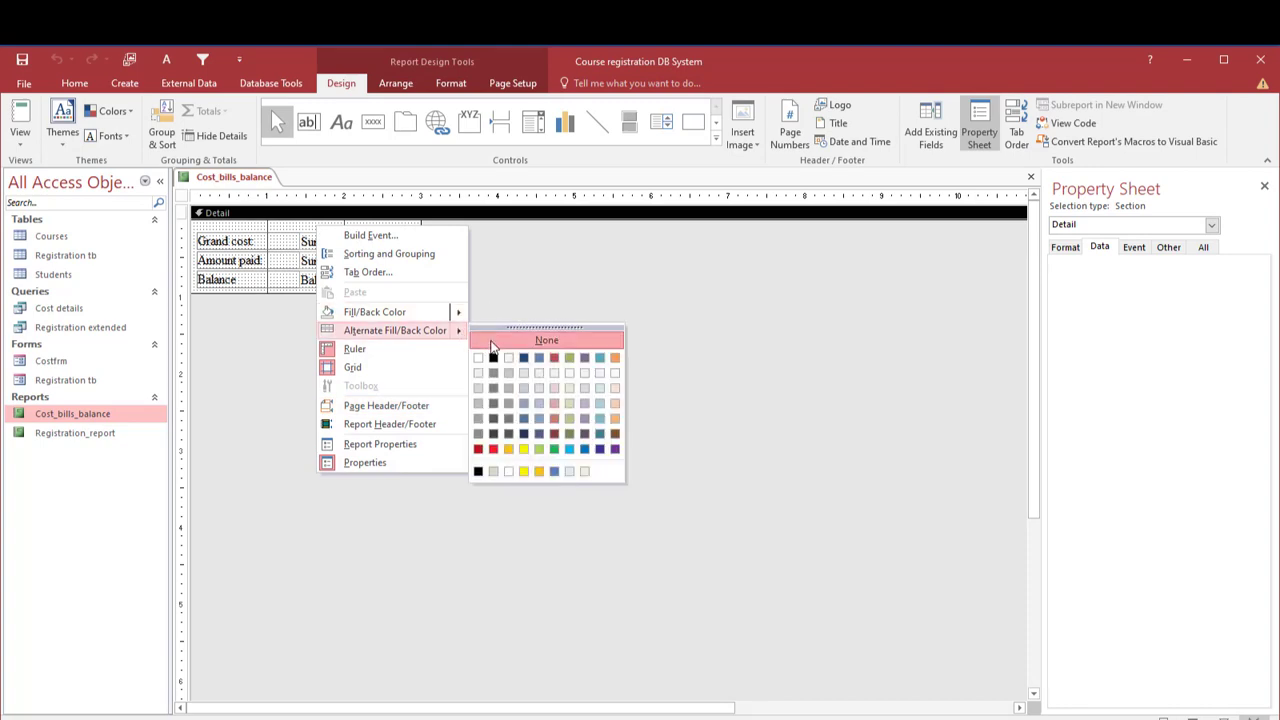
pyautogui.click(546, 340)
pyautogui.click(205, 230)
pyautogui.moveTo(297, 248); pyautogui.dragTo(366, 289)
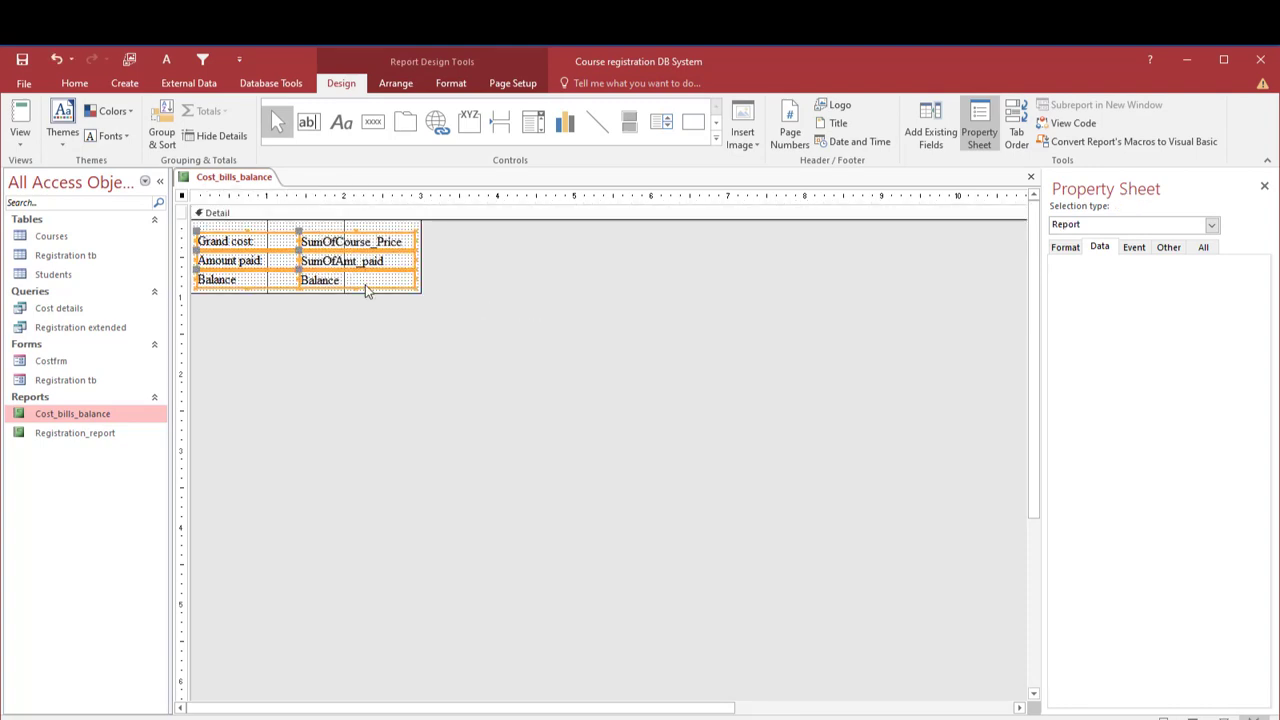
# Step: Add a centred TRANSACTION DETAILS label across the top of the Detail section
pyautogui.press('Delete')
pyautogui.hotkey('ctrl', 'z')
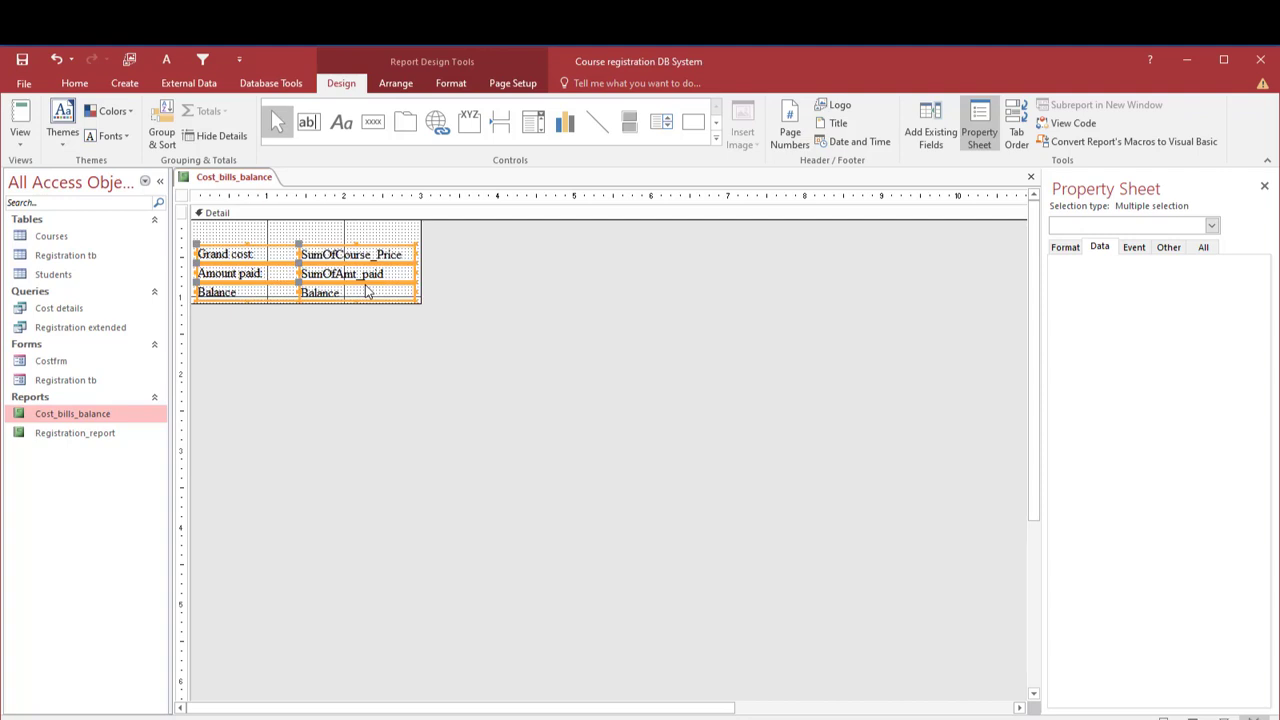
pyautogui.click(341, 121)
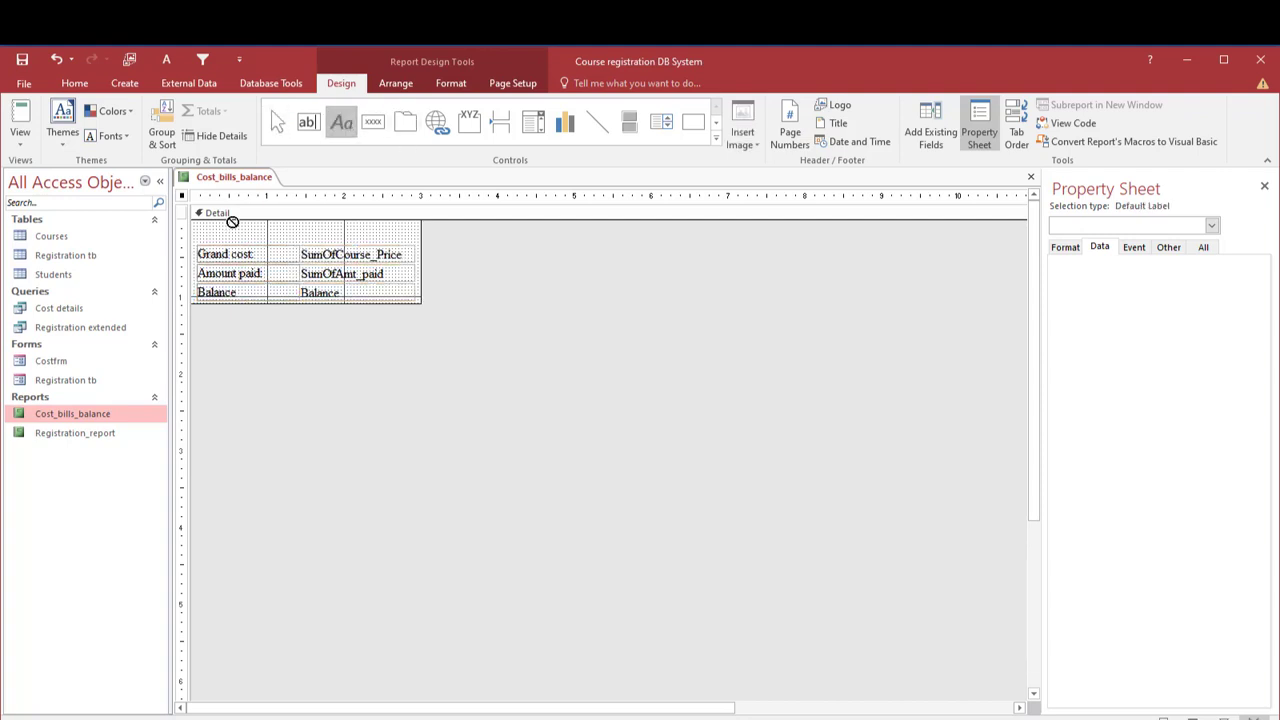
pyautogui.moveTo(227, 221); pyautogui.dragTo(398, 243)
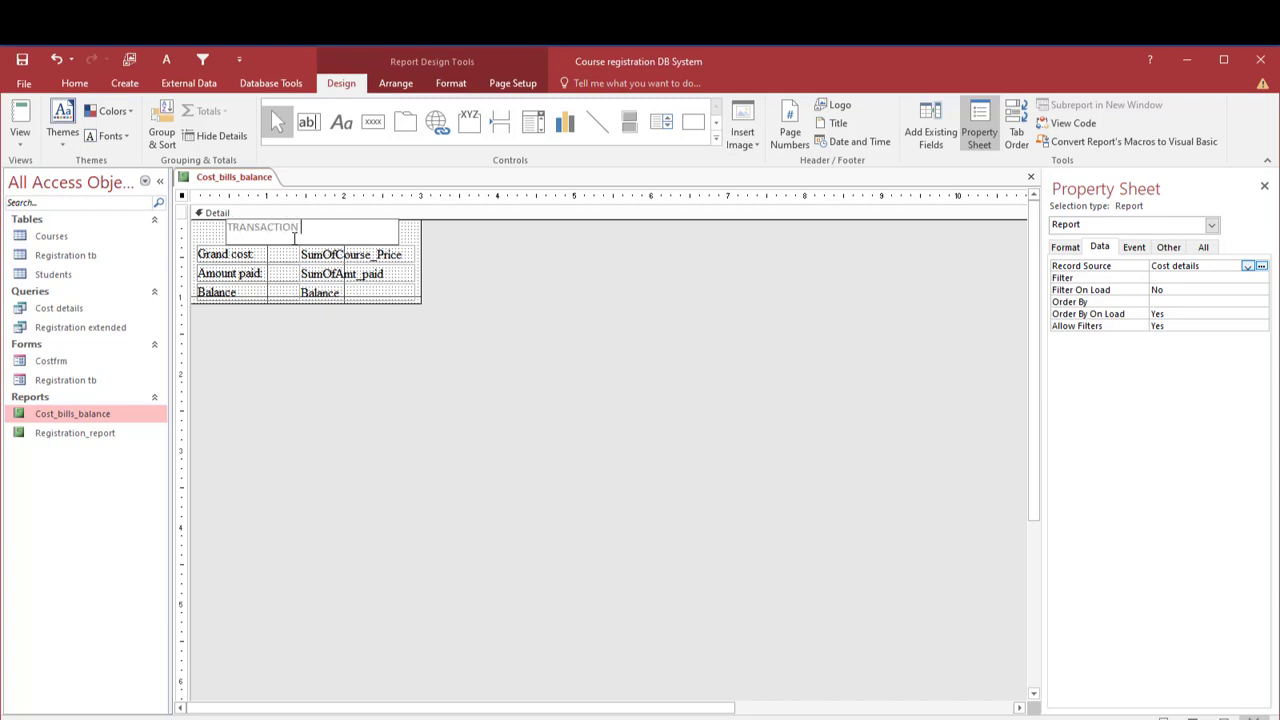
pyautogui.click(215, 237)
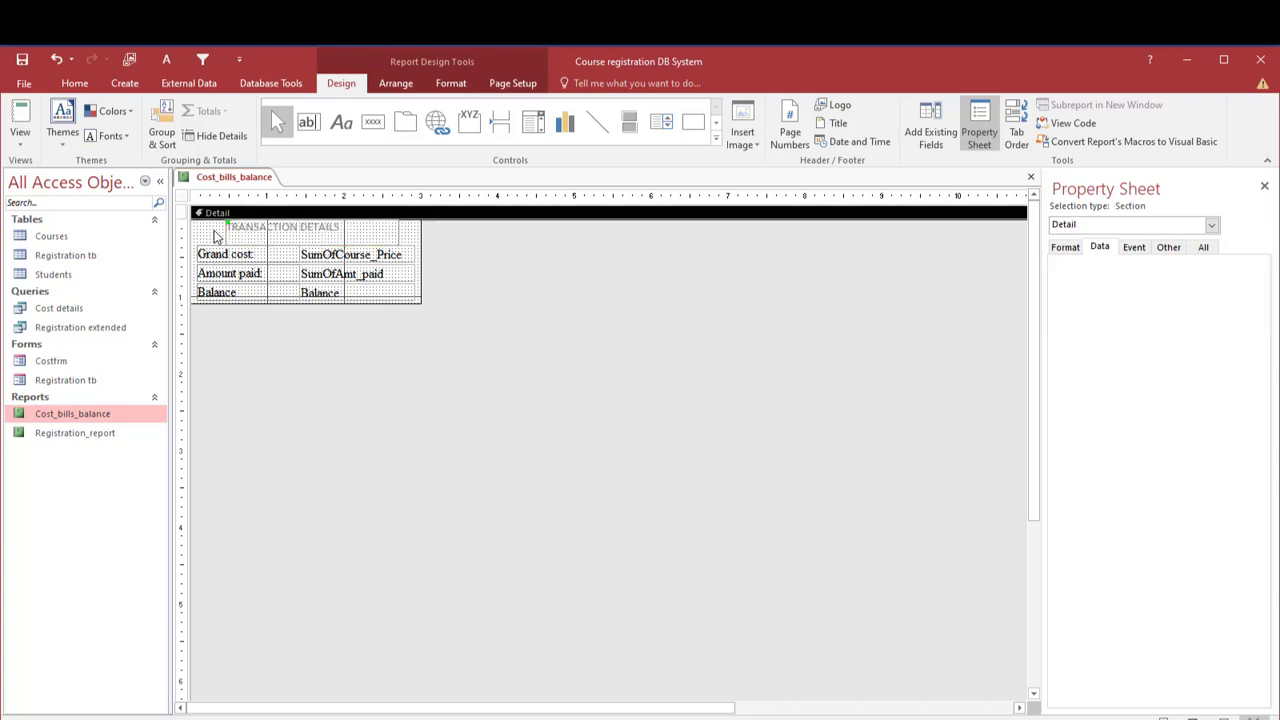
pyautogui.click(281, 237)
pyautogui.hotkey('ctrl', 'e')
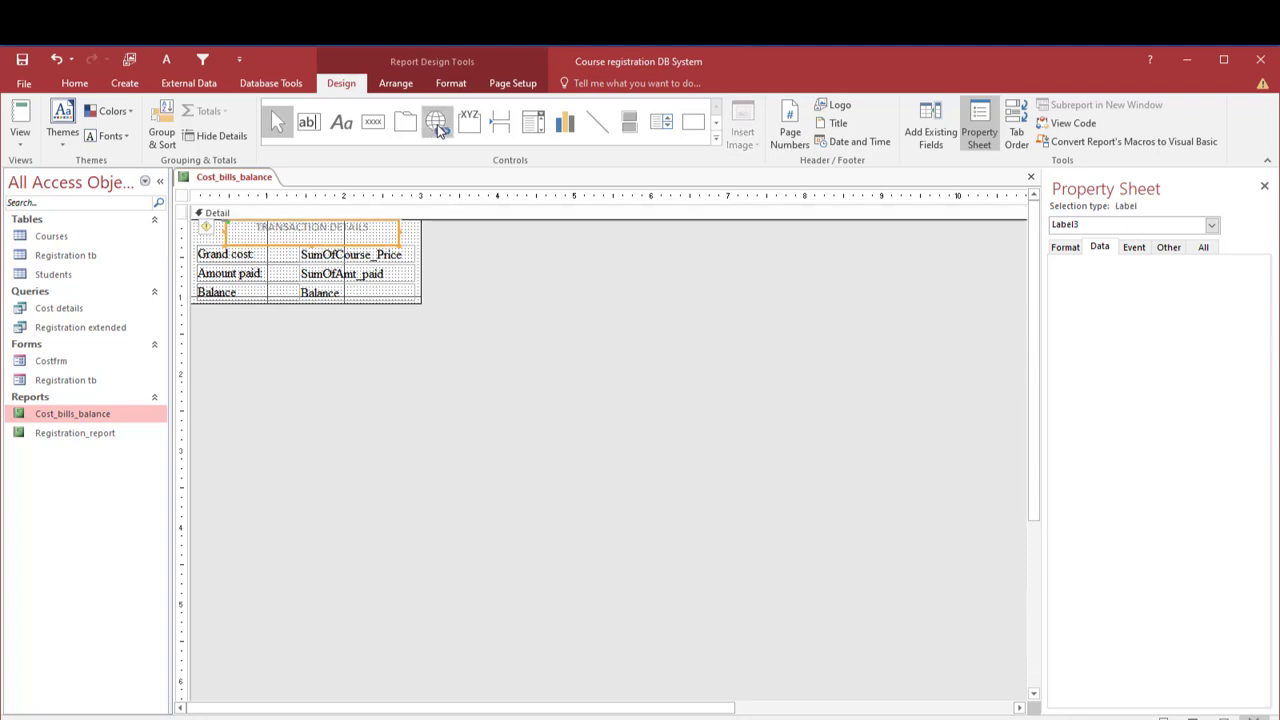
# Step: Make the TRANSACTION DETAILS heading size 16, black and bold
pyautogui.click(451, 83)
pyautogui.click(255, 111)
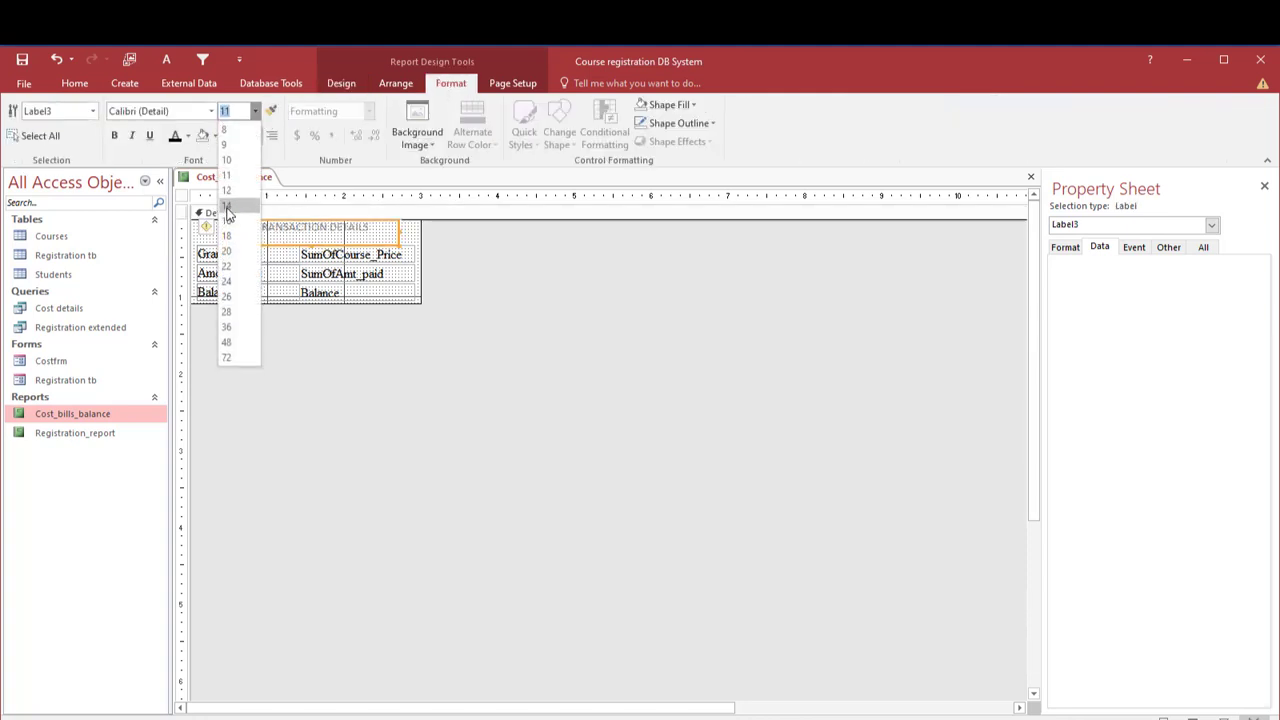
pyautogui.click(228, 222)
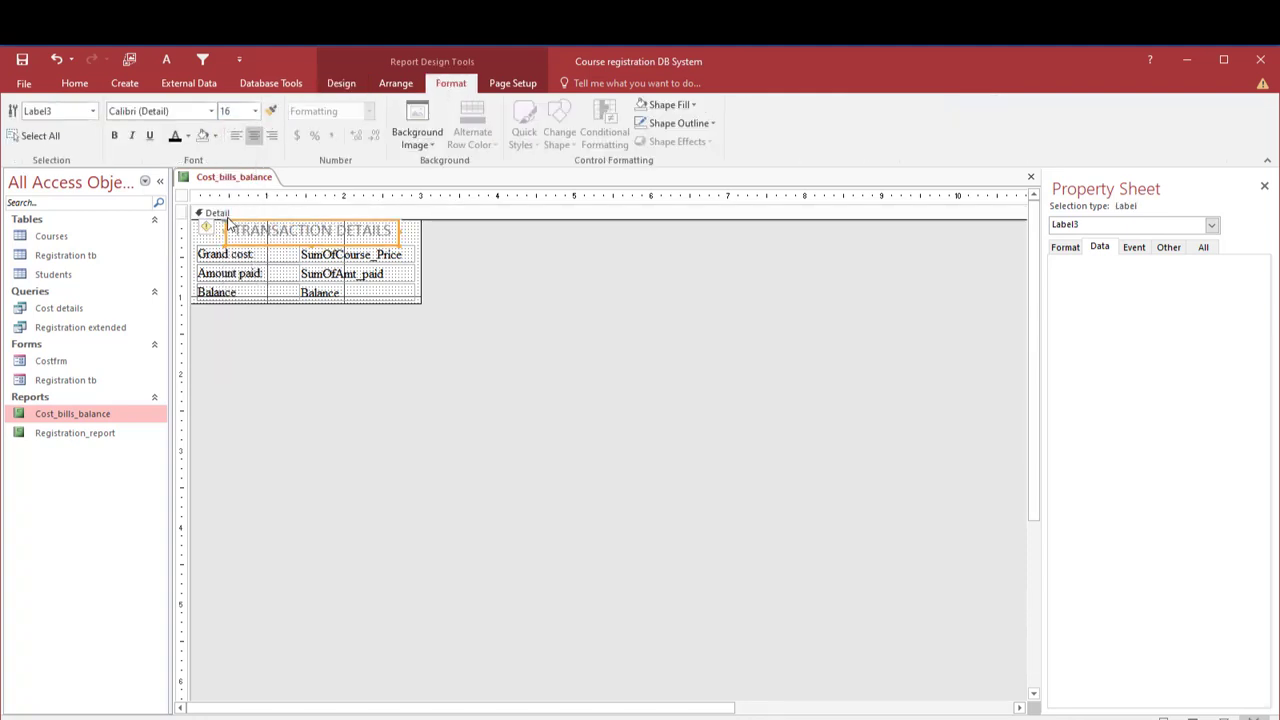
pyautogui.click(310, 241)
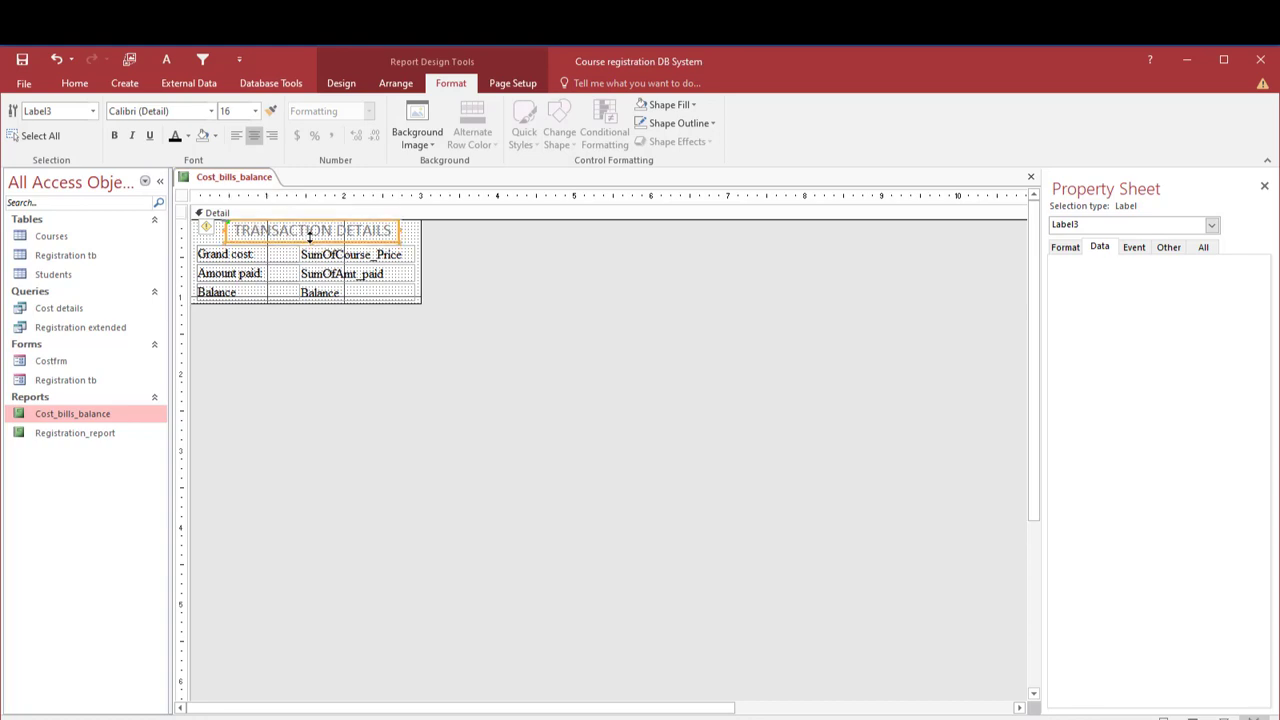
pyautogui.click(174, 137)
pyautogui.hotkey('ctrl', 'b')
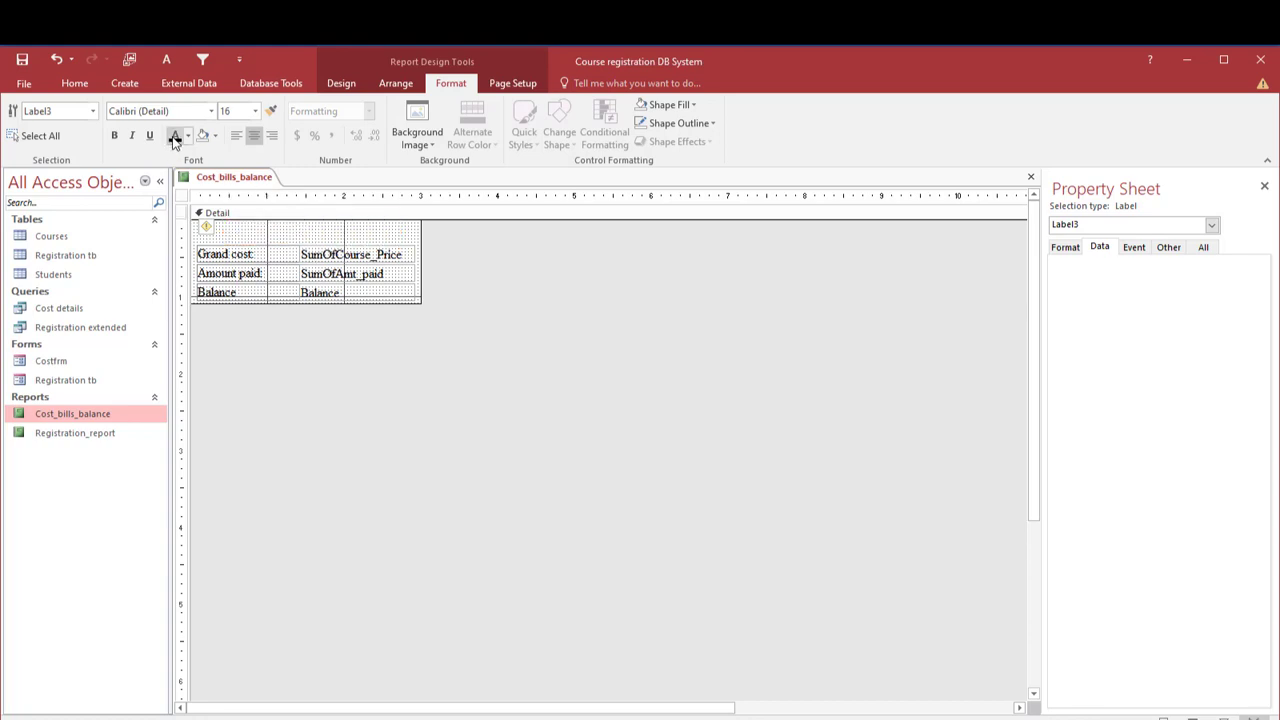
pyautogui.click(243, 177)
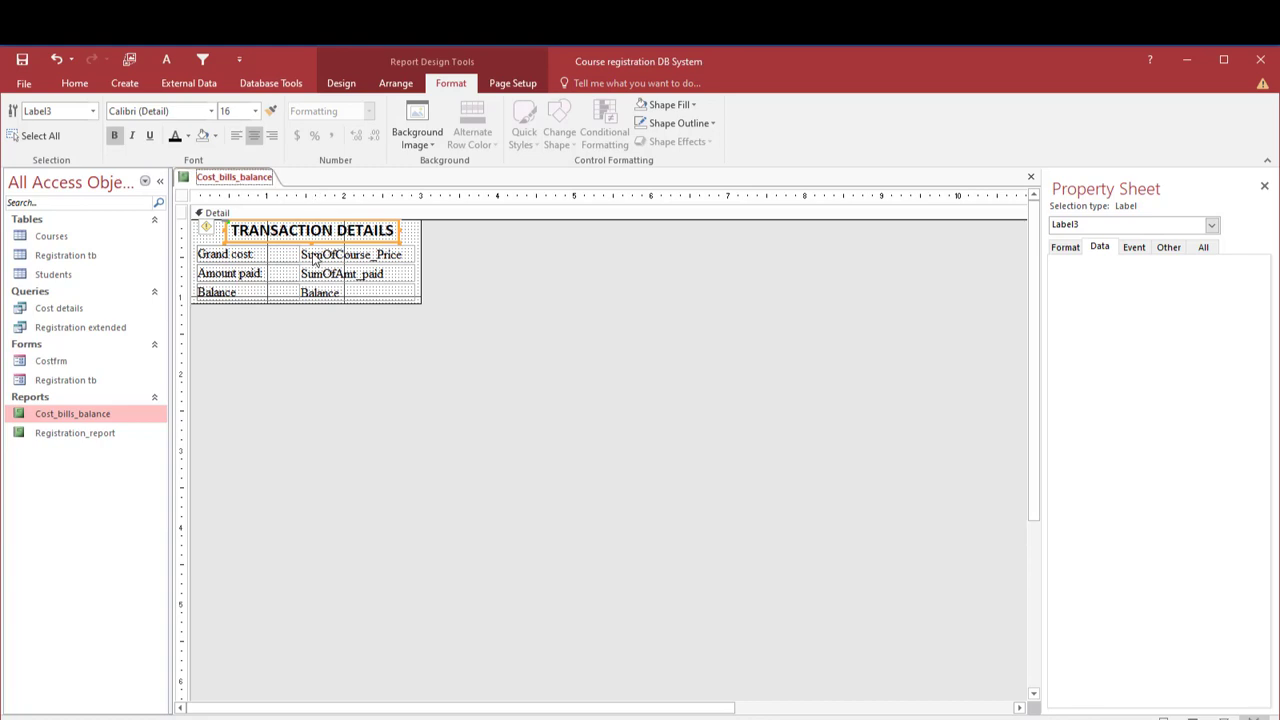
pyautogui.rightClick(246, 178)
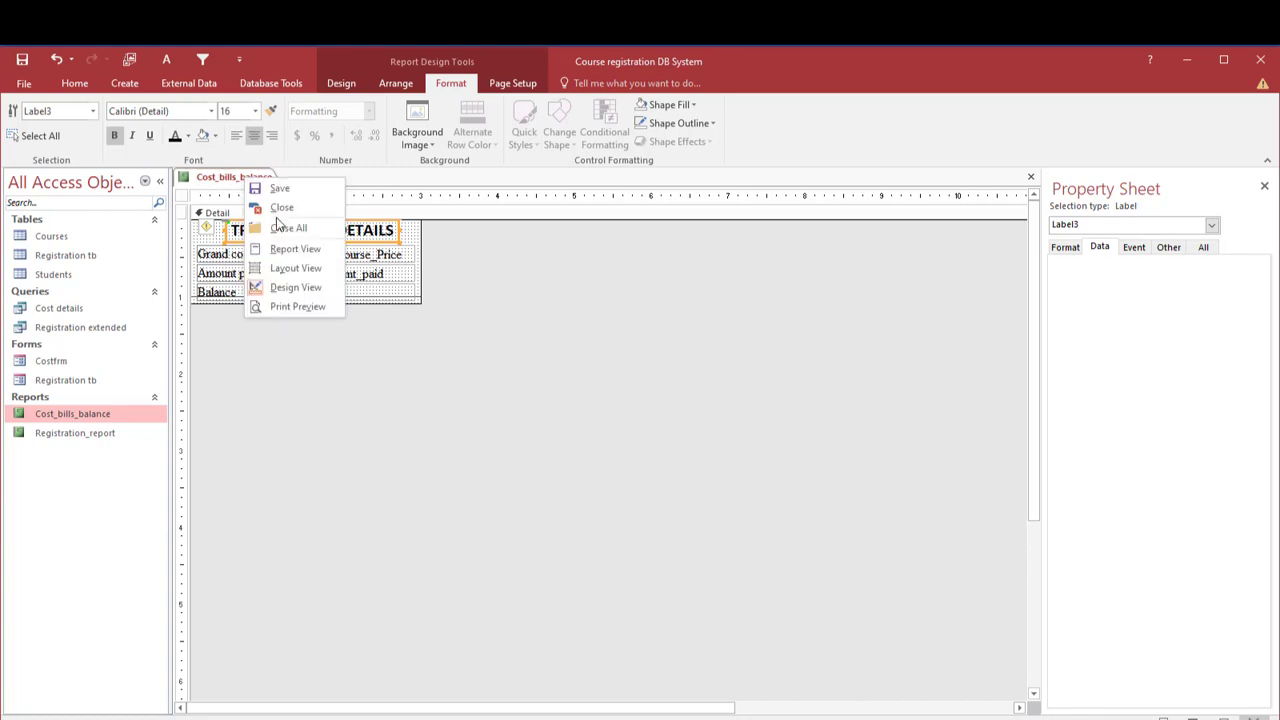
# Step: Preview the Cost_bills_balance report with data, then switch it to Layout View
pyautogui.click(294, 249)
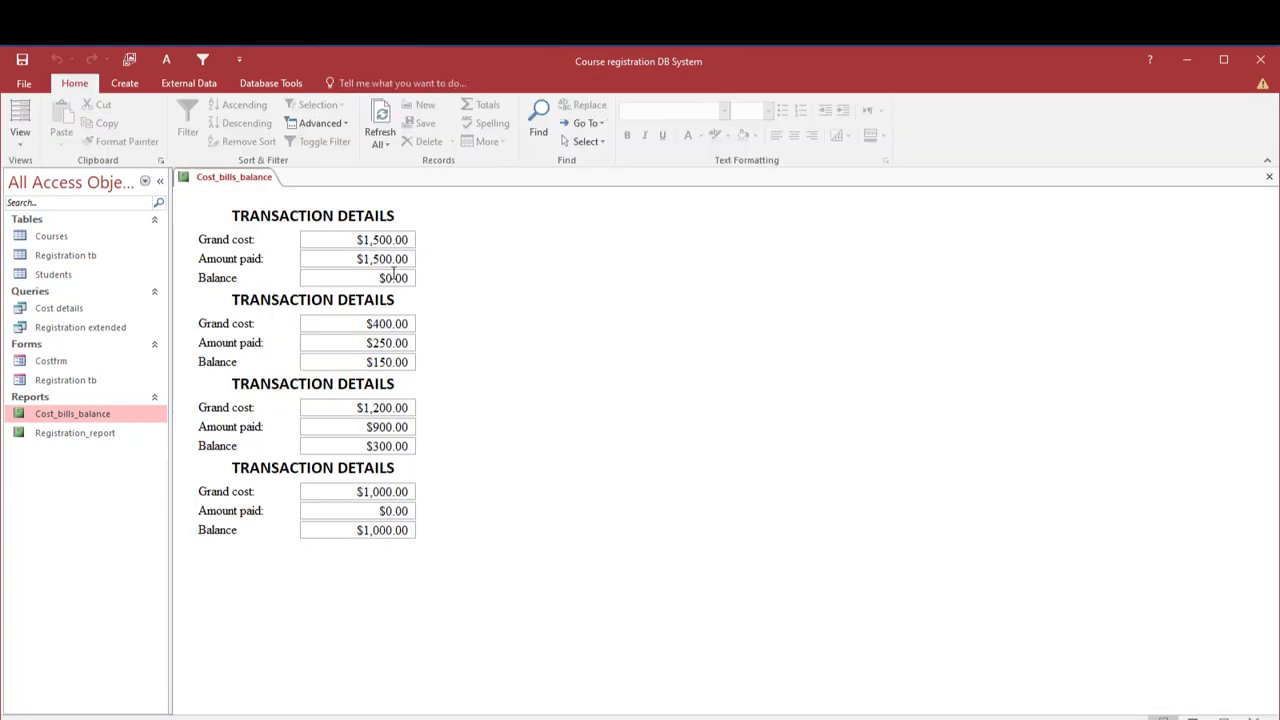
pyautogui.rightClick(426, 254)
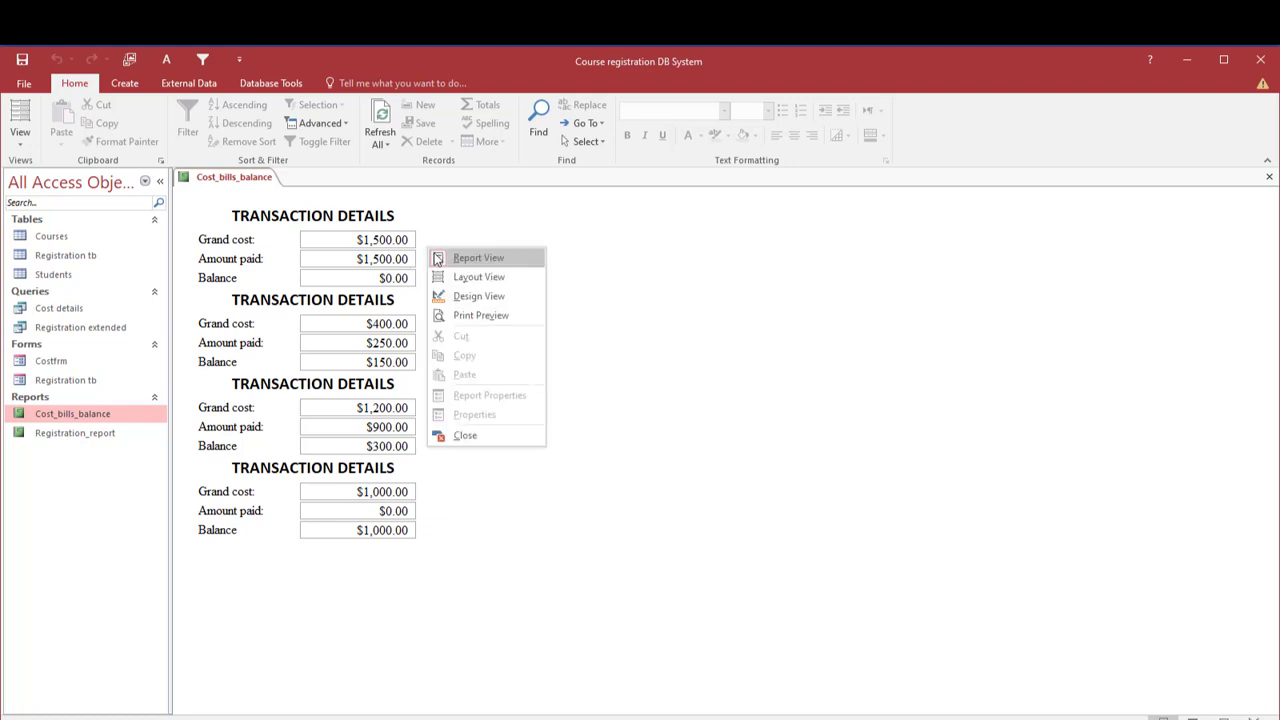
pyautogui.click(455, 275)
# Step: Make the Amount paid, Grand cost and Balance value box outlines Transparent
pyautogui.click(370, 258)
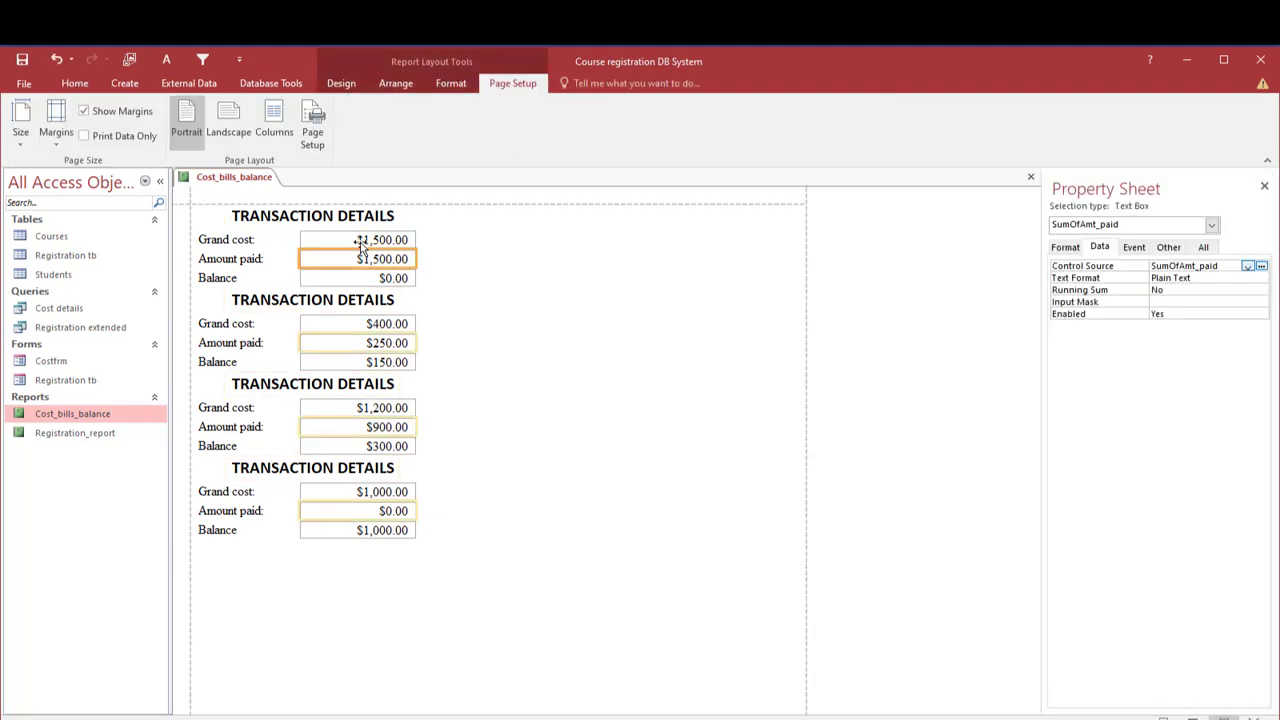
pyautogui.keyDown('shift'); pyautogui.click(360, 242); pyautogui.keyUp('shift')
pyautogui.keyDown('shift'); pyautogui.click(378, 278); pyautogui.keyUp('shift')
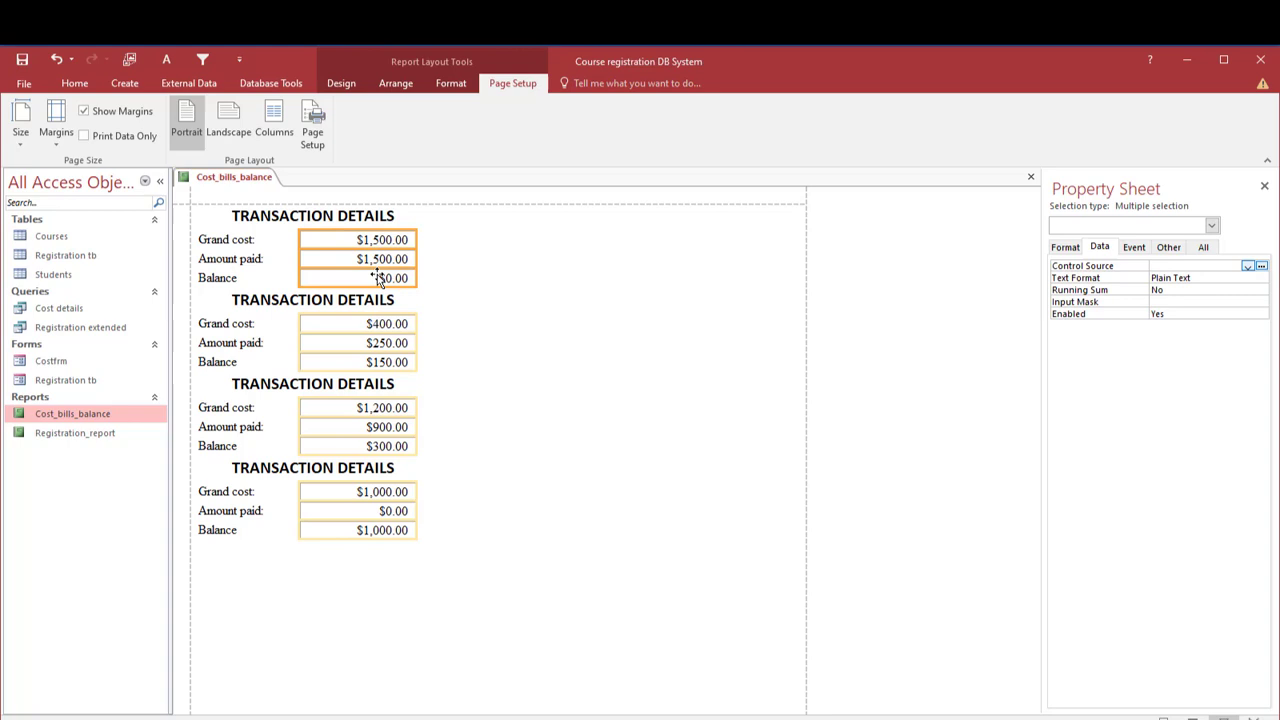
pyautogui.click(451, 85)
pyautogui.click(678, 123)
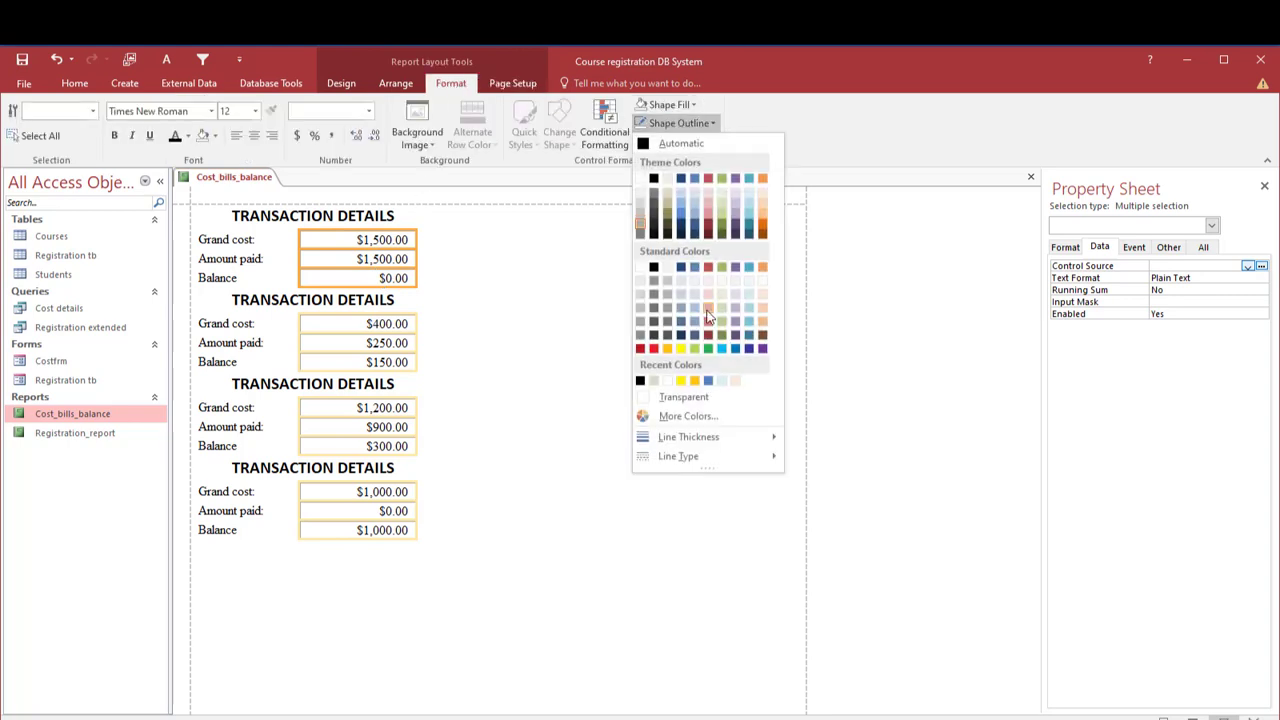
pyautogui.click(695, 398)
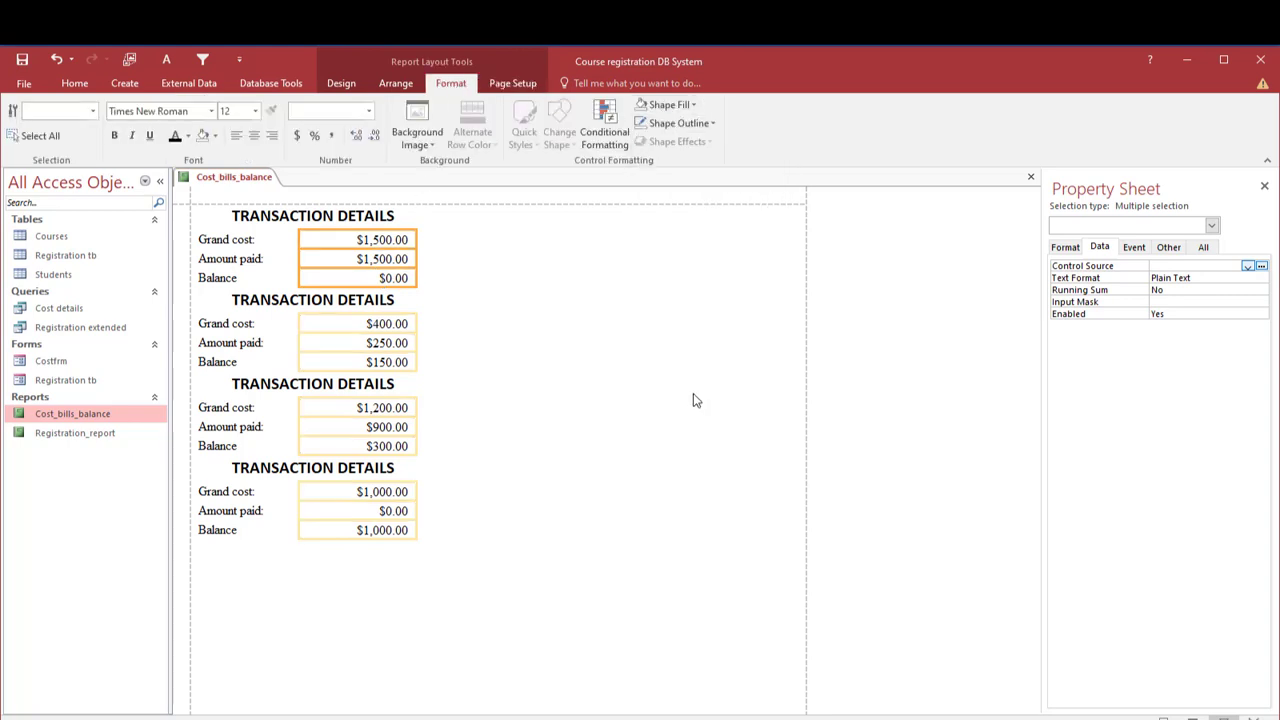
# Step: Select the Balance value box and bring up its Conditional Formatting rules
pyautogui.click(376, 278)
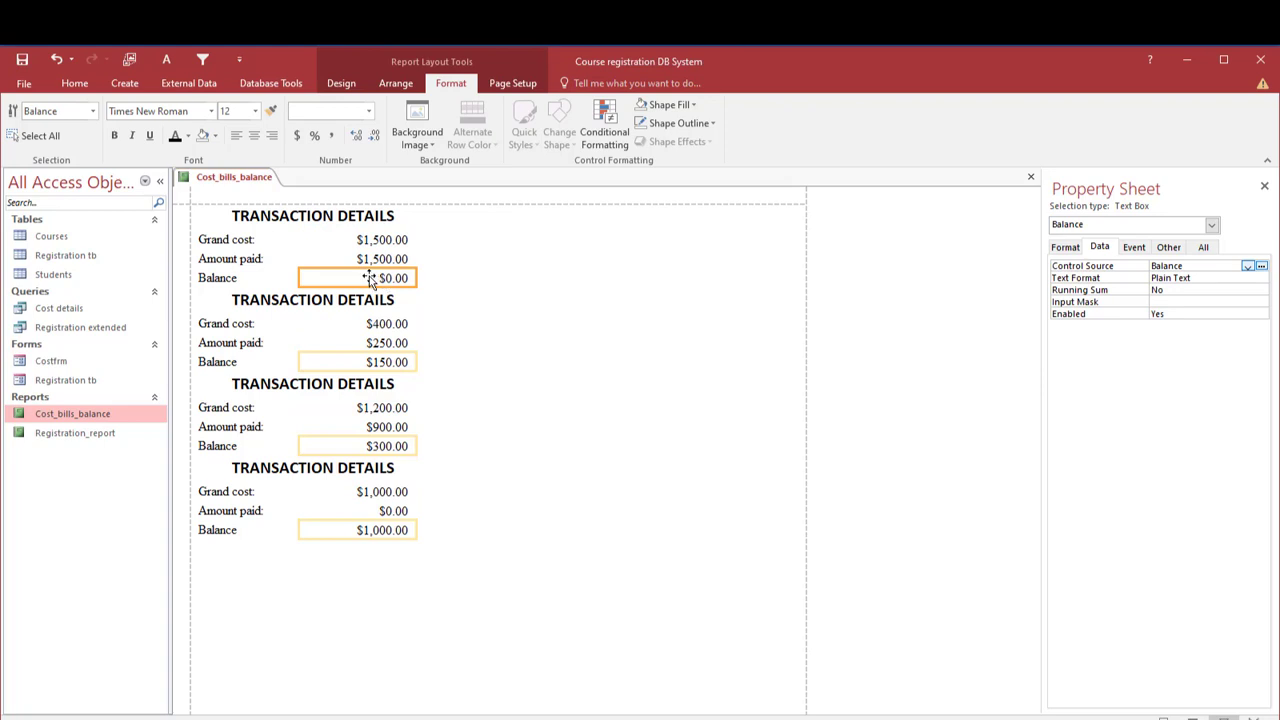
pyautogui.rightClick(369, 280)
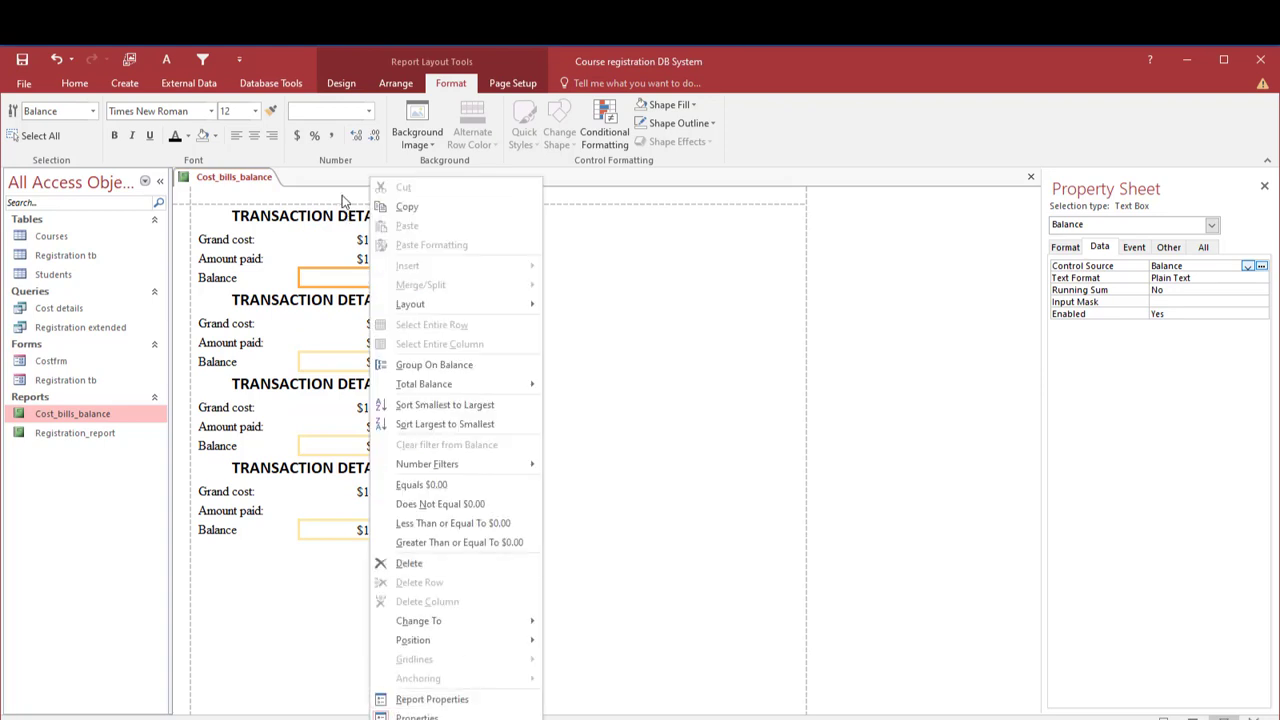
pyautogui.press('Escape')
pyautogui.click(605, 132)
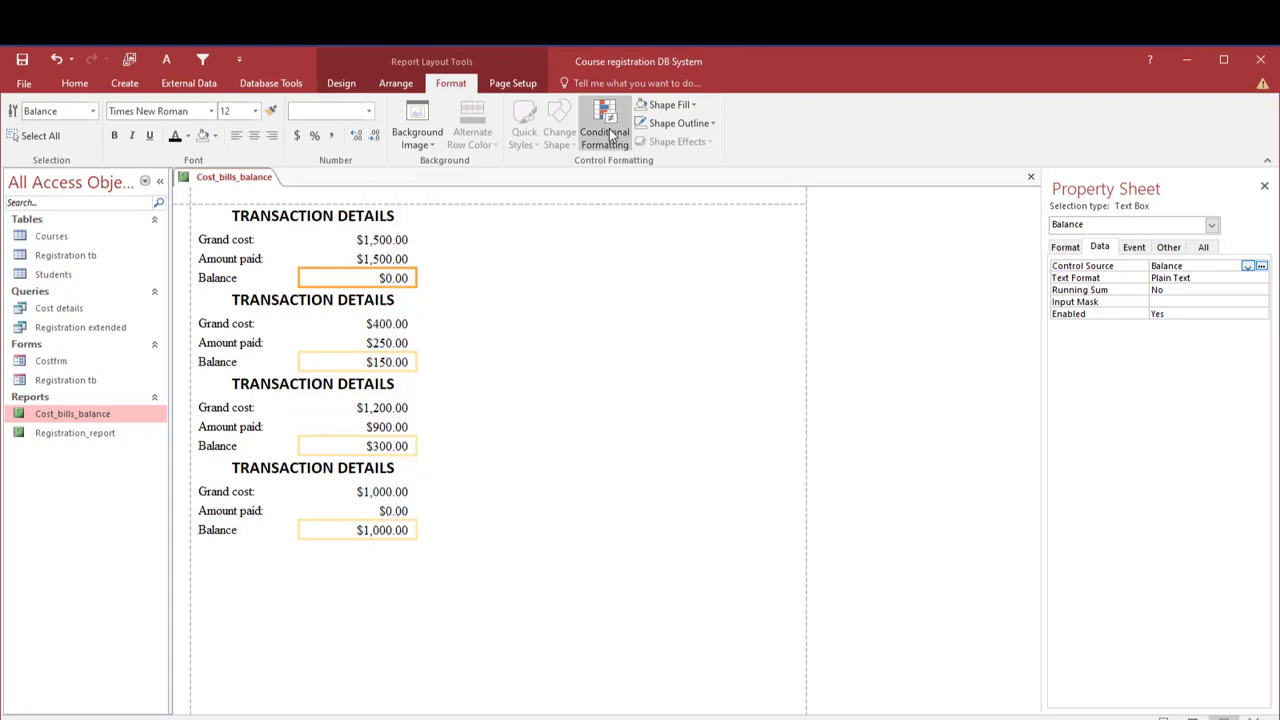
# Step: Add a rule making Balance values greater than 0 bold red
pyautogui.click(465, 328)
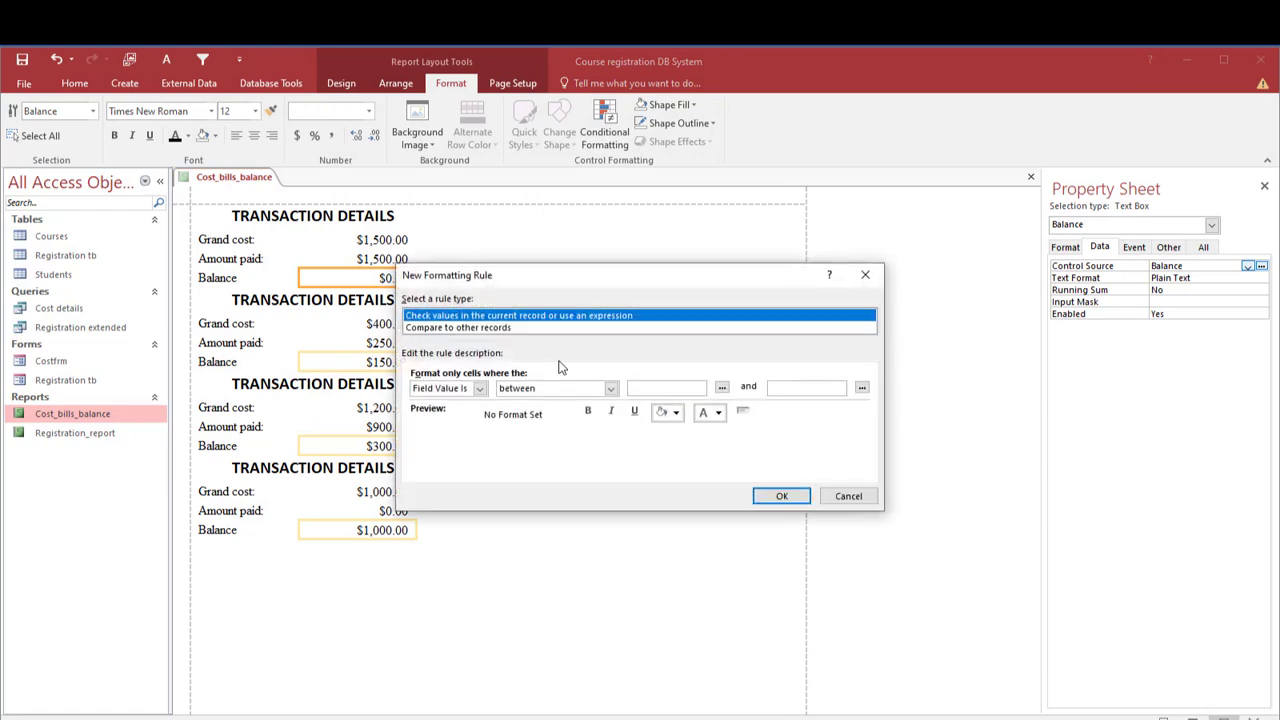
pyautogui.click(558, 389)
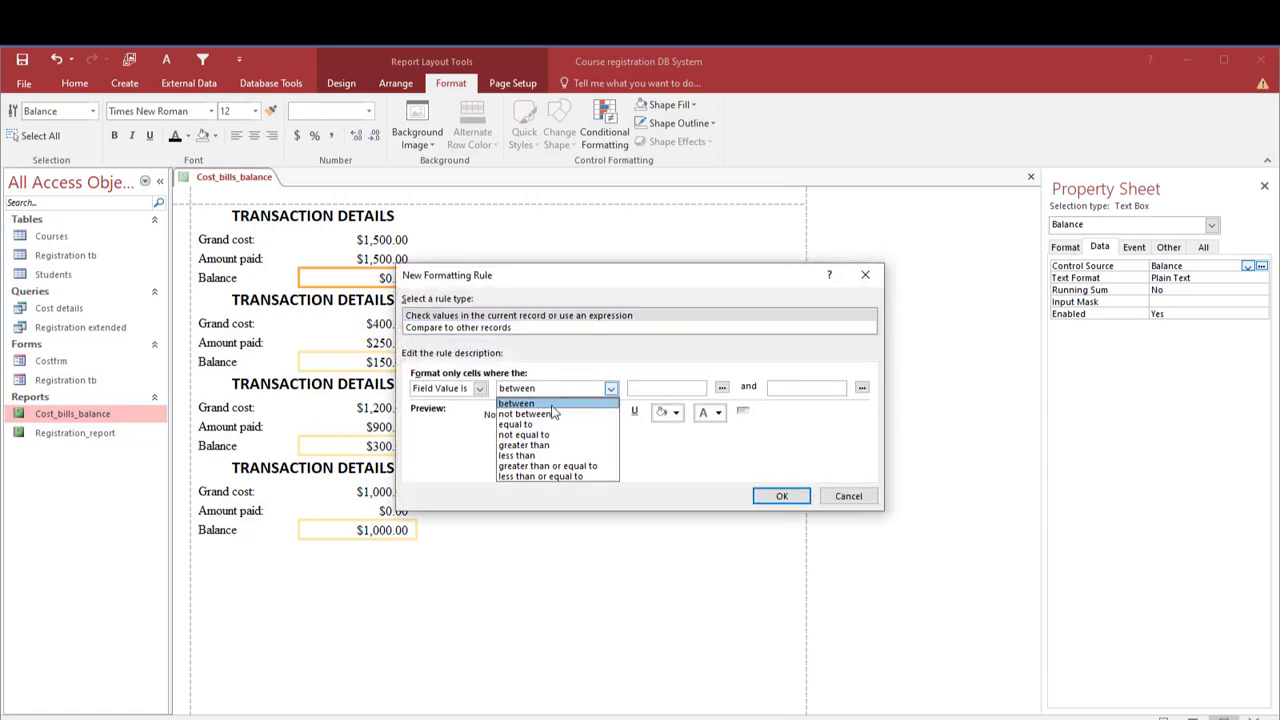
pyautogui.click(545, 444)
pyautogui.click(673, 387)
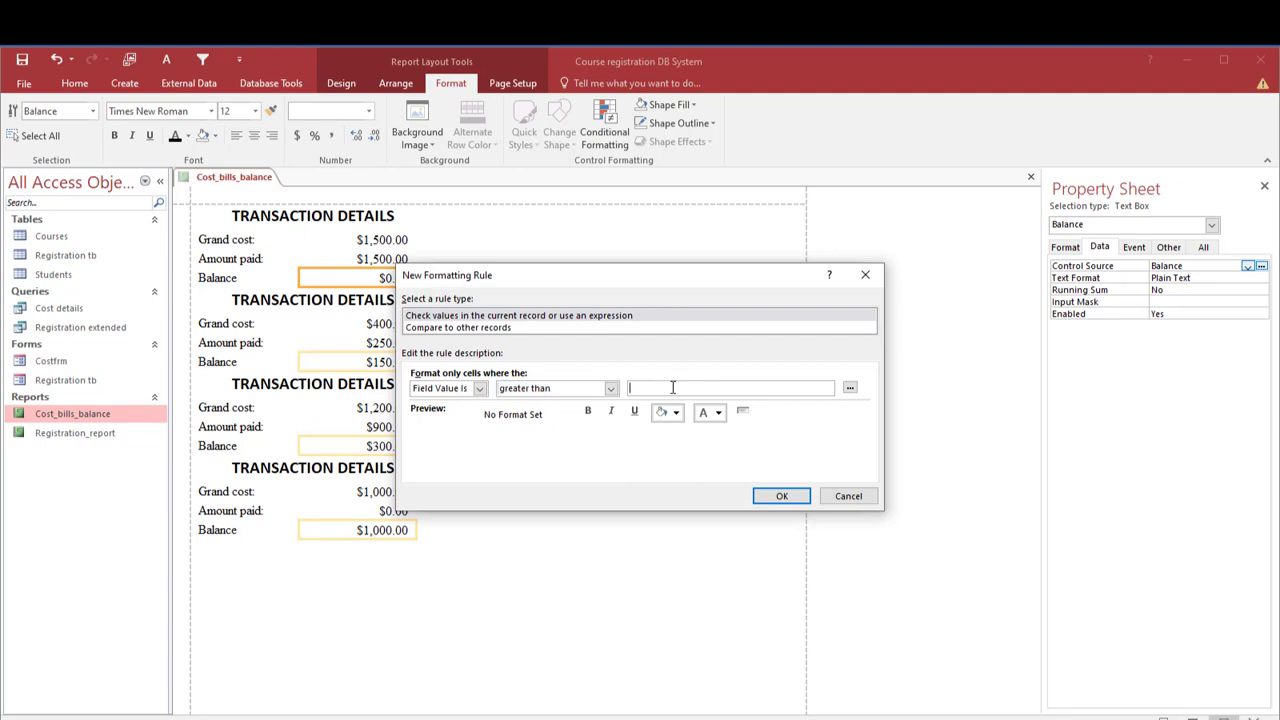
pyautogui.click(718, 412)
pyautogui.click(712, 553)
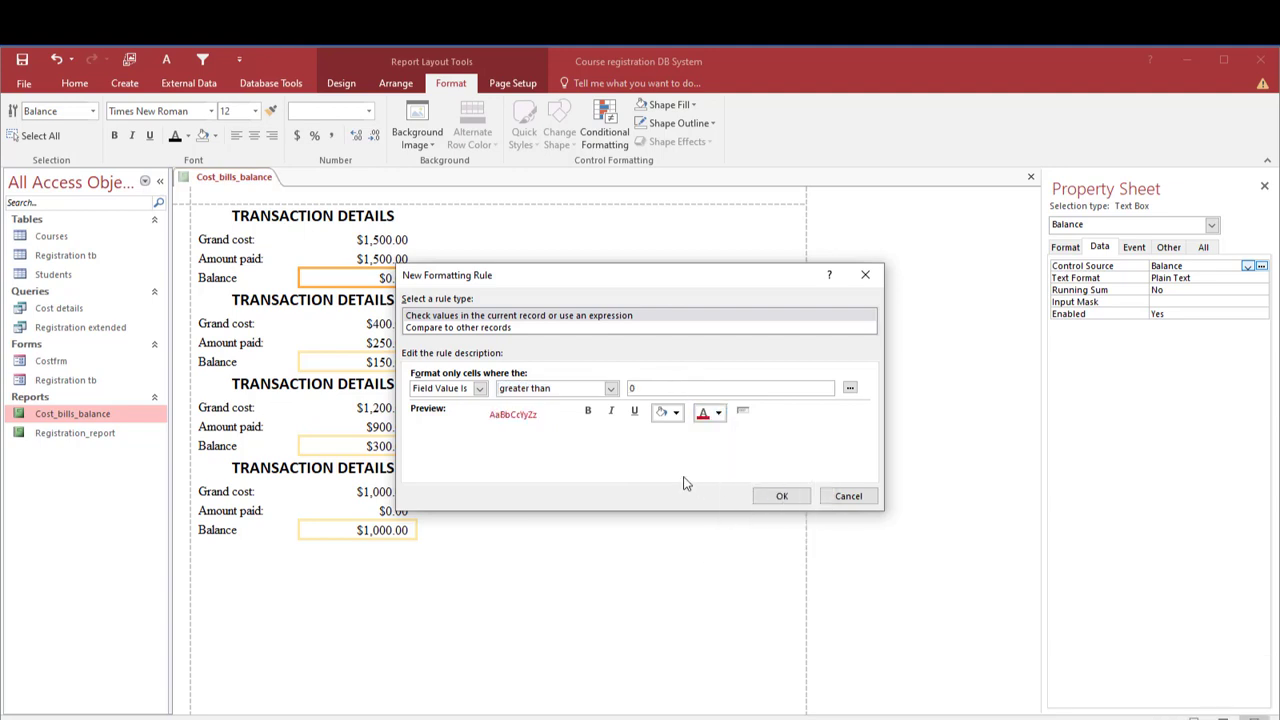
pyautogui.click(588, 410)
pyautogui.click(782, 496)
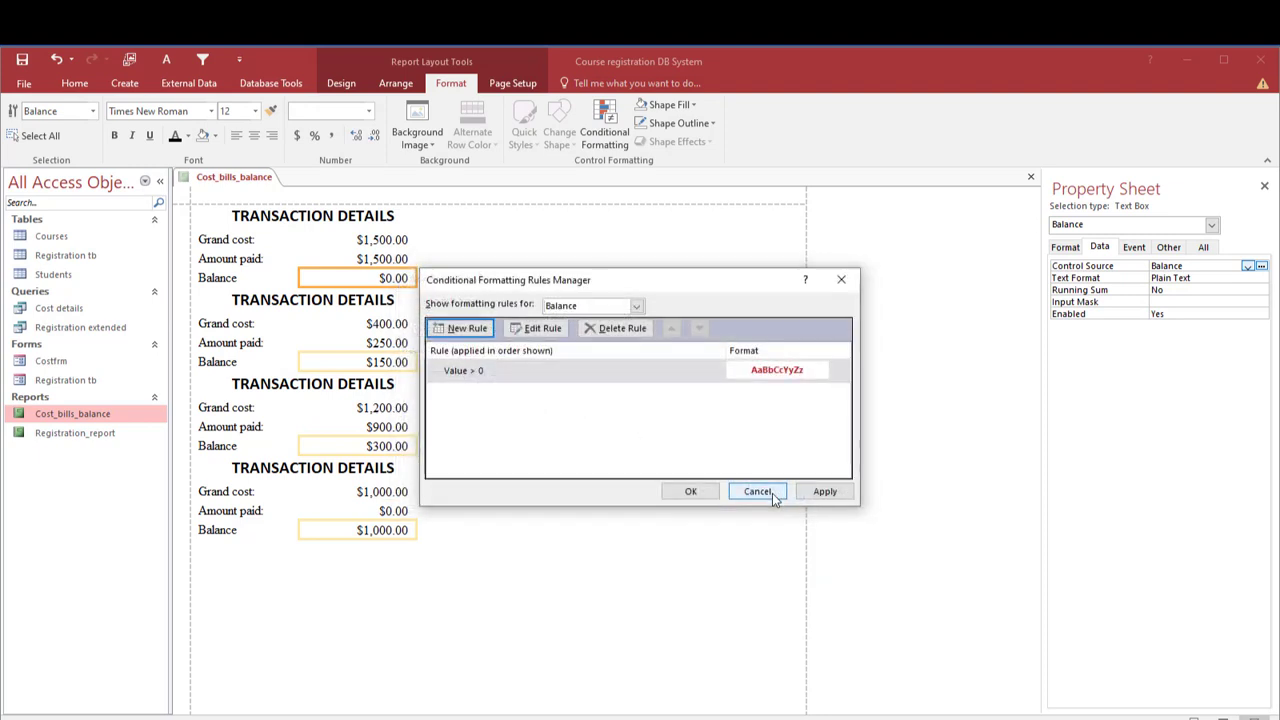
# Step: Add a rule making Balance values equal to 0 green, then apply both rules
pyautogui.click(466, 330)
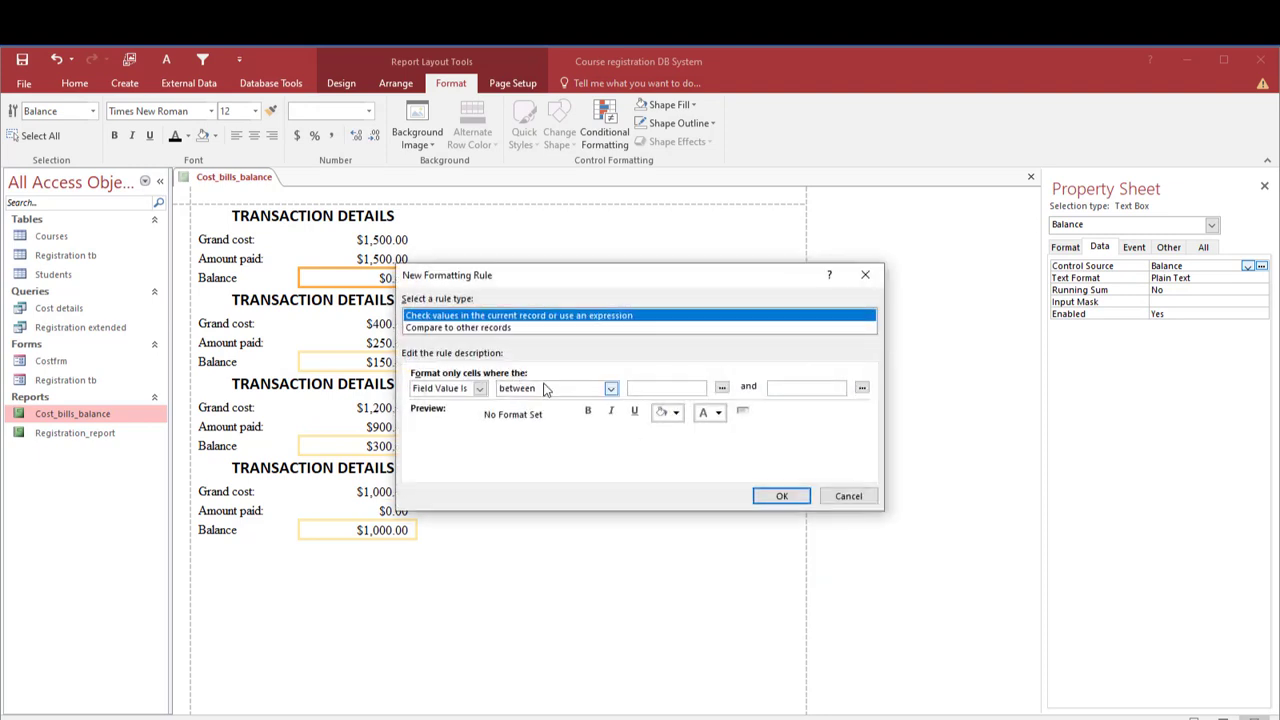
pyautogui.click(542, 390)
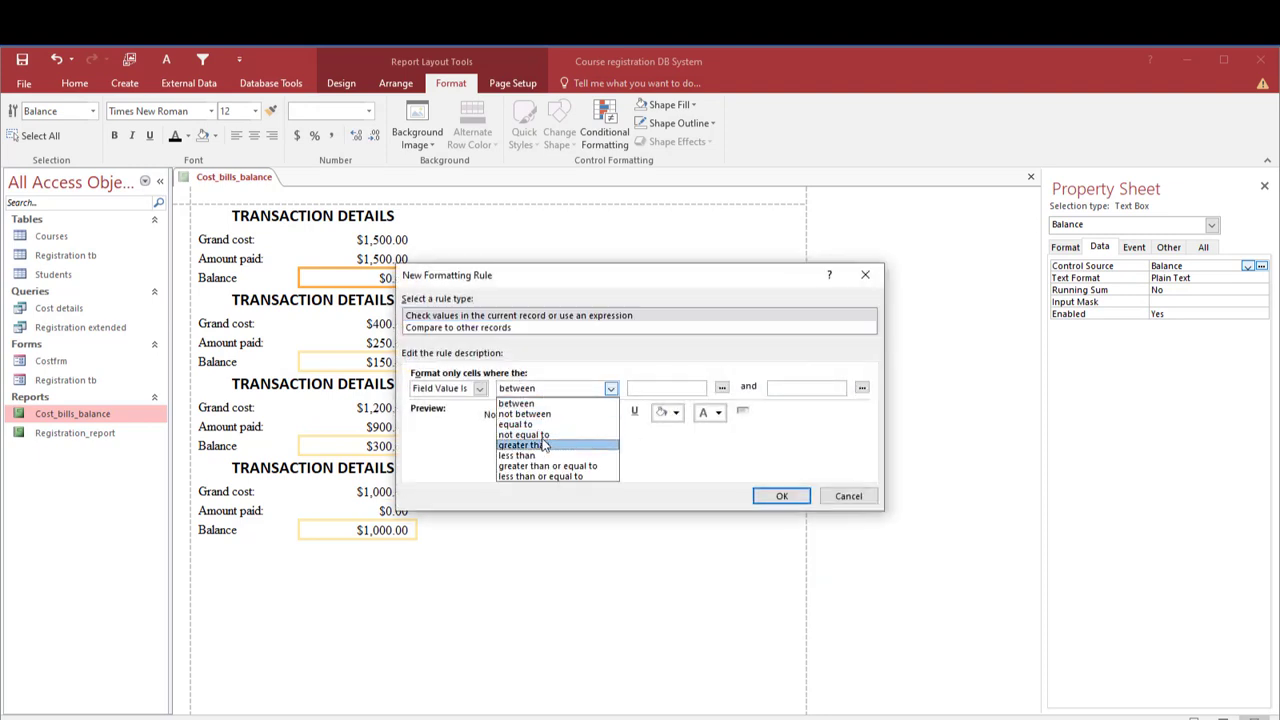
pyautogui.click(536, 425)
pyautogui.click(651, 390)
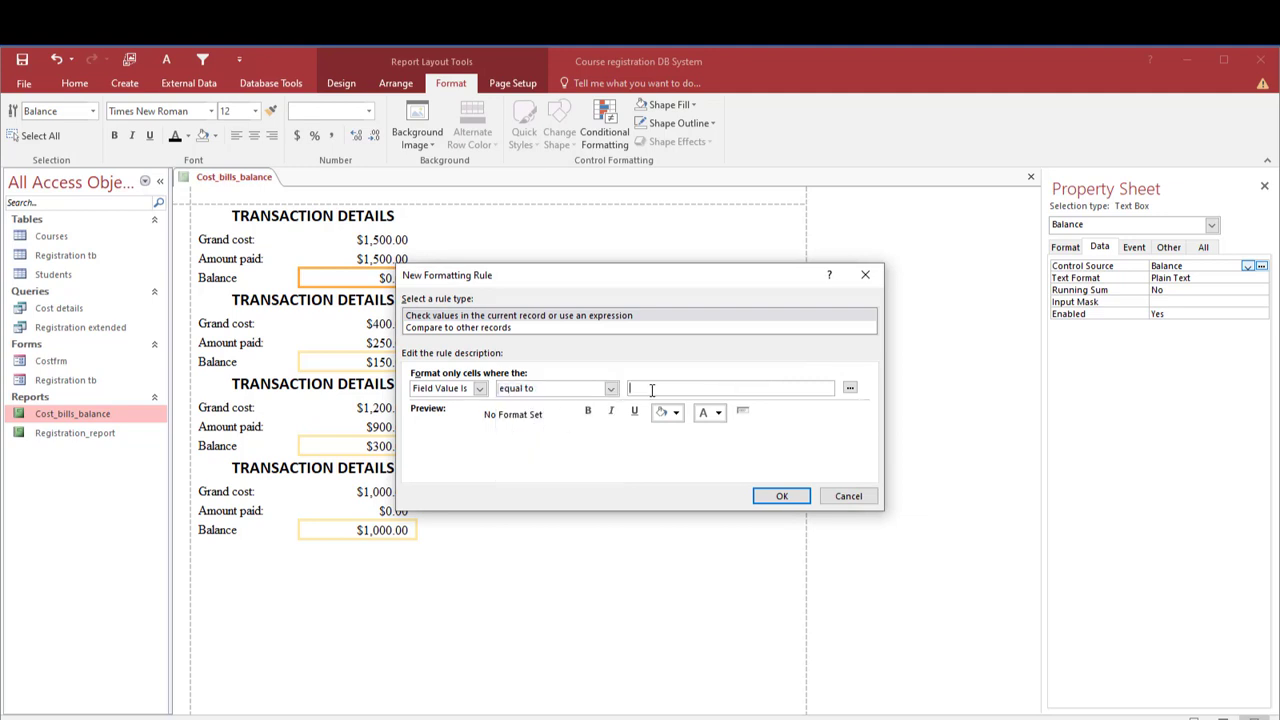
pyautogui.click(718, 412)
pyautogui.click(772, 548)
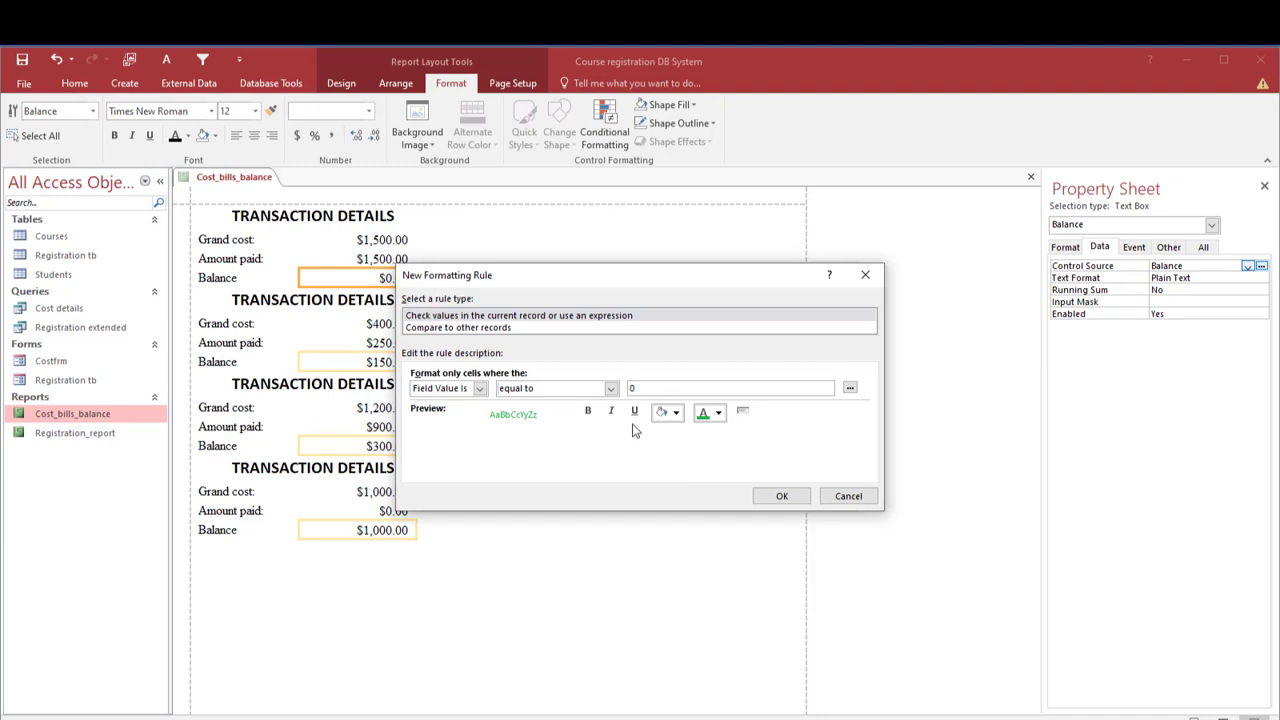
pyautogui.click(783, 495)
pyautogui.click(823, 494)
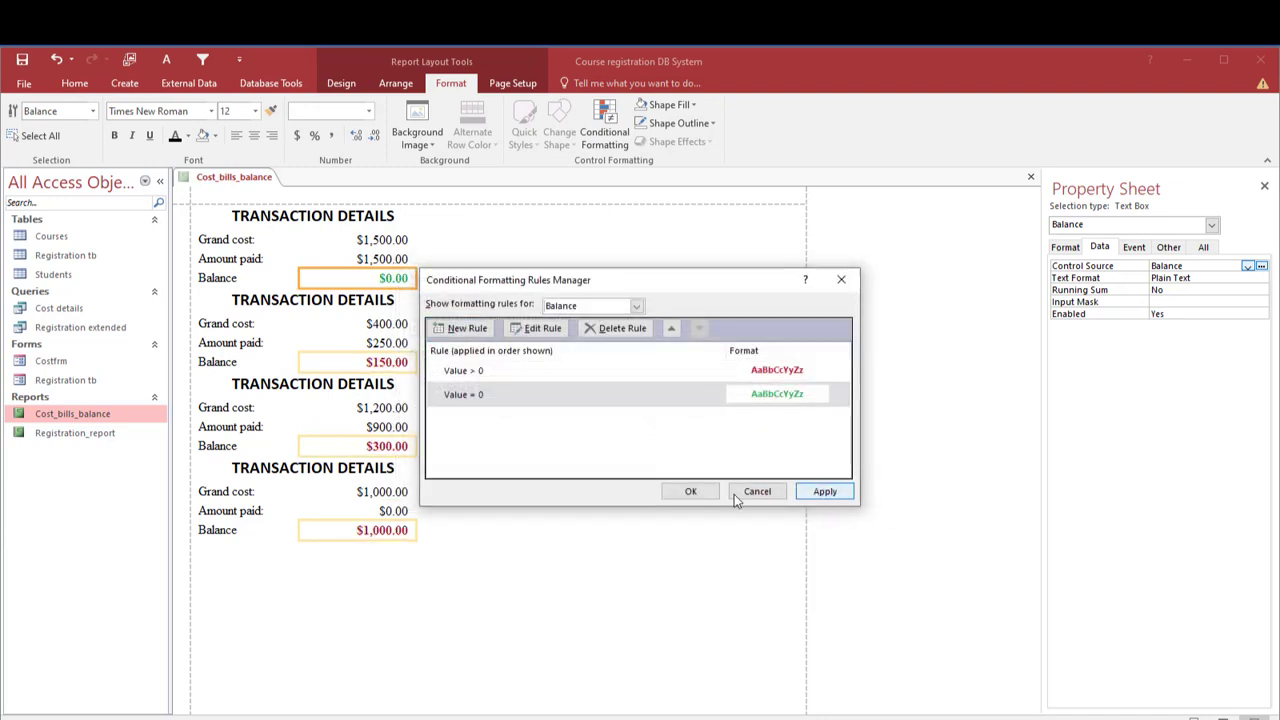
pyautogui.click(690, 491)
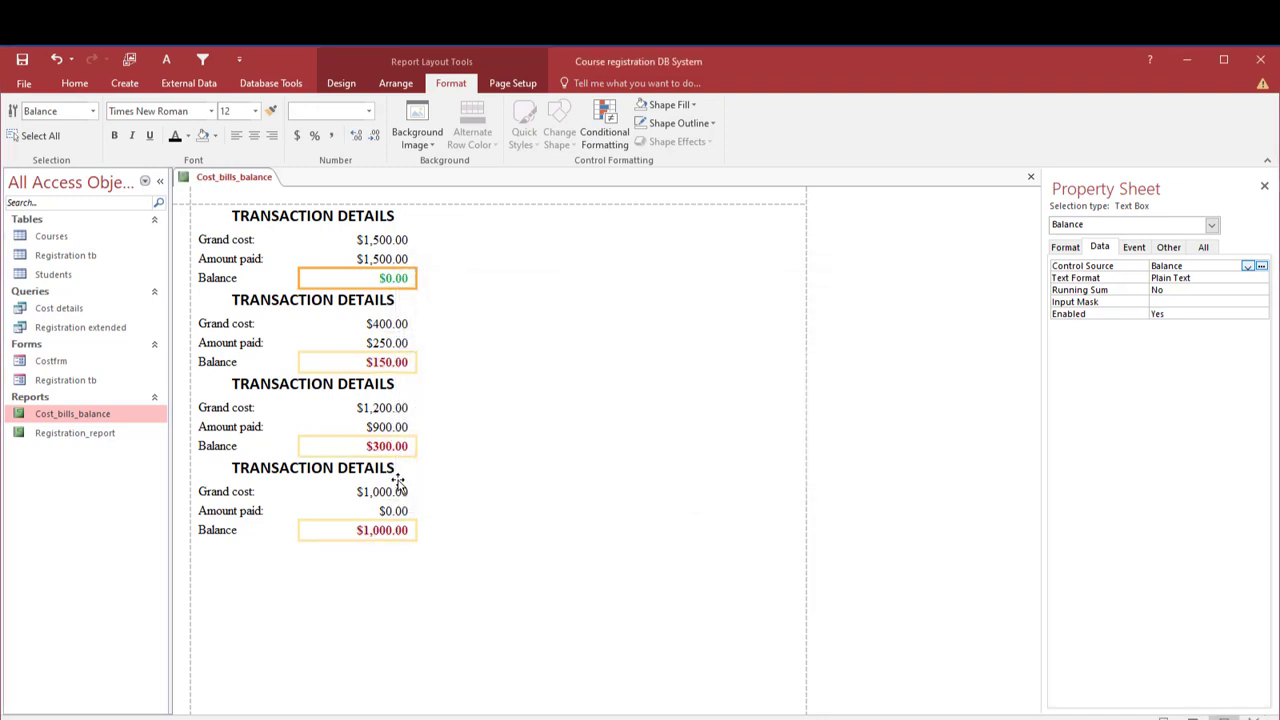
# Step: Close all open reports
pyautogui.rightClick(250, 178)
pyautogui.click(259, 188)
pyautogui.rightClick(255, 178)
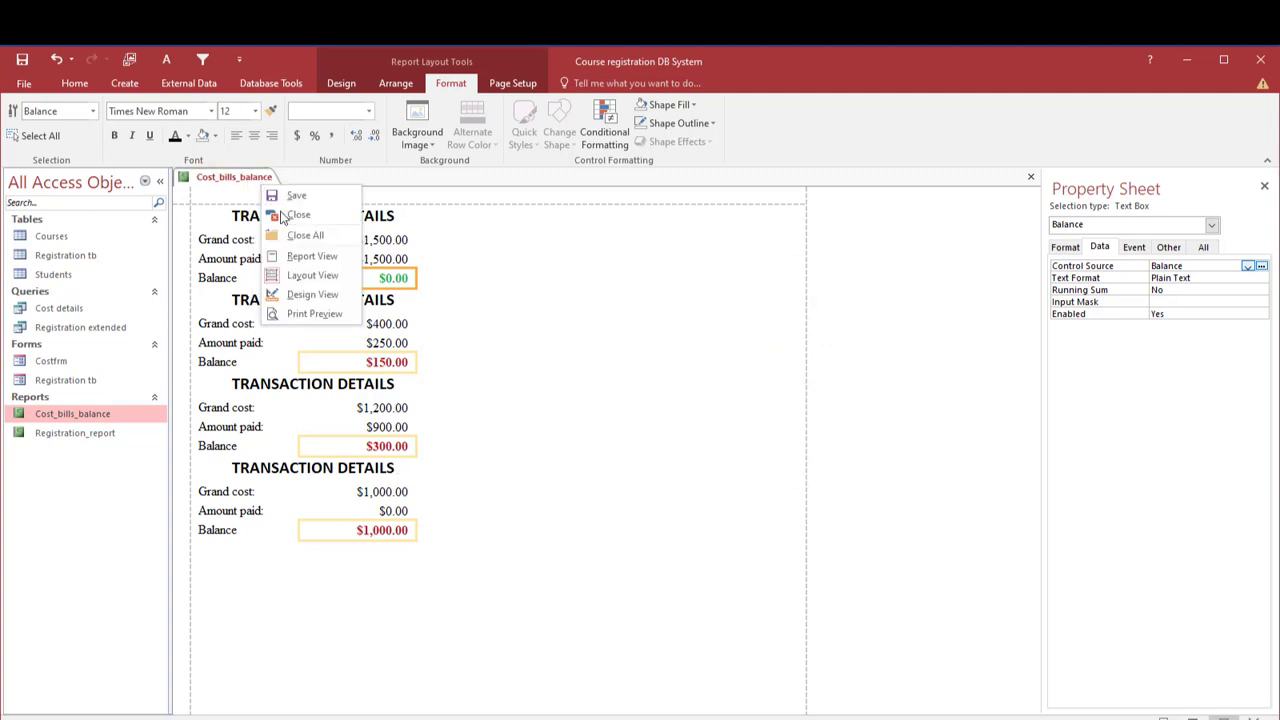
pyautogui.click(293, 228)
# Step: Open Registration_report in Design View and enlarge the report header, moving the separator line down
pyautogui.click(75, 433)
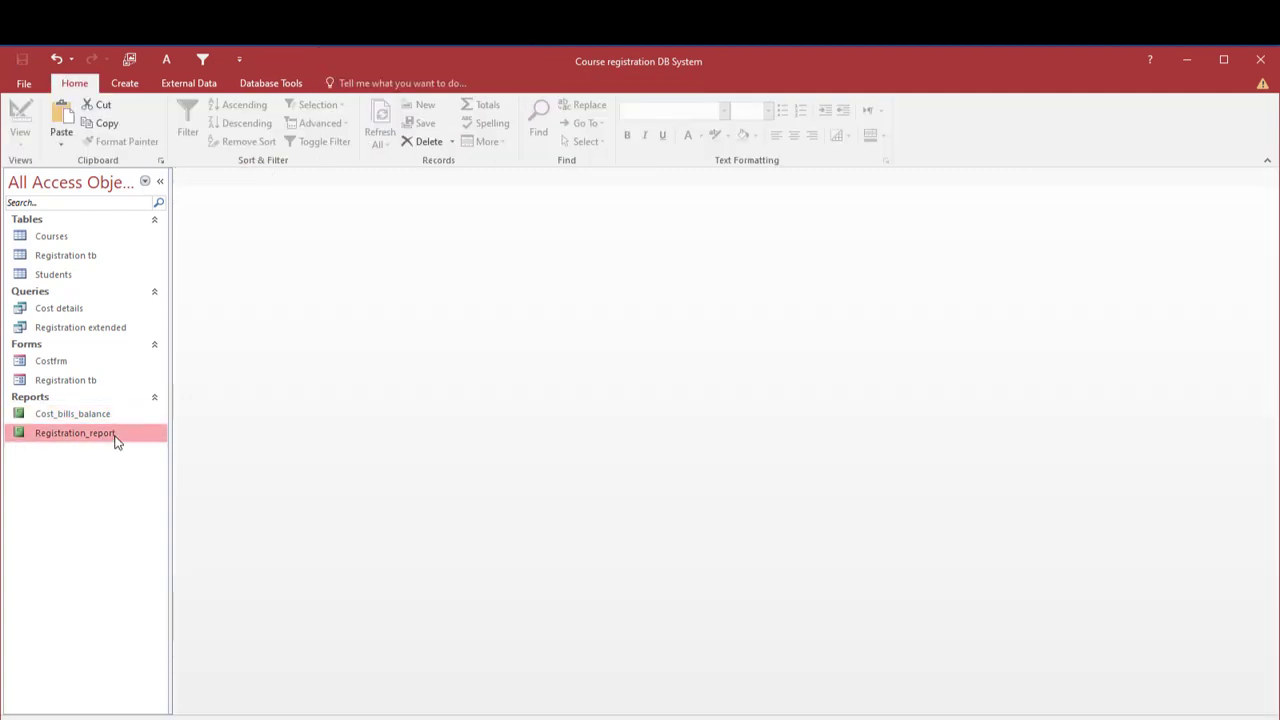
pyautogui.rightClick(115, 437)
pyautogui.click(155, 489)
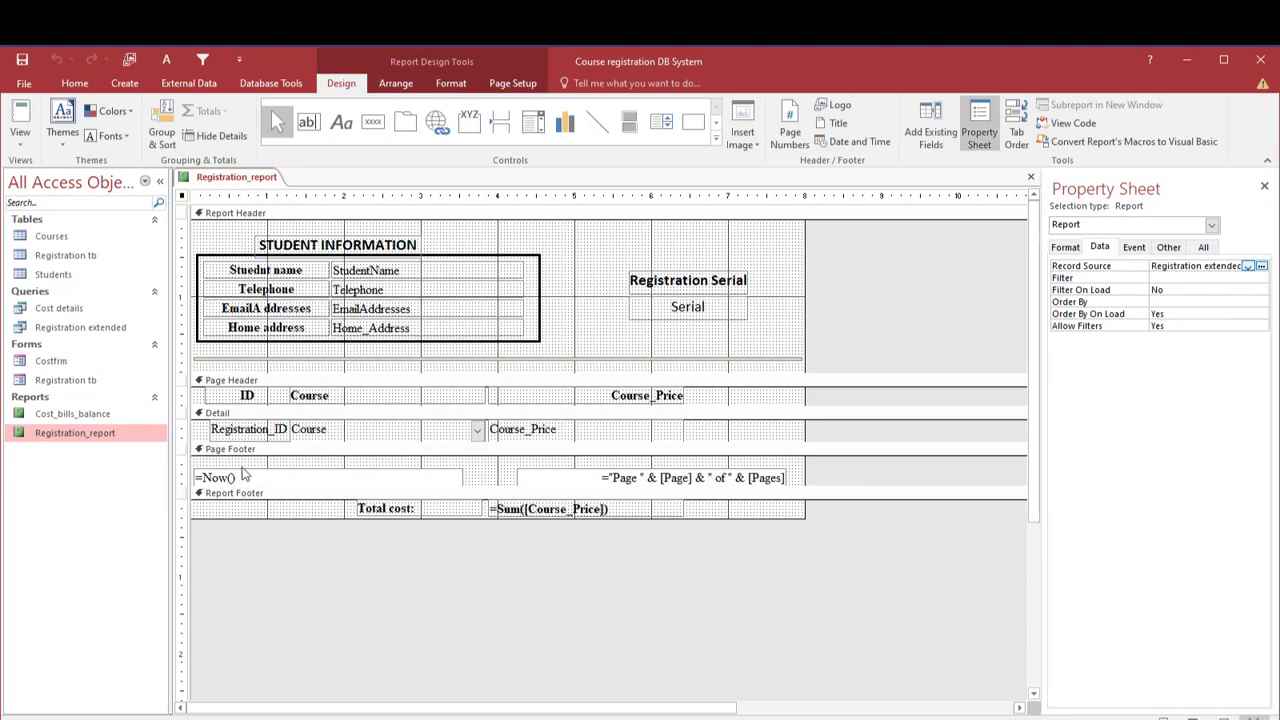
pyautogui.click(388, 381)
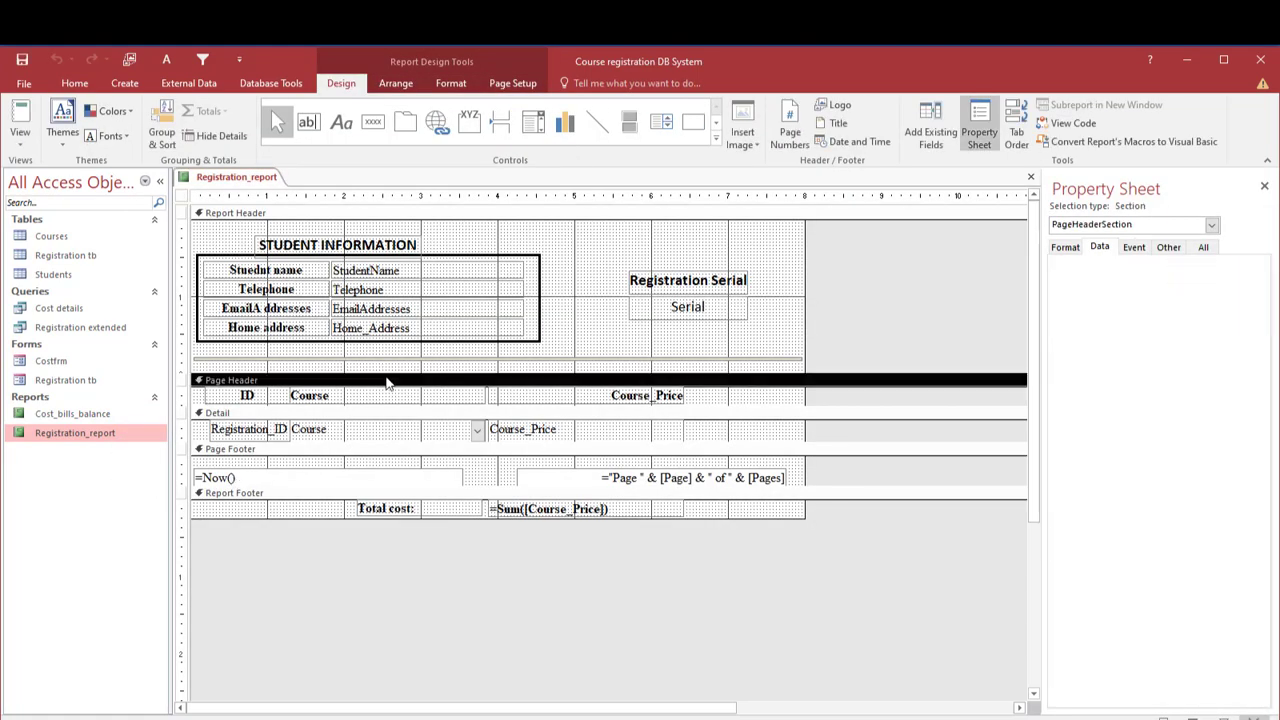
pyautogui.moveTo(388, 381); pyautogui.dragTo(398, 470)
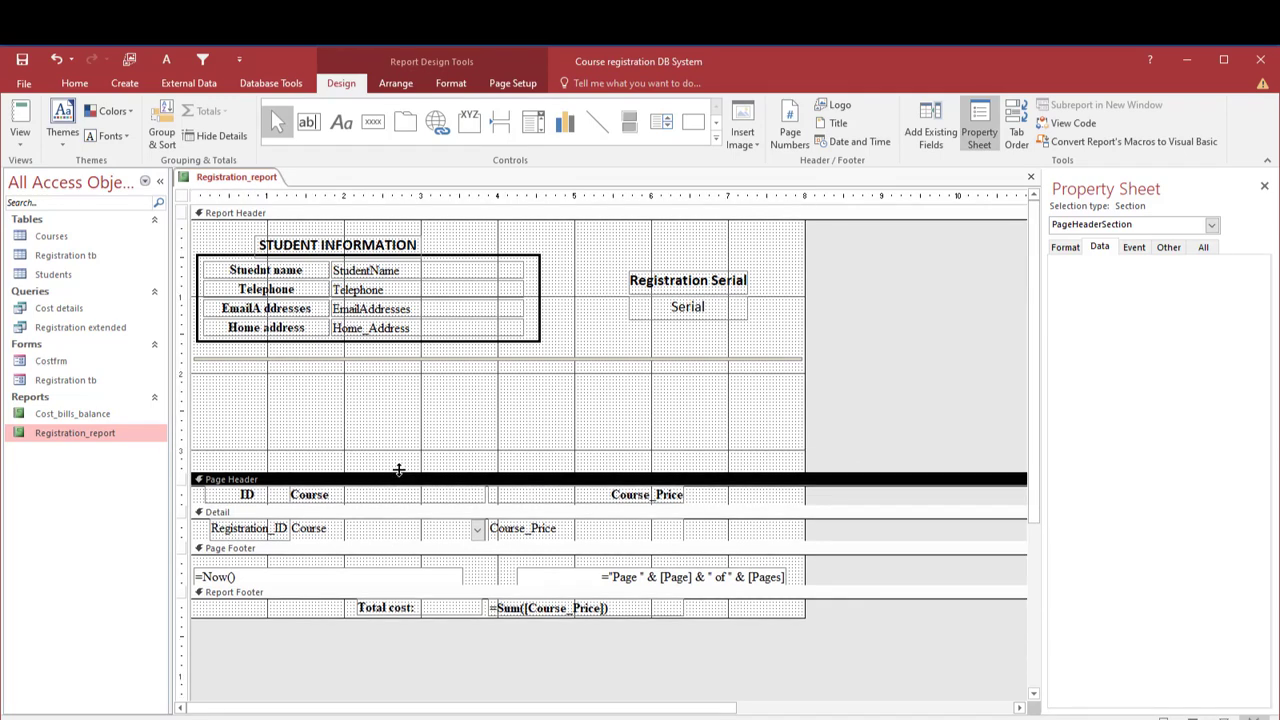
pyautogui.click(371, 359)
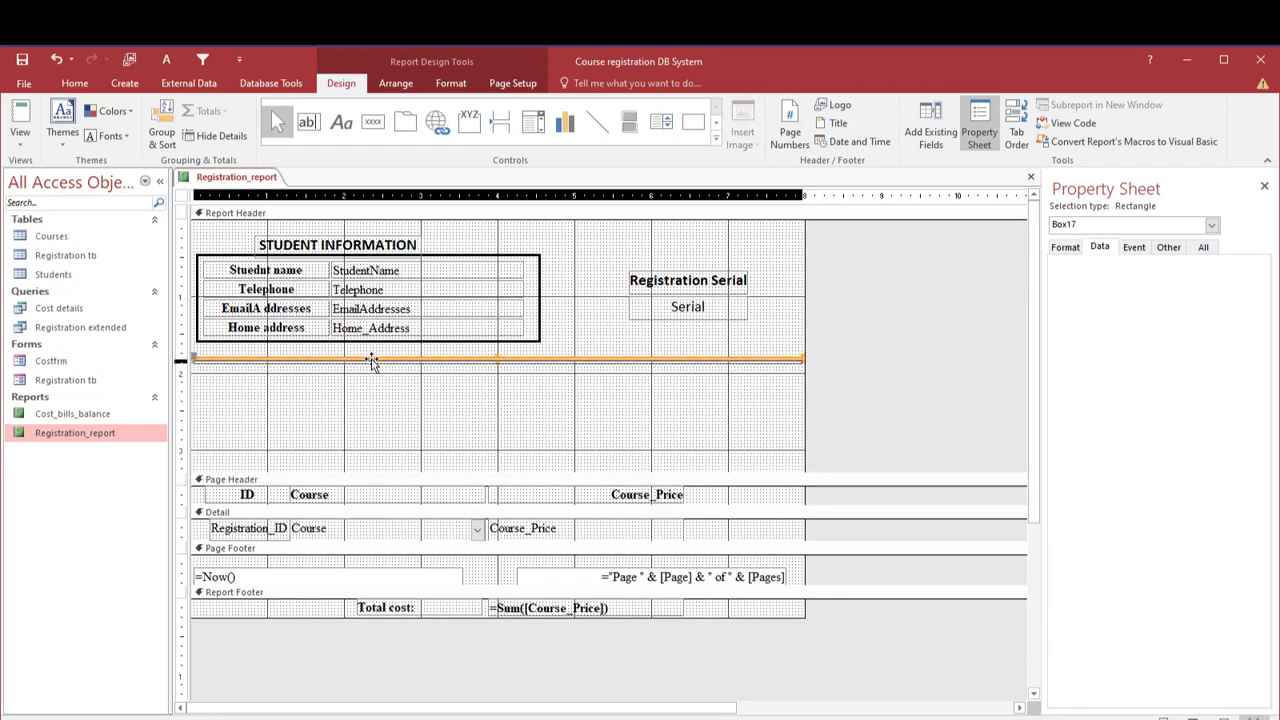
pyautogui.press('Down')
pyautogui.press('Down')
pyautogui.press('Down')
pyautogui.press('Down')
pyautogui.press('Down')
pyautogui.press('Down')
pyautogui.press('Down')
pyautogui.press('Down')
pyautogui.press('Down')
pyautogui.press('Down')
pyautogui.press('Down')
pyautogui.press('Down')
pyautogui.press('Down')
pyautogui.press('Down')
pyautogui.press('Down')
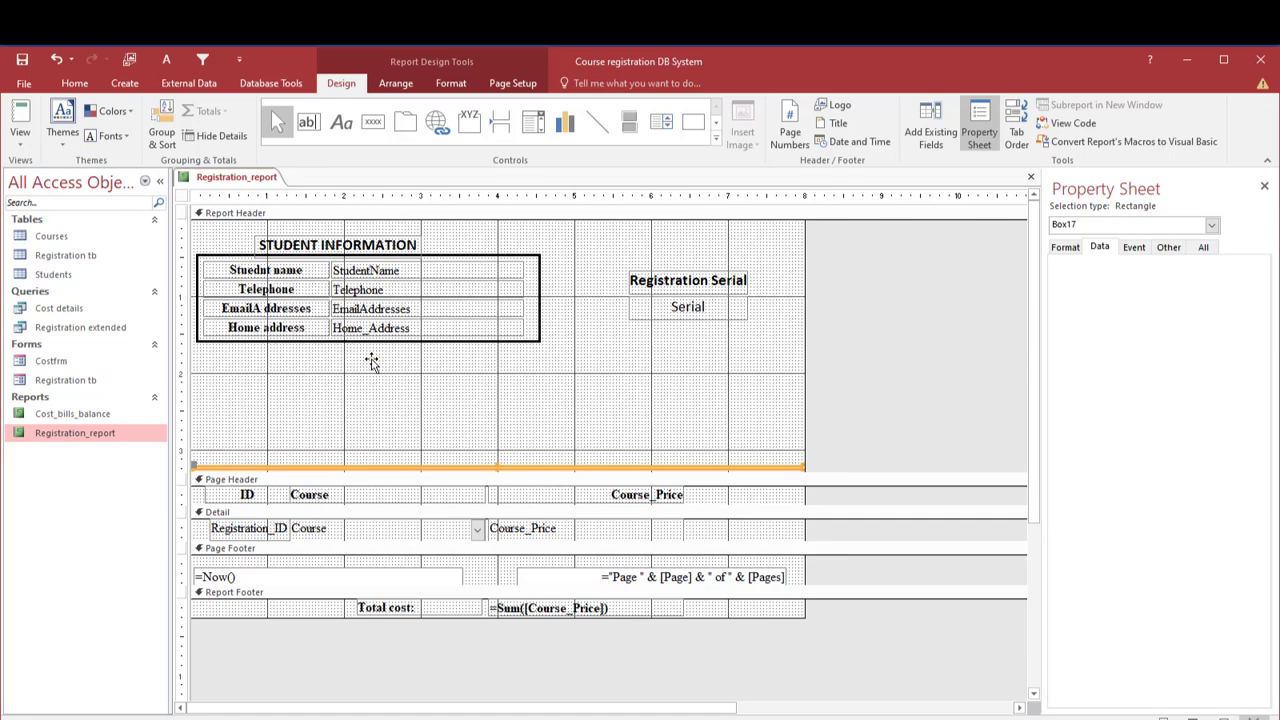
pyautogui.click(371, 364)
# Step: Drop Cost_bills_balance into the header as an unlabelled subreport, narrowed to about half width
pyautogui.moveTo(100, 408); pyautogui.dragTo(269, 372)
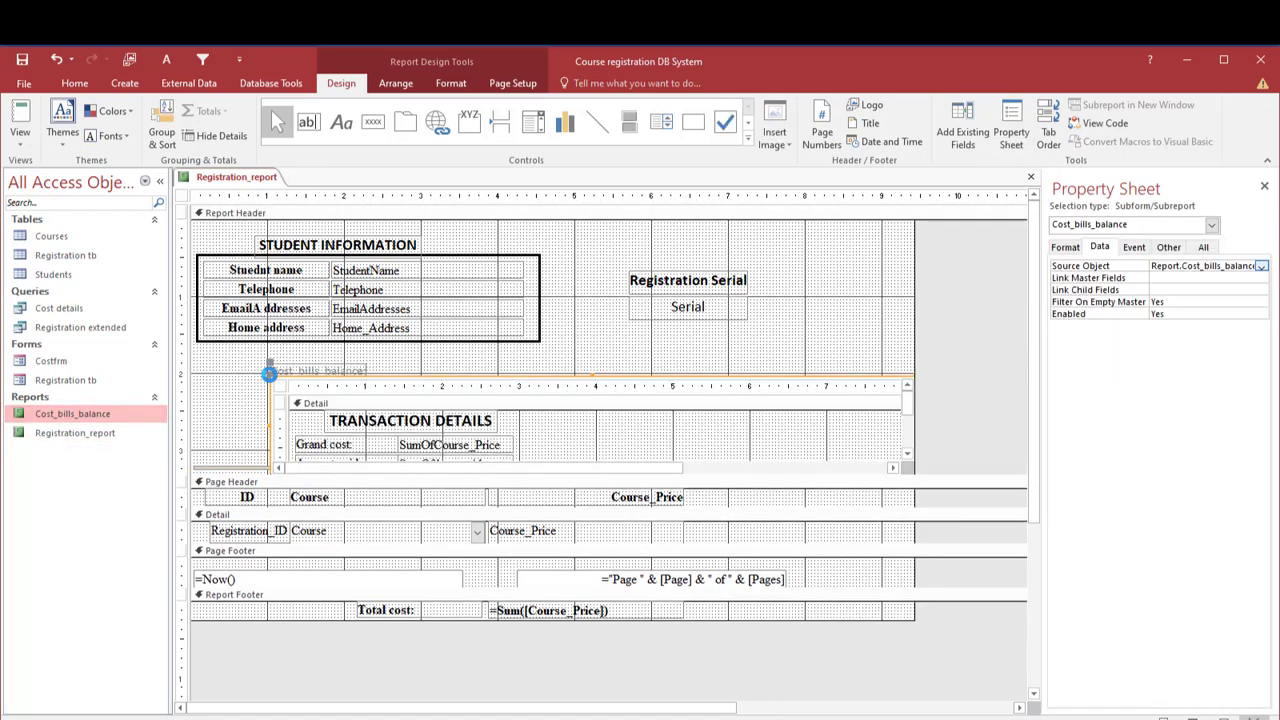
pyautogui.click(285, 372)
pyautogui.press('Delete')
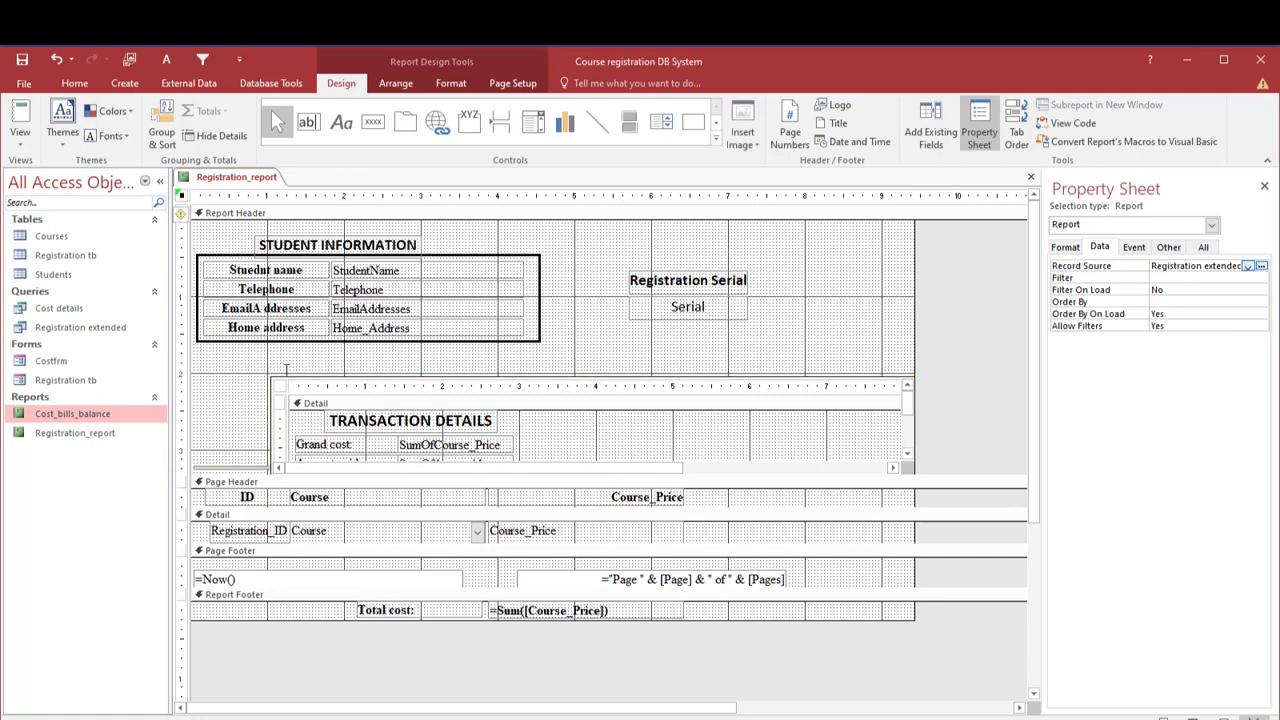
pyautogui.moveTo(285, 383); pyautogui.dragTo(212, 350)
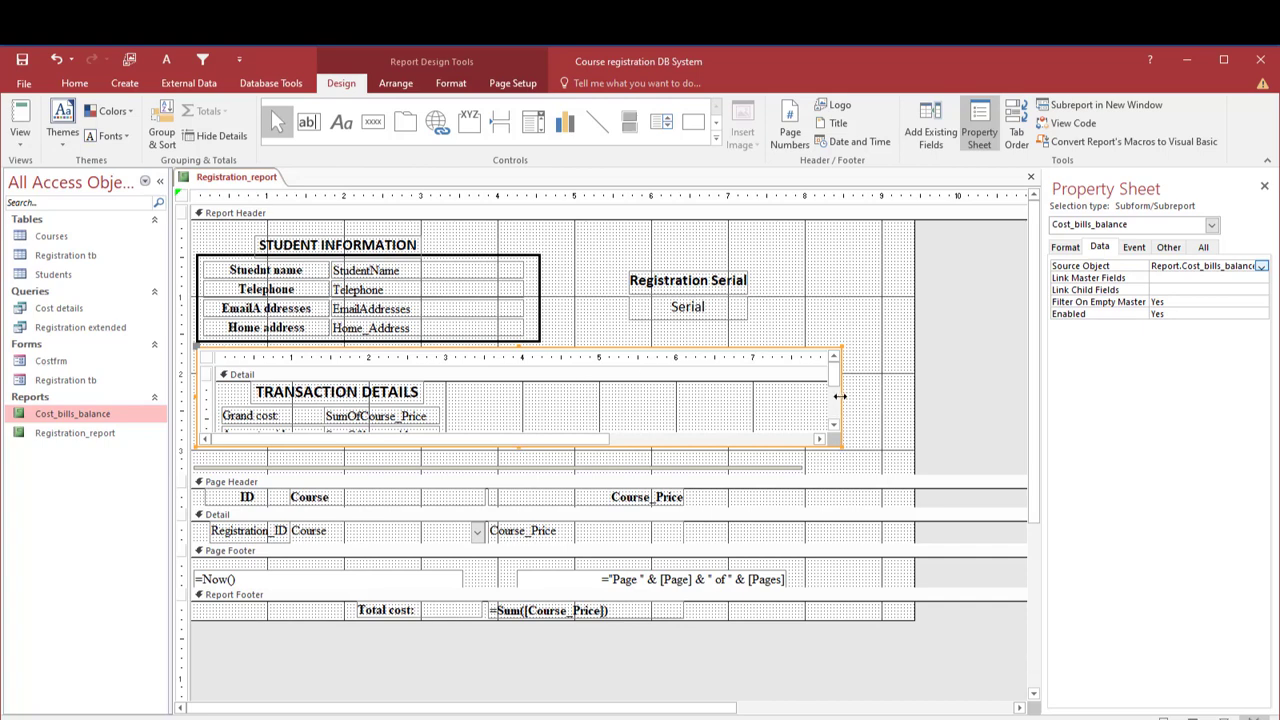
pyautogui.moveTo(843, 397); pyautogui.dragTo(446, 444)
pyautogui.press('Down')
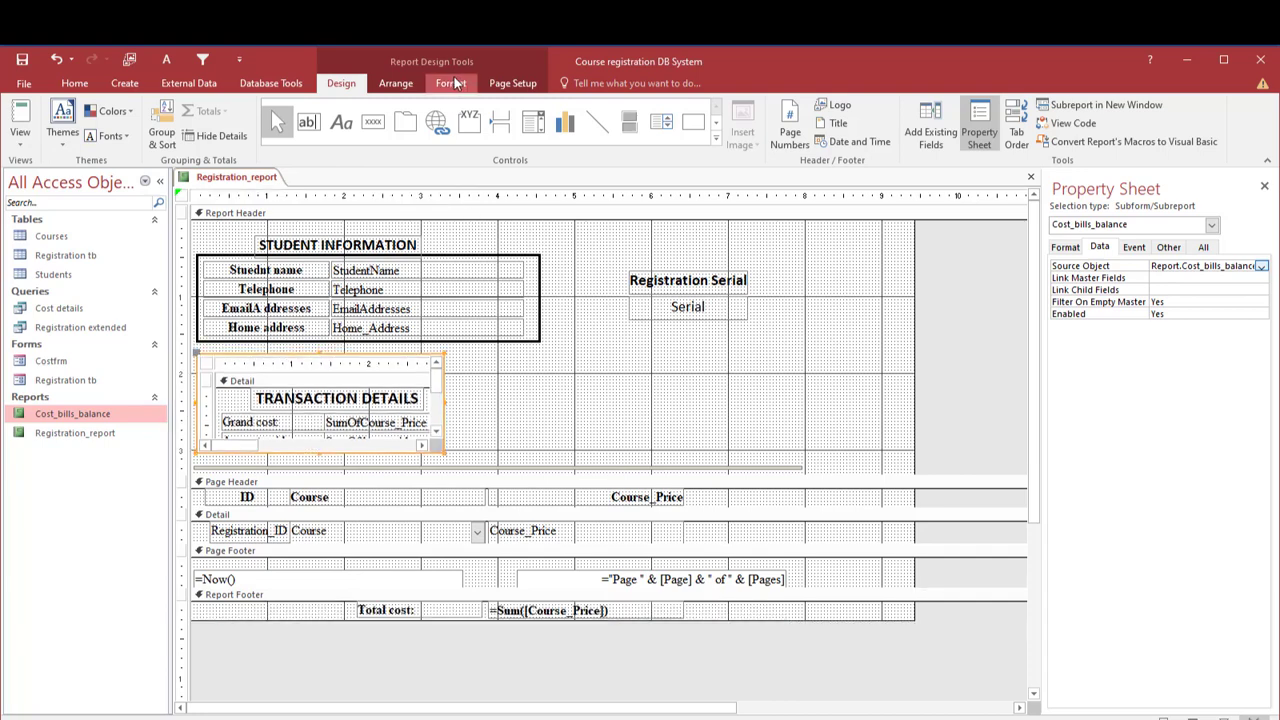
# Step: Shift the subreport slightly right and set its Shape Outline to Transparent
pyautogui.click(451, 83)
pyautogui.click(664, 127)
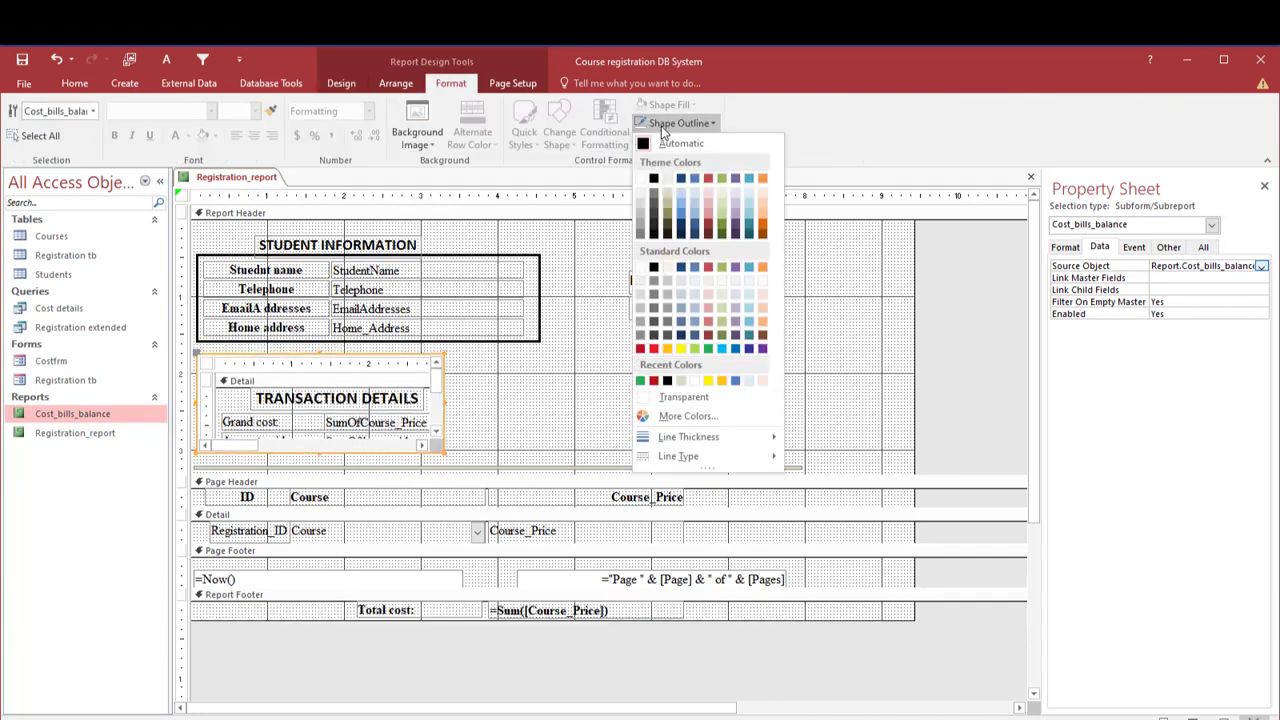
pyautogui.click(655, 180)
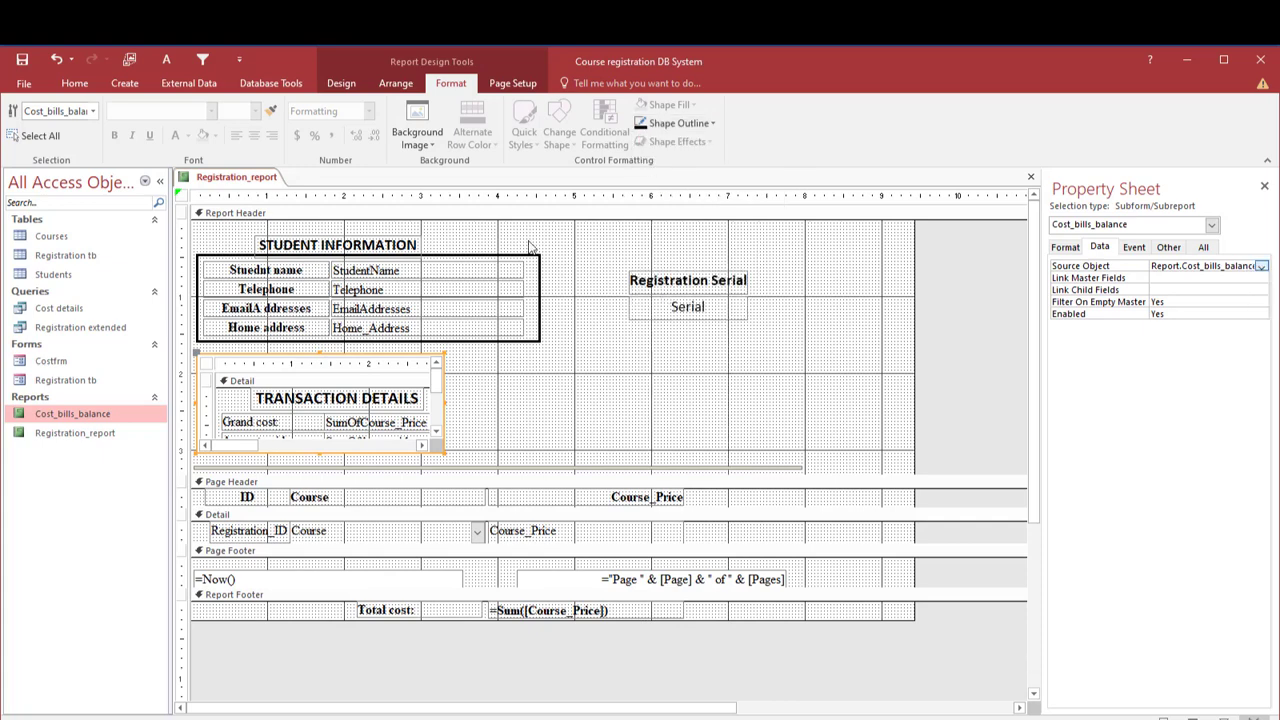
pyautogui.moveTo(361, 358); pyautogui.dragTo(419, 355)
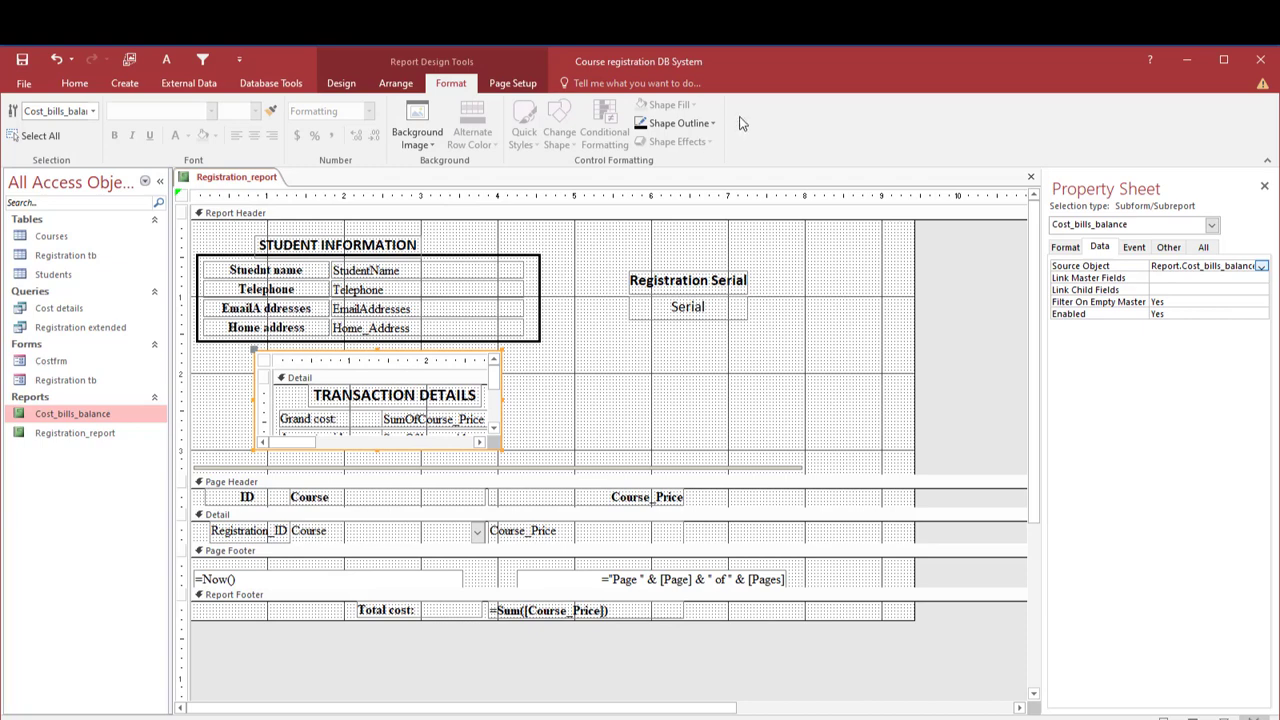
pyautogui.click(704, 124)
pyautogui.click(684, 397)
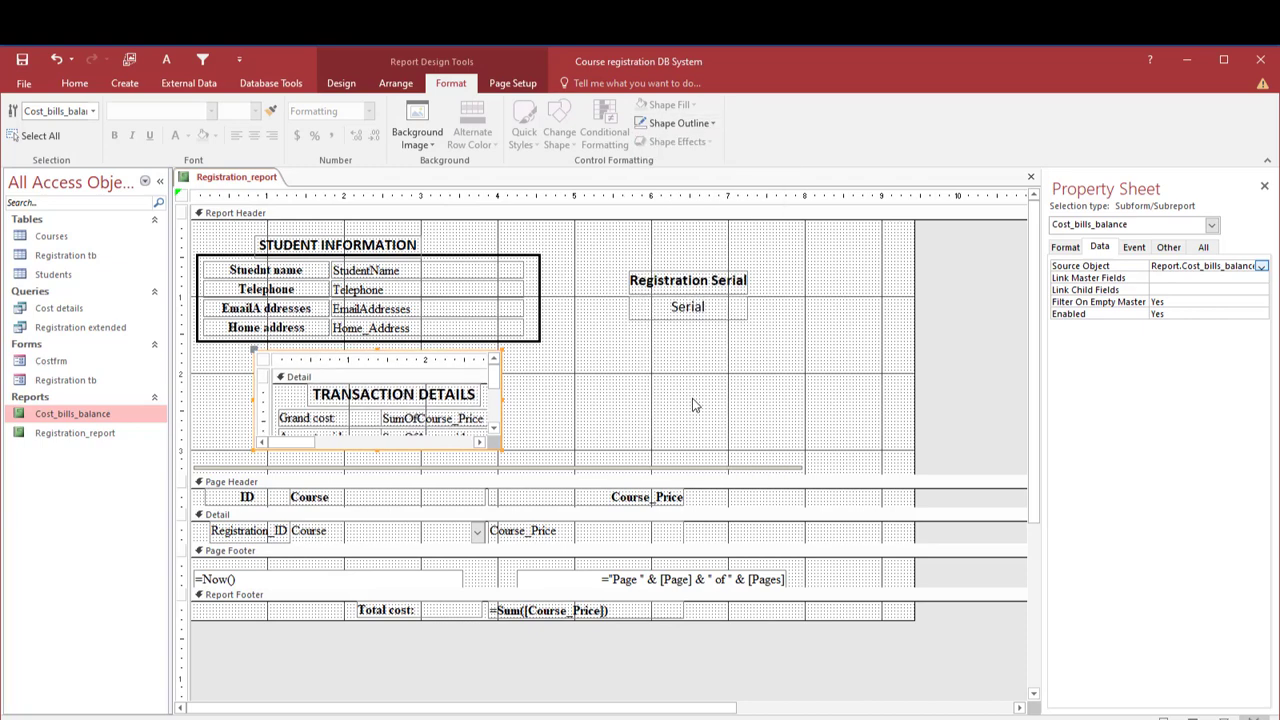
# Step: Shrink the report header slightly and pull the report's right edge inward
pyautogui.click(394, 465)
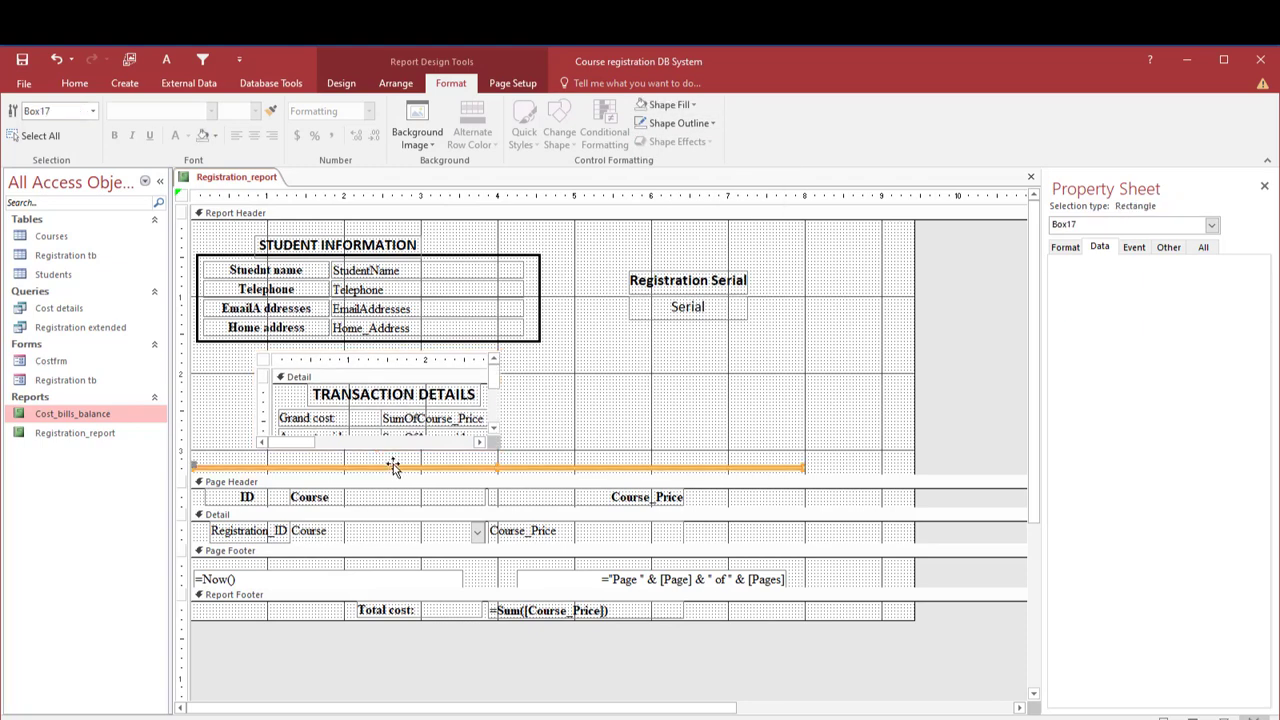
pyautogui.moveTo(396, 473); pyautogui.dragTo(394, 466)
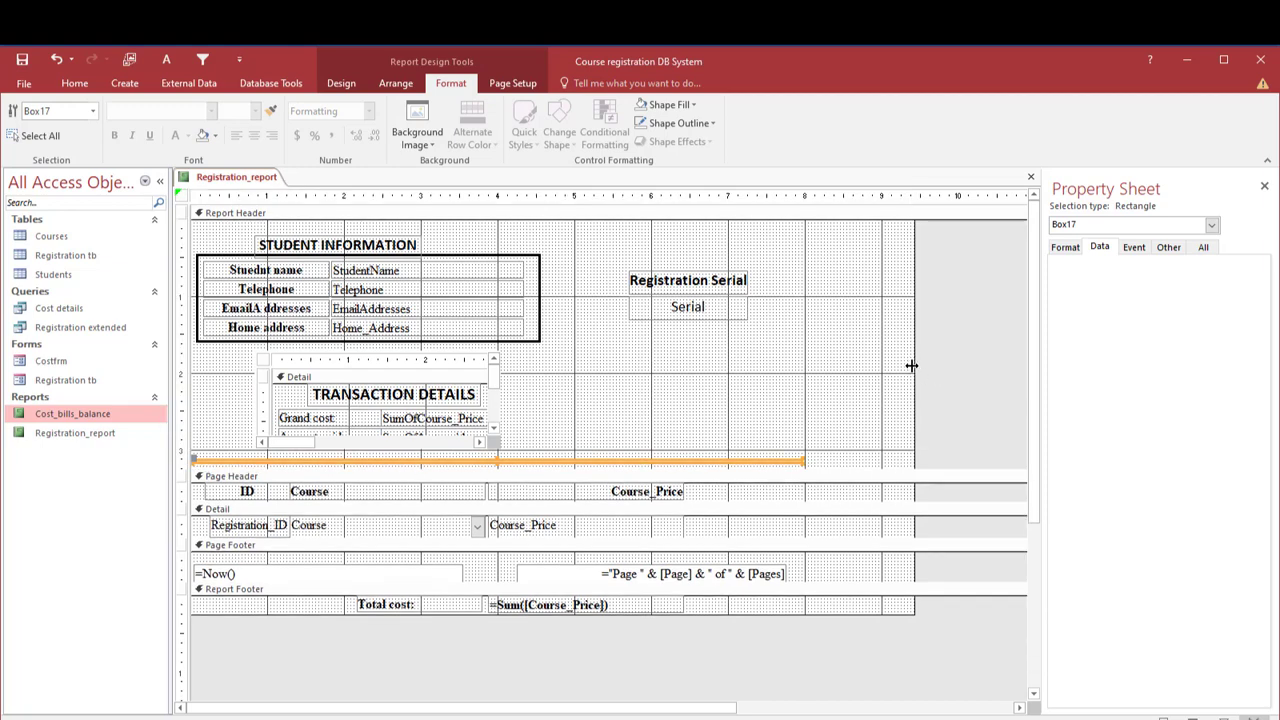
pyautogui.moveTo(911, 365); pyautogui.dragTo(814, 374)
pyautogui.click(457, 210)
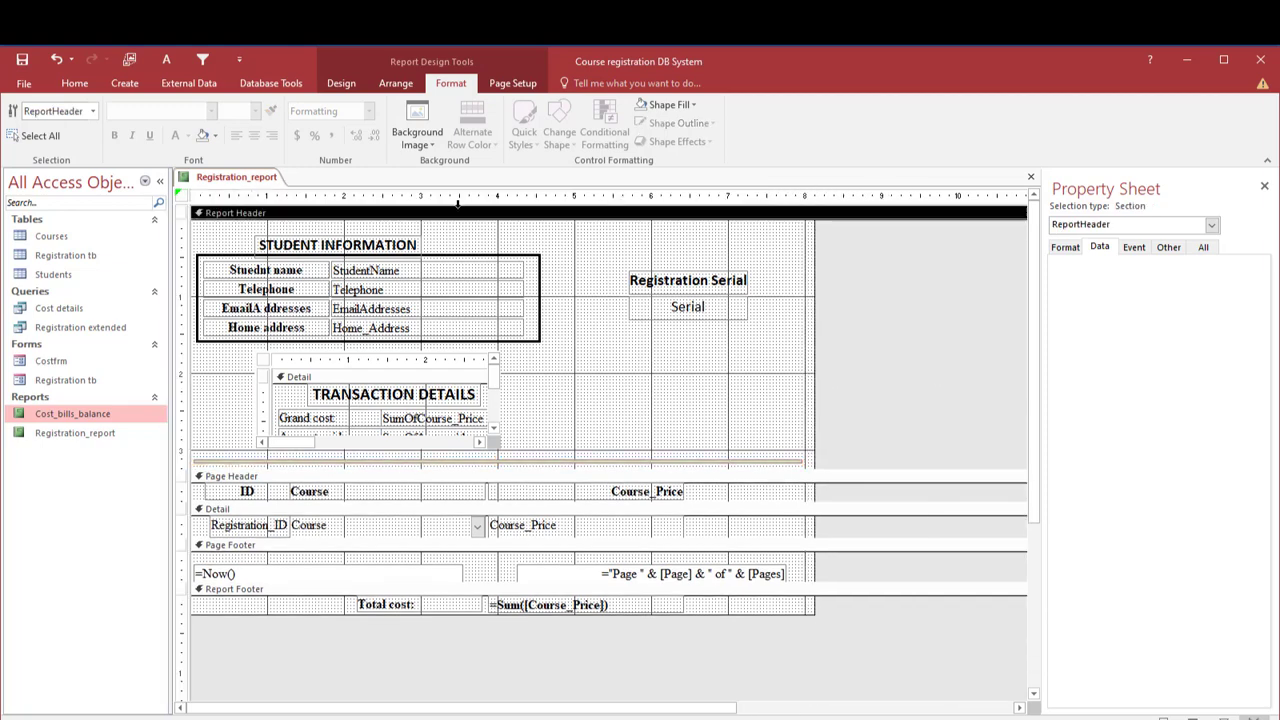
pyautogui.click(342, 84)
# Step: Draw a command button captioned 'Print' below the Registration Serial box
pyautogui.click(370, 125)
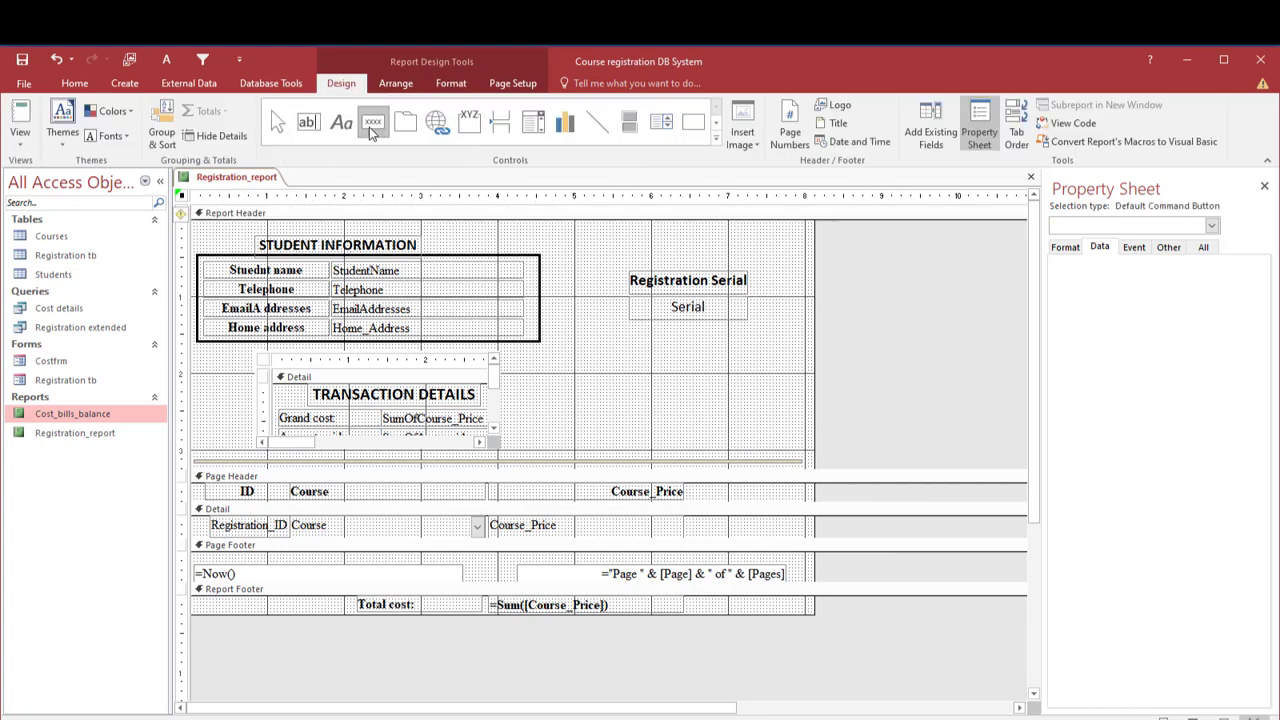
pyautogui.moveTo(650, 337); pyautogui.dragTo(740, 370)
pyautogui.click(711, 354)
pyautogui.write('p')
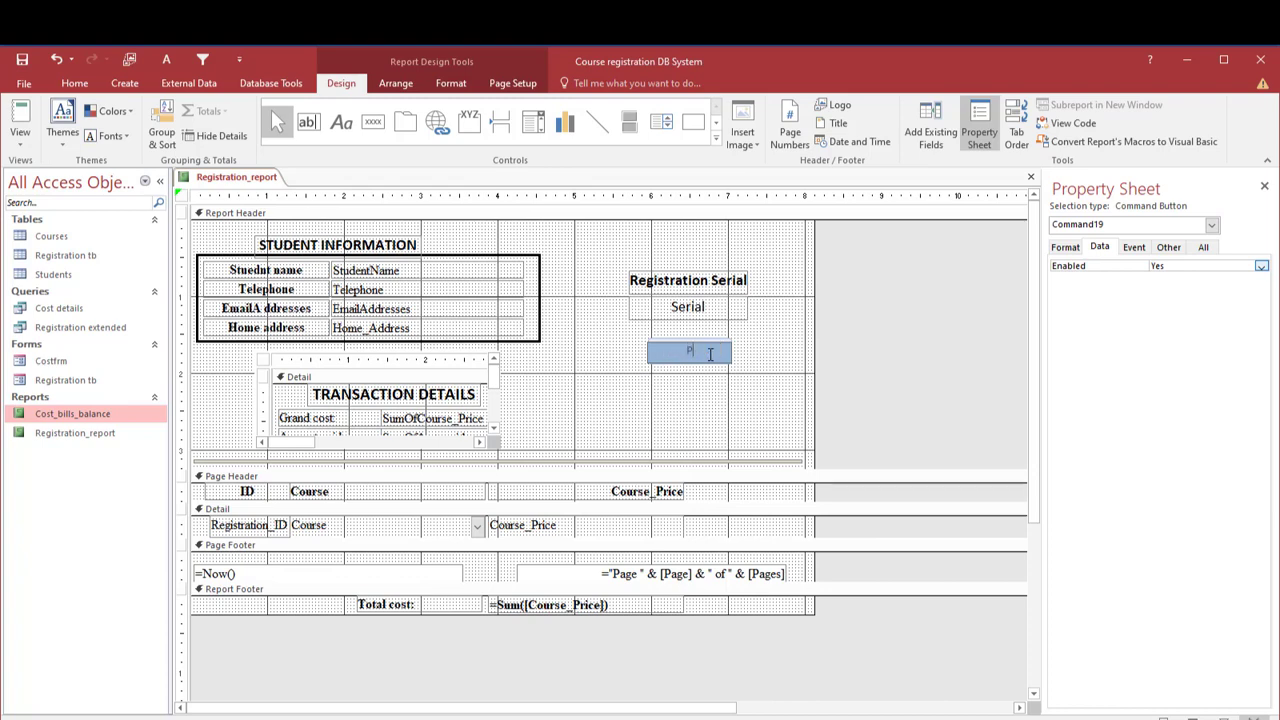
pyautogui.click(731, 377)
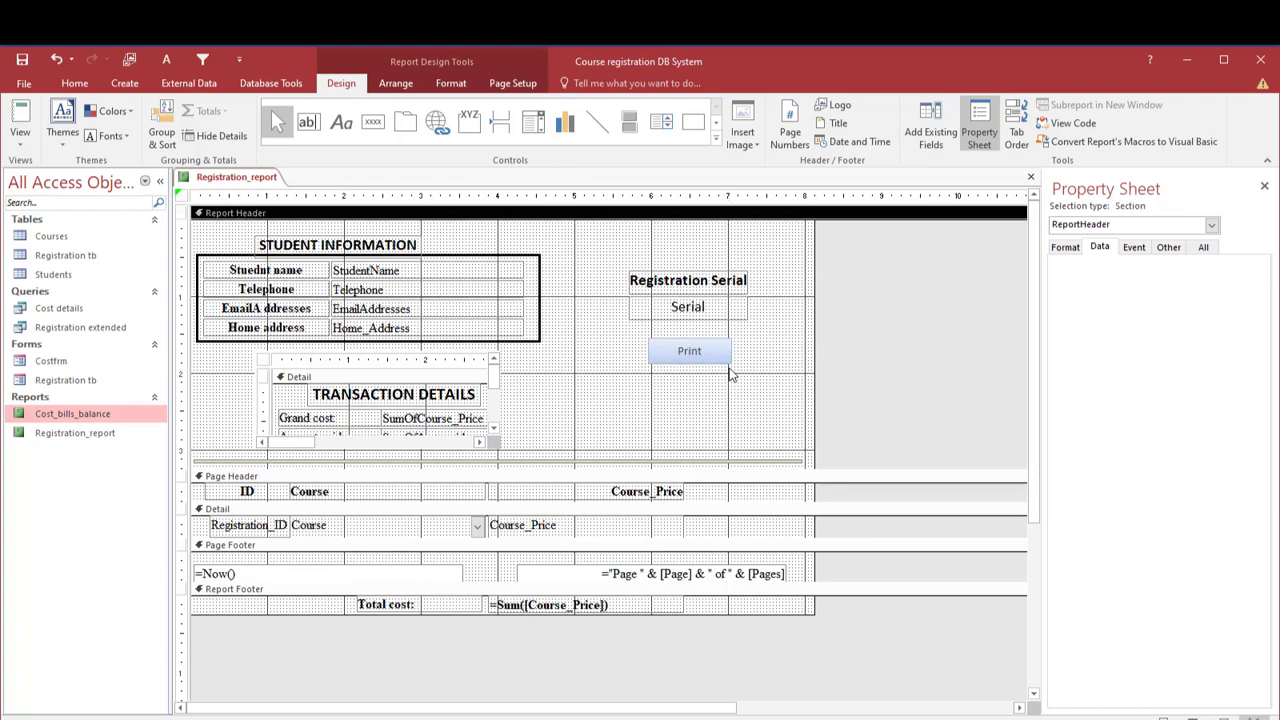
# Step: Give the Print button a blue Quick Style
pyautogui.click(714, 357)
pyautogui.click(457, 85)
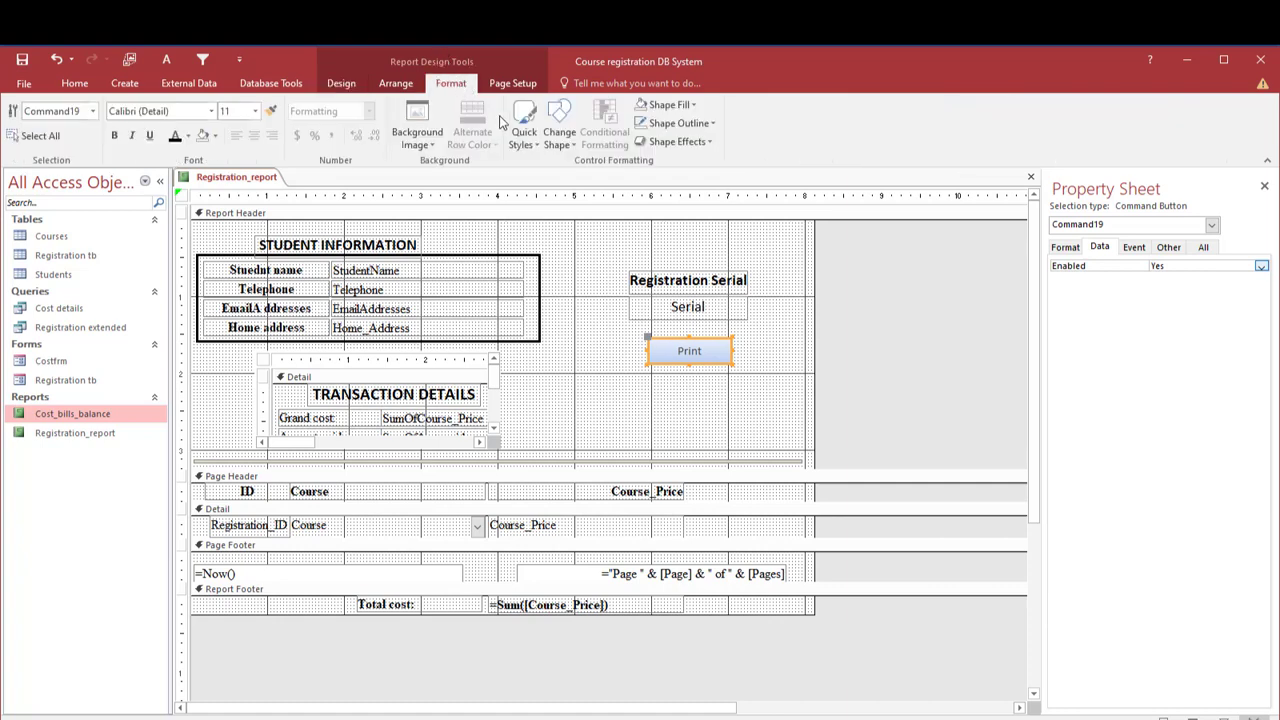
pyautogui.click(523, 122)
pyautogui.click(572, 378)
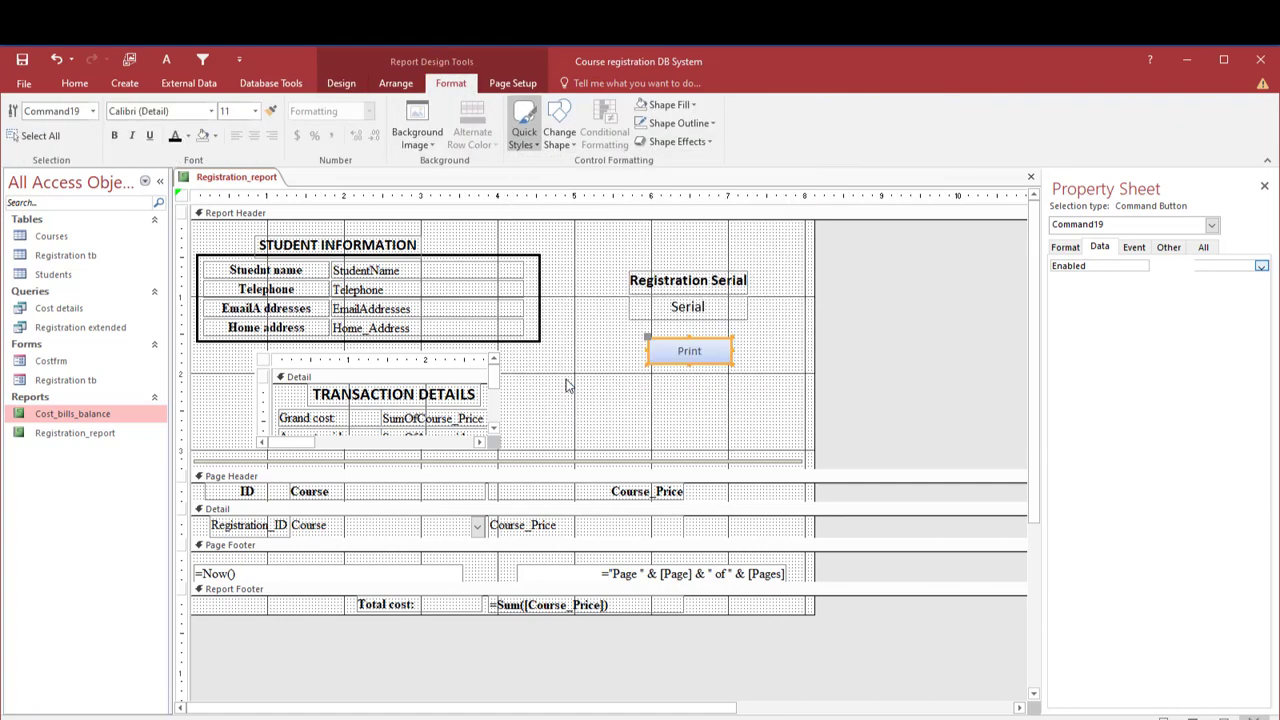
# Step: Build an On Click macro running RunMenuCommand PrintObject, then save and close it
pyautogui.click(672, 386)
pyautogui.rightClick(684, 351)
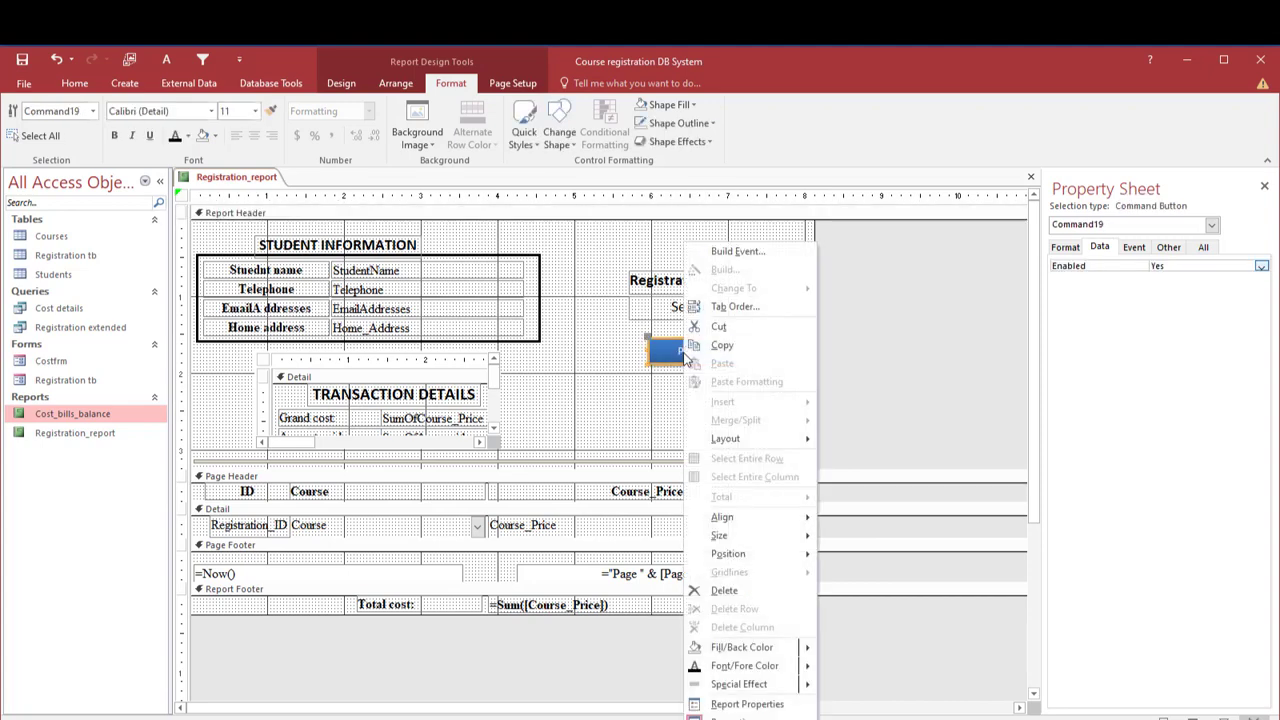
pyautogui.click(737, 251)
pyautogui.click(617, 404)
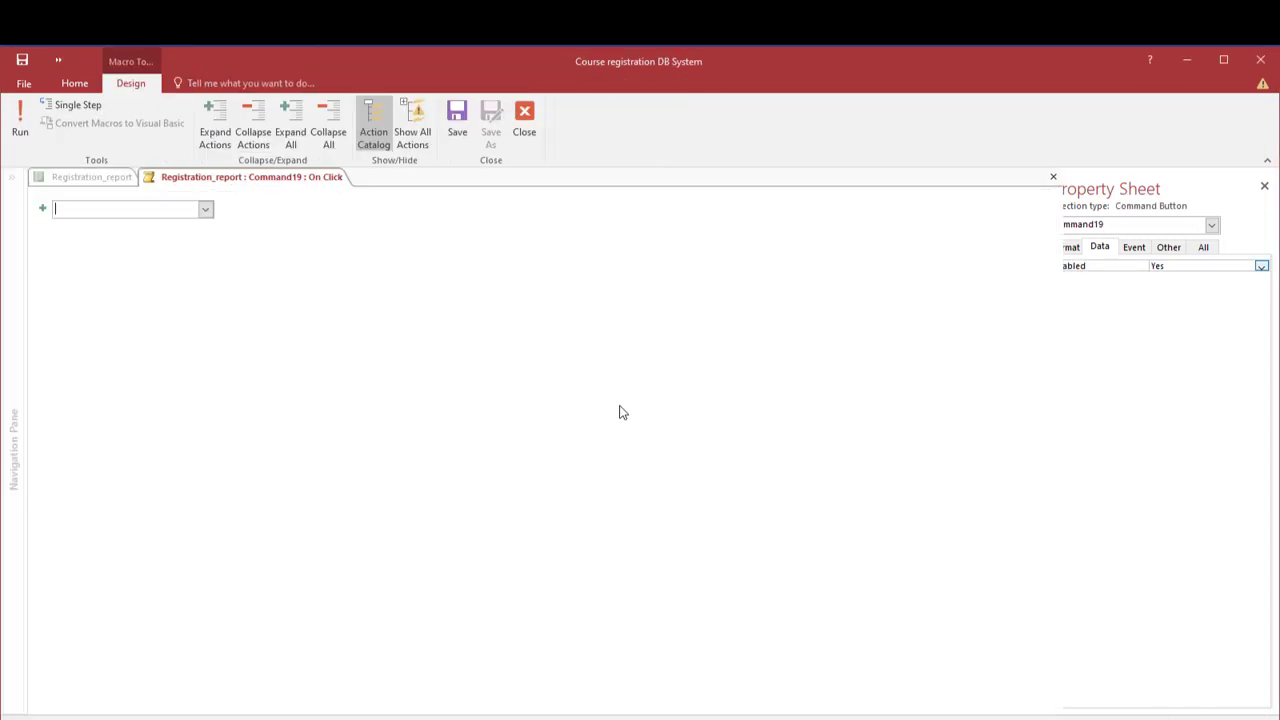
pyautogui.write('PrintObject')
pyautogui.press('Return')
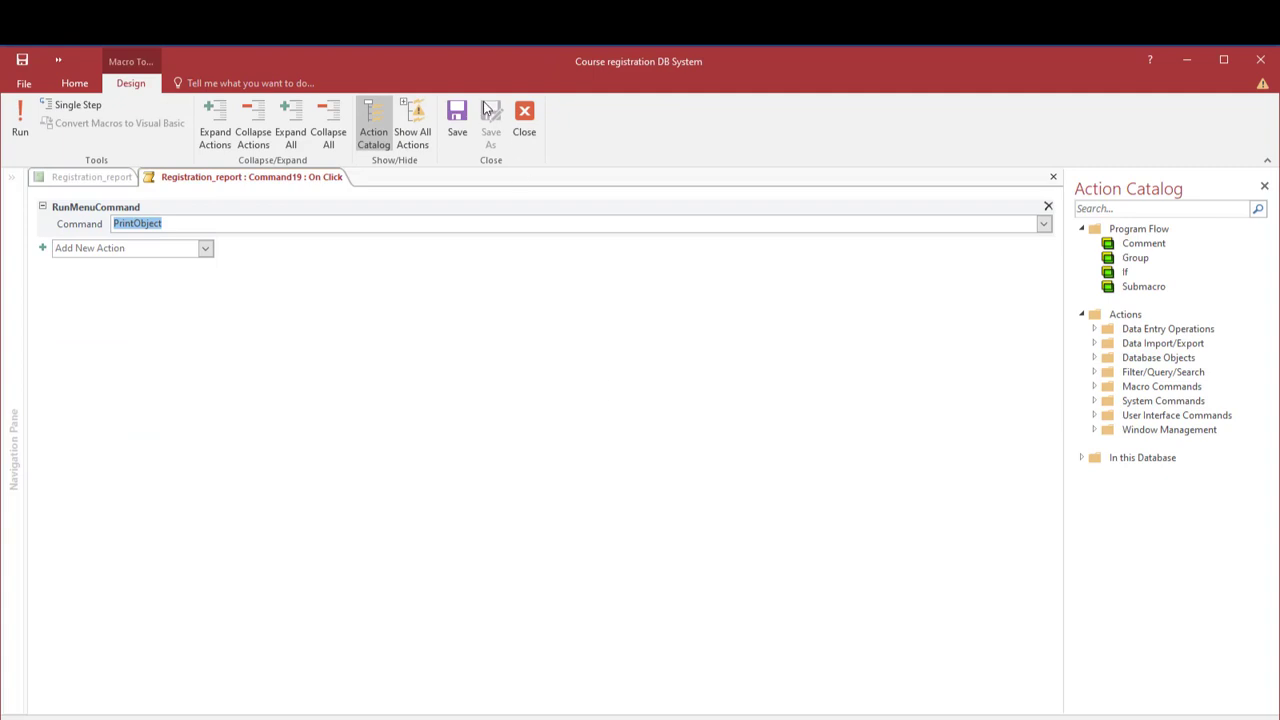
pyautogui.click(457, 115)
pyautogui.click(520, 118)
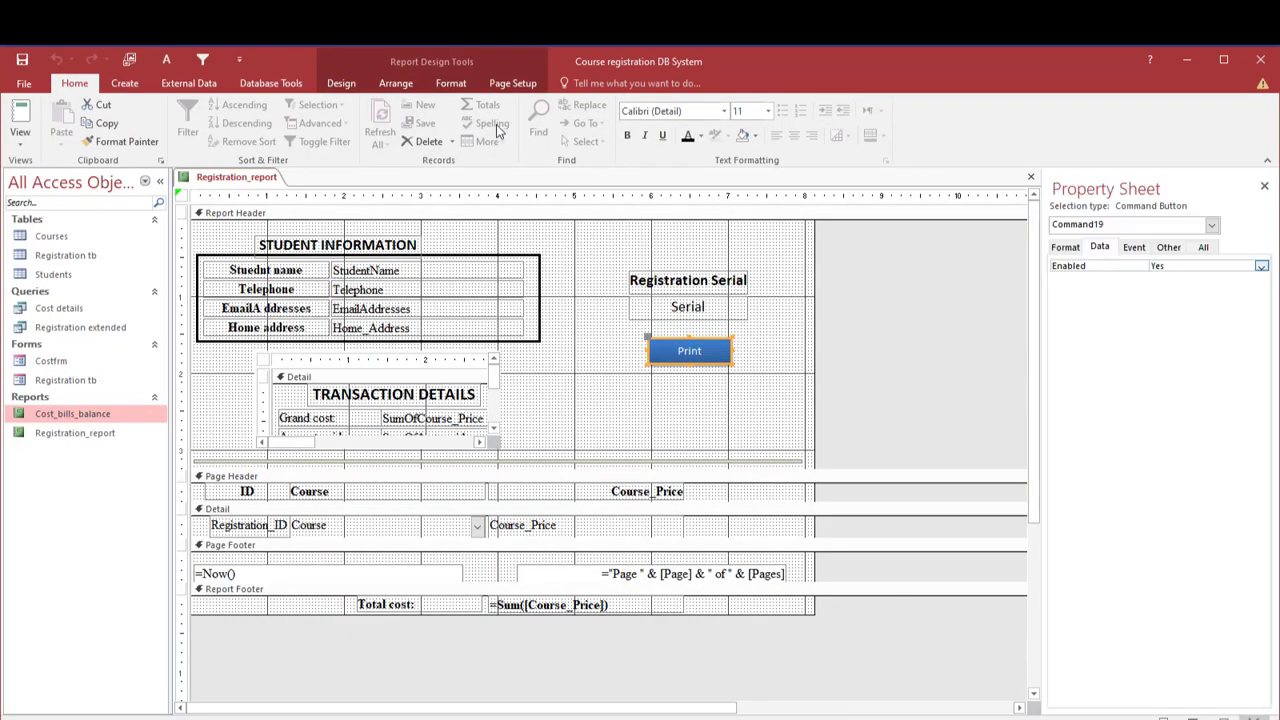
# Step: Preview the report, return to Design View and nudge the Cost_bills_balance subreport slightly
pyautogui.rightClick(262, 177)
pyautogui.click(357, 247)
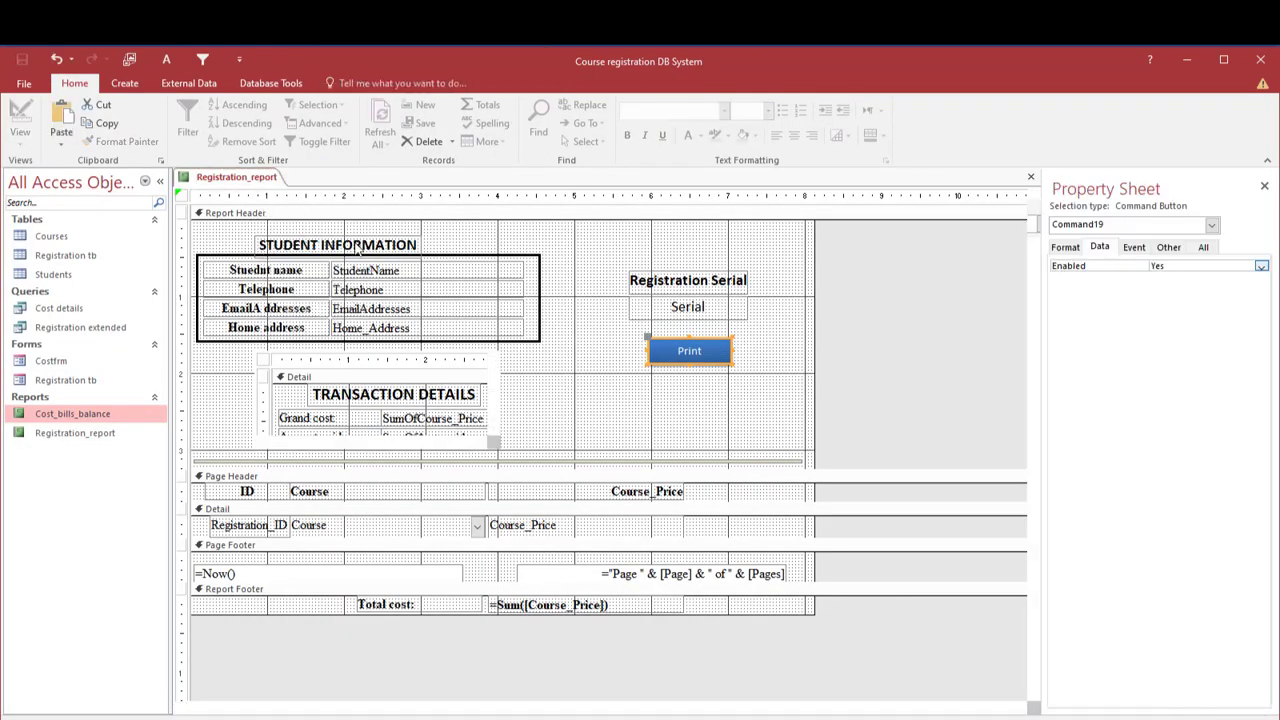
pyautogui.moveTo(540, 206); pyautogui.dragTo(619, 97)
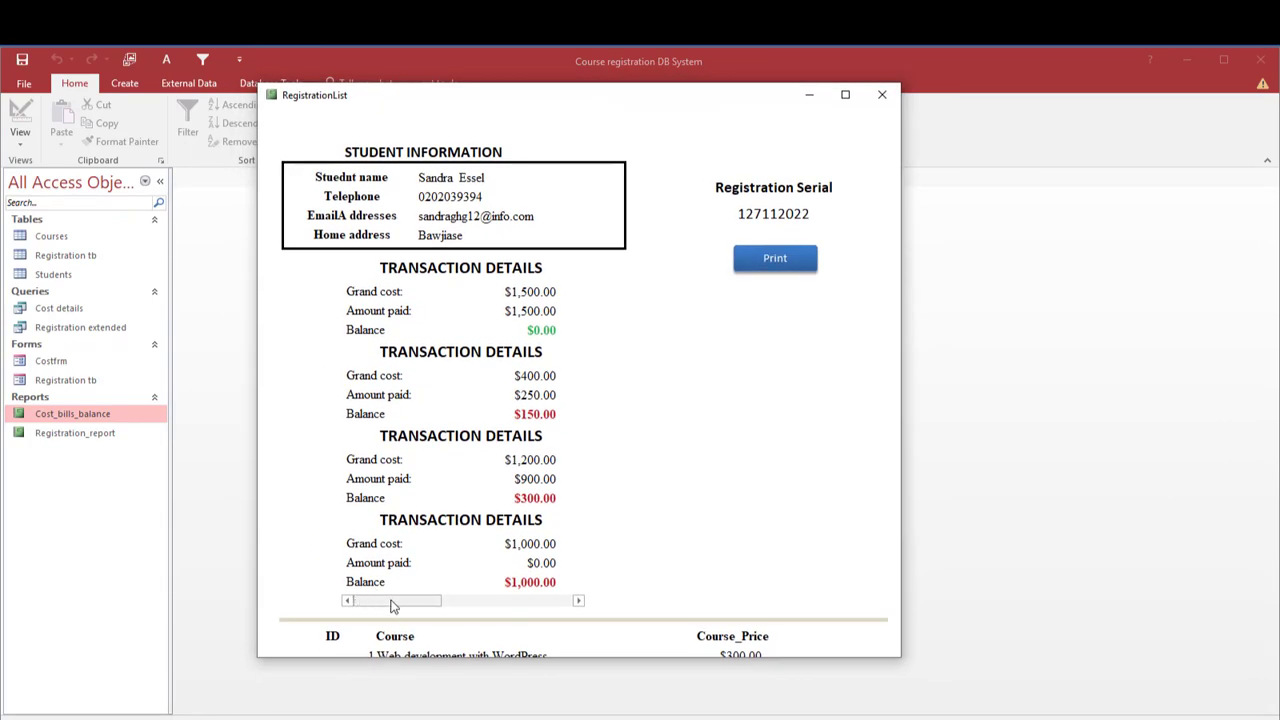
pyautogui.rightClick(677, 170)
pyautogui.click(716, 212)
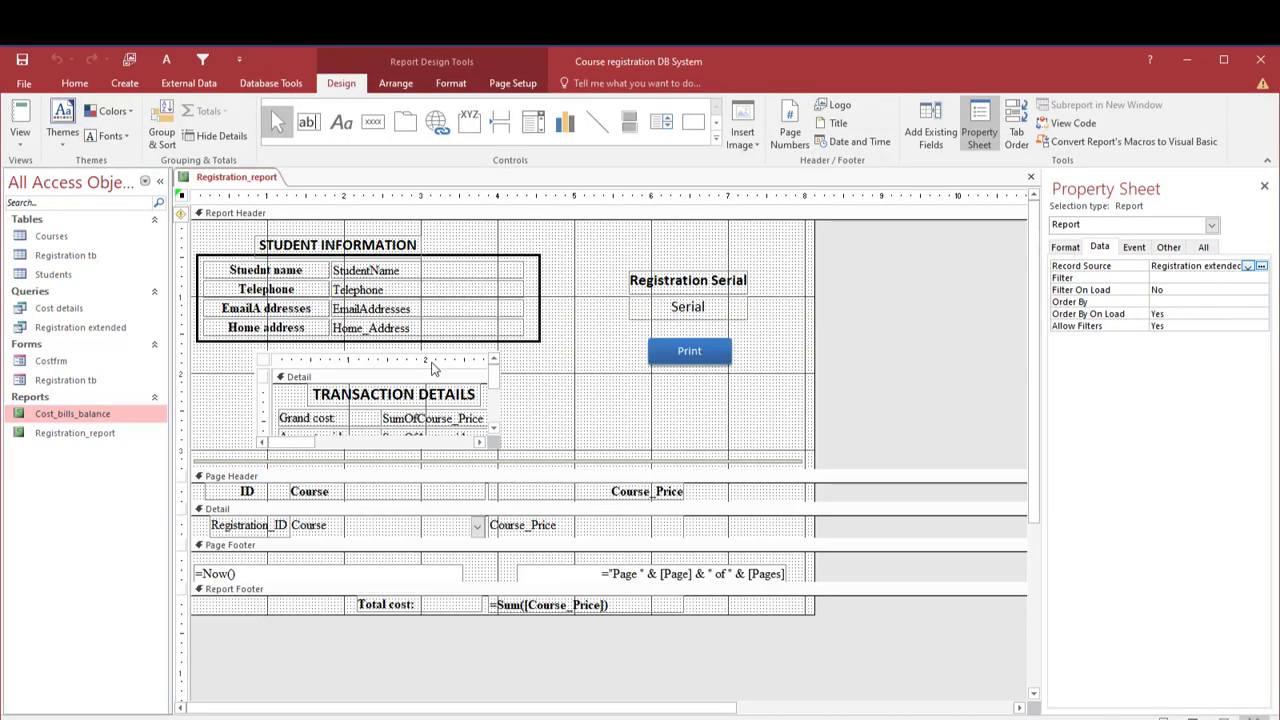
pyautogui.click(432, 368)
pyautogui.moveTo(432, 368); pyautogui.dragTo(427, 388)
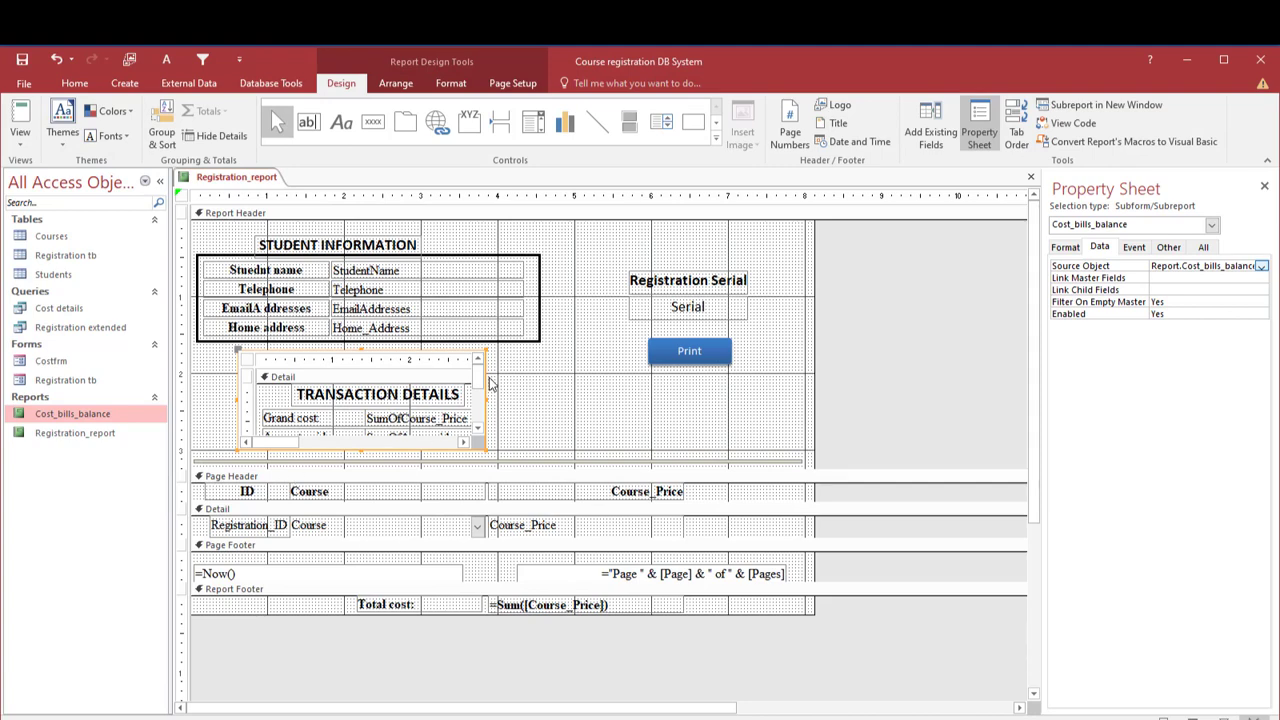
# Step: Set the report's Scroll Bars property to Neither and close the design
pyautogui.click(920, 330)
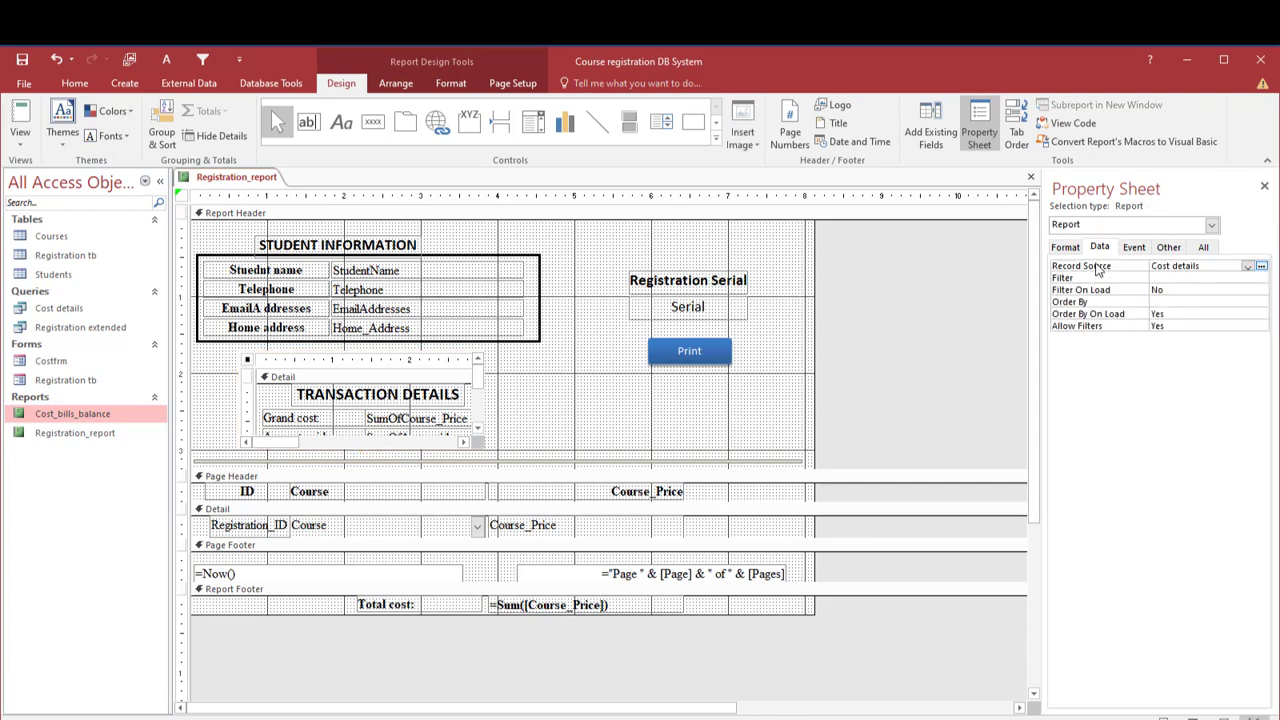
pyautogui.click(1063, 249)
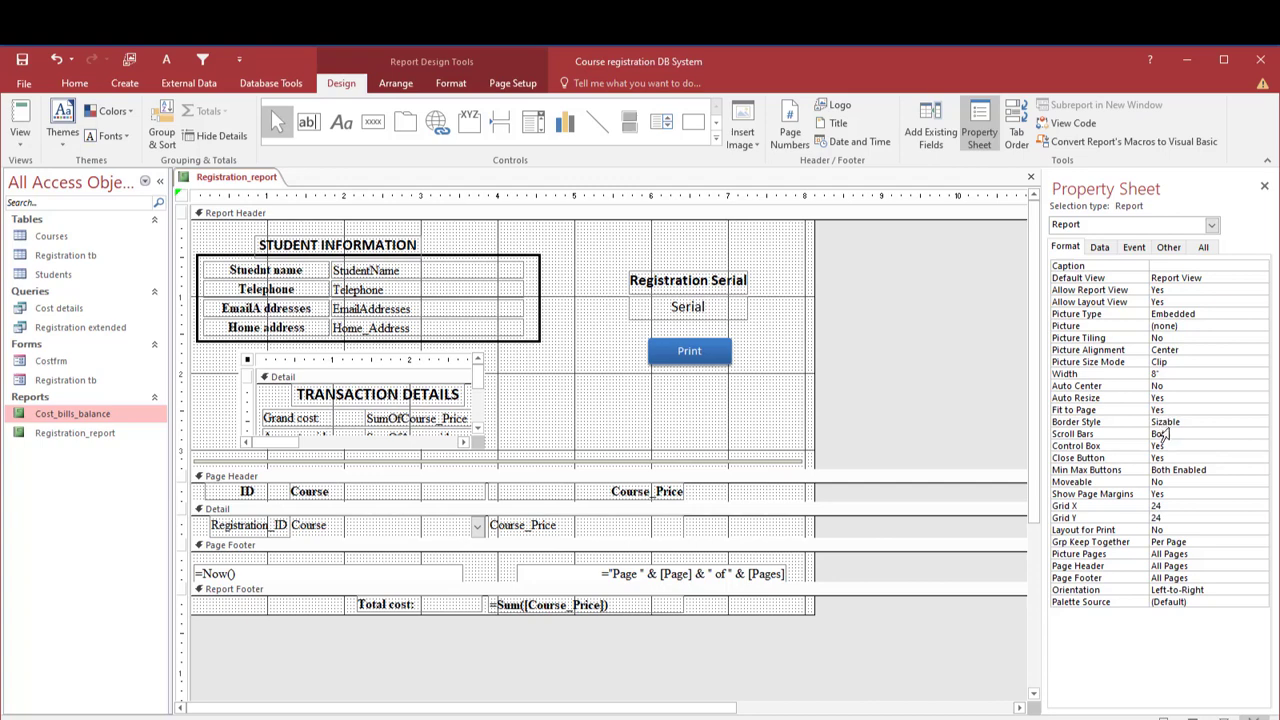
pyautogui.click(1262, 436)
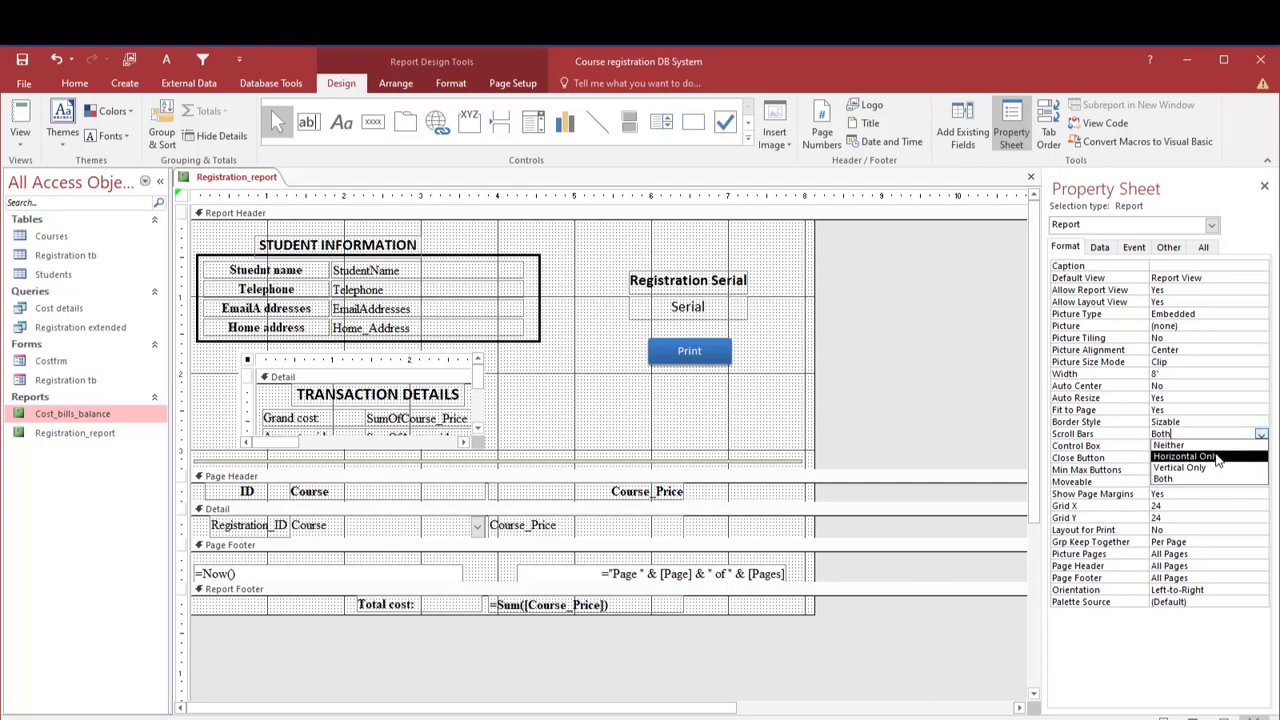
pyautogui.click(1210, 447)
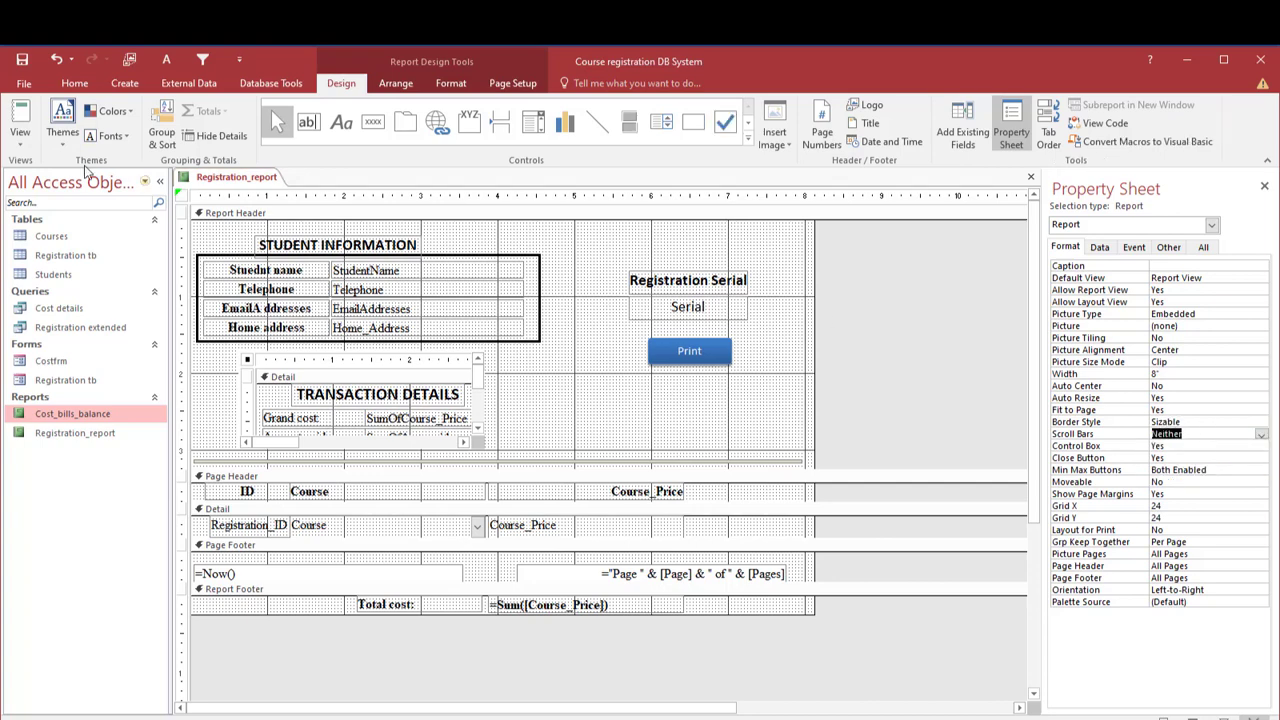
pyautogui.rightClick(205, 178)
pyautogui.click(233, 203)
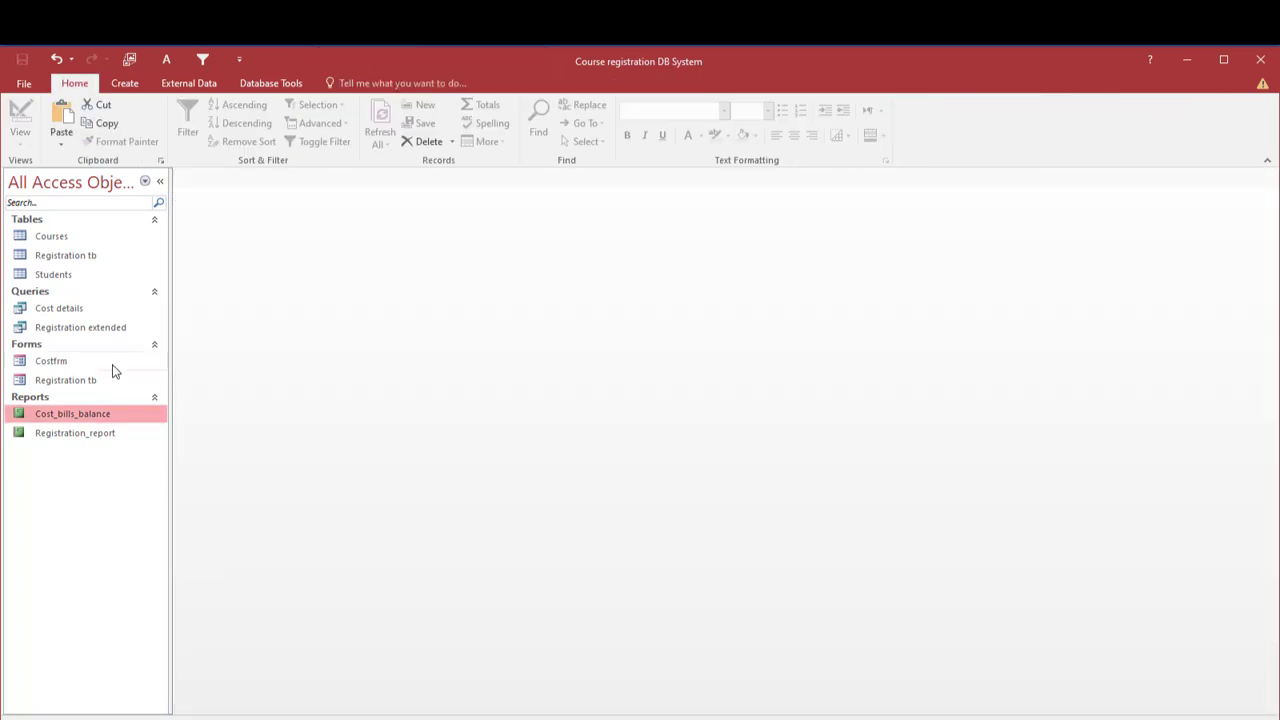
# Step: Print the current record from the Registration tb form, then reopen the report in Design View beside it
pyautogui.doubleClick(100, 381)
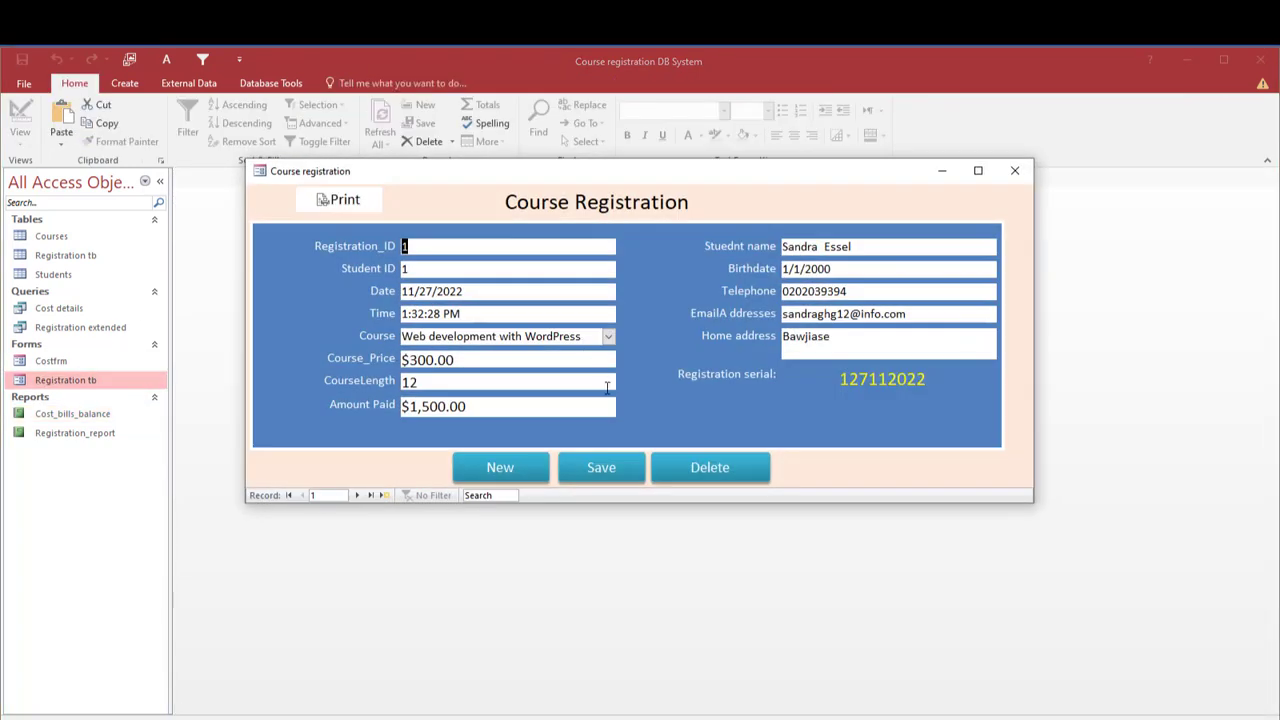
pyautogui.click(336, 204)
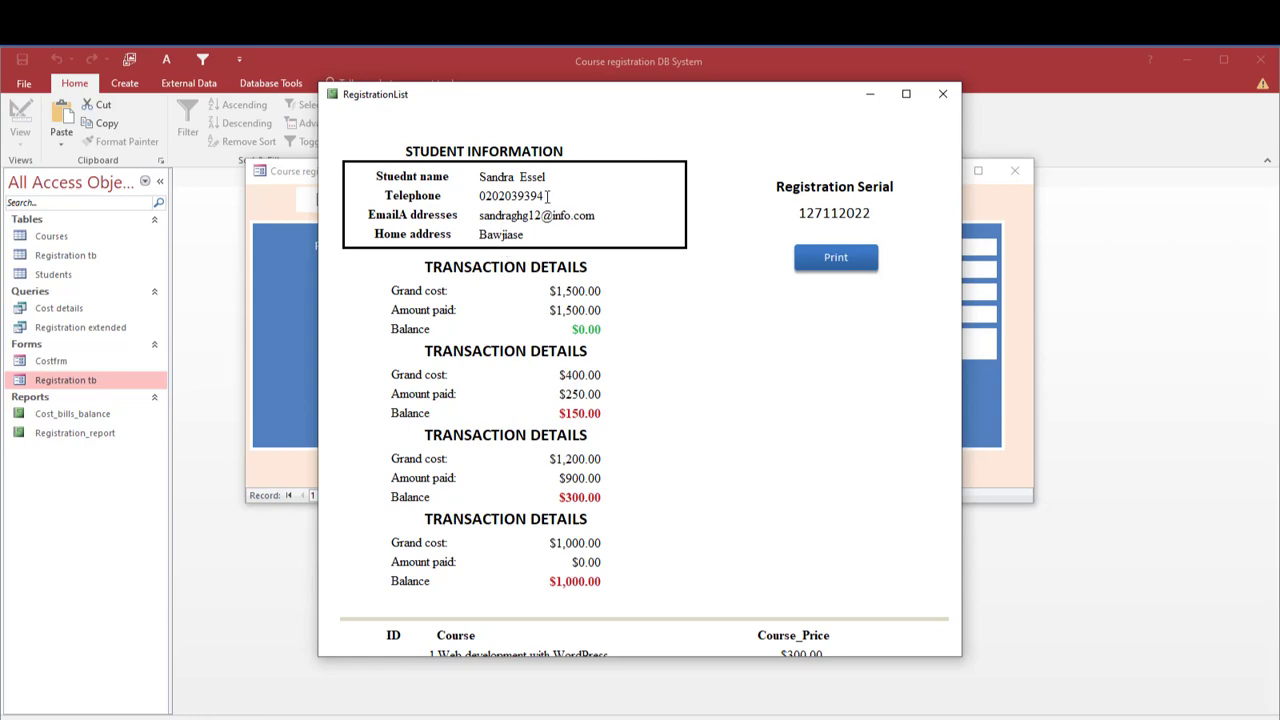
pyautogui.rightClick(640, 130)
pyautogui.click(672, 170)
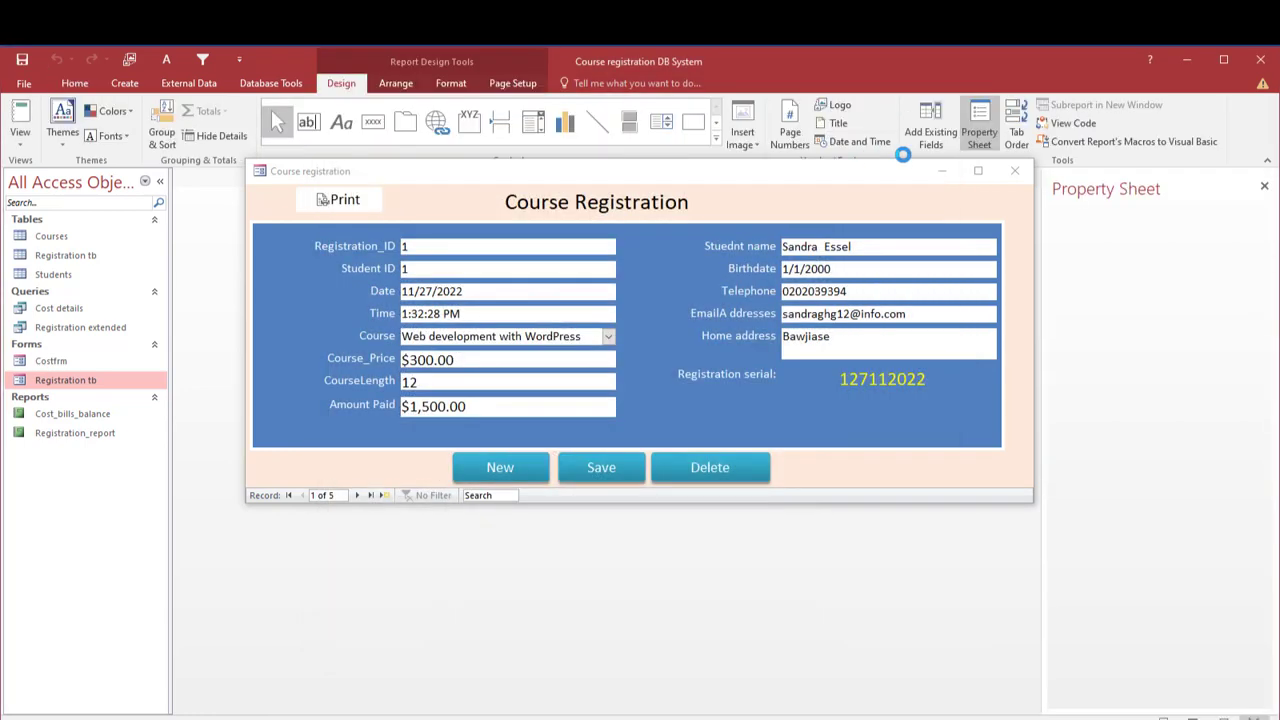
pyautogui.moveTo(872, 181); pyautogui.dragTo(722, 456)
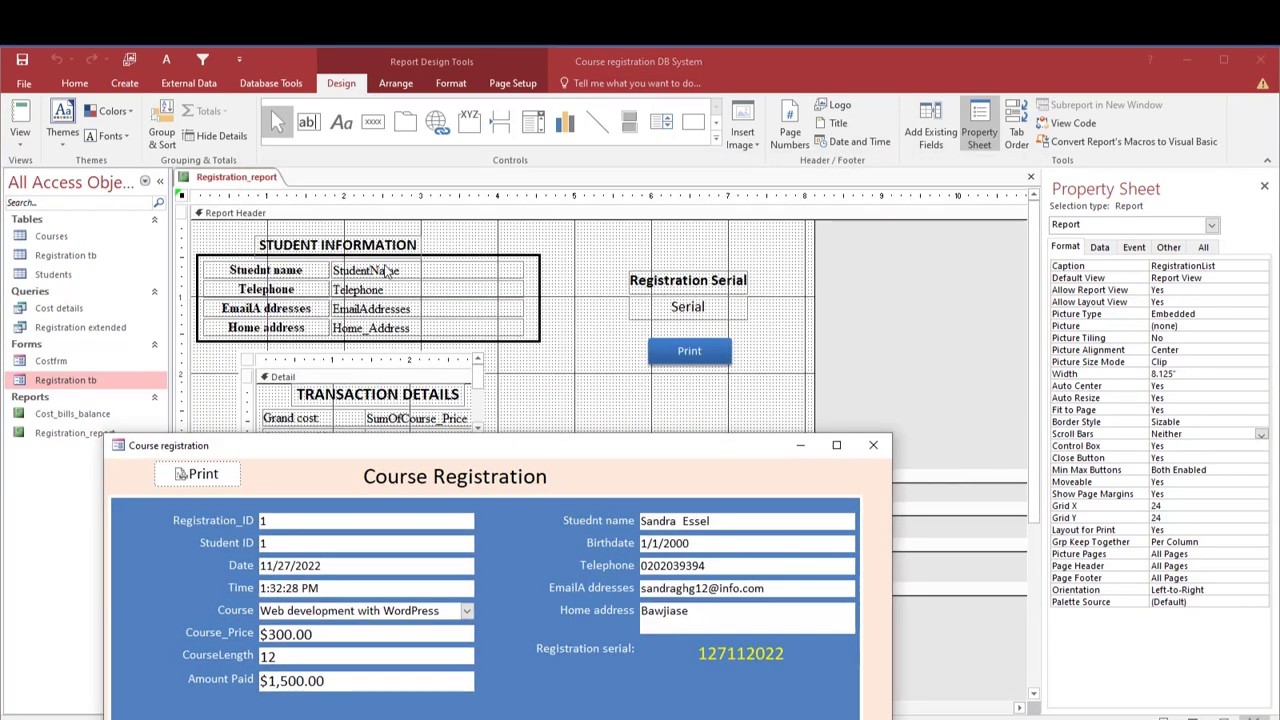
# Step: Select the Cost_bills_balance subreport and open its Link Master Fields builder on the Data tab
pyautogui.click(183, 213)
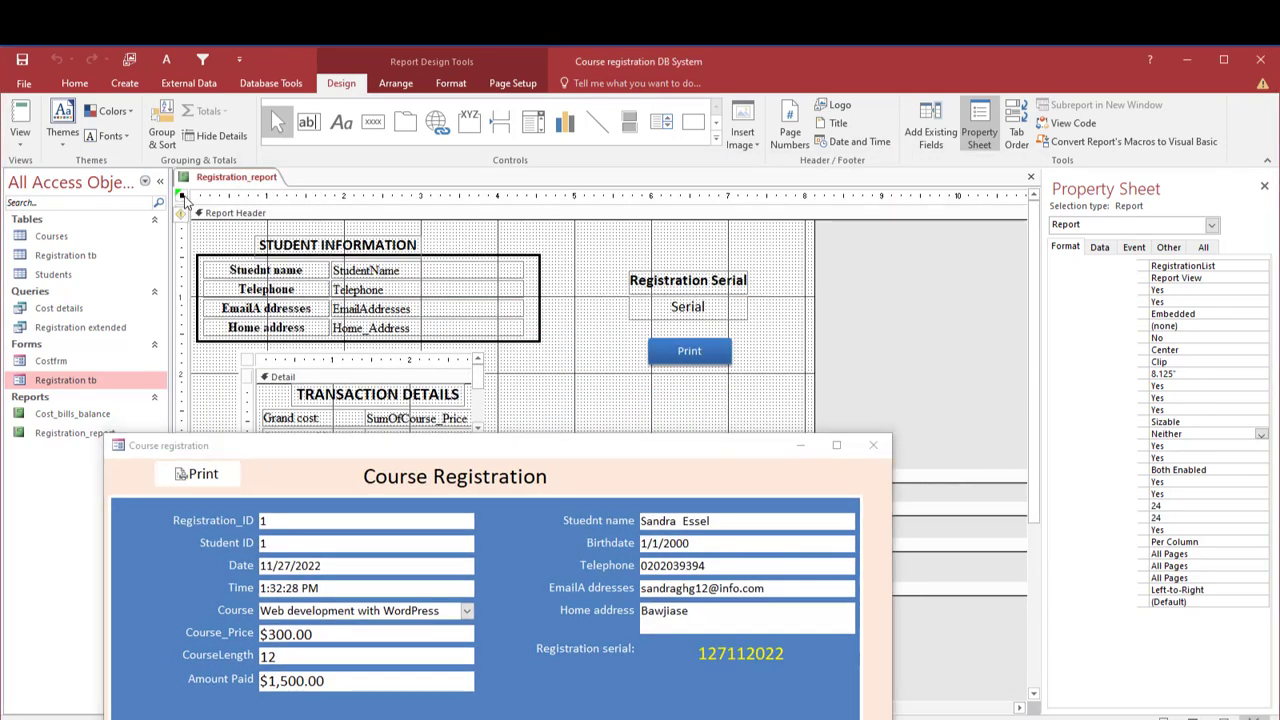
pyautogui.click(1100, 247)
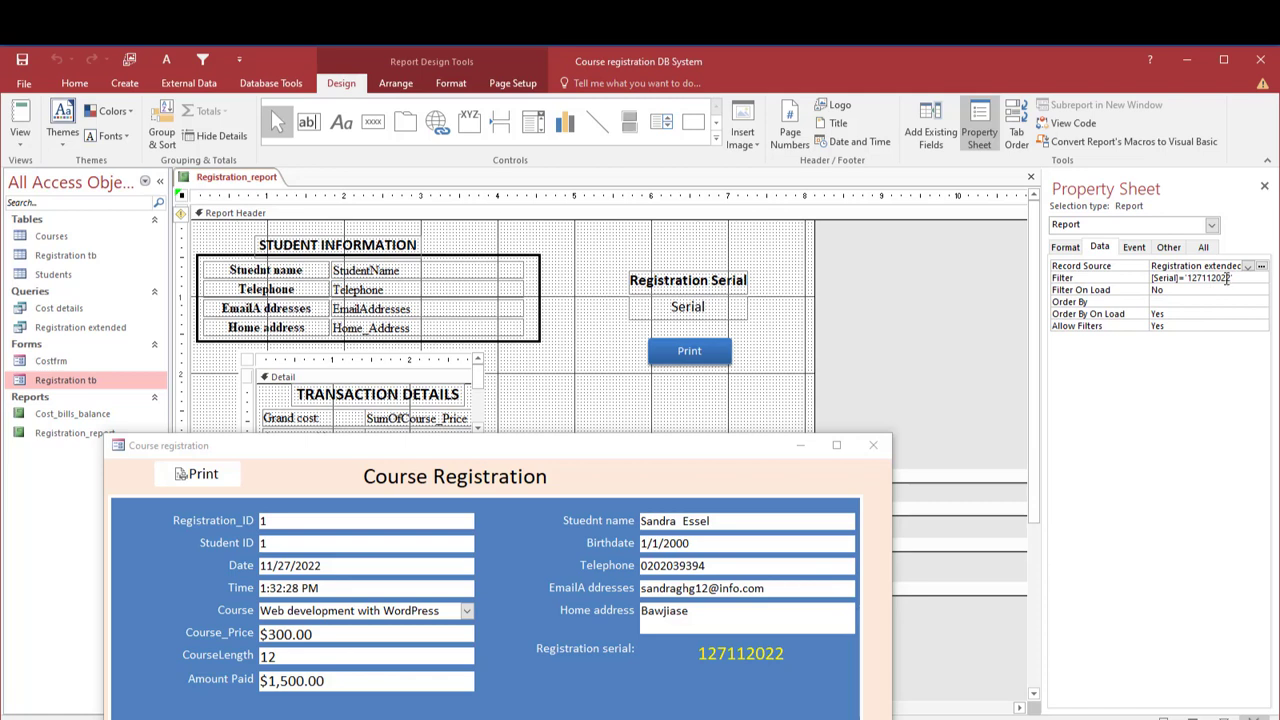
pyautogui.click(472, 412)
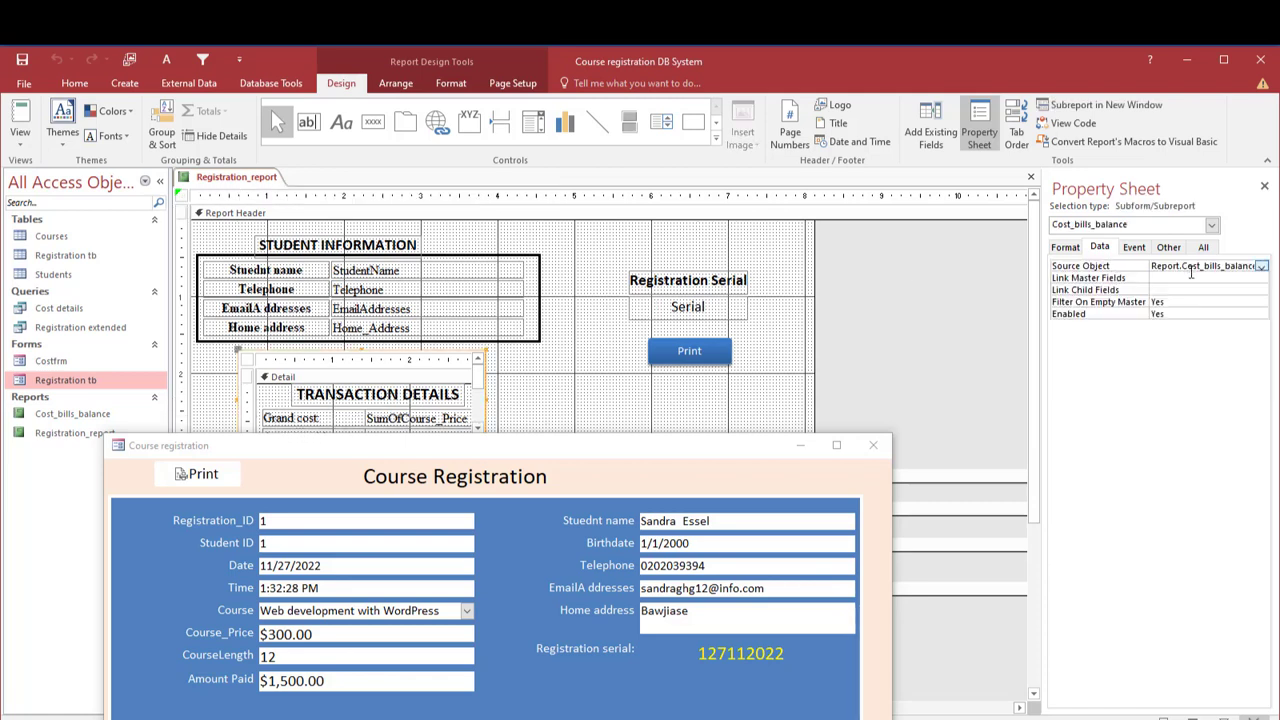
pyautogui.click(1250, 279)
pyautogui.click(1261, 278)
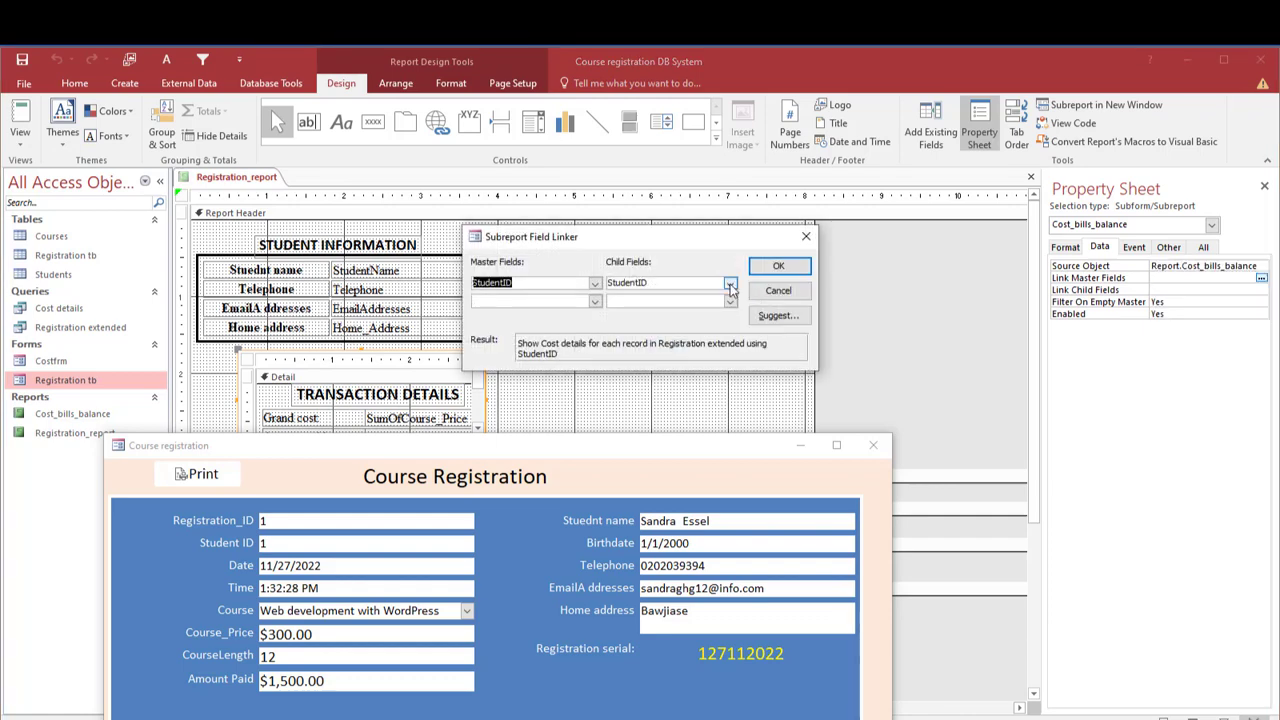
# Step: Set both the Master Fields and Child Fields to Serial, dismissing the data type warning
pyautogui.click(598, 287)
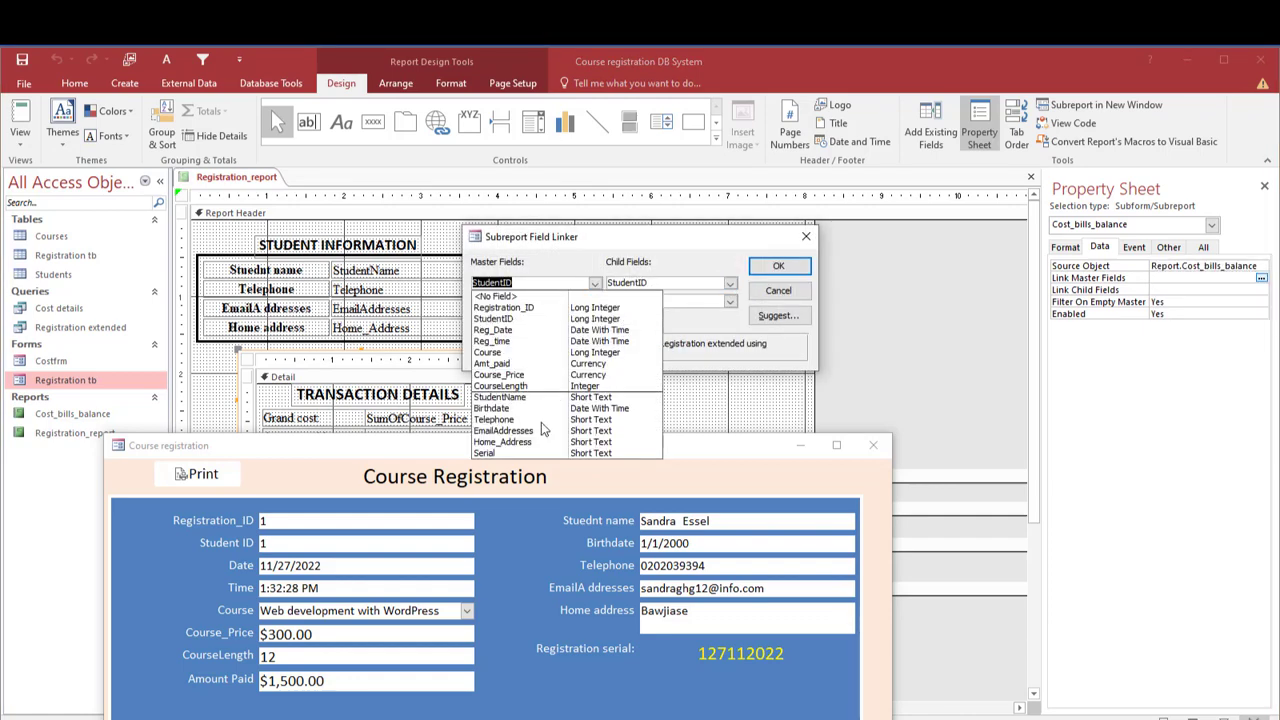
pyautogui.click(535, 452)
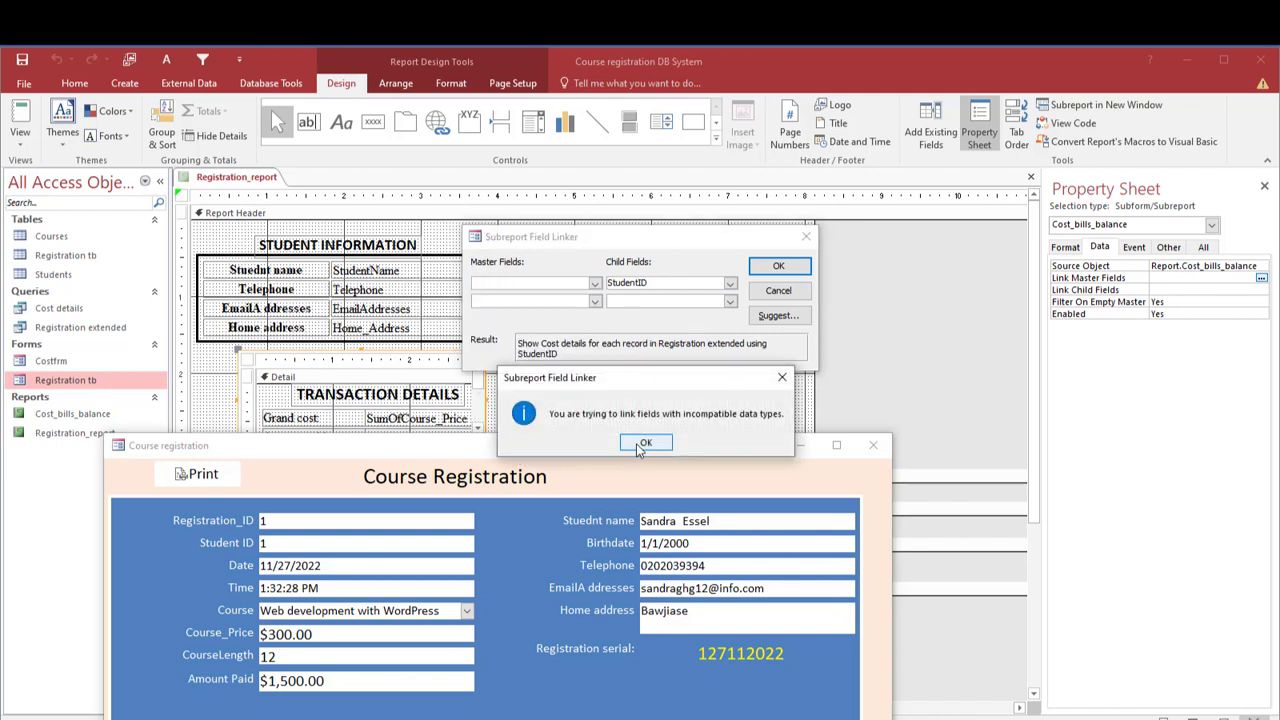
pyautogui.click(645, 442)
pyautogui.click(731, 283)
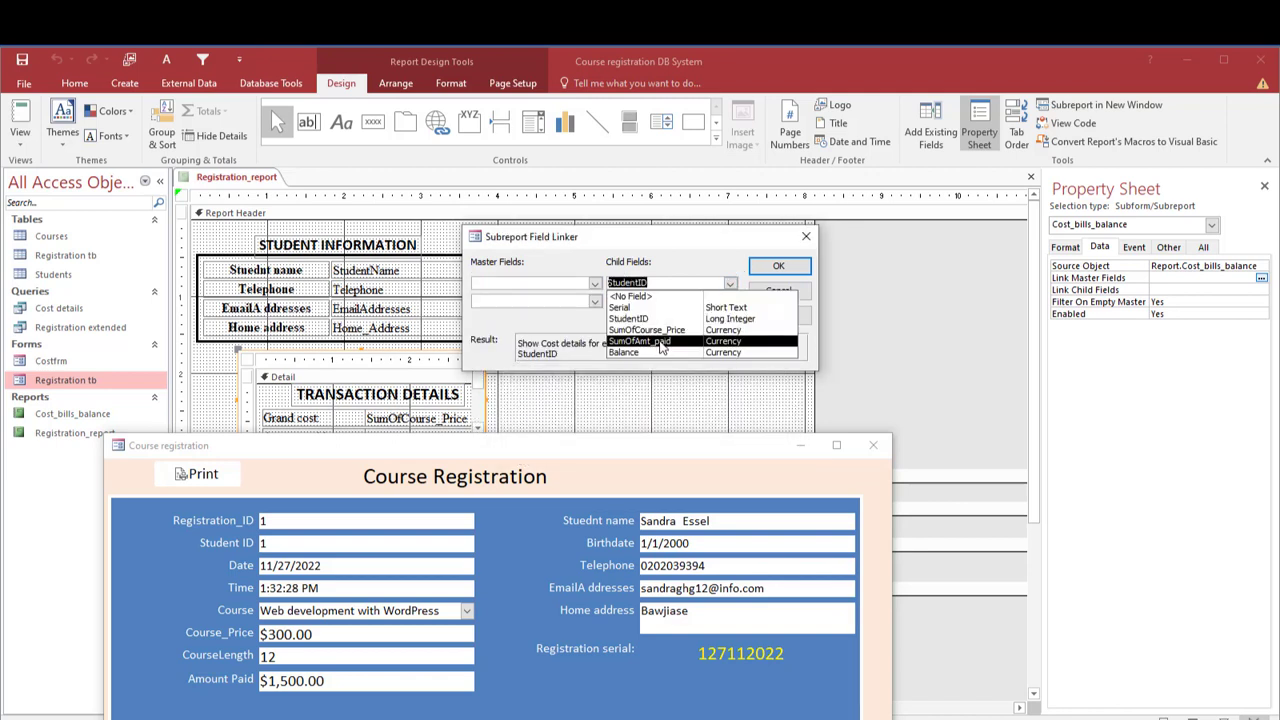
pyautogui.click(642, 308)
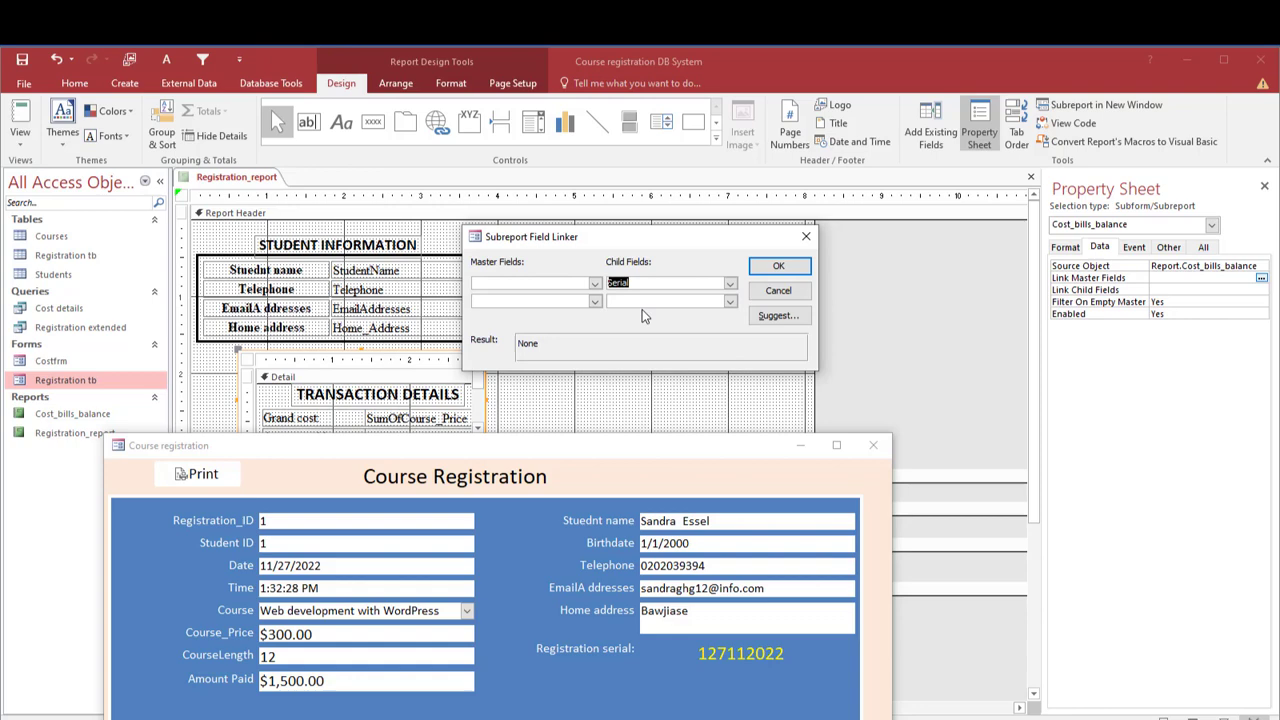
pyautogui.click(595, 283)
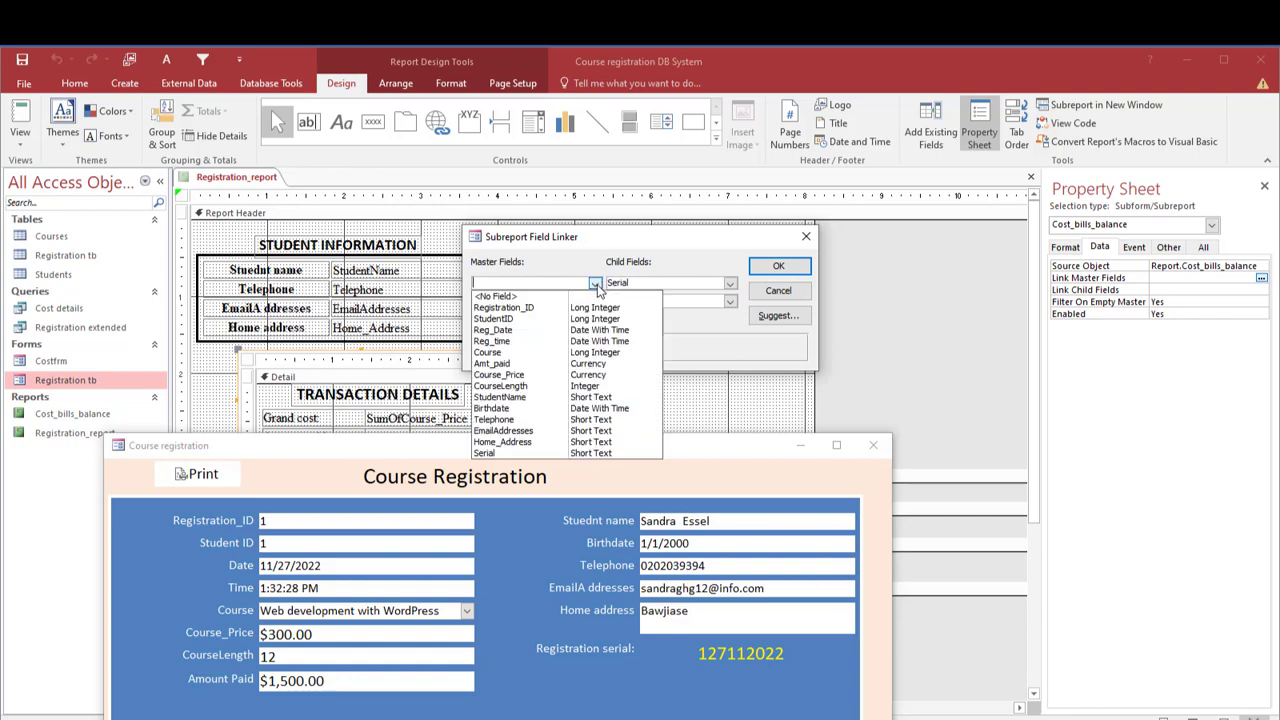
pyautogui.click(530, 453)
pyautogui.click(778, 266)
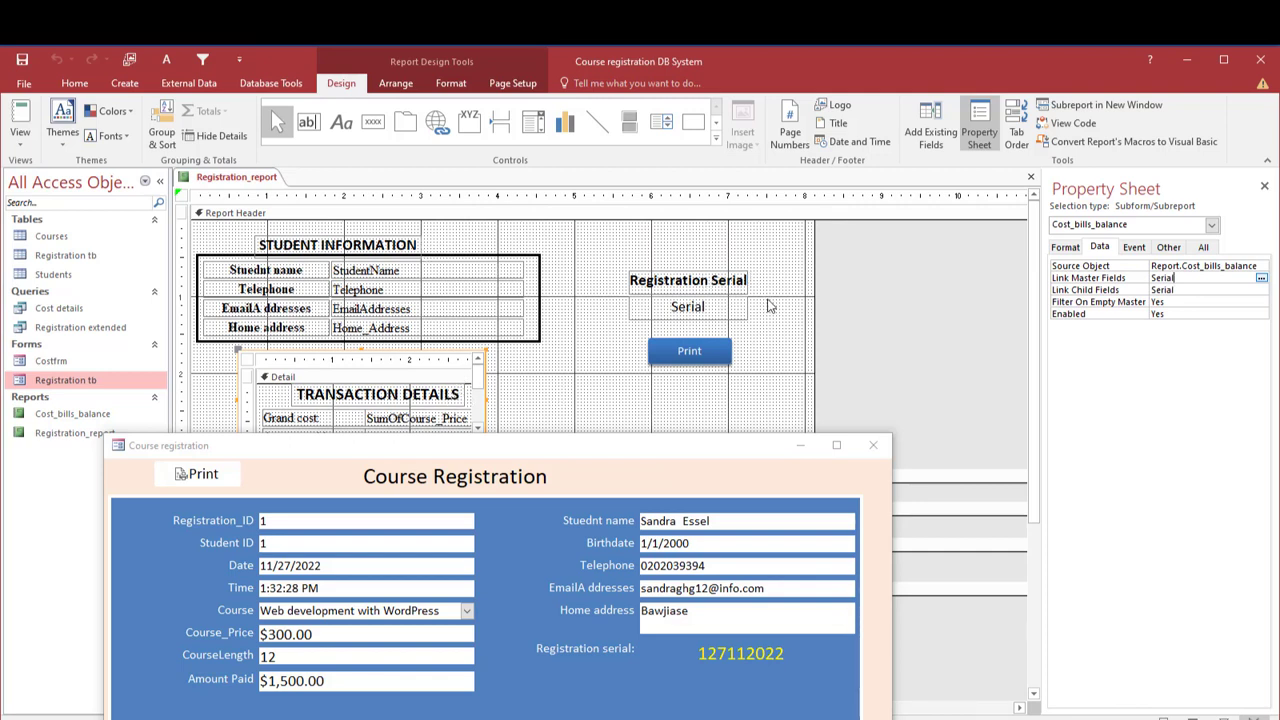
# Step: Nudge all the report header controls up two steps
pyautogui.moveTo(770, 306); pyautogui.dragTo(238, 234)
pyautogui.press('Up')
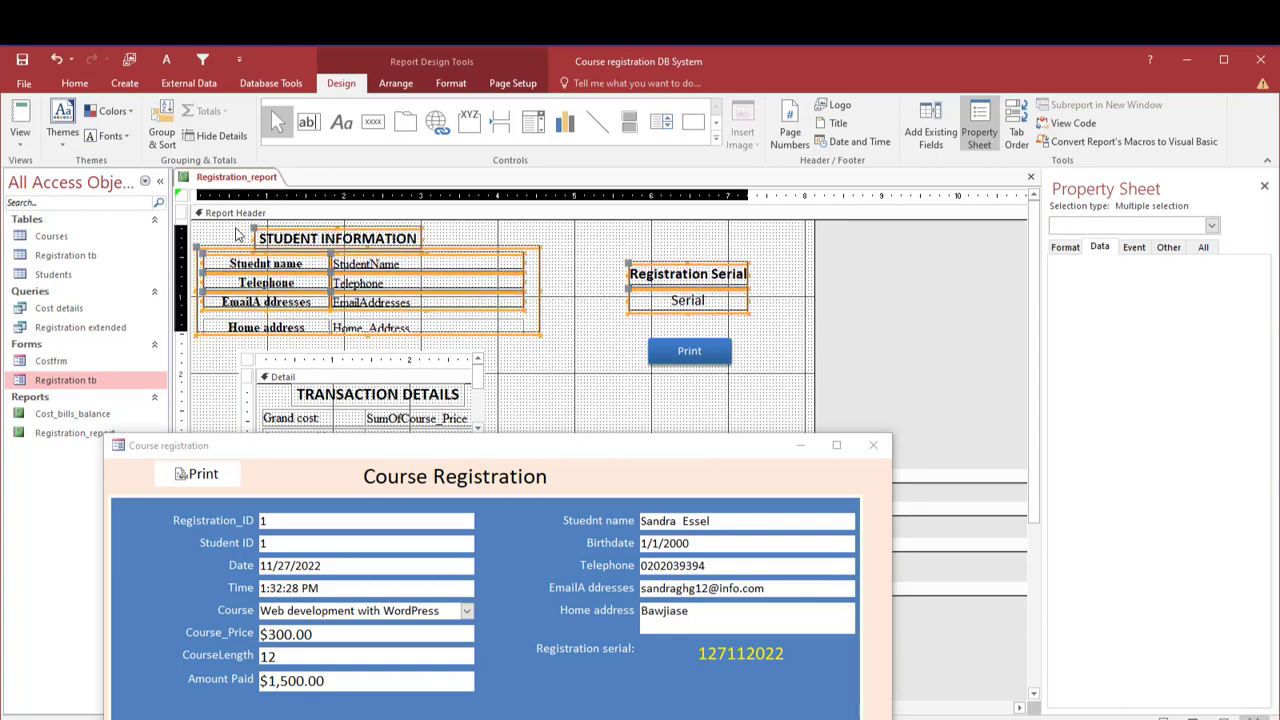
pyautogui.press('Up')
pyautogui.click(680, 372)
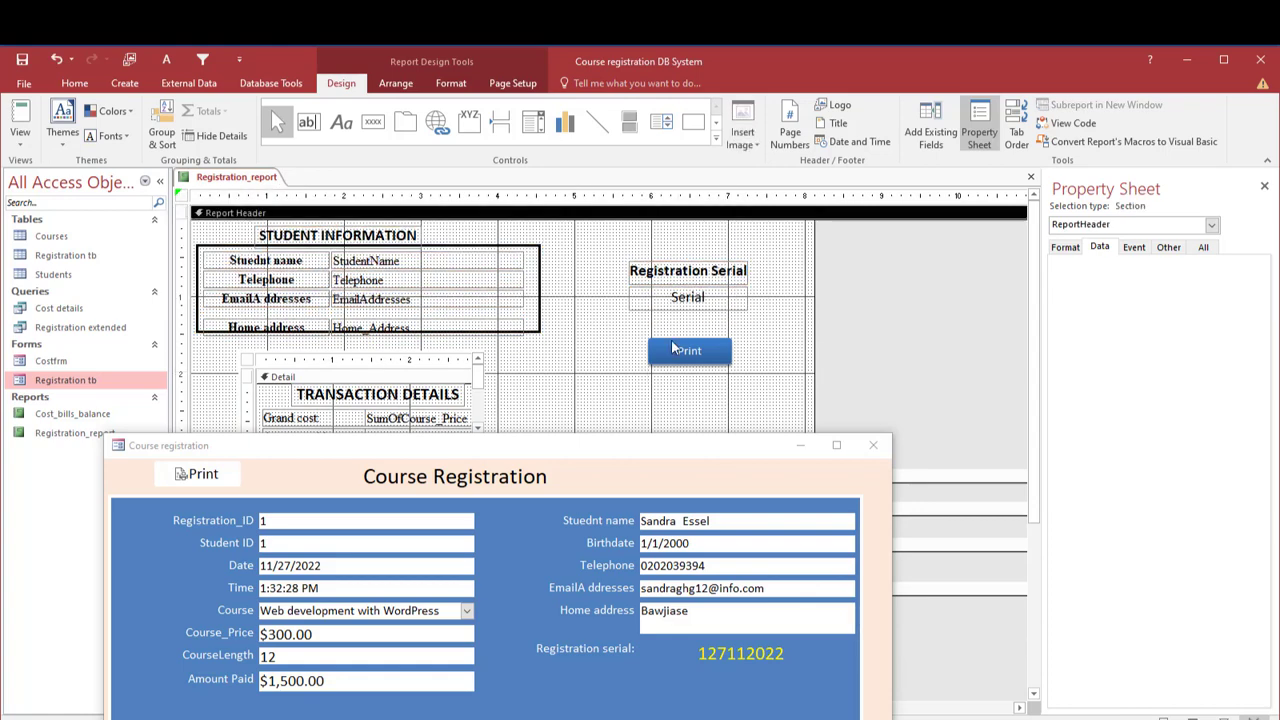
# Step: Set the report's Print button font size to 14
pyautogui.click(673, 348)
pyautogui.click(456, 88)
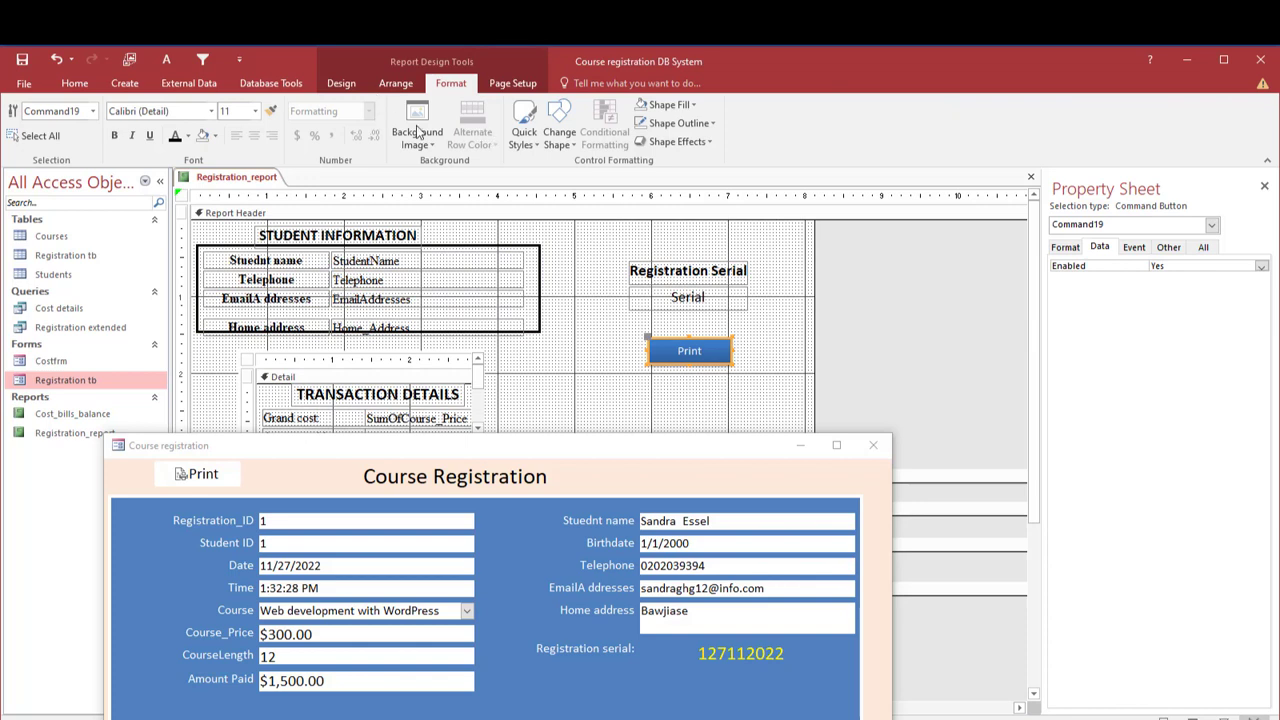
pyautogui.click(256, 111)
pyautogui.click(238, 205)
pyautogui.click(264, 180)
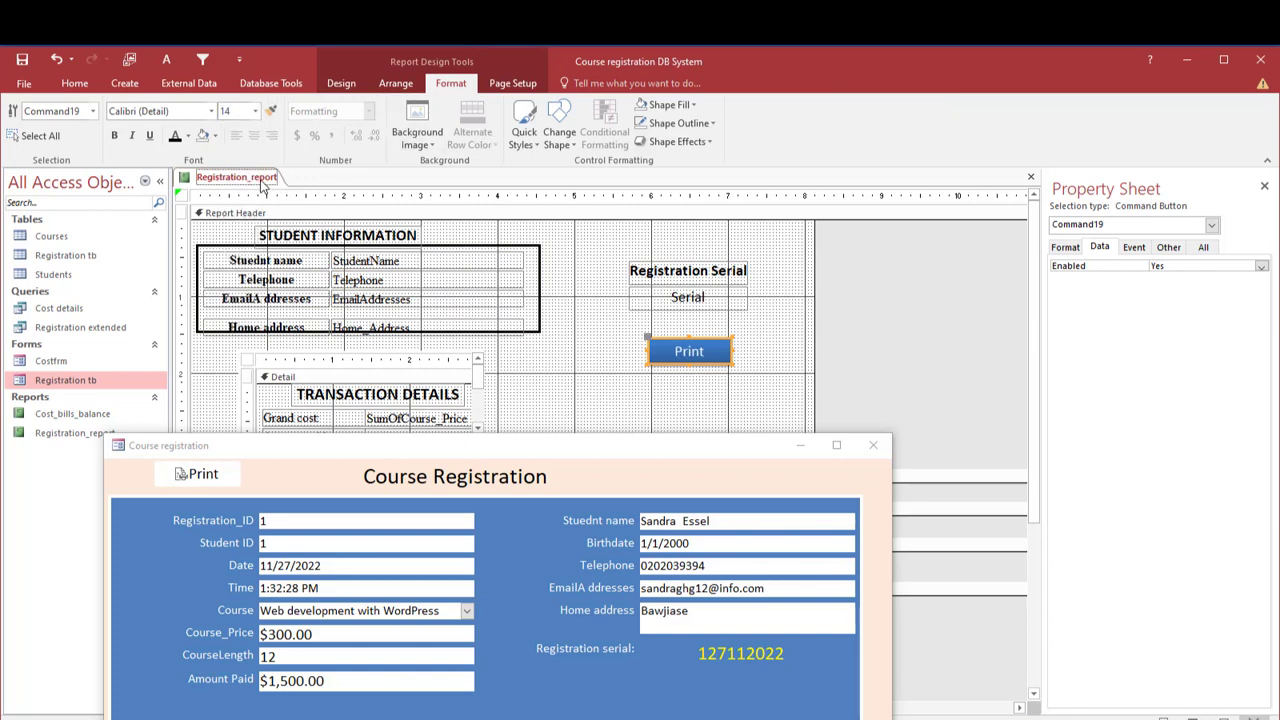
# Step: Resize the student information box to enclose the Home address fields
pyautogui.click(339, 332)
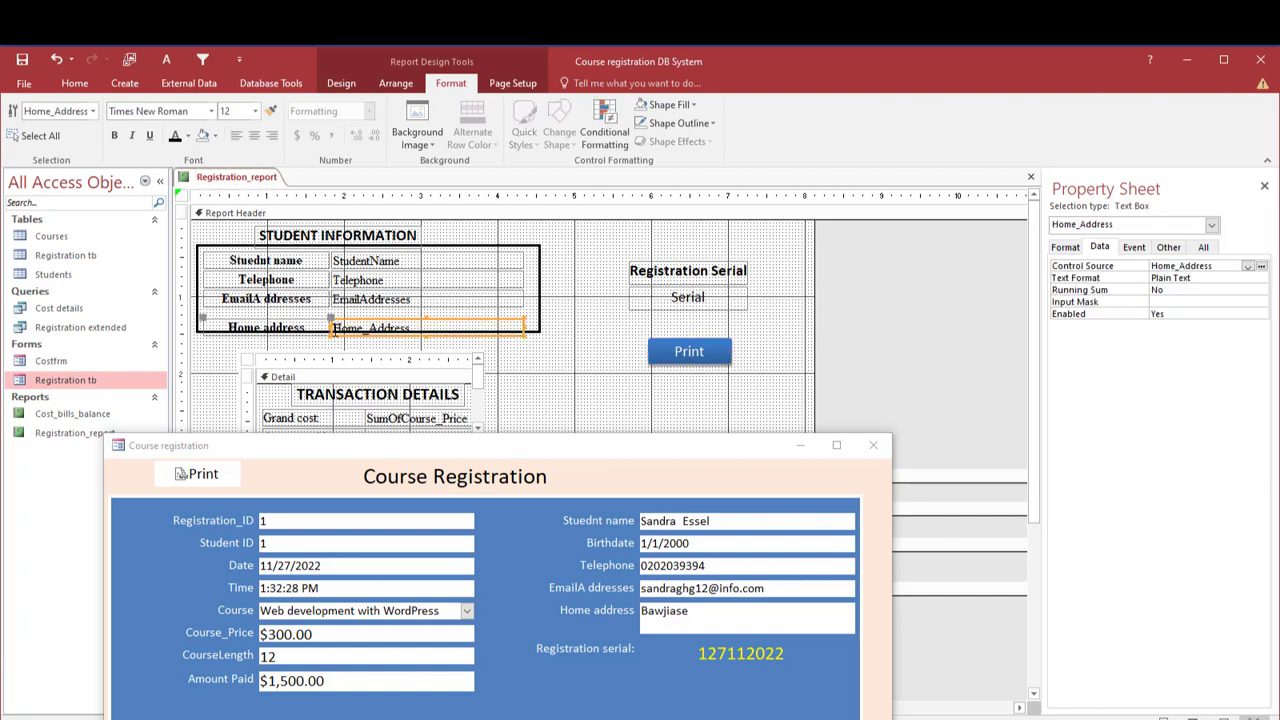
pyautogui.click(313, 336)
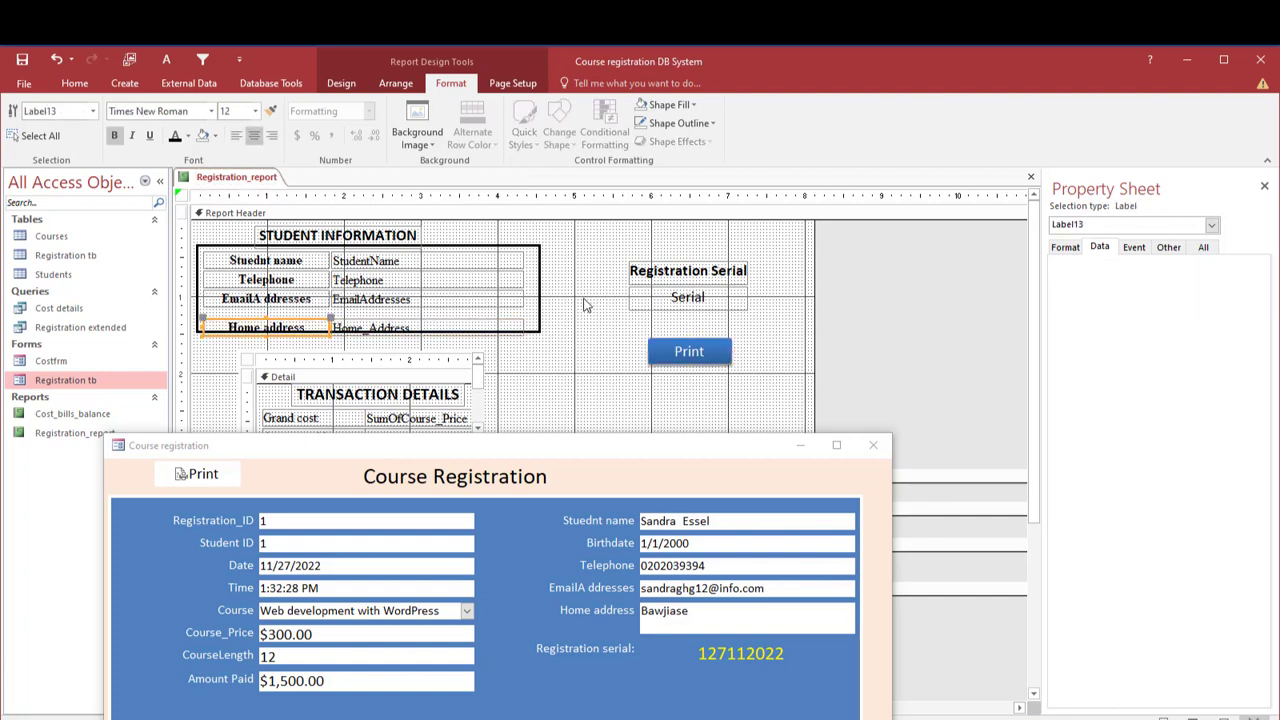
pyautogui.click(540, 308)
pyautogui.moveTo(372, 332); pyautogui.dragTo(372, 340)
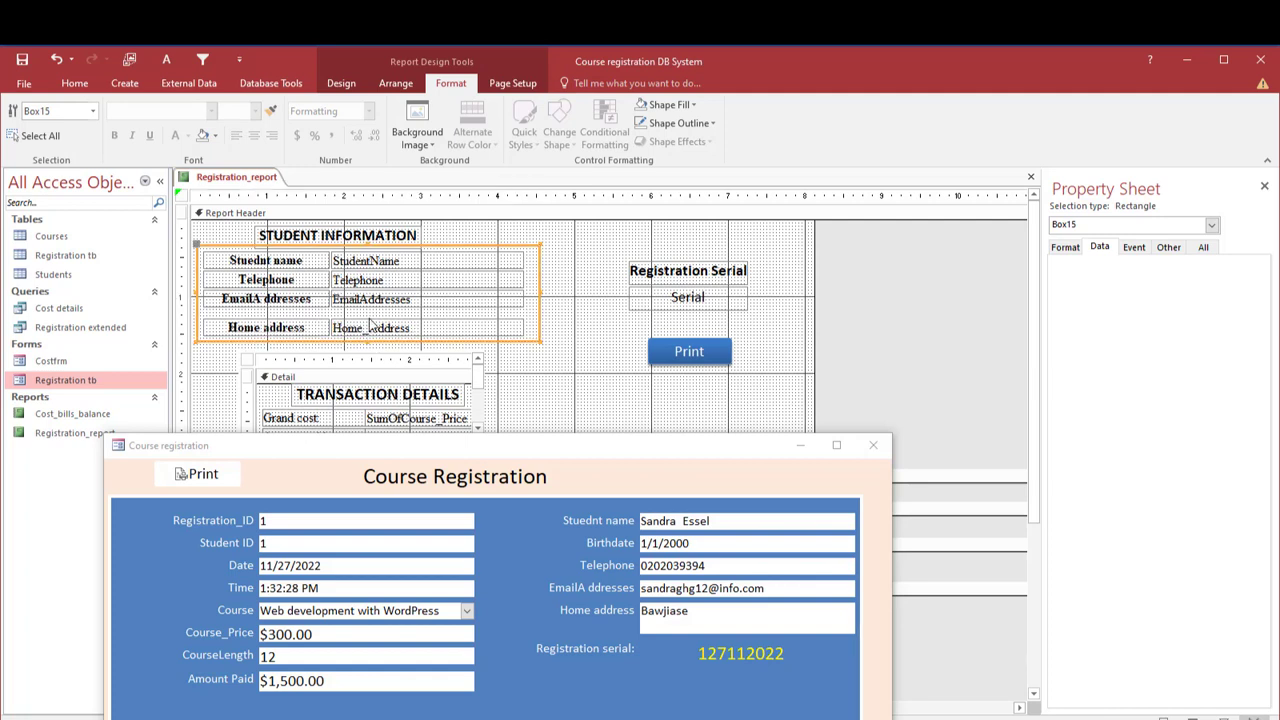
# Step: Close the report design and move the form window back toward the centre
pyautogui.rightClick(238, 177)
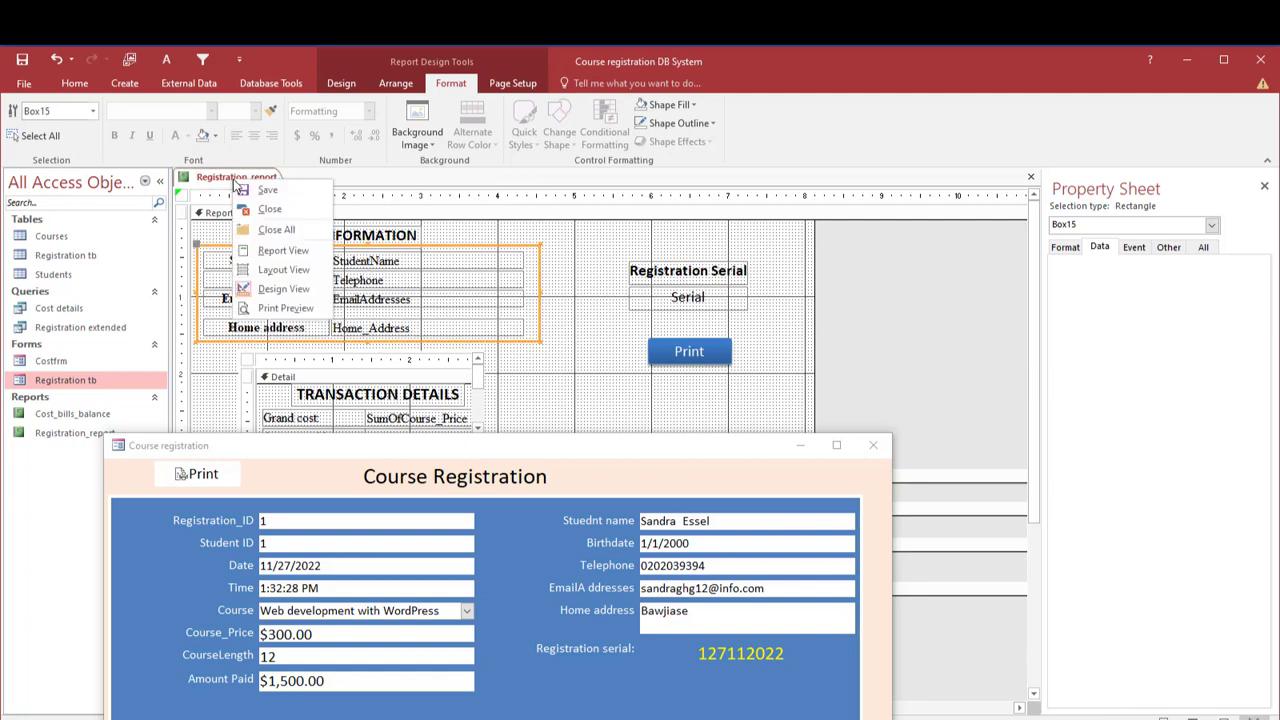
pyautogui.click(255, 206)
pyautogui.moveTo(367, 449); pyautogui.dragTo(470, 224)
# Step: Preview the printable report for the current record and for registration 2
pyautogui.click(338, 246)
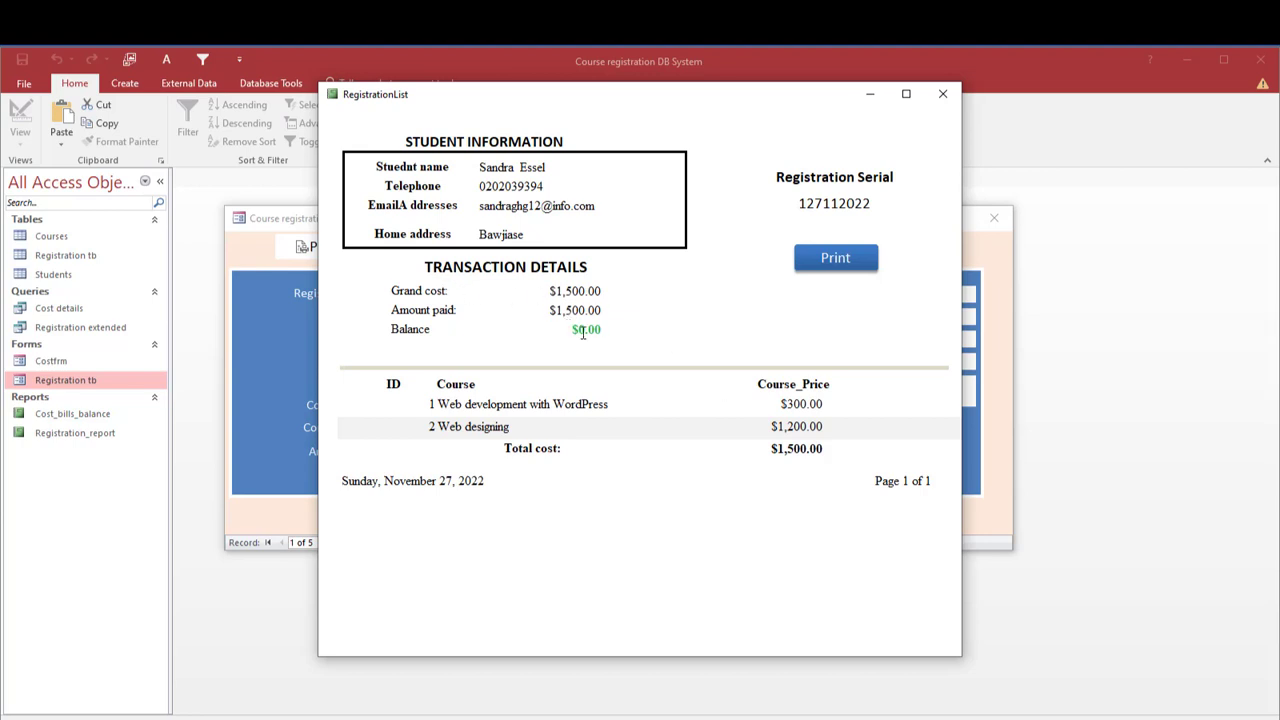
pyautogui.click(942, 93)
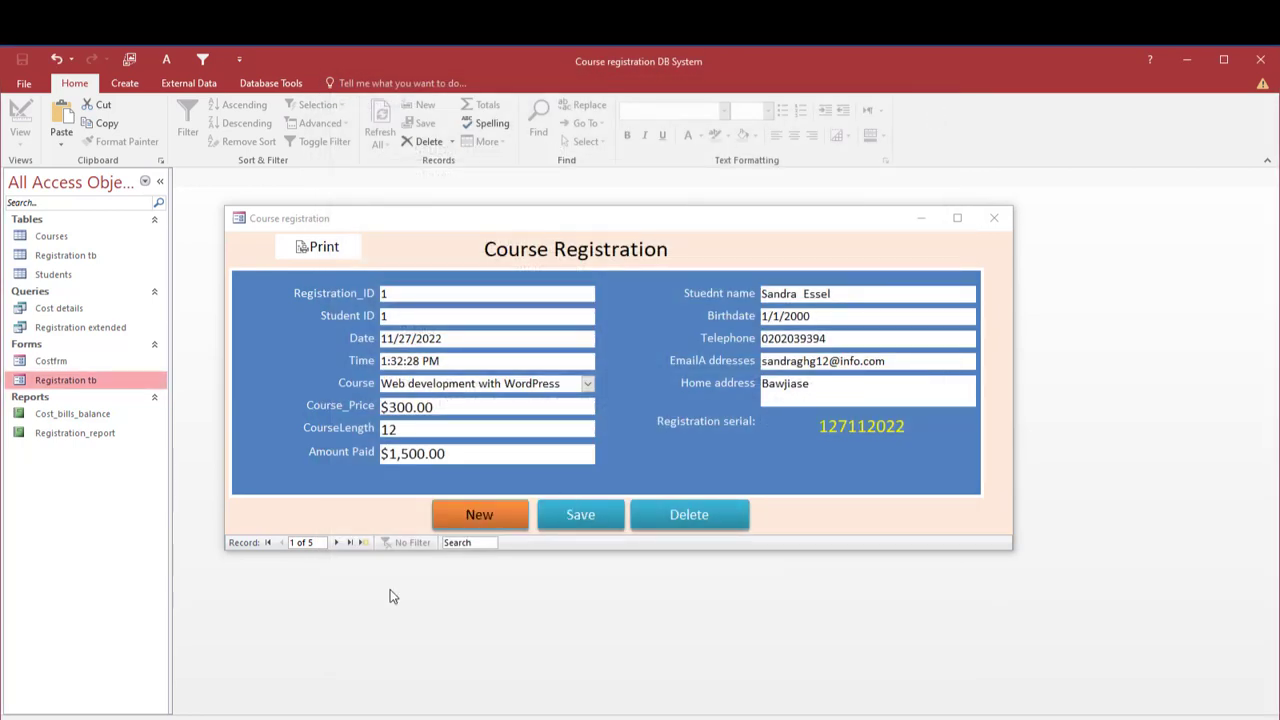
pyautogui.doubleClick(336, 542)
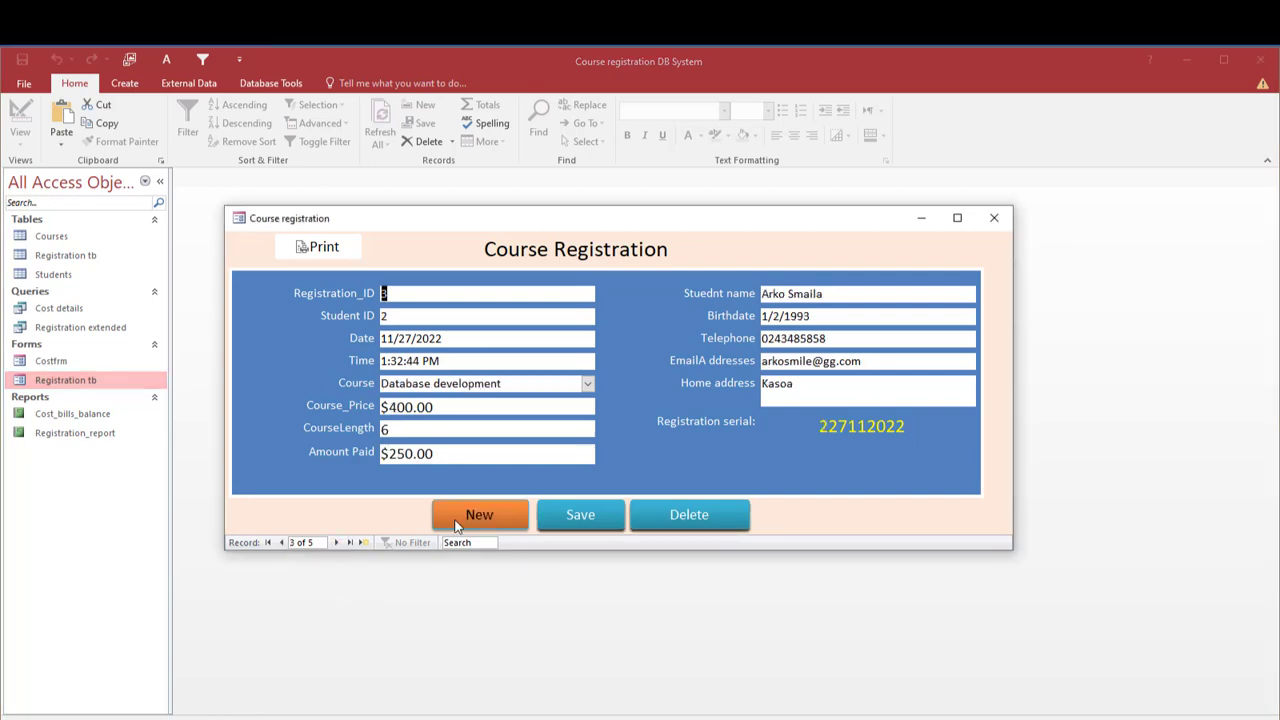
pyautogui.click(281, 541)
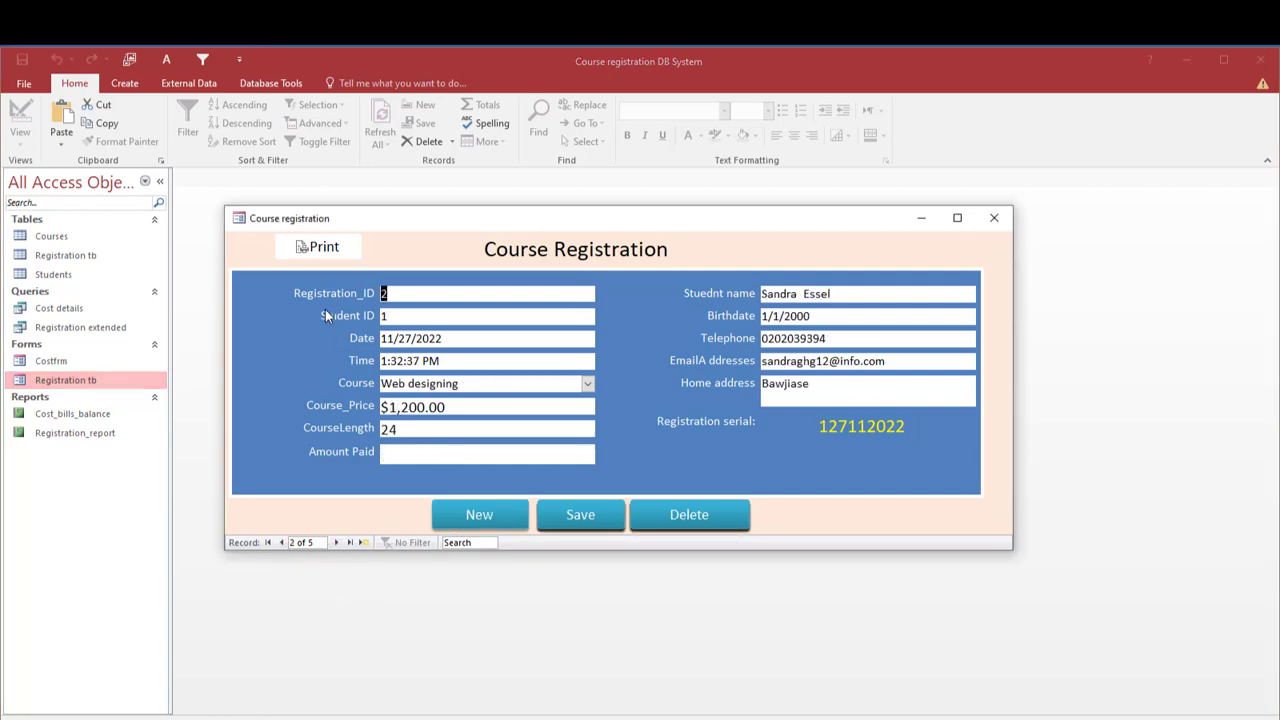
pyautogui.click(317, 255)
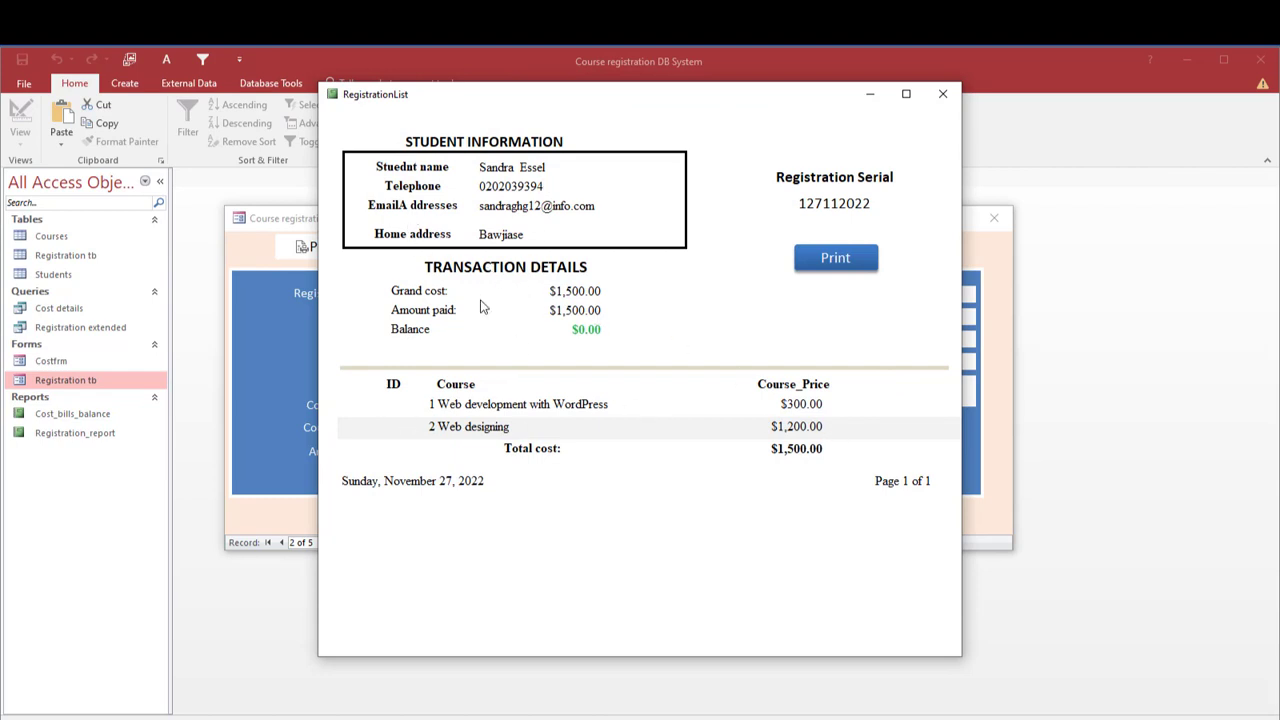
pyautogui.click(942, 93)
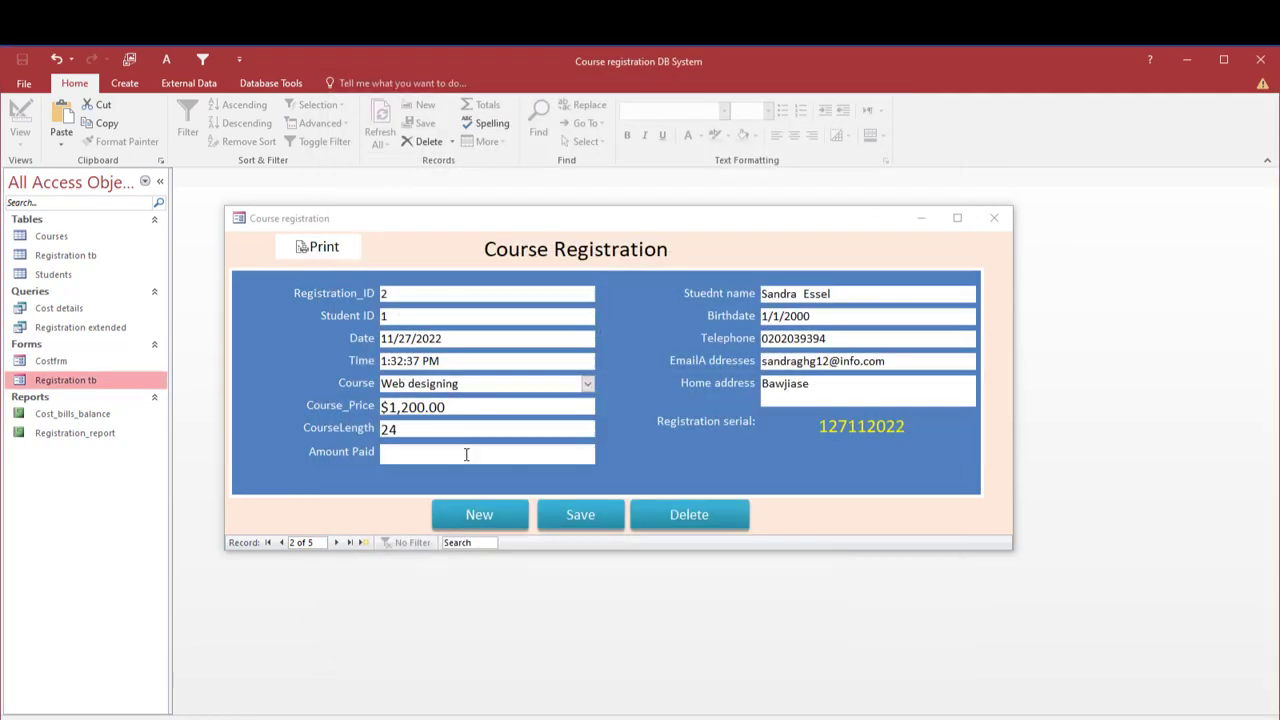
# Step: Preview registration 3's report, start printing, cancel it and close the report
pyautogui.click(338, 542)
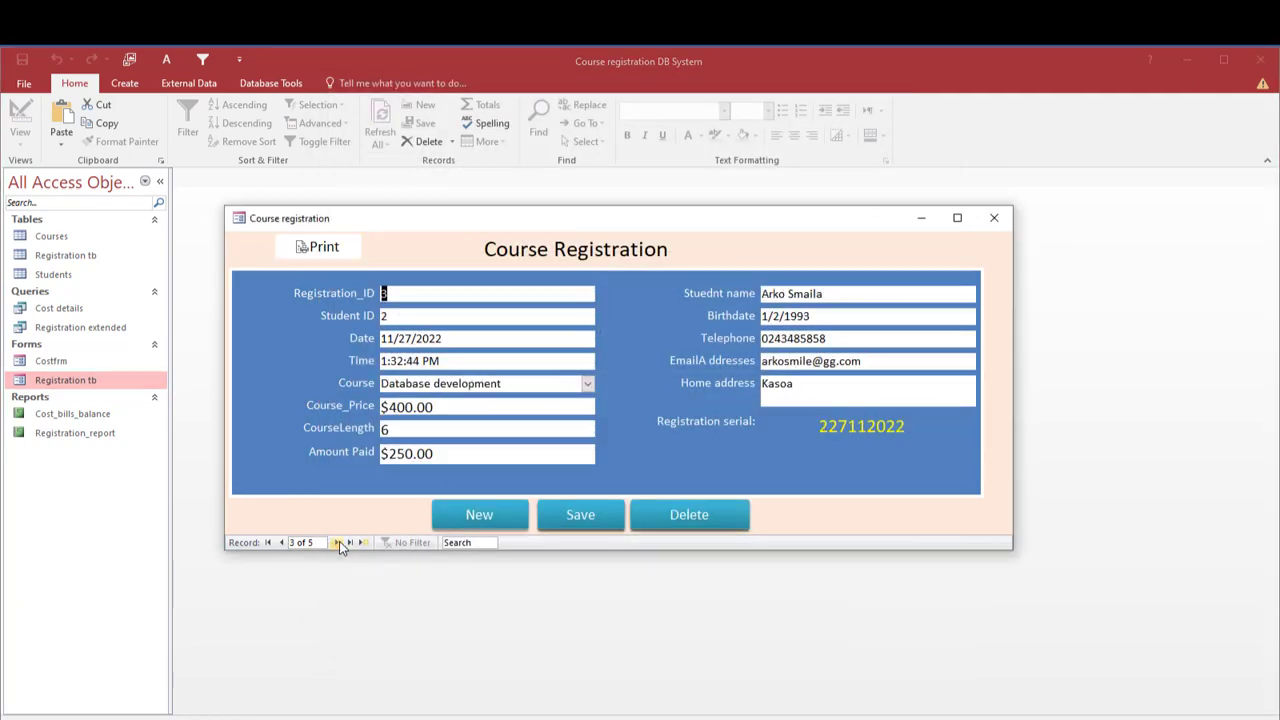
pyautogui.click(322, 247)
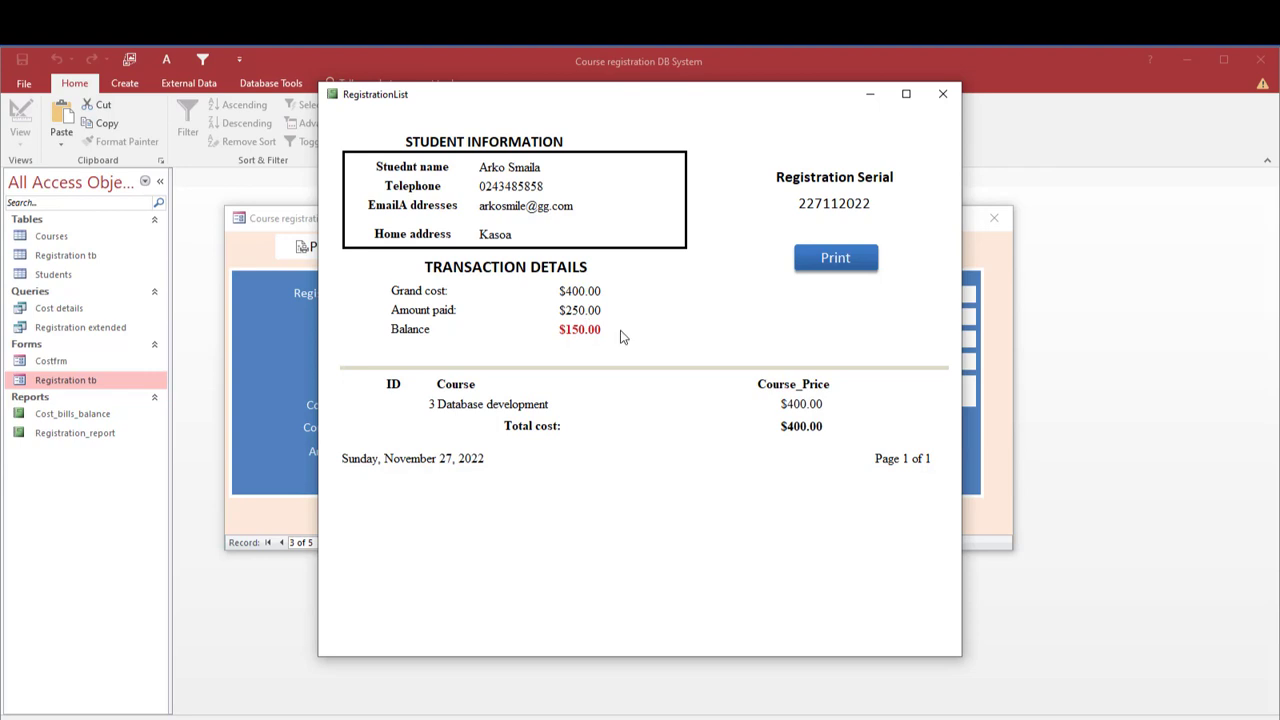
pyautogui.click(836, 258)
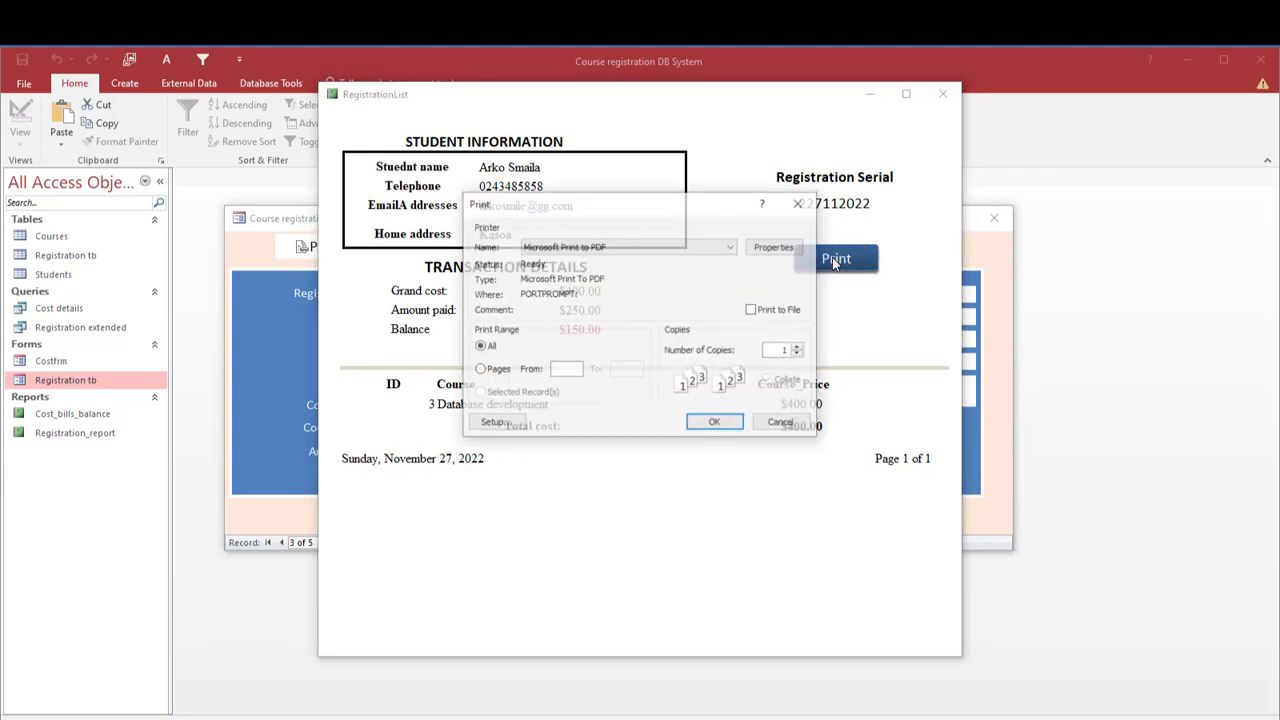
pyautogui.click(799, 203)
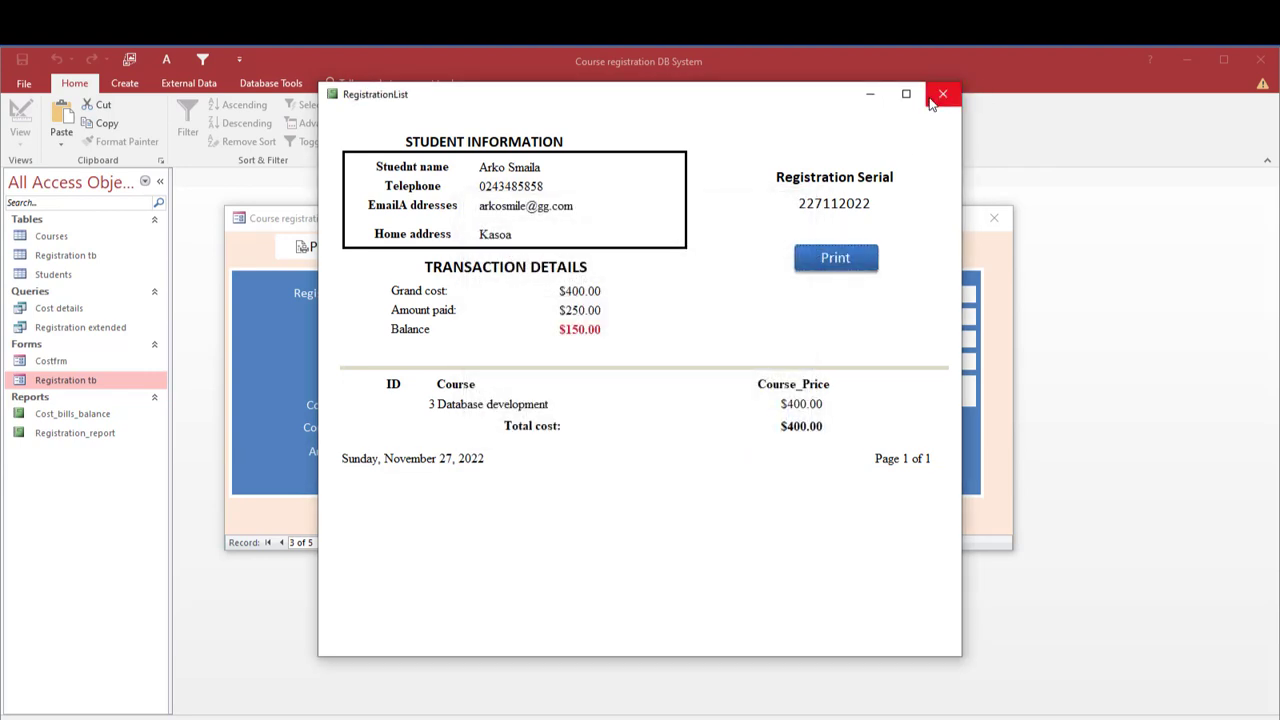
pyautogui.click(942, 94)
# Step: Search 'fre' to reach registration 5, preview its report, then close it
pyautogui.click(453, 543)
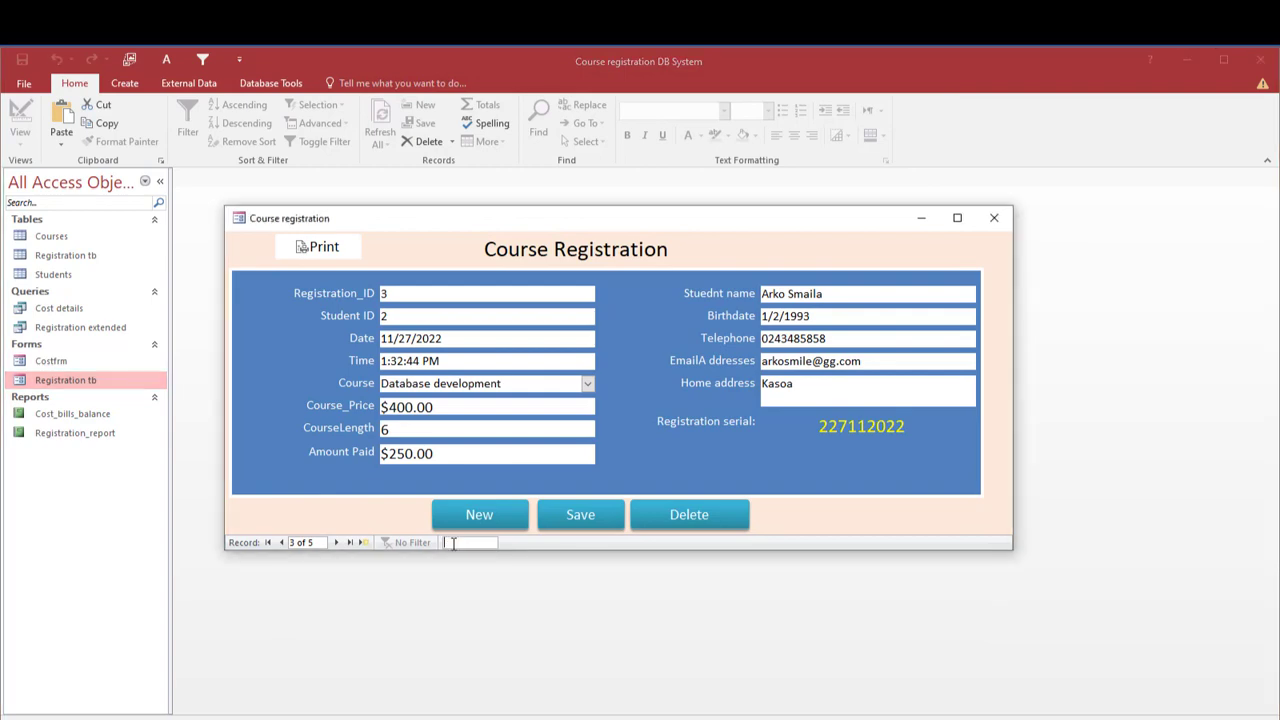
pyautogui.write('fred')
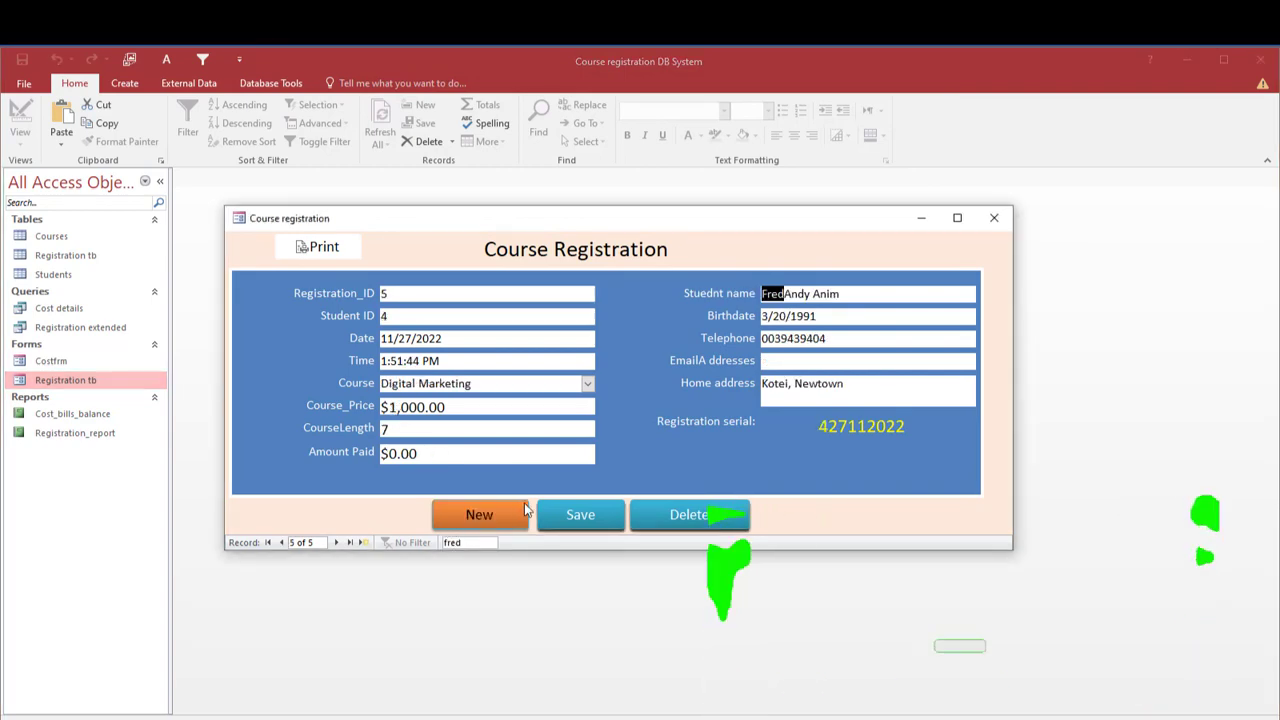
pyautogui.click(318, 258)
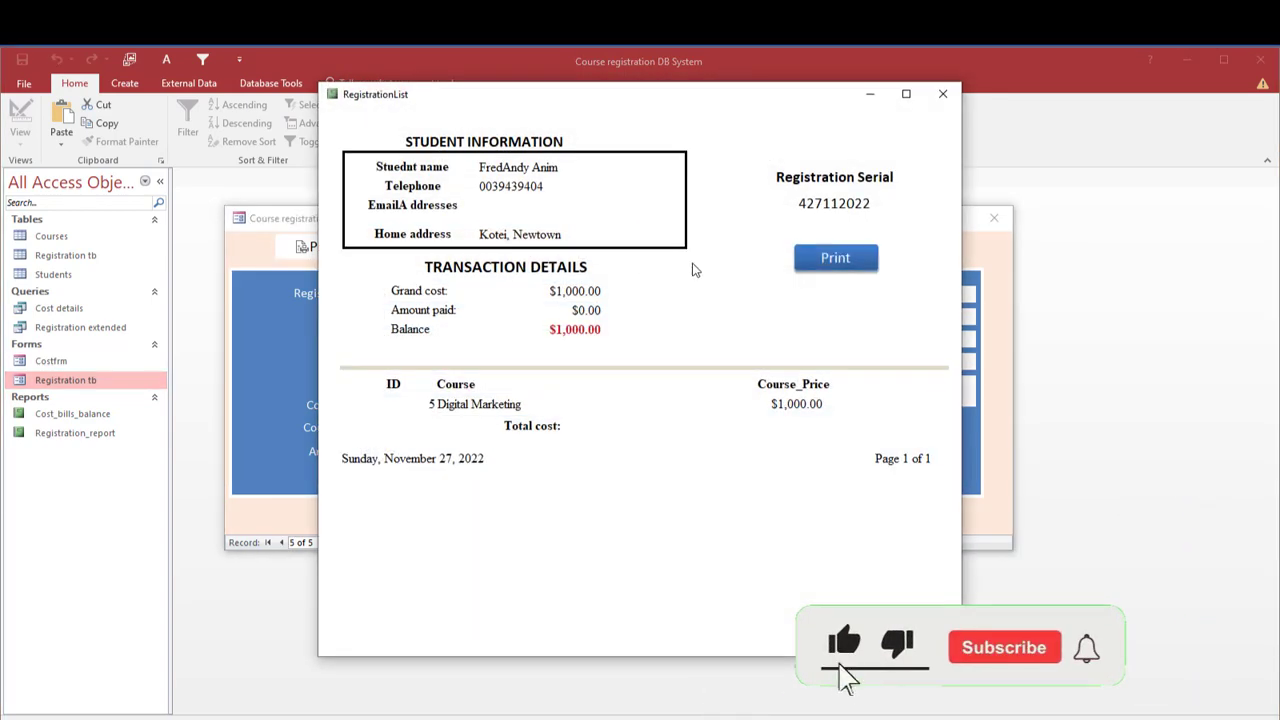
pyautogui.click(942, 93)
pyautogui.moveTo(530, 227); pyautogui.dragTo(451, 393)
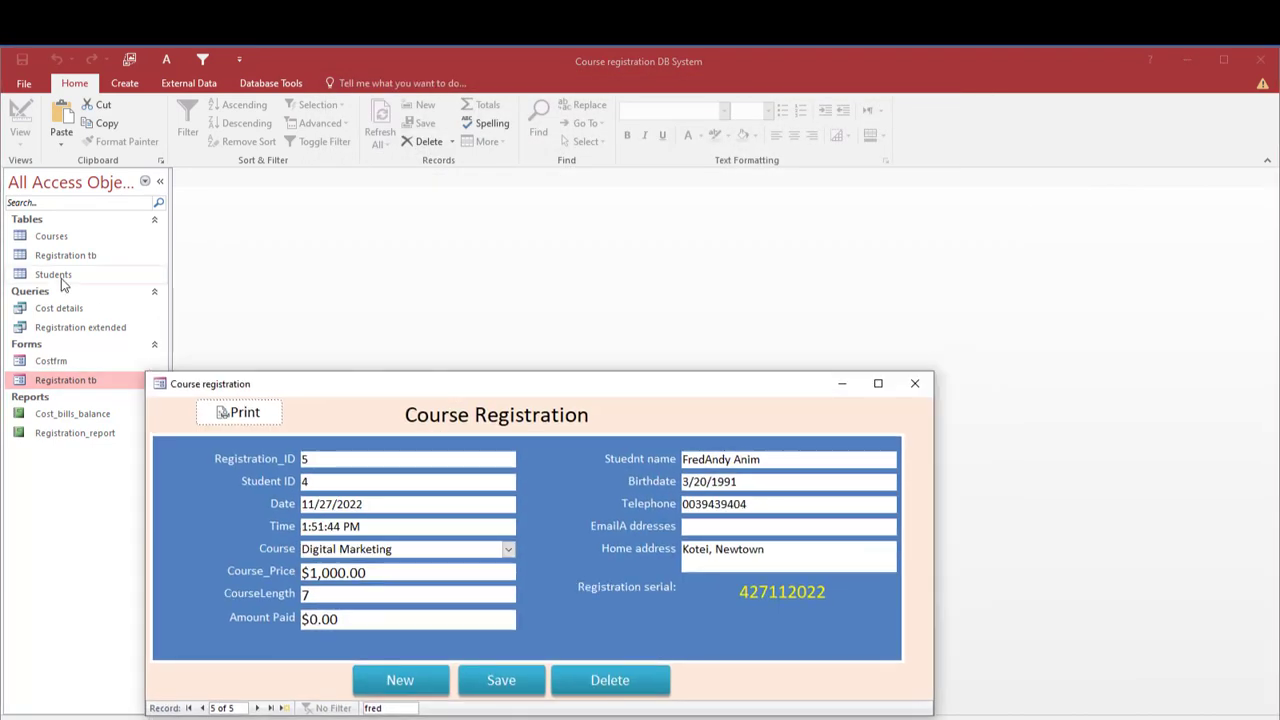
# Step: Start a new blank registration record for Student ID 5
pyautogui.doubleClick(55, 275)
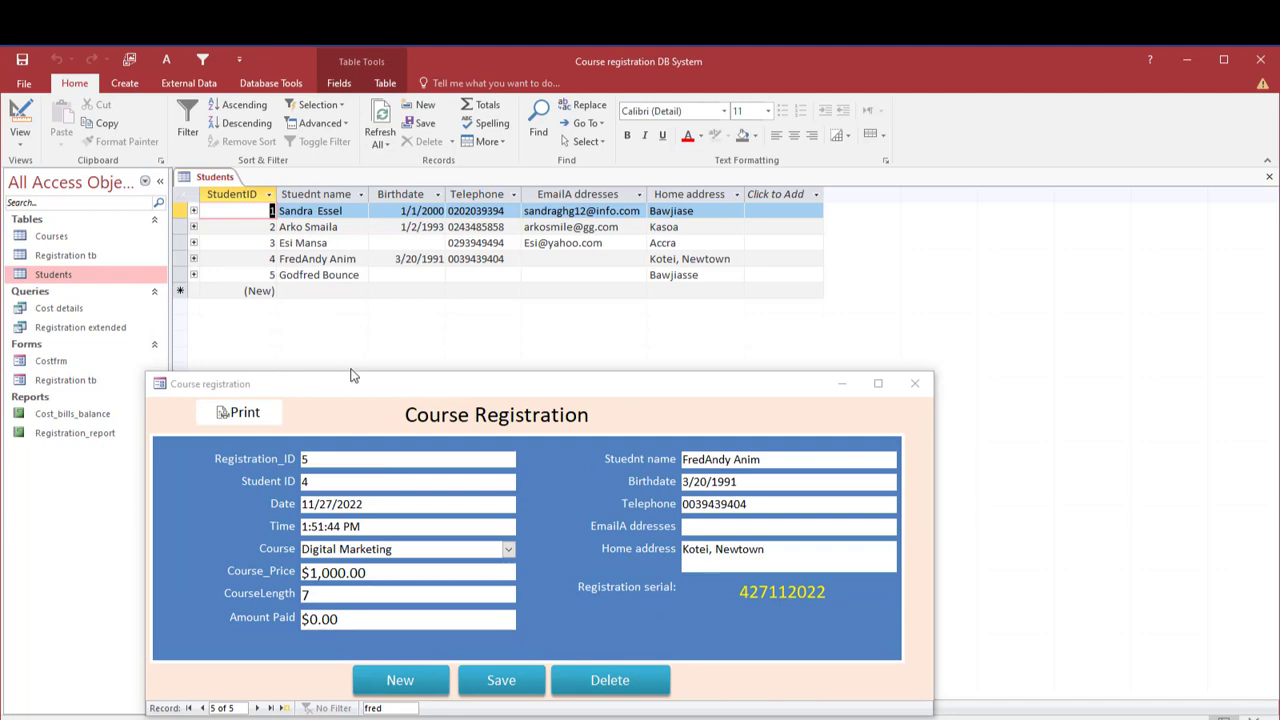
pyautogui.moveTo(357, 388); pyautogui.dragTo(388, 236)
pyautogui.click(428, 520)
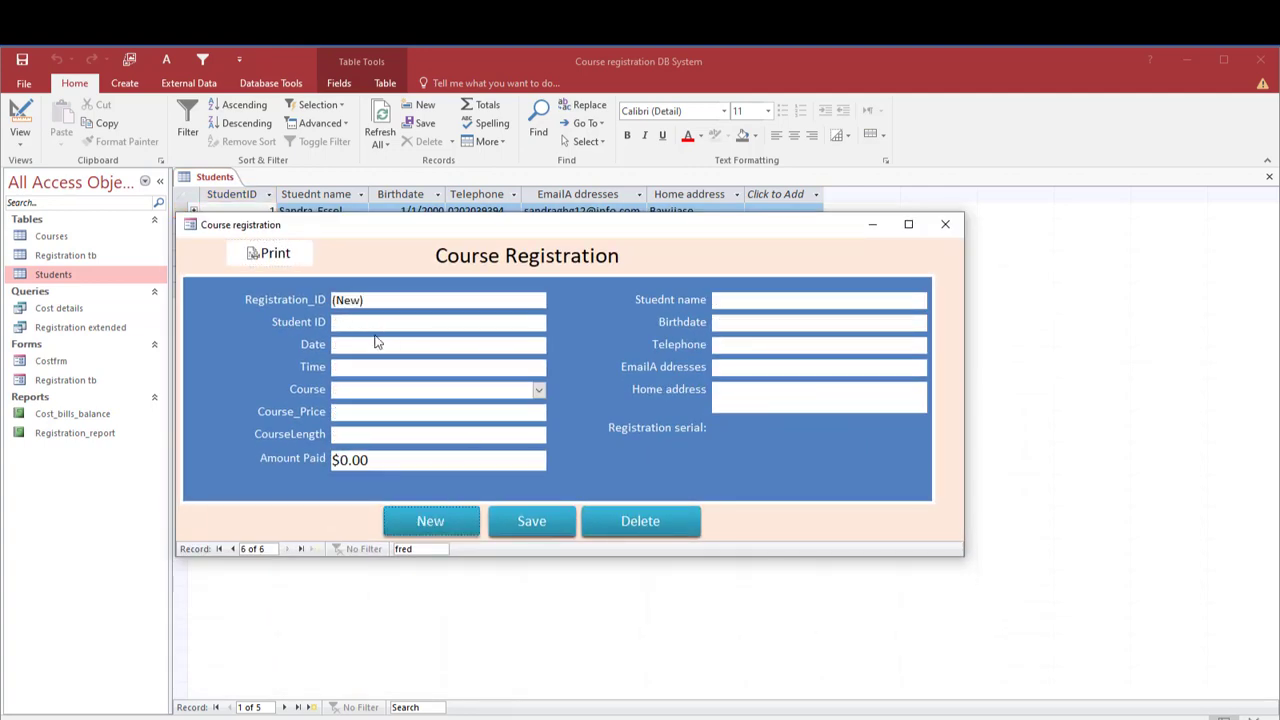
pyautogui.write('5')
pyautogui.press('Tab')
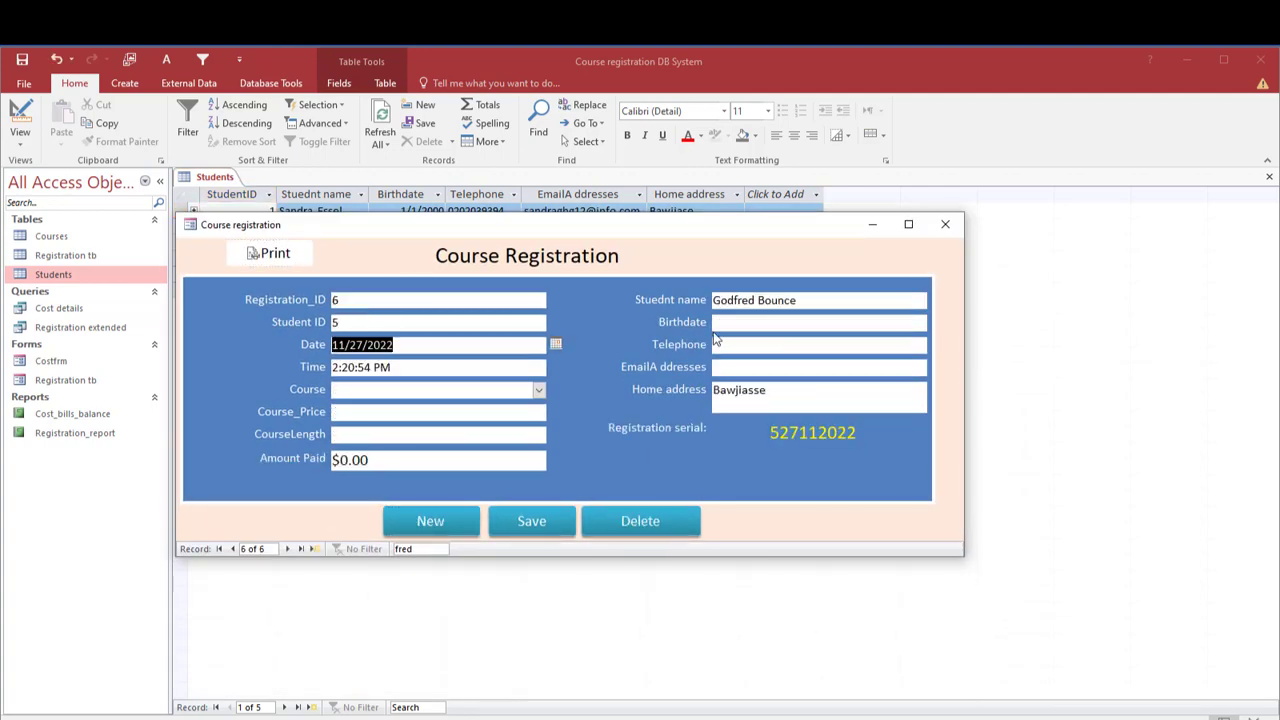
# Step: Choose Web designing with Amount Paid 1200, save the registration, and preview its report
pyautogui.click(538, 390)
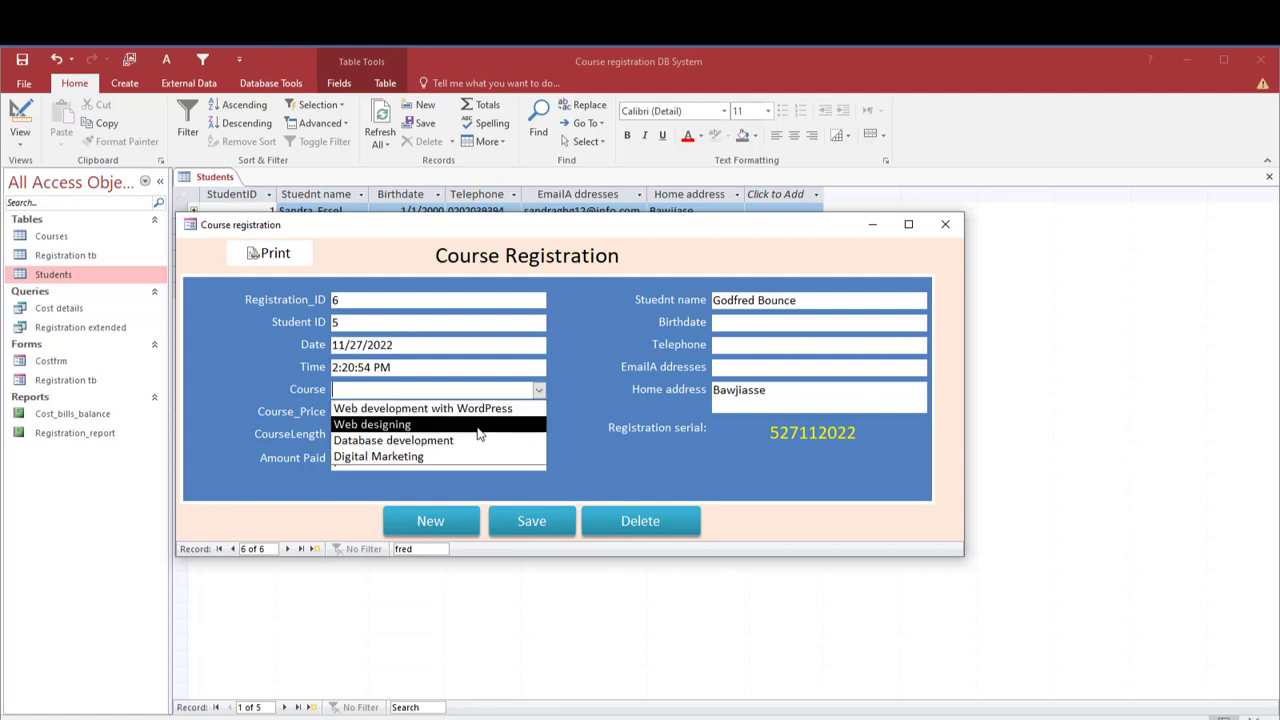
pyautogui.click(476, 425)
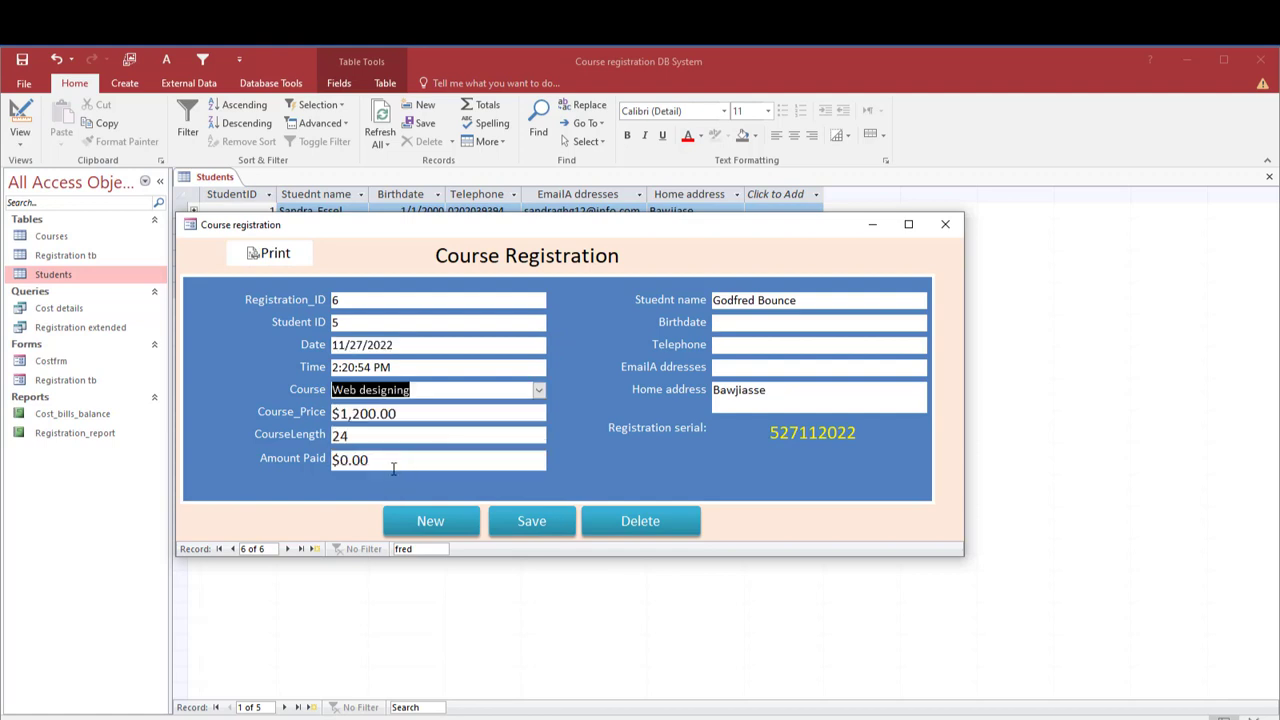
pyautogui.moveTo(393, 470); pyautogui.dragTo(270, 463)
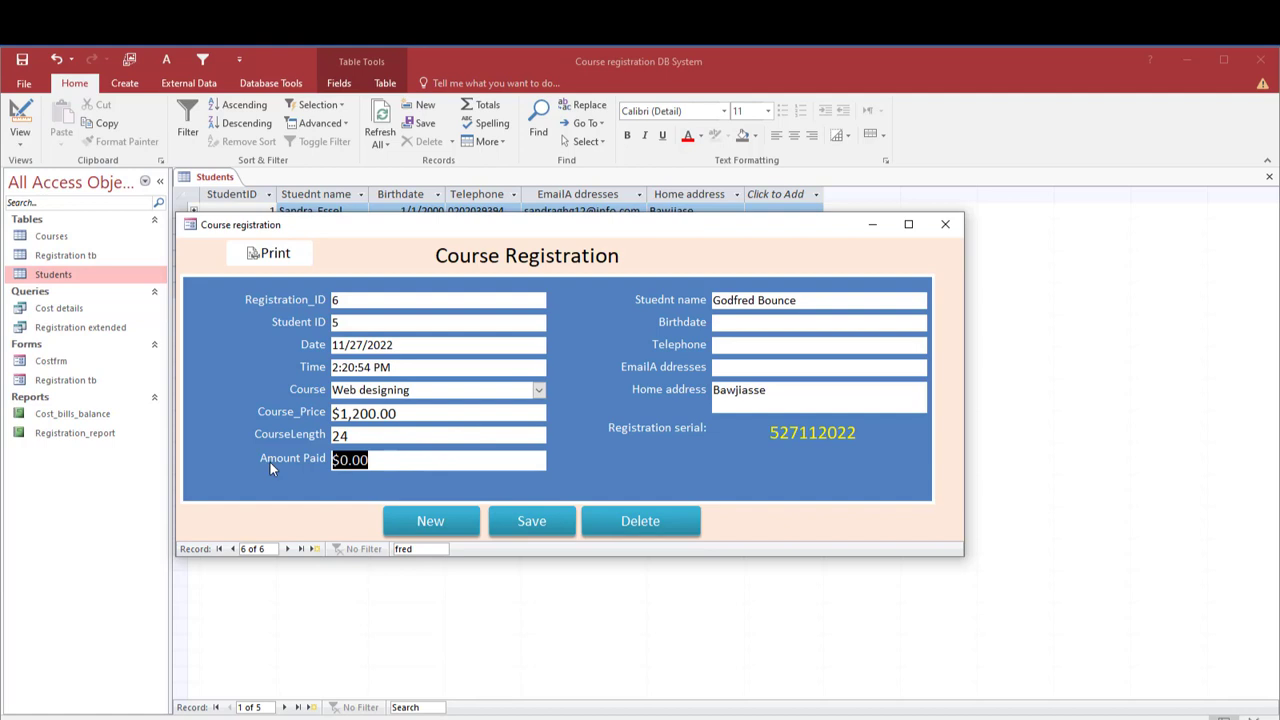
pyautogui.write('1200')
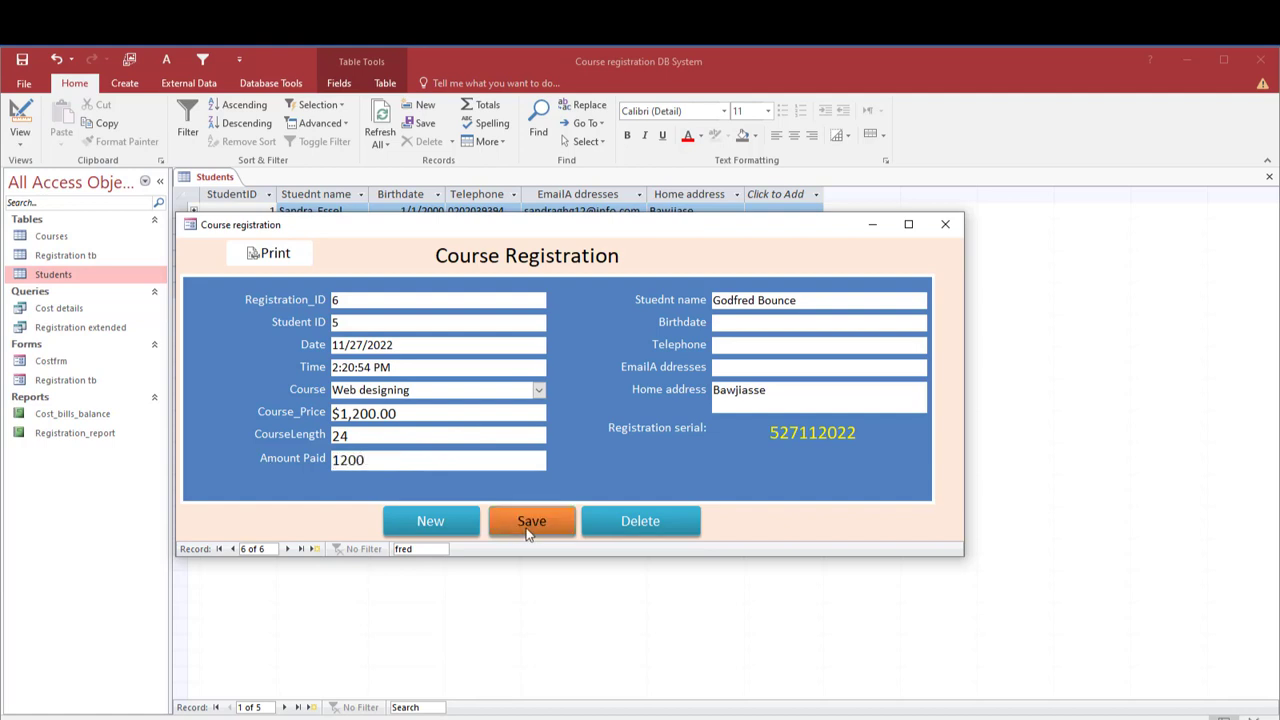
pyautogui.click(527, 533)
pyautogui.click(731, 455)
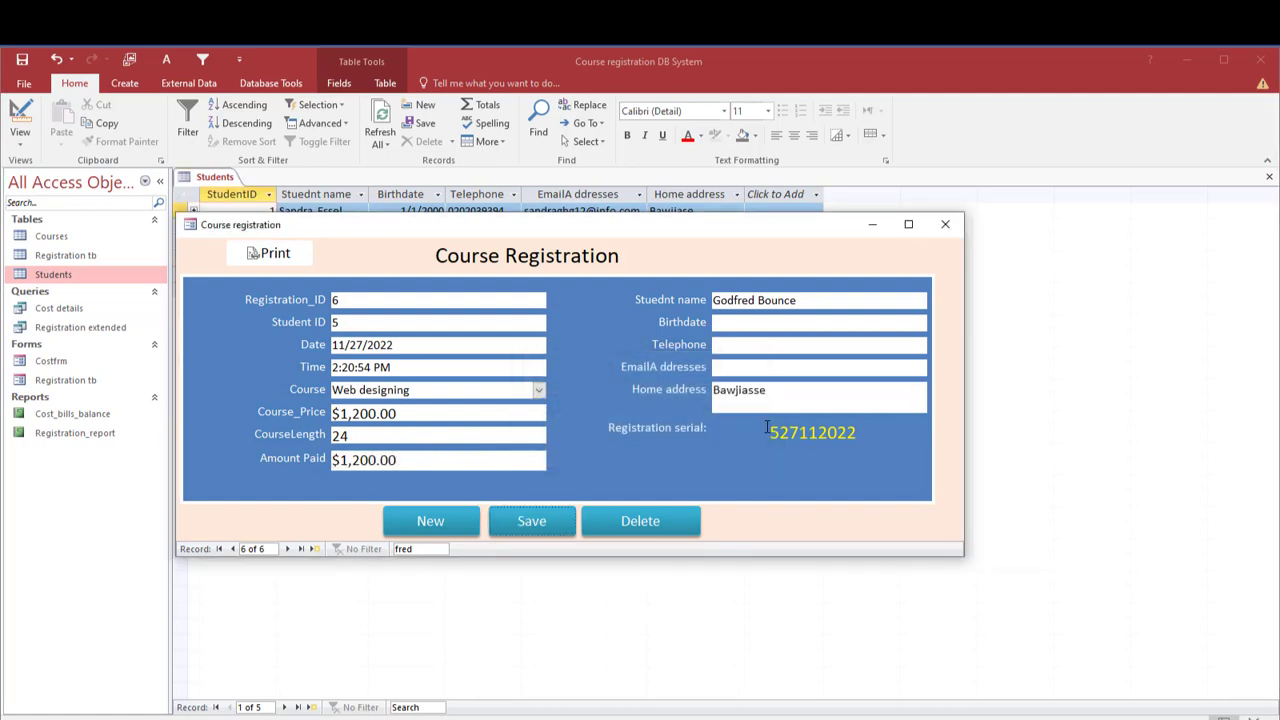
pyautogui.click(261, 257)
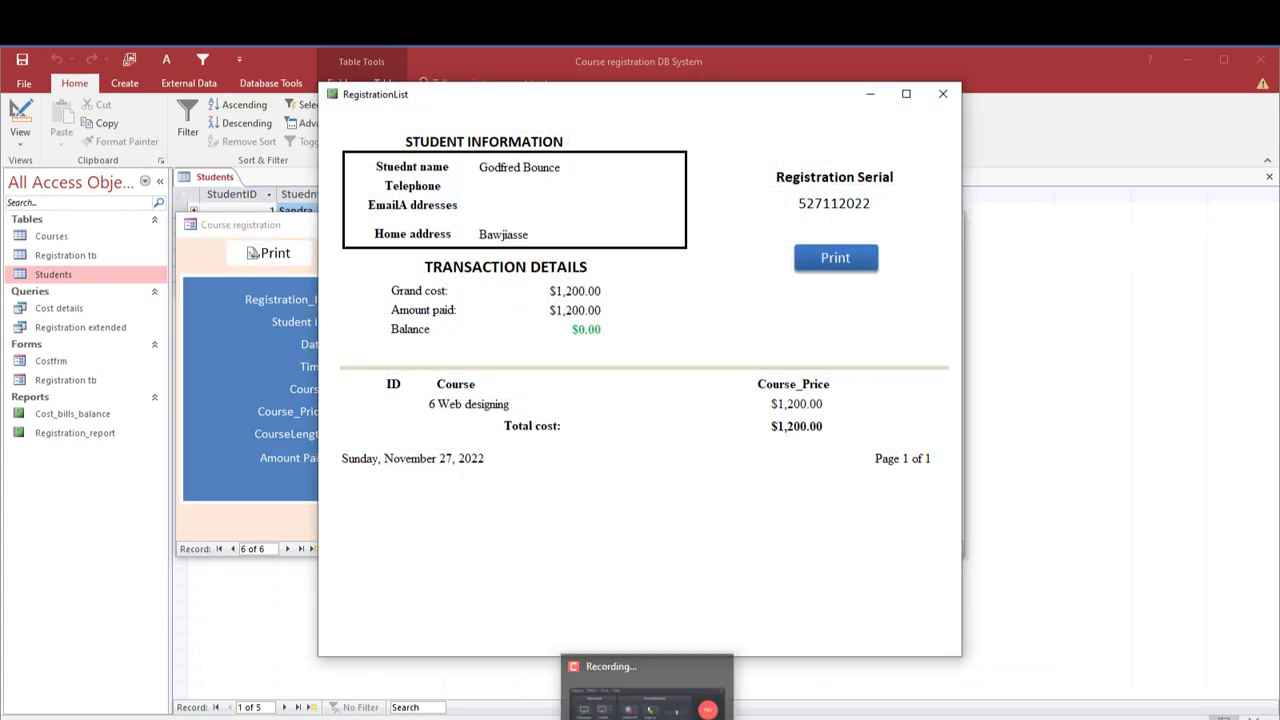
# Step: Move the RegistrationList report window aside and switch Registration_report to Design view
pyautogui.moveTo(713, 107); pyautogui.dragTo(743, 207)
pyautogui.moveTo(855, 200); pyautogui.dragTo(785, 272)
pyautogui.moveTo(783, 262); pyautogui.dragTo(929, 119)
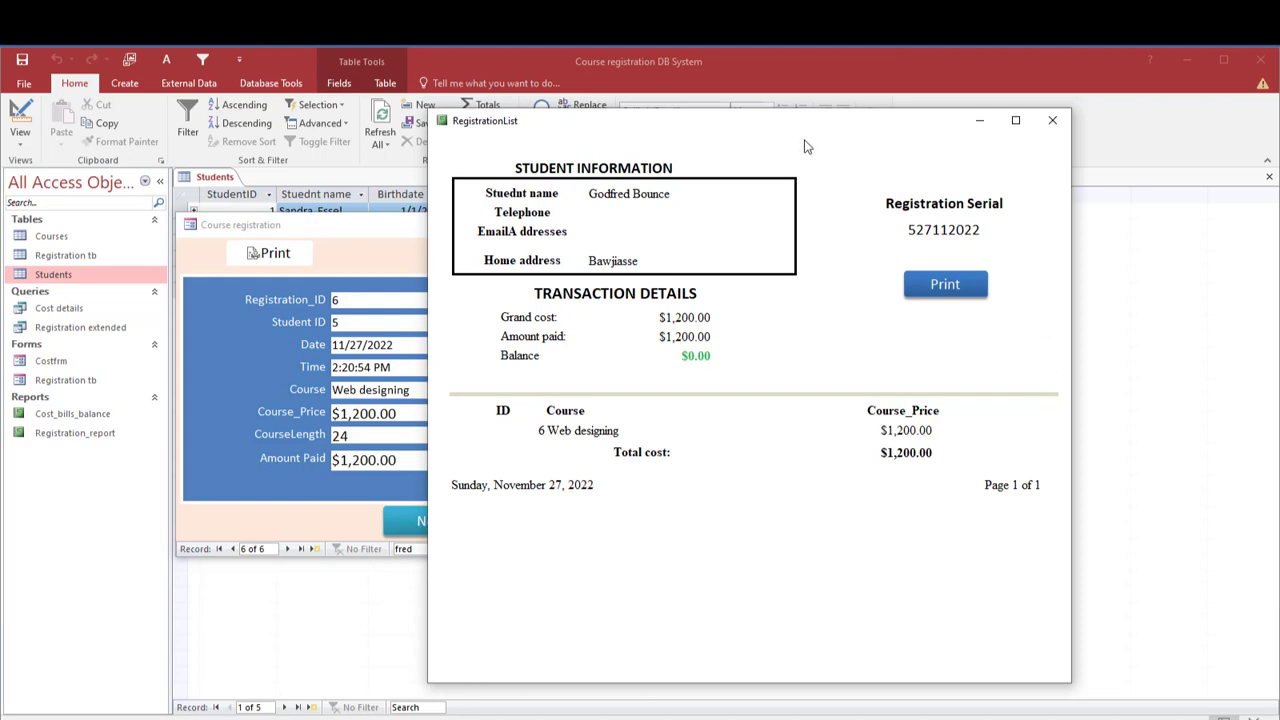
pyautogui.rightClick(691, 143)
pyautogui.click(743, 190)
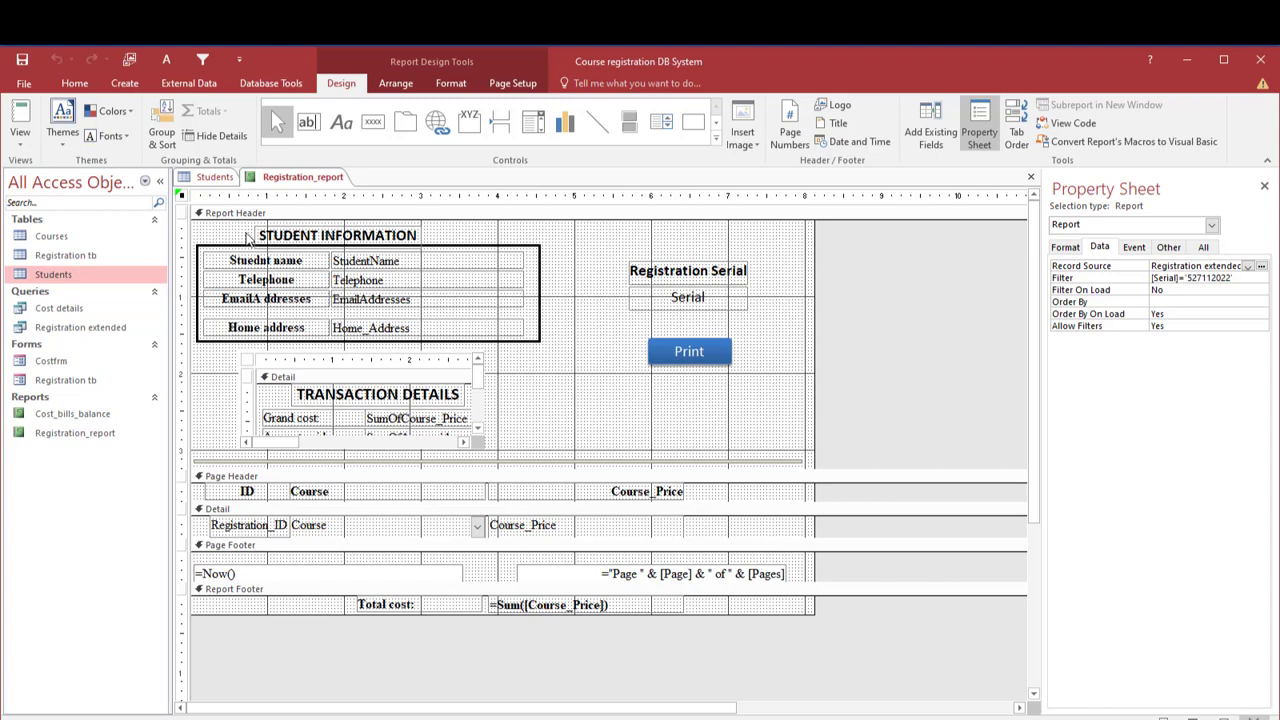
# Step: Switch Registration_report back to Report view, reposition its window, and select Registration tb
pyautogui.rightClick(320, 180)
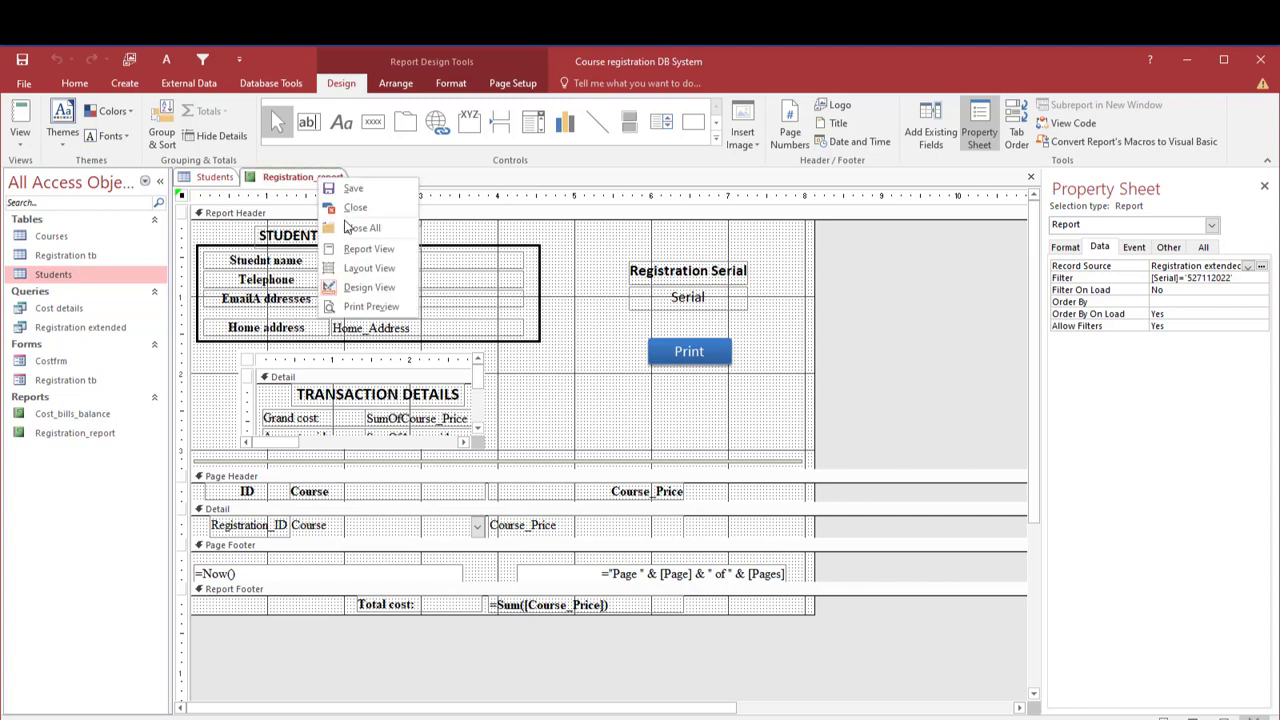
pyautogui.click(348, 268)
pyautogui.moveTo(552, 201); pyautogui.dragTo(714, 121)
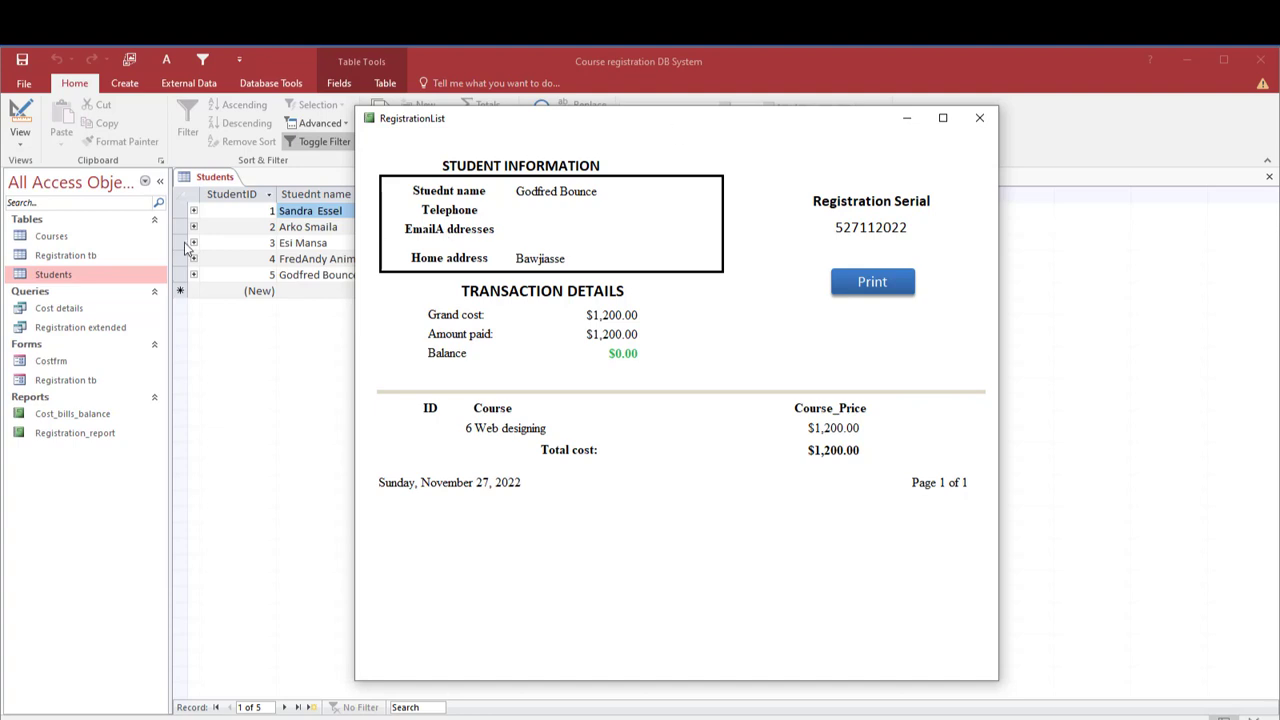
pyautogui.click(37, 260)
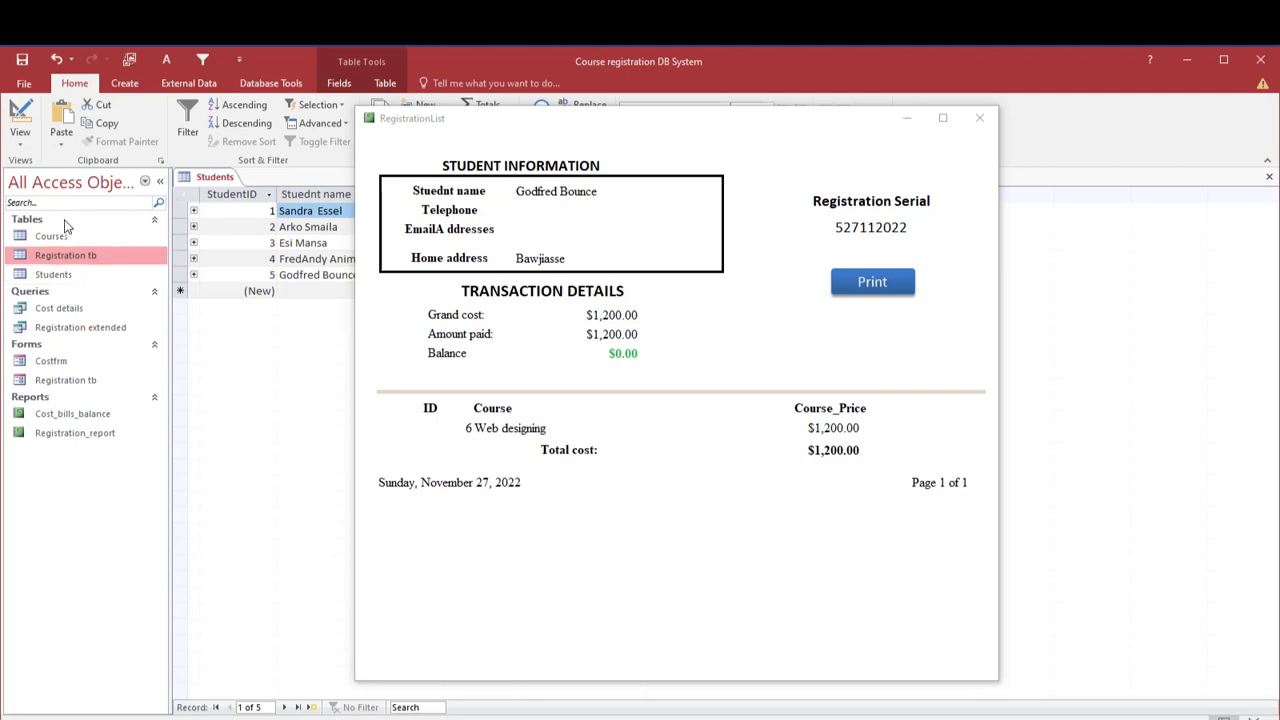